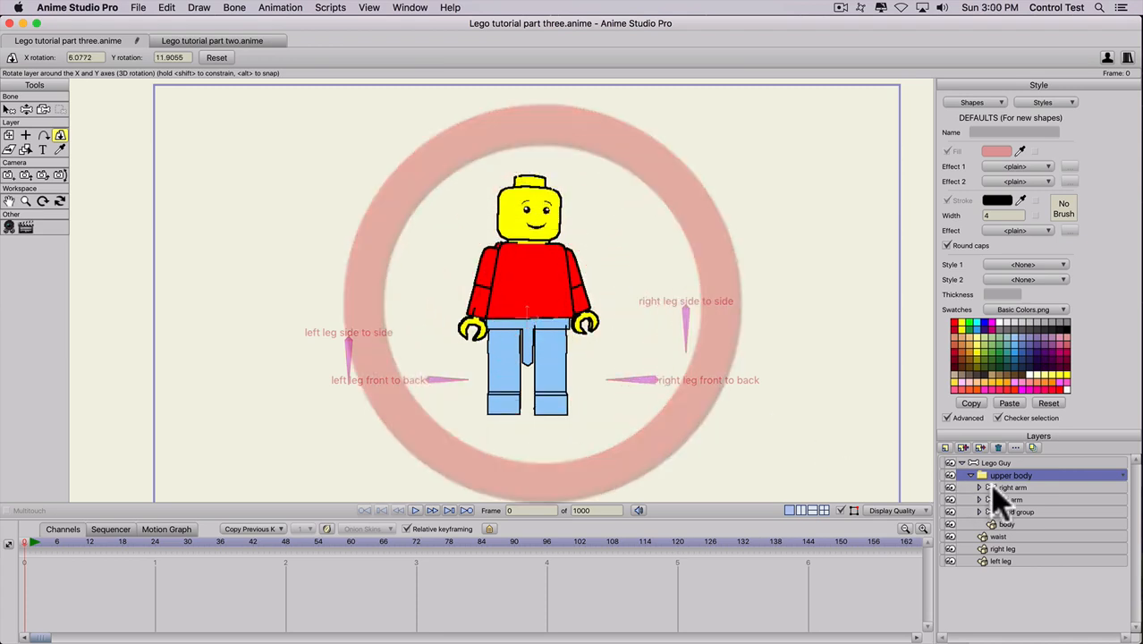
Try posing the right arm in 3D by rotating the right arm layer, its lower right arm parts group and its hand.
left_click(1000, 488)
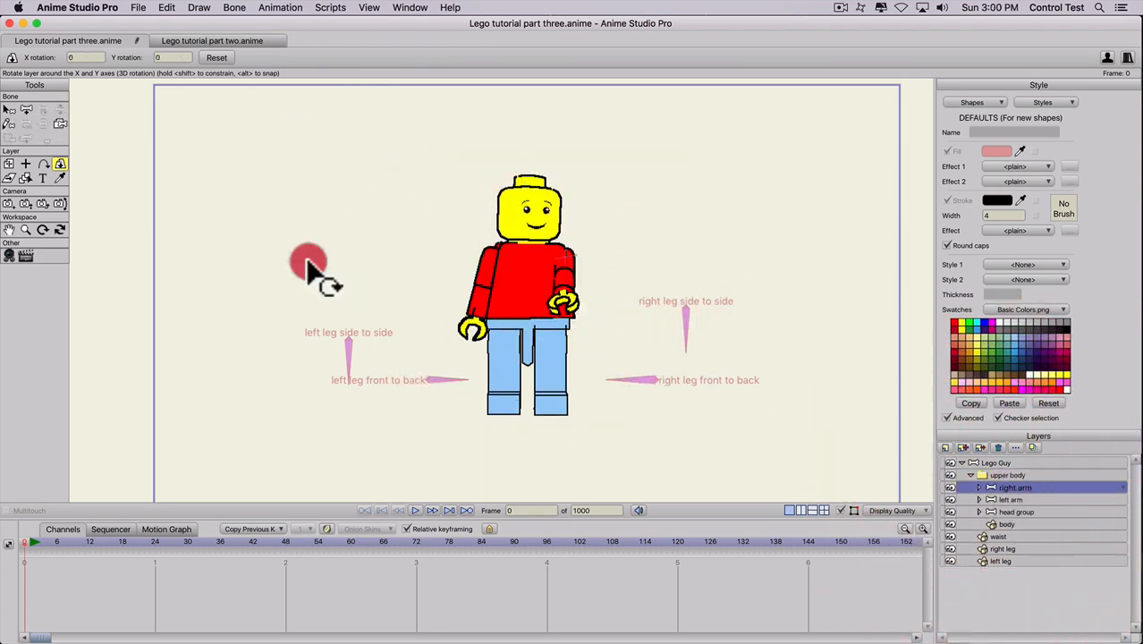
left_click(979, 487)
left_click(1006, 513)
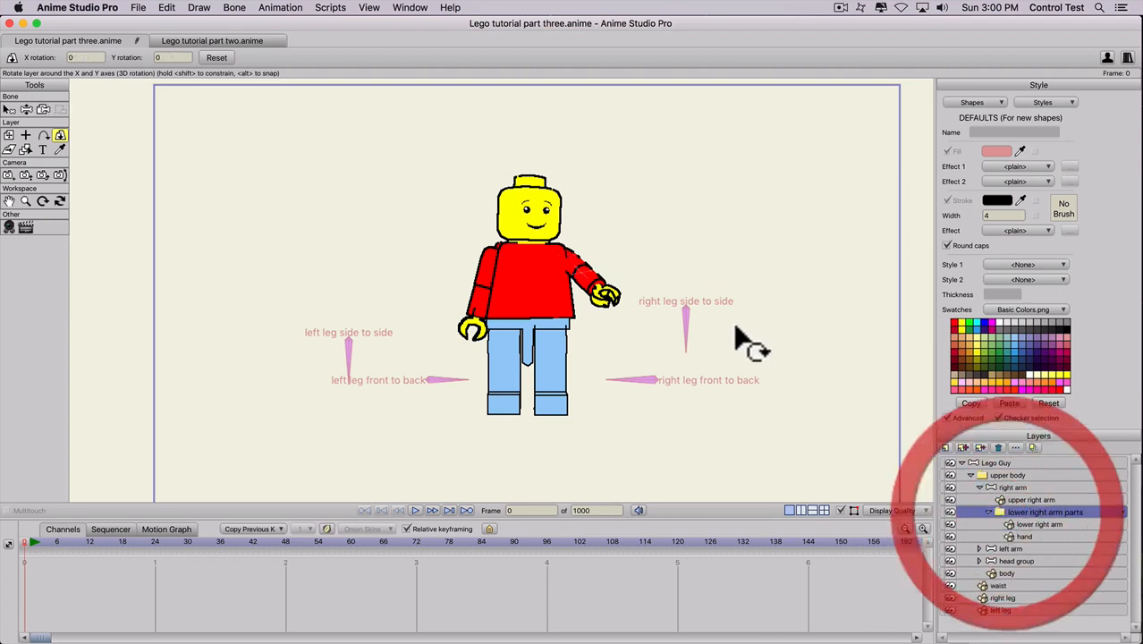
left_click_drag(580, 300, 552, 167)
left_click(1020, 537)
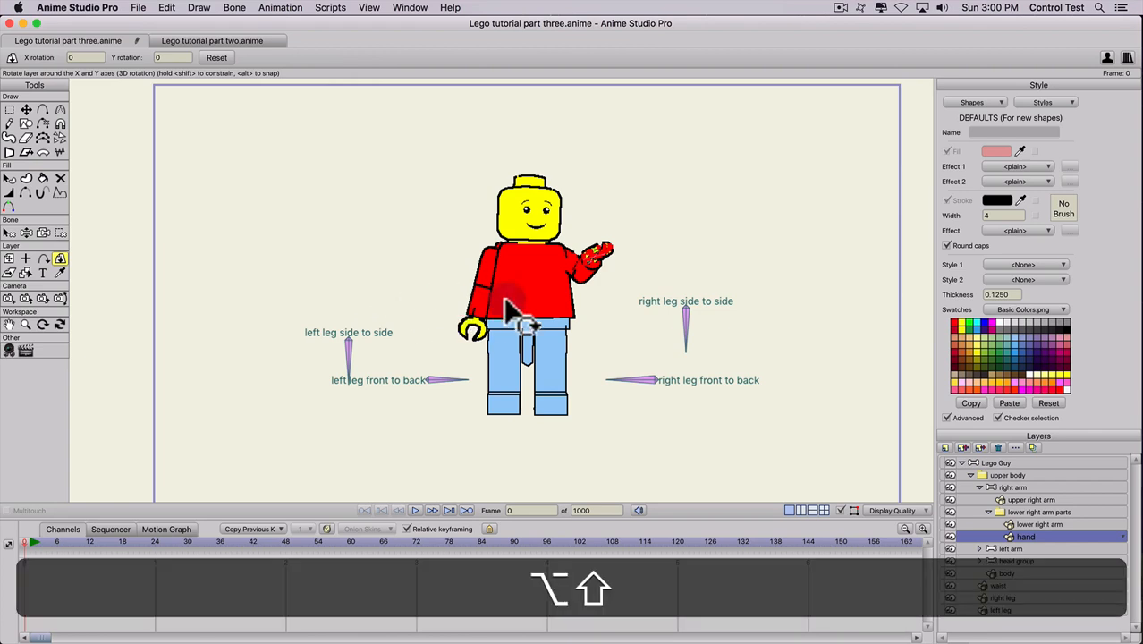
left_click_drag(595, 313, 474, 295)
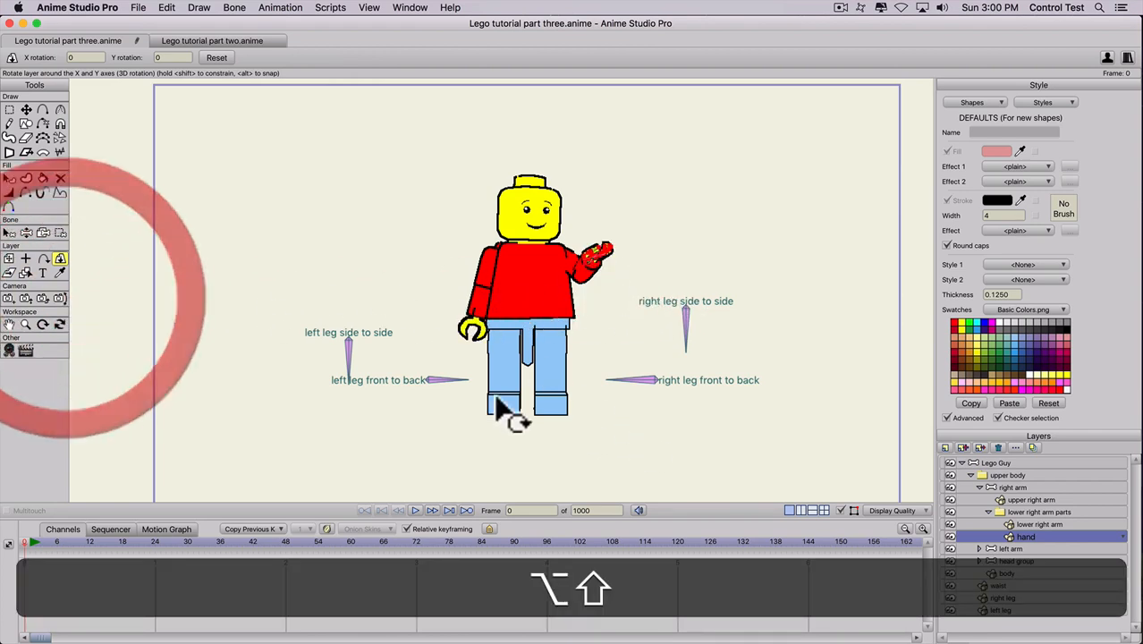
Undo the trial rotations of the right arm, lower right arm parts and hand.
key("super+z")
key("super+z")
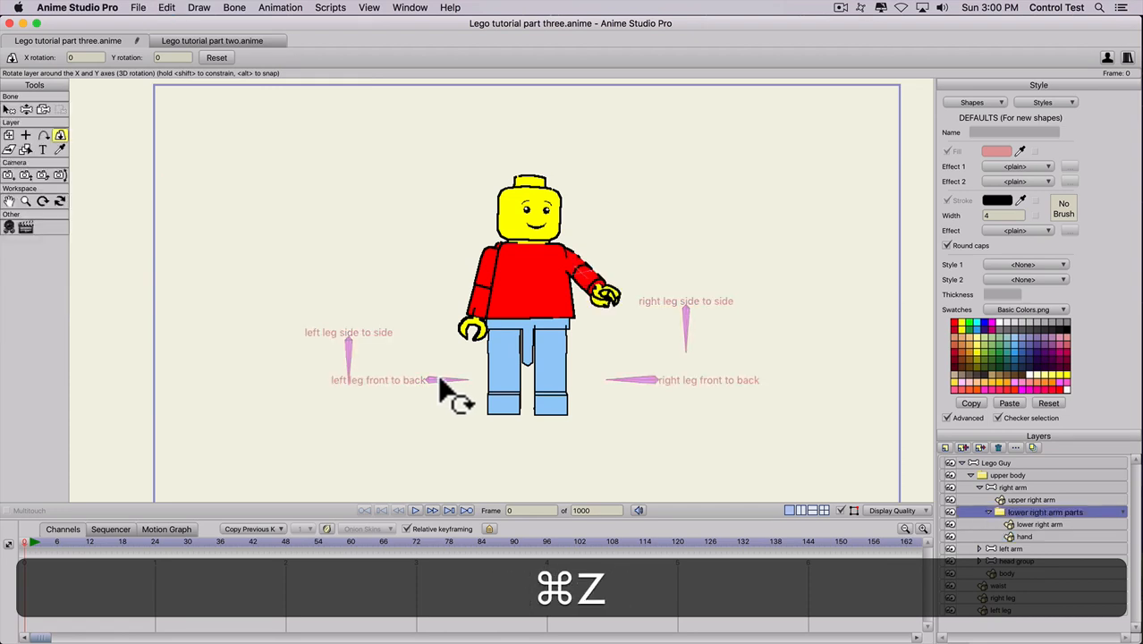
key("super+z")
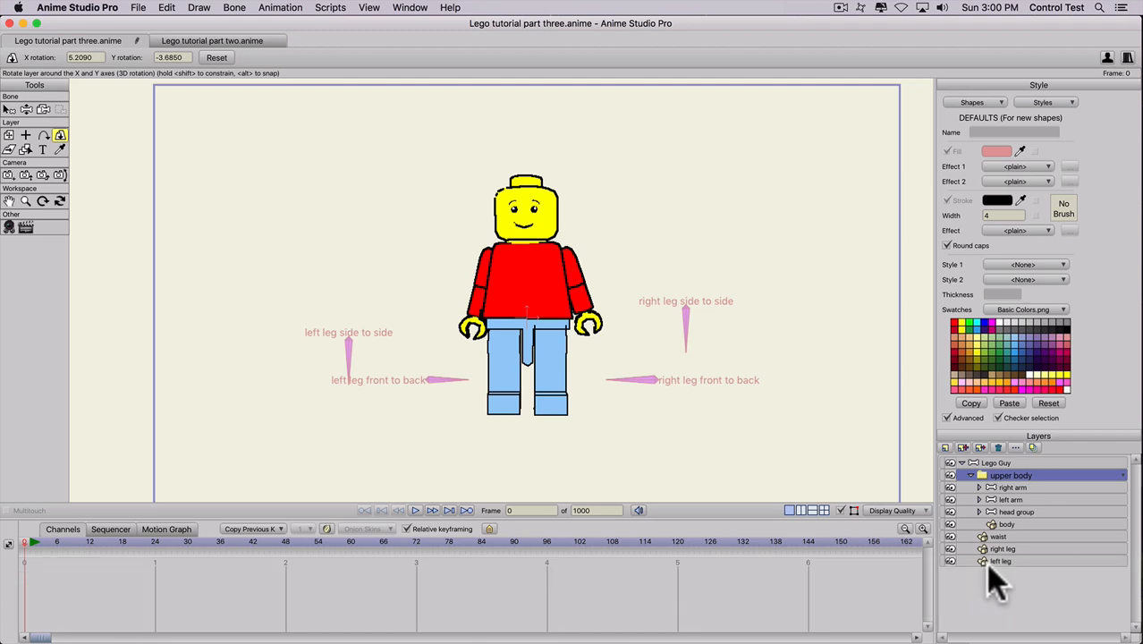
Test the Lego Guy's leg bones at frame 5 with the bone transform tool and delete the resulting keyframes.
left_click(990, 463)
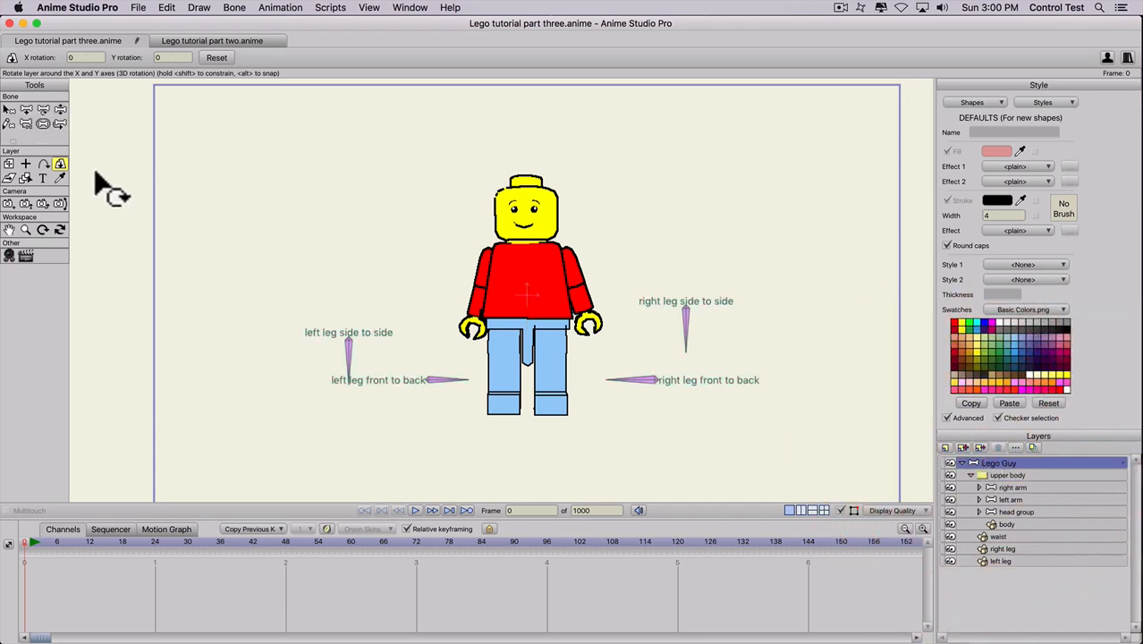
left_click(52, 543)
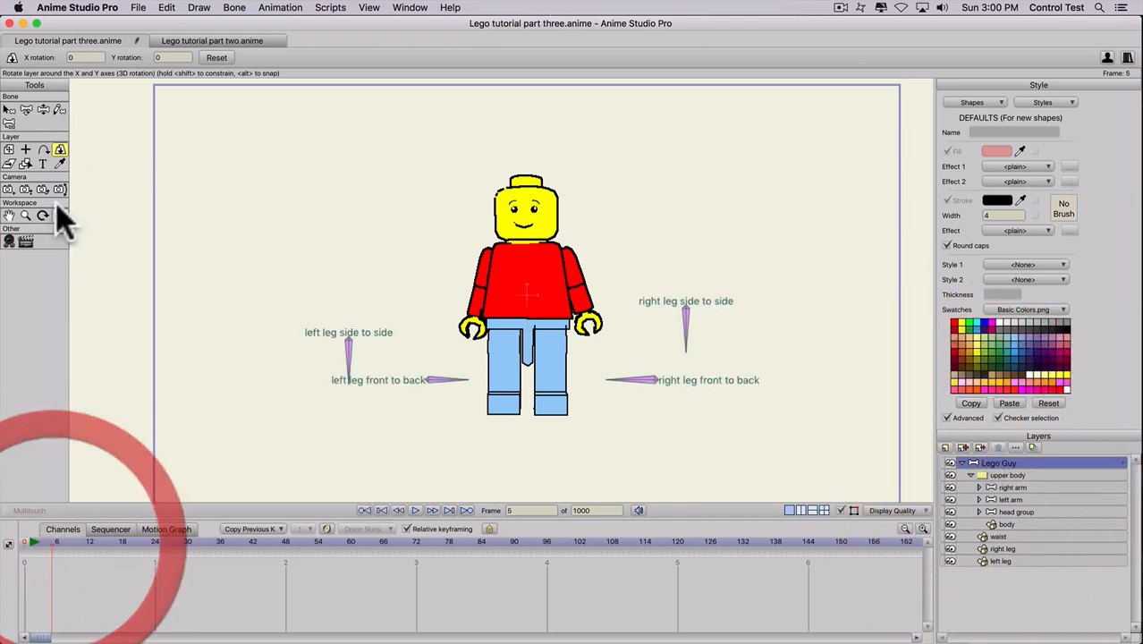
key("t")
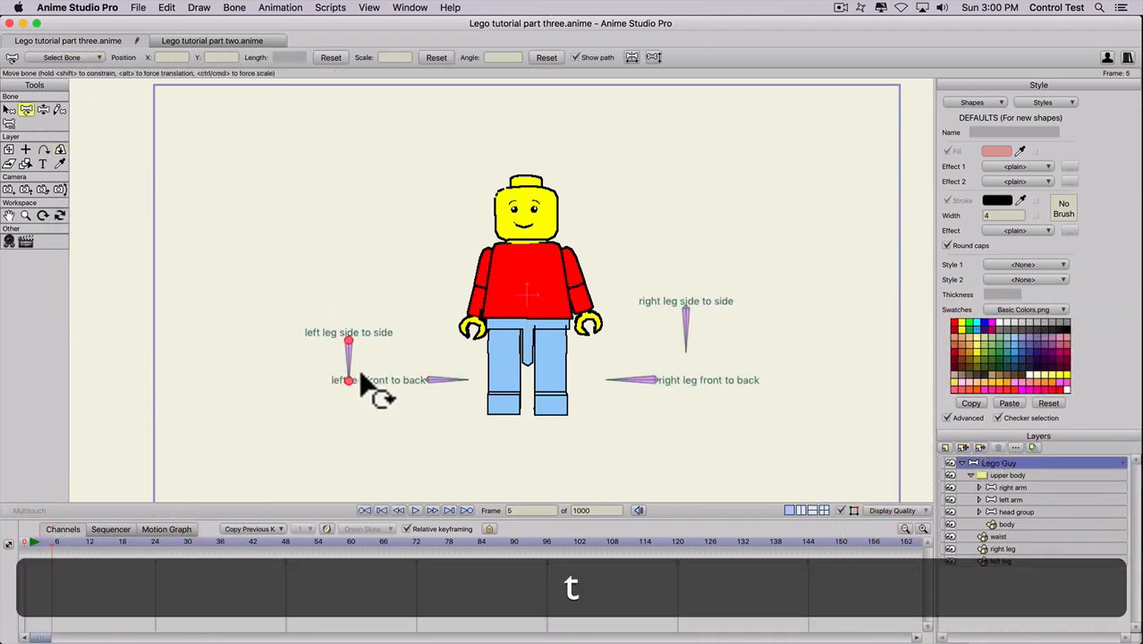
left_click_drag(461, 381, 454, 440)
left_click_drag(630, 401, 617, 363)
left_click_drag(686, 333, 684, 337)
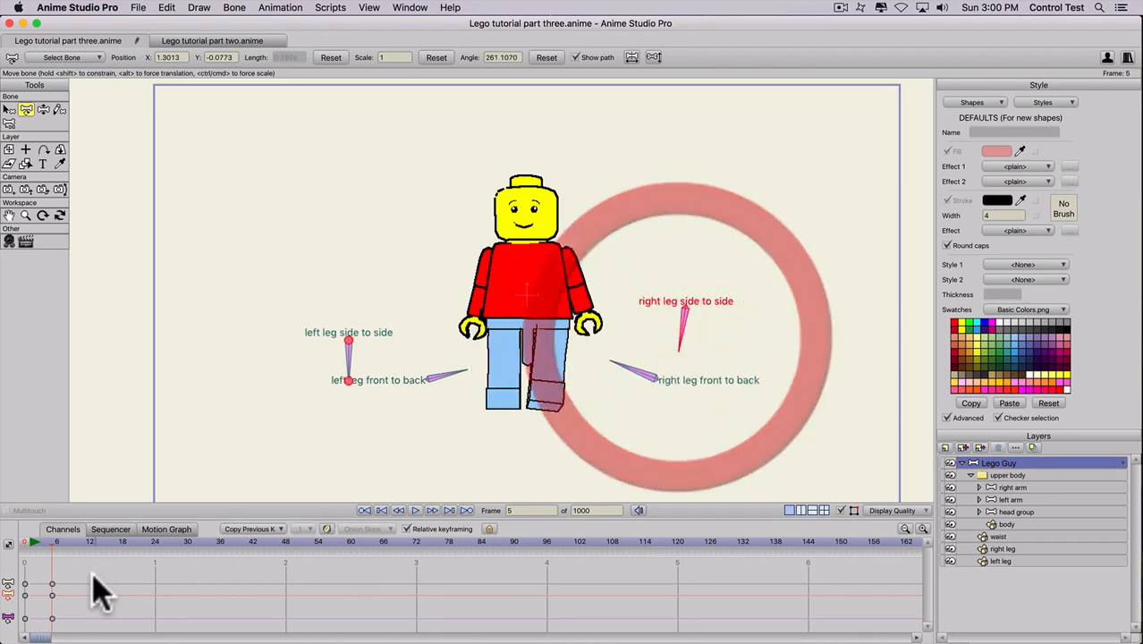
left_click_drag(90, 574, 36, 634)
key("BackSpace")
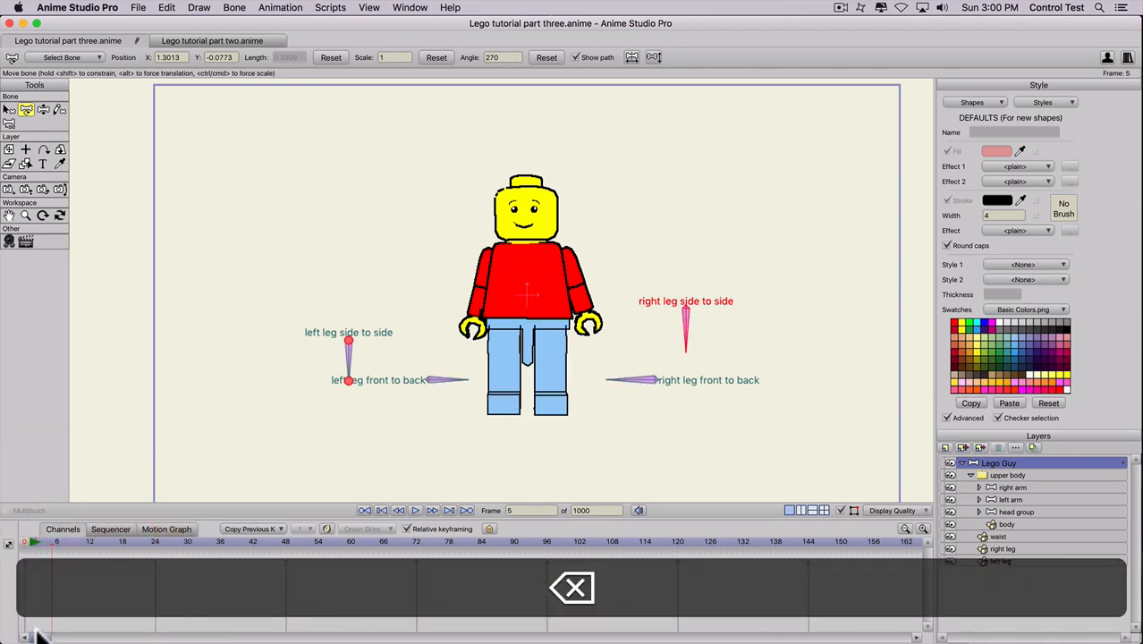
Raise both legs into a sitting pose at frame 5 using the left and right front-to-back leg bones.
left_click(528, 387)
left_click_drag(452, 387, 327, 342)
left_click(640, 344)
left_click_drag(639, 344, 684, 301)
Rotate the whole Lego Guy layer 45 degrees around the Y axis at frame 5.
left_click(986, 462)
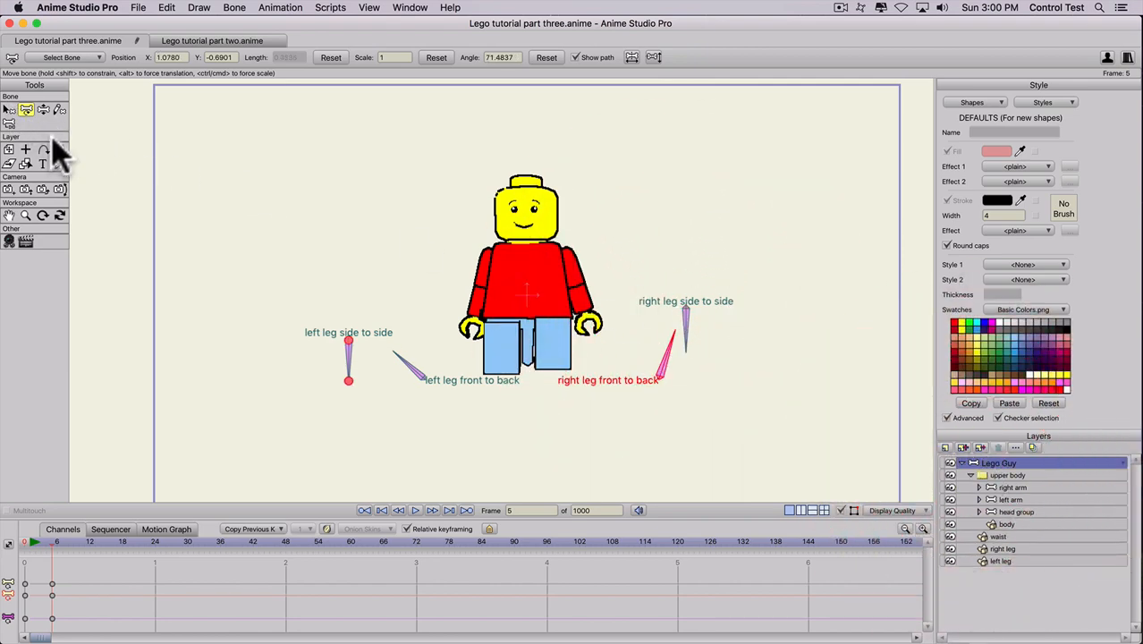
left_click(59, 150)
left_click_drag(255, 262, 496, 297)
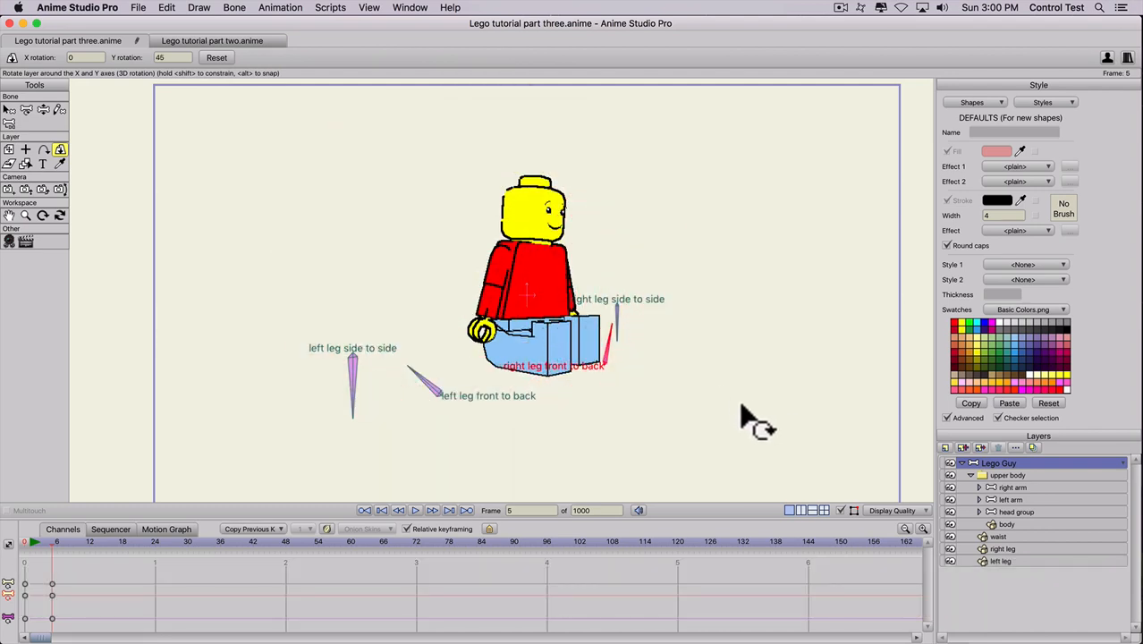
Raise the right arm at frame 5, rotating it about -56° X and -16° Y and its lower parts about -36° X and -12° Y.
left_click(1006, 488)
left_click_drag(567, 252, 499, 306)
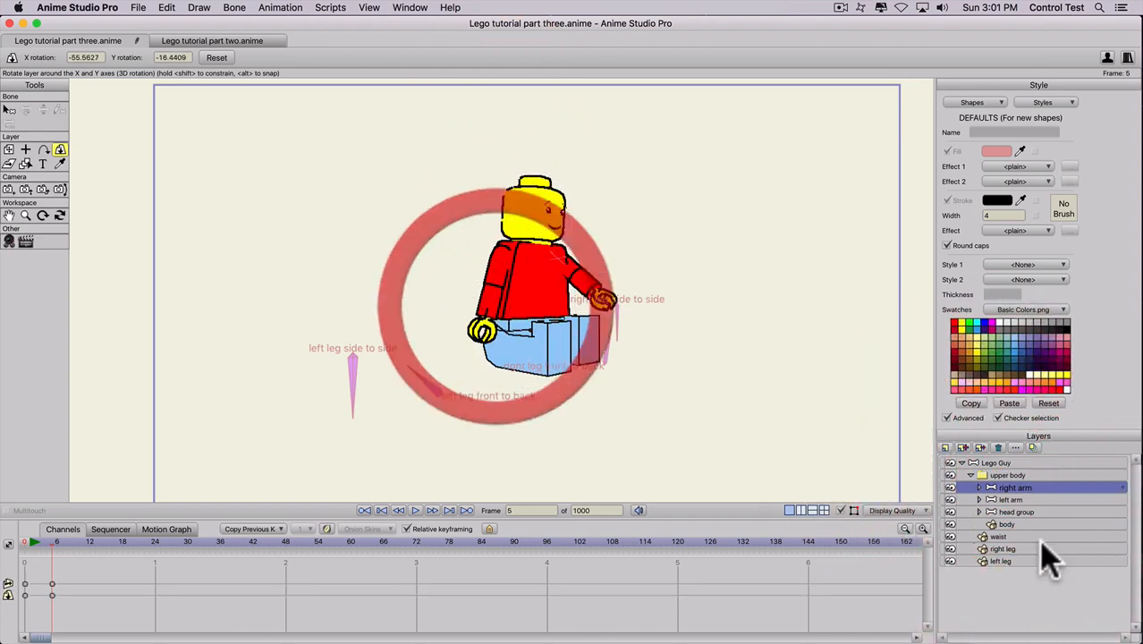
left_click(979, 488)
left_click(1008, 512)
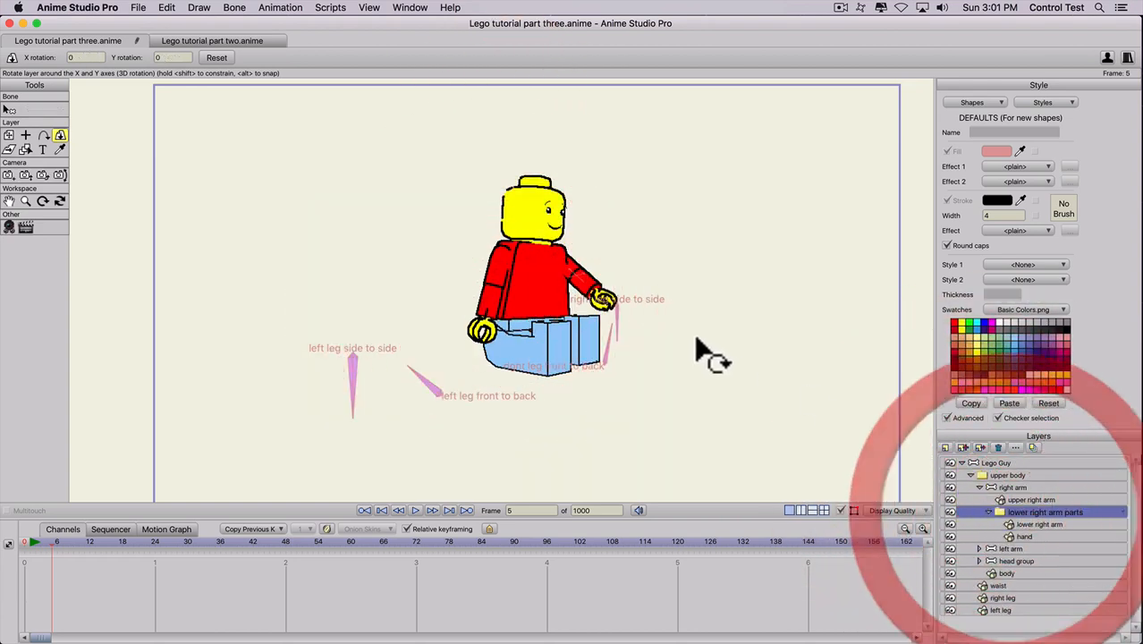
left_click_drag(613, 301, 530, 200)
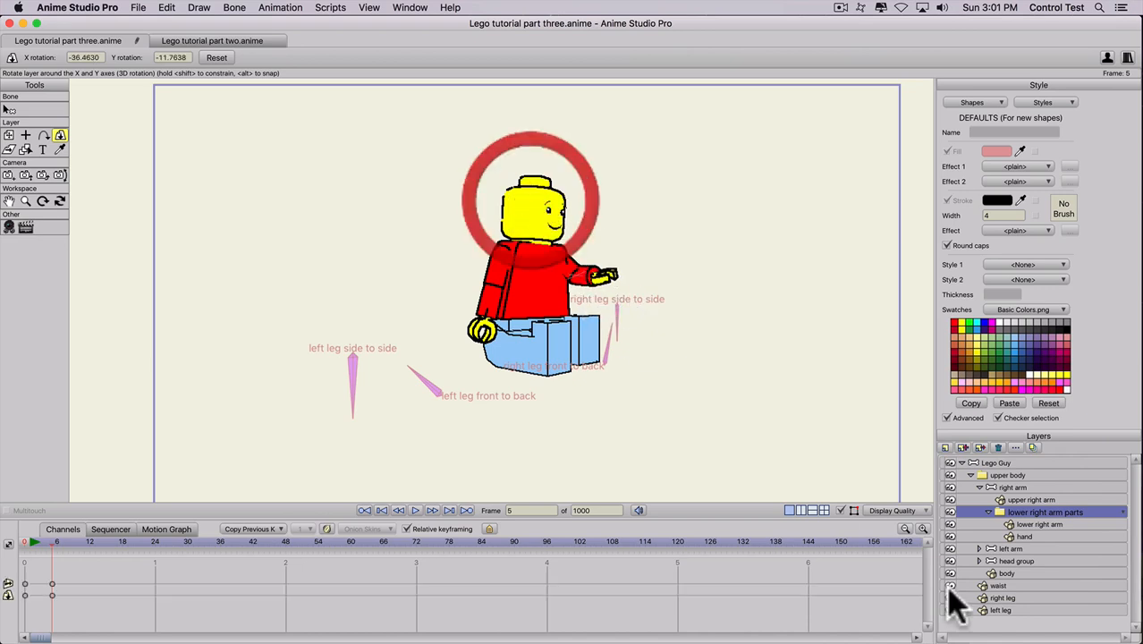
Pose the left arm forward at frame 5 by rotating its lower parts upward and the arm to about -49° X and 16° Y.
left_click(997, 548)
left_click_drag(480, 356, 552, 173)
left_click(980, 548)
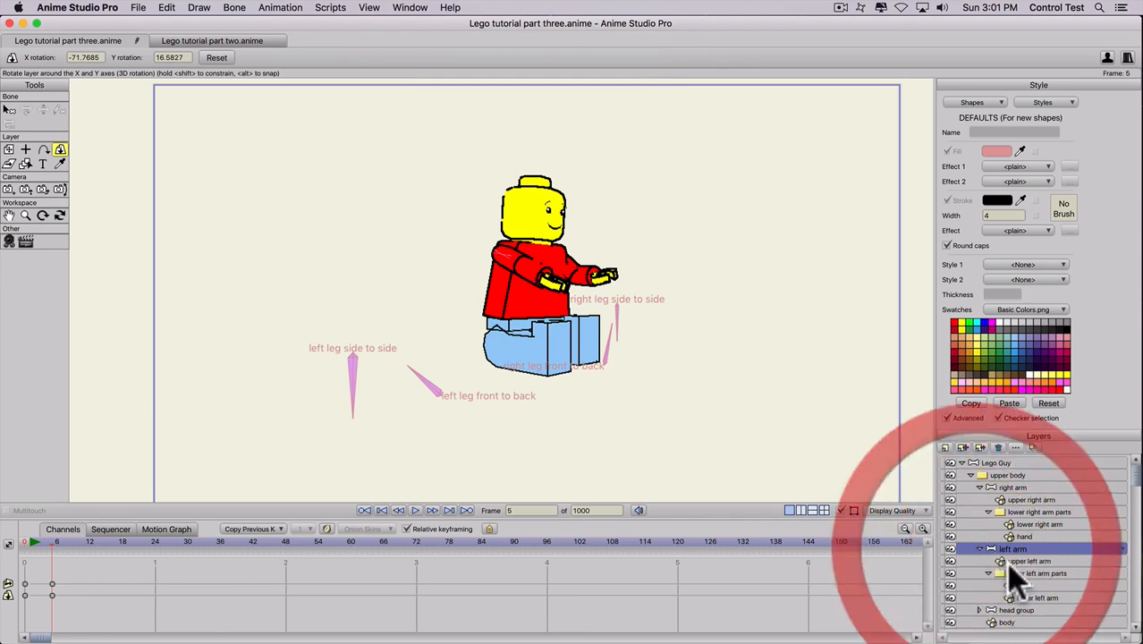
left_click(1042, 574)
left_click(535, 190)
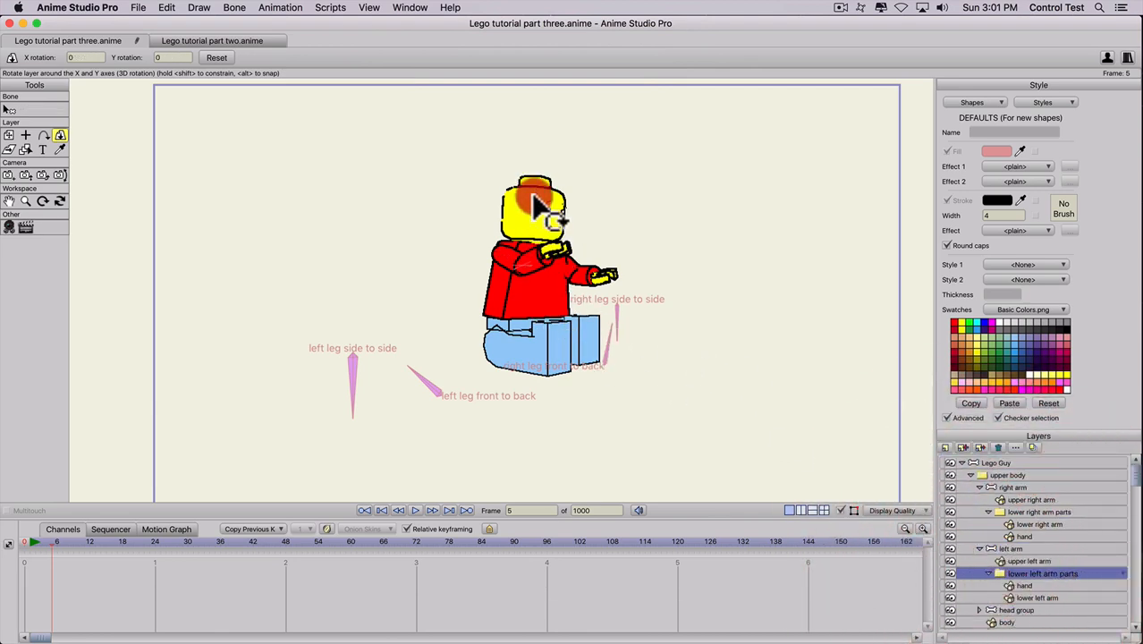
left_click(1011, 548)
left_click_drag(546, 290, 503, 320)
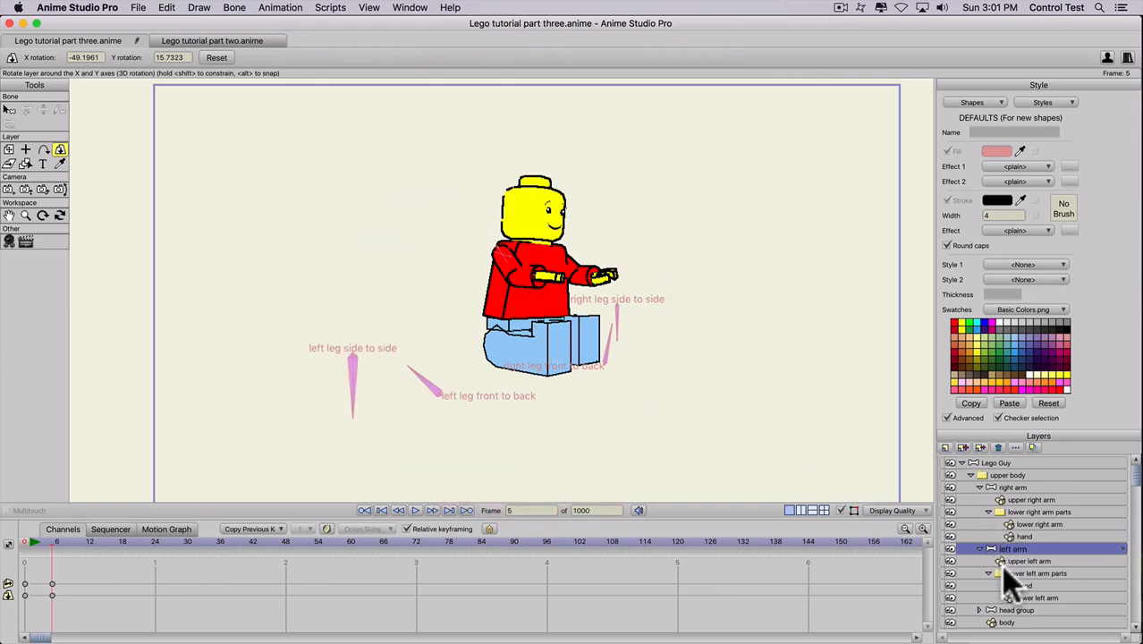
Turn the head group slightly at frame 5 to about 4° X and -7° Y rotation.
left_click(1009, 608)
left_click_drag(600, 231, 575, 233)
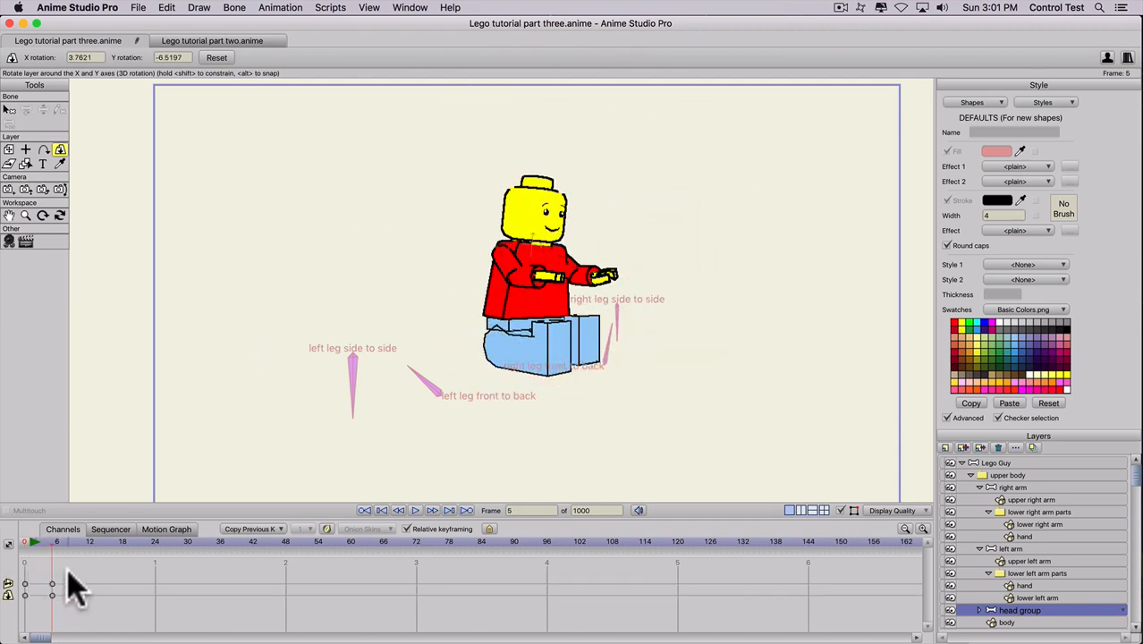
Undo all the head, arm, body and leg poses made at frame 5 and return to frame 0.
left_click_drag(70, 571, 8, 617)
key("super+z")
key("super+z")
key("super+z")
key("super+z")
key("super+z")
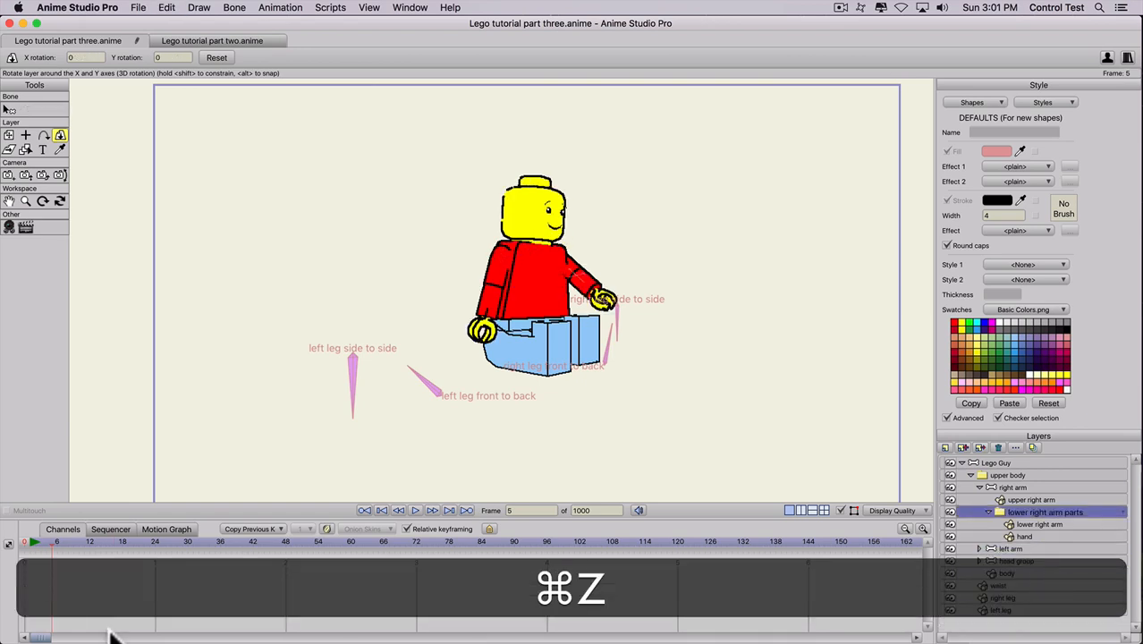
key("super+z")
key("super+z")
key("super+z")
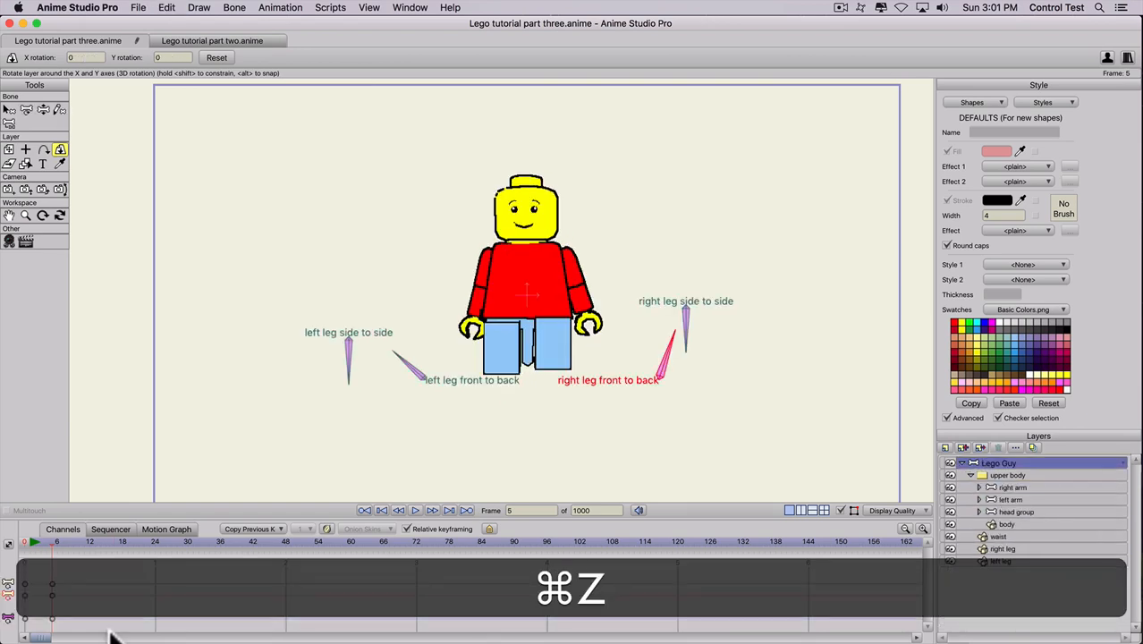
key("super+z")
key("super+z")
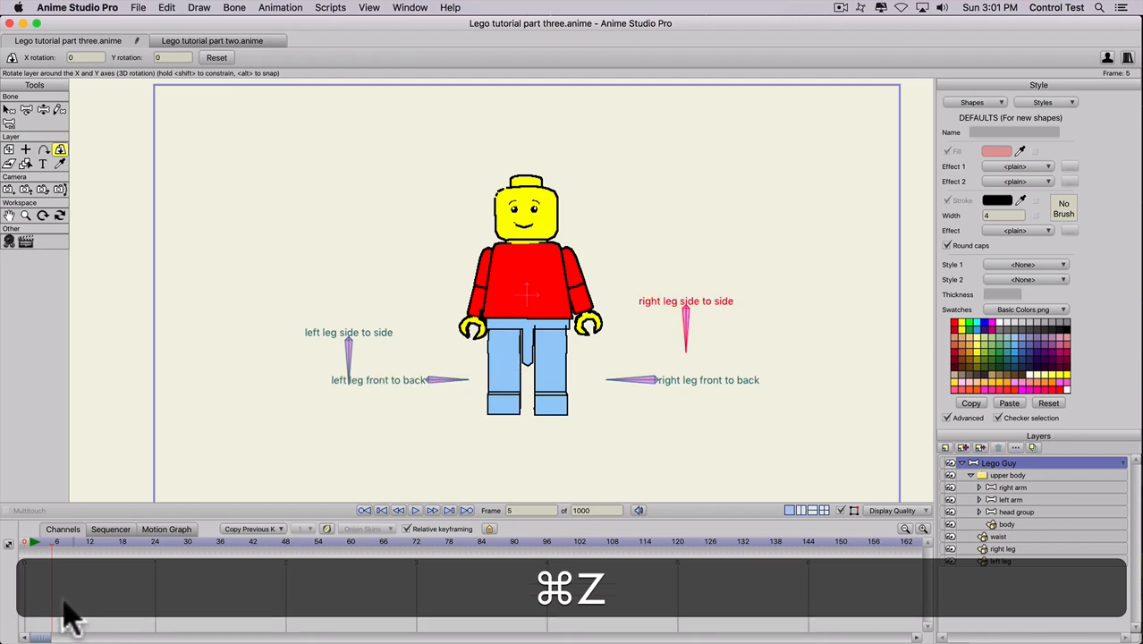
left_click(18, 542)
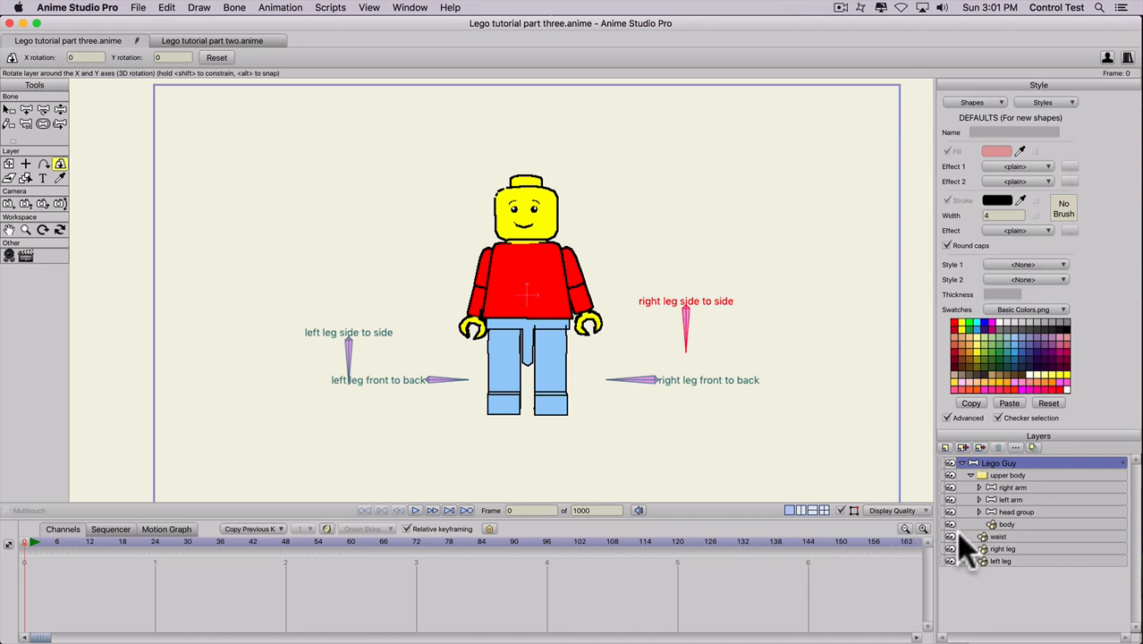
Expand the head group and show the baseball cap bill and baseball cap main layers.
left_click(978, 512)
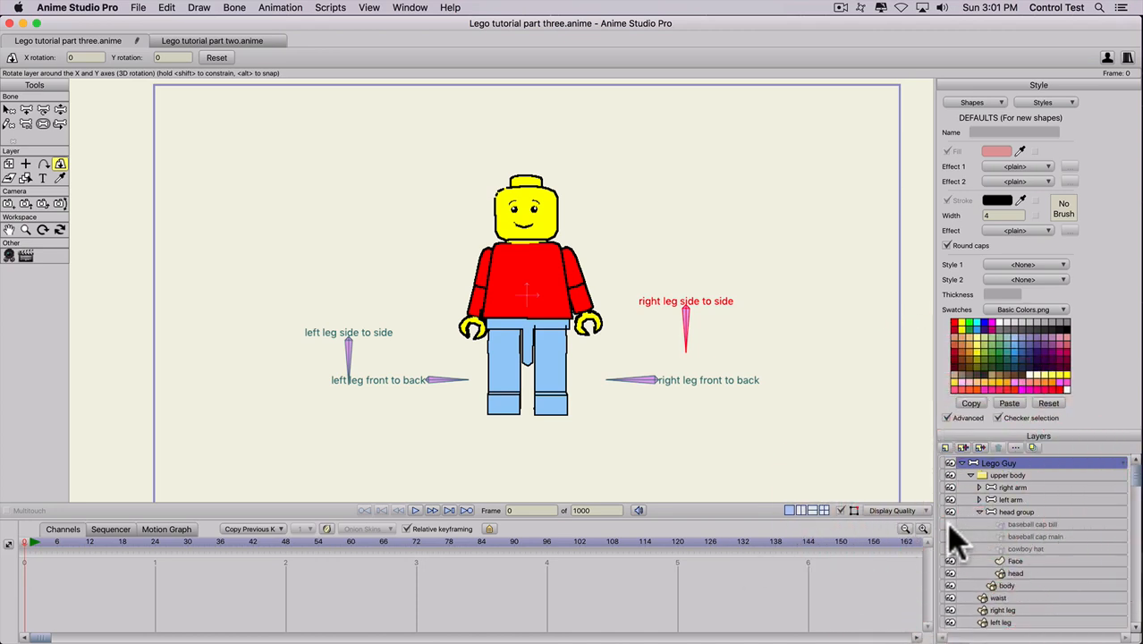
left_click(949, 523)
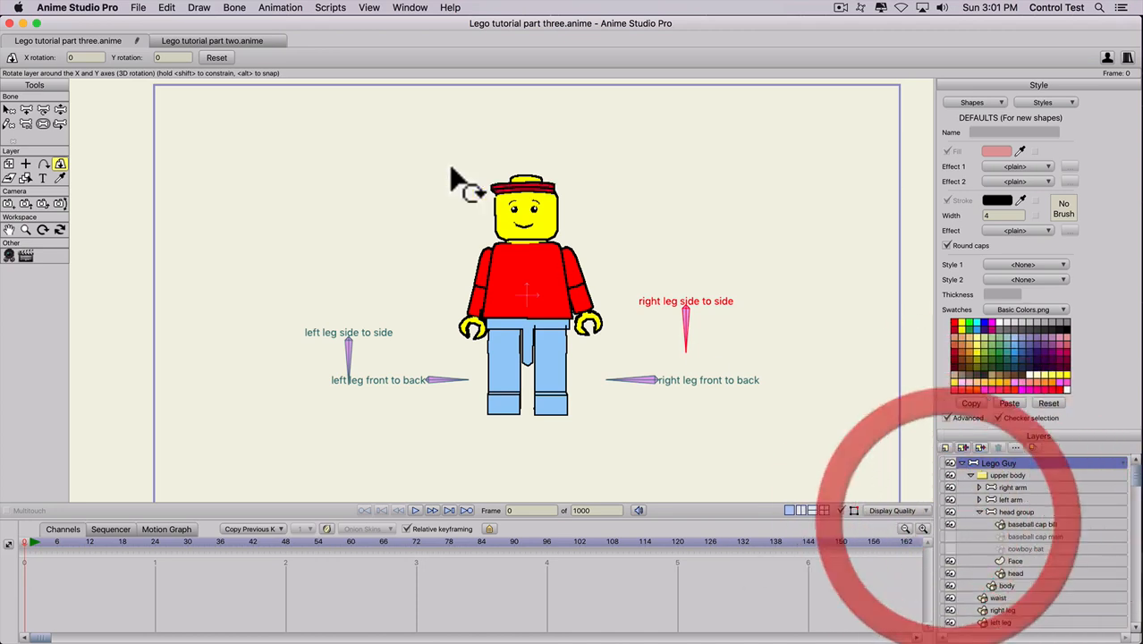
left_click(950, 534)
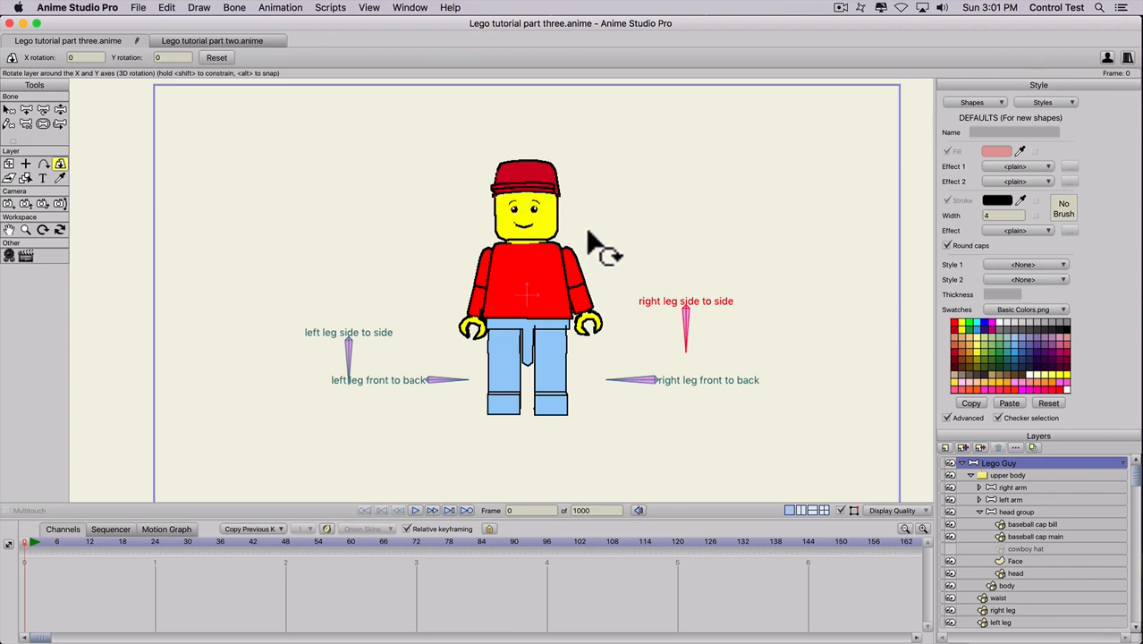
Rotate the head group in 3D to about 12.4° X and 22.4° Y to present the cap at an angle.
left_click(989, 512)
left_click_drag(460, 245, 484, 271)
scroll(517, 212, "up", 2)
key("space")
left_click_drag(475, 220, 157, 398)
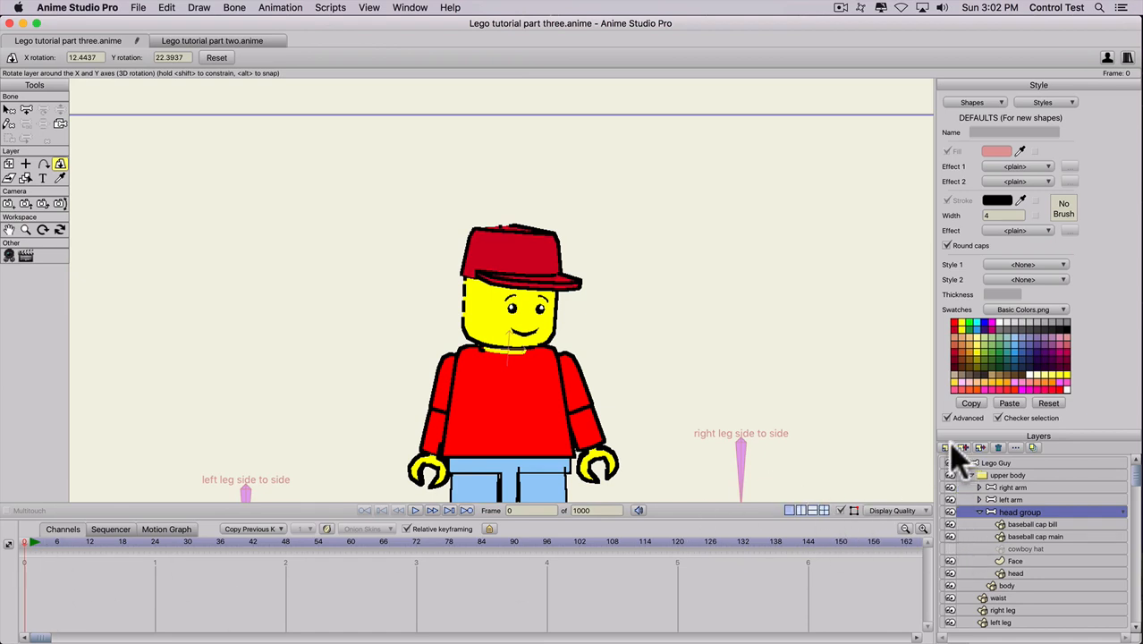
Hide the baseball cap bill layer briefly and show it again.
left_click(951, 524)
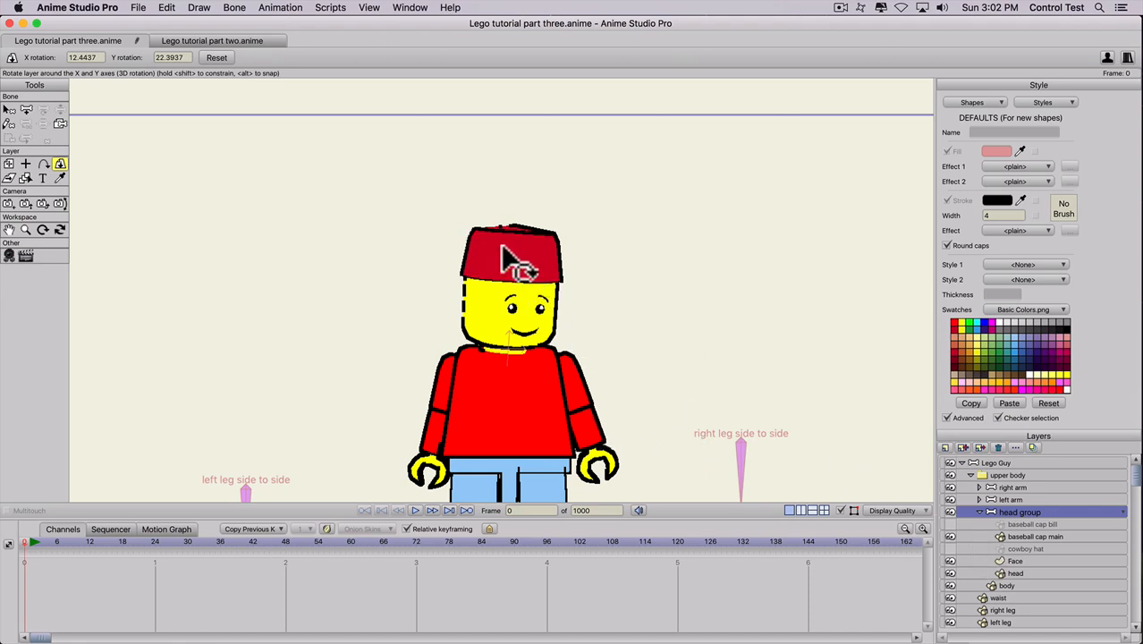
left_click(951, 524)
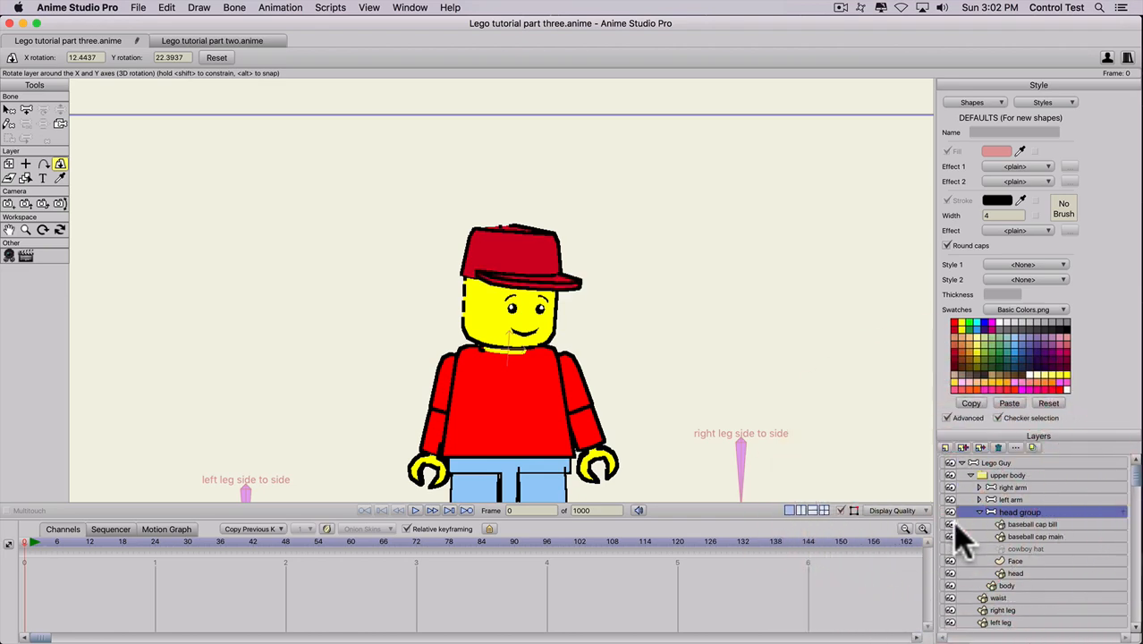
Create a group layer named "baseball cap" and place it inside the head group.
left_click(944, 449)
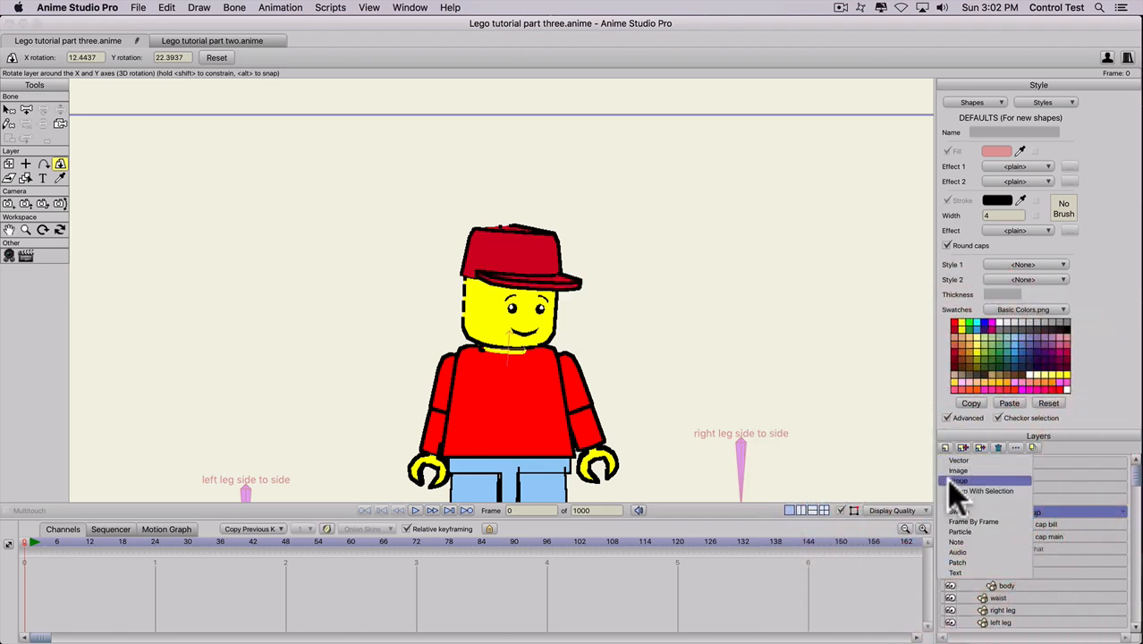
left_click(964, 513)
type("baseball cap")
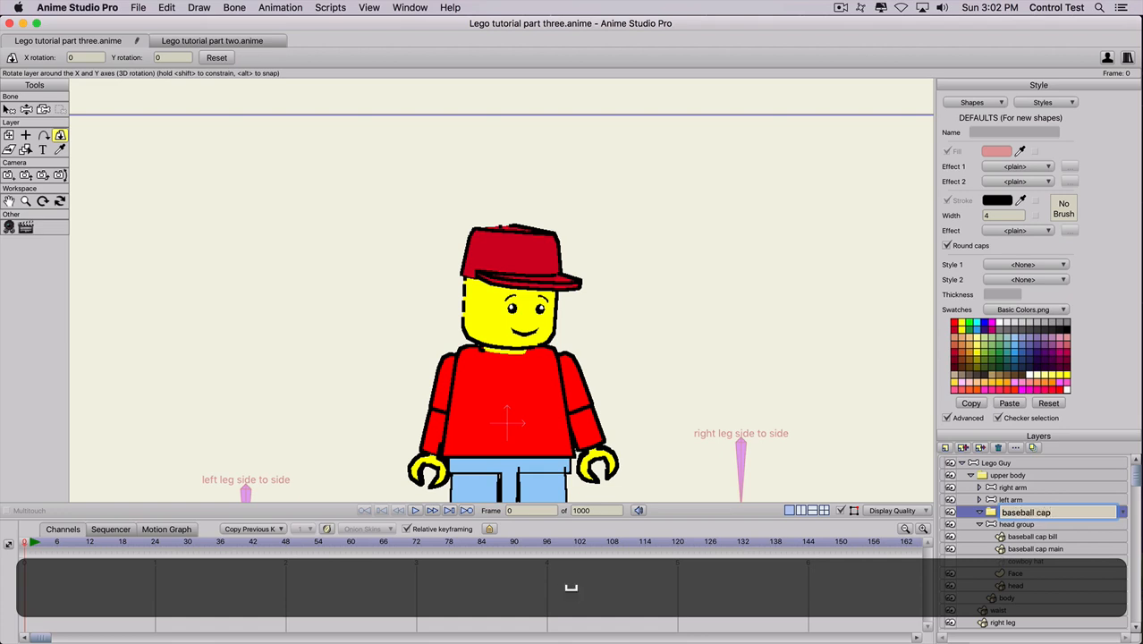
key("Return")
left_click_drag(1016, 512, 1012, 528)
Move the baseball cap bill and baseball cap main layers into the baseball cap group and collapse it.
left_click(1020, 536)
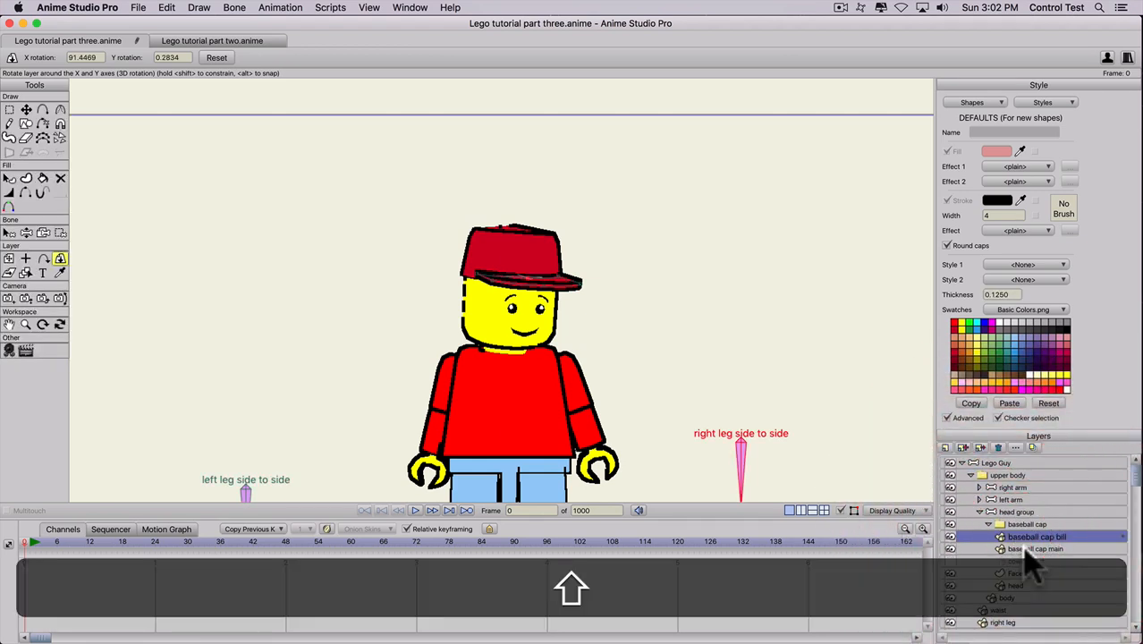
left_click(1023, 549, "shift")
left_click_drag(1021, 541, 1019, 530)
left_click(989, 526)
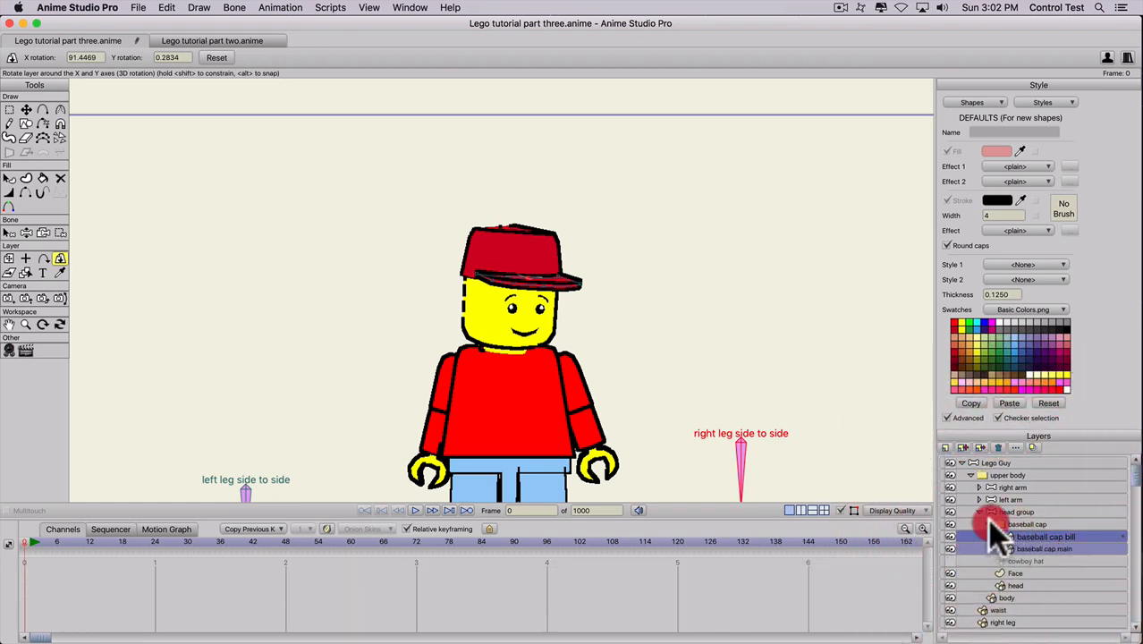
Toggle the whole baseball cap group's visibility and leave it hidden.
left_click(950, 524)
left_click(950, 524)
left_click(950, 524)
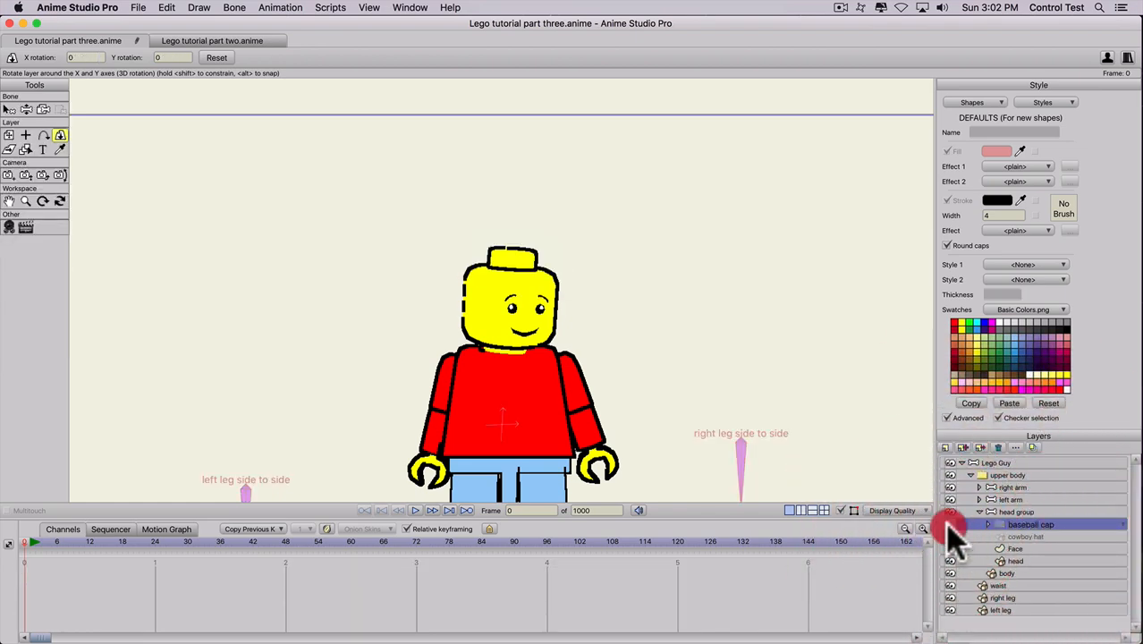
Toggle the visibility of the baseball cap, cowboy hat and Face layers, leaving both hats hidden and the face shown.
left_click(950, 524)
left_click(950, 524)
left_click(950, 536)
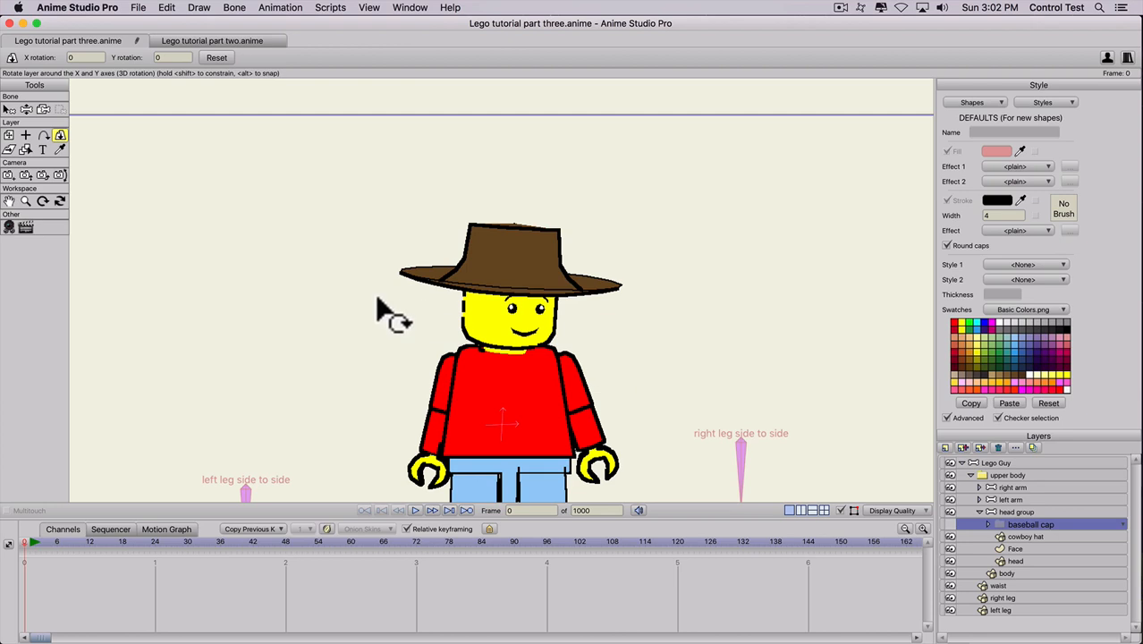
left_click(950, 536)
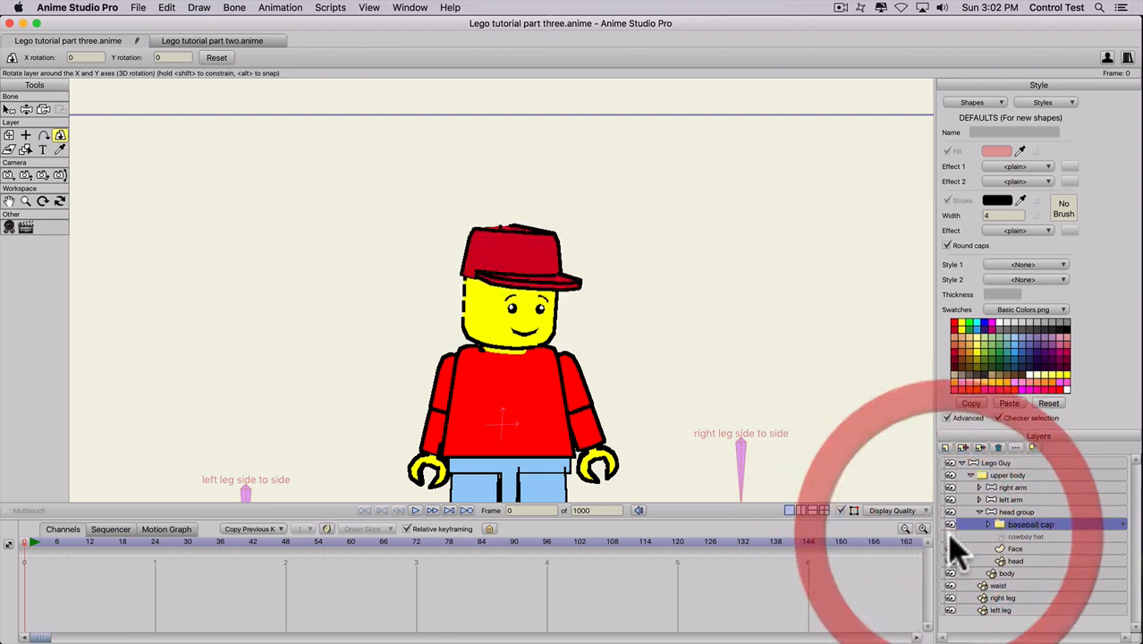
left_click(950, 548)
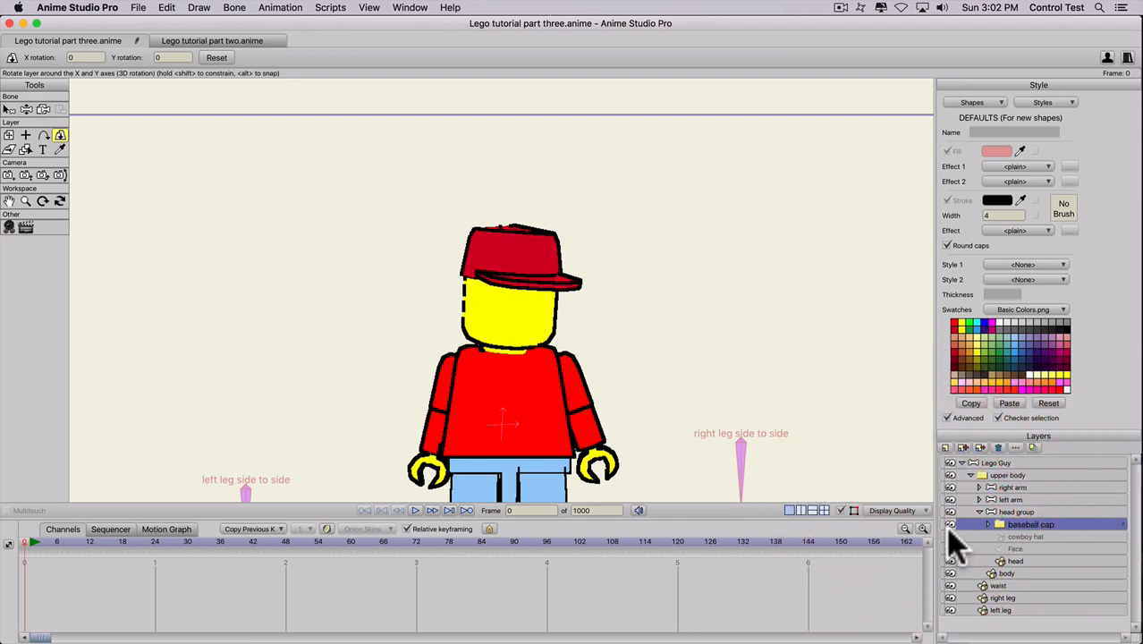
left_click(950, 536)
left_click(950, 548)
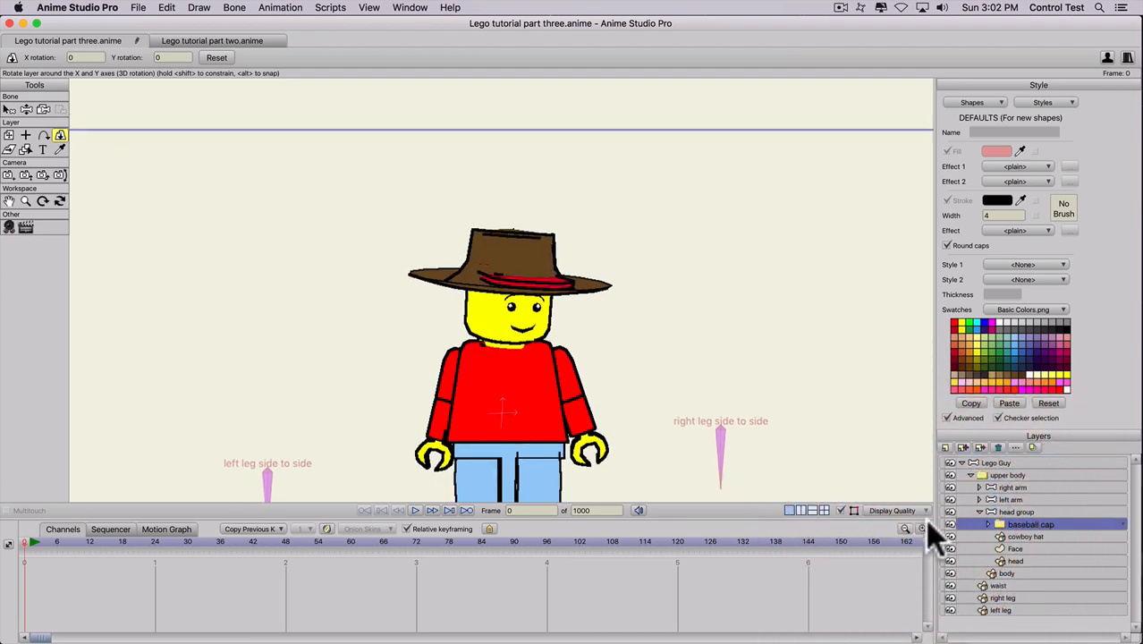
left_click(950, 525)
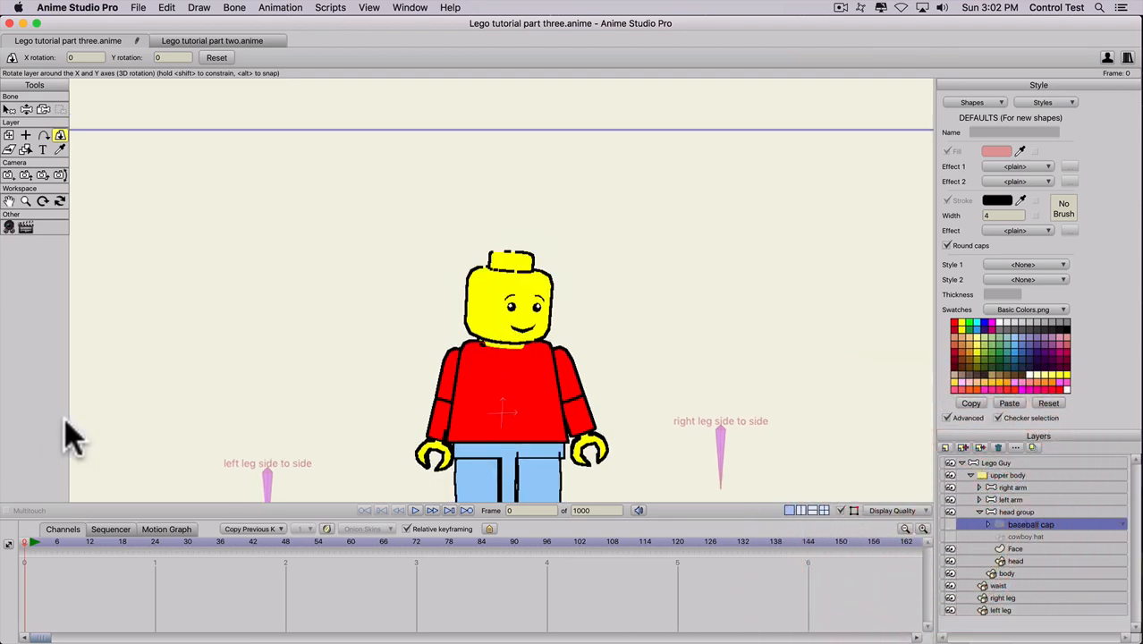
Reset the head group's X and Y rotation to 0 so the head faces forward.
left_click(1005, 512)
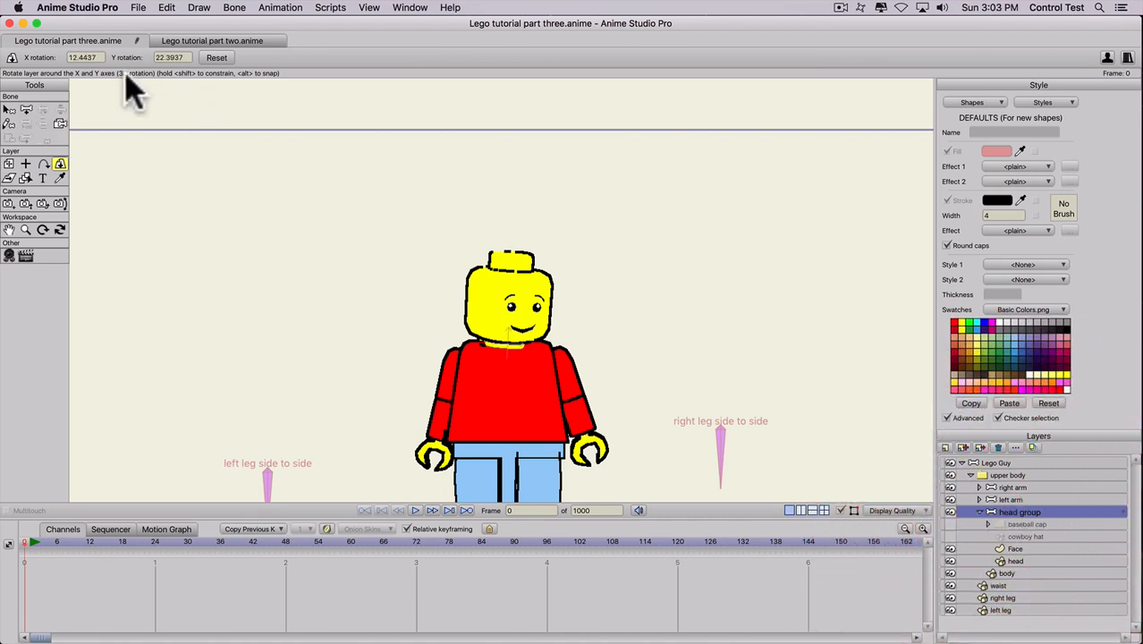
left_click(217, 58)
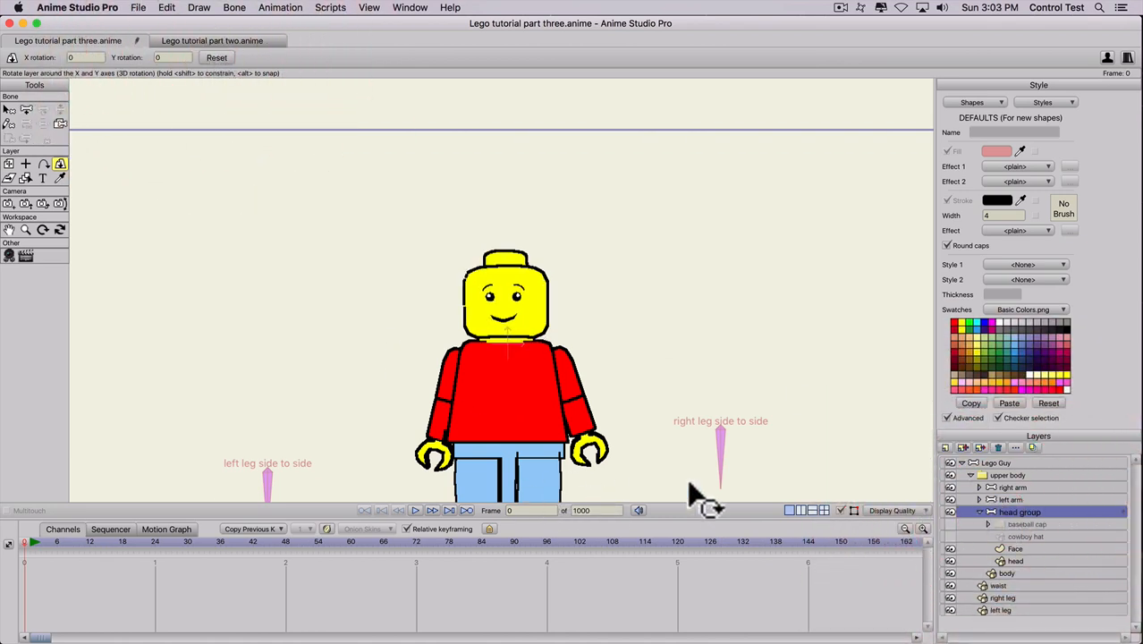
scroll(573, 435, "up", 8)
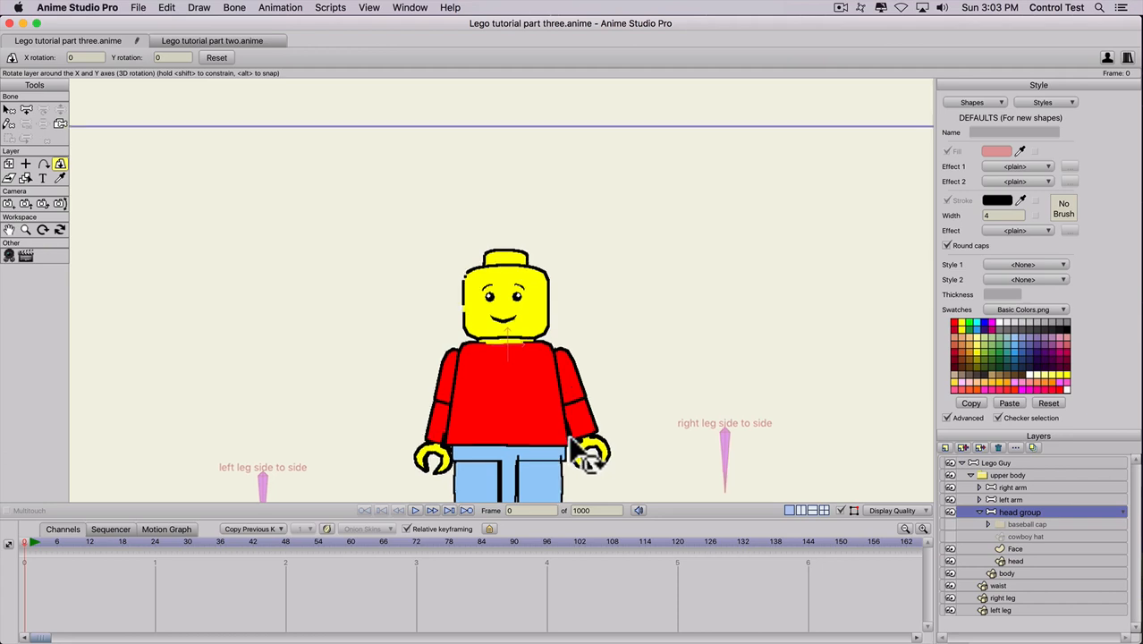
left_click_drag(524, 424, 582, 319)
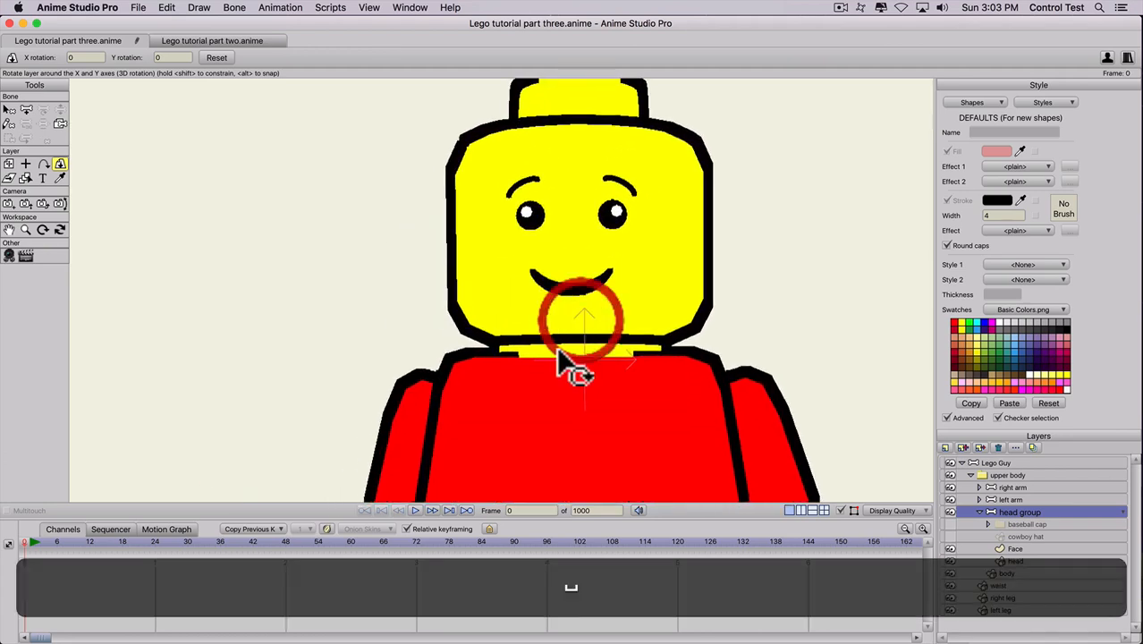
scroll(546, 353, "down", 2)
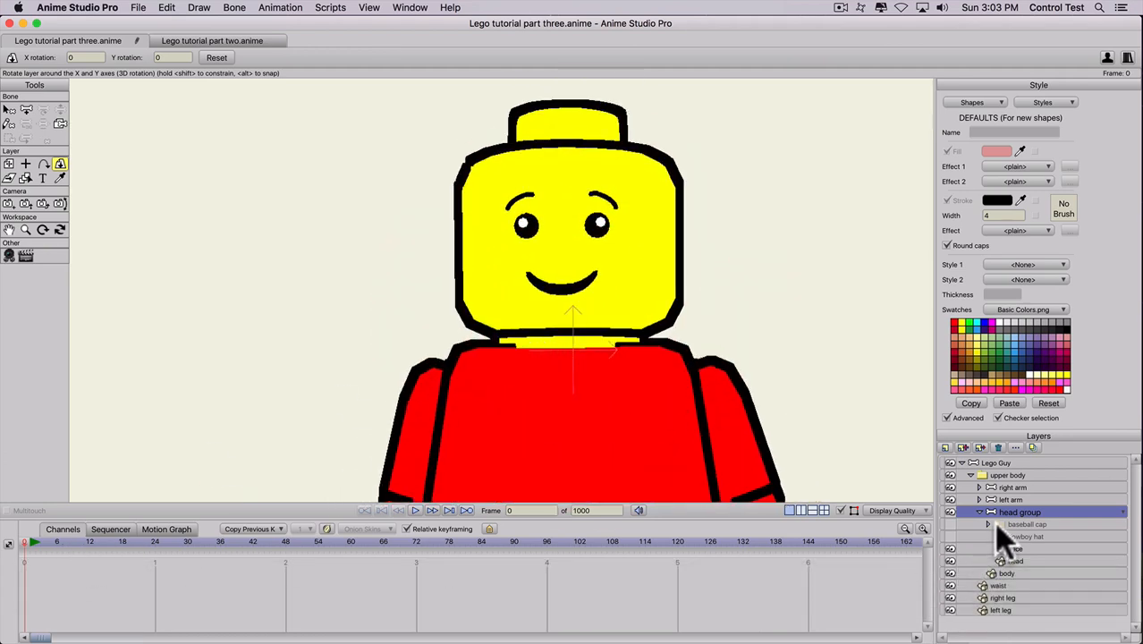
scroll(443, 379, "down", 1)
left_click(4, 540)
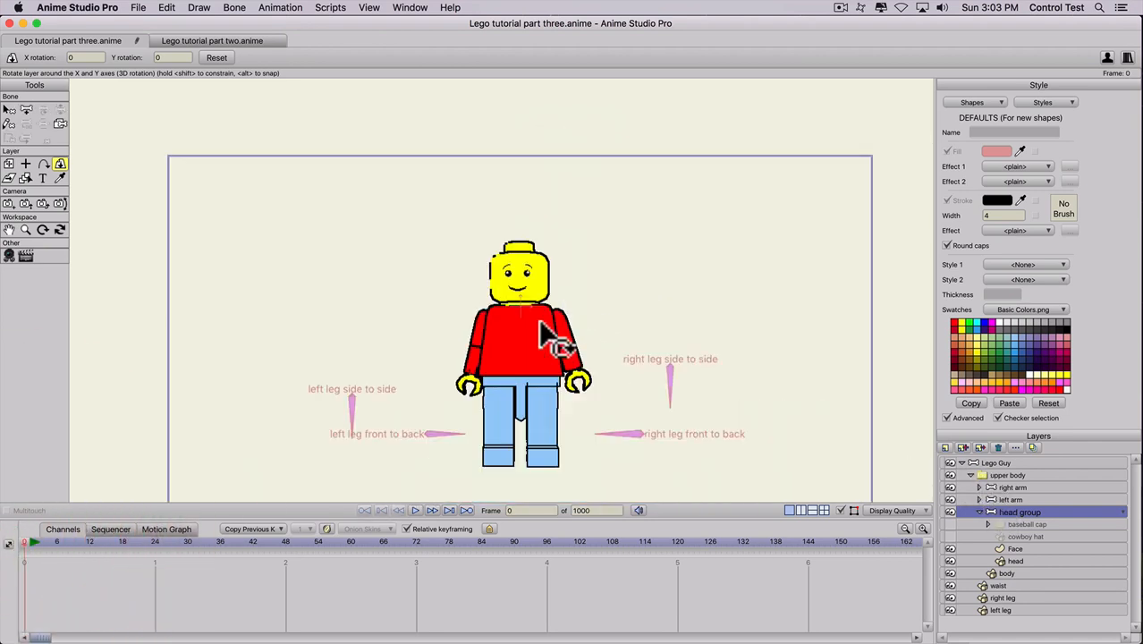
Try resetting the Lego Guy layer's position and undo the reset.
left_click(9, 166)
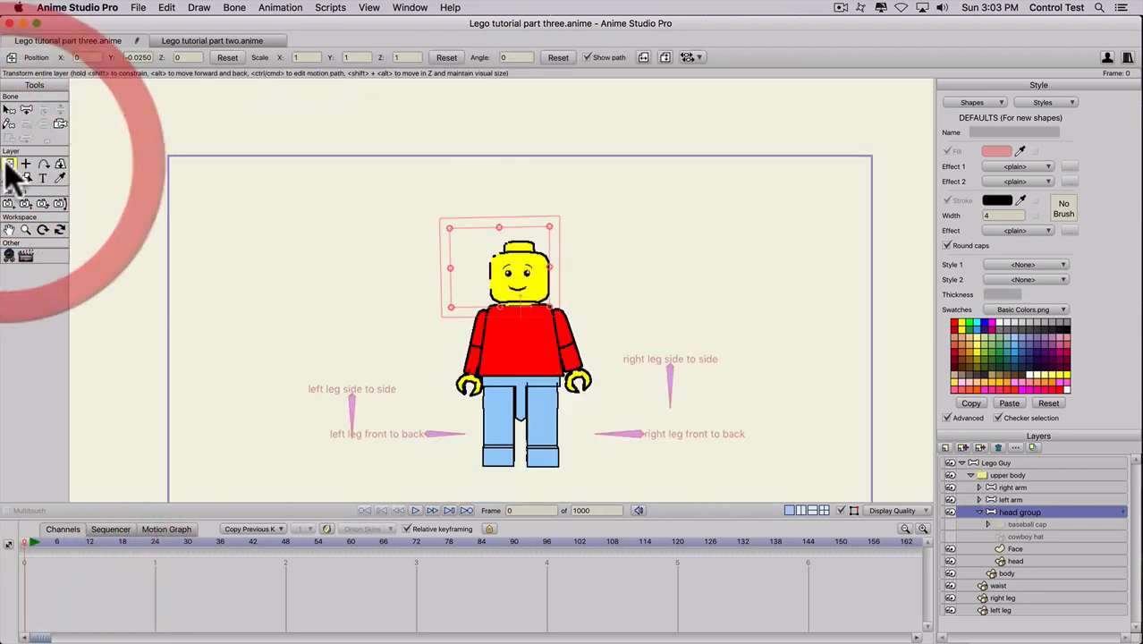
left_click(1000, 503)
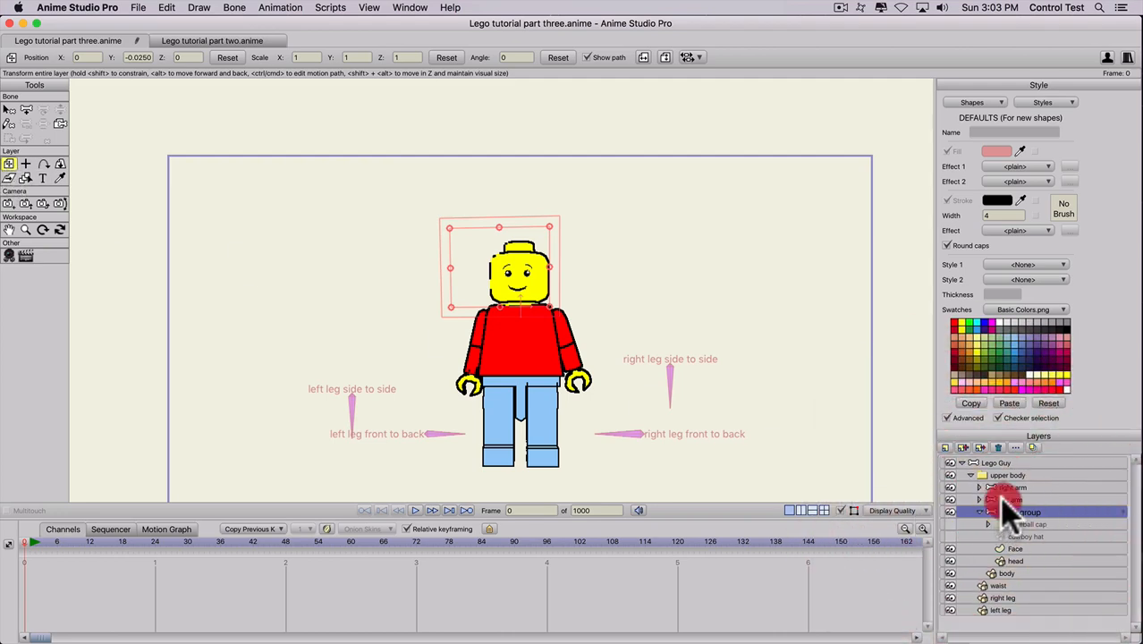
left_click(1000, 476)
left_click(989, 462)
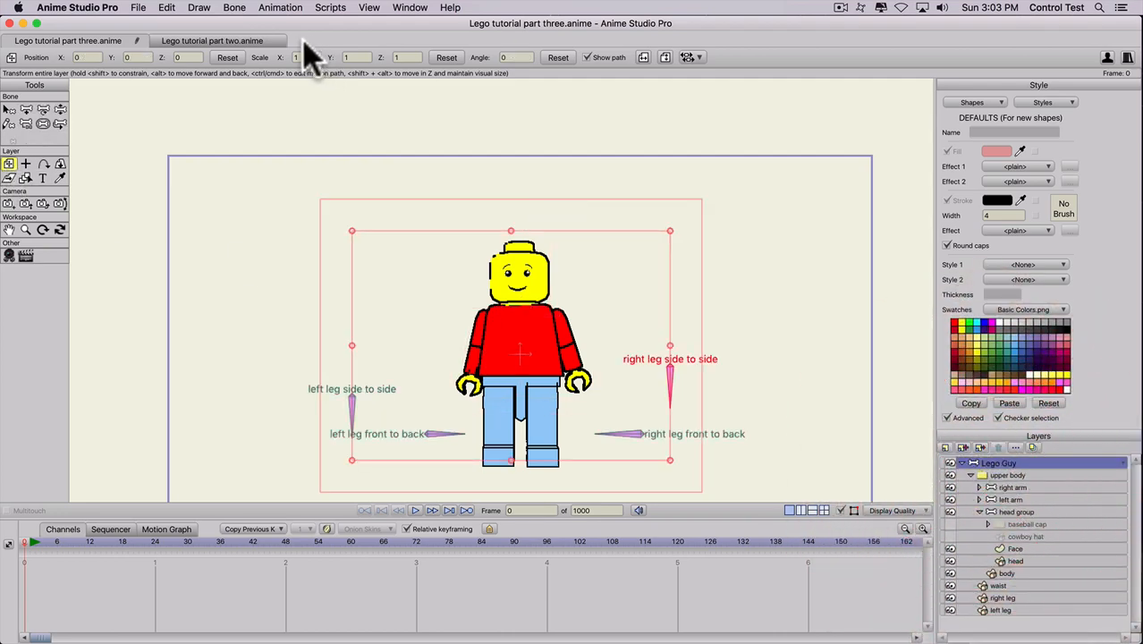
left_click(227, 57)
left_click(60, 165)
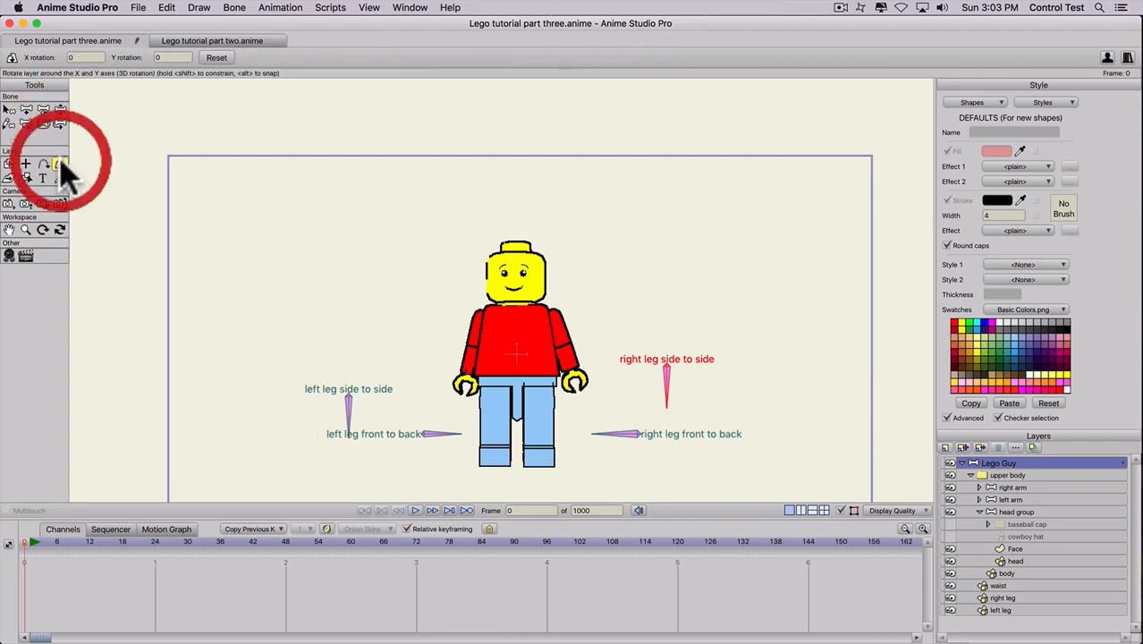
key("super+z")
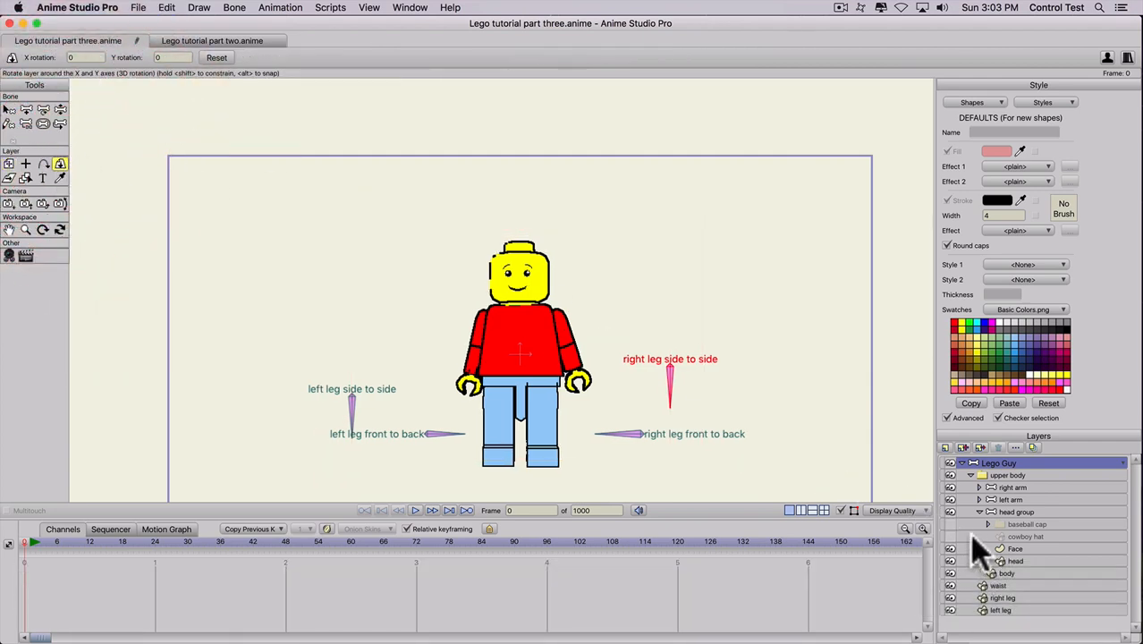
Show the baseball cap group briefly and hide it again.
left_click(948, 529)
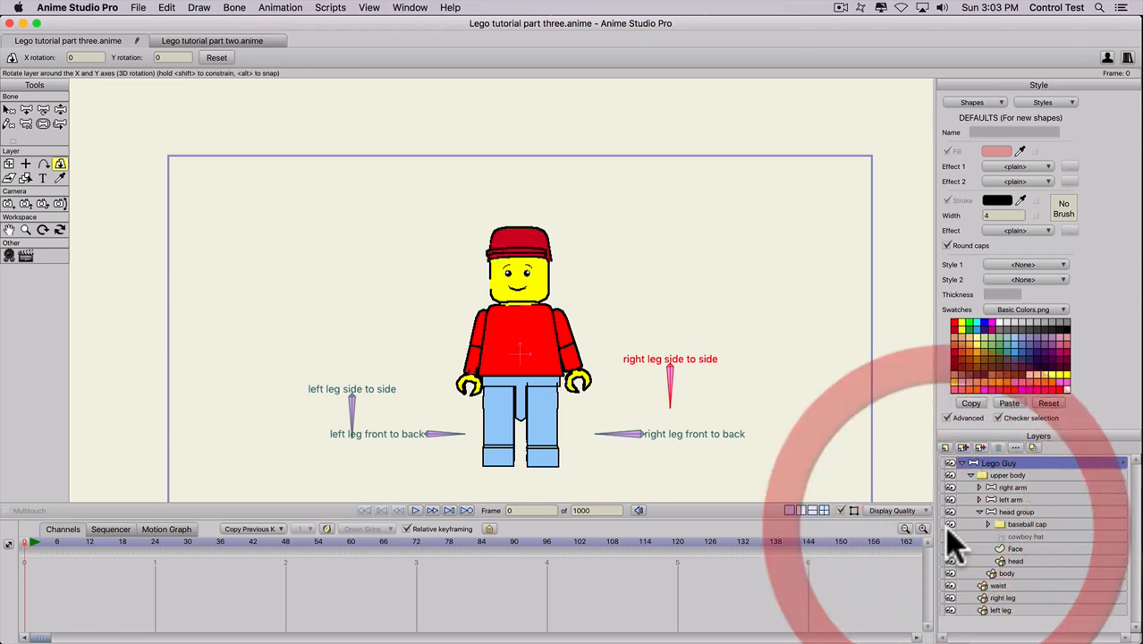
left_click(948, 530)
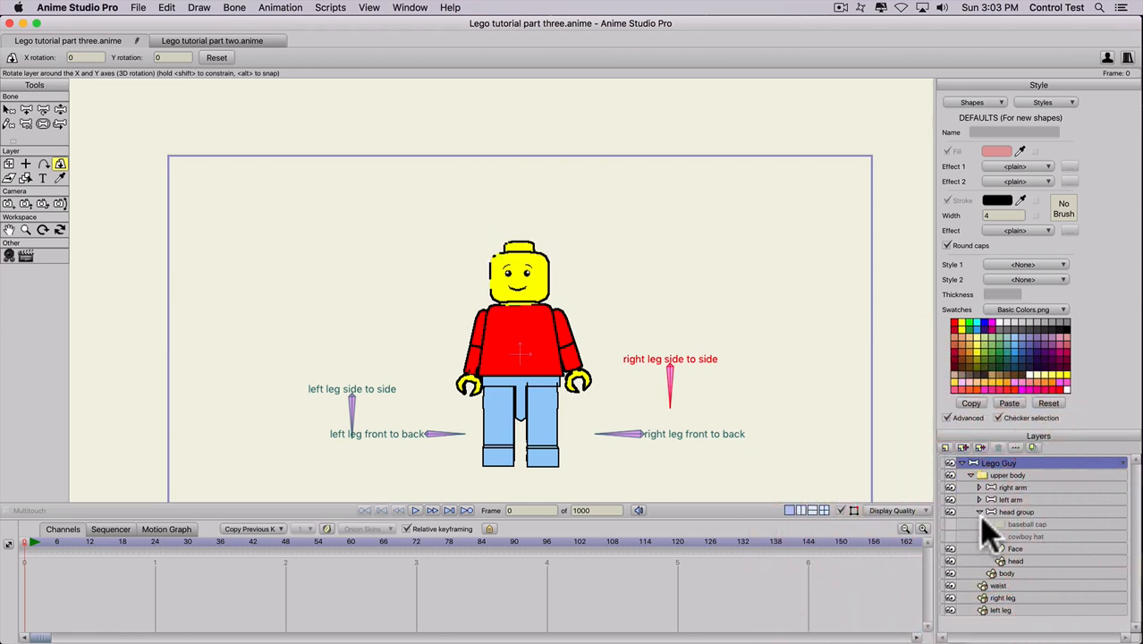
Select the points of both eyes on the Face layer and cut them out.
left_click(999, 549)
scroll(483, 299, "up", 2)
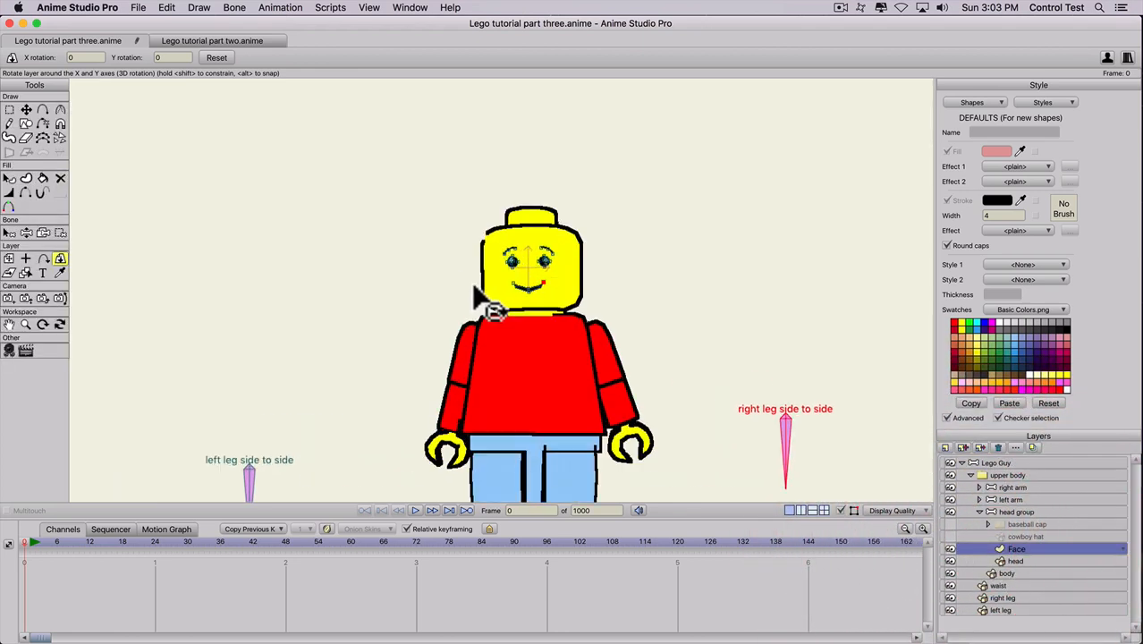
scroll(483, 300, "up", 2)
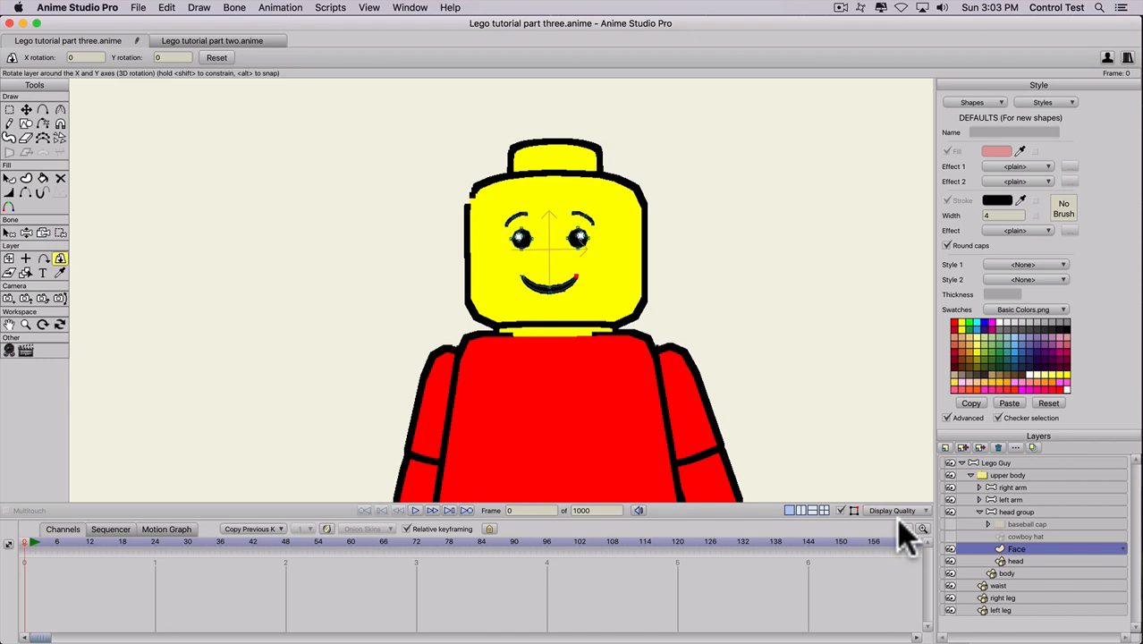
left_click(1009, 549)
key("g")
left_click(530, 235)
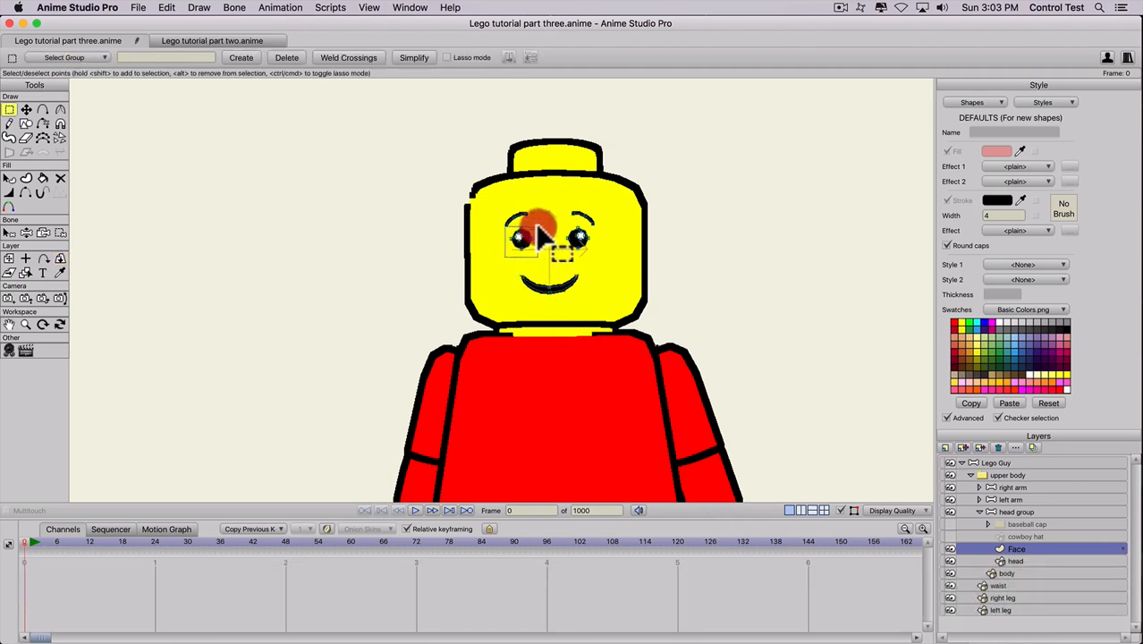
scroll(548, 248, "up", 2)
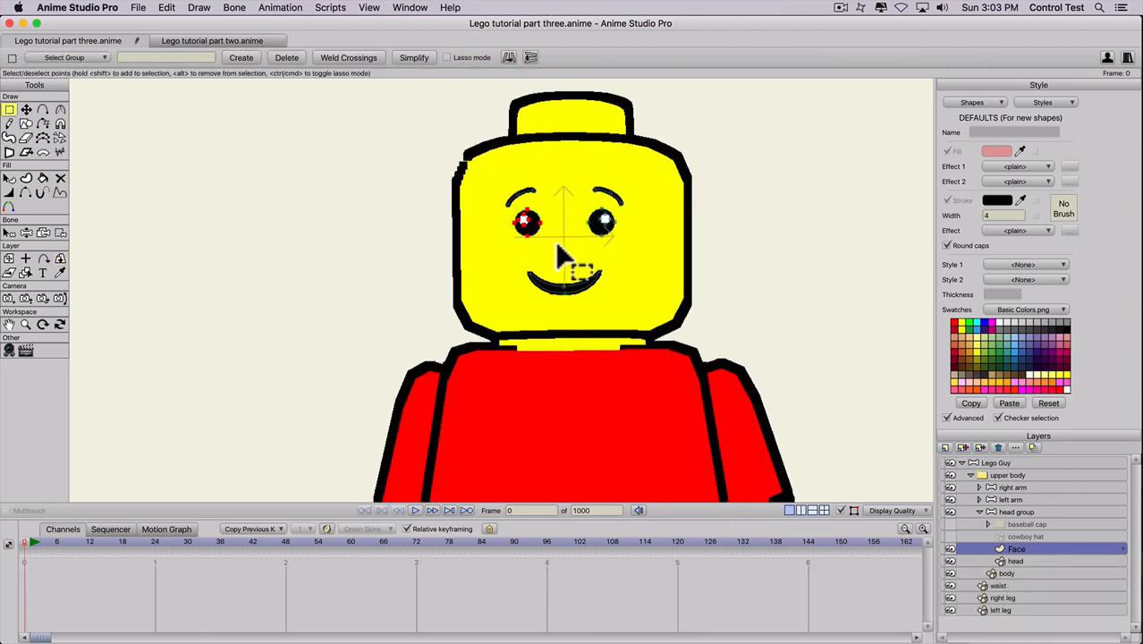
left_click(606, 221, "shift")
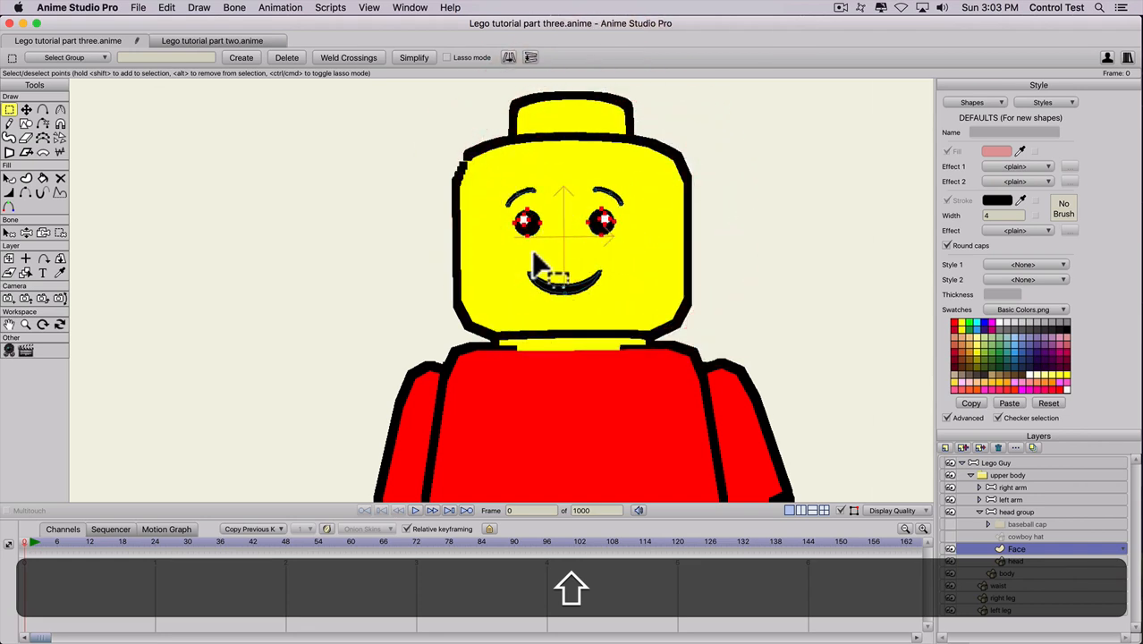
key("t")
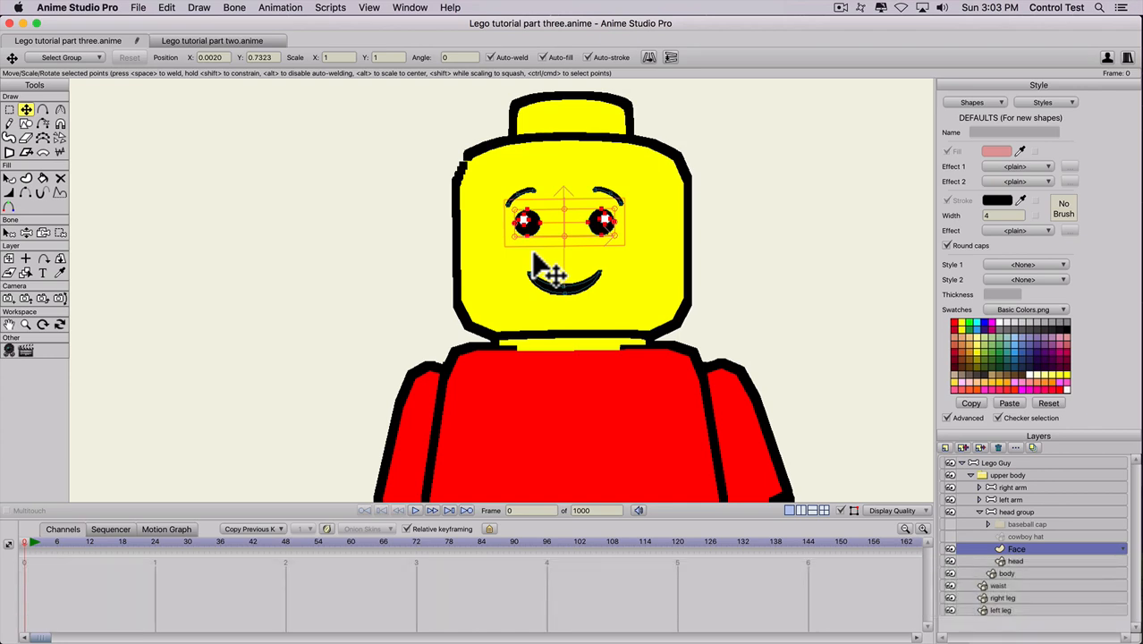
key("super")
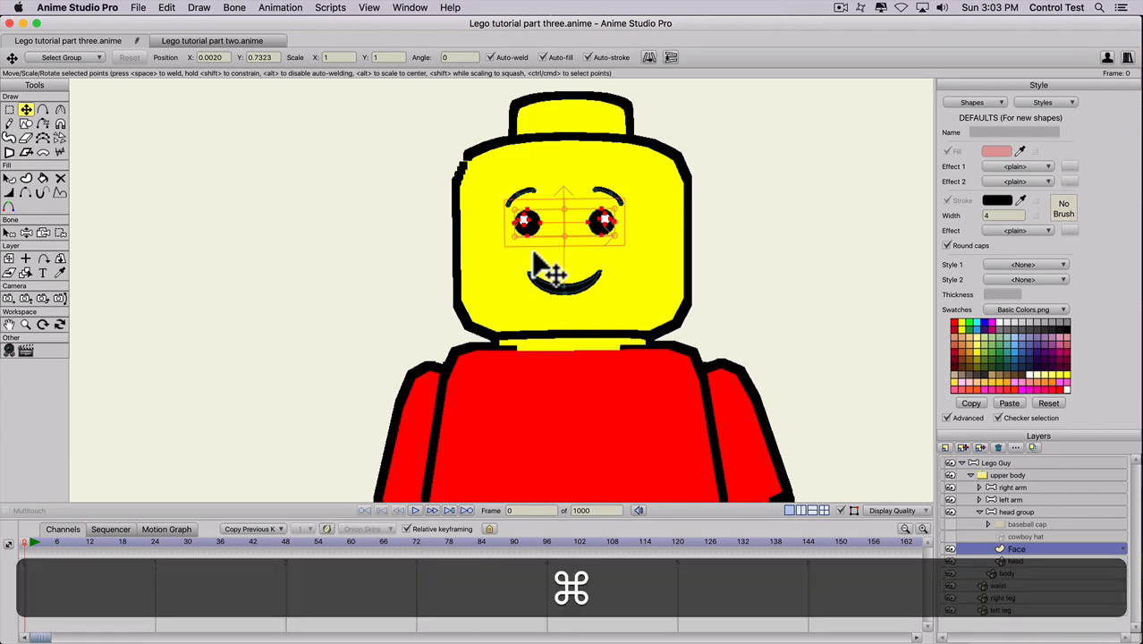
key("super+x")
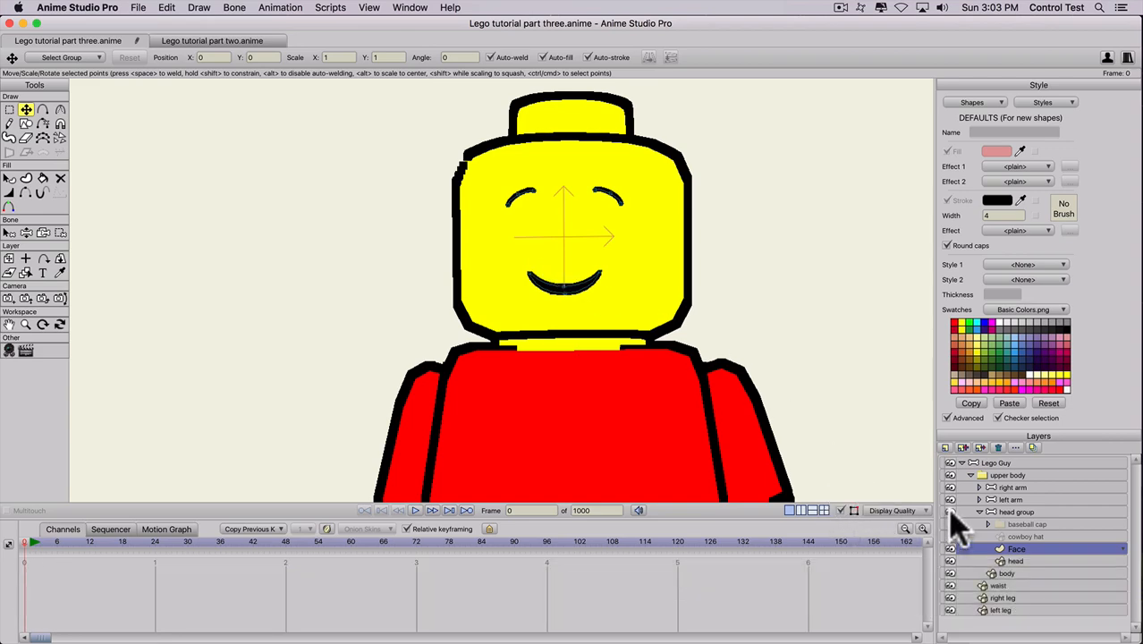
Create a vector layer named "neutral" directly above the Face layer and paste the cut eyes into it.
left_click(946, 449)
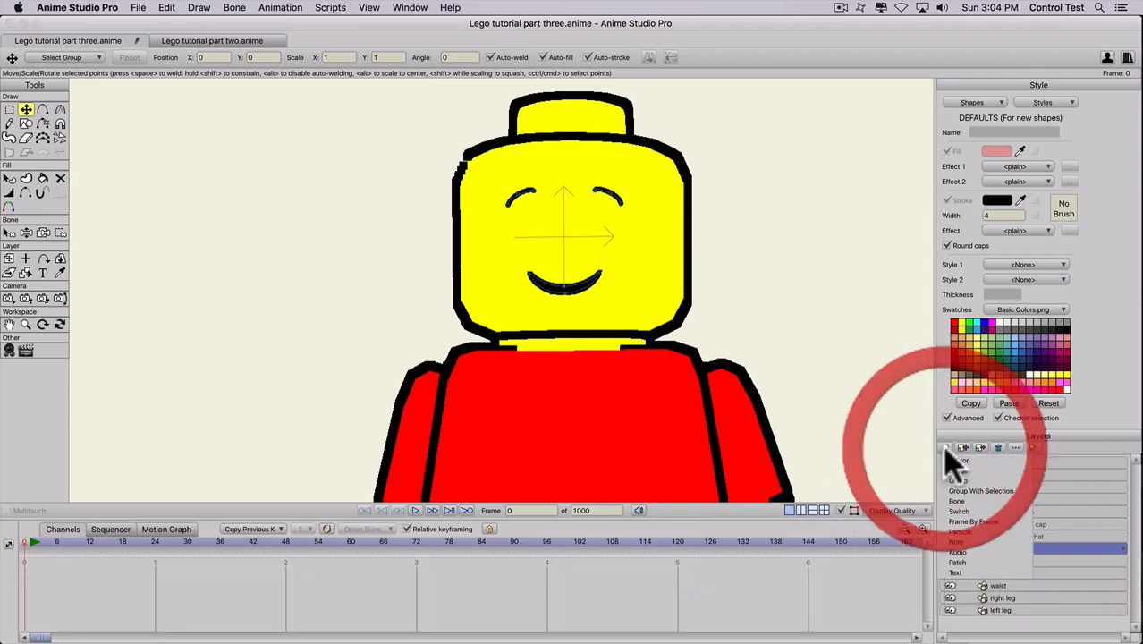
left_click(953, 469)
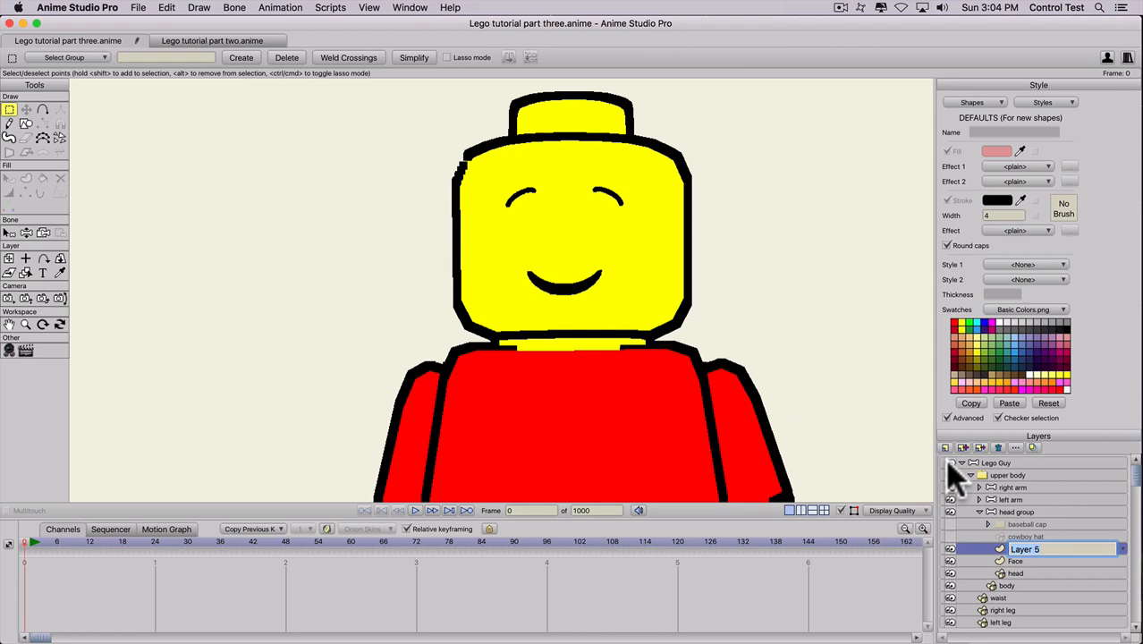
type("neu")
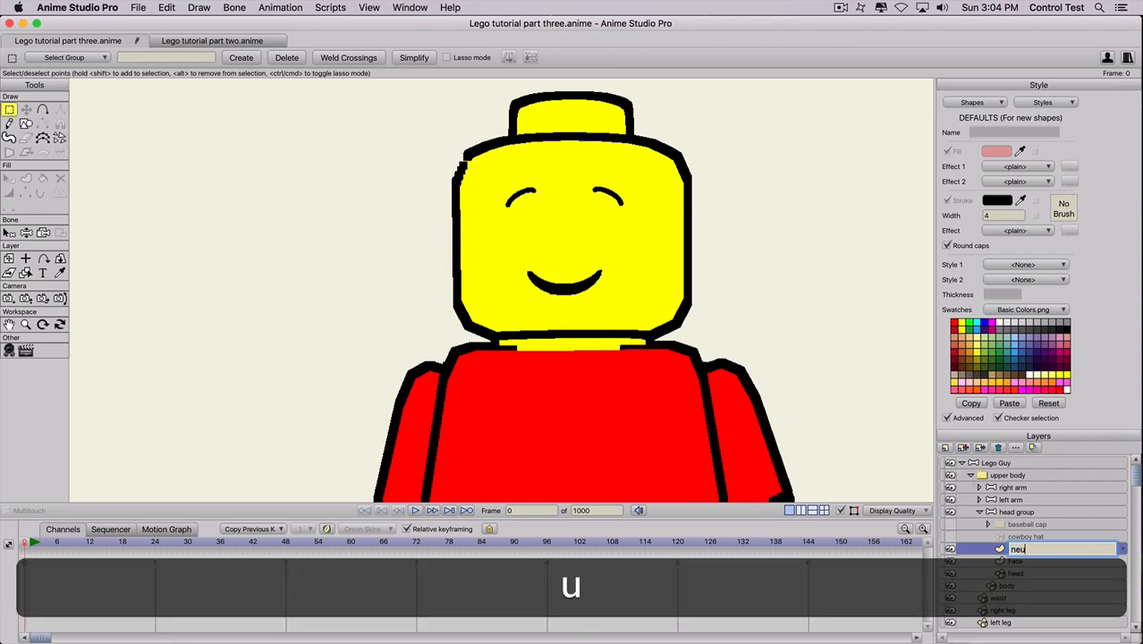
type("tral")
key("Return")
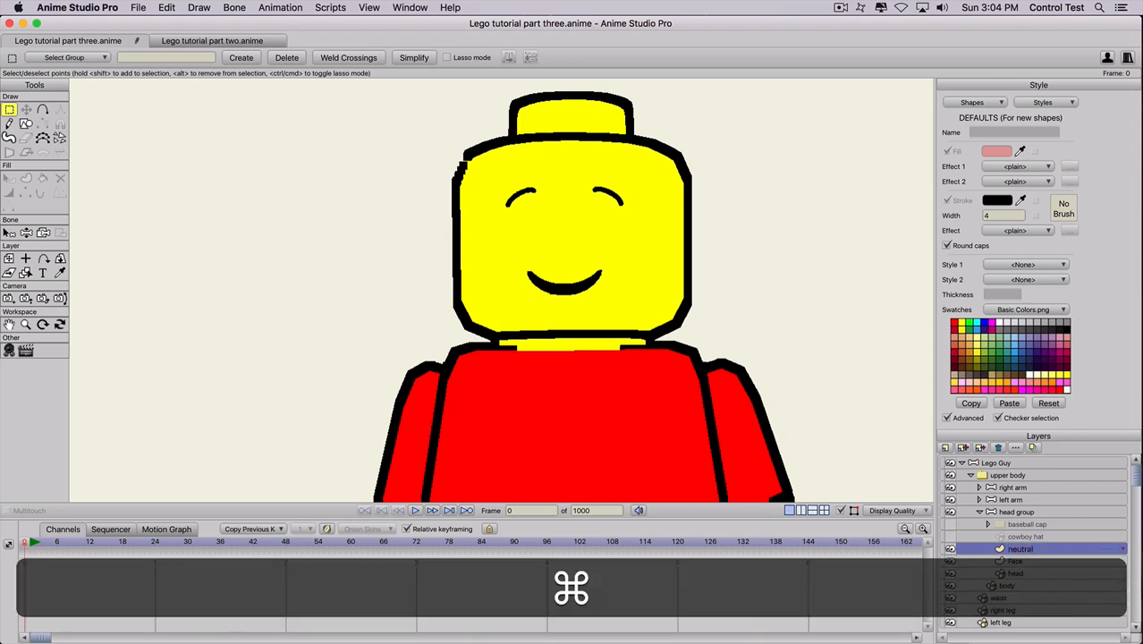
key("super+v")
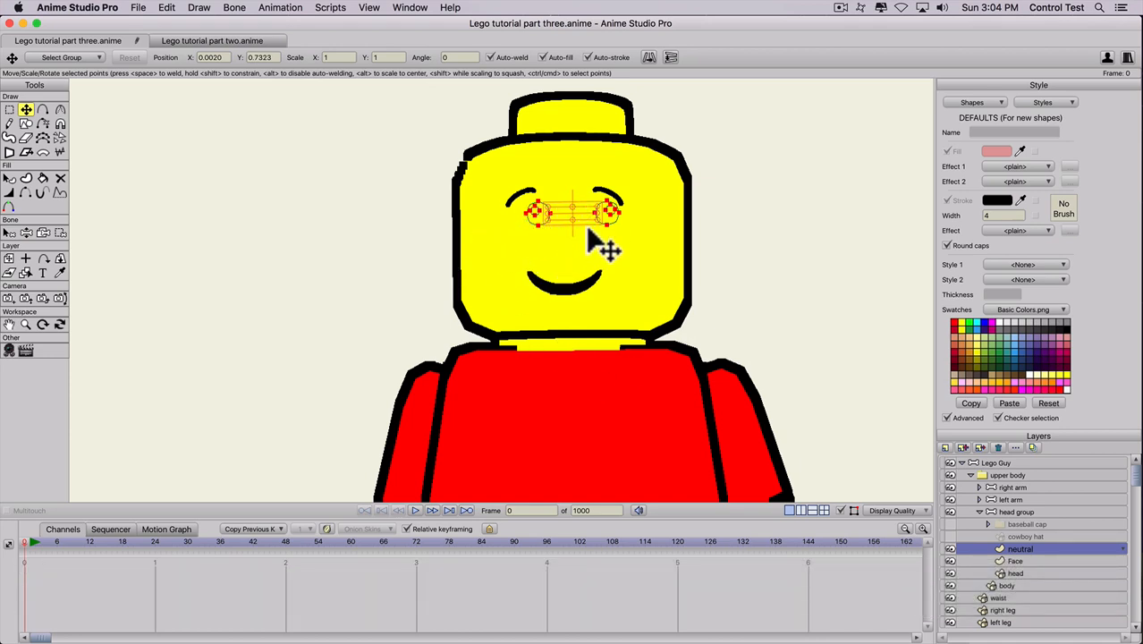
Try rotating the head group about 42 degrees around the Y axis and undo the rotation.
left_click(1010, 511)
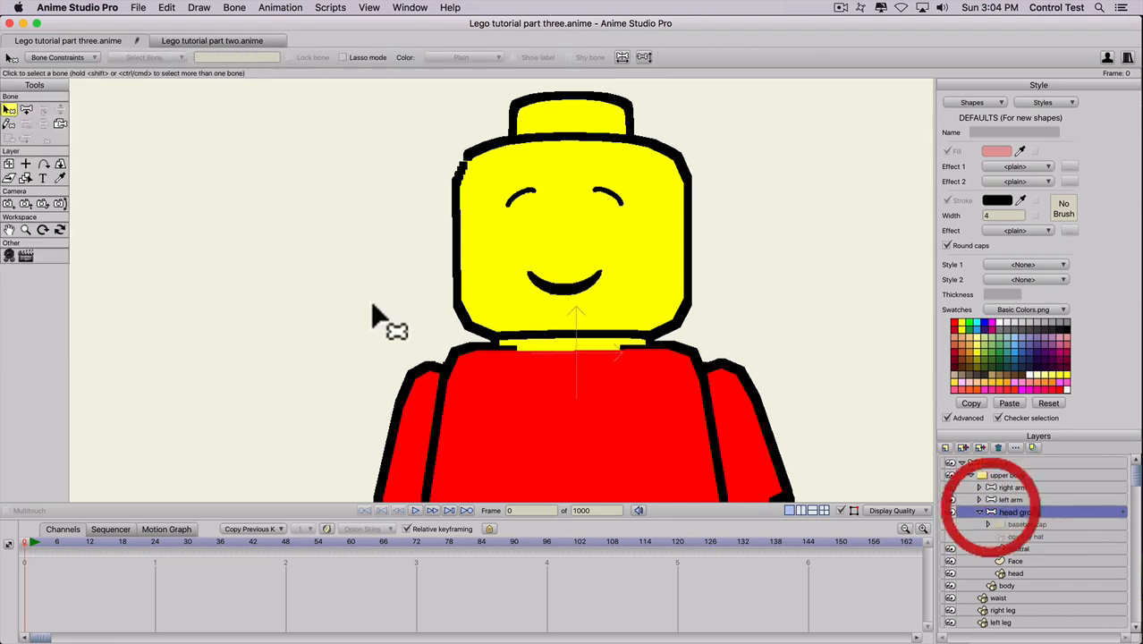
left_click(60, 164)
left_click_drag(515, 277, 472, 228)
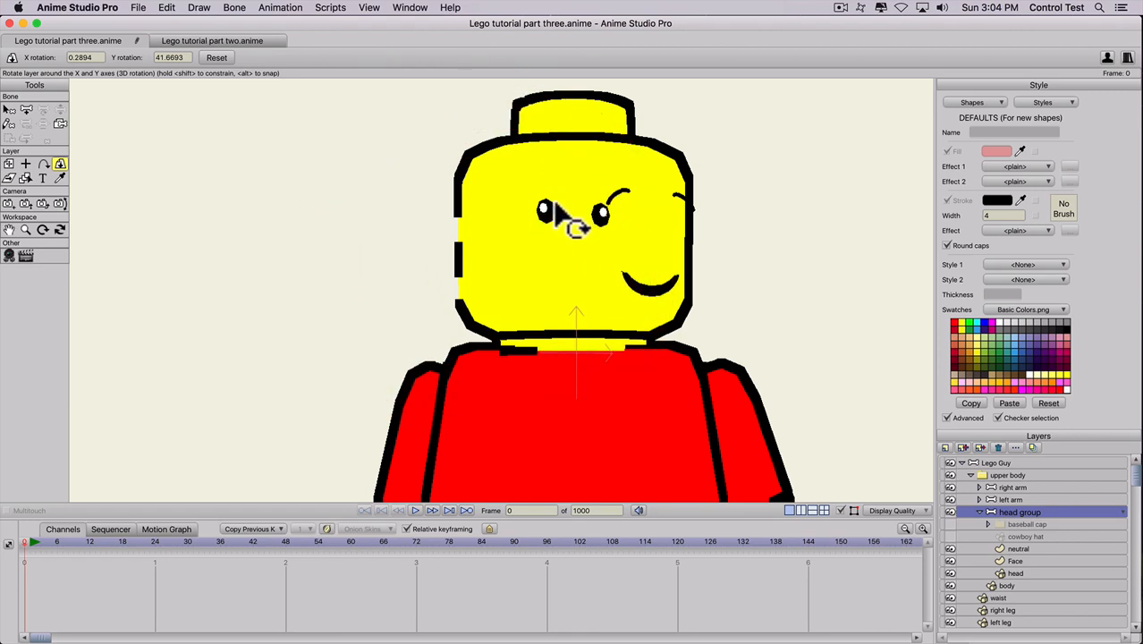
key("super+z")
key("super+z")
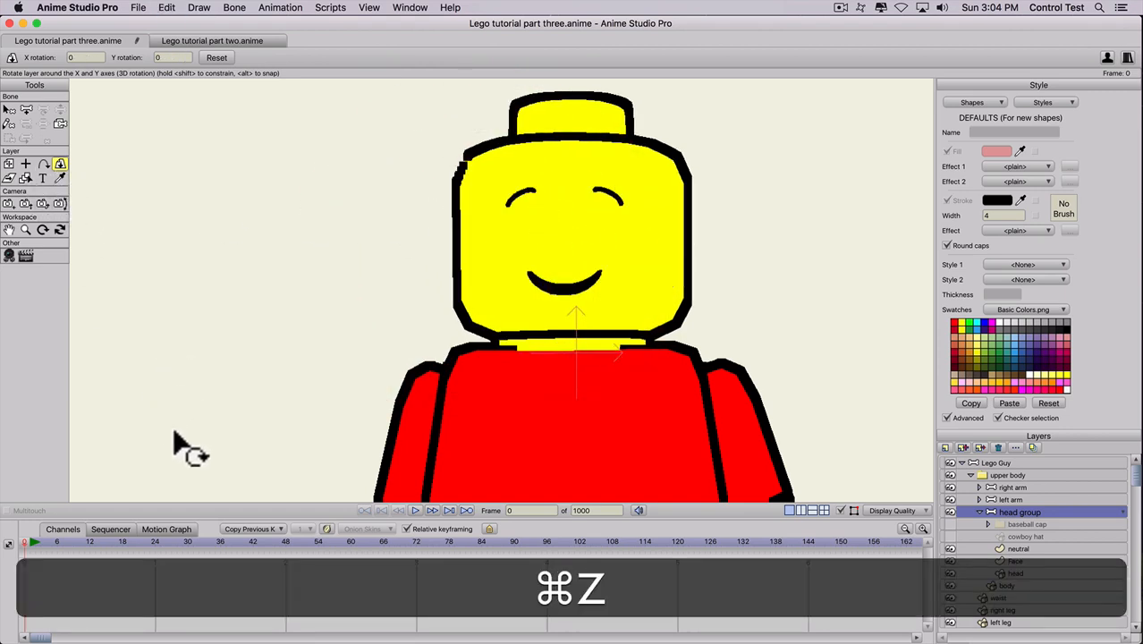
Copy the Face layer's Z position of 0.2558 and paste it as the neutral layer's Z position.
left_click(1011, 560)
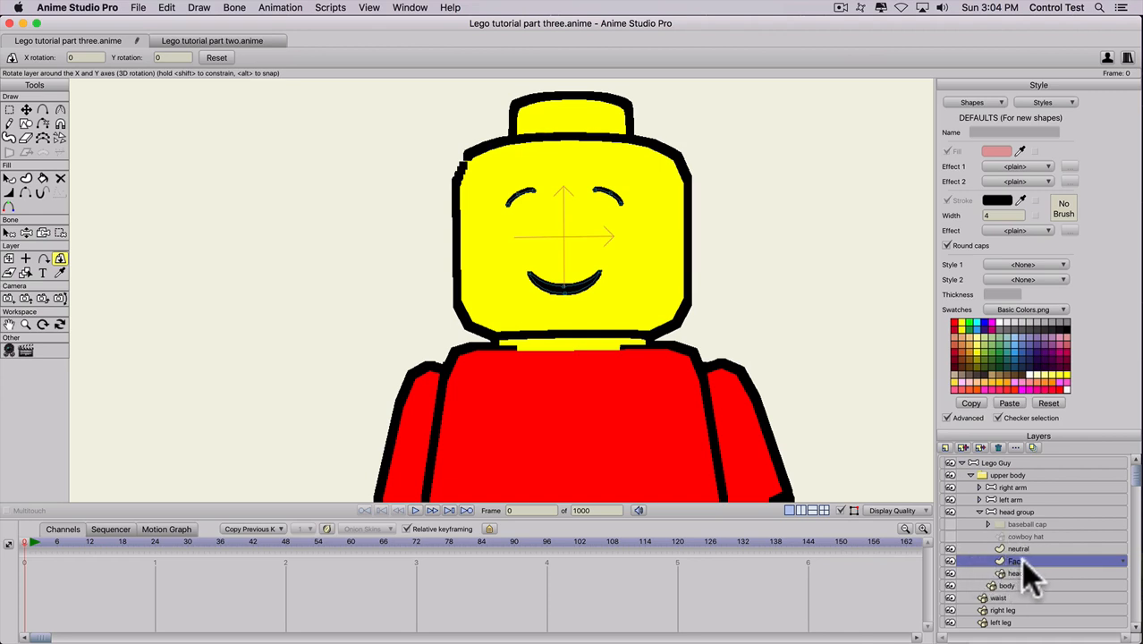
left_click(9, 261)
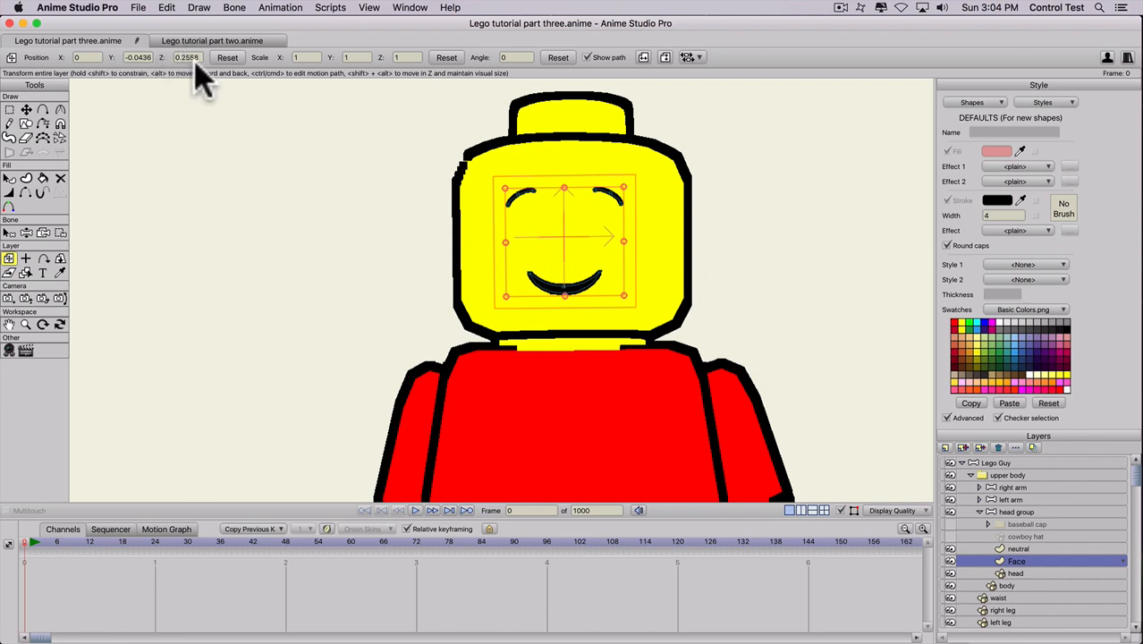
left_click_drag(193, 58, 162, 62)
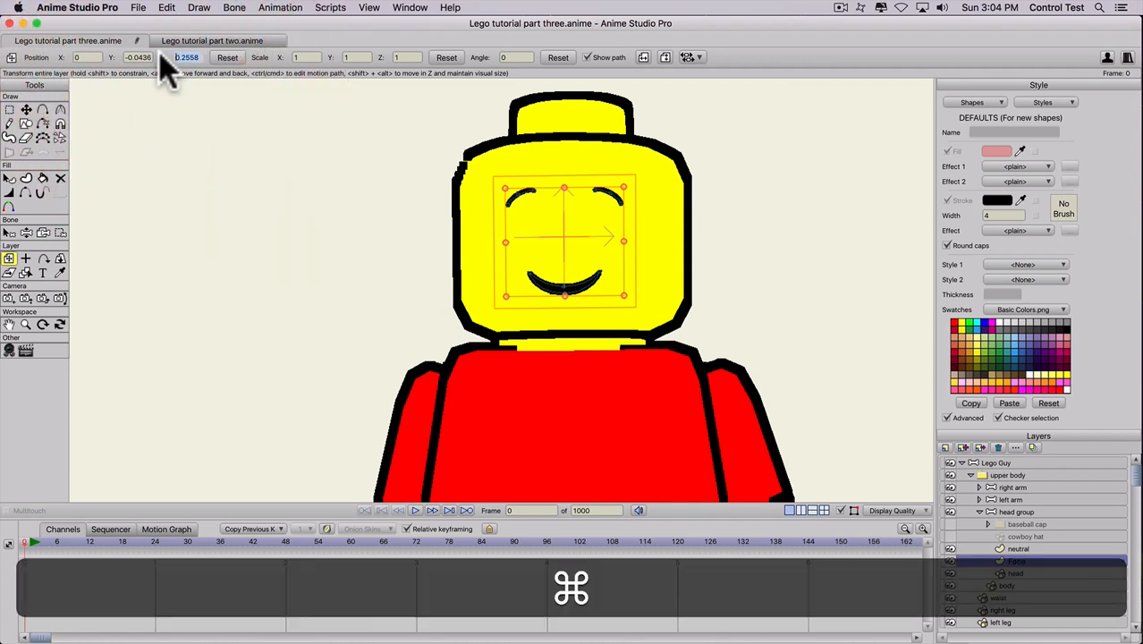
key("super+c")
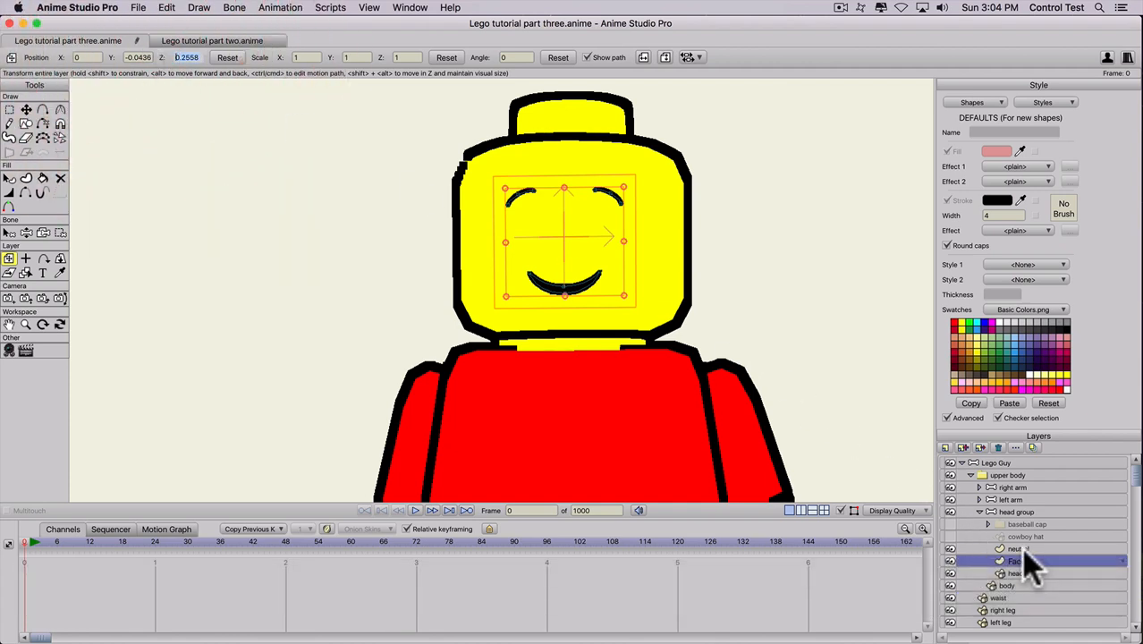
left_click(1020, 549)
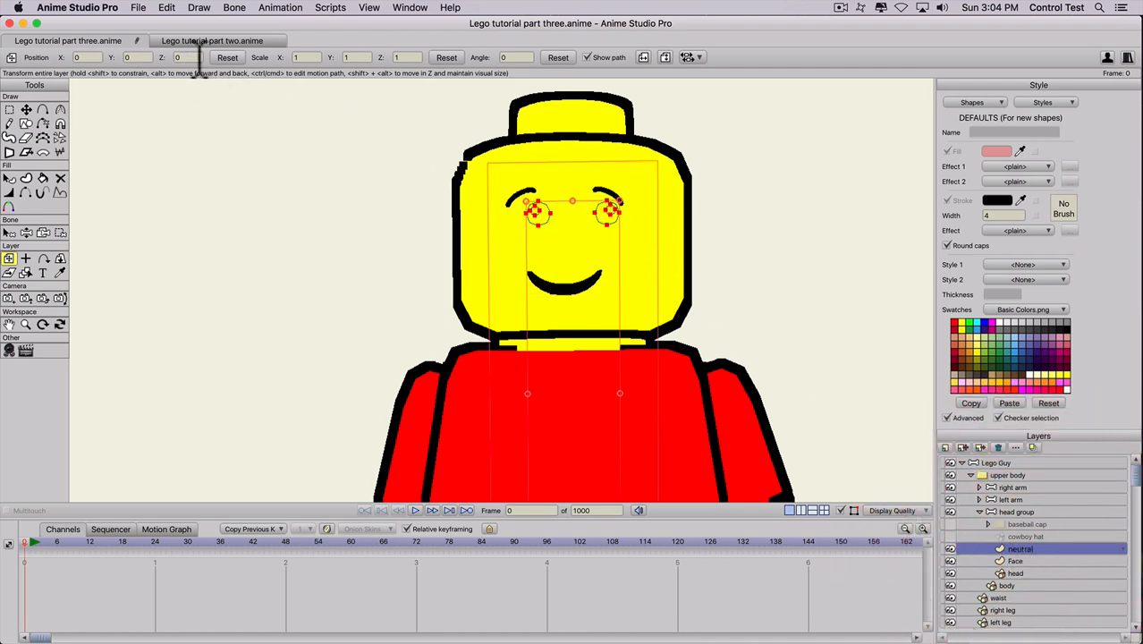
left_click_drag(189, 57, 168, 54)
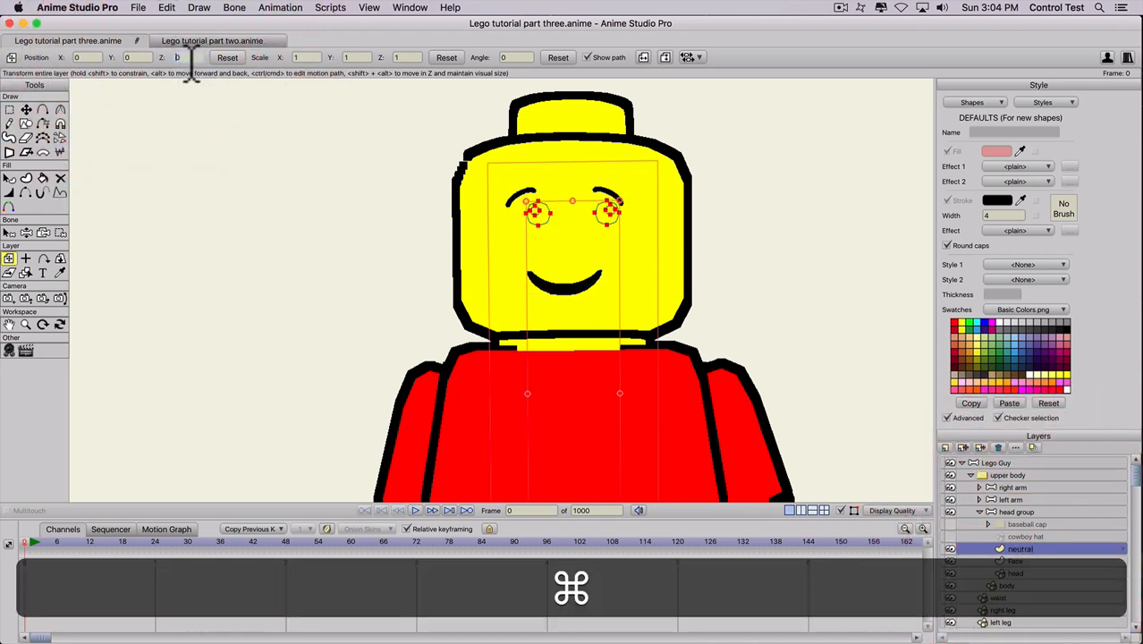
key("cmd+v")
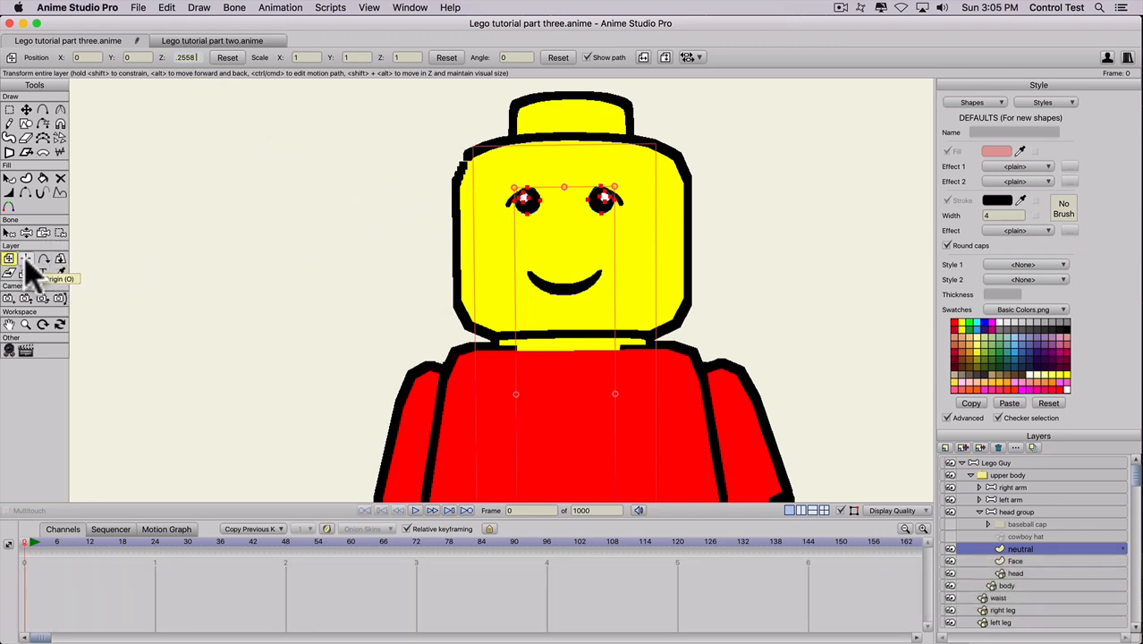
Set the neutral layer's origin midway between the eyes with X at 0, and lower the layer to Y -0.0473 beneath the eyebrows.
left_click(25, 260)
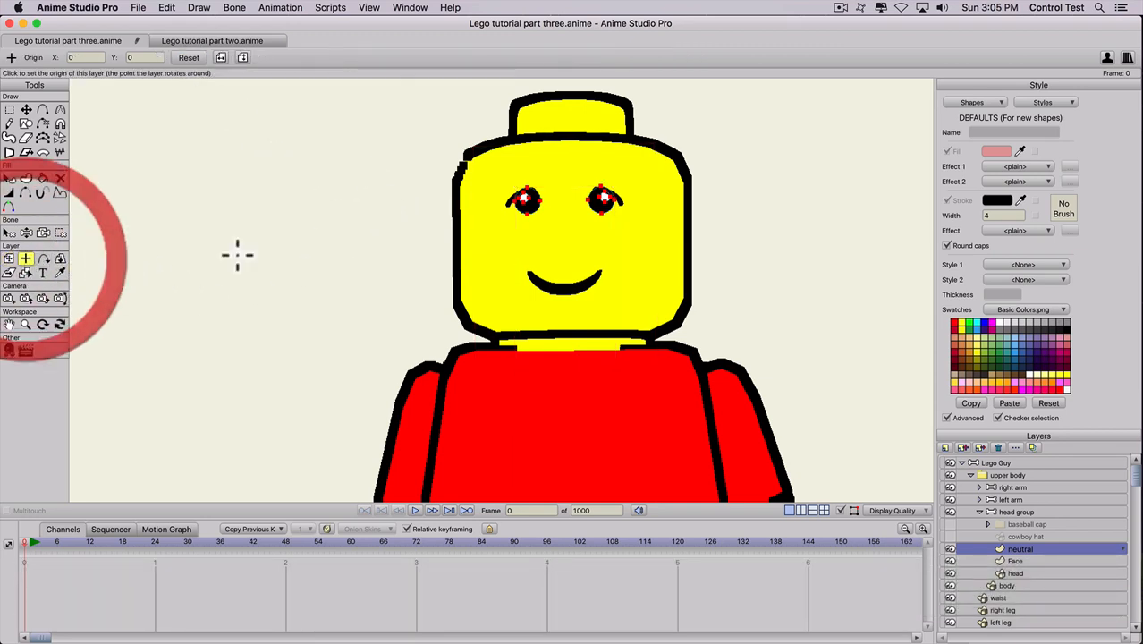
left_click(563, 199)
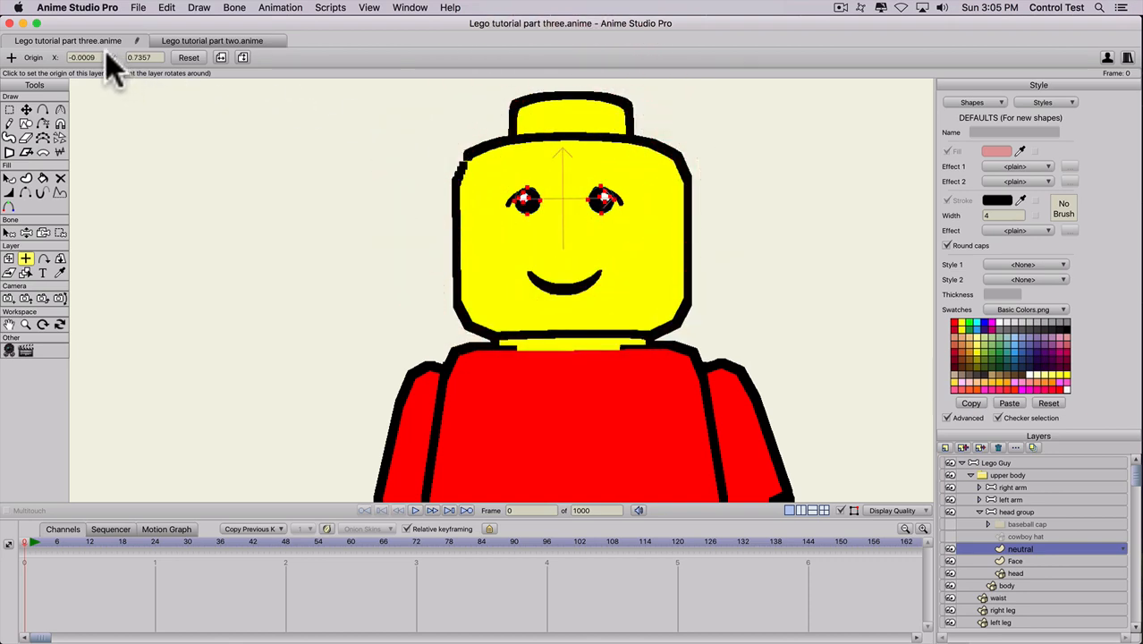
left_click_drag(98, 57, 18, 61)
type("0")
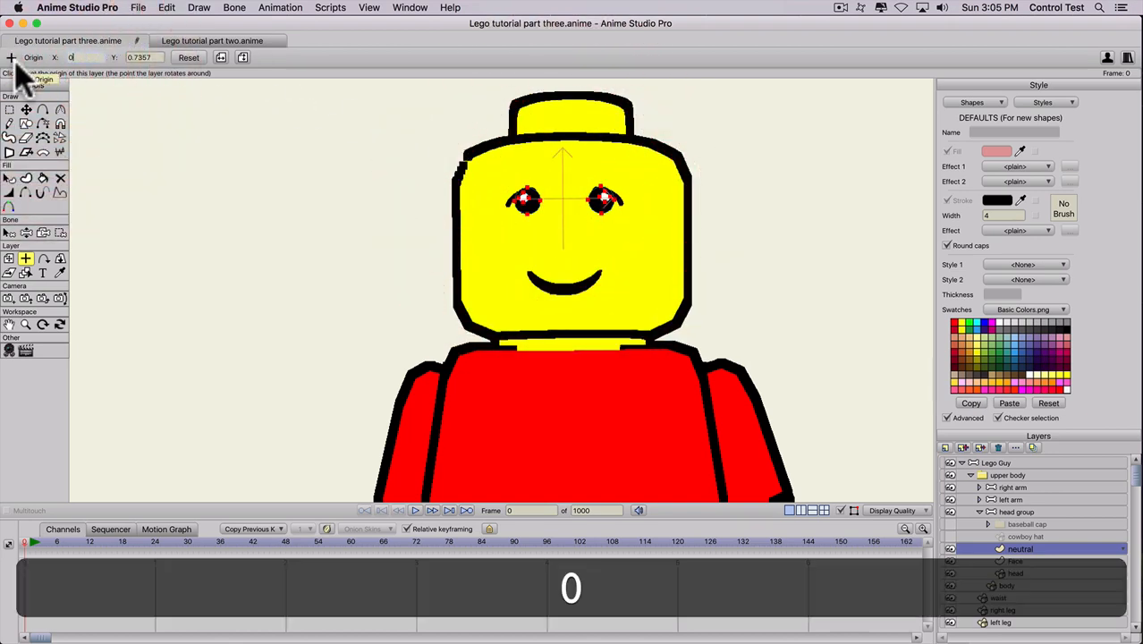
key("Return")
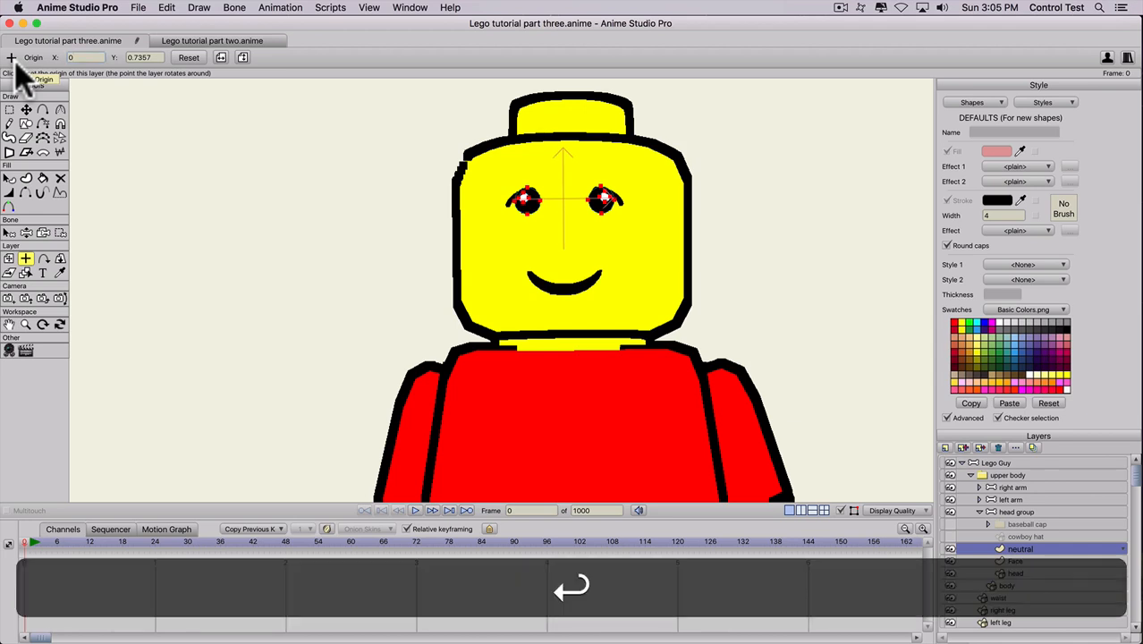
left_click(9, 258)
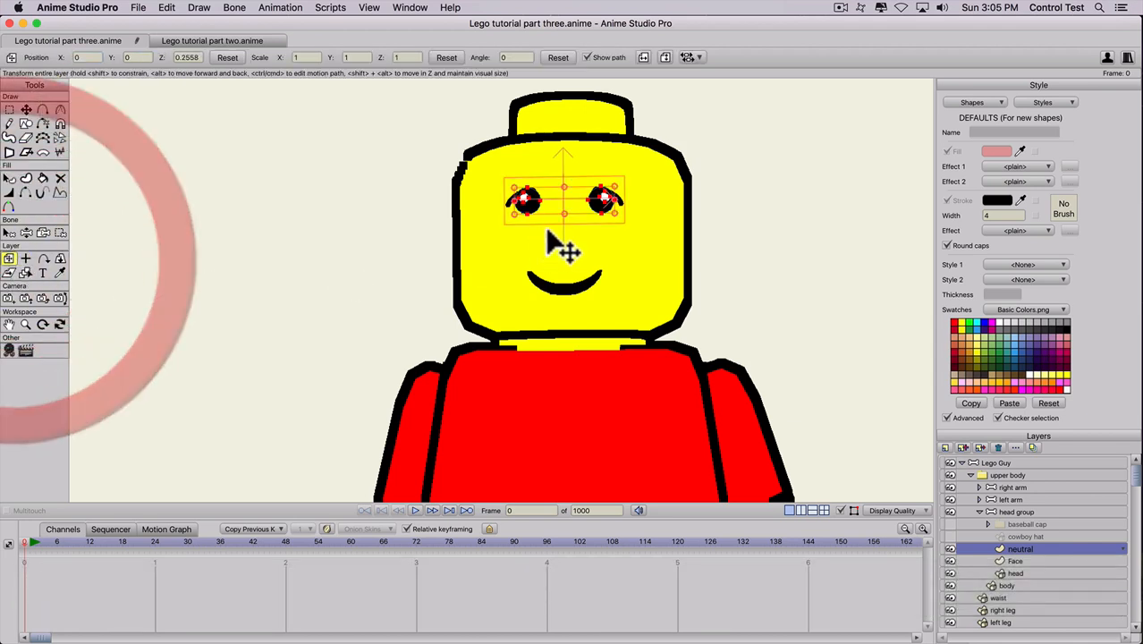
left_click_drag(562, 208, 574, 244)
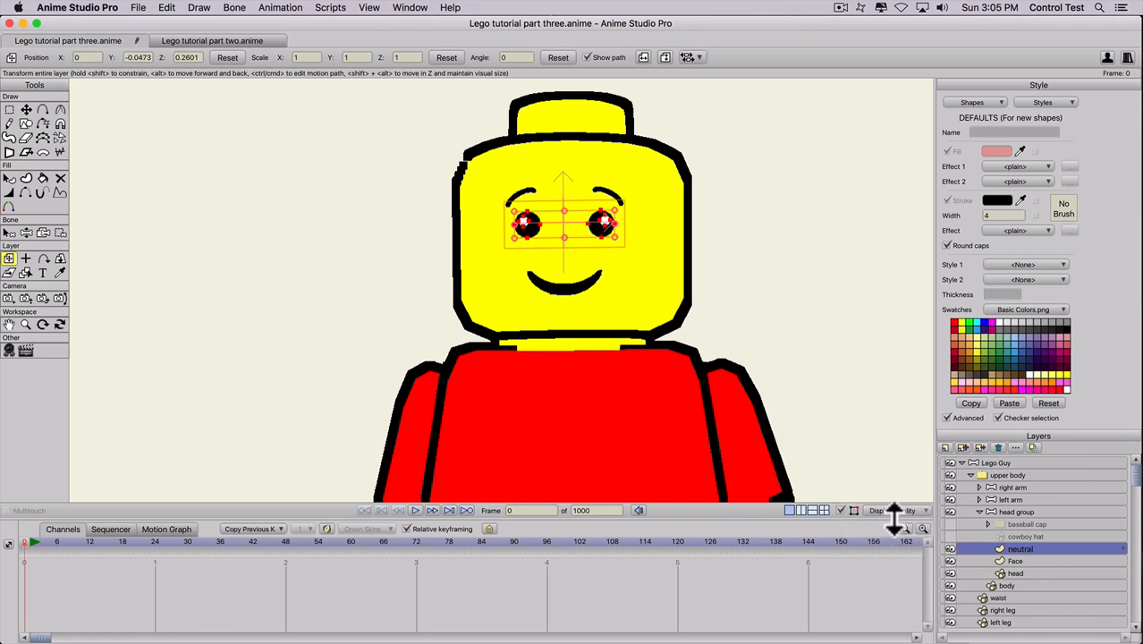
Create a switch layer named "eyes" in the head group and place the neutral layer inside it.
left_click(949, 449)
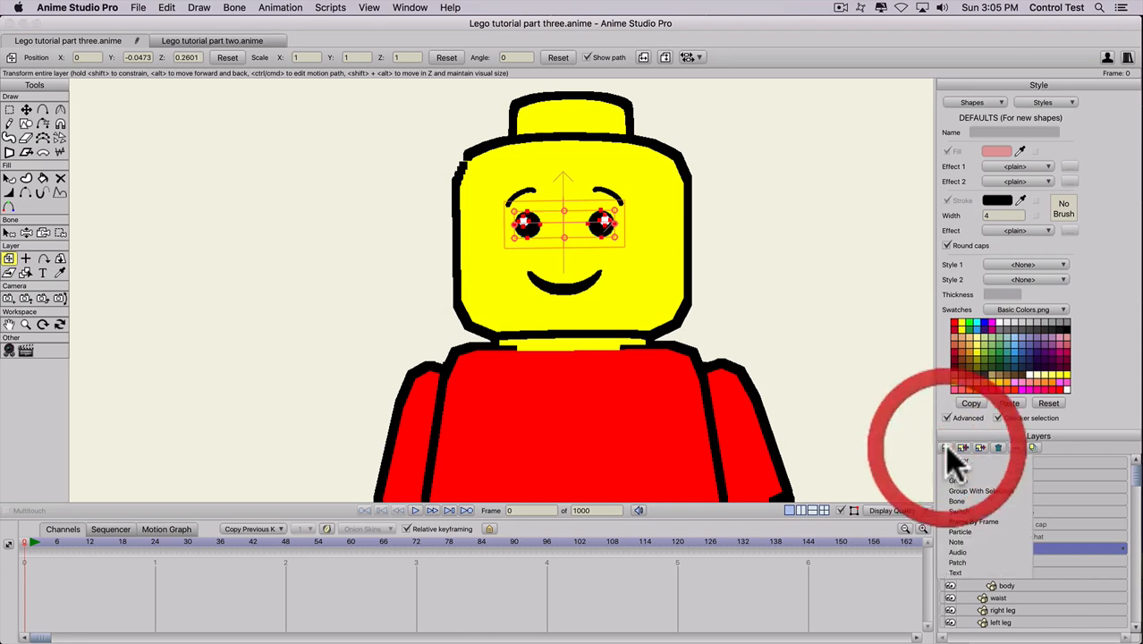
left_click(953, 512)
double_click(1029, 550)
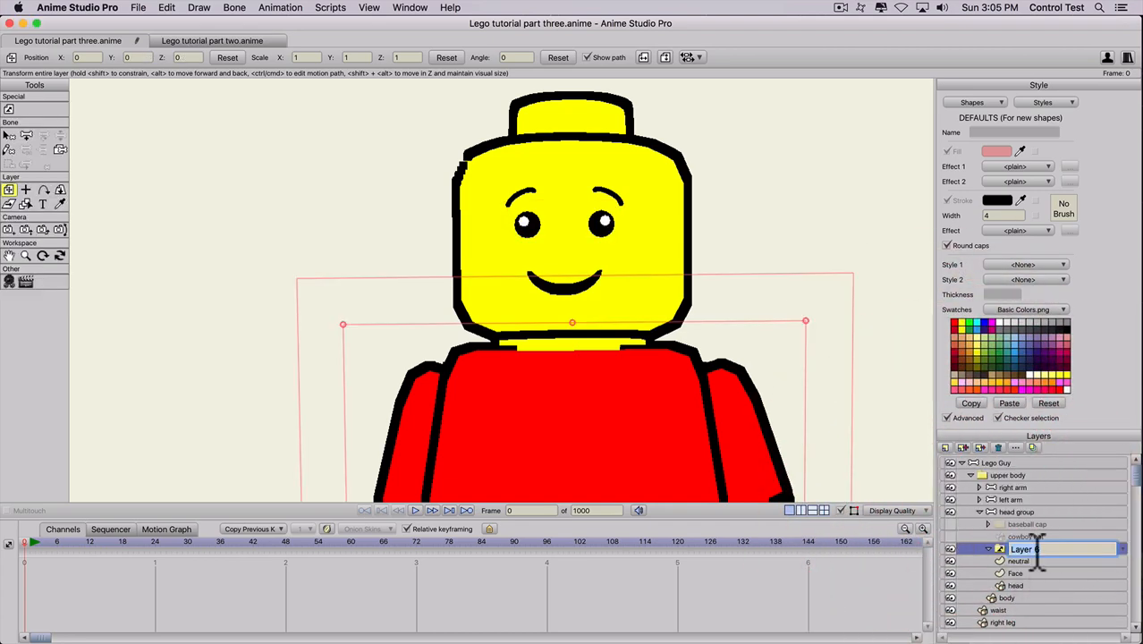
type("eyes")
key("Return")
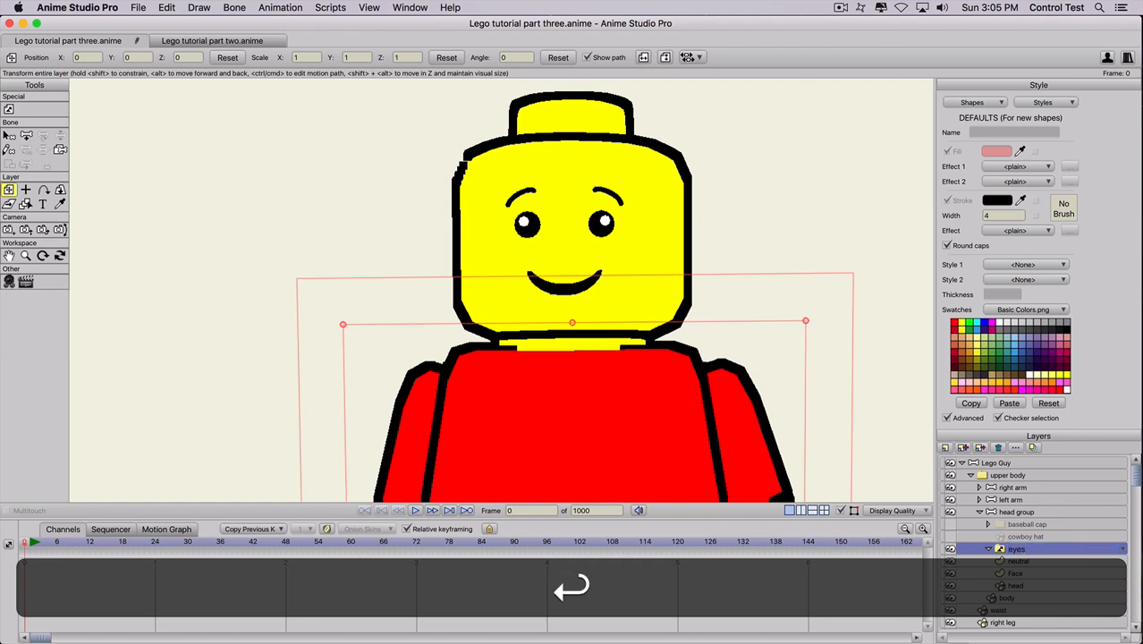
left_click(997, 561)
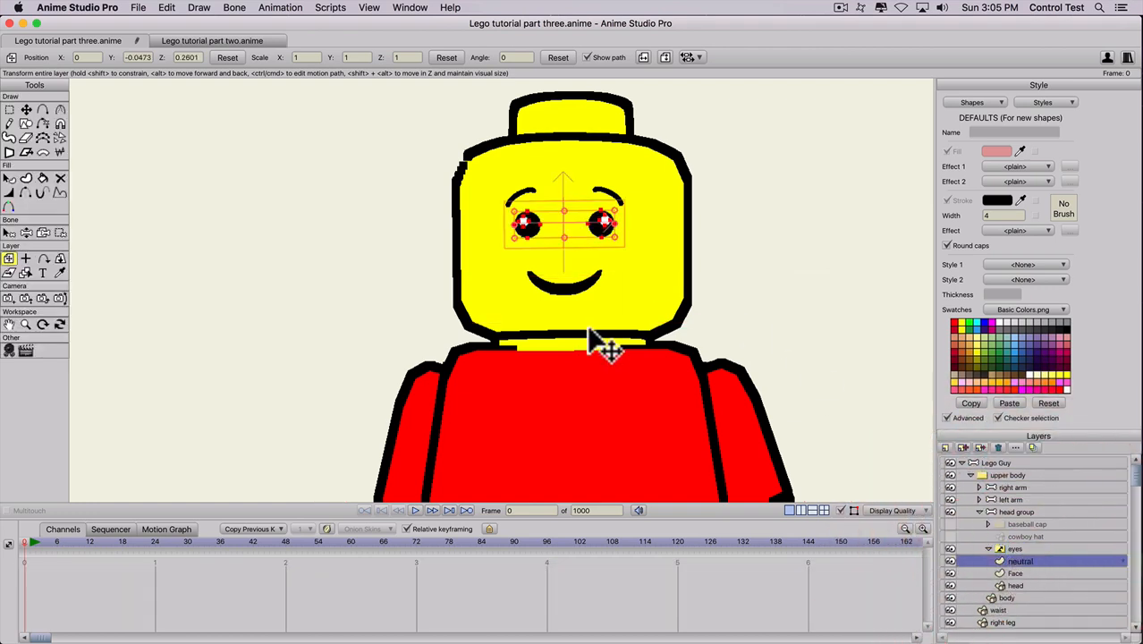
left_click_drag(1010, 561, 1010, 550)
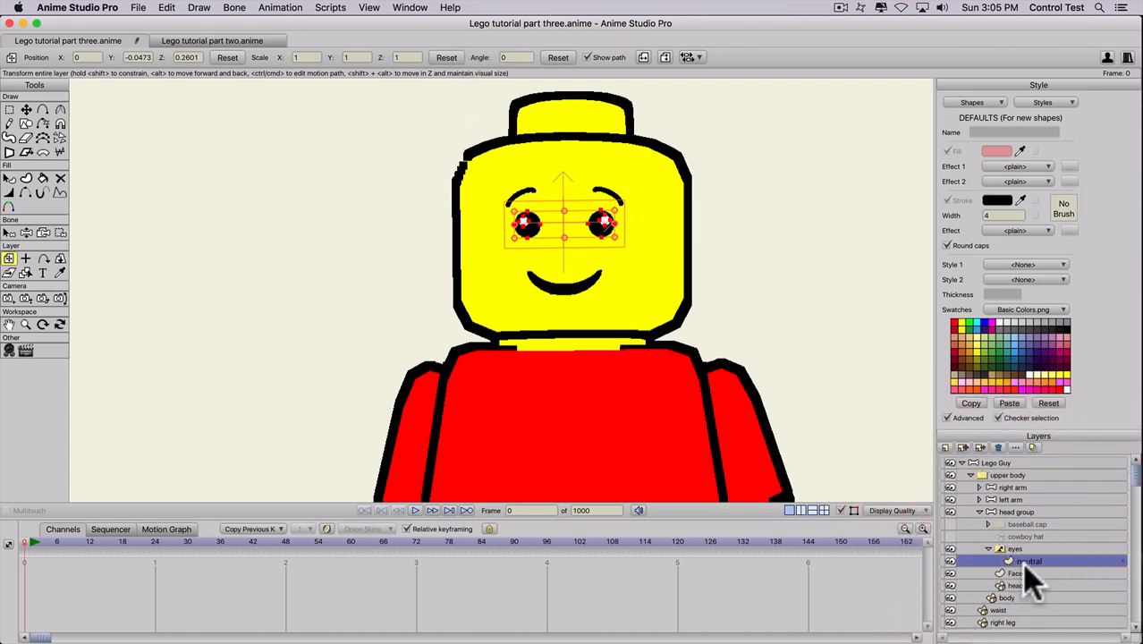
Duplicate the neutral layer inside the eyes switch layer and name the copy "blink".
left_click(963, 447)
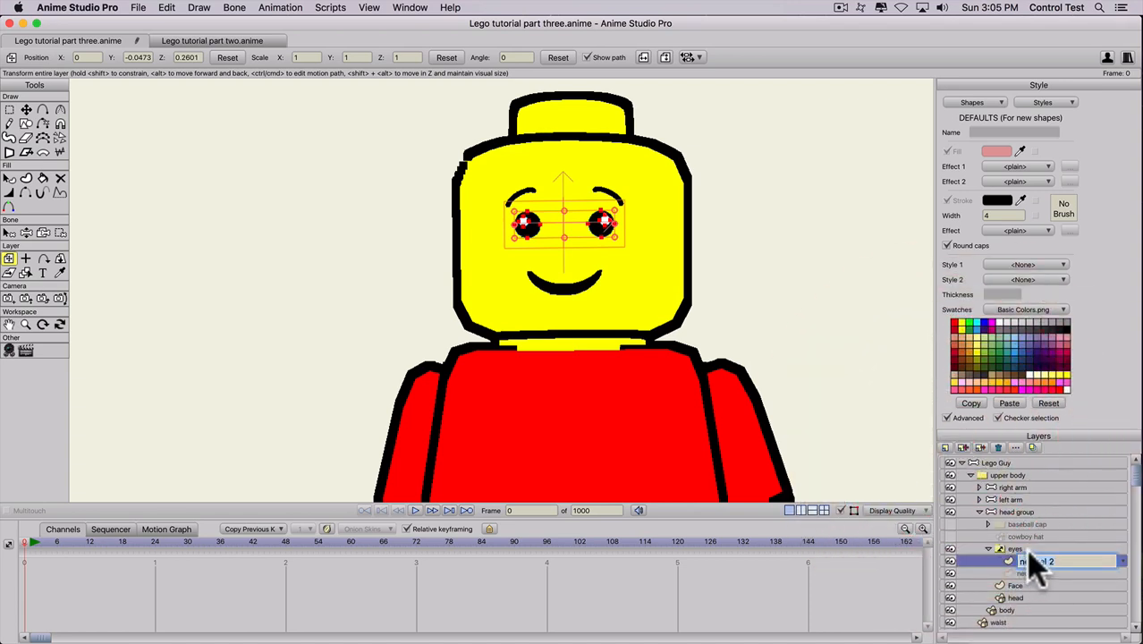
type("blink")
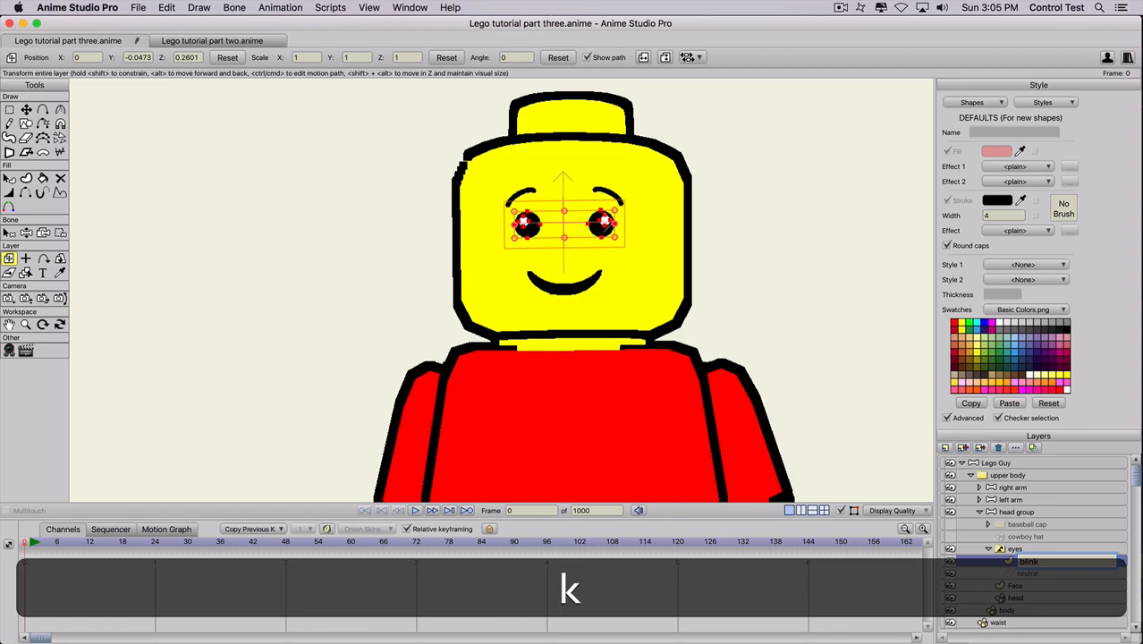
key("Return")
Delete the white highlight shapes from both eyes on the blink layer.
scroll(534, 236, "up", 5)
scroll(580, 209, "down", 2)
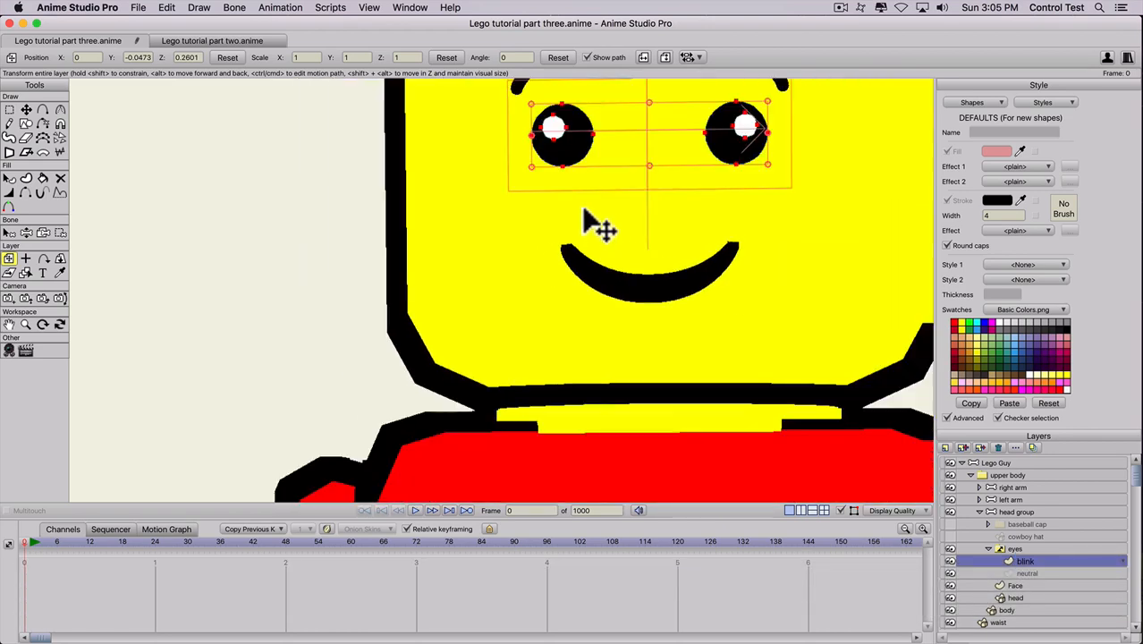
key("space")
left_click_drag(601, 197, 484, 316)
key("t")
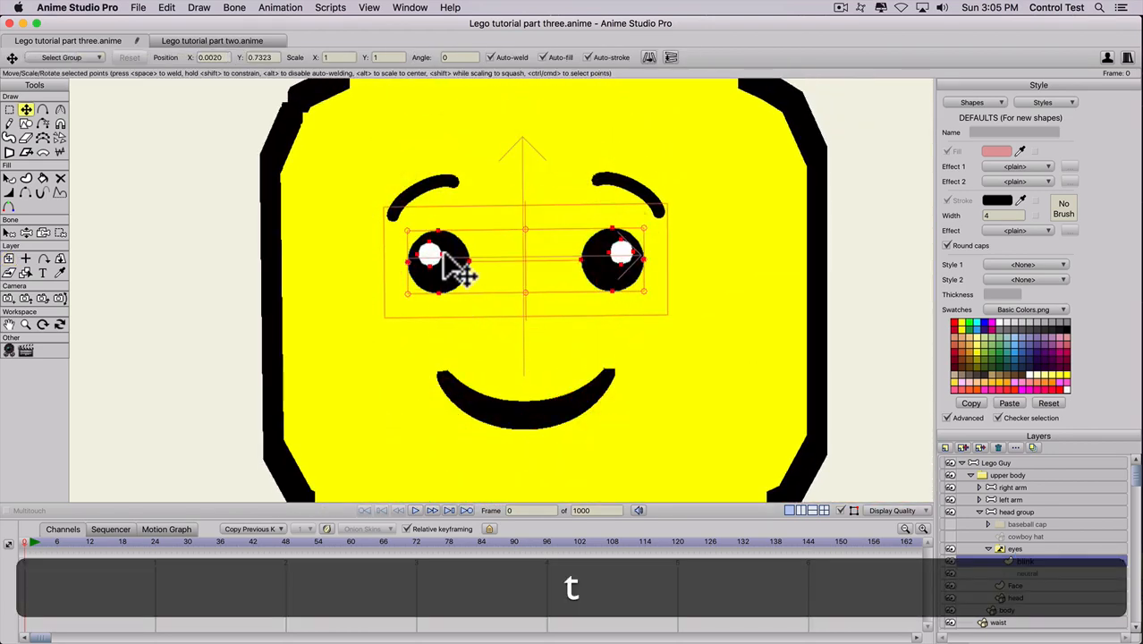
left_click(430, 256)
key("BackSpace")
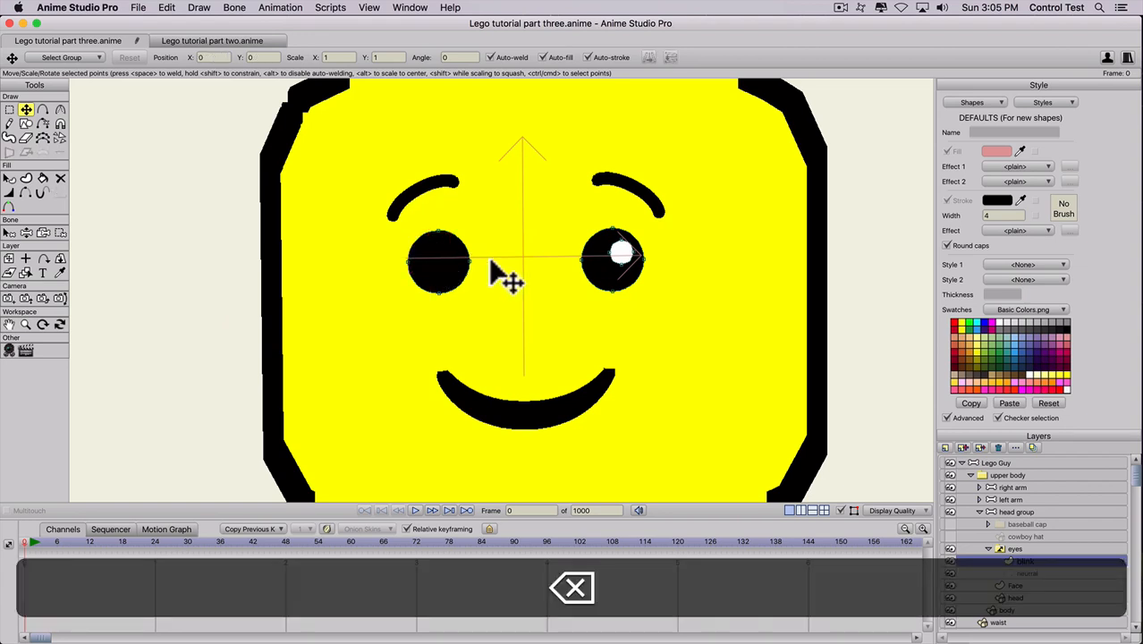
left_click(623, 254)
key("BackSpace")
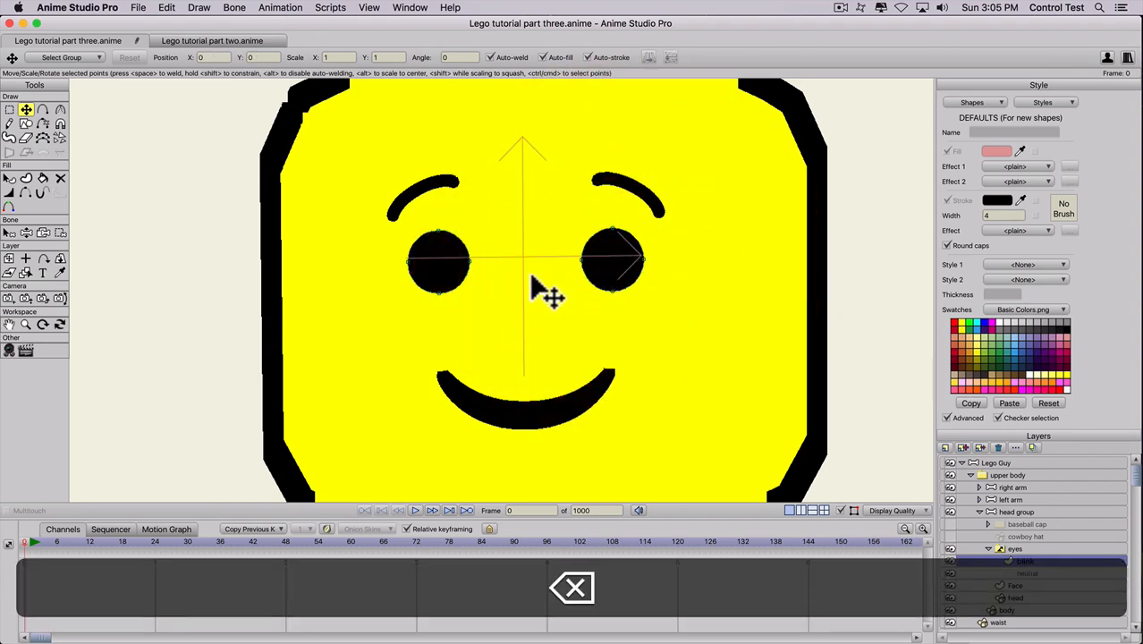
Select the top and bottom points of both blink eyes and scale them vertically about their center into thin closed eyes.
key("g")
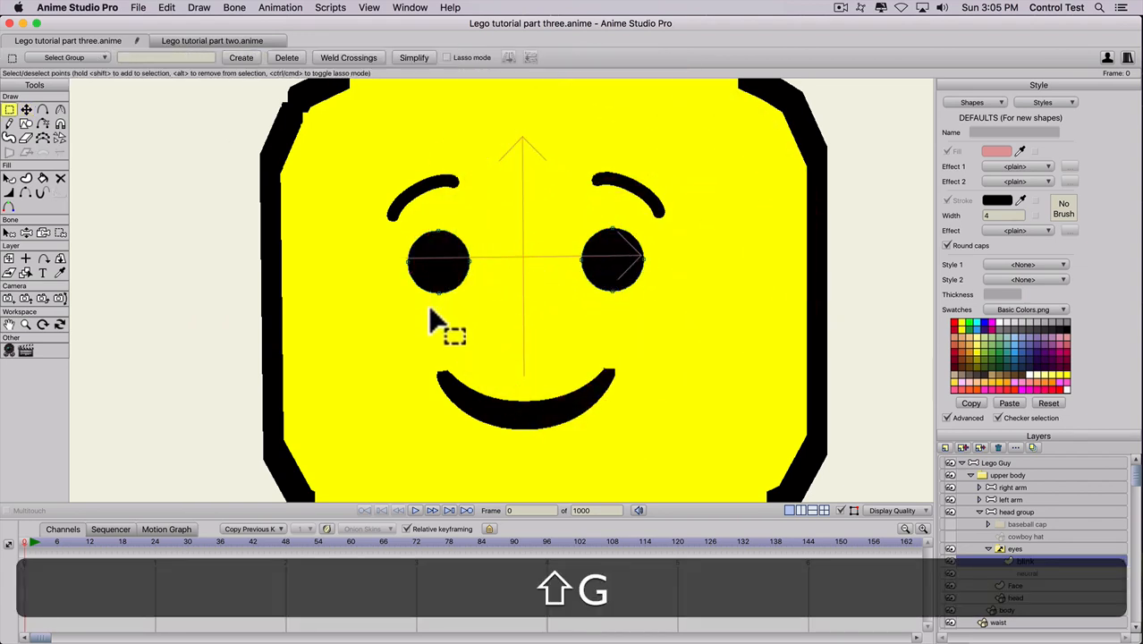
left_click_drag(433, 307, 446, 222)
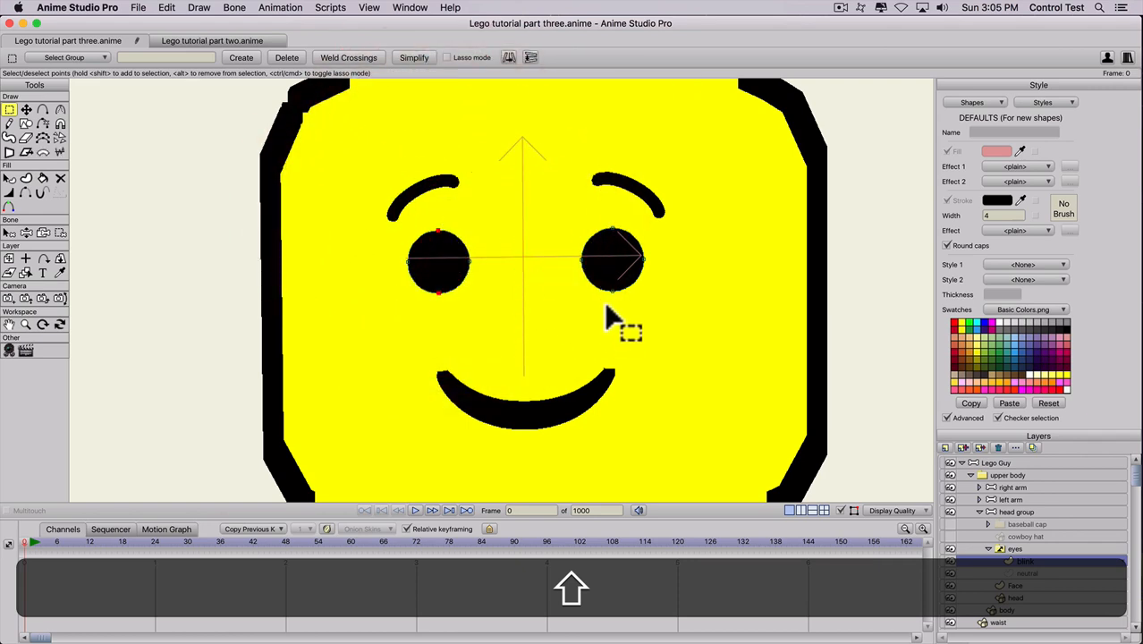
left_click_drag(607, 315, 619, 224)
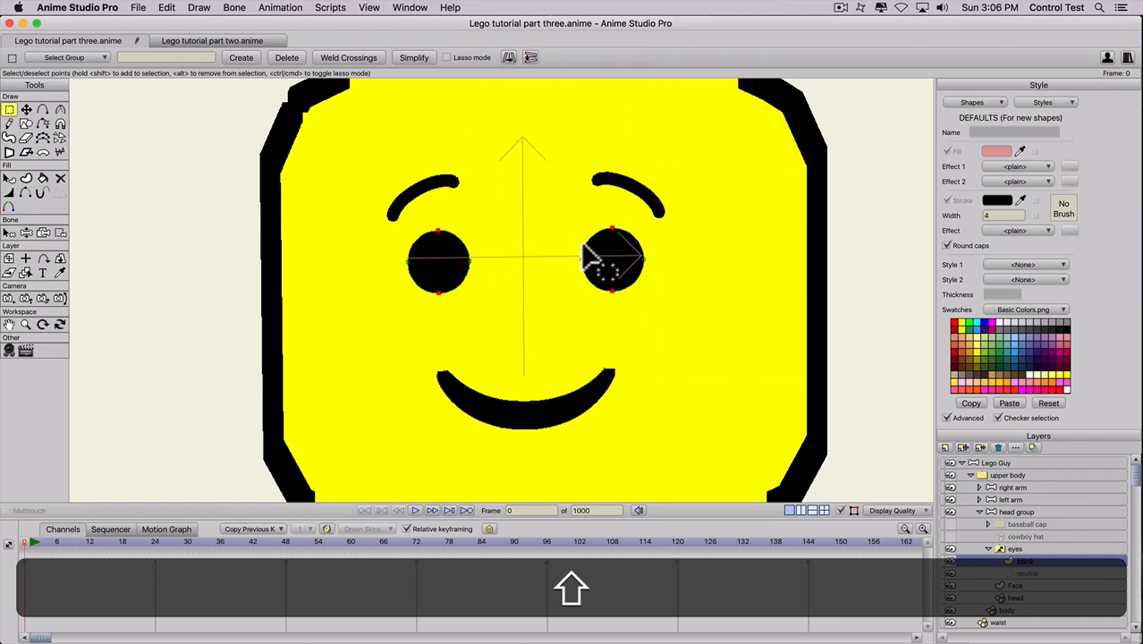
key("t")
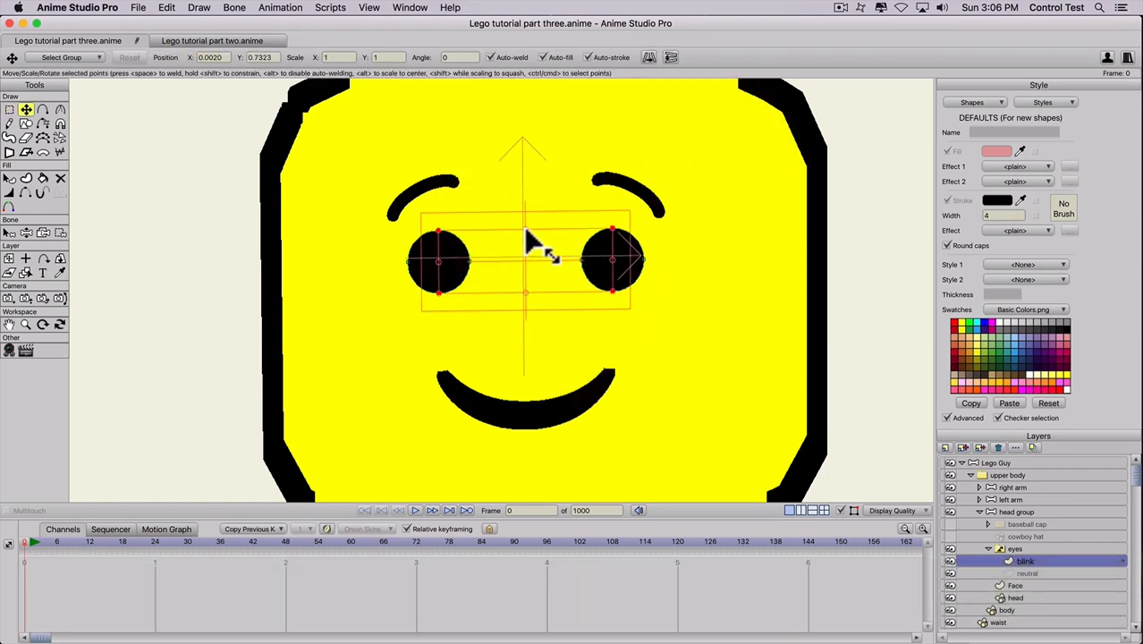
left_click_drag(526, 231, 527, 256)
left_click(528, 266)
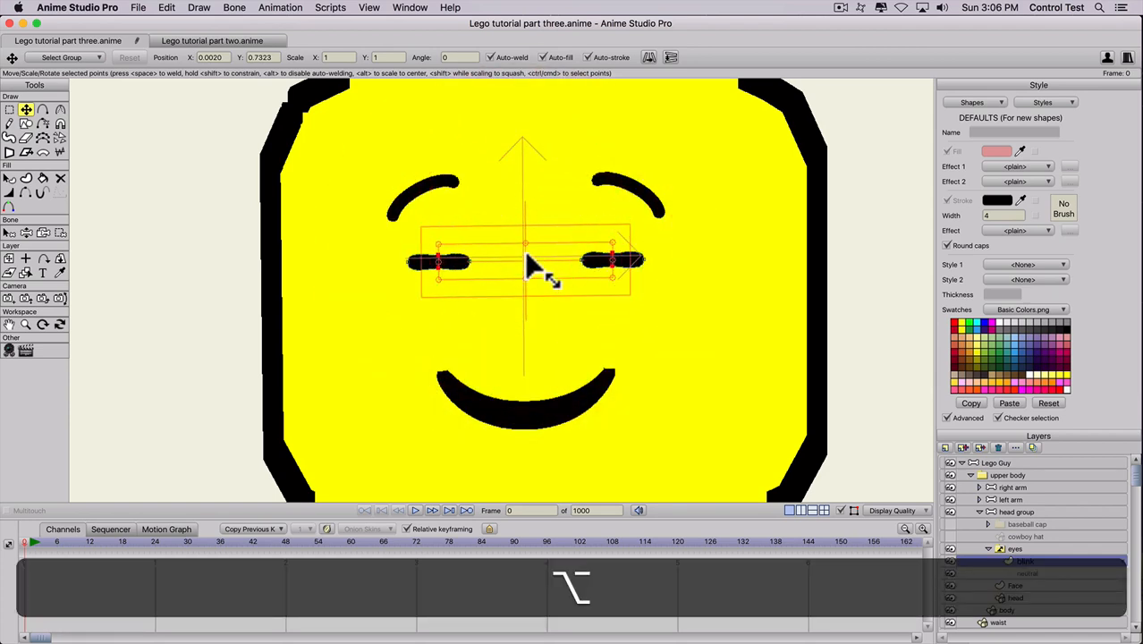
Select the side points of both closed eyes and reduce their curvature to 0.2347 so the ends taper.
key("g")
left_click_drag(403, 267, 653, 260)
left_click(410, 259)
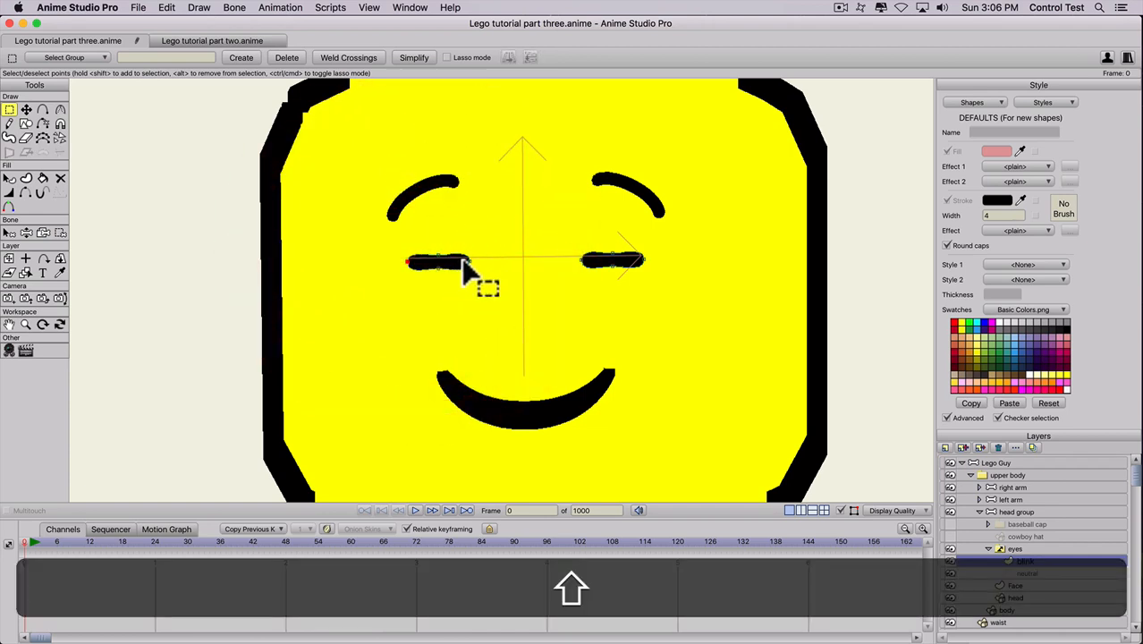
left_click(468, 261, "shift")
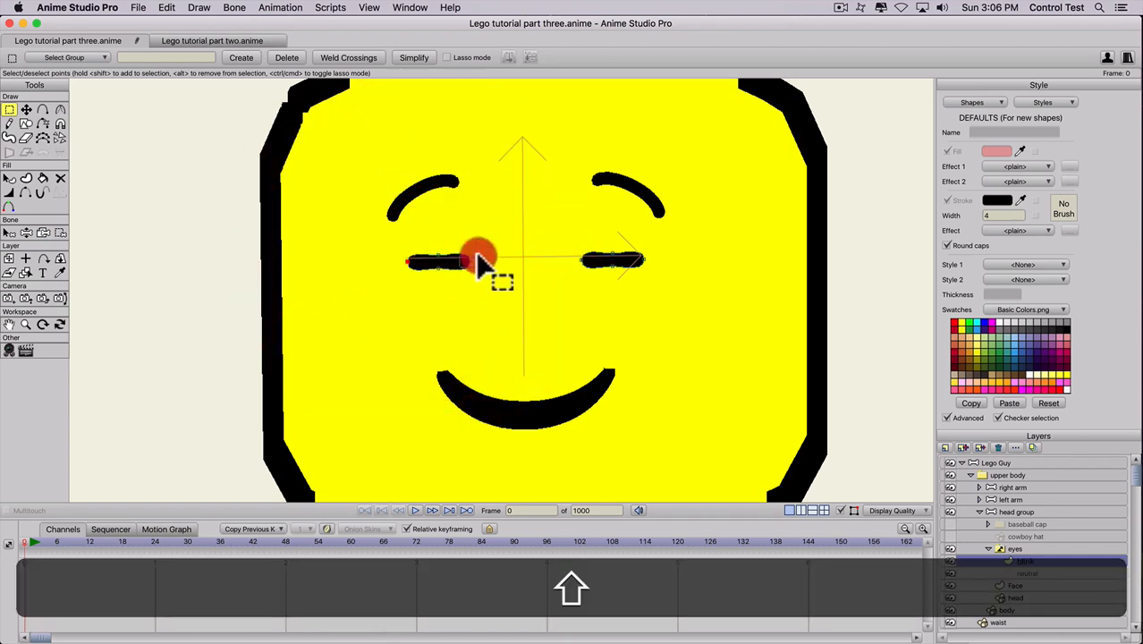
left_click(582, 260, "shift")
left_click(642, 261, "shift")
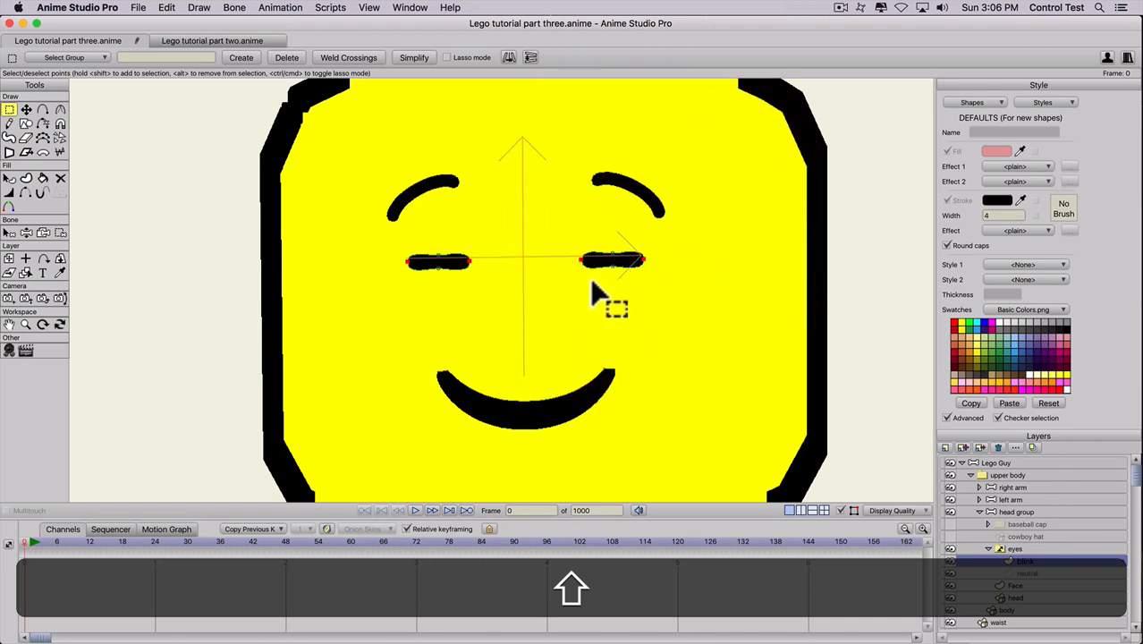
key("shift+c")
left_click_drag(586, 279, 440, 265)
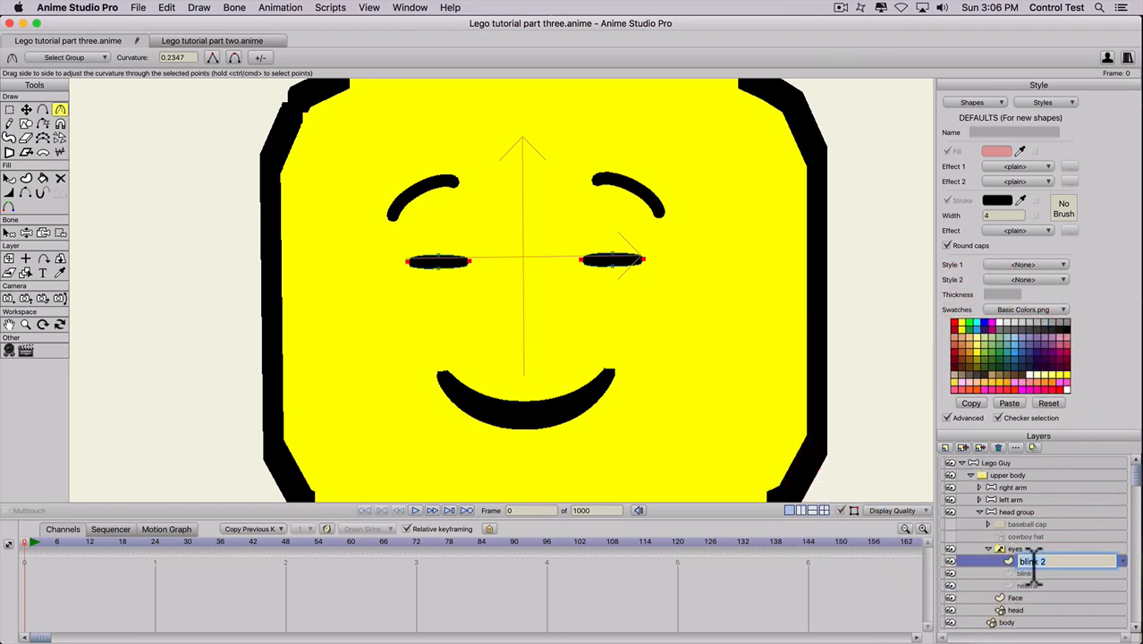
Duplicate the blink layer inside the eyes switch layer and name the copy "happy".
type("a")
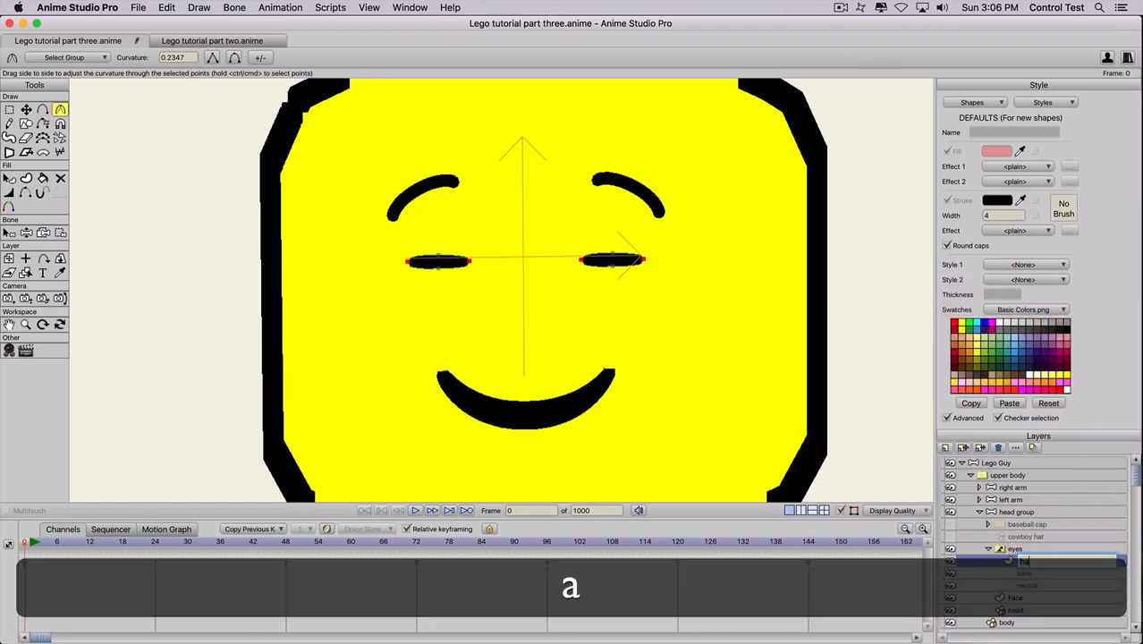
type("ppy")
key("Return")
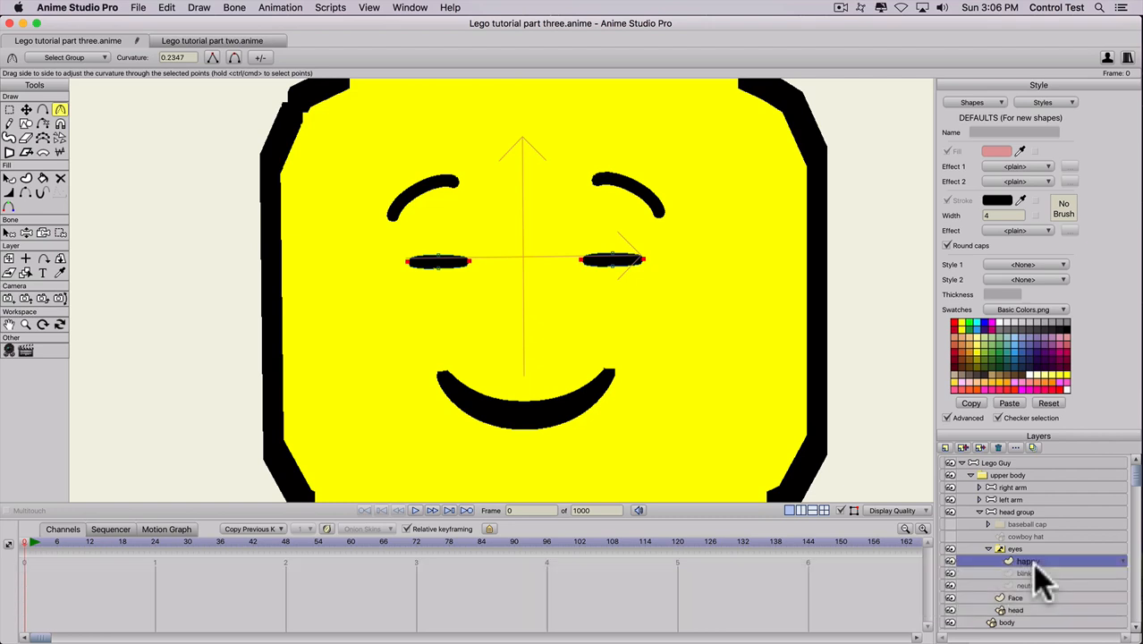
Select the top and bottom middle points of both eyes on the happy layer and move them up to form upward arches.
key("g")
left_click(438, 260, "shift")
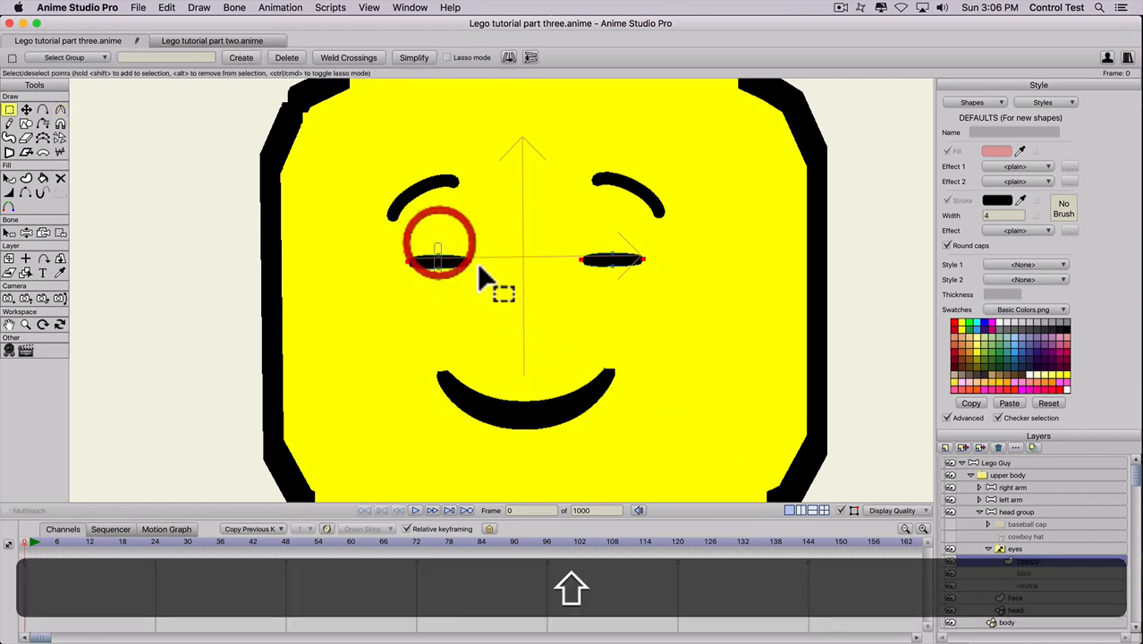
left_click(419, 278)
left_click(438, 260)
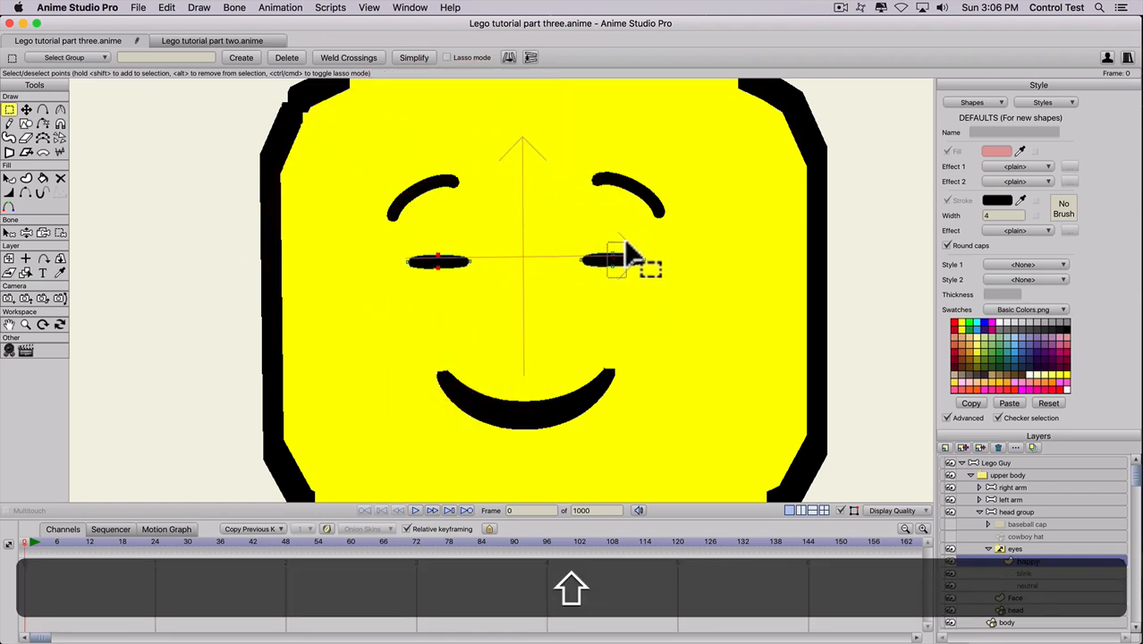
left_click(613, 259, "shift")
key("t")
left_click_drag(555, 266, 556, 249)
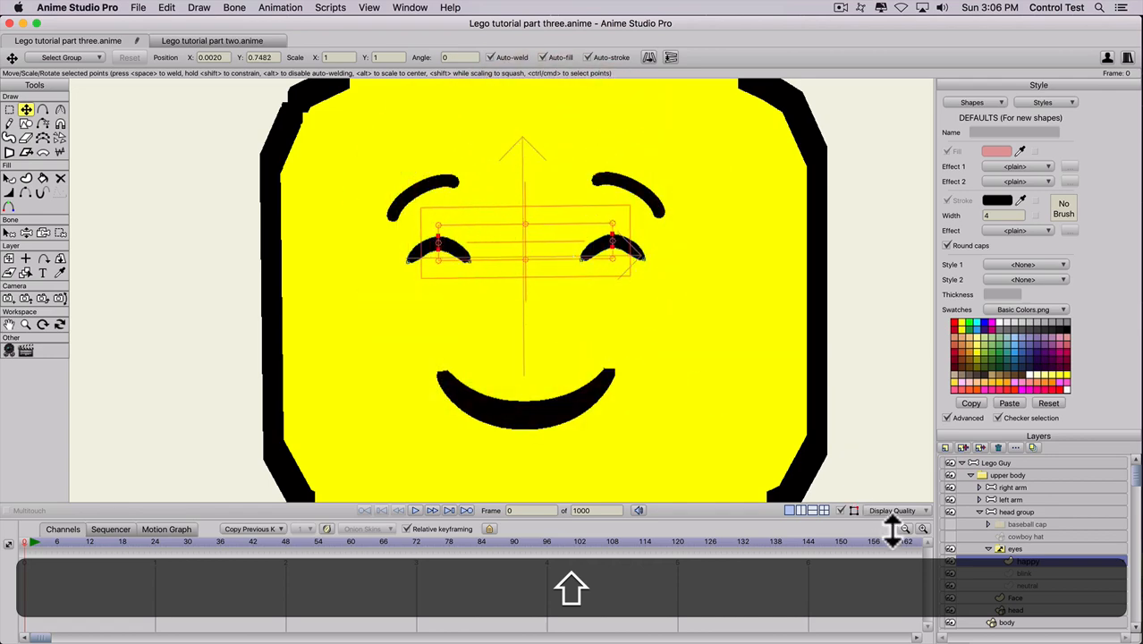
Duplicate the happy eyes layer as "sad" and move the eyes' middle points down so both eyes curve downward.
left_click(963, 449)
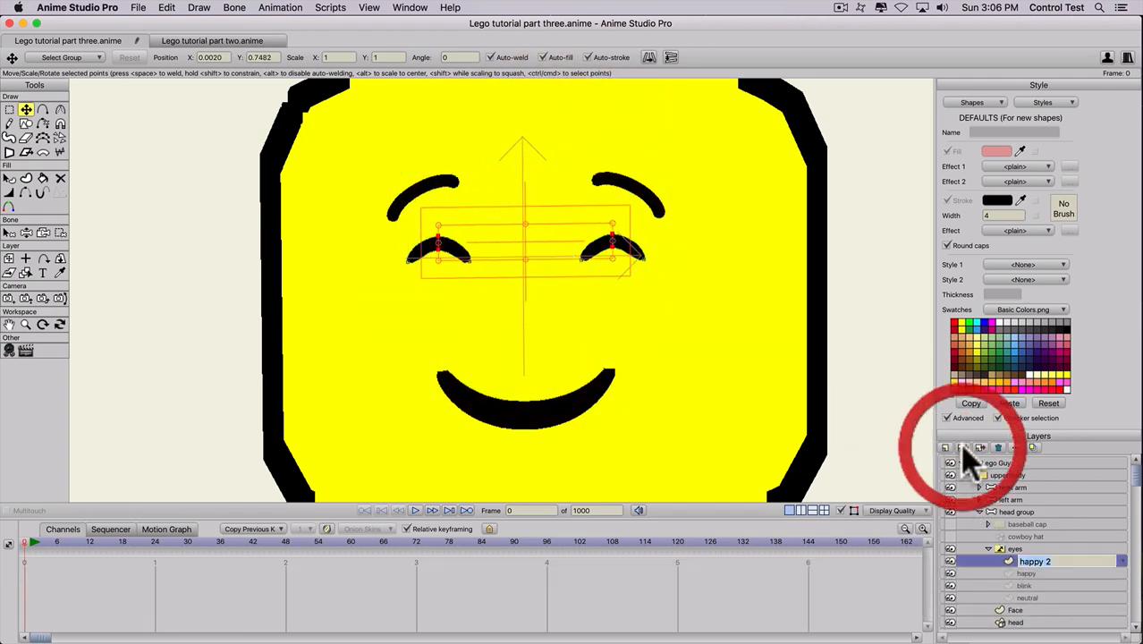
type("san")
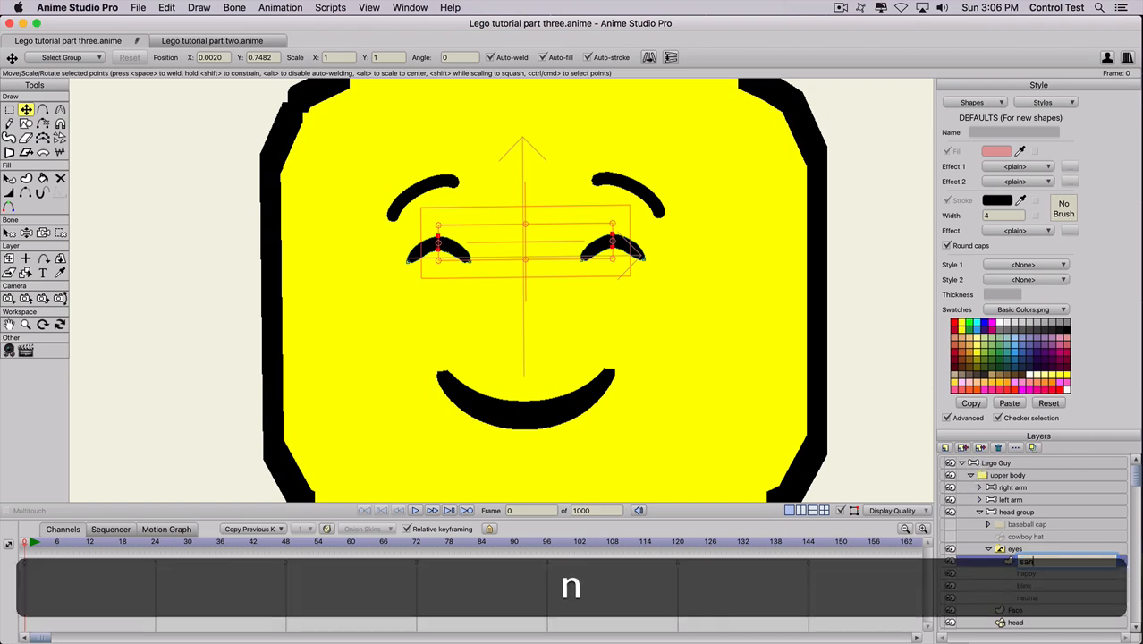
key("BackSpace")
type("d")
key("Return")
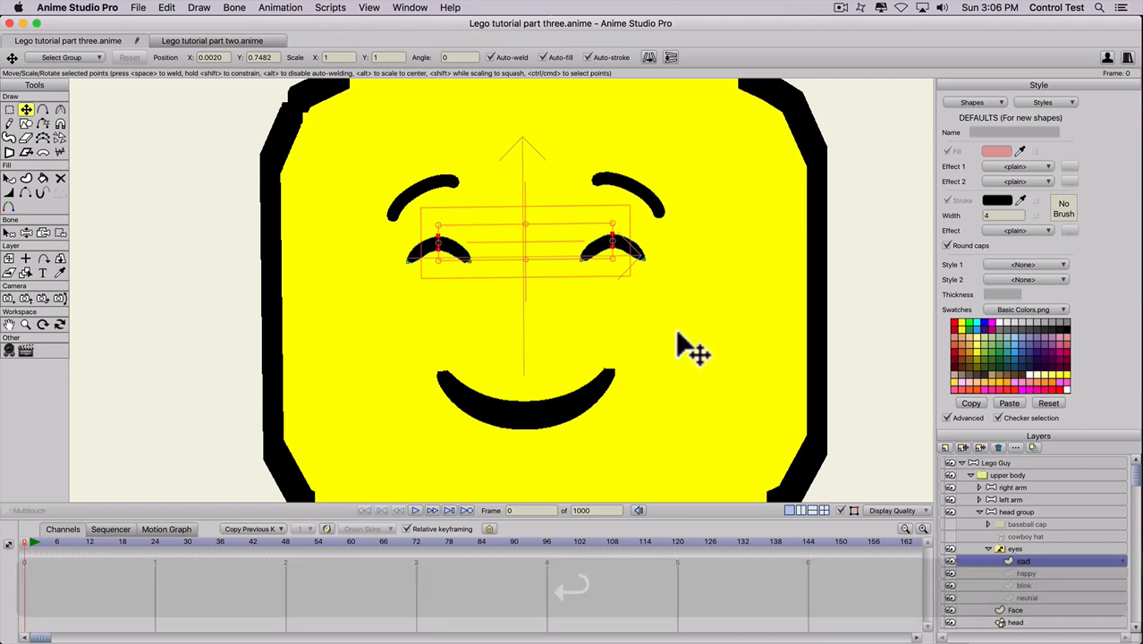
left_click_drag(525, 224, 546, 296)
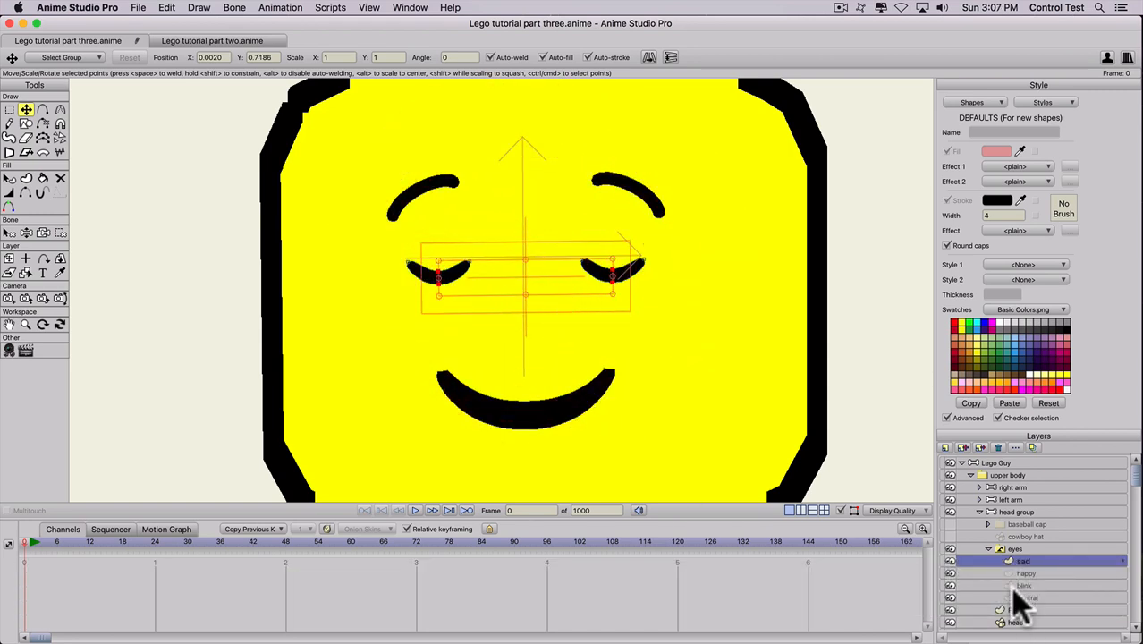
left_click(992, 547)
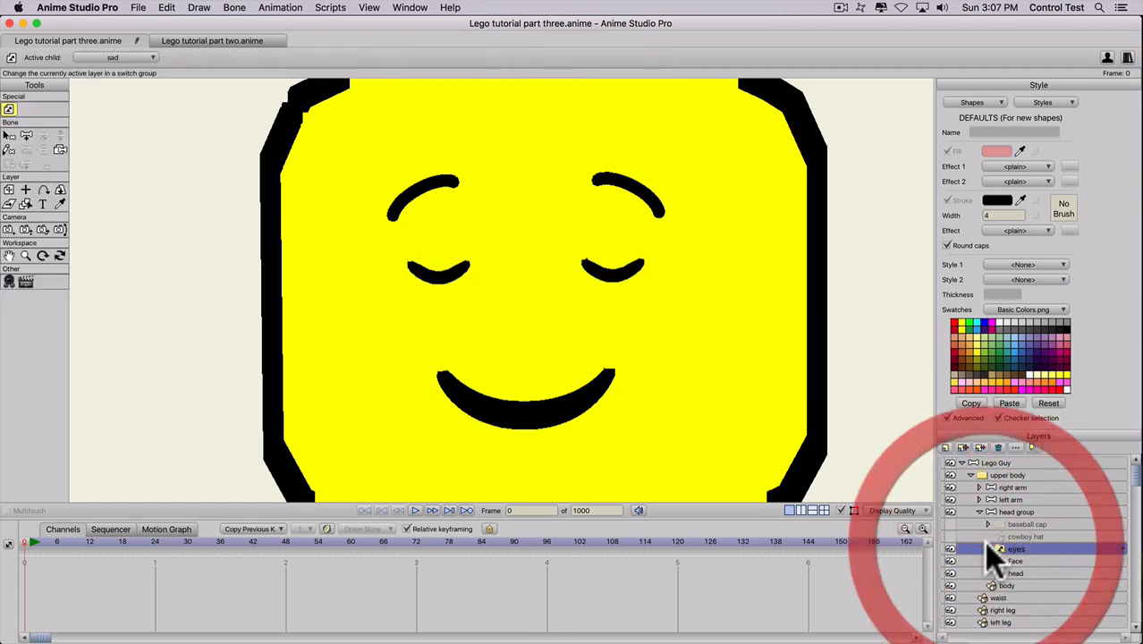
Select all points of both eyebrows on the Face layer and cut them.
left_click(1009, 561)
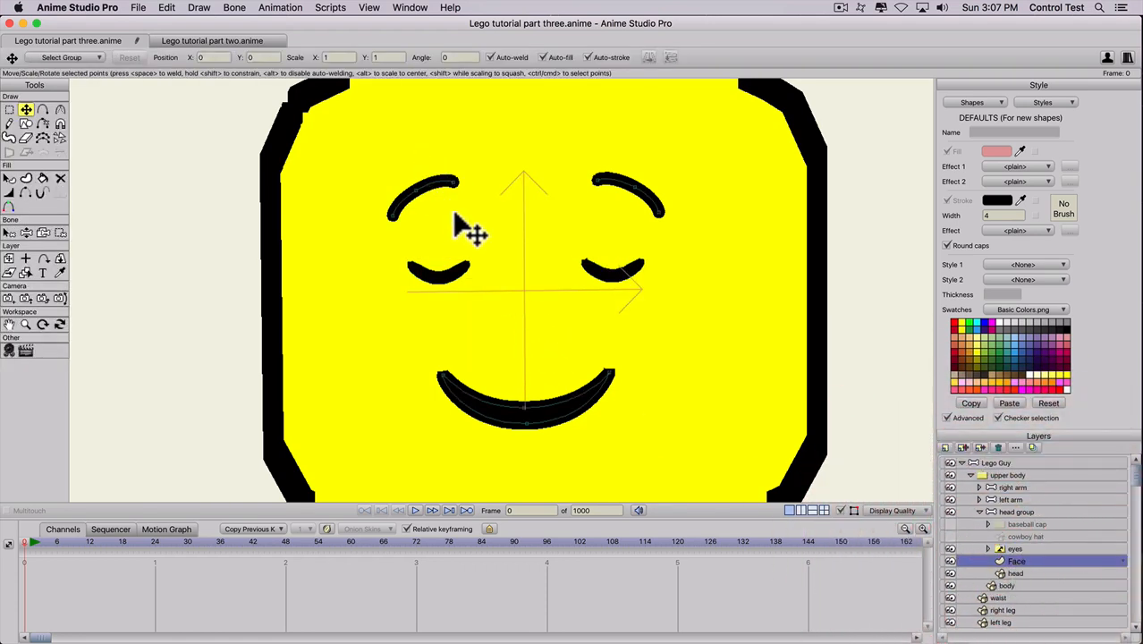
key("g")
left_click_drag(355, 244, 704, 164)
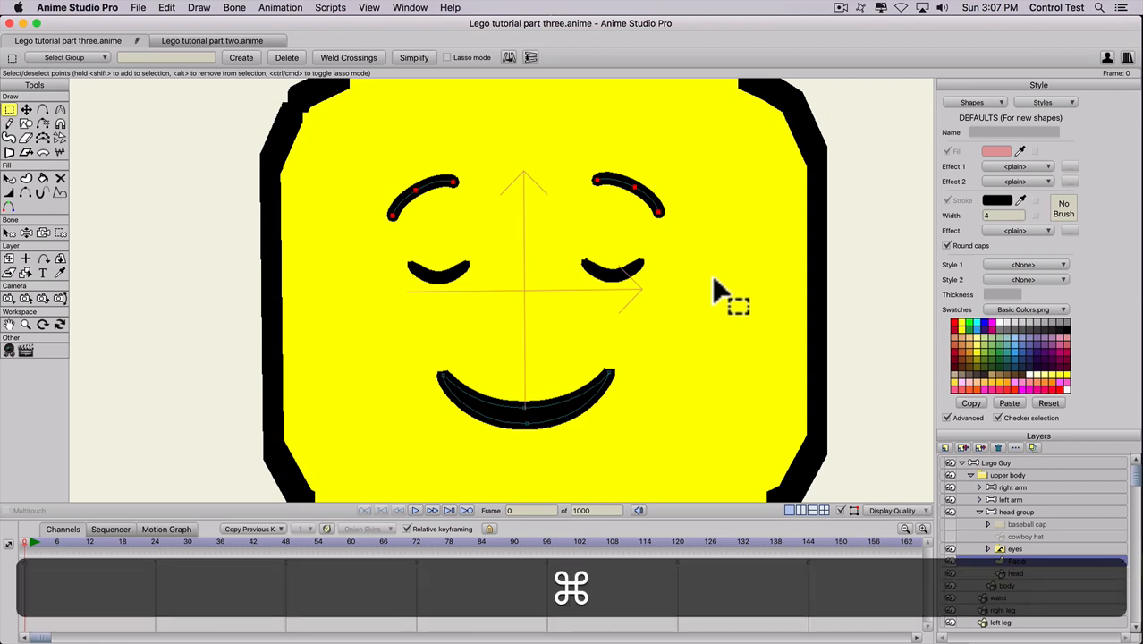
key("super+x")
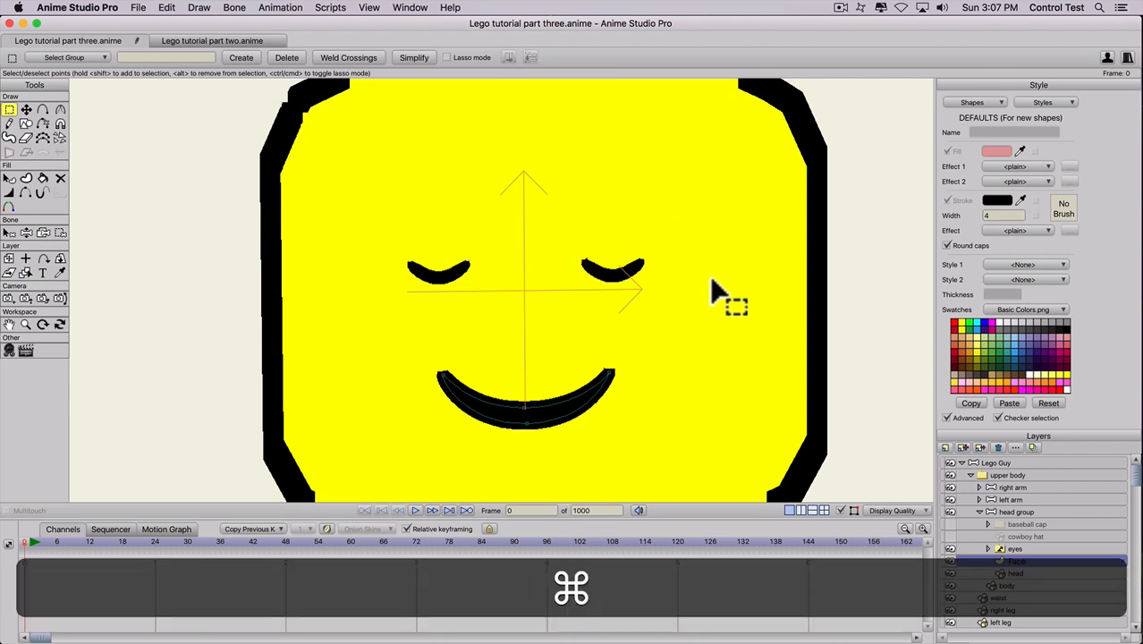
Create a vector layer named "happy" above the Face layer and paste the eyebrows into it.
left_click(946, 449)
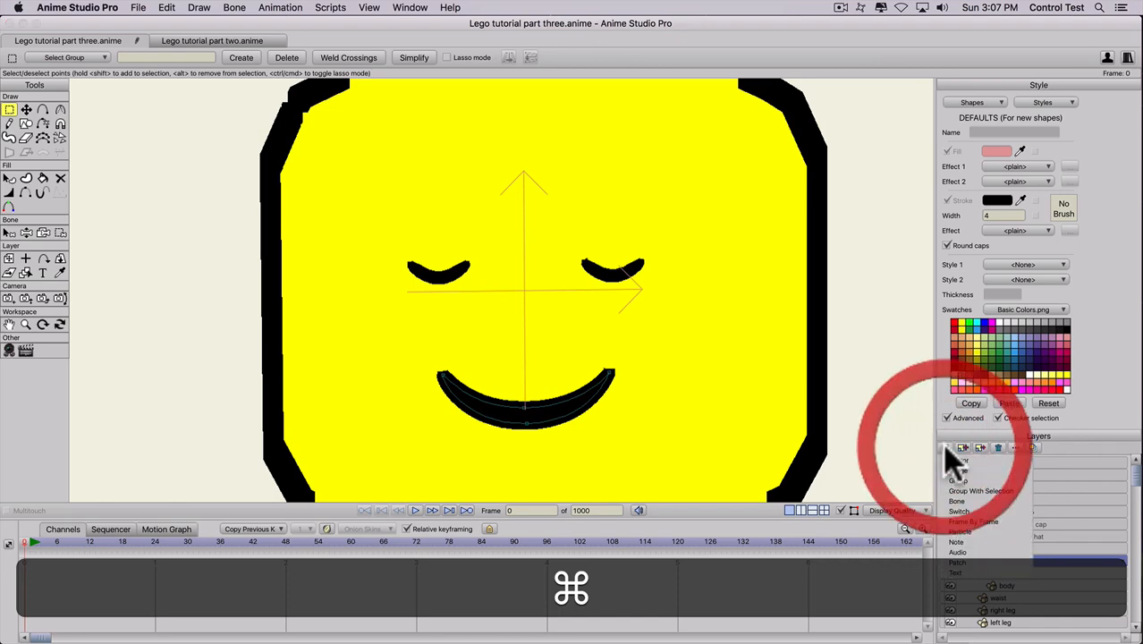
left_click(956, 460)
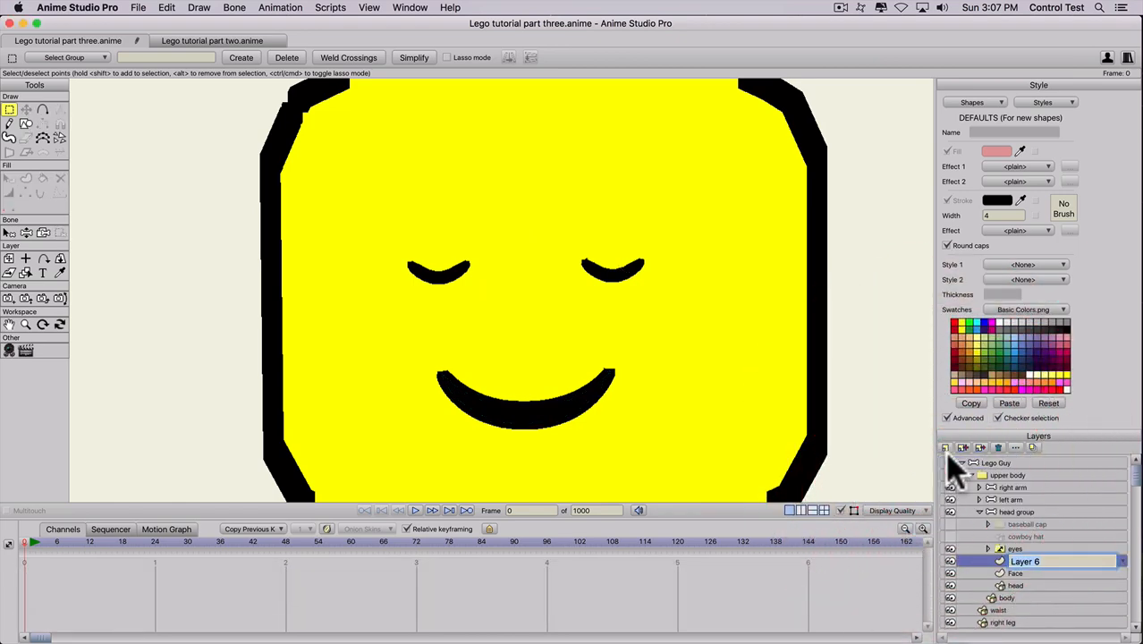
type("happy")
key("Return")
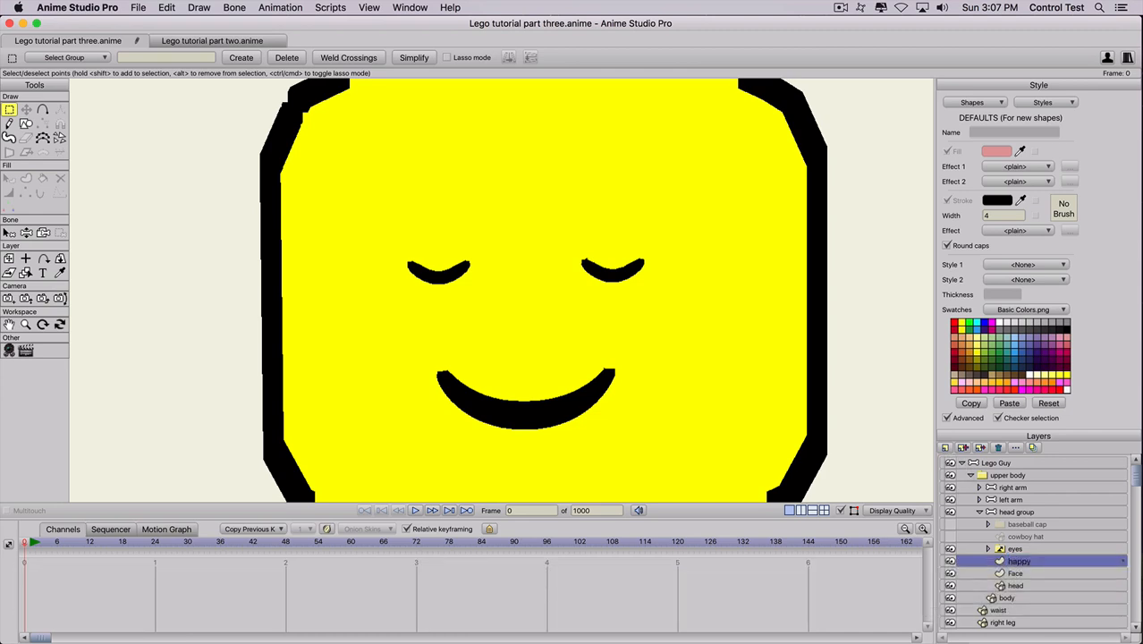
key("super")
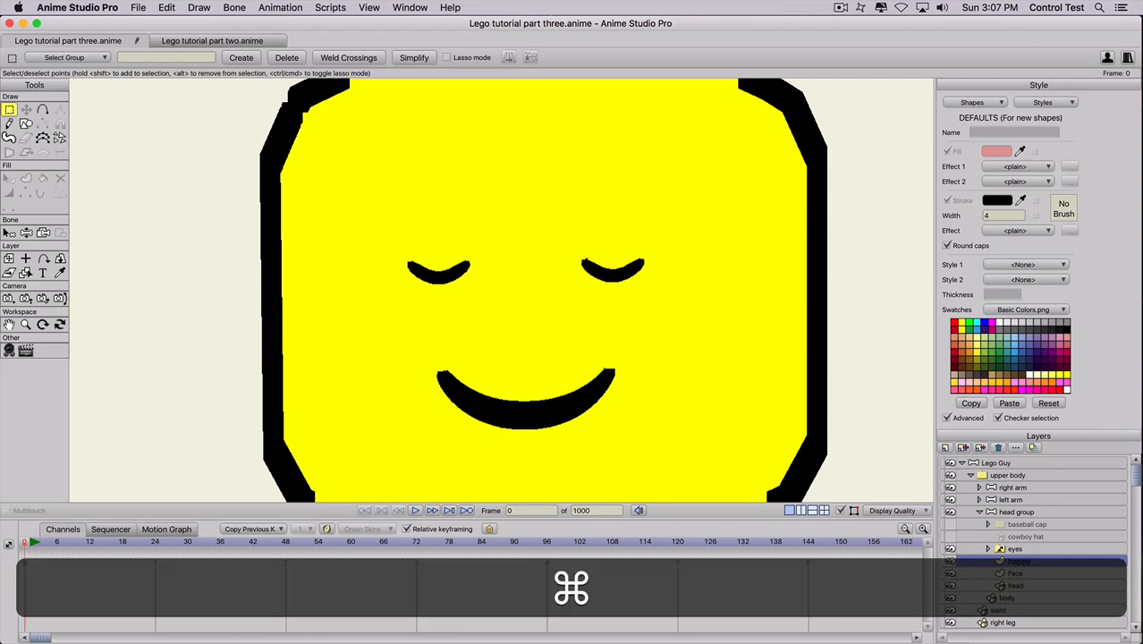
key("super+v")
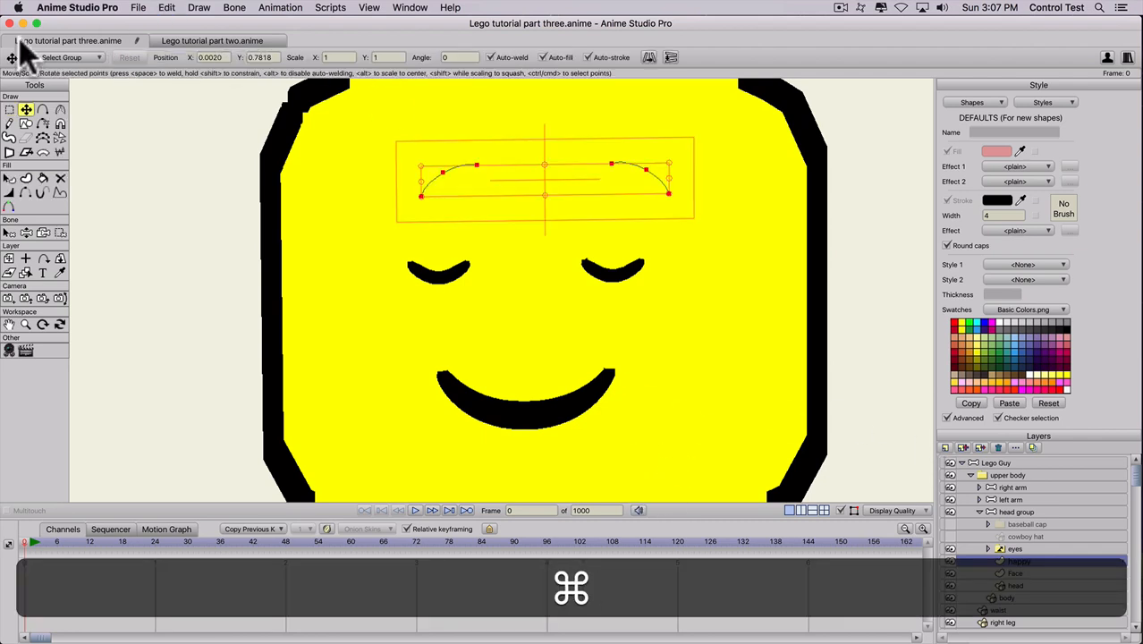
Set the Z position of the happy eyebrow layer to 0.2558.
left_click(10, 259)
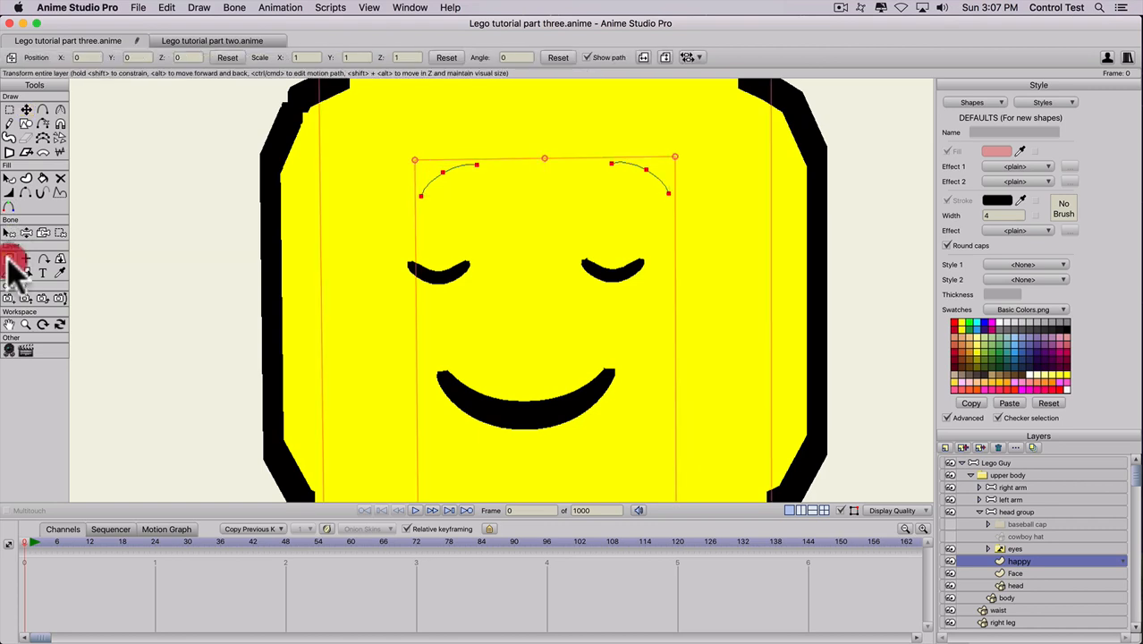
left_click(174, 58)
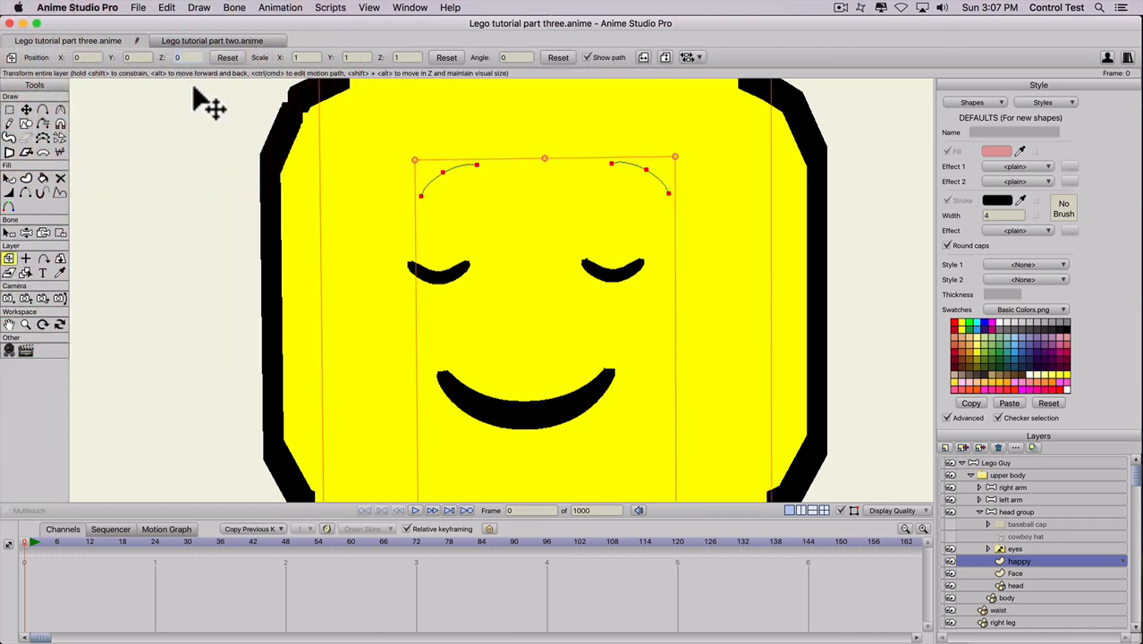
key("super")
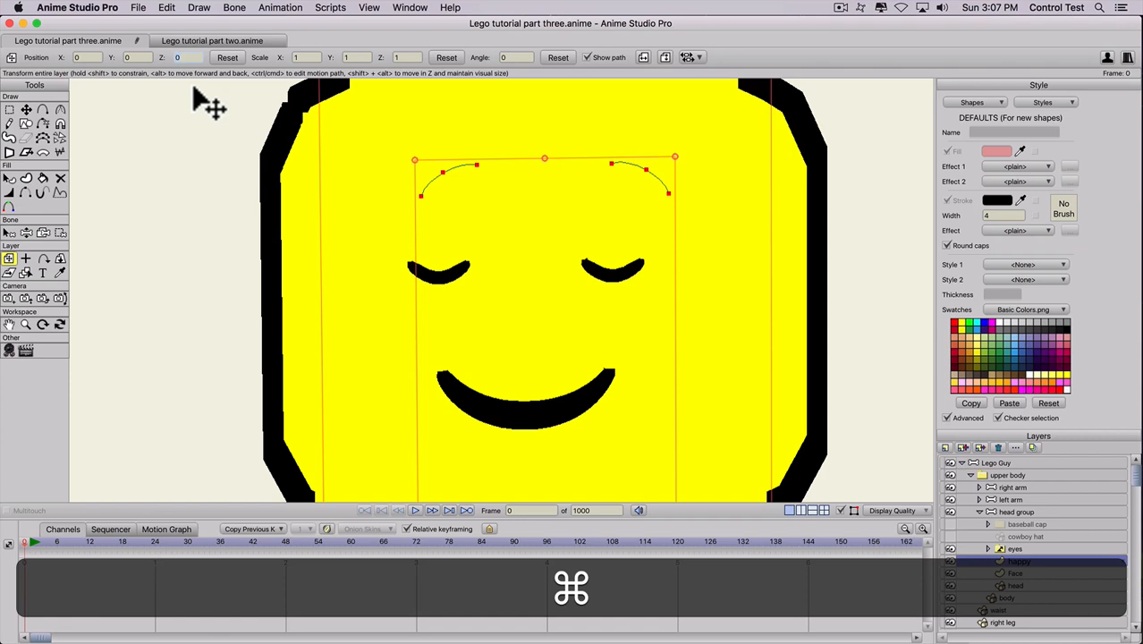
key("super+v")
left_click_drag(199, 60, 145, 56)
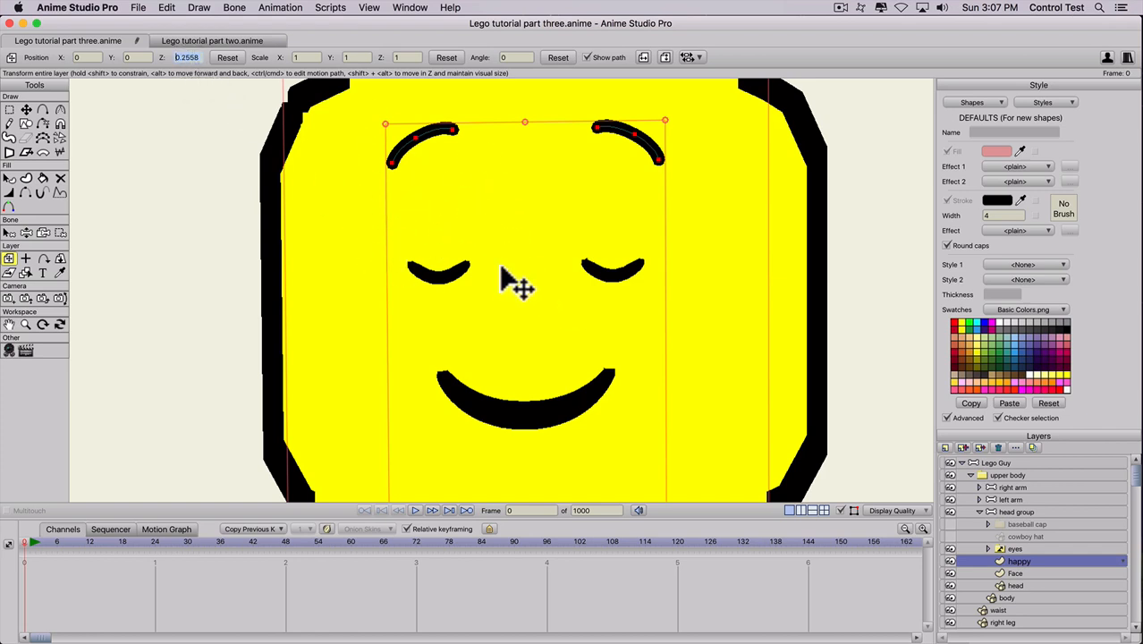
Create a switch layer named "eyebrows" in the head group.
left_click(946, 448)
left_click(959, 512)
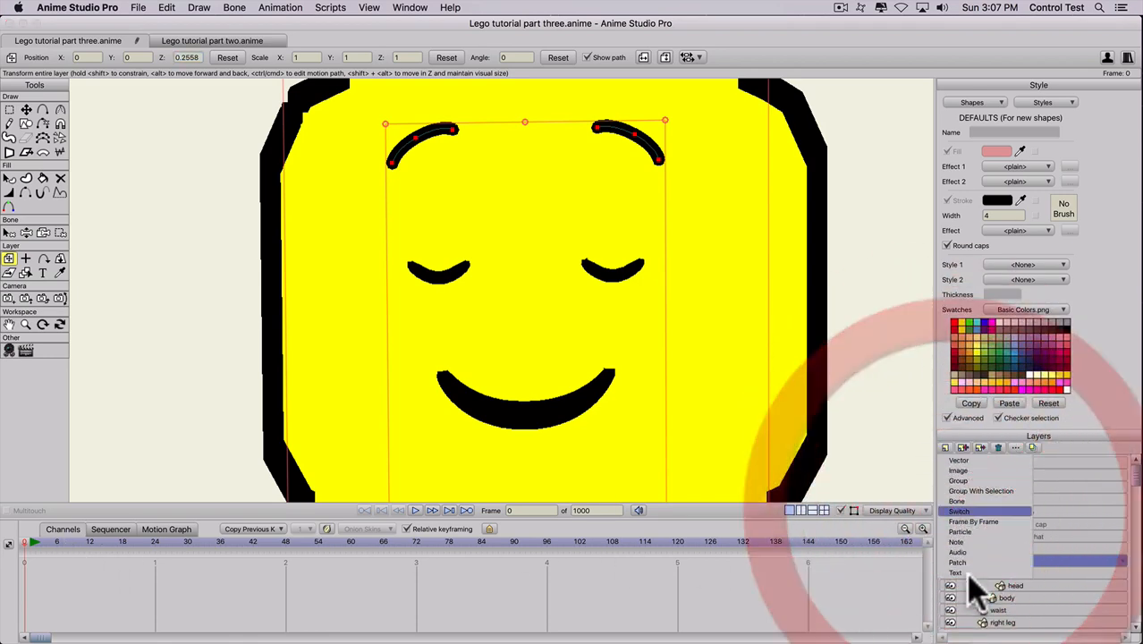
type("eye")
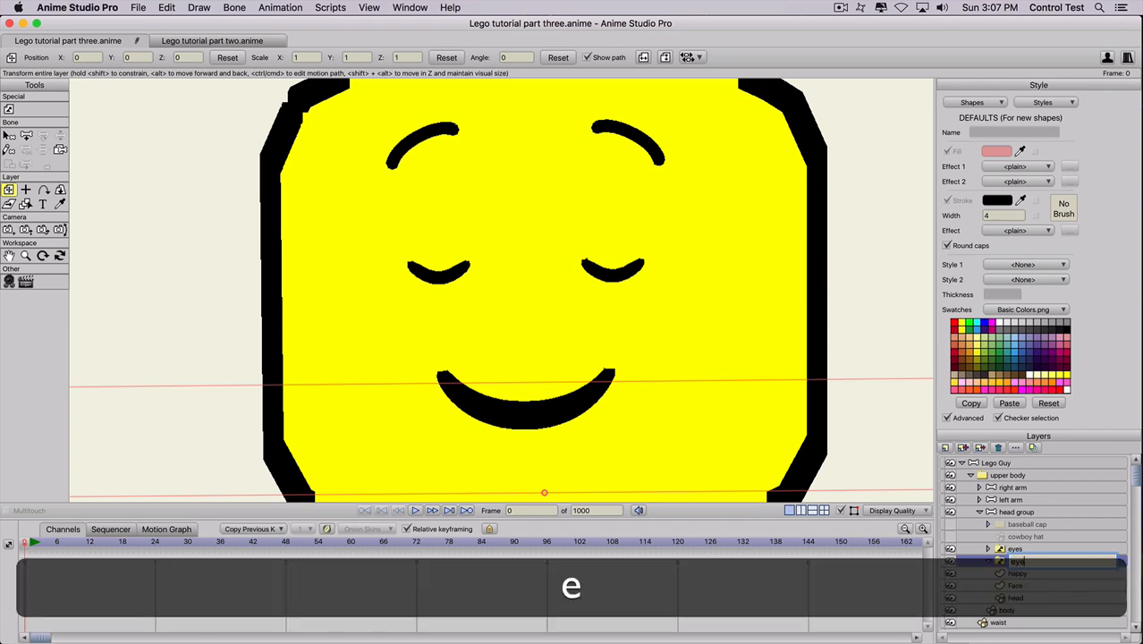
type("brows")
key("Return")
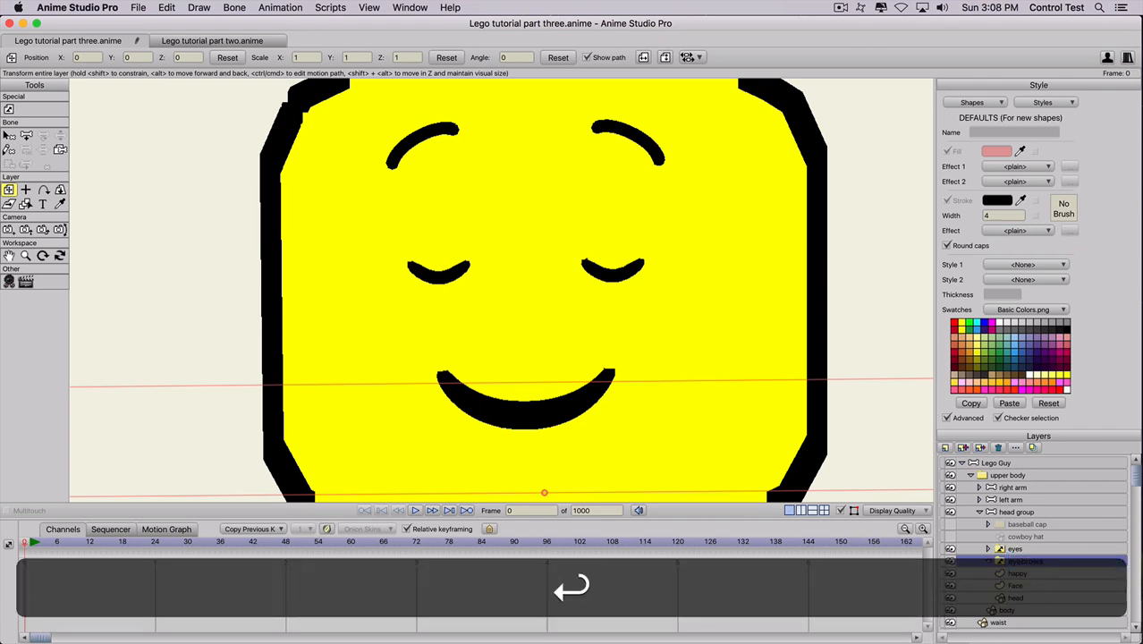
Move the happy eyebrow layer into the eyebrows switch layer.
left_click(1023, 573)
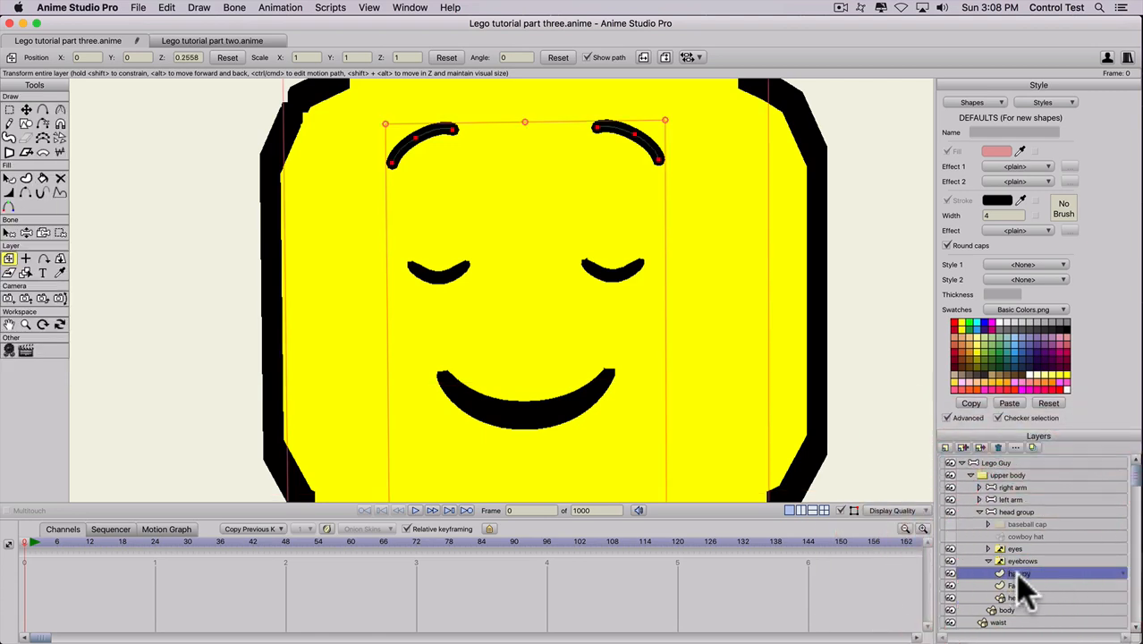
left_click_drag(1019, 573, 1019, 564)
left_click(1021, 572)
scroll(883, 484, "down", 1)
left_click(1018, 575)
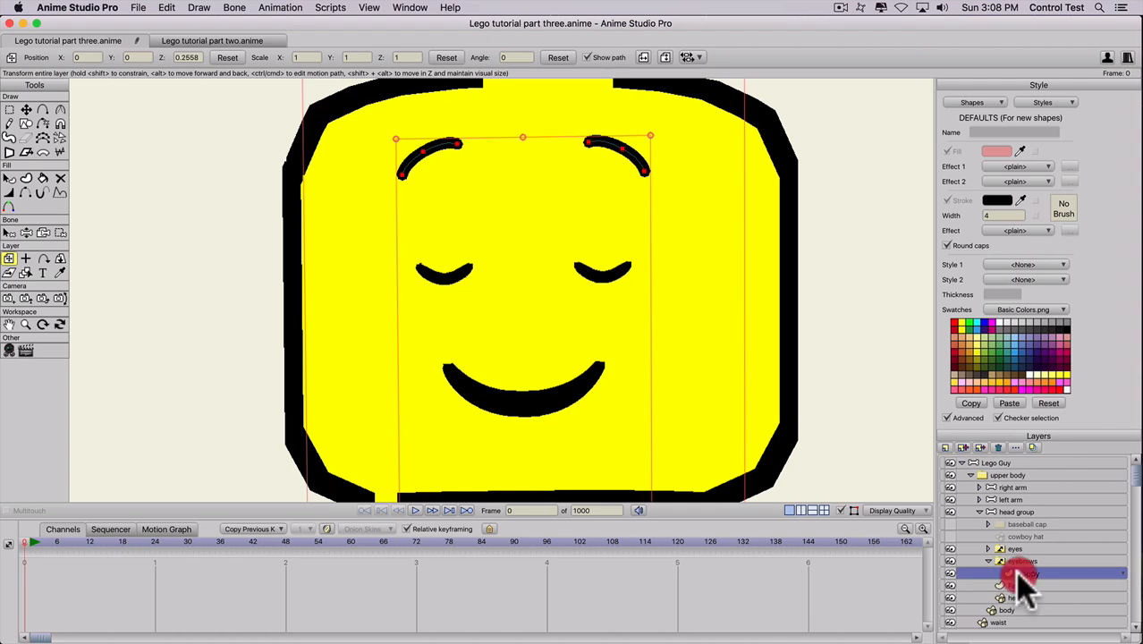
Duplicate the happy eyebrow layer inside the eyebrows switch layer and name the copy "neutral".
left_click(963, 447)
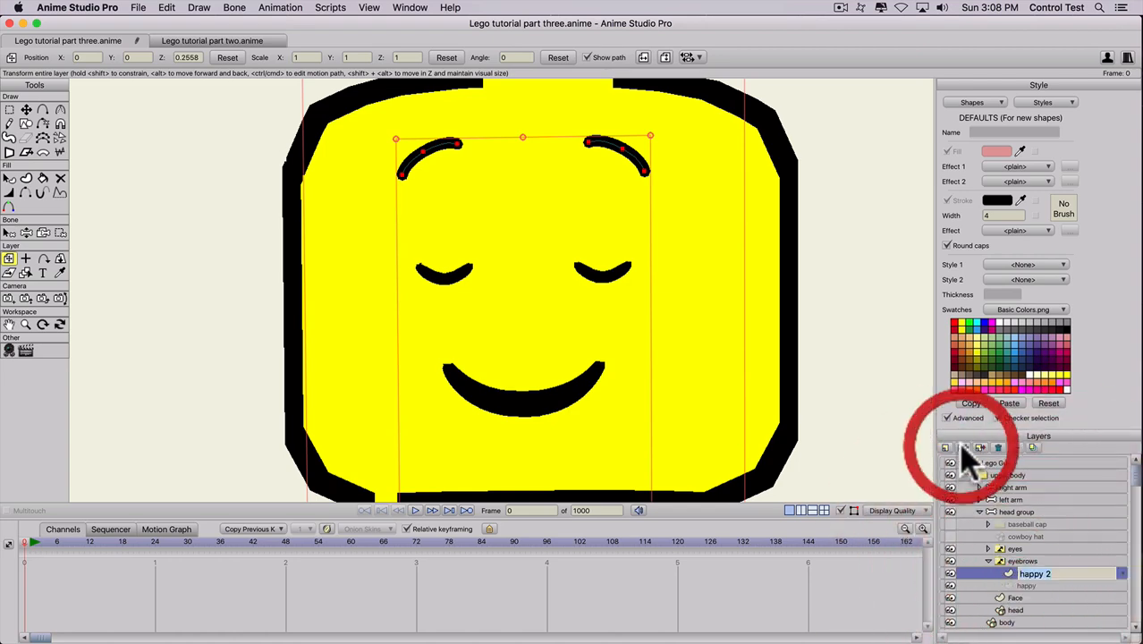
type("neutr")
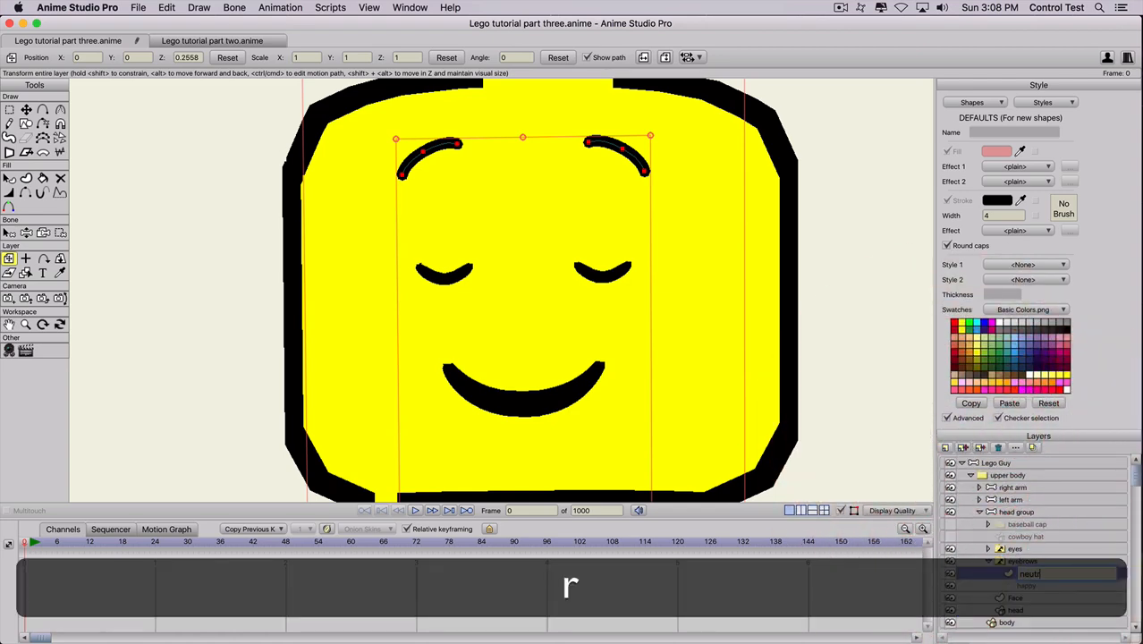
type("al")
key("Return")
Move the inner and middle points of both neutral eyebrows down to flatten them into straight horizontal lines.
key("t")
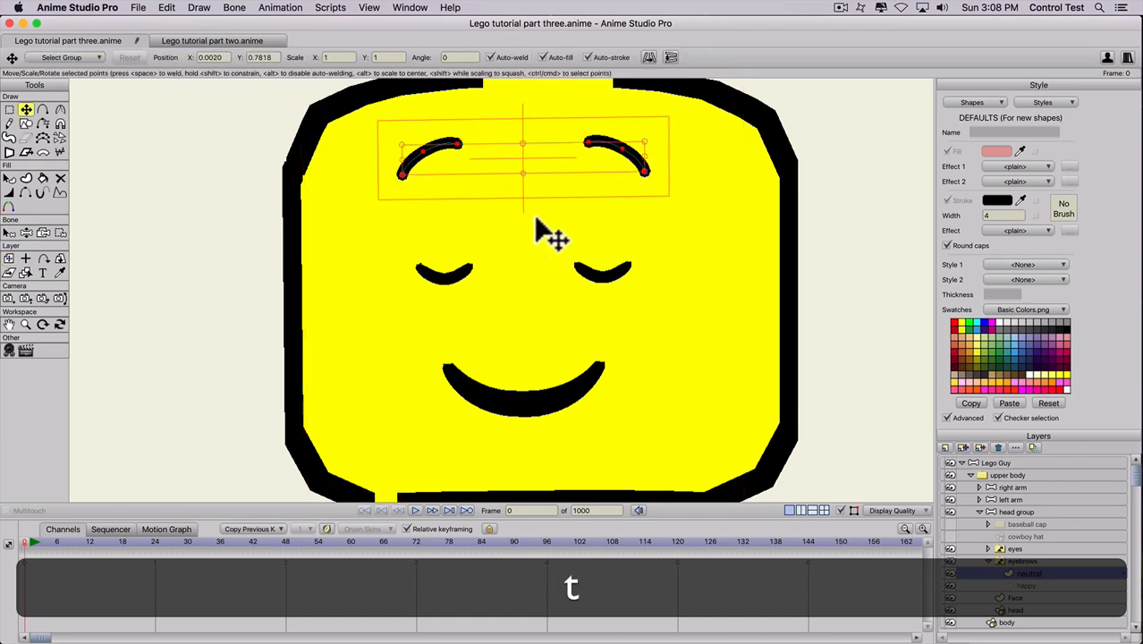
left_click(459, 164)
mouse_move(459, 170)
left_mouse_down()
mouse_move(428, 165)
mouse_move(428, 176)
mouse_move(458, 175)
left_mouse_up()
left_click(424, 175)
left_click(591, 172)
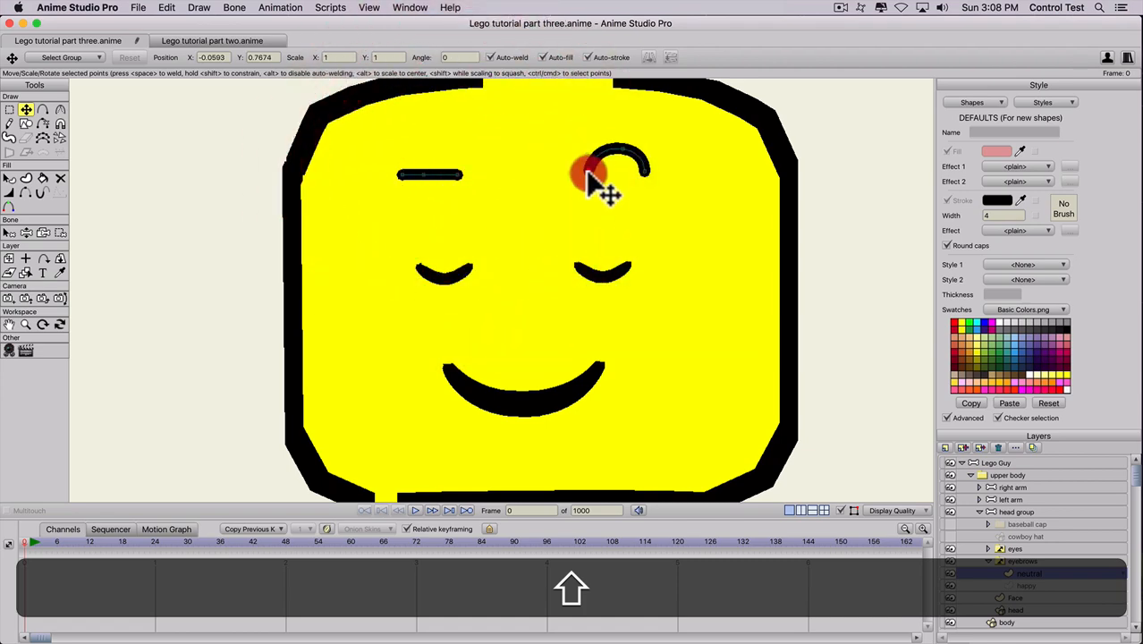
left_click_drag(621, 152, 618, 176)
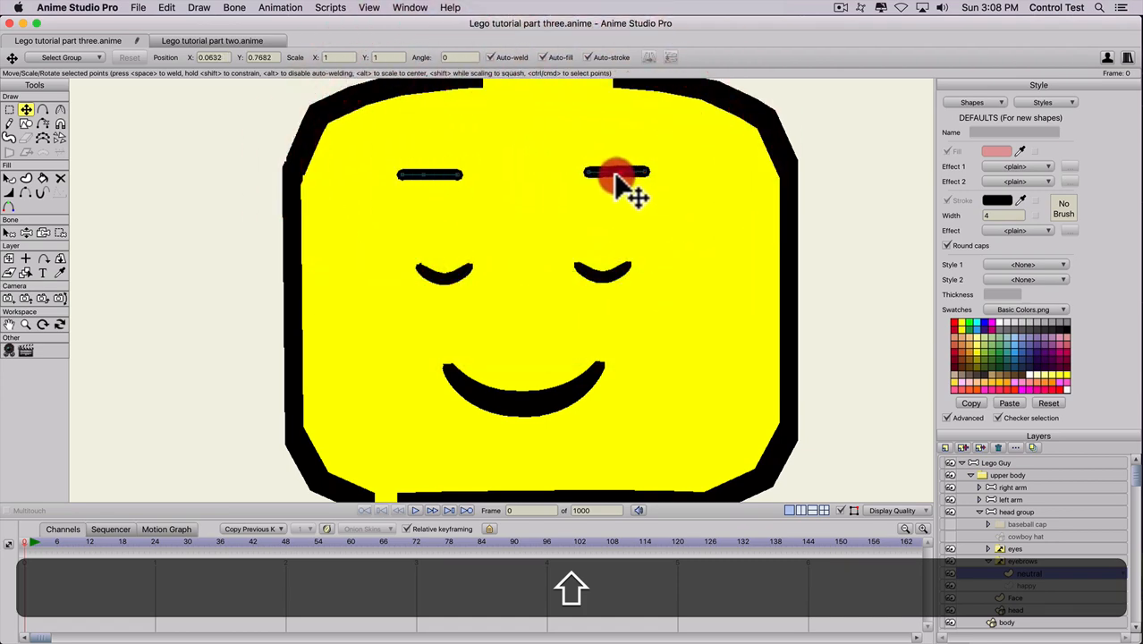
left_click(587, 173)
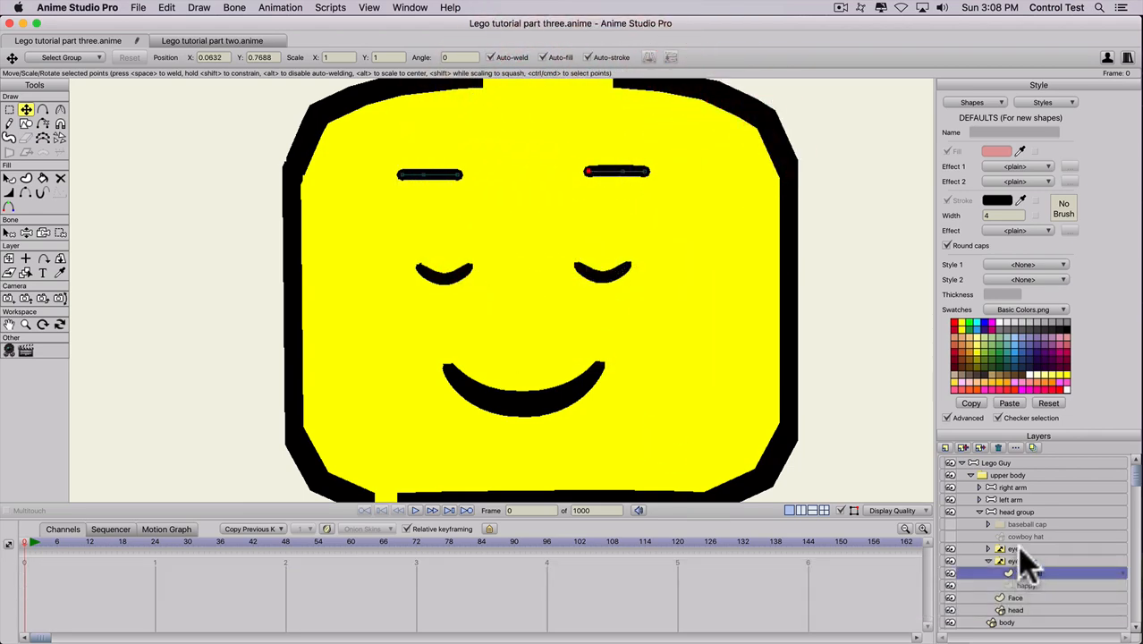
Set the eyes switch layer to show its neutral expression.
right_click(1021, 549)
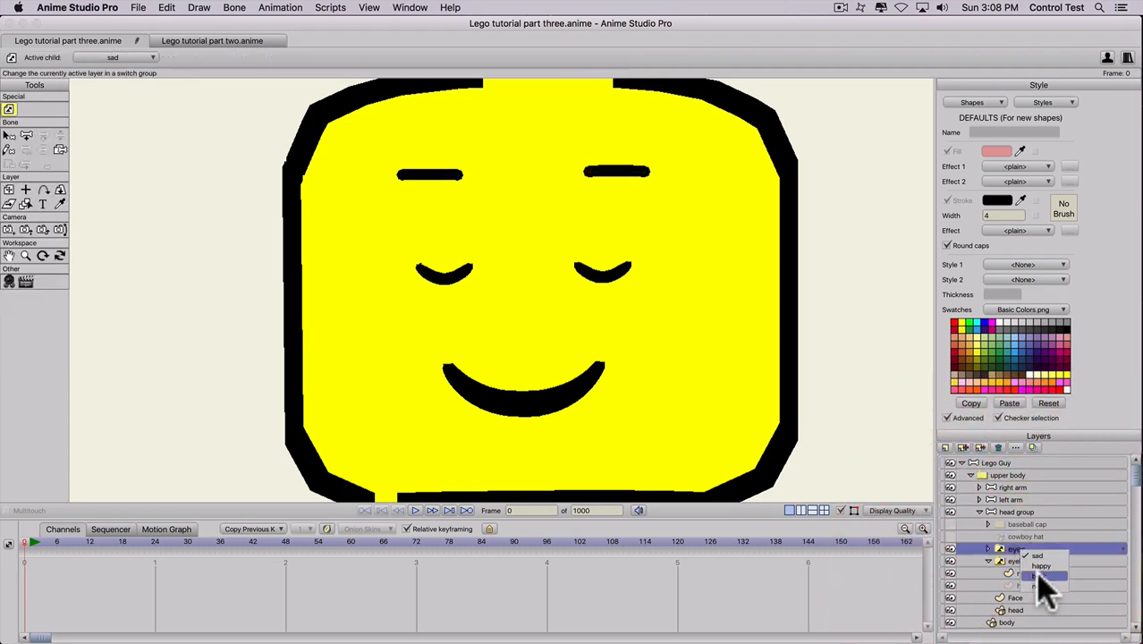
left_click(1048, 598)
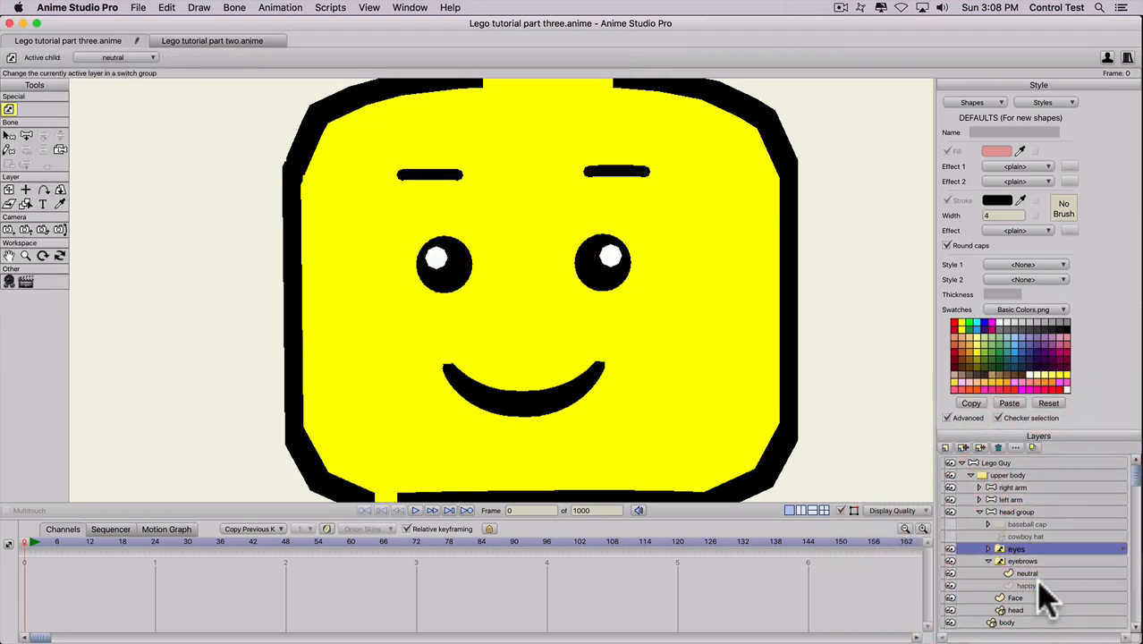
Duplicate the neutral eyebrow layer inside the eyebrows switch layer and name the copy "worried".
left_click(1027, 574)
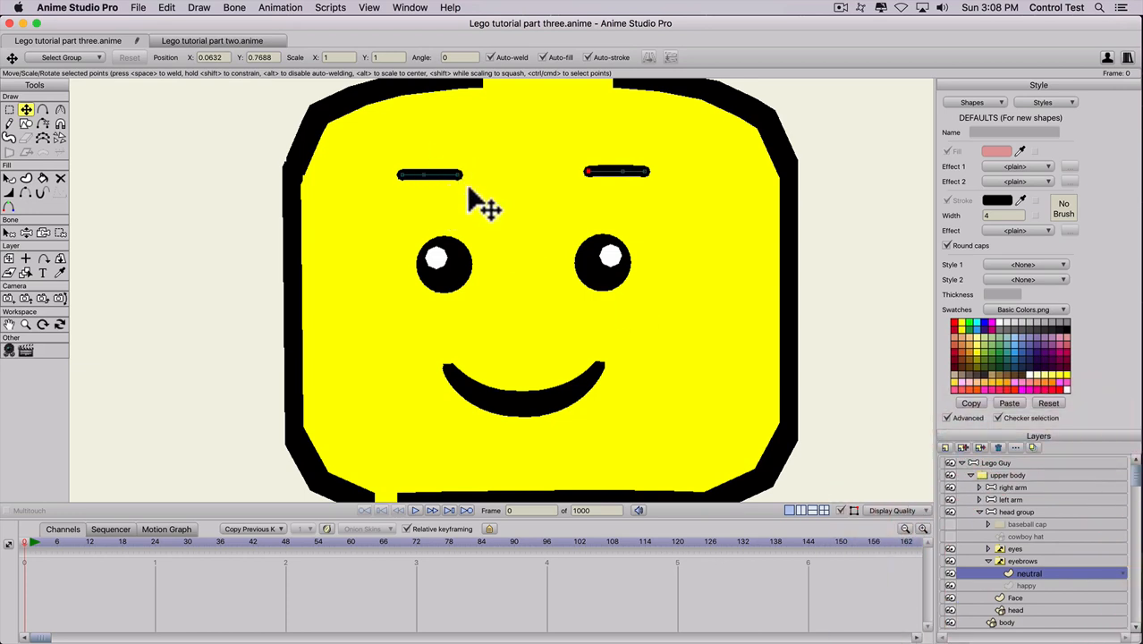
left_click(960, 448)
double_click(1050, 572)
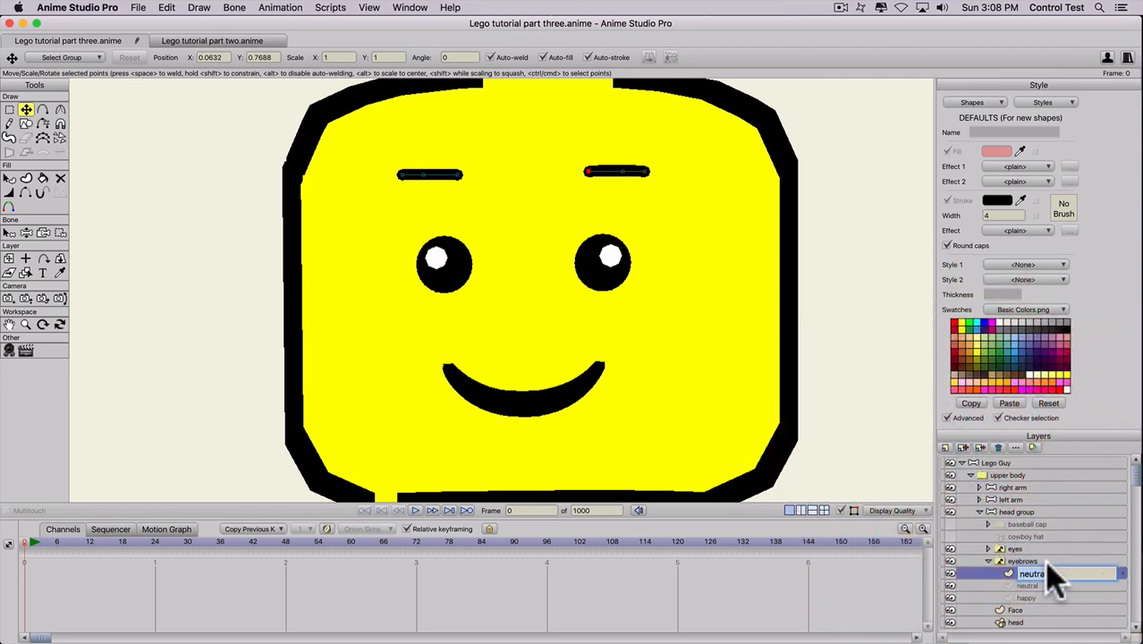
type("wo")
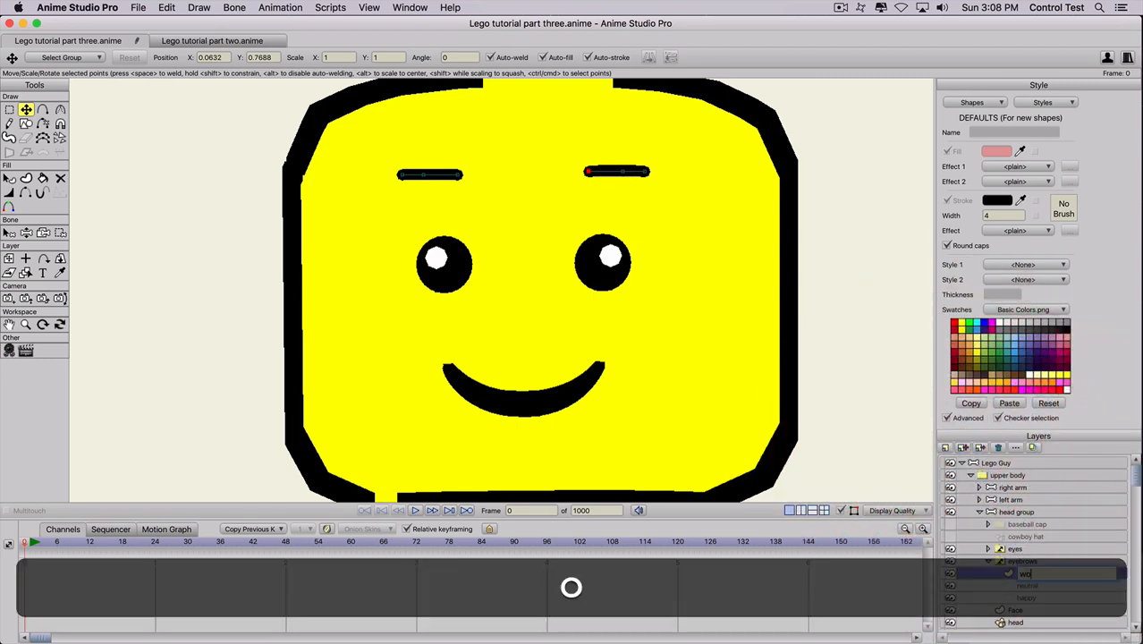
type("rried")
key("Return")
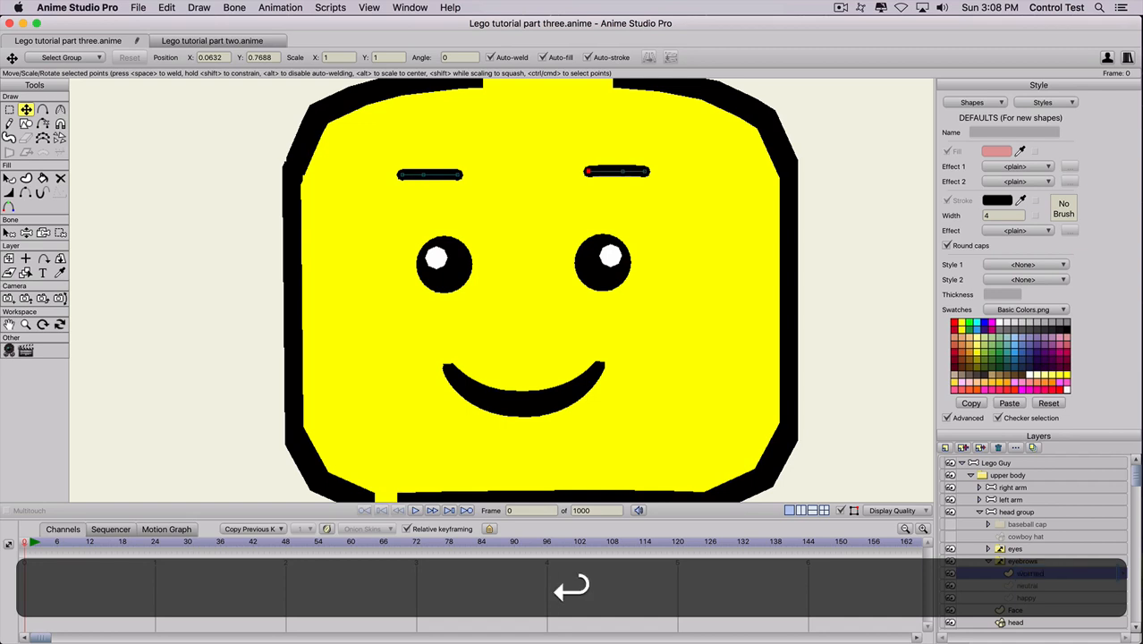
Raise the inner end points of both worried eyebrows so they slope up toward the middle of the face.
key("t")
left_click(587, 171)
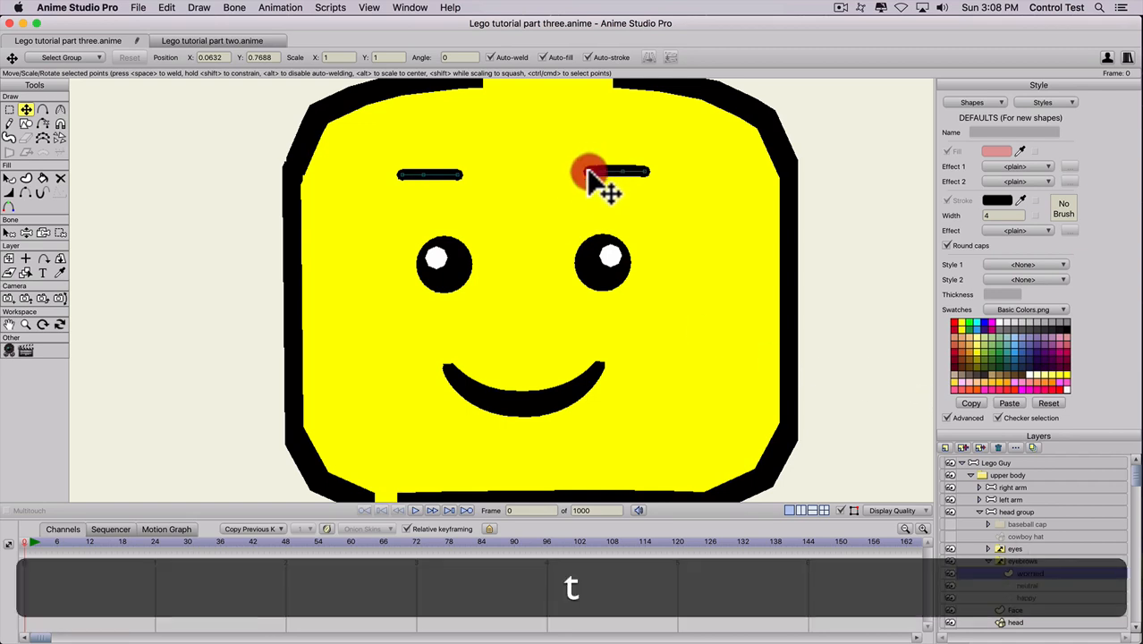
left_click_drag(588, 172, 586, 158)
left_click_drag(462, 173, 457, 163)
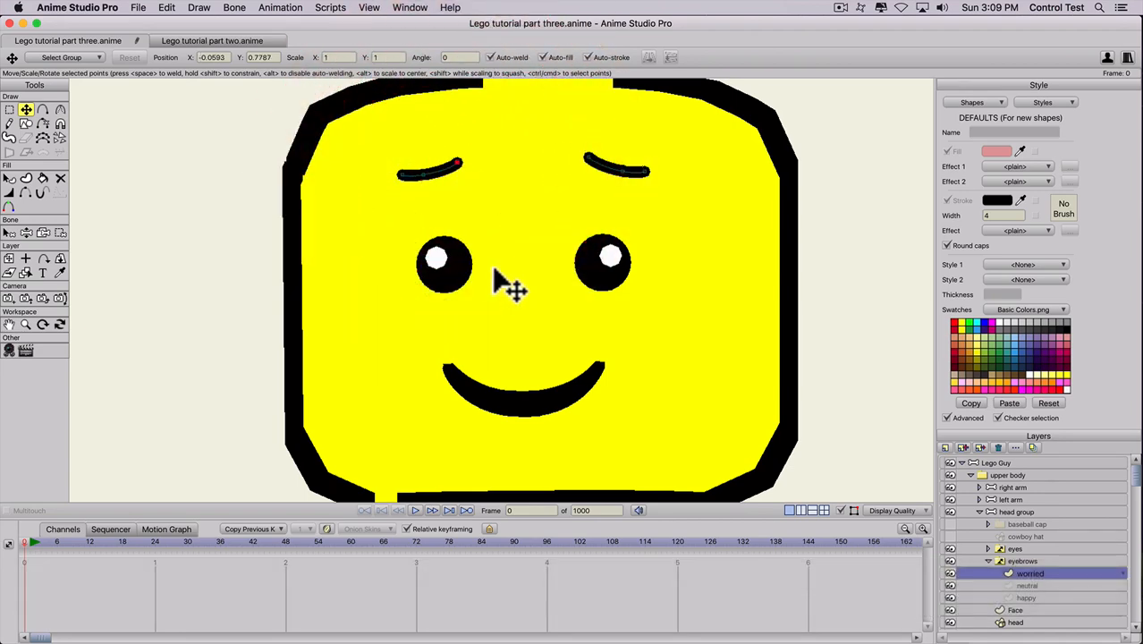
left_click(458, 165, "shift")
Duplicate the worried eyebrow layer and name the copy "angry".
left_click(1024, 573)
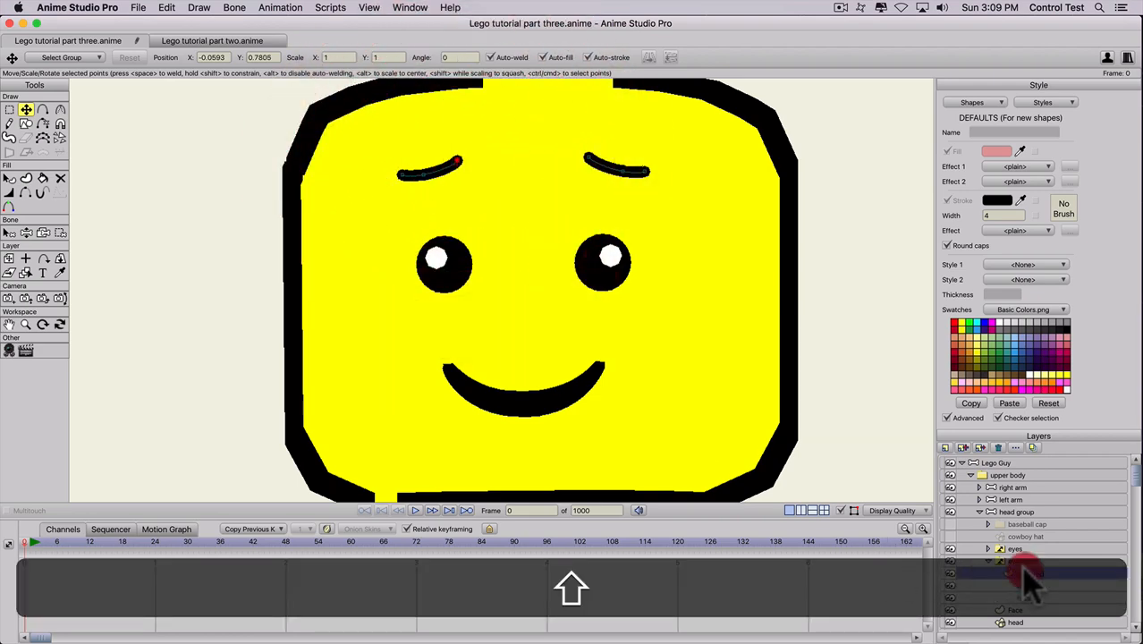
left_click(962, 447)
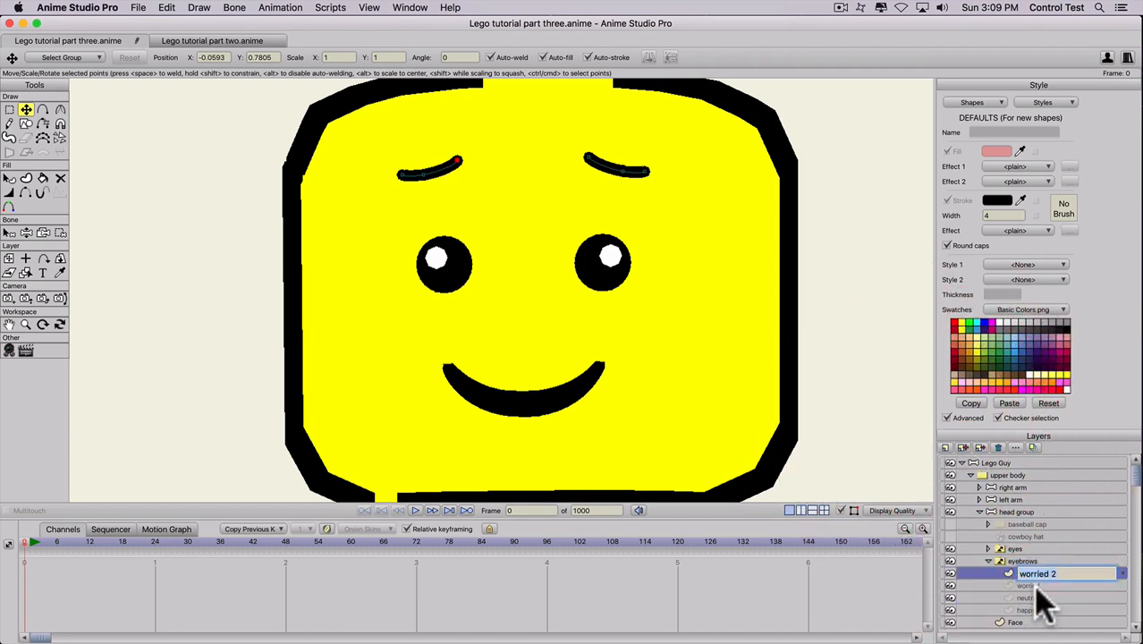
type("a")
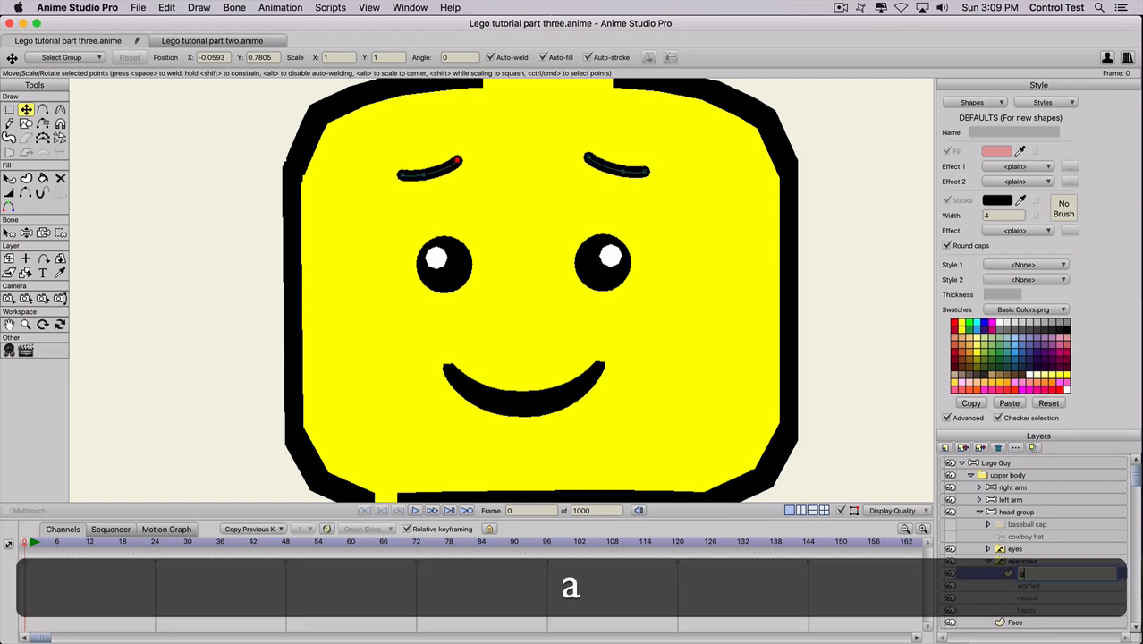
type("ngry")
key("Return")
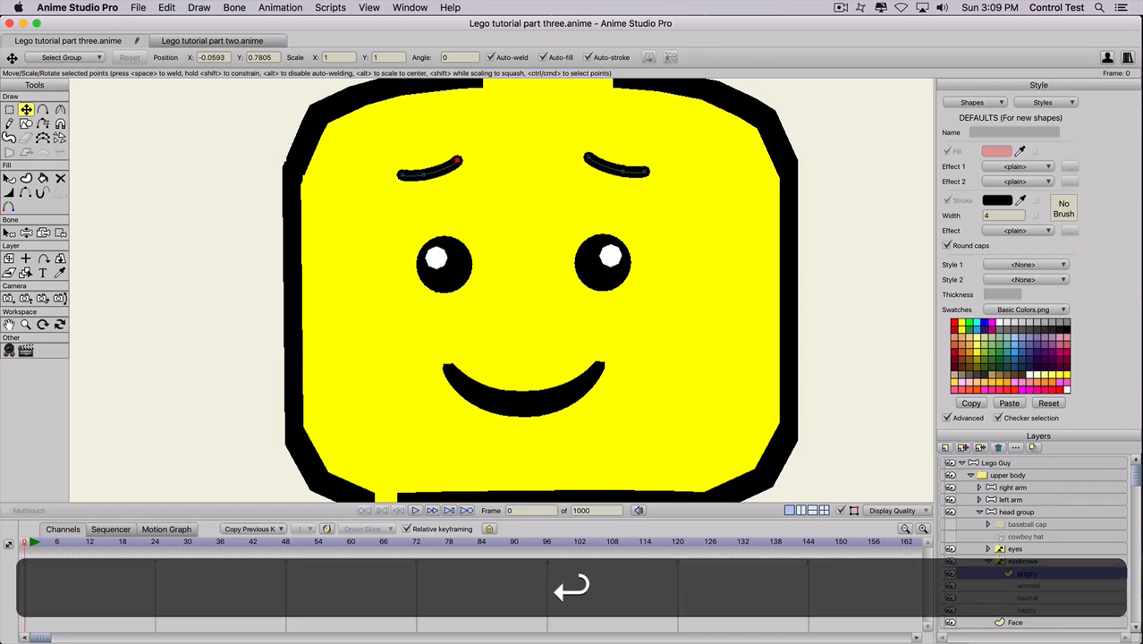
Mirror each angry eyebrow so its inner end points down, and lower both to just above the eyes.
key("t")
left_click_drag(439, 170, 408, 214)
left_click(596, 166)
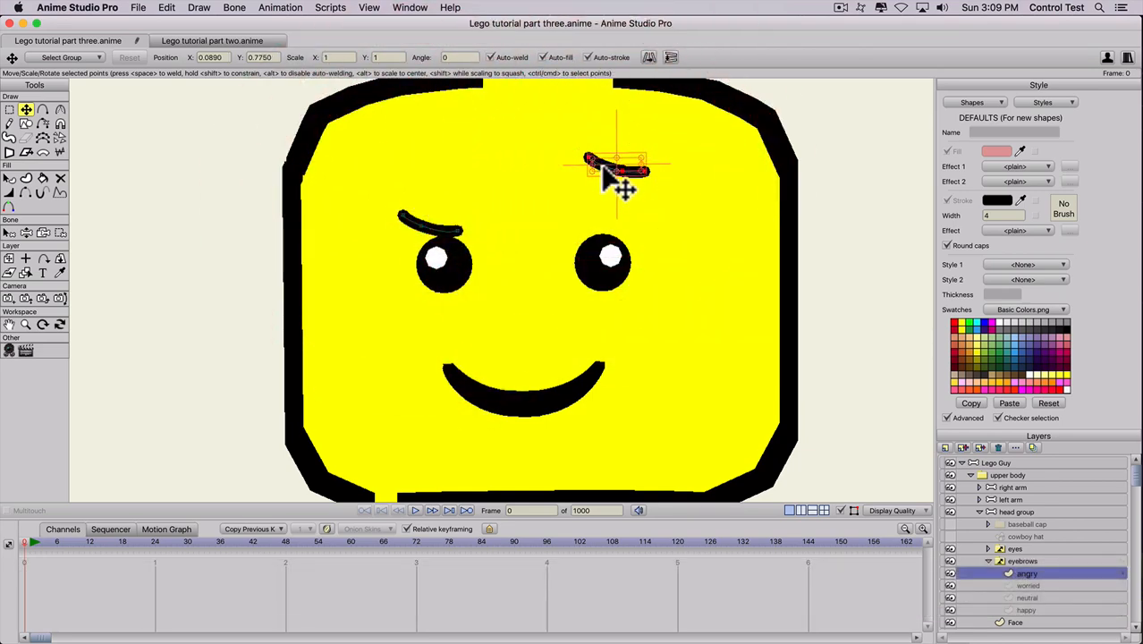
left_click_drag(618, 179, 587, 237)
key("shift")
left_click(592, 234)
key("shift")
left_click(609, 226)
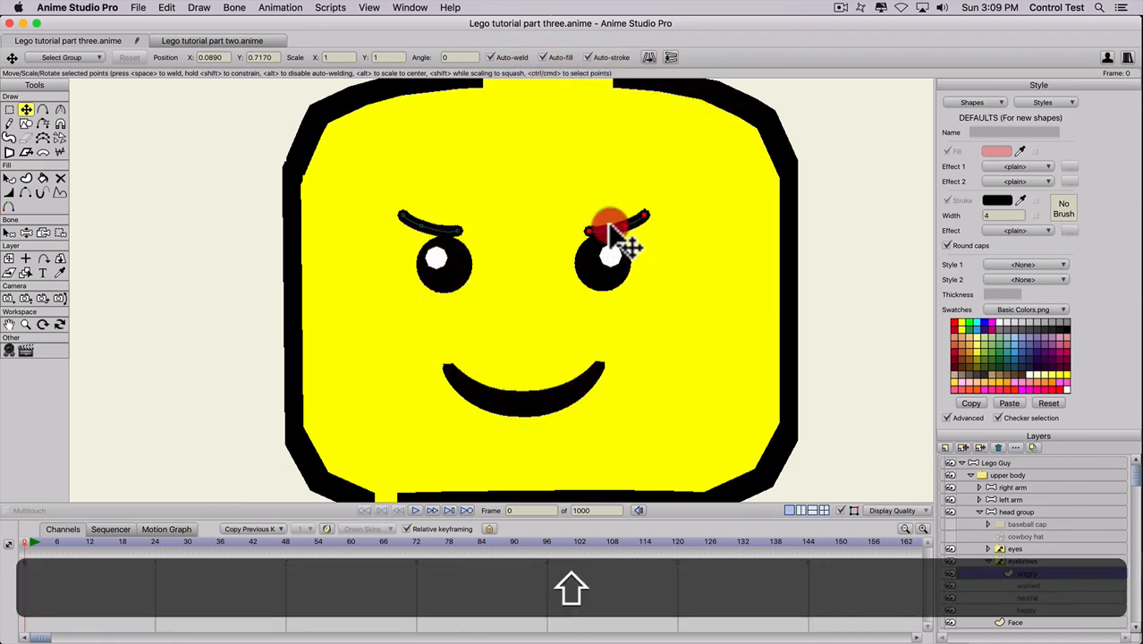
Nudge the left angry eyebrow vertically to line it up with the right one.
left_click(439, 237)
key("shift")
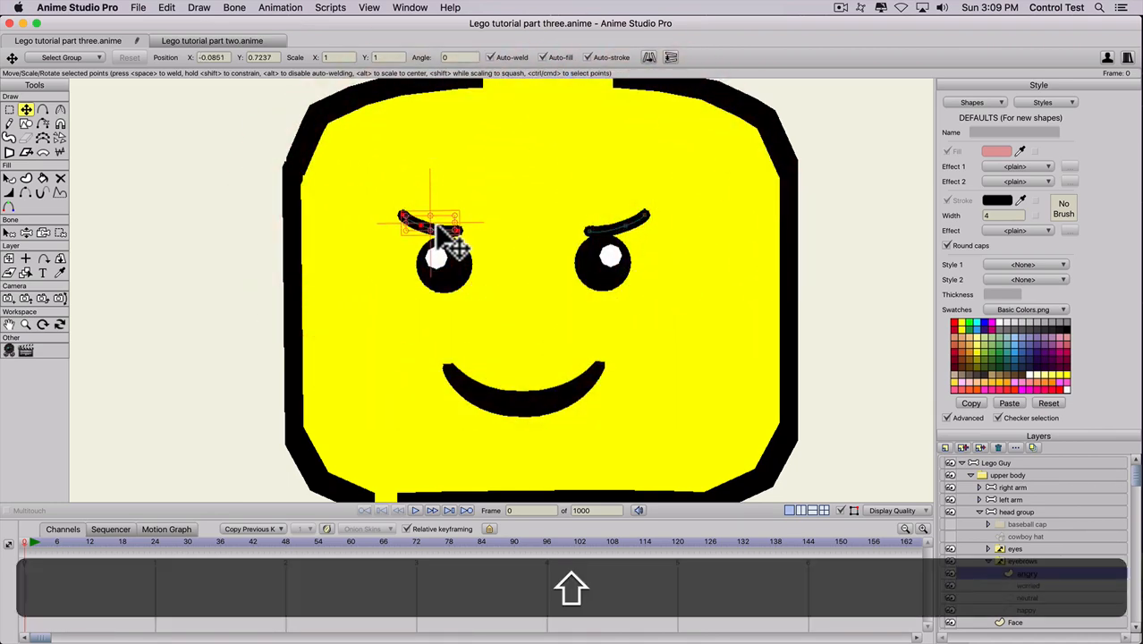
left_click(437, 231)
left_click_drag(437, 225, 436, 224)
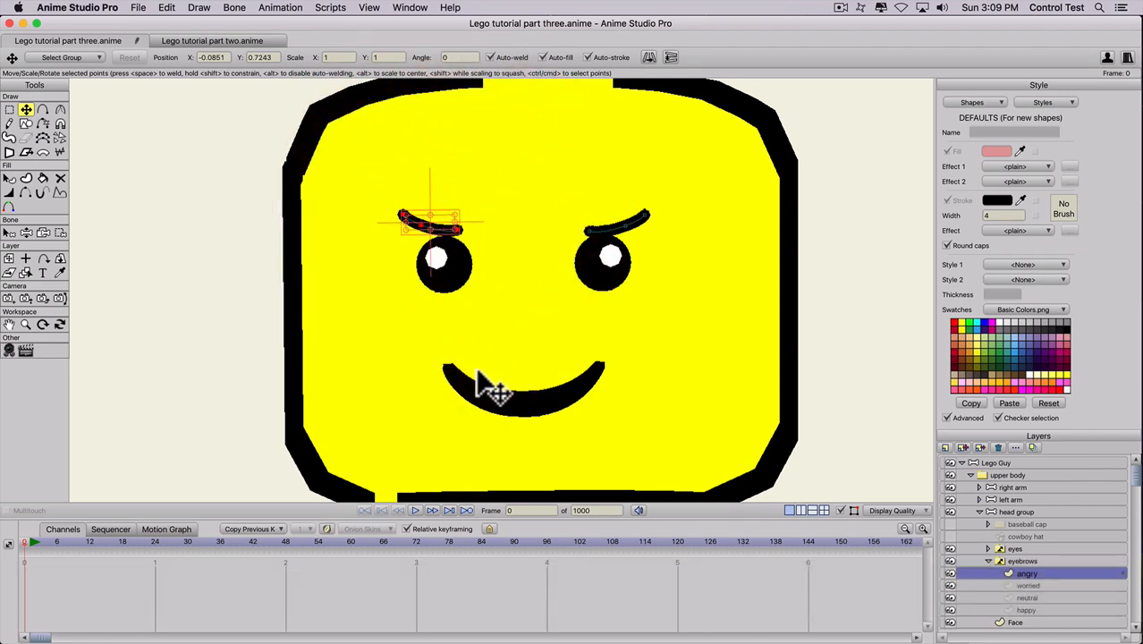
Duplicate the angry eyebrow layer and name the copy "puzzled".
left_click(1025, 574)
left_click(964, 446)
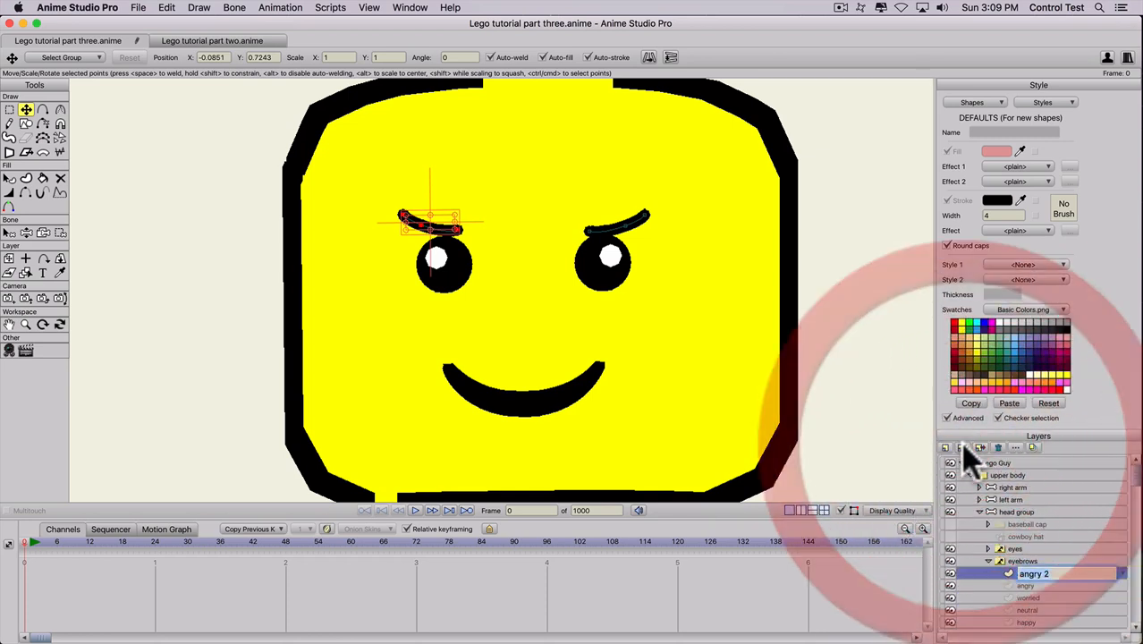
double_click(1025, 573)
type("puzzl")
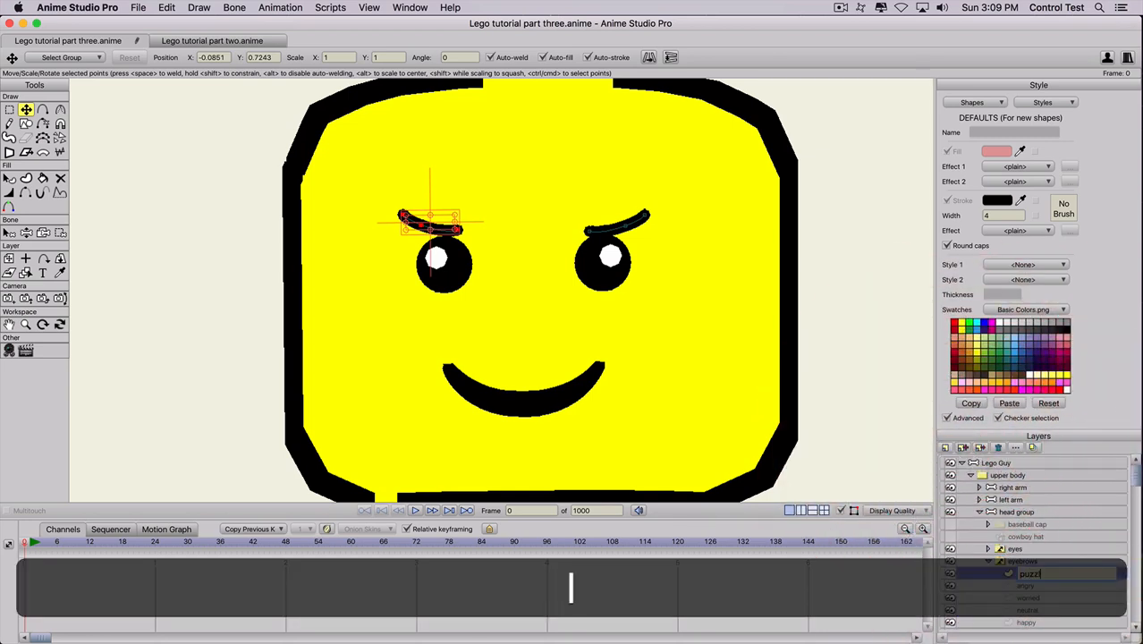
type("ed")
key("Return")
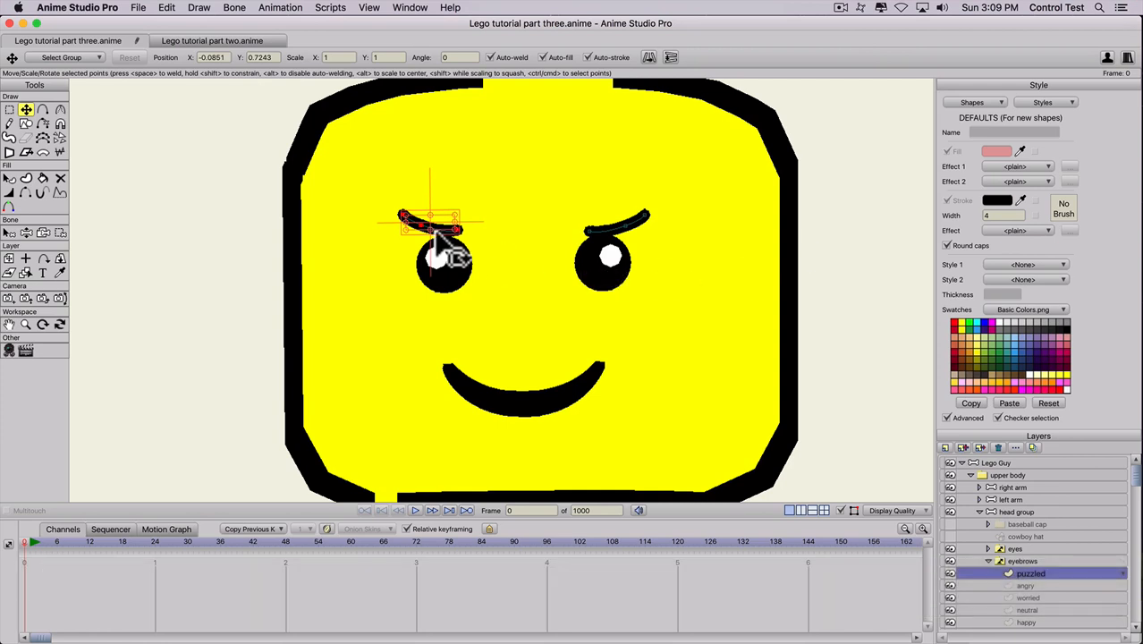
Tilt the left puzzled eyebrow so its inner end points up and its outer end points down.
key("t")
left_click_drag(402, 213, 404, 231)
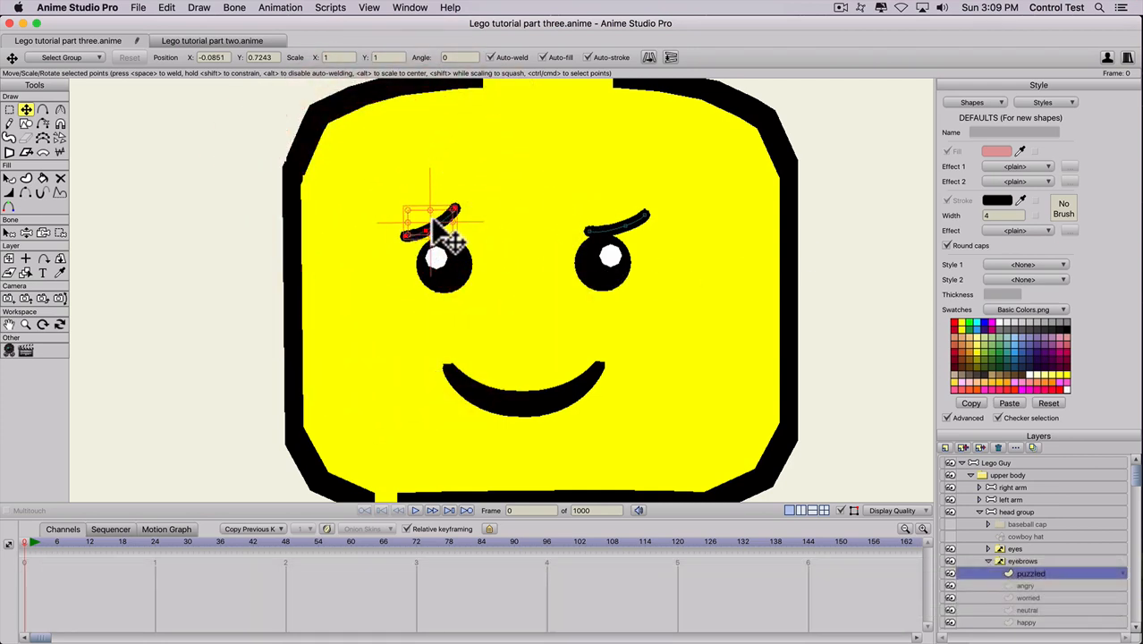
key("t")
Arch the right puzzled eyebrow by raising its middle point, move it up the forehead and adjust its inner end point.
mouse_move(624, 230)
left_mouse_down()
mouse_move(615, 206)
mouse_move(619, 216)
left_mouse_up()
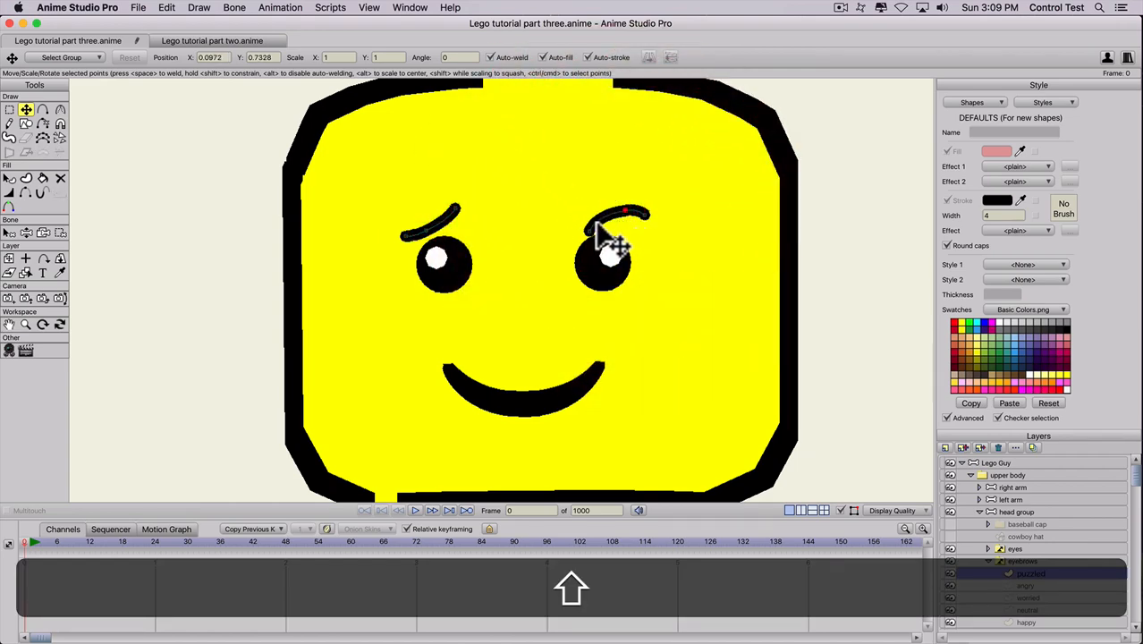
left_click_drag(607, 243, 613, 194)
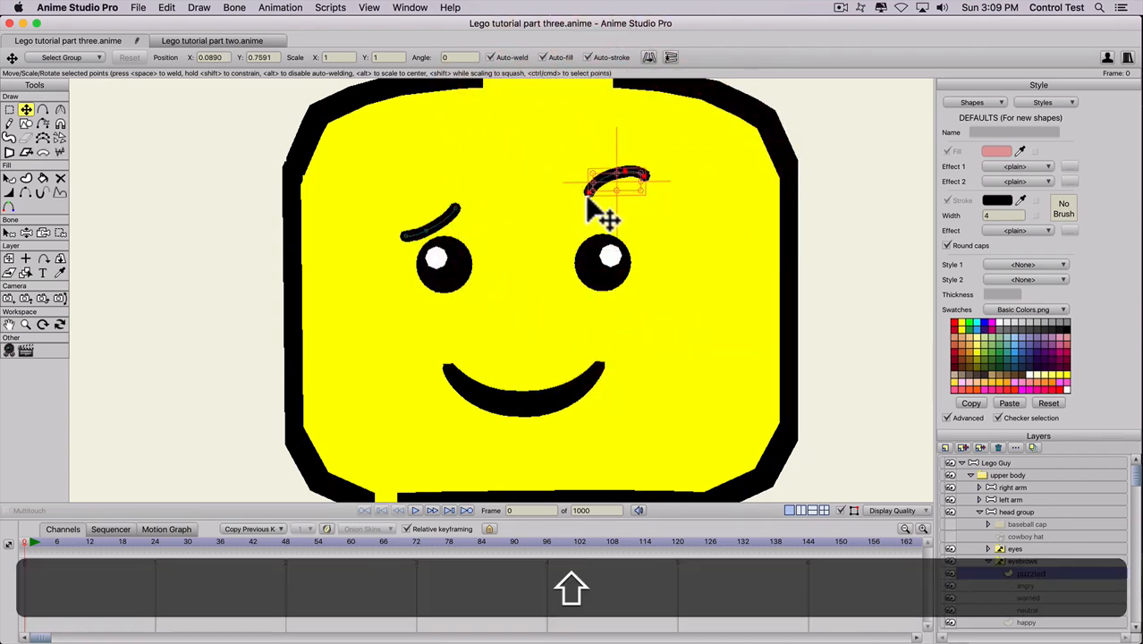
left_click(588, 204)
left_click(588, 204)
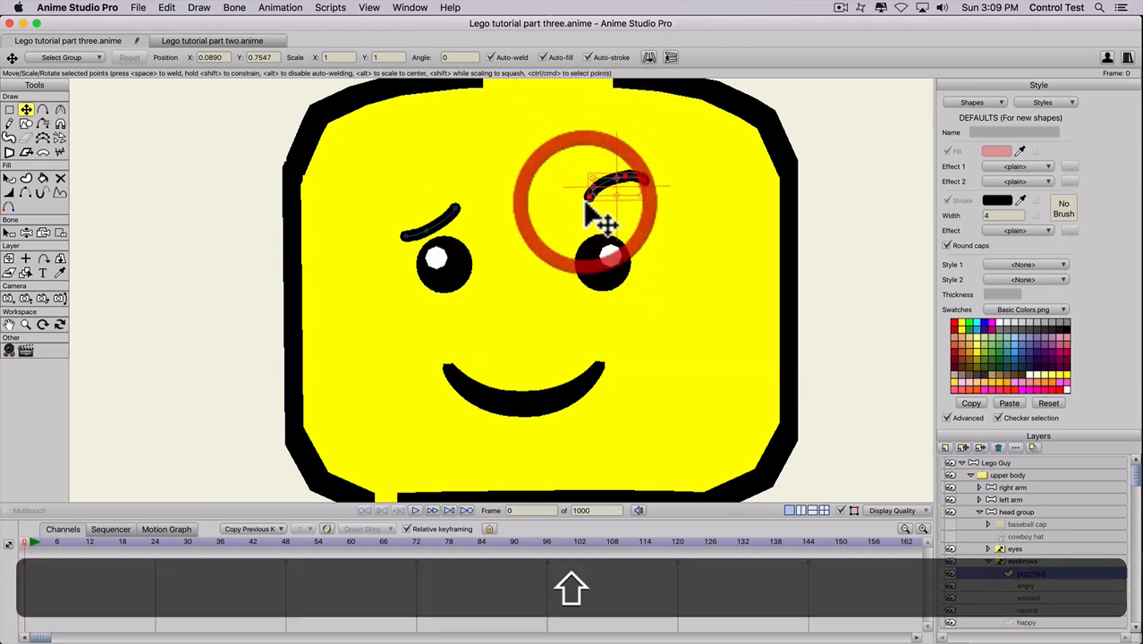
left_click(588, 203)
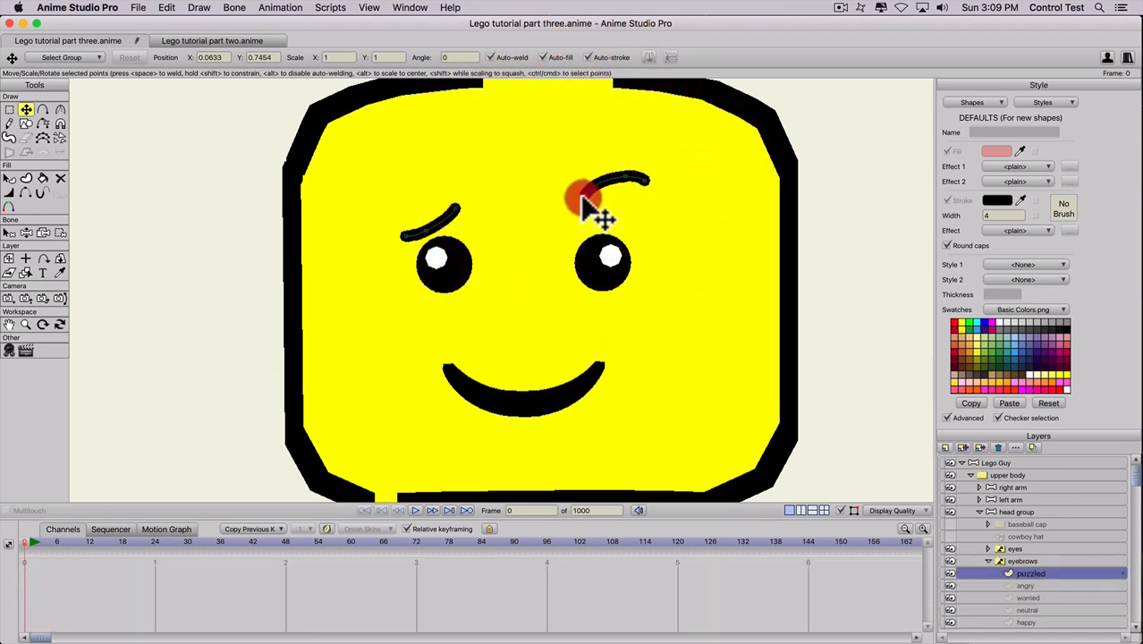
left_click(589, 206)
Collapse the eyebrows switch layer and preview the eyes switch layer's sad, blink and happy expressions with the puzzled eyebrows.
scroll(630, 358, "down", 3)
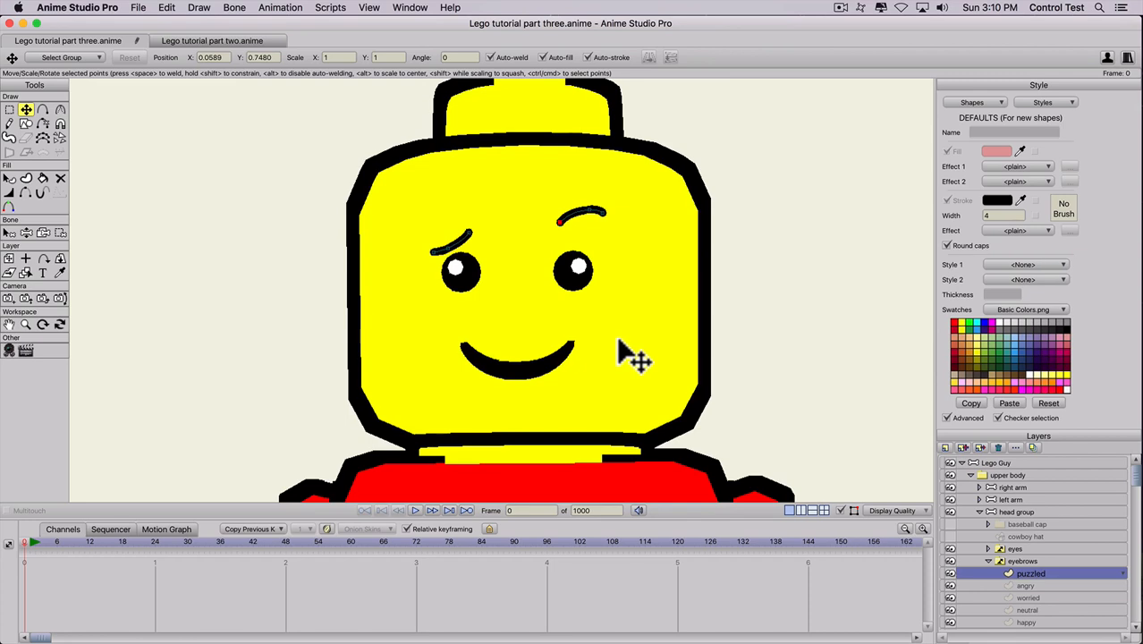
scroll(631, 358, "up", 1)
left_click(989, 559)
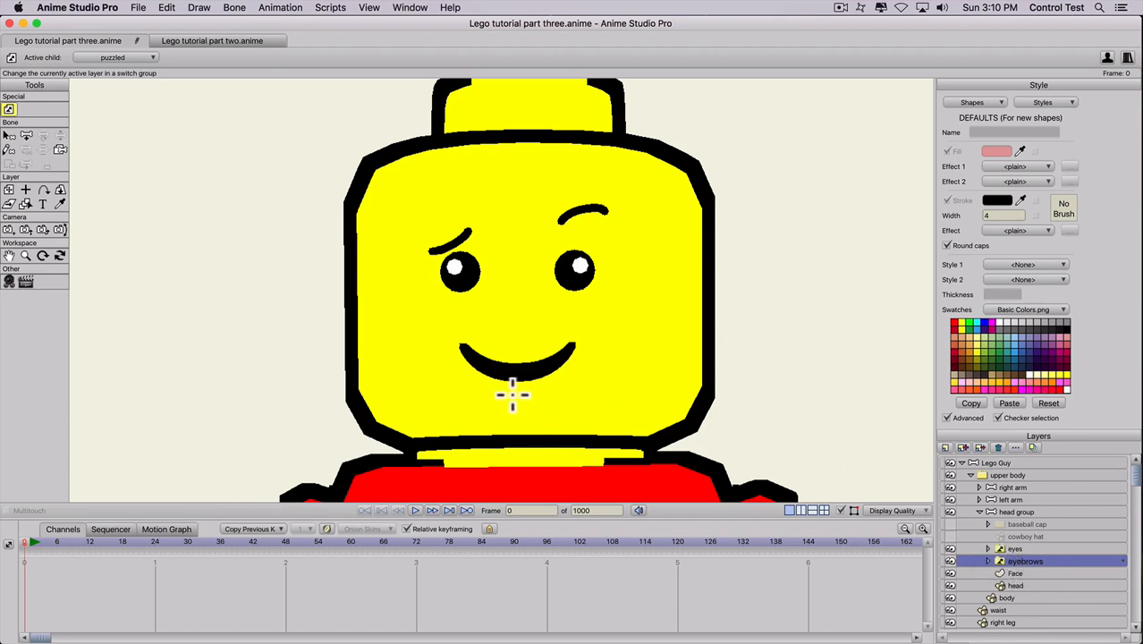
scroll(718, 417, "down", 1)
scroll(718, 417, "down", 2)
right_click(1016, 562)
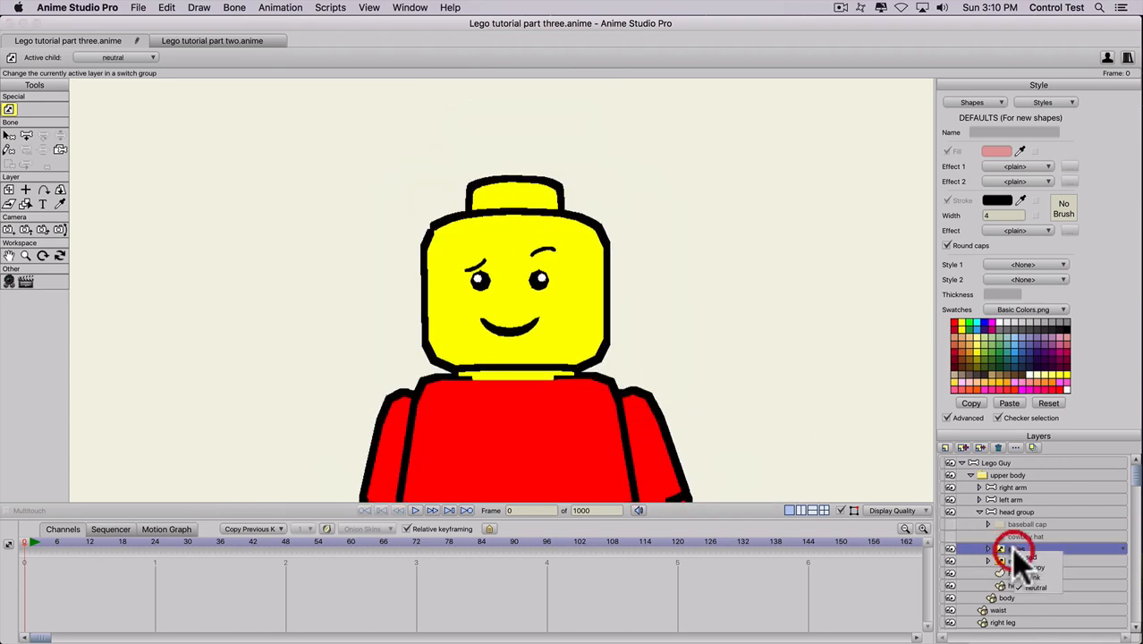
left_click(1029, 577)
left_click(1027, 566)
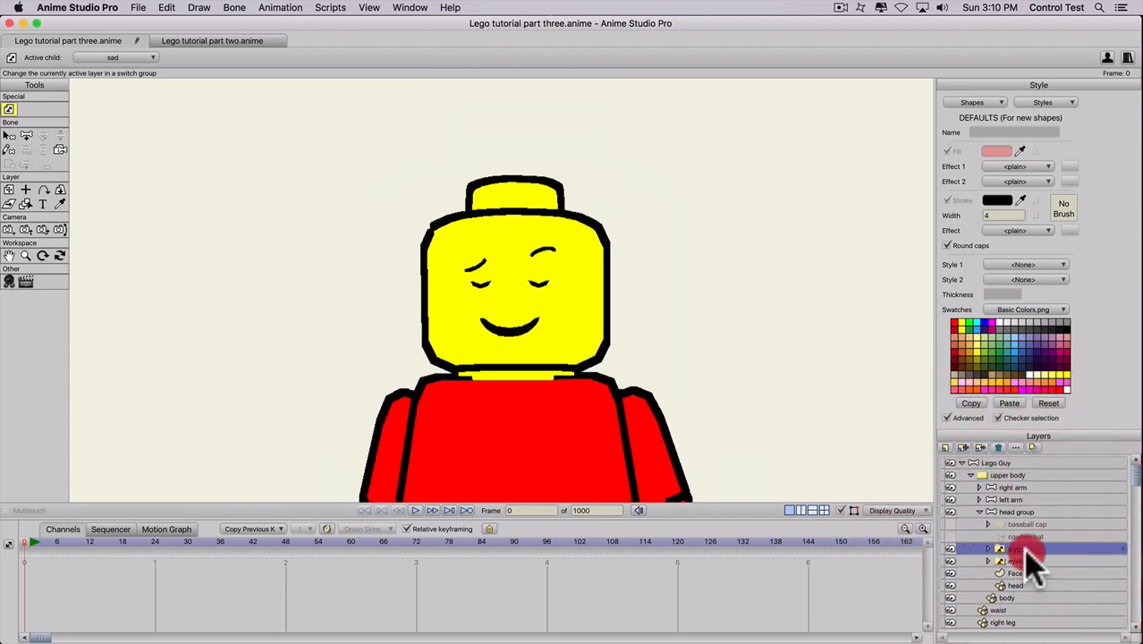
right_click(1028, 551)
left_click(1035, 577)
right_click(1024, 552)
left_click(1034, 568)
right_click(1023, 548)
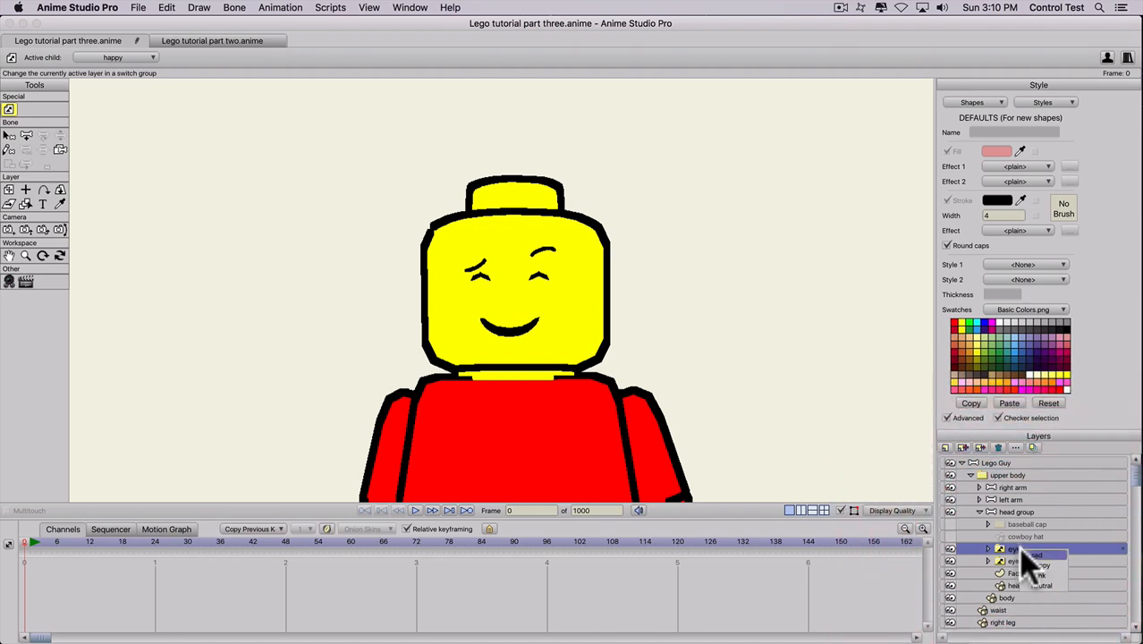
left_click(1026, 554)
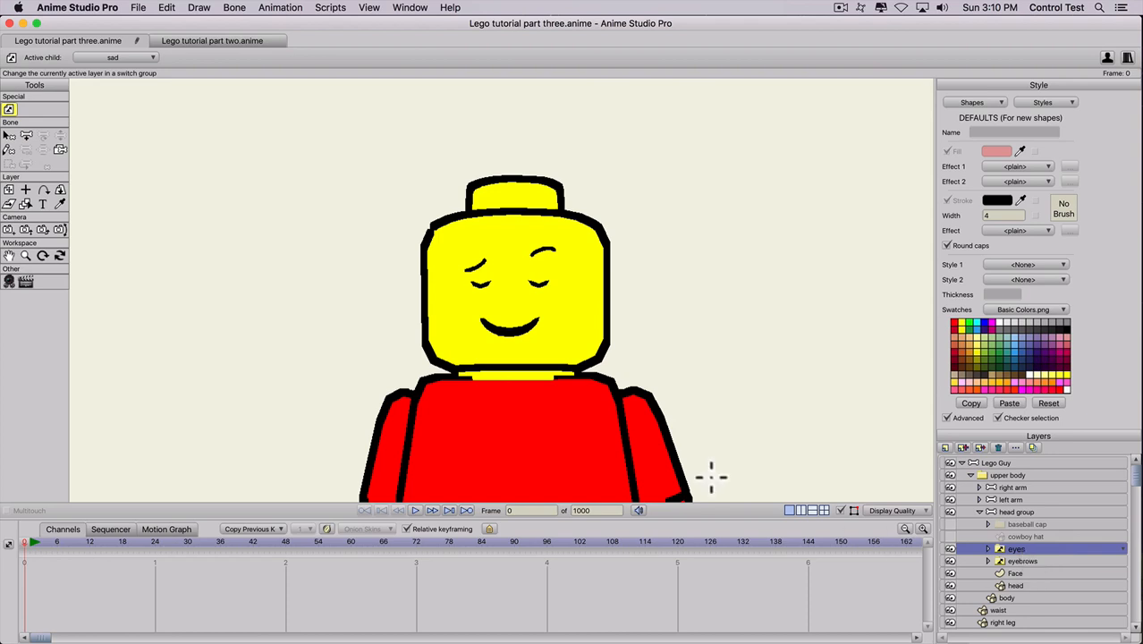
scroll(711, 471, "up", 1)
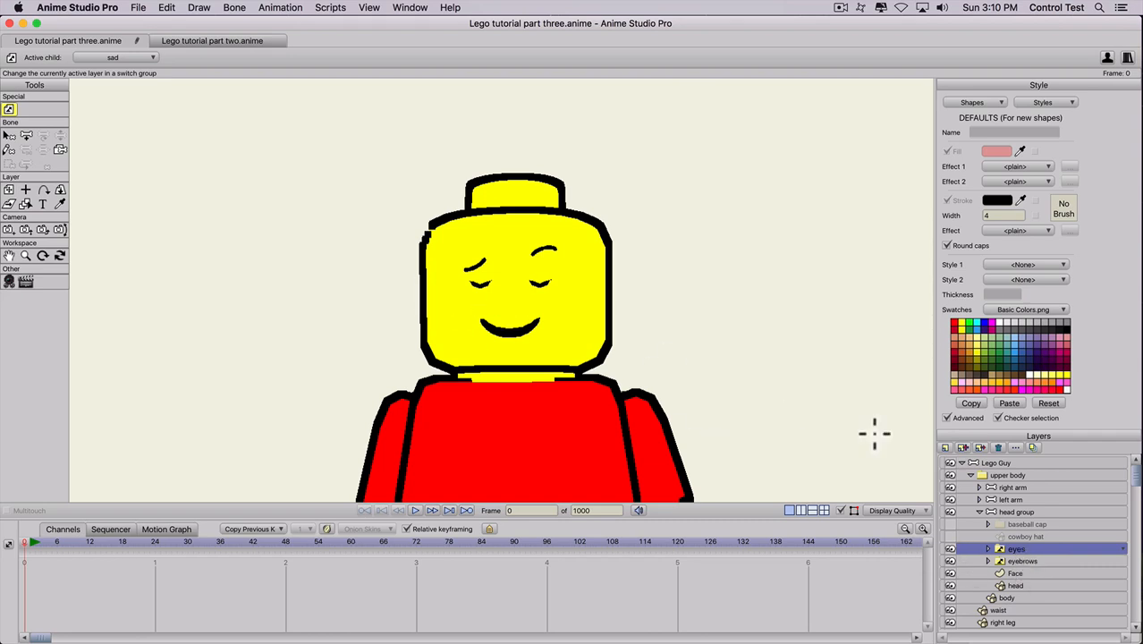
Set the eyes switch layer to neutral and the eyebrows switch layer to happy.
right_click(1021, 552)
left_click(1036, 589)
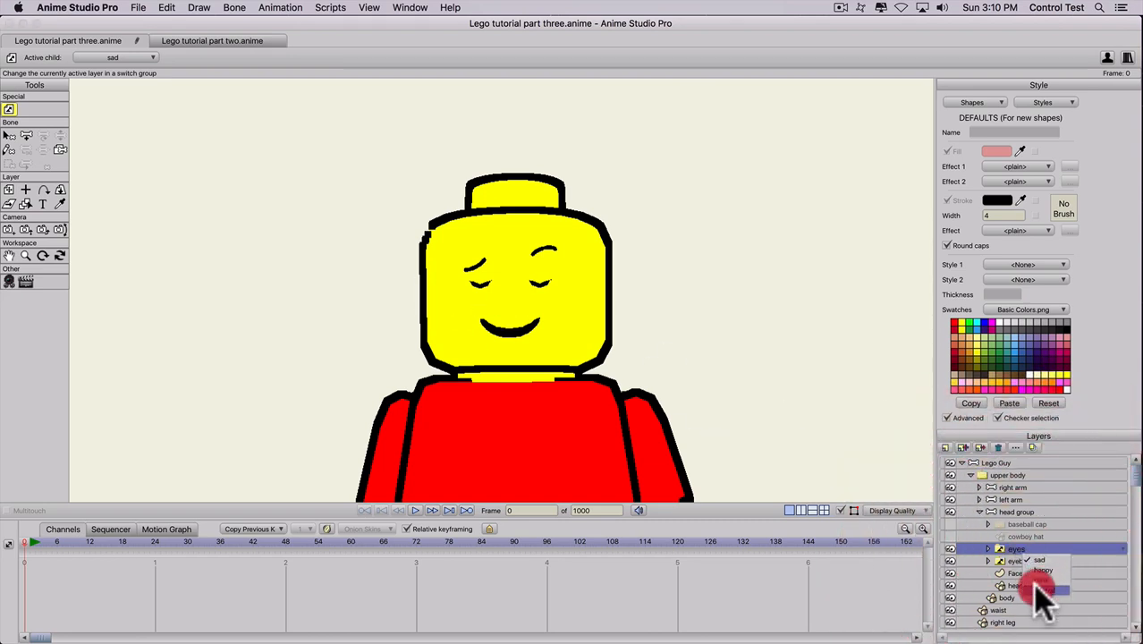
right_click(1020, 561)
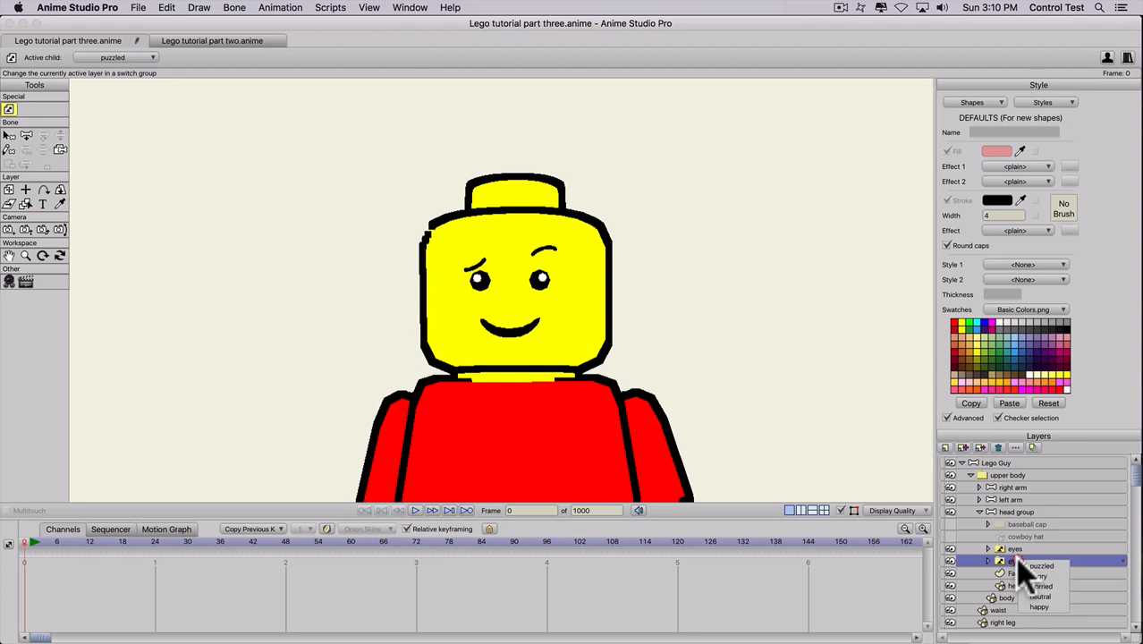
left_click(1038, 607)
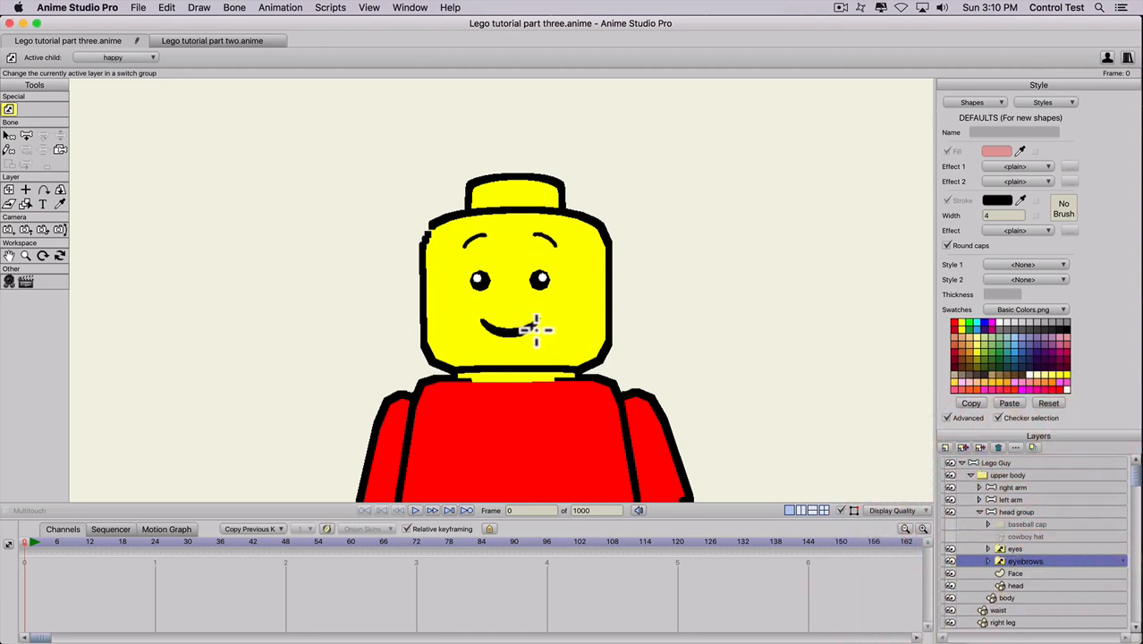
Rename the Face layer as "mouth shape".
left_click(1007, 575)
scroll(536, 388, "up", 1)
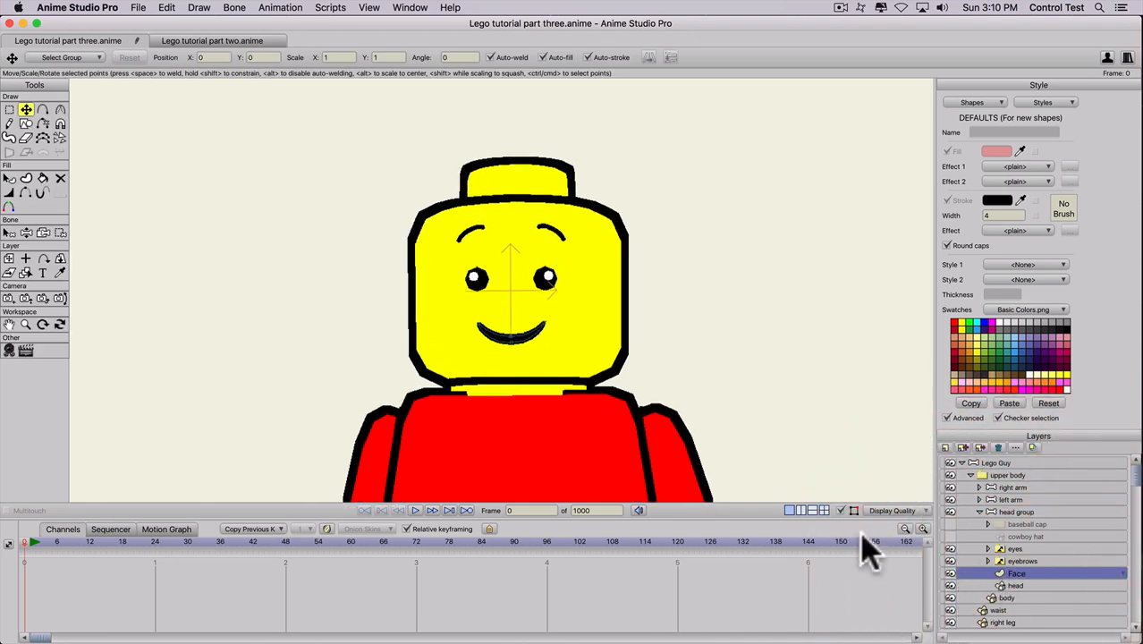
double_click(1017, 575)
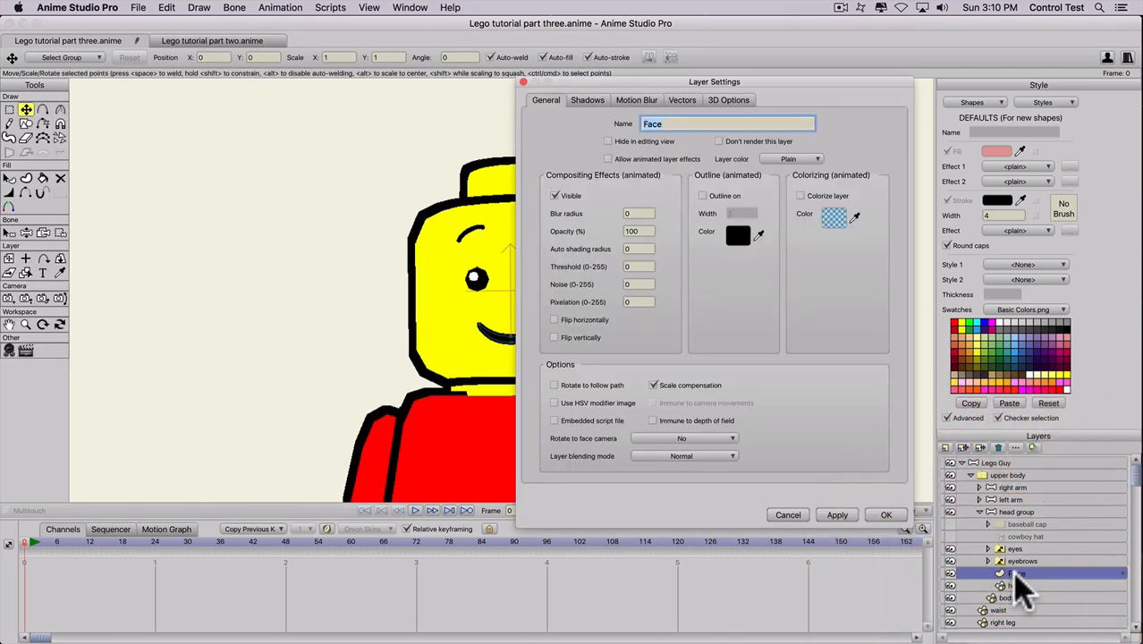
type("mouth ")
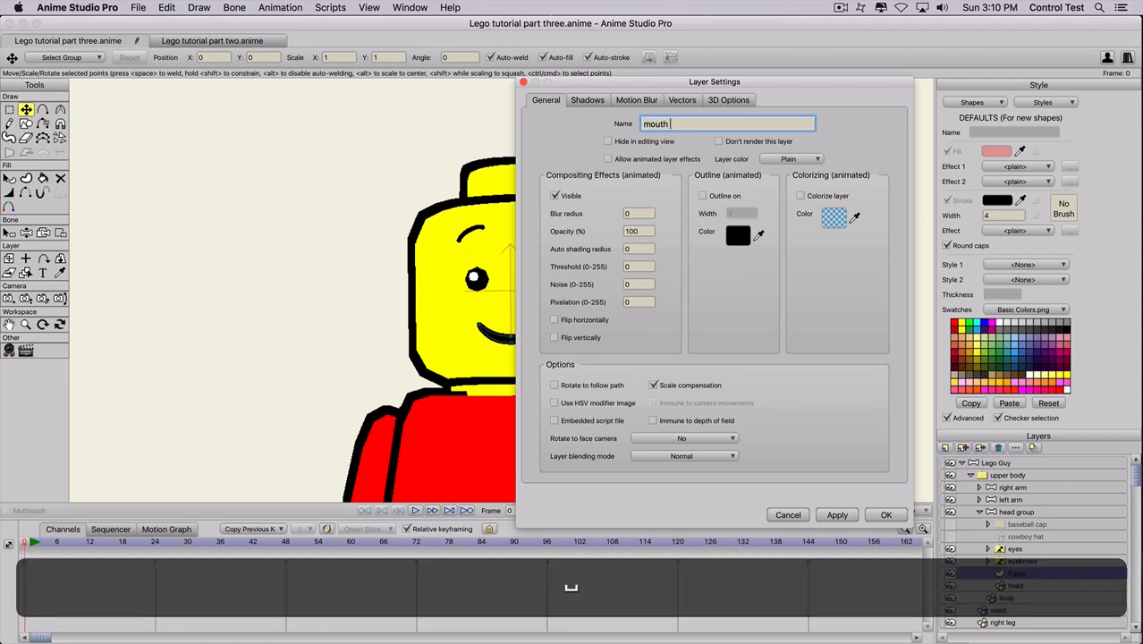
type("shape")
key("Return")
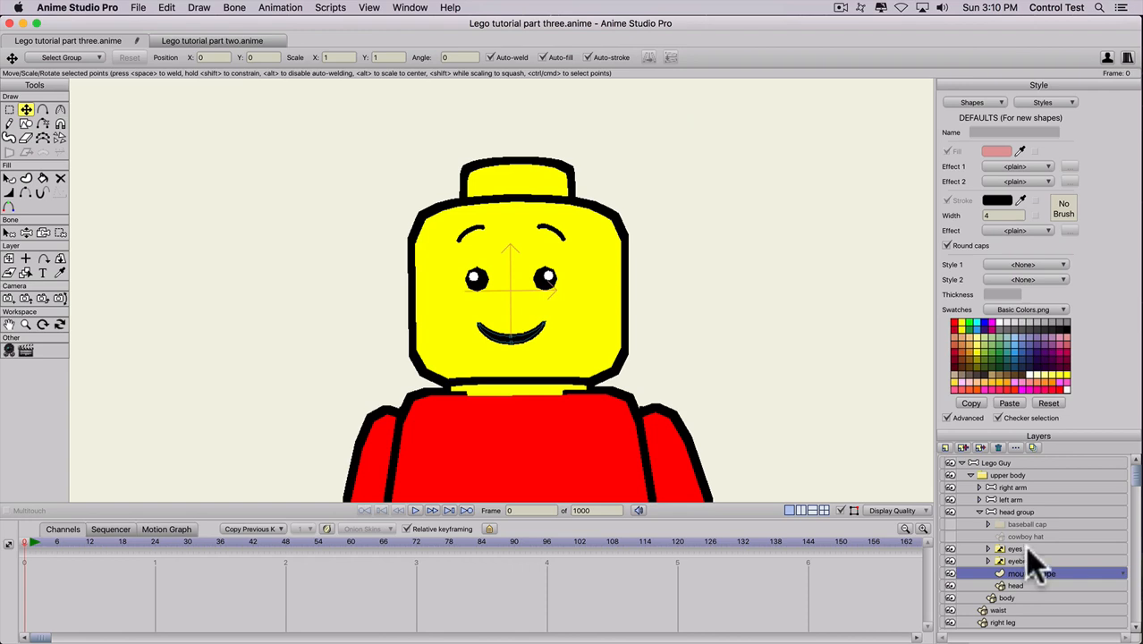
Open the smile into a wide oval mouth by raising the middle point of its upper edge.
scroll(522, 385, "up", 2)
key("t")
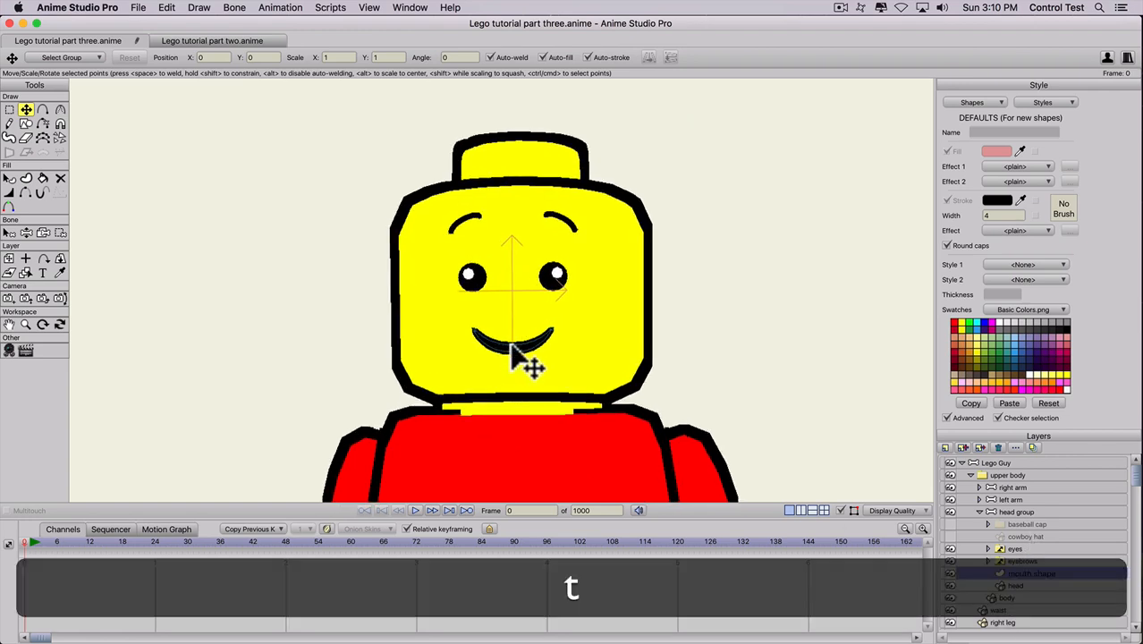
left_click_drag(514, 353, 566, 339)
key("shift+c")
Select all mouth points, adjust their curvature for a rounder outline and move the mouth slightly lower on the face.
key("g")
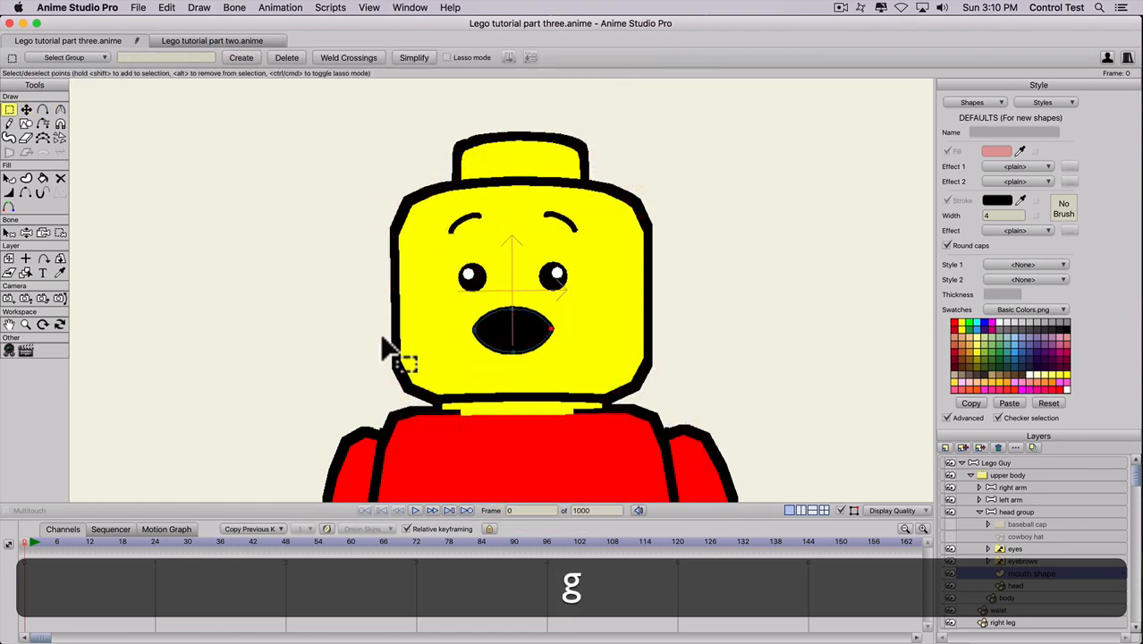
left_click_drag(456, 309, 759, 344)
key("c")
key("t")
left_click_drag(503, 326, 511, 345)
key("shift+t")
key("t")
left_click(505, 330)
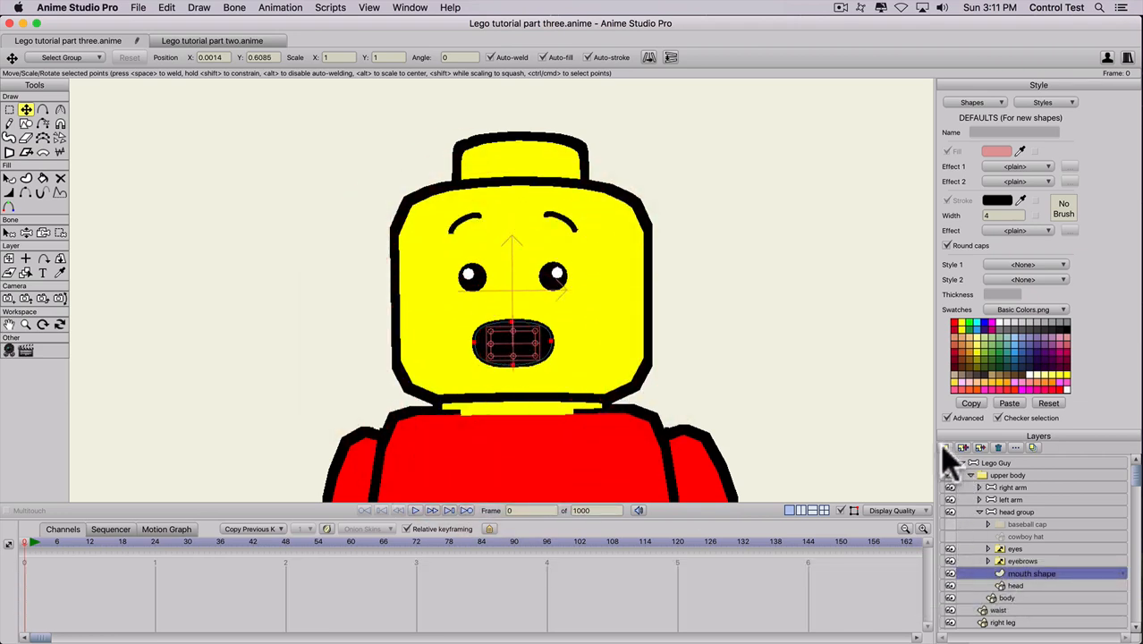
Add a vector layer named "mouth pieces" above the mouth shape layer.
left_click(941, 444)
left_click(947, 457)
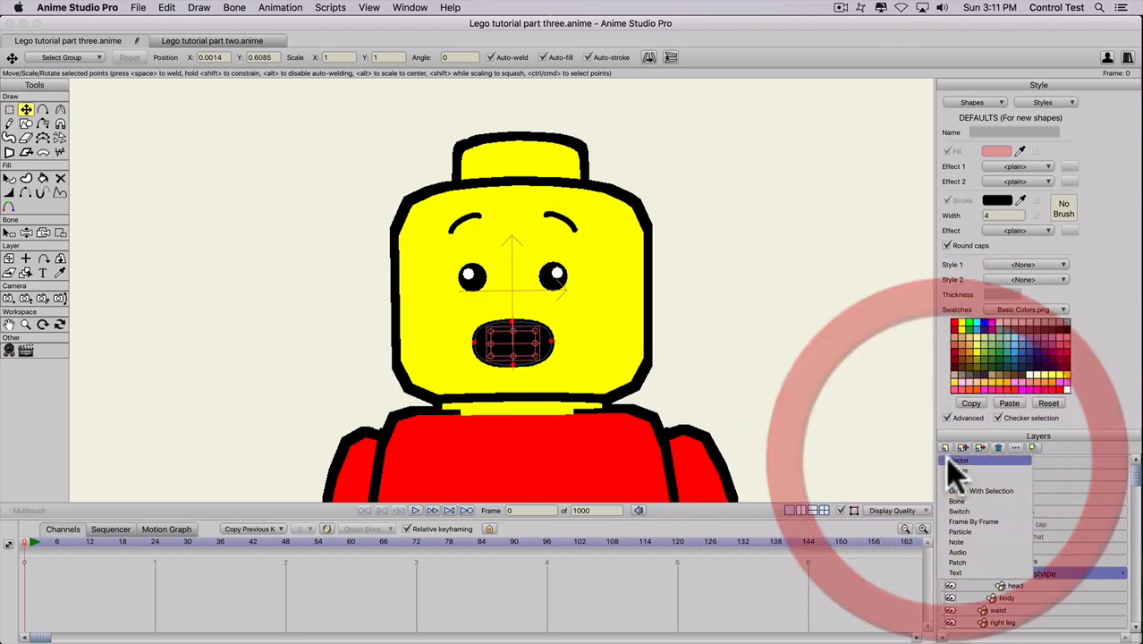
type("mouth pieces")
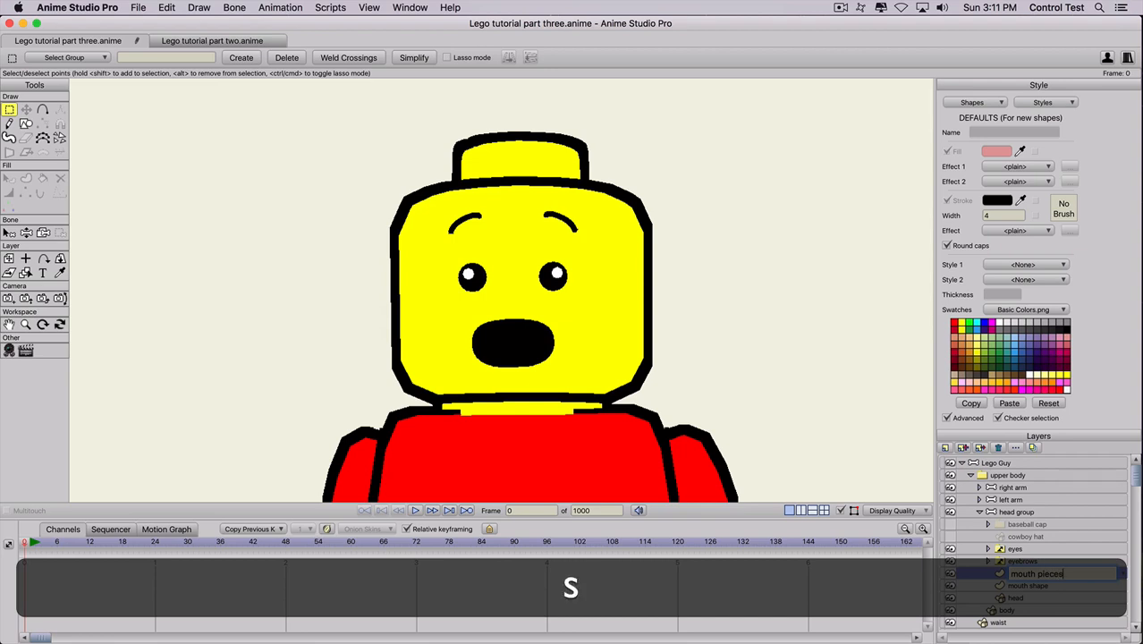
key("Return")
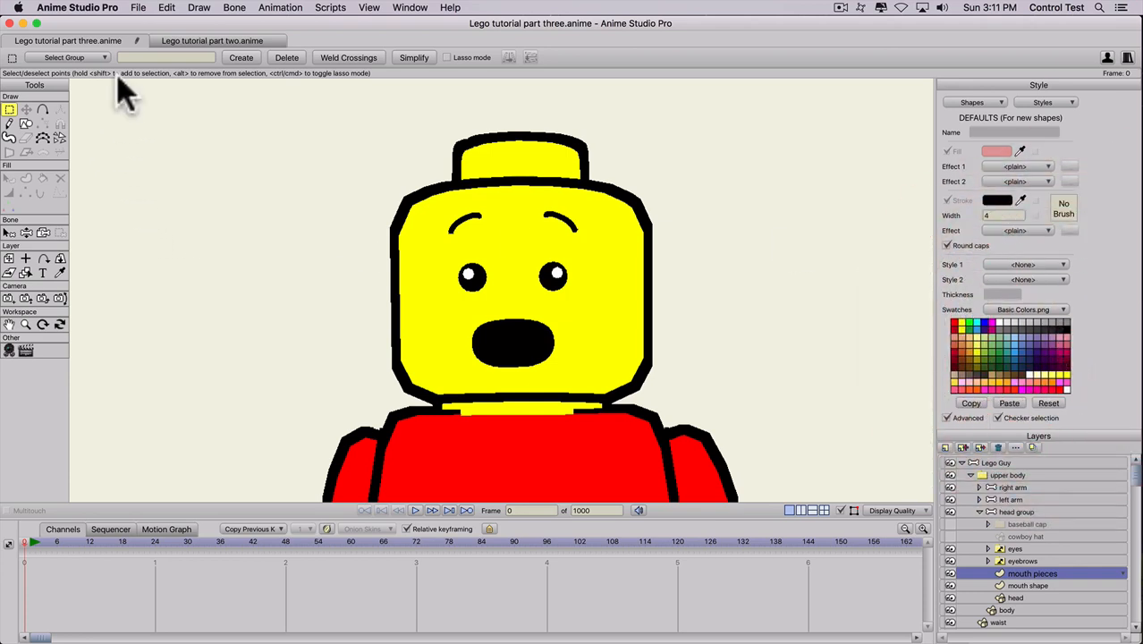
Draw a small pink oval beside the head on the mouth pieces layer.
left_click(26, 124)
left_click(150, 56)
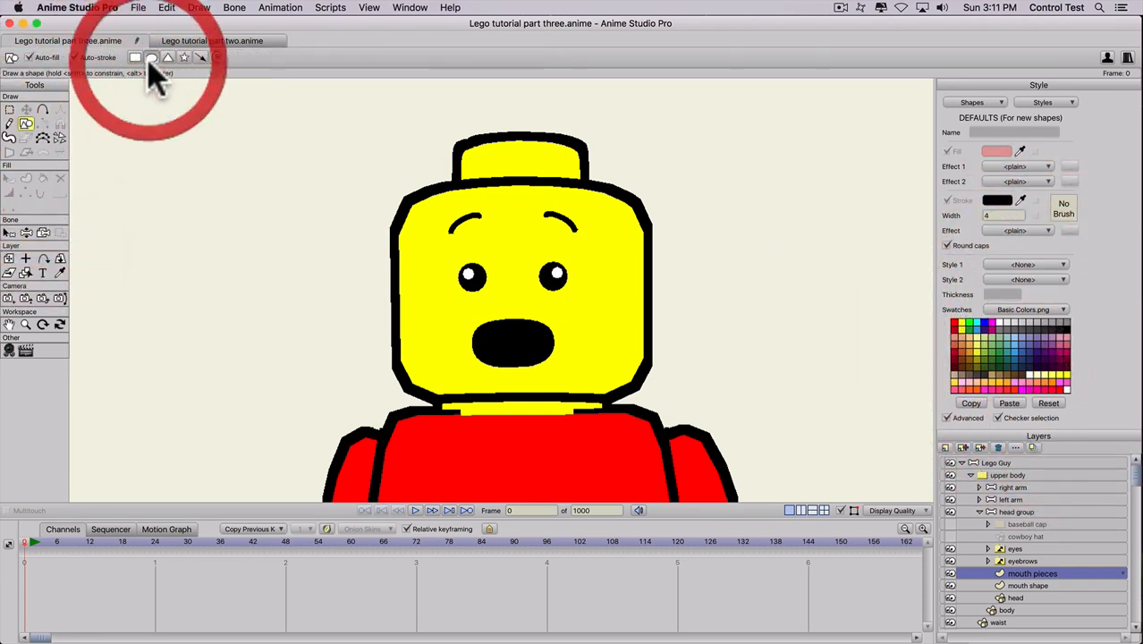
left_click_drag(518, 361, 522, 361)
key("super+z")
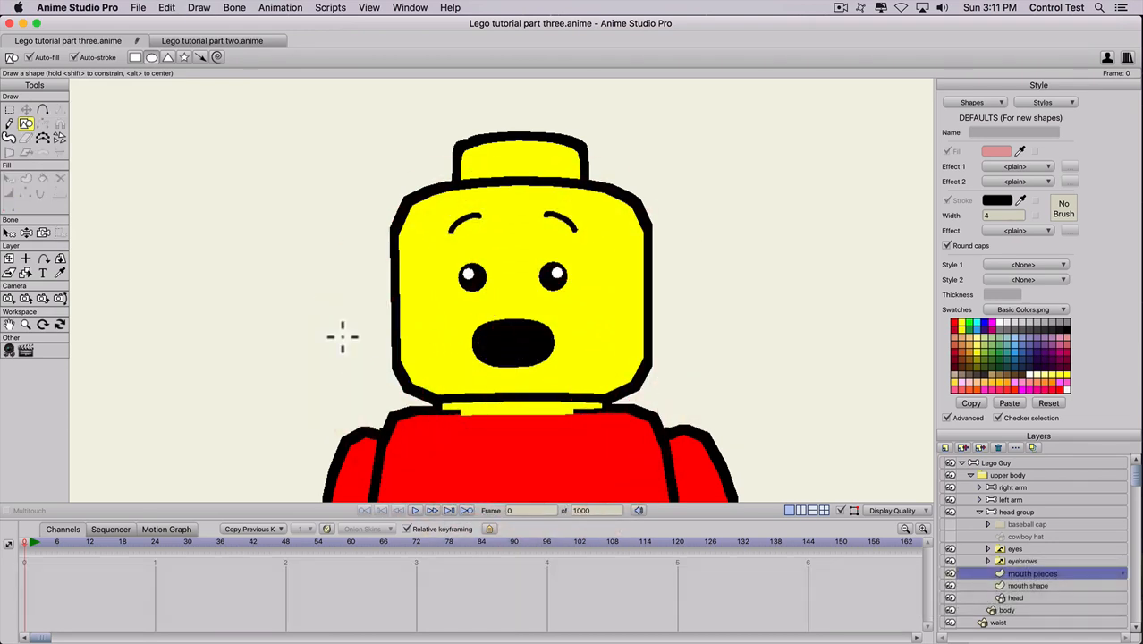
left_click_drag(340, 336, 376, 361)
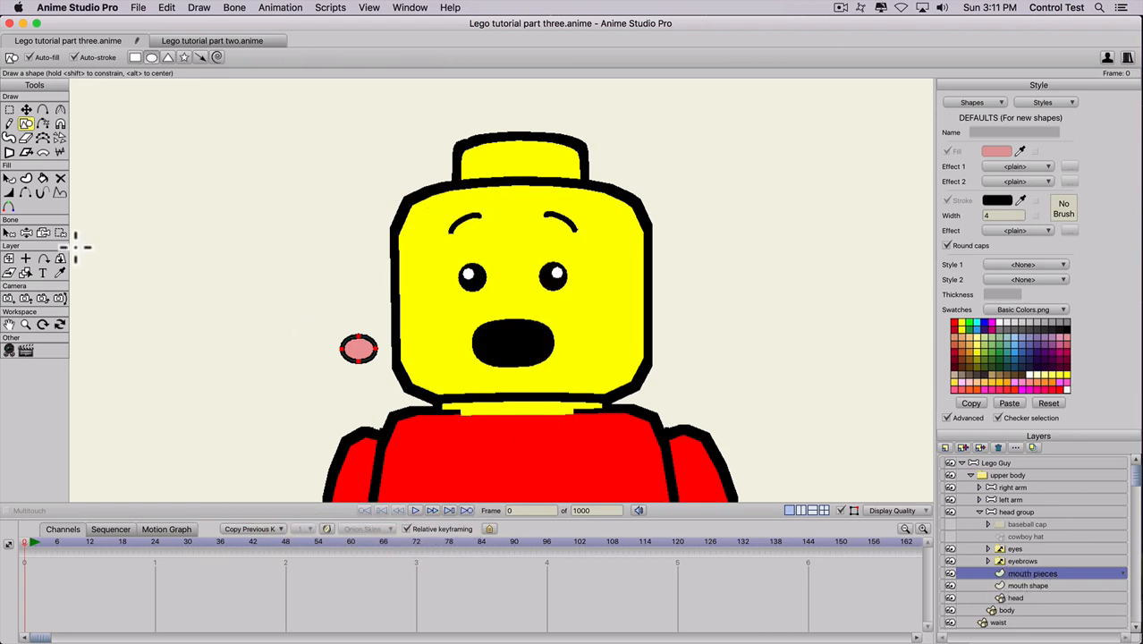
Set the mouth pieces layer's Z position to 0.2558.
left_click(10, 258)
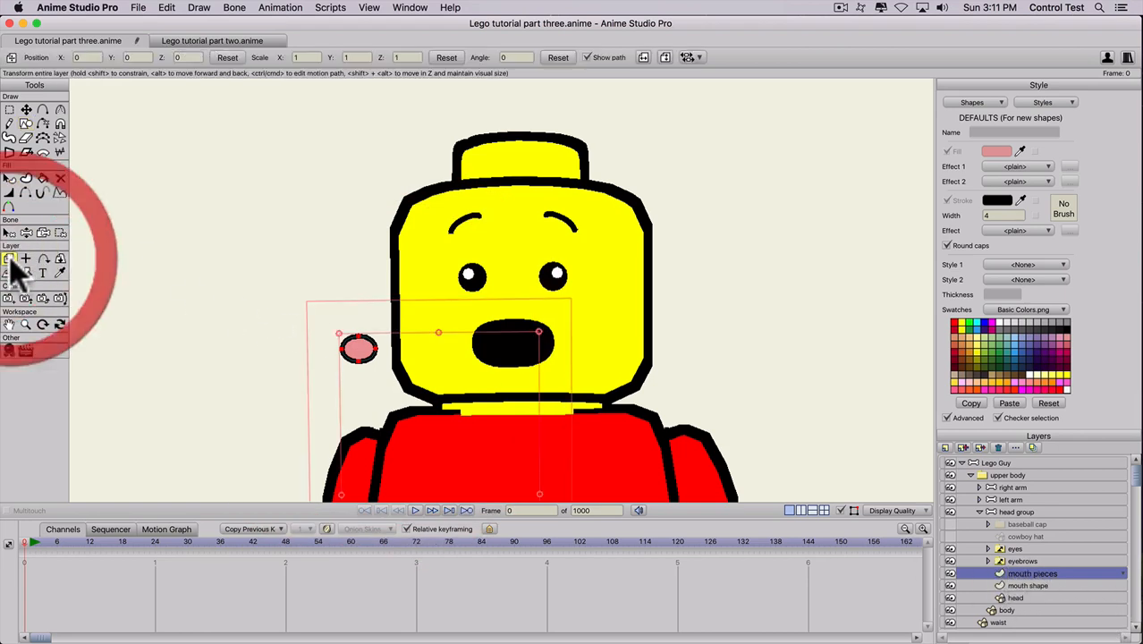
left_click(12, 258)
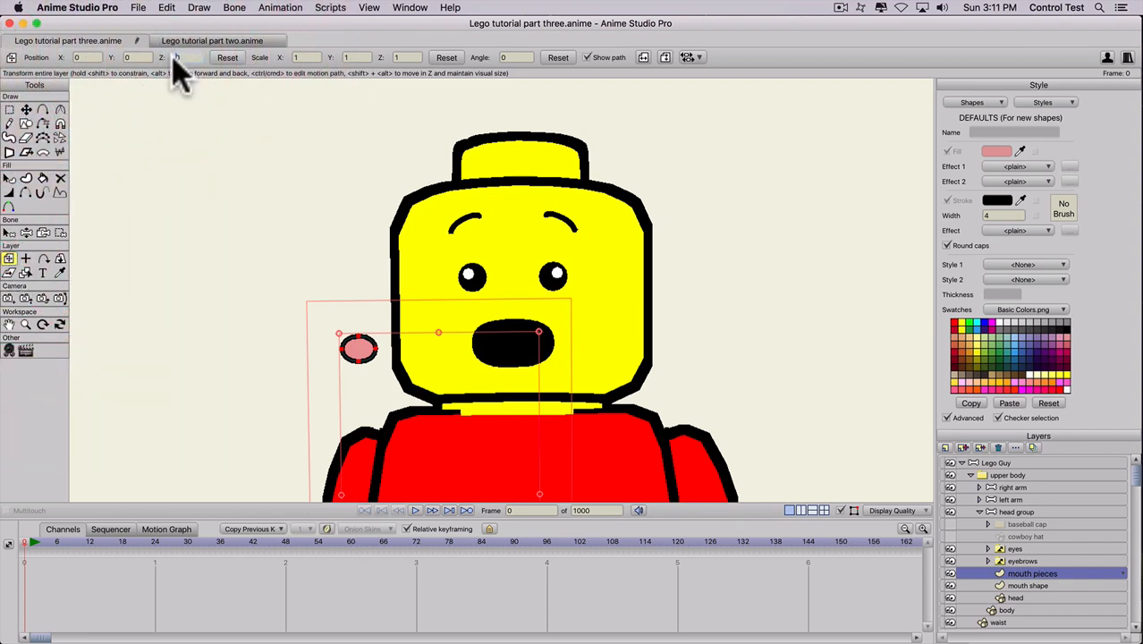
key("super")
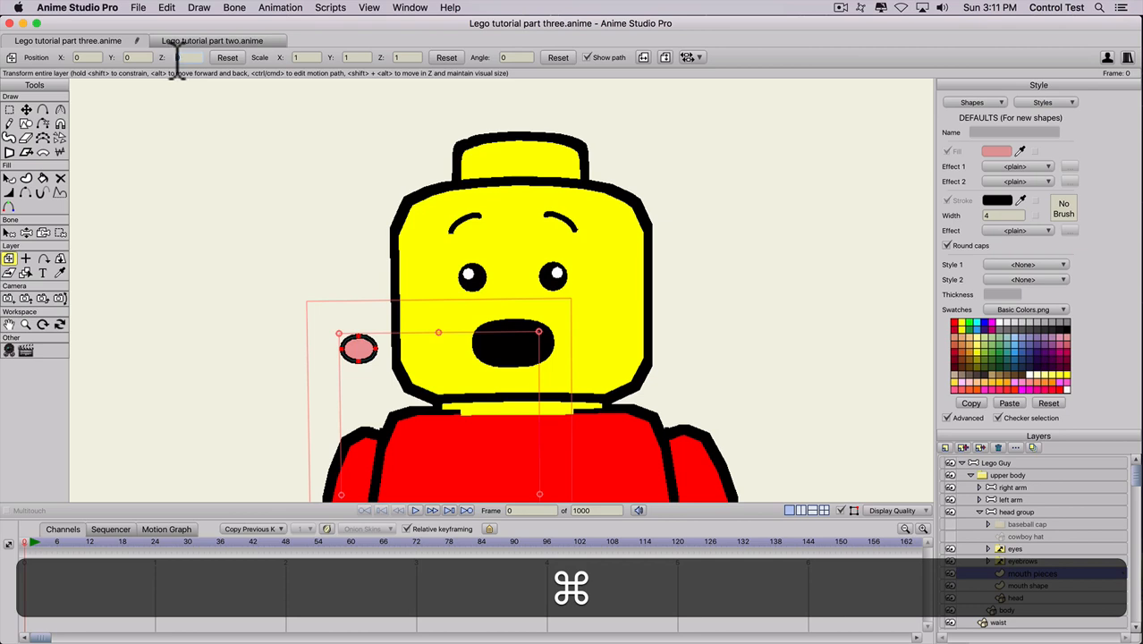
type("2558")
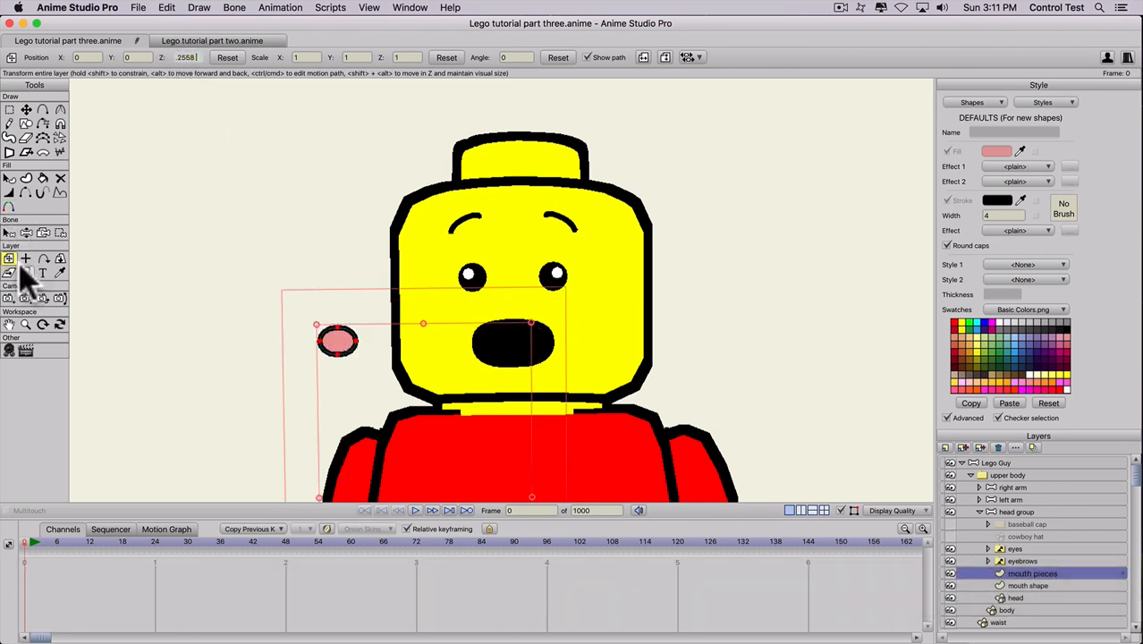
Move the small oval from beside the head to the centre of the open mouth.
key("t")
left_click(341, 340)
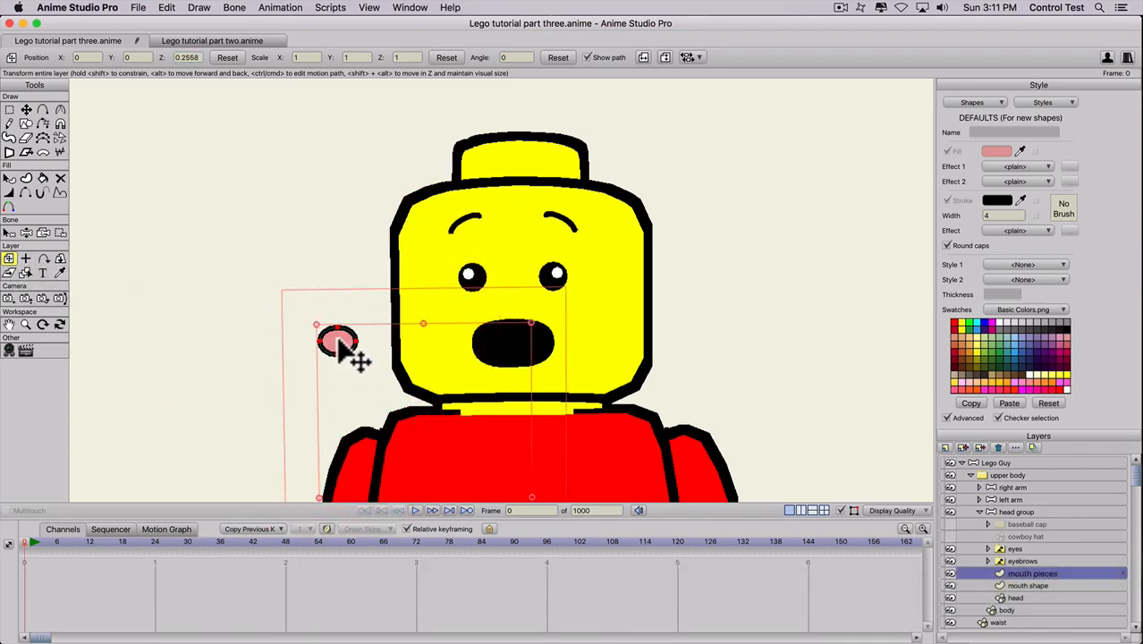
key("t")
left_click_drag(341, 341, 514, 354)
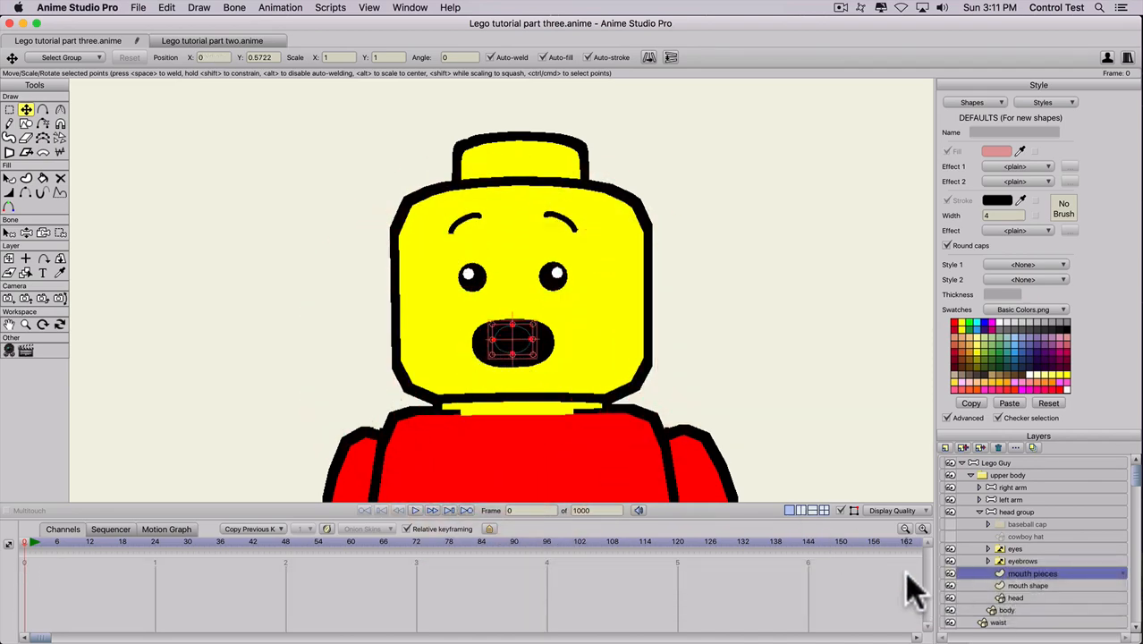
Create a group layer named "Ah" above the mouth pieces layer.
left_click(946, 447)
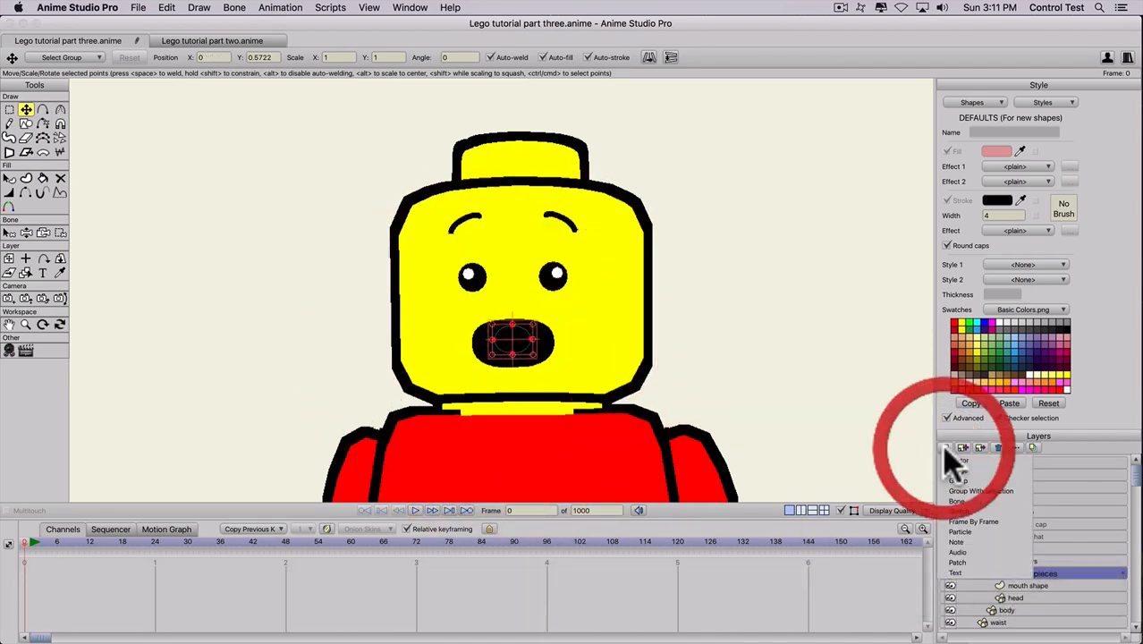
left_click(968, 490)
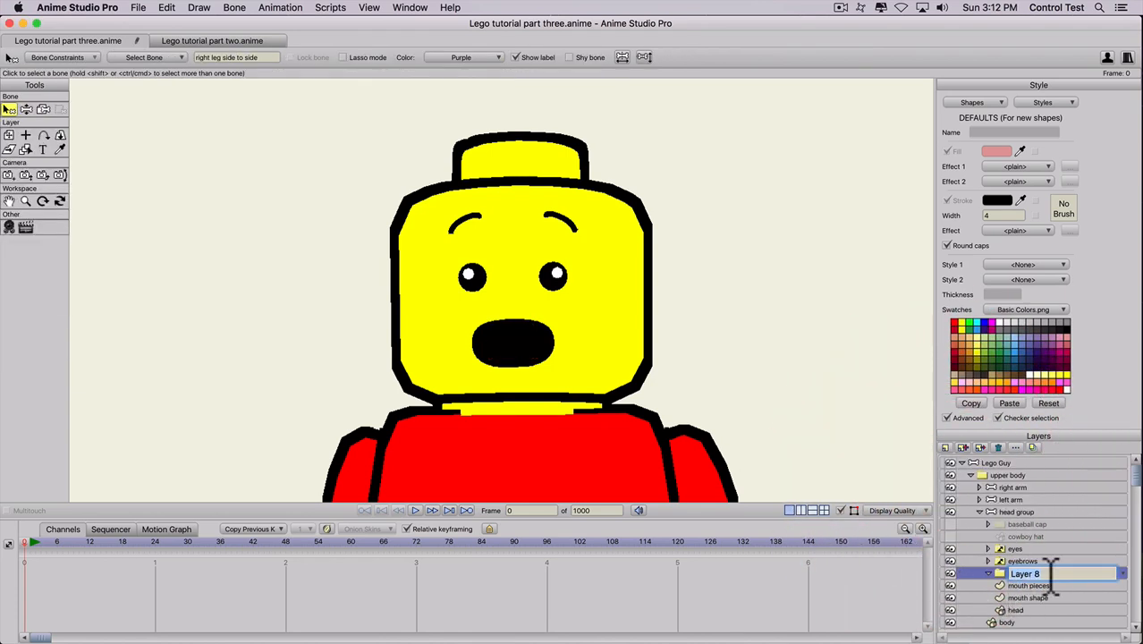
left_click_drag(1050, 575, 991, 573)
type("Ah")
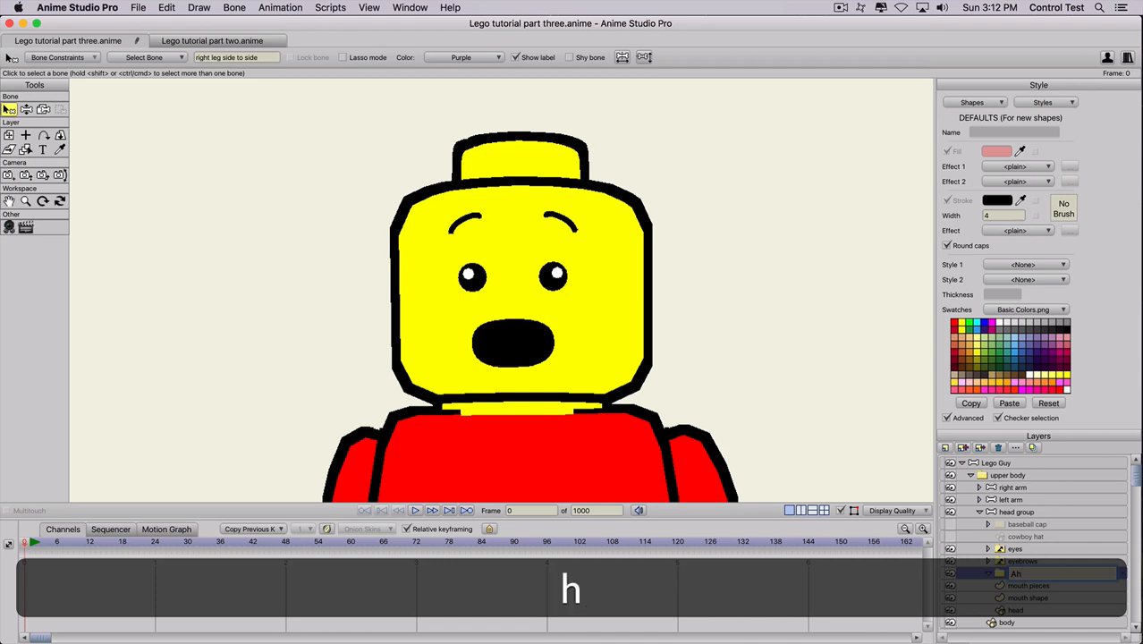
key("Return")
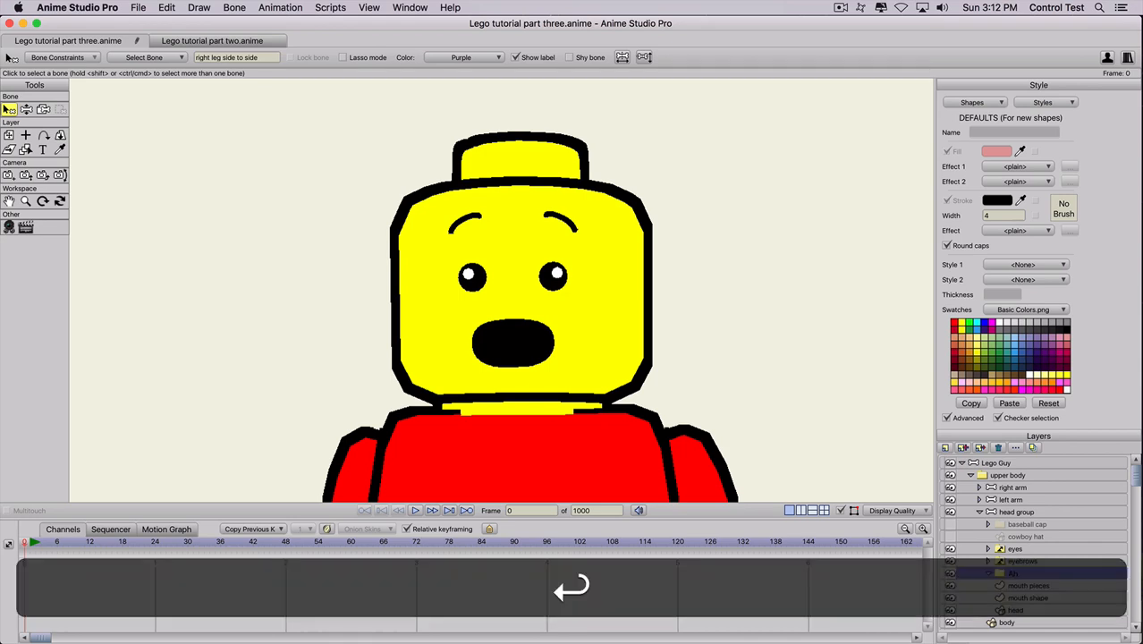
Place the mouth pieces and mouth shape layers together inside the Ah group.
left_click(1019, 585)
left_click(1021, 598, "shift")
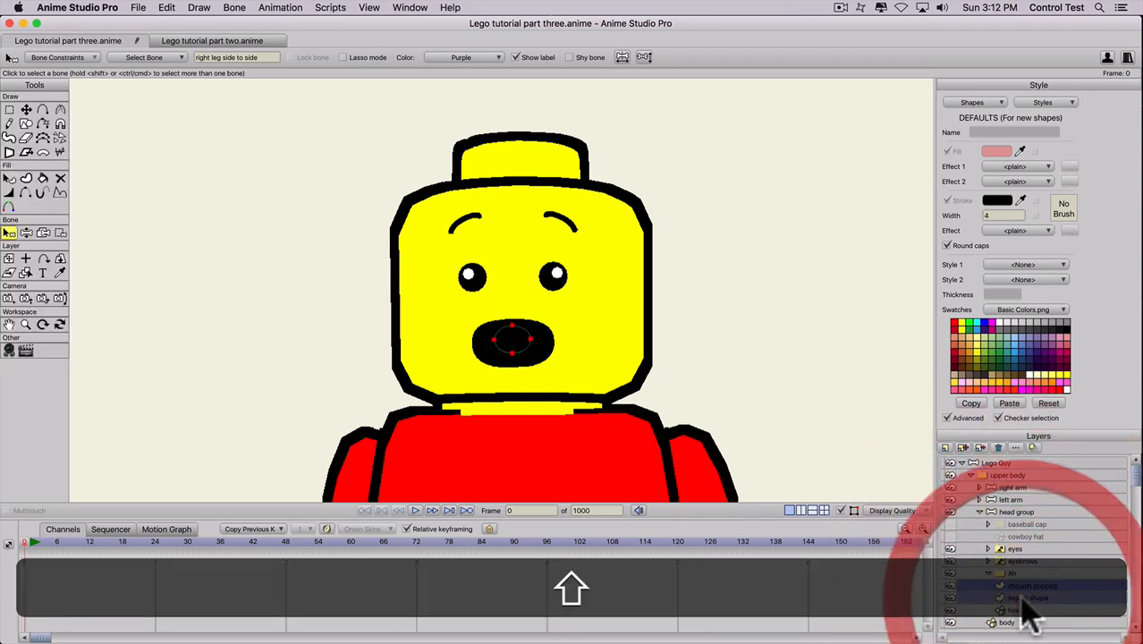
left_click_drag(1022, 598, 1017, 573)
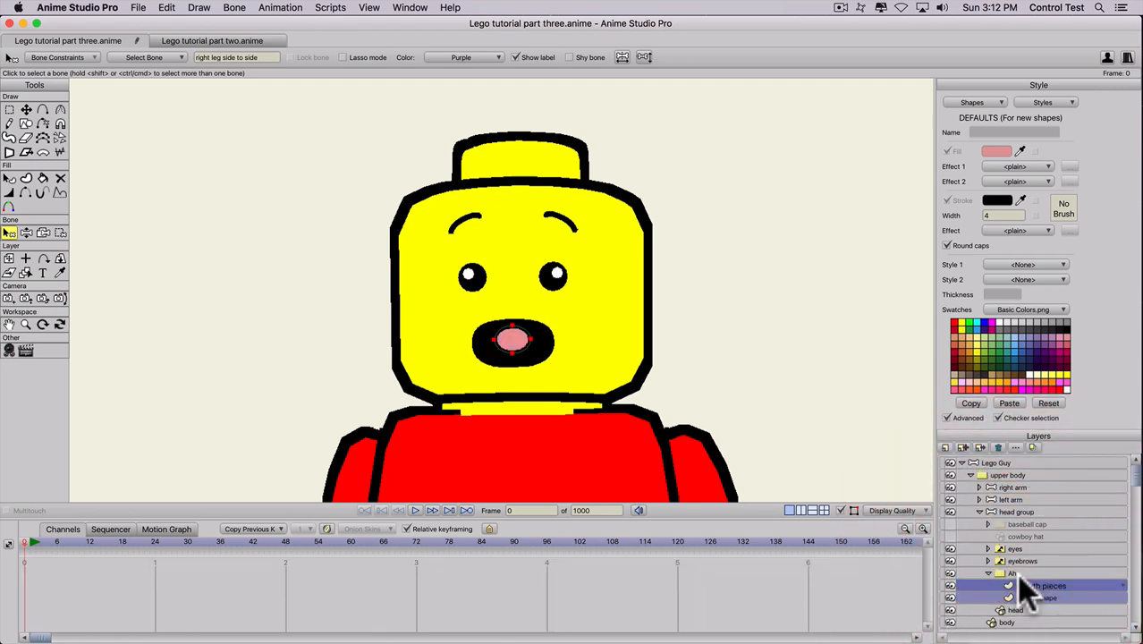
Try moving the pink oval within the mouth and undo the move.
left_click(1021, 598)
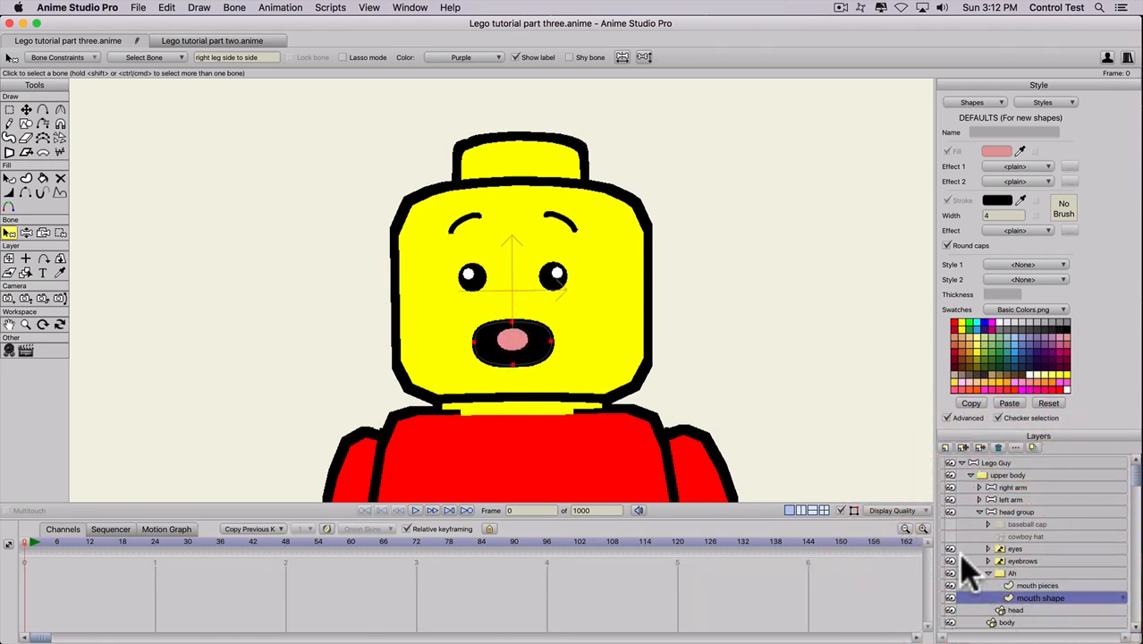
key("t")
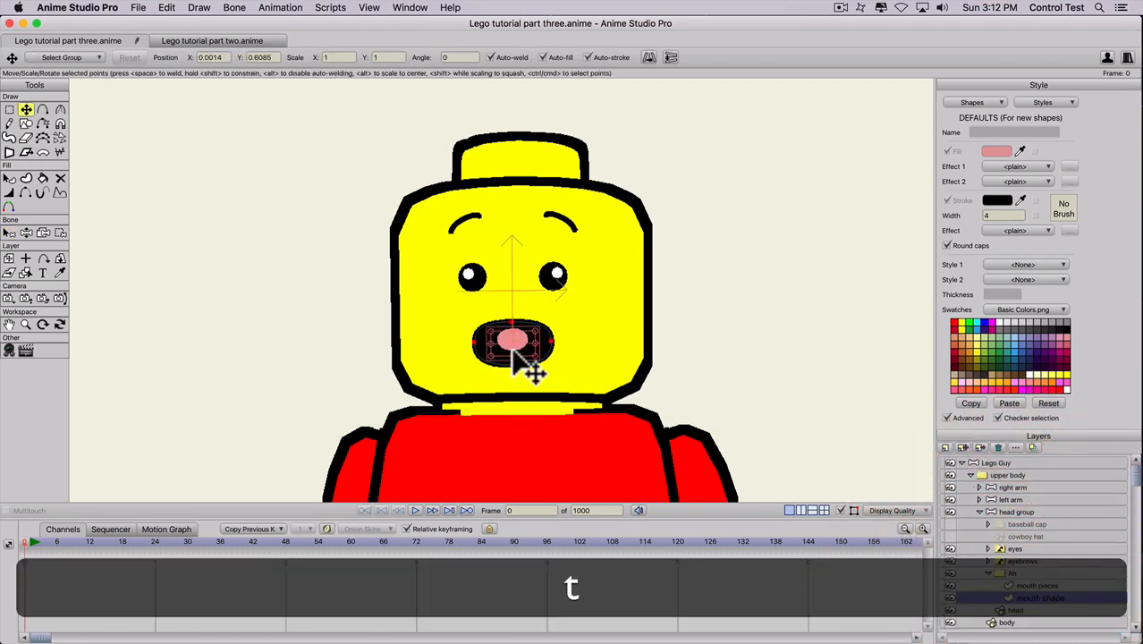
left_click(1027, 586)
key("t")
mouse_move(513, 342)
left_mouse_down()
mouse_move(555, 357)
mouse_move(470, 356)
mouse_move(440, 290)
mouse_move(413, 269)
mouse_move(518, 350)
left_mouse_up()
key("super+z")
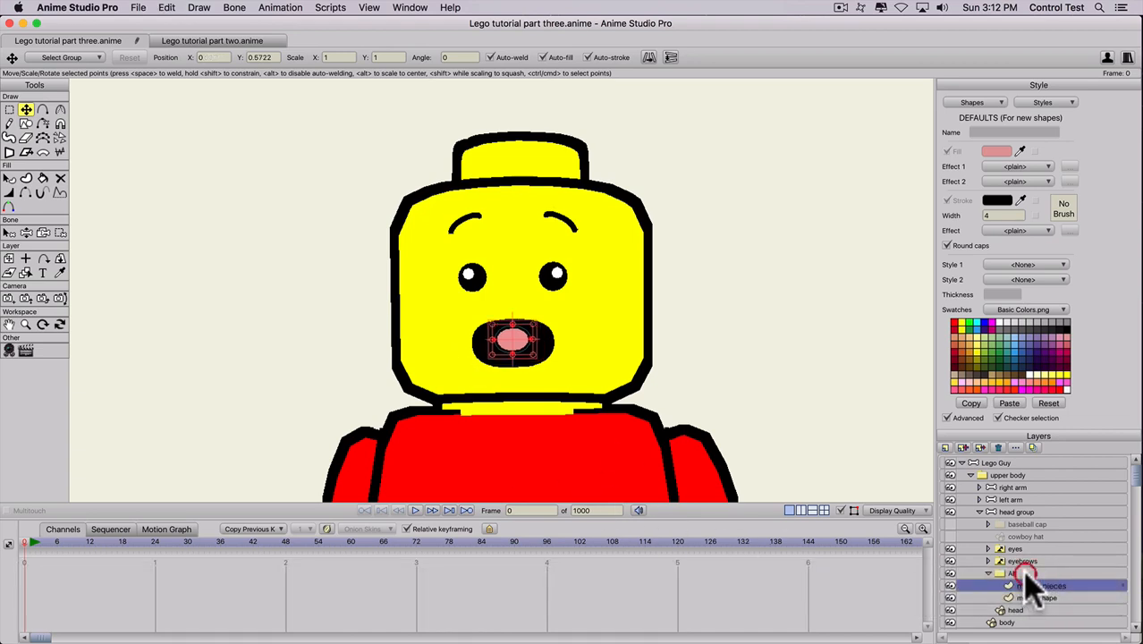
Set the Ah group's group mask to Hide all and apply it.
double_click(1023, 572)
left_click(681, 100)
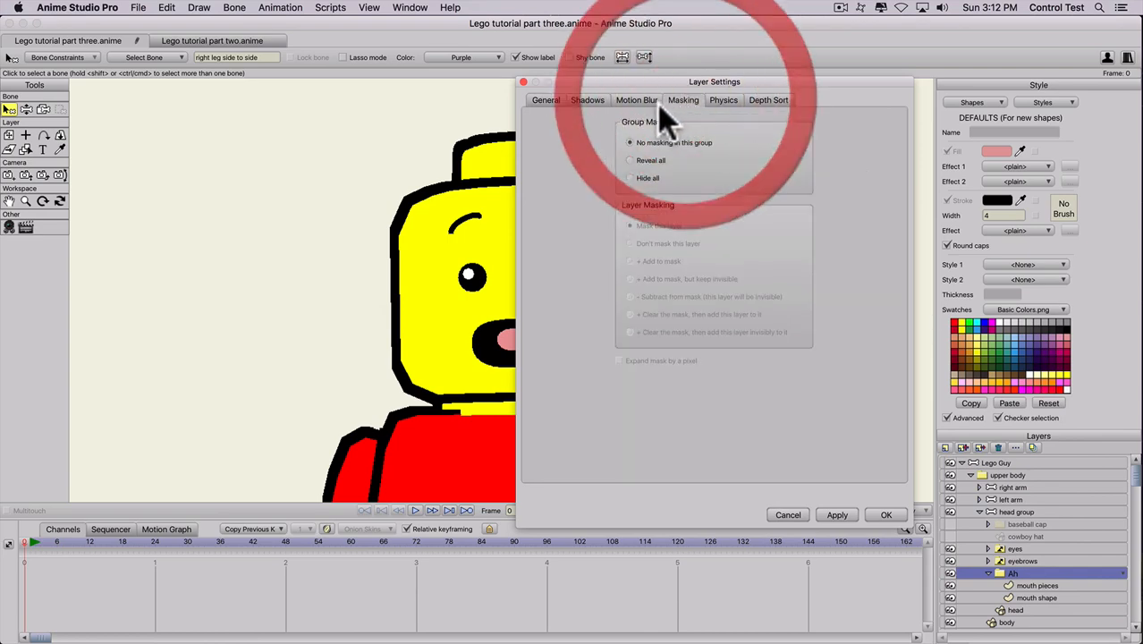
left_click(631, 179)
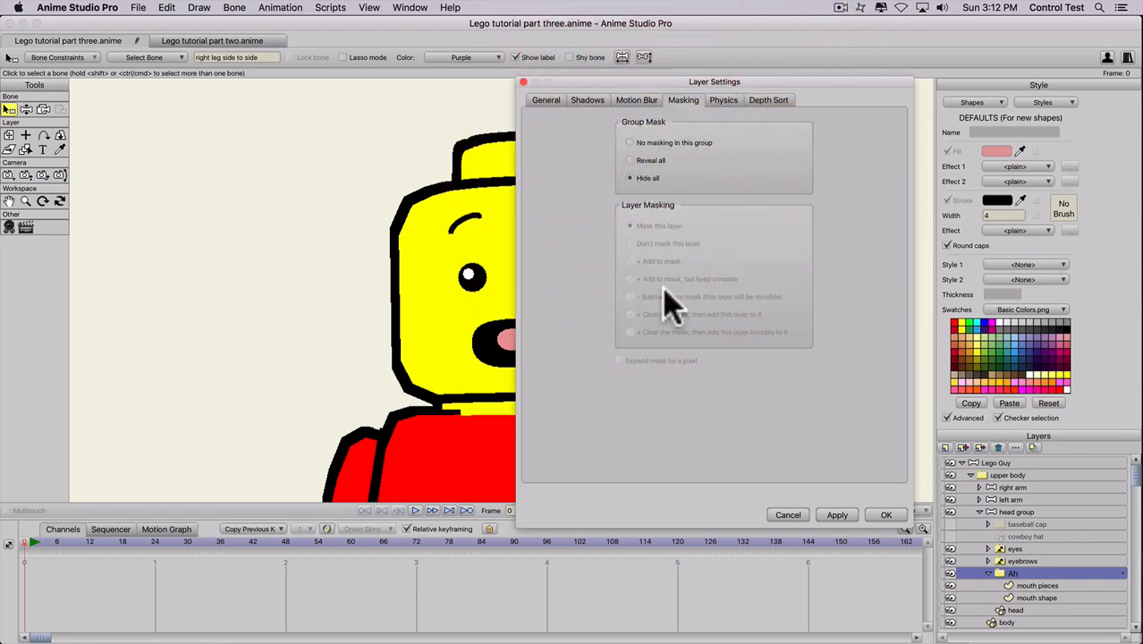
left_click(836, 516)
left_click(884, 517)
Apply "+ Add to mask" to the mouth shape layer with Expand mask by a pixel and Exclude strokes enabled.
left_click(1036, 598)
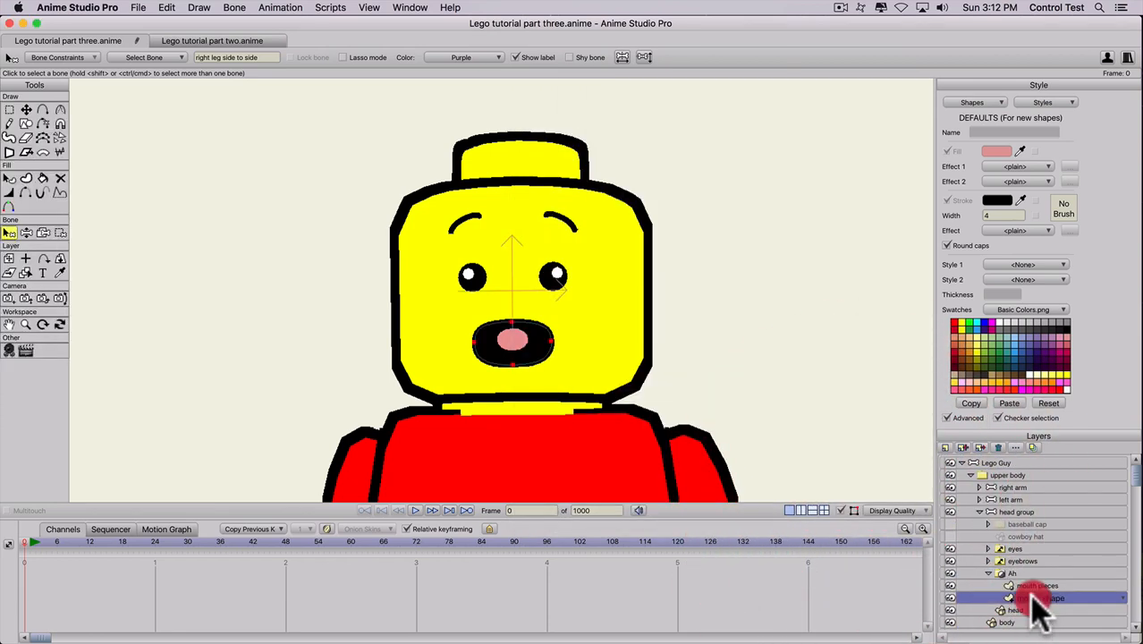
double_click(1036, 598)
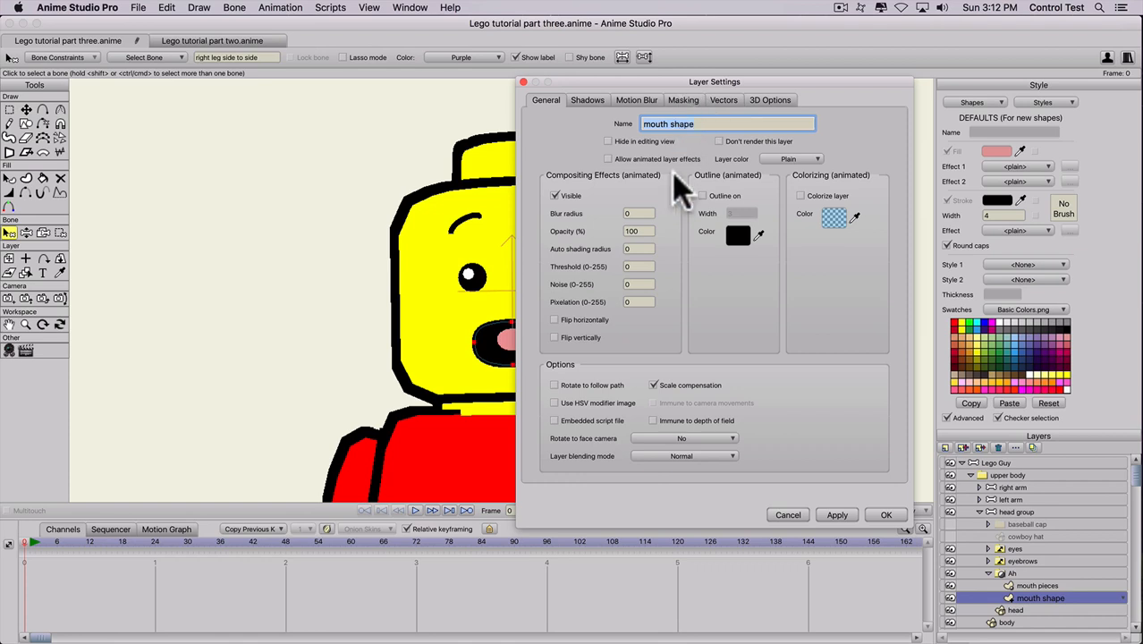
left_click(682, 99)
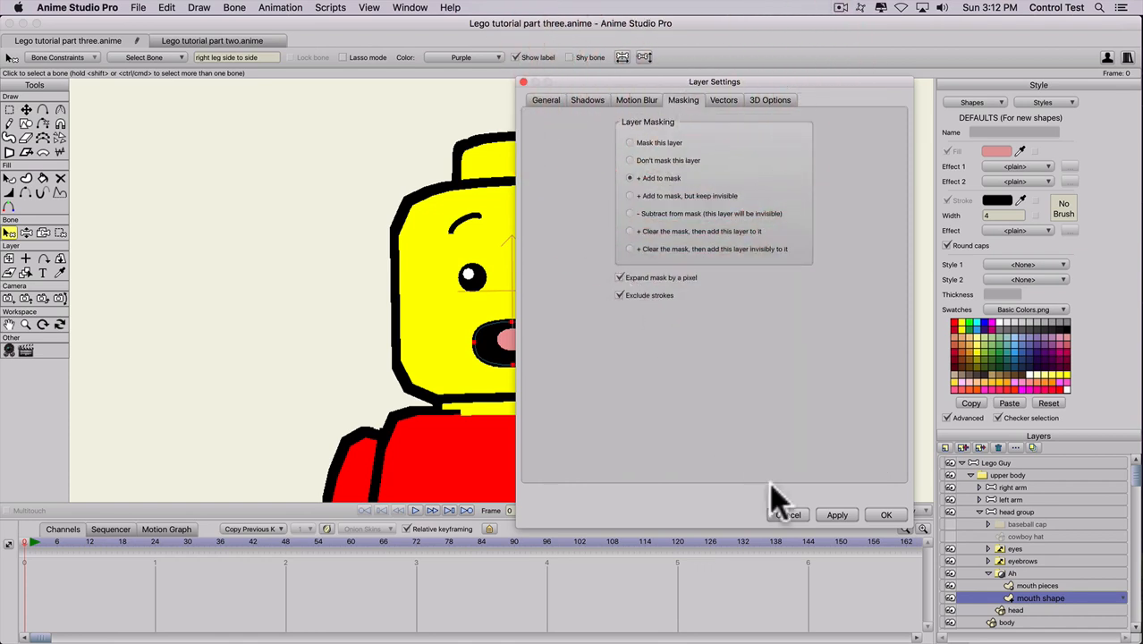
left_click(834, 515)
left_click(886, 515)
Move the pink oval in the mouth pieces layer down past the mouth's lower edge.
left_click(1038, 586)
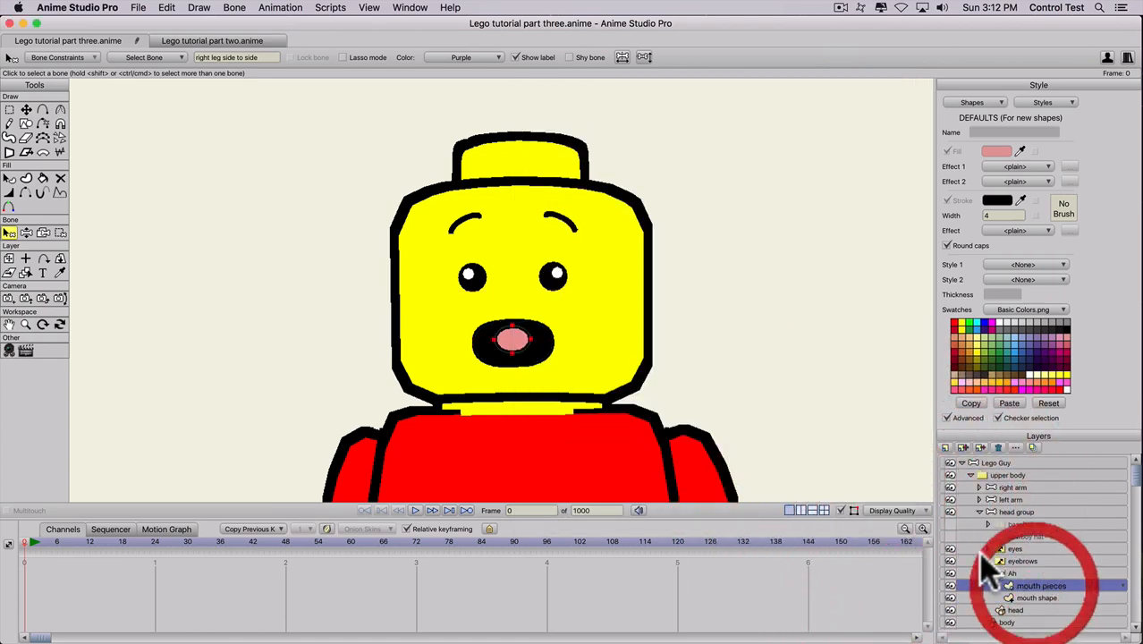
key("t")
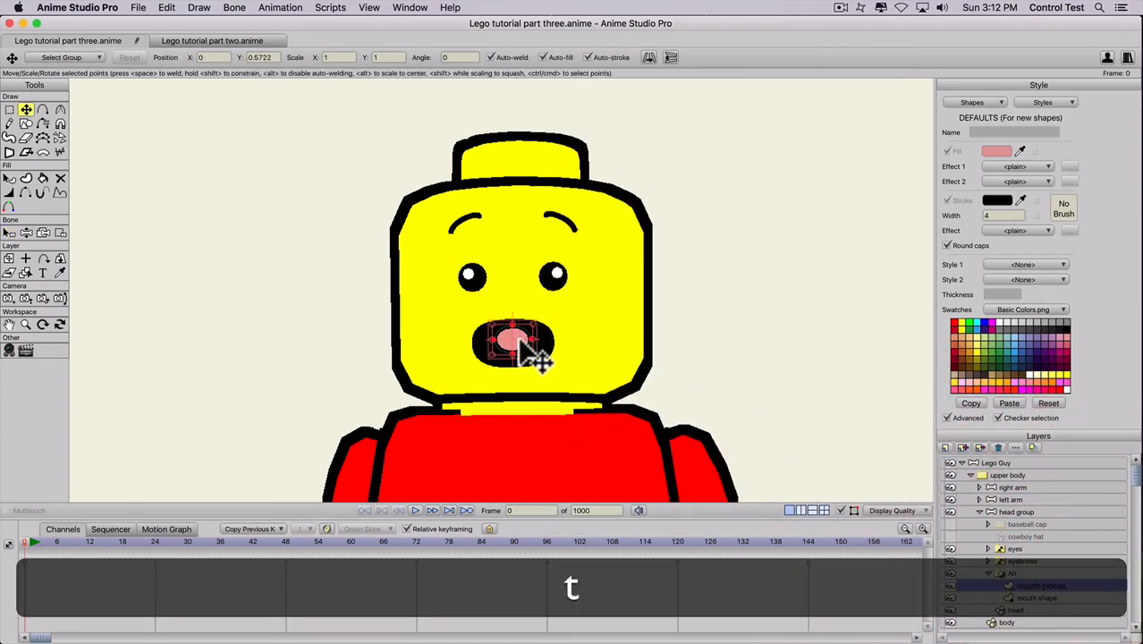
left_click_drag(536, 352, 516, 372)
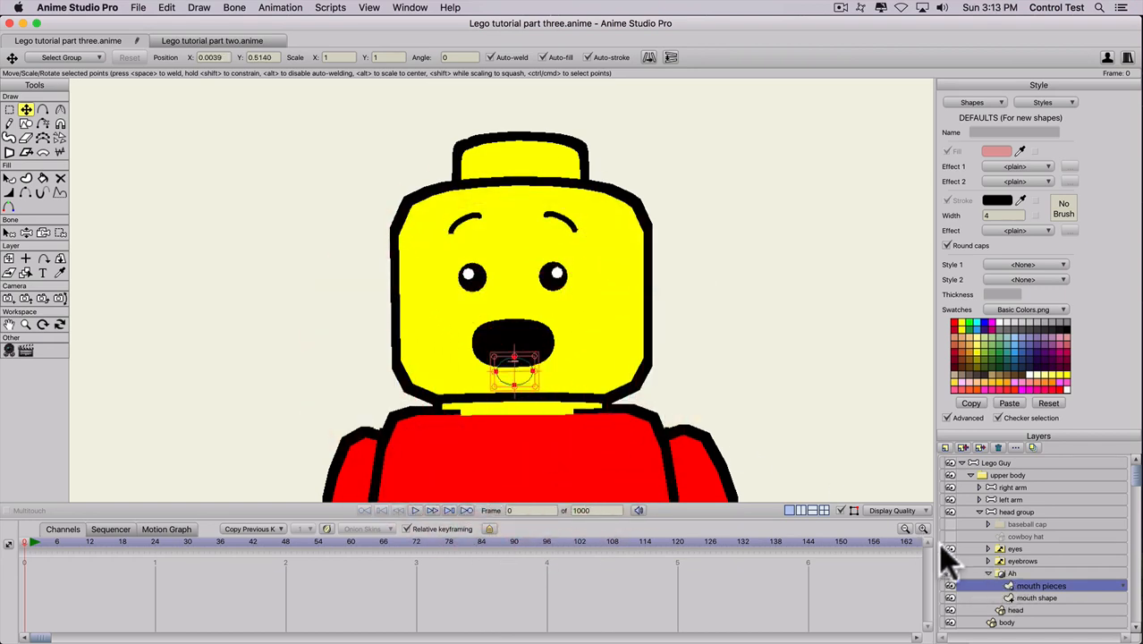
Activate the Draw Shape tool and set the fill colour for new shapes to white.
key("s")
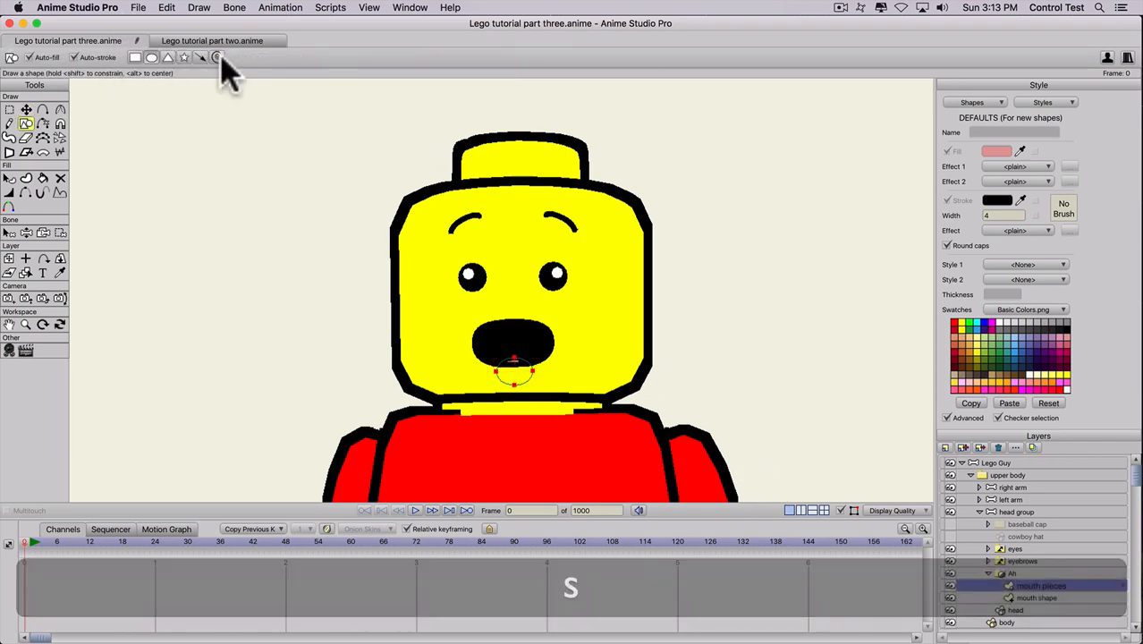
left_click(24, 125)
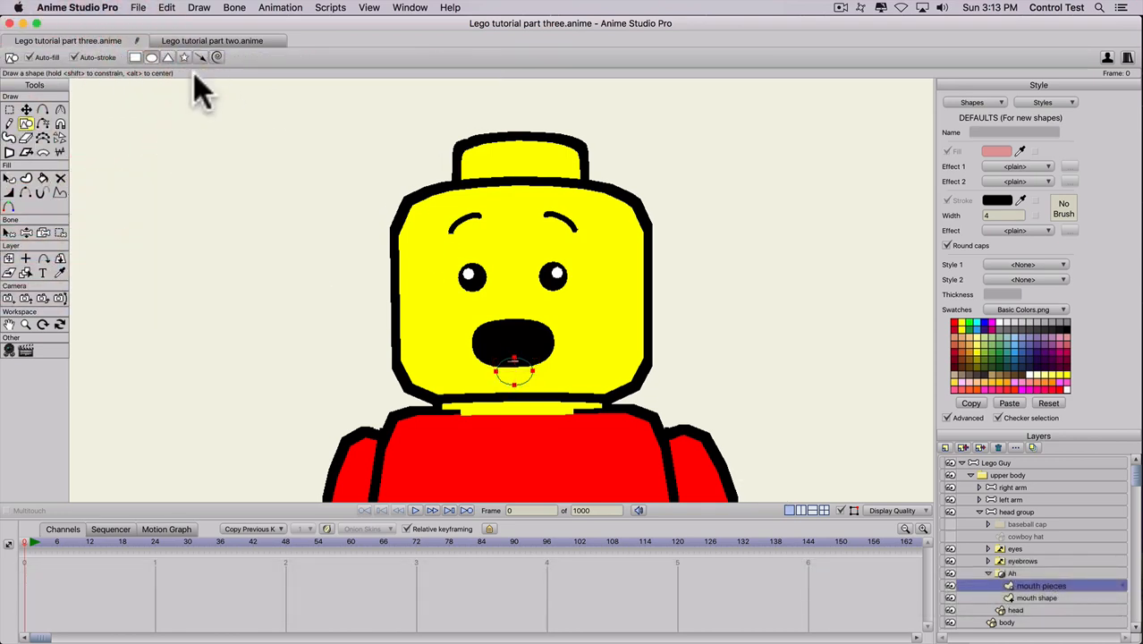
left_click(1003, 325)
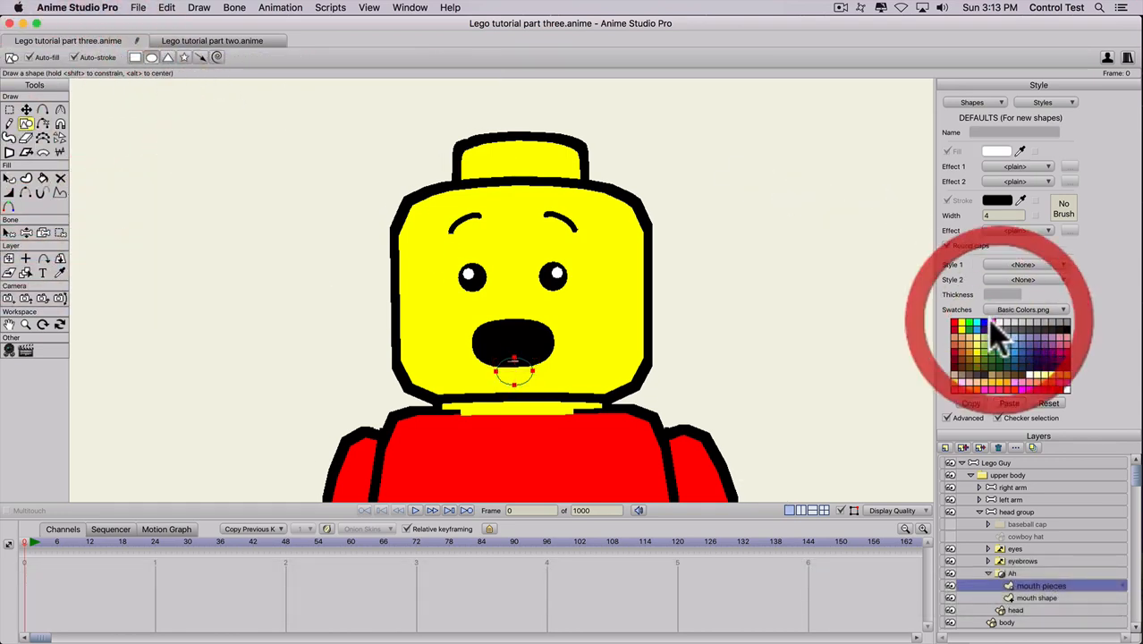
key("s")
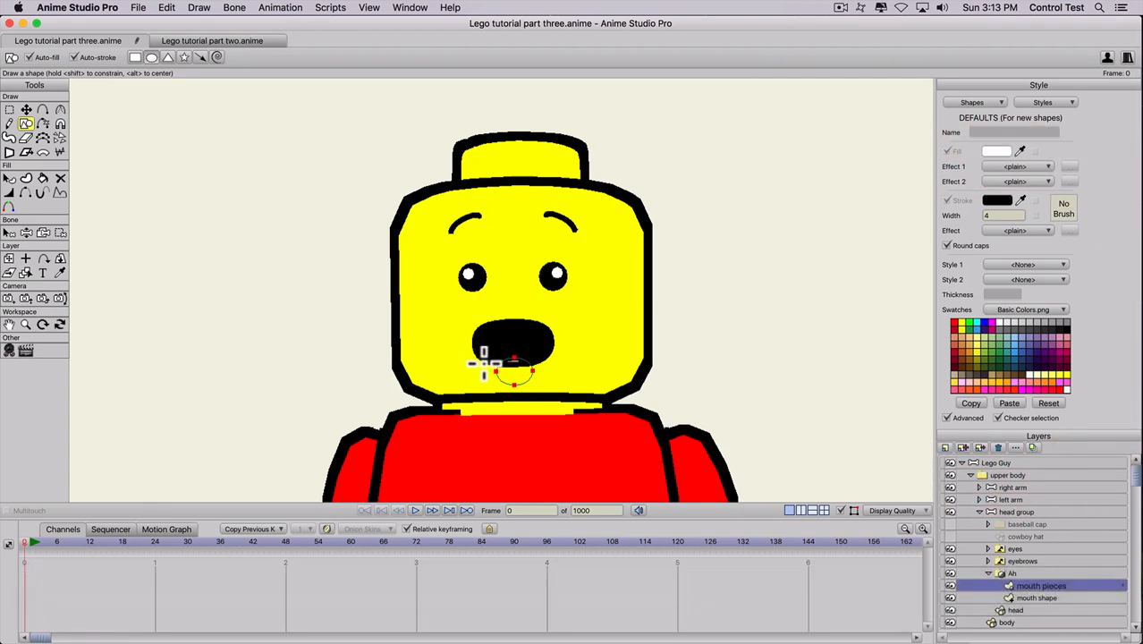
left_click_drag(484, 369, 537, 346)
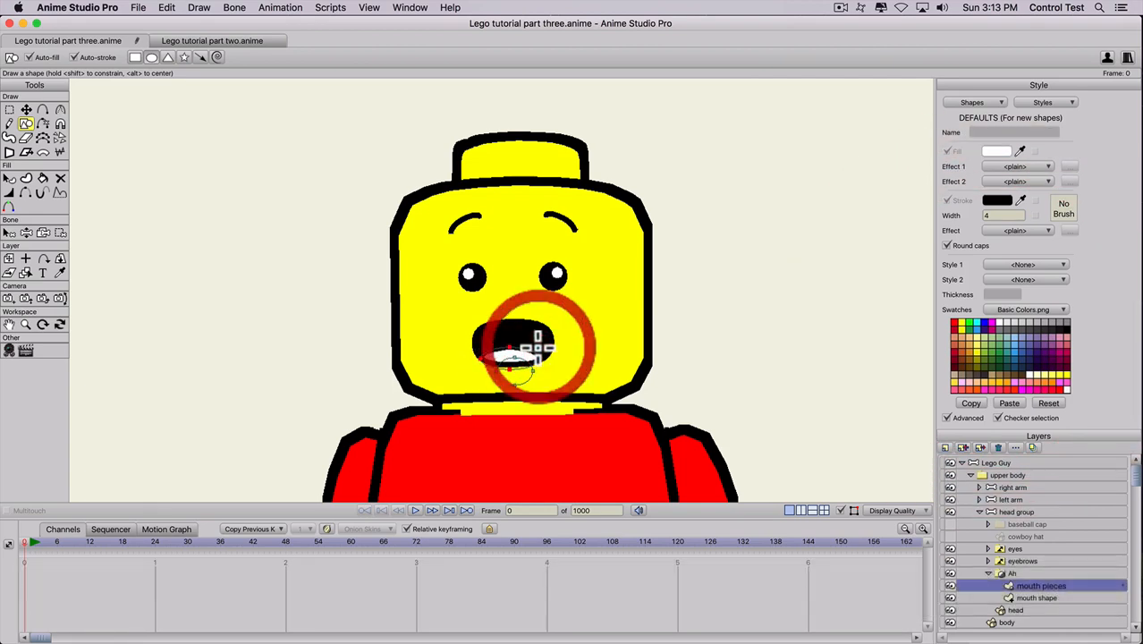
key("super+z")
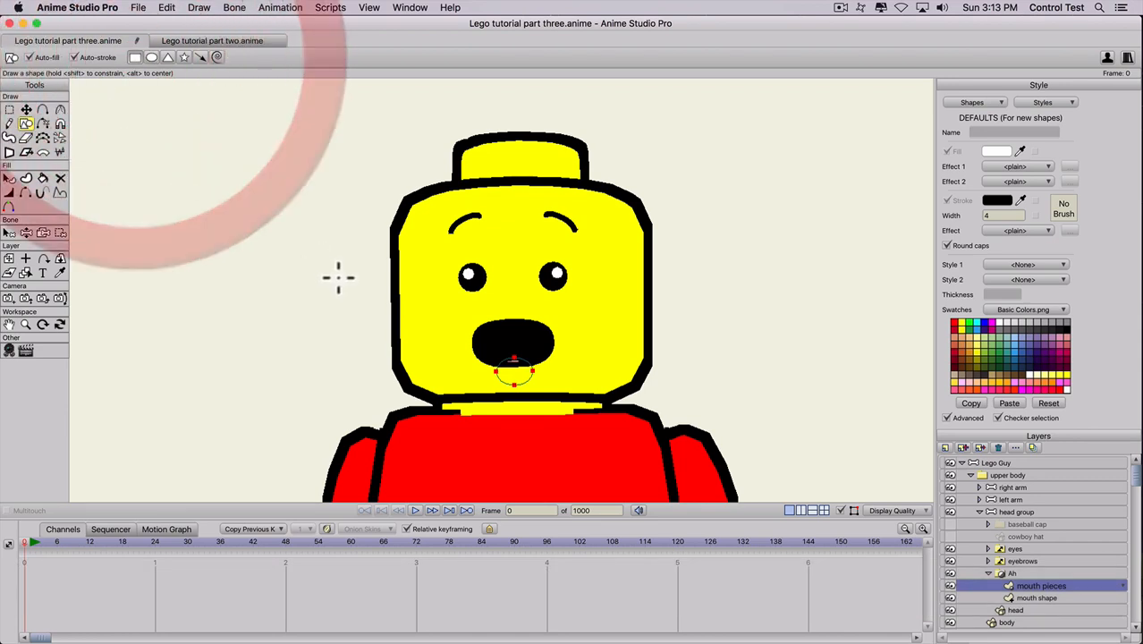
Draw white rectangles as lower and upper teeth across the Ah mouth, adjusting the lower row's position.
left_click_drag(506, 359, 549, 348)
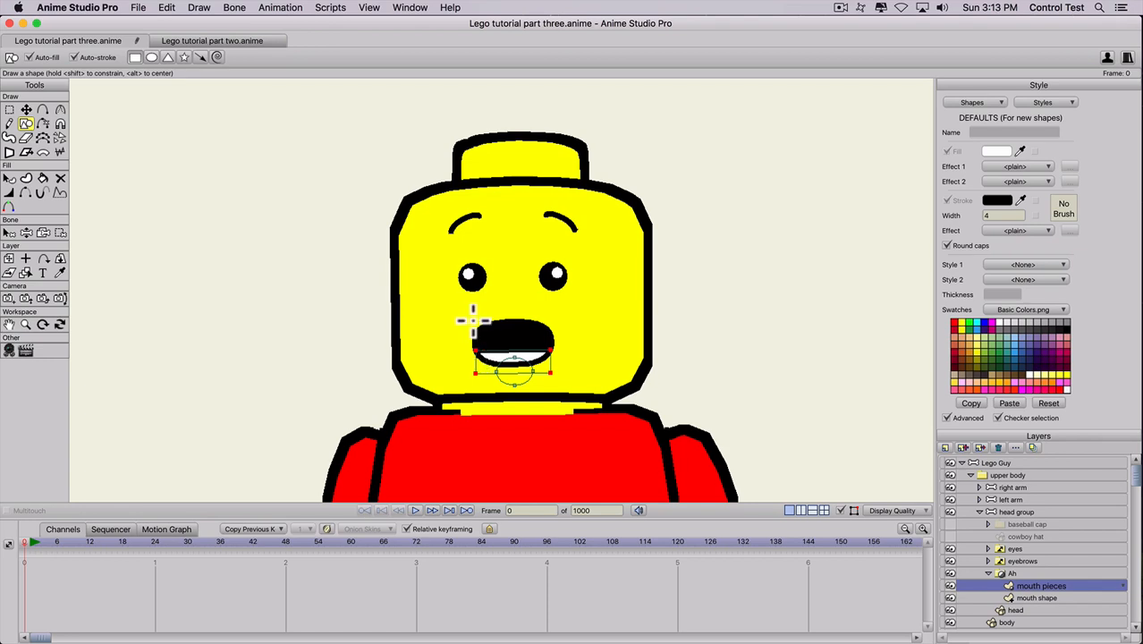
left_click_drag(482, 324, 497, 353)
key("t")
left_click(510, 376)
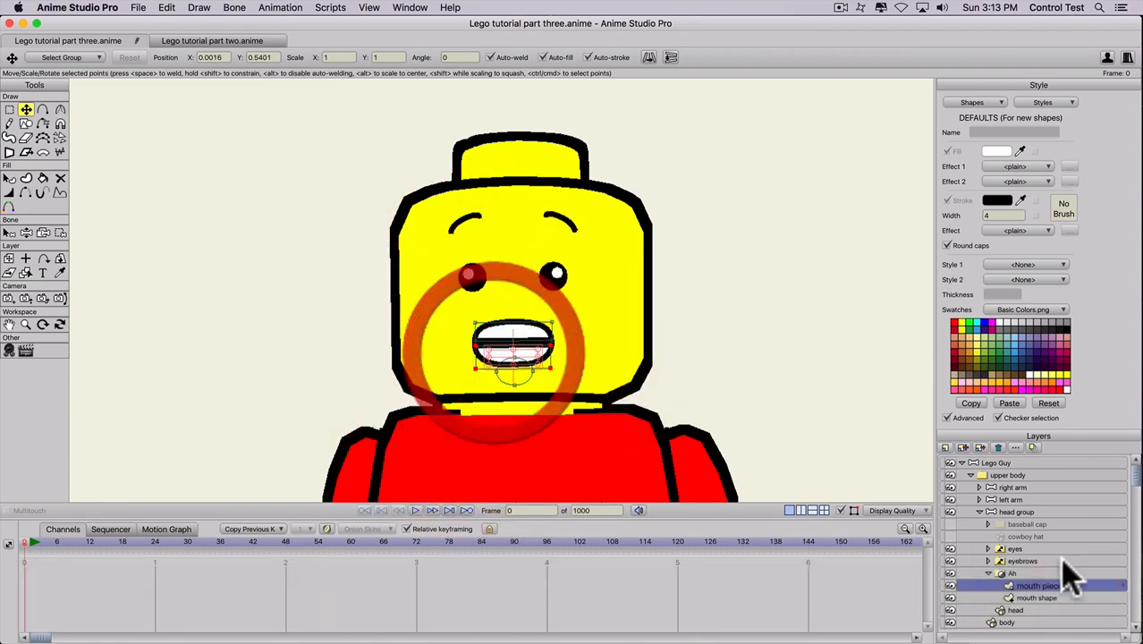
left_click(984, 572)
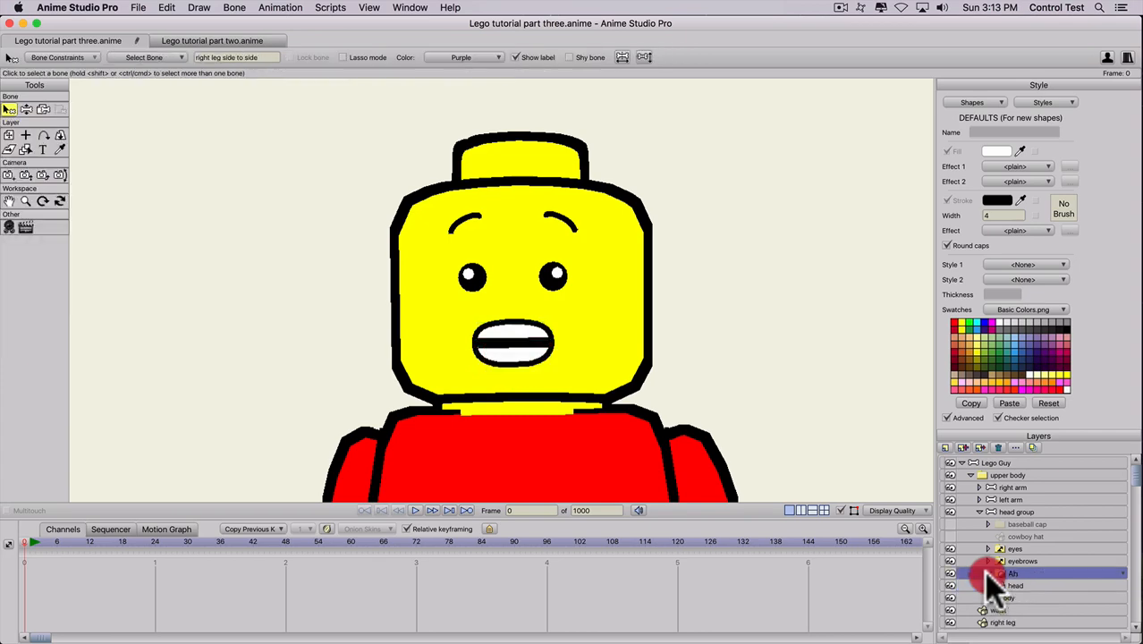
In the mouth pieces layer, move the lower teeth out below the mouth and raise the pink tongue slightly into the opening.
key("t")
left_click(1029, 586)
left_click_drag(490, 351, 505, 383)
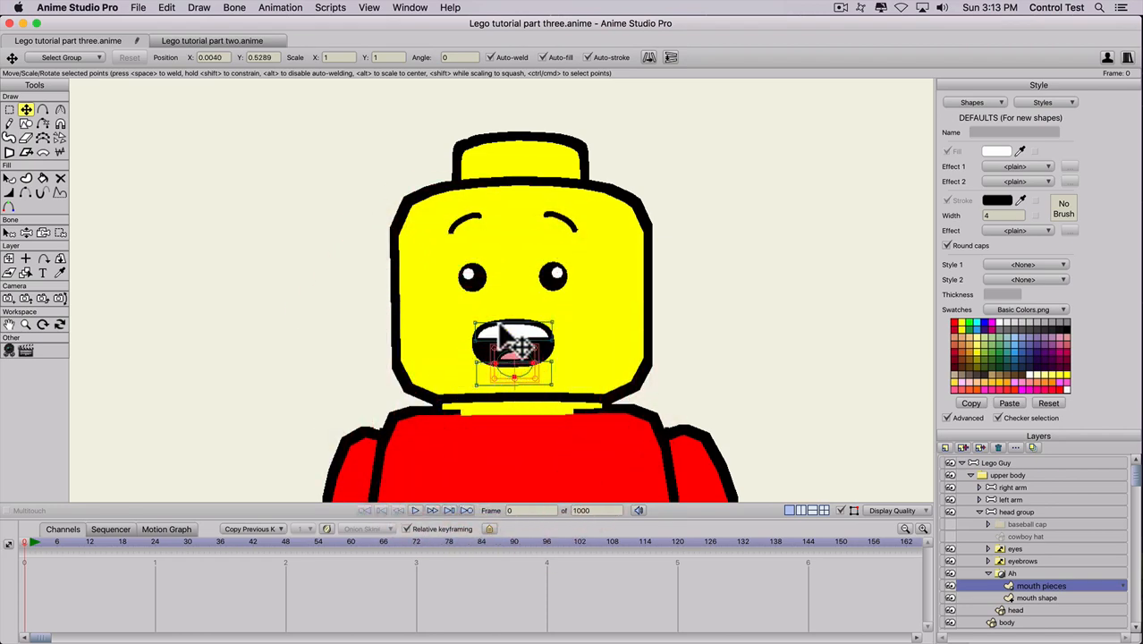
Raise the upper teeth slightly toward the mouth's upper edge and collapse the Ah group.
left_click(501, 326)
left_click(501, 327, "shift")
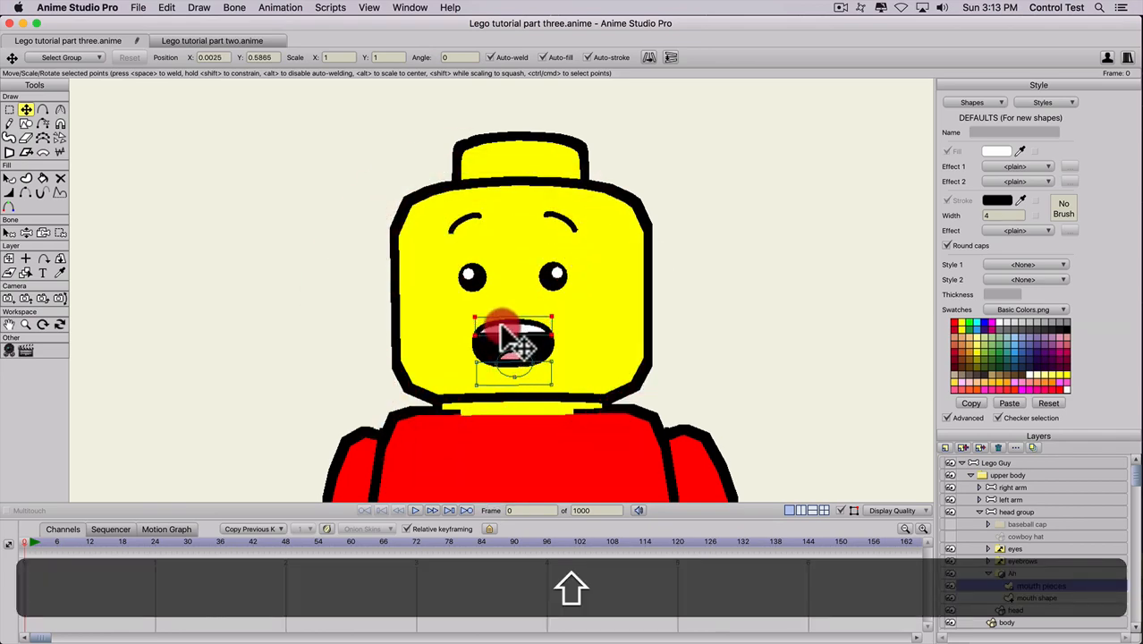
left_click_drag(501, 325, 500, 324)
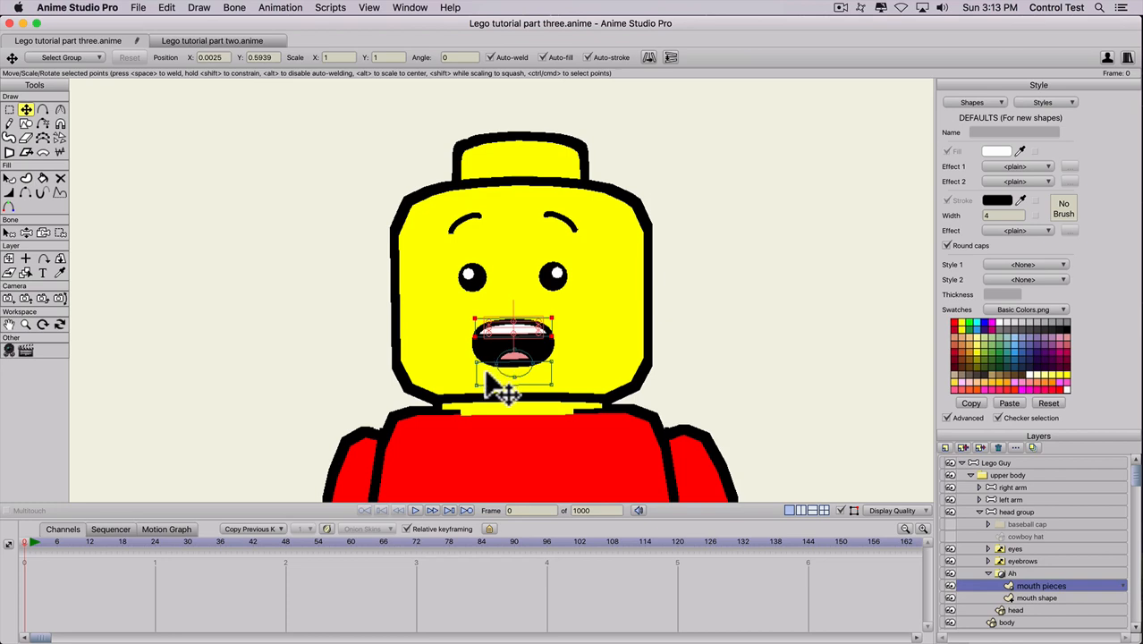
left_click_drag(487, 374, 487, 373)
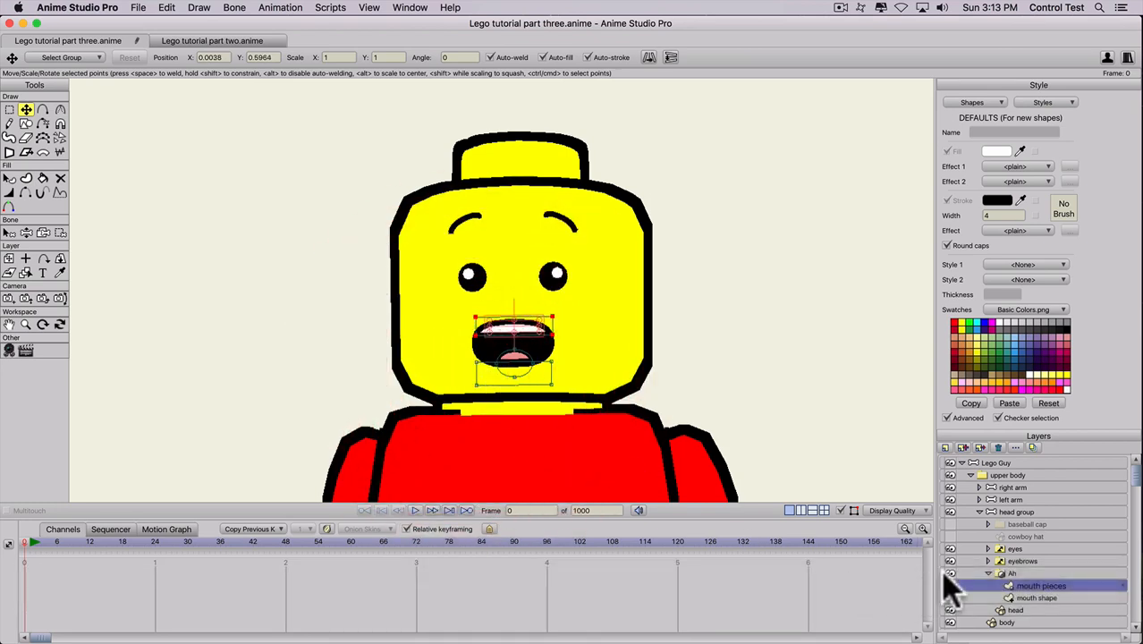
left_click(987, 572)
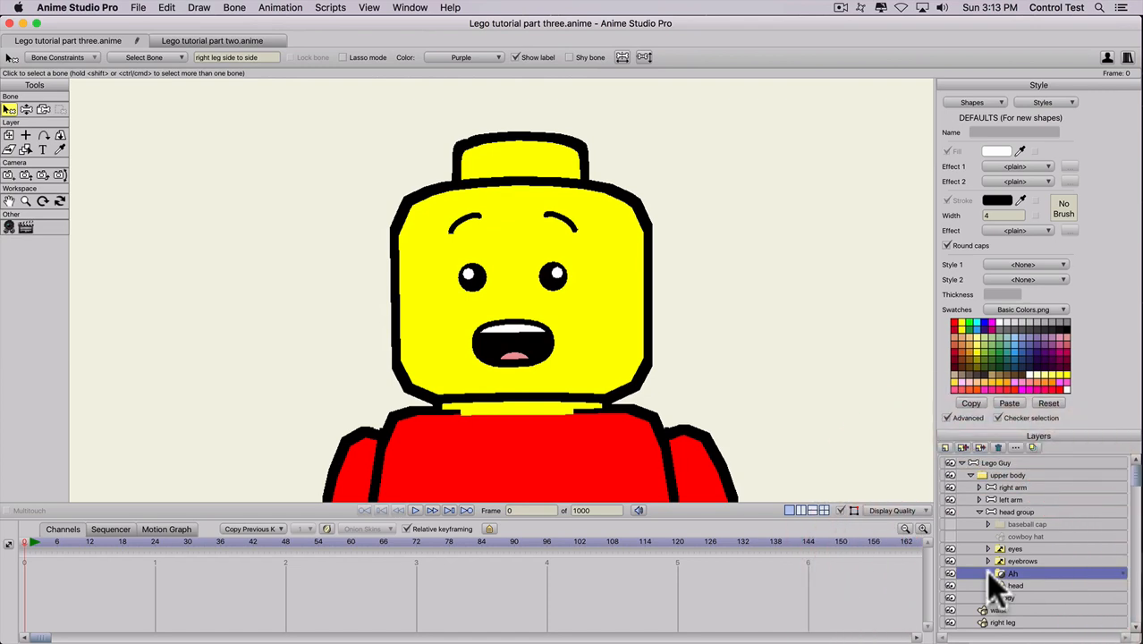
Add a switch layer named Mouths and place the Ah group inside it.
left_click(945, 448)
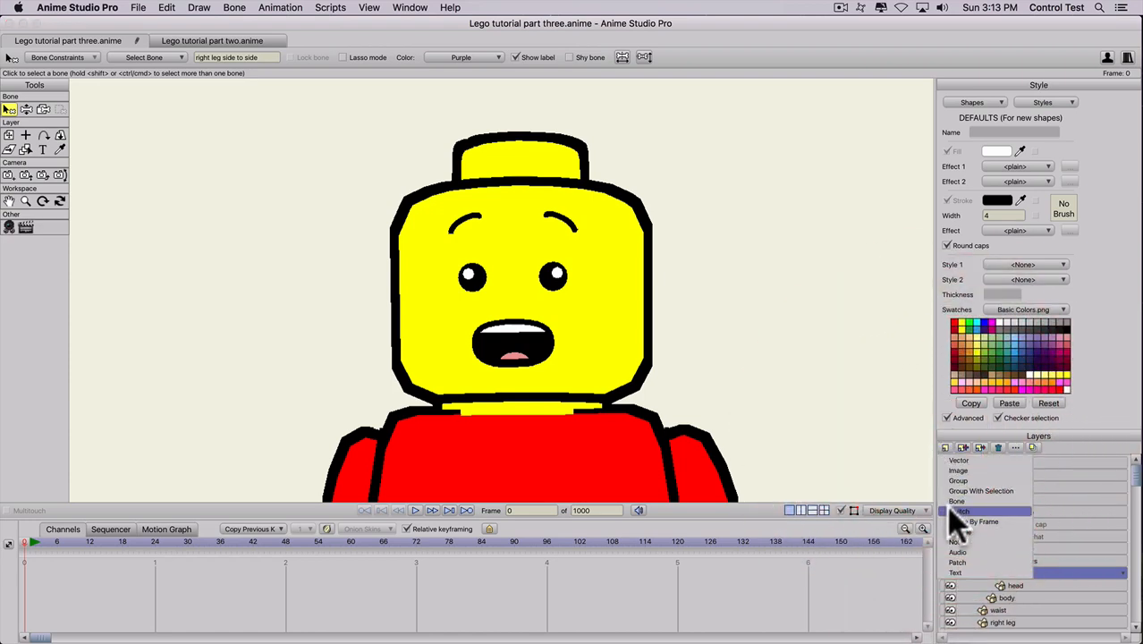
left_click(954, 511)
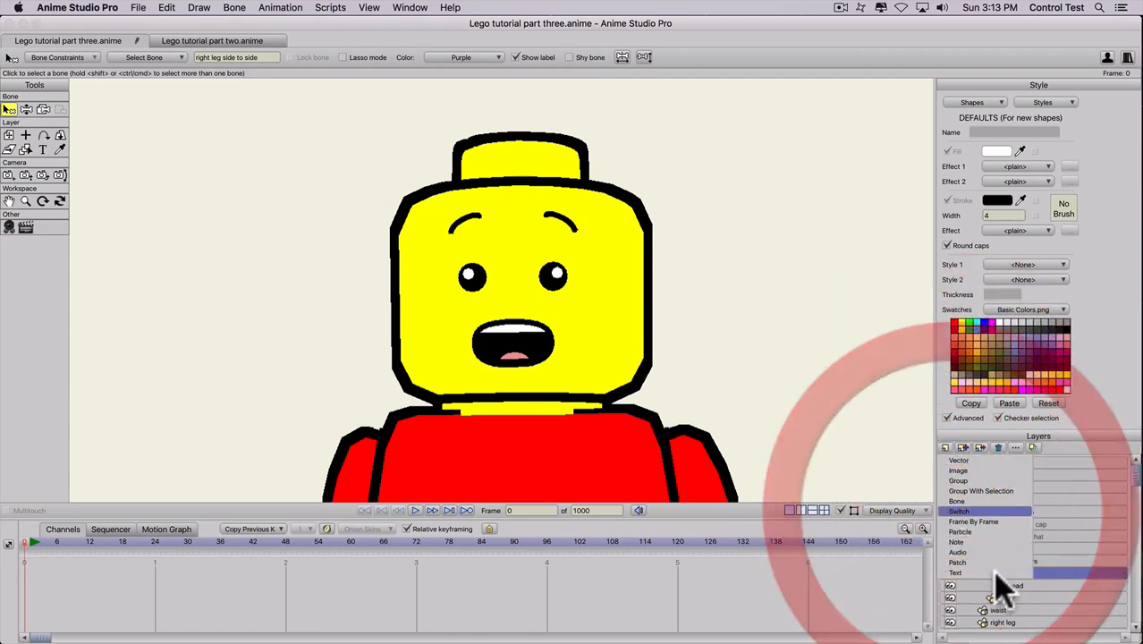
type("Mout")
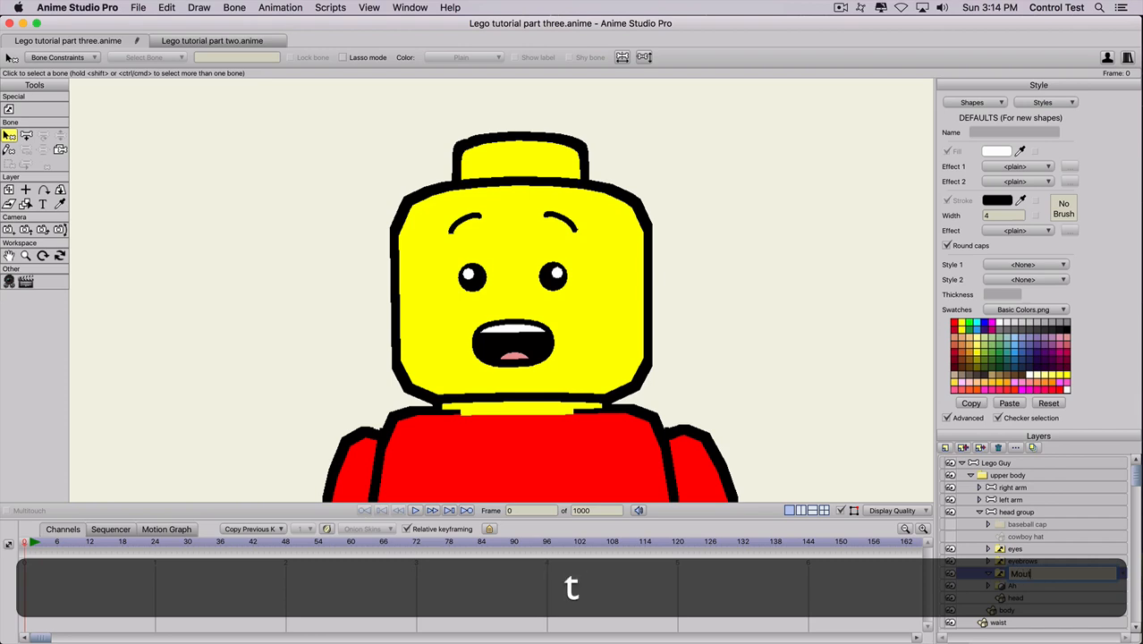
type("hs")
key("Return")
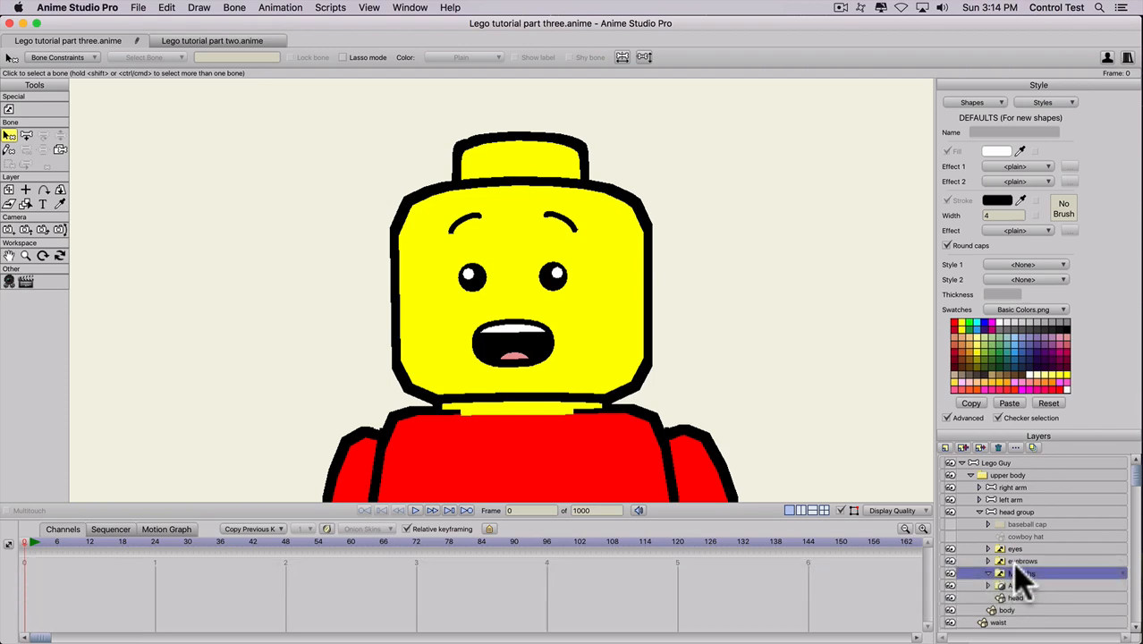
left_click(1013, 586)
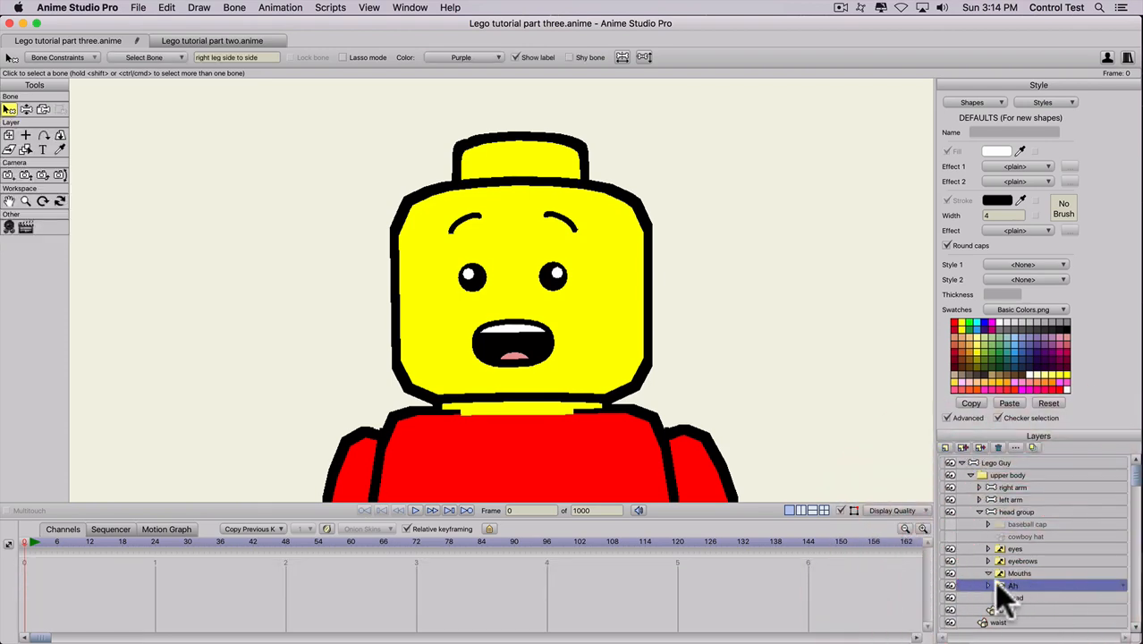
left_click_drag(1006, 592, 1029, 576)
Duplicate the Ah group within Mouths and name the copy Eh.
left_click(1019, 586)
left_click(964, 448)
key("shift")
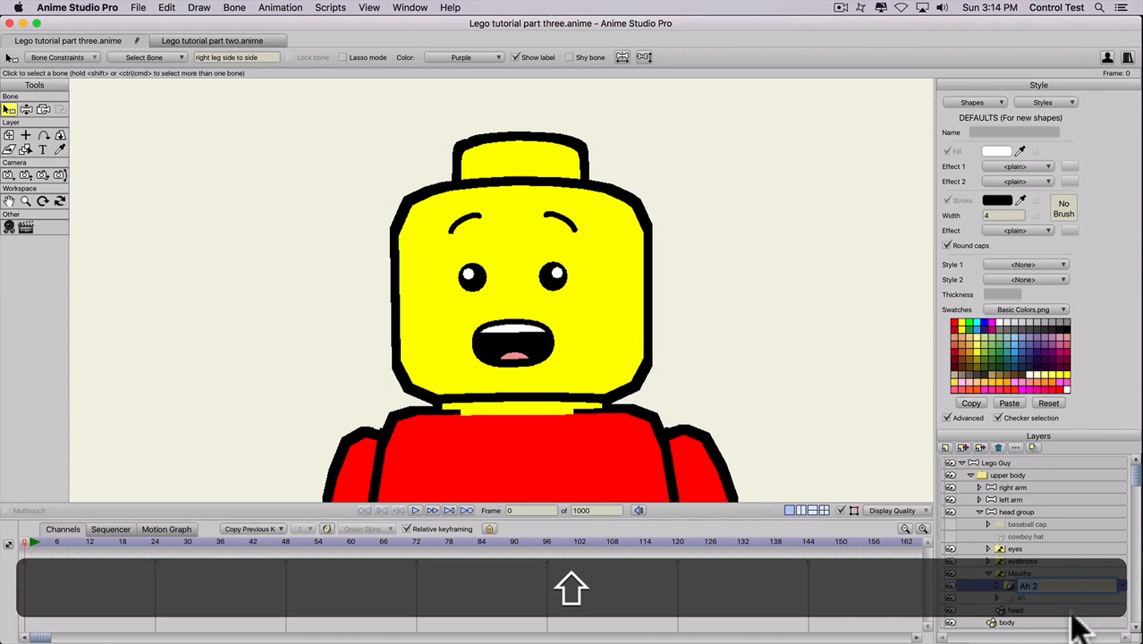
type("Eh")
key("Return")
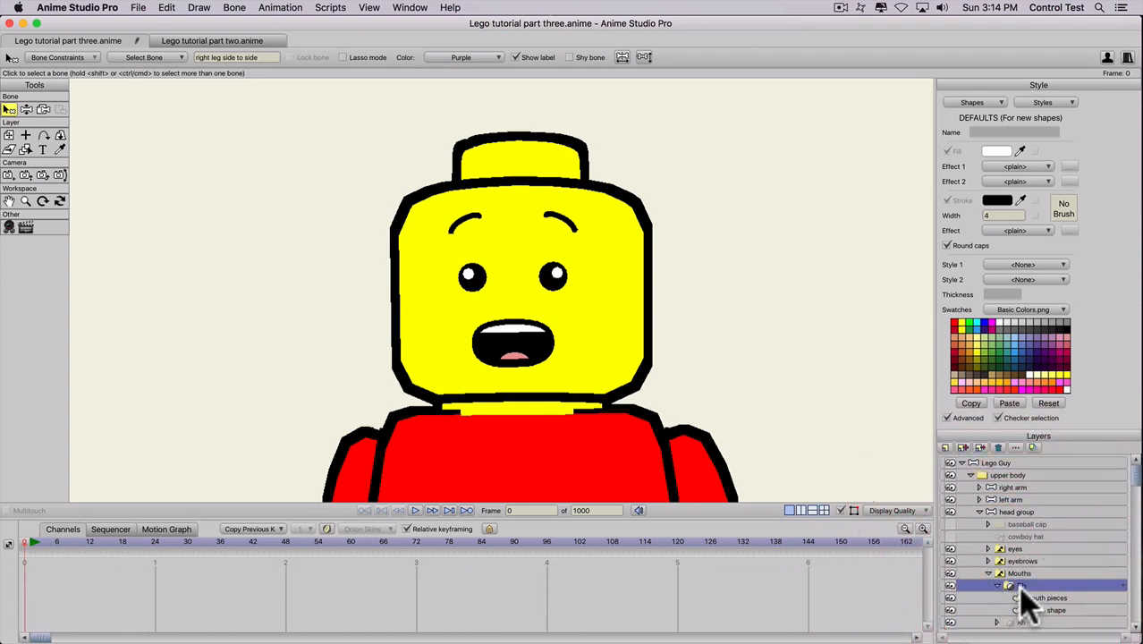
Move the lower teeth in Eh's mouth pieces layer straight up into the mouth opening, over the tongue.
left_click(1038, 598)
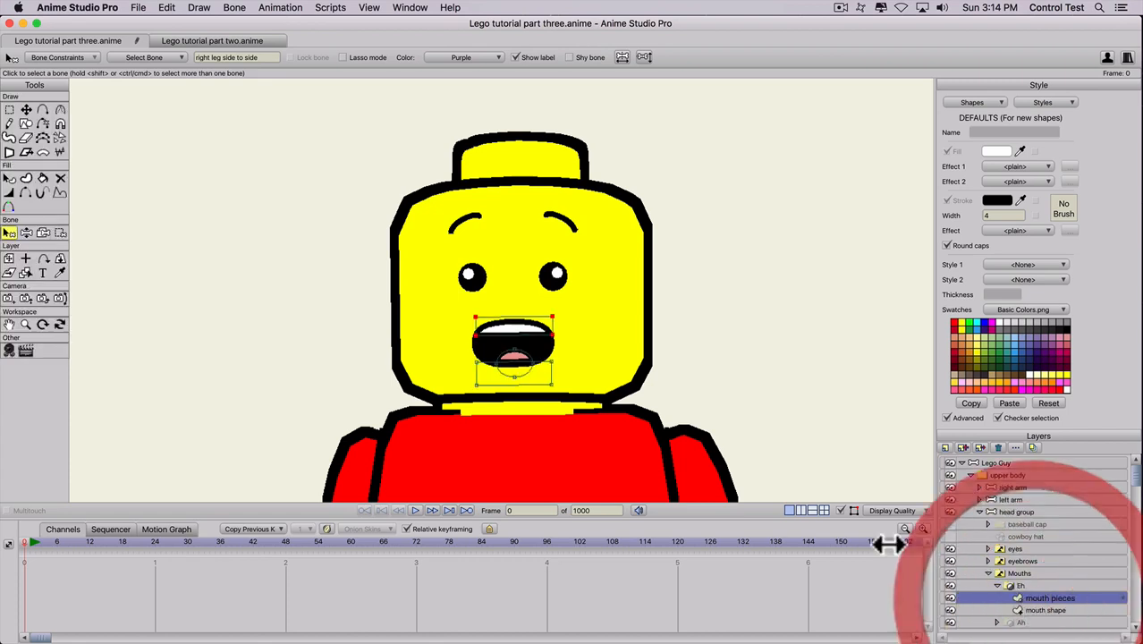
key("t")
left_click(477, 378)
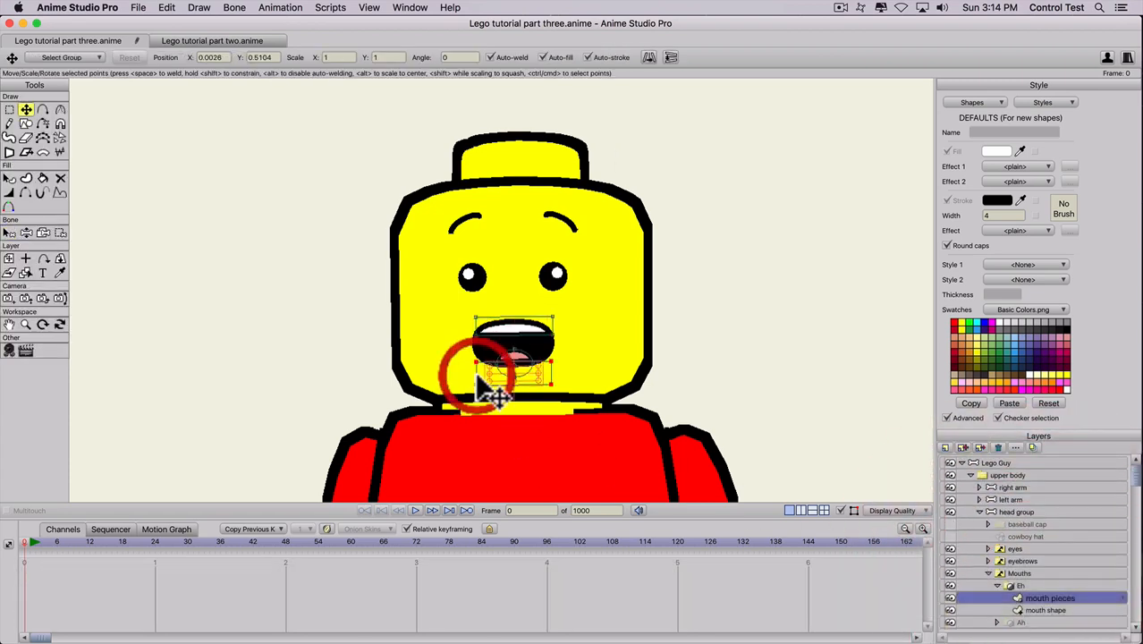
left_click_drag(477, 378, 479, 348)
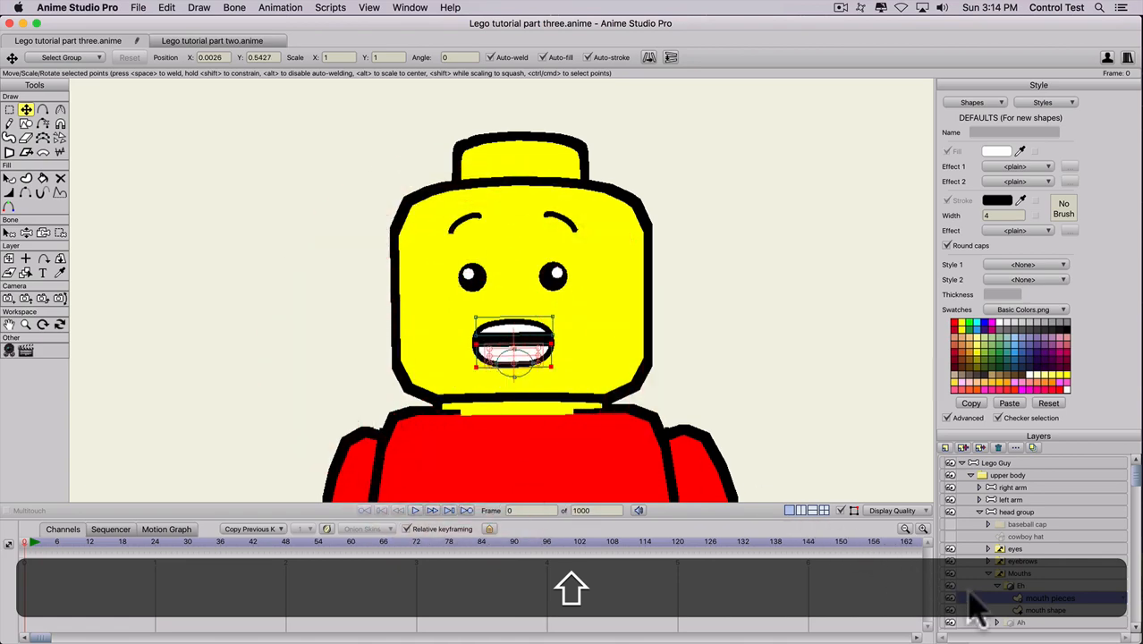
Raise the bottom point of Eh's mouth shape slightly to flatten the mouth.
left_click(1045, 610)
key("t")
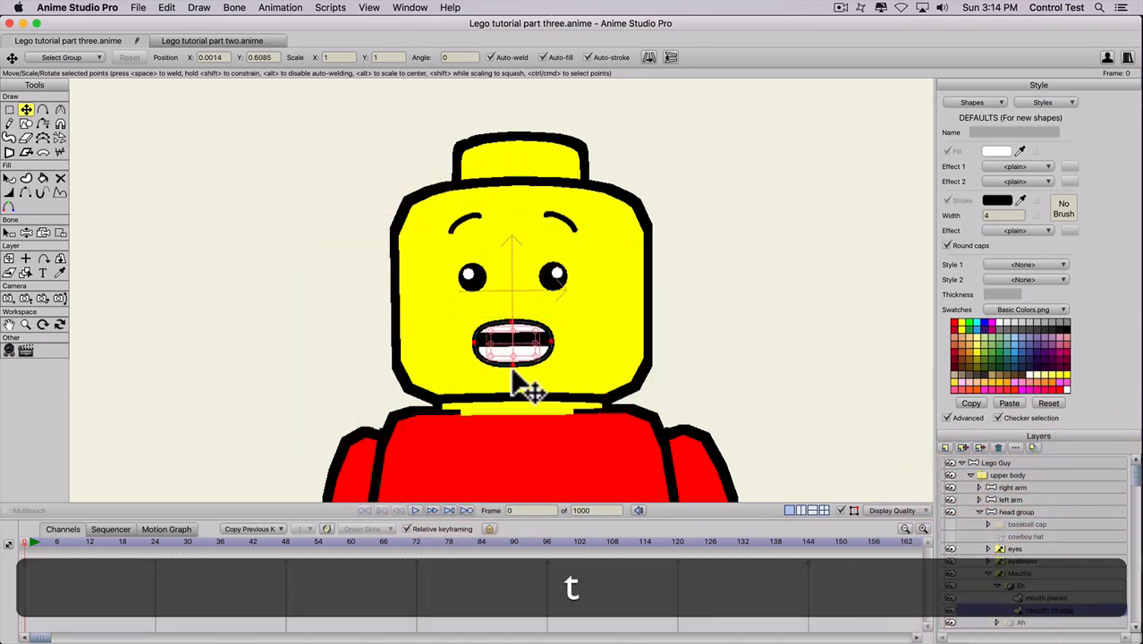
left_click(518, 378)
left_click(513, 367)
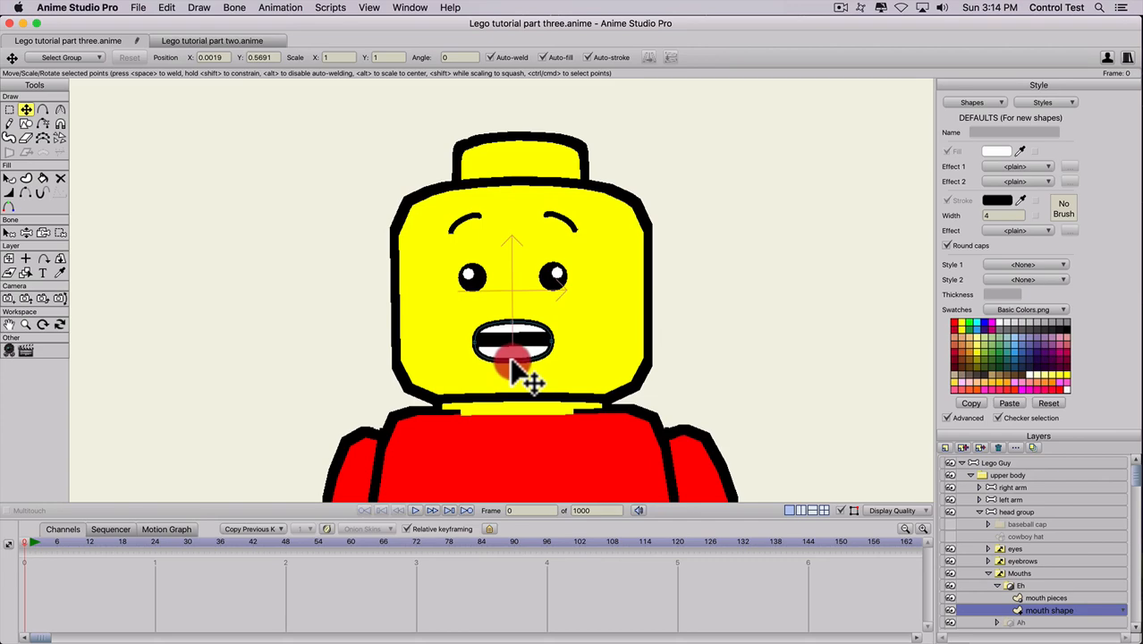
left_click_drag(514, 367, 548, 366)
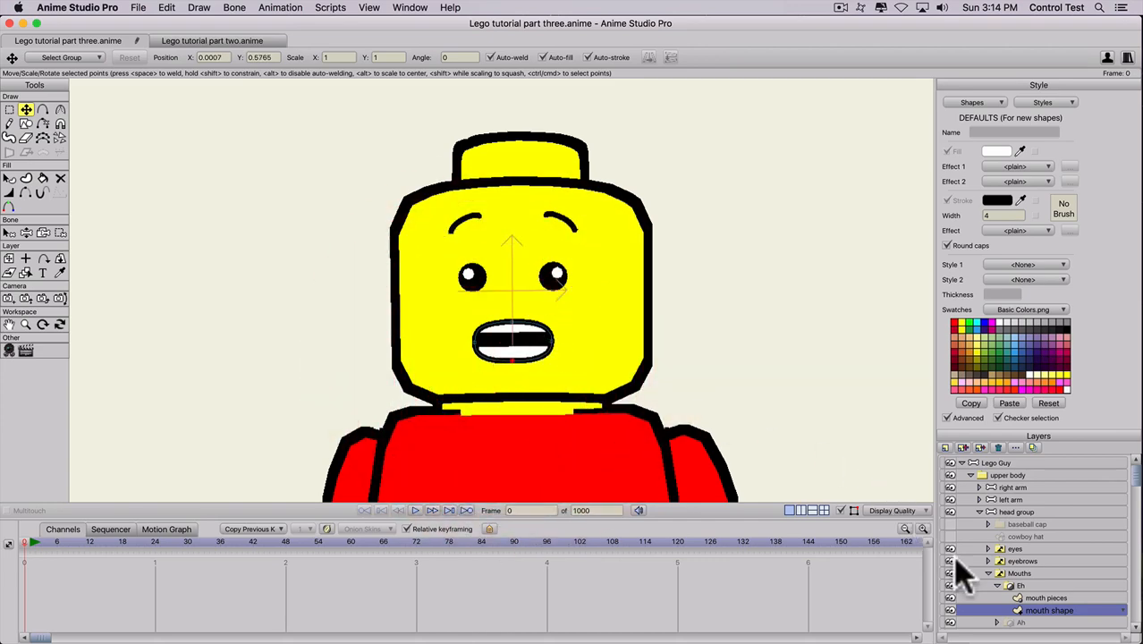
Lower the upper teeth slightly in Eh's mouth pieces layer and collapse the Eh group.
left_click(1038, 597)
left_click_drag(514, 343, 514, 342)
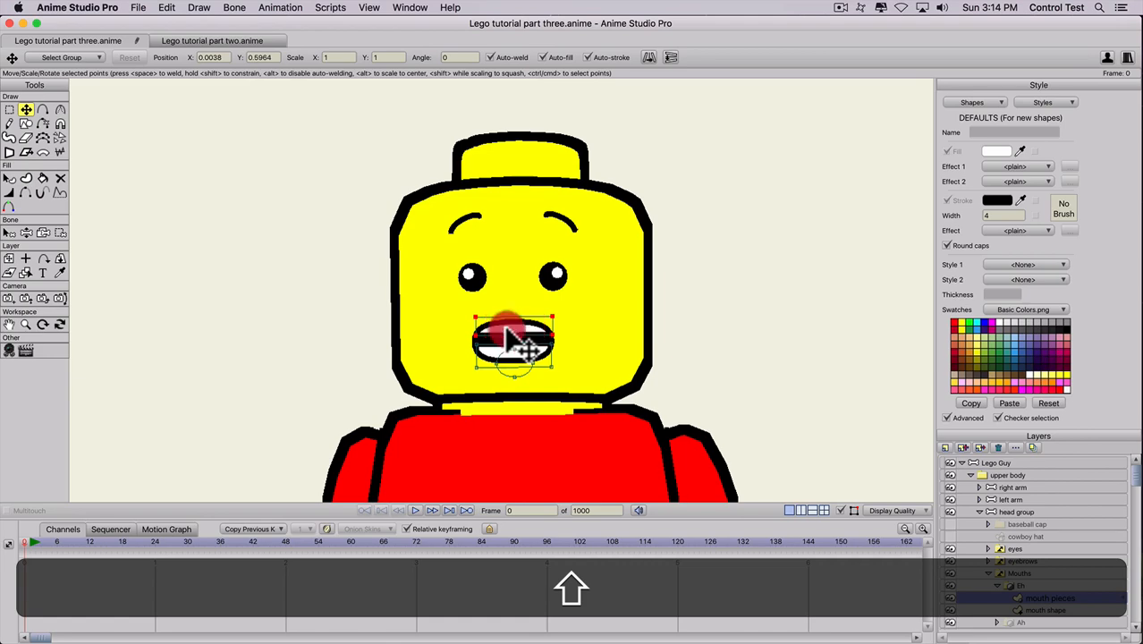
left_click_drag(507, 330, 505, 332)
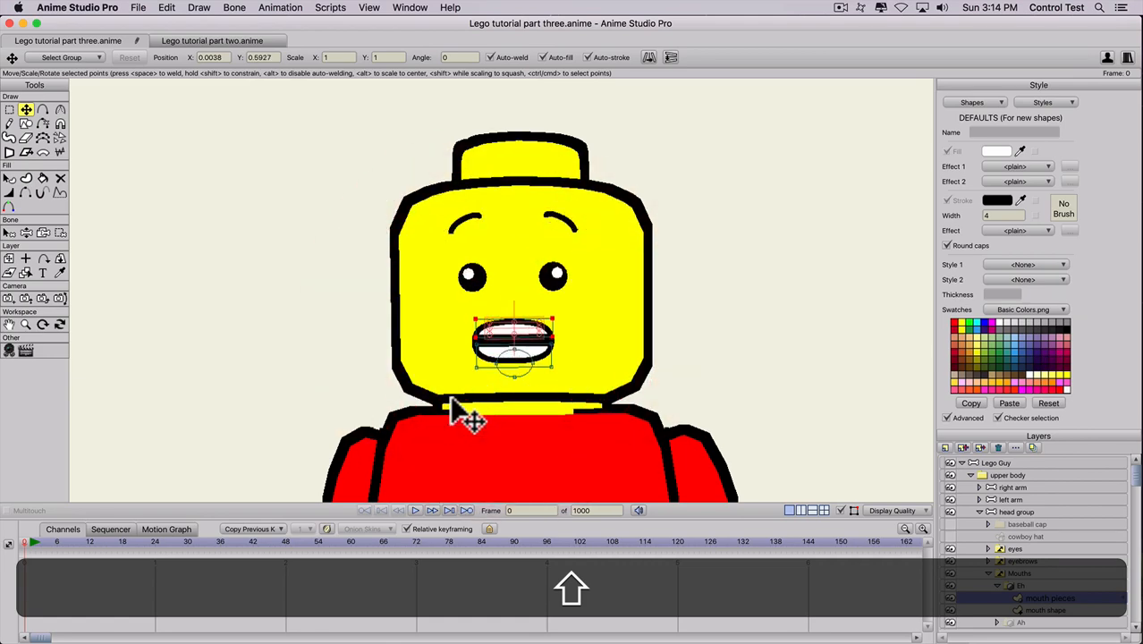
left_click(1020, 586)
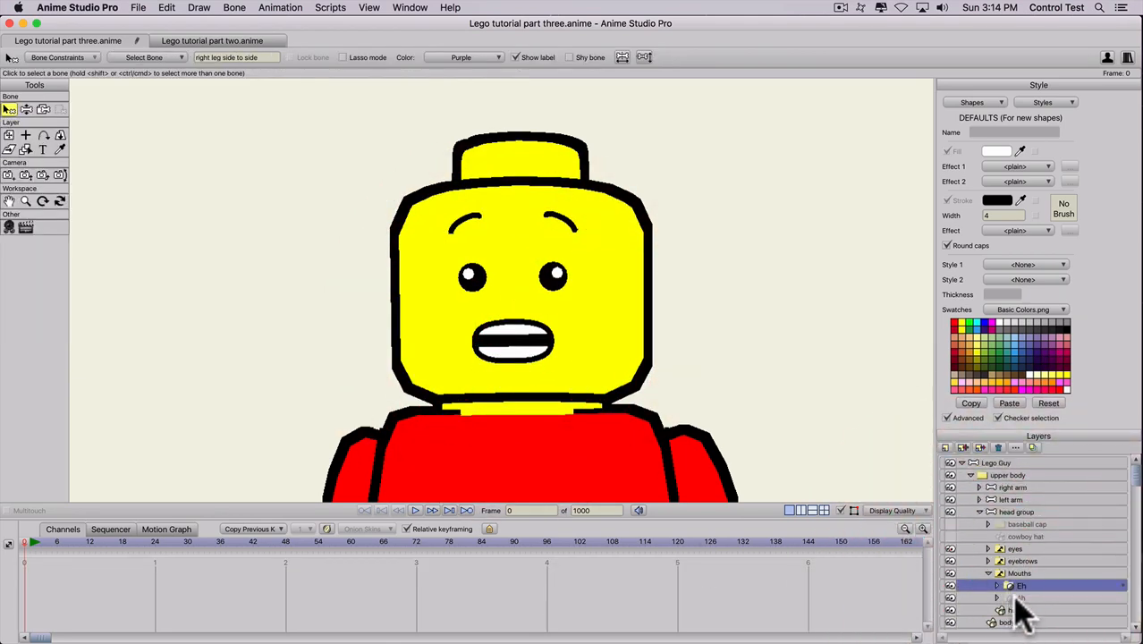
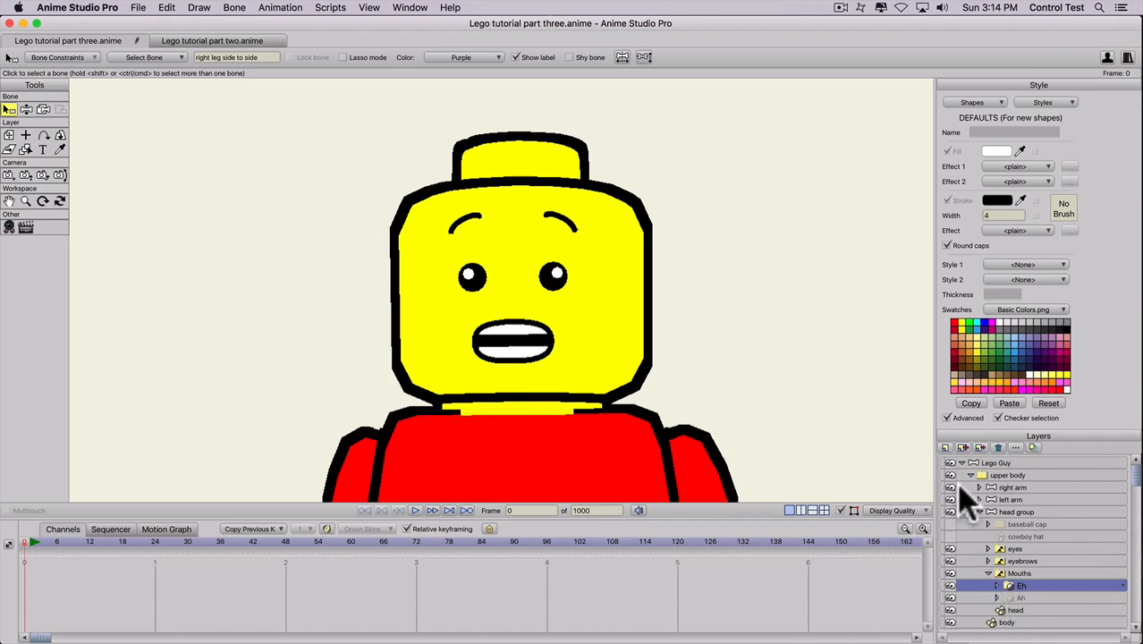
left_click(1016, 586)
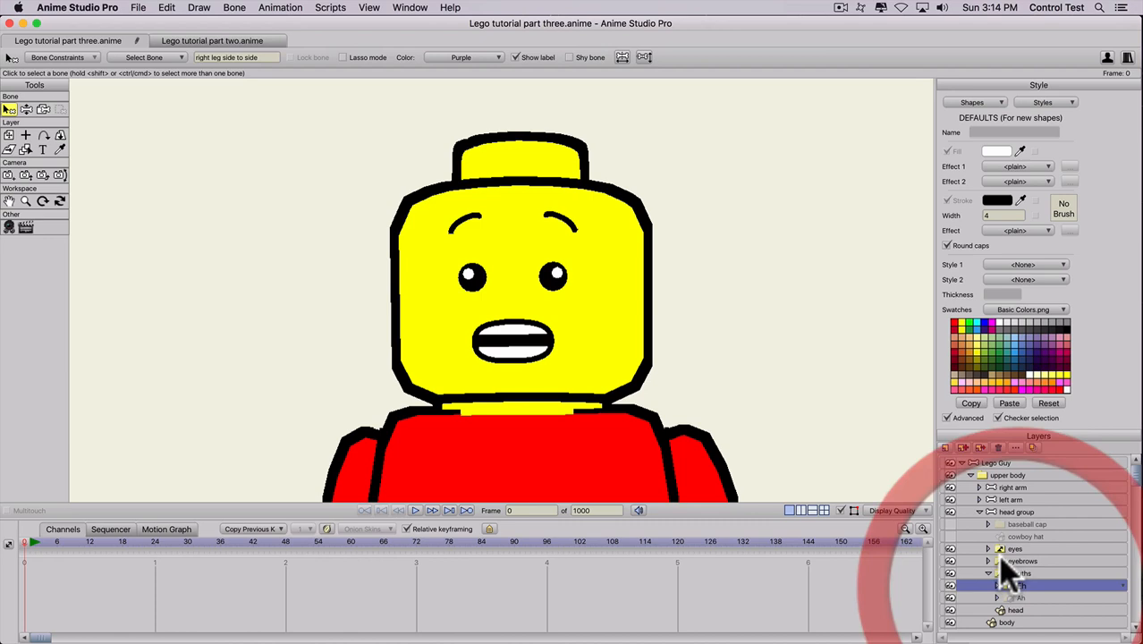
Duplicate the Eh group within Mouths and name the copy CONS.
left_click(964, 447)
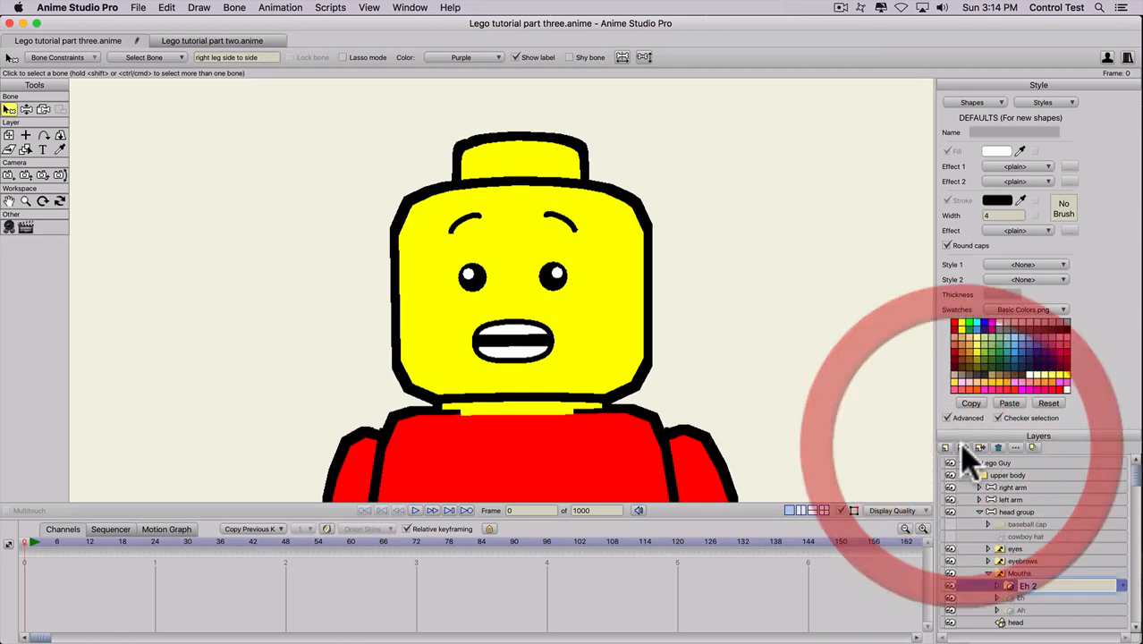
key("shift")
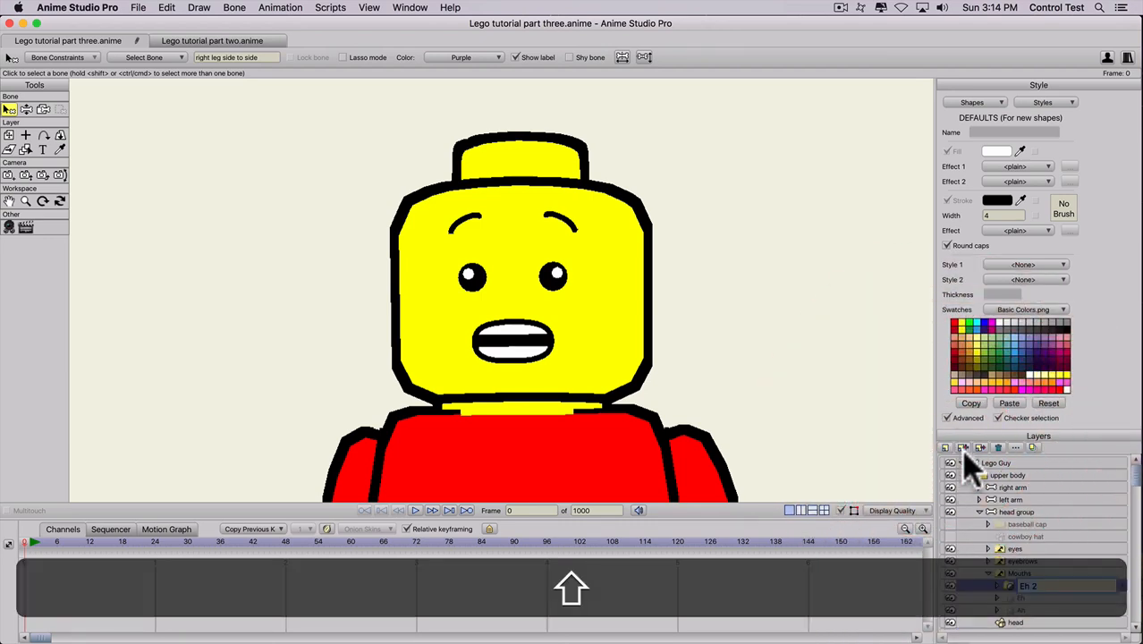
type("CONS")
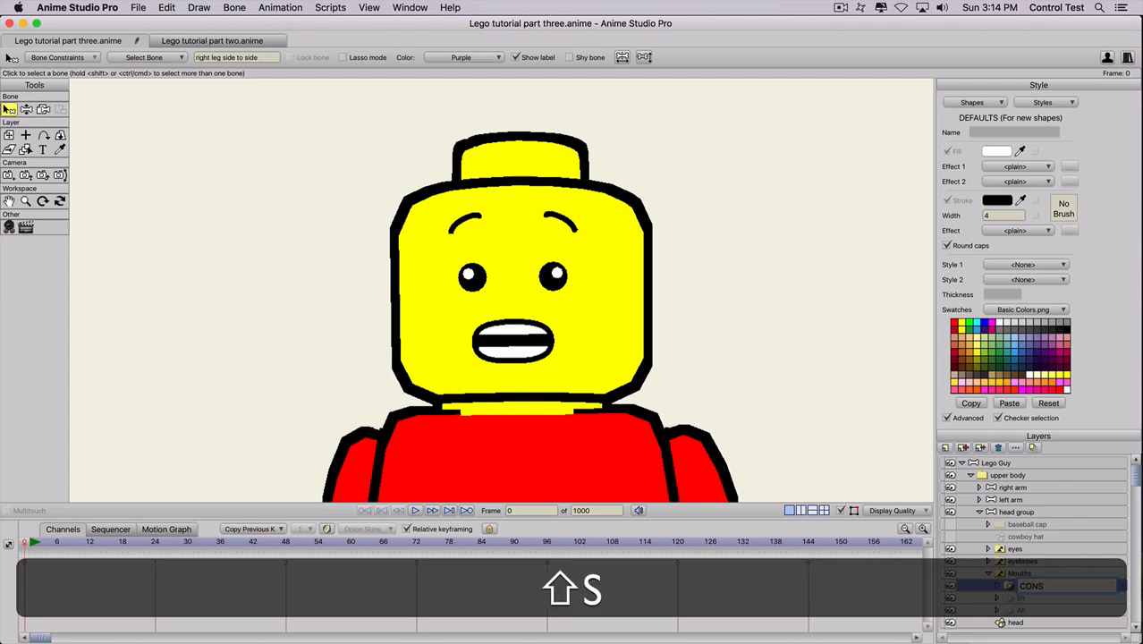
key("shift+Return")
Lower the upper teeth slightly in CONS's mouth pieces layer.
left_click(997, 585)
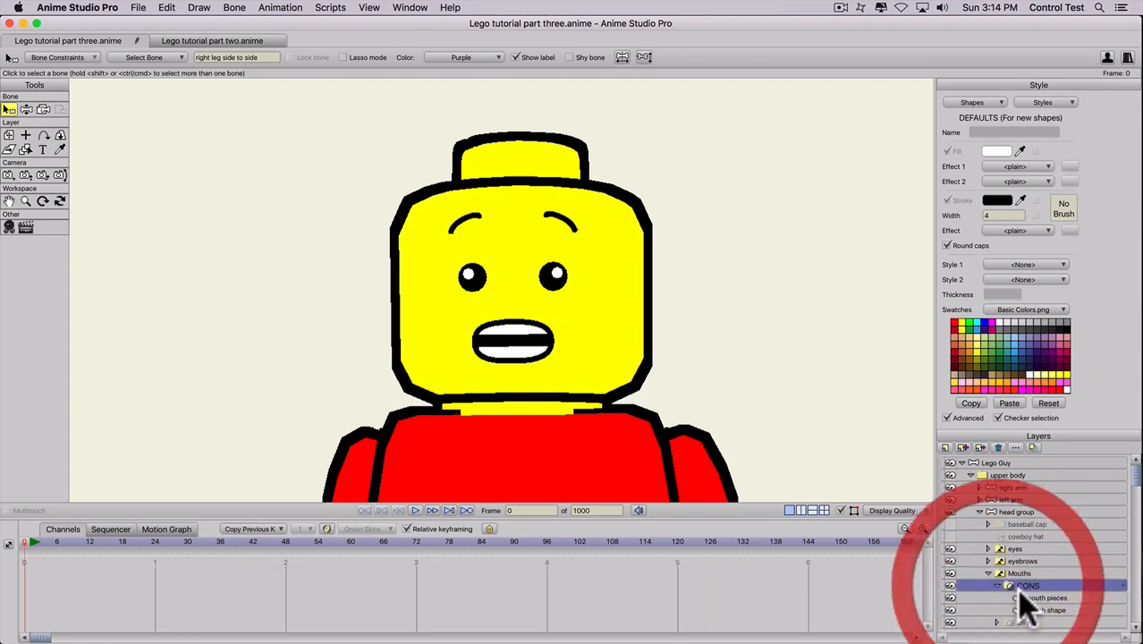
left_click(1025, 598)
key("t")
key("shift+t")
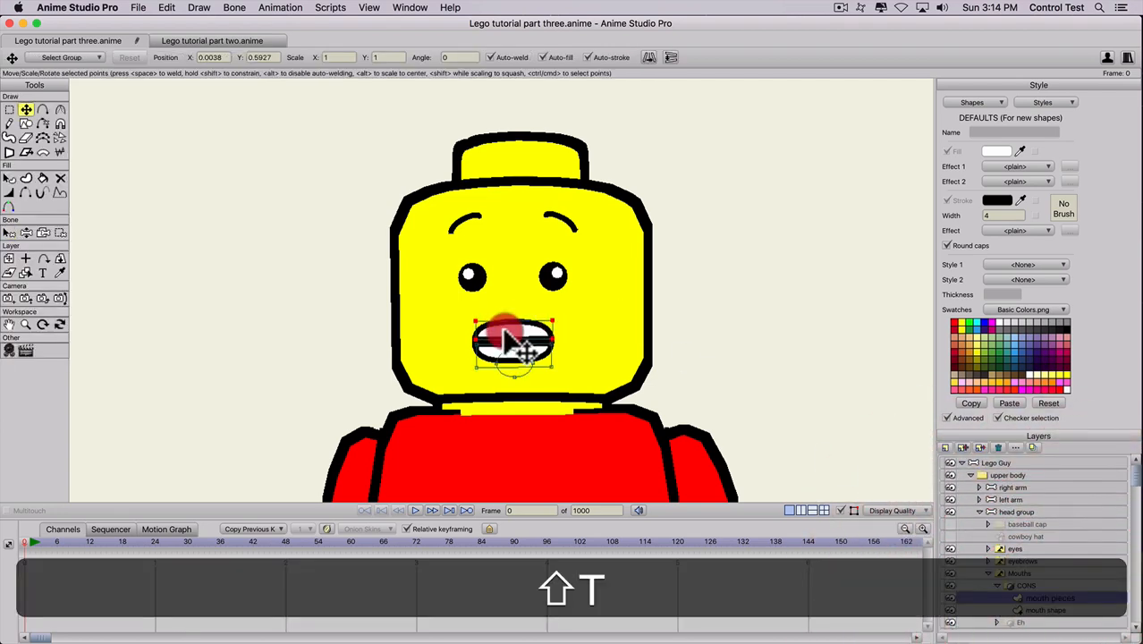
left_click_drag(504, 331, 505, 334)
left_click(1034, 609)
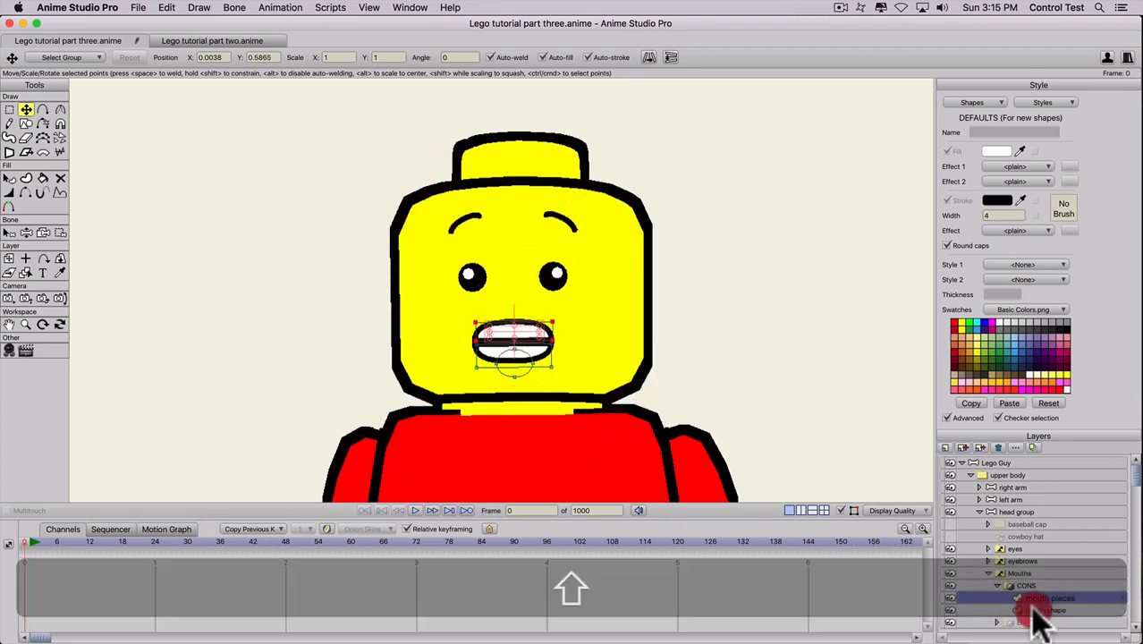
left_click(506, 349)
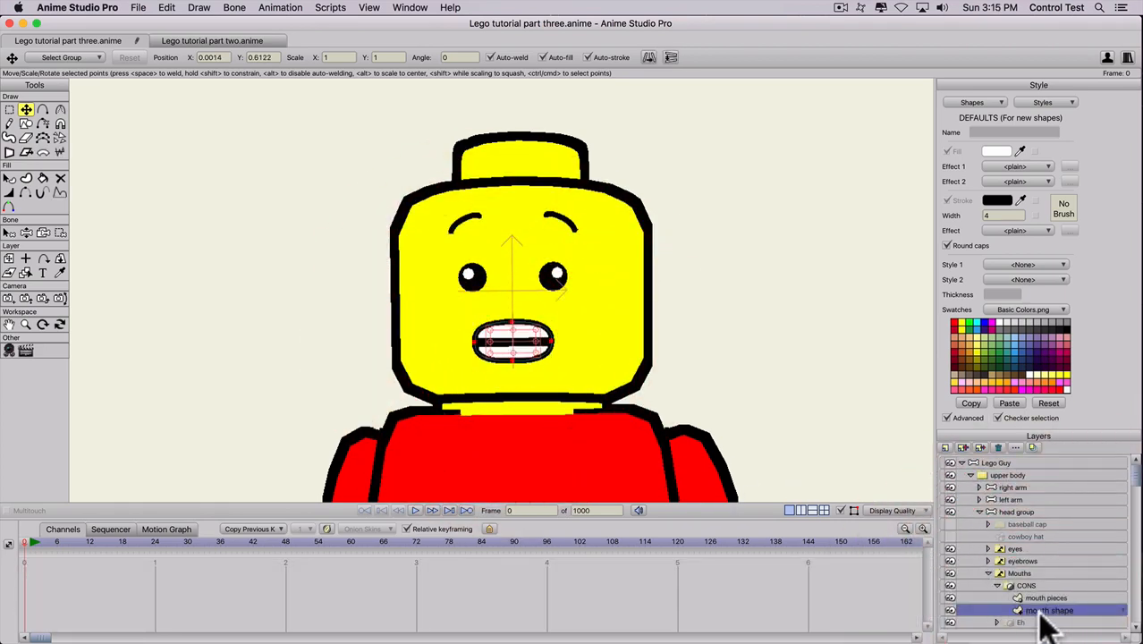
Raise the lower teeth slightly in CONS's mouth pieces layer to close the gap between the rows, and collapse the CONS group.
left_click(1038, 597)
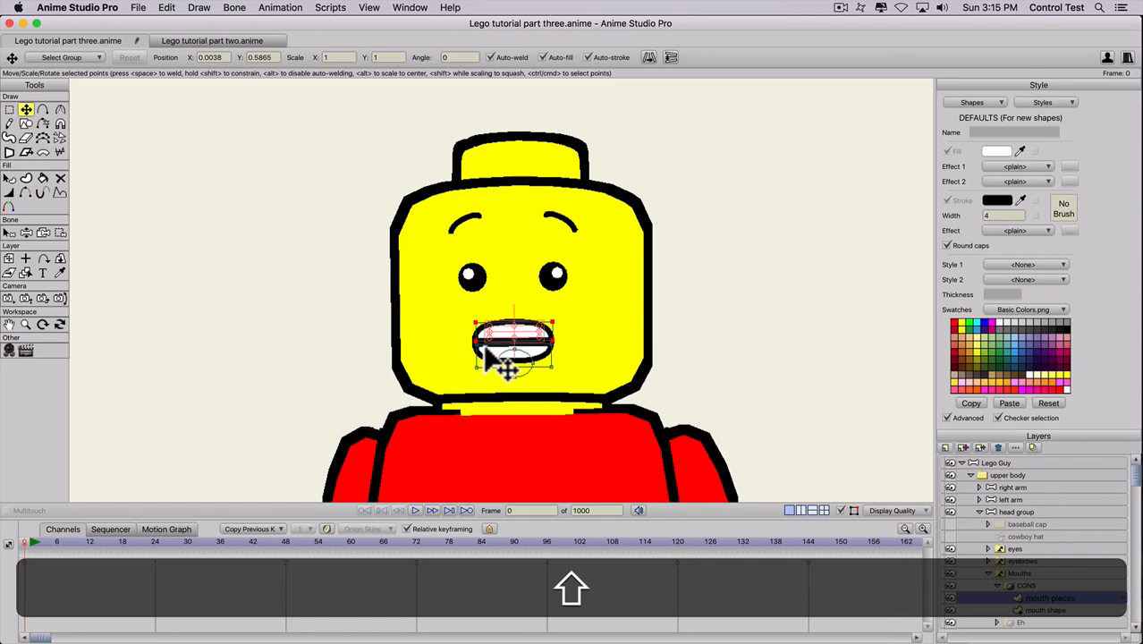
left_click(488, 349, "shift")
left_click(479, 349, "shift")
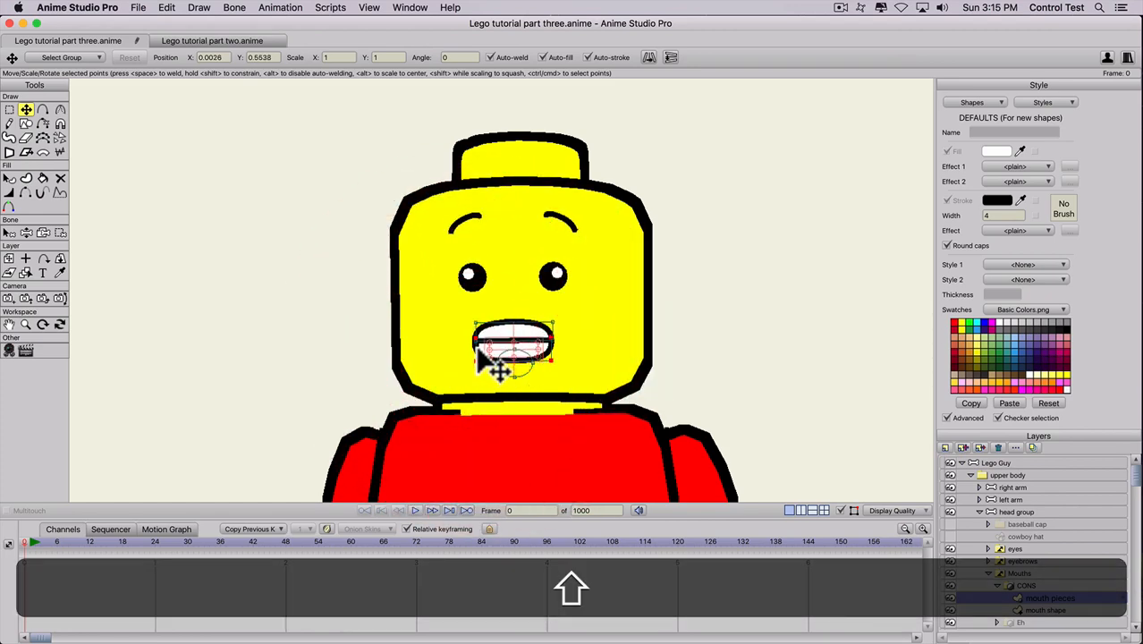
left_click(998, 586)
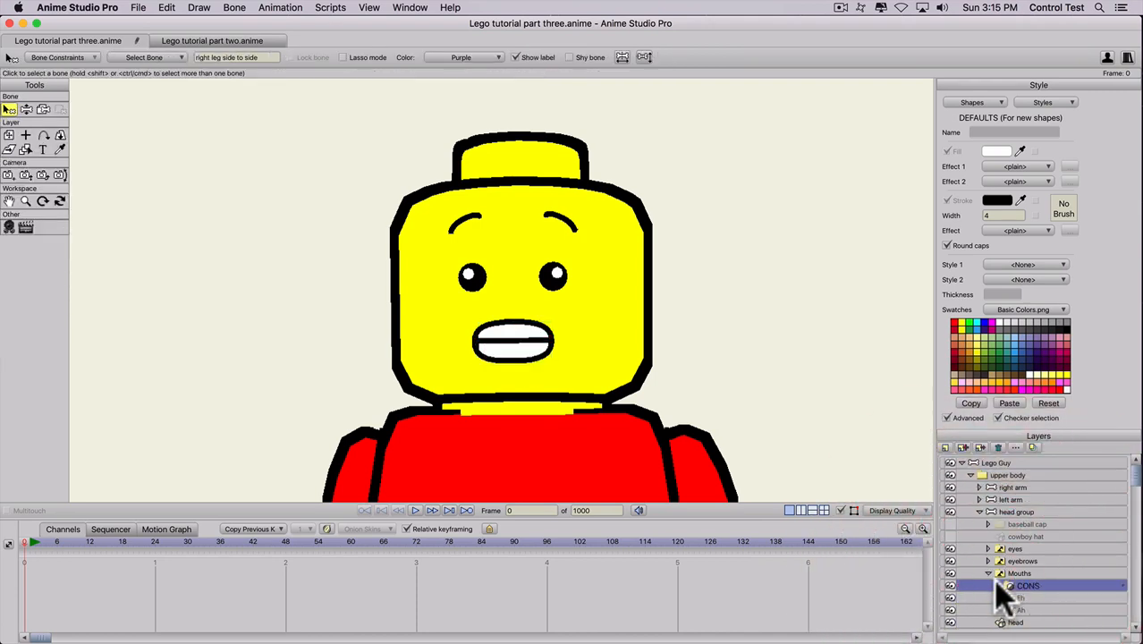
Duplicate the CONS group within Mouths and name the copy O.
left_click(963, 448)
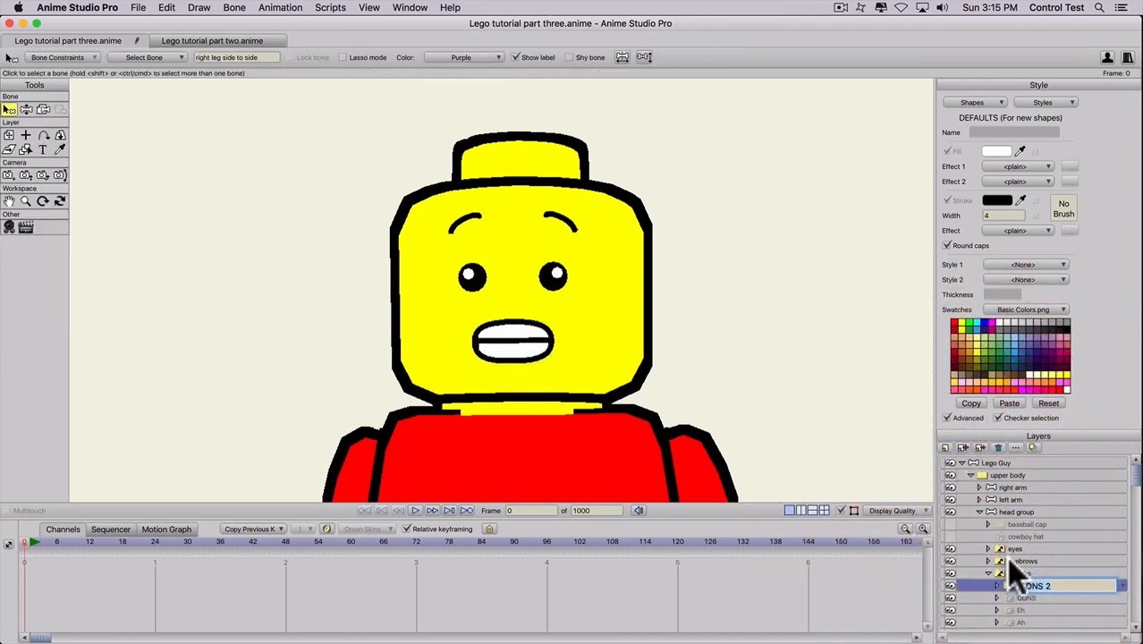
type("O")
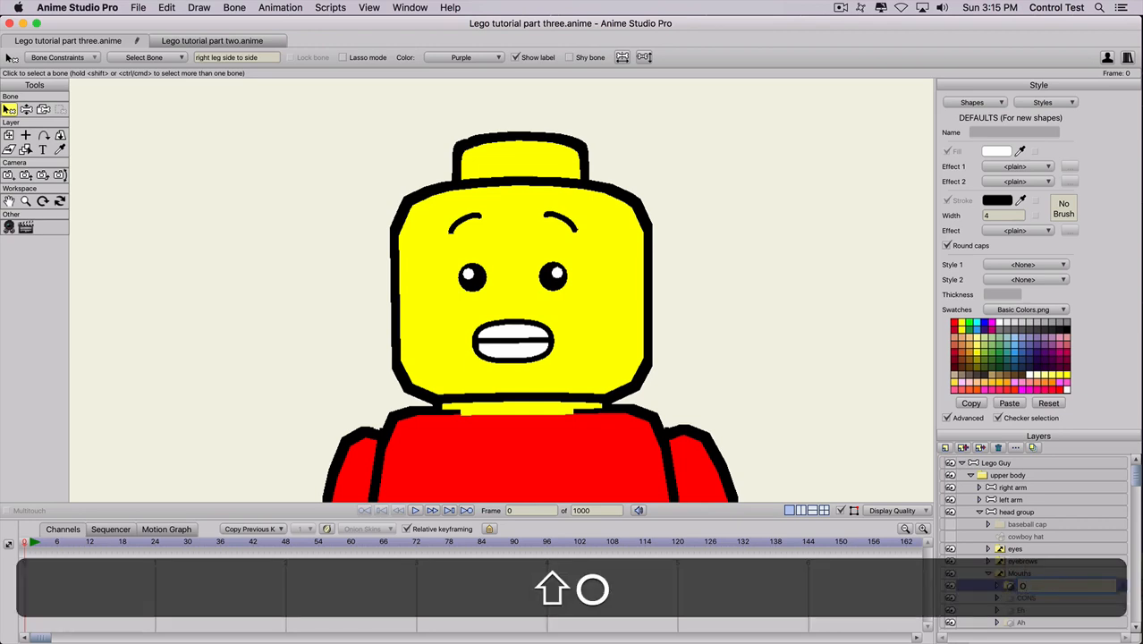
key("Return")
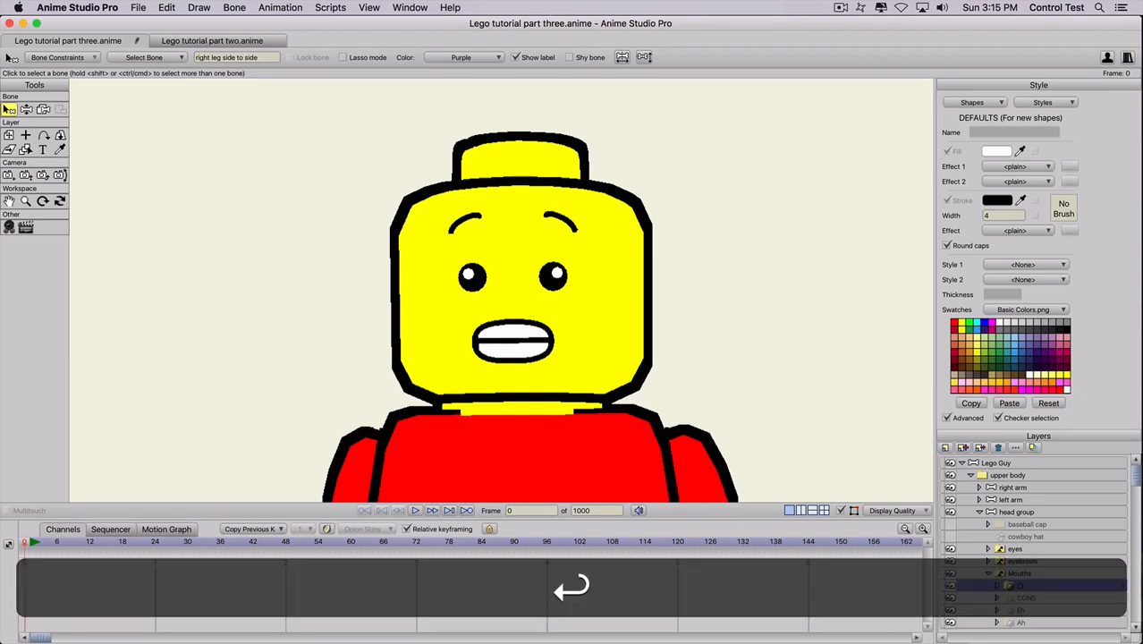
Move the upper teeth, lower teeth and tongue in O's mouth pieces layer vertically out of the mouth opening.
left_click(999, 586)
left_click(1030, 598)
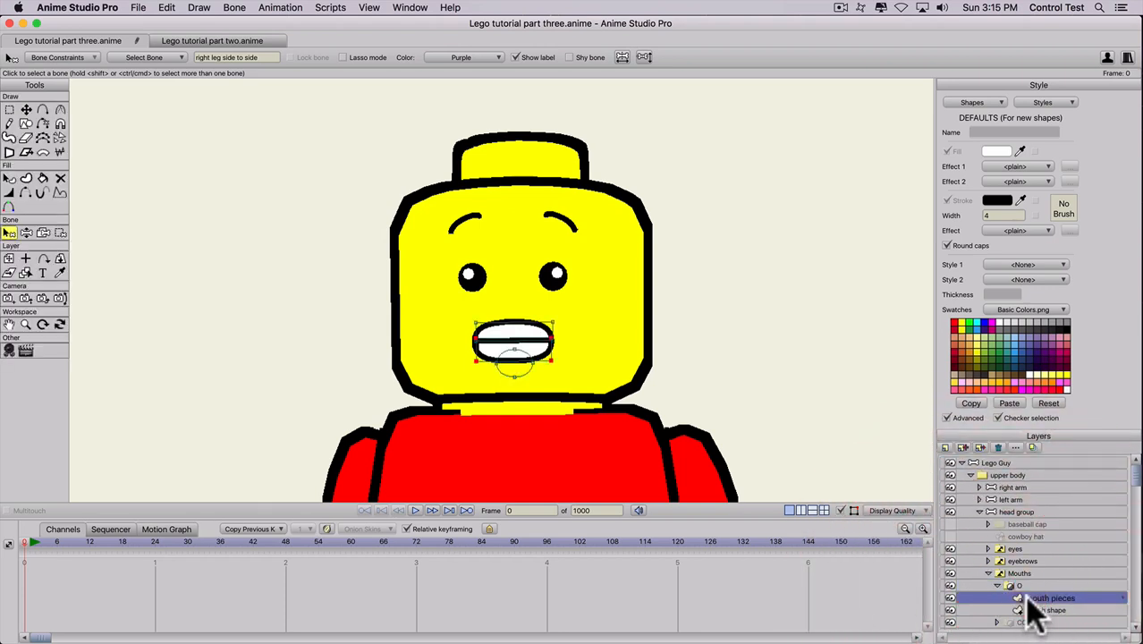
key("t")
left_click(510, 340)
left_click_drag(505, 332, 508, 362)
left_click(497, 345)
left_click(507, 356)
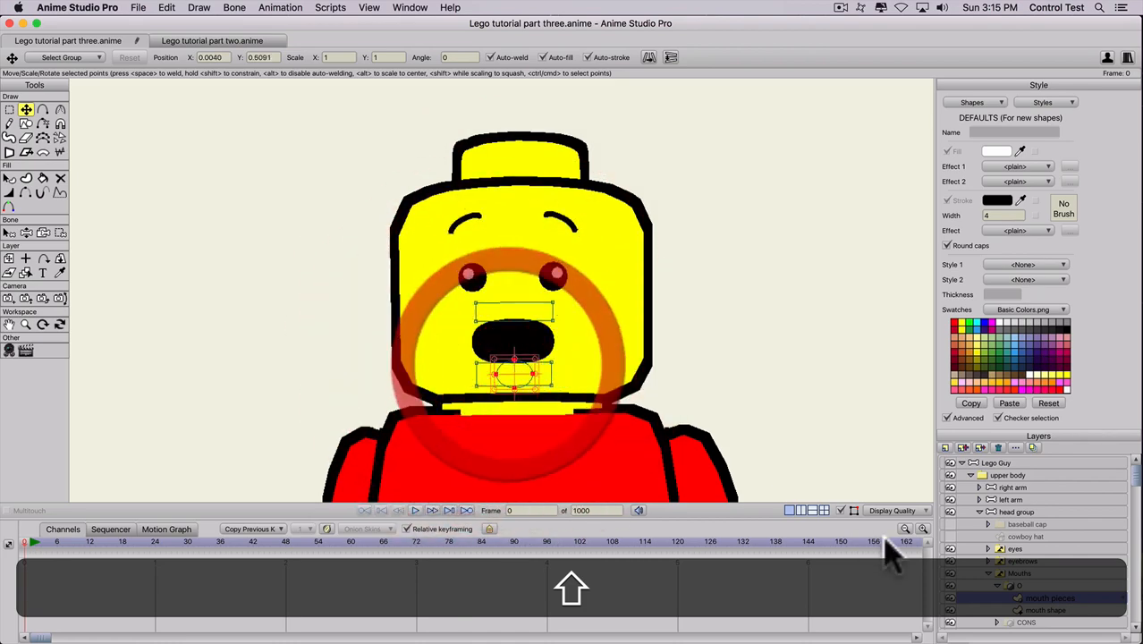
Shrink O's mouth shape into a small round opening and collapse the O group.
left_click(1026, 609)
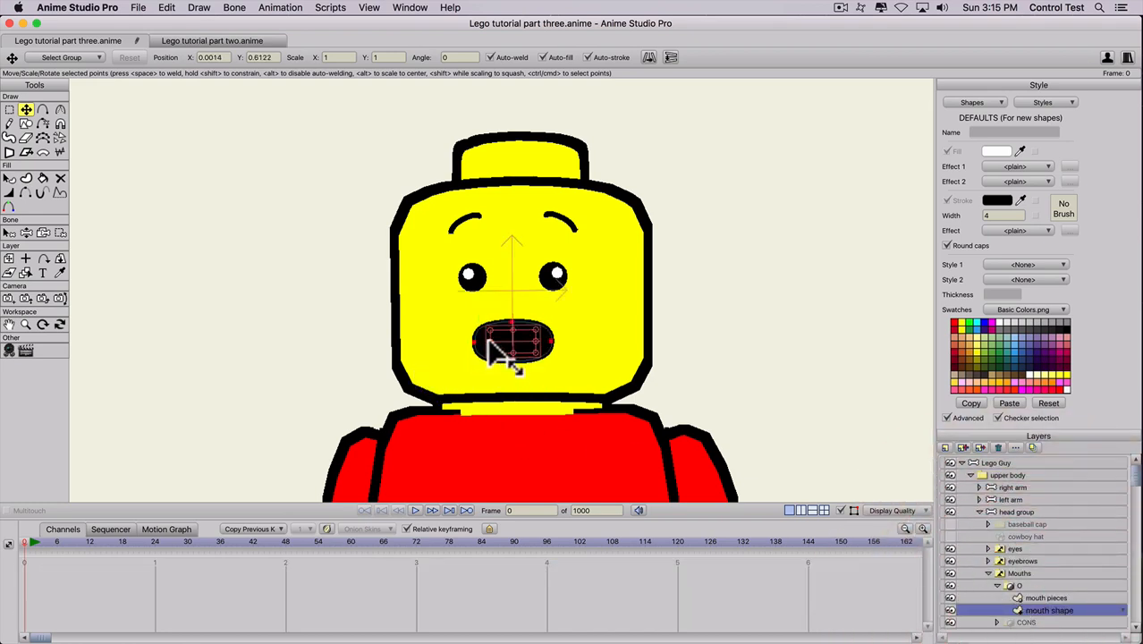
left_click_drag(490, 342, 513, 328)
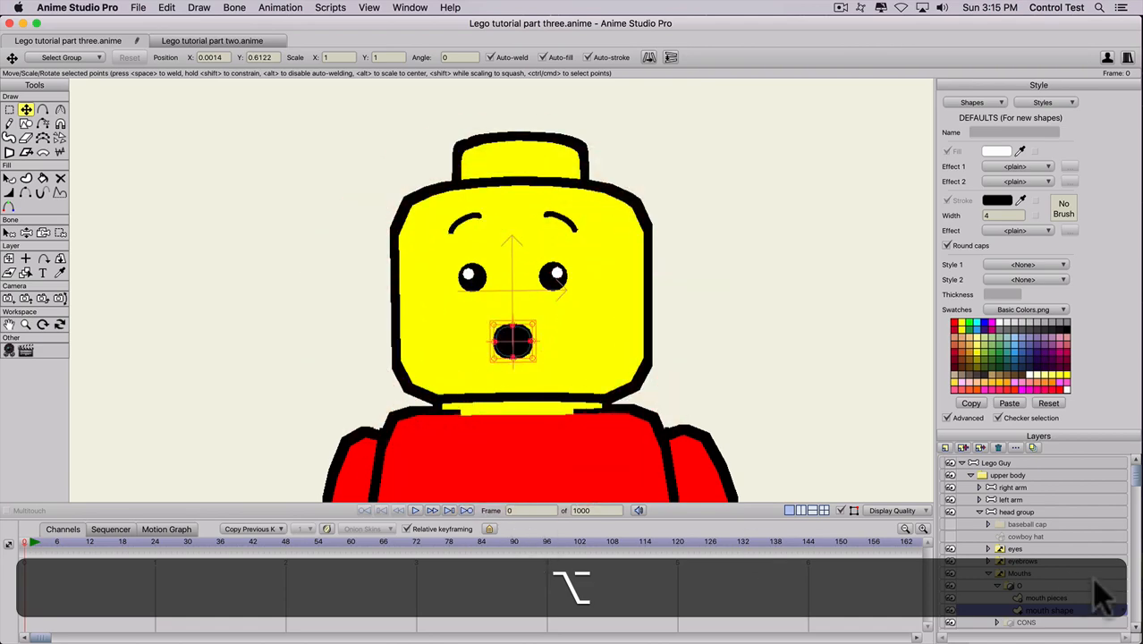
left_click(997, 585)
left_click(991, 573)
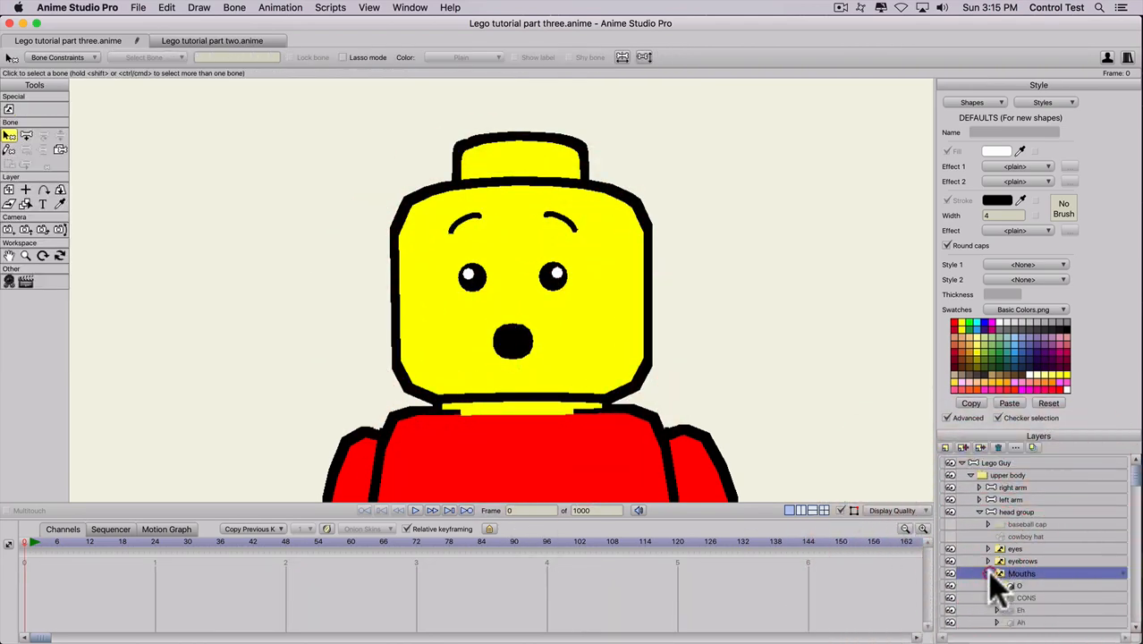
left_click(989, 574)
Duplicate the Ah group within Mouths and name the copy L.
scroll(1007, 582, "down", 3)
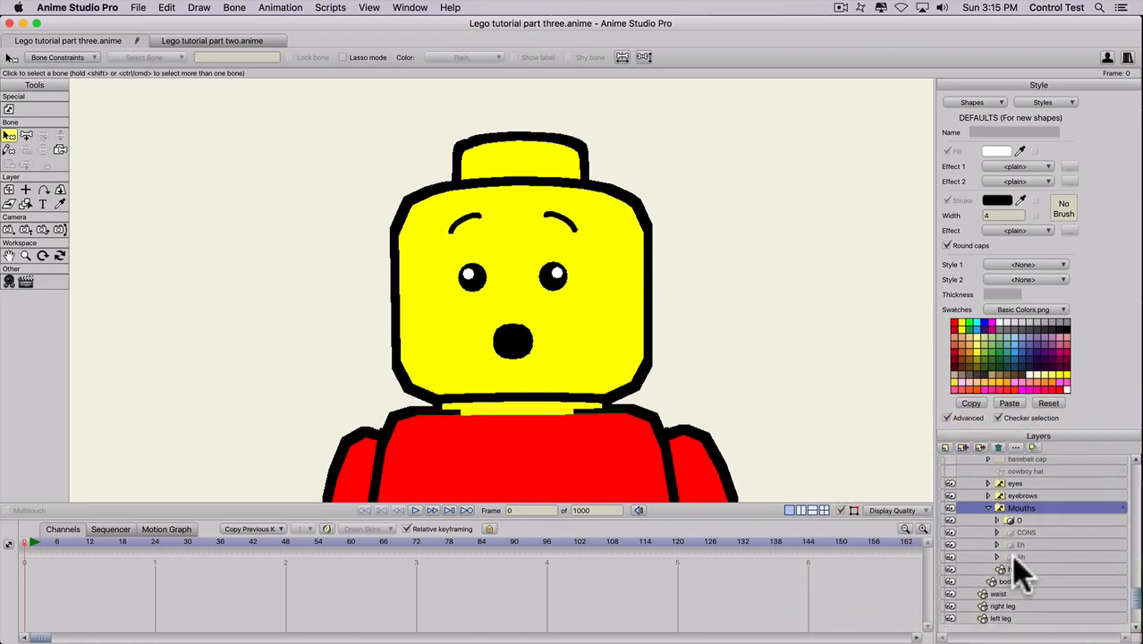
left_click(1014, 556)
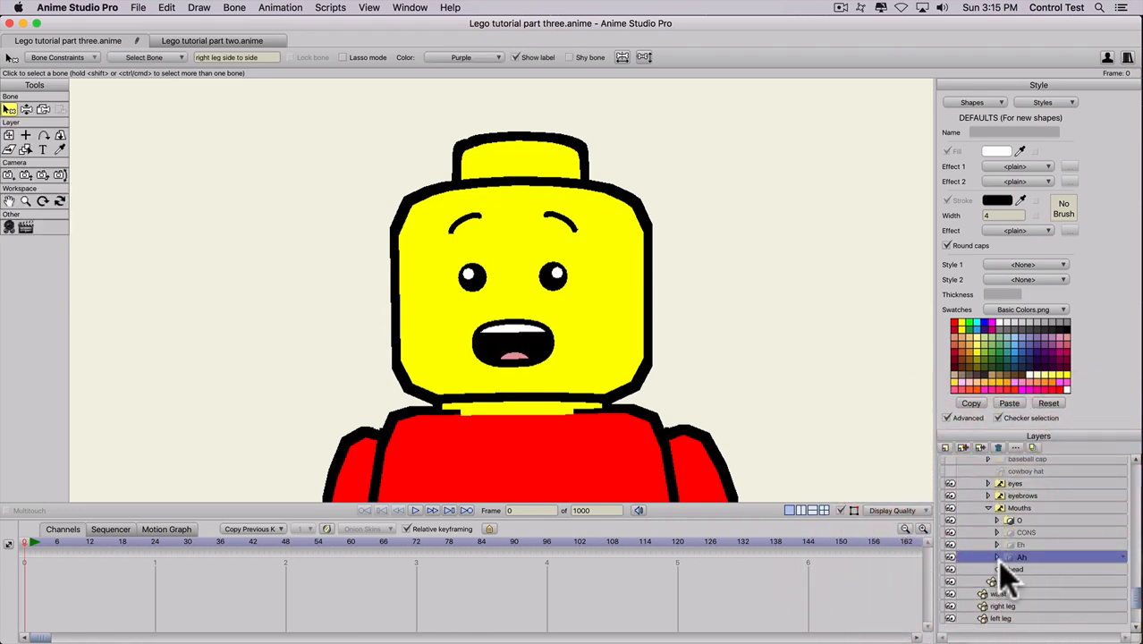
left_click(965, 447)
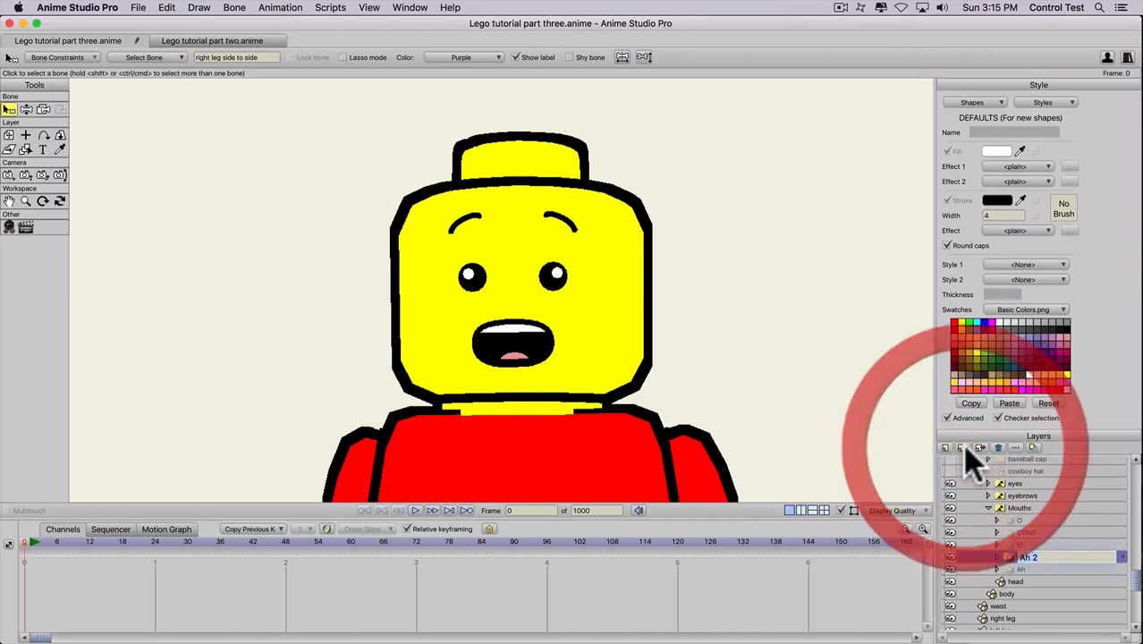
type("L")
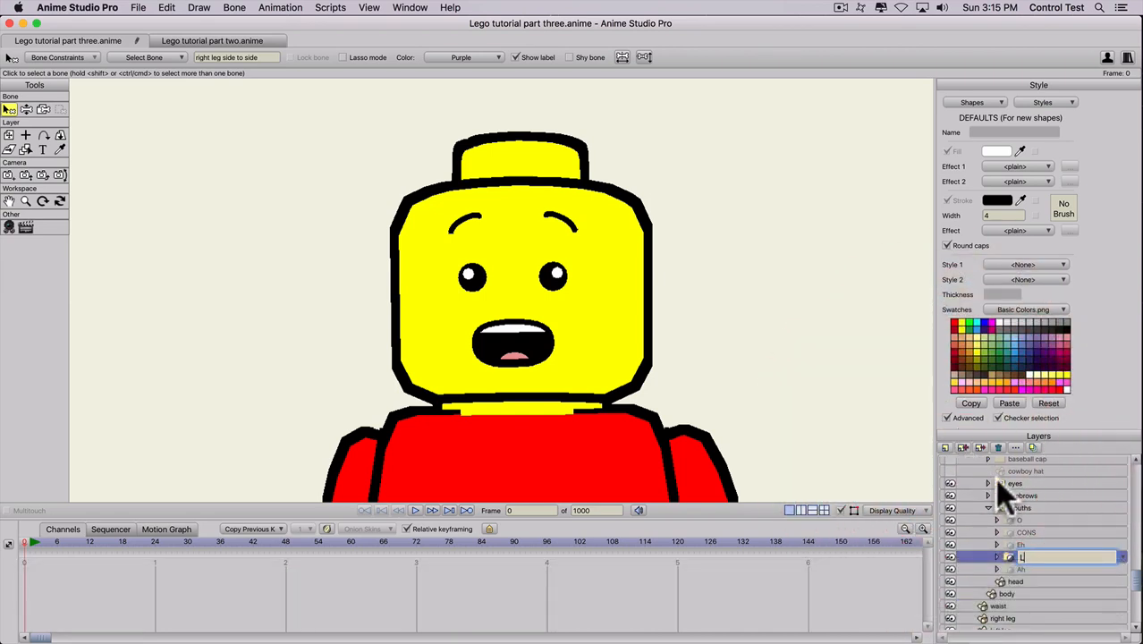
key("Return")
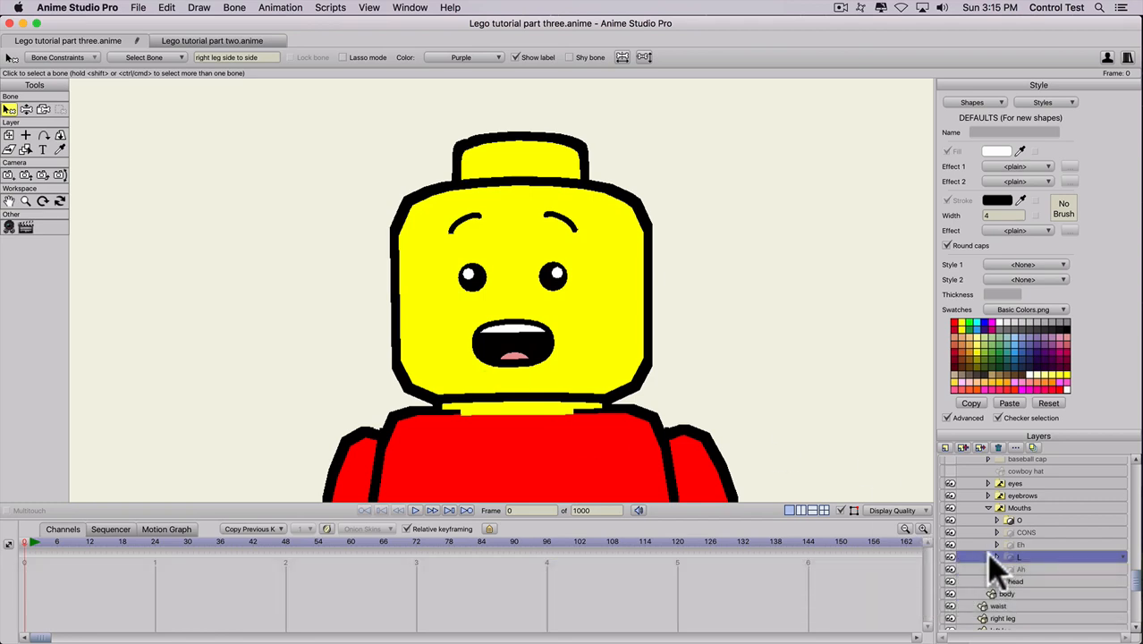
Raise the top point of the tongue in L's mouth pieces layer up to the upper teeth.
left_click(997, 557)
left_click(1038, 570)
key("t")
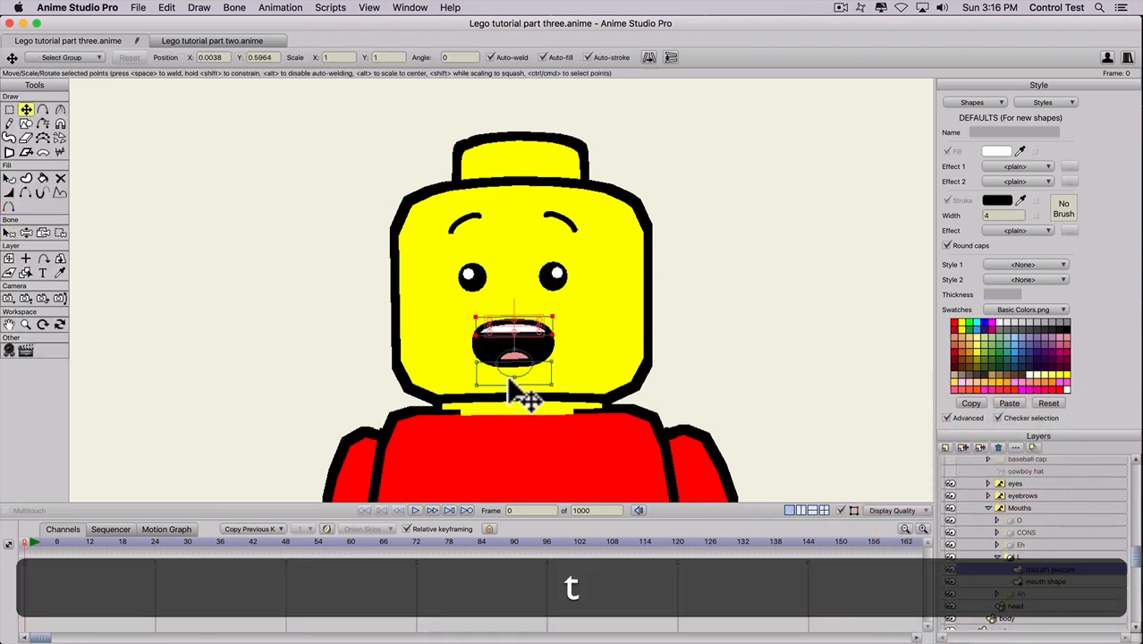
left_click(517, 349)
left_click_drag(529, 363, 526, 354)
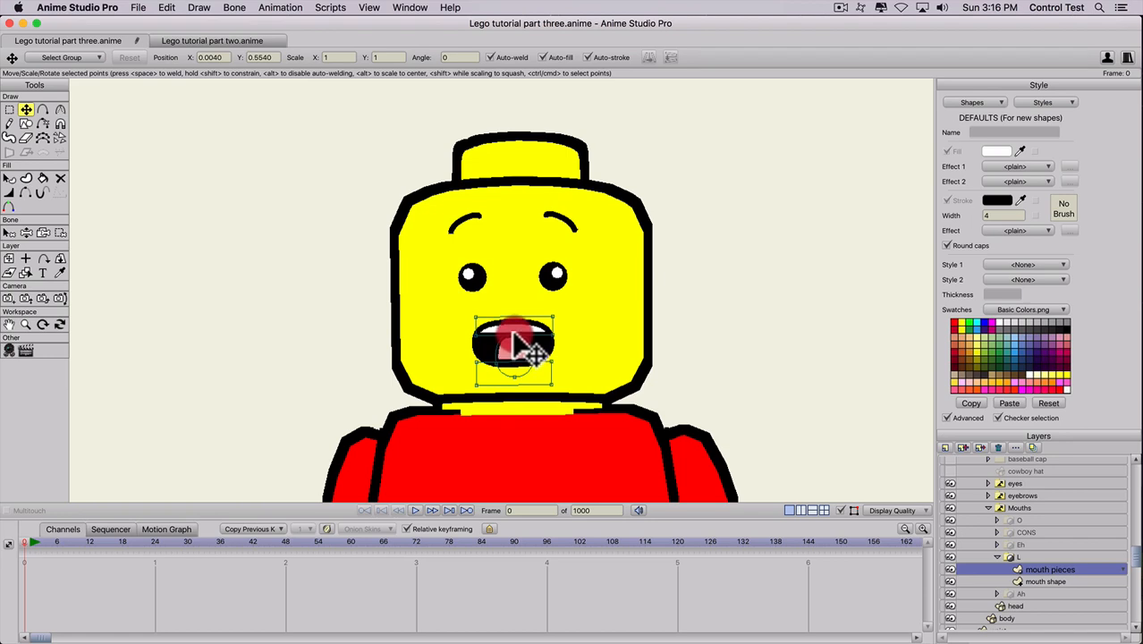
mouse_move(528, 352)
left_mouse_down()
mouse_move(519, 341)
mouse_move(518, 370)
left_mouse_up()
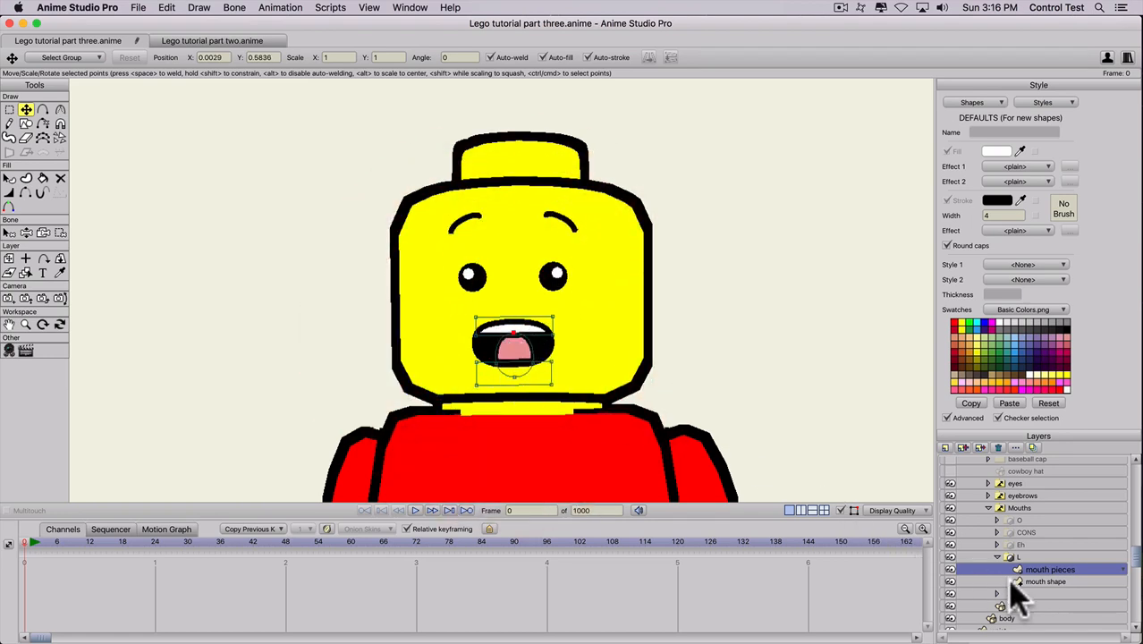
Raise the bottom point and lower the side points of L's mouth shape slightly, and collapse the L group.
left_click(1040, 583)
key("t")
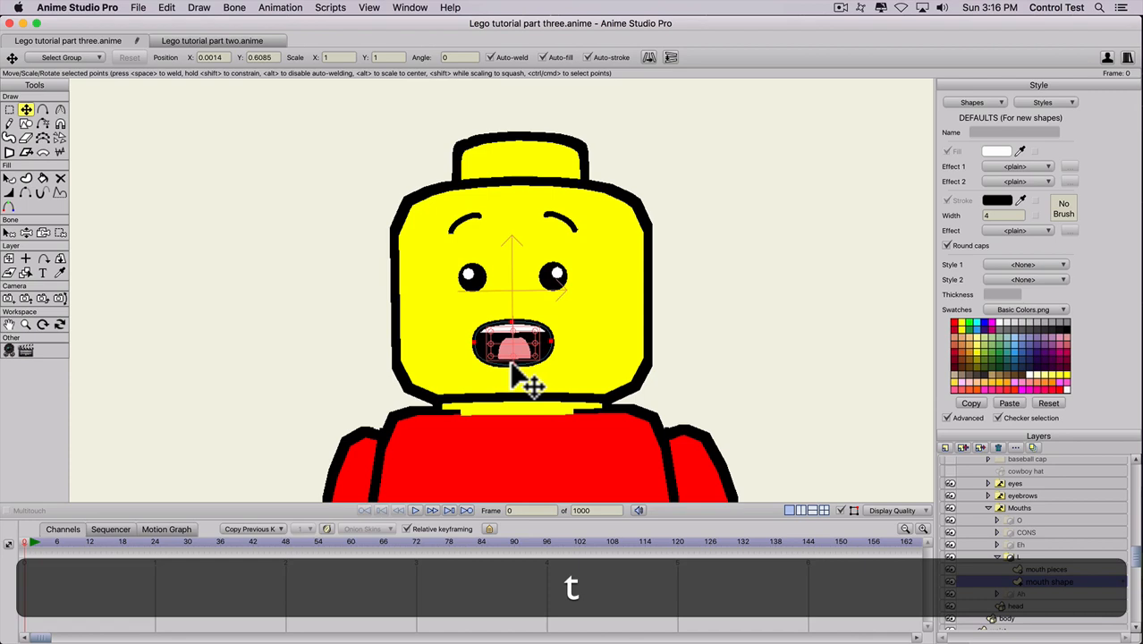
left_click(512, 363)
left_click_drag(512, 363, 481, 355)
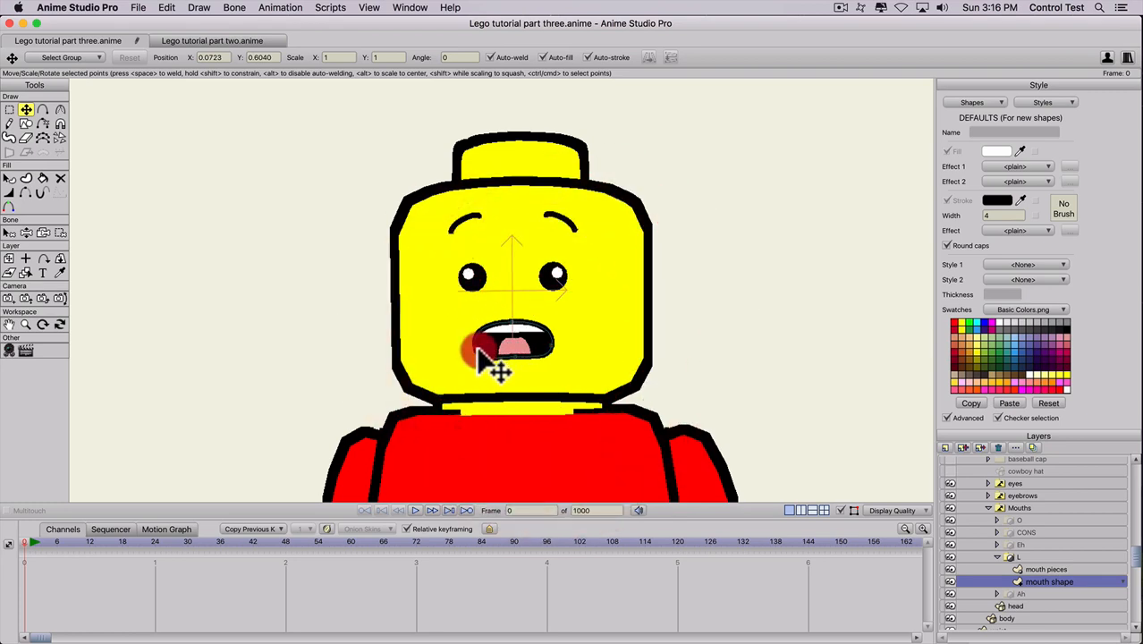
left_click(479, 349)
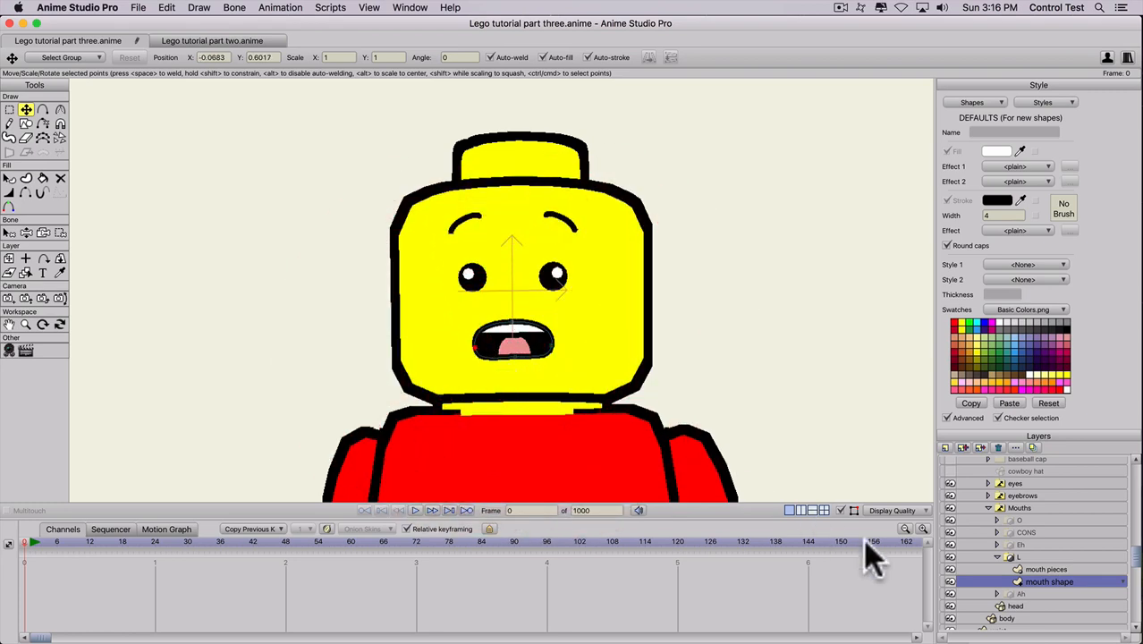
left_click(996, 557)
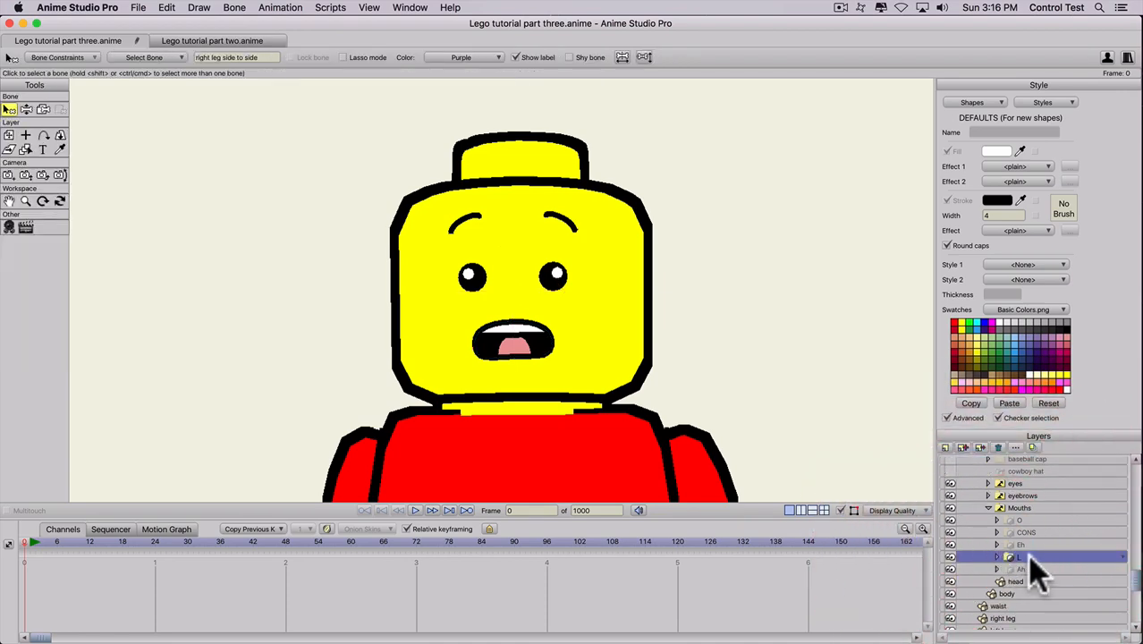
Duplicate the L group within Mouths and name the copy F,V.
left_click(1027, 556)
left_click(964, 446)
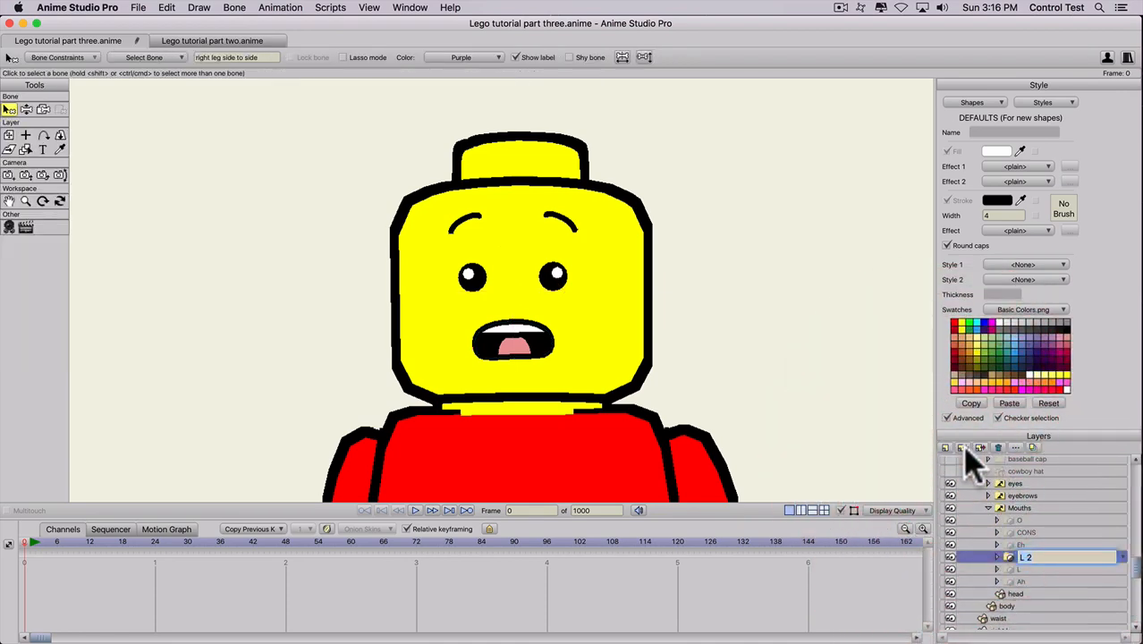
type("F,V")
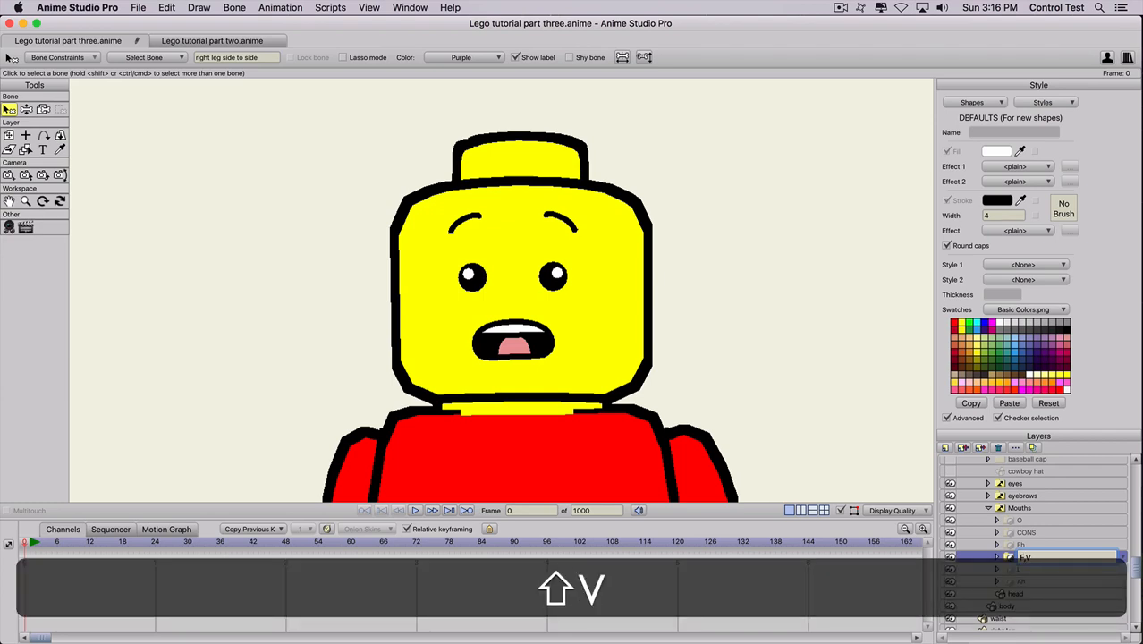
key("shift+Return")
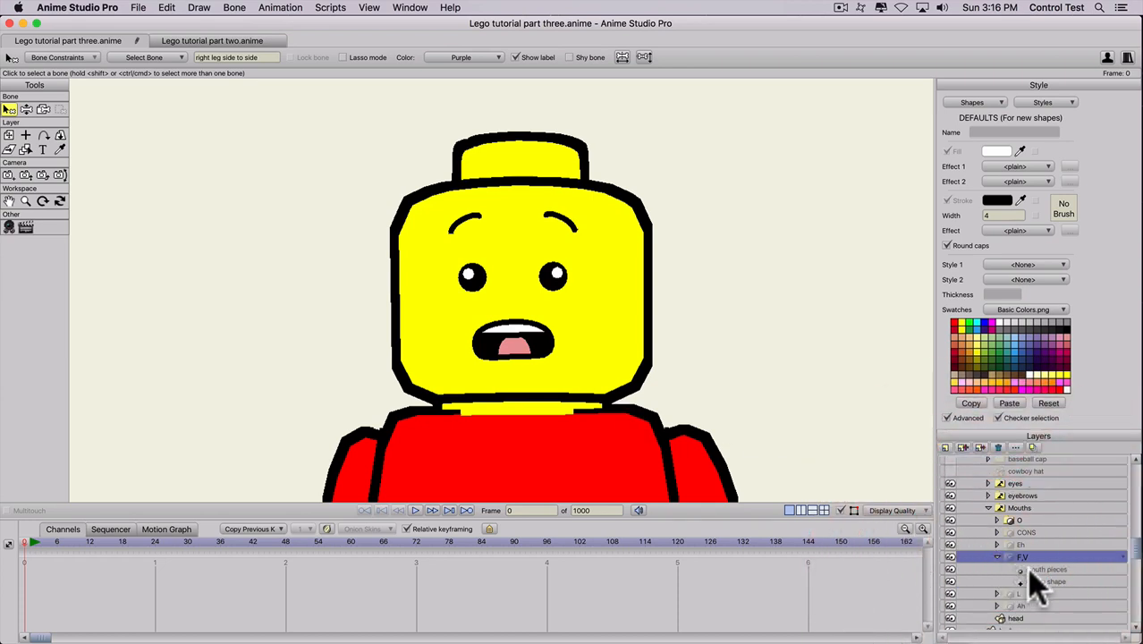
Lower the upper teeth slightly in the mouth pieces layer of the F,V group.
left_click(1028, 571)
key("t")
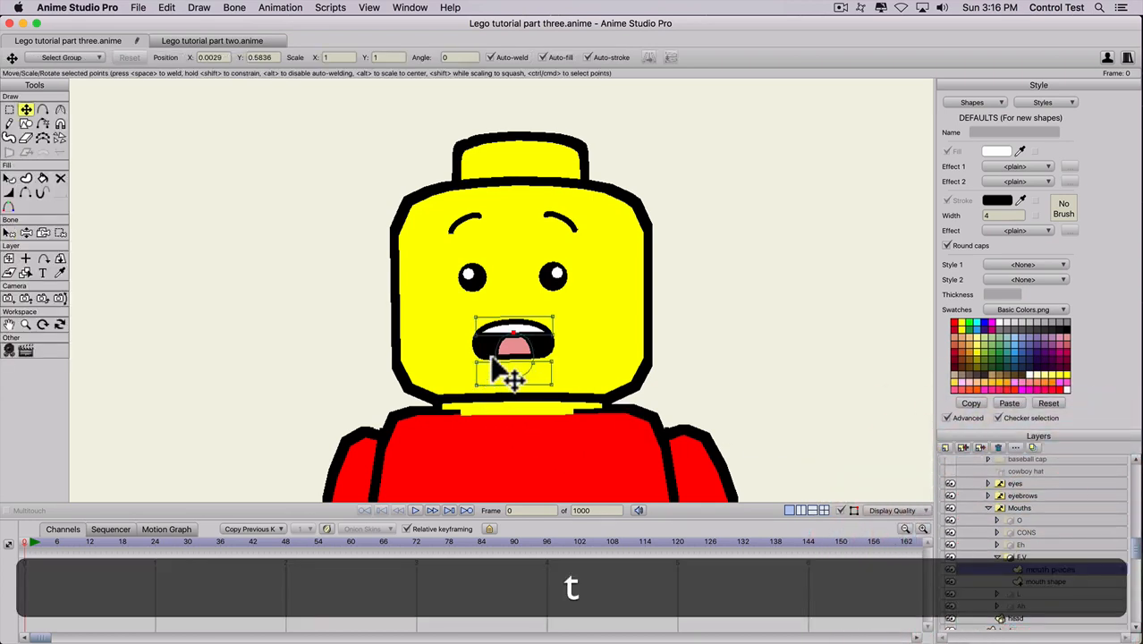
left_click(501, 340)
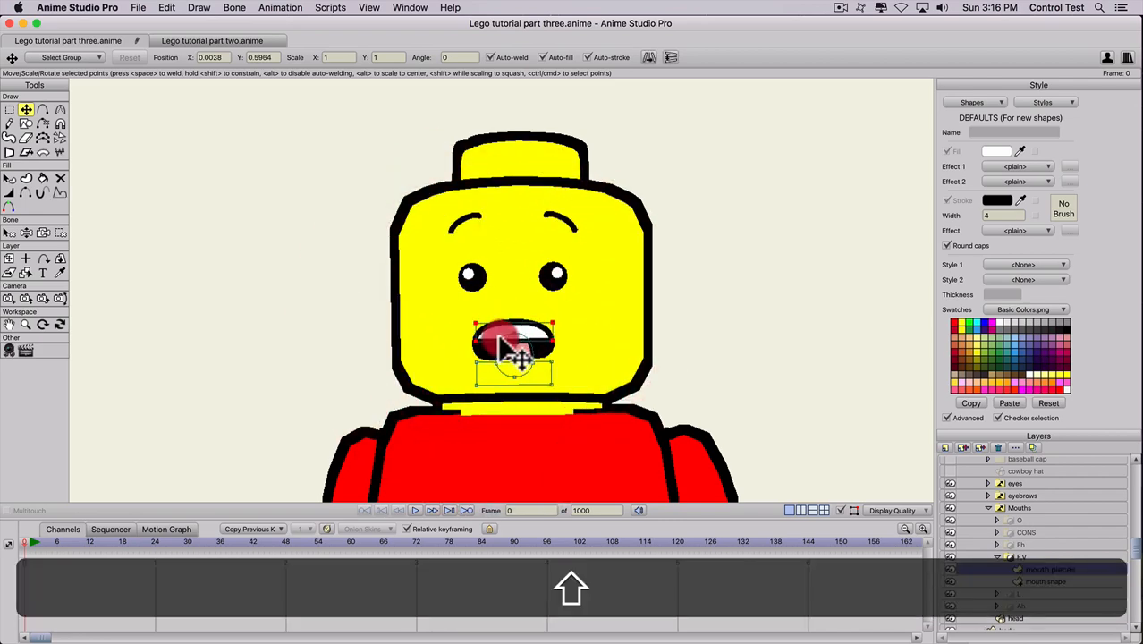
left_click_drag(501, 340, 511, 353)
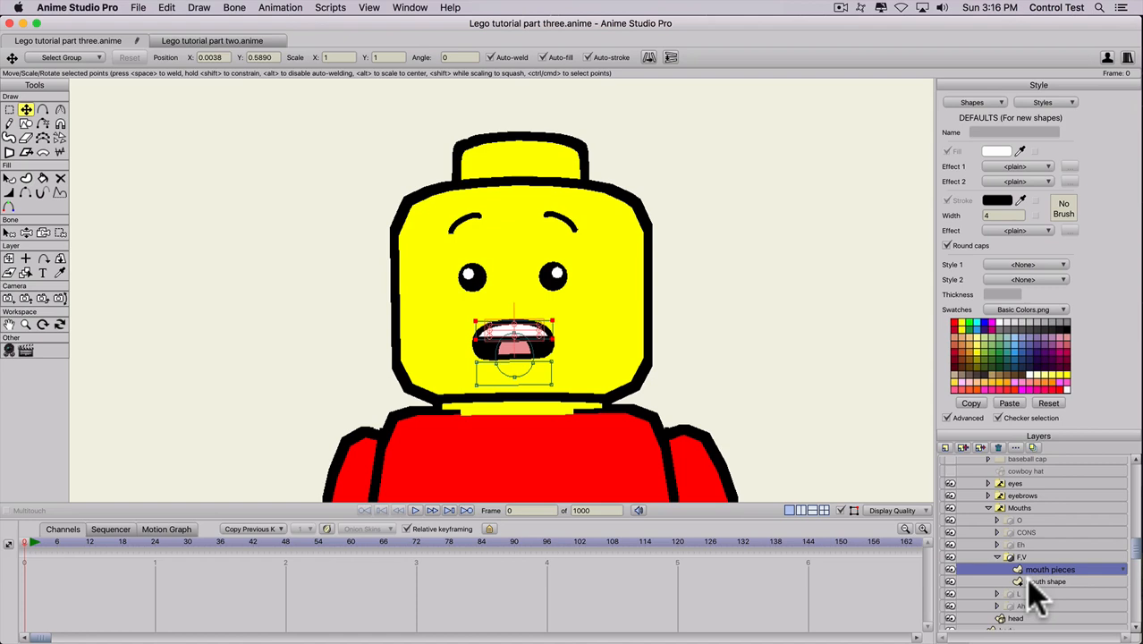
Raise the bottom centre point of F,V's mouth shape to the lower edge of the upper teeth.
left_click(1029, 581)
key("t")
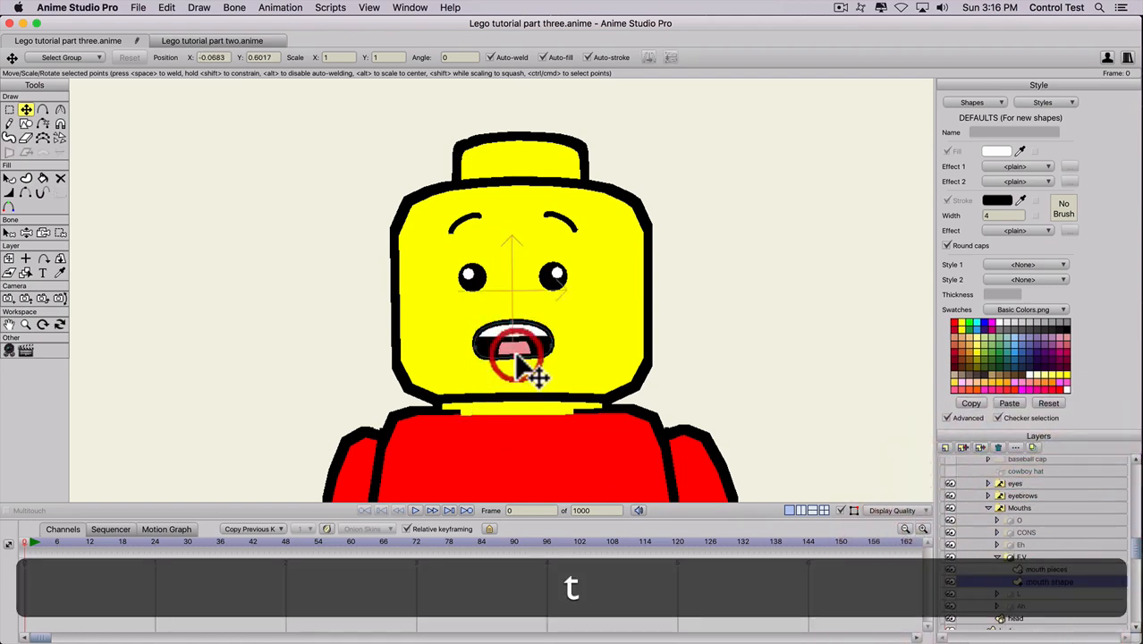
left_click(528, 363)
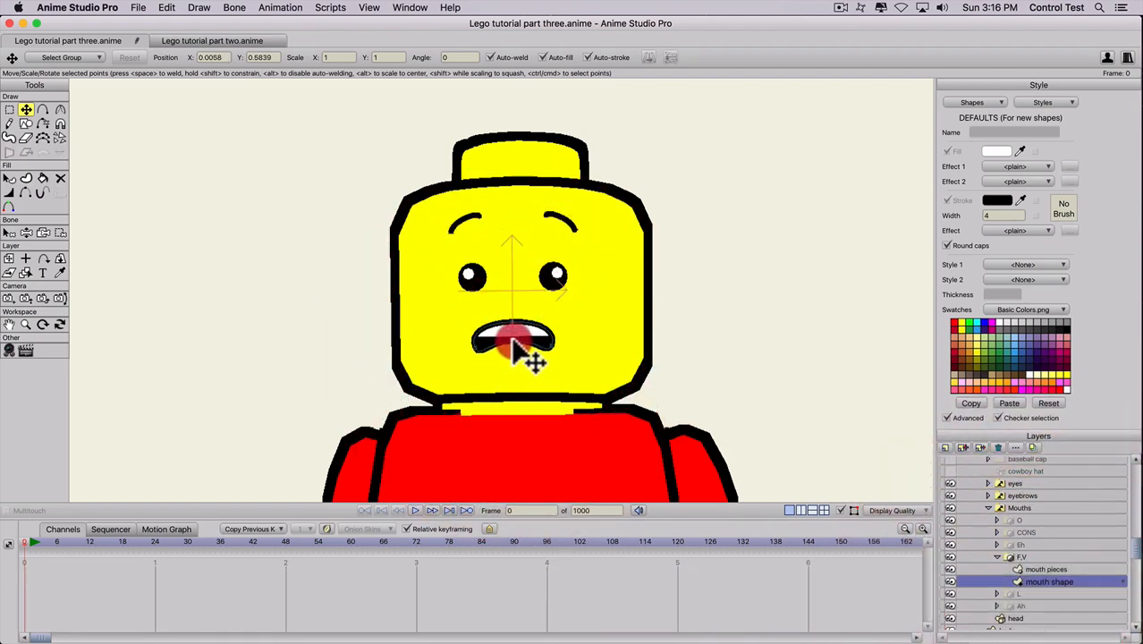
left_click_drag(516, 337, 518, 363)
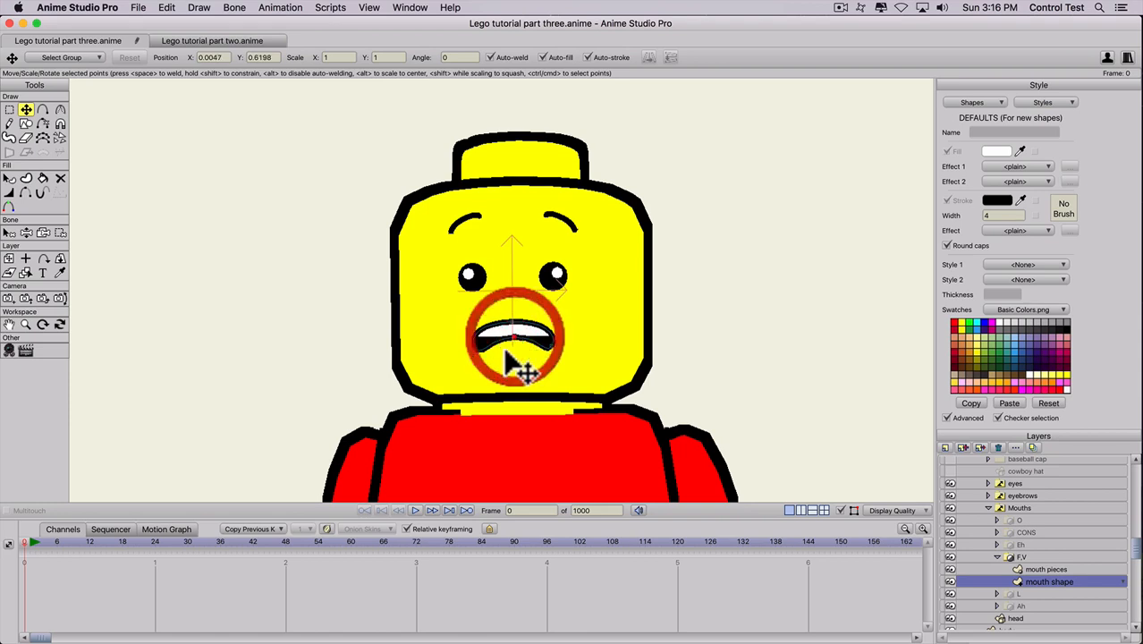
Add two short lines running down from the lower lip of F,V's mouth shape, one on each side of centre.
key("a")
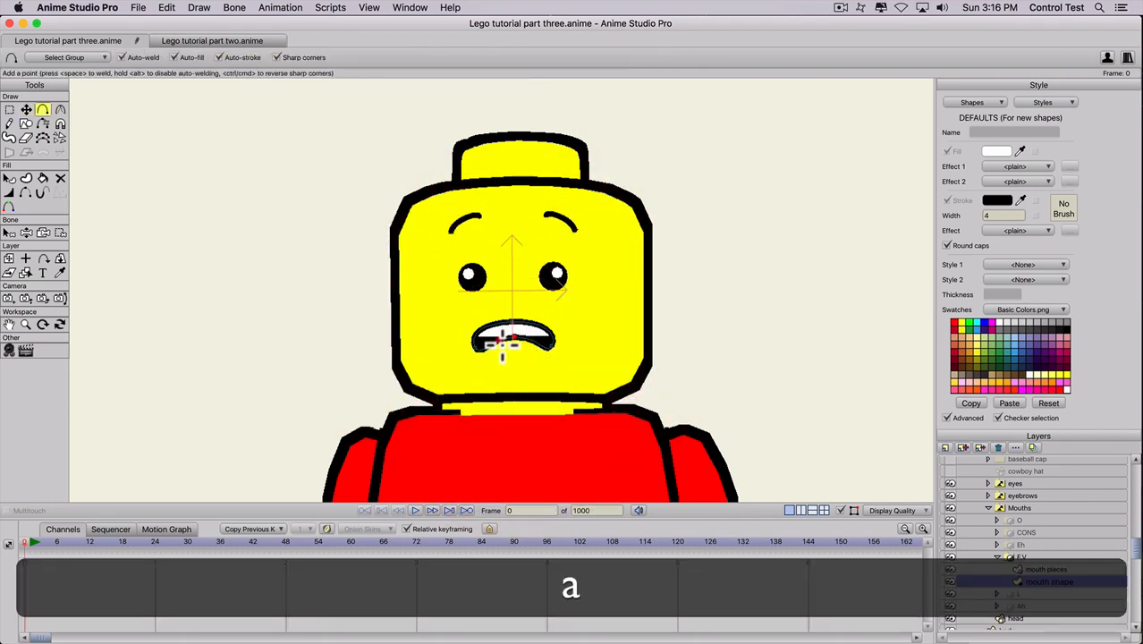
left_click_drag(502, 341, 534, 353)
left_click(498, 354)
scroll(511, 351, "up", 2)
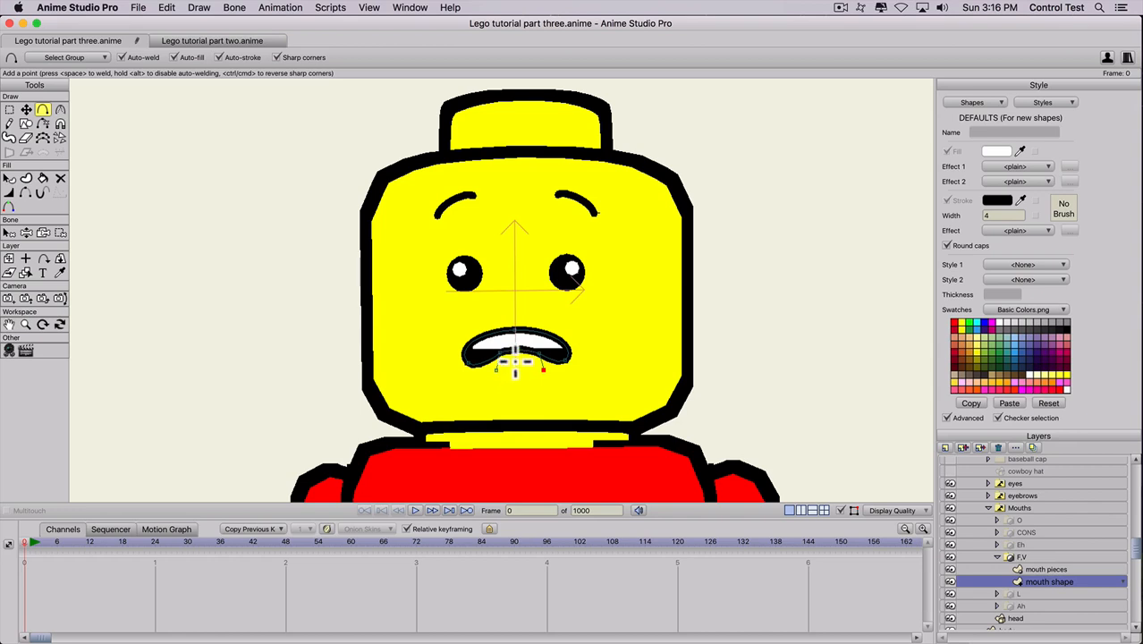
Create a stroked shape from each of the two short lines beneath F,V's lower lip.
key("u")
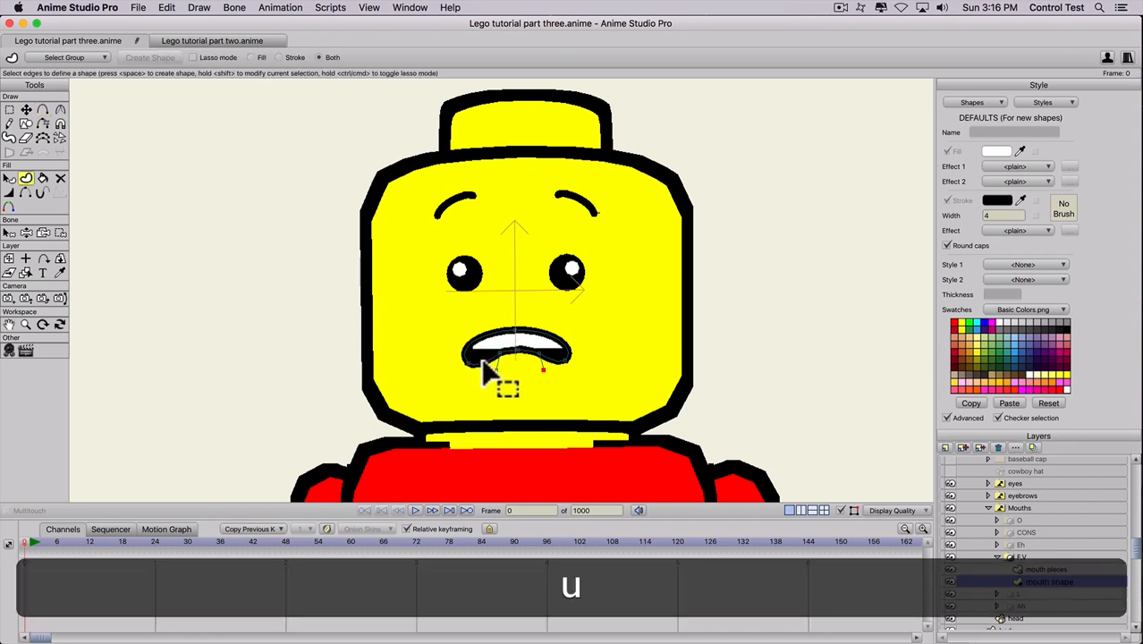
left_click(498, 363)
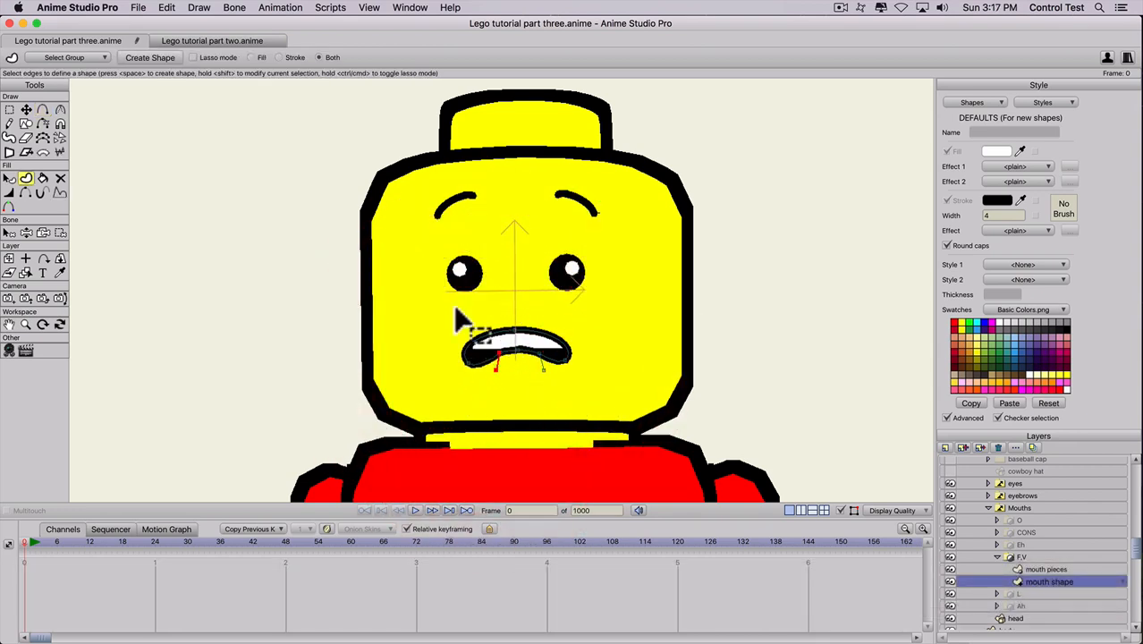
left_click(151, 58)
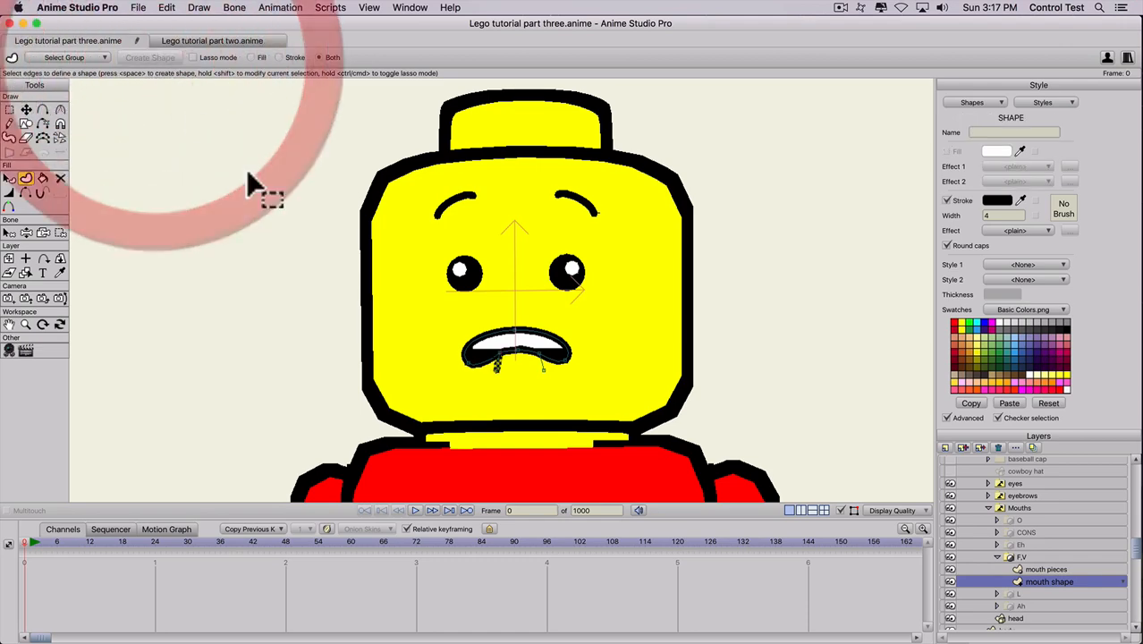
left_click(541, 362)
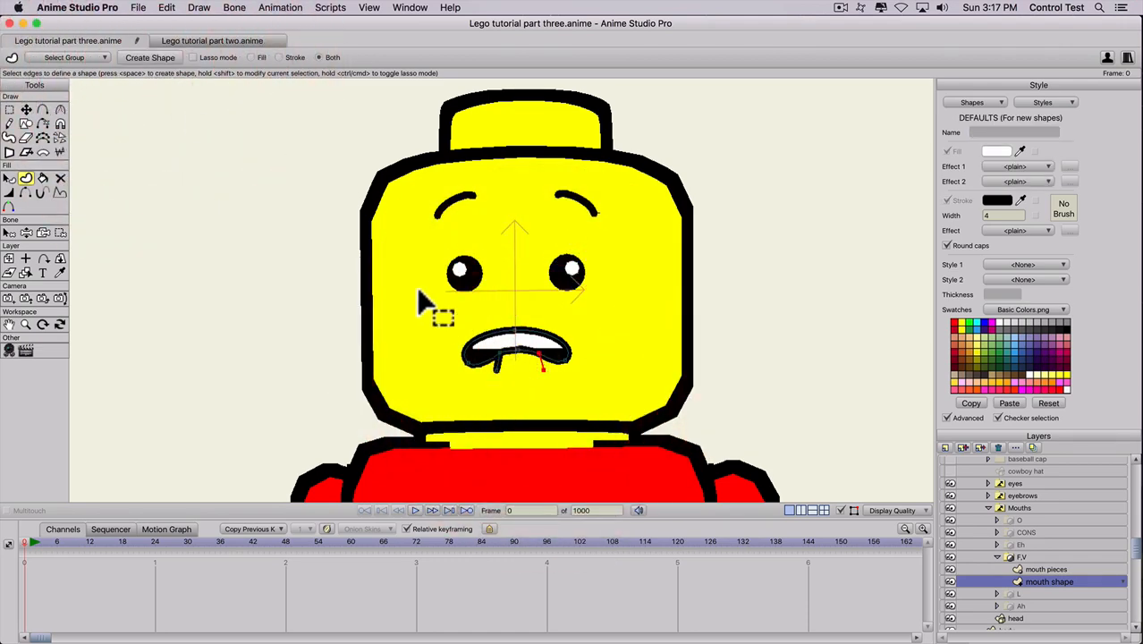
left_click(168, 58)
left_click(526, 370)
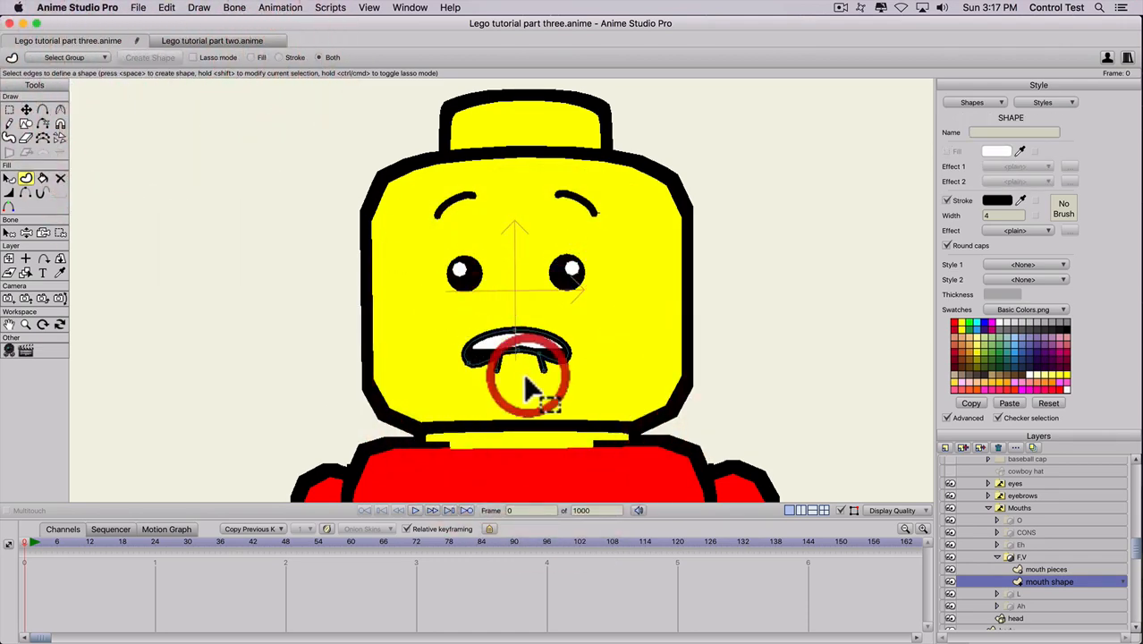
Round the bottom centre point of F,V's mouth shape to about 0.77 curvature and adjust the lip point above the right-hand line.
scroll(507, 386, "down", 1)
scroll(507, 388, "up", 3)
scroll(506, 385, "down", 3)
scroll(505, 390, "up", 2)
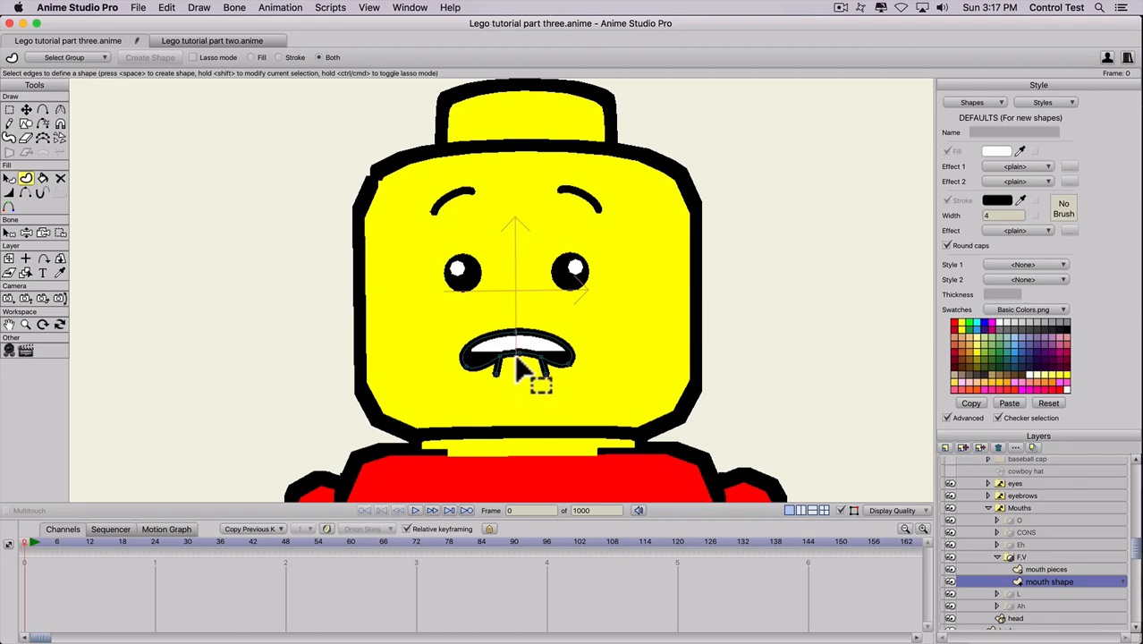
key("c")
left_click_drag(526, 355, 607, 356)
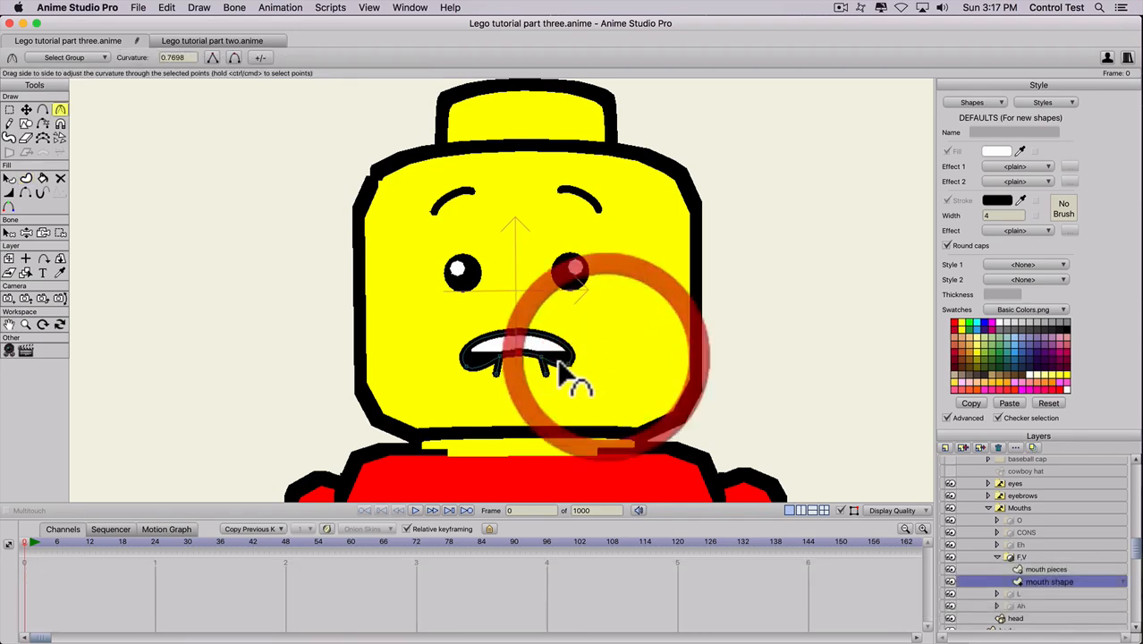
key("t")
left_click(539, 357)
left_click(537, 357)
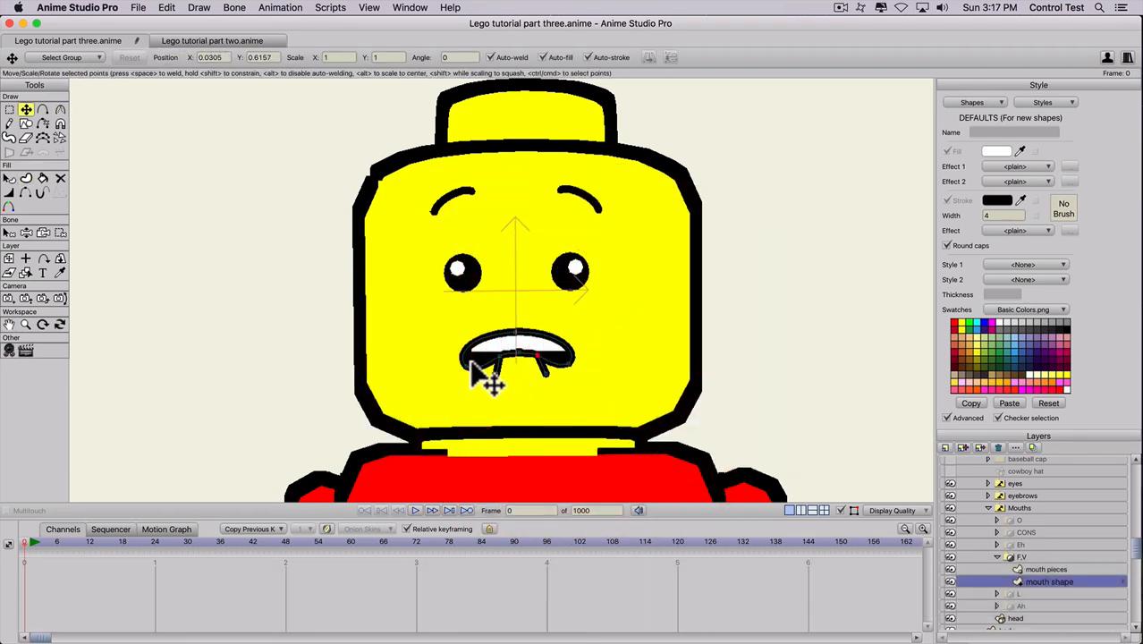
Sharpen the lower corners of F,V's mouth shape to about 0.15 and 0.14 curvature, and collapse the F,V group.
key("c")
left_click_drag(452, 367, 308, 376)
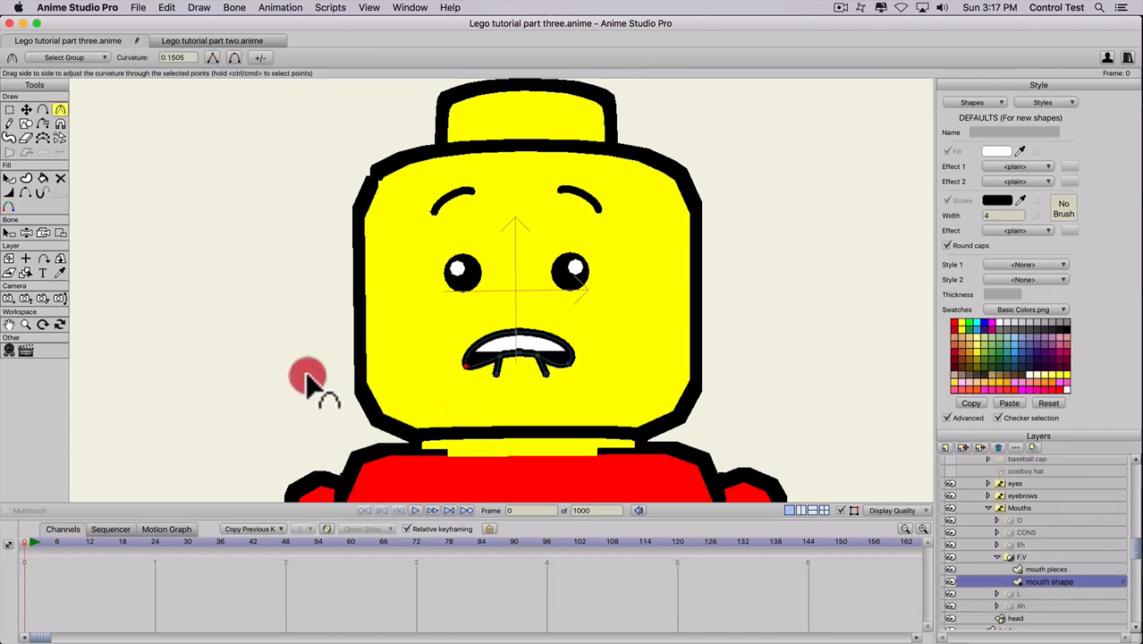
left_click_drag(573, 380, 474, 399)
scroll(474, 398, "down", 2)
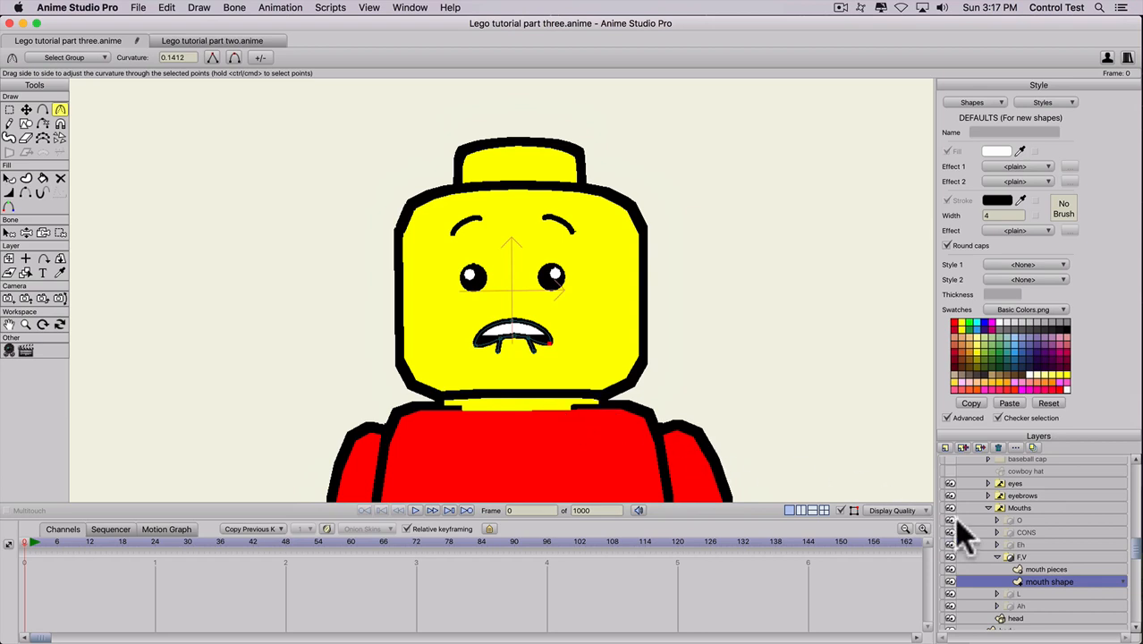
left_click(999, 558)
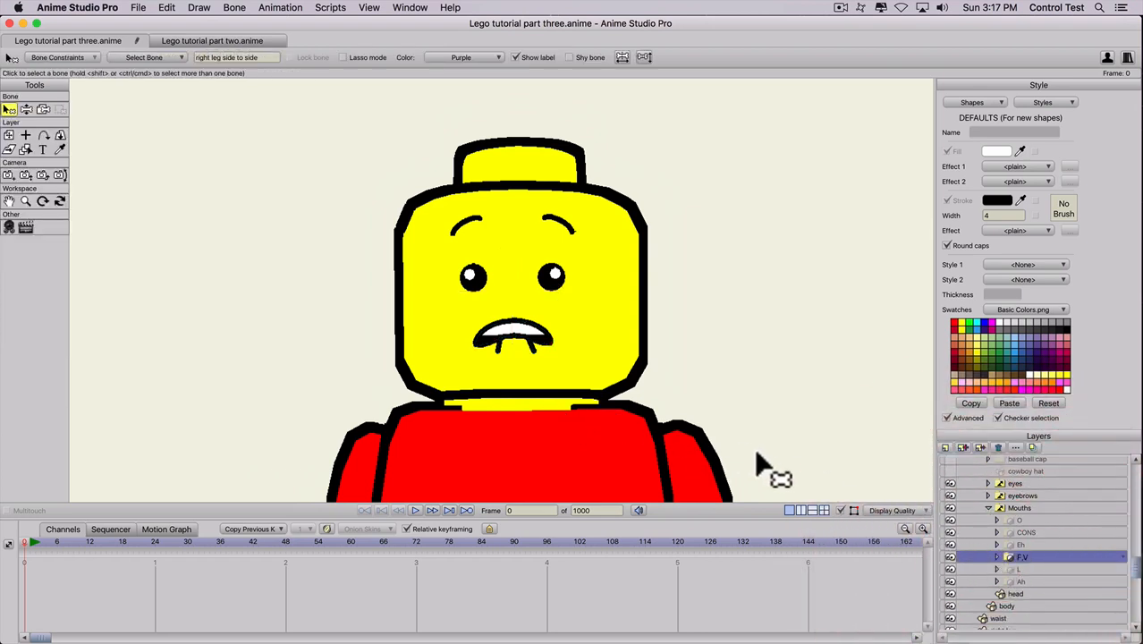
Duplicate the Ah group within Mouths and name the copy Scream.
left_click(1017, 582)
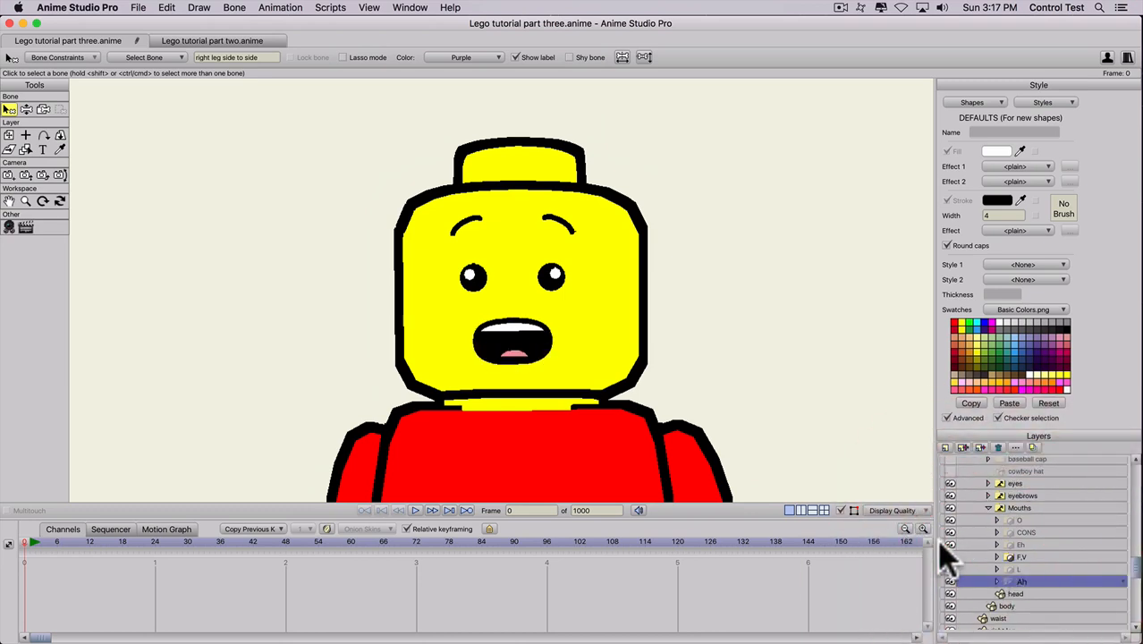
left_click(963, 446)
type("Scream")
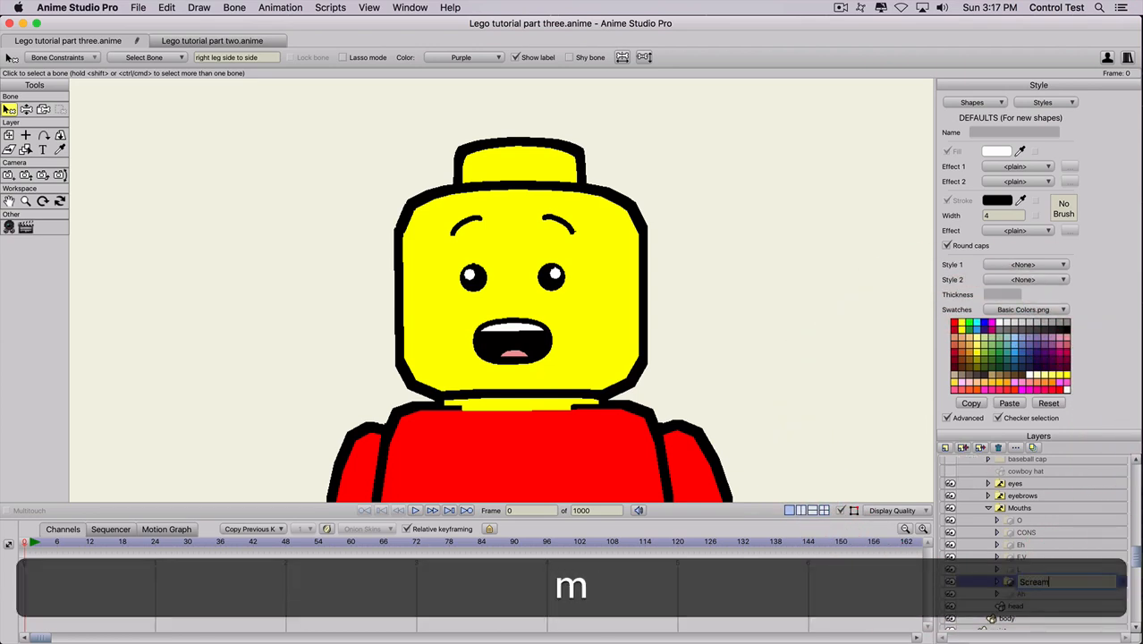
key("Return")
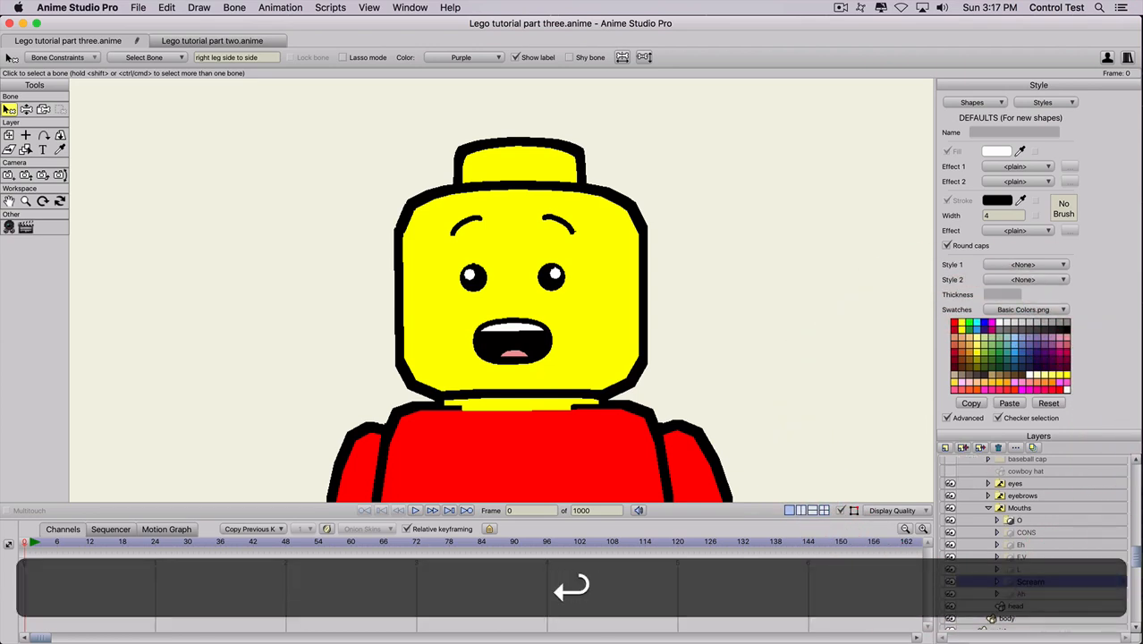
Move the side points of Scream's mouth shape outward and slightly upward to widen the mouth.
left_click(998, 582)
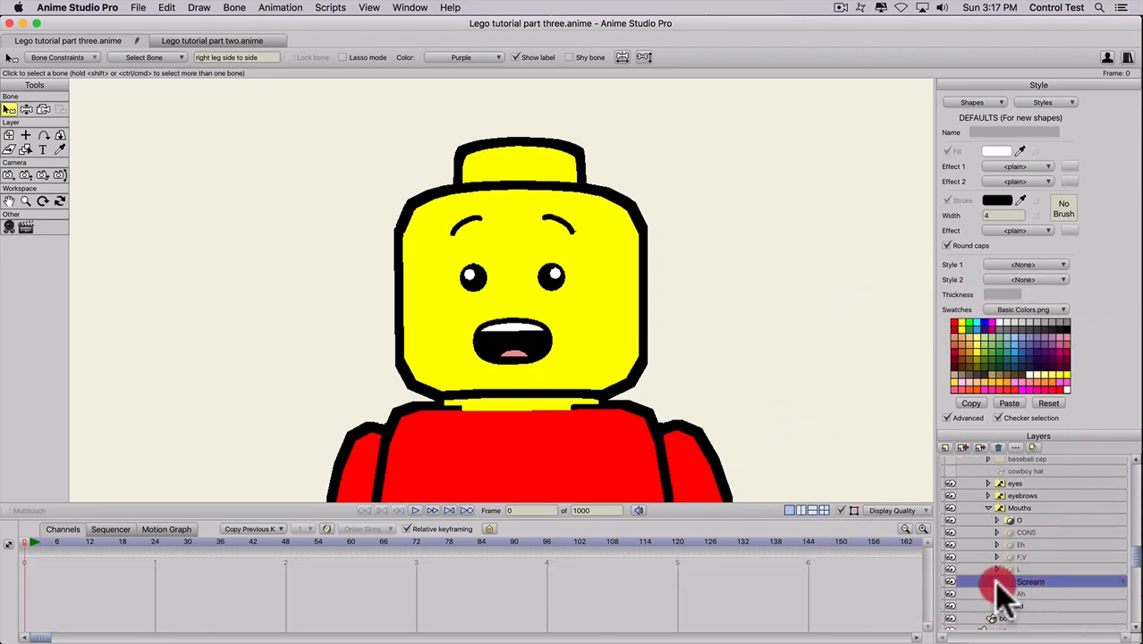
left_click(985, 607)
key("t")
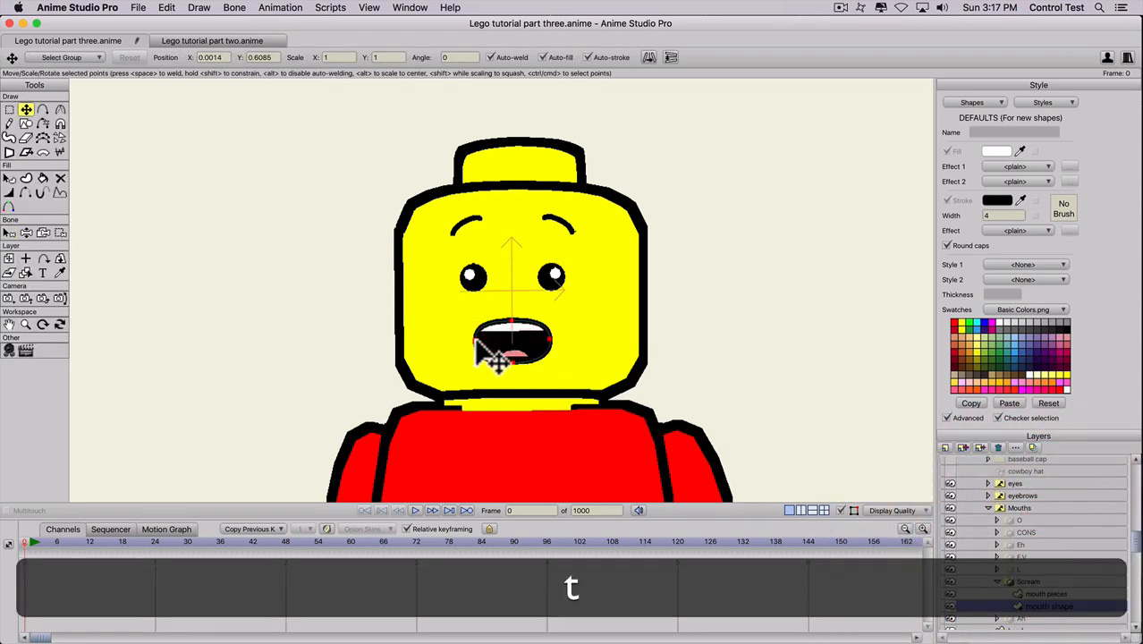
left_click_drag(470, 340, 561, 334)
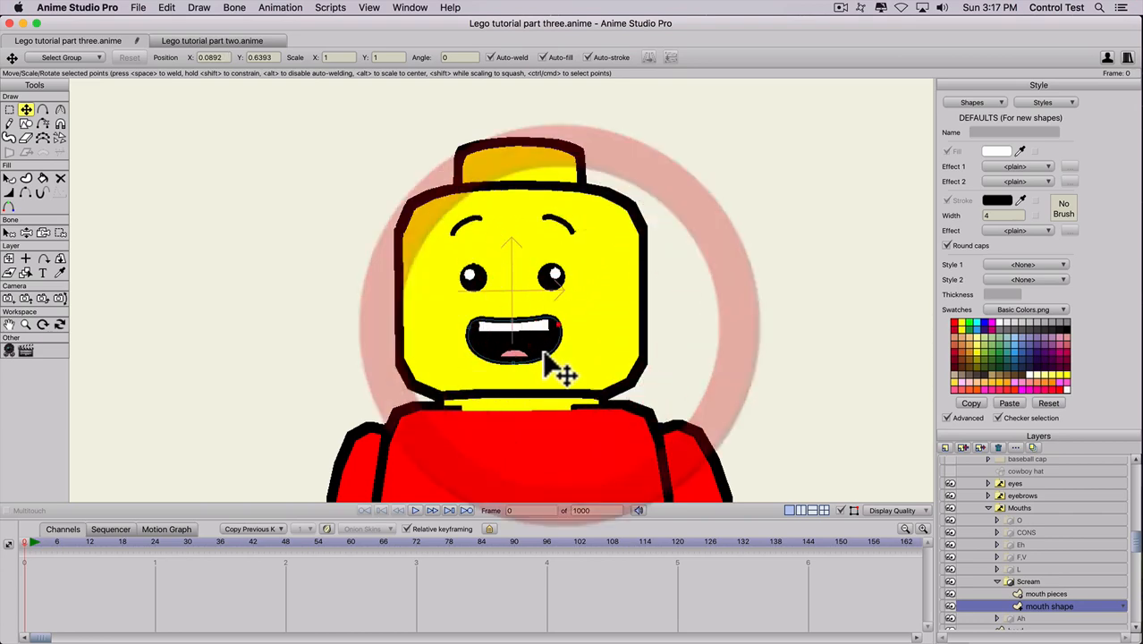
Add a point on each side of the lower edge of Scream's mouth shape.
key("a")
left_click(551, 352)
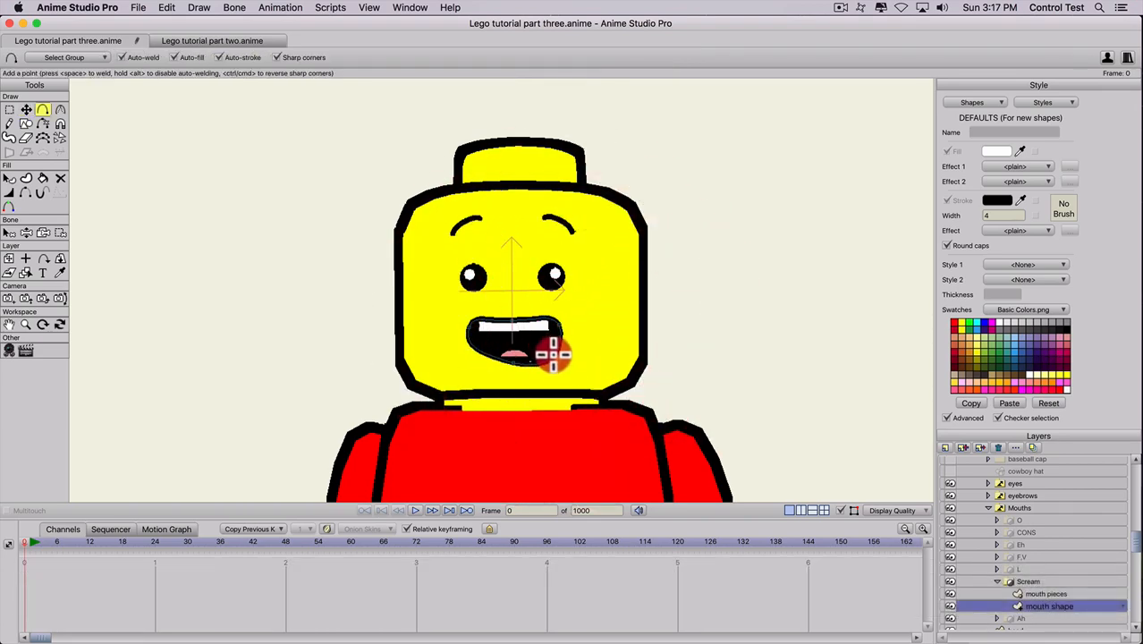
left_click(482, 361)
Raise the bottom centre point of Scream's mouth shape into an arch and set the lower-left point's curvature to about 0.44.
key("t")
left_click_drag(526, 365, 891, 408)
key("c")
left_click_drag(474, 367, 881, 394)
scroll(554, 380, "up", 2)
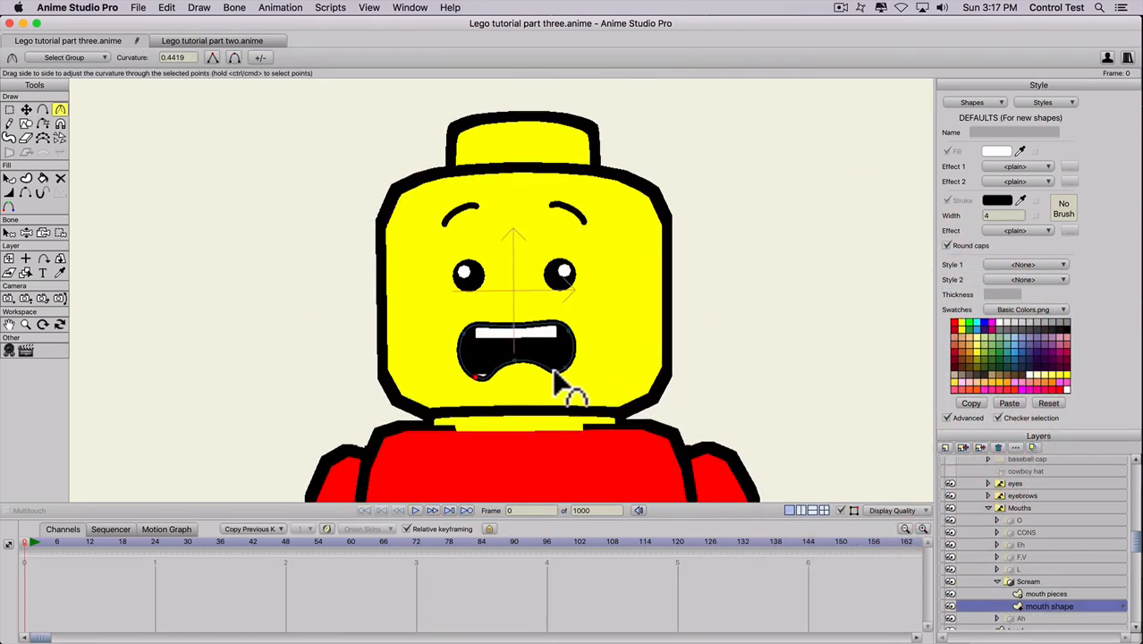
Raise the lower teeth into view in Scream's mouth pieces layer and widen them to span the mouth.
left_click(1048, 594)
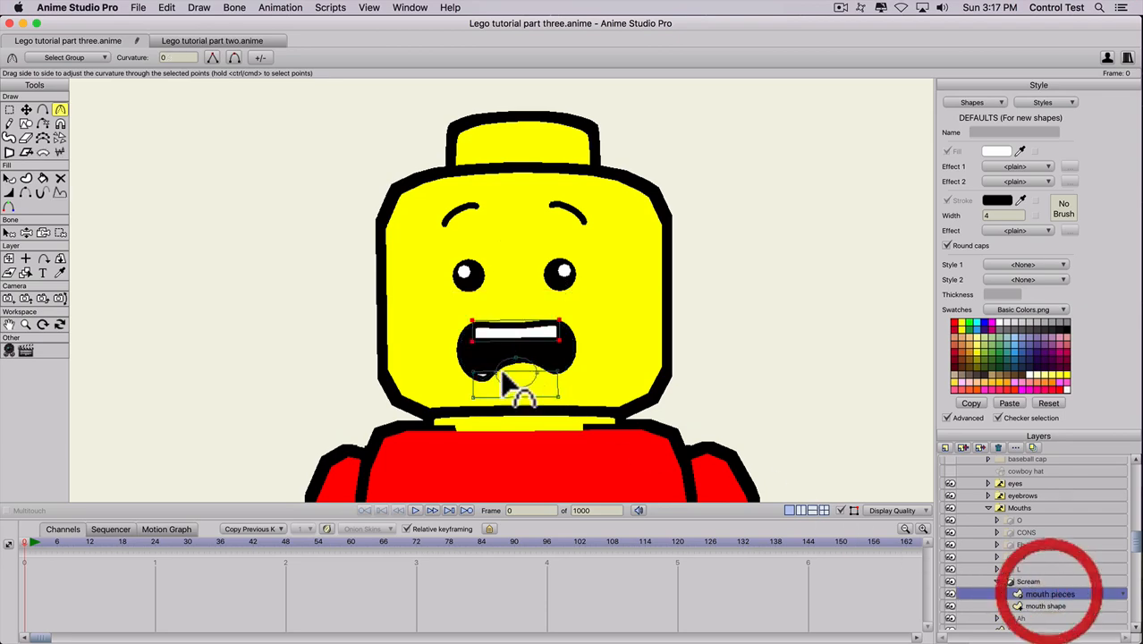
key("t")
left_click(488, 379)
mouse_move(486, 376)
left_mouse_down()
mouse_move(508, 371)
mouse_move(491, 349)
mouse_move(480, 365)
mouse_move(494, 372)
left_mouse_up()
key("super+z")
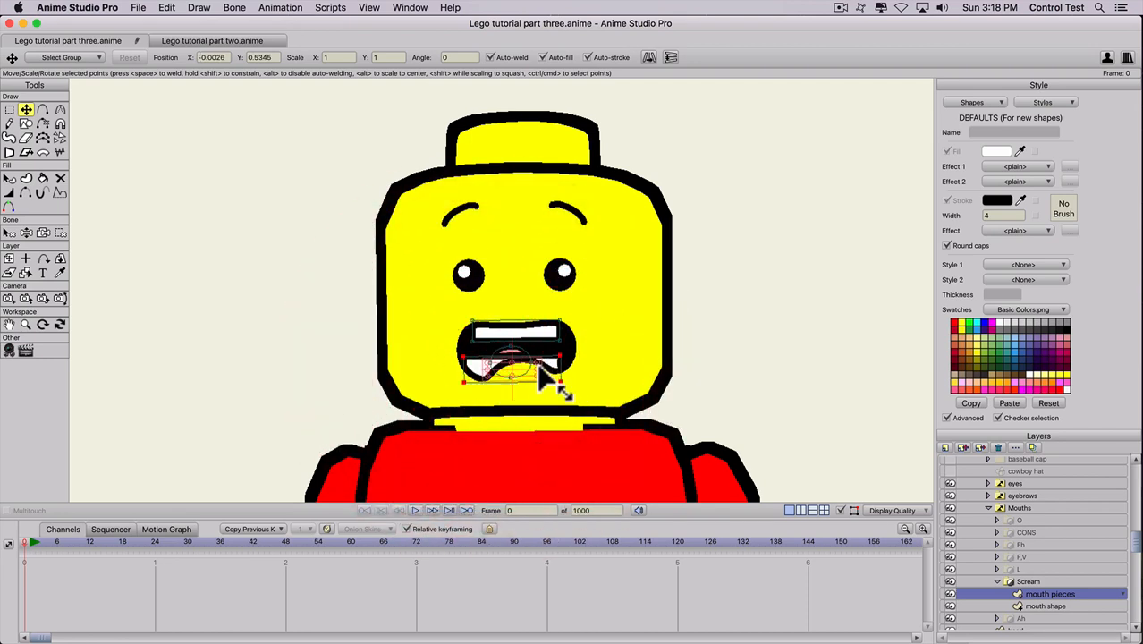
key("super+z")
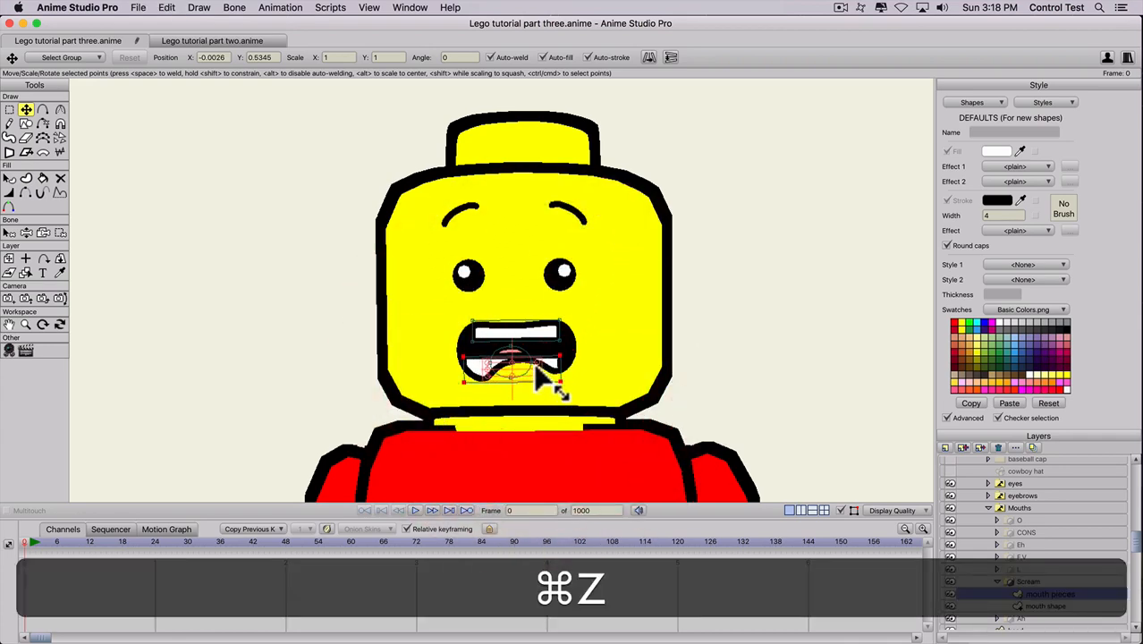
left_click(542, 367)
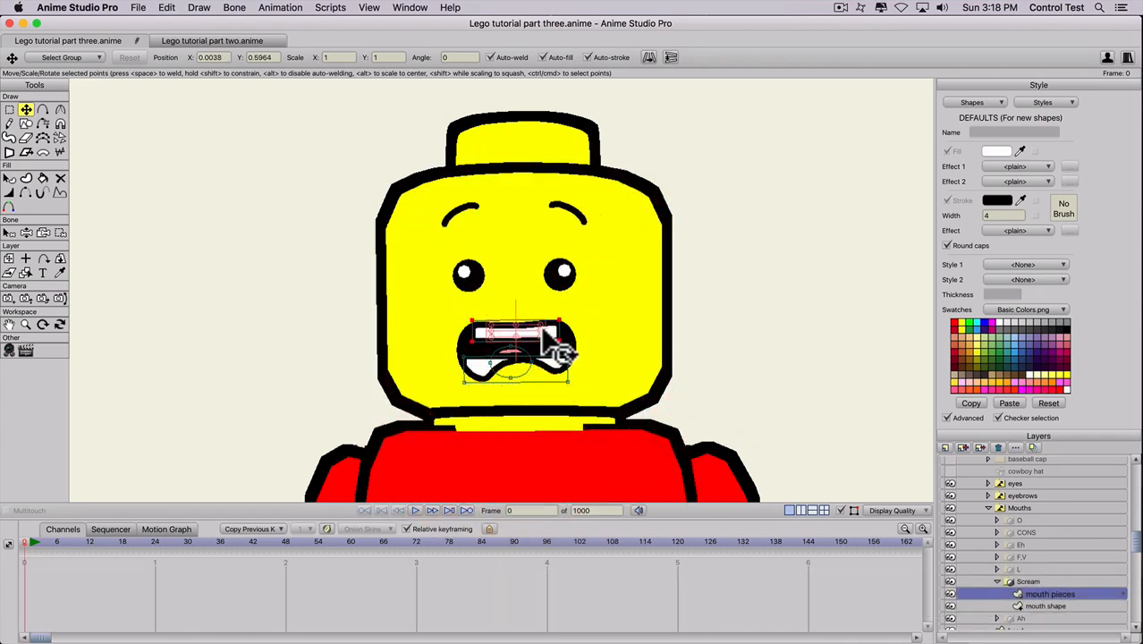
Widen Scream's upper teeth and pull their lower corners outward to follow the mouth opening.
left_click(551, 327)
left_click(470, 339)
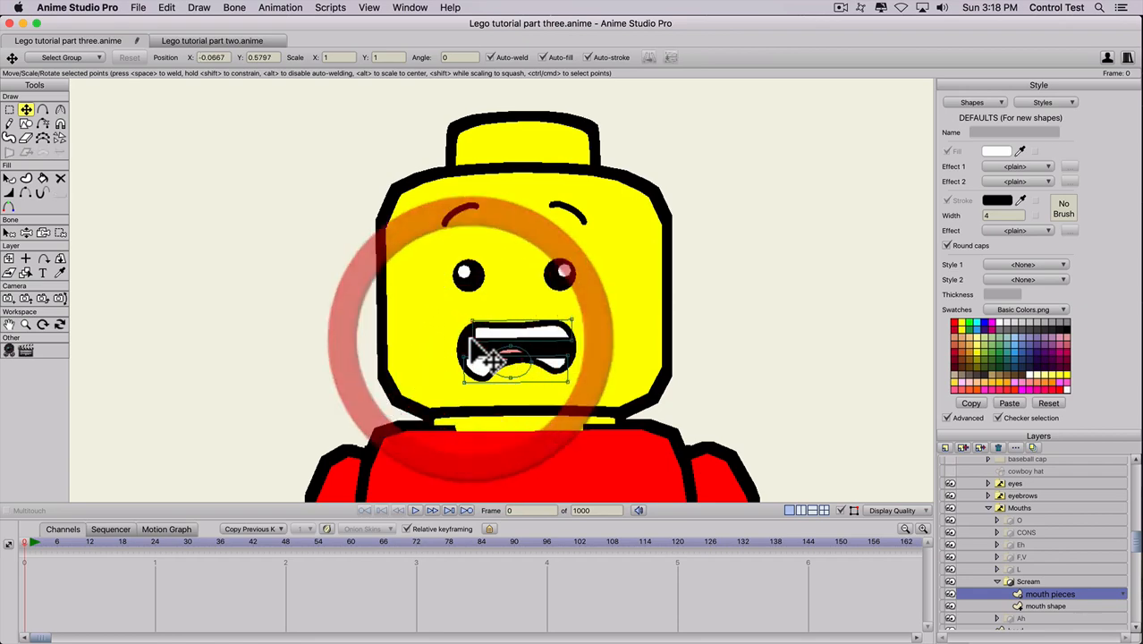
mouse_move(470, 339)
left_mouse_down()
mouse_move(458, 330)
mouse_move(465, 340)
left_mouse_up()
left_click_drag(569, 341, 560, 342)
left_click_drag(571, 319, 497, 337)
Raise the top point of Scream's tongue toward the upper teeth and collapse the Scream group.
key("t")
left_click(508, 348)
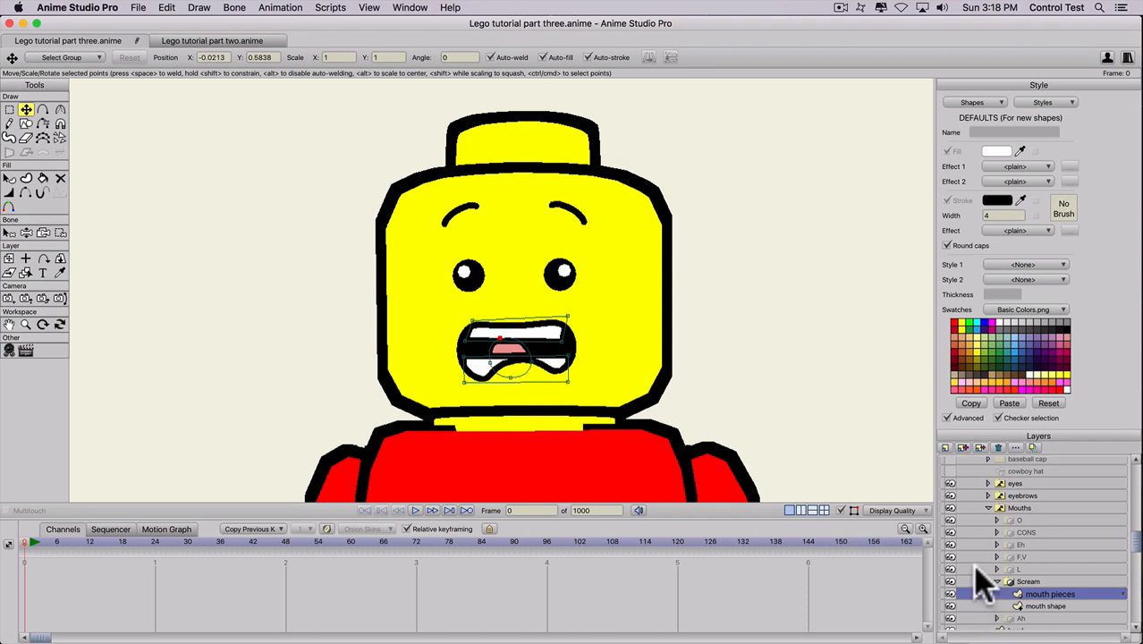
left_click(997, 581)
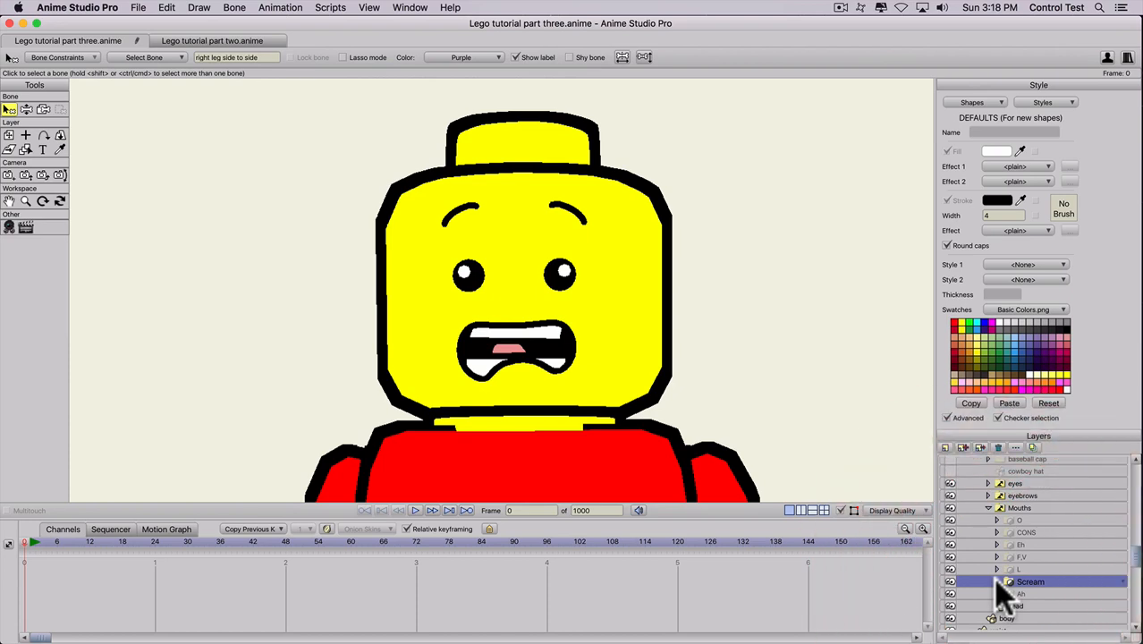
Duplicate the Ah mouth group within Mouths and name the copy Neutral.
left_click(1014, 593)
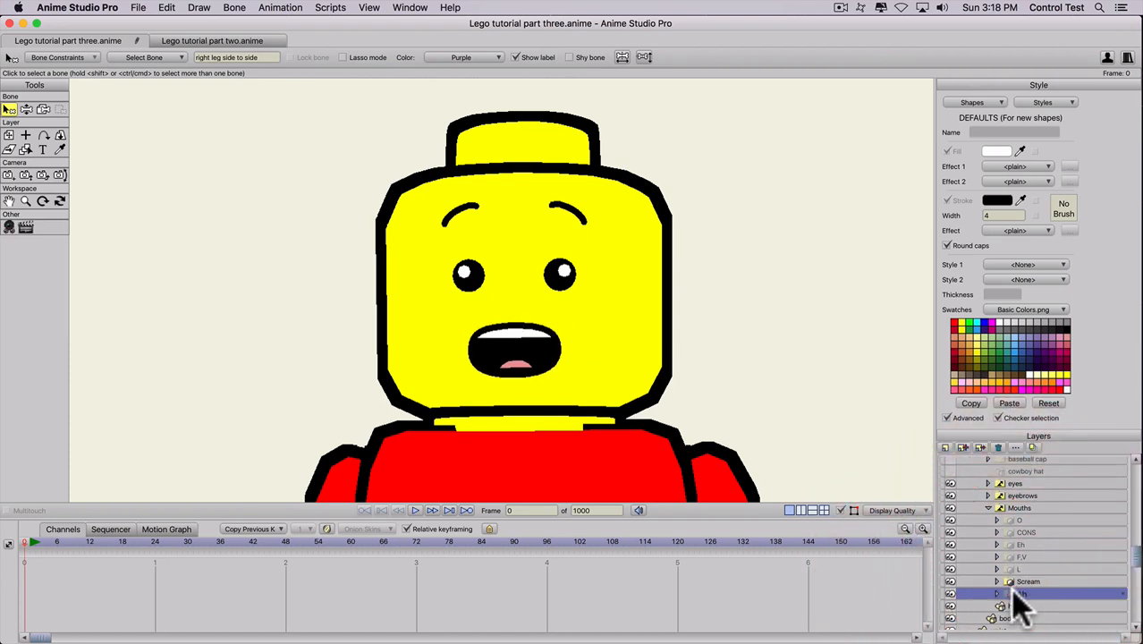
left_click(964, 447)
type("N")
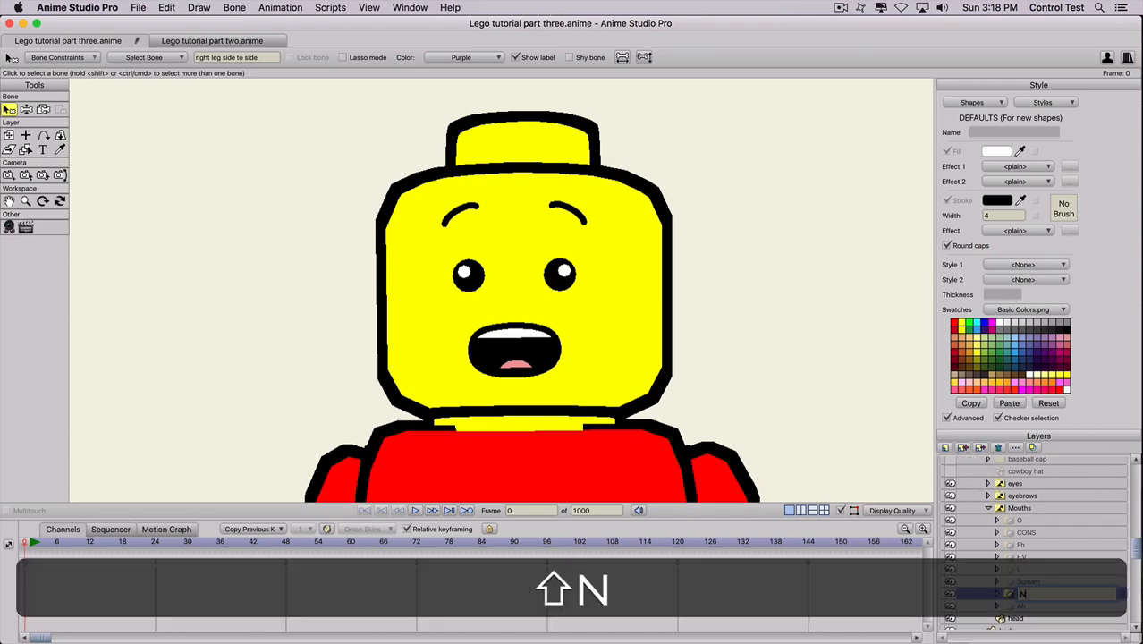
type("E")
type("utral")
key("Return")
Squash Neutral's mouth shape vertically about its centre until the mouth is closed.
left_click(1027, 596)
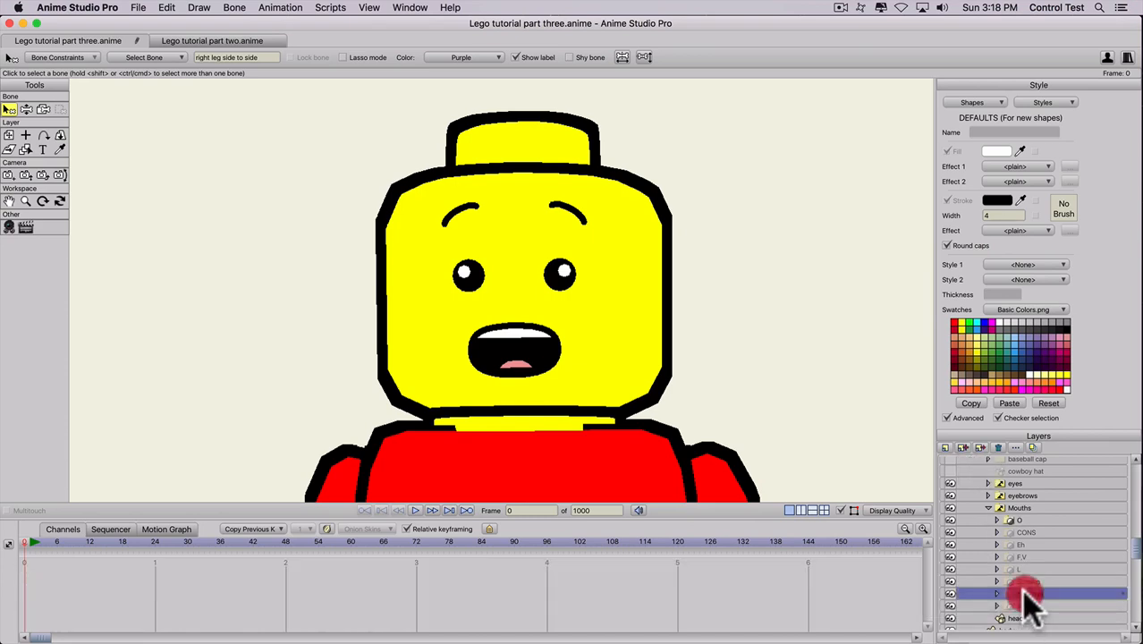
left_click(997, 594)
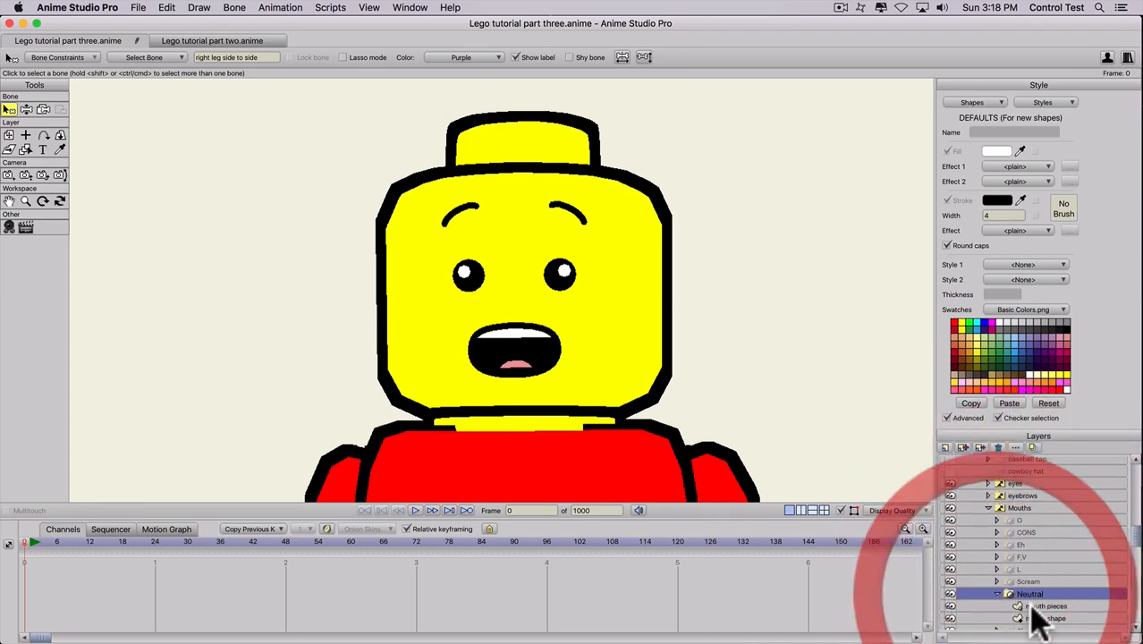
left_click(1042, 618)
key("t")
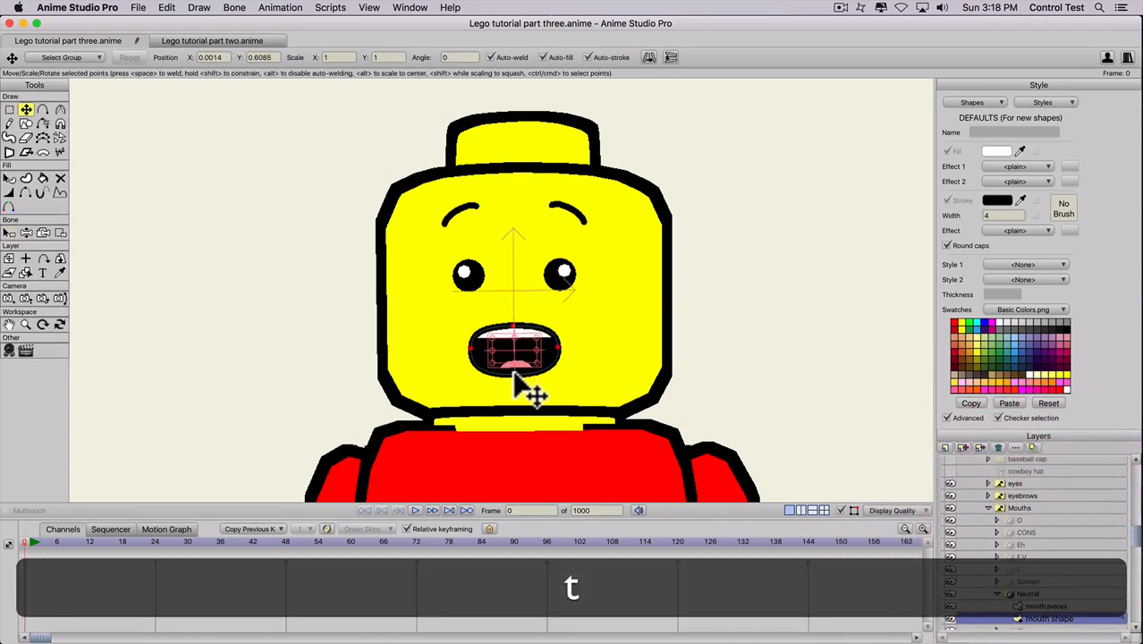
left_click(517, 374)
left_click(535, 369)
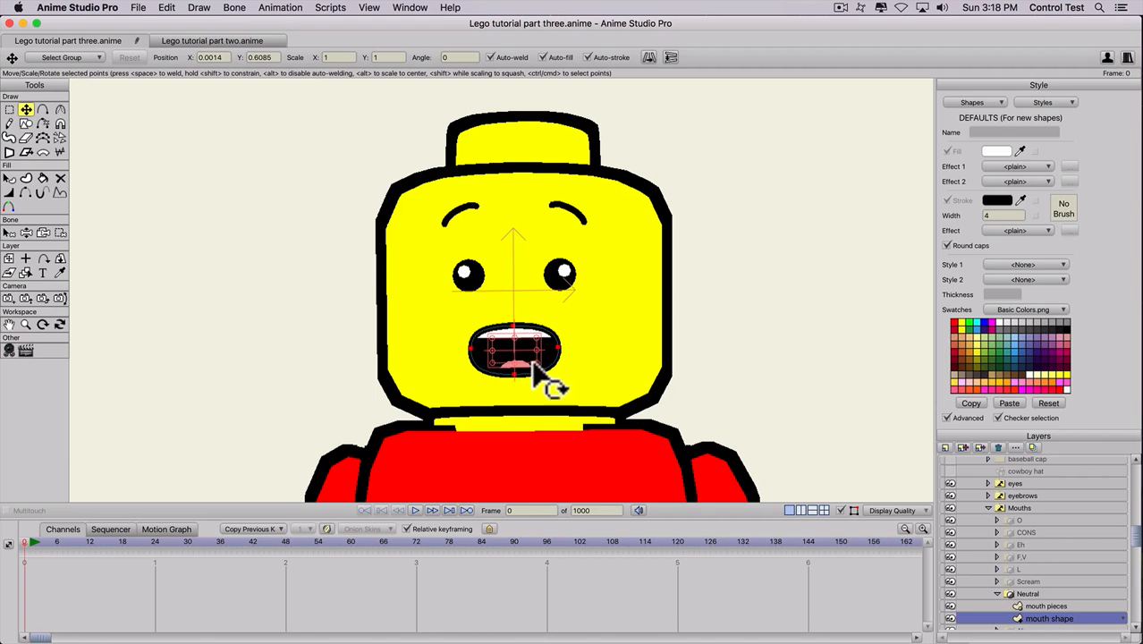
key("alt")
left_click_drag(513, 335, 512, 348)
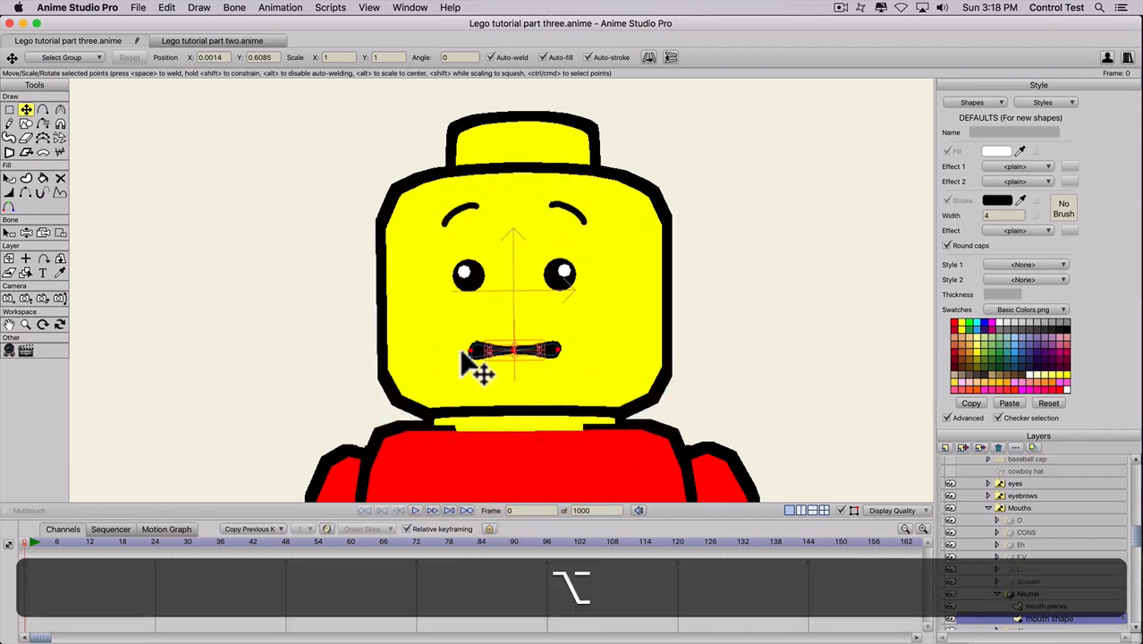
Sharpen the left and right corner points of Neutral's mouth shape, the right one to about 0.0065 curvature, and collapse the Neutral group.
key("t")
left_click(473, 349)
key("c")
left_click_drag(347, 340, 188, 344)
left_click_drag(561, 354, 313, 359)
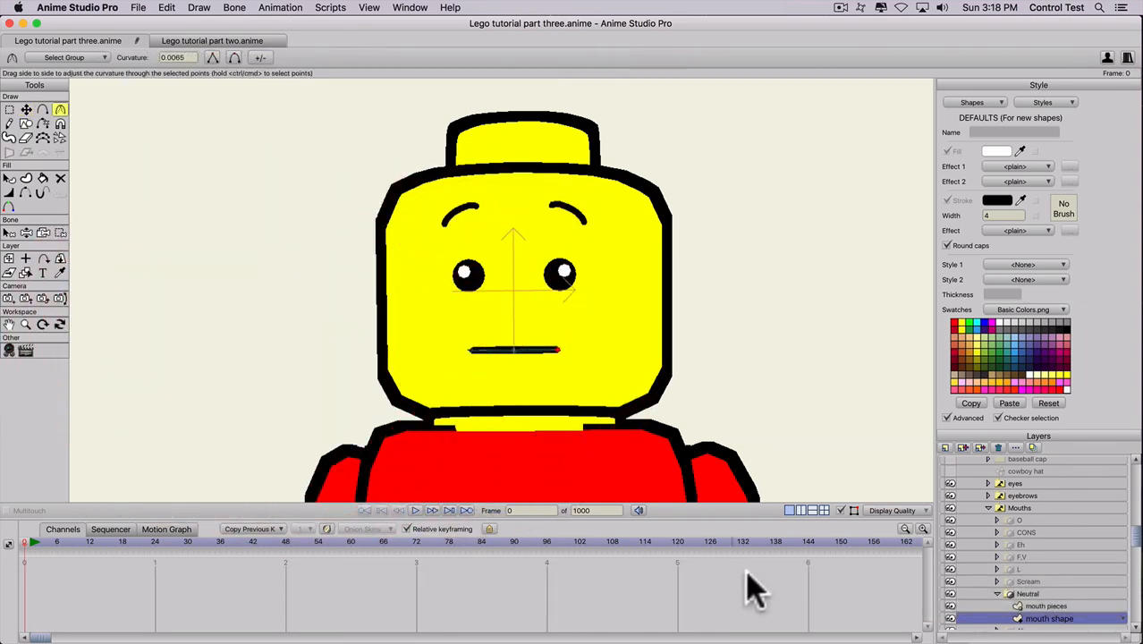
left_click(1000, 596)
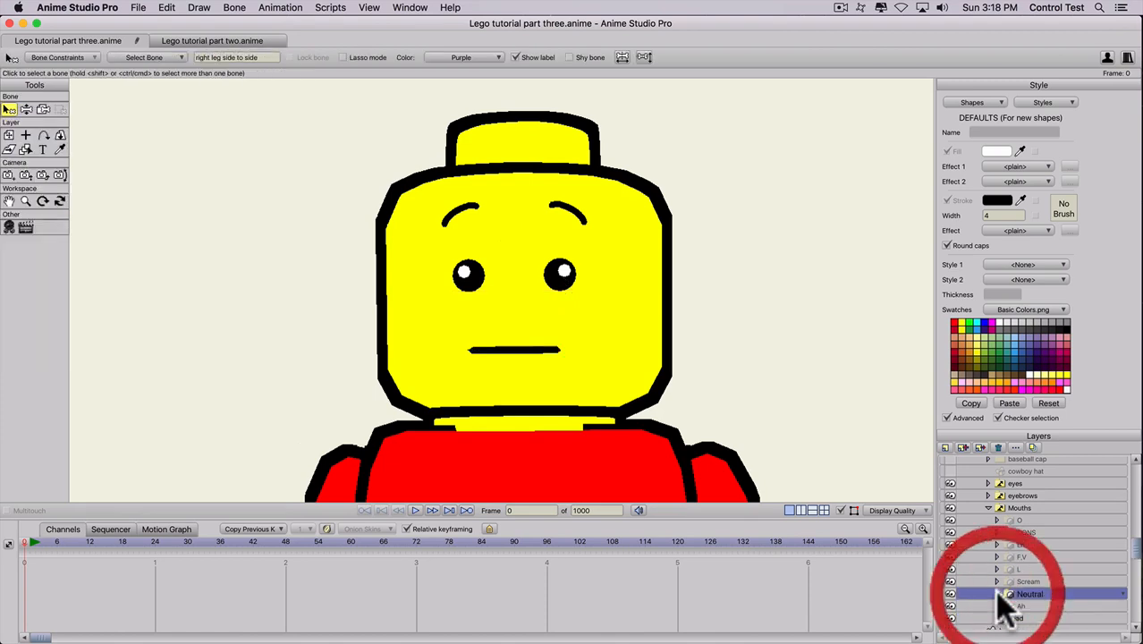
Duplicate the Neutral mouth group and name the copy smile.
left_click(978, 447)
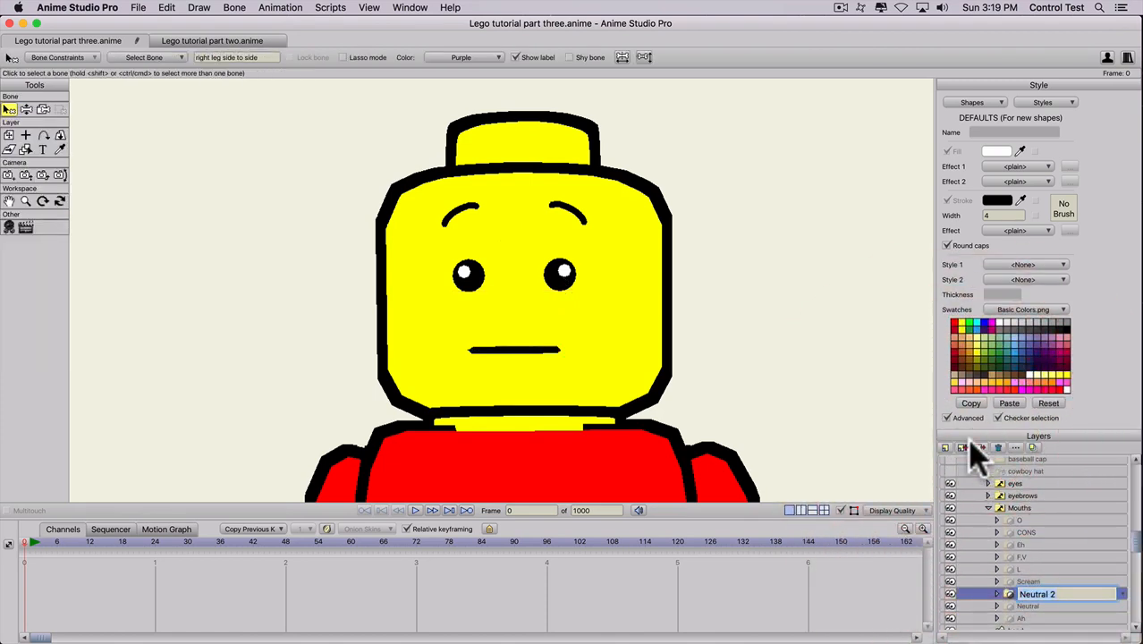
type("smile")
key("Return")
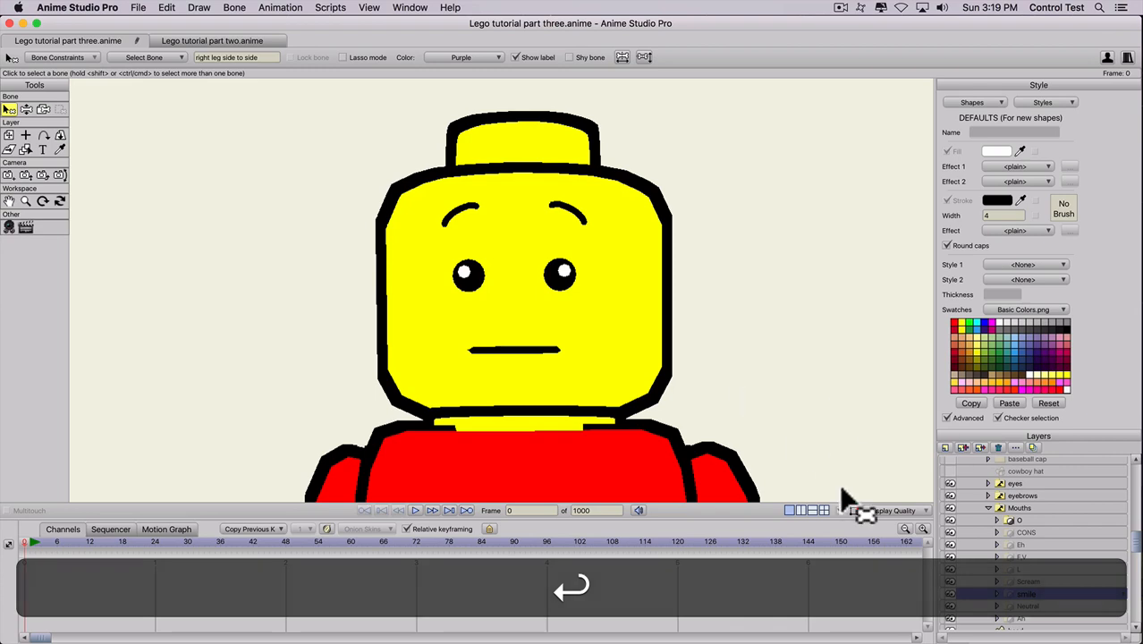
Raise both corner points of smile's mouth shape to about Y 0.64 to form a smile, and collapse the smile group.
left_click(998, 595)
left_click(1043, 618)
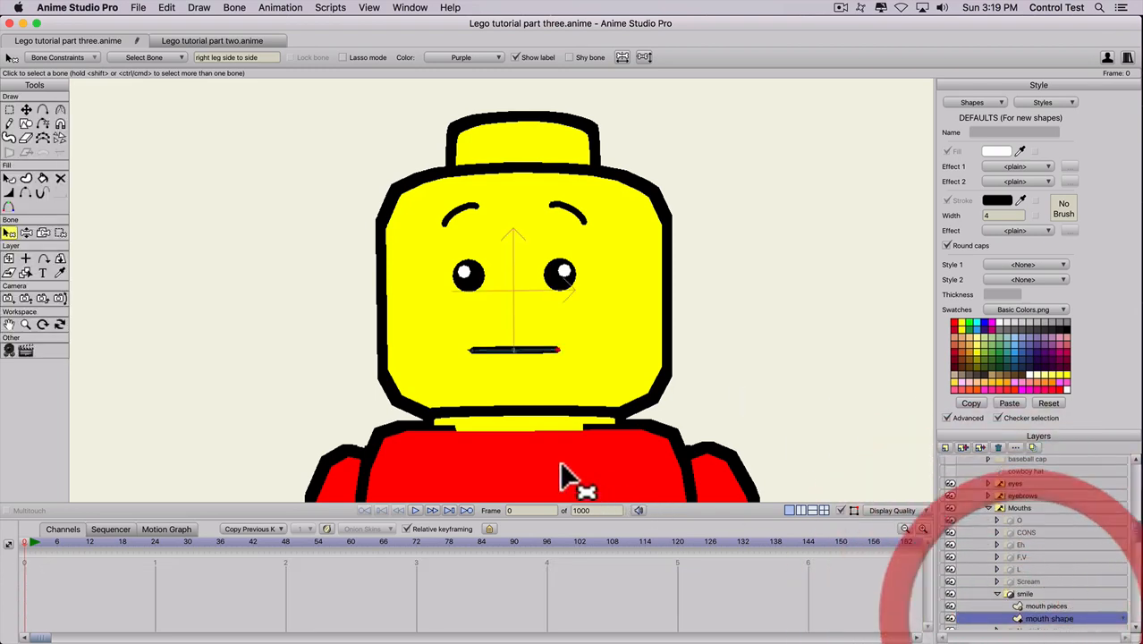
key("t")
key("g")
key("shift+g")
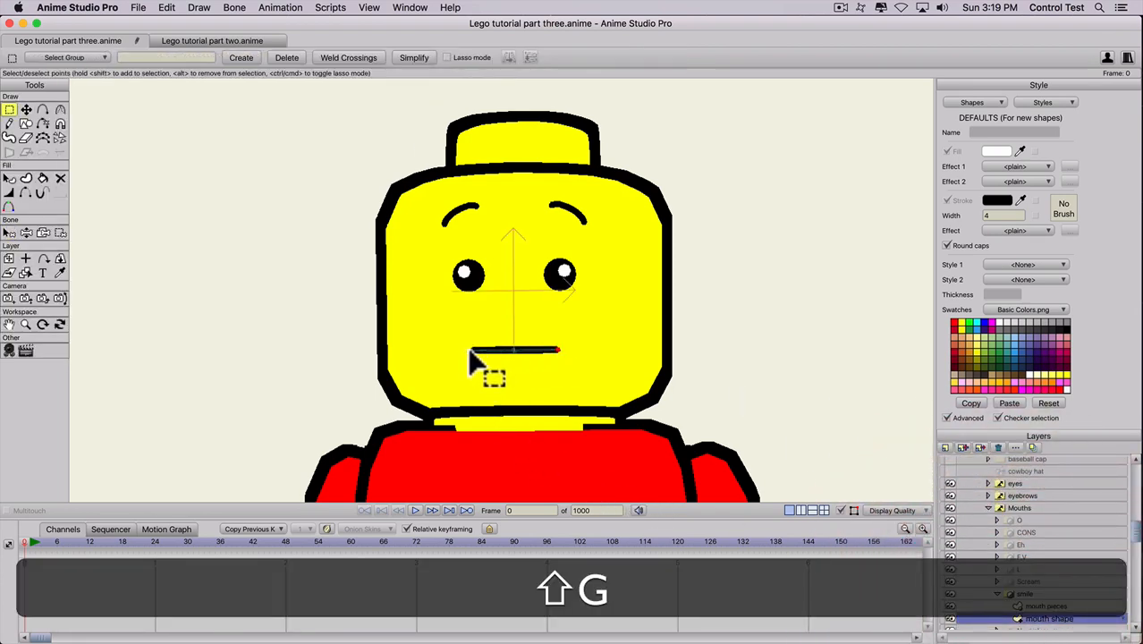
left_click(470, 350, "shift")
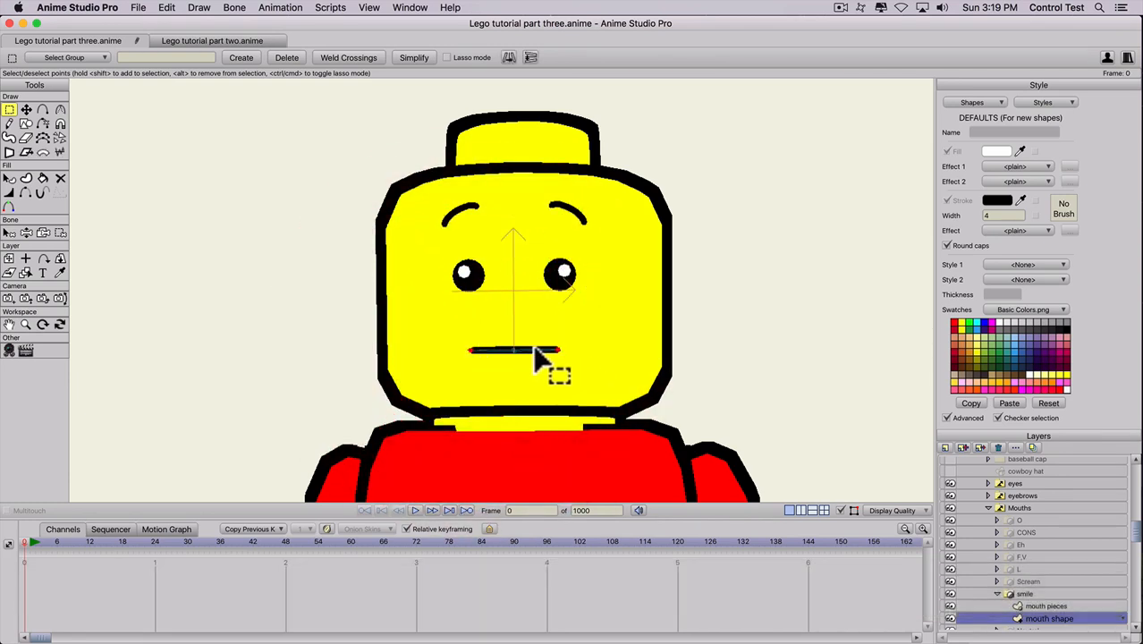
key("t")
left_click_drag(526, 347, 524, 327)
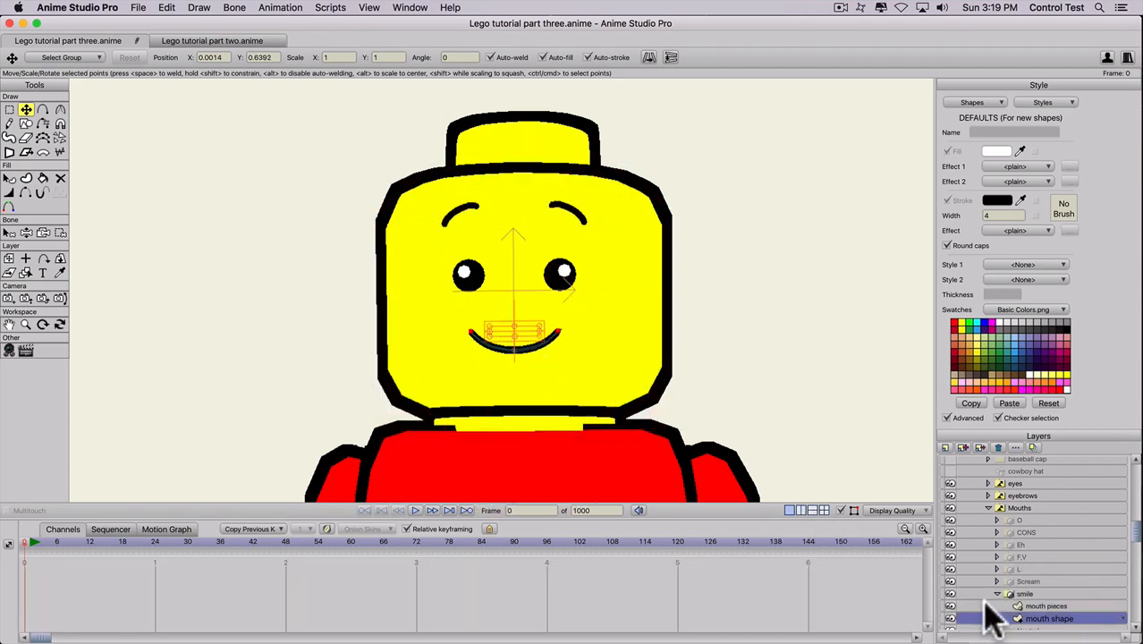
left_click(1014, 596)
left_click(1020, 594)
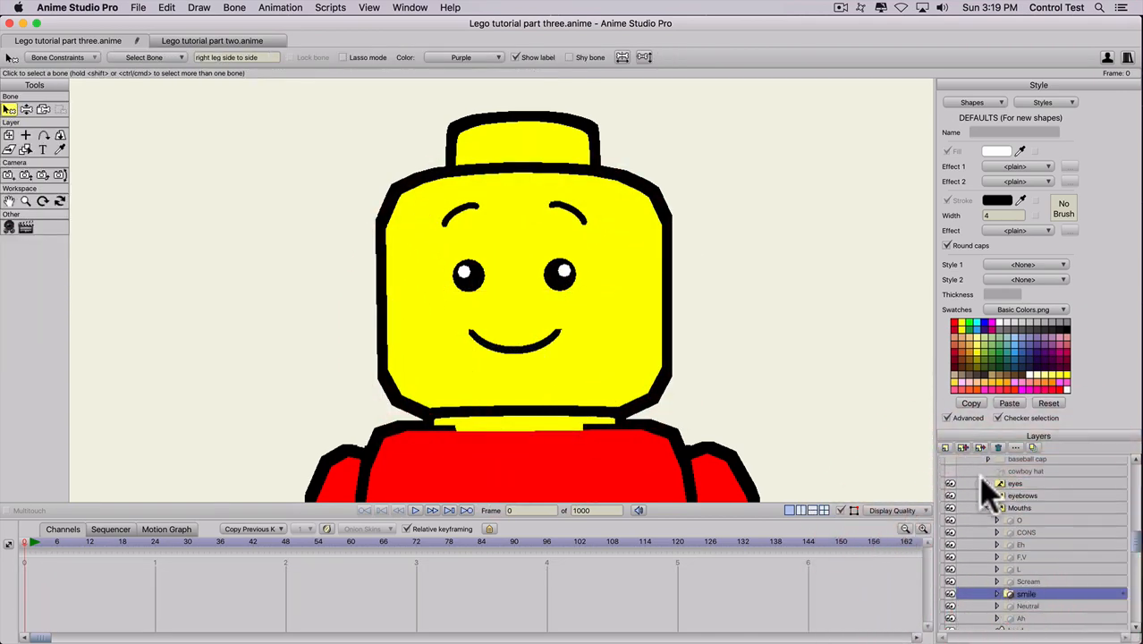
Duplicate the smile mouth group and name the copy frown.
left_click(963, 449)
type("fron")
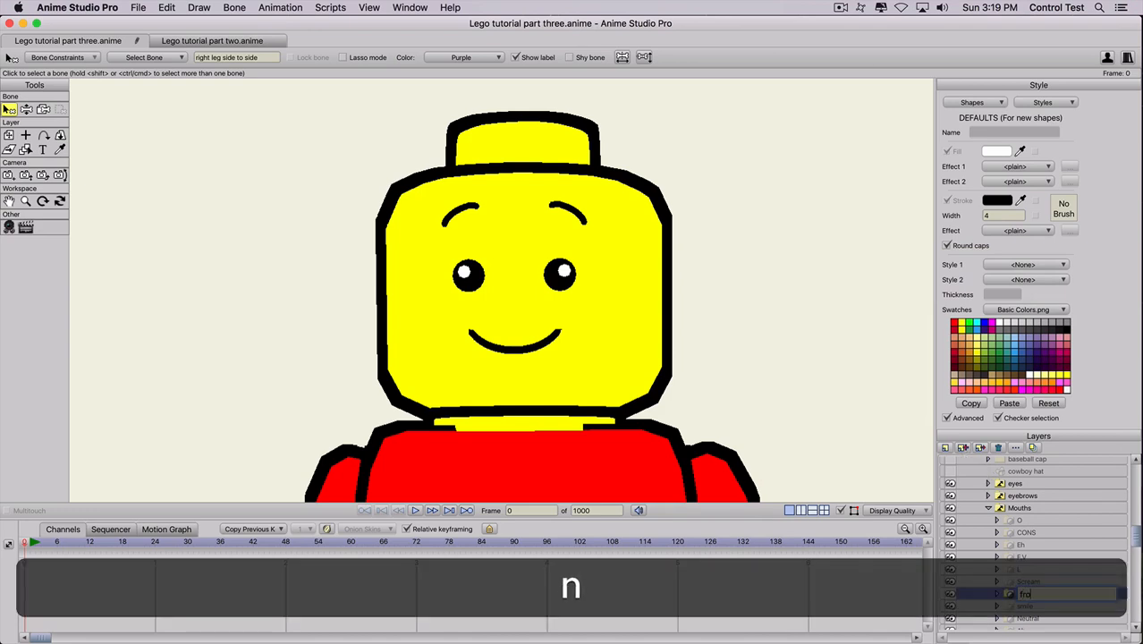
key("Return")
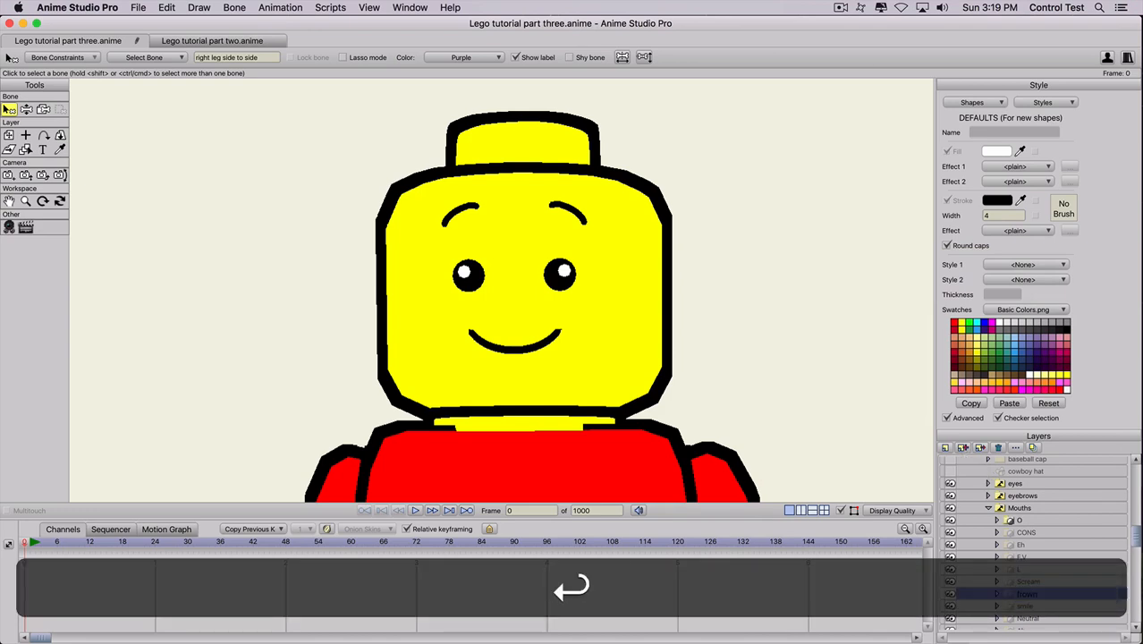
Lower both corner points of frown's mouth shape to about Y 0.578 to form a frown, and collapse the frown group.
left_click(997, 594)
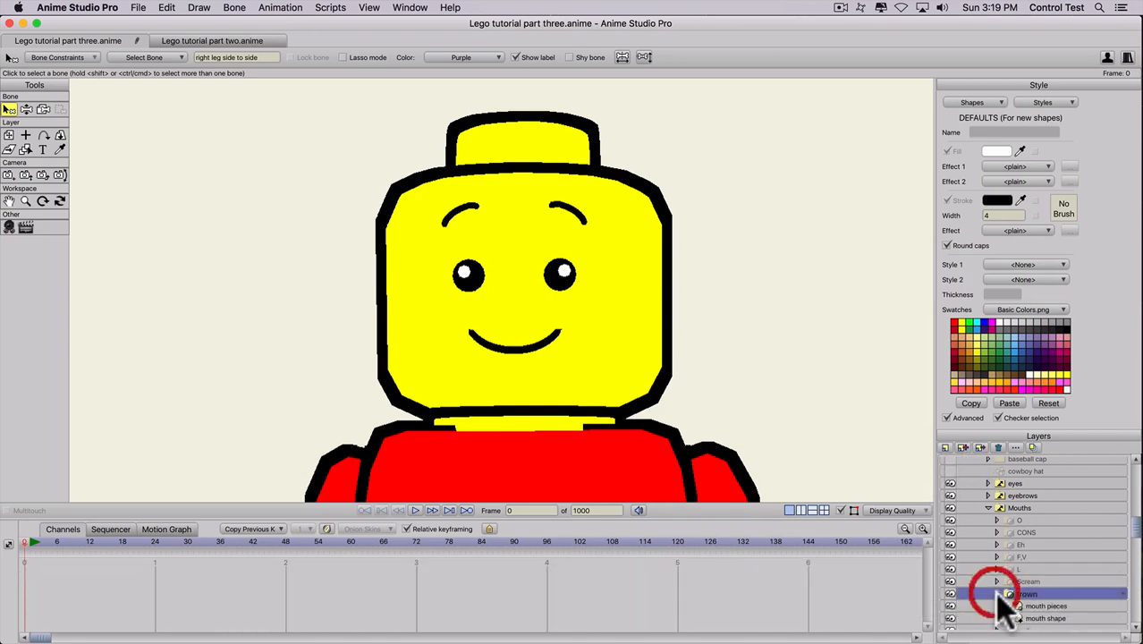
left_click(1036, 618)
key("t")
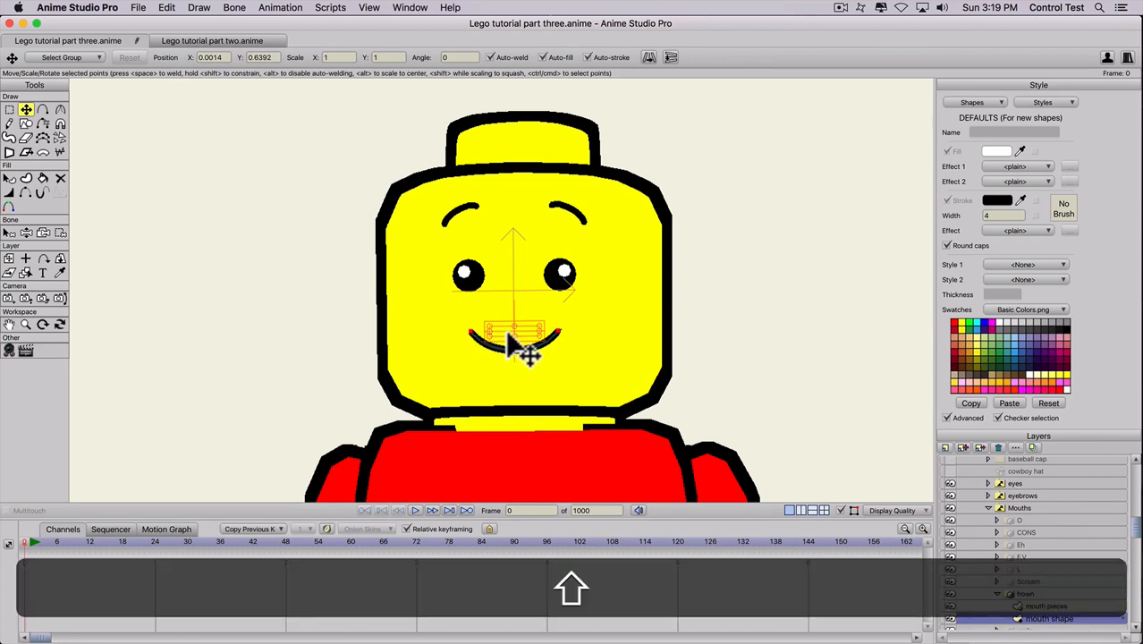
left_click_drag(523, 353, 503, 378)
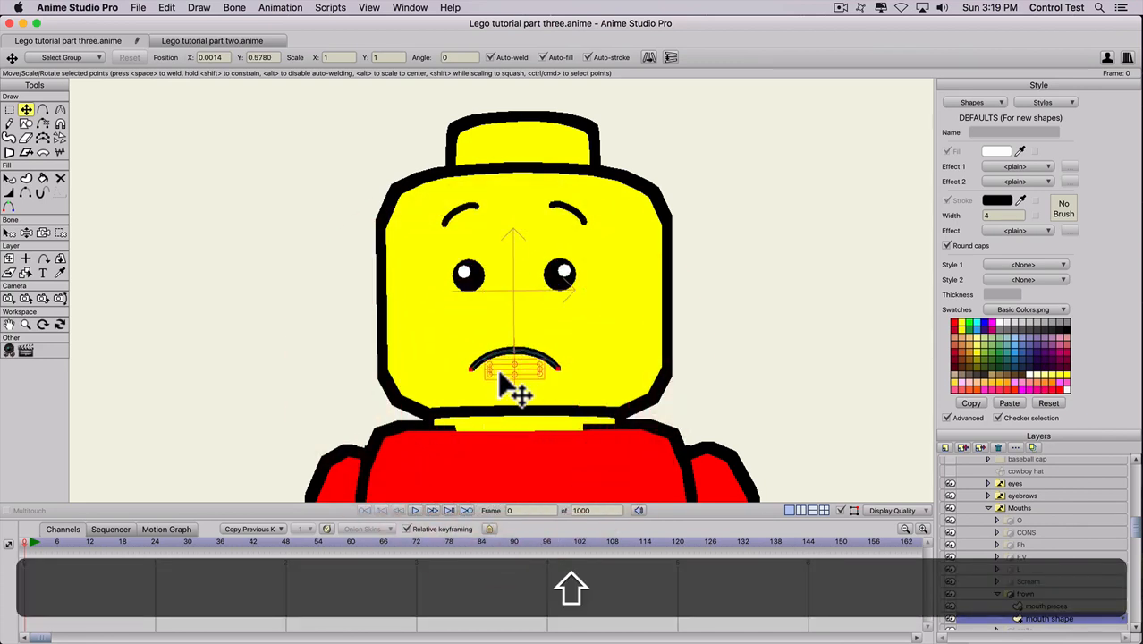
left_click(996, 593)
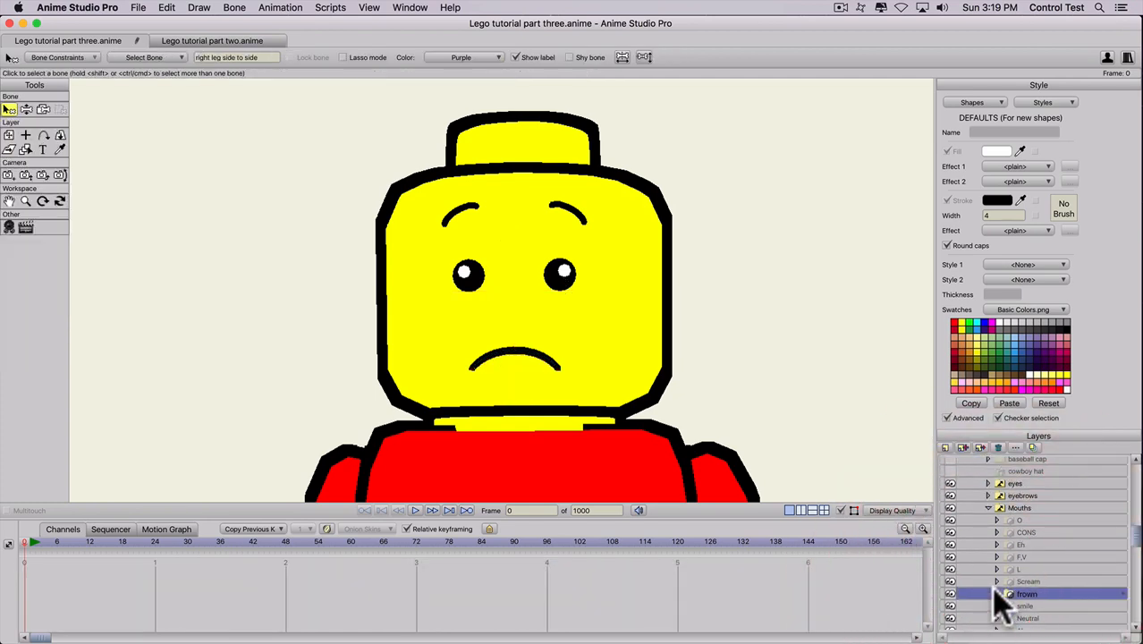
Duplicate the smile mouth group and start the copy's name with "smile wi".
scroll(1016, 617, "down", 2)
left_click(1021, 562)
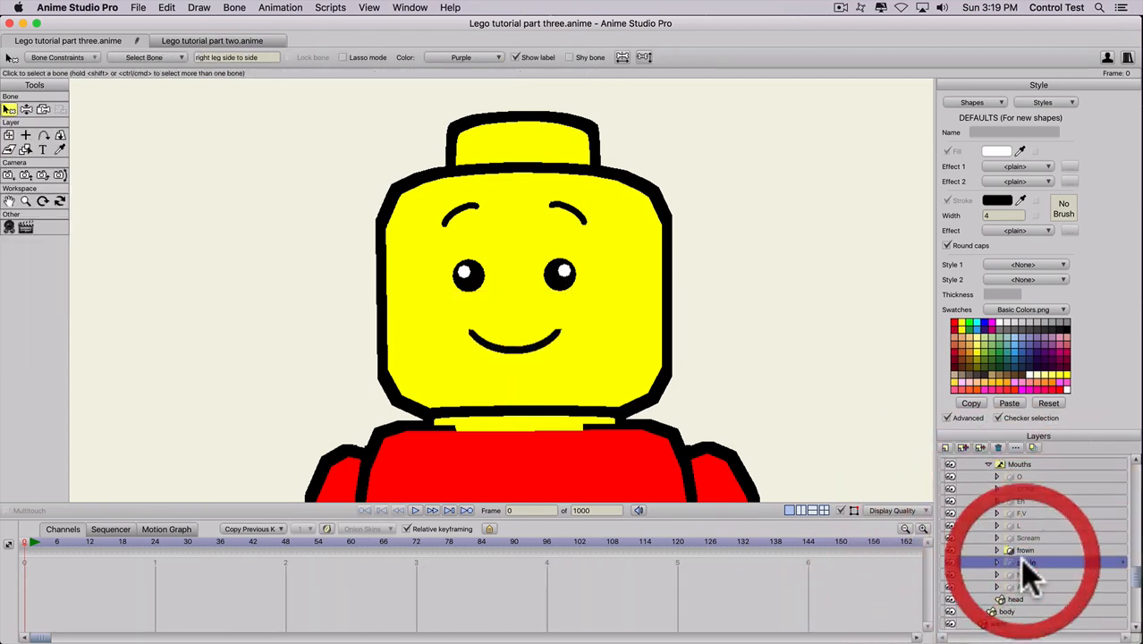
left_click(963, 449)
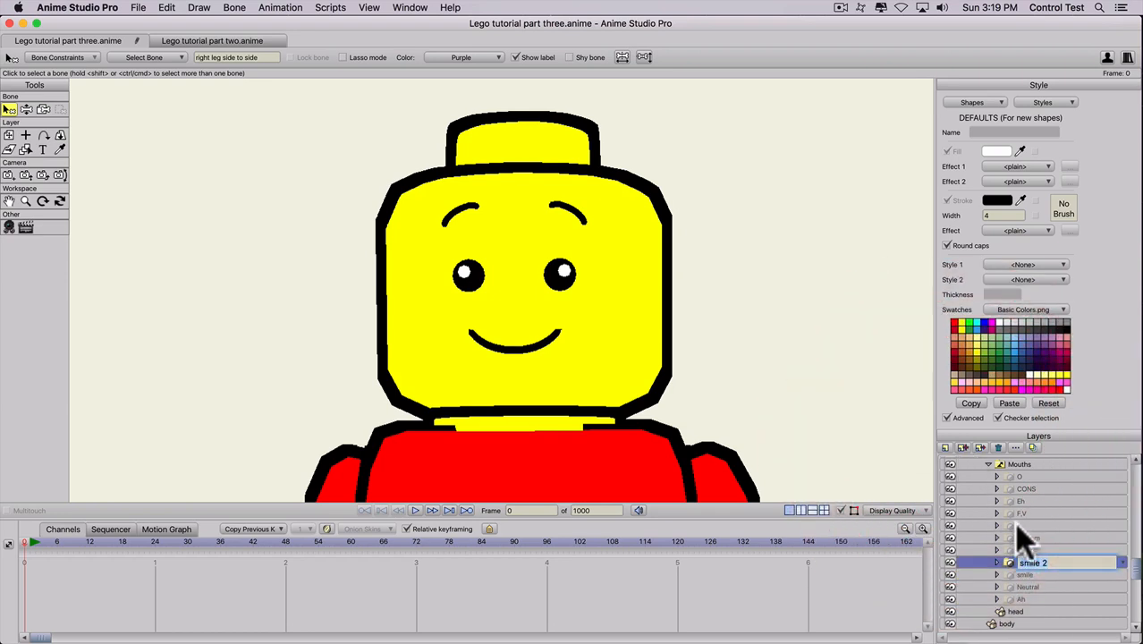
double_click(1049, 563)
type("smile wi")
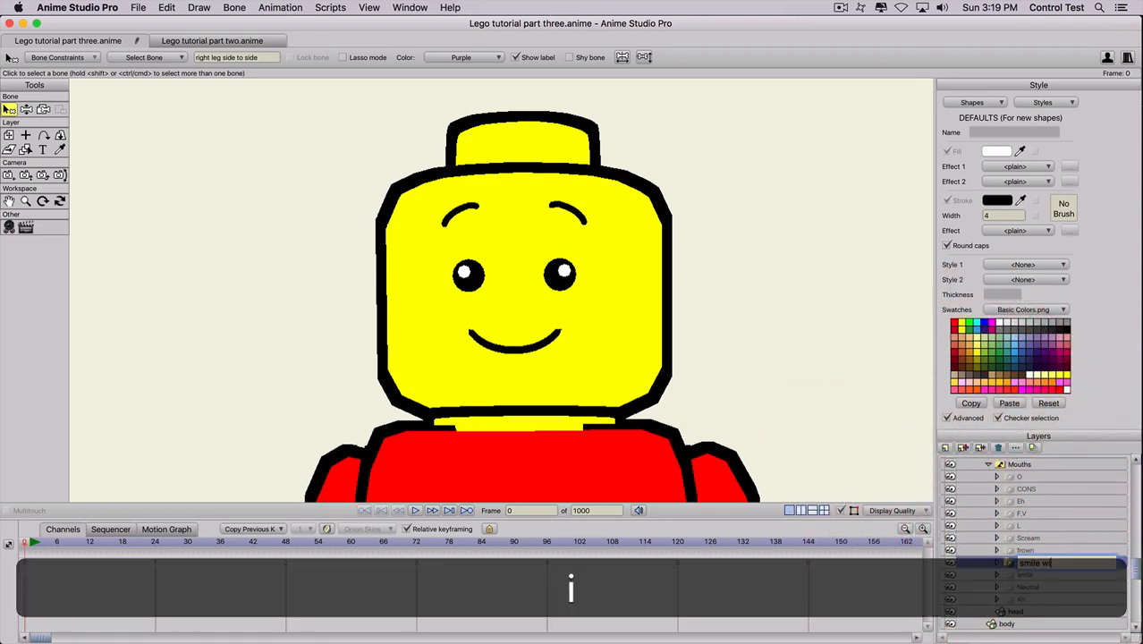
Name the mouth group "smile with teeth" and raise its mouth shape's upper middle point to open the smile.
type("th teeth")
key("Return")
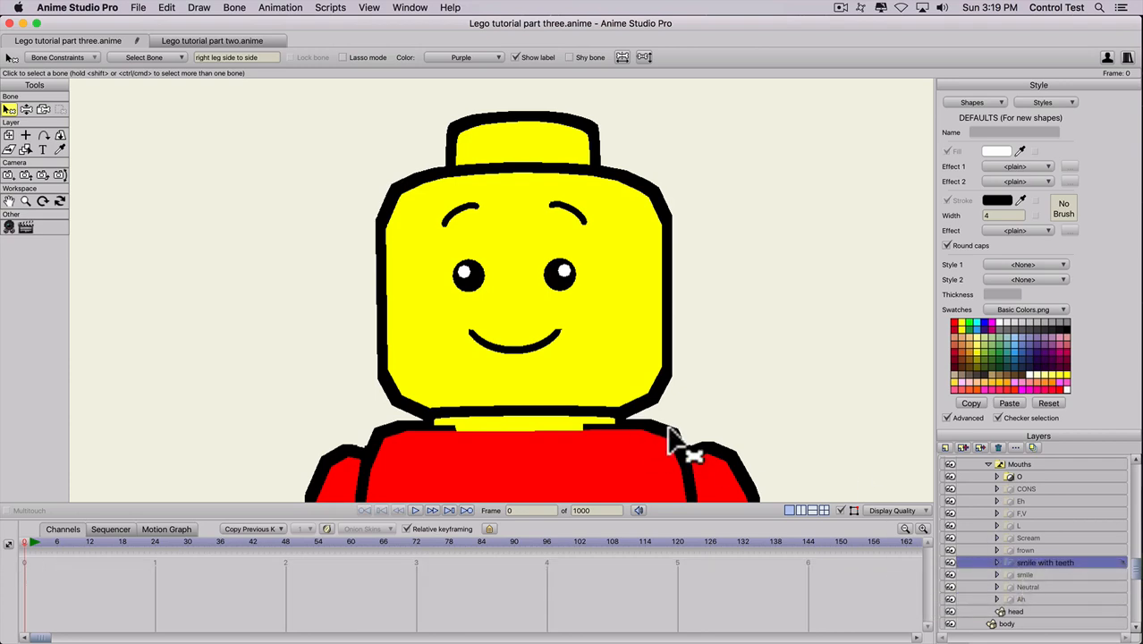
left_click(996, 563)
key("t")
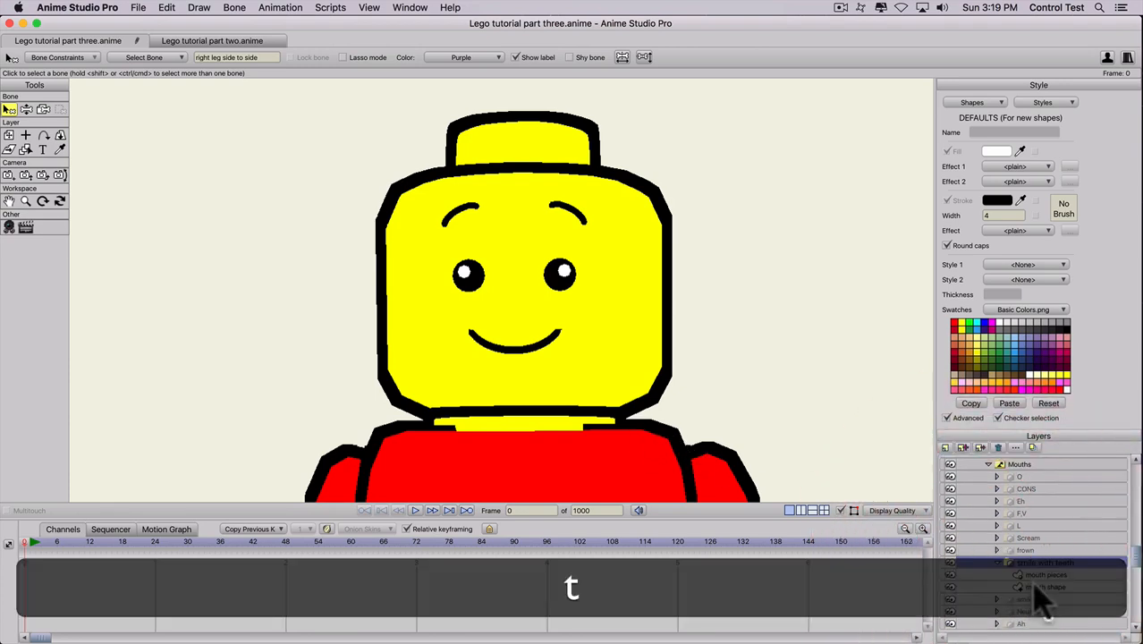
left_click(1033, 586)
mouse_move(516, 353)
left_mouse_down()
mouse_move(513, 378)
mouse_move(514, 342)
left_mouse_up()
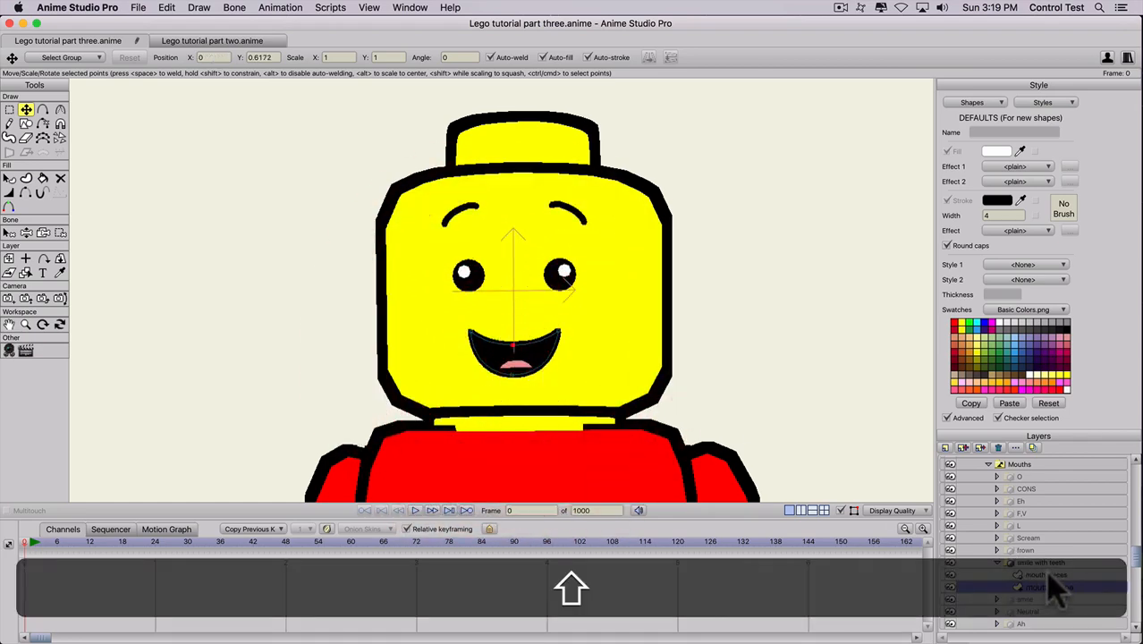
Reposition the teeth in the mouth pieces layer so they fill the open smile, and collapse the group.
left_click(1051, 576, "shift")
key("t")
left_click_drag(484, 344, 499, 372)
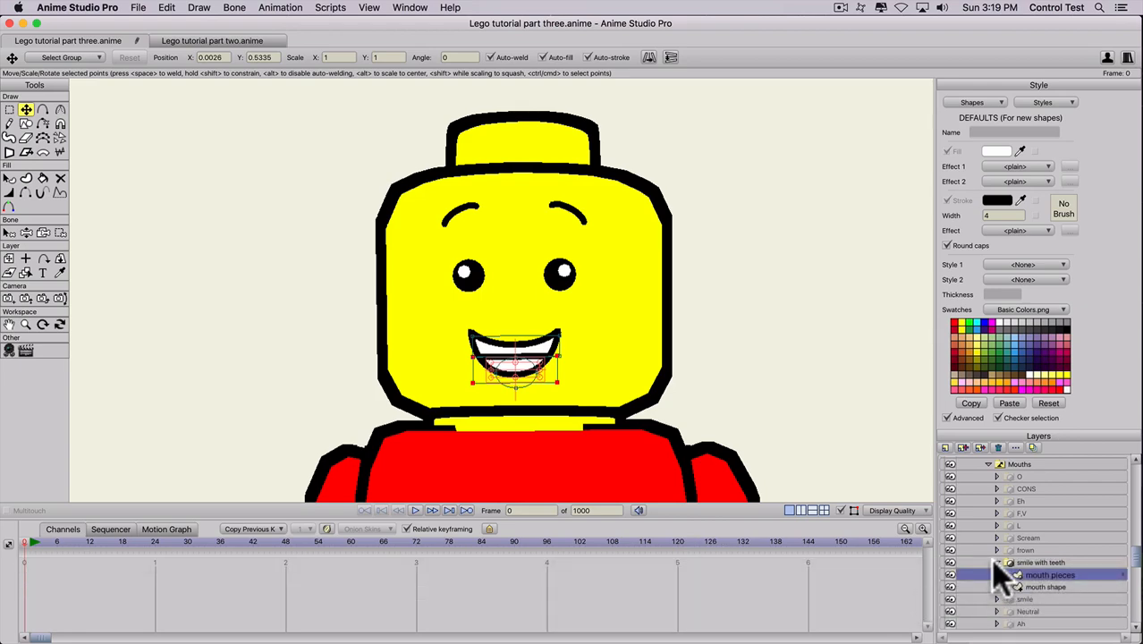
left_click(1038, 562)
left_click(997, 562)
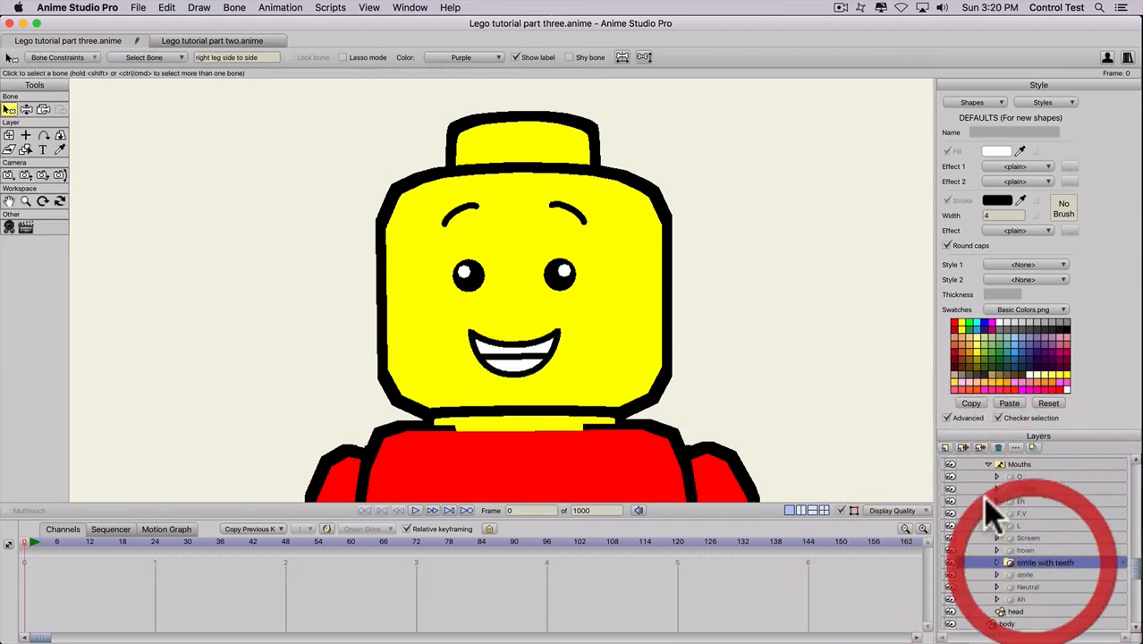
Duplicate the smile with teeth group and rename the copy "frown with teeth".
left_click(966, 447)
double_click(1027, 562)
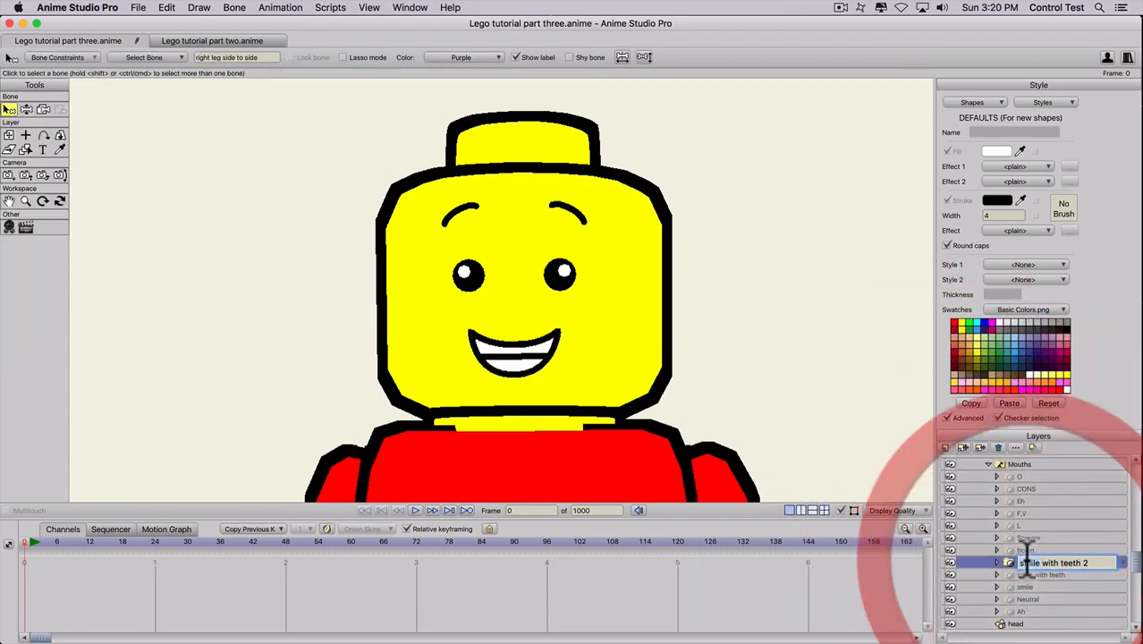
type("frown")
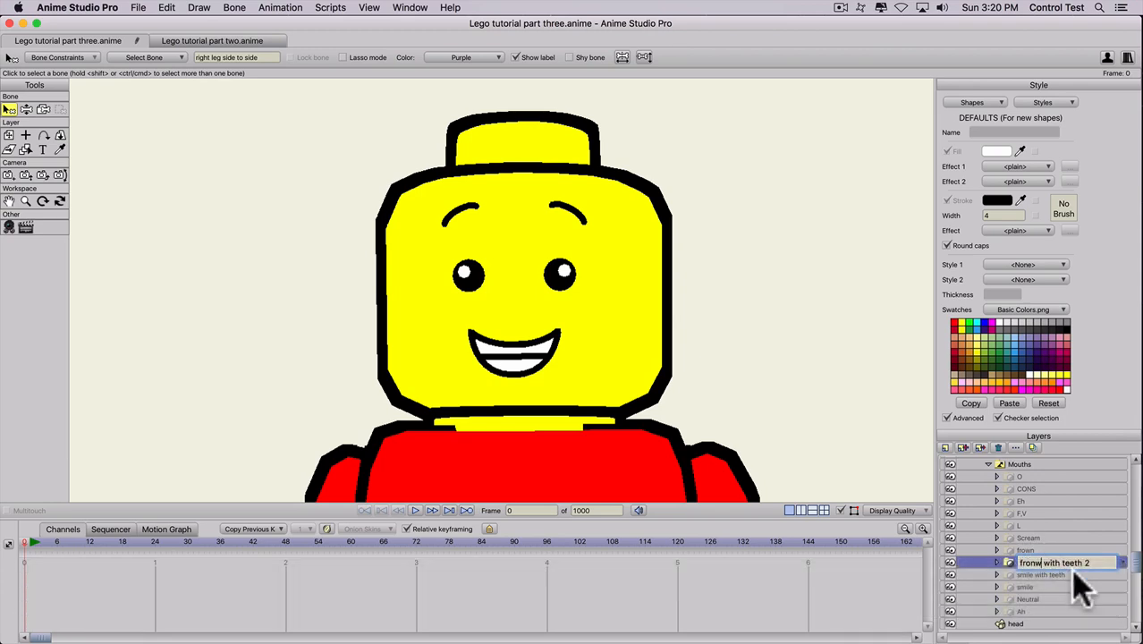
left_click(1095, 563)
key("BackSpace")
key("BackSpace")
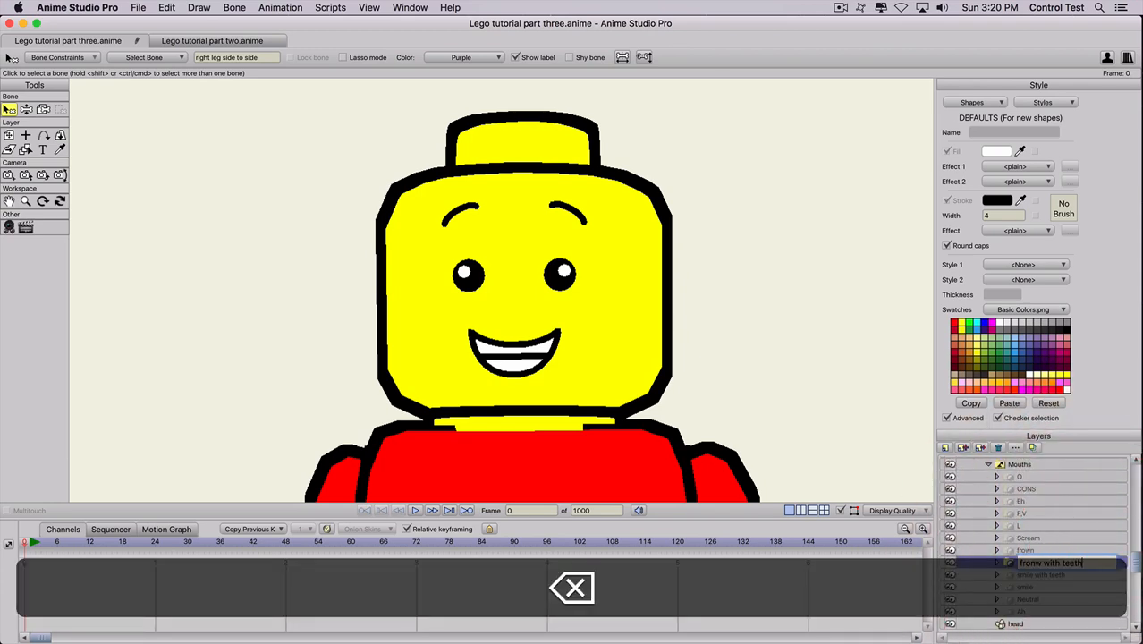
double_click(1026, 562)
type("fr")
key("Return")
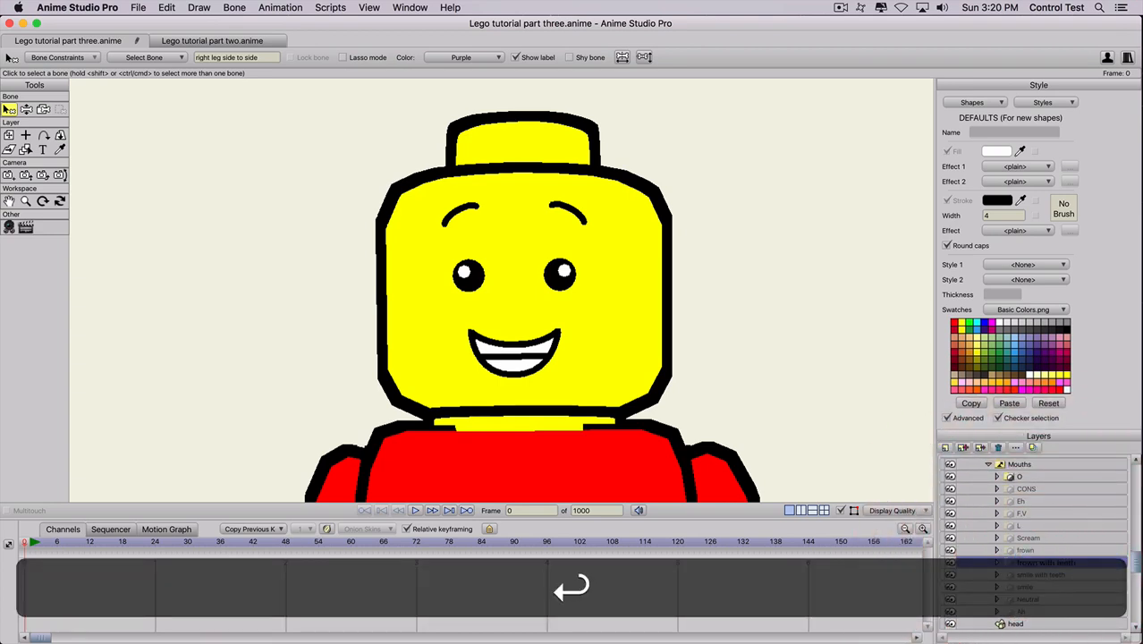
Reshape the mouth shape in frown with teeth into a frown by lowering both corner points and raising the middle point.
left_click(997, 562)
left_click(1036, 587)
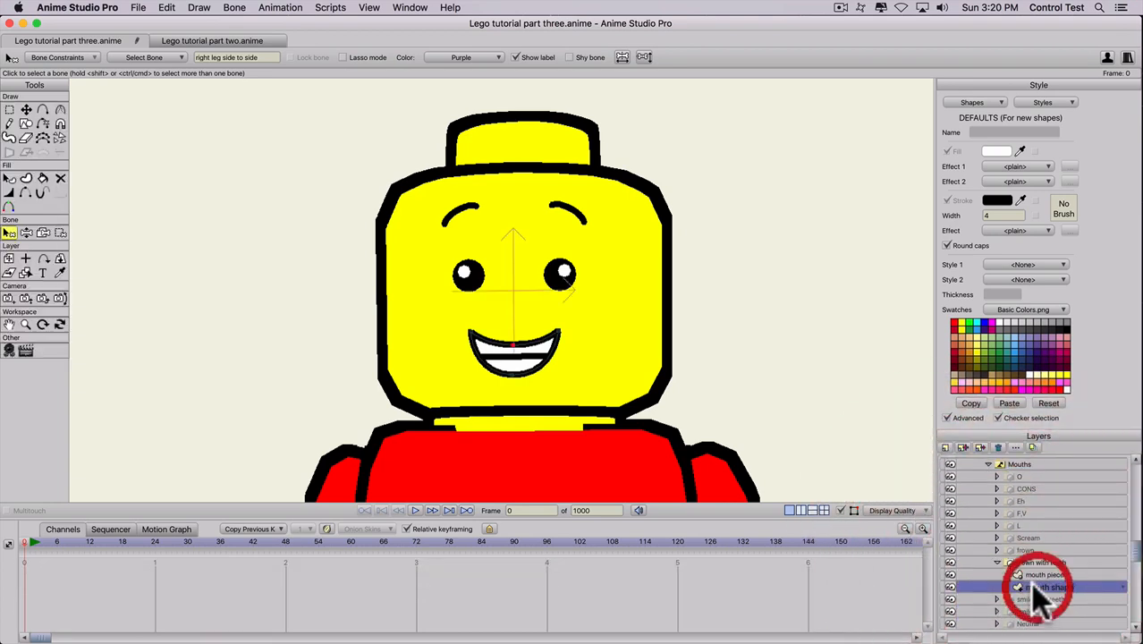
key("t")
left_click(469, 333)
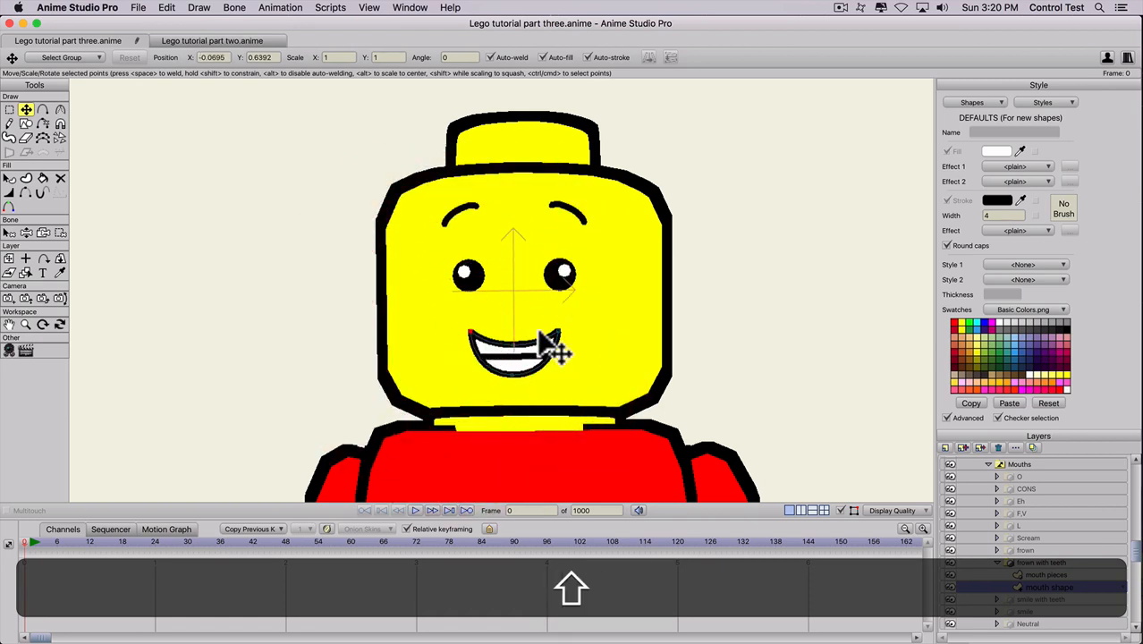
key("shift+g")
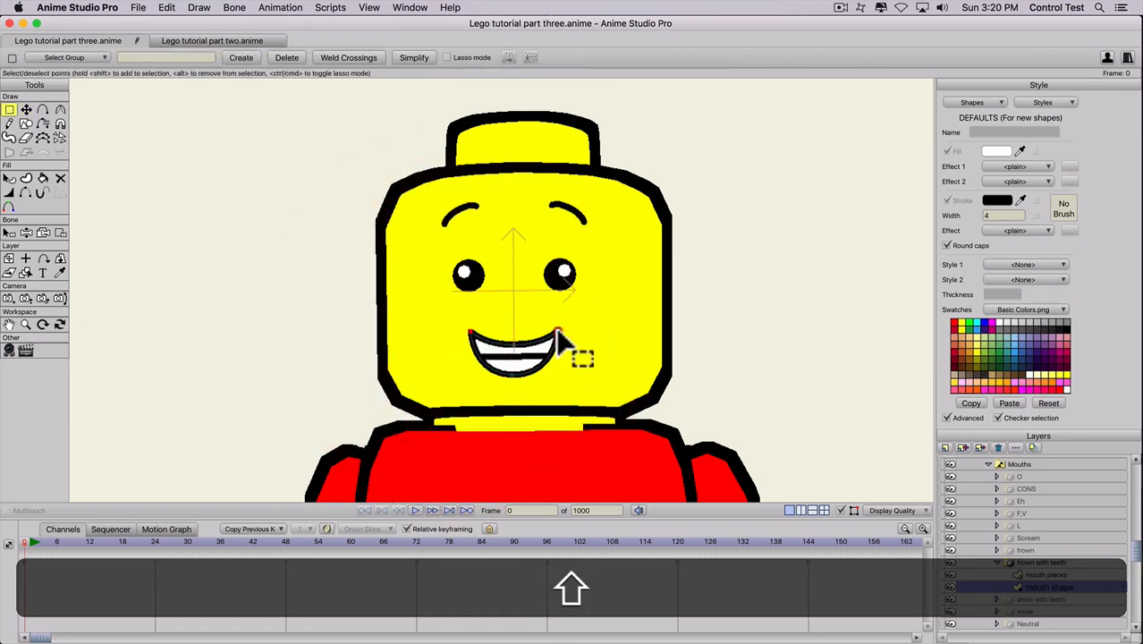
left_click(556, 333, "shift")
key("shift+t")
mouse_move(582, 353)
left_mouse_down()
mouse_move(511, 344)
mouse_move(519, 401)
mouse_move(514, 344)
left_mouse_up()
key("shift+t")
left_click(517, 380)
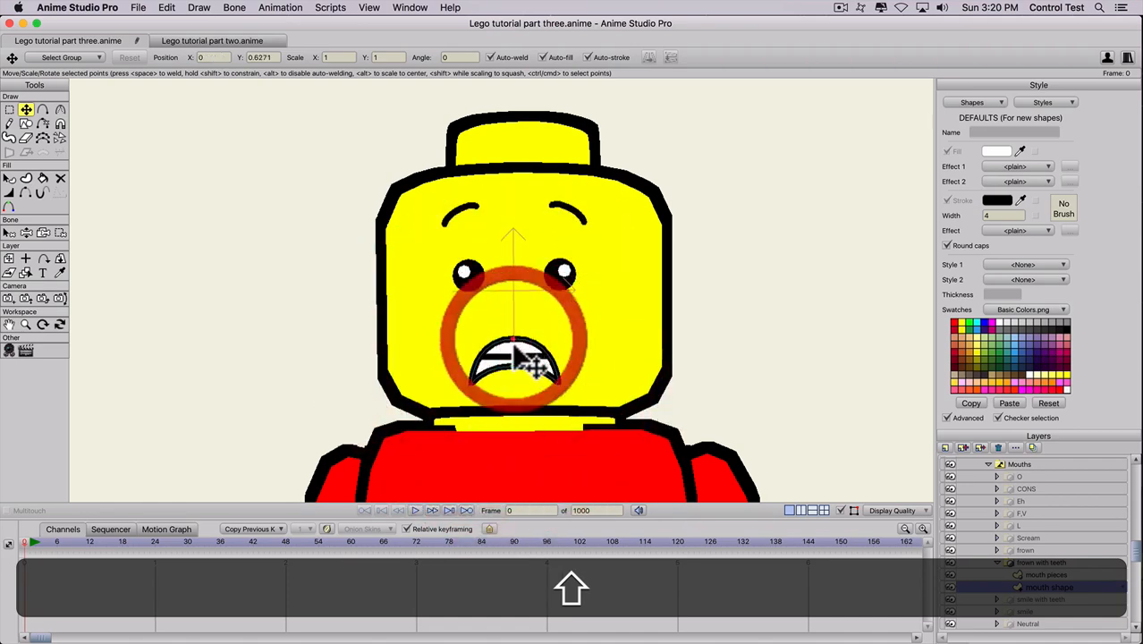
Adjust the curvature of the frown's right corner to about 0.09 and left corner to about 0.10, and collapse the group.
key("shift+c")
left_click(623, 392)
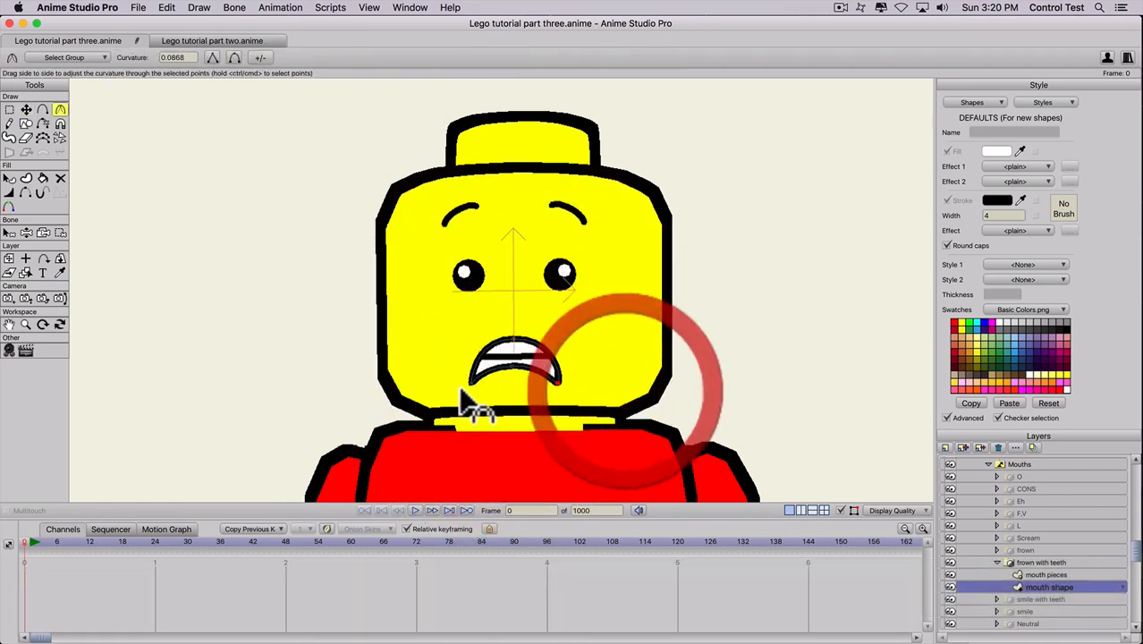
left_click_drag(567, 403, 561, 404)
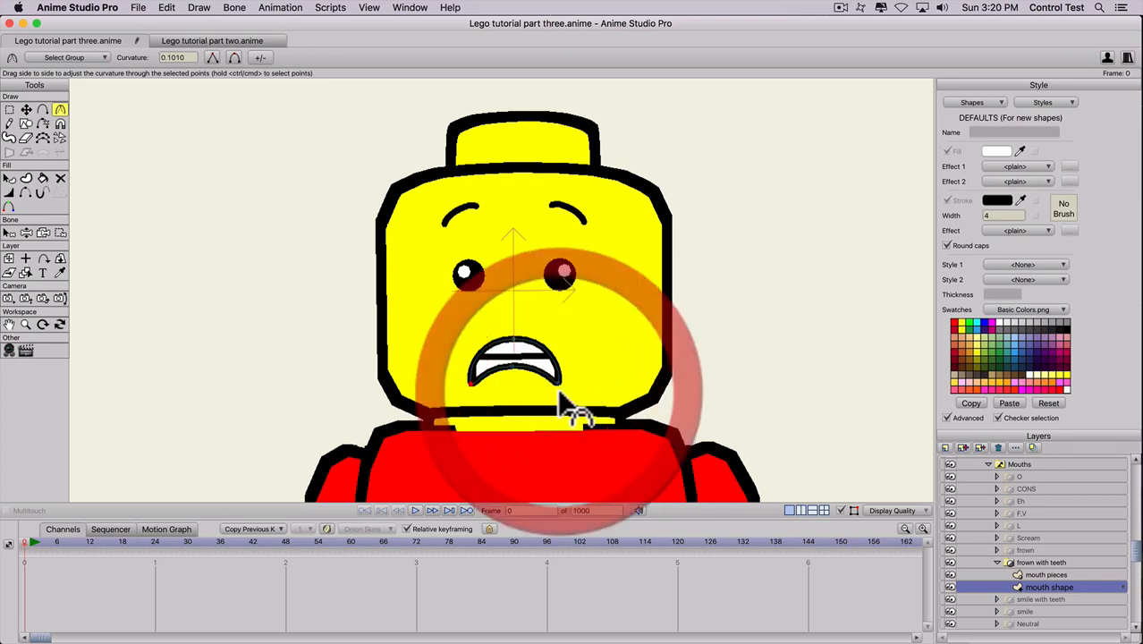
key("t")
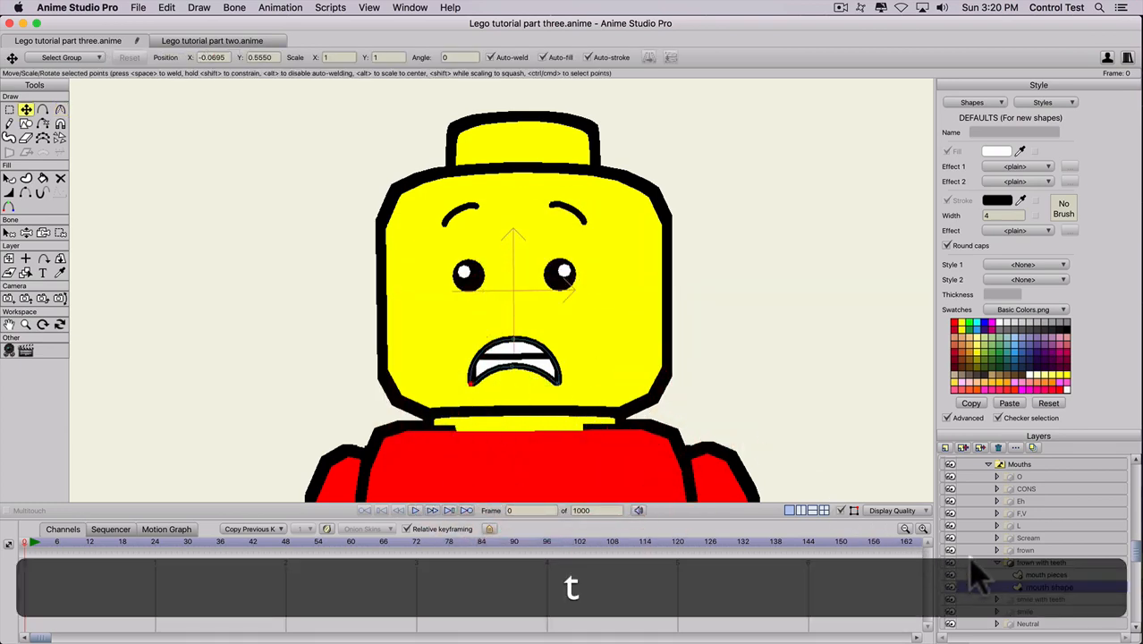
left_click(994, 562)
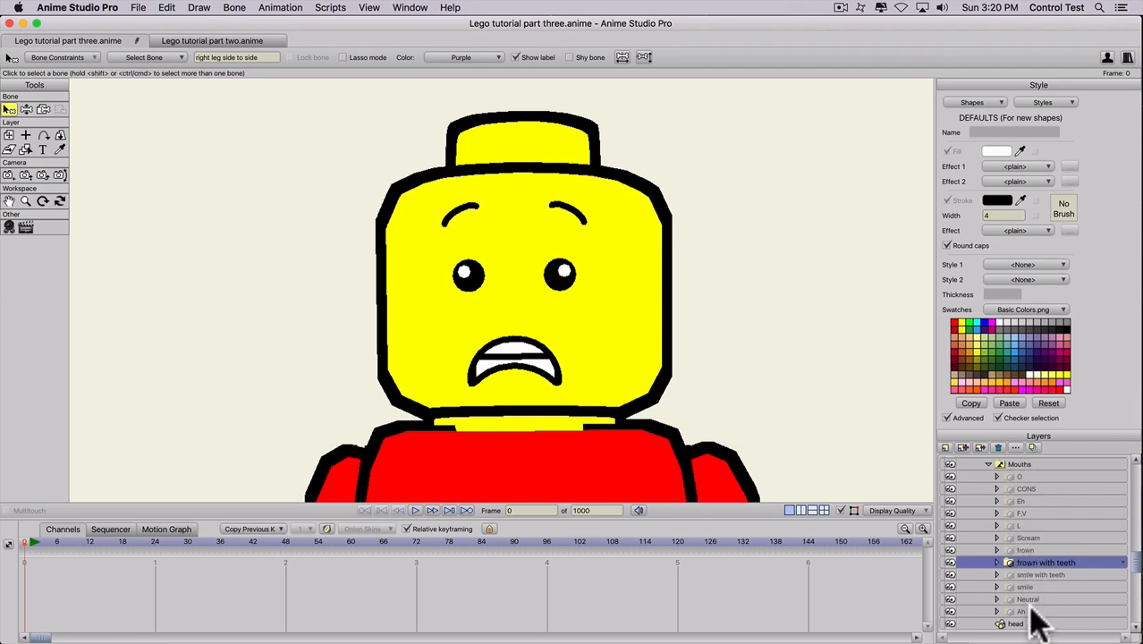
Reorder the layers in the Mouths group so Neutral, Ah, Eh and CONS come first, in that order.
left_click_drag(1031, 598, 1021, 473)
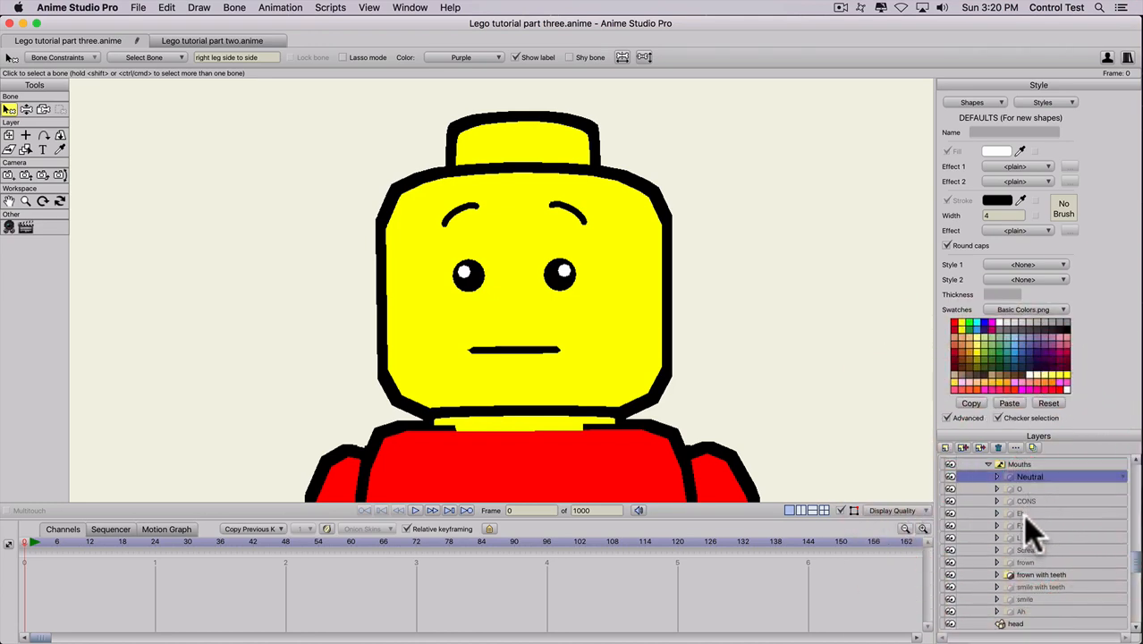
left_click_drag(1039, 612, 1031, 485)
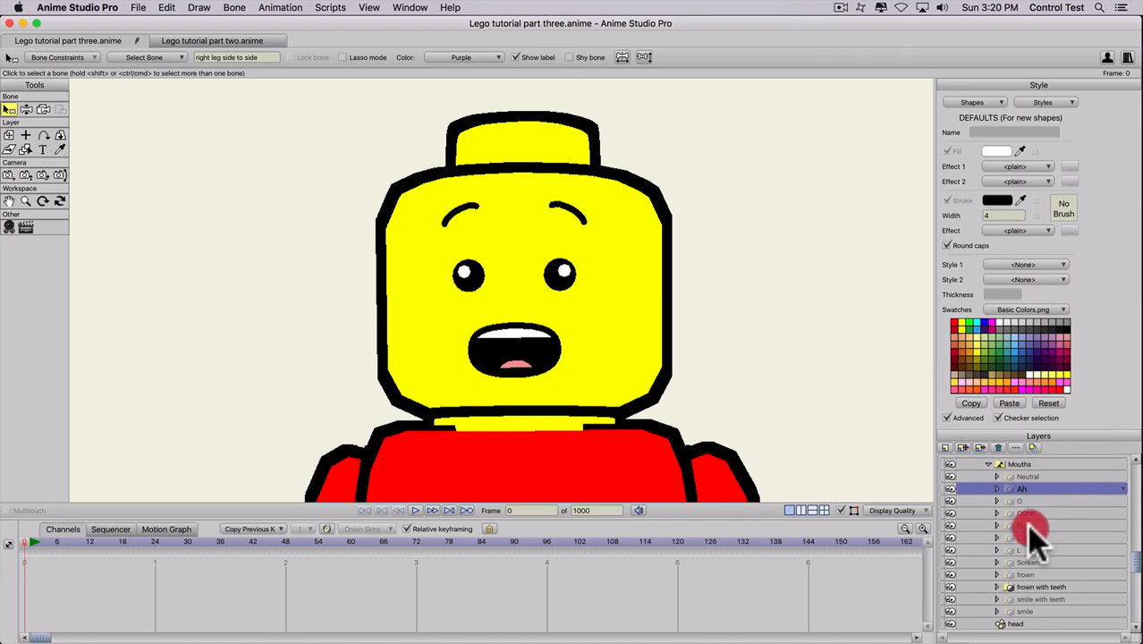
left_click_drag(1031, 530, 1032, 504)
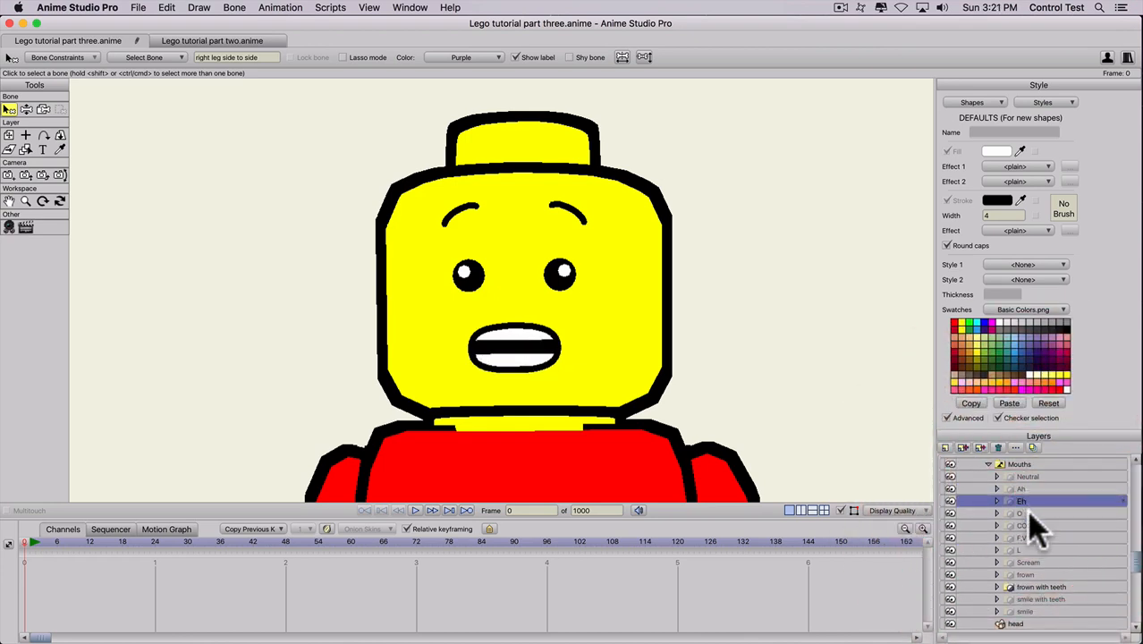
left_click_drag(1037, 522, 1053, 510)
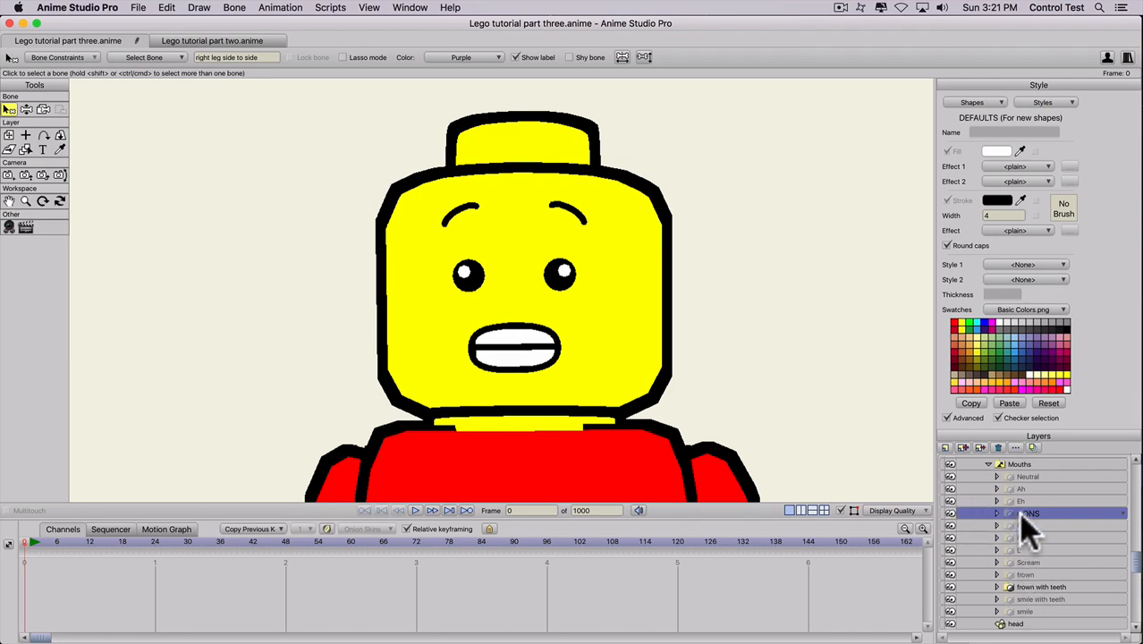
Switch the Mouths group to Neutral and check the sublayers inside that mouth.
left_click(1015, 467)
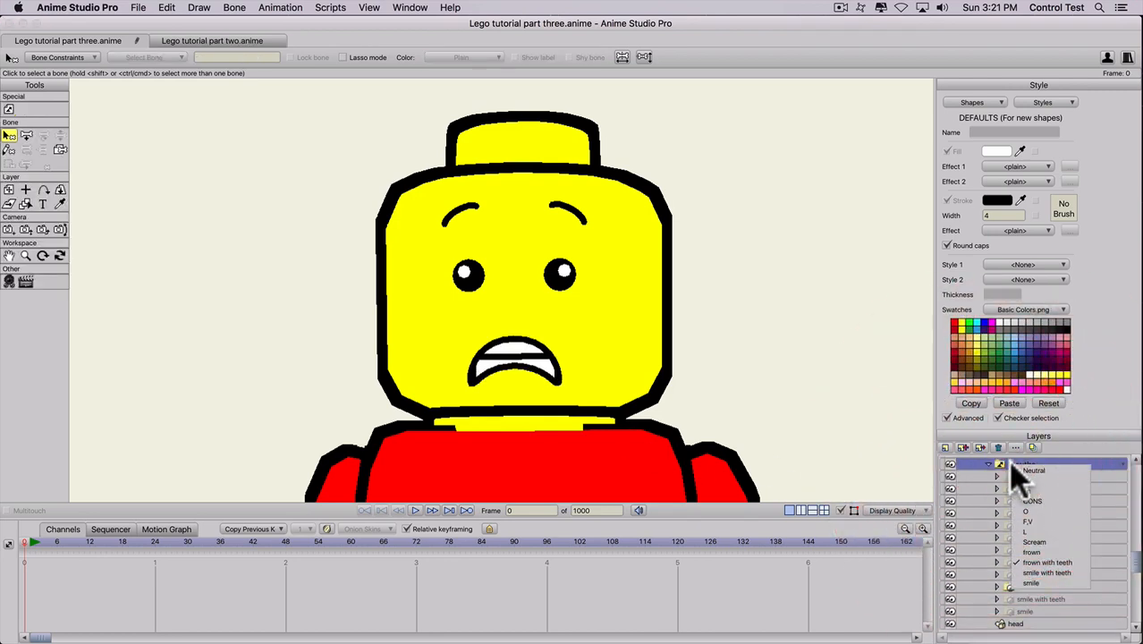
left_click(1029, 471)
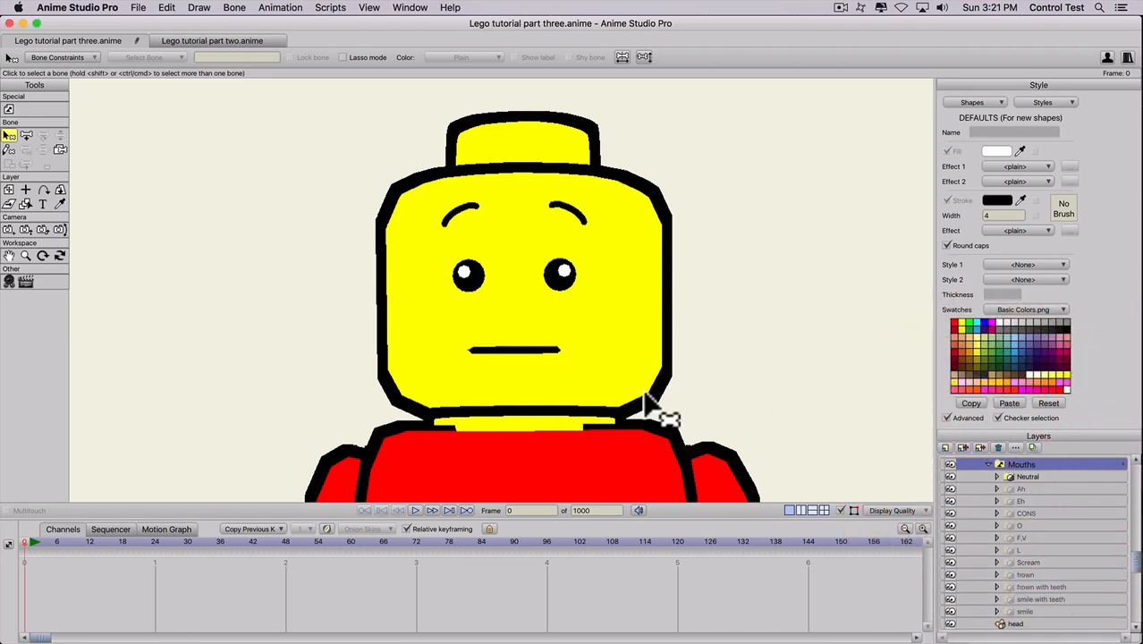
scroll(524, 322, "down", 5)
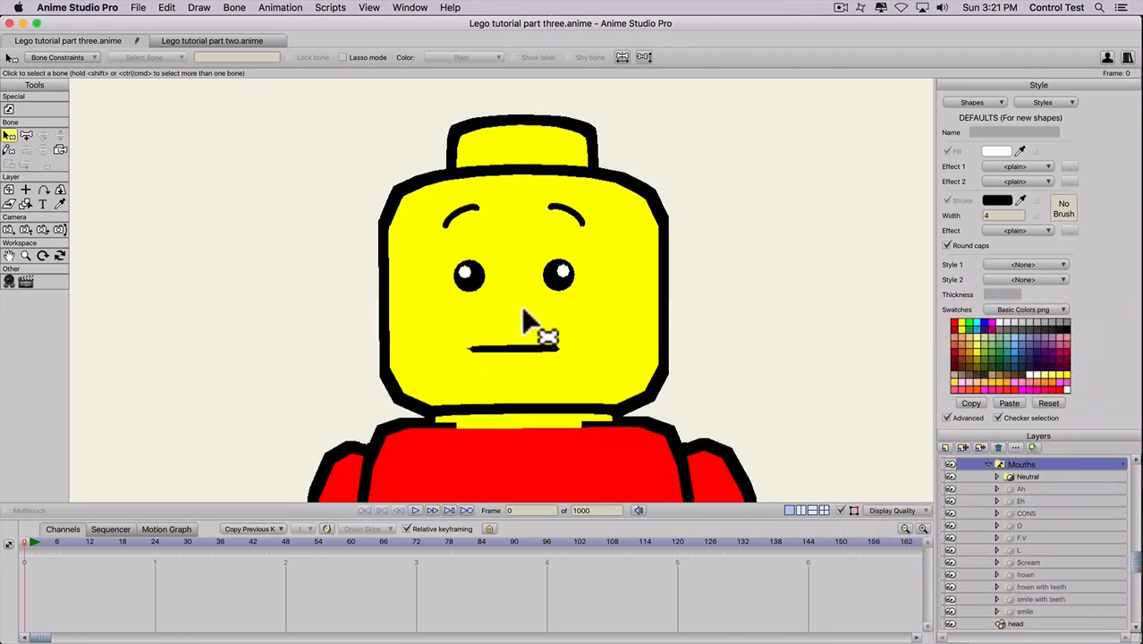
left_click(1028, 479)
left_click(1000, 478)
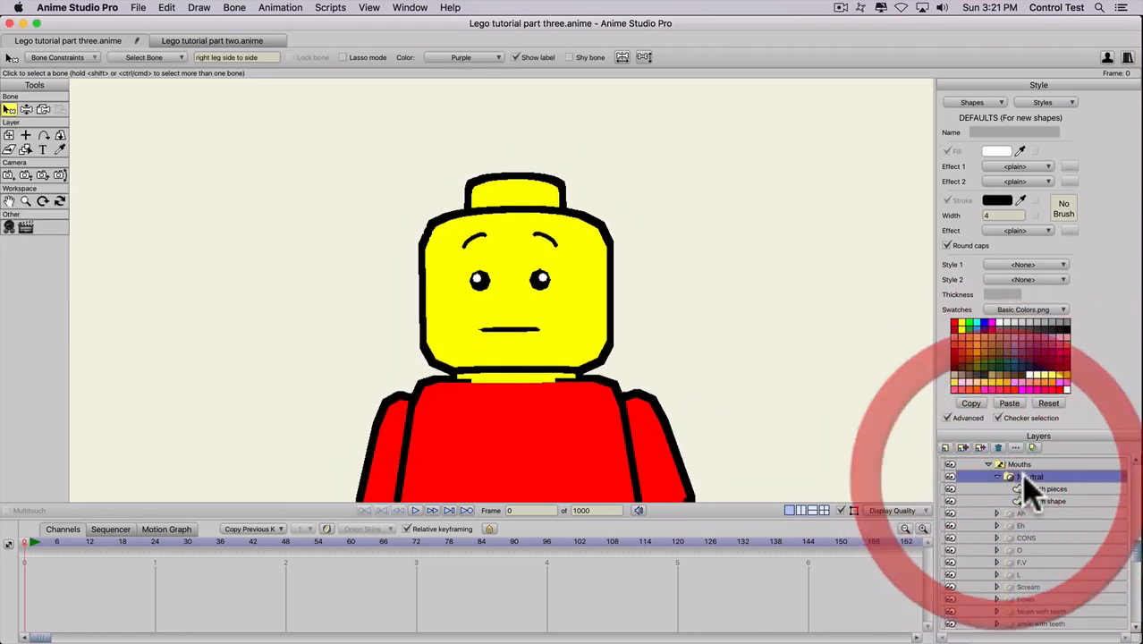
left_click(999, 477)
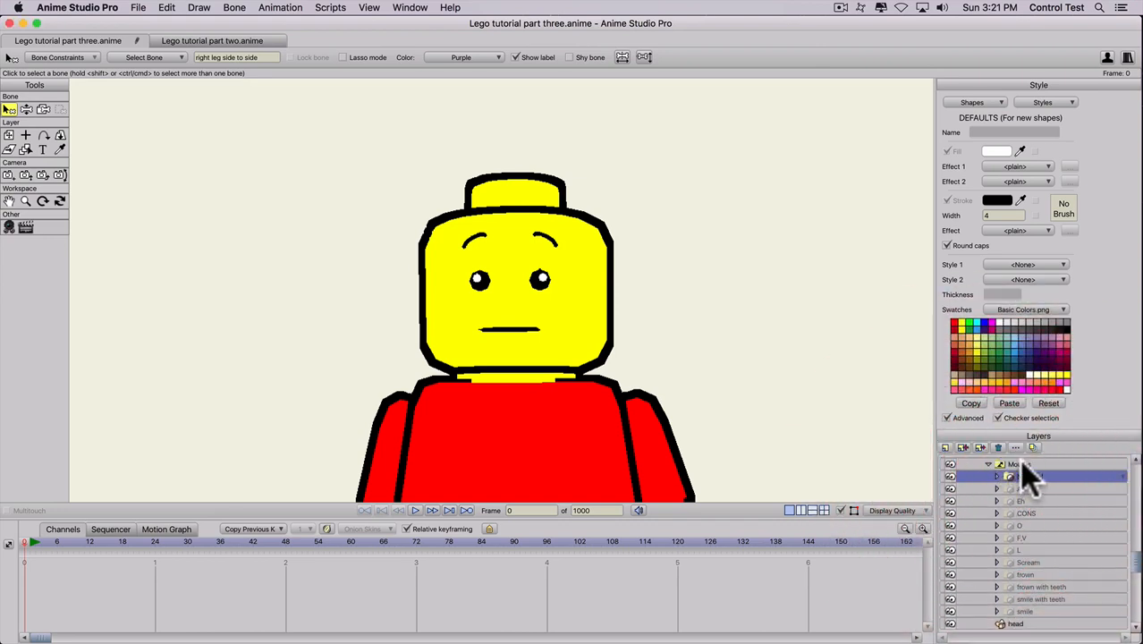
Switch the Mouths group to the smile mouth and collapse the group.
right_click(1023, 463)
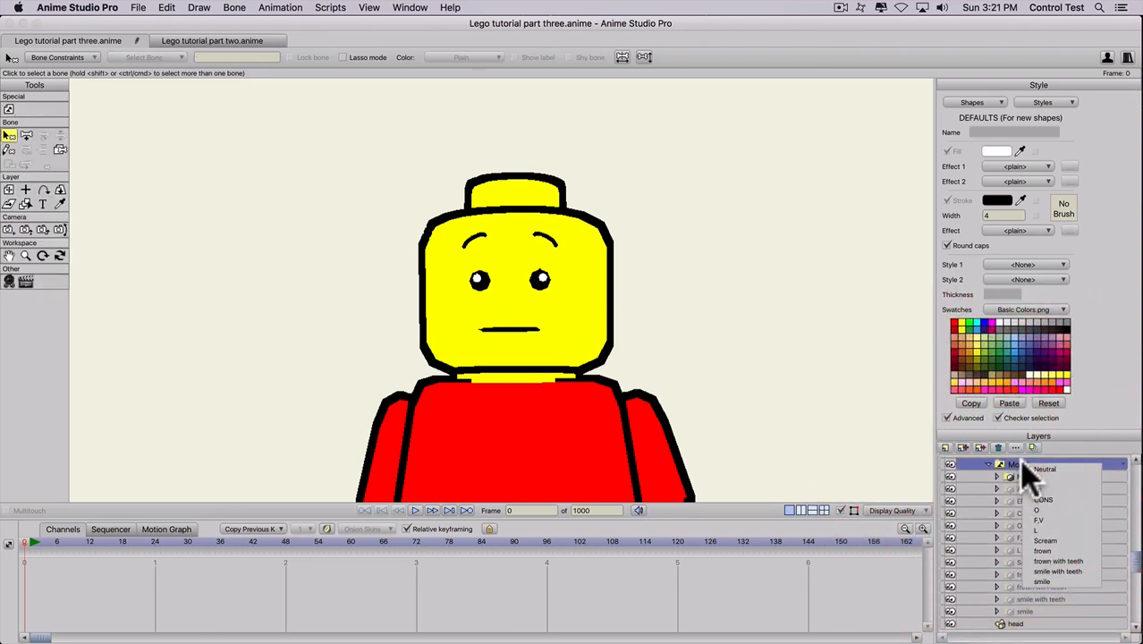
left_click(1042, 582)
scroll(479, 396, "down", 4)
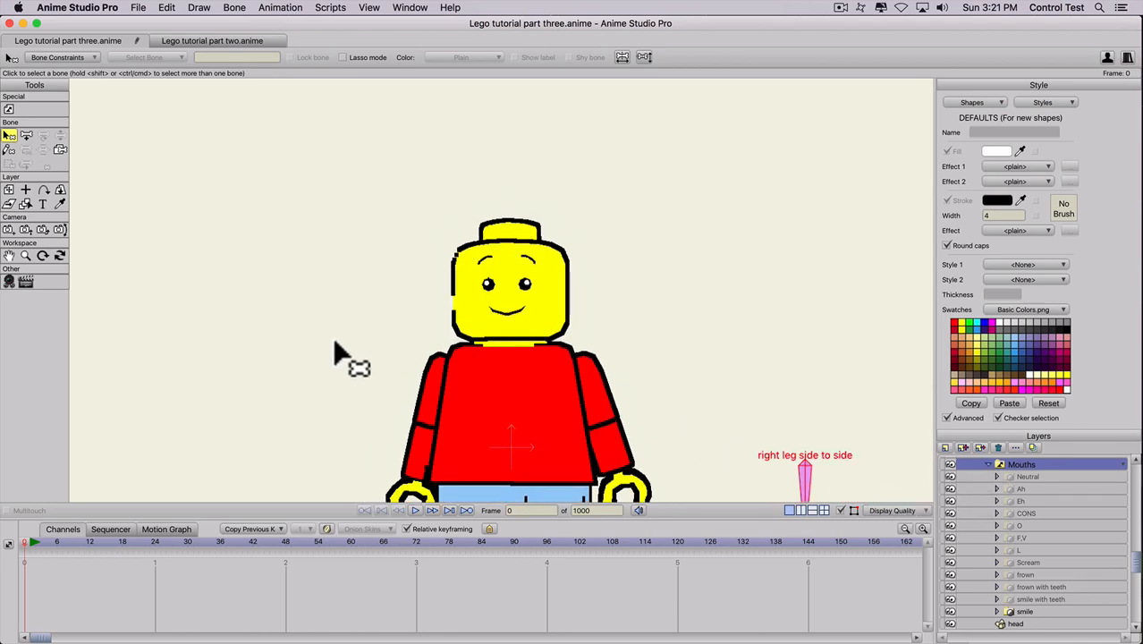
left_click(991, 464)
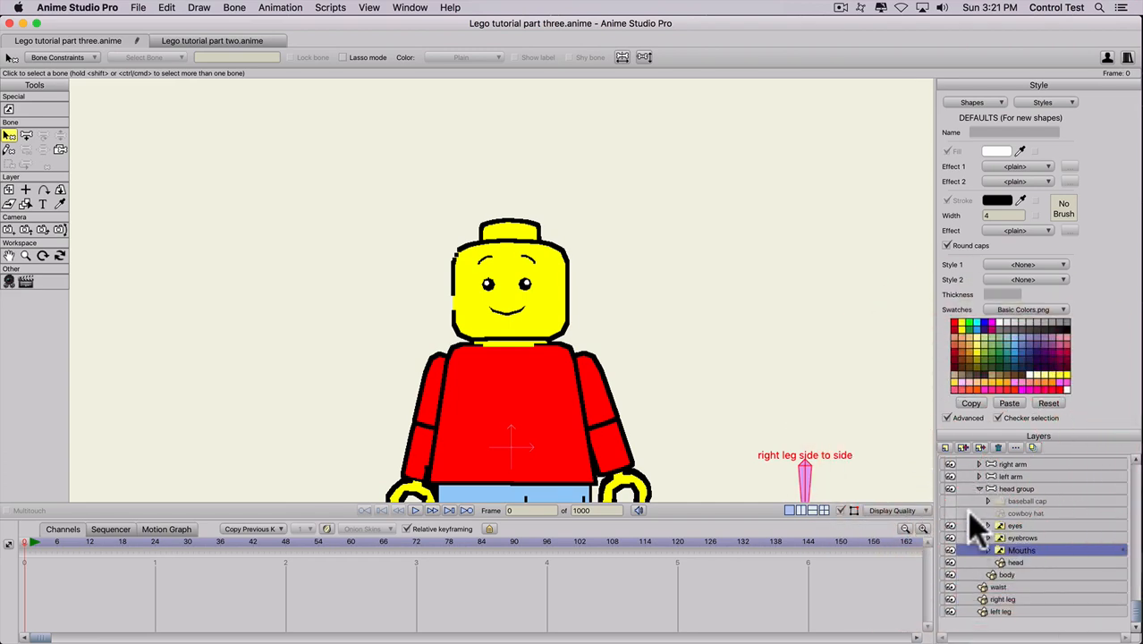
Add a vertical bone to the head group in the empty area left of the character's head.
scroll(715, 479, "up", 1)
scroll(714, 474, "up", 1)
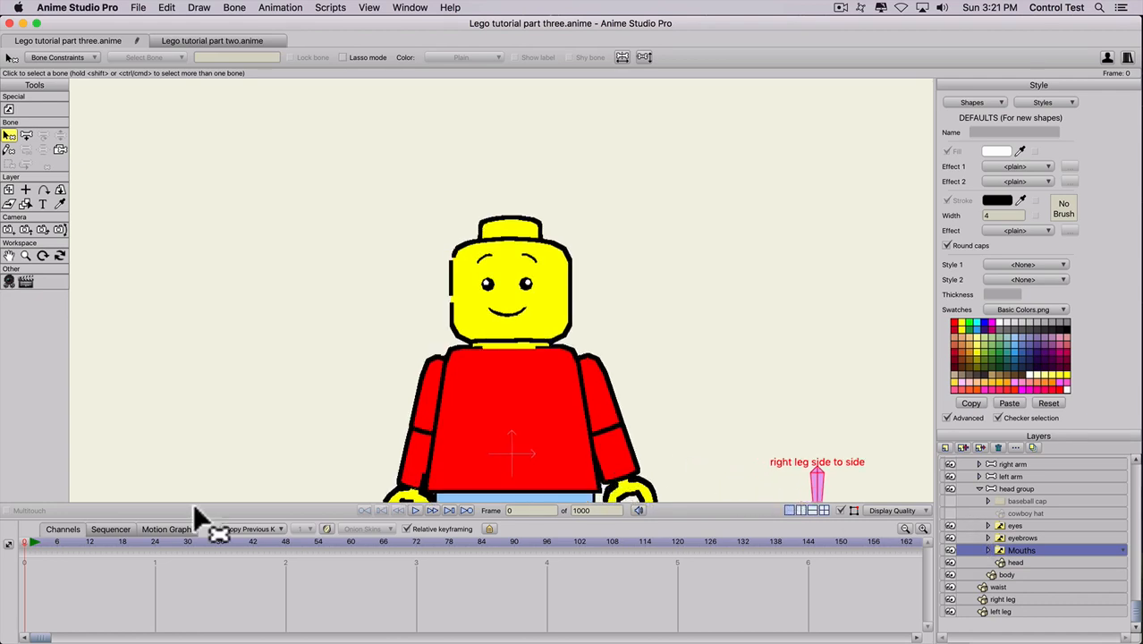
left_click(22, 547)
scroll(398, 428, "up", 1)
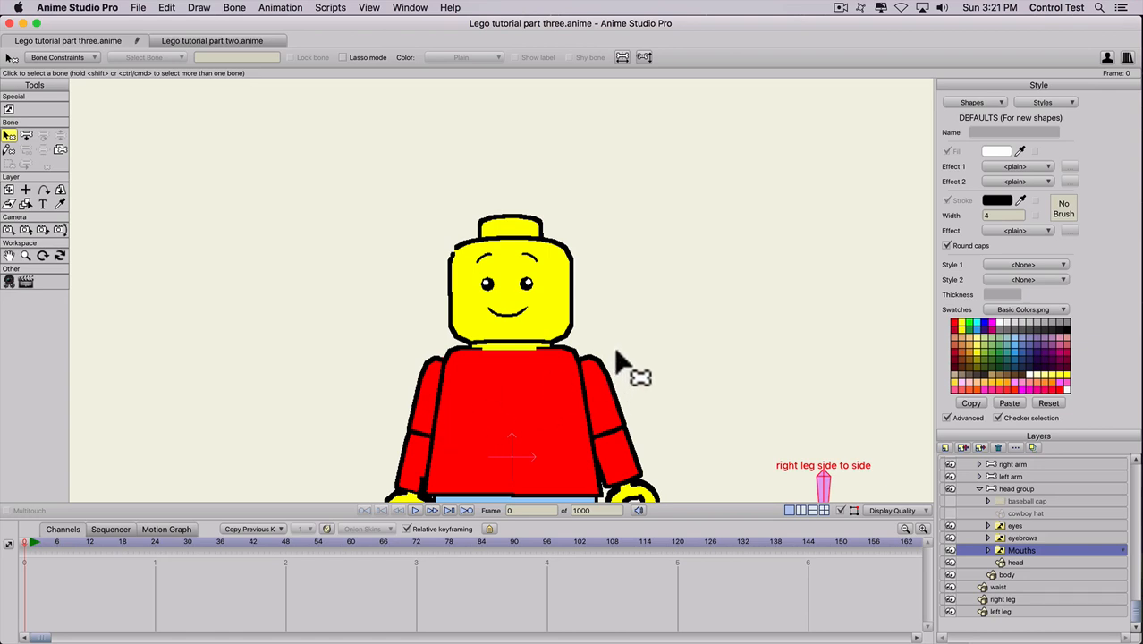
left_click(1015, 489)
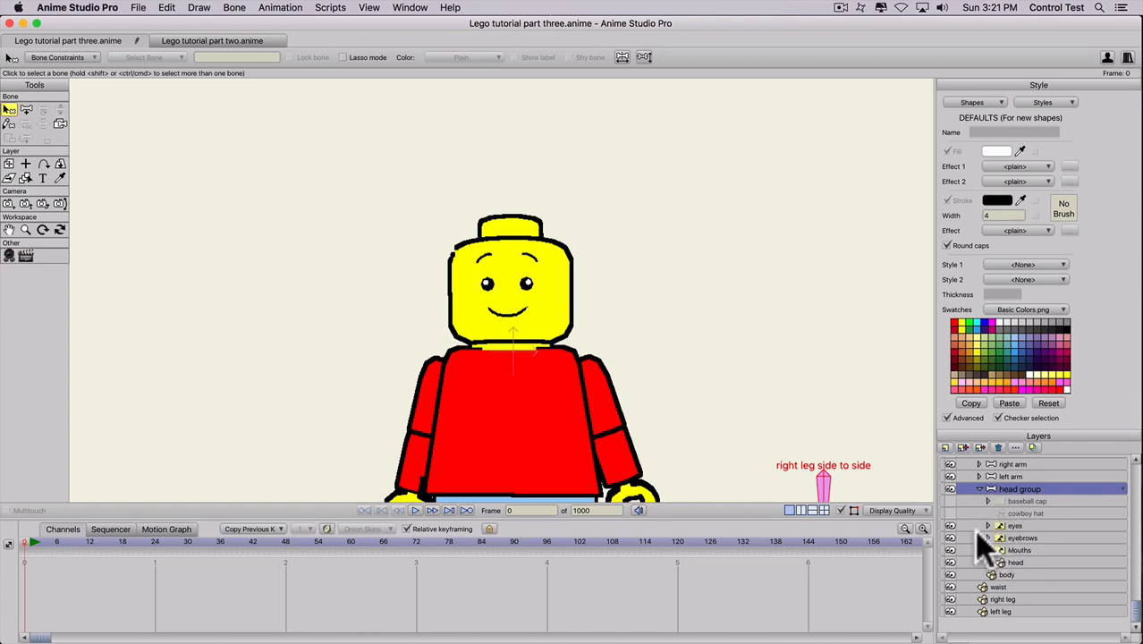
key("a")
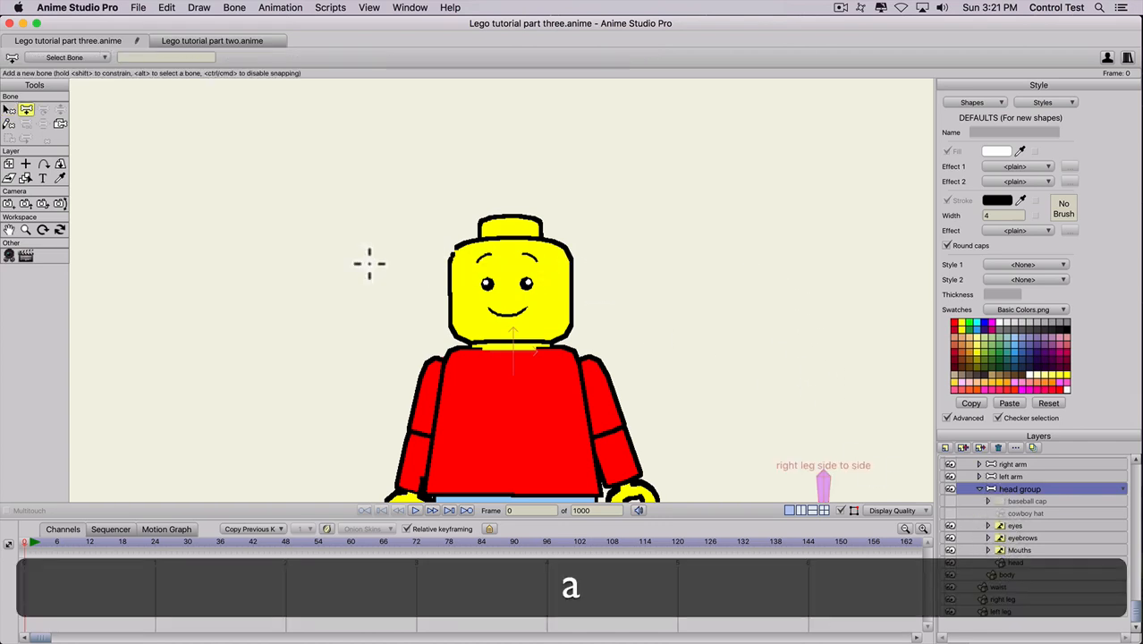
key("a")
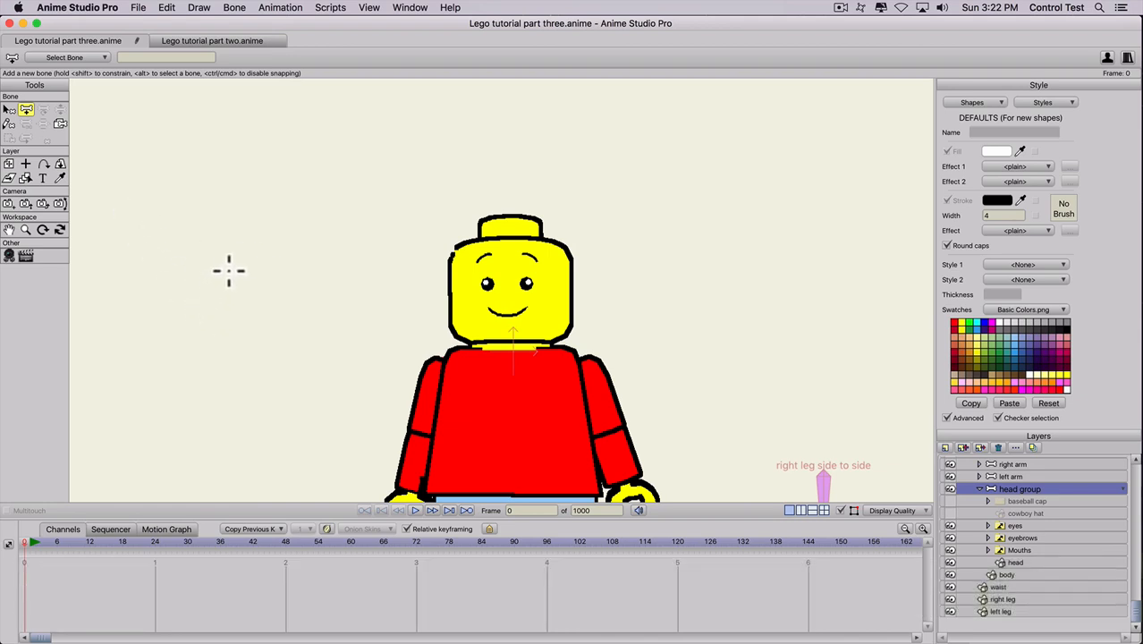
left_click_drag(228, 271, 226, 207)
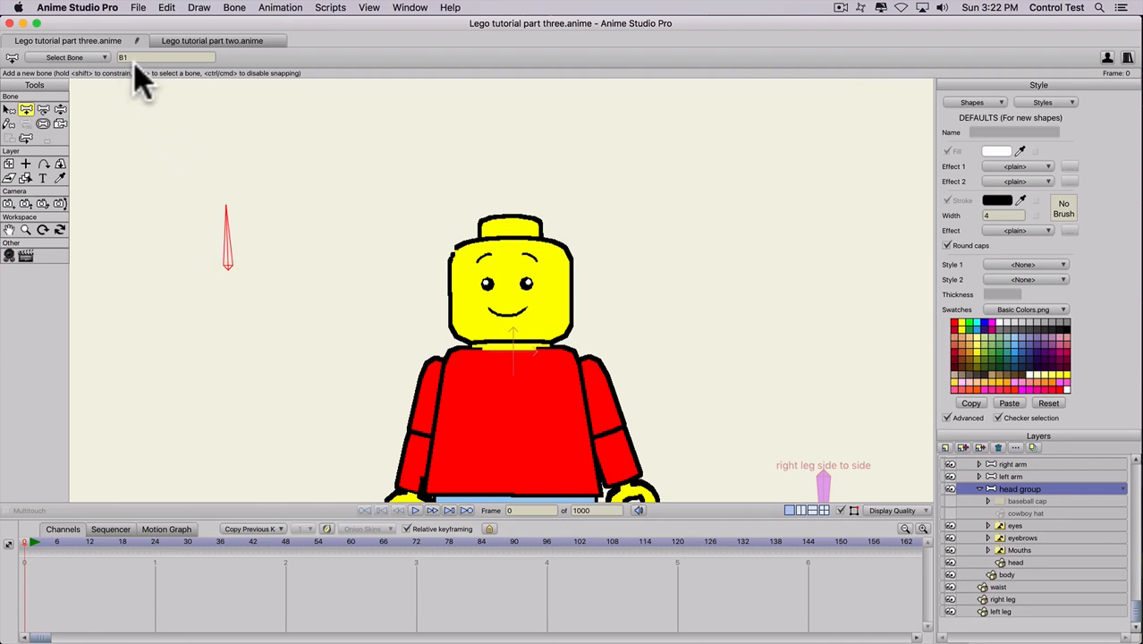
Name the new bone in the head group eyes and reduce its bone strength to the minimum.
left_click(137, 58)
type("eyes")
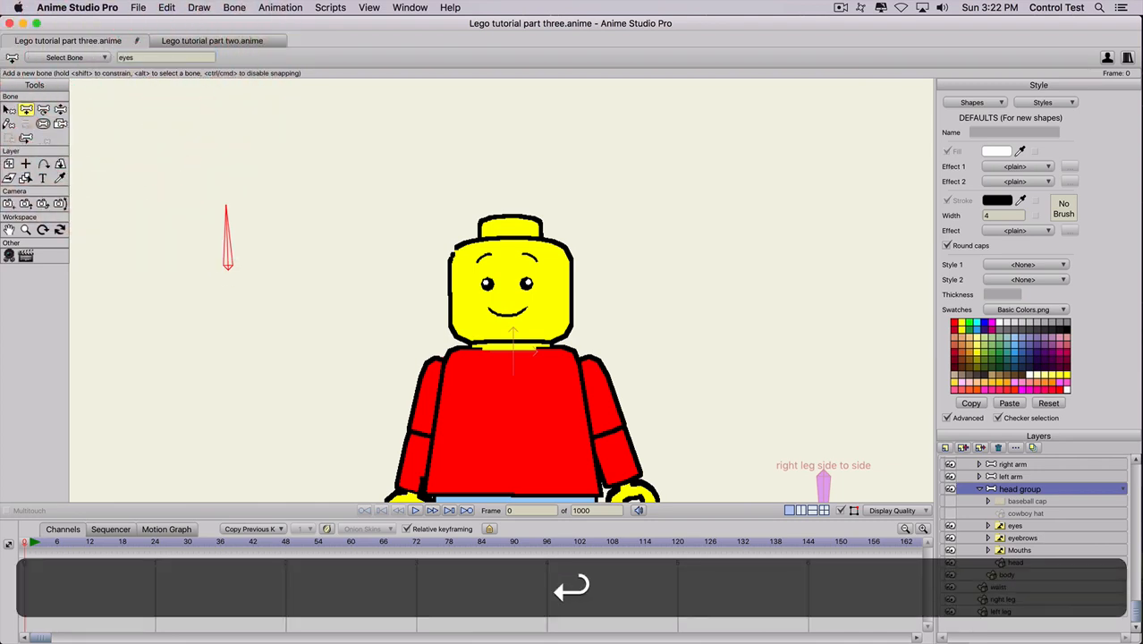
type("b")
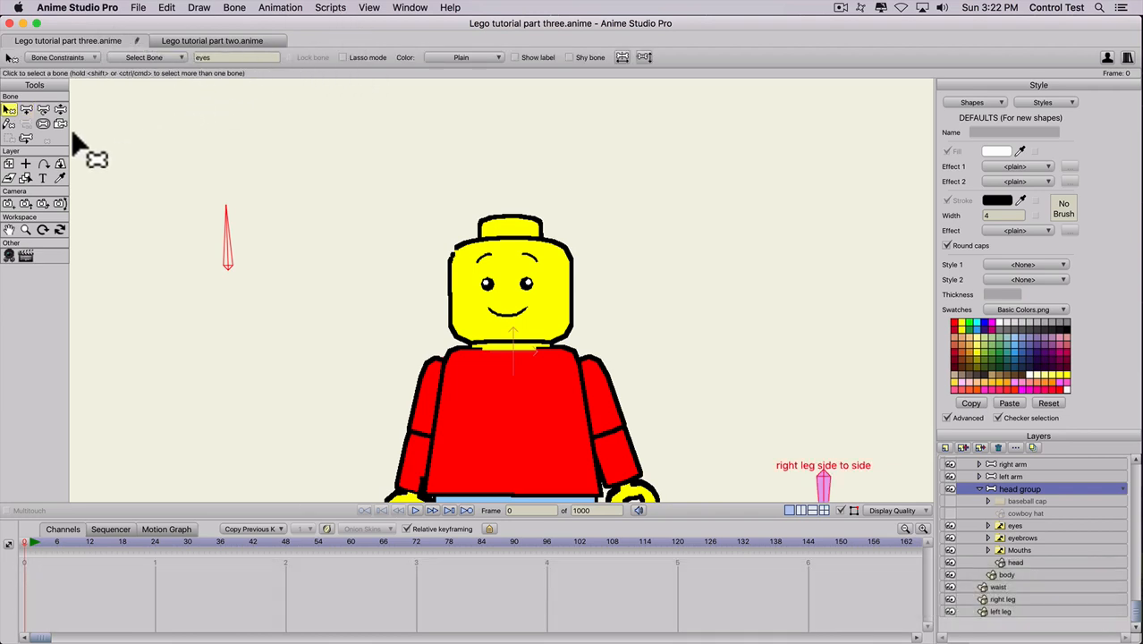
left_click(41, 124)
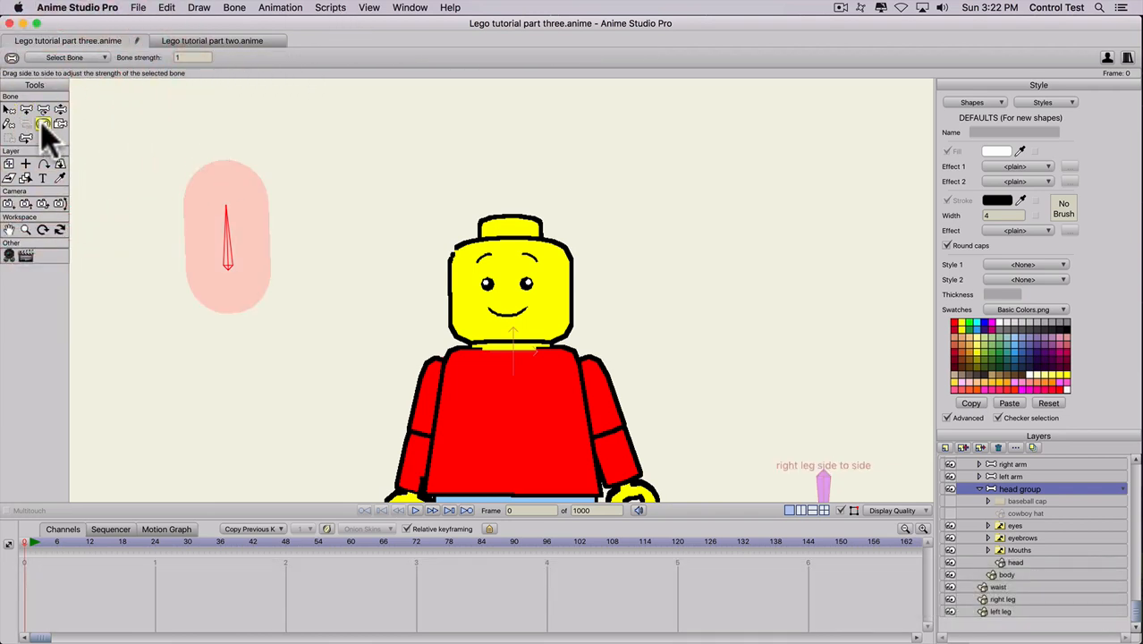
left_click_drag(225, 267, 19, 218)
key("b")
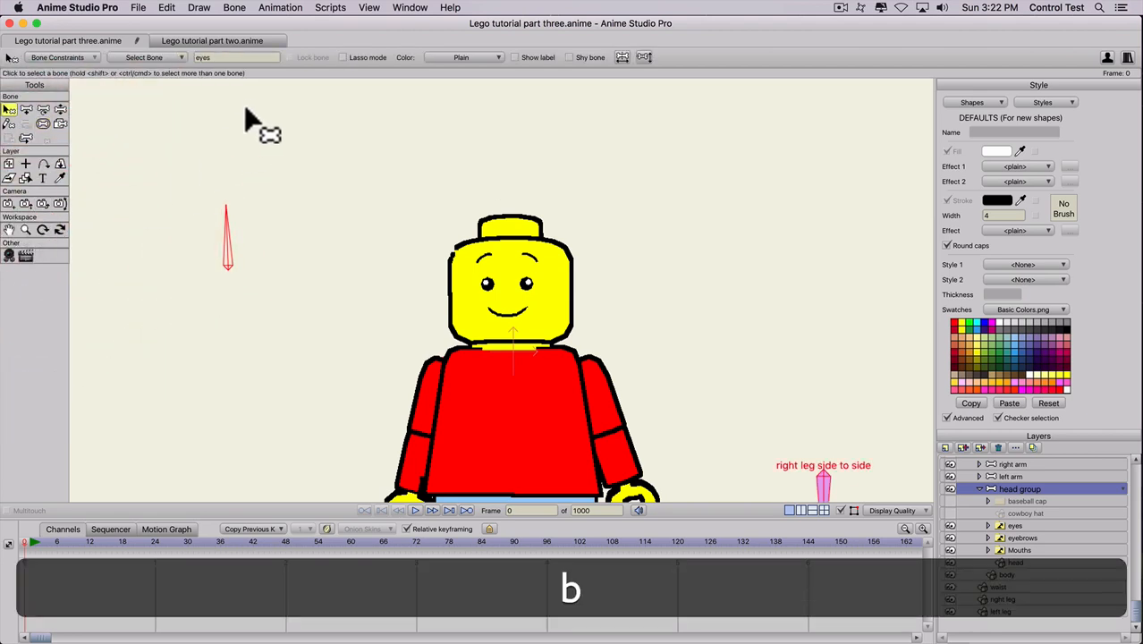
Colour the eyes bone Purple and show its label.
left_click(442, 57)
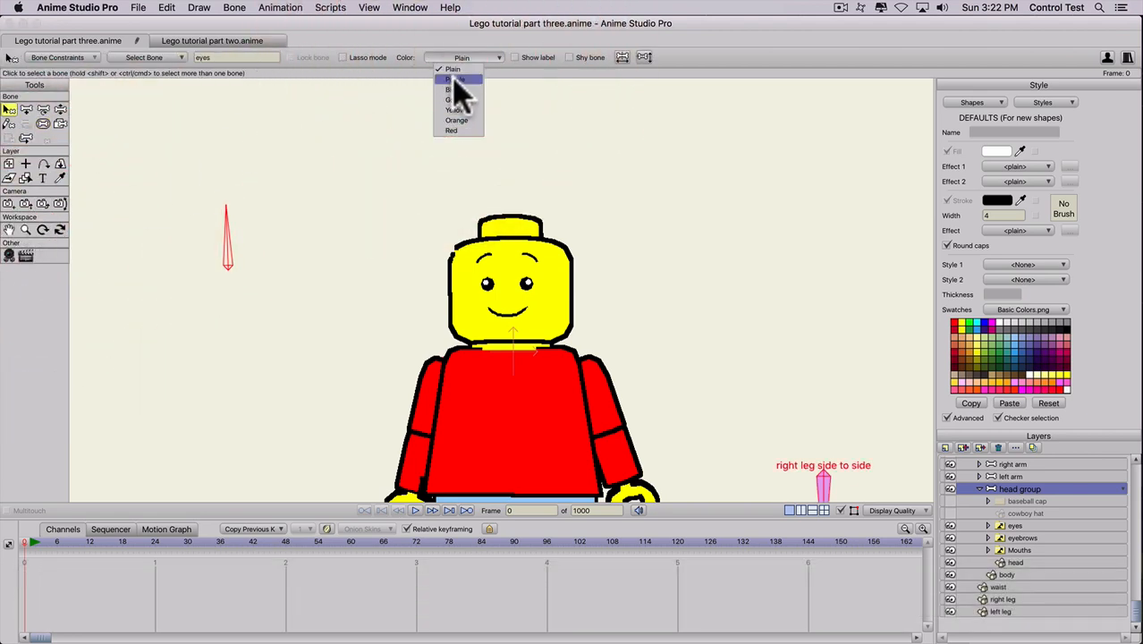
left_click(461, 124)
left_click(515, 57)
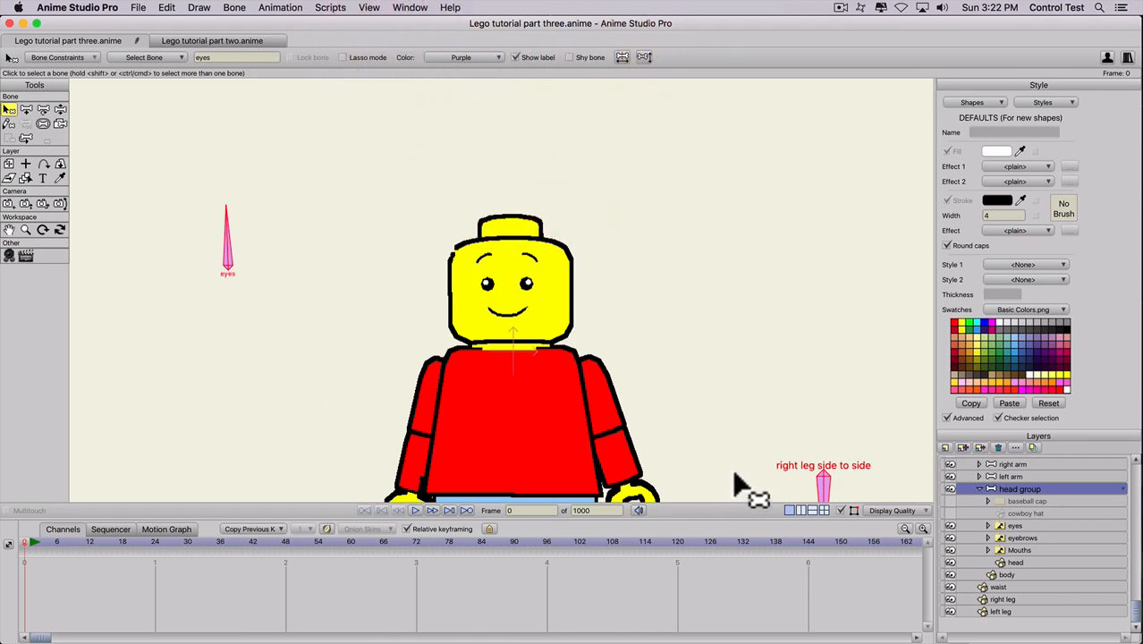
Open the Actions window and create a smart bone action named eyes for the selected bone.
left_click(410, 7)
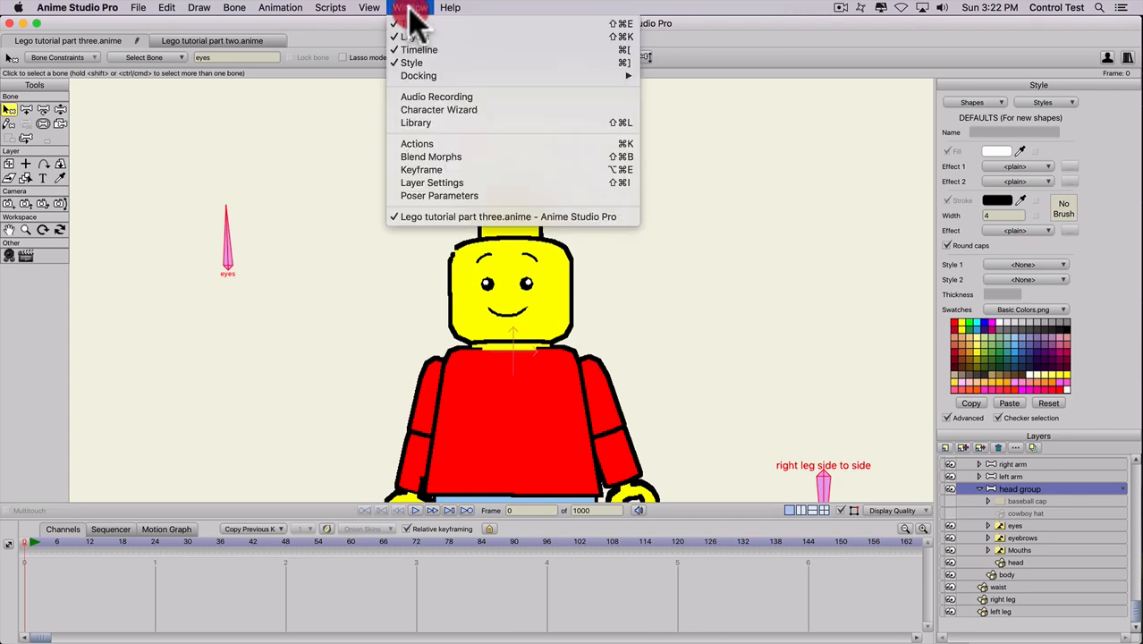
left_click(419, 144)
left_click_drag(824, 90, 797, 92)
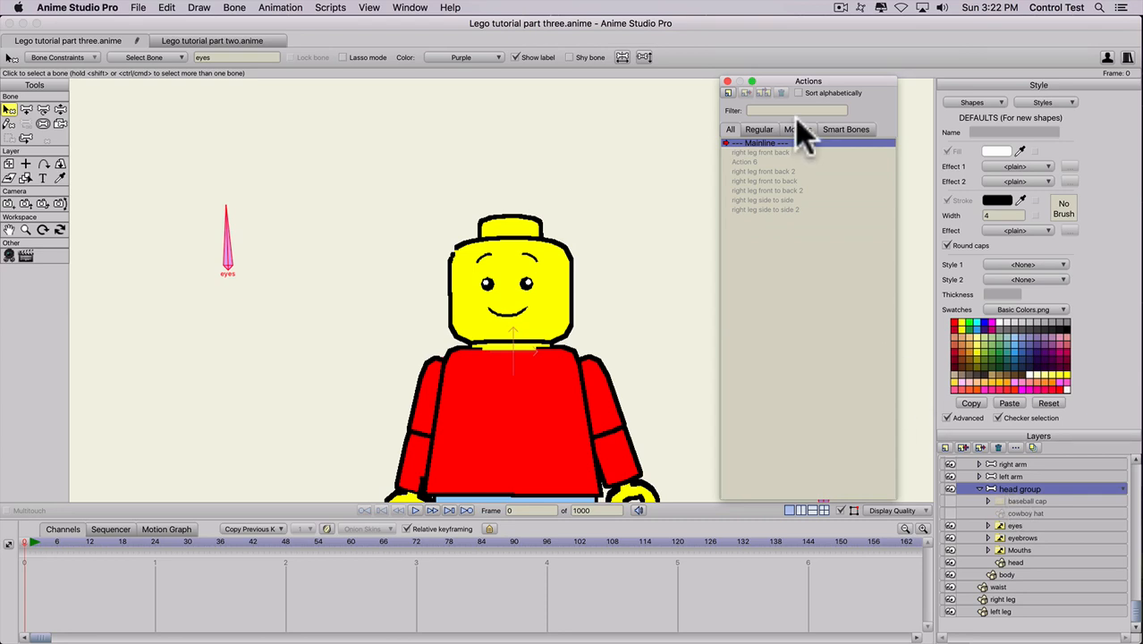
left_click(845, 131)
left_click(729, 93)
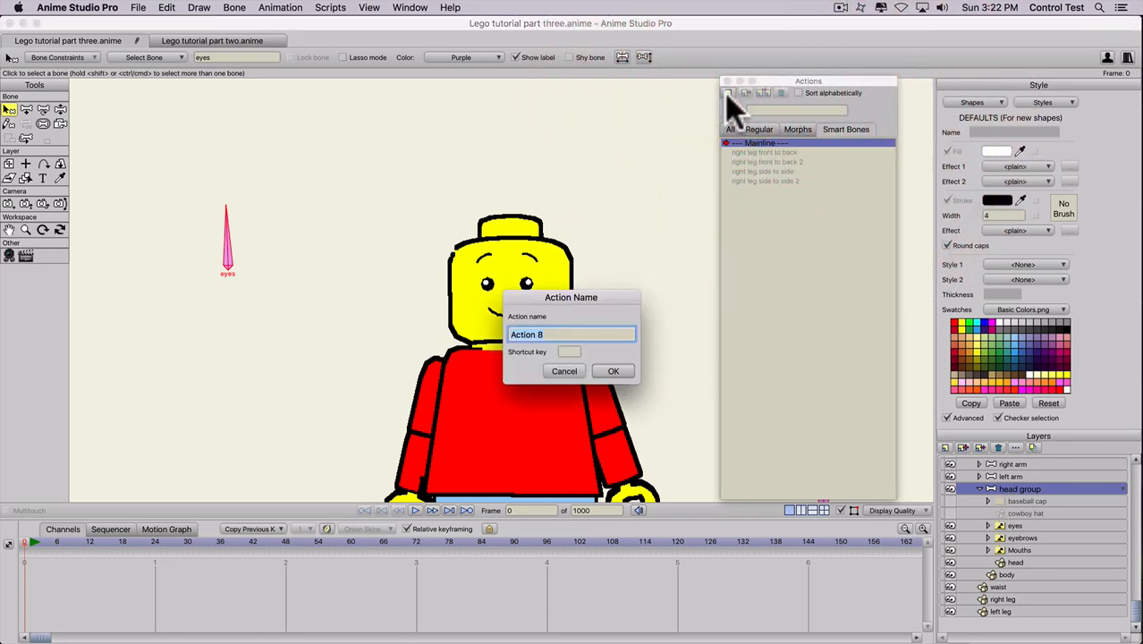
type("eyes")
left_click(613, 372)
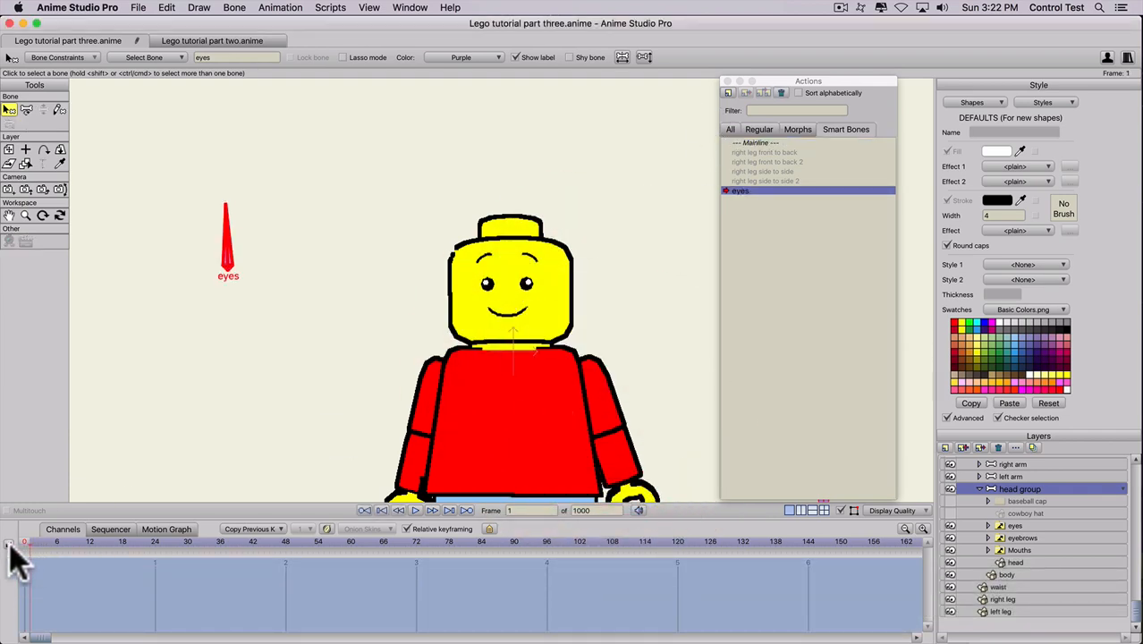
mouse_move(2, 642)
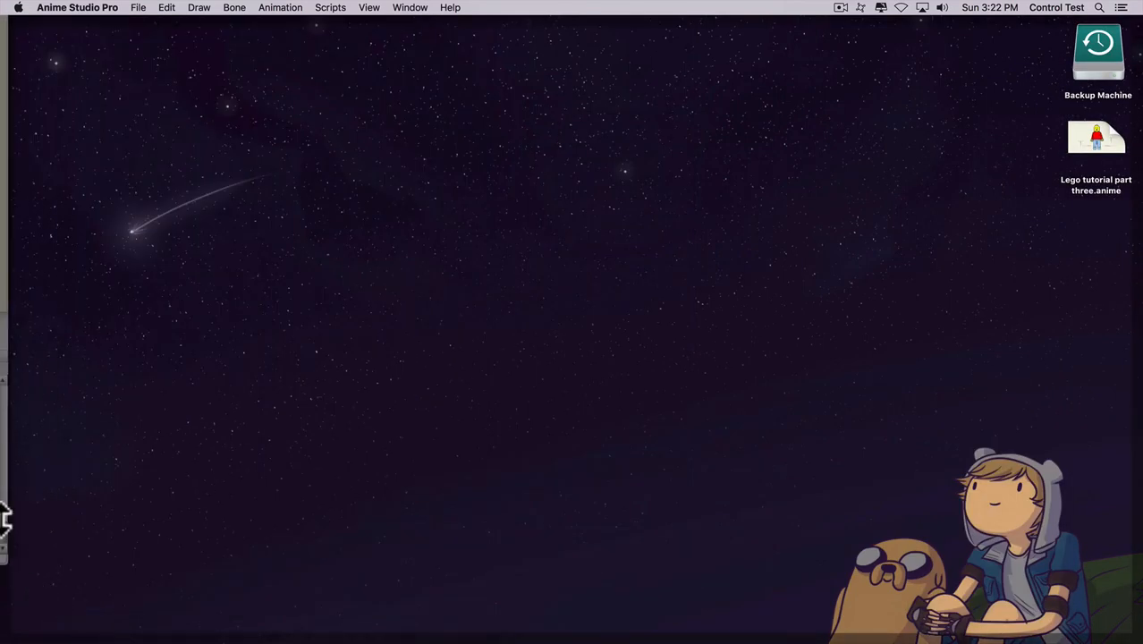
left_click(3, 517)
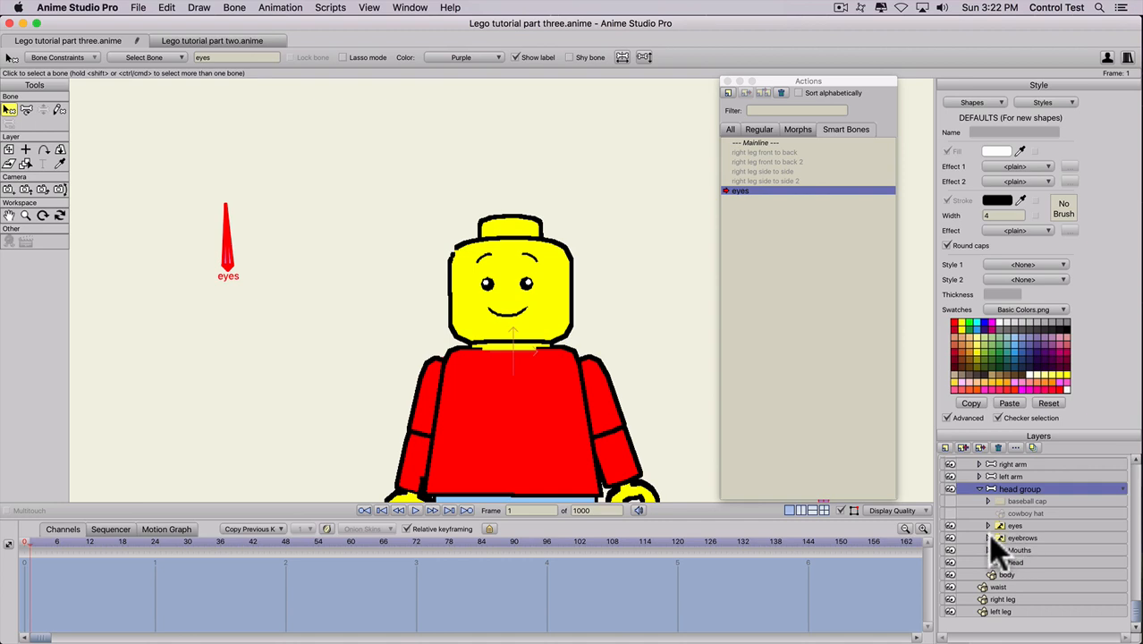
In the eyes action, switch the eyes layer to blink at frame 2 and to further eye shapes at frames 3 and 4.
left_click(1014, 527)
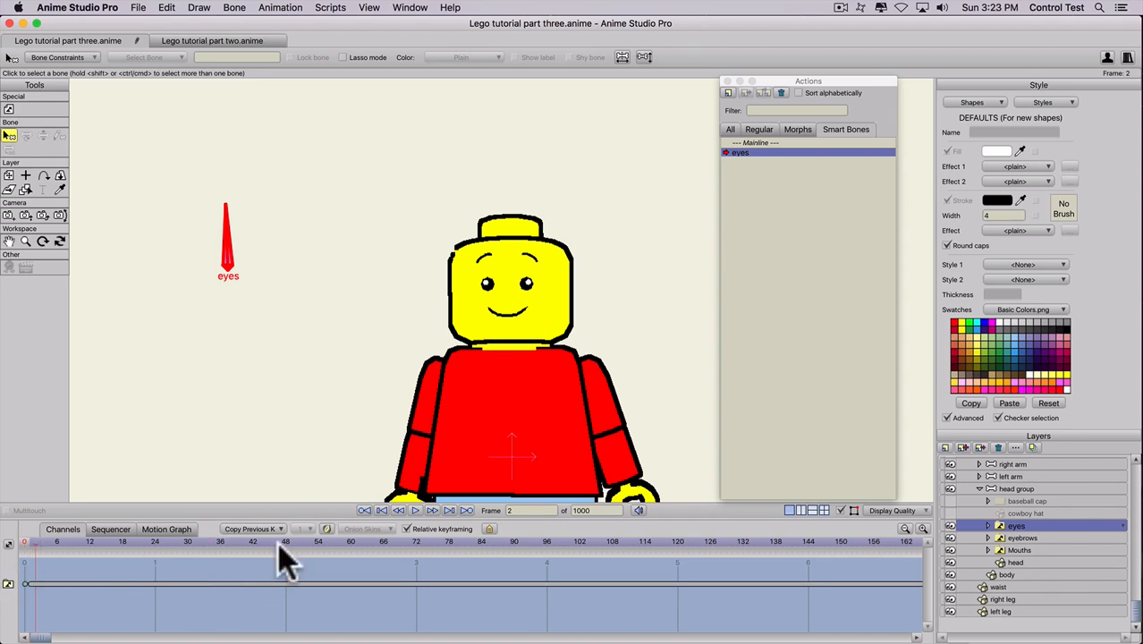
right_click(1017, 523)
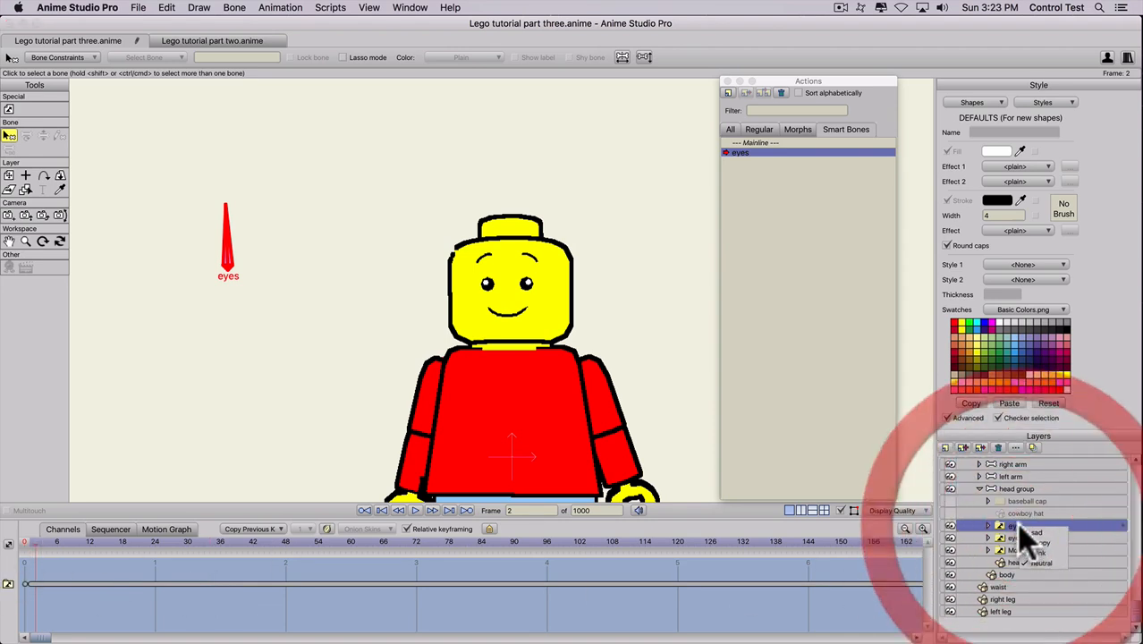
left_click(1036, 553)
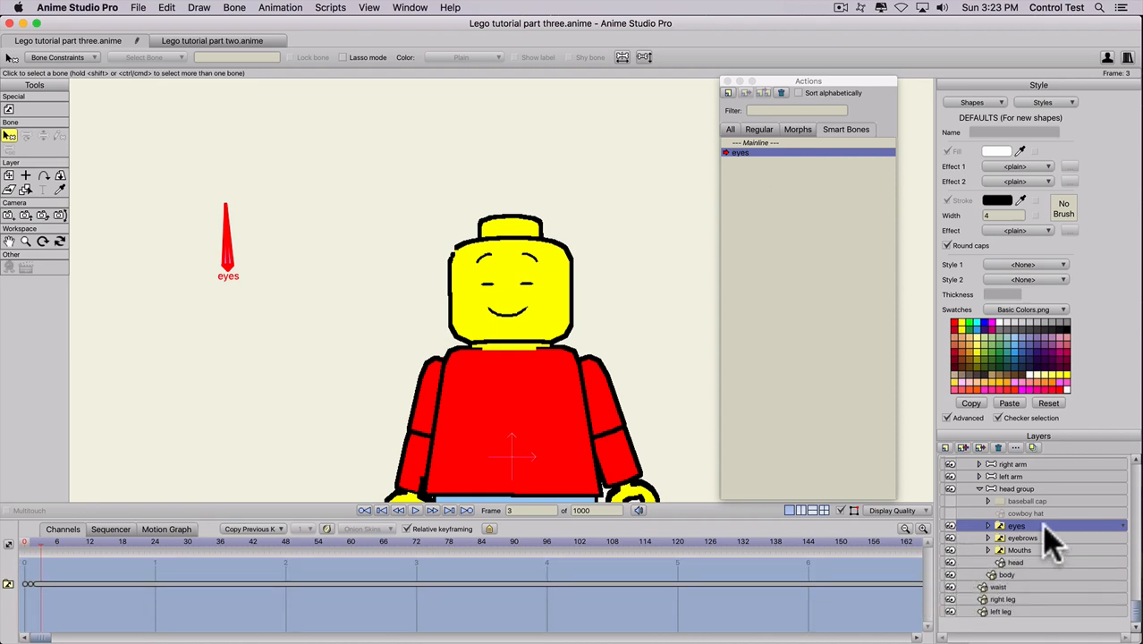
left_click(1050, 530)
left_click(1056, 543)
key("Right")
left_click(1042, 536)
left_click(1052, 543)
Rotate the eyes bone clockwise at frame 4 in the head group, scrub the action to check it and return to frame 0.
left_click(1015, 488)
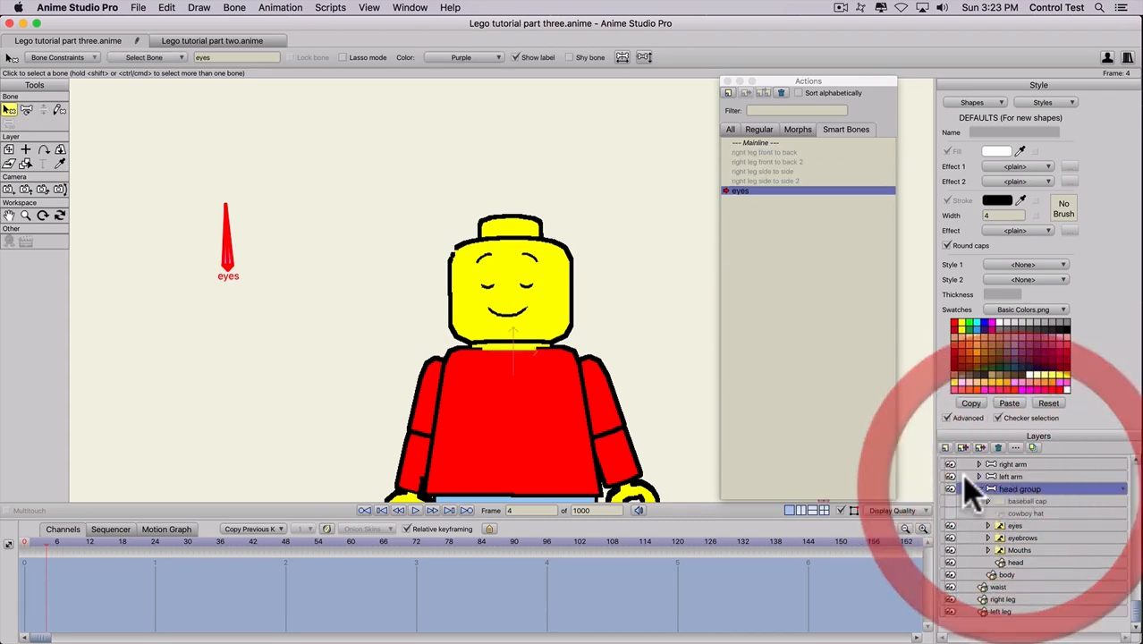
key("t")
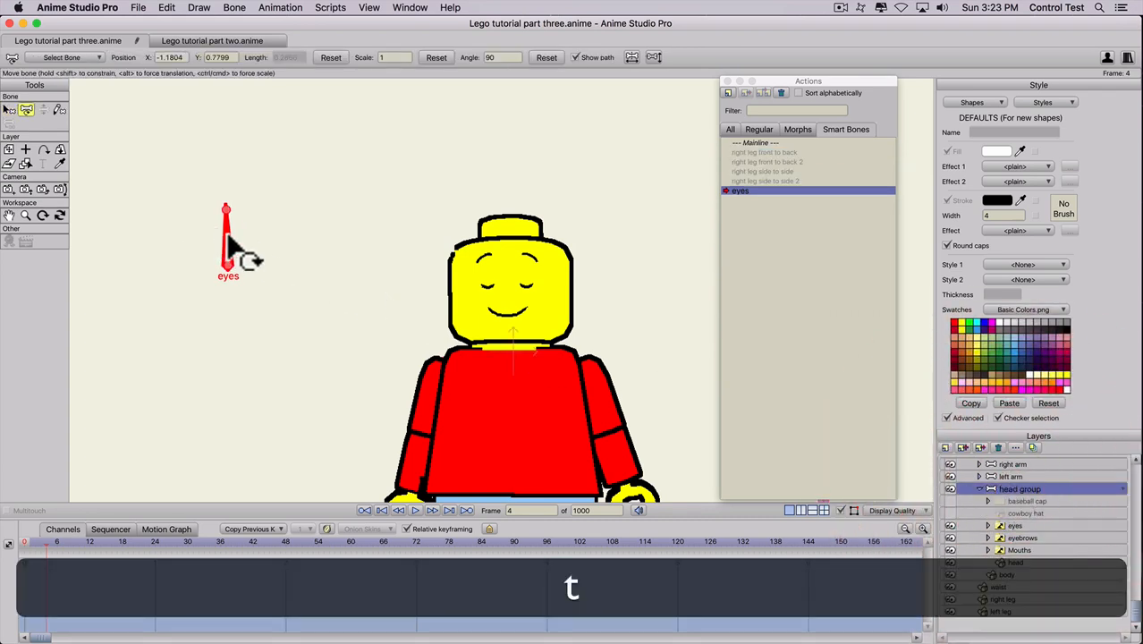
left_click_drag(229, 237, 259, 272)
key("shift")
left_click_drag(32, 540, 57, 543)
left_click(24, 543)
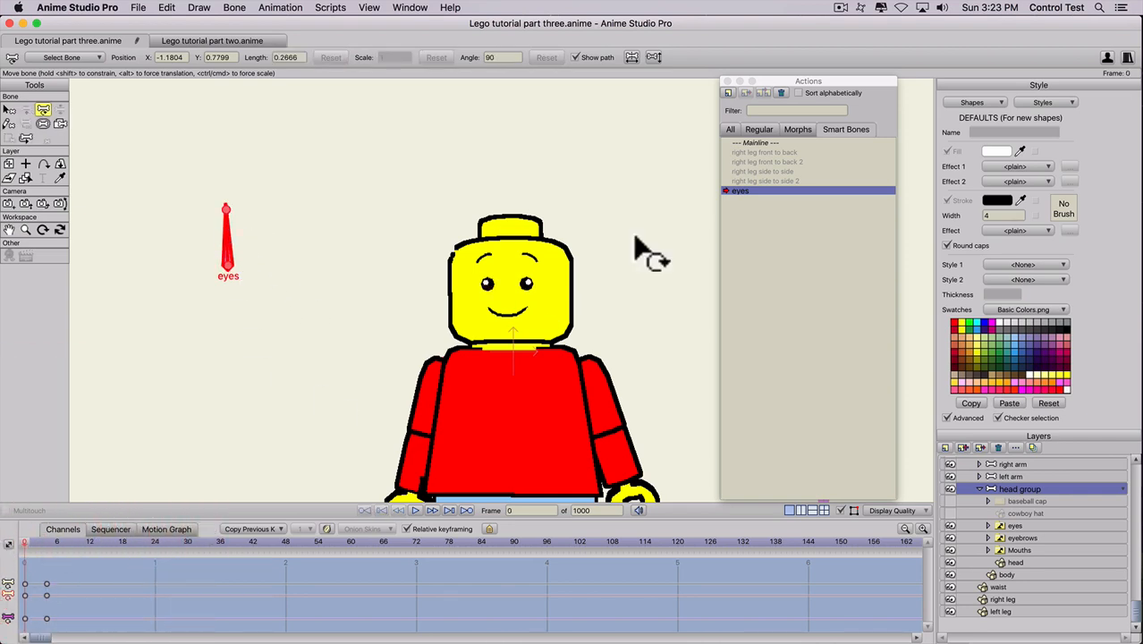
Return to the Mainline from the eyes action and deselect the eyes bone.
double_click(756, 144)
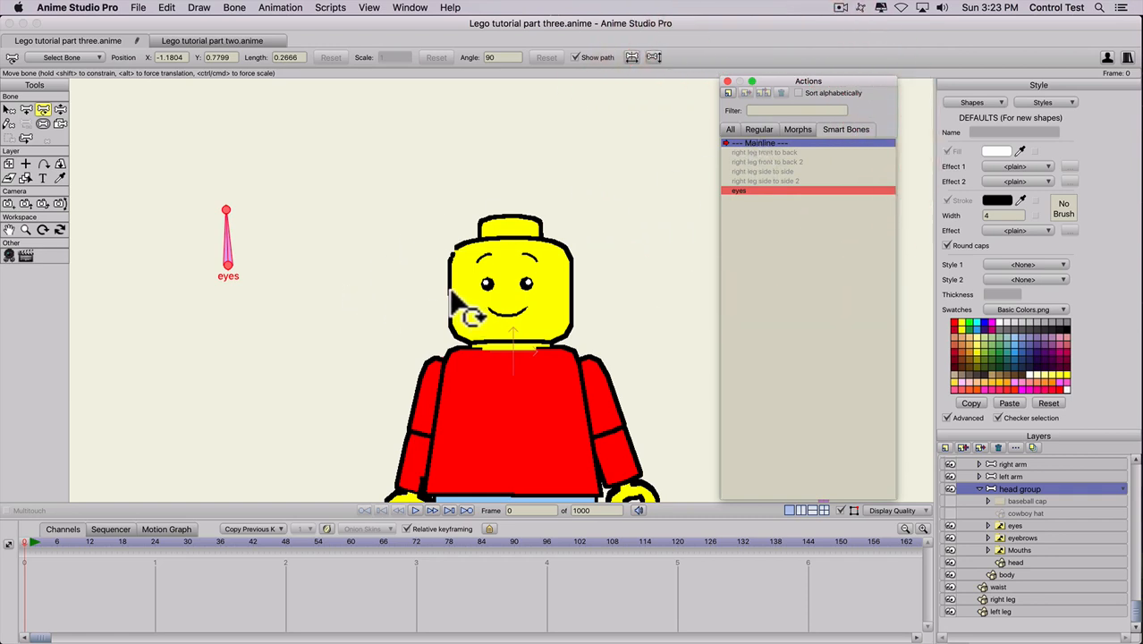
key("b")
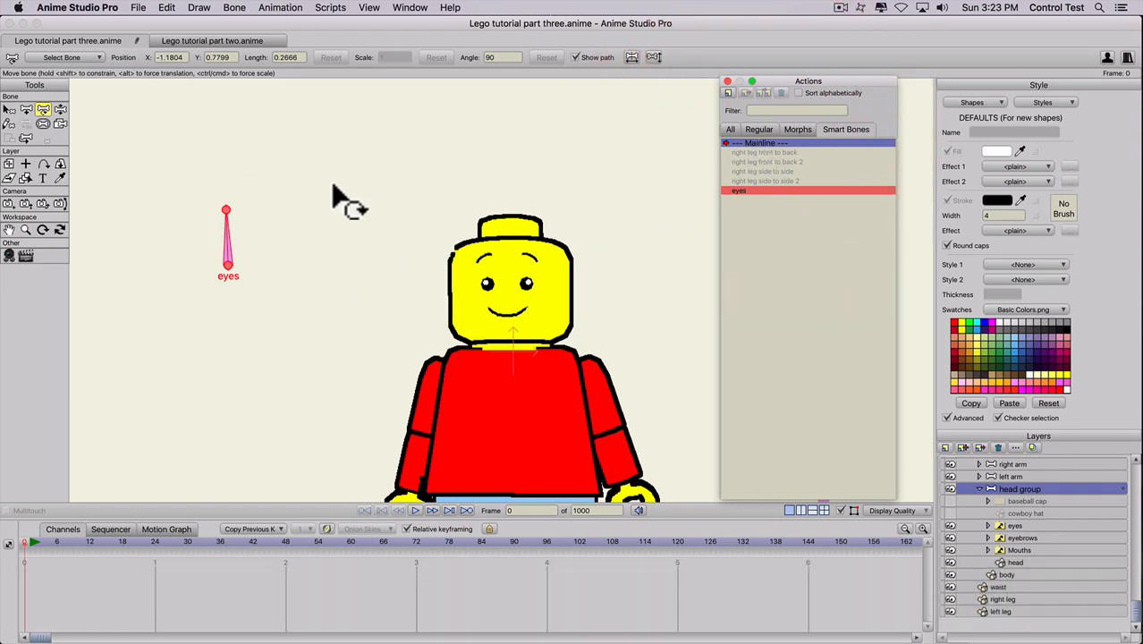
left_click(343, 192)
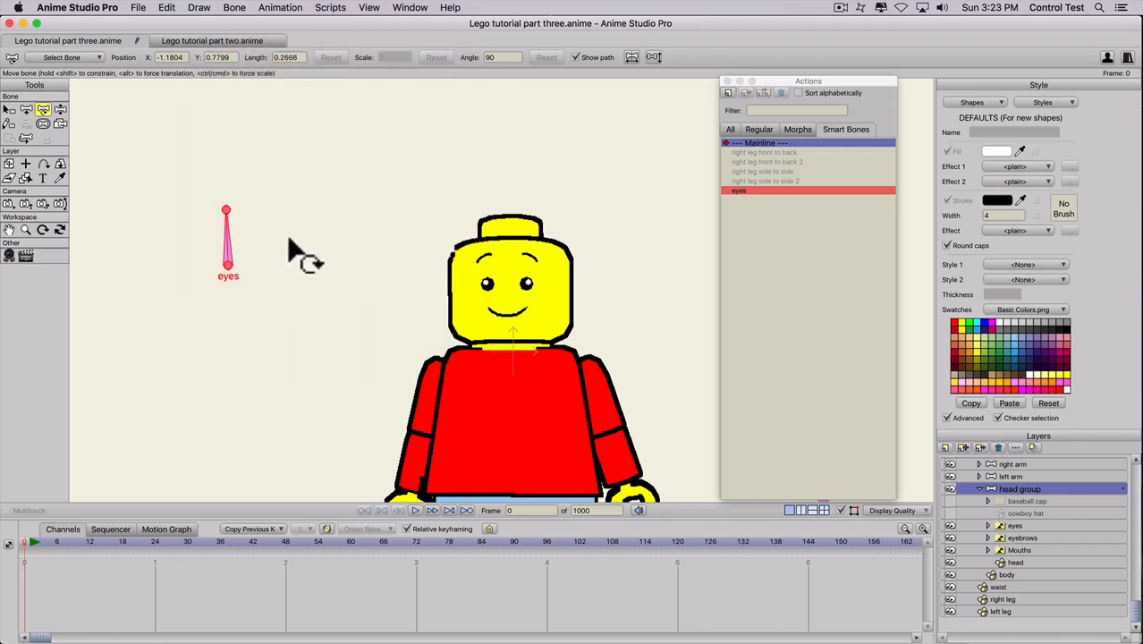
left_click(290, 259)
key("b")
left_click(341, 319)
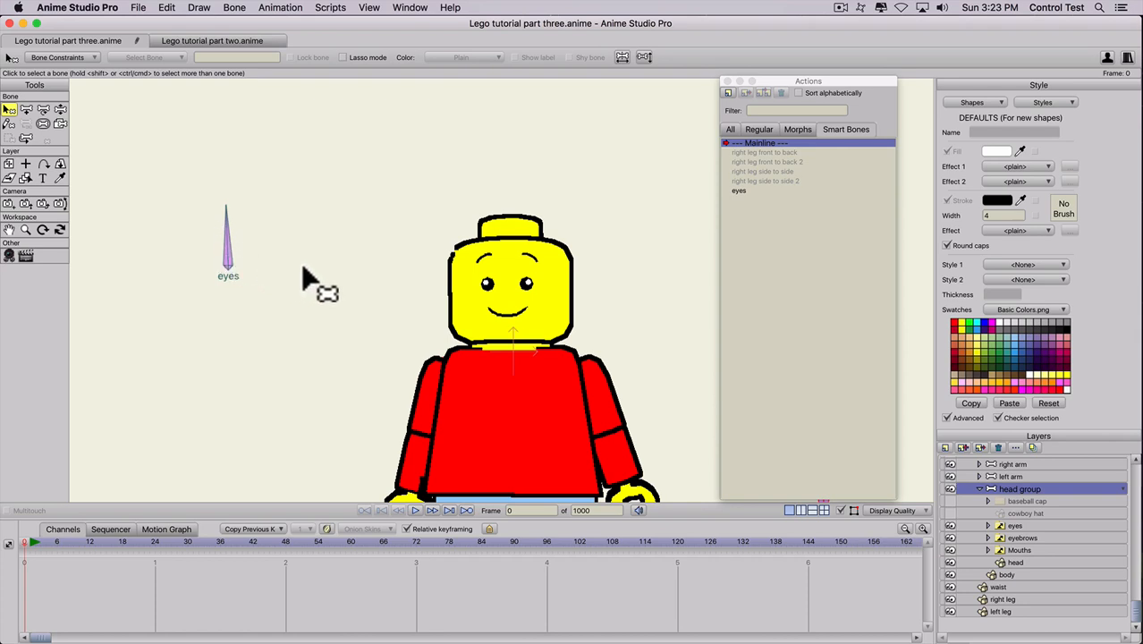
Add a vertical bone between the eyes bone and the character's head and set its bone strength to 0.
key("a")
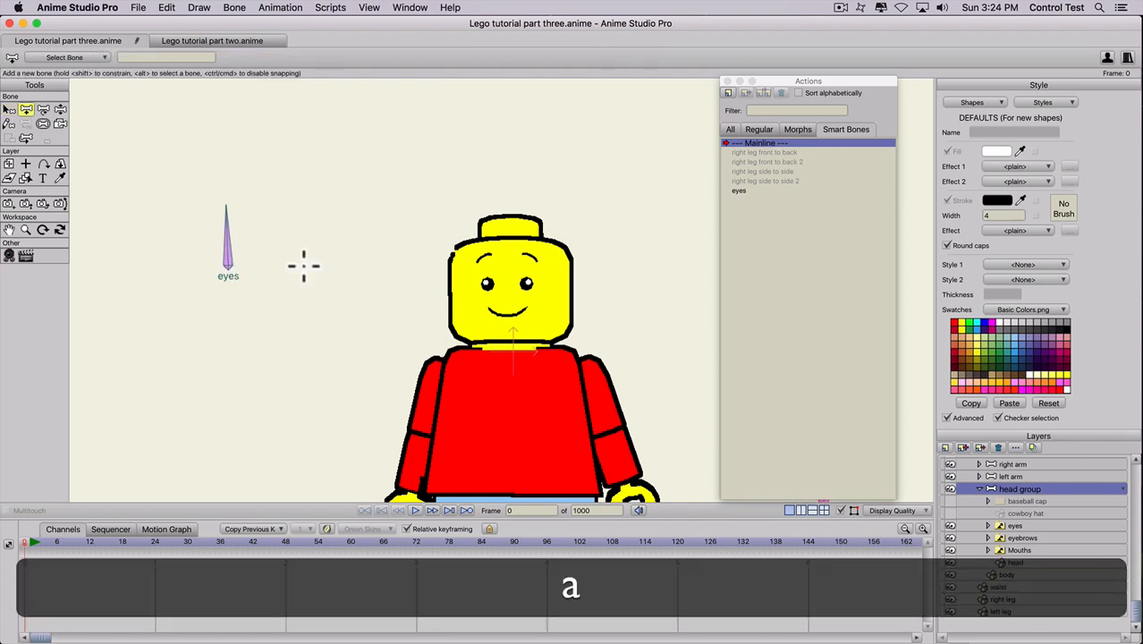
left_click_drag(310, 270, 310, 208)
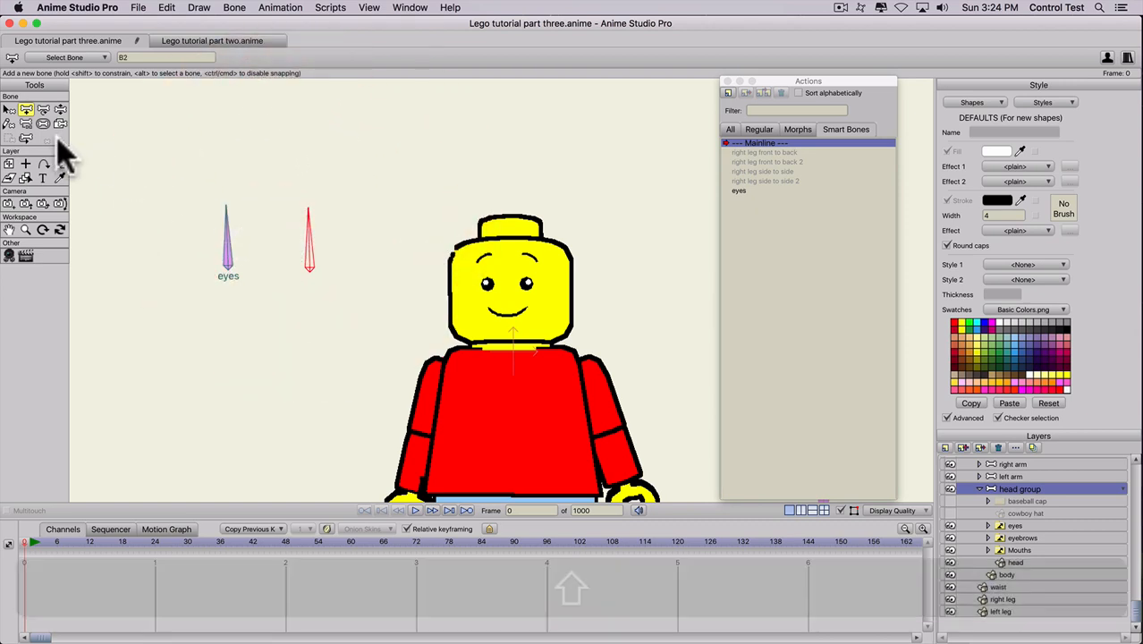
left_click(43, 124)
left_click_drag(330, 281, 171, 259)
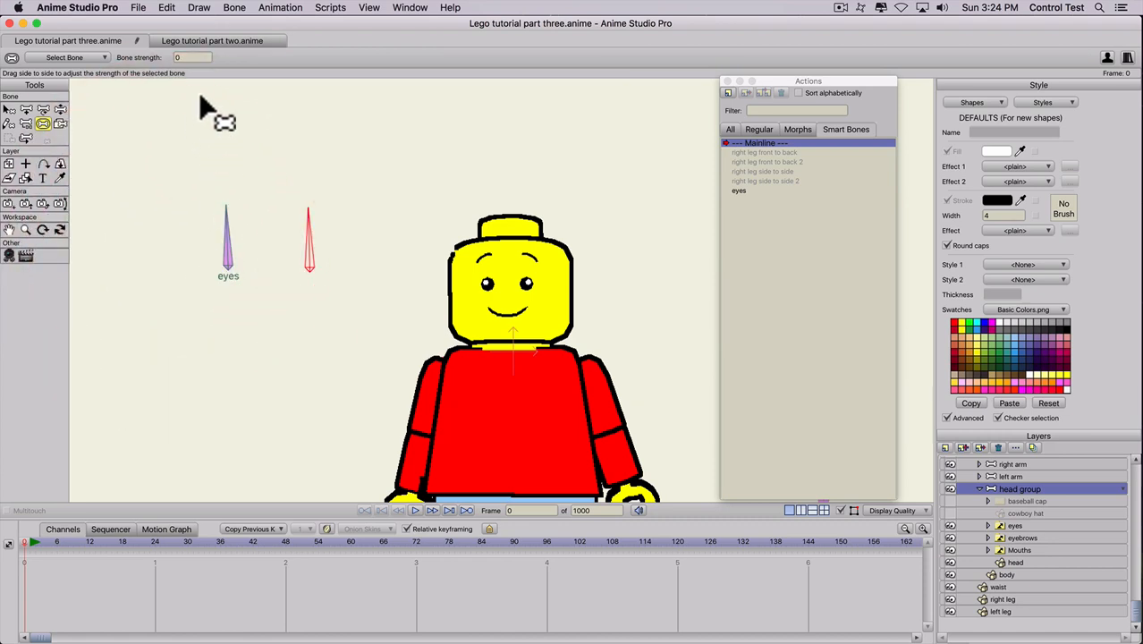
key("b")
Name the second control bone eyebrows, colour it Purple and show its label.
left_click(202, 58)
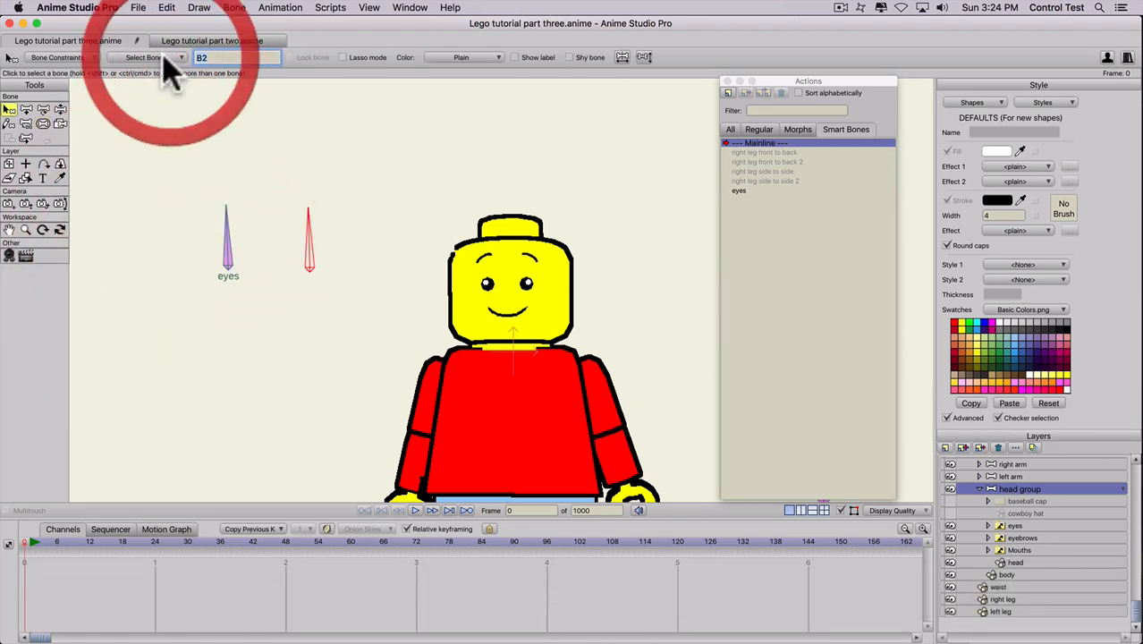
type("eyebrows")
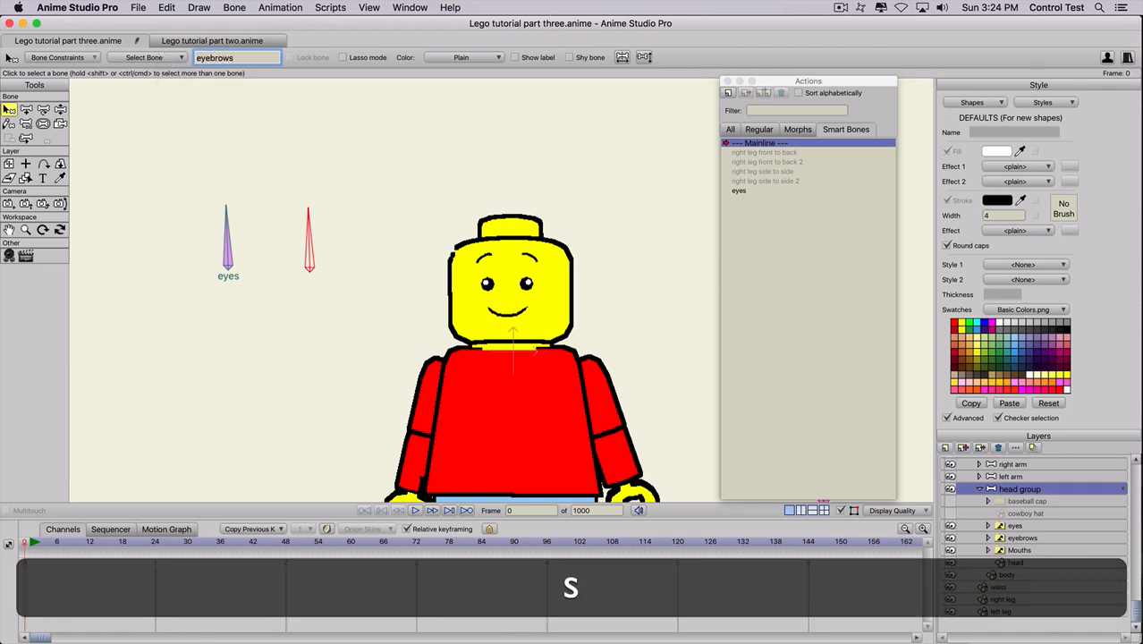
left_click(478, 57)
left_click(516, 58)
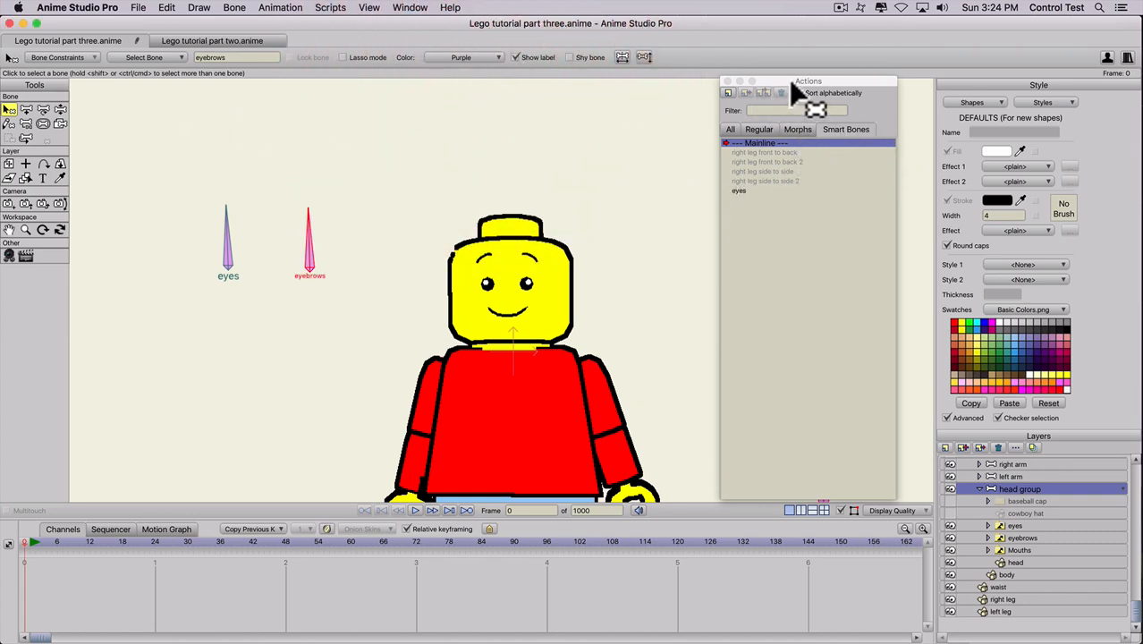
Create a smart bone action named eyebrows for the selected bone.
left_click_drag(789, 79, 747, 81)
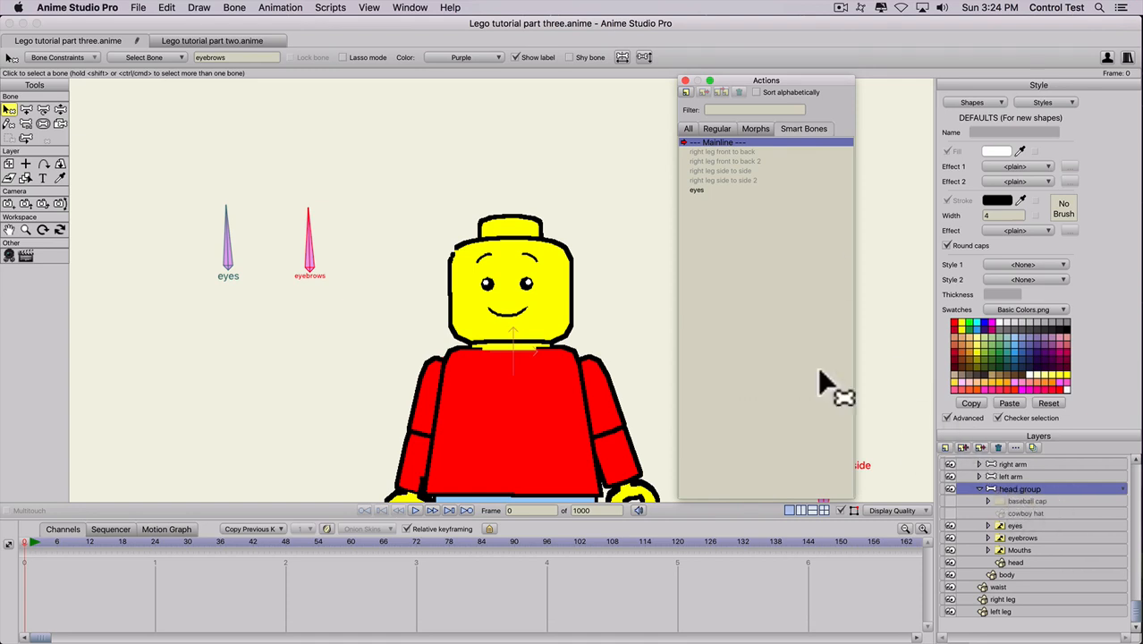
left_click(686, 92)
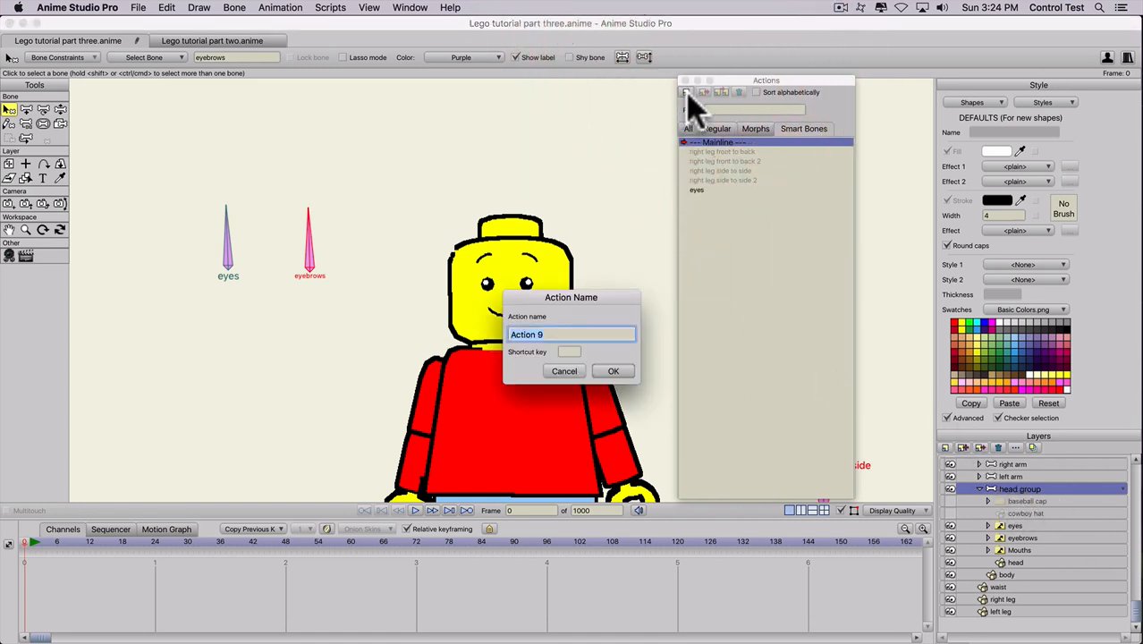
type("eye")
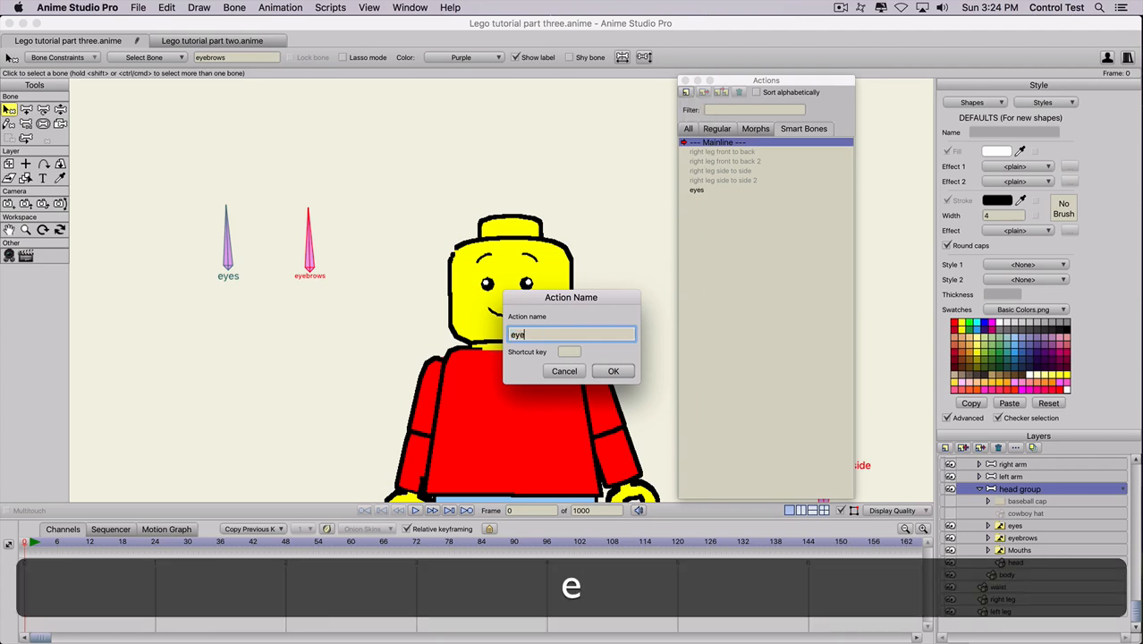
type("brows")
key("Return")
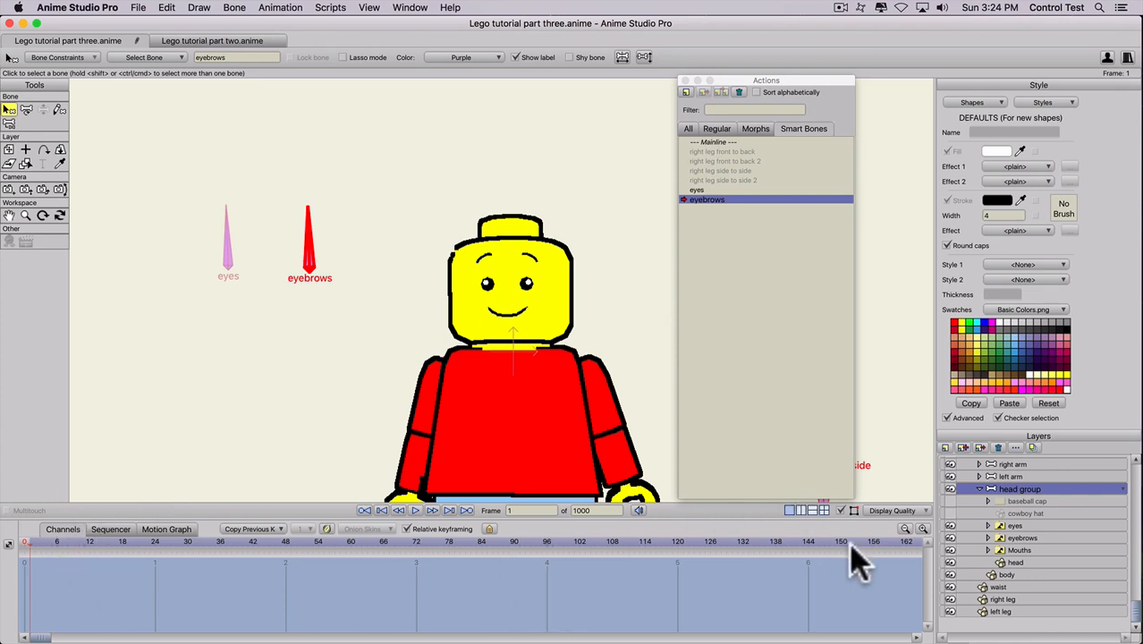
In the eyebrows action, set the eyebrows switch layer to happy at frame 1 and neutral at frame 2.
right_click(1014, 541)
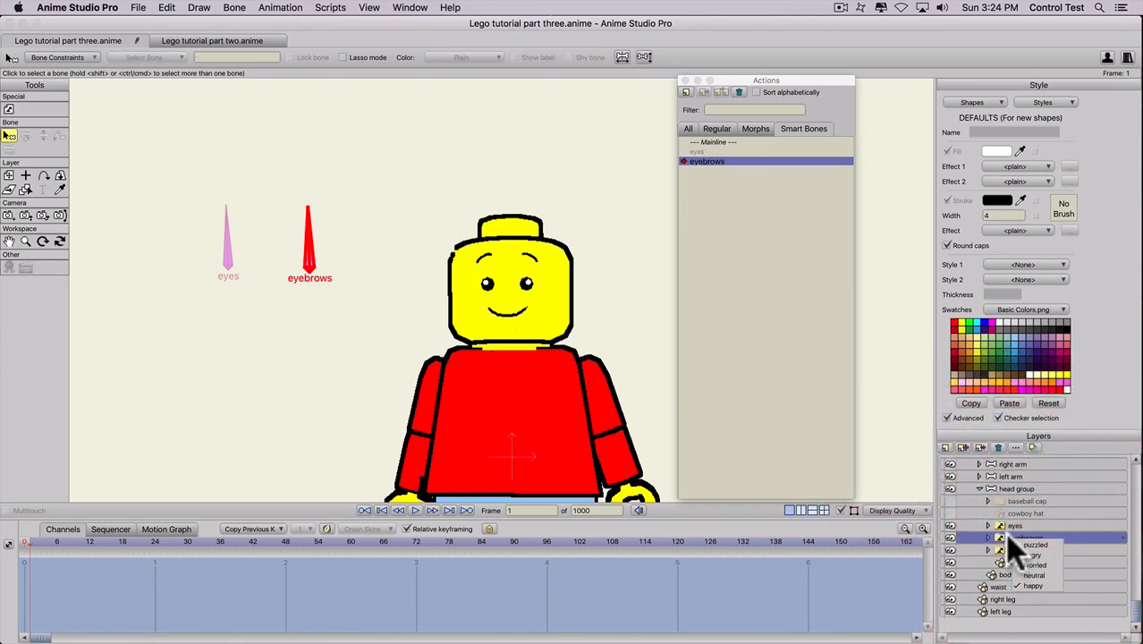
left_click(1030, 588)
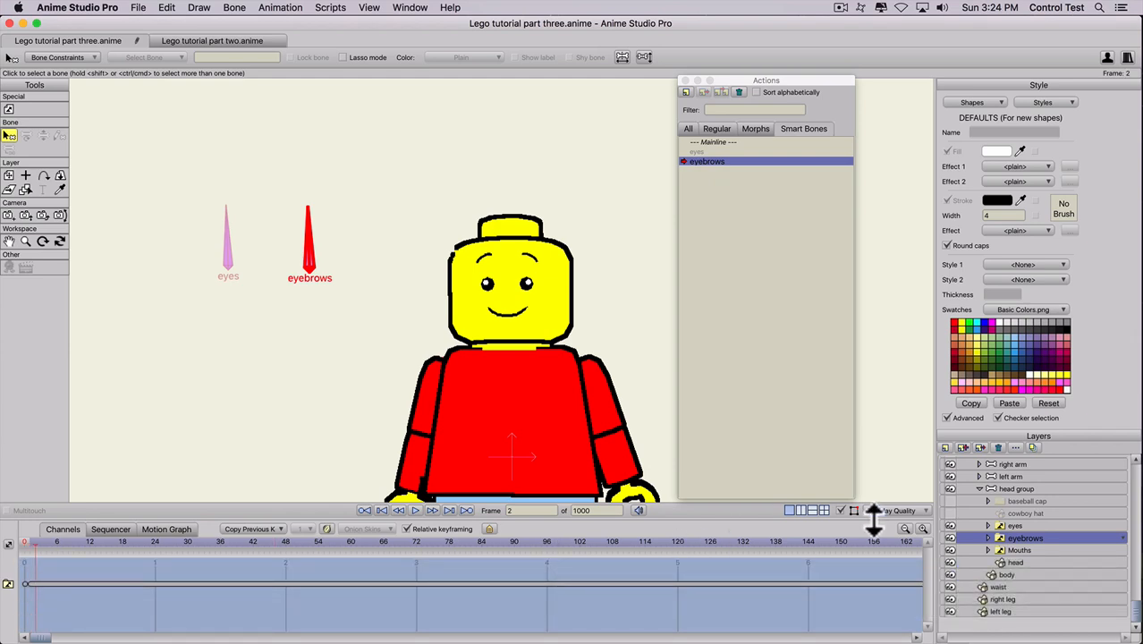
right_click(1022, 540)
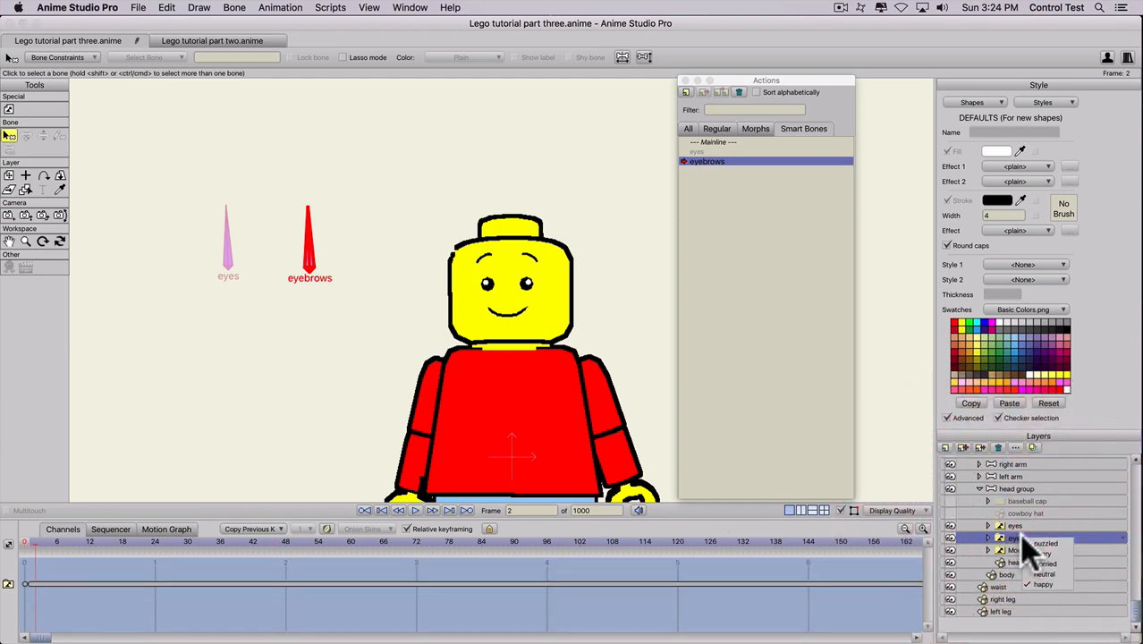
left_click(1049, 573)
Switch the eyebrows layer to worried at frame 3, angry at frame 4 and puzzled at frame 5.
key("Right")
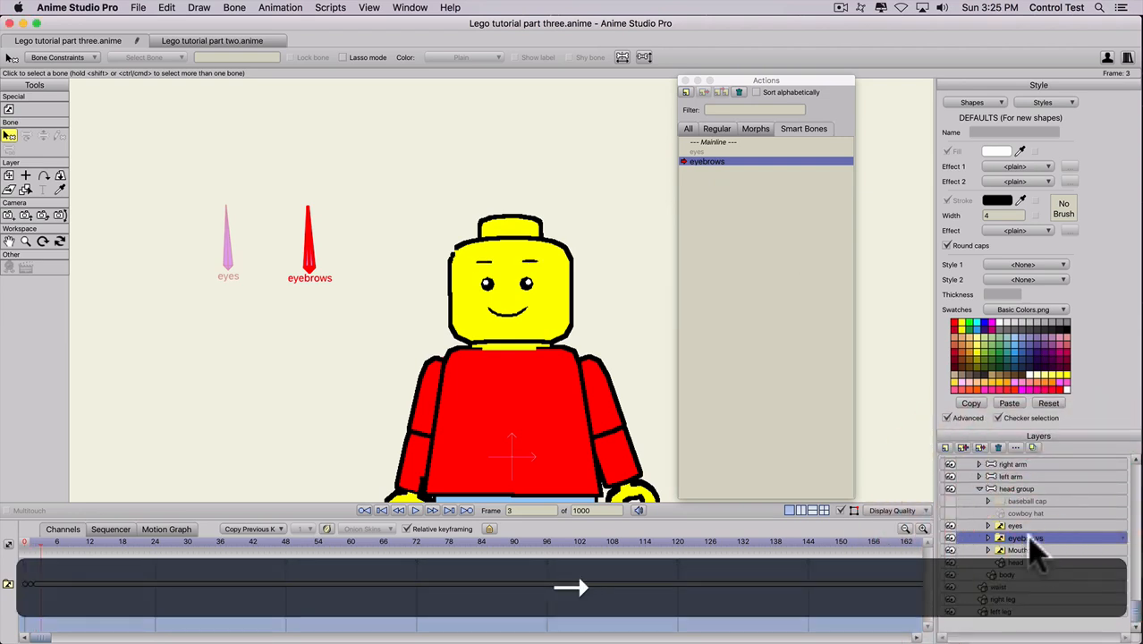
right_click(1030, 539)
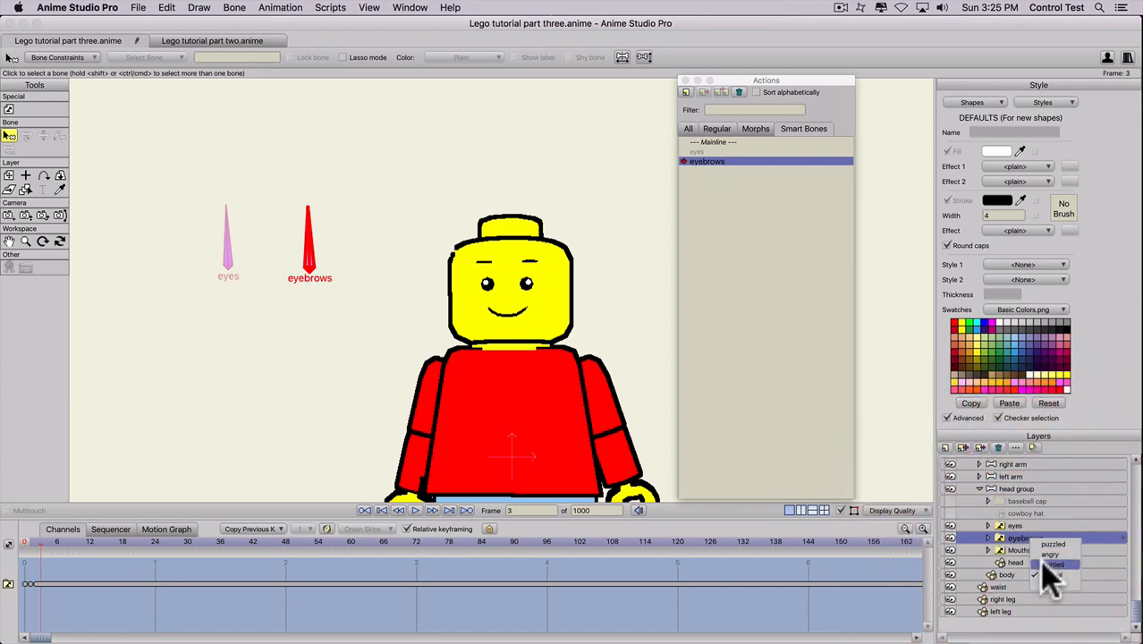
left_click(1044, 566)
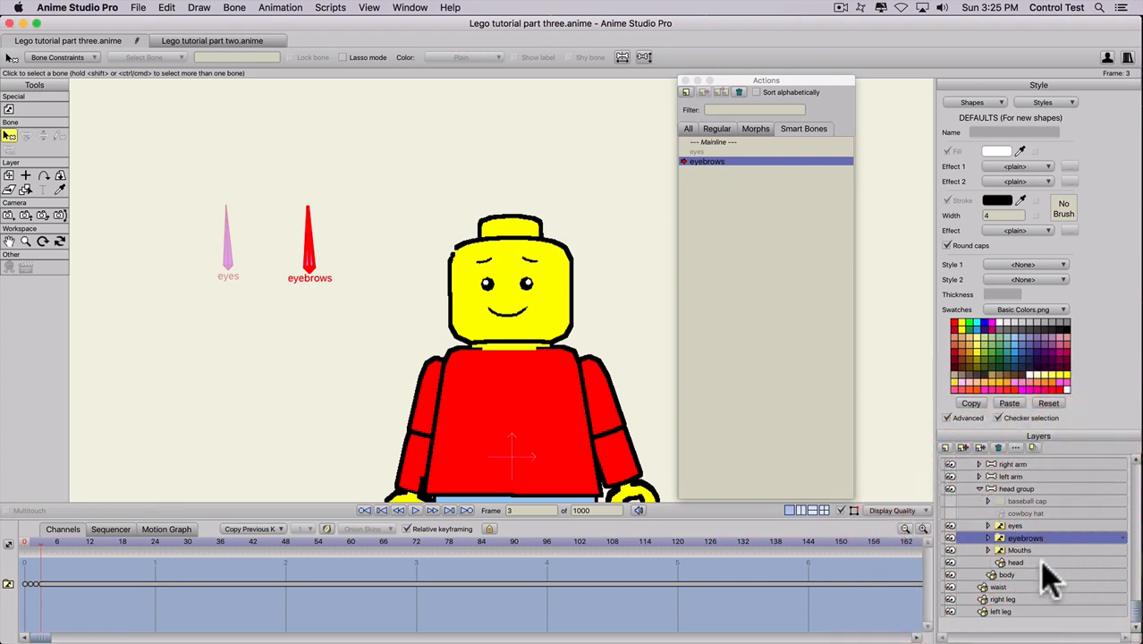
key("Right")
right_click(1036, 540)
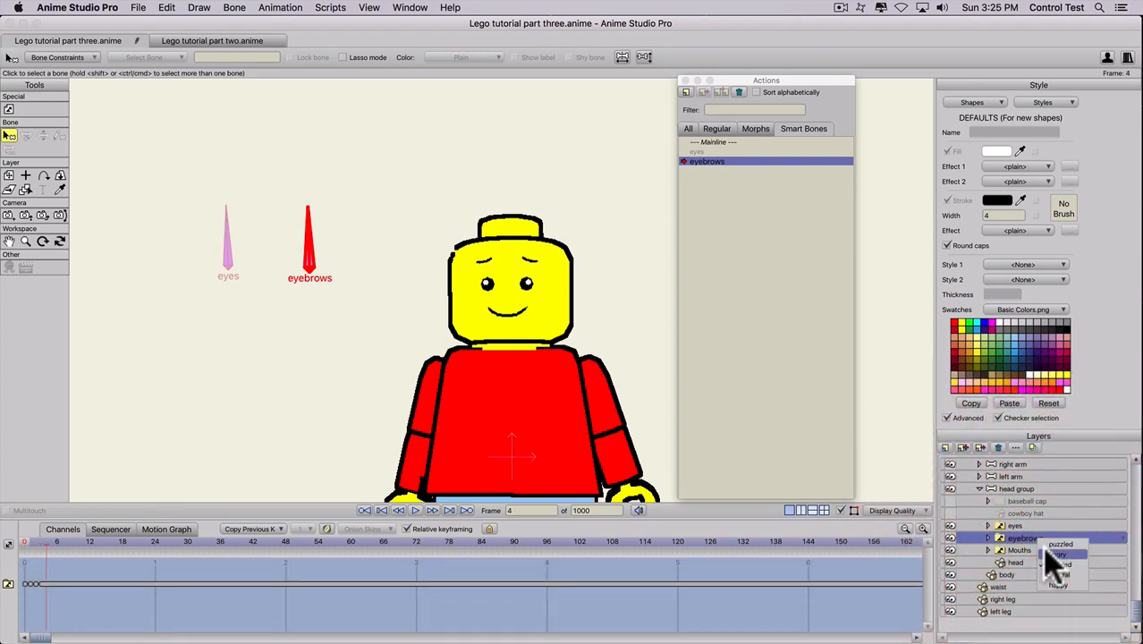
left_click(1044, 552)
key("Right")
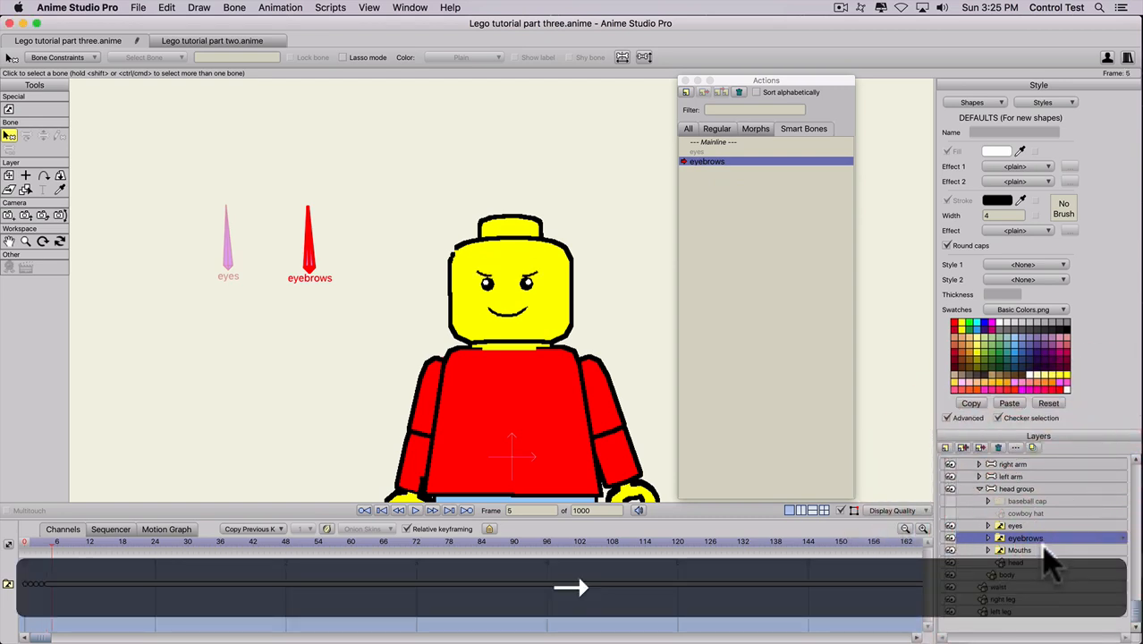
right_click(1037, 541)
left_click(1052, 562)
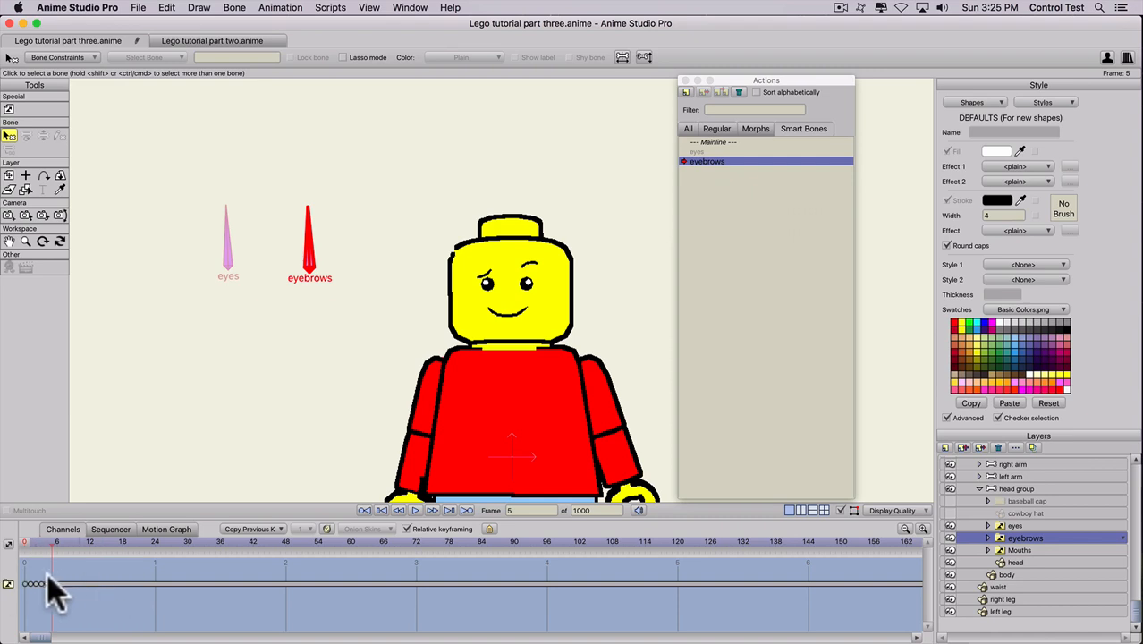
In the head group, rotate the eyebrows bone clockwise at frame 5 until it lies horizontal.
left_click(1008, 489)
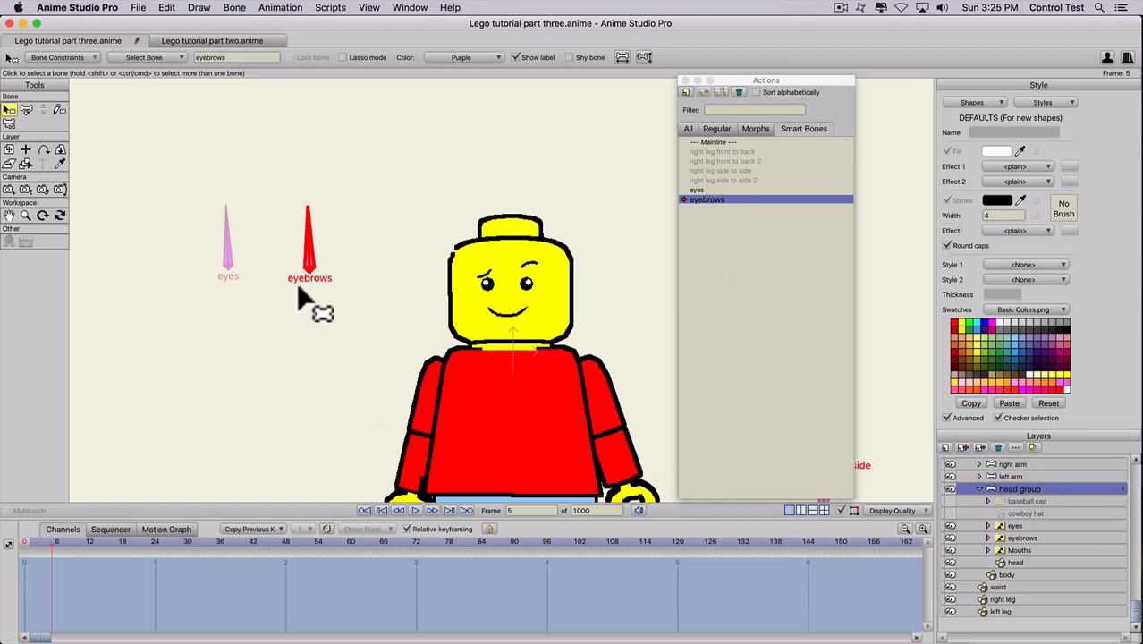
key("t")
left_click_drag(313, 237, 339, 275)
key("shift")
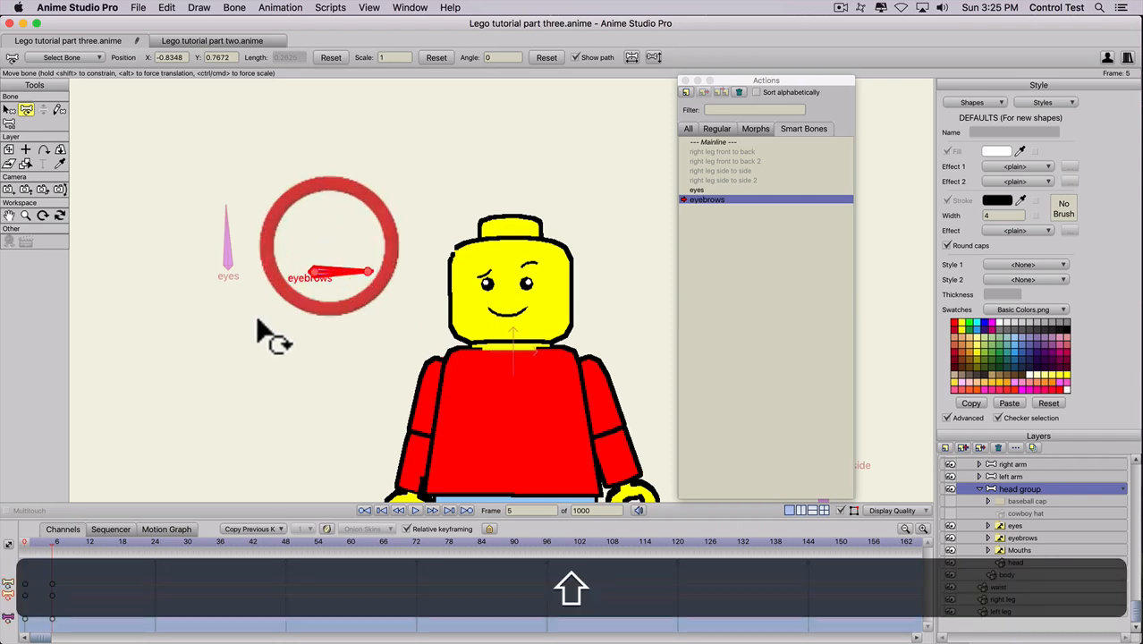
Scrub the eyebrows action back to frame 0, return to the Mainline and deselect the eyebrows bone.
left_click(36, 541)
left_click_drag(44, 540, 2, 542)
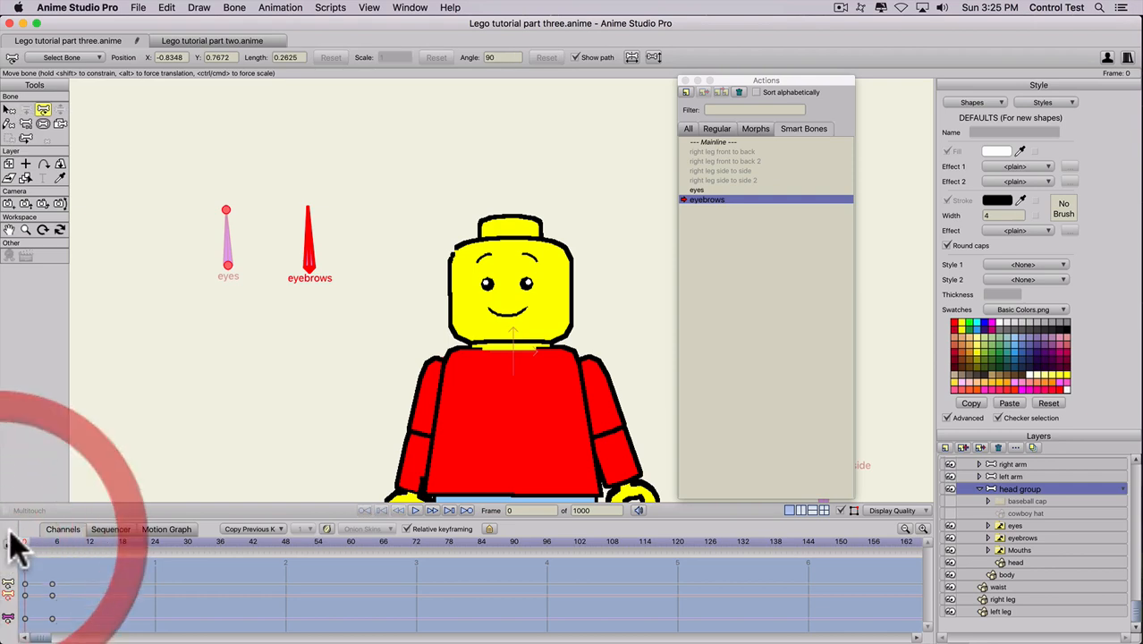
left_click(707, 142)
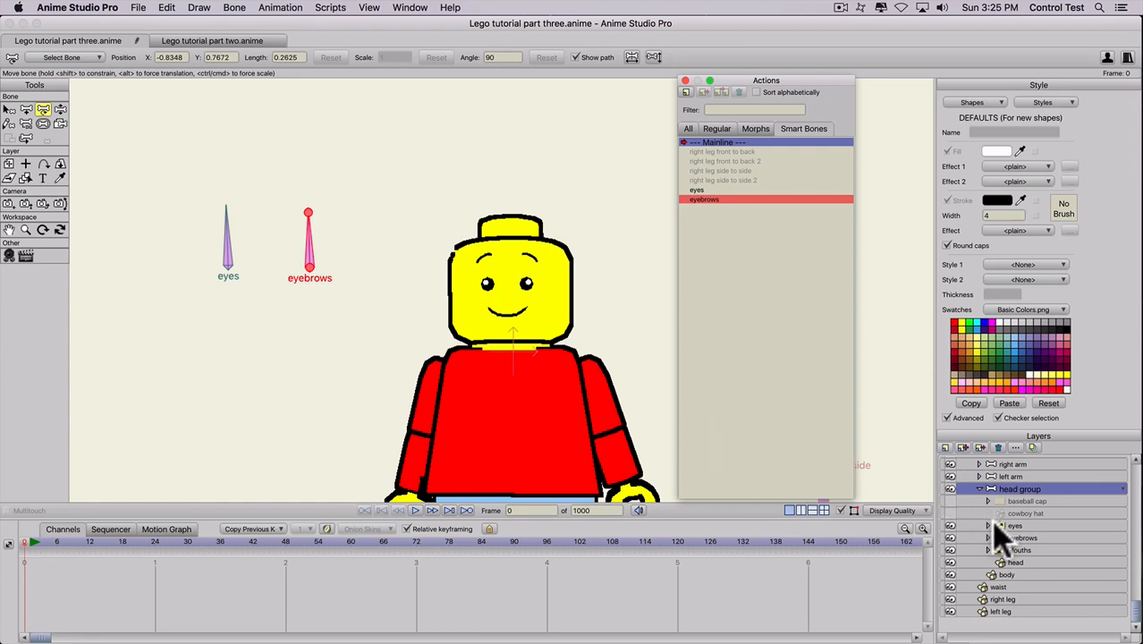
left_click(230, 483)
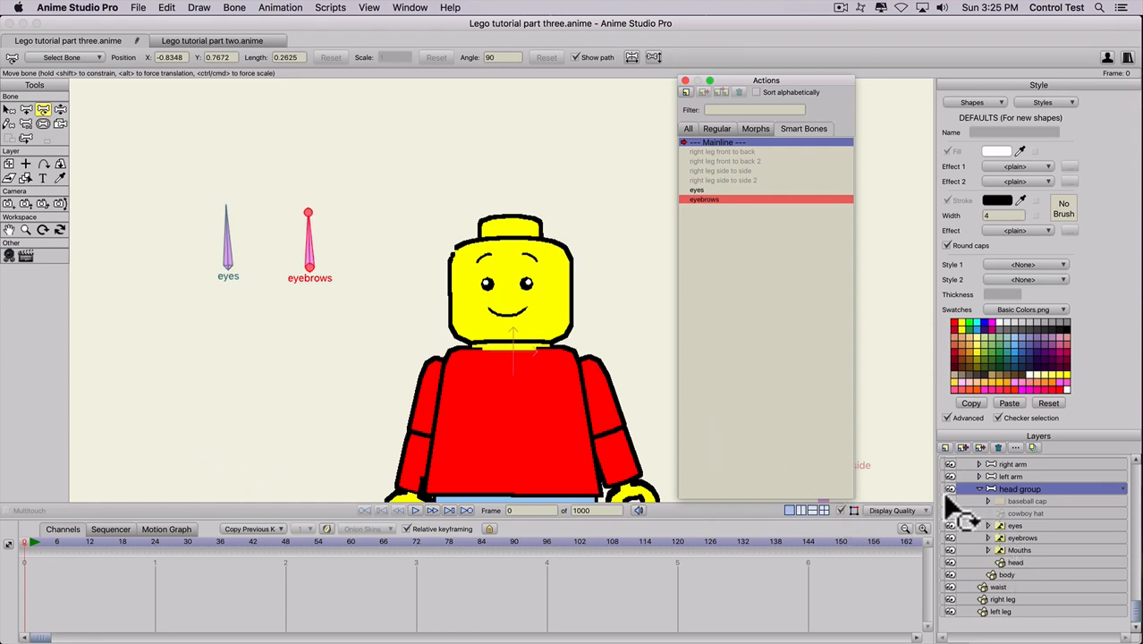
left_click(998, 487)
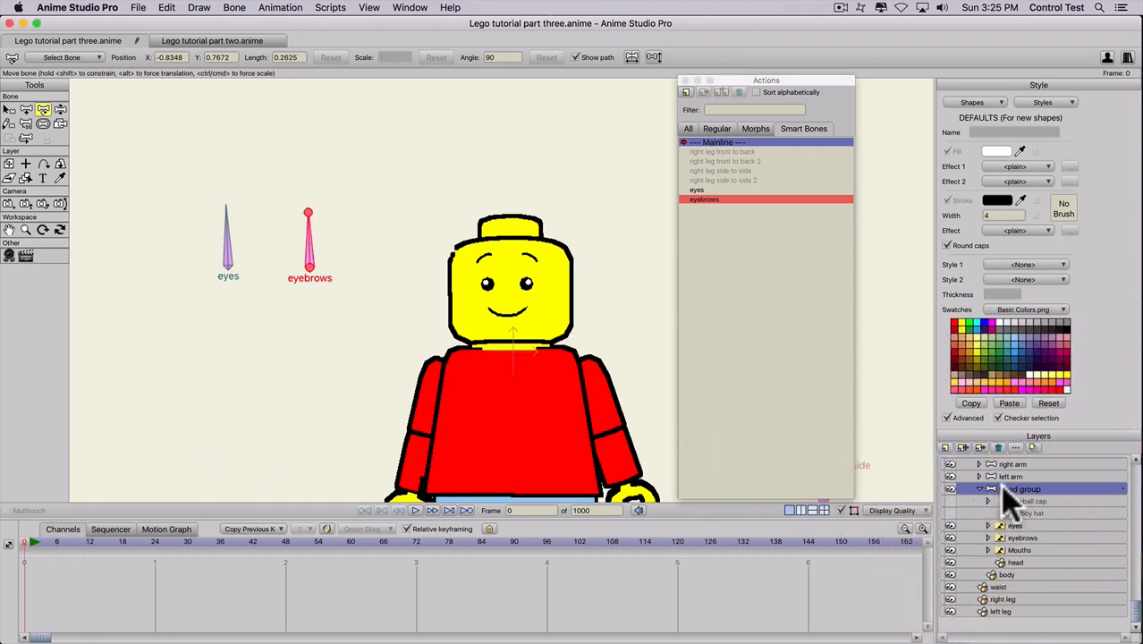
left_click(115, 365)
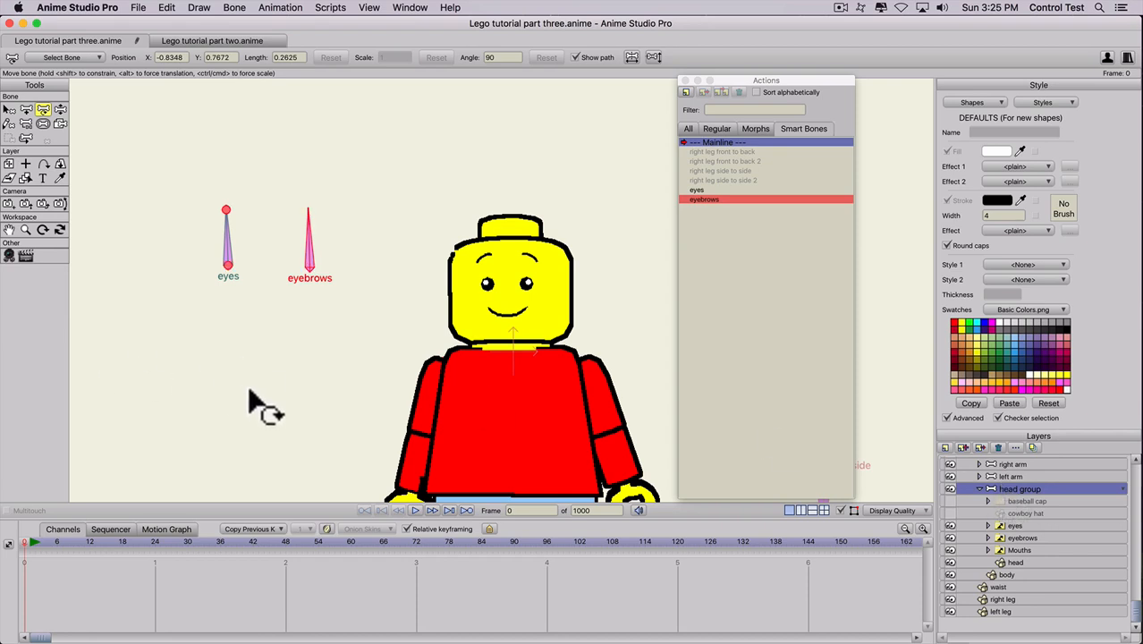
key("b")
left_click(203, 357)
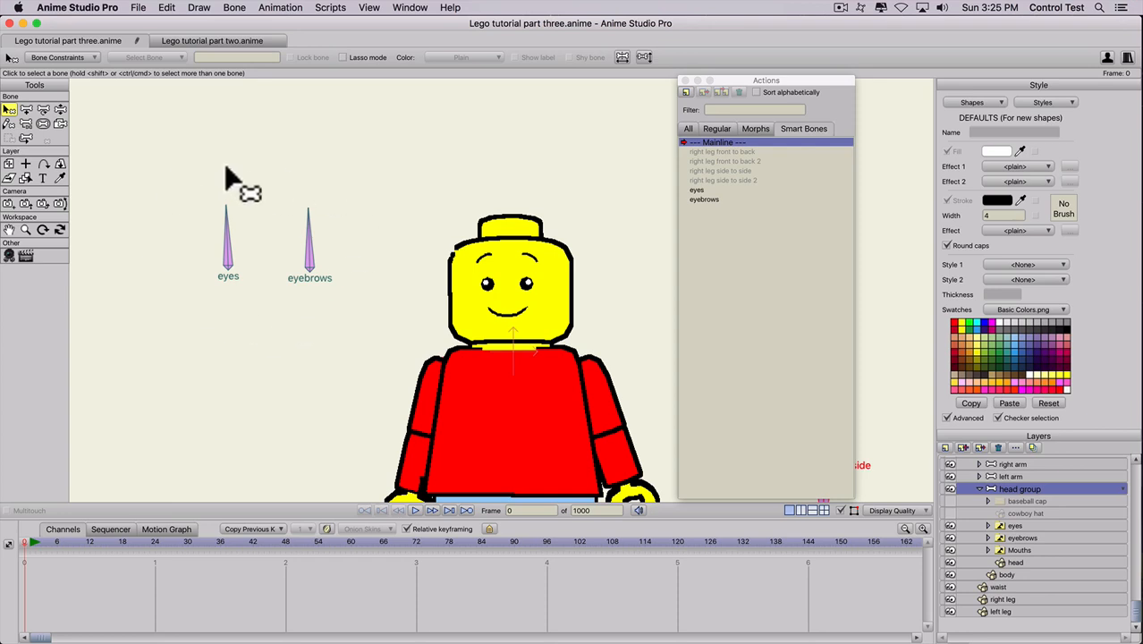
Add a vertical bone below and between the eyes and eyebrows bones and reduce its bone strength to 0.
key("a")
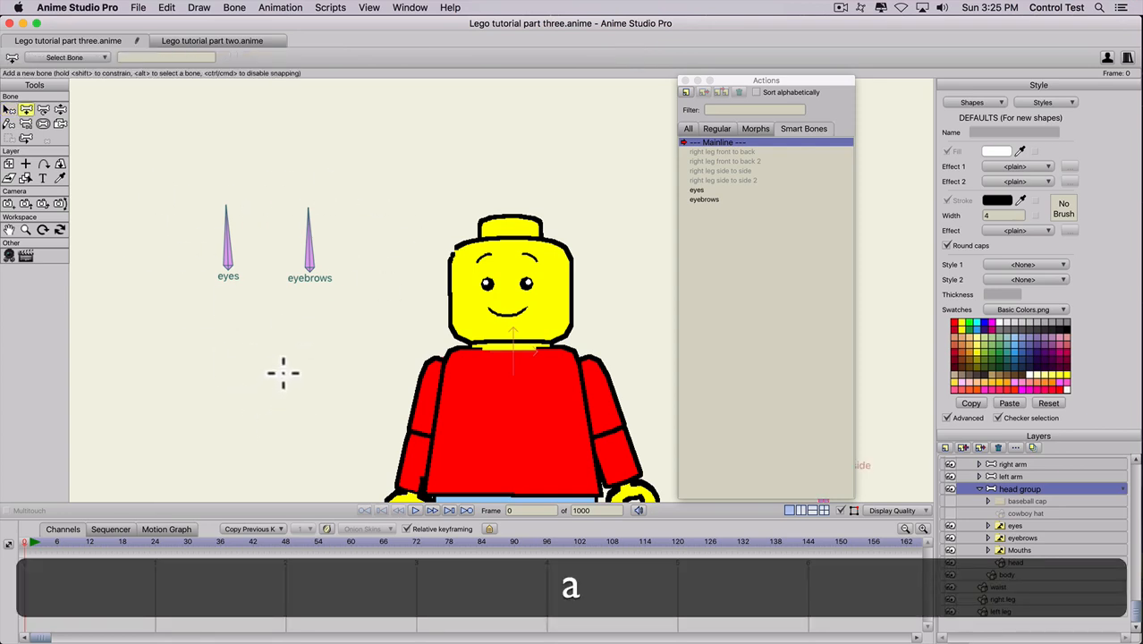
left_click_drag(283, 374, 283, 317)
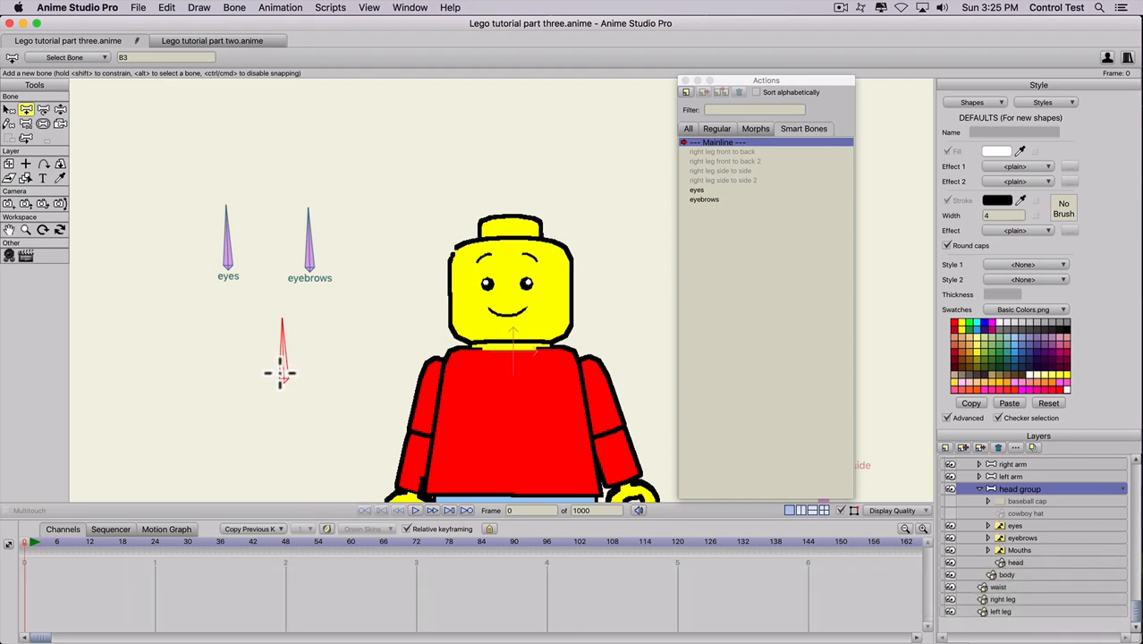
left_click(43, 123)
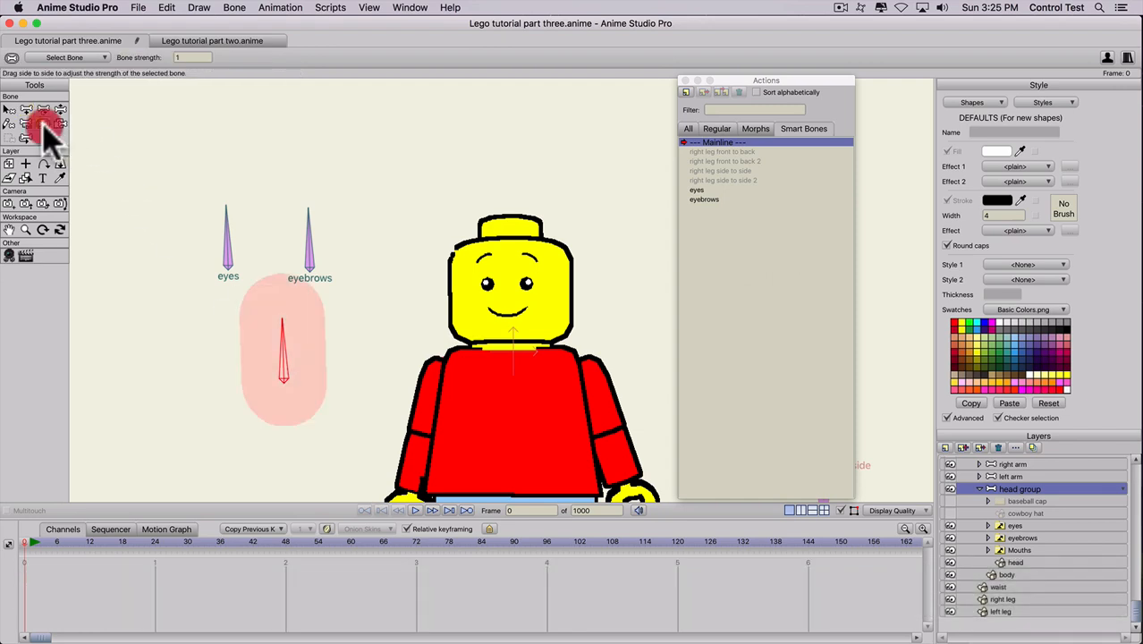
left_click_drag(301, 385, 173, 385)
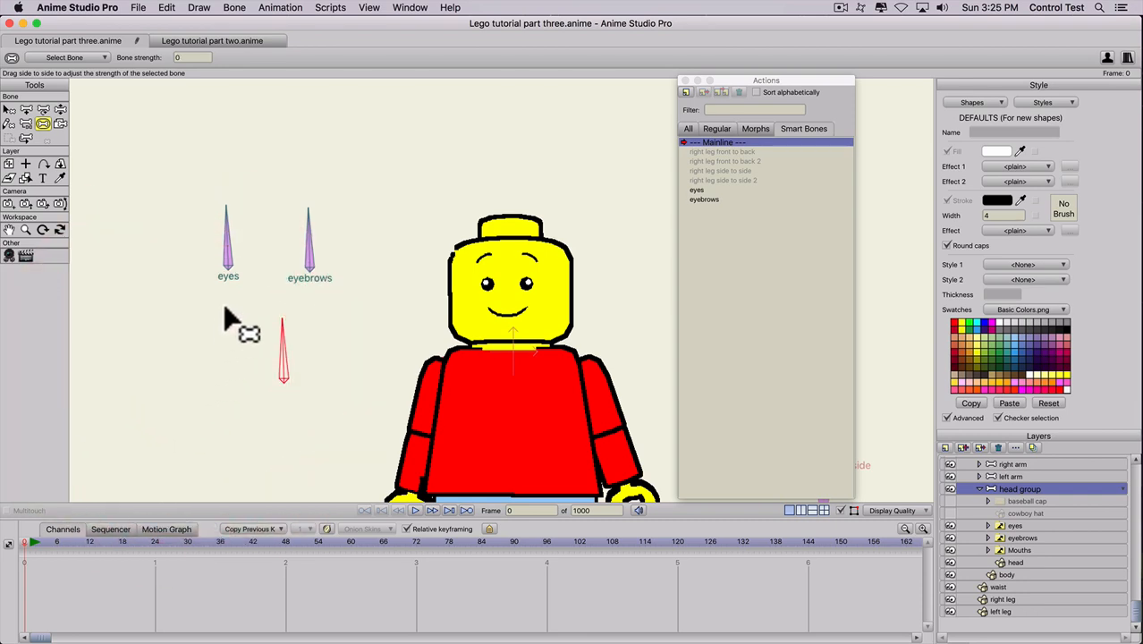
Name the third control bone mouths, colour it Purple and show its label.
key("b")
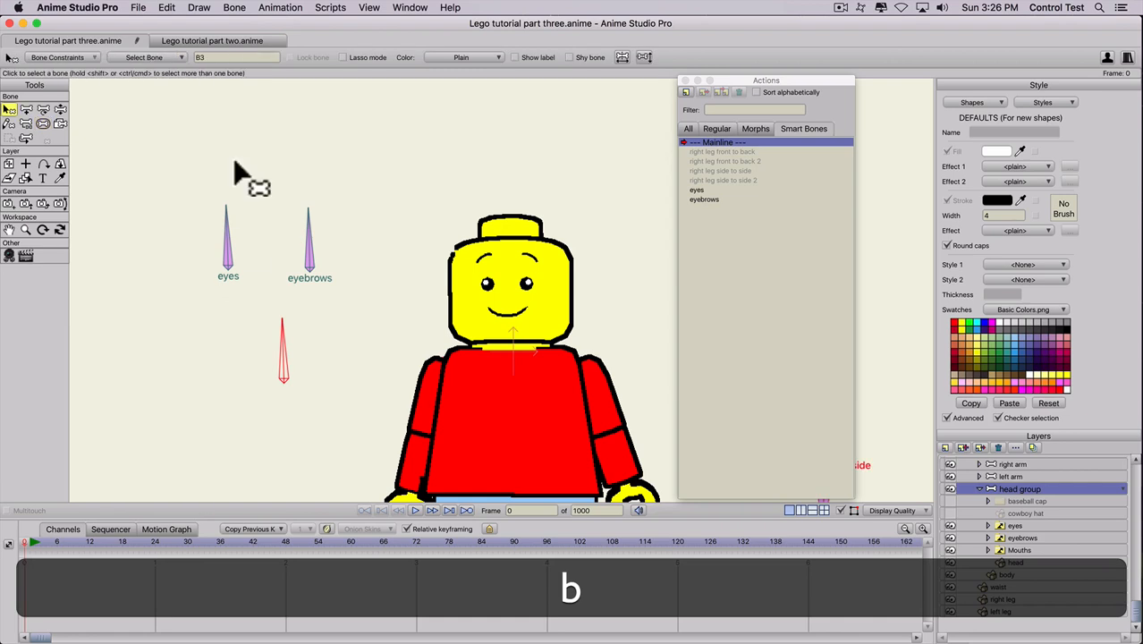
left_click(207, 58)
type("mouths")
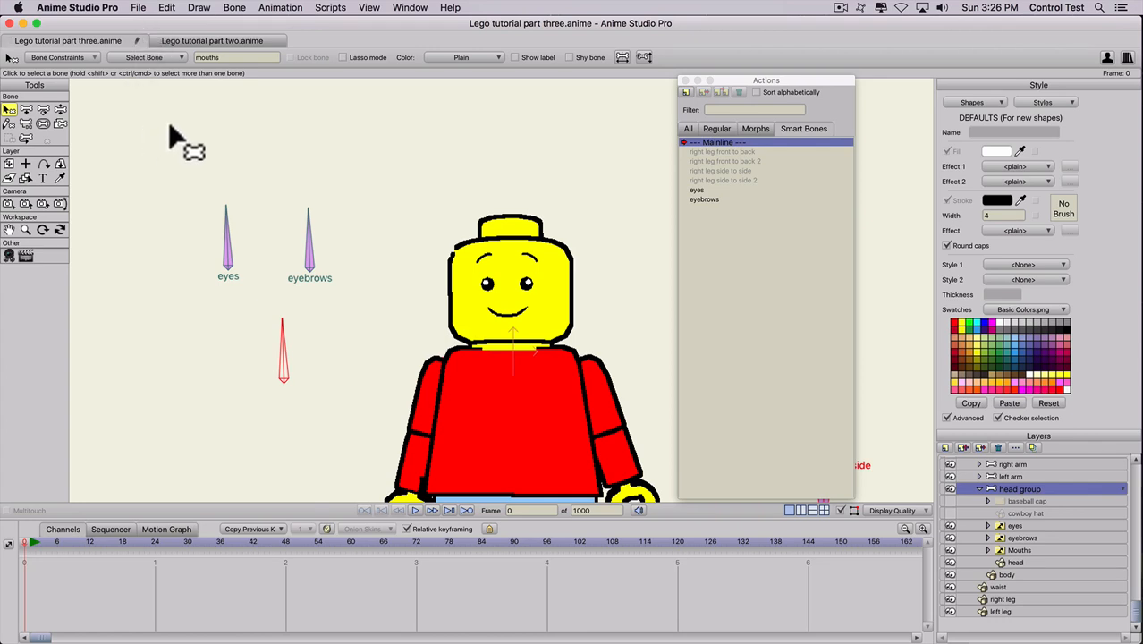
left_click(466, 57)
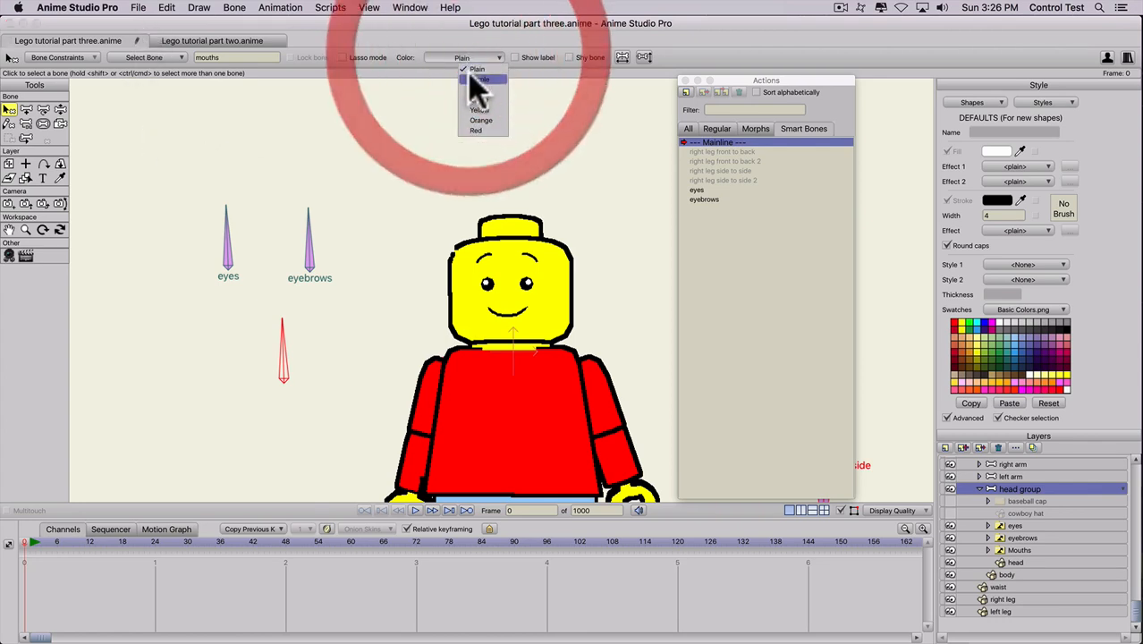
left_click(502, 73)
left_click(516, 57)
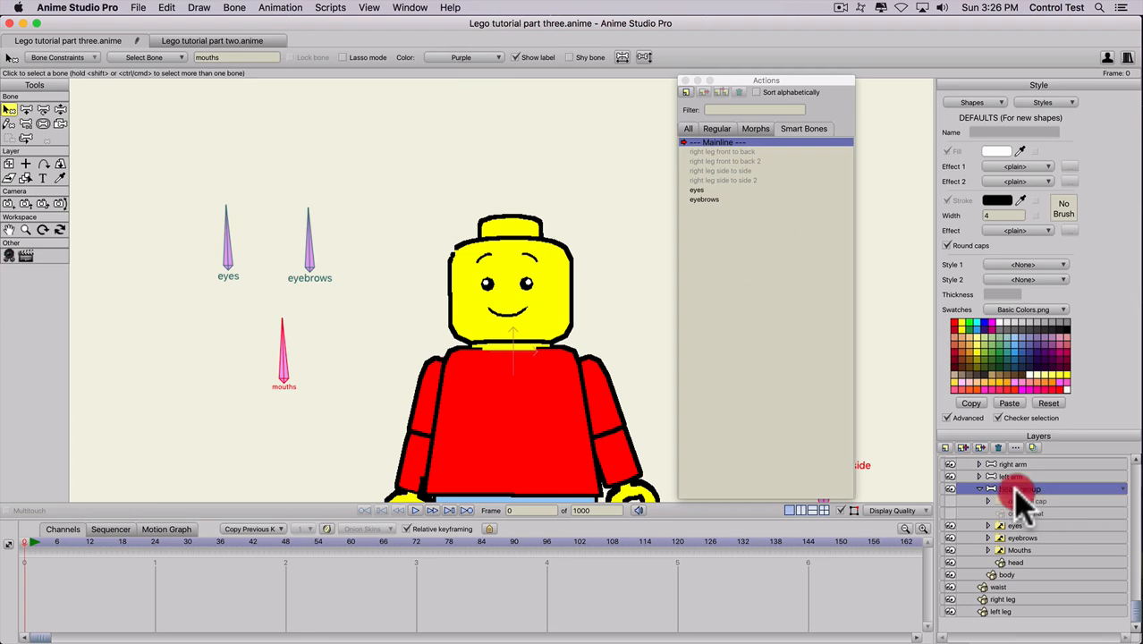
Create a smart bone action named mouths for the selected bone.
left_click(796, 130)
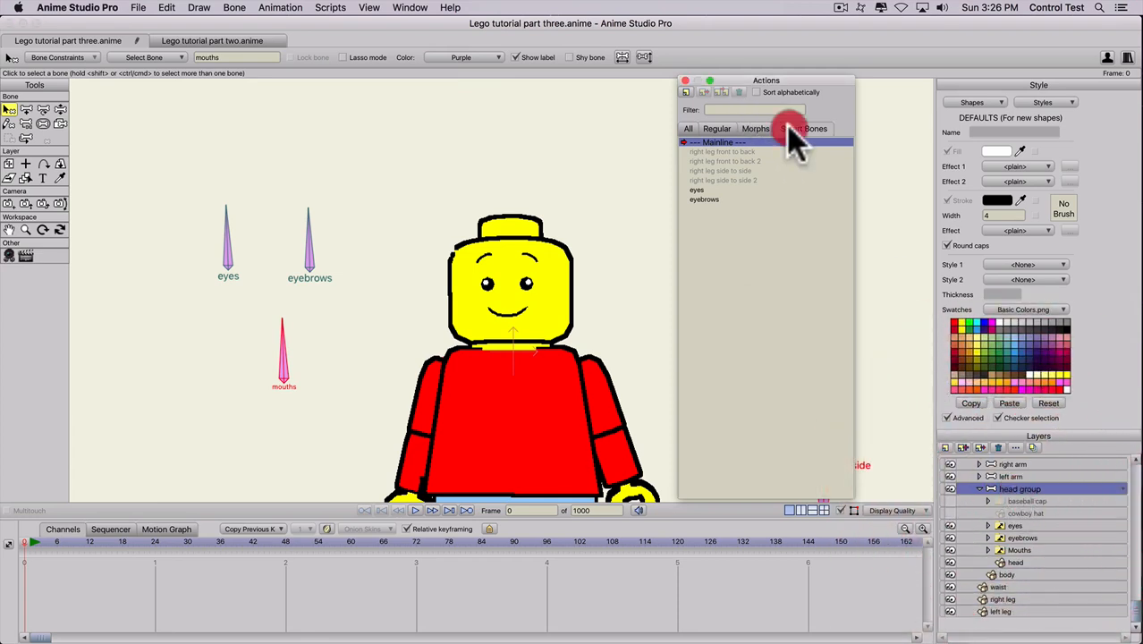
left_click(686, 94)
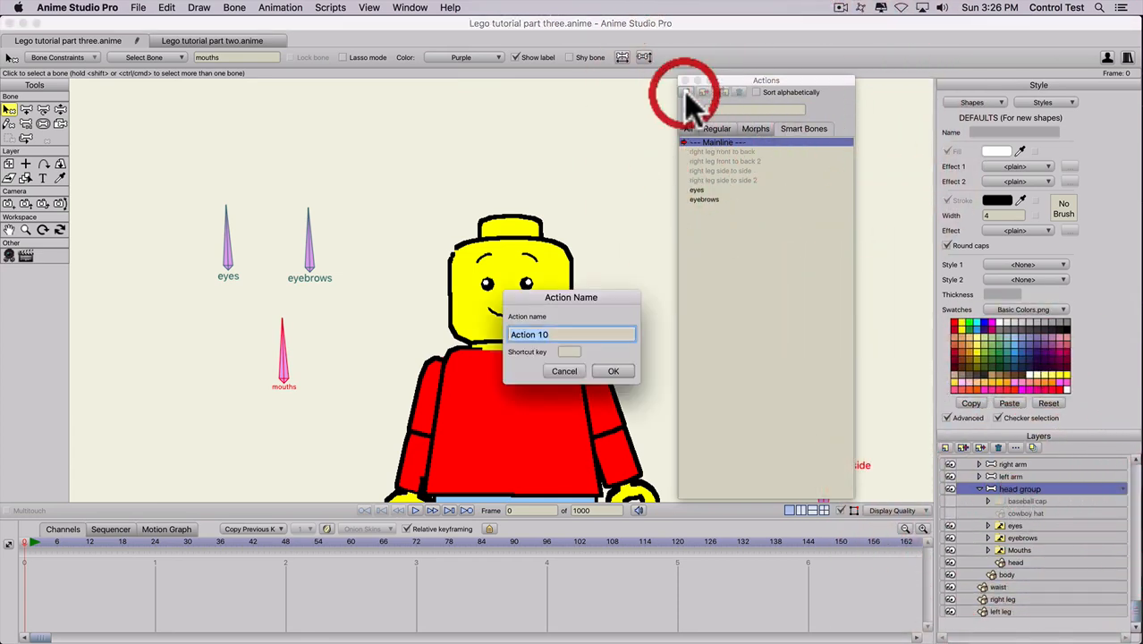
type("mouths")
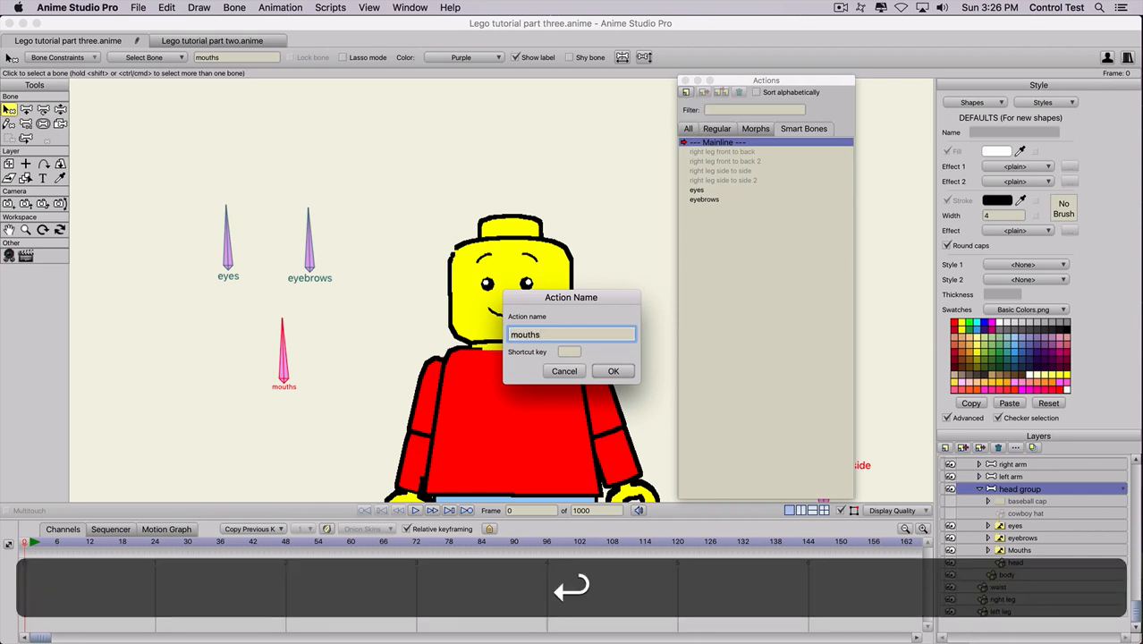
key("Return")
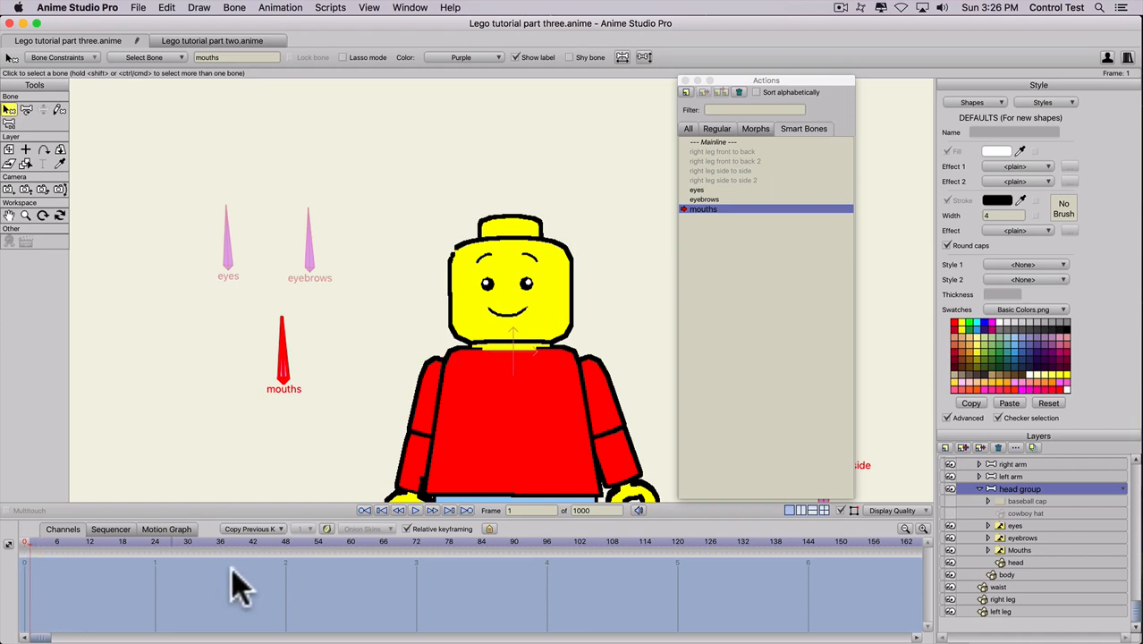
At frame 1 of the mouths action, switch the Mouths layer to Neutral and back to smile.
left_click(1021, 548)
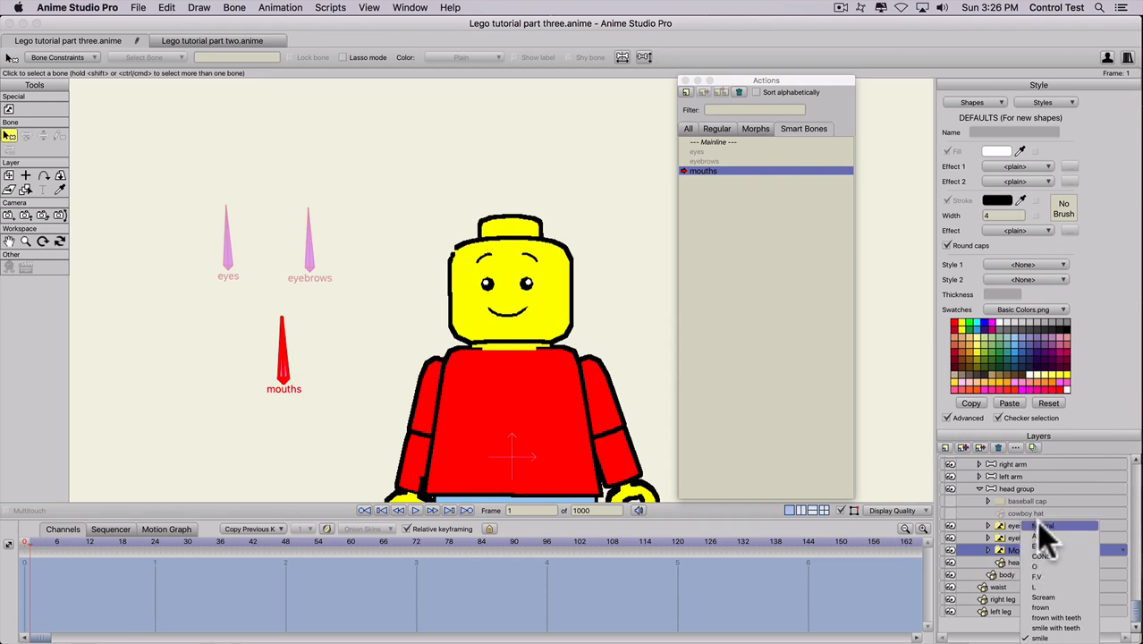
left_click(1045, 535)
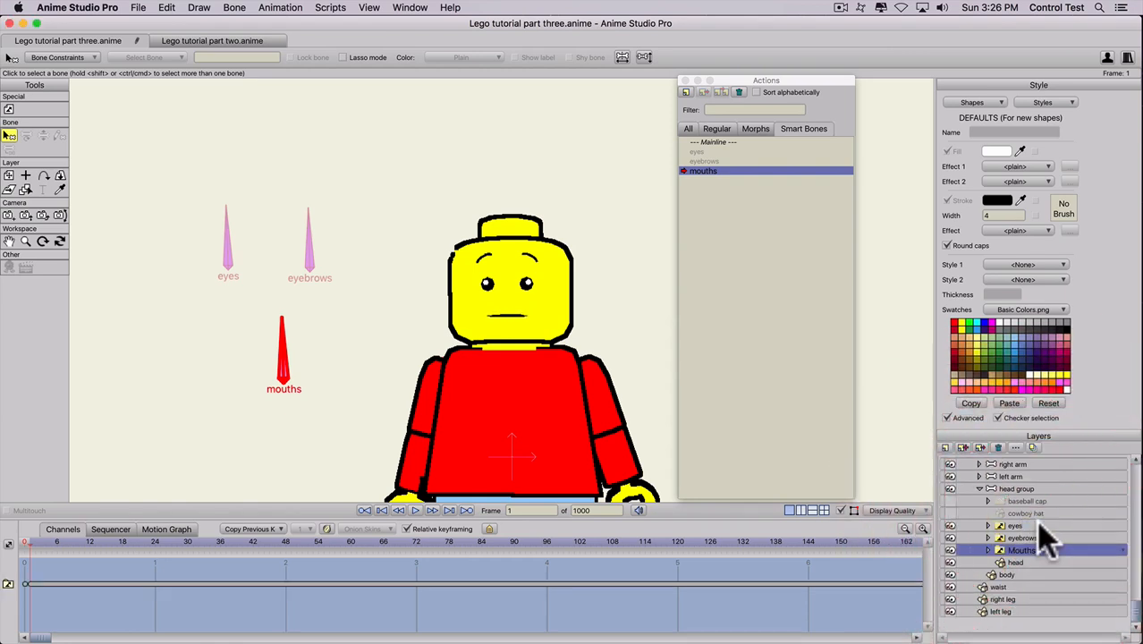
right_click(1034, 549)
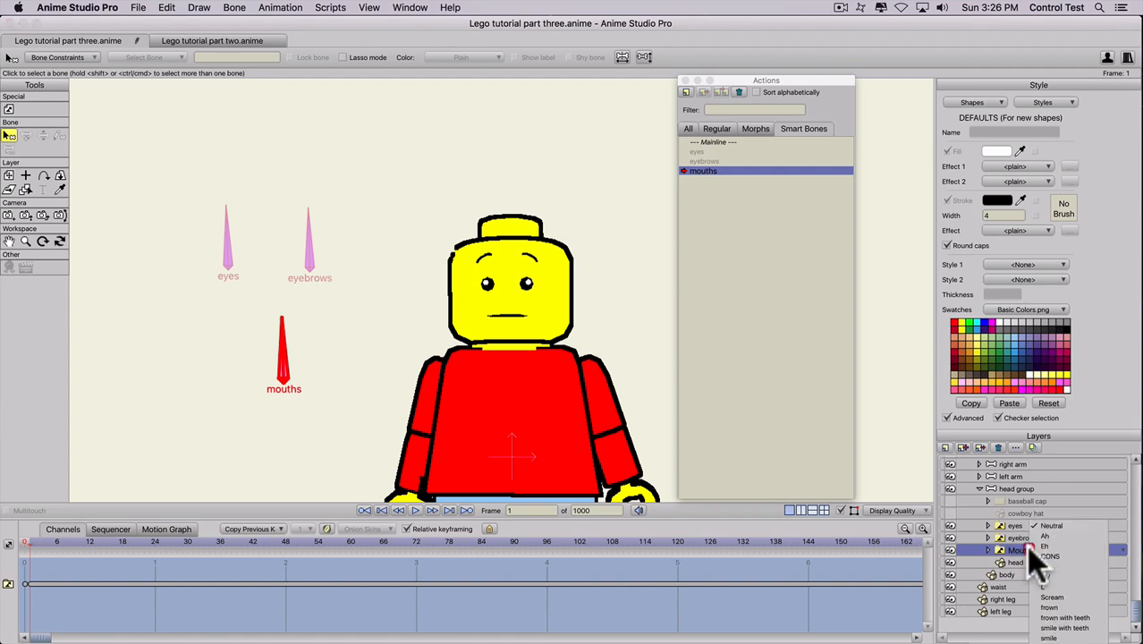
left_click(1049, 637)
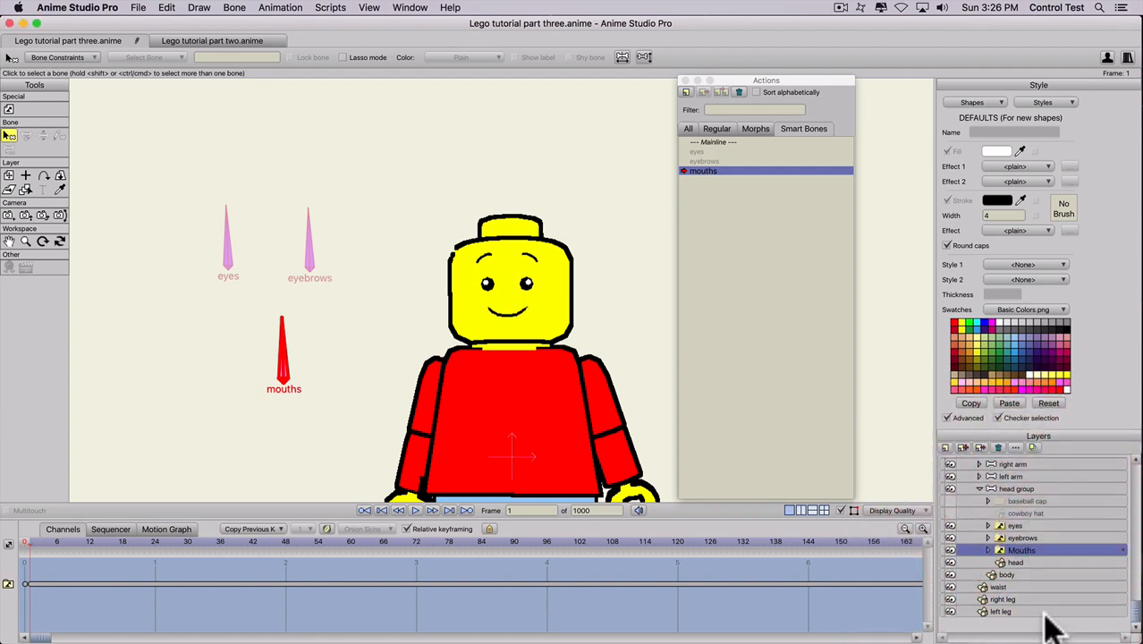
In the mouths action, switch the Mouths layer to Neutral at frame 2 and Ah at frame 3.
key("Right")
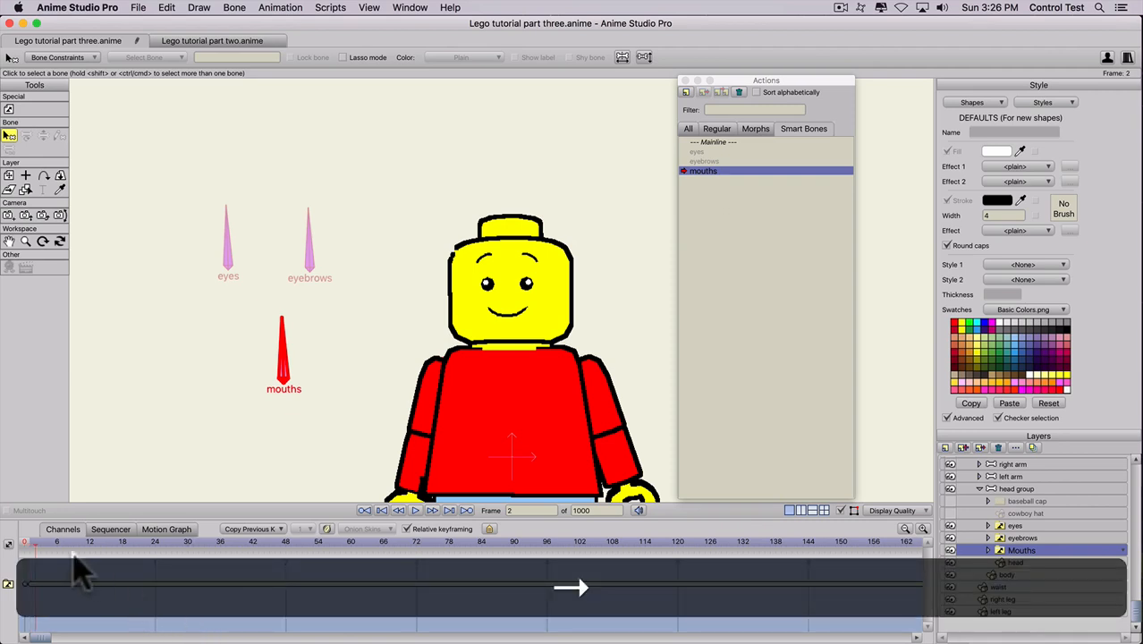
right_click(1043, 550)
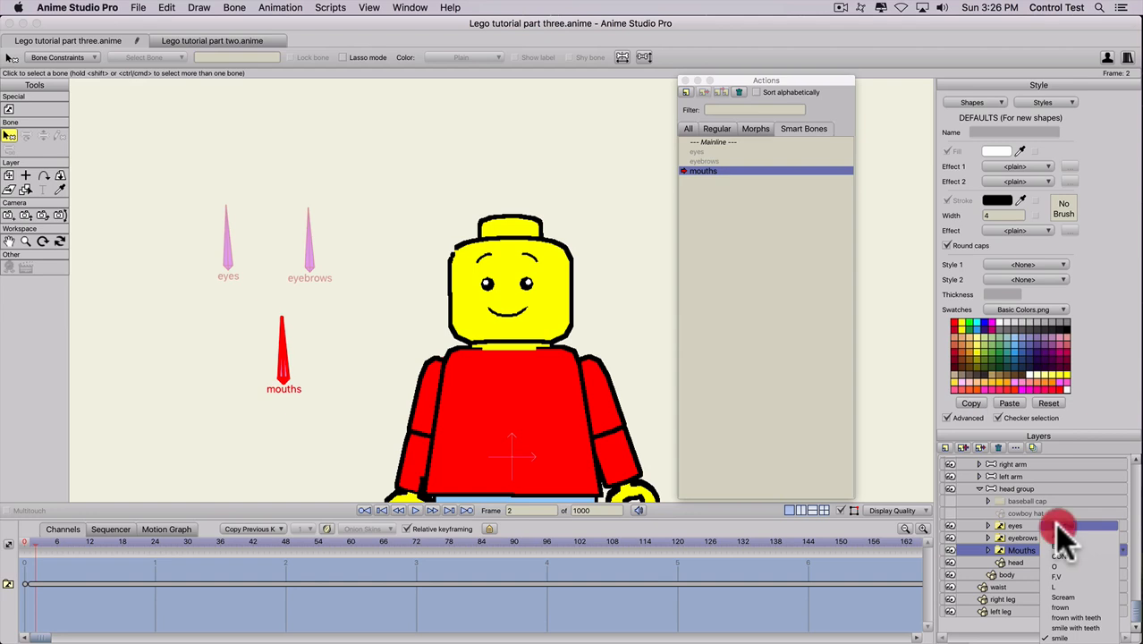
left_click(1058, 527)
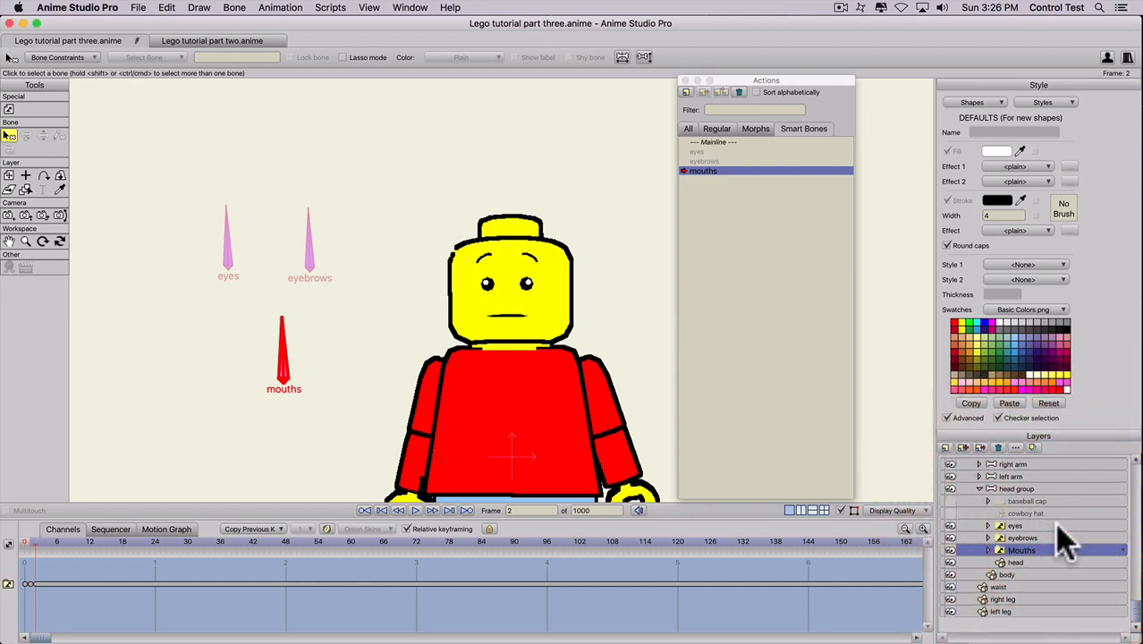
key("Right")
right_click(1052, 547)
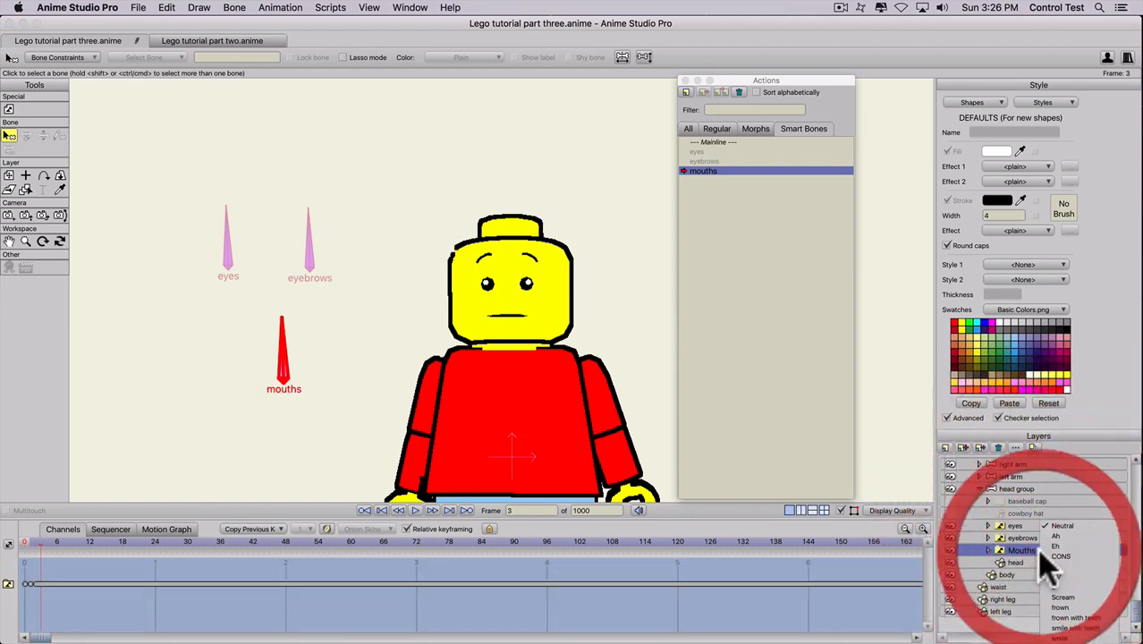
left_click(1058, 552)
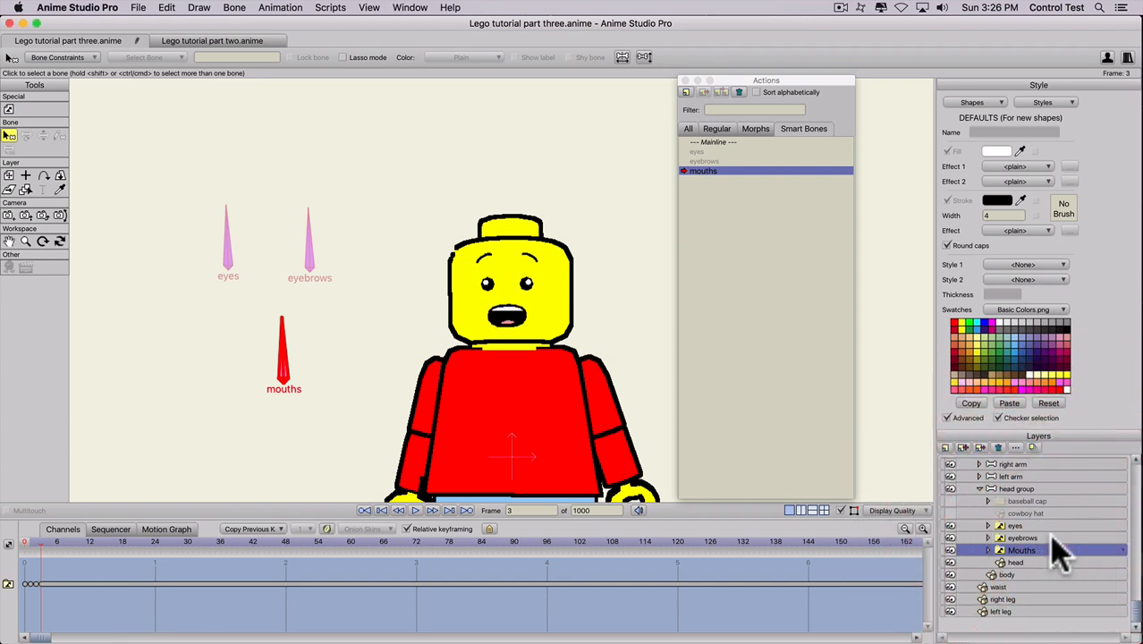
Switch the Mouths layer to Eh at frame 4 and CONS at frame 5 of the mouths action.
key("Right")
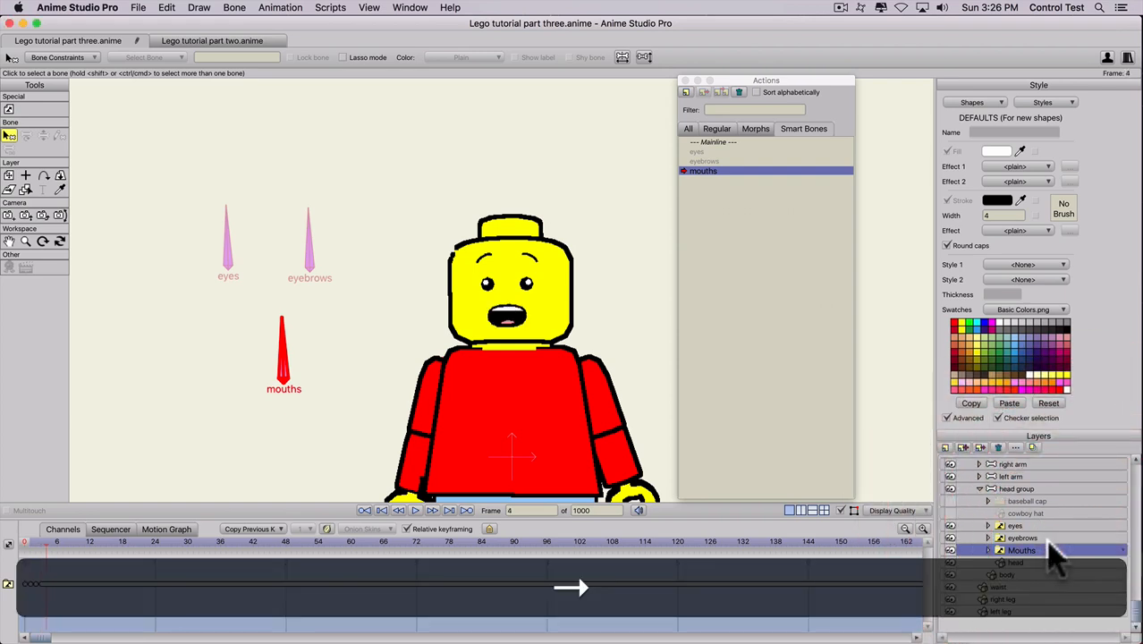
right_click(1056, 551)
left_click(1064, 556)
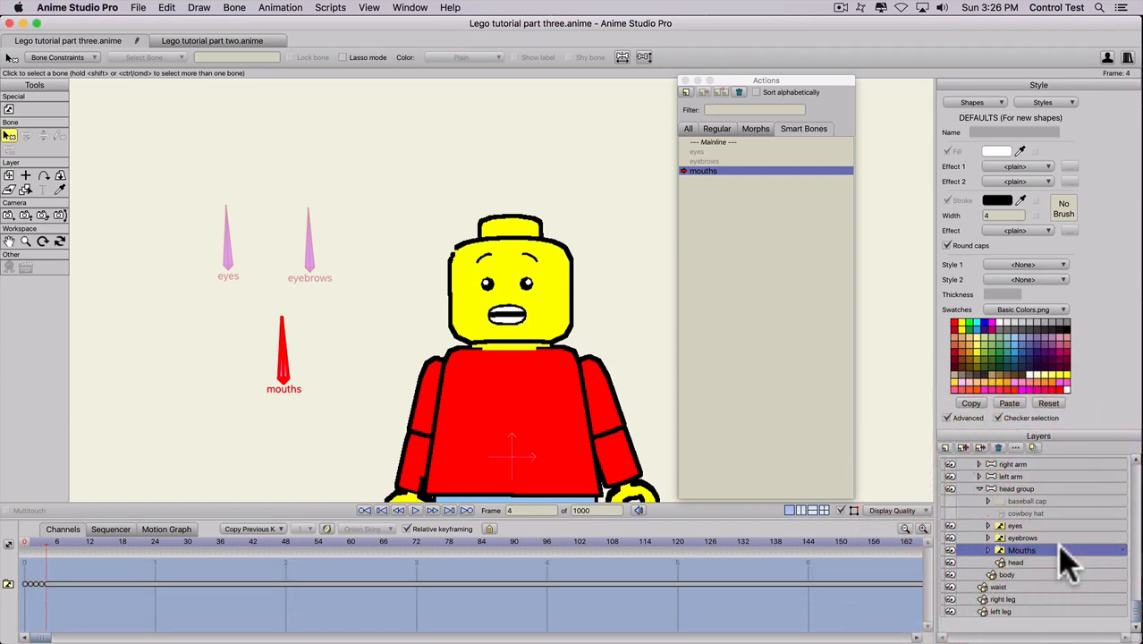
key("Right")
right_click(1058, 550)
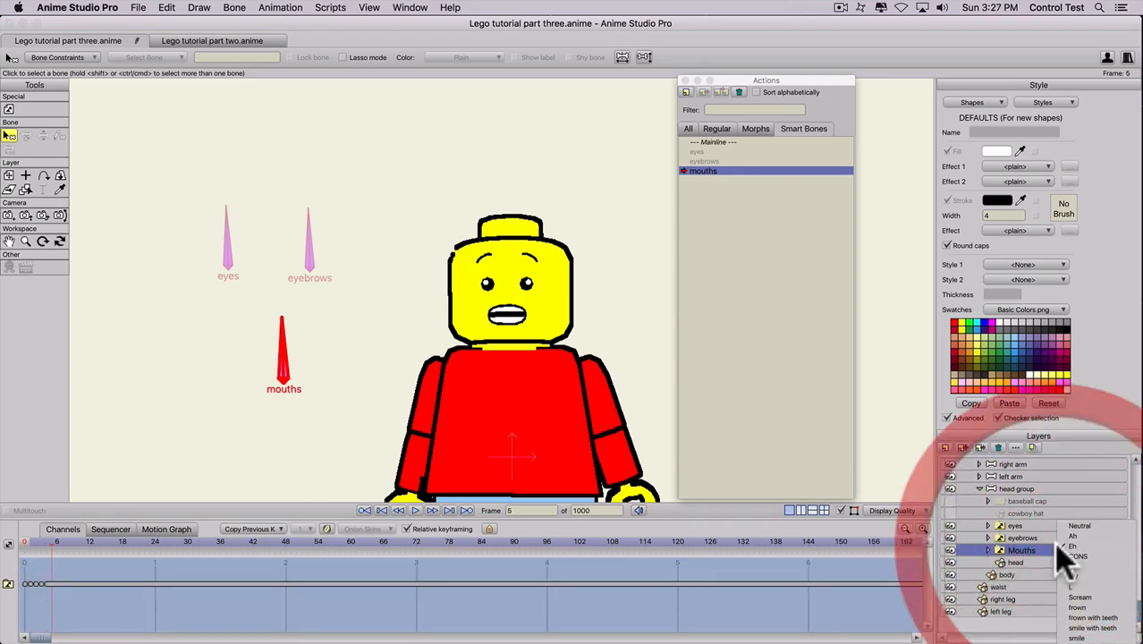
left_click(1073, 557)
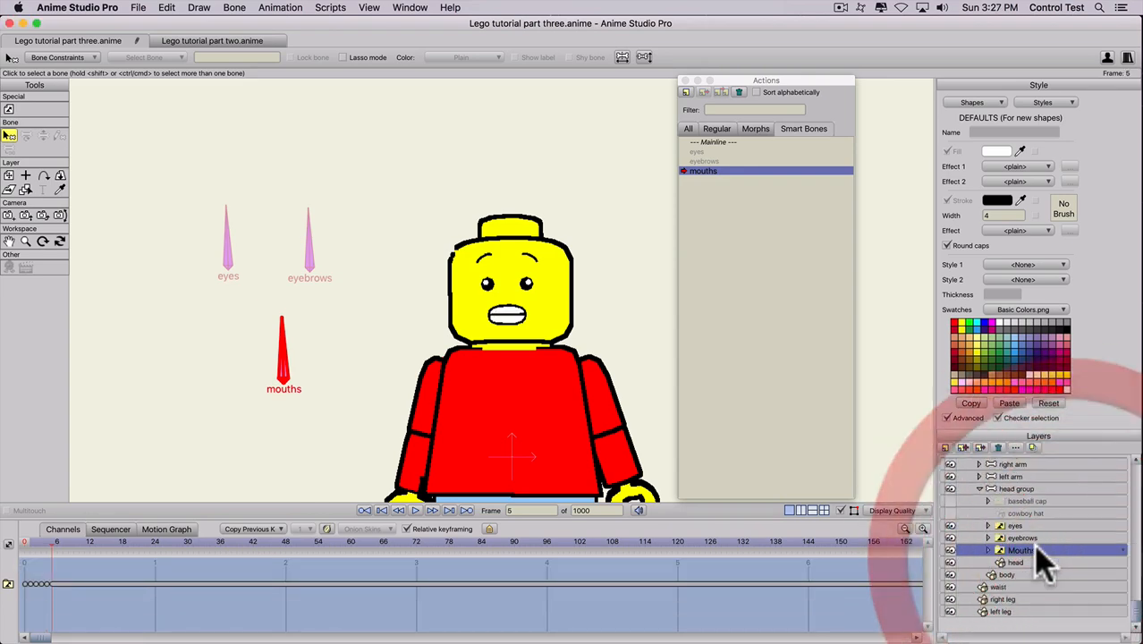
Switch the Mouths layer to O at frame 6 and F,V at frame 7 of the mouths action.
key("Right")
right_click(1042, 552)
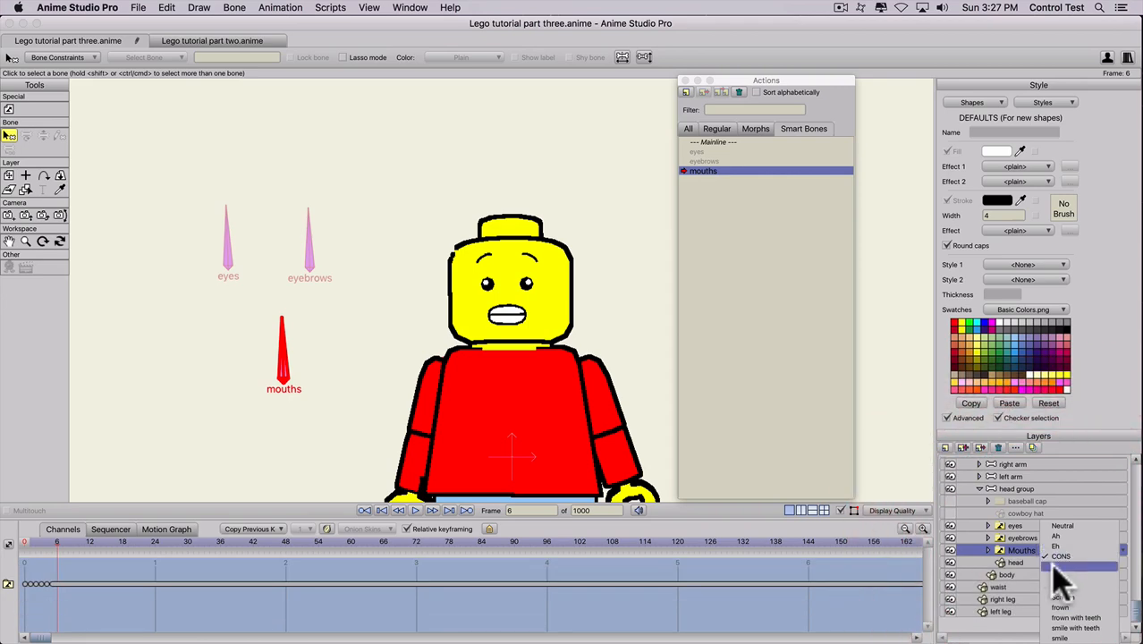
left_click(1049, 557)
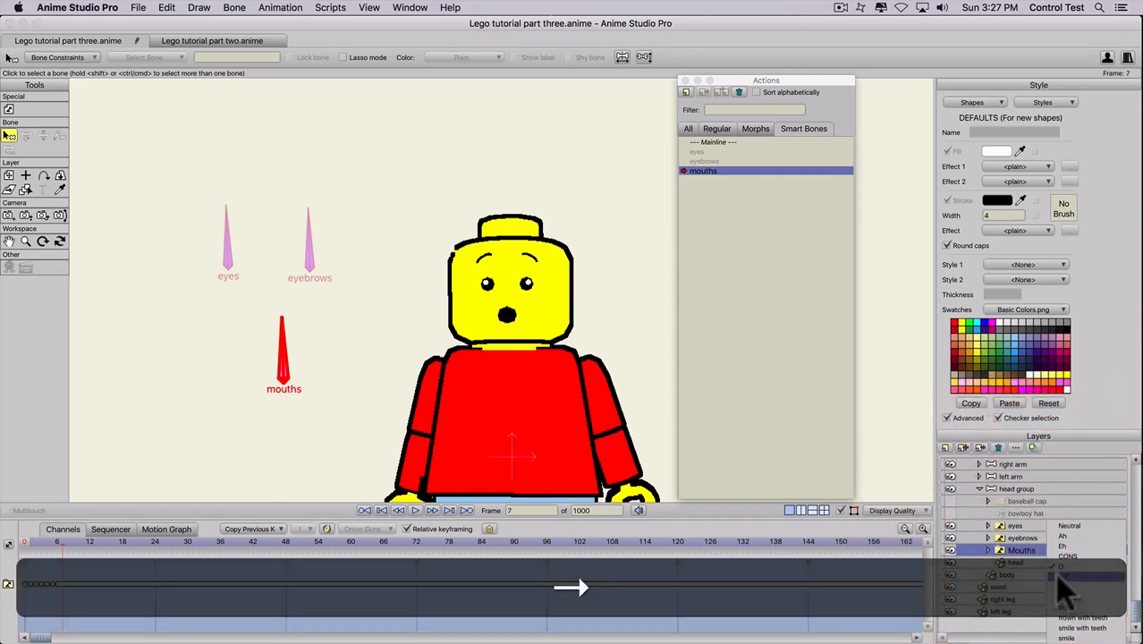
left_click(1059, 579)
Switch the Mouths layer to L at frame 8 and Scream at frame 9 of the mouths action.
key("Right")
right_click(1040, 550)
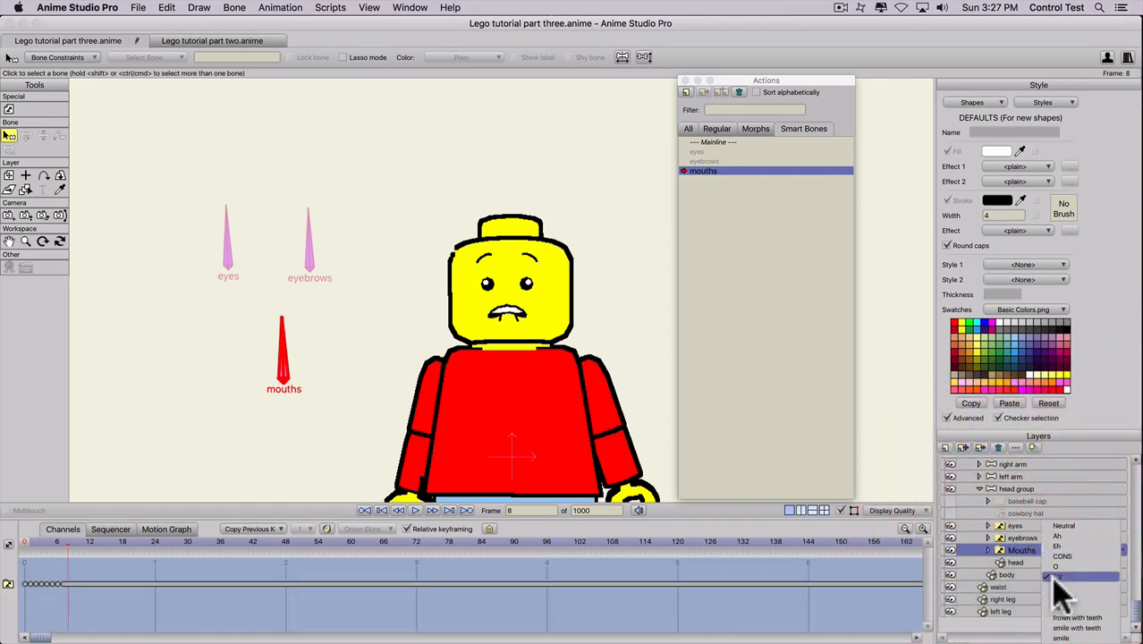
left_click(1056, 586)
key("Right")
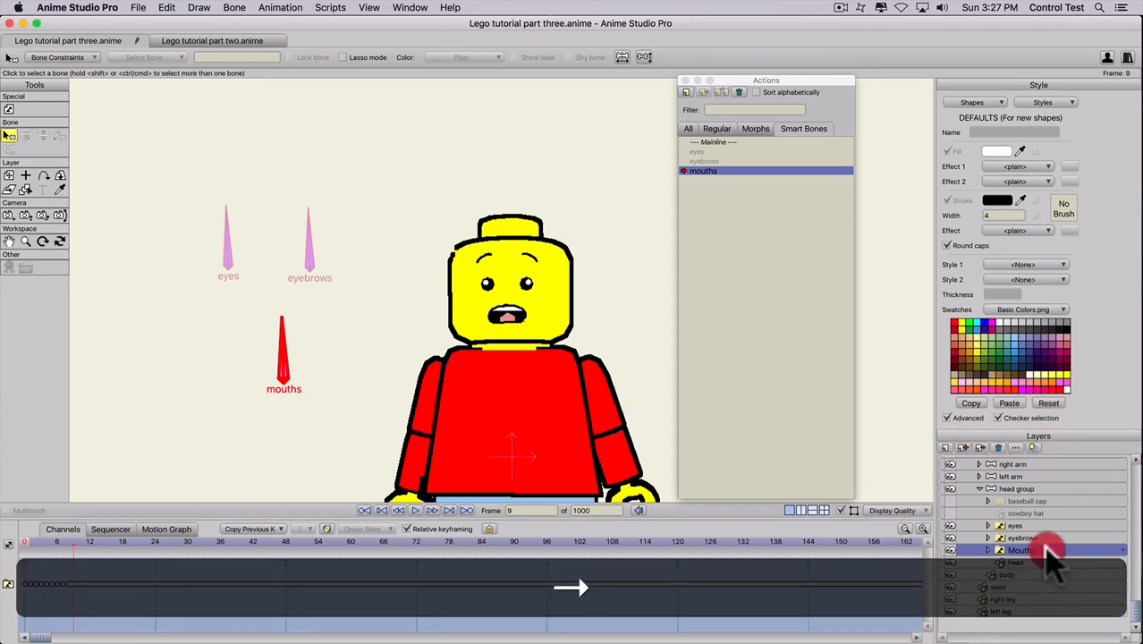
right_click(1038, 551)
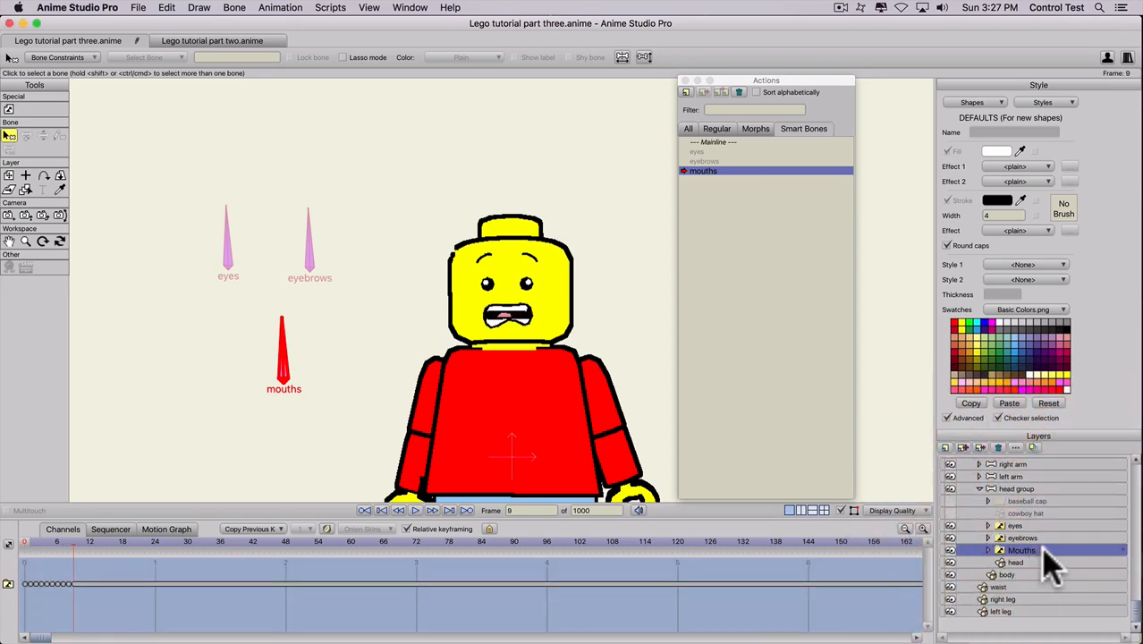
Switch the Mouths layer to frown at frame 10 and frown with teeth at frame 11 of the mouths action.
key("Right")
right_click(1039, 550)
left_click(1062, 608)
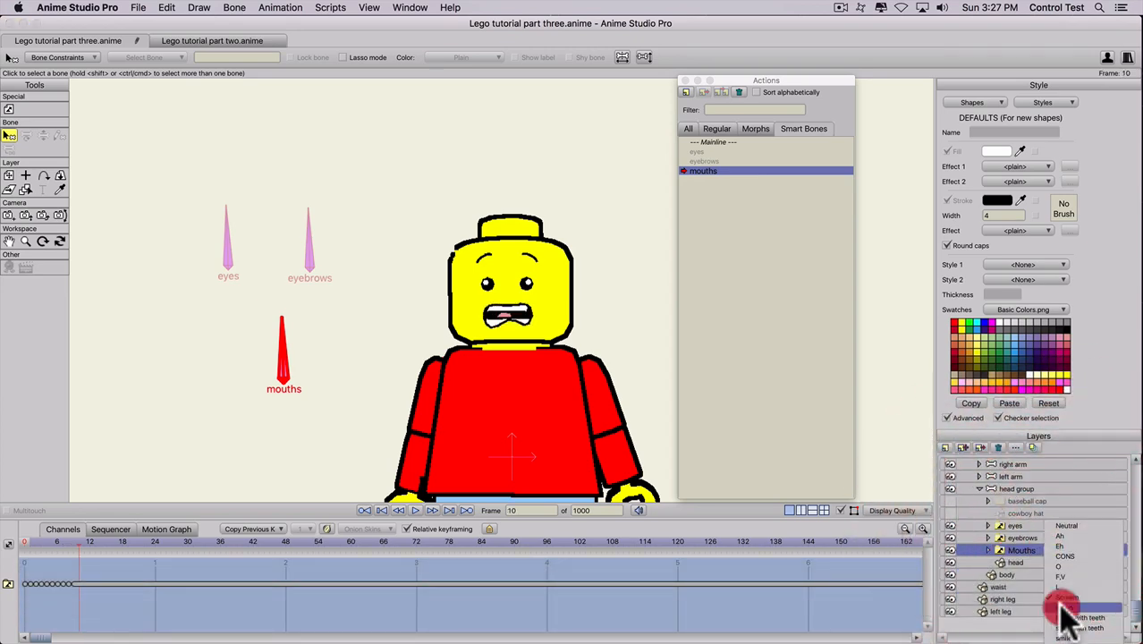
key("Right")
right_click(1038, 549)
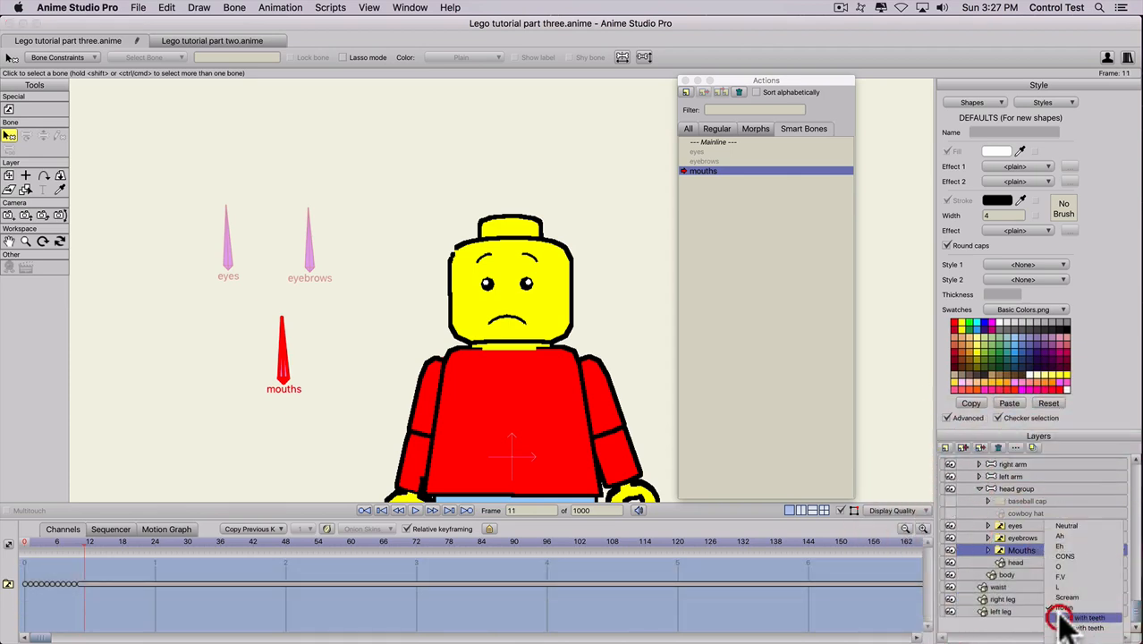
left_click(1066, 618)
Switch the Mouths layer to smile with teeth at frame 12 of the mouths action.
key("Right")
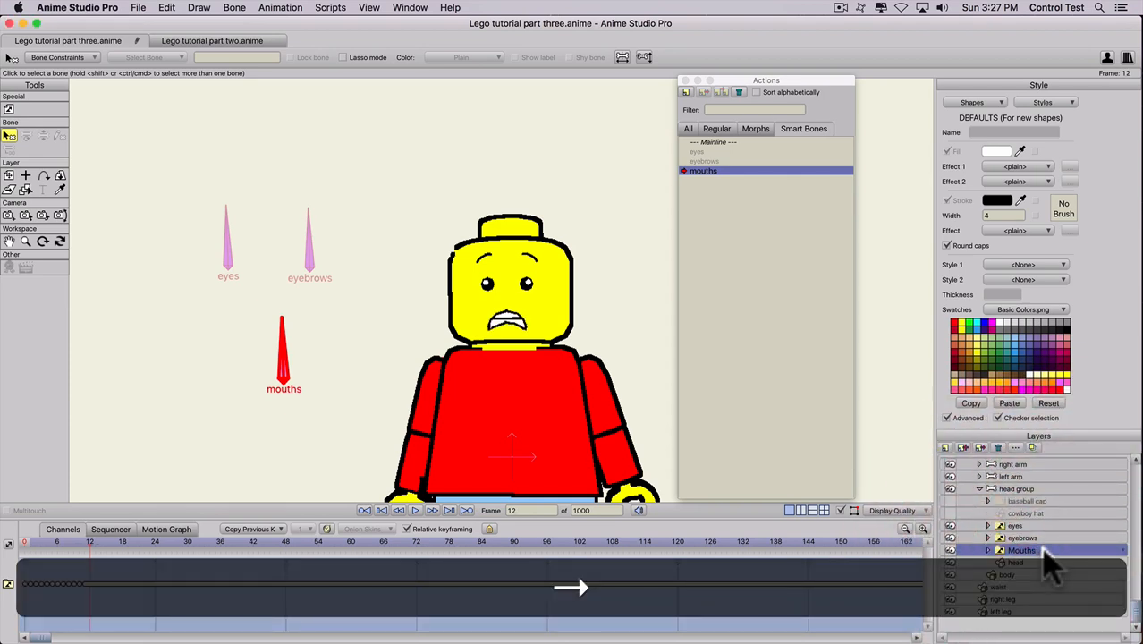
right_click(1039, 549)
left_click(1072, 629)
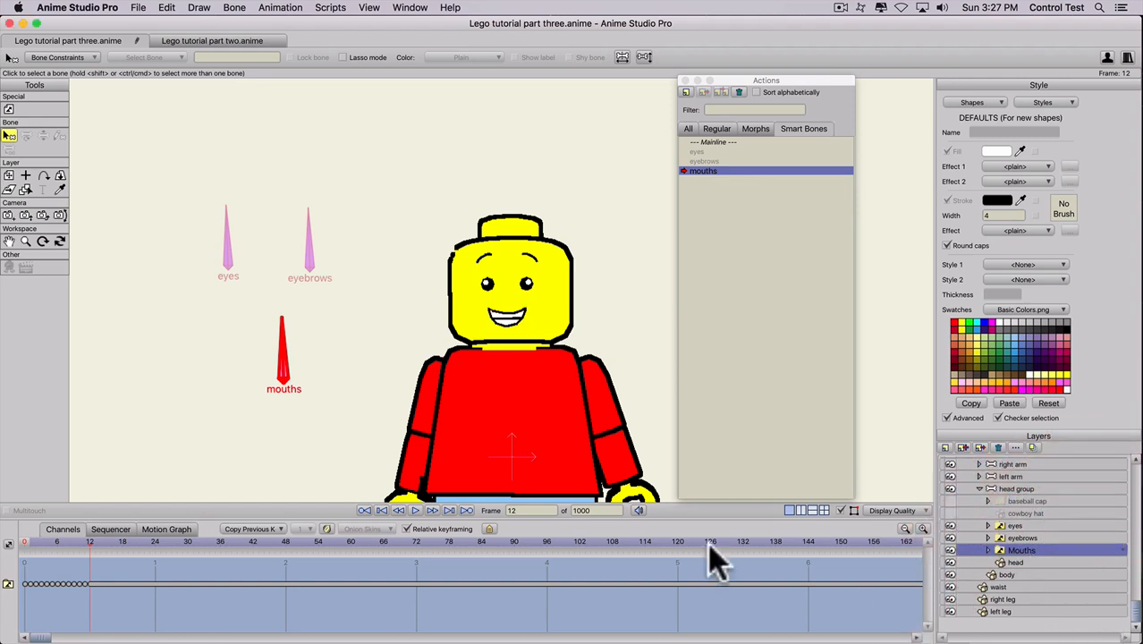
Select the head group at frame 0 of the mouths action and rotate the mouths bone horizontal, to 360 degrees.
left_click_drag(42, 542, 2, 544)
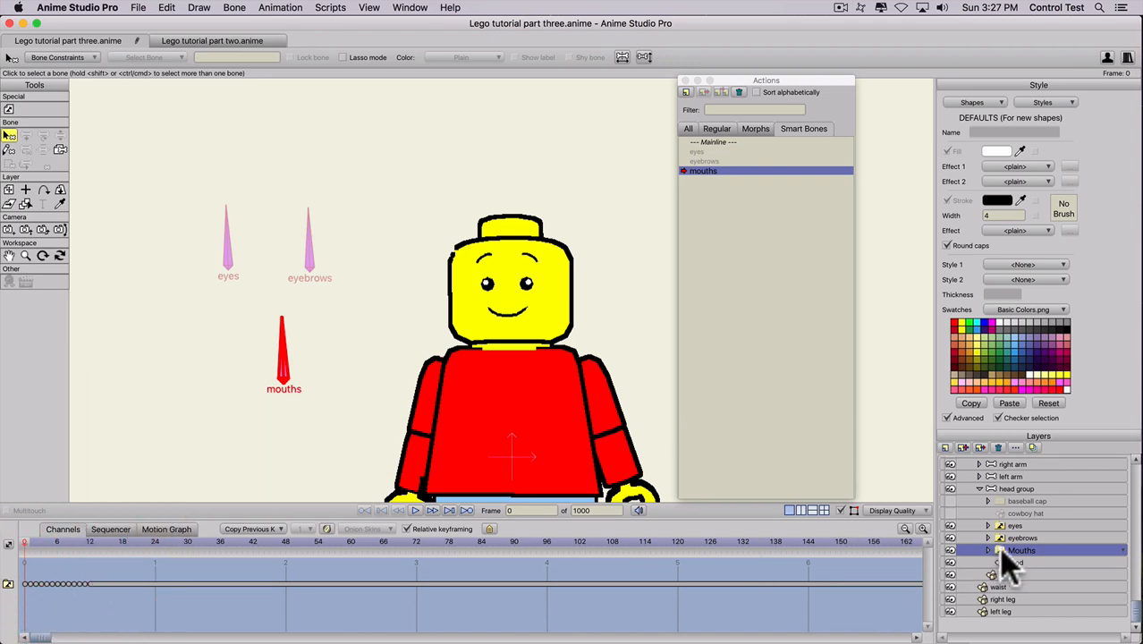
left_click(1015, 489)
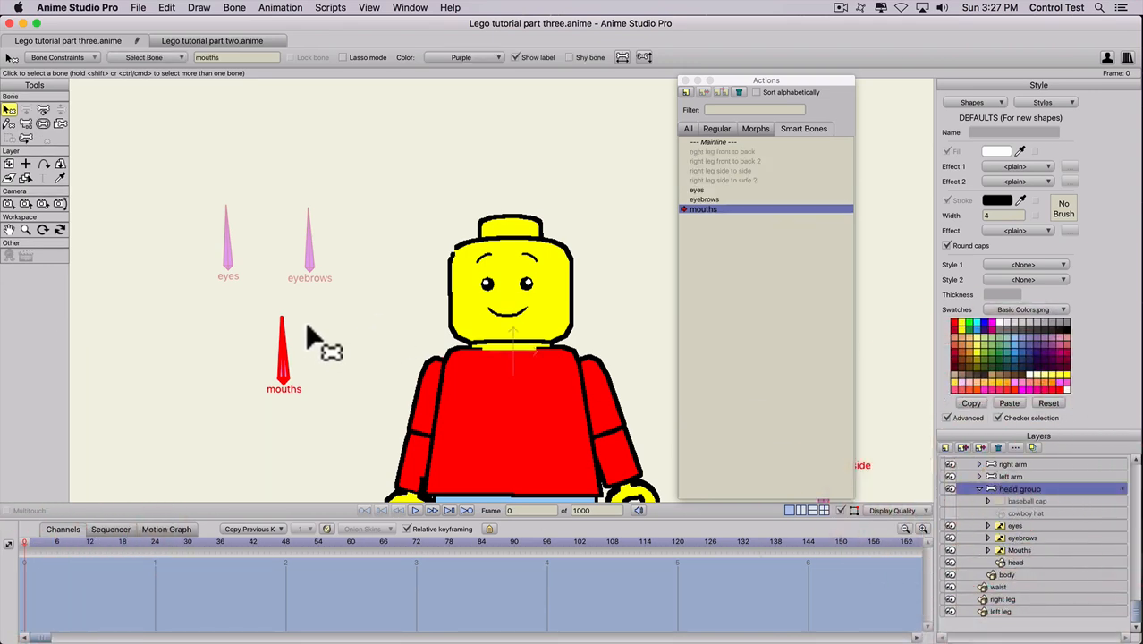
key("t")
left_click_drag(284, 349, 276, 403)
key("shift")
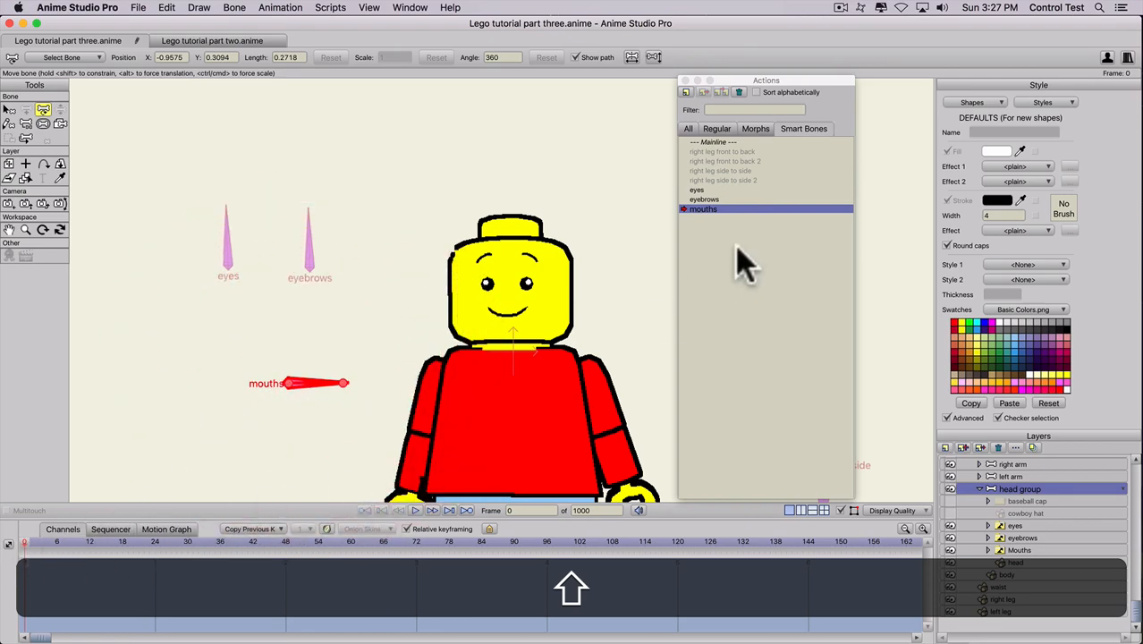
Check the head group's bones on the mainline, reopen the mouths action and view the Mouths layer's keyframes.
double_click(715, 143)
scroll(374, 371, "down", 5)
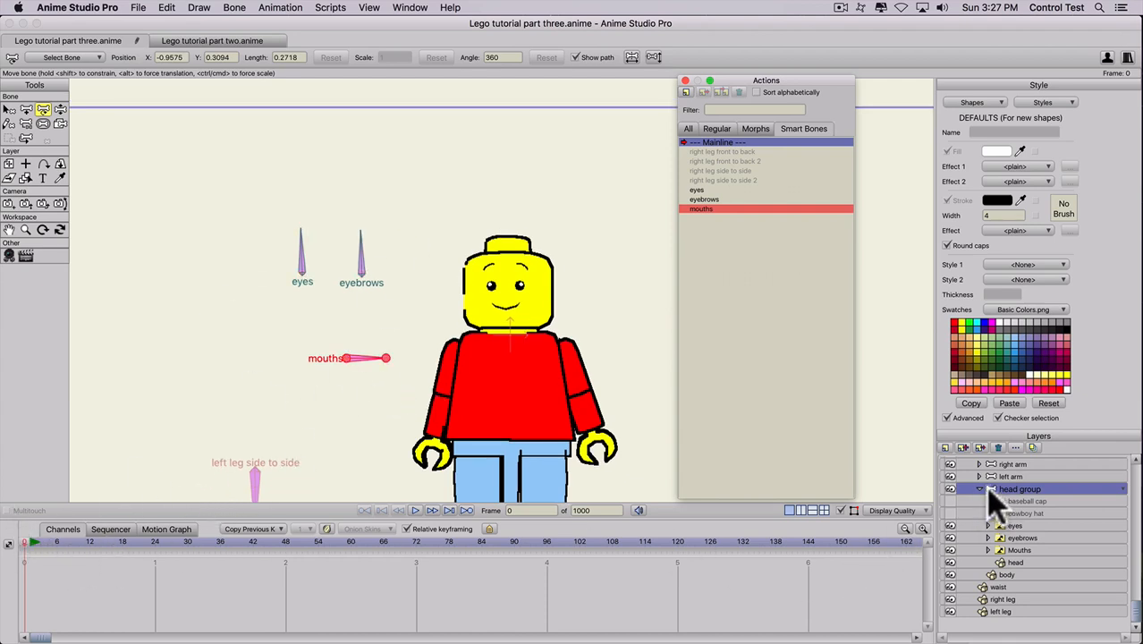
double_click(703, 208)
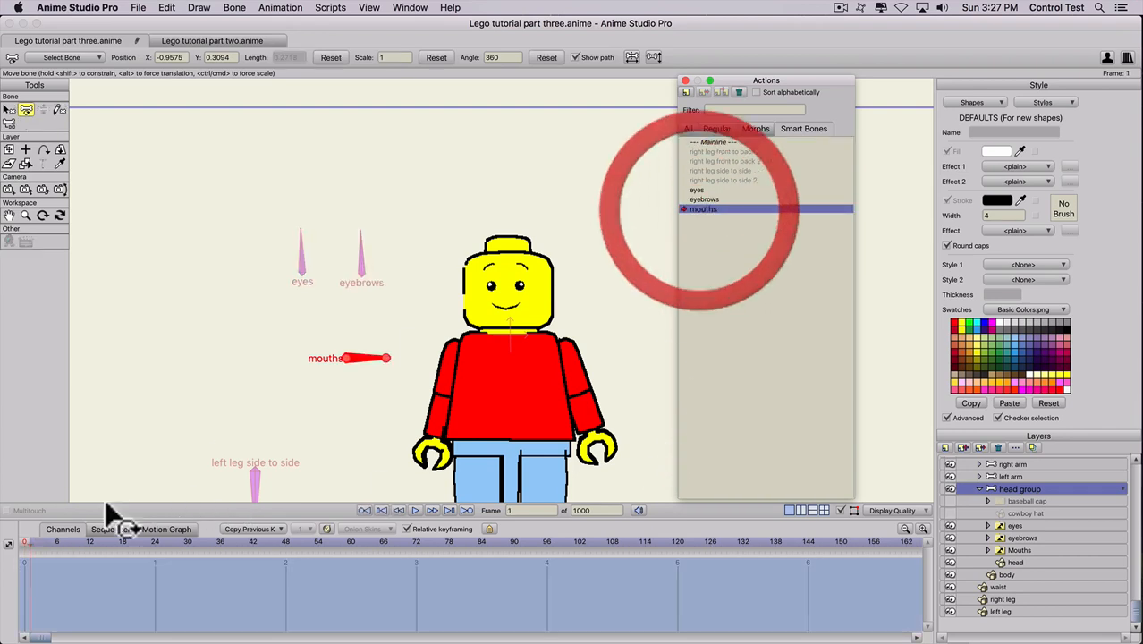
left_click(1015, 550)
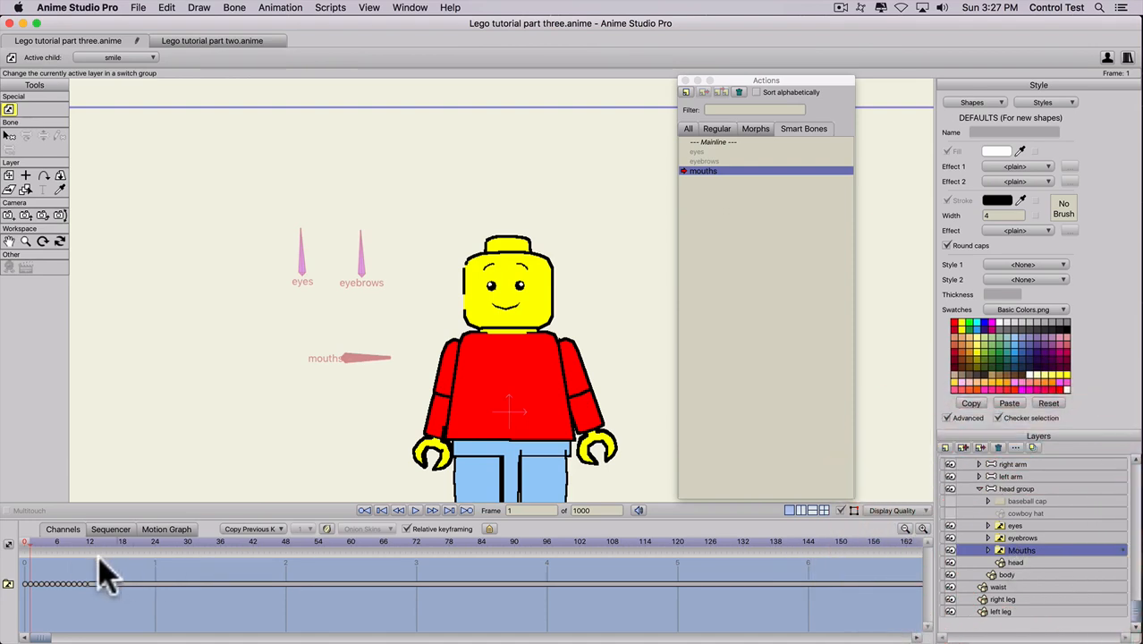
At frame 0 of the mouths action, rotate the head group's mouths bone back upright to 90 degrees.
left_click_drag(81, 540, 1, 541)
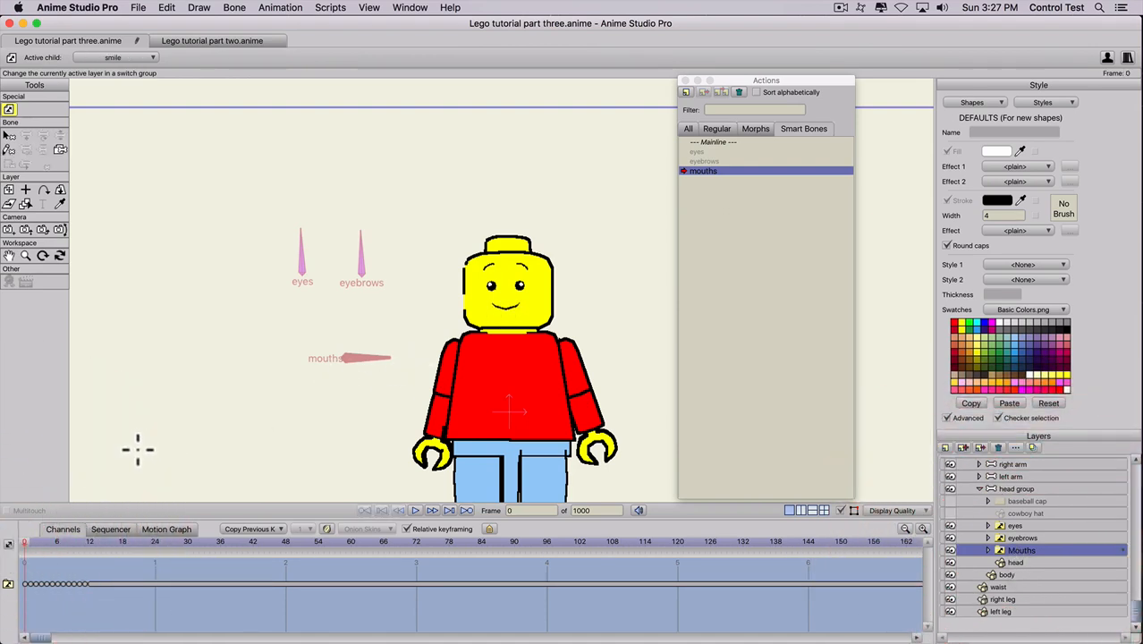
left_click(1016, 488)
key("t")
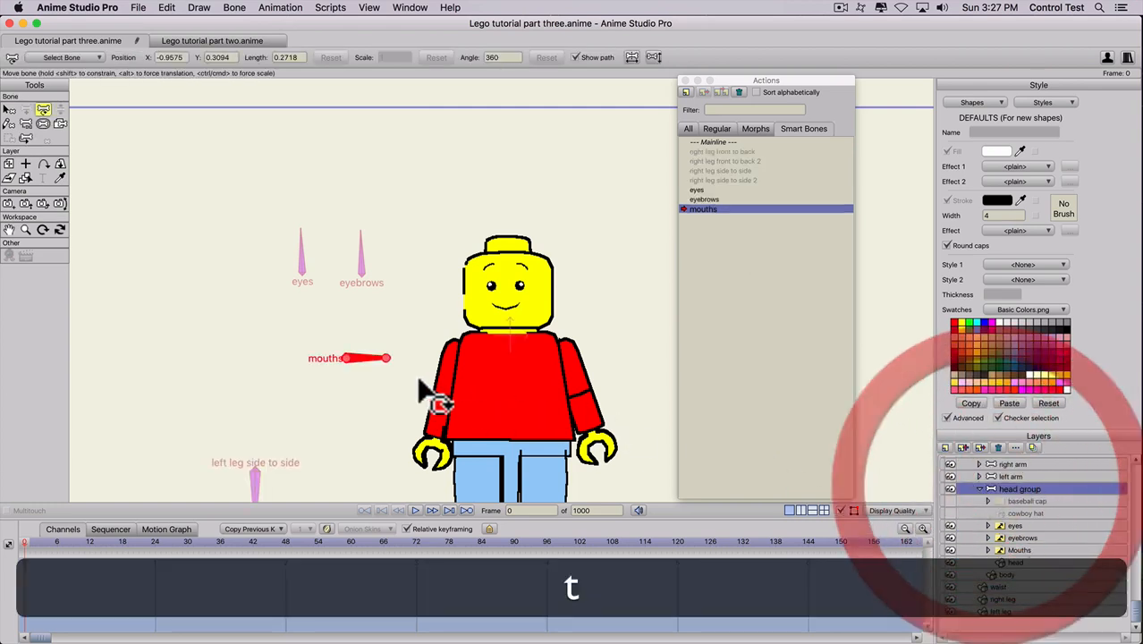
left_click(340, 322)
left_click_drag(340, 324, 339, 328)
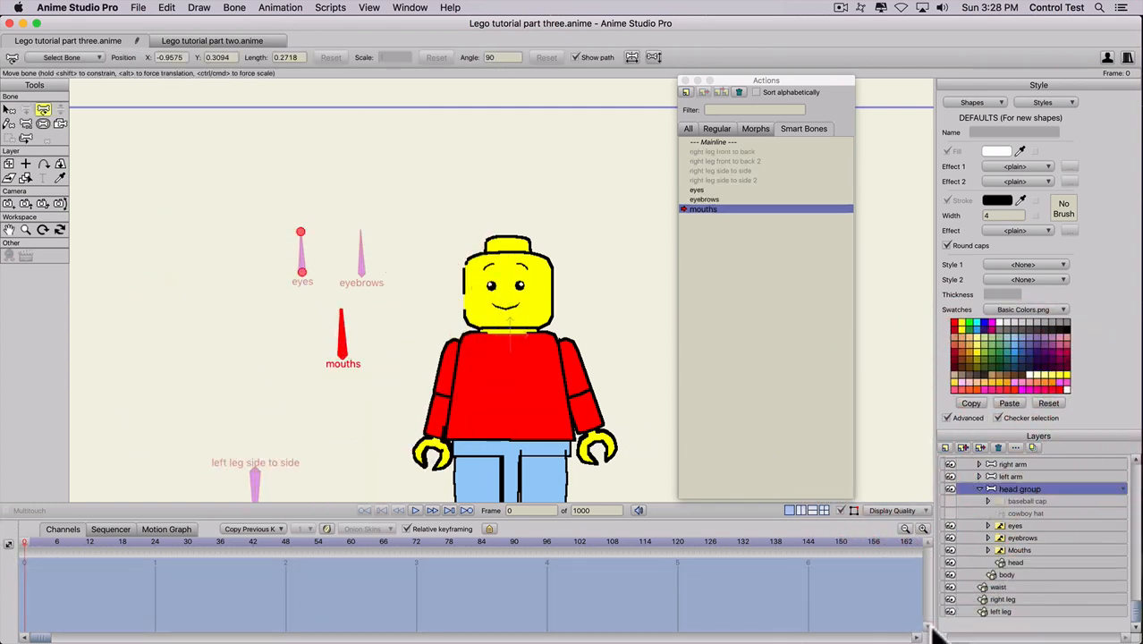
At frame 12 of the mouths action, rotate the mouths bone clockwise from vertical to horizontal, and return to the mainline.
left_click(1022, 550)
left_click_drag(79, 541, 89, 540)
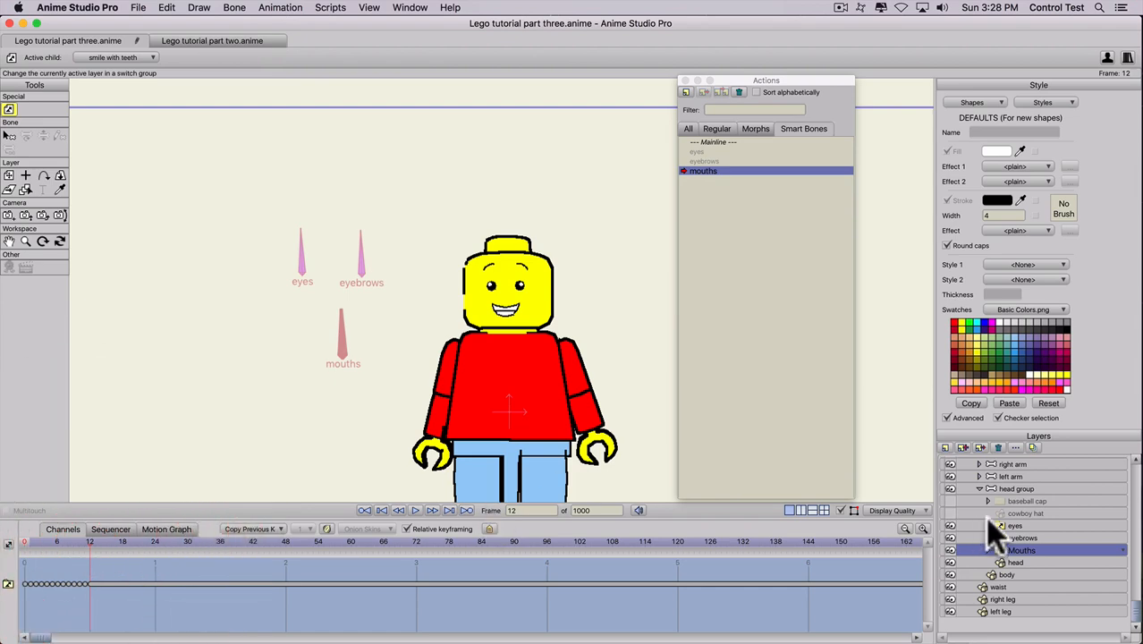
left_click(1020, 489)
key("t")
left_click_drag(342, 315, 394, 358)
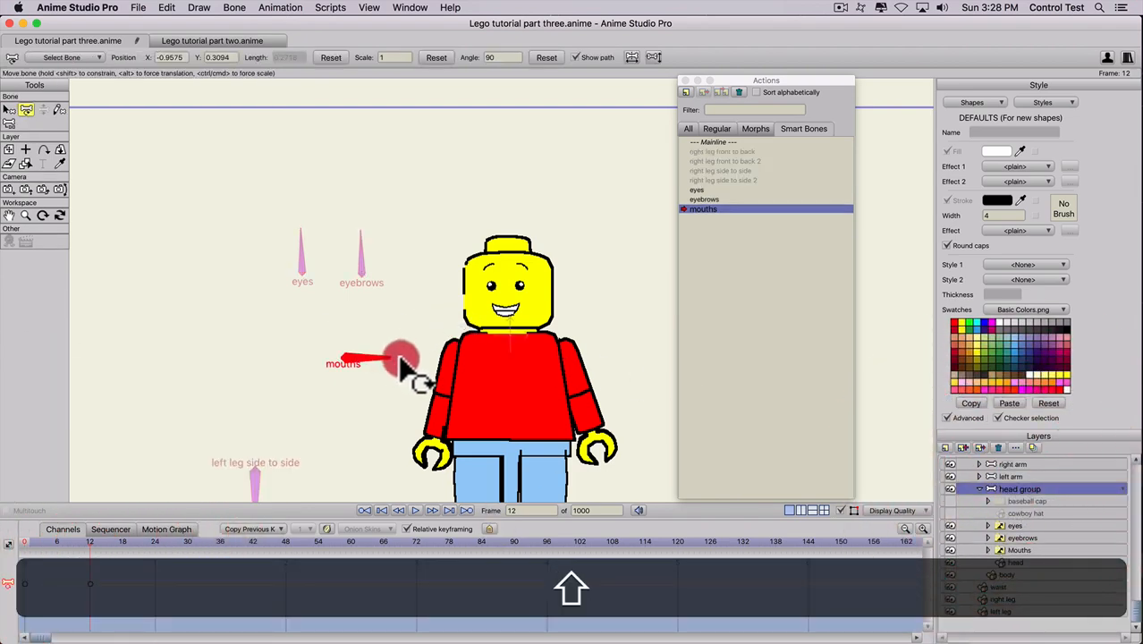
left_click_drag(90, 541, 2, 542)
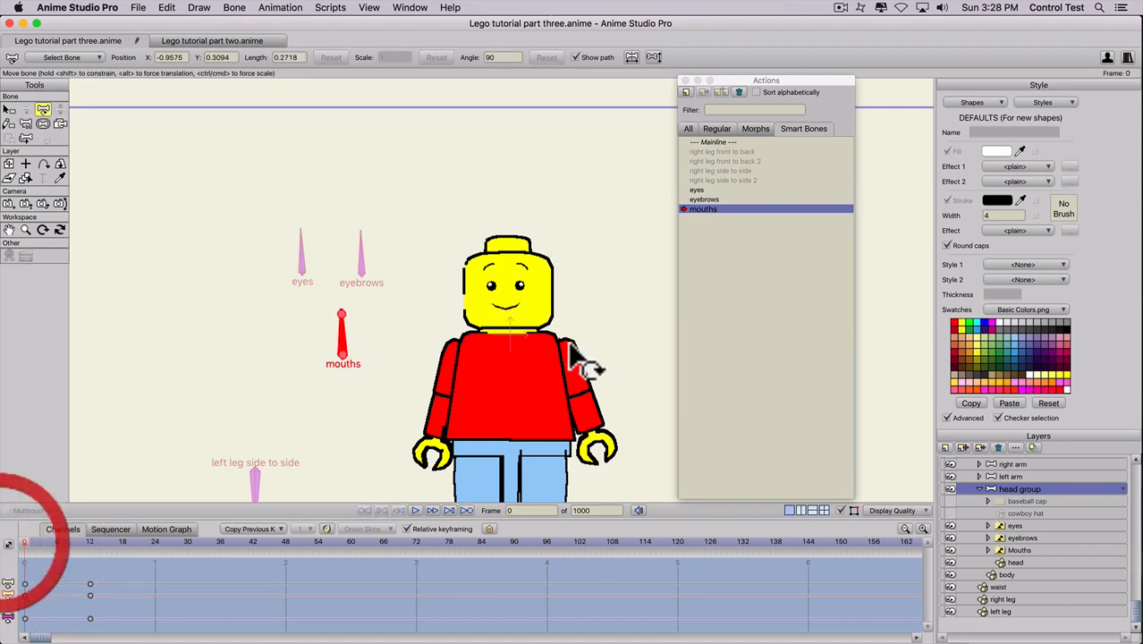
left_click(704, 142)
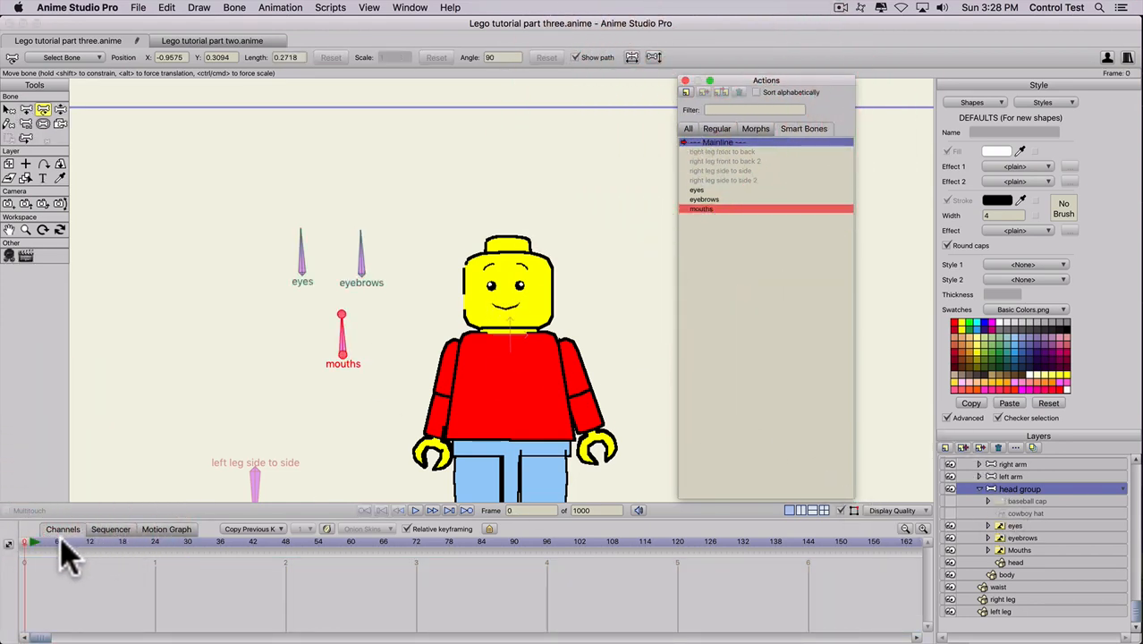
At mainline frame 9, test the smart bones by rotating the eyebrows, mouths and eyes bones, leaving the mouths bone at about 34 degrees.
left_click_drag(49, 540, 77, 621)
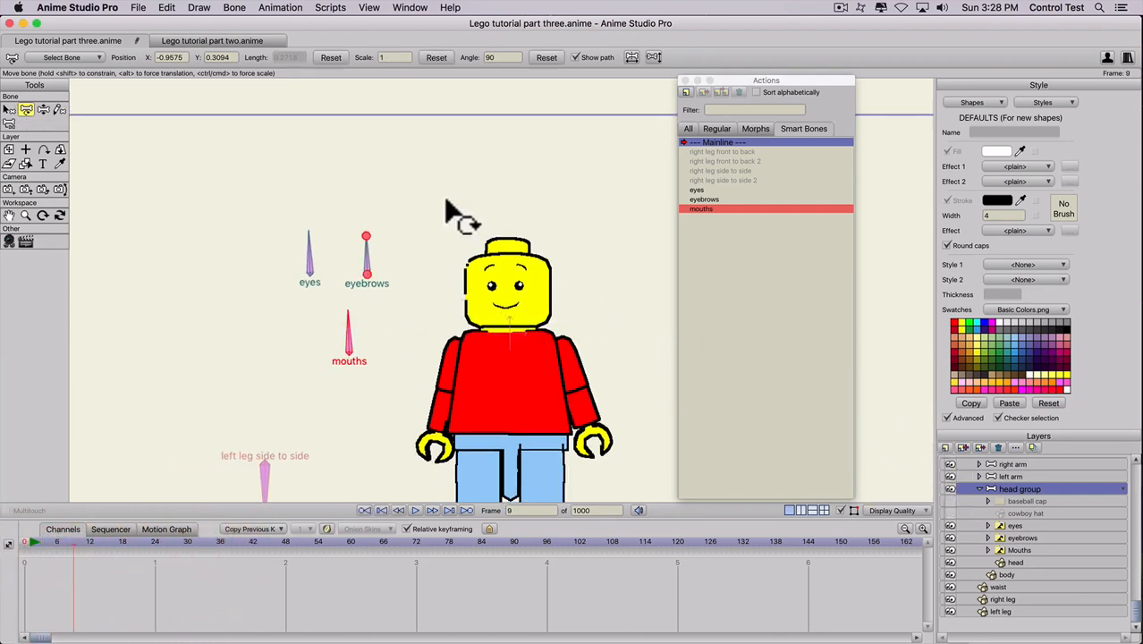
left_click_drag(367, 261, 405, 261)
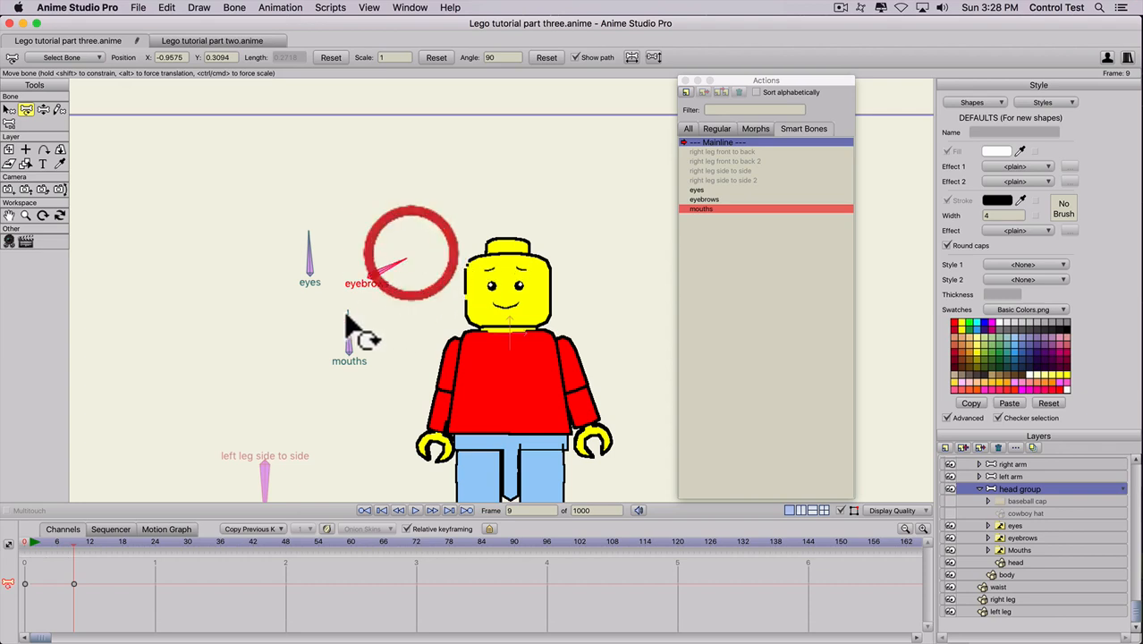
left_click_drag(369, 347, 357, 306)
mouse_move(316, 261)
left_mouse_down()
mouse_move(332, 273)
mouse_move(322, 248)
left_mouse_up()
left_click(318, 244)
left_click_drag(379, 275, 355, 244)
left_click_drag(366, 317, 384, 333)
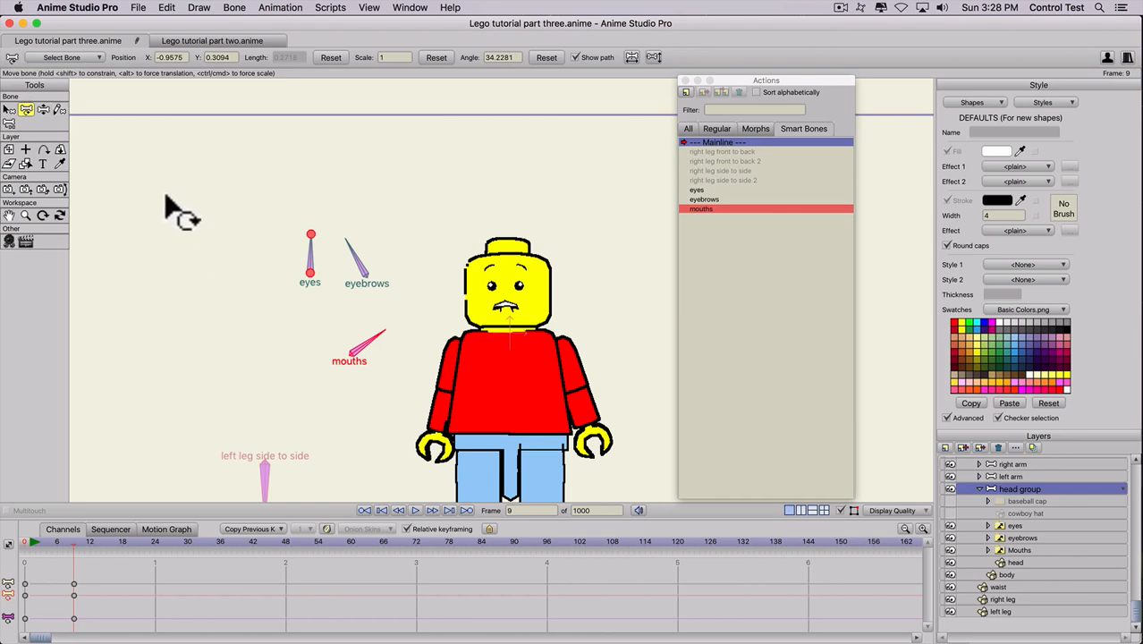
left_click(1038, 495)
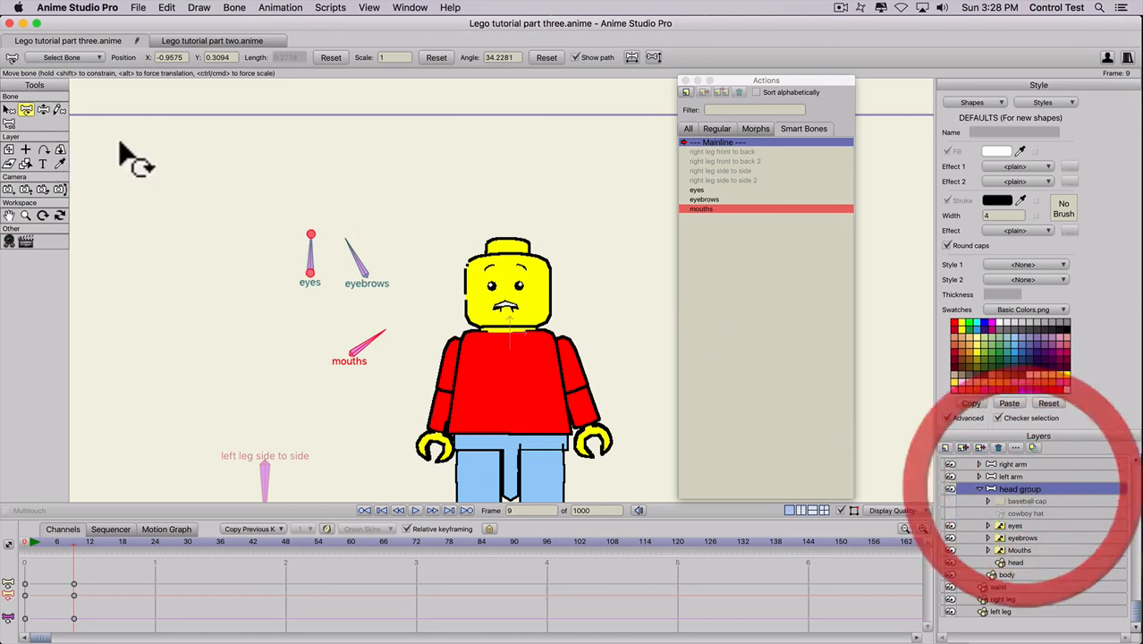
At frame 9, turn the head group sideways with the 3D layer rotation, to about -6.4 degrees X and 26.6 degrees Y.
left_click(59, 149)
left_click(208, 259)
left_click_drag(209, 258, 294, 247)
key("shift")
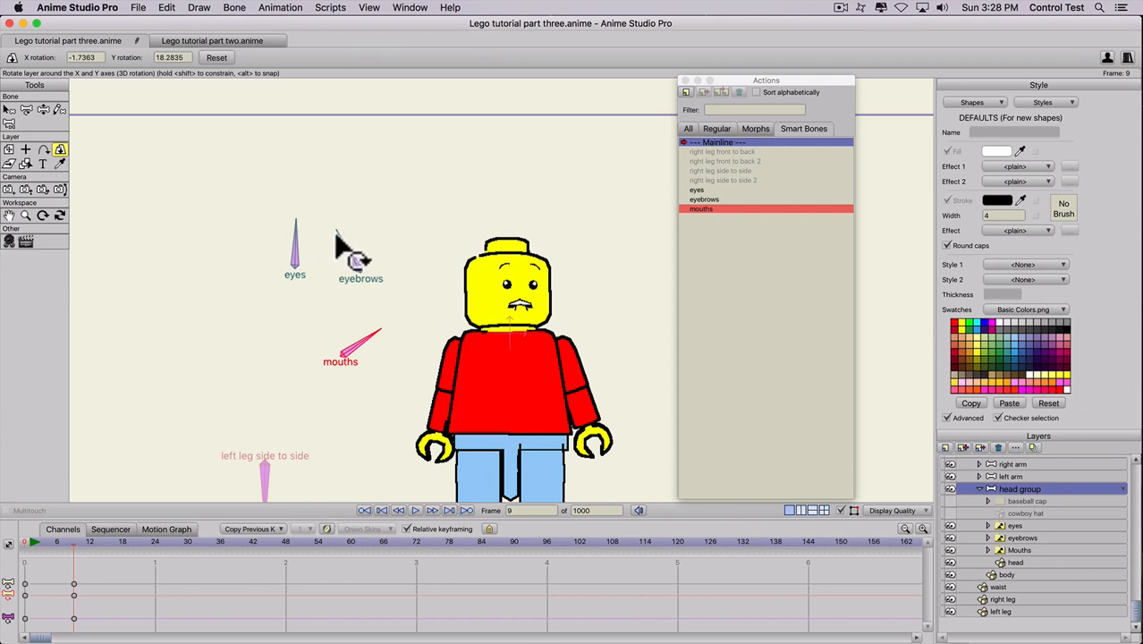
left_click_drag(314, 318, 265, 287)
Test the expression on the turned head by rotating the eyebrows bone nearly horizontal and the mouths bone nearly upright.
key("t")
left_click(347, 240)
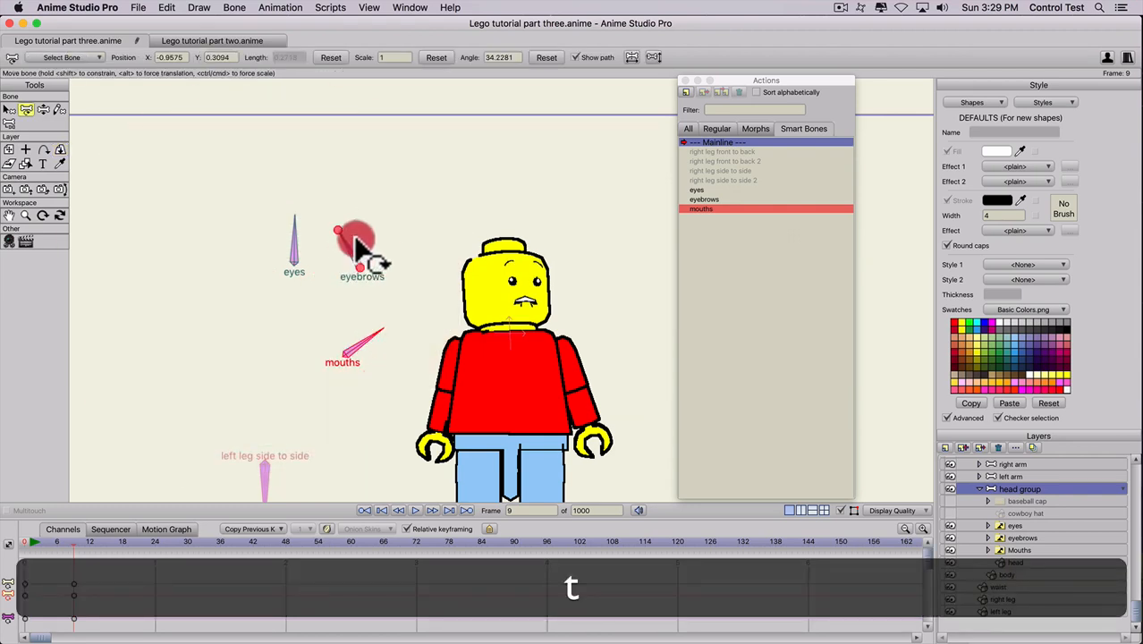
left_click_drag(351, 240, 435, 264)
left_click_drag(389, 325, 386, 295)
Turn the head group in 3D toward the opposite side and rotate the eyes bone to about 98 degrees.
left_click(60, 150)
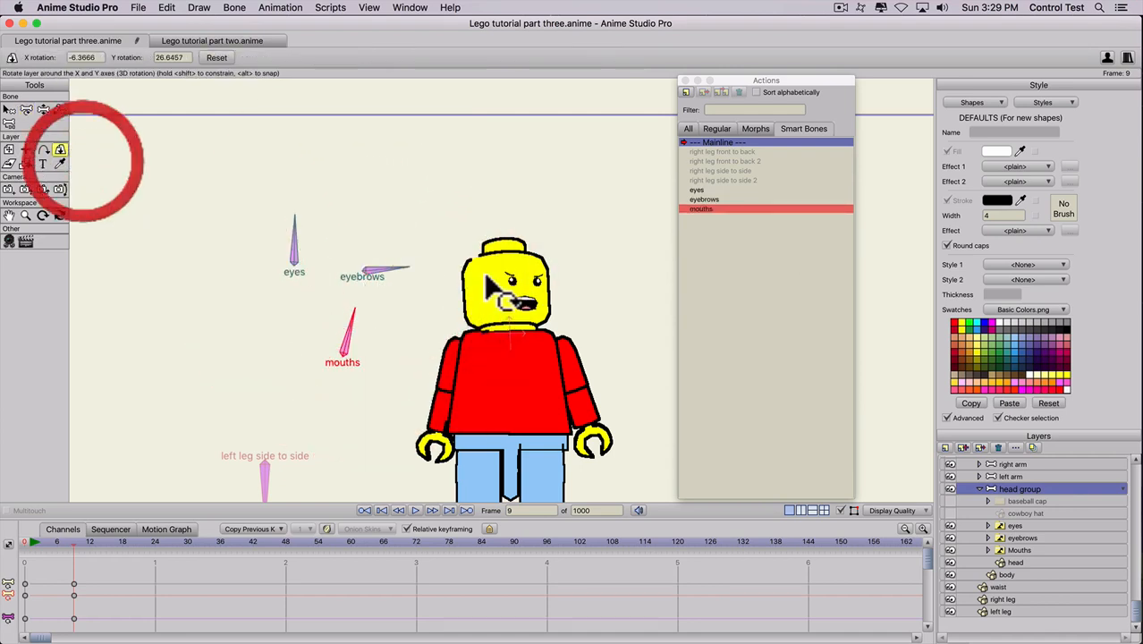
left_click_drag(152, 295, 204, 286)
key("t")
left_click_drag(387, 290, 362, 267)
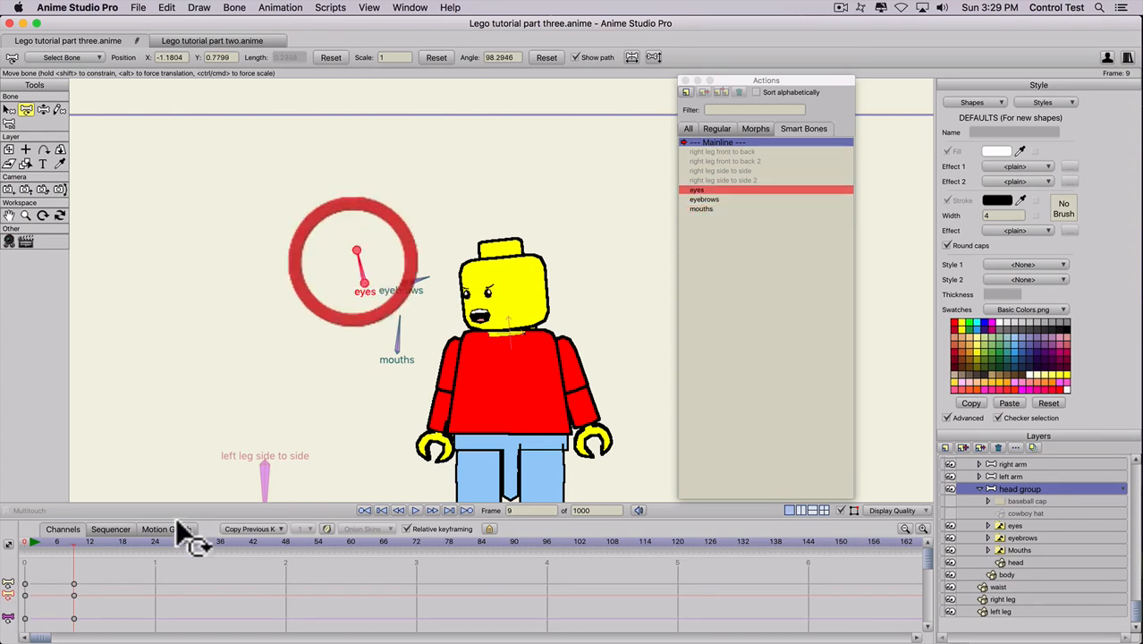
Delete the test keyframes of the head group's bones and layer rotation, and return to frame 0.
left_click_drag(90, 634, 11, 569)
key("BackSpace")
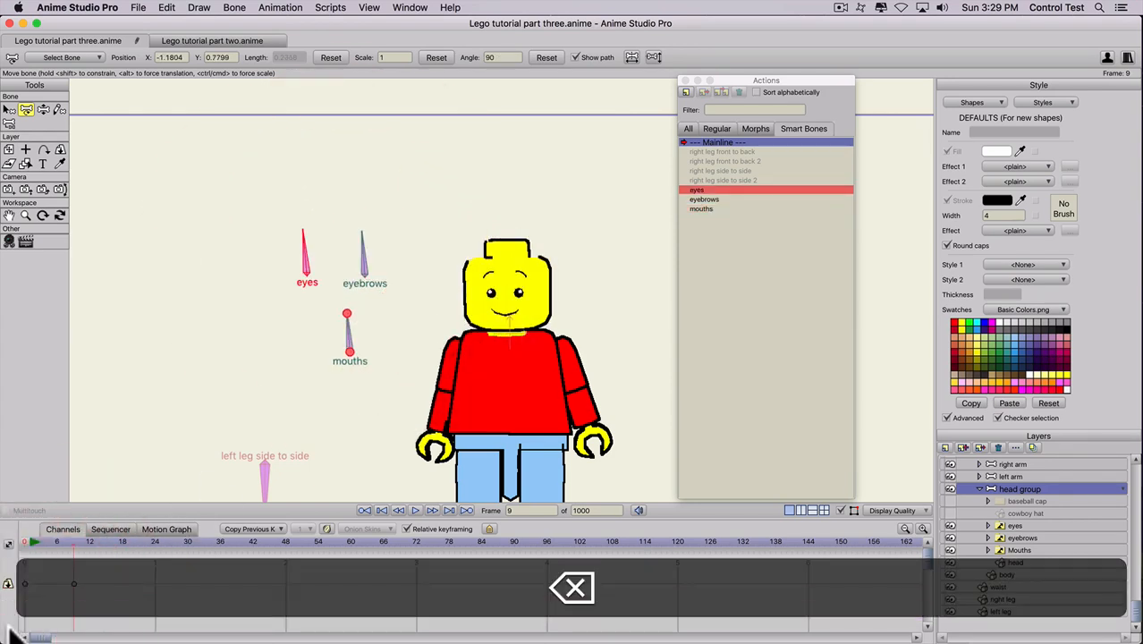
left_click(10, 598)
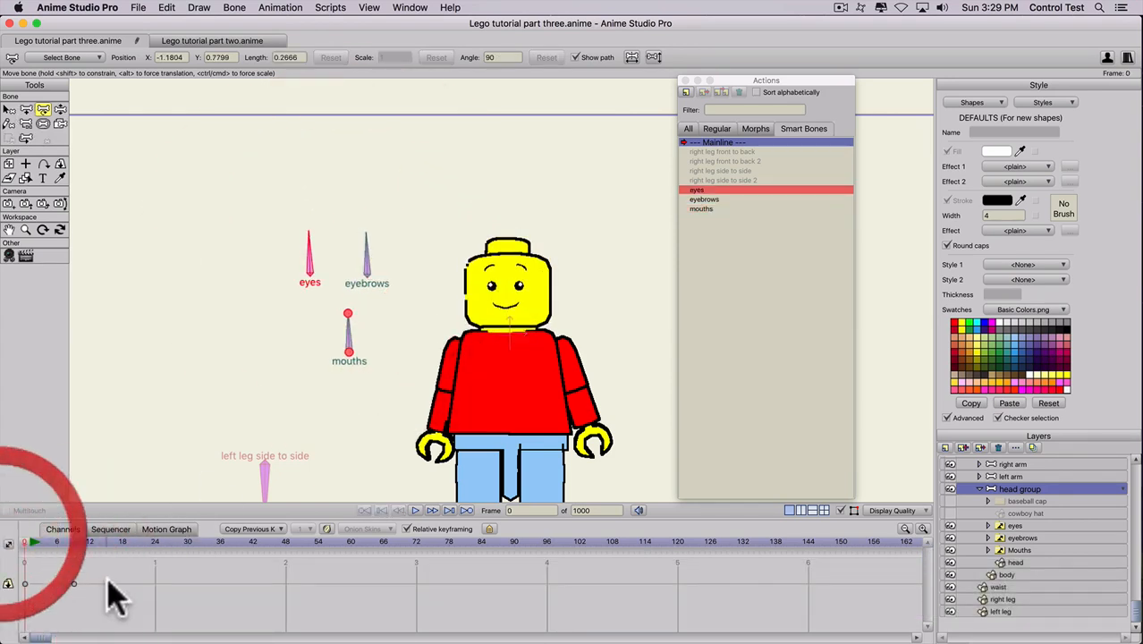
key("BackSpace")
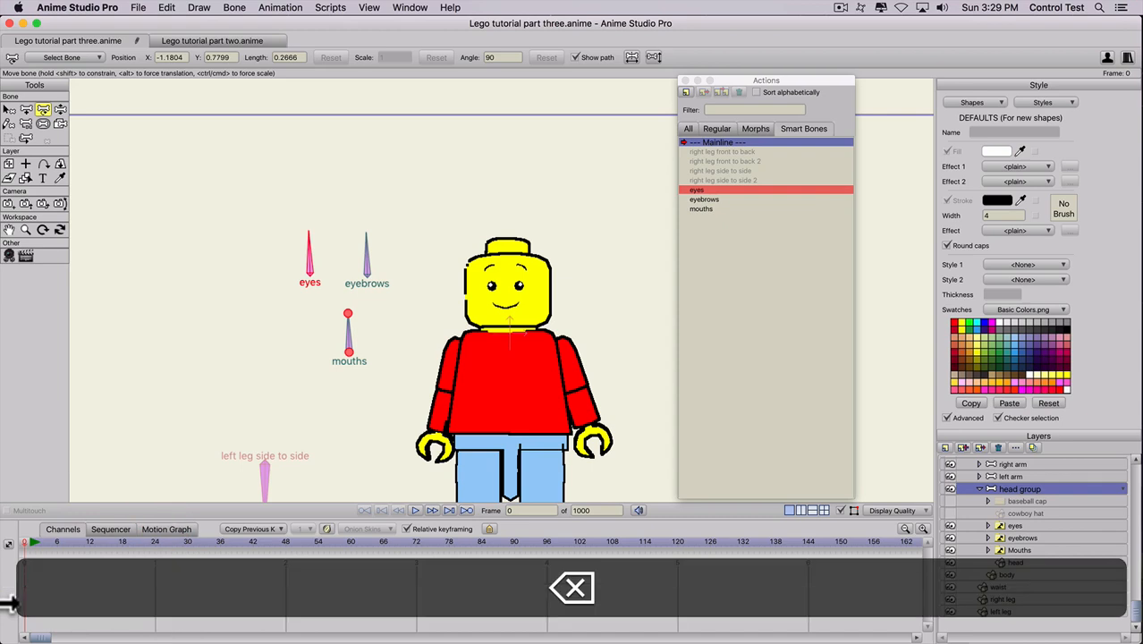
left_click(22, 552)
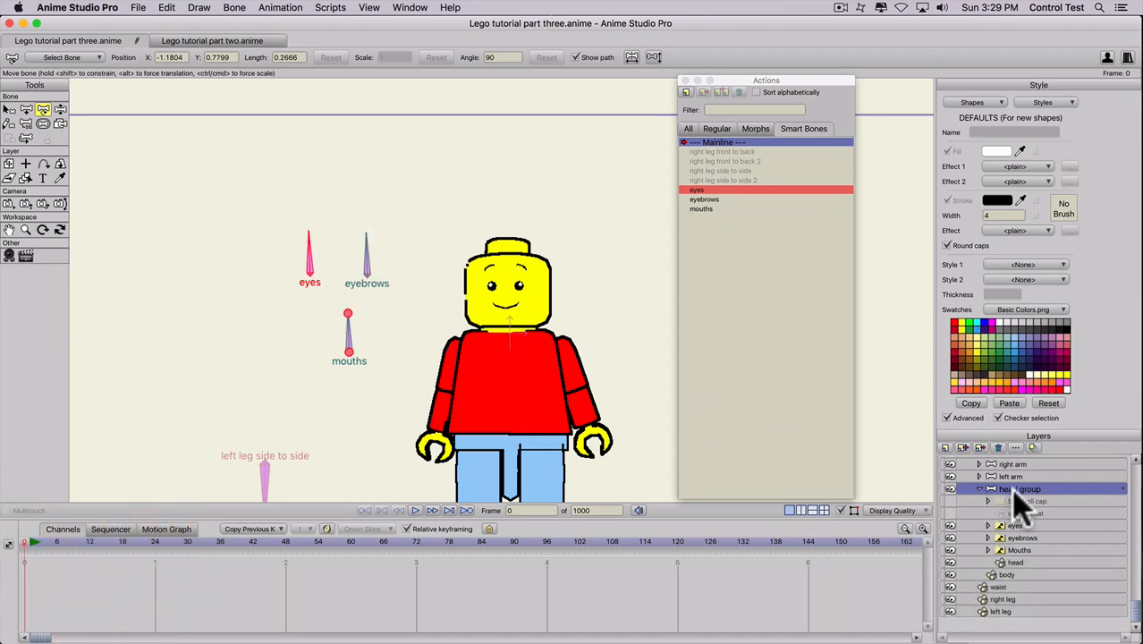
Check the available shapes of the eyes and eyebrows switch layers, and reselect the head group.
left_click(1015, 527)
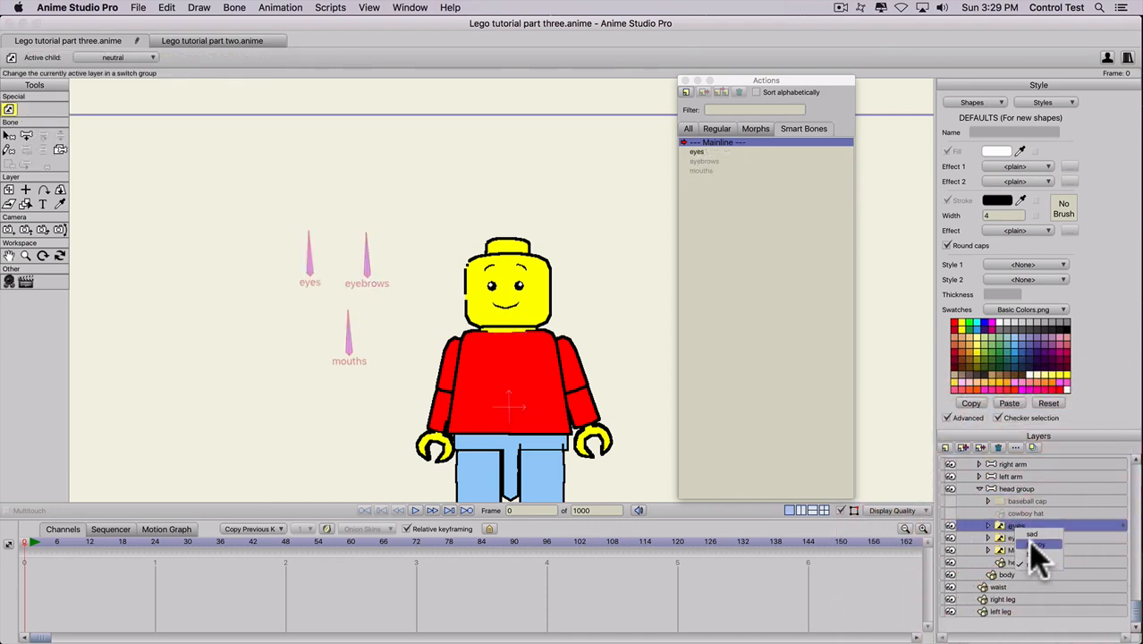
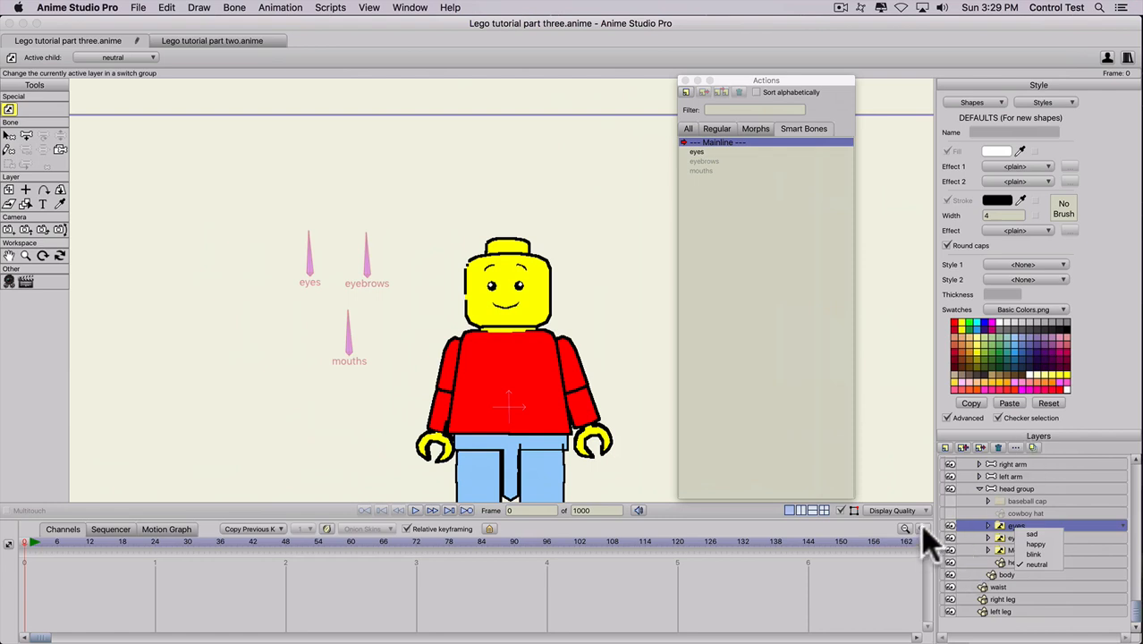
left_click(922, 477)
right_click(1007, 536)
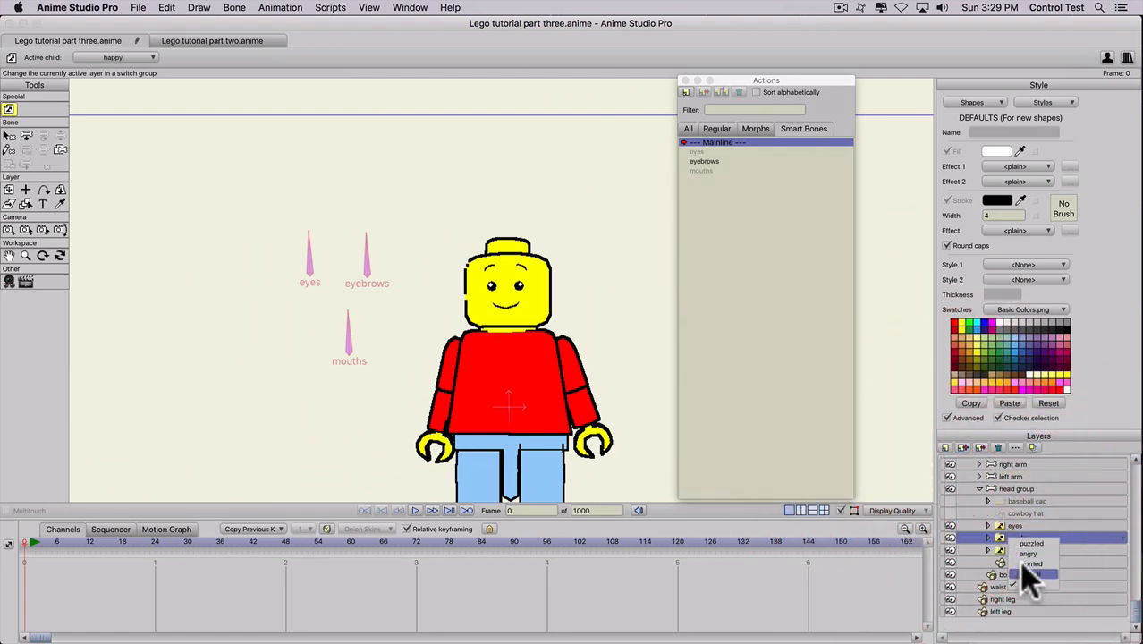
left_click(357, 334)
left_click(1007, 489)
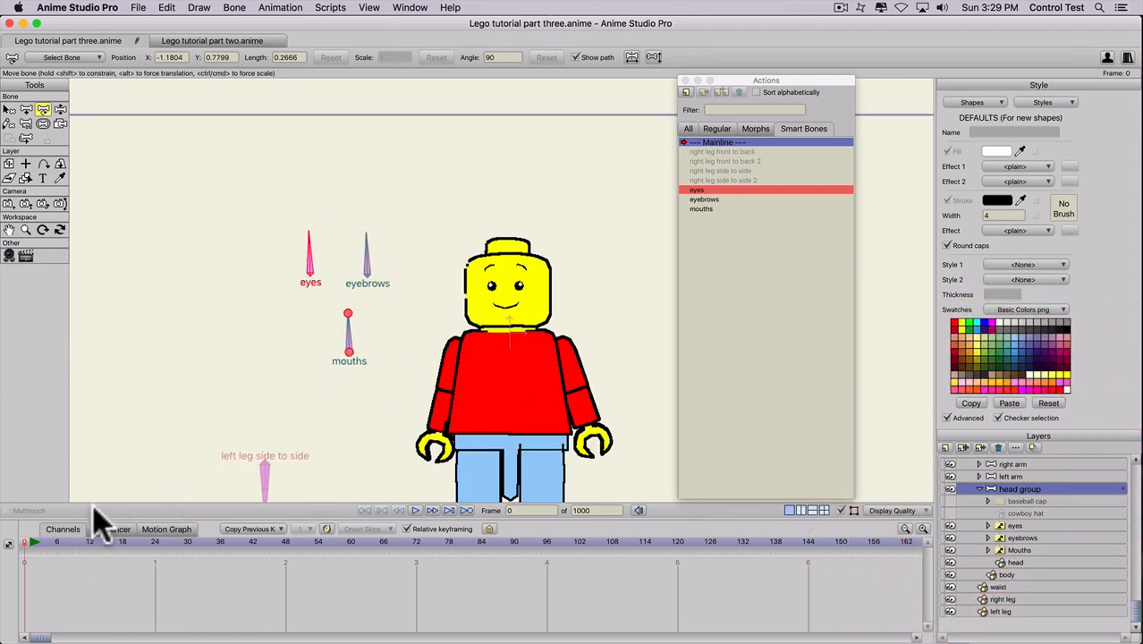
Close the Actions window and frame the whole Lego character with its leg bones in the view.
scroll(333, 356, "down", 2)
scroll(332, 356, "down", 2)
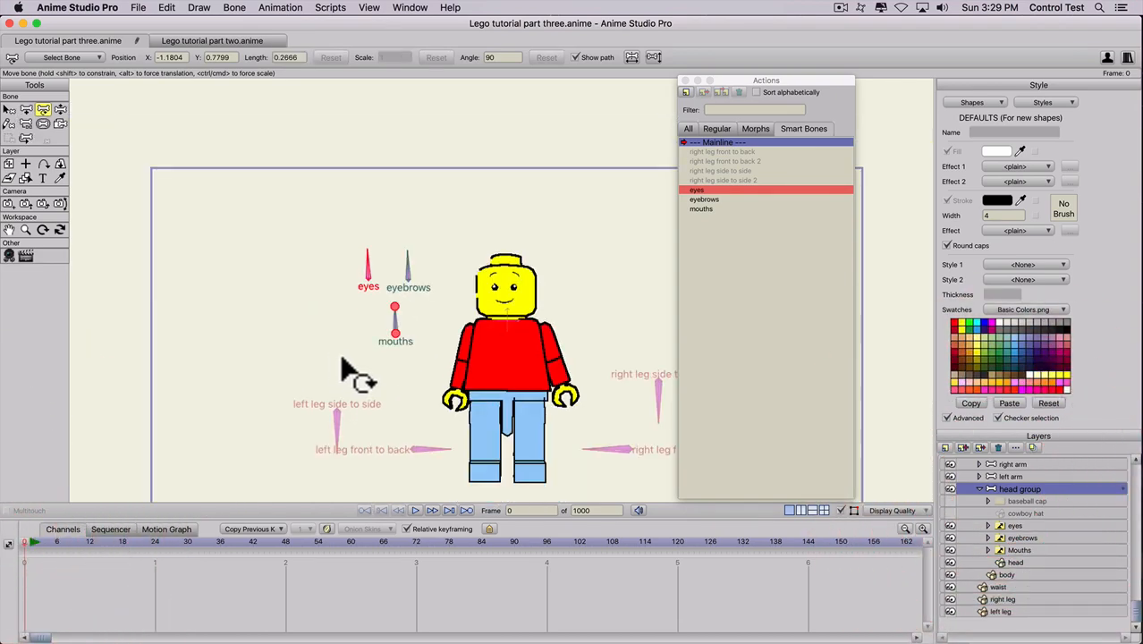
left_click(683, 80)
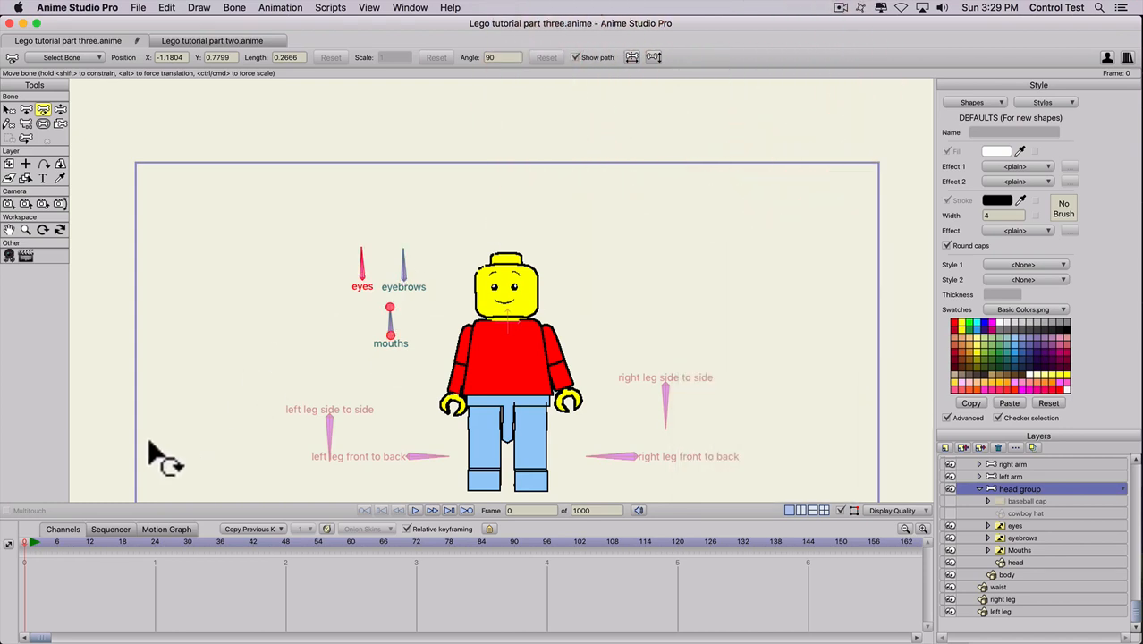
left_click(374, 349)
scroll(372, 342, "down", 1)
scroll(371, 343, "up", 3)
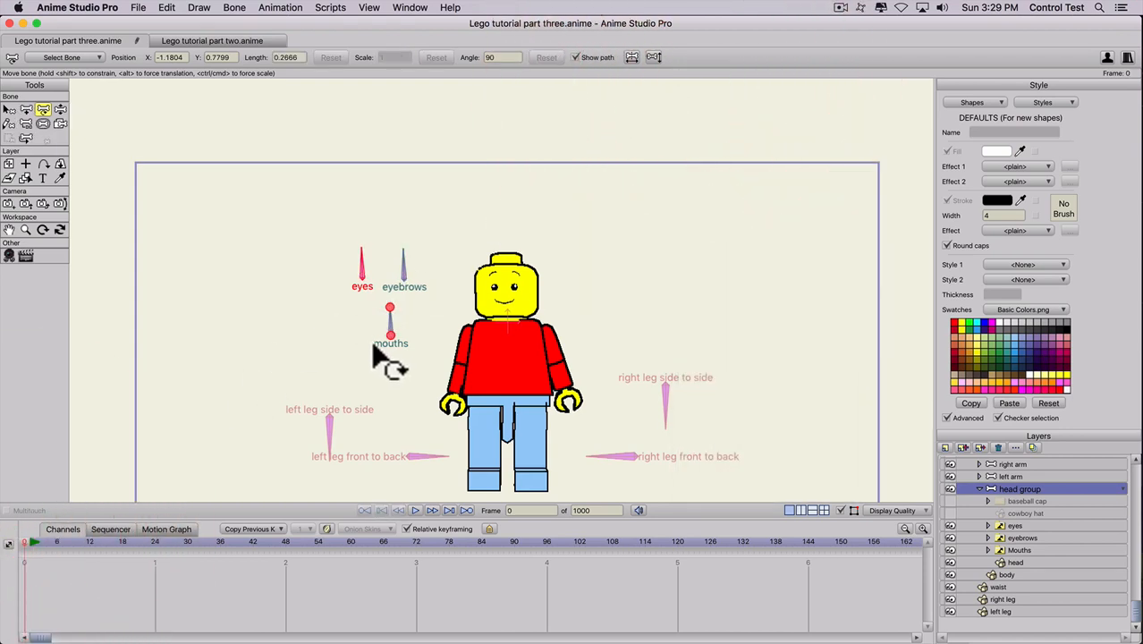
key("space")
left_click_drag(396, 344, 370, 284)
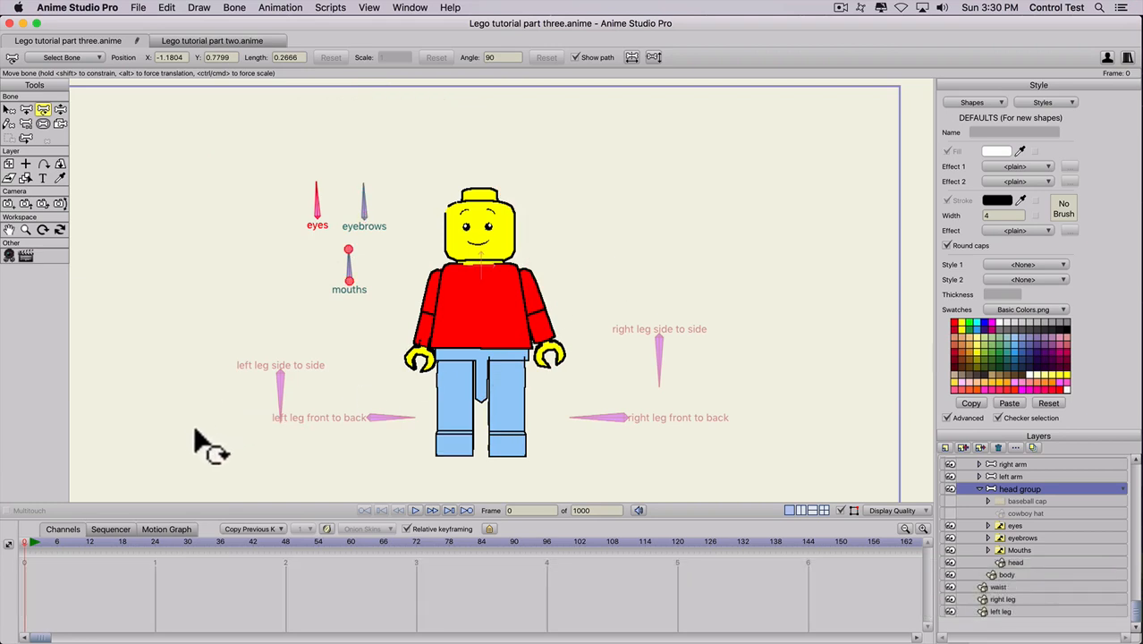
Set the fill of the Shirt color style to light green.
left_click(1042, 103)
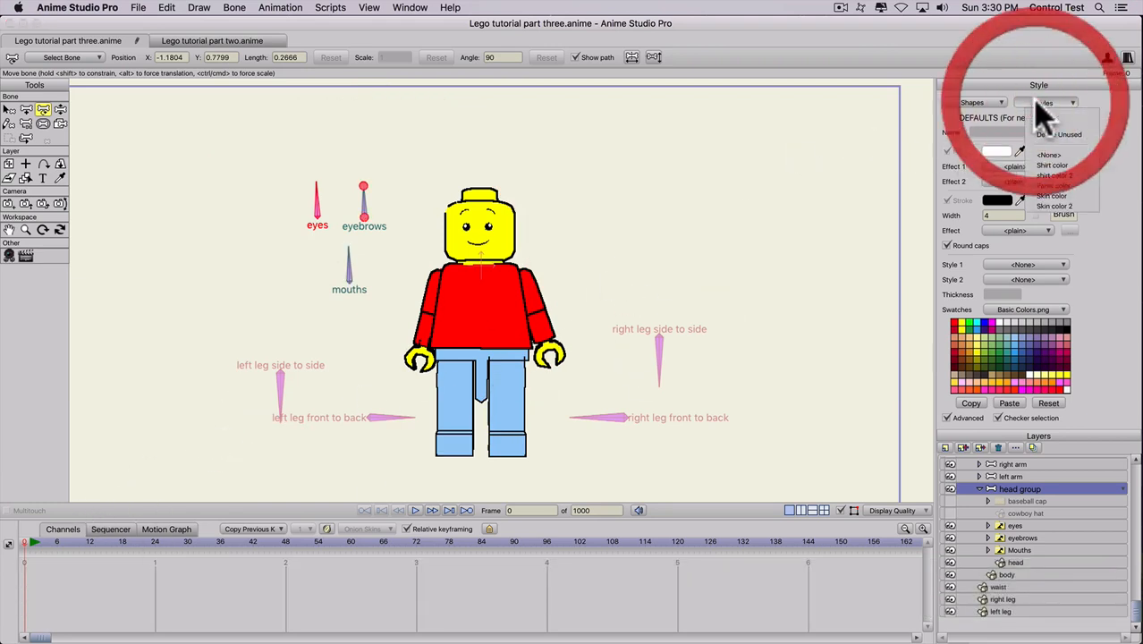
left_click(1047, 158)
left_click(991, 347)
mouse_move(976, 330)
left_mouse_down()
mouse_move(1003, 299)
mouse_move(990, 340)
left_mouse_up()
Set the stroke color of the shirt color 2 style to the same light green.
left_click(1044, 103)
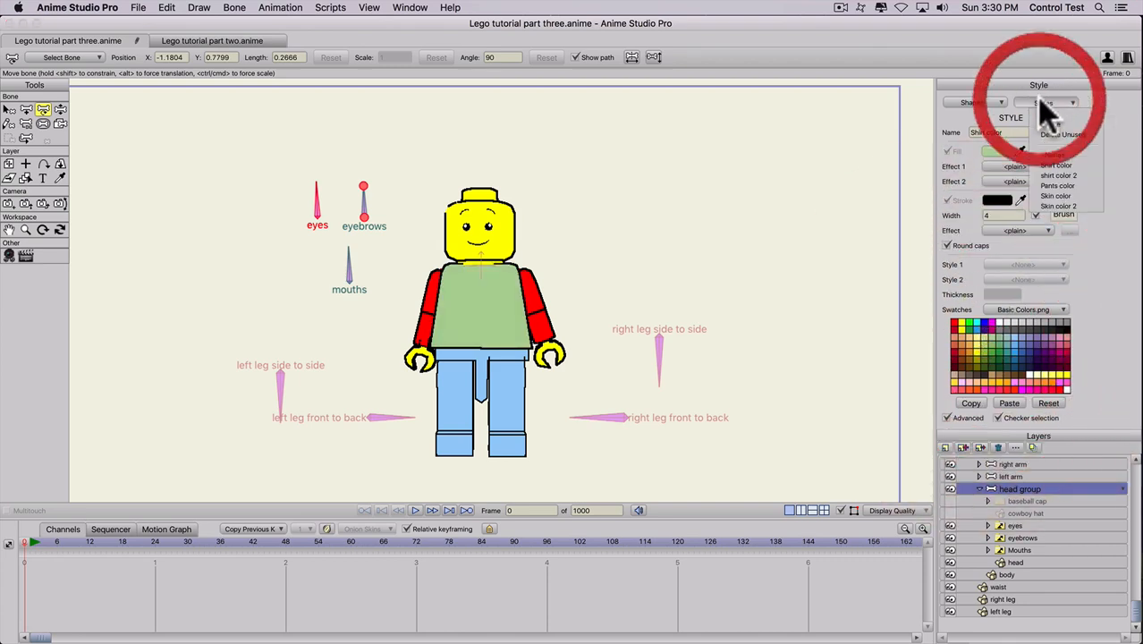
left_click(1055, 177)
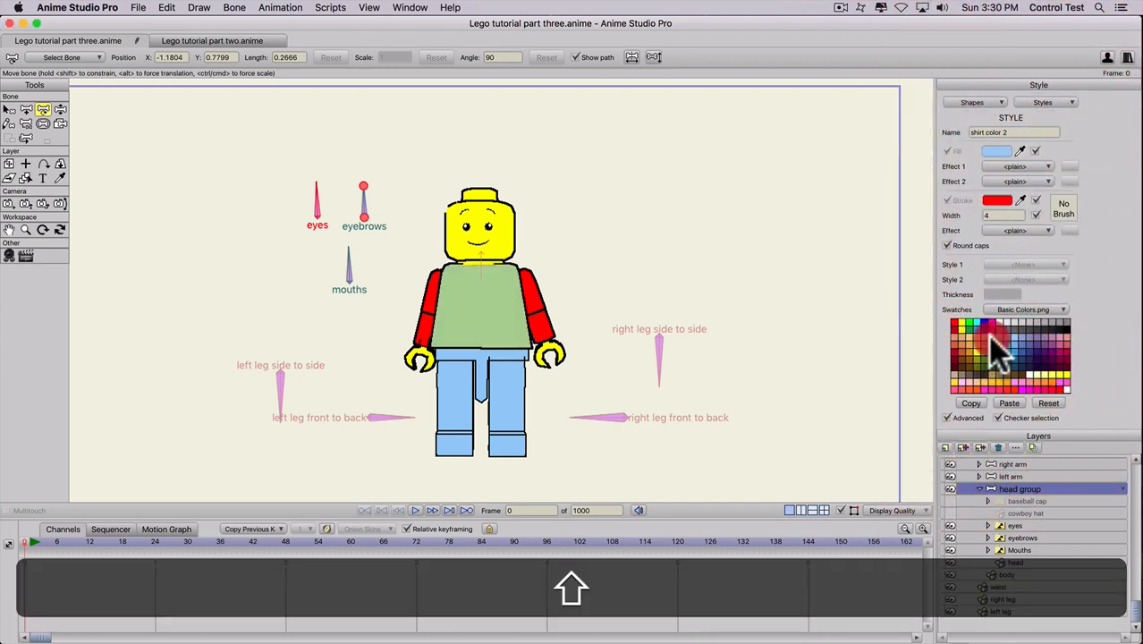
left_click(989, 335, "shift")
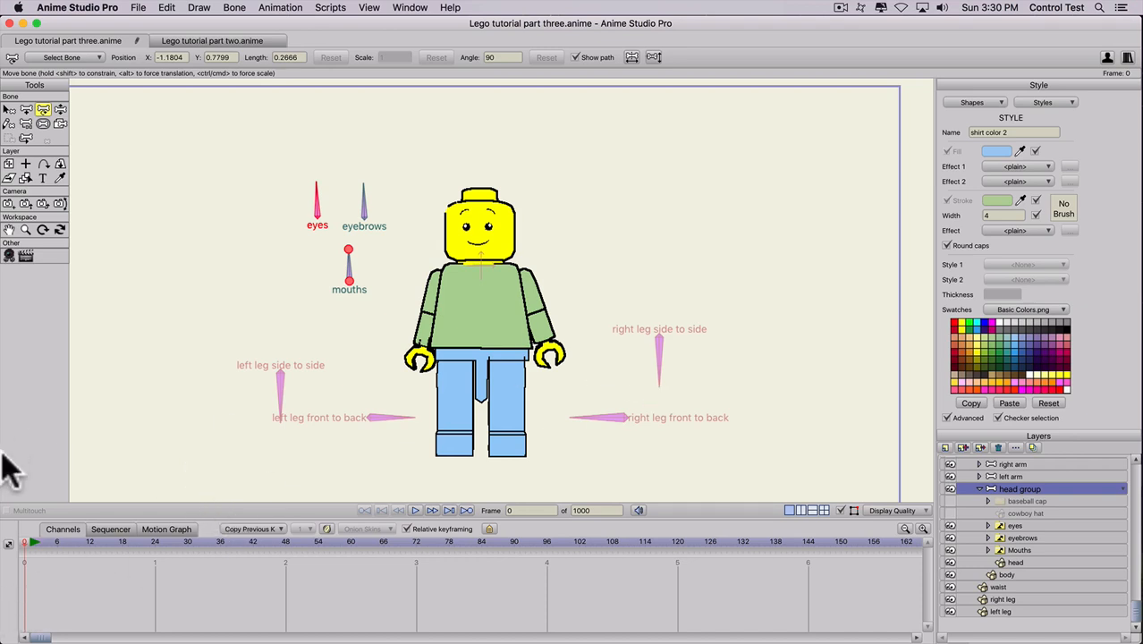
Undo the green shirt color changes in both styles.
left_click(7, 544)
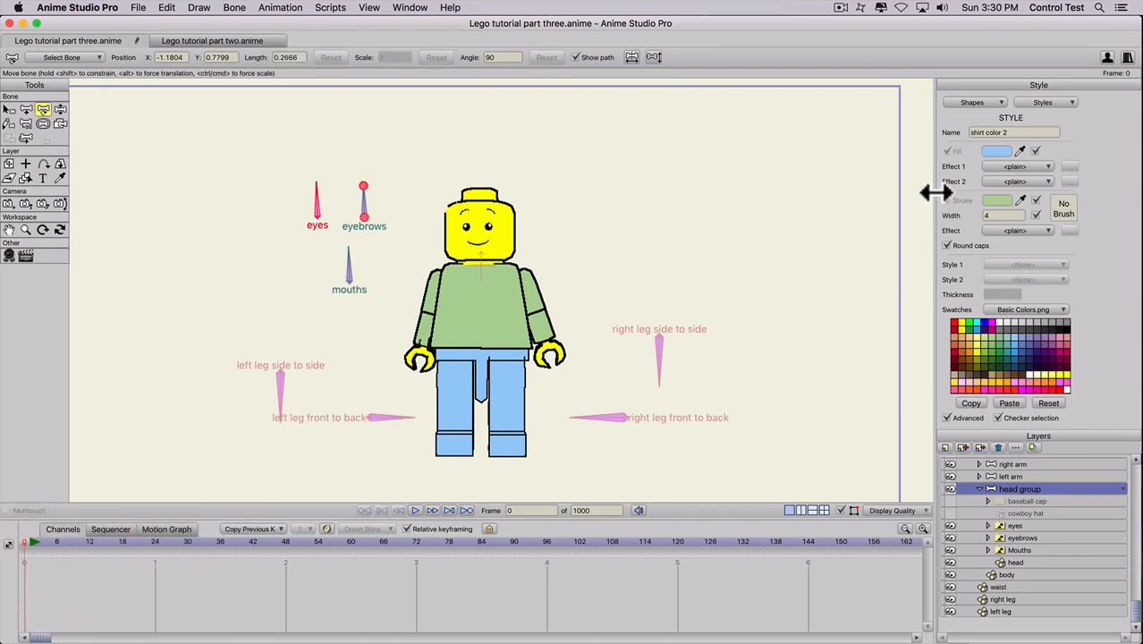
key("super+z")
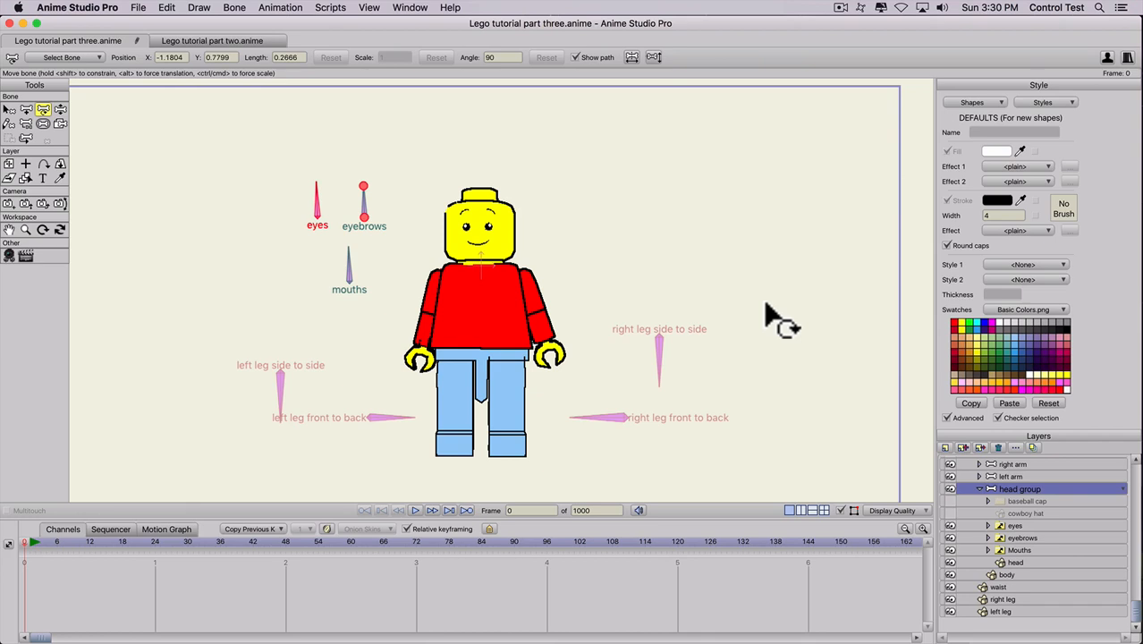
Import RICK.GRIMES.jpg from Finder as an image layer above the head group and place it beside the Lego character's right leg bones.
key("super+Tab")
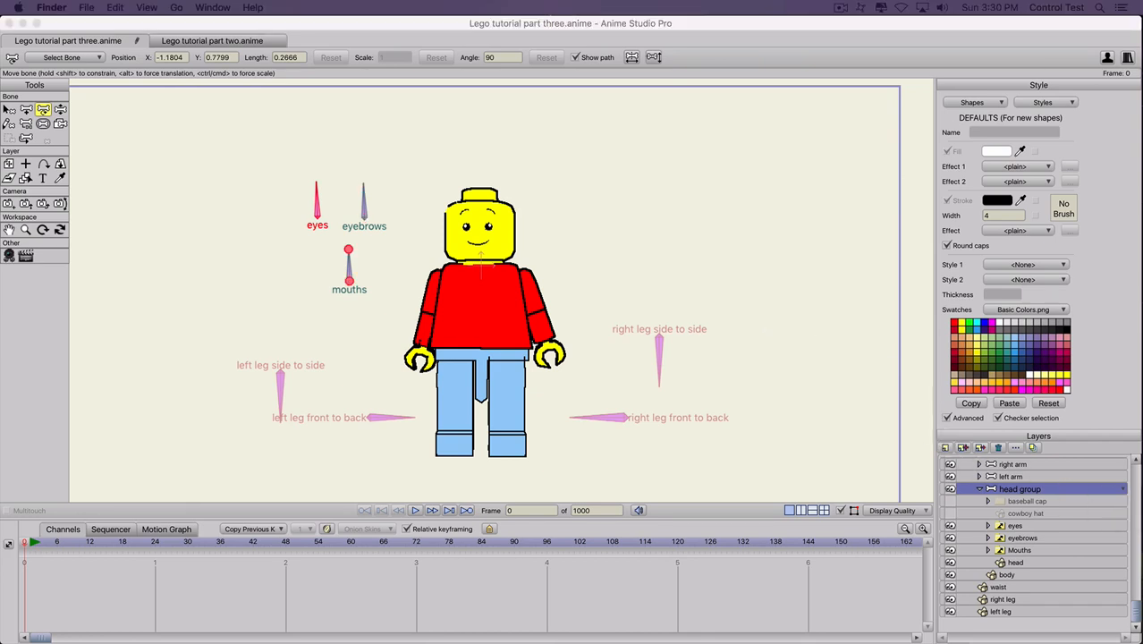
left_click_drag(1127, 536, 759, 327)
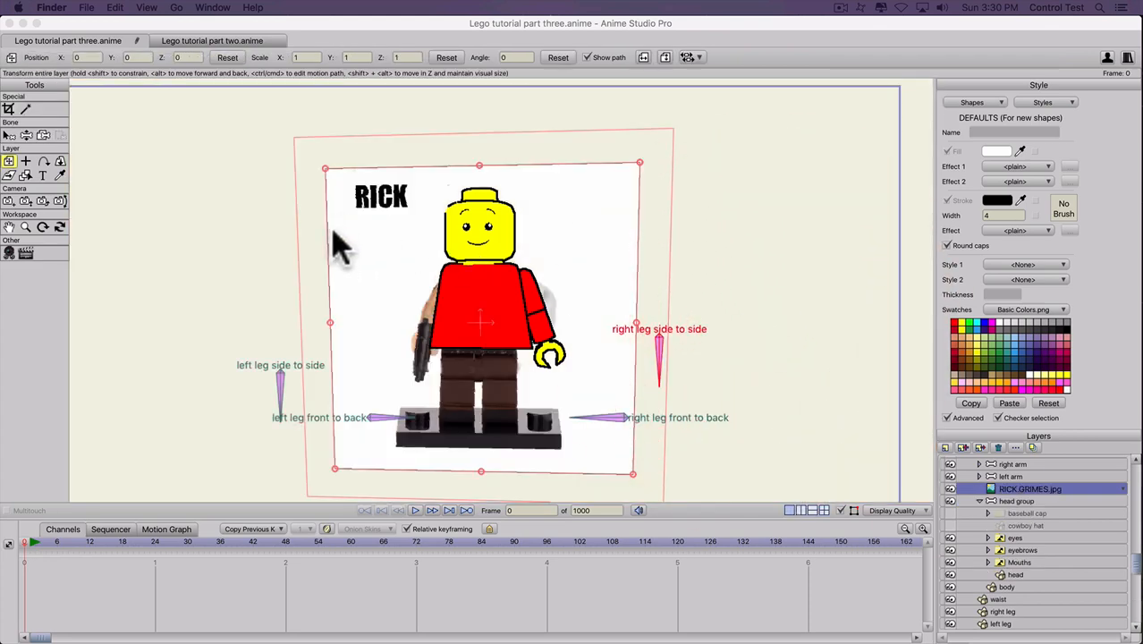
left_click(567, 243)
left_click_drag(405, 237, 624, 232)
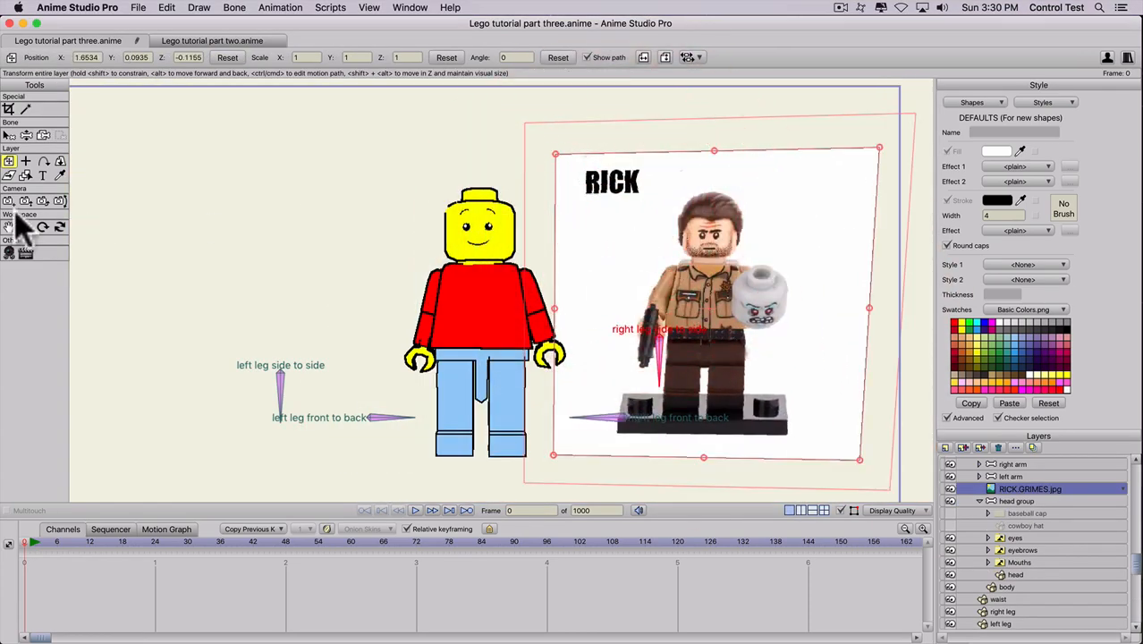
Reset the X and Y layer rotation of Lego Guy and of its upper body group to 0.
left_click(59, 161)
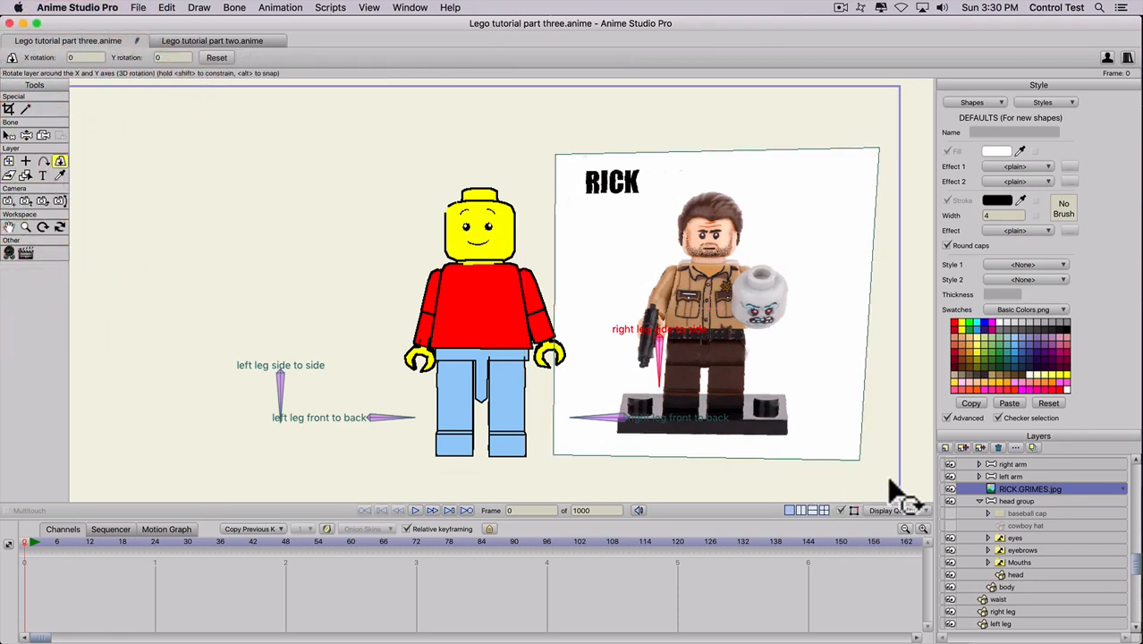
left_click(1016, 478)
scroll(1014, 492, "up", 1)
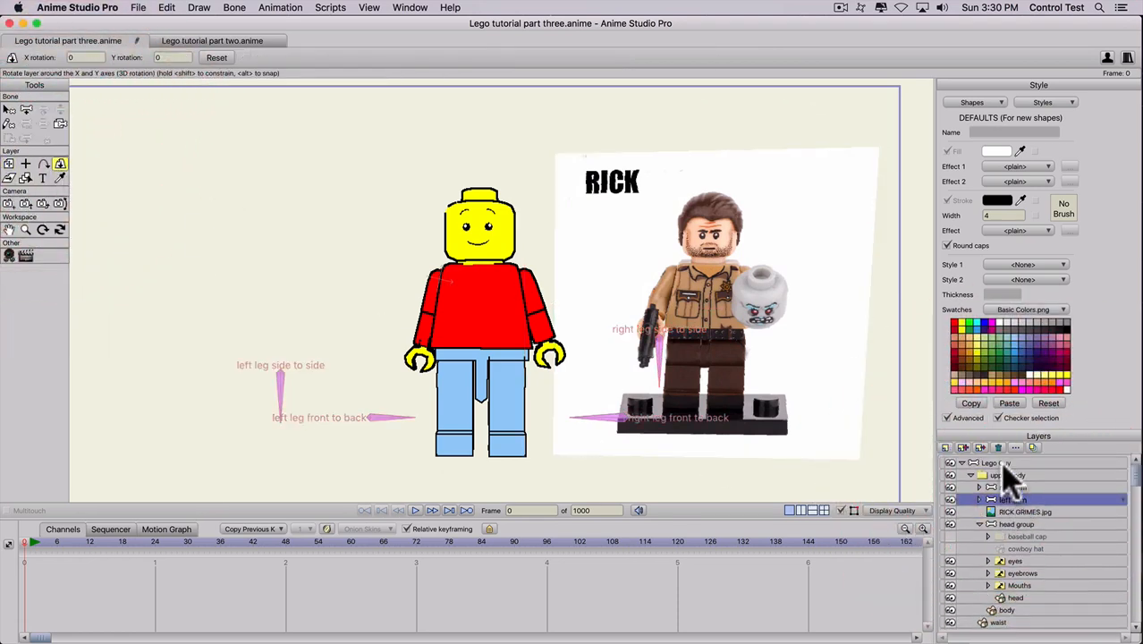
left_click(1003, 463)
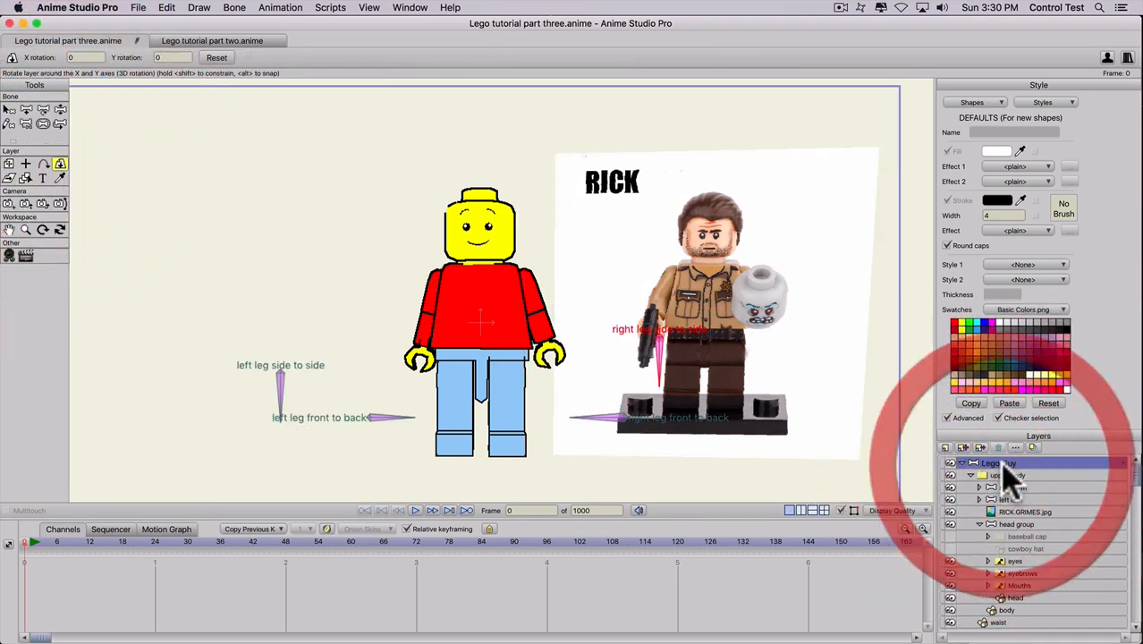
left_click(9, 165)
left_click(59, 163)
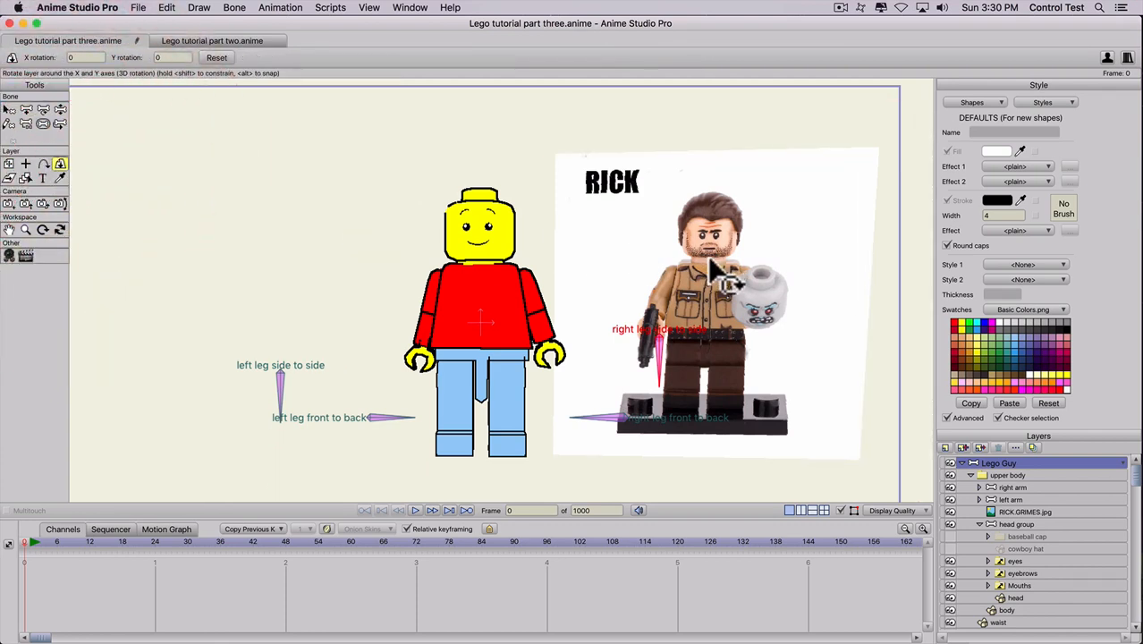
left_click(213, 57)
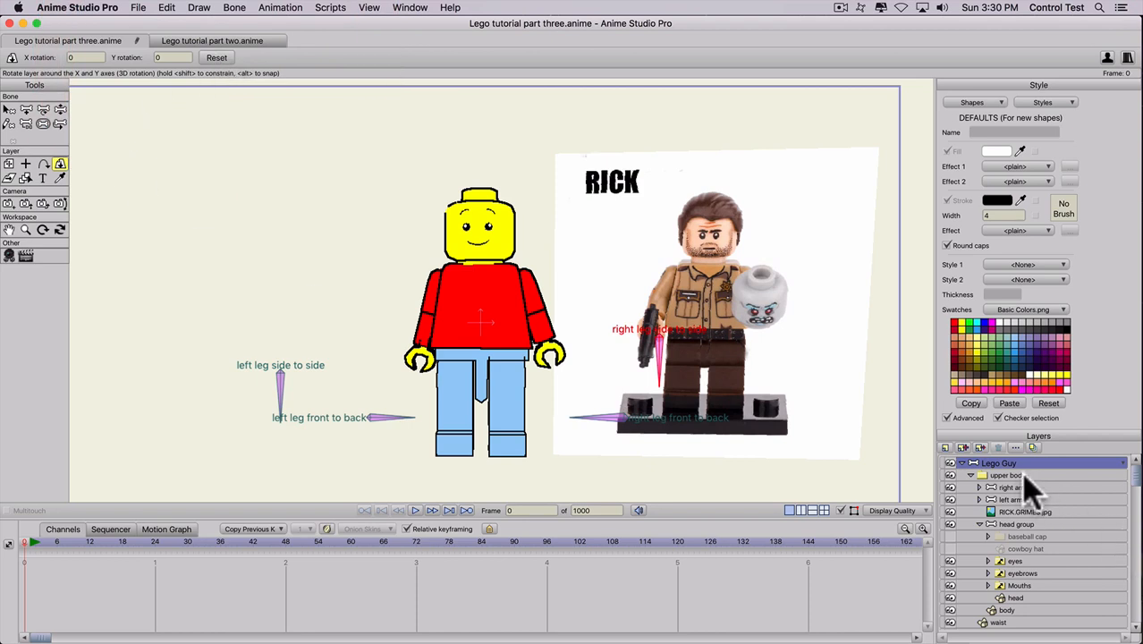
left_click(1013, 475)
left_click(217, 57)
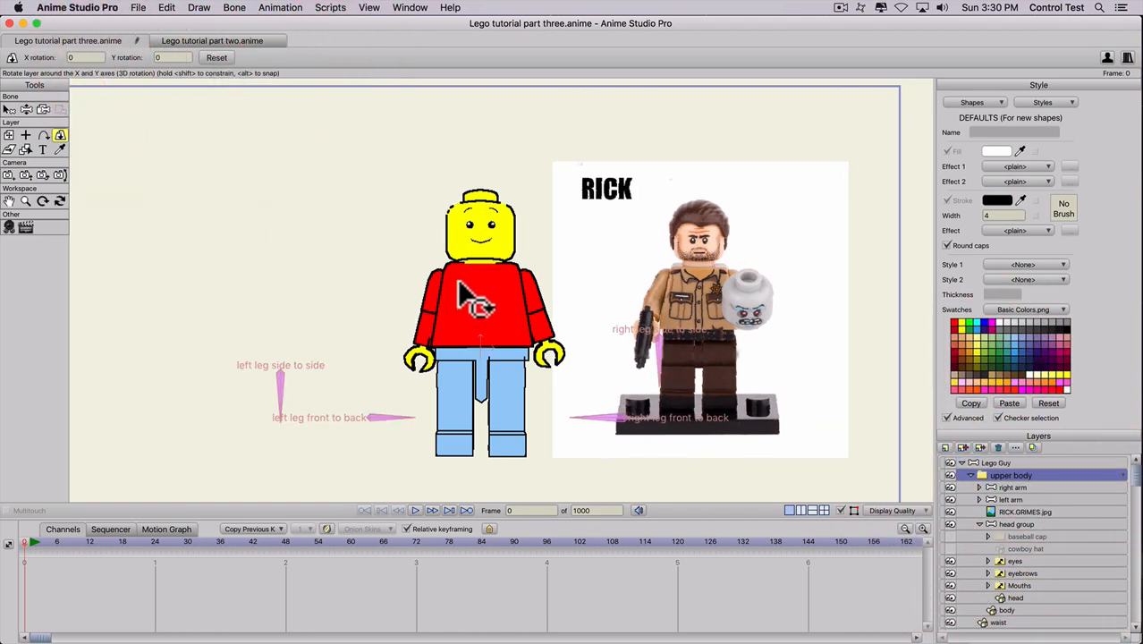
Duplicate the upper body's body layer and name the copy "shirt".
scroll(684, 302, "up", 3)
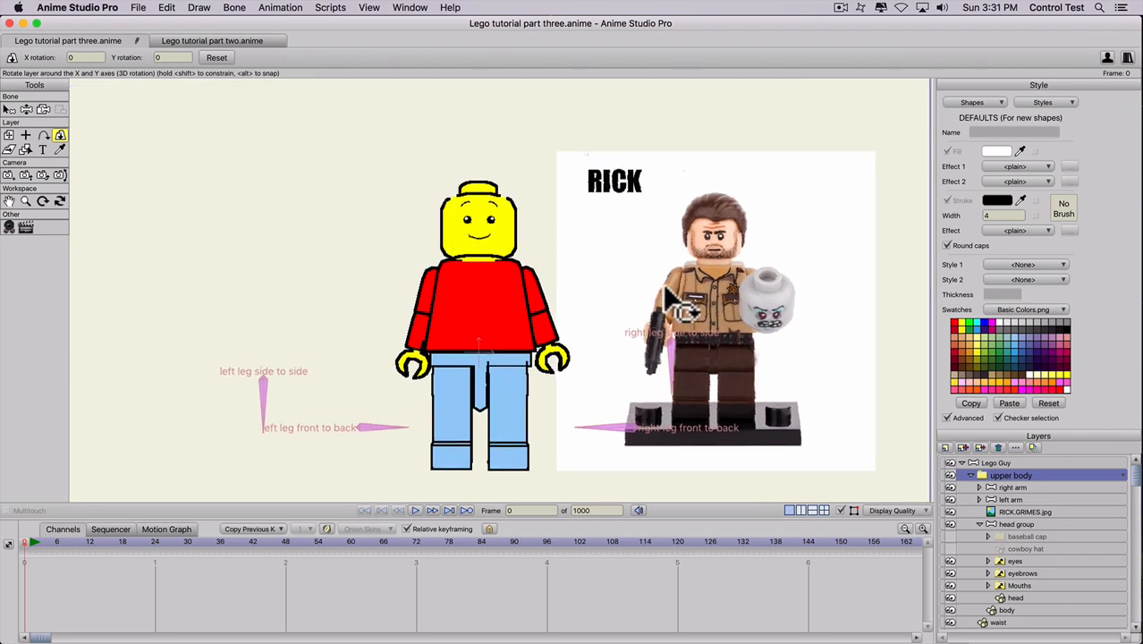
scroll(682, 294, "up", 1)
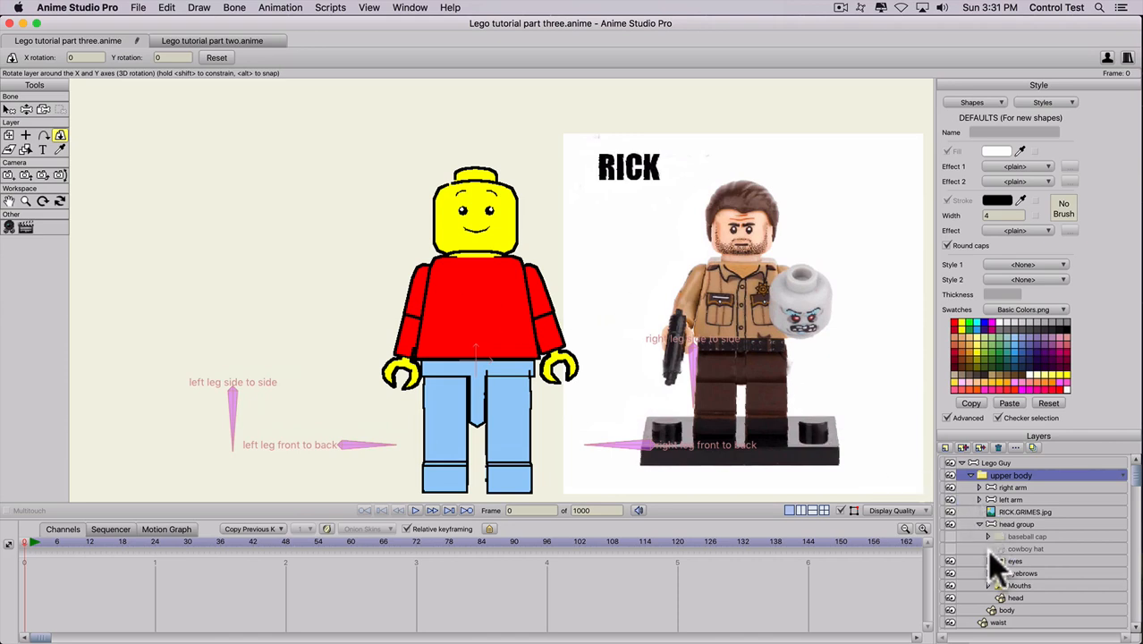
scroll(989, 573, "down", 2)
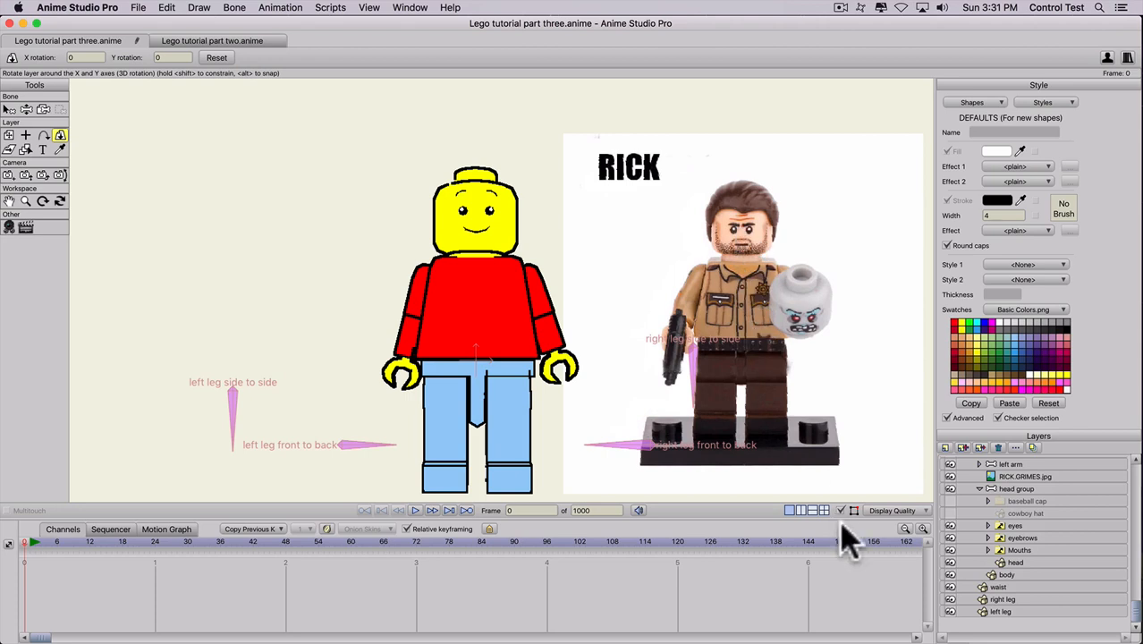
left_click(1006, 576)
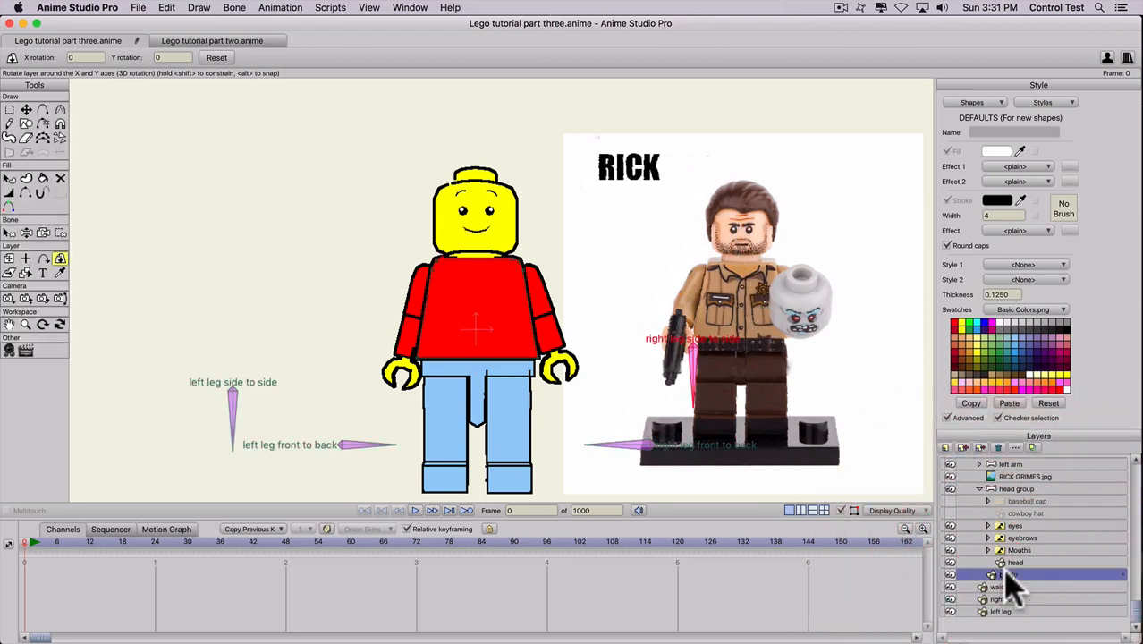
left_click(963, 447)
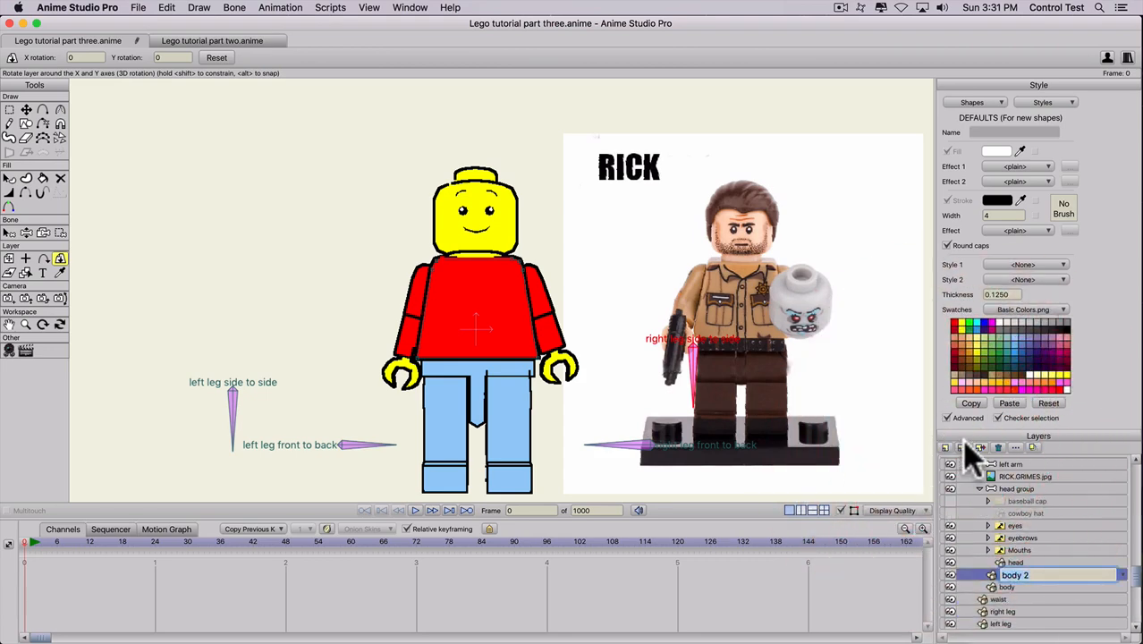
type("shirt")
key("Return")
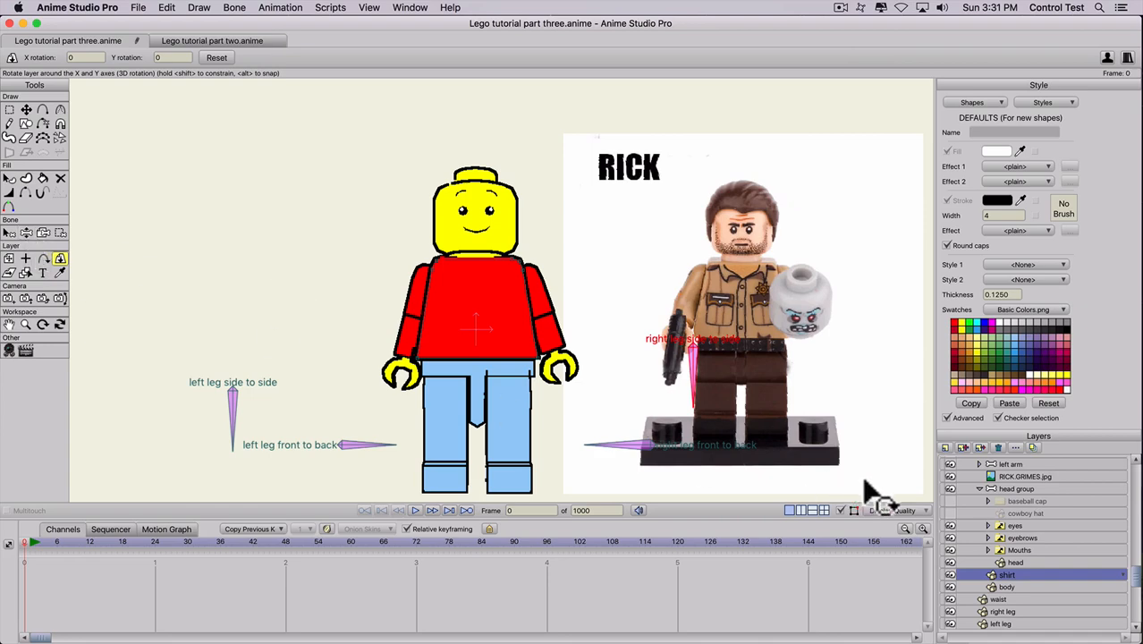
Turn Lego Guy around its Y axis to a three-quarter view and select the torso shape in the shirt layer.
scroll(1001, 491, "up", 3)
left_click(999, 464)
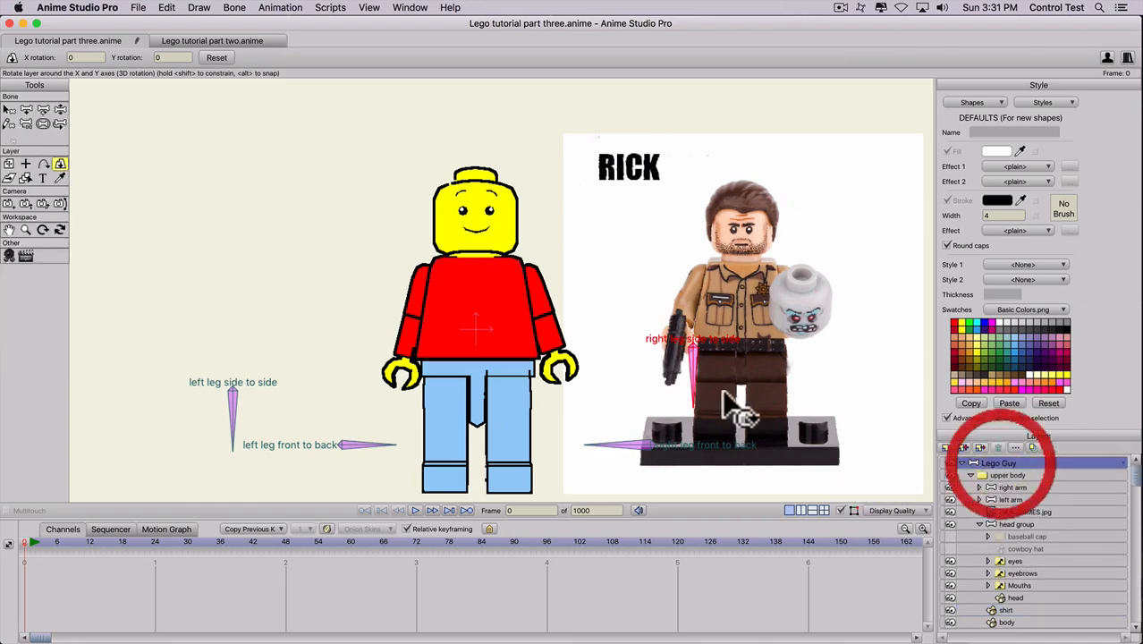
left_click_drag(152, 195, 367, 215)
left_click(995, 611)
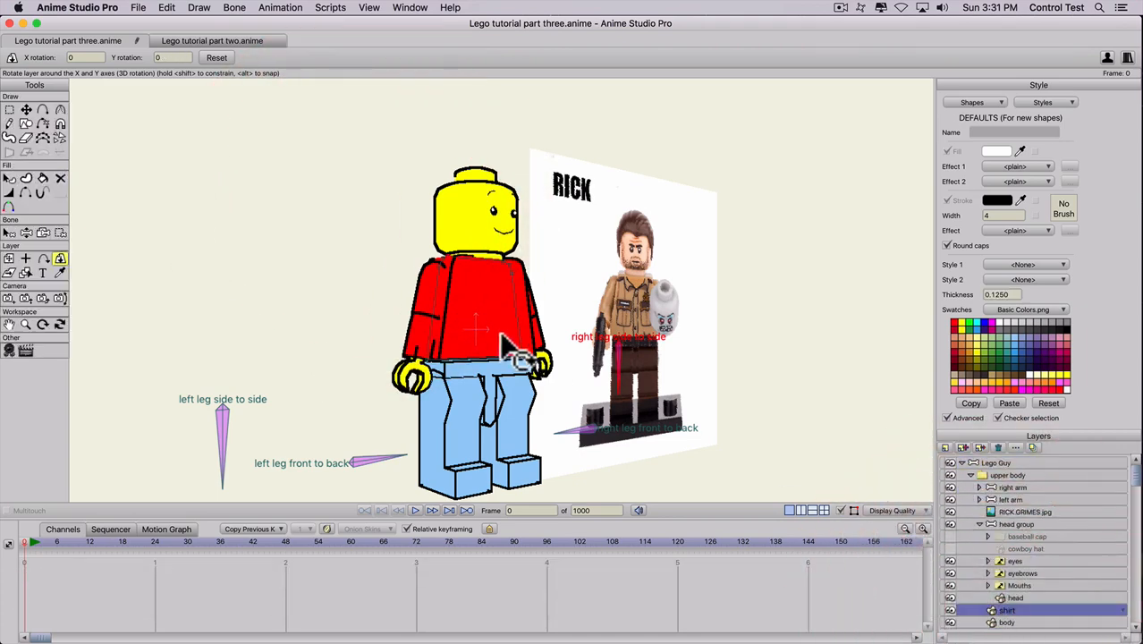
key("q")
left_click(458, 302)
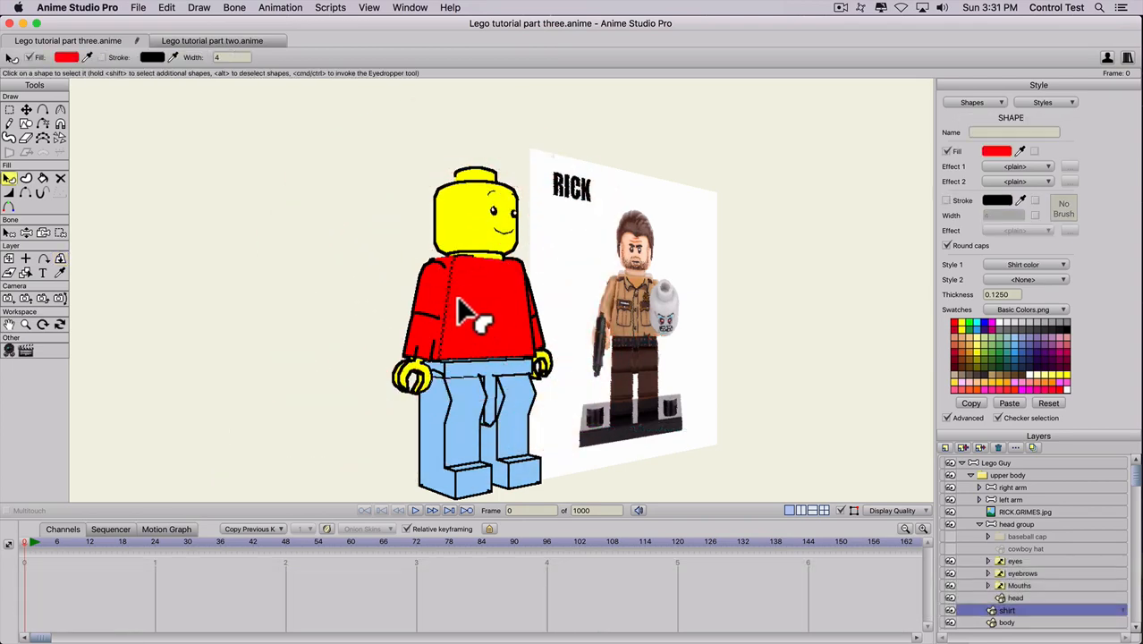
Set the shirt layer's 3D conversion to None.
double_click(1053, 612)
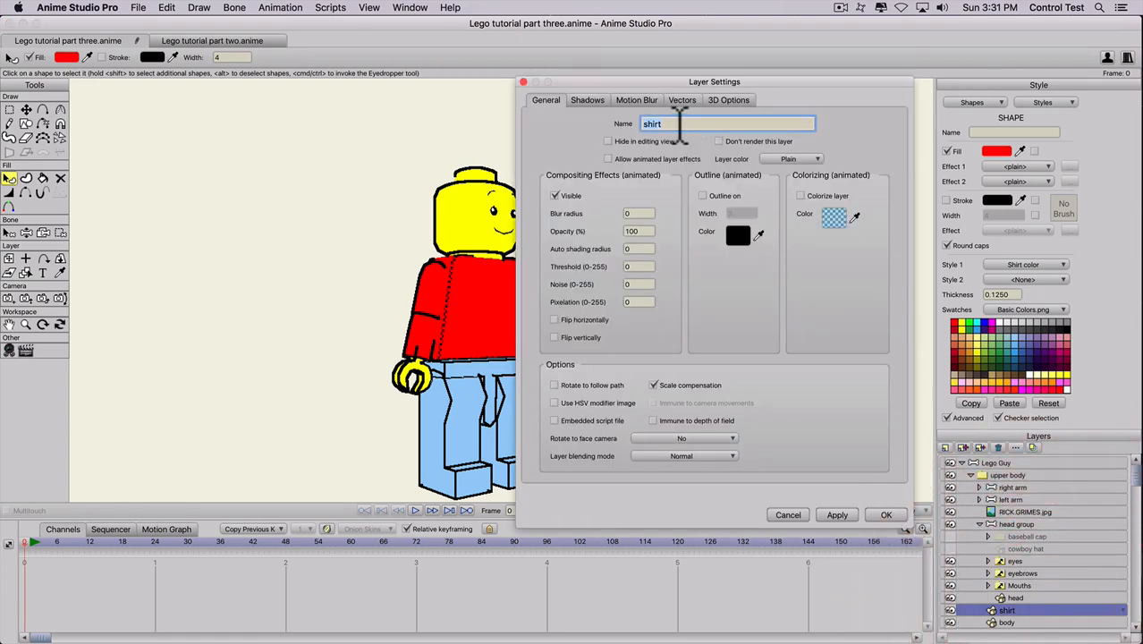
left_click(727, 101)
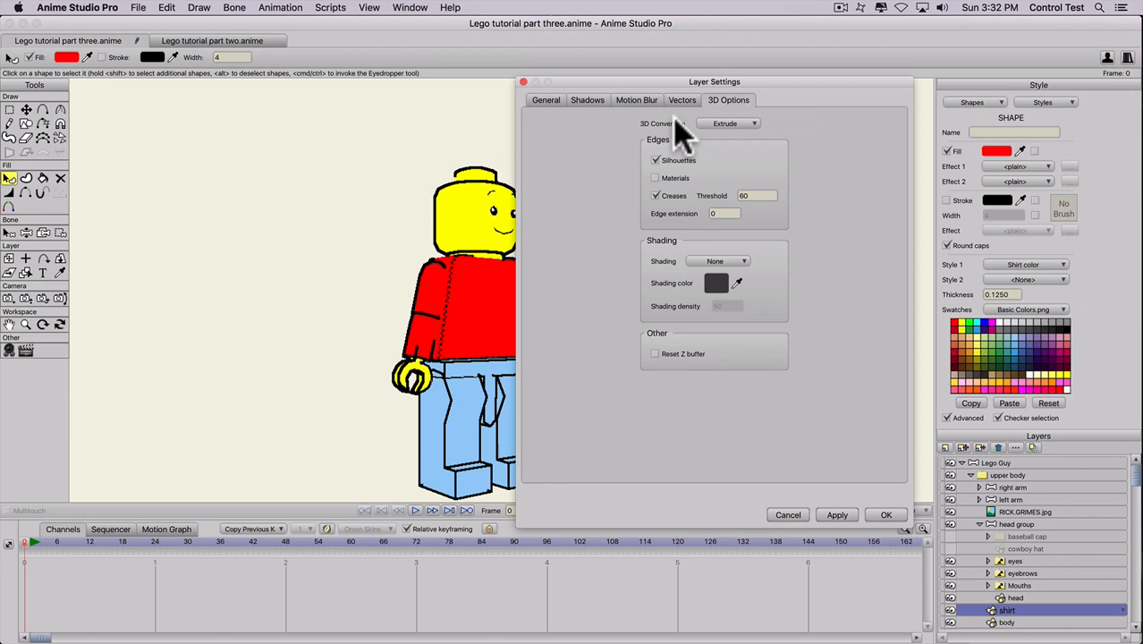
left_click(722, 125)
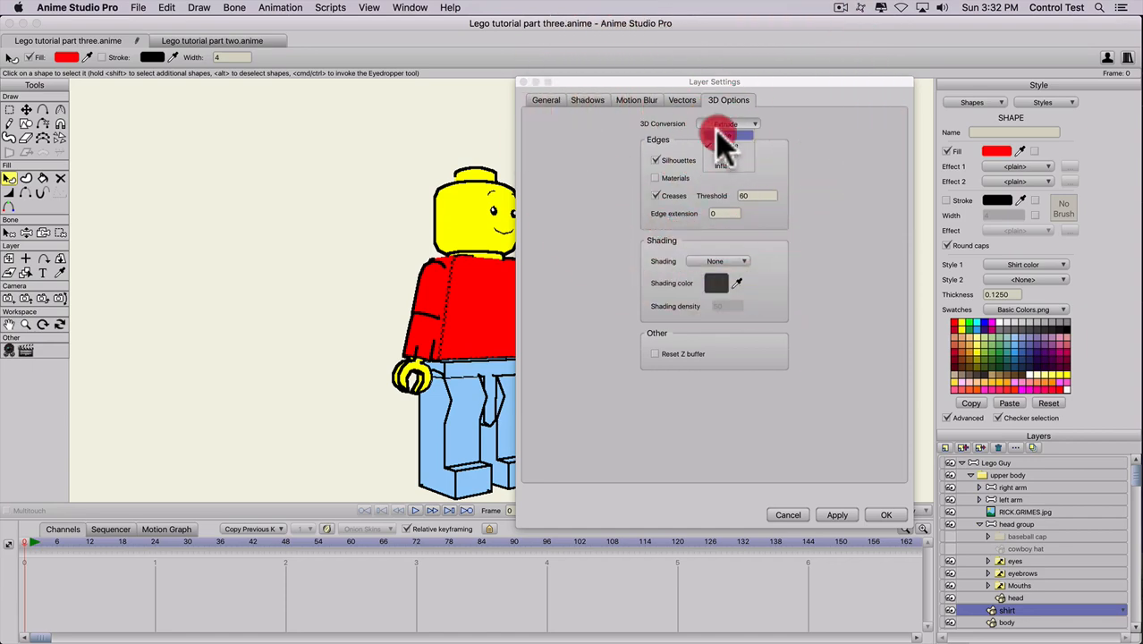
left_click(723, 138)
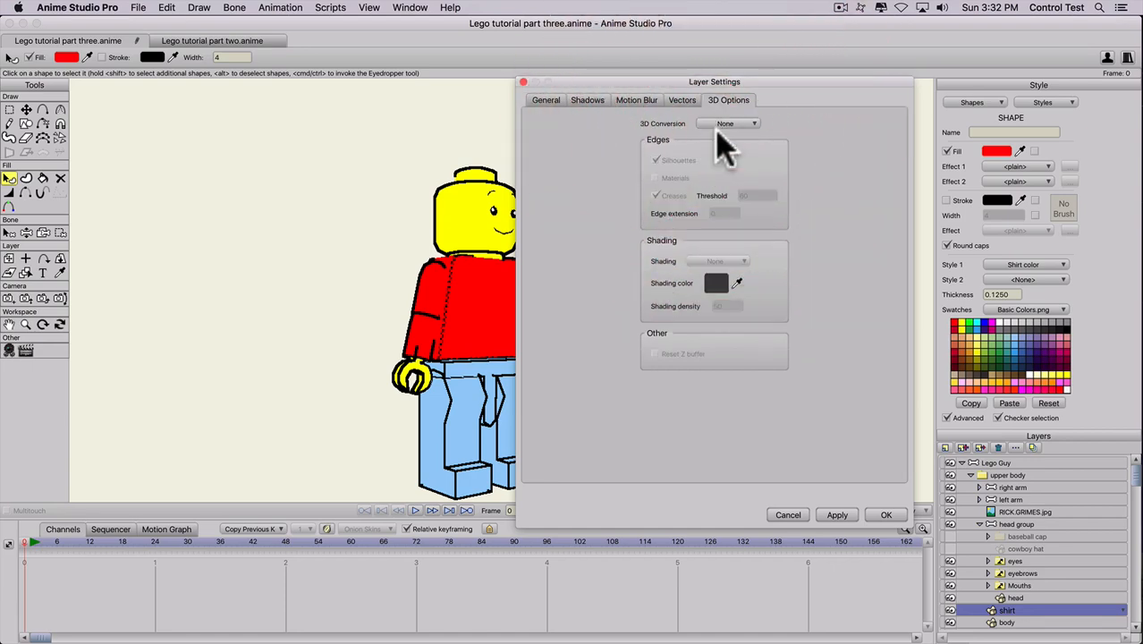
left_click(838, 516)
left_click(888, 517)
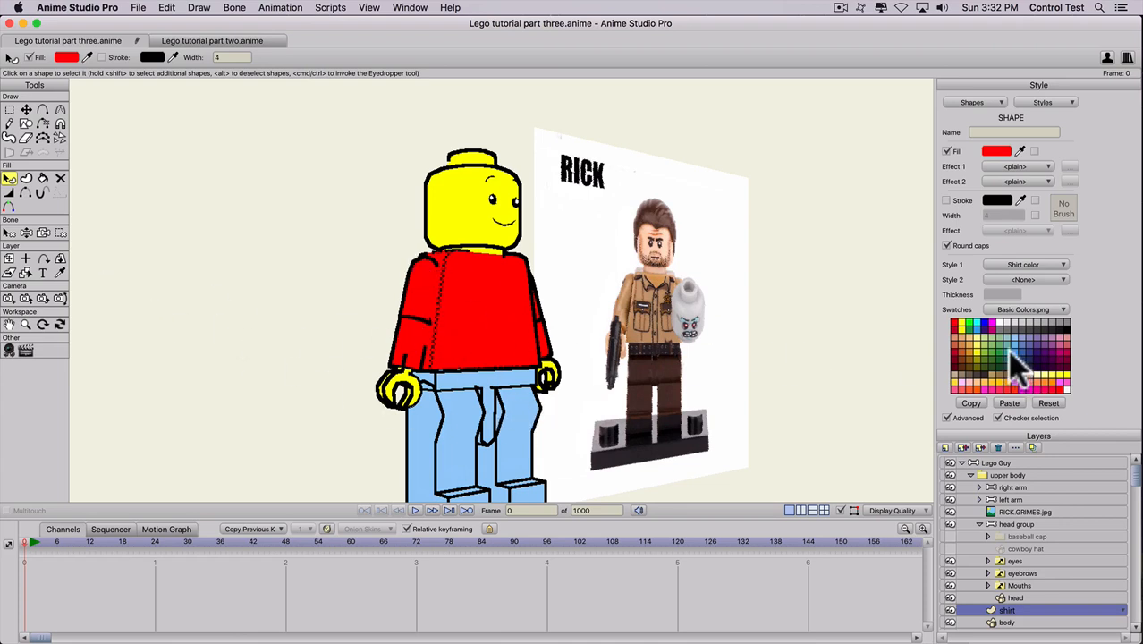
Remove the Shirt color style from the selected shirt shape and fill it with pale yellow.
left_click(978, 339)
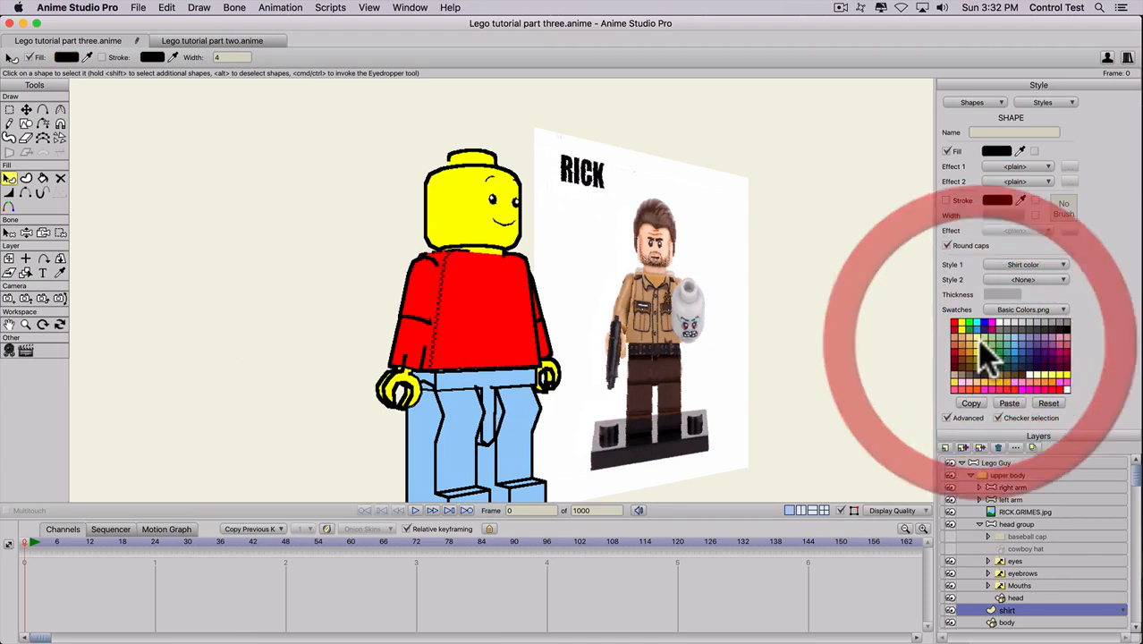
left_click(1013, 269)
left_click(1016, 275)
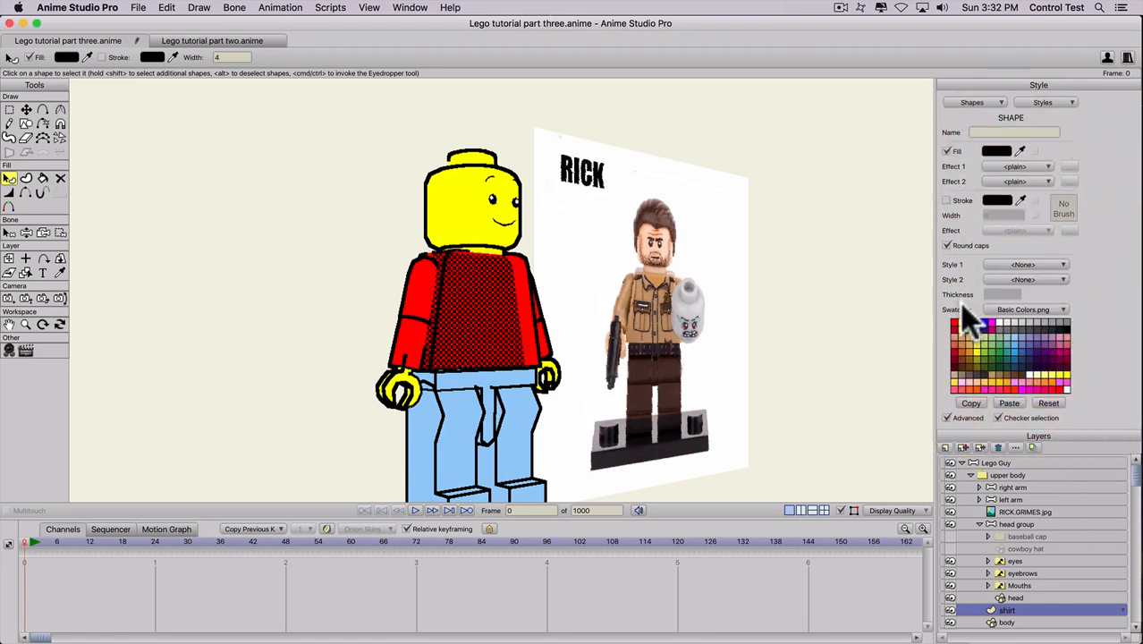
left_click(976, 334)
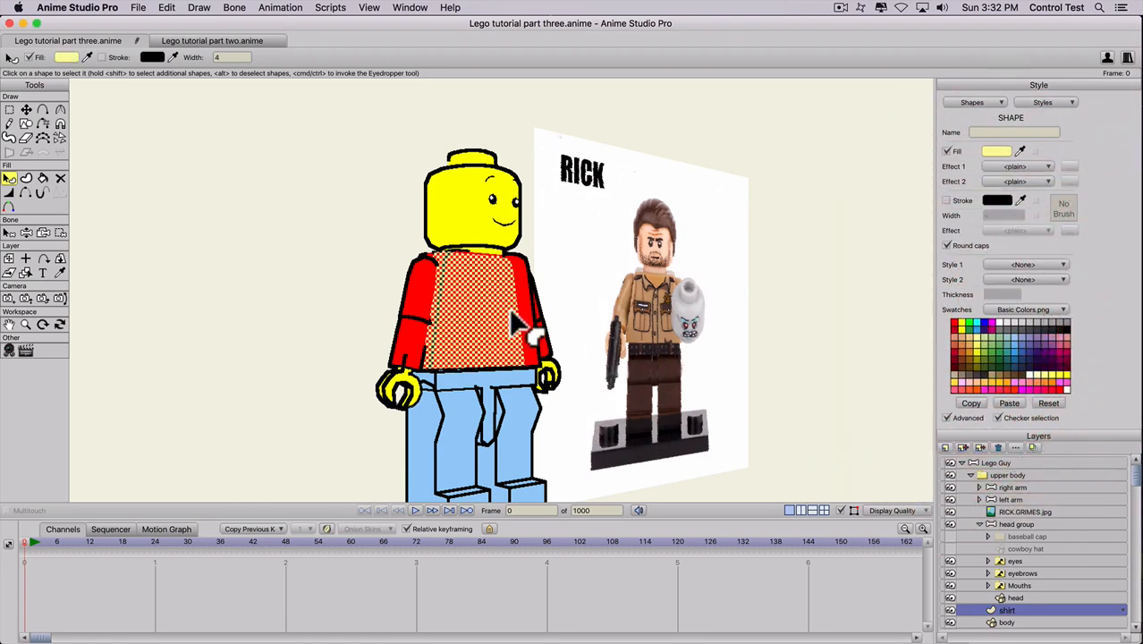
Rotate Lego Guy to about 48 degrees around Y to view the flat shirt against the body.
key("t")
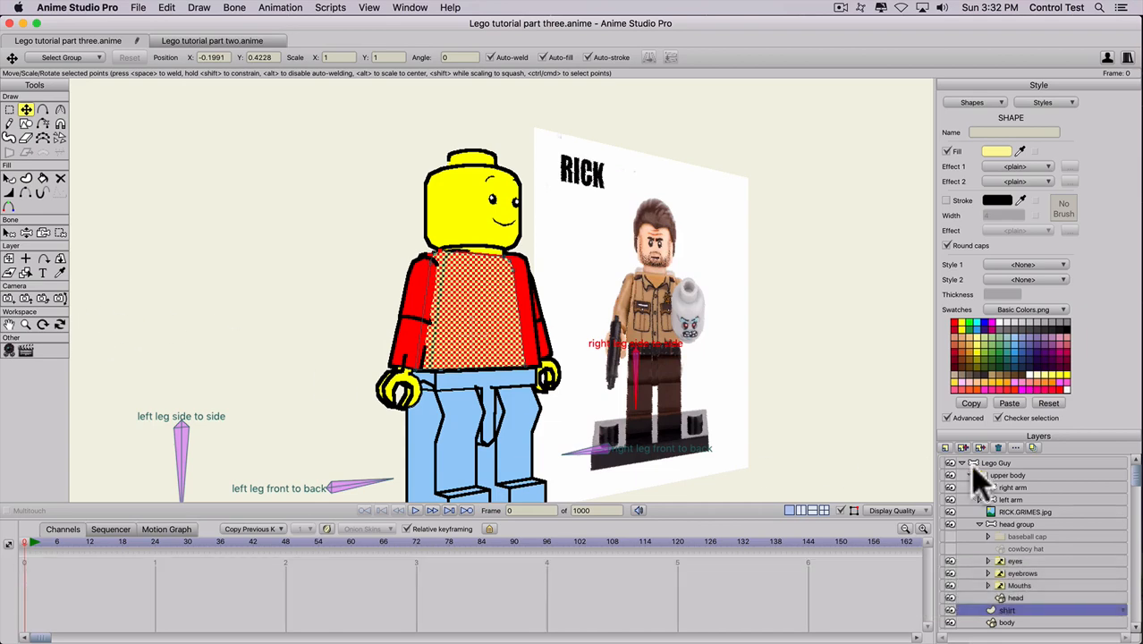
left_click(961, 462)
left_click(60, 164)
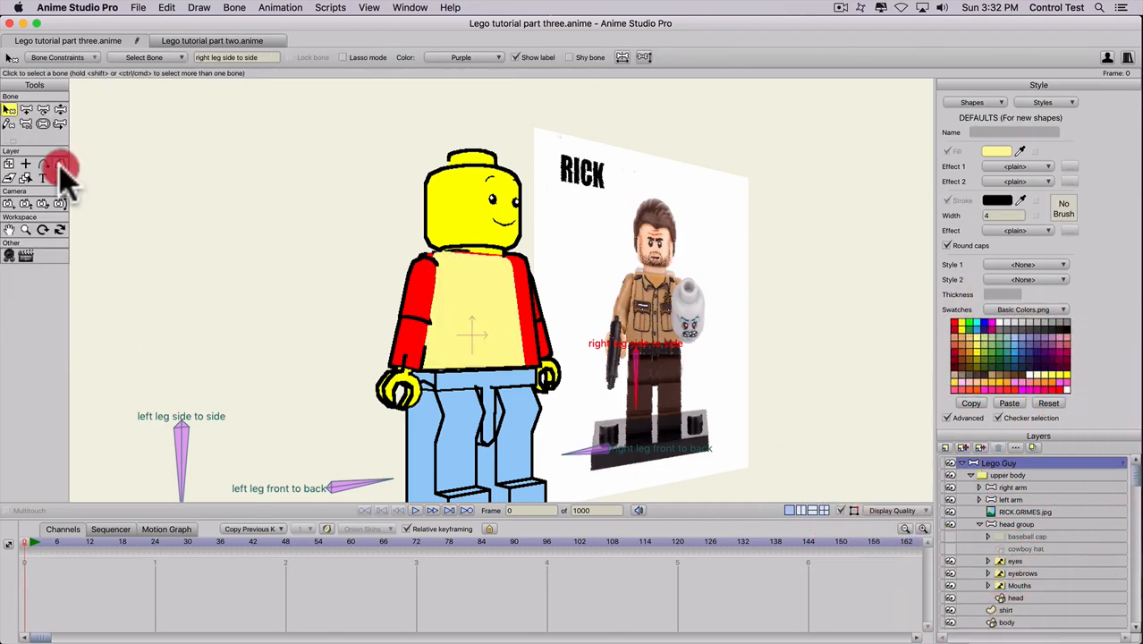
left_click_drag(251, 273, 315, 294)
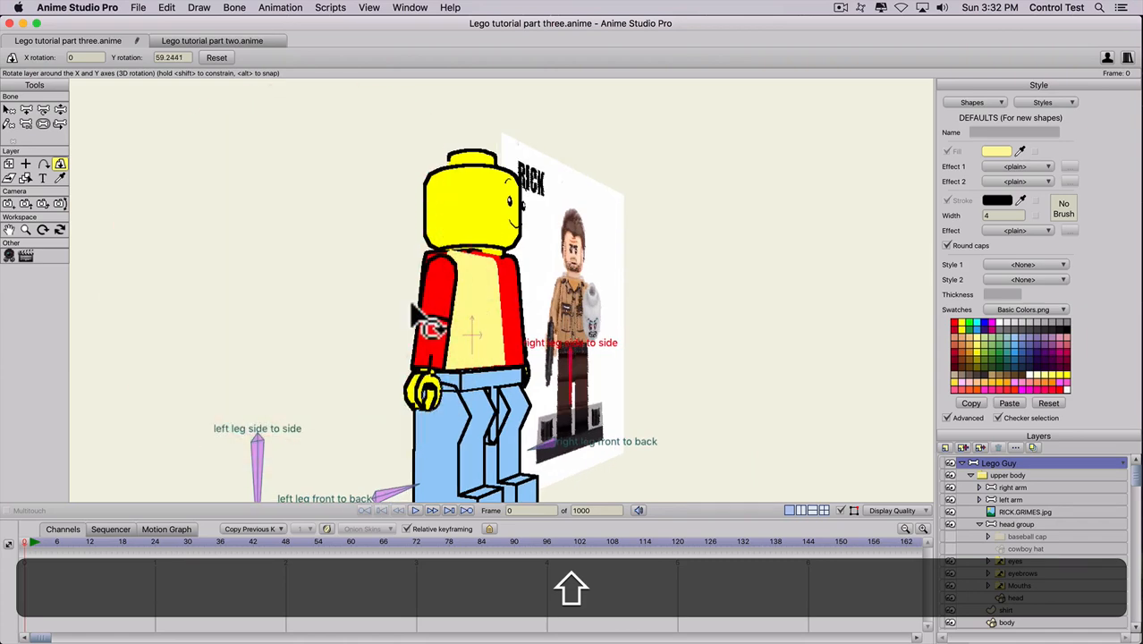
left_click_drag(413, 306, 332, 308)
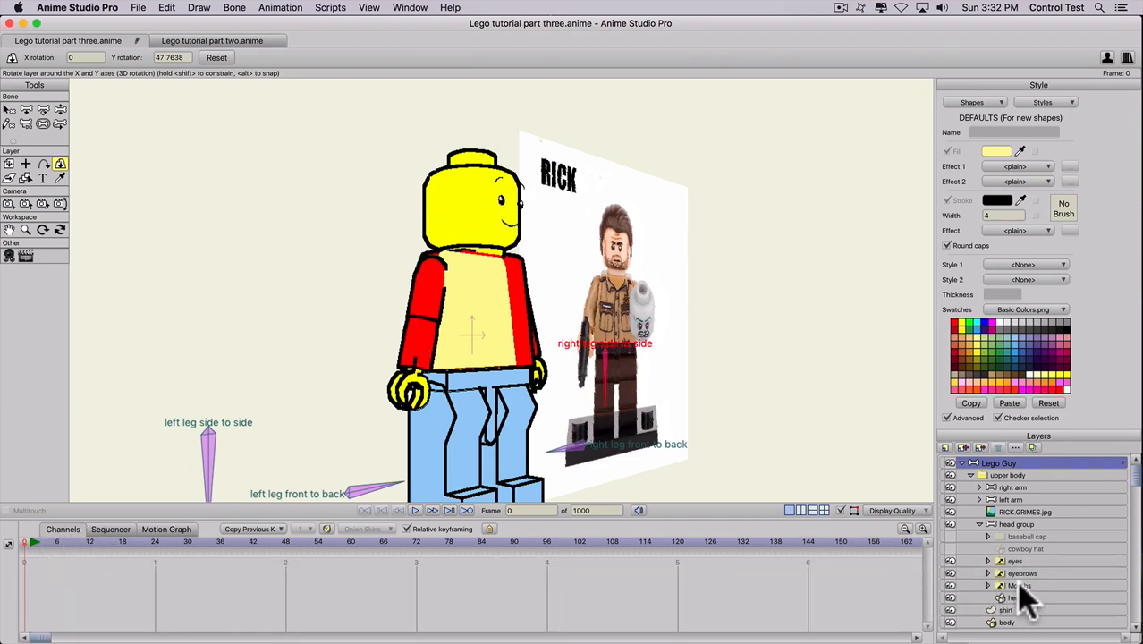
Move the shirt layer forward of the body by setting its Z position to .2558.
left_click(1009, 610)
left_click(9, 259)
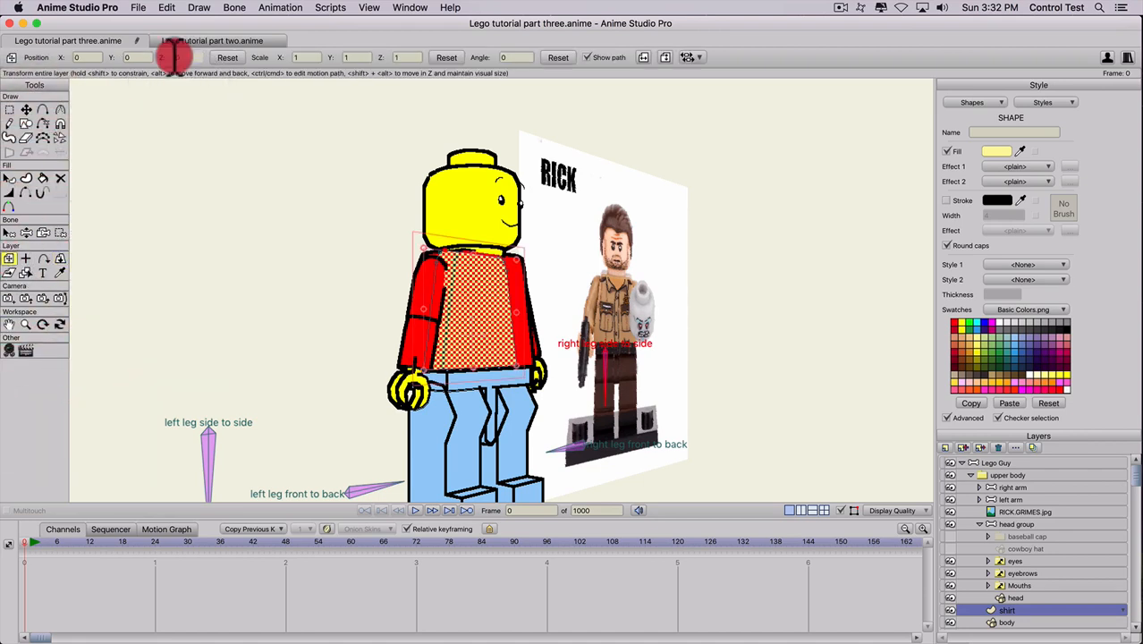
key("super")
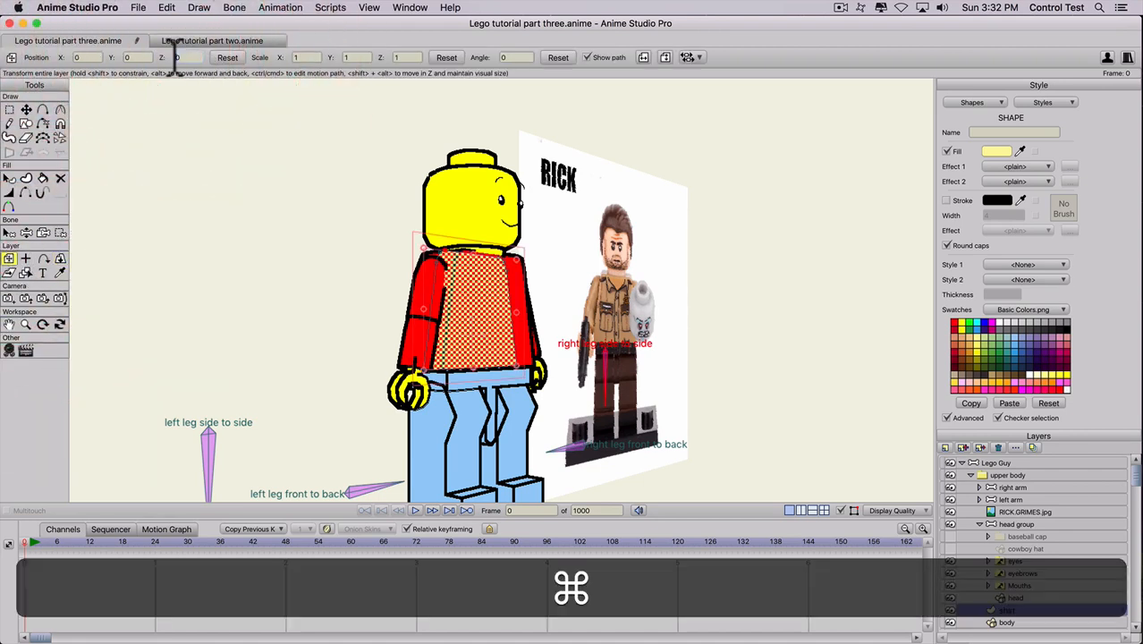
key("super+v")
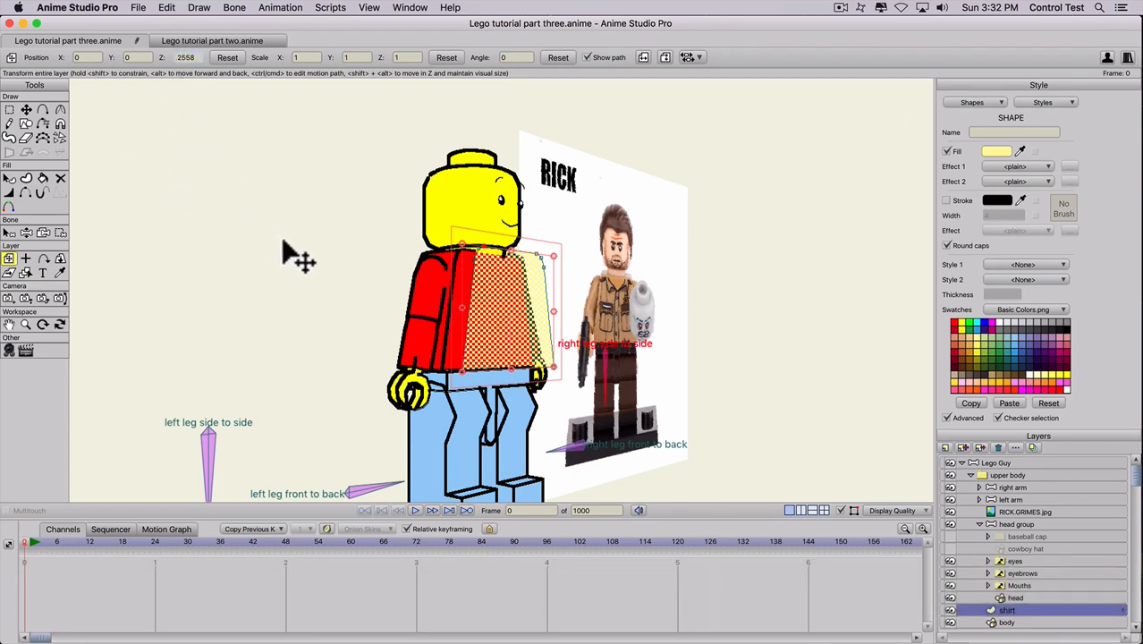
scroll(283, 241, "up", 2)
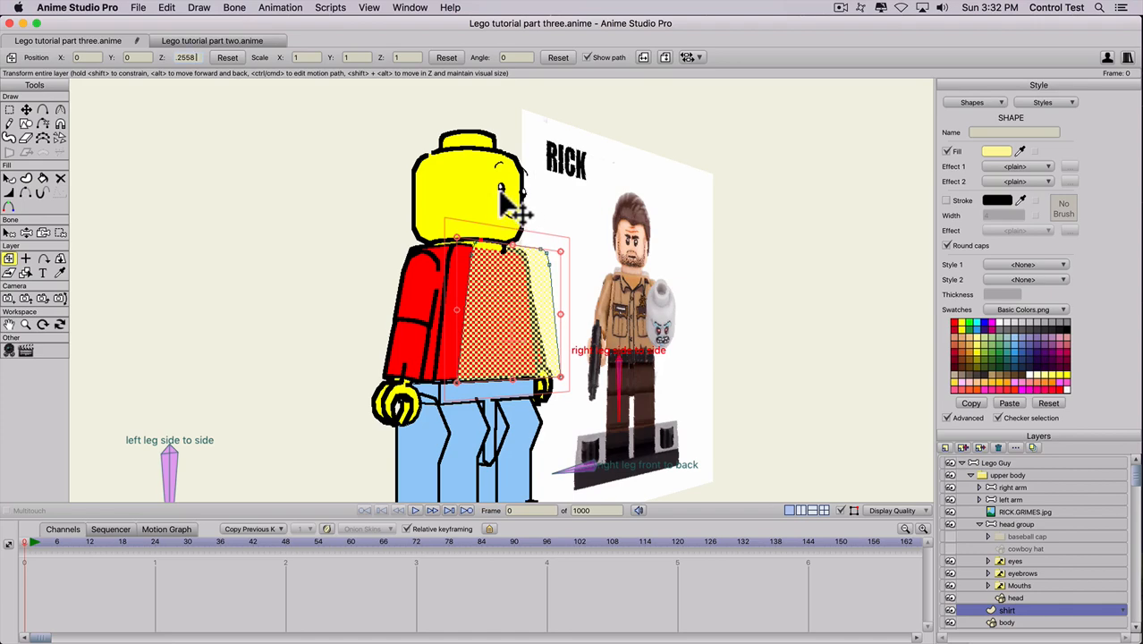
left_click(998, 464)
left_click_drag(315, 306, 313, 304)
key("super+z")
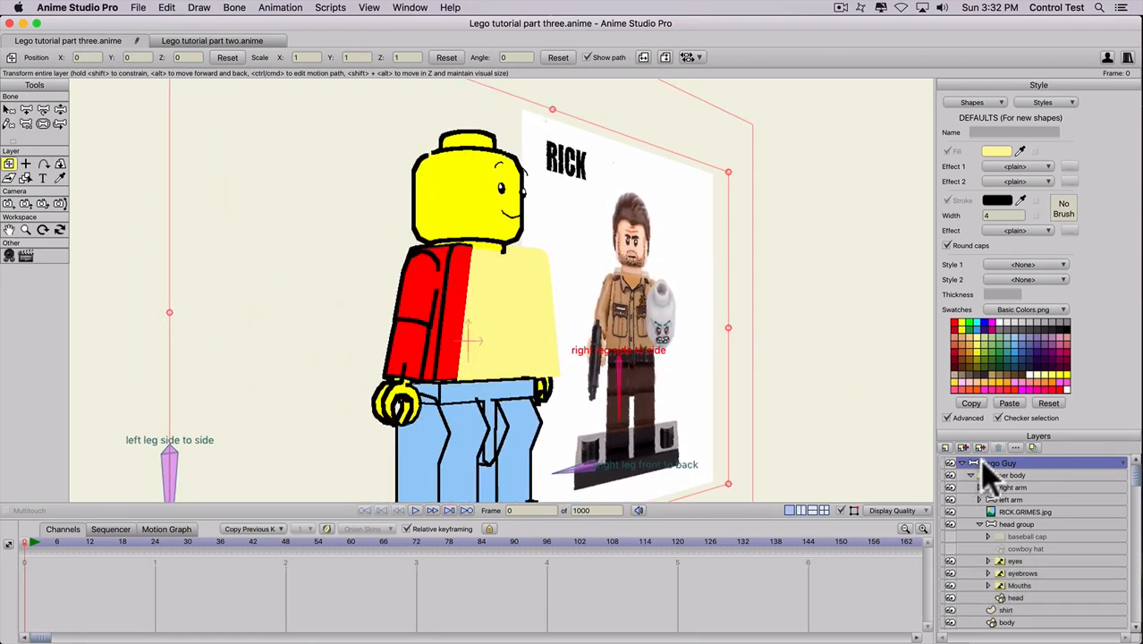
Rotate Lego Guy nearly side-on to check the gap between shirt and body, and reset its layer rotation.
left_click(981, 464)
left_click(60, 163)
left_click_drag(224, 253, 328, 244)
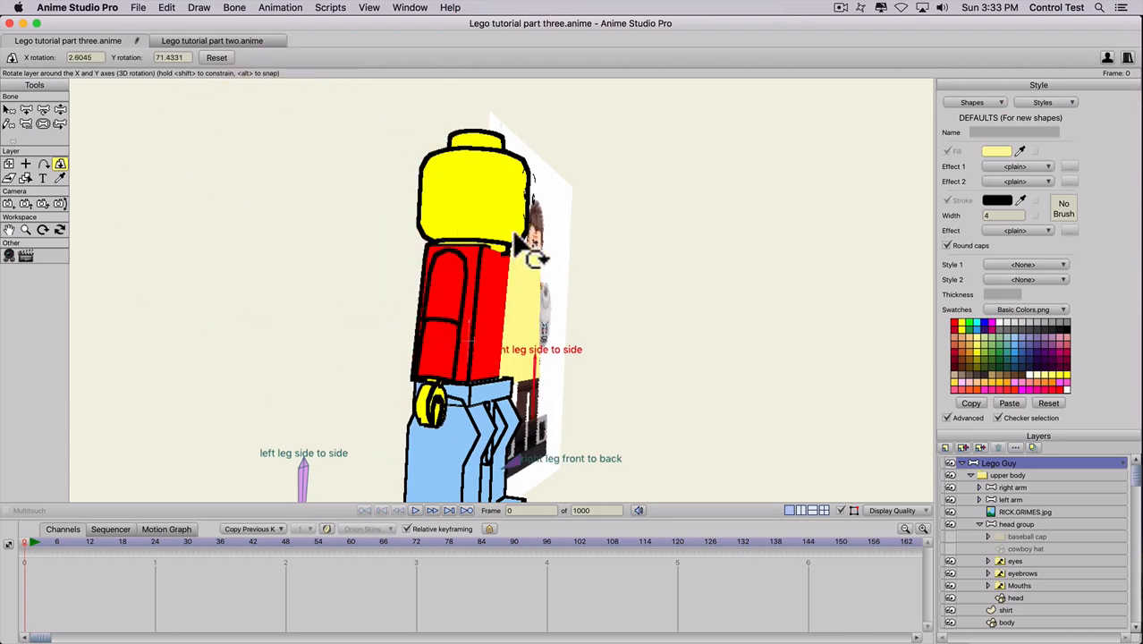
mouse_move(503, 283)
left_mouse_down()
mouse_move(497, 299)
mouse_move(510, 292)
mouse_move(498, 288)
left_mouse_up()
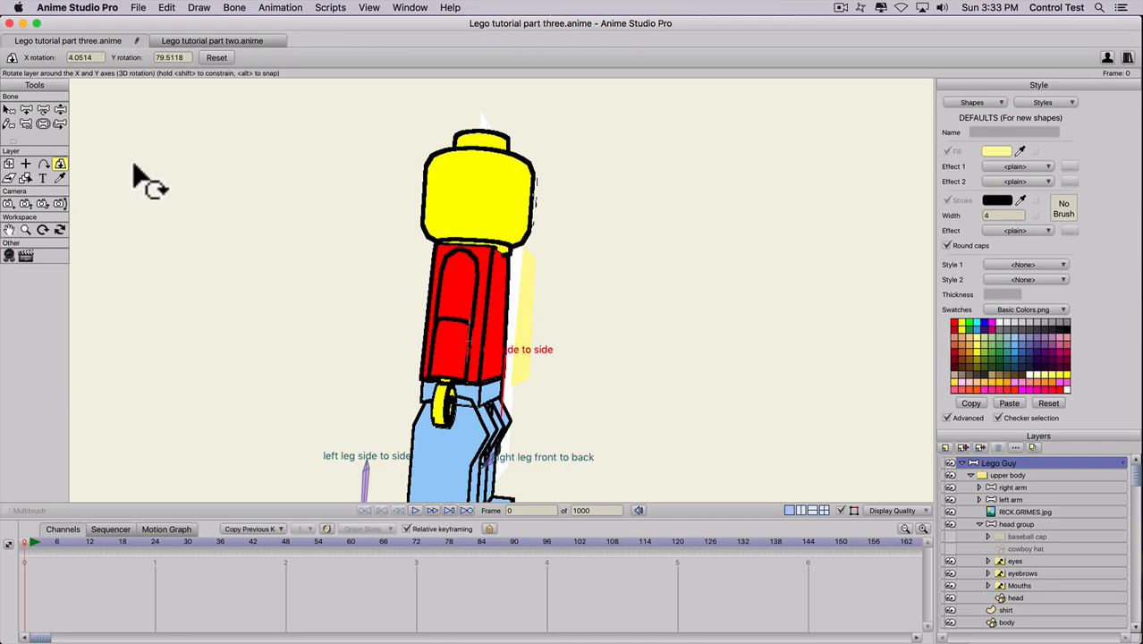
left_click(215, 57)
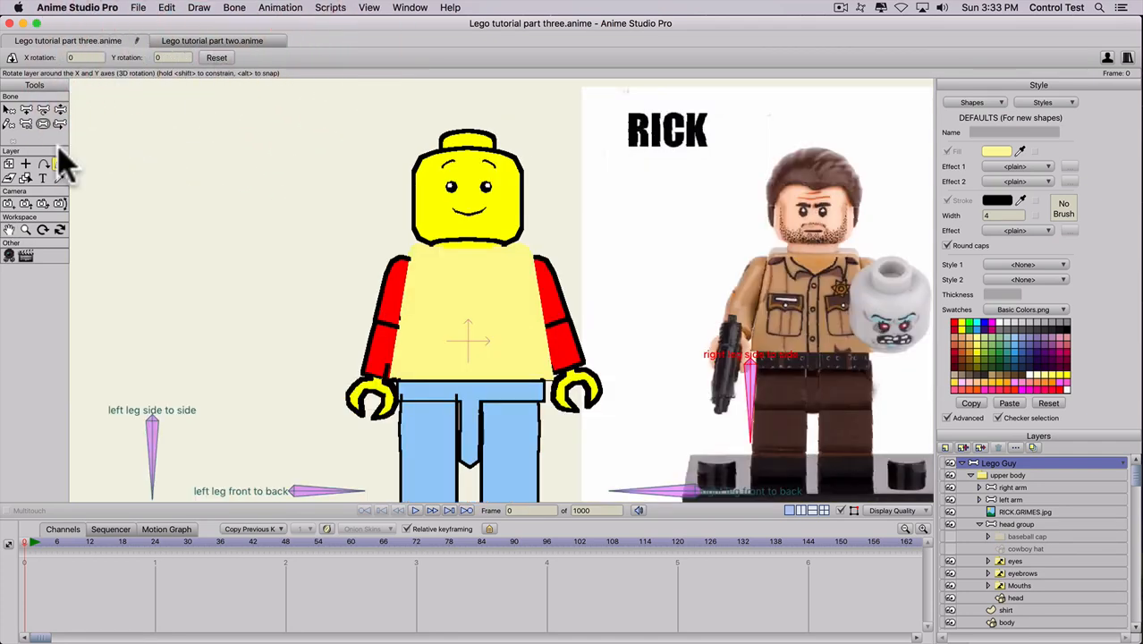
Rotate Lego Guy about 90 degrees around Y into a full side view.
left_click_drag(323, 282, 579, 299)
key("q")
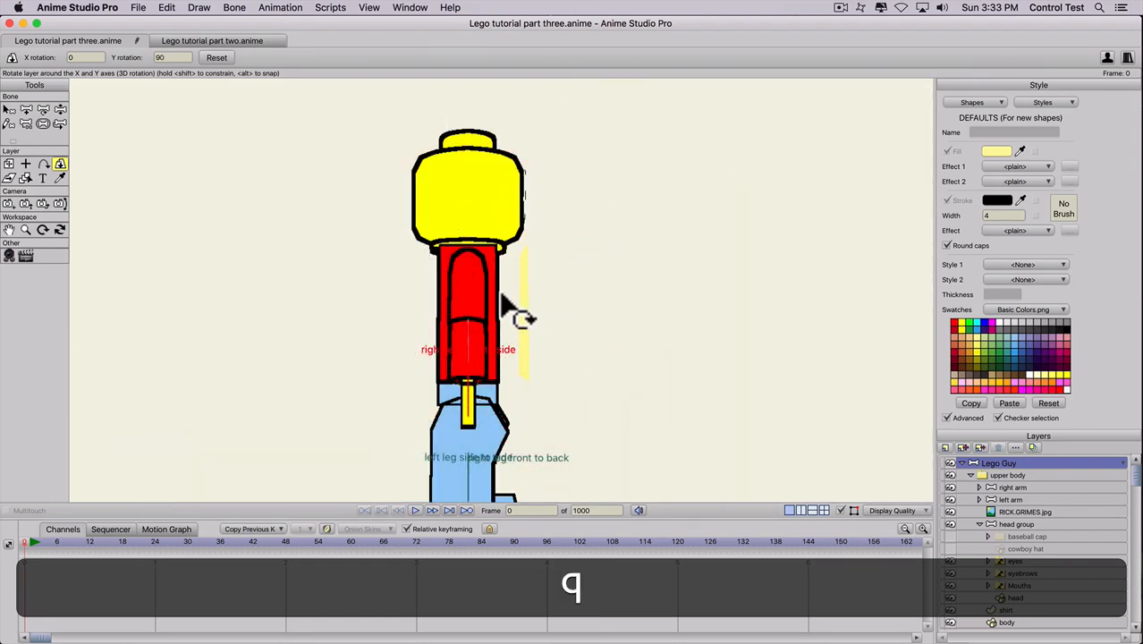
left_click(523, 313)
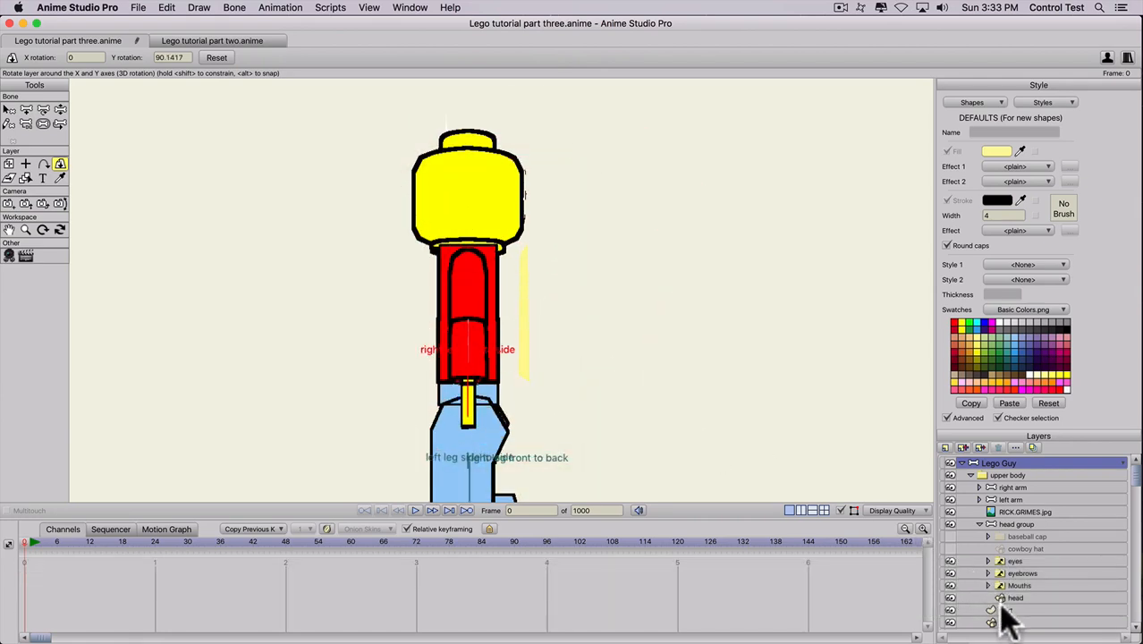
Change the shirt shape's fill in the shirt layer to a tan brown swatch.
left_click(1007, 609)
left_click(532, 318)
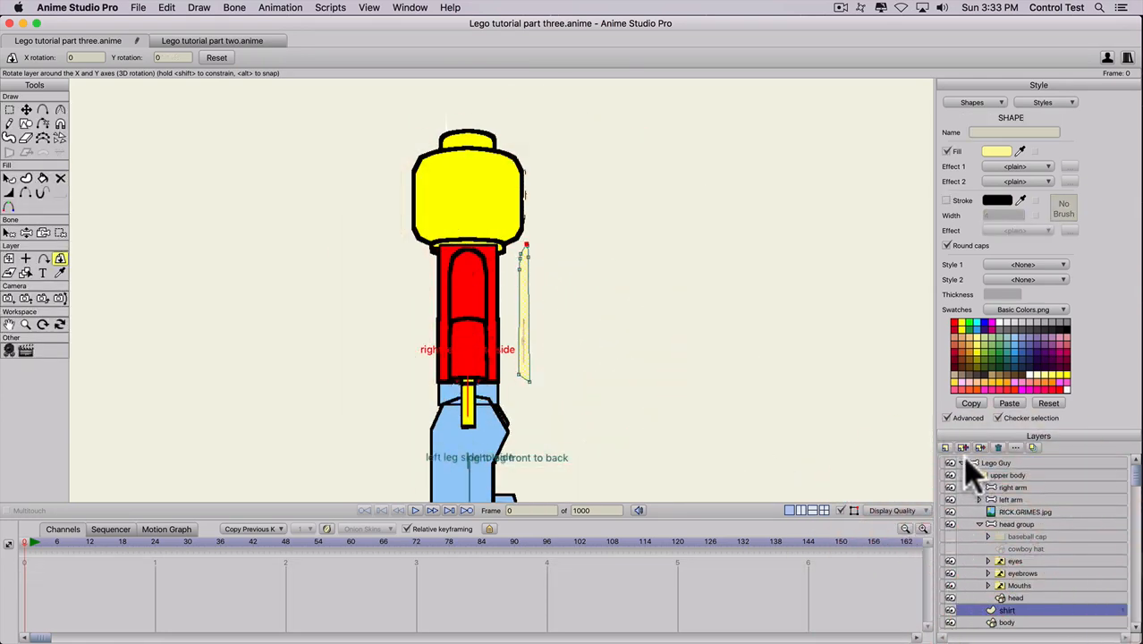
left_click(999, 370)
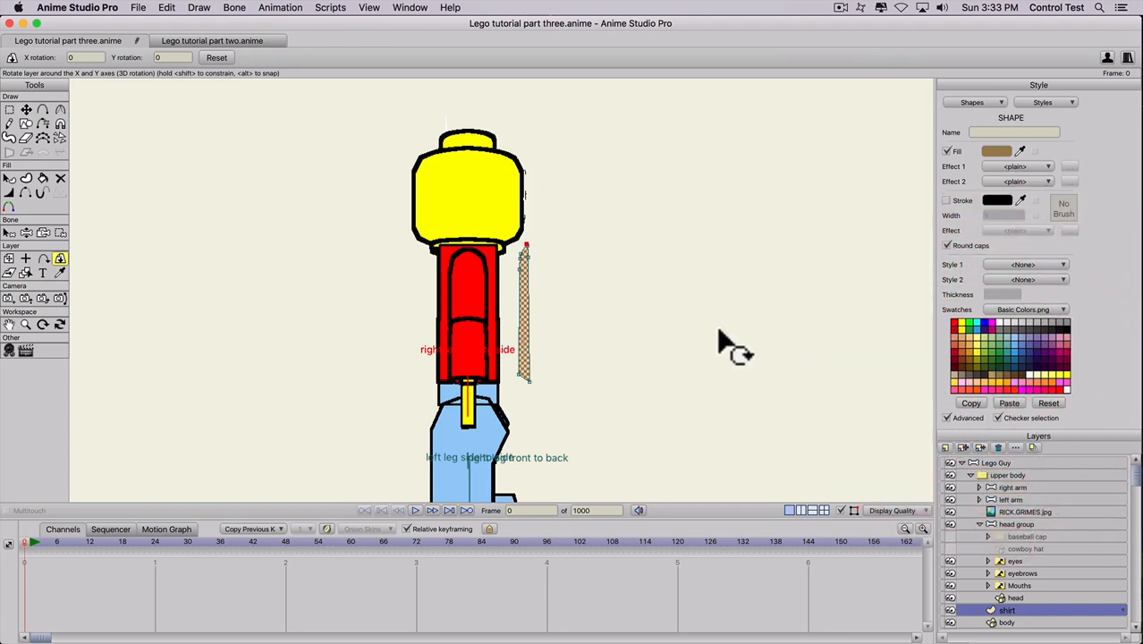
Bring the shirt layer back against the front of the body by setting its Z position to .1308.
scroll(545, 311, "up", 3)
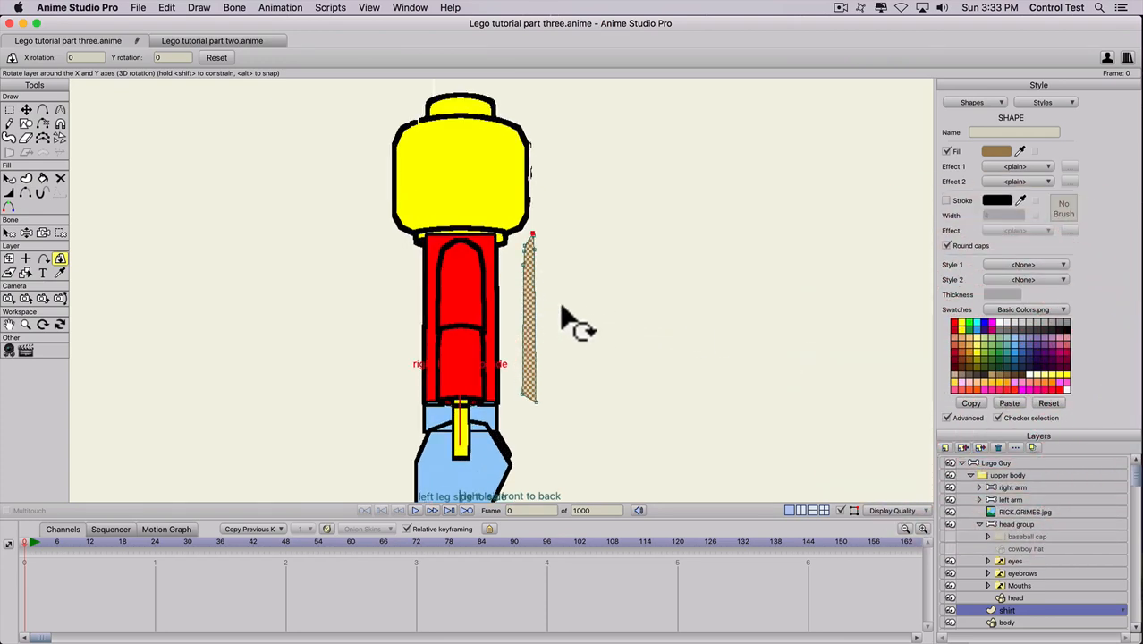
left_click(9, 259)
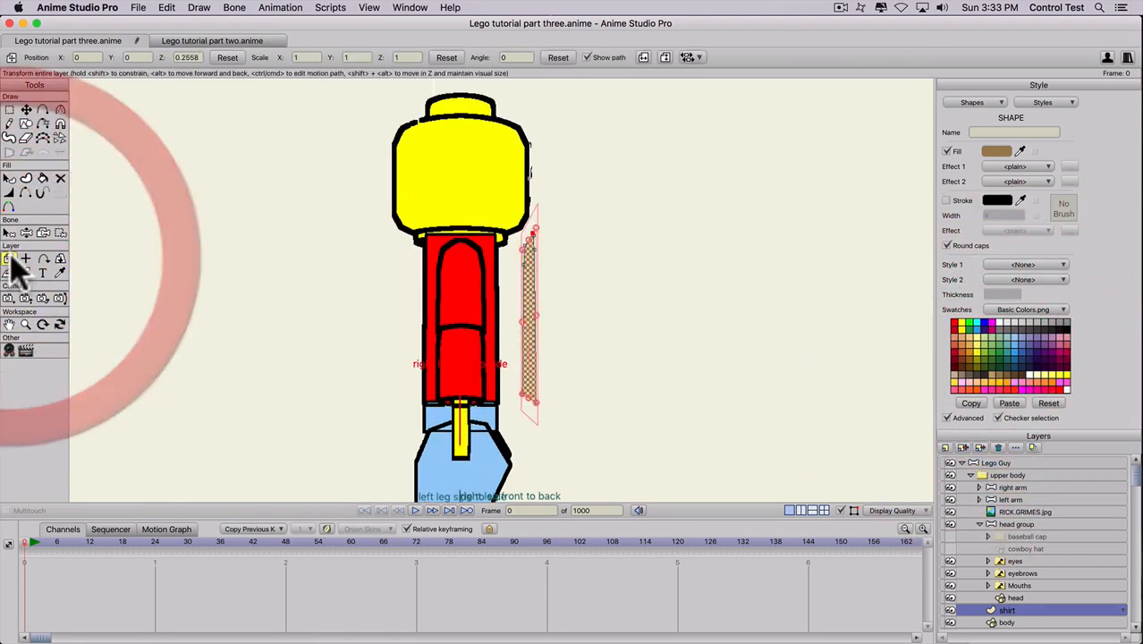
left_click(190, 57)
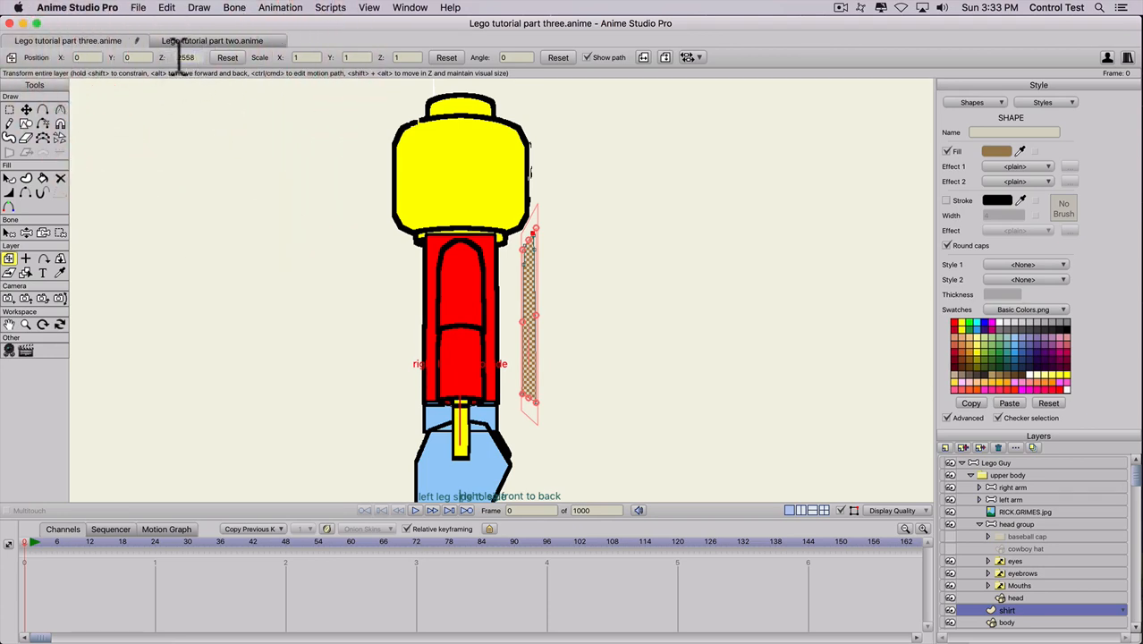
scroll(182, 58, "down", 10)
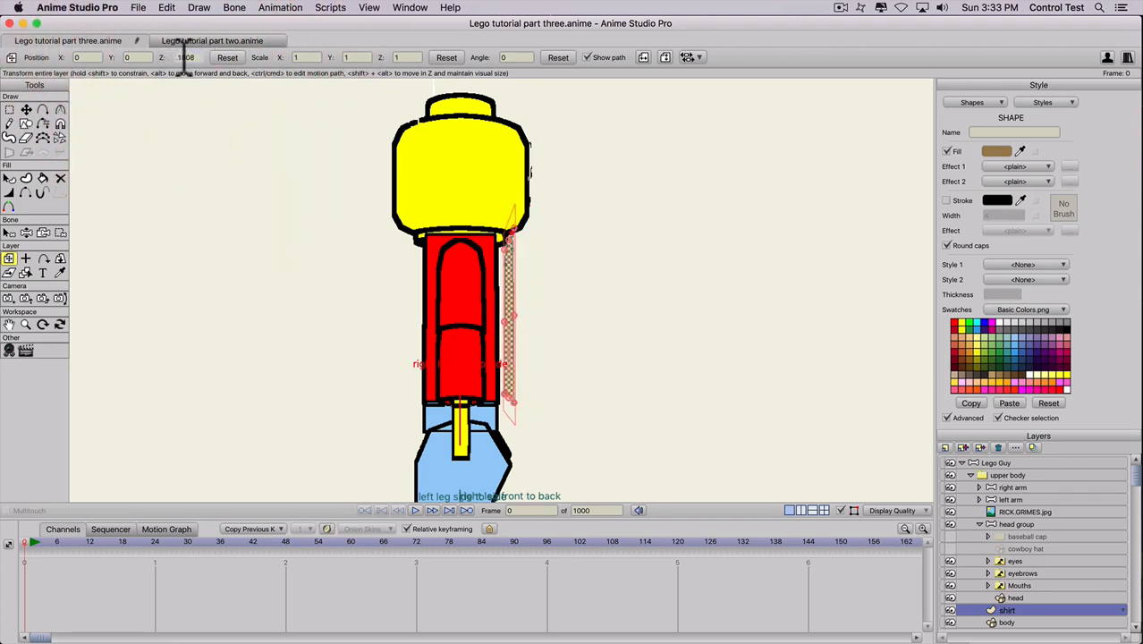
scroll(183, 58, "down", 5)
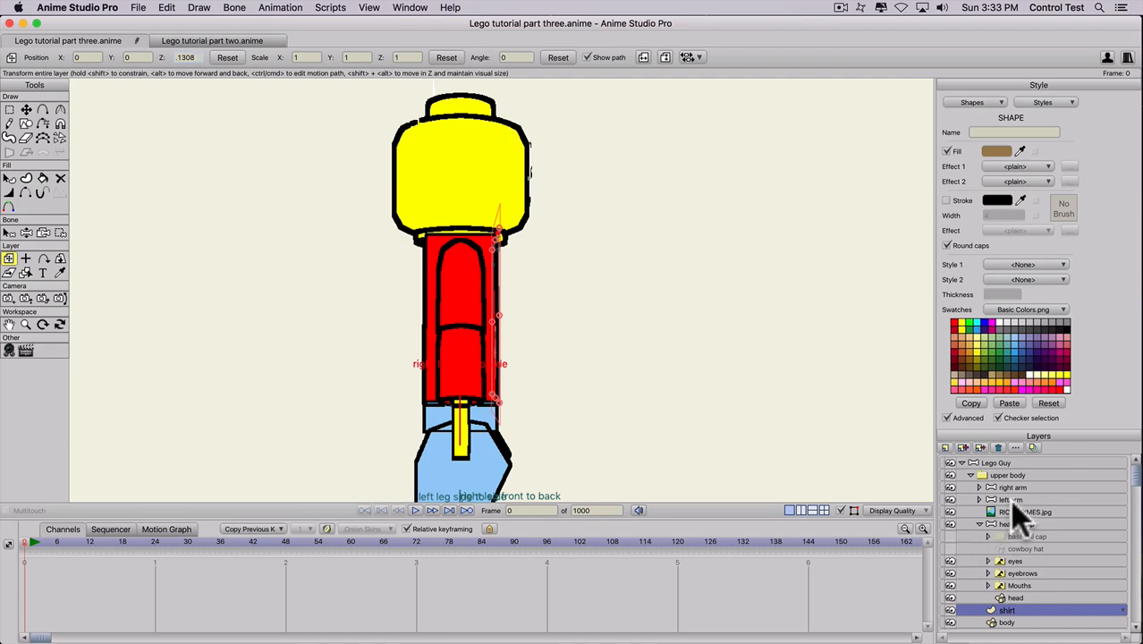
Rotate Lego Guy from the side view toward the front to check the shirt, and reset its layer rotation.
left_click(1001, 463)
left_click(60, 164)
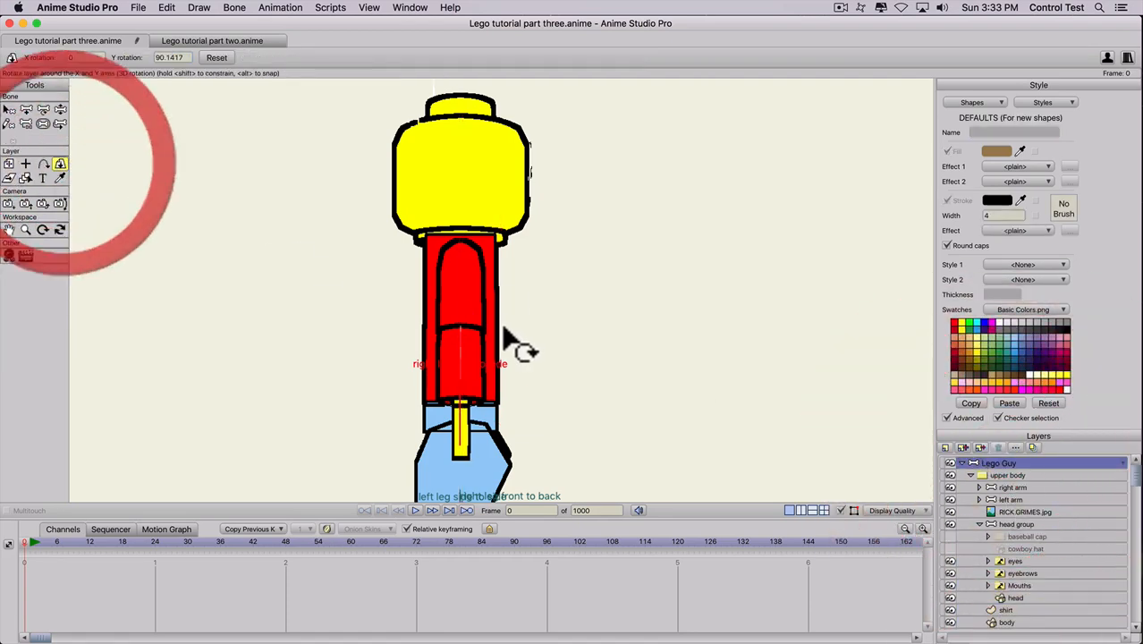
left_click_drag(523, 345, 230, 334)
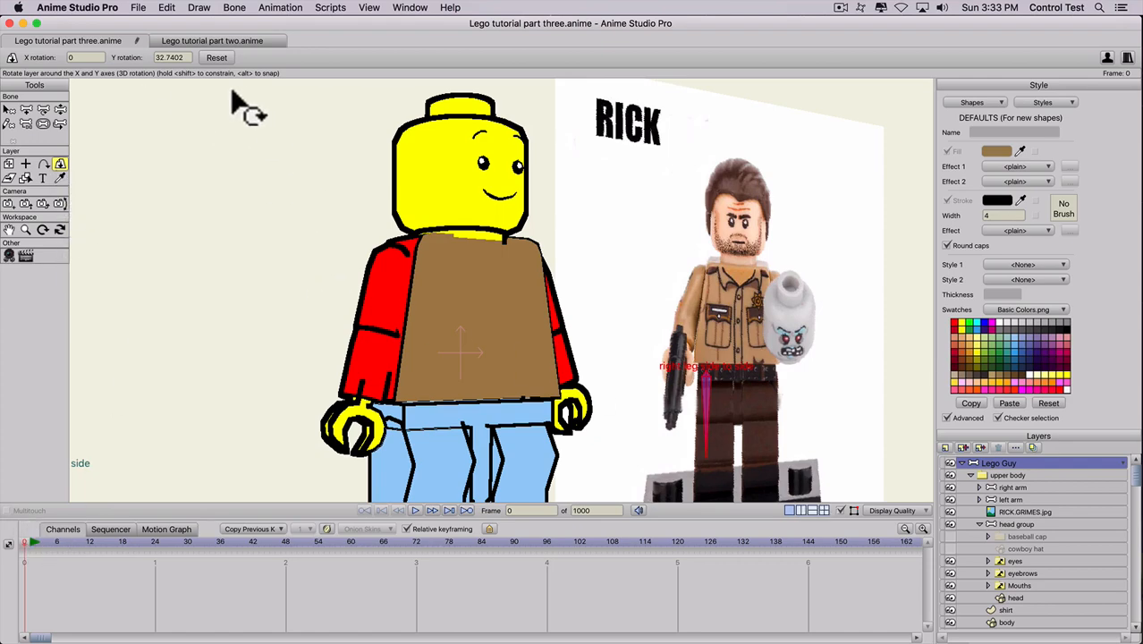
left_click(216, 58)
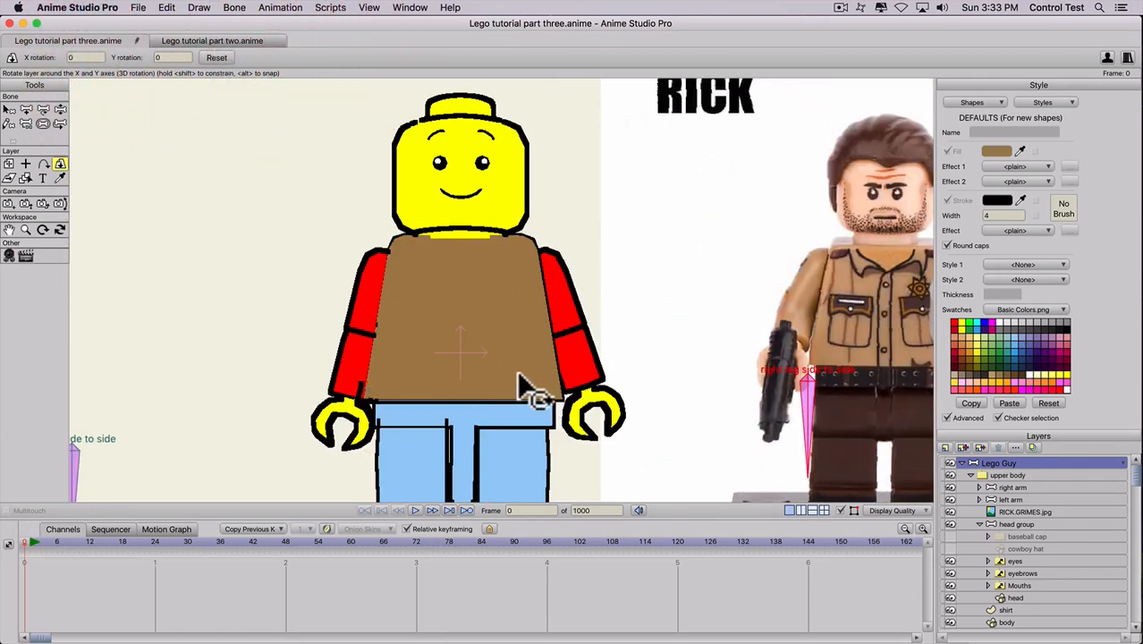
key("space")
left_click_drag(626, 309, 559, 271)
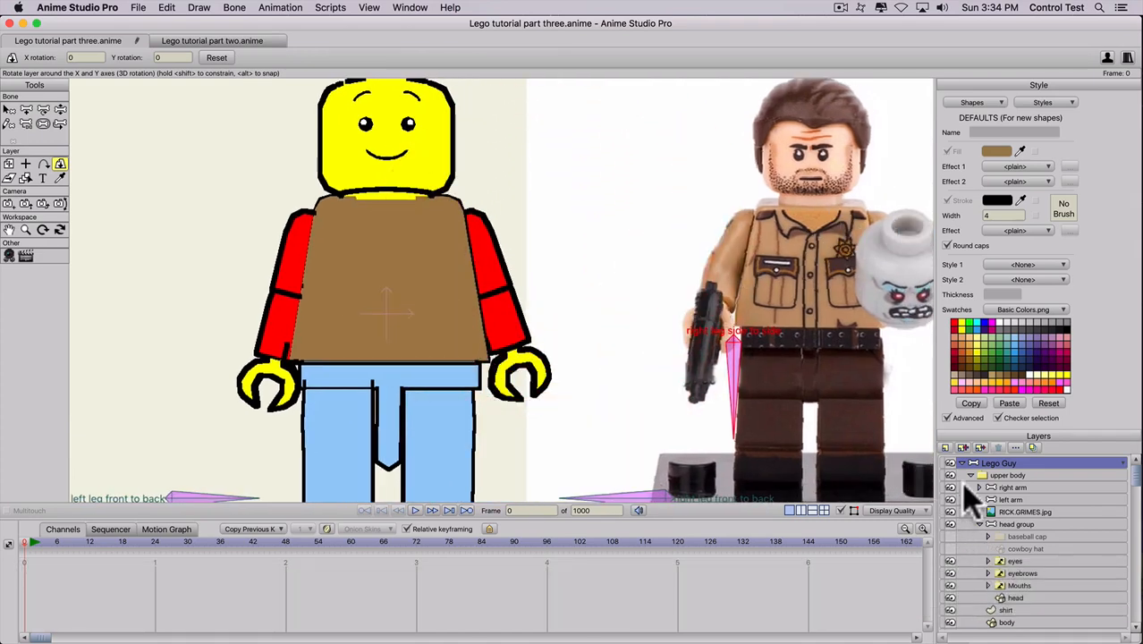
Hide the body layer and turn on the black stroke for the shirt shape in the shirt layer.
key("p")
left_click(951, 623)
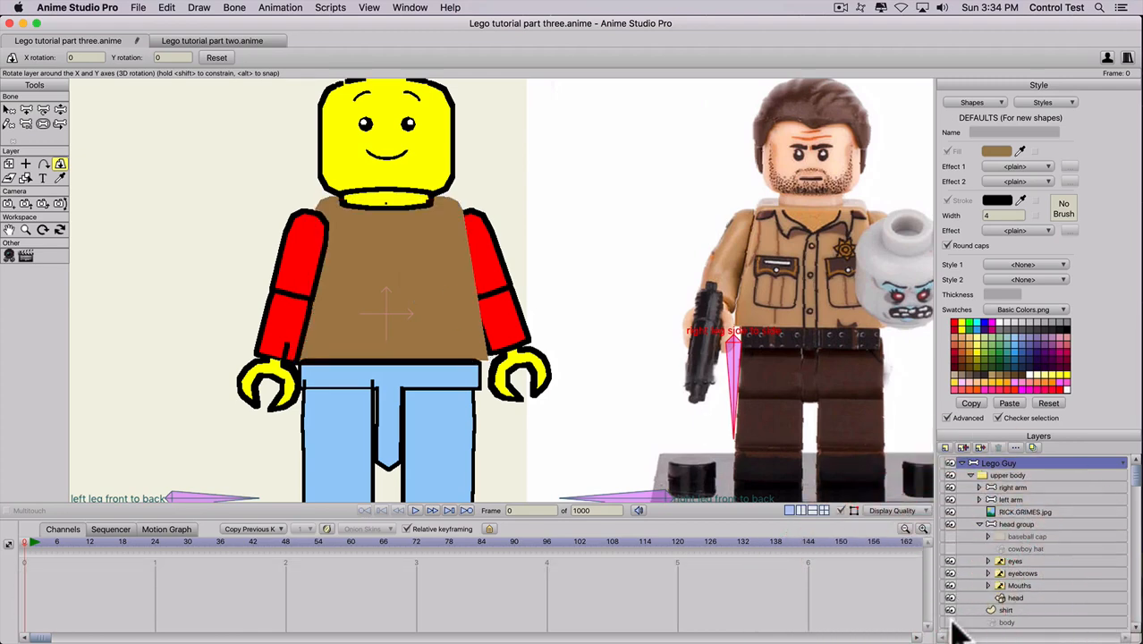
left_click(1009, 611)
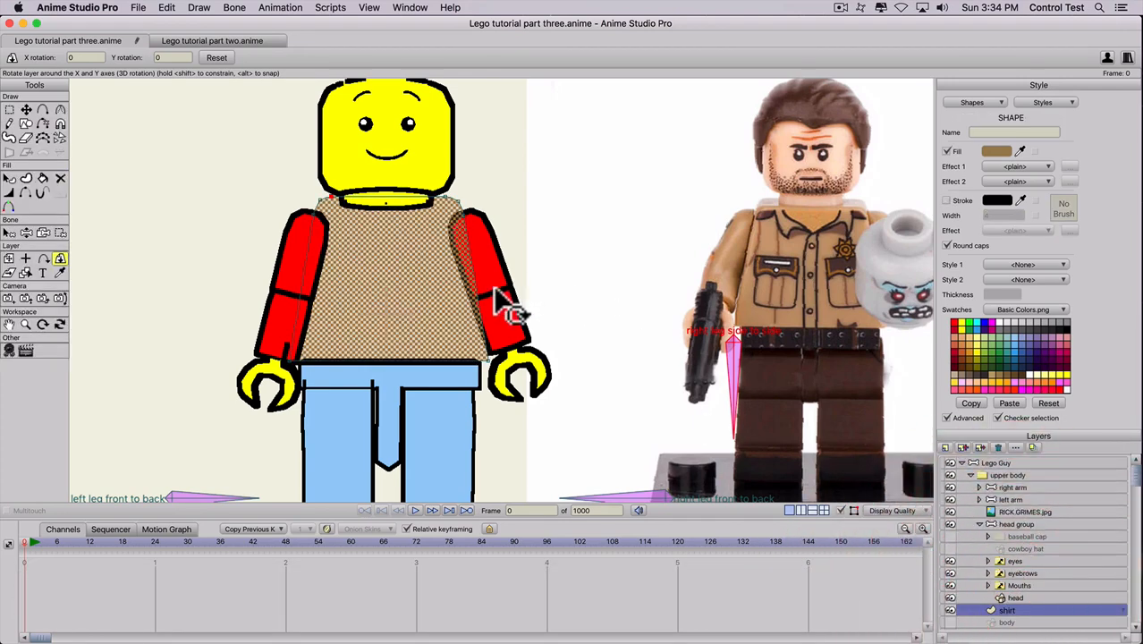
left_click(947, 201)
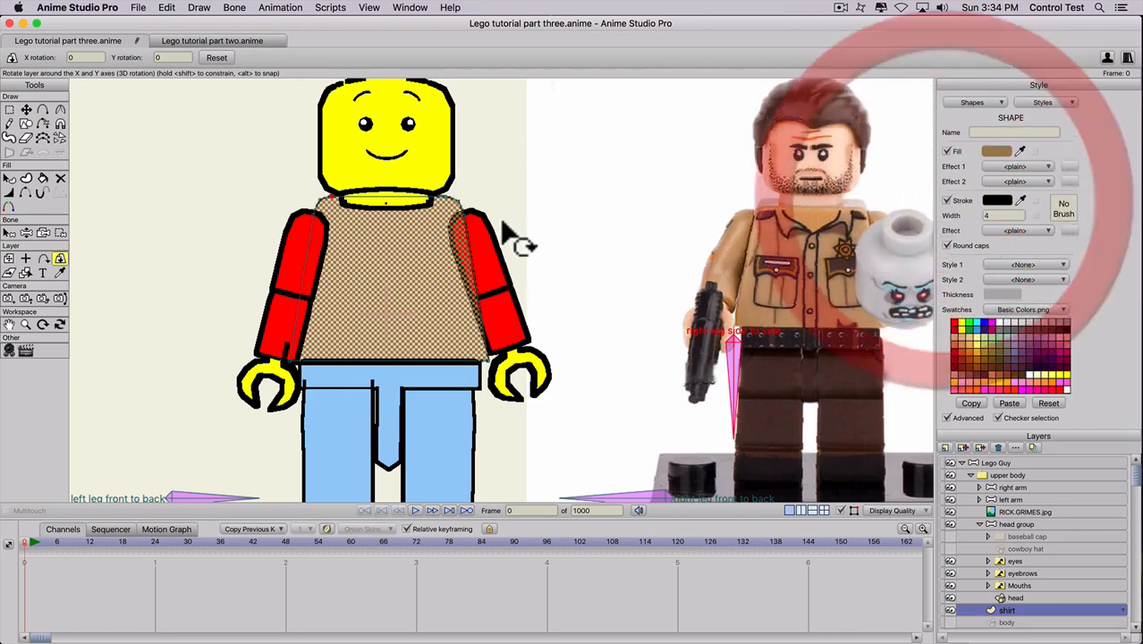
key("t")
left_click(518, 254)
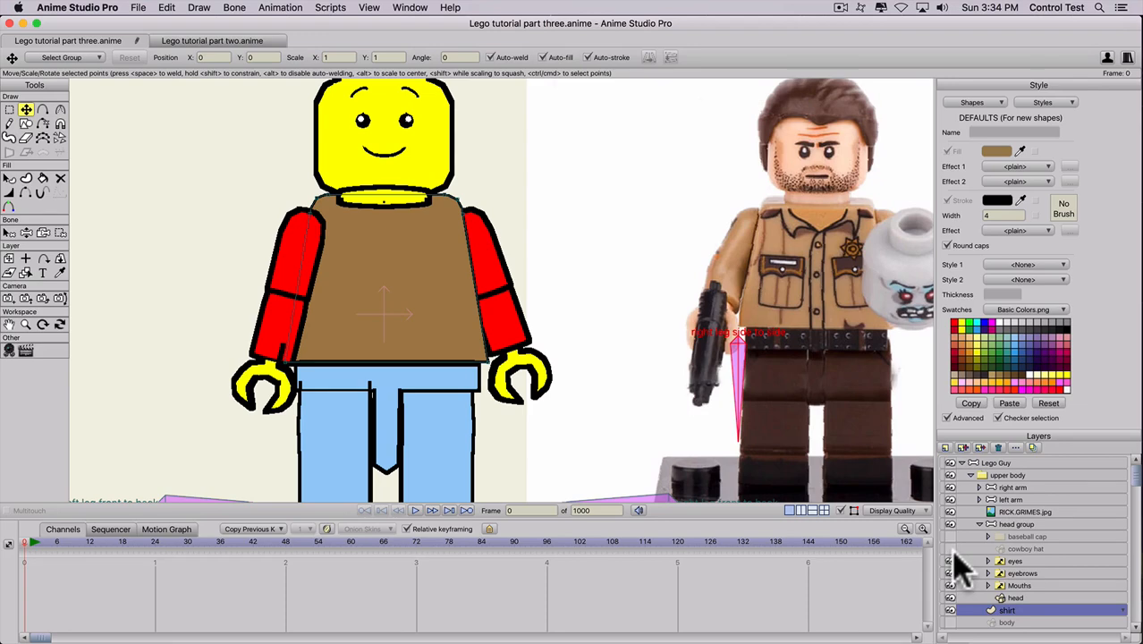
Hide the head group, right arm and left arm layers so the shirt stands alone above the legs.
left_click(951, 525)
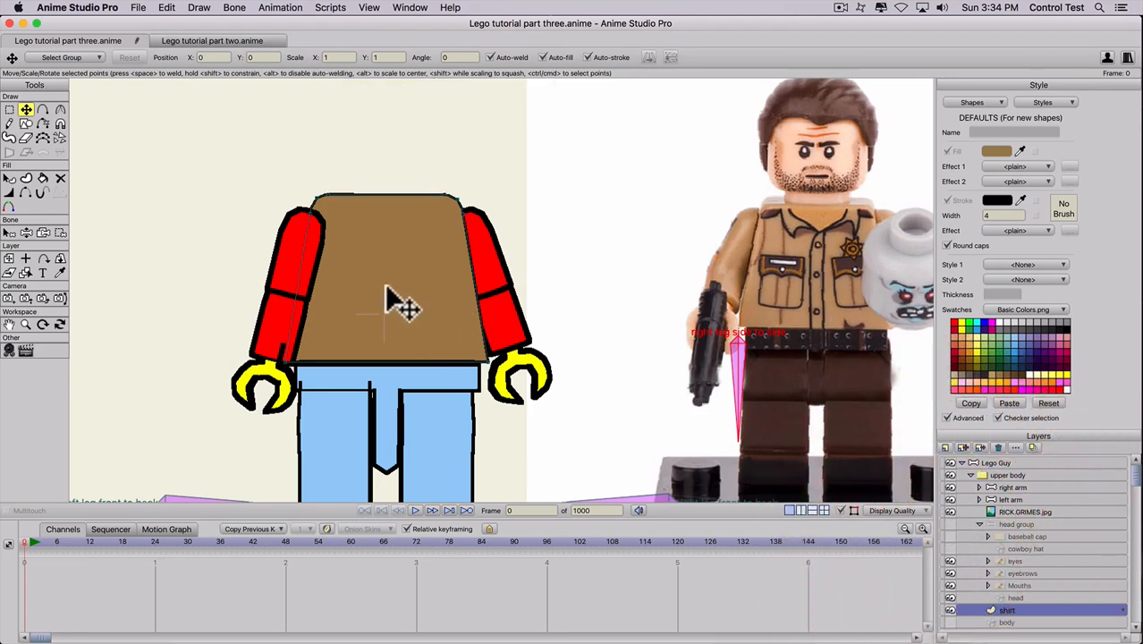
left_click(951, 487)
left_click(950, 499)
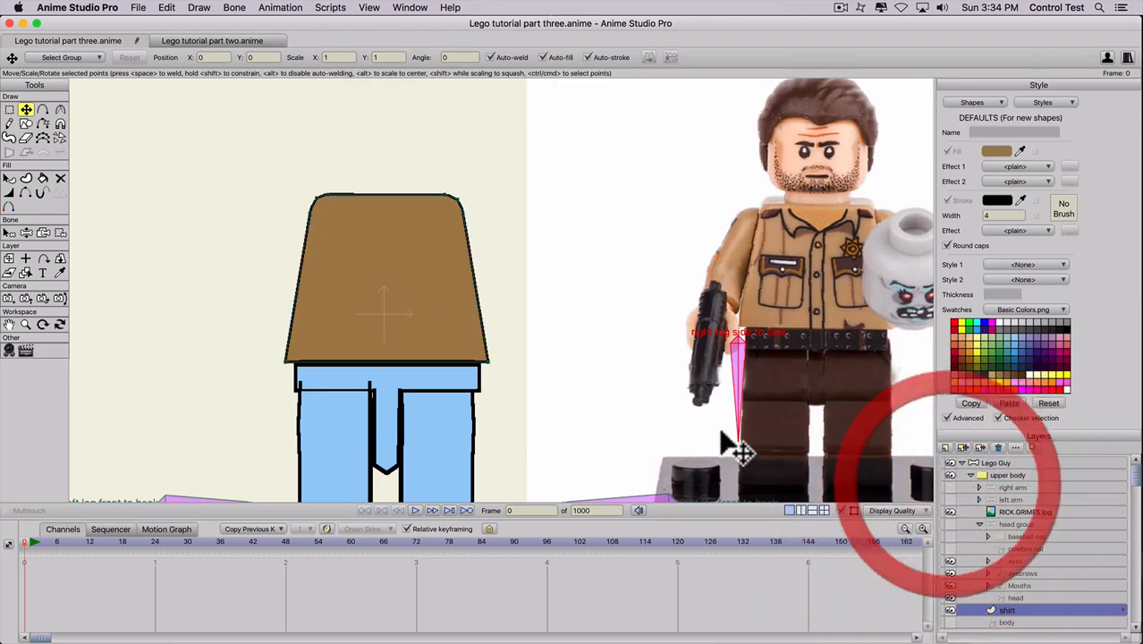
scroll(457, 288, "up", 2)
scroll(456, 288, "down", 2)
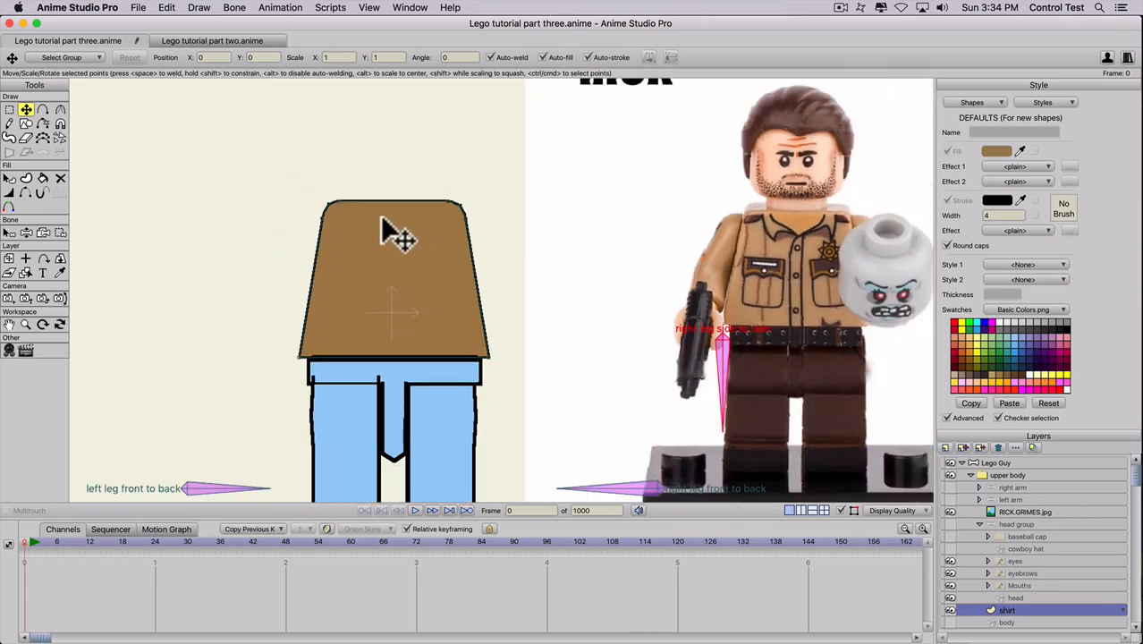
Draw a V neckline with a placket line down to the hem and two pointed collar flaps on the shirt.
key("a")
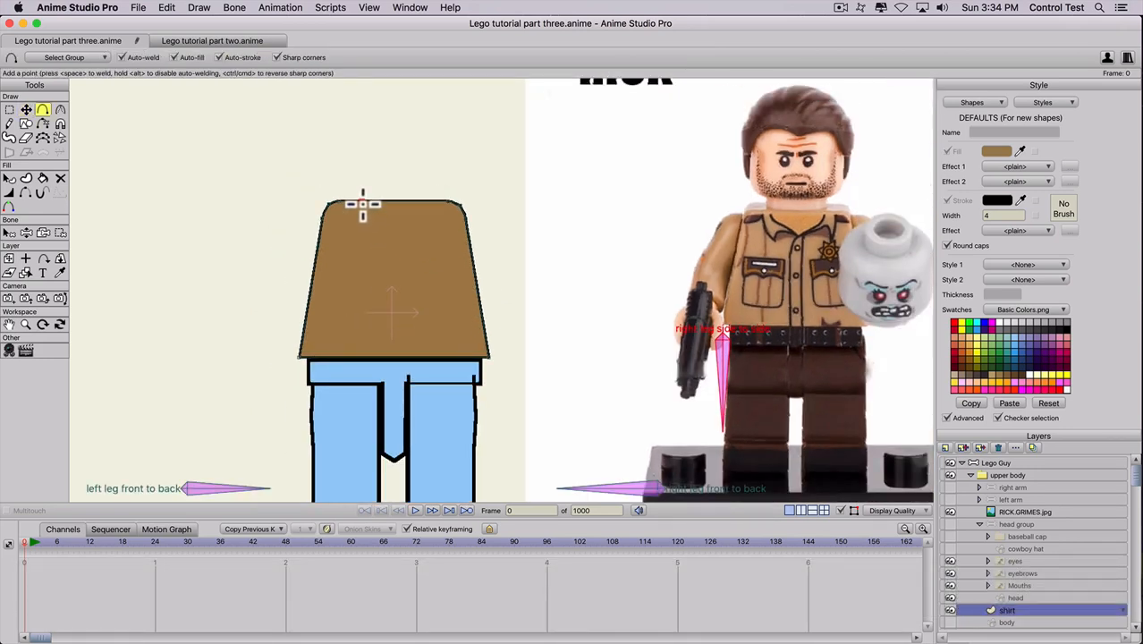
left_click_drag(363, 204, 379, 355)
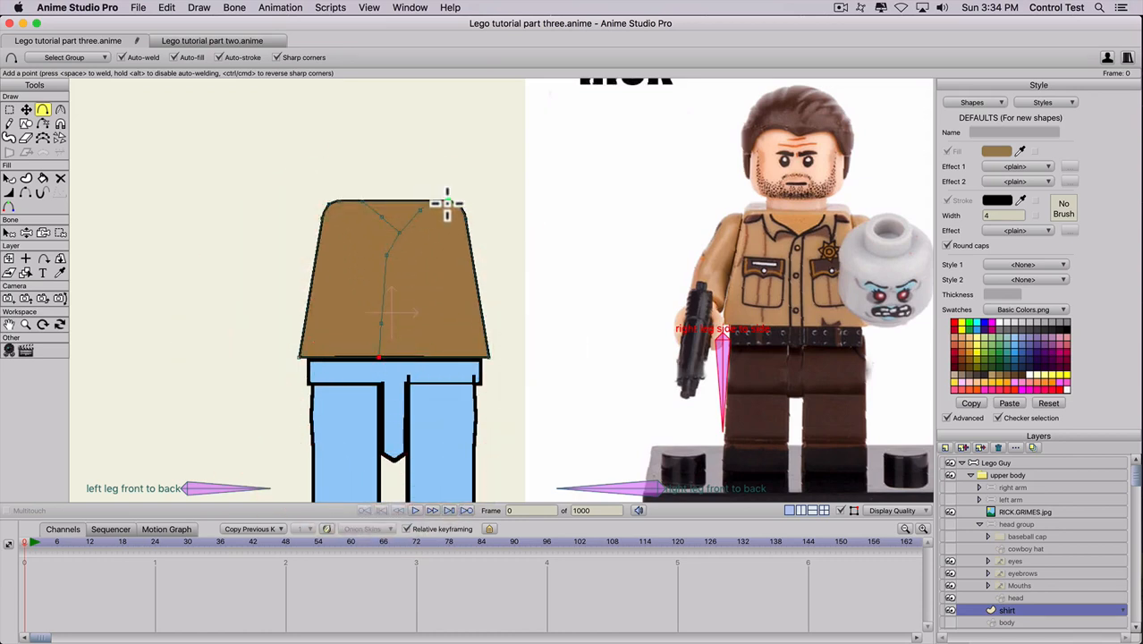
left_click_drag(449, 204, 399, 231)
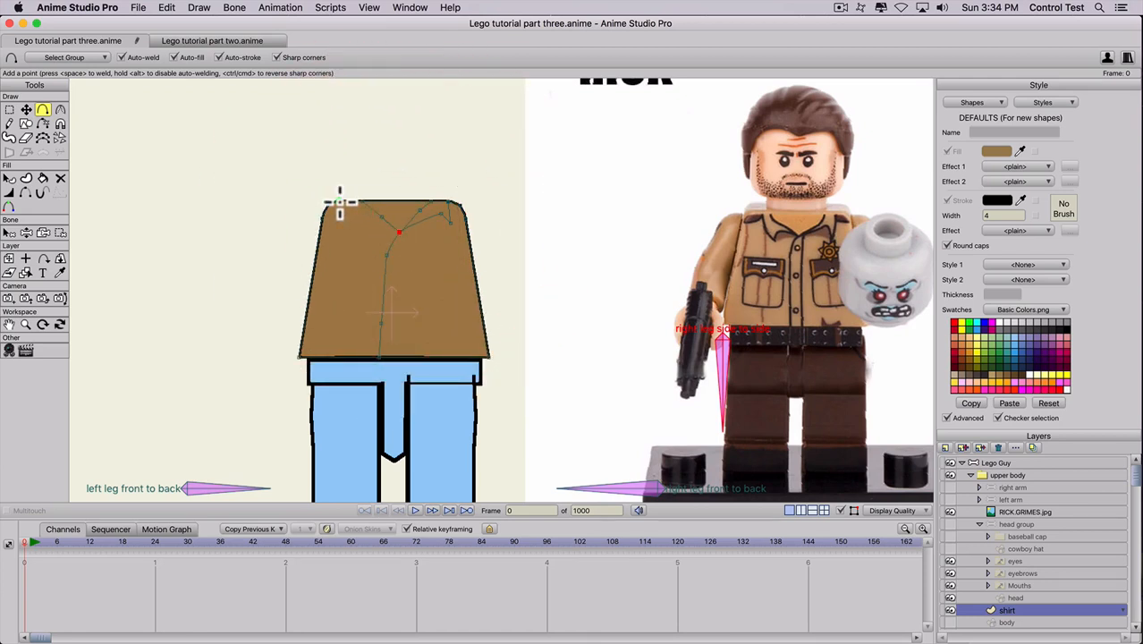
mouse_move(350, 223)
left_mouse_down()
mouse_move(357, 210)
mouse_move(397, 232)
left_mouse_up()
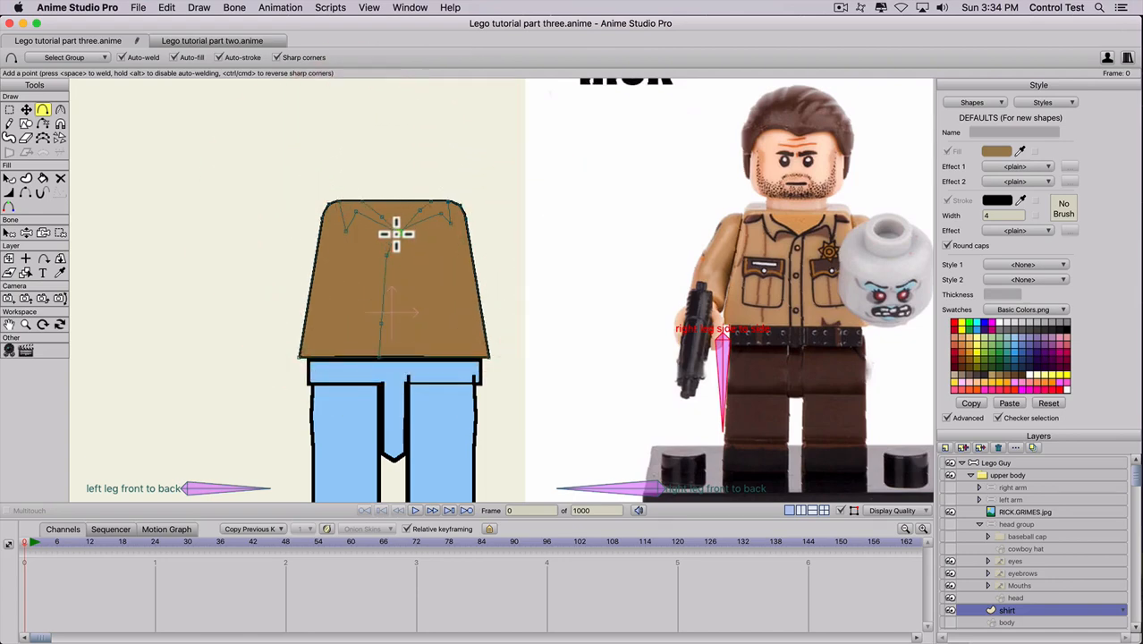
scroll(346, 259, "up", 3)
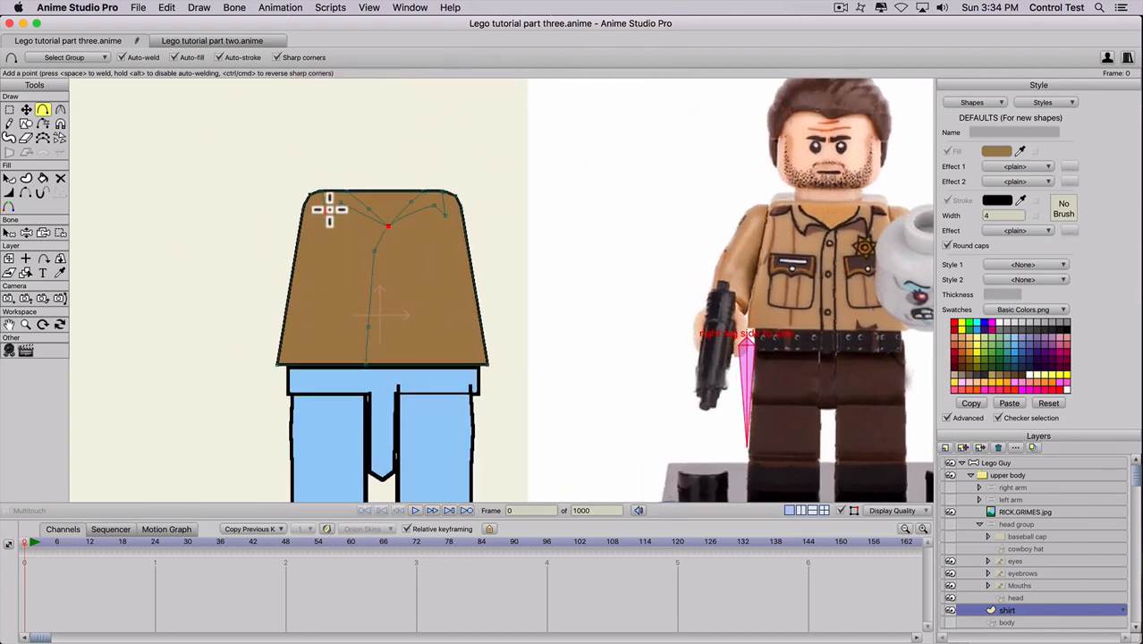
Round the outer edges of both collar flaps by raising the curvature of their middle points.
key("c")
left_click(519, 228)
left_click_drag(518, 221, 670, 233)
left_click_drag(434, 206, 690, 212)
scroll(350, 287, "up", 2)
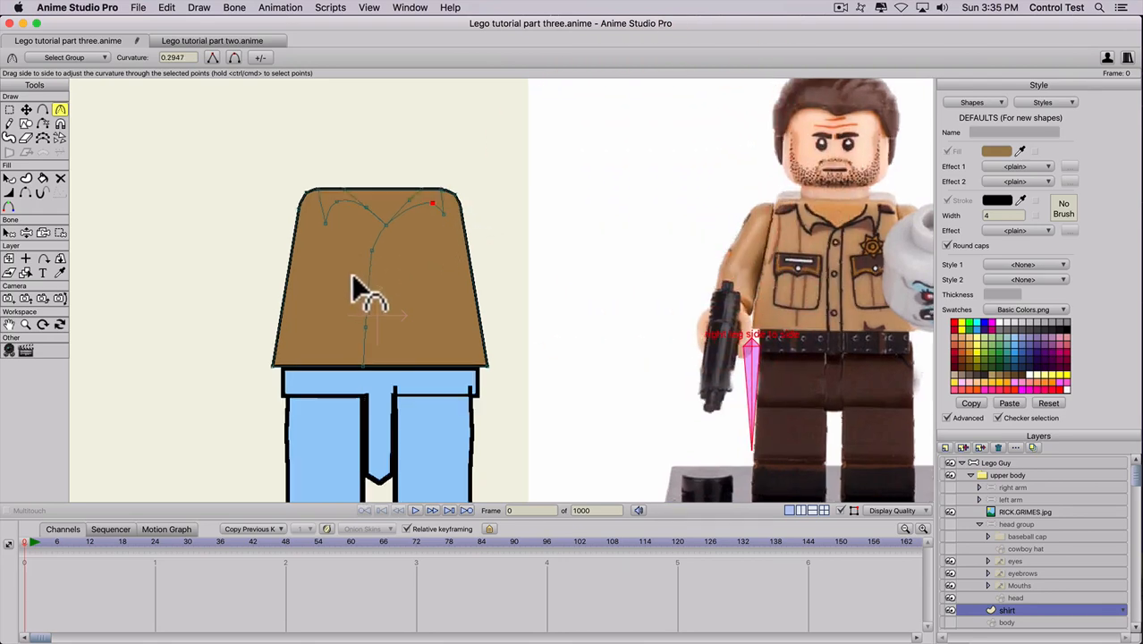
Draw the second placket line from the neckline down to the hem, parallel to the first one.
key("a")
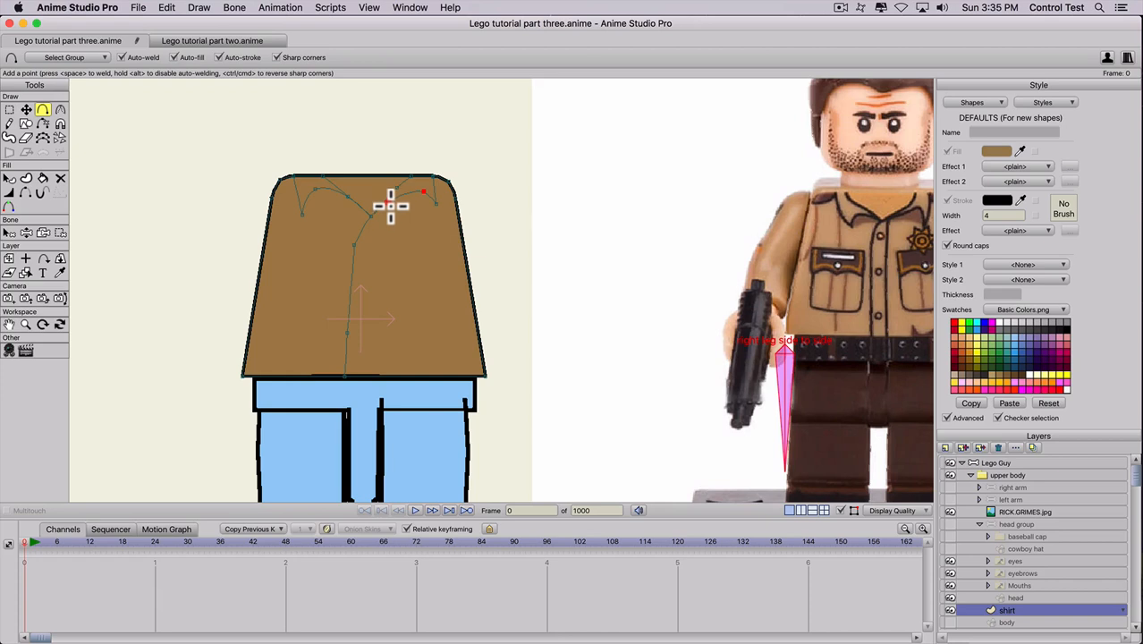
left_click_drag(391, 205, 371, 243)
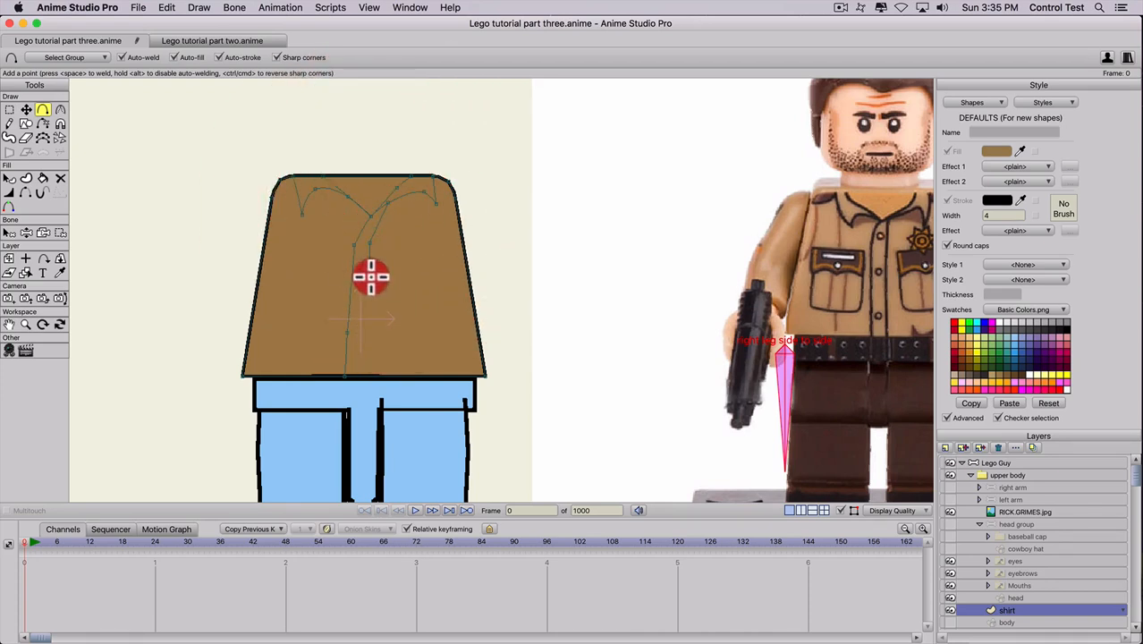
left_click_drag(365, 348, 359, 377)
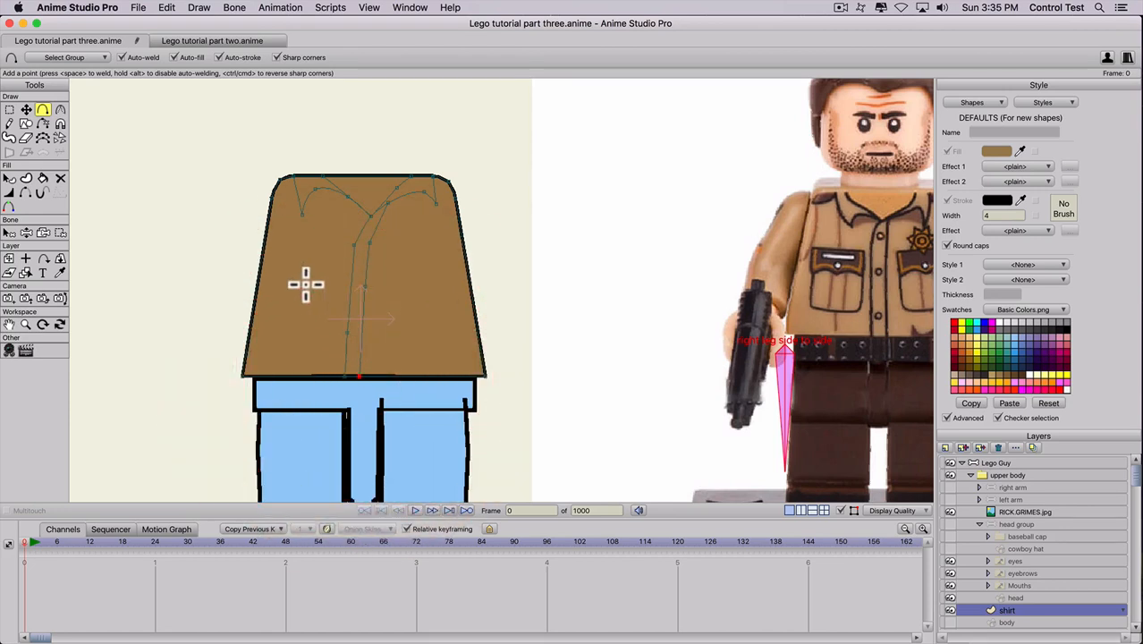
scroll(292, 291, "up", 2)
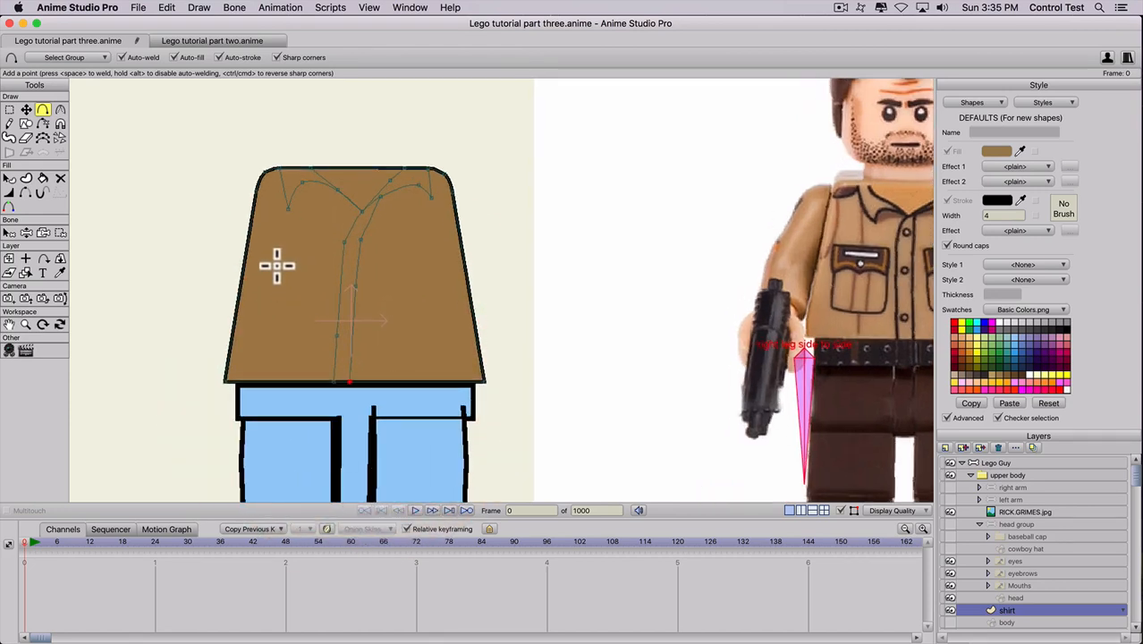
Draw a small rectangular pocket flap on the character's right chest and shape its lower edge into a centre point with curved sides.
key("s")
left_click(135, 58)
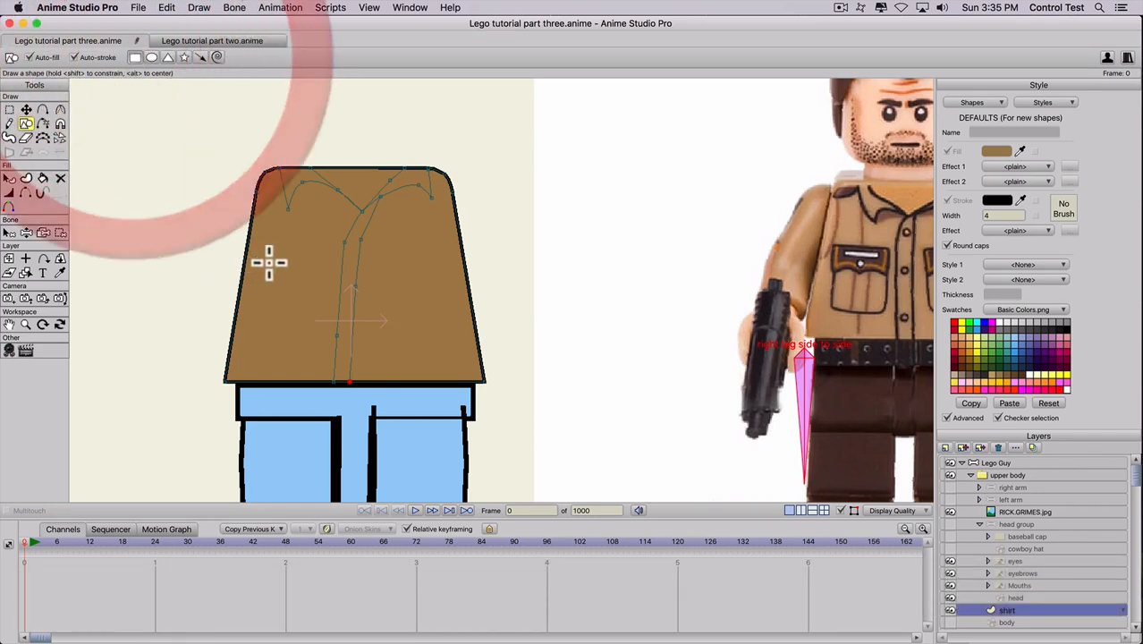
left_click_drag(262, 255, 293, 276)
key("a")
left_click_drag(306, 275, 306, 269)
key("c")
left_click_drag(447, 291, 501, 295)
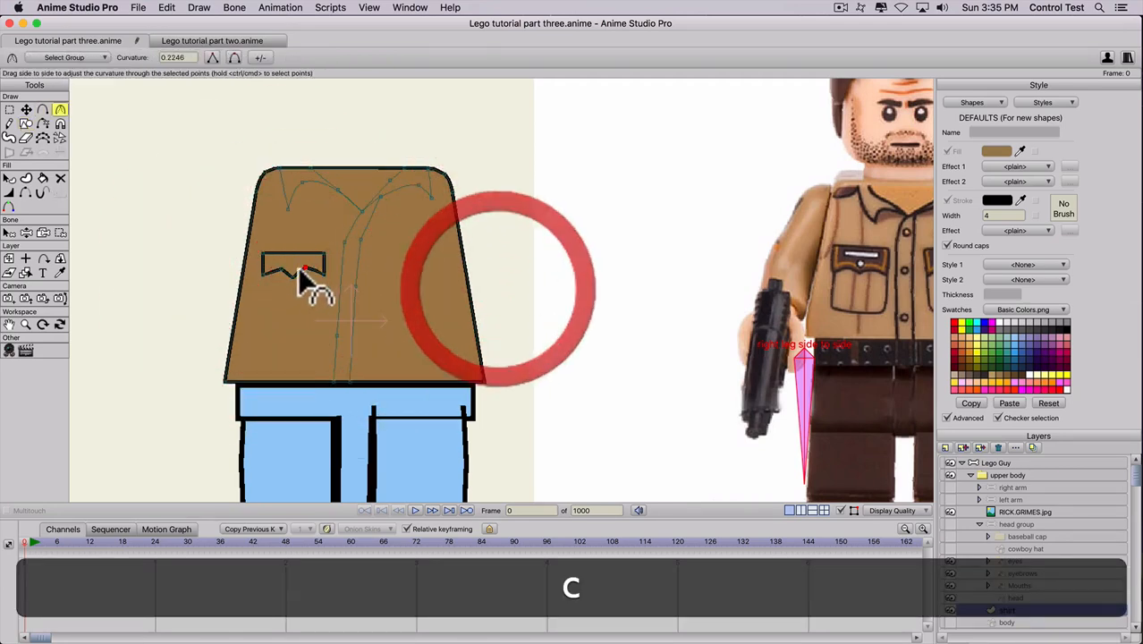
left_click_drag(368, 279, 281, 256)
Fill the pocket flap shape with the dark brown sampled from the pocket flap in the reference picture.
key("q")
left_click(288, 265)
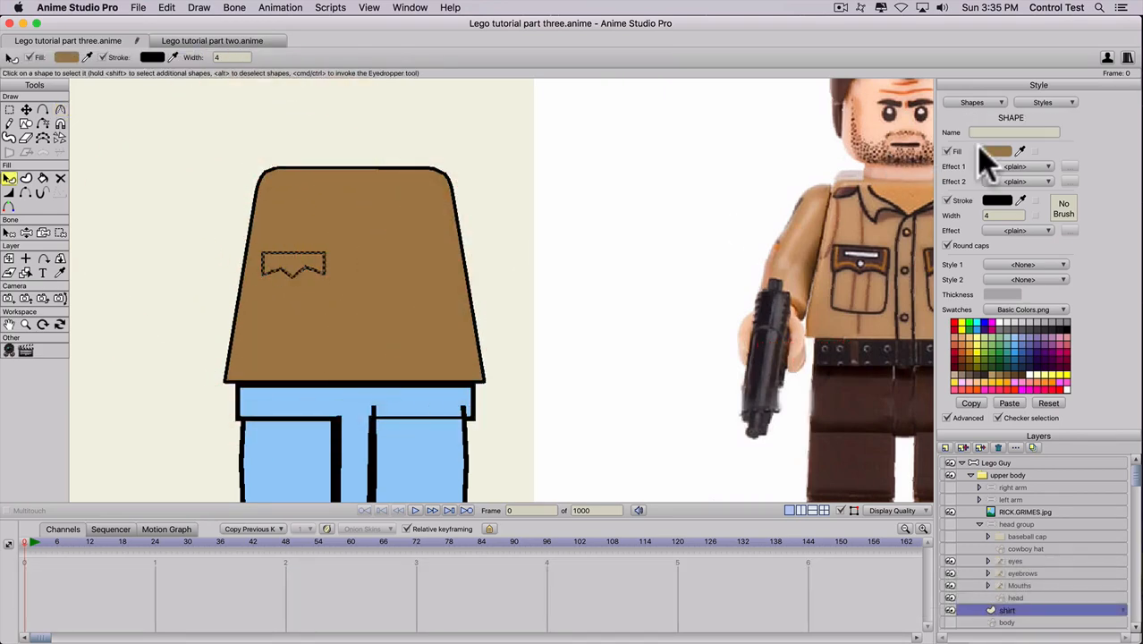
left_click_drag(1021, 152, 841, 254)
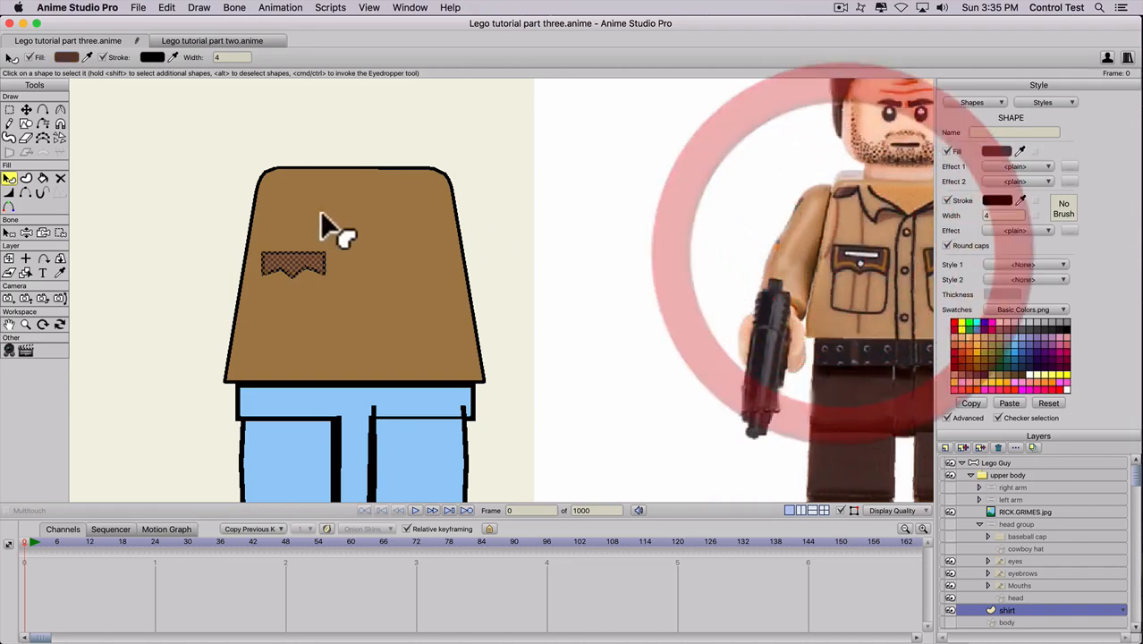
scroll(313, 220, "up", 1)
scroll(307, 229, "down", 5)
scroll(337, 242, "up", 2)
scroll(333, 242, "up", 3)
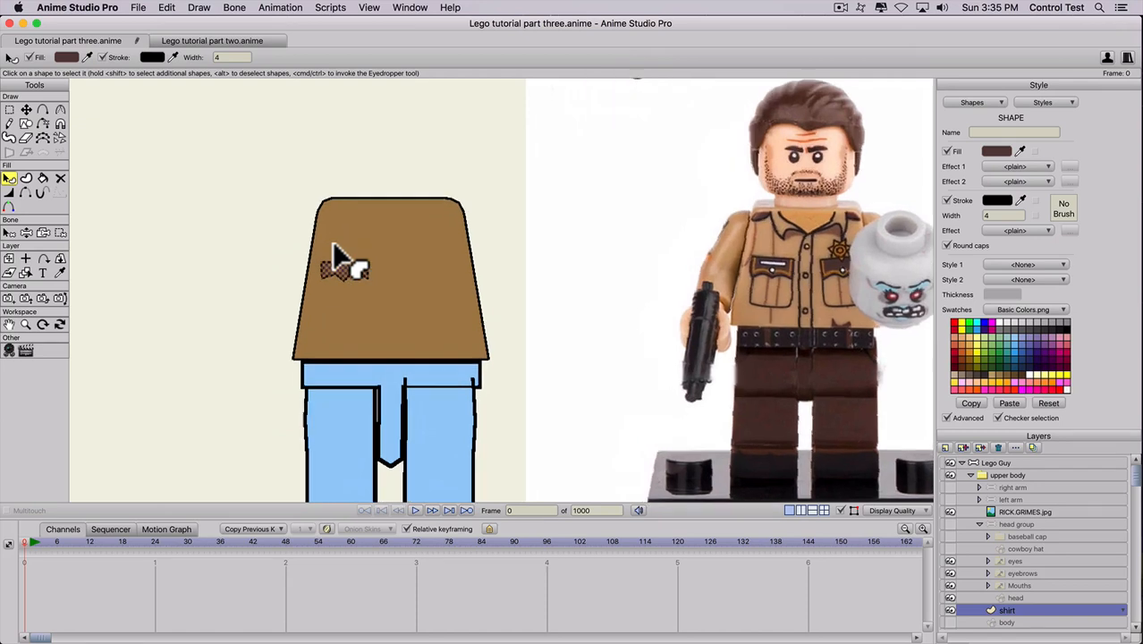
Draw the open pocket outline below the flap, running from one flap corner down, across and back up to the other.
key("a")
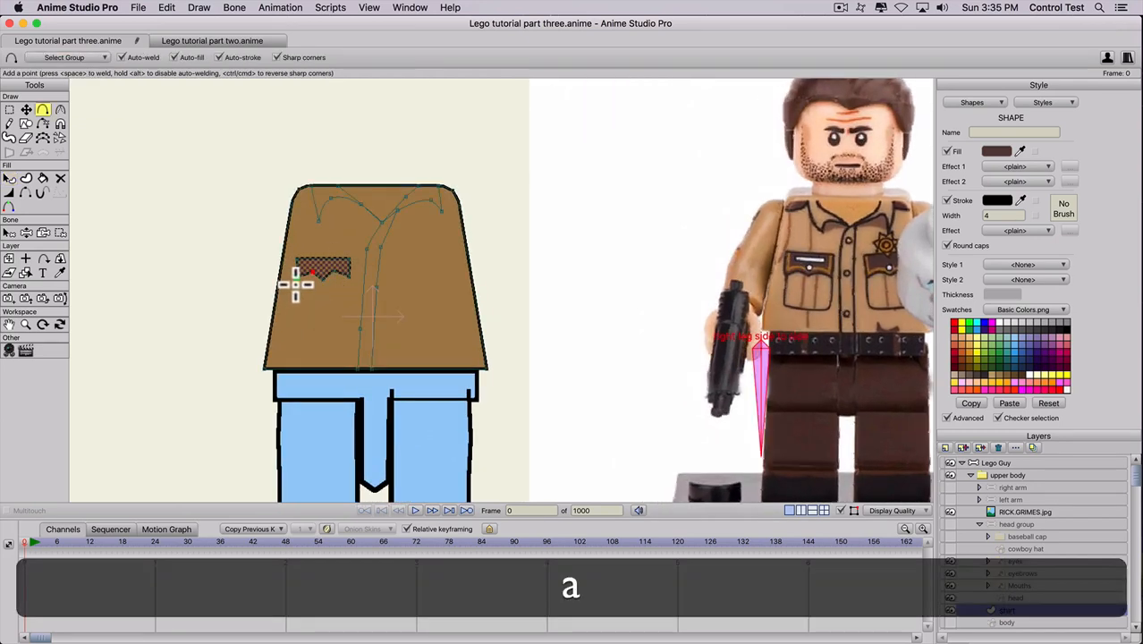
left_click(295, 311)
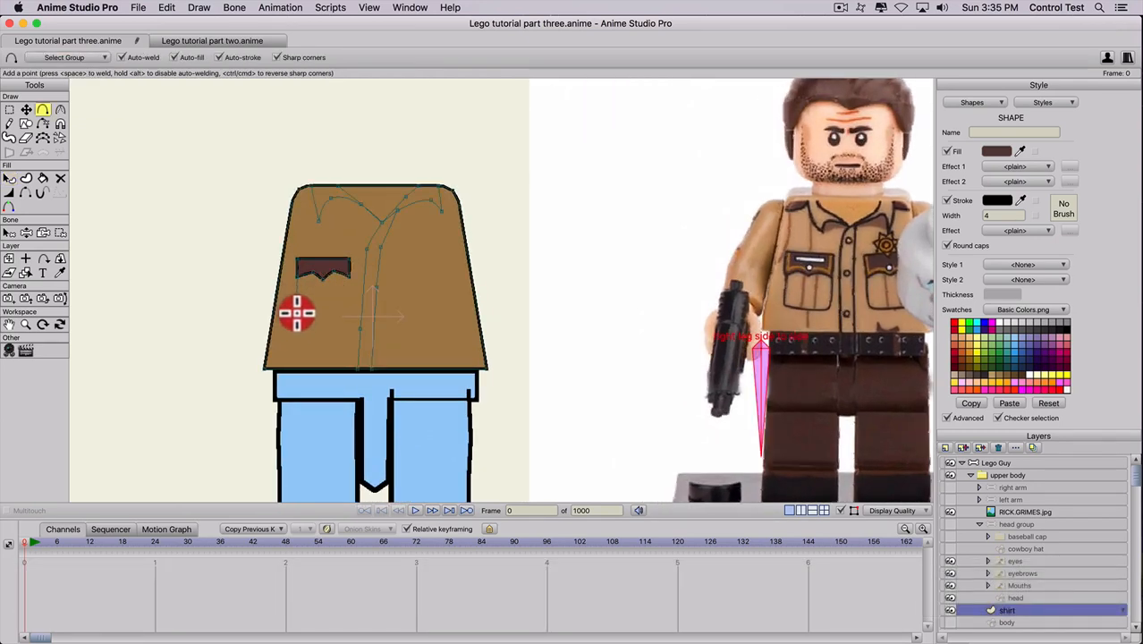
left_click_drag(296, 312, 349, 276)
scroll(322, 278, "up", 3)
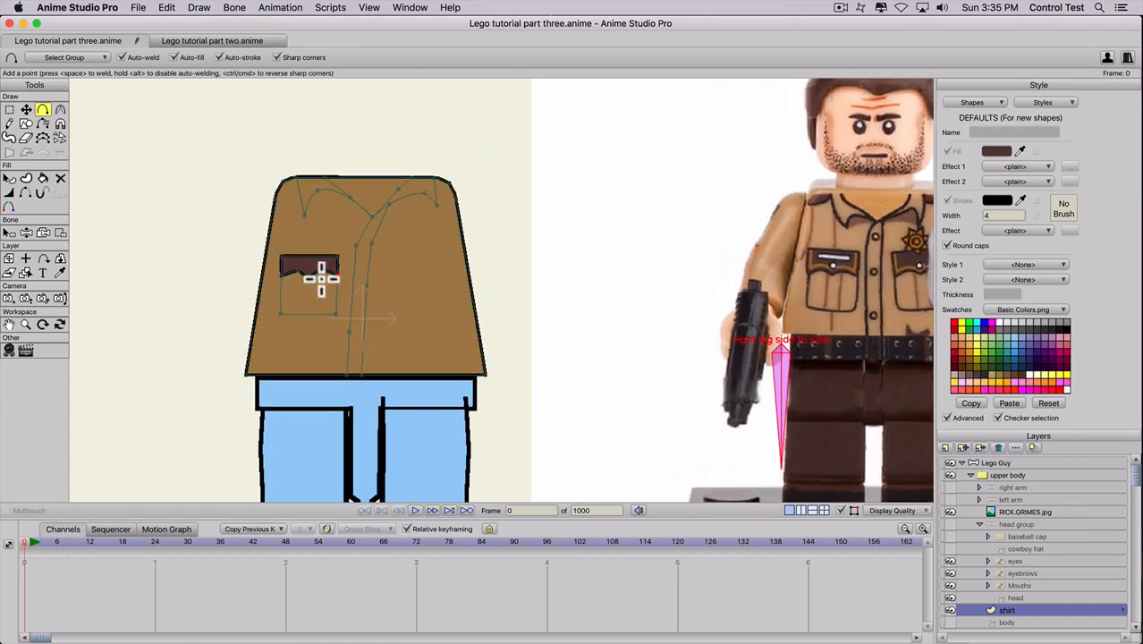
Select the chest pocket flap together with its outline and move the whole pocket slightly higher on the shirt.
key("t")
left_click(311, 267)
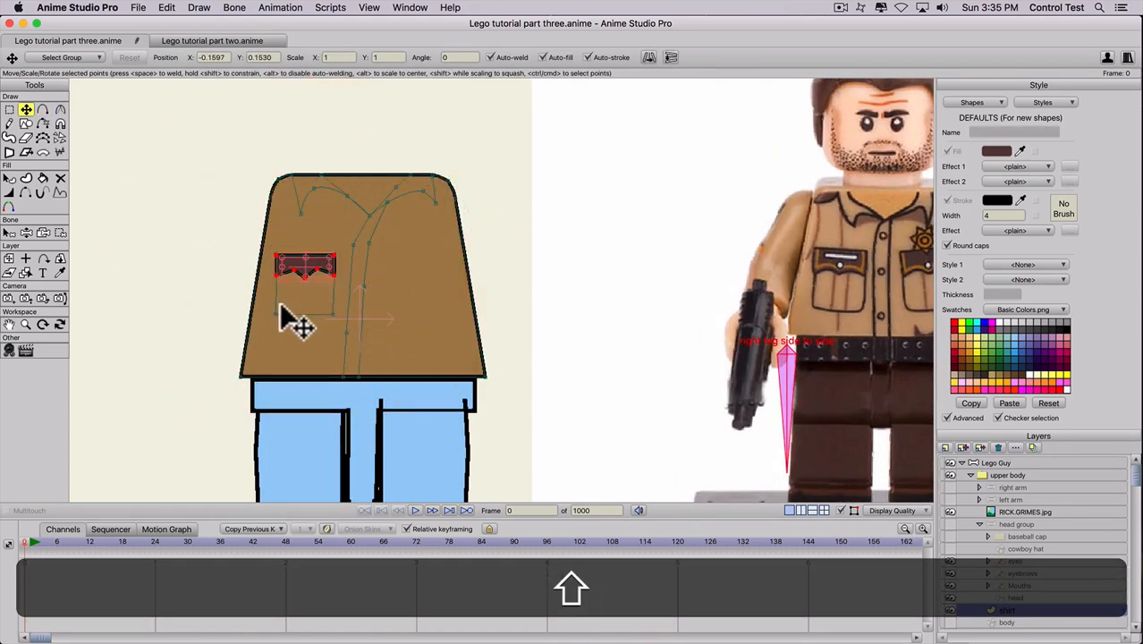
left_click(288, 315)
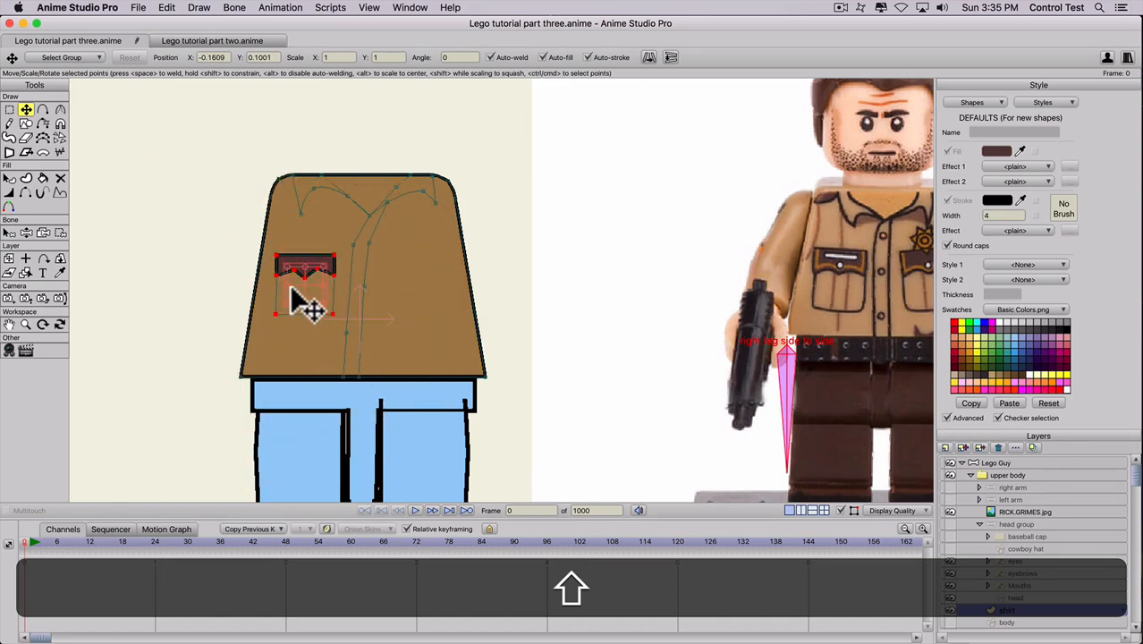
left_click_drag(295, 287, 303, 268)
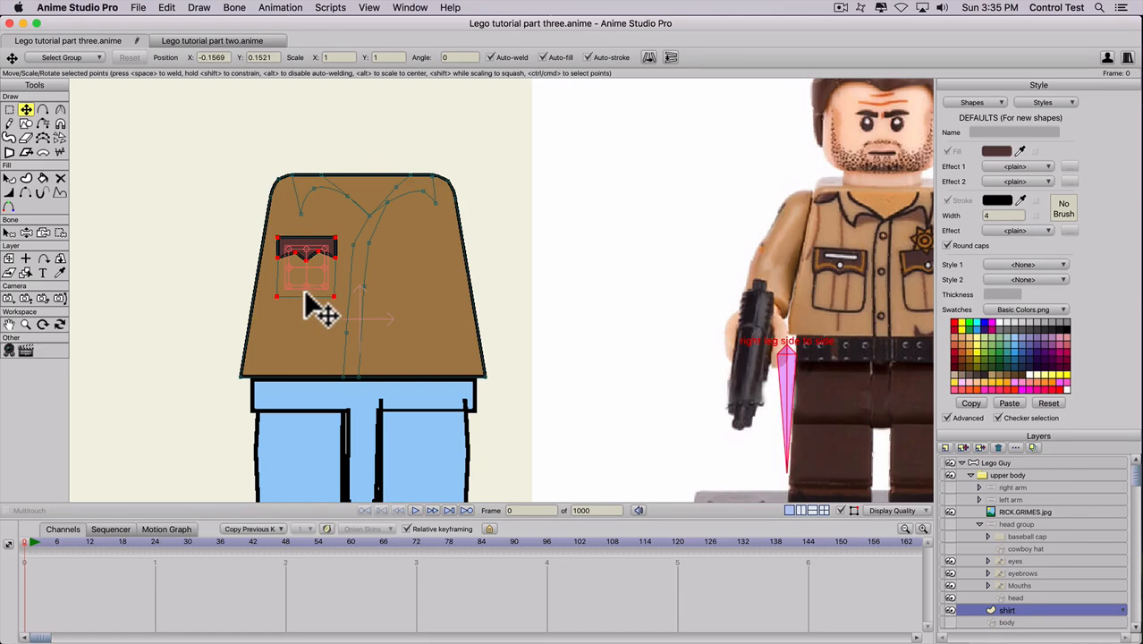
double_click(306, 308)
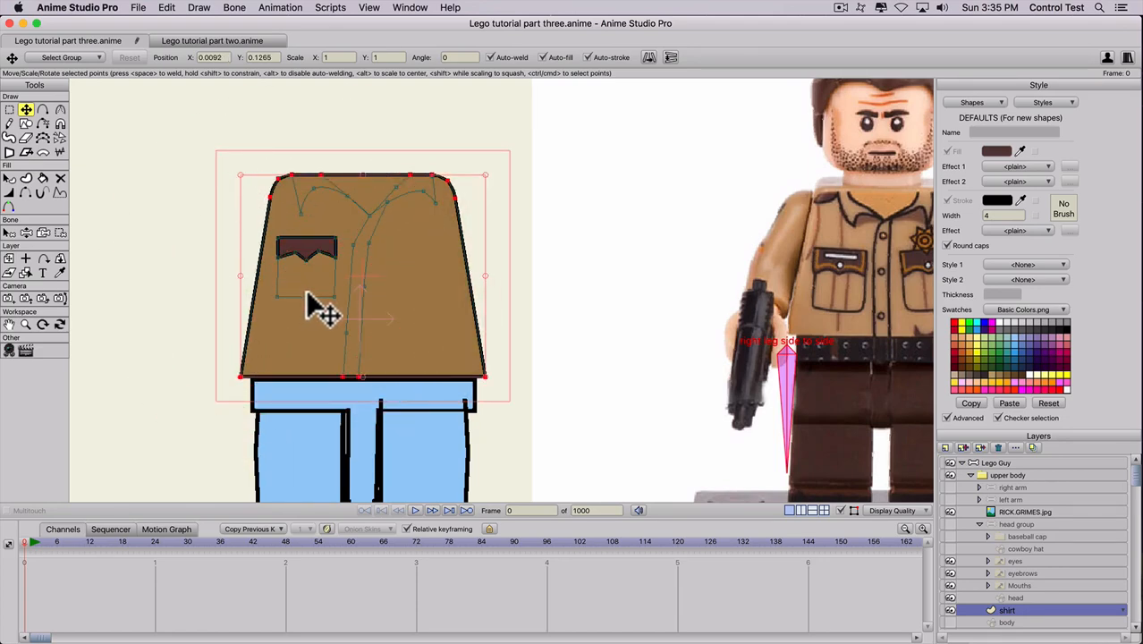
Recolour the shirt shape's fill with the lighter tan sampled from the shirt in the reference picture.
scroll(345, 314, "down", 5)
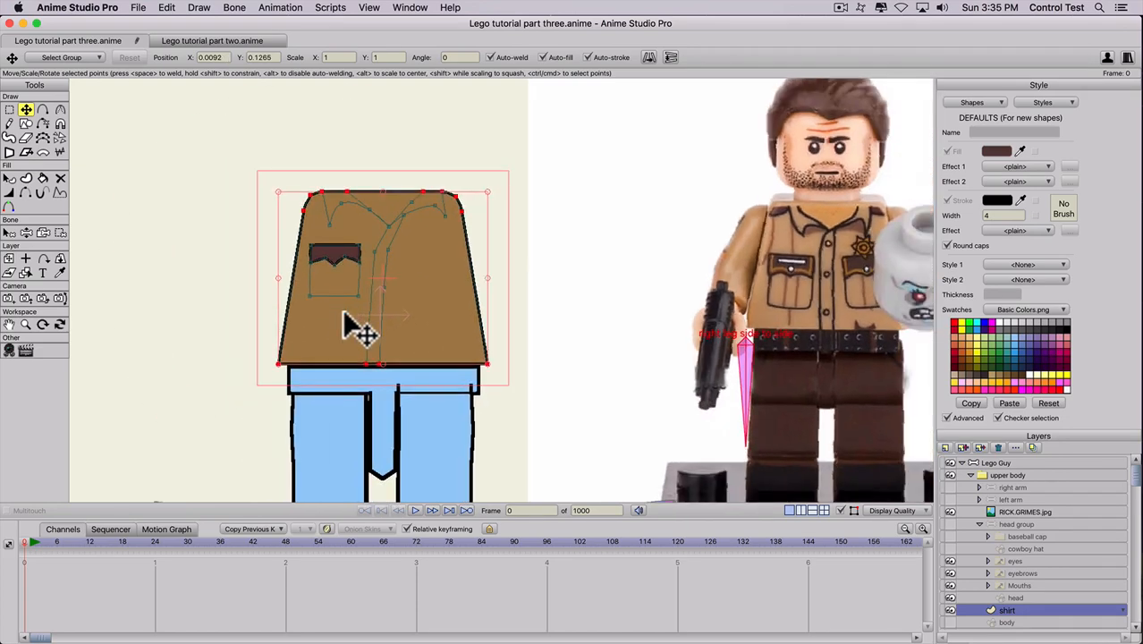
key("q")
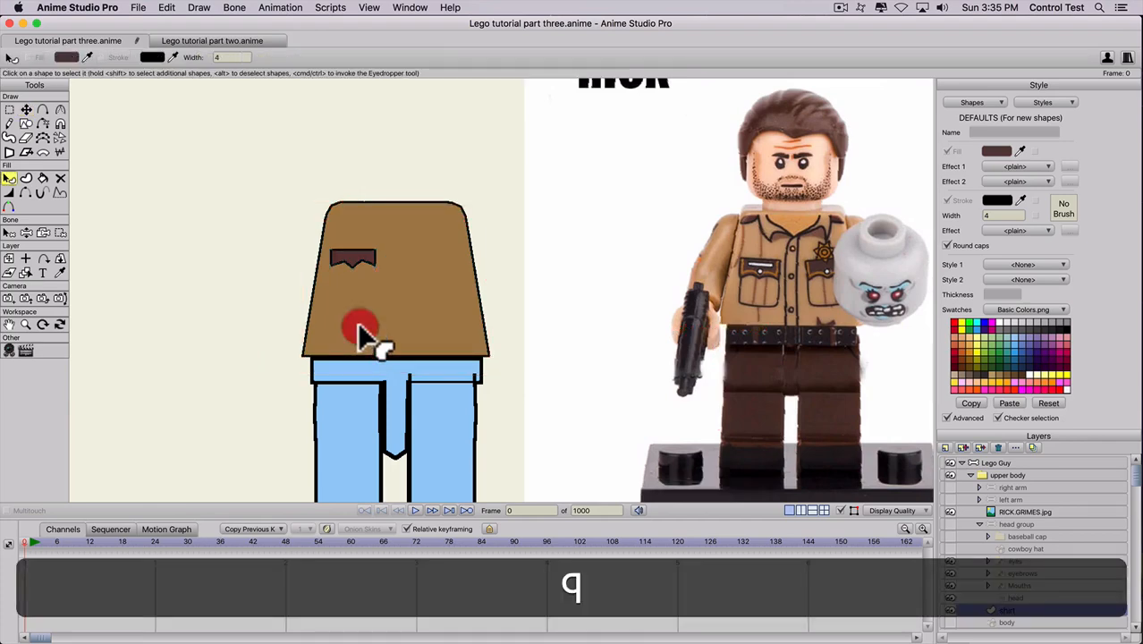
left_click(358, 329)
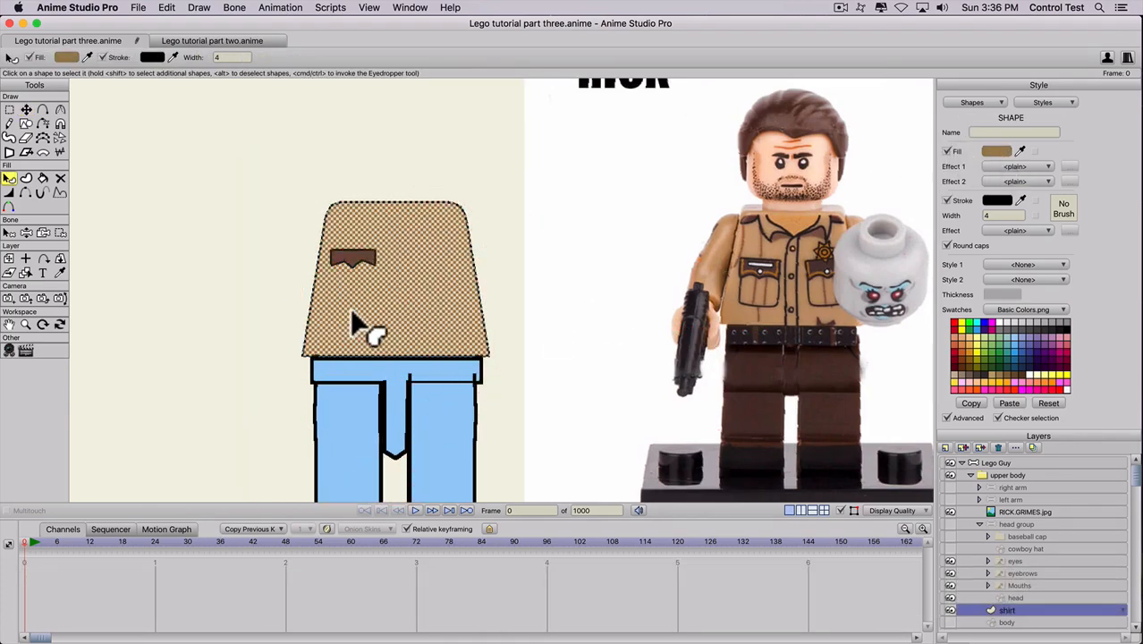
key("q")
left_click(1021, 150)
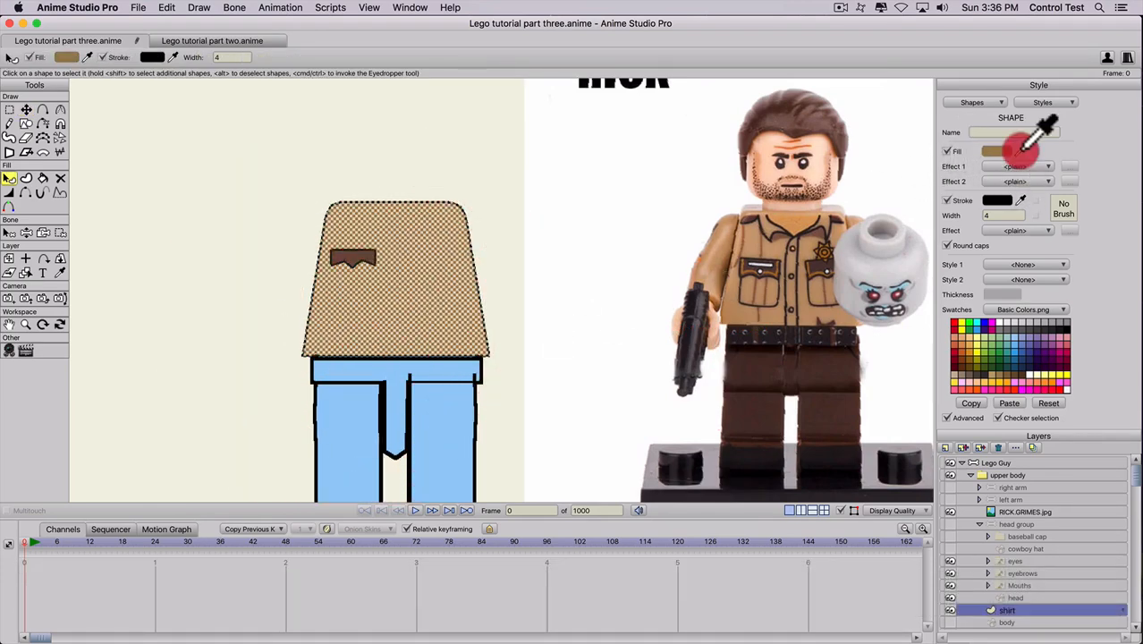
left_click(773, 244)
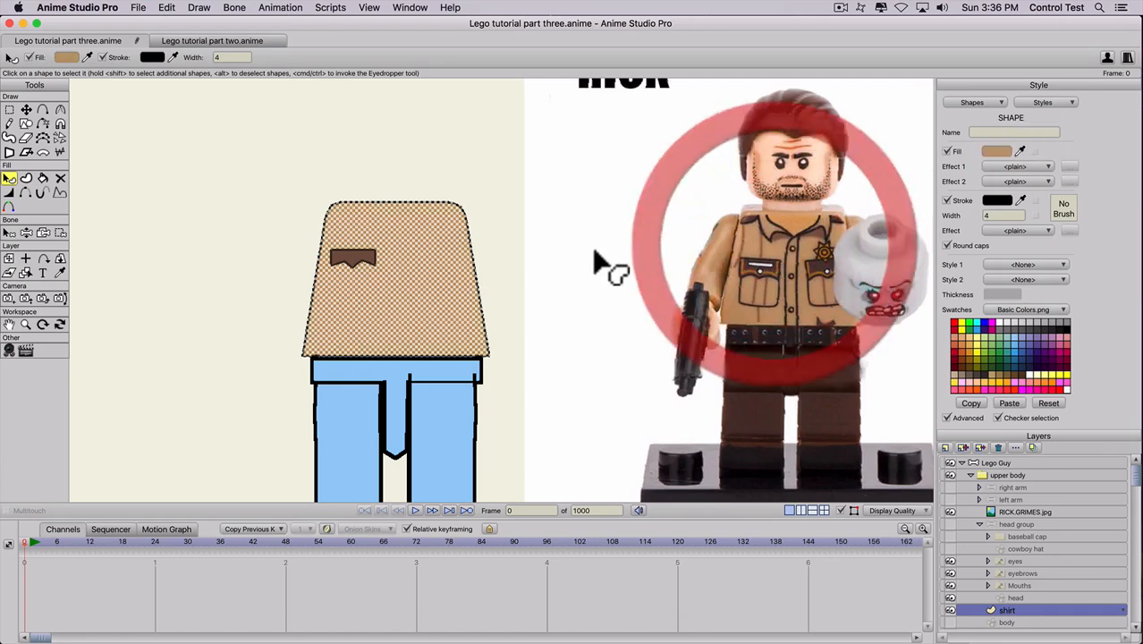
Create a stroke-only shape from the open pocket outline below the flap.
key("t")
left_click(501, 256)
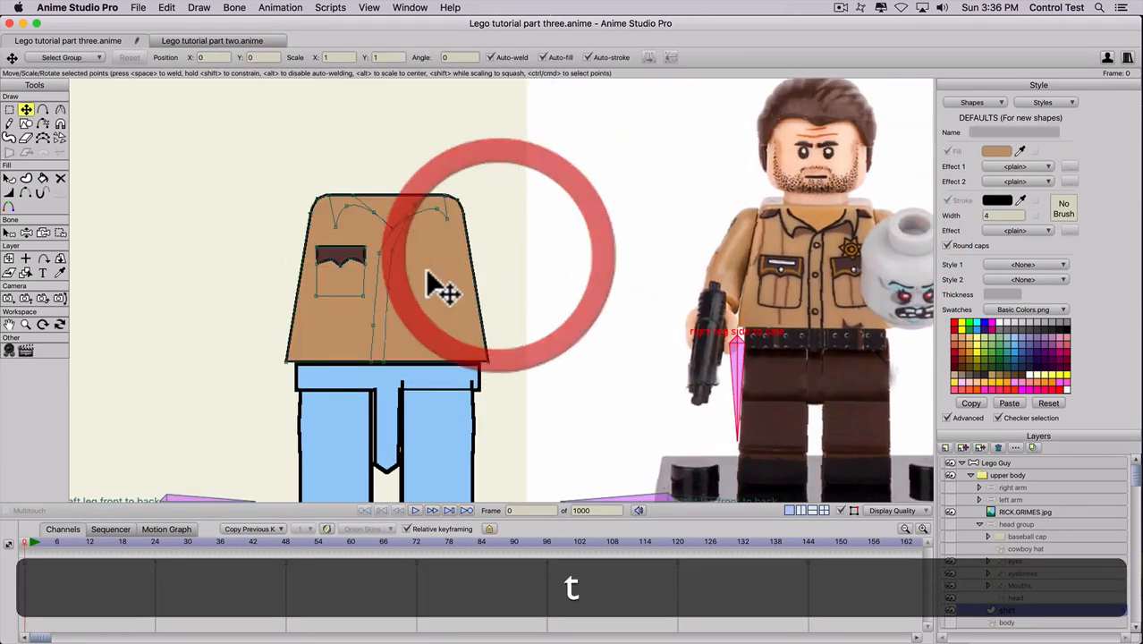
key("u")
left_click(347, 293)
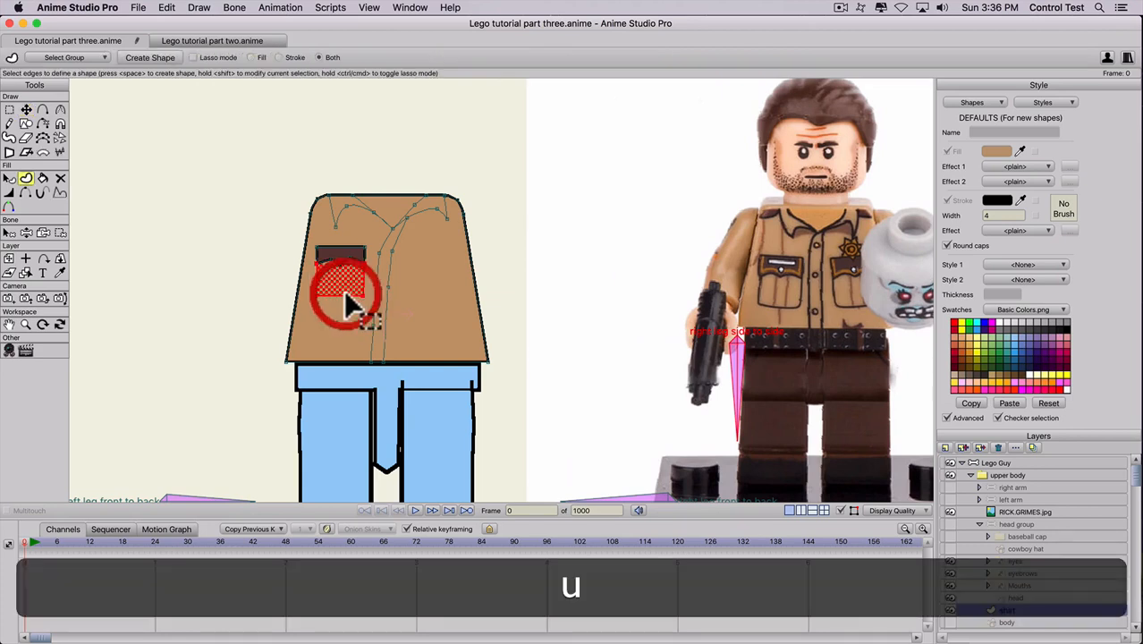
left_click(279, 58)
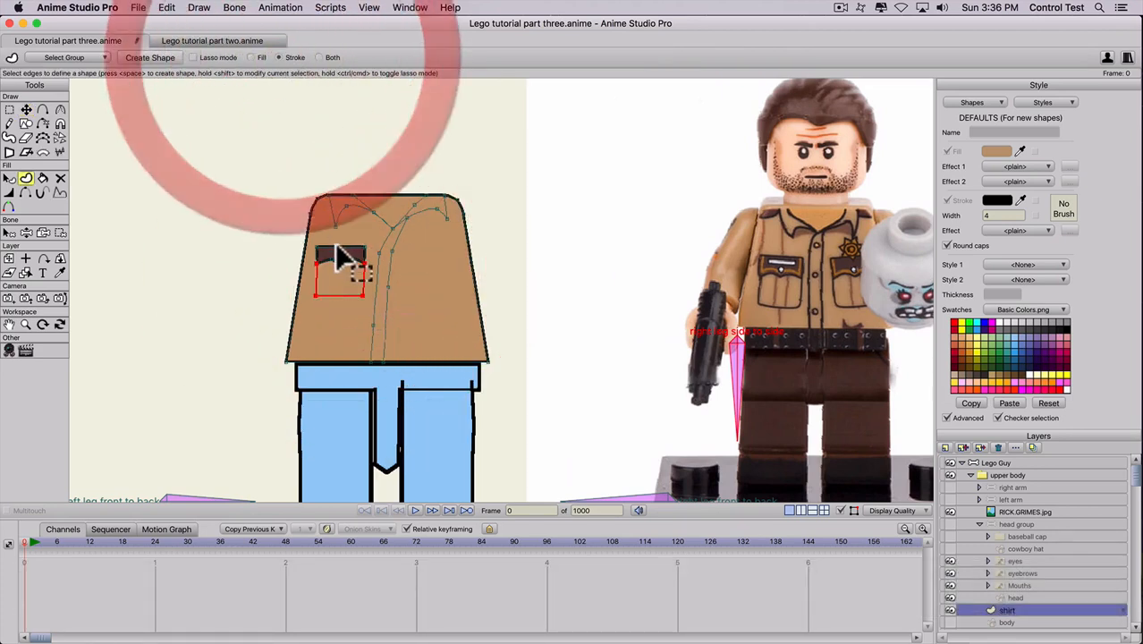
key("space")
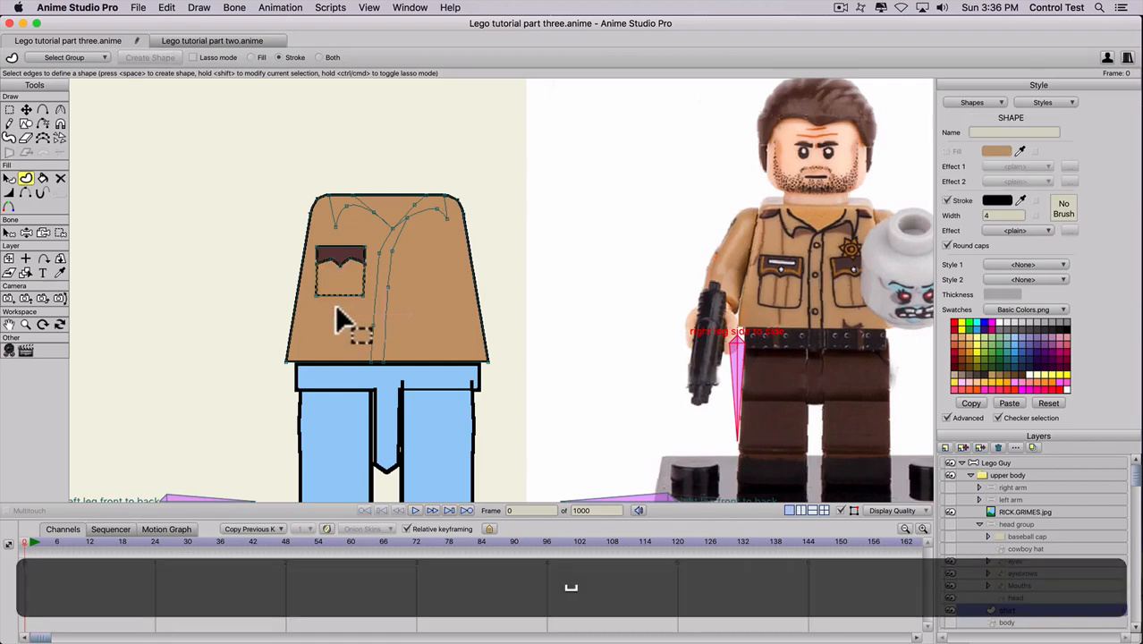
Draw a tiny oval button at the centre of the pocket flap and fill it with white.
scroll(340, 265, "up", 5)
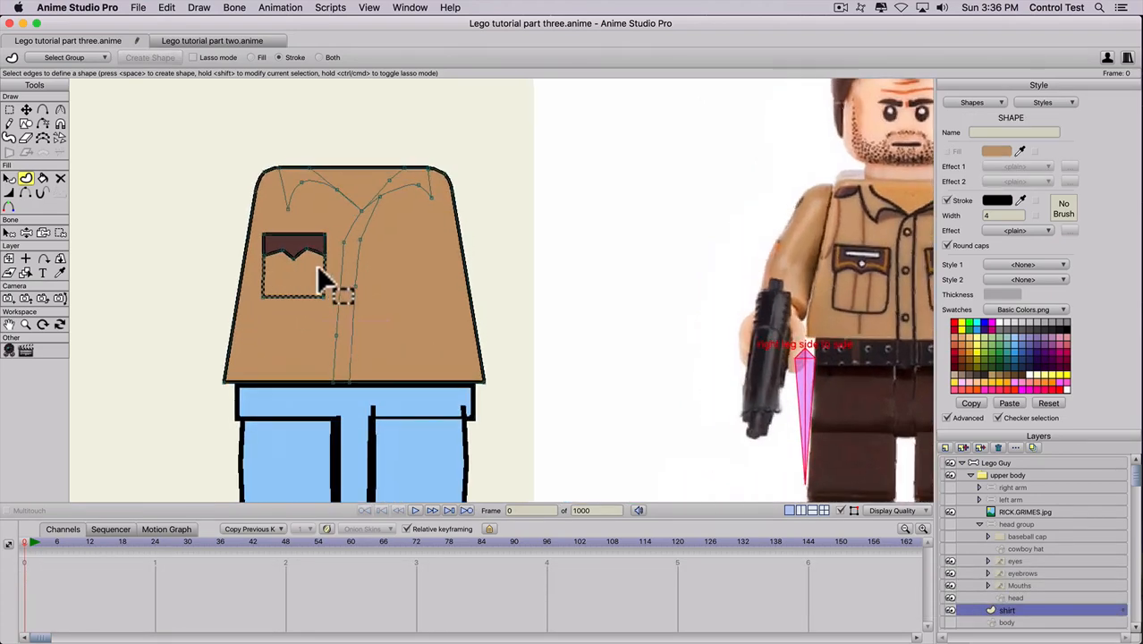
key("s")
left_click(151, 58)
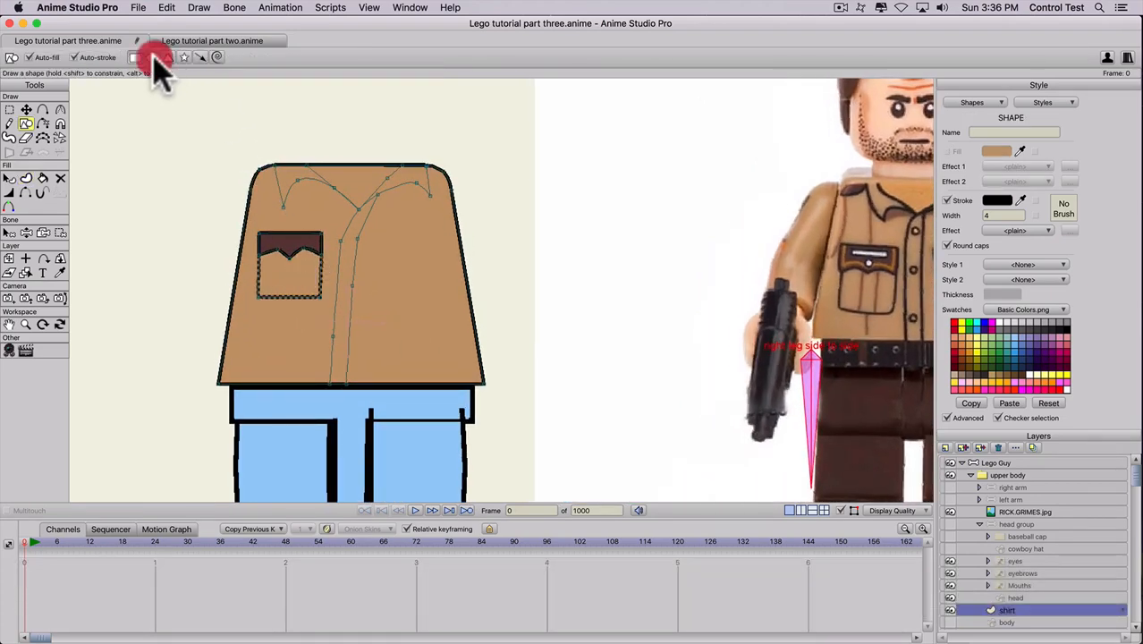
left_click(290, 249)
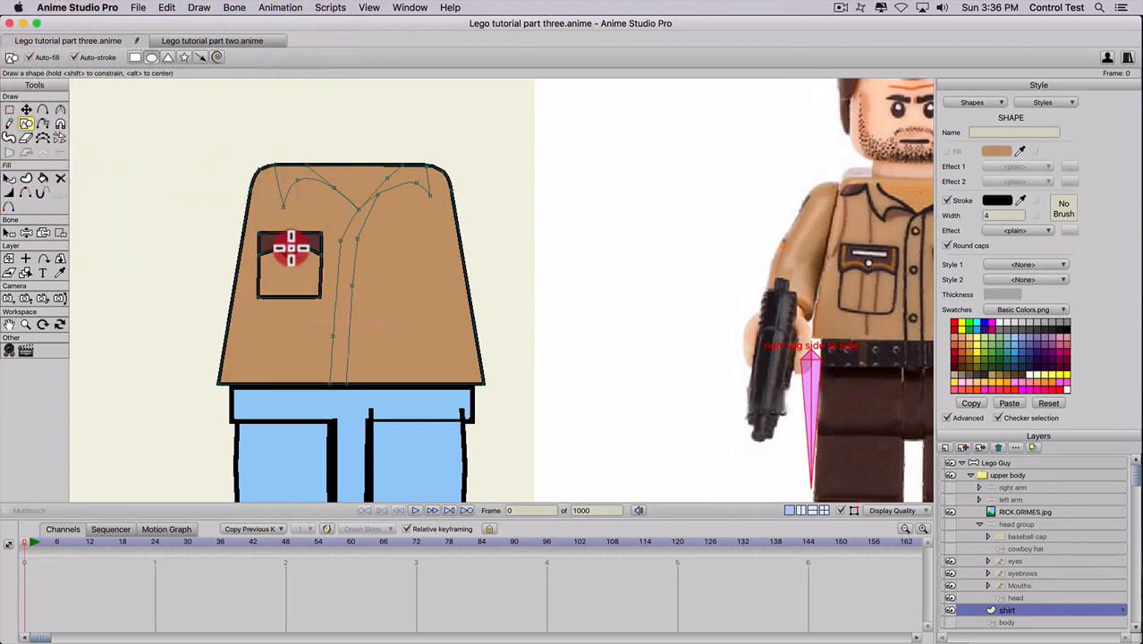
left_click(294, 254)
key("q")
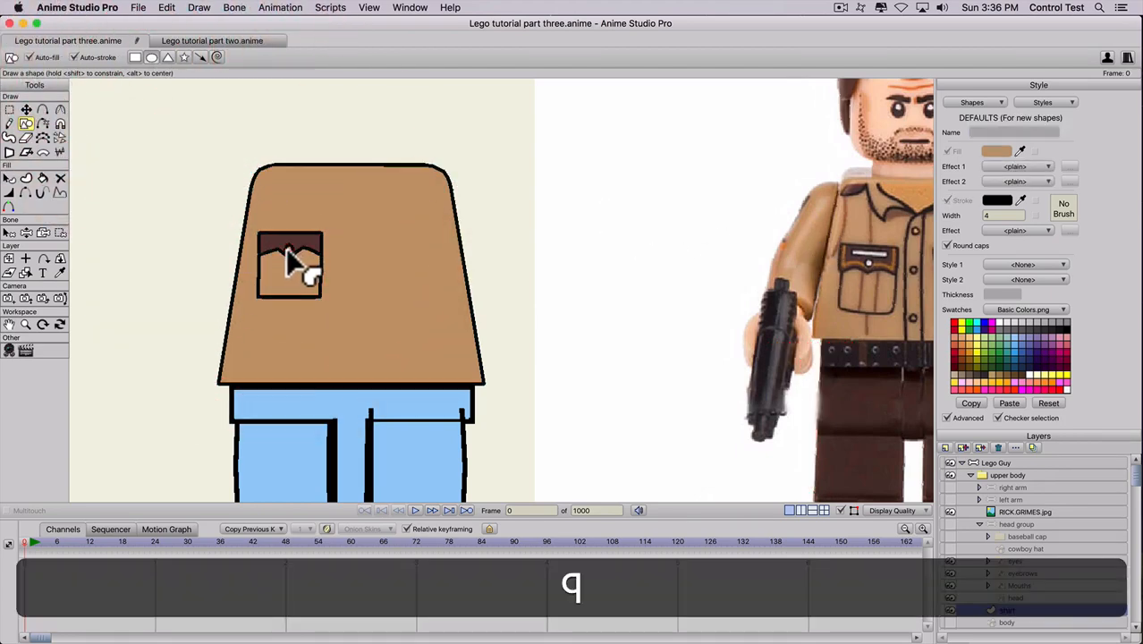
left_click(294, 253)
left_click(991, 323)
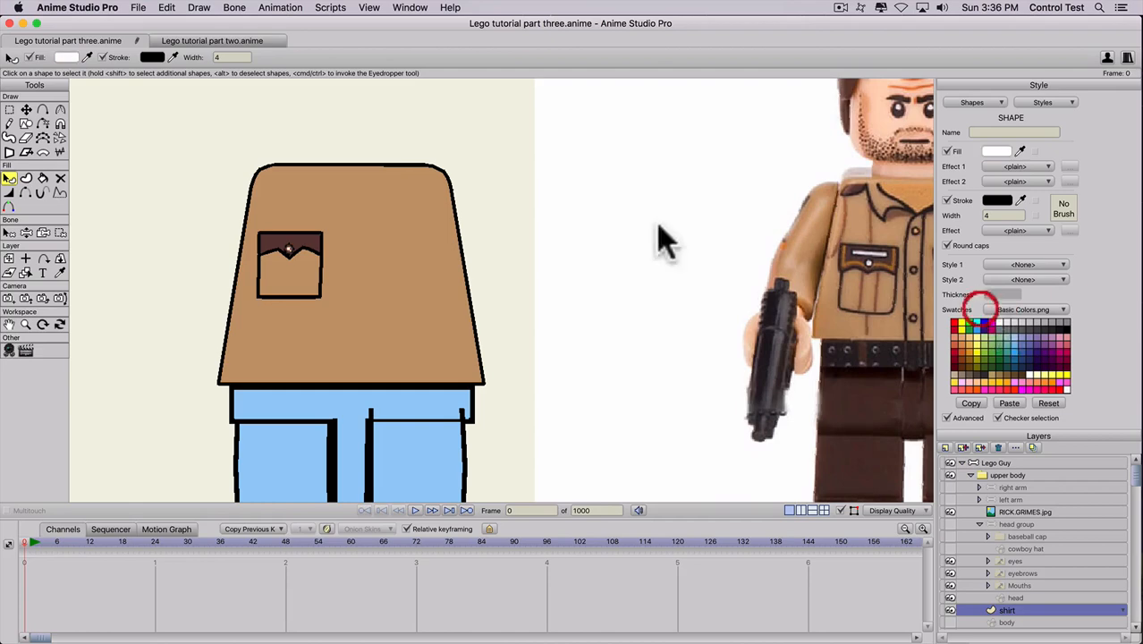
Duplicate the complete pocket with its flap and button and place the copy level with it on the opposite chest.
key("t")
left_click(544, 224)
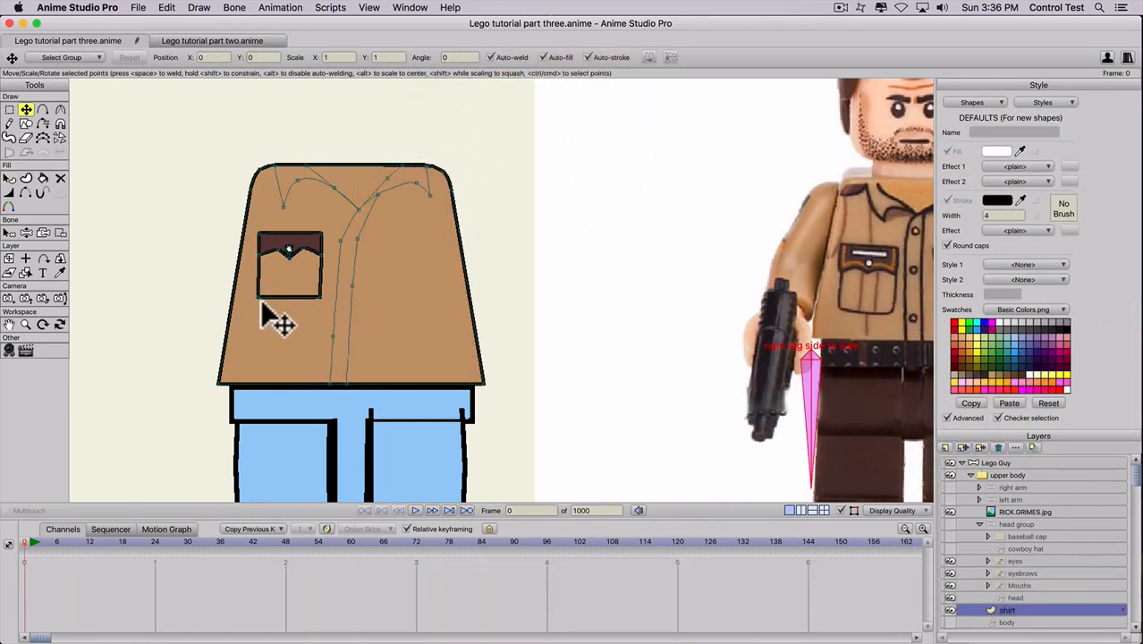
key("g")
left_click_drag(254, 310, 333, 233)
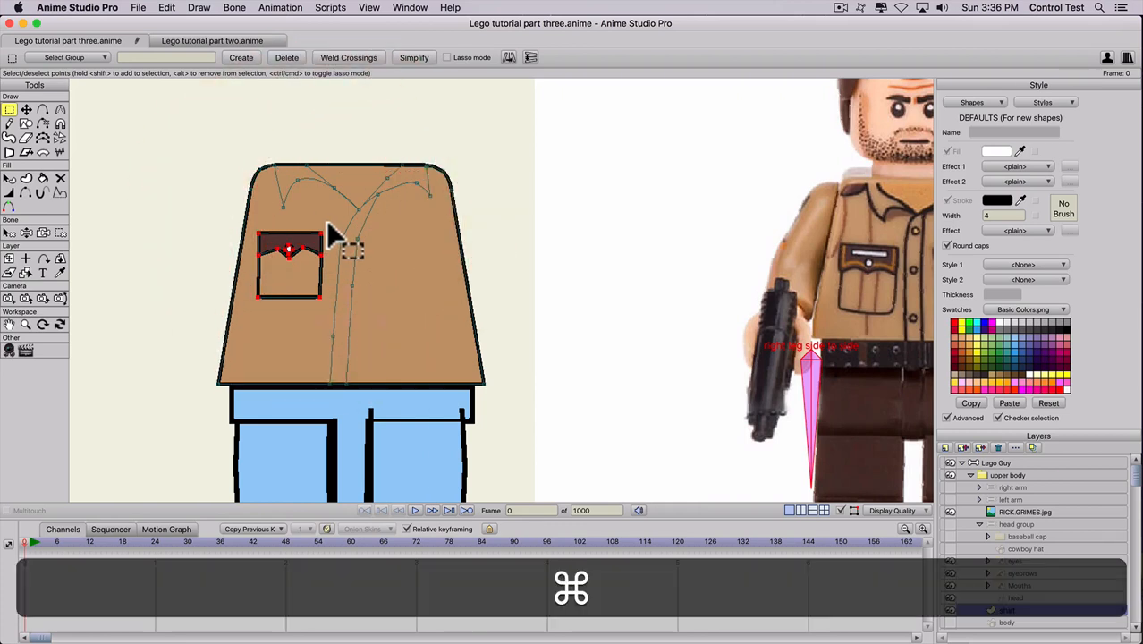
key("super+v")
left_click_drag(405, 271, 447, 301)
Adjust the copied pocket's lower corner and slightly round the lower corners of both chest pockets through their curvature.
left_click(384, 301)
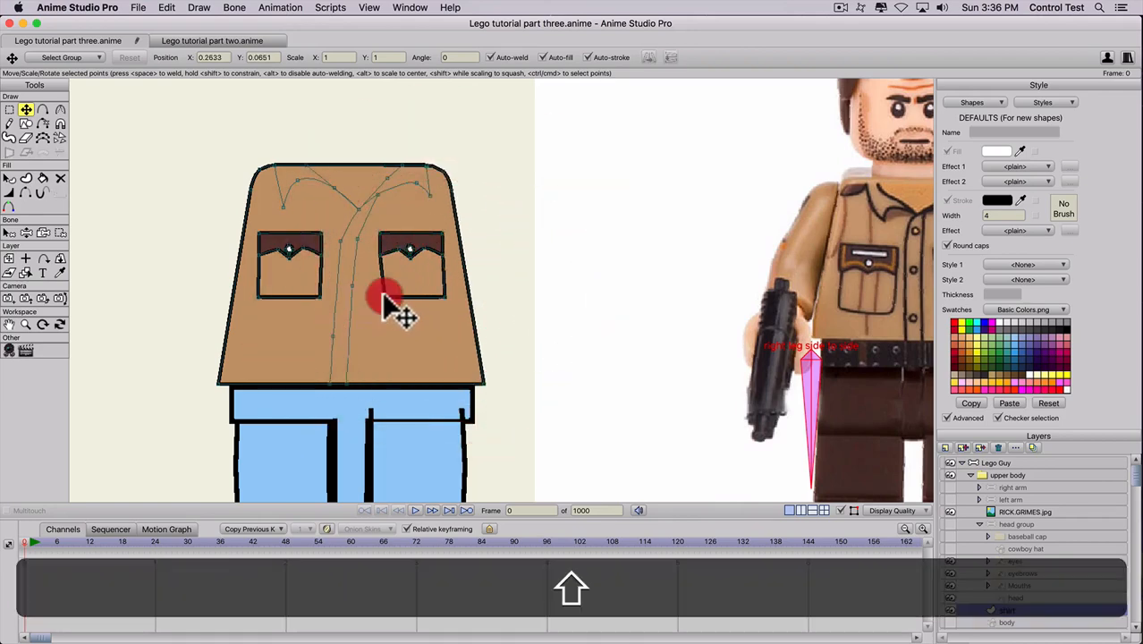
left_click(443, 298)
key("c")
left_click_drag(595, 308, 551, 313)
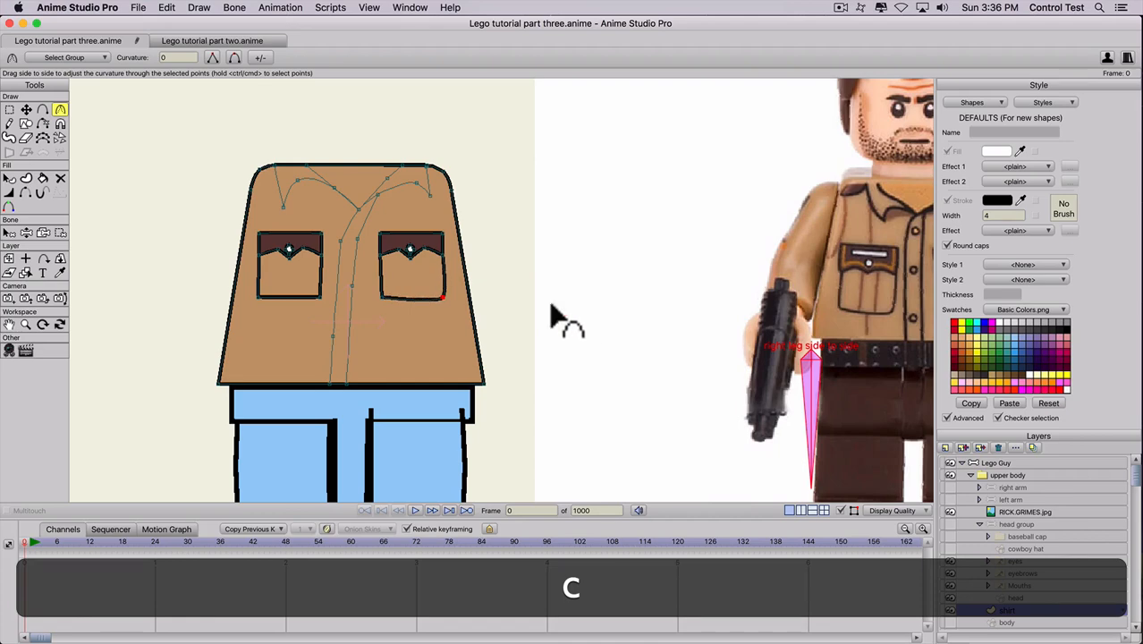
left_click(391, 300)
left_click(337, 299)
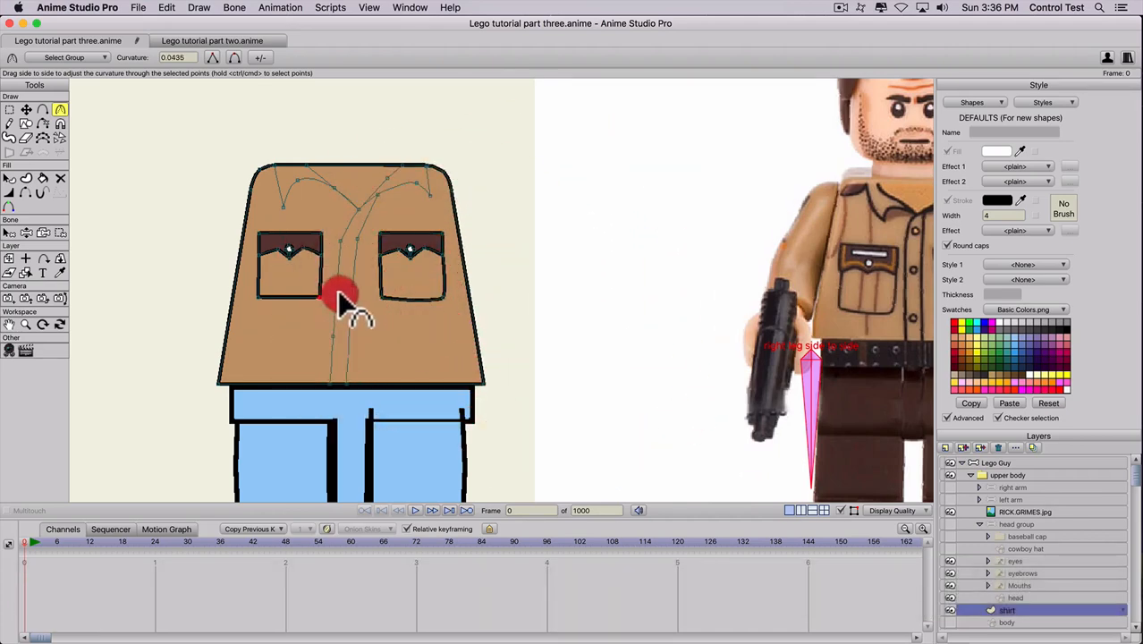
left_click(277, 304)
mouse_move(278, 304)
left_mouse_down()
mouse_move(301, 299)
mouse_move(306, 268)
mouse_move(286, 285)
left_mouse_up()
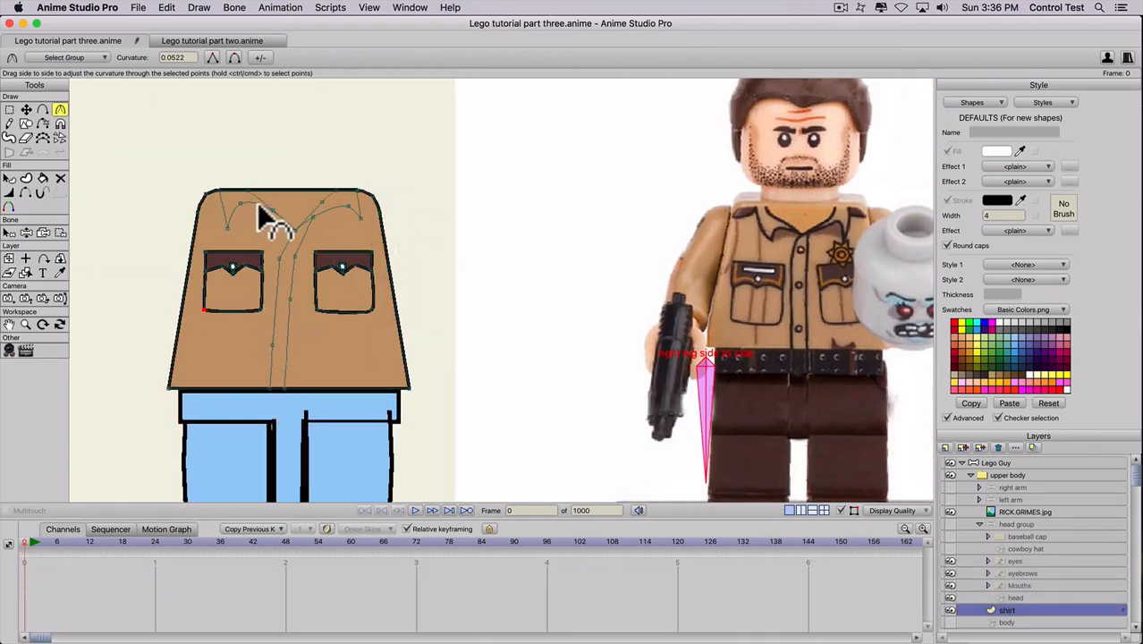
Make the right arm, left arm and head group layers visible again.
scroll(269, 211, "down", 5)
scroll(309, 208, "up", 5)
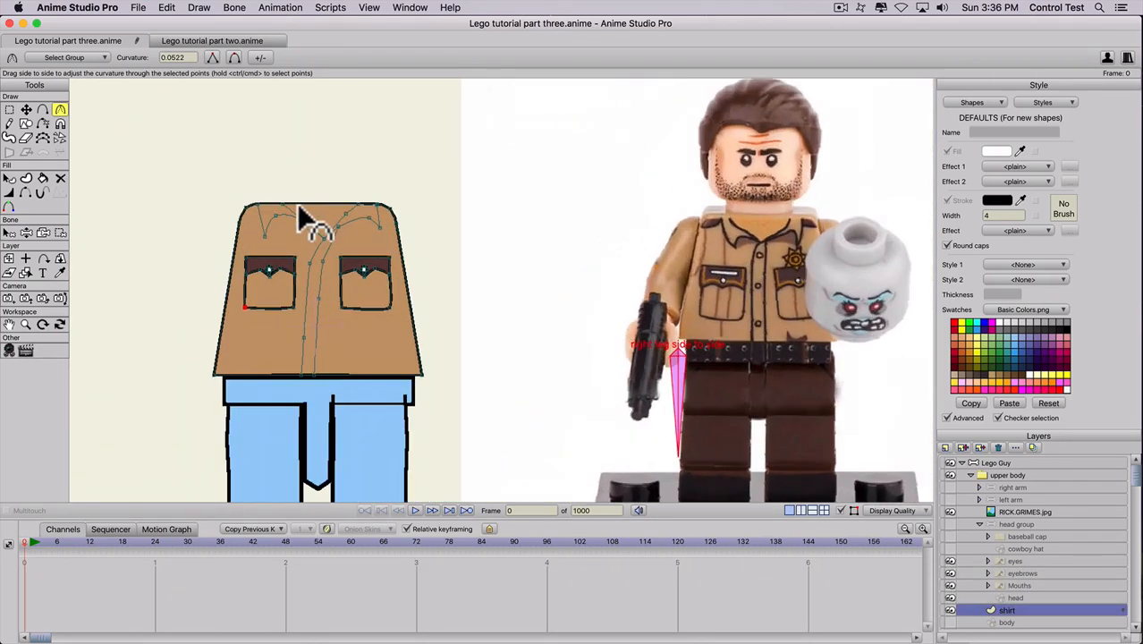
scroll(759, 428, "down", 1)
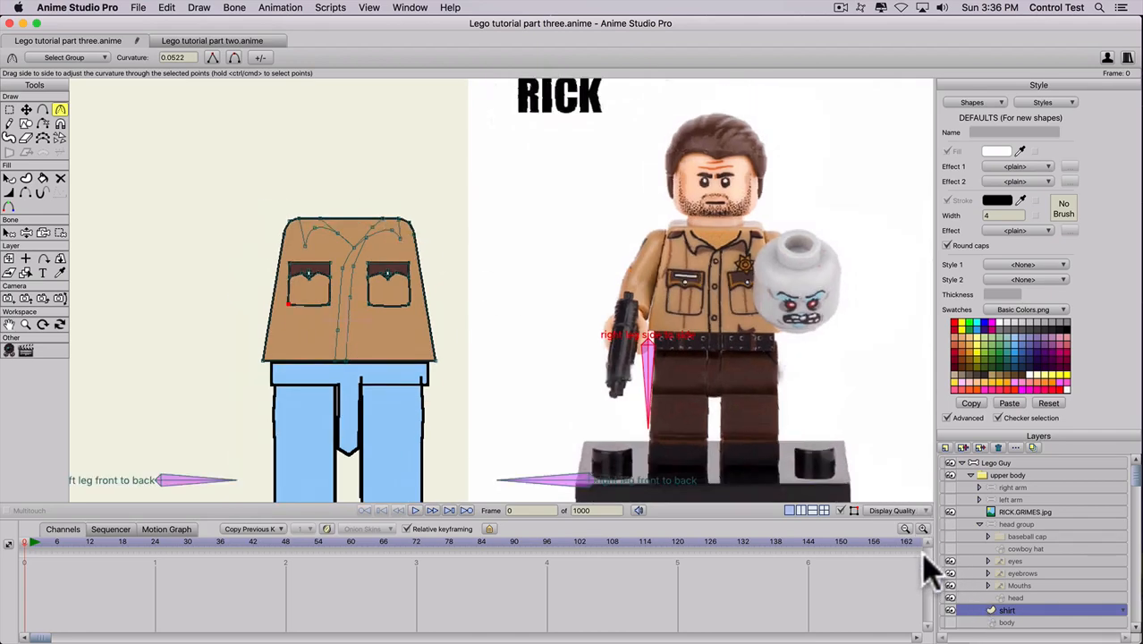
left_click(950, 487)
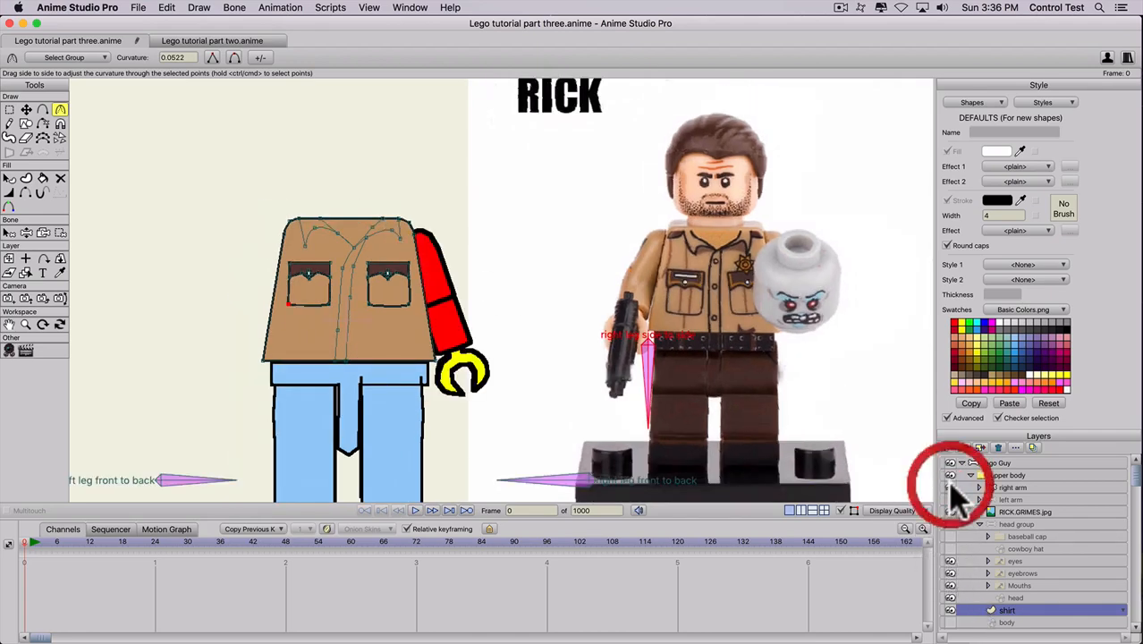
left_click(951, 500)
left_click(950, 524)
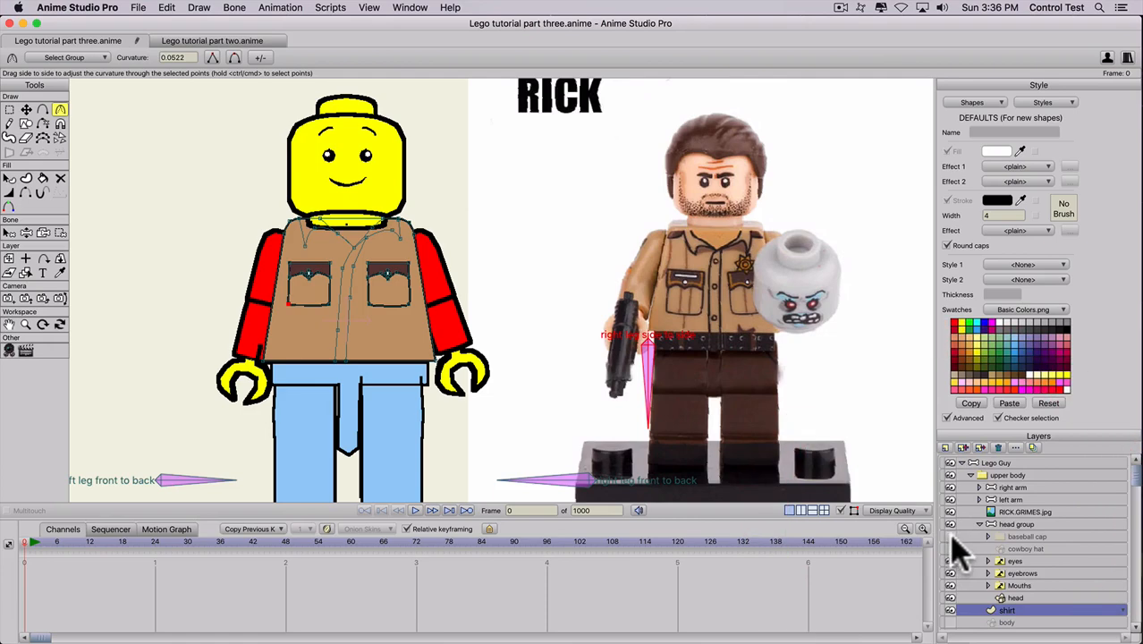
Create a filled and stroked shape from the edges of the V-shaped neck opening, sampling its yellow fill from the character's face.
scroll(367, 224, "up", 3)
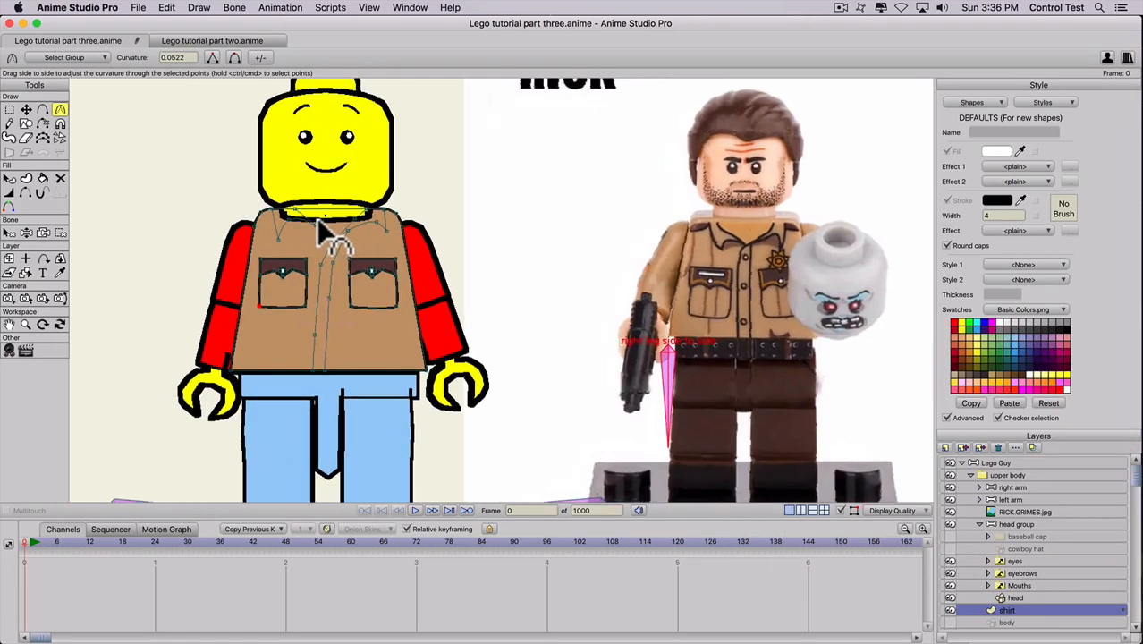
scroll(306, 224, "up", 2)
left_click_drag(305, 224, 363, 326)
scroll(363, 326, "up", 1)
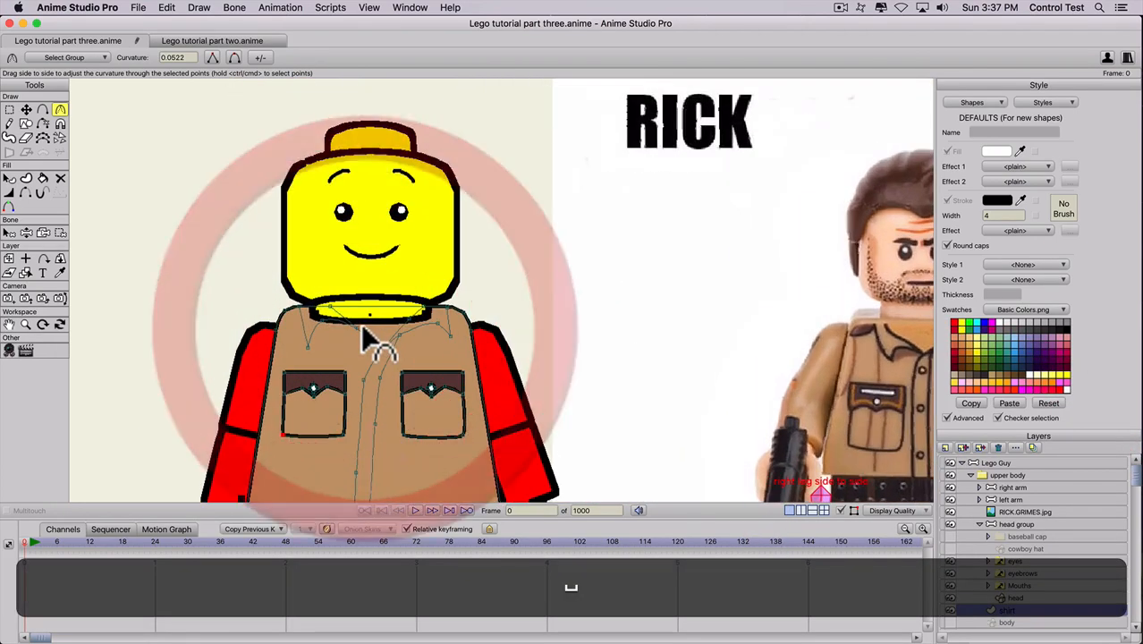
key("u")
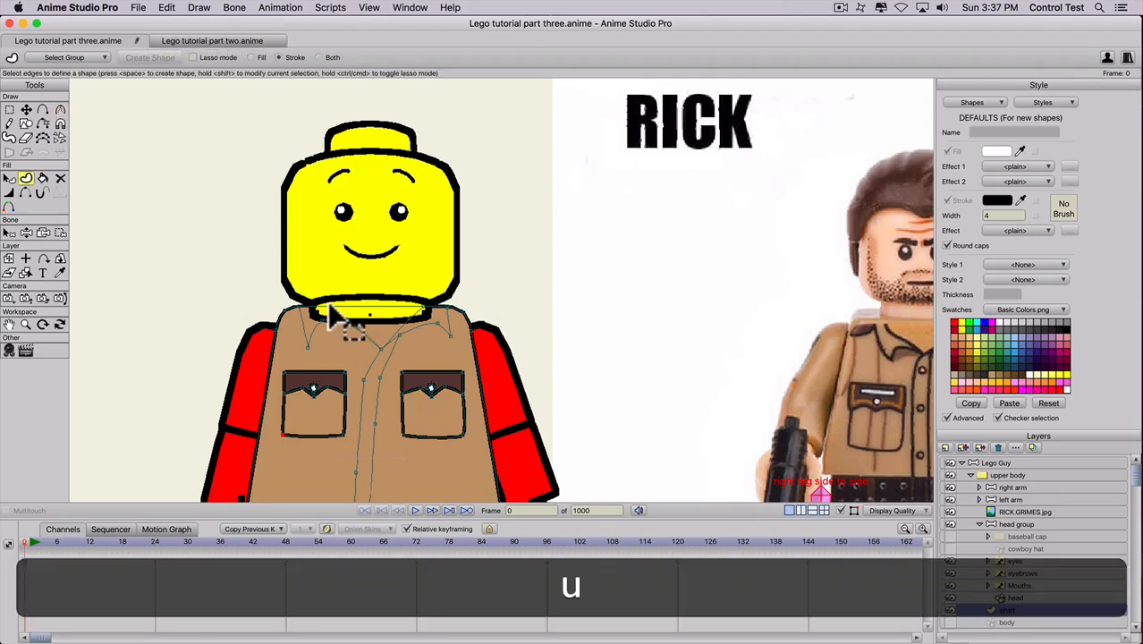
left_click(330, 305, "shift")
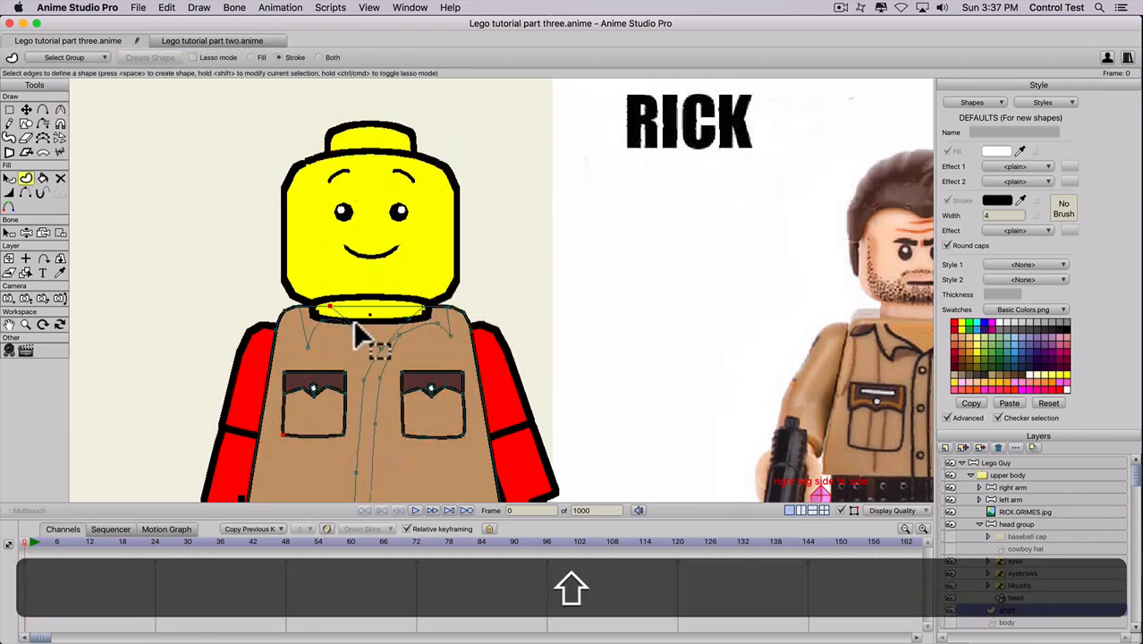
left_click(355, 323, "shift")
left_click(379, 348, "shift")
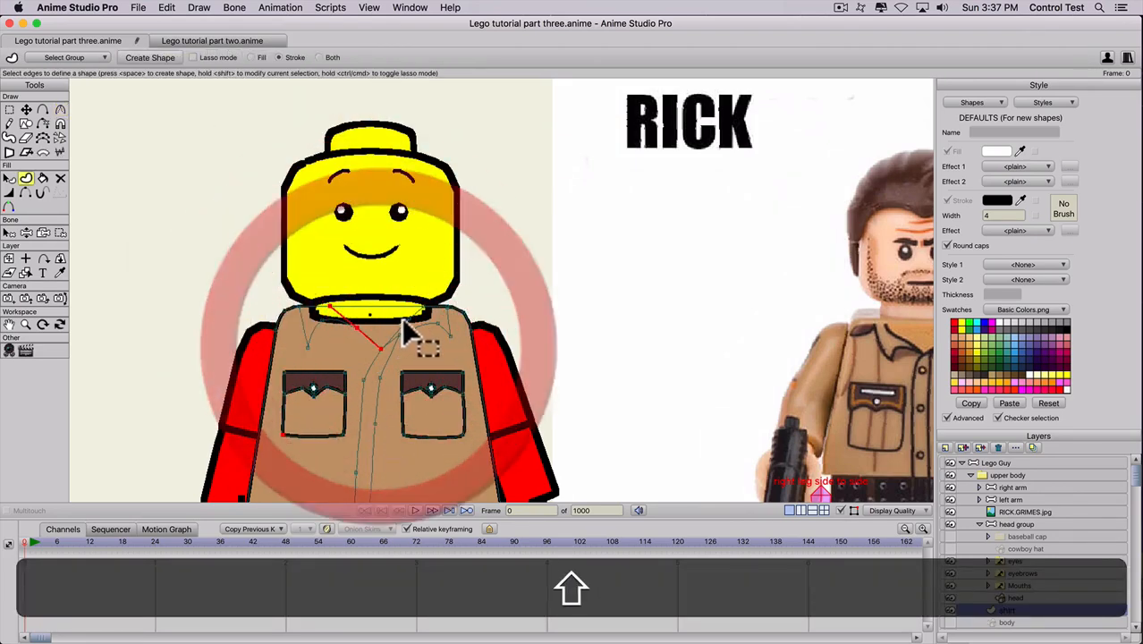
left_click(408, 319, "shift")
left_click(424, 306, "shift")
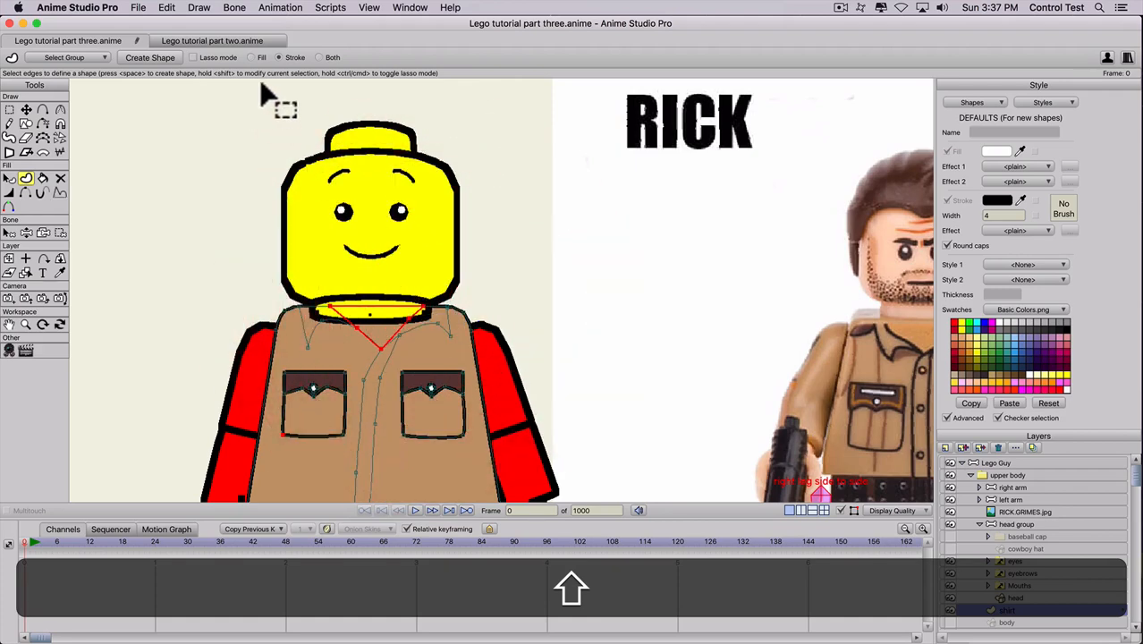
left_click(322, 58)
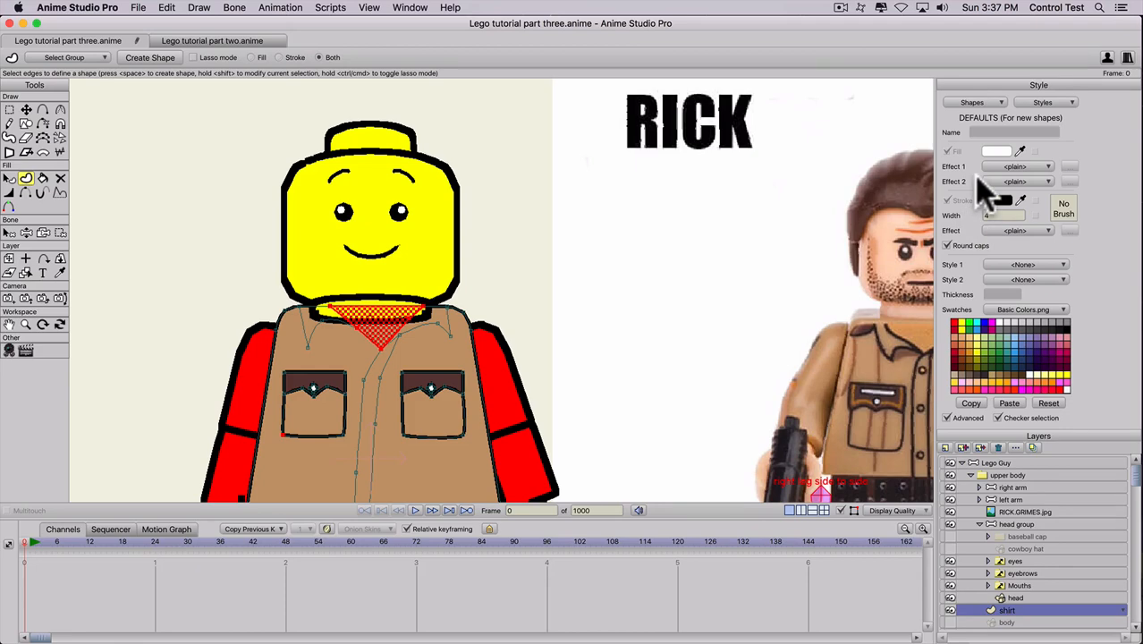
left_click_drag(1021, 151, 430, 235)
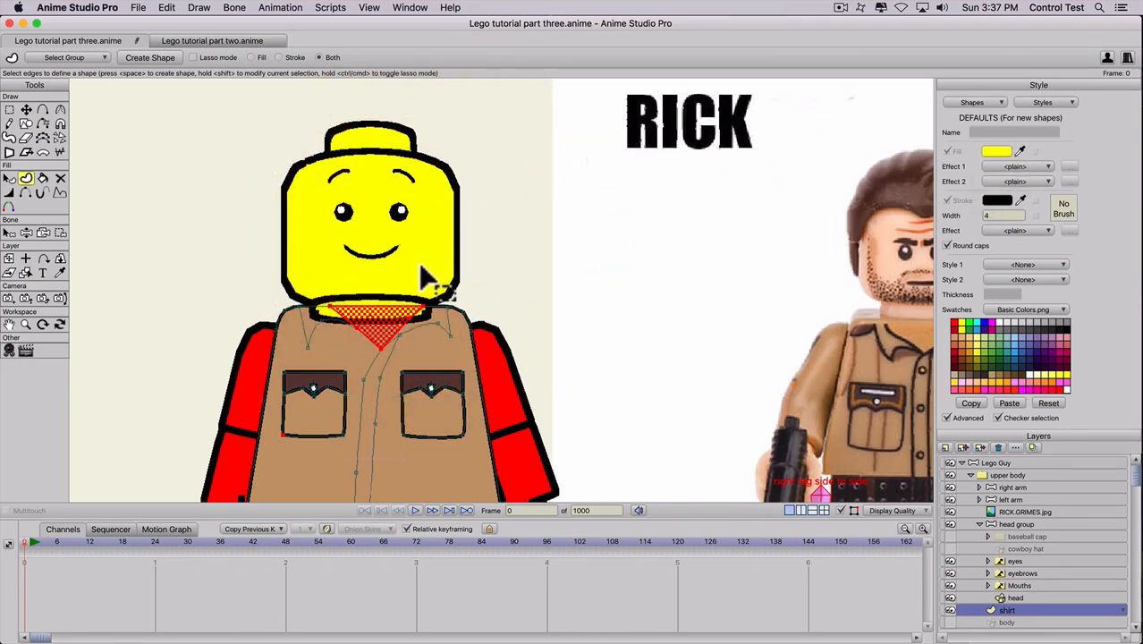
left_click(150, 63)
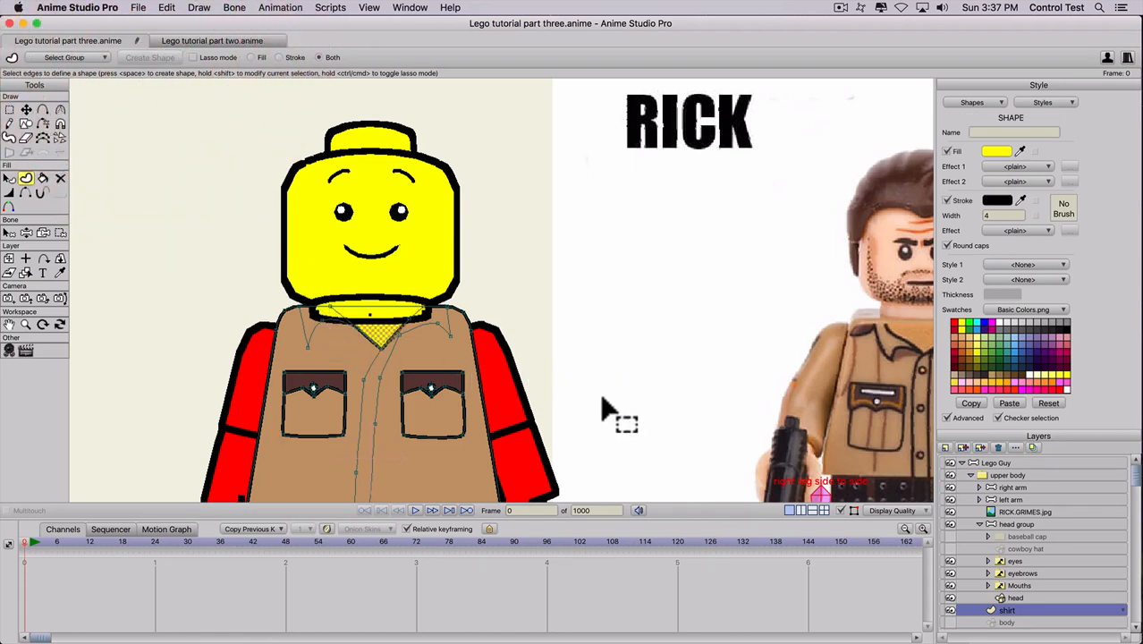
Hide the head group layer to expose the shirt's neckline.
left_click(950, 524)
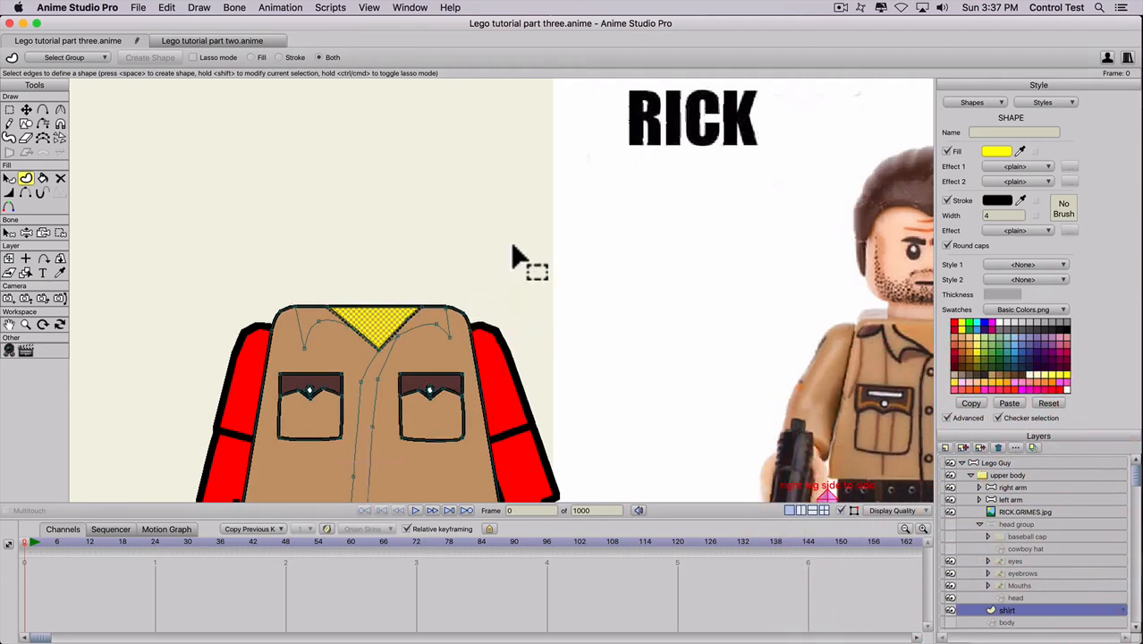
scroll(514, 260, "down", 2)
key("t")
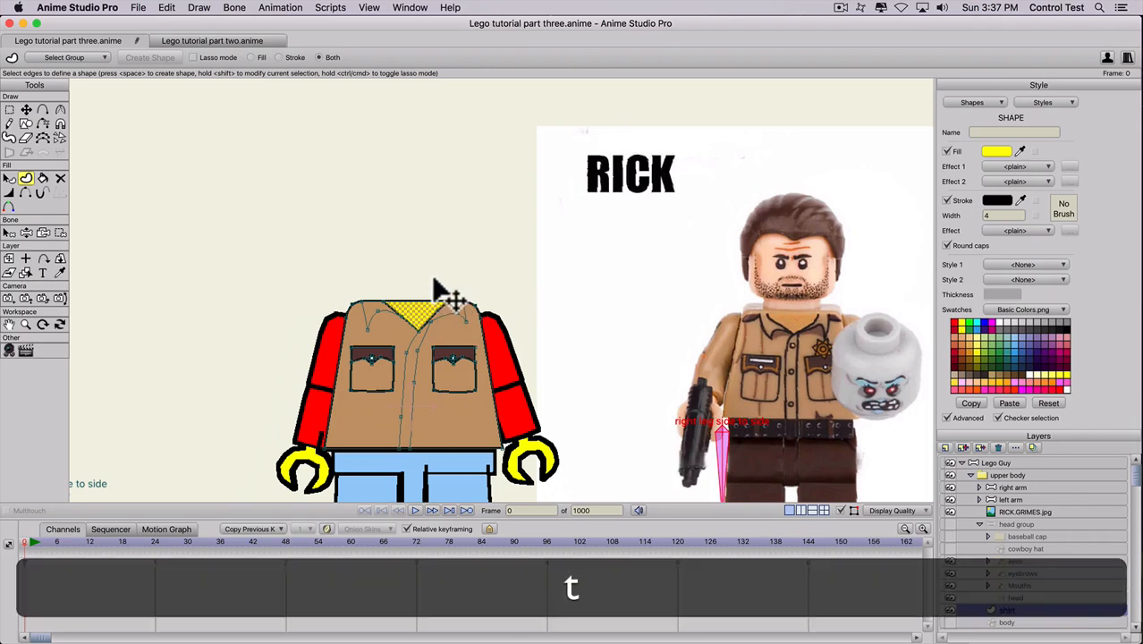
scroll(449, 299, "up", 2)
scroll(385, 345, "up", 1)
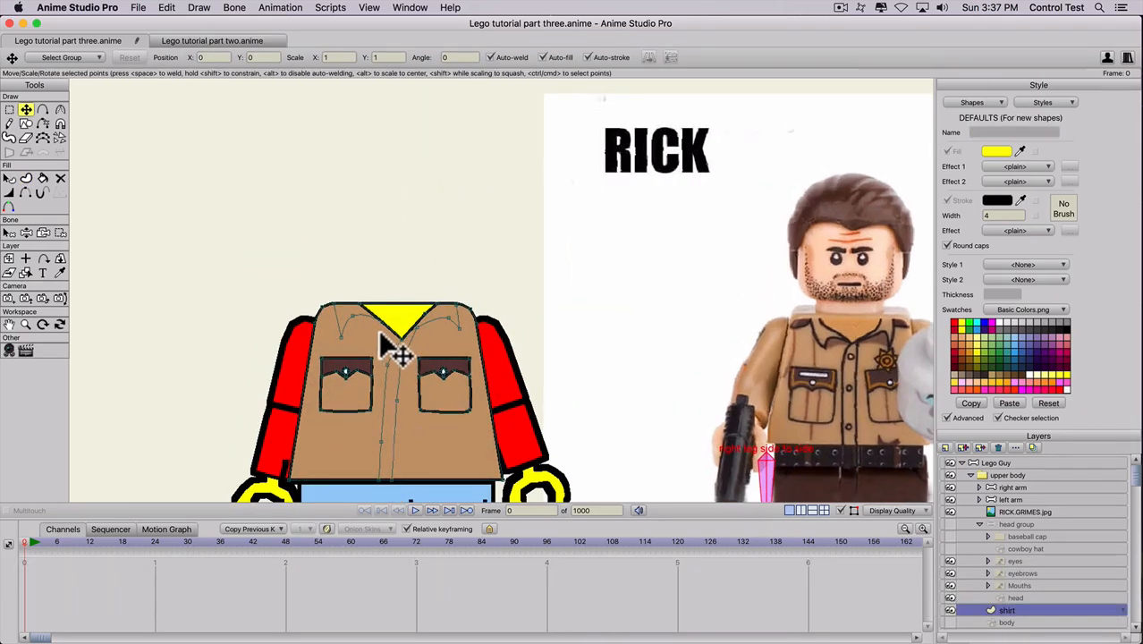
Create stroke-only shapes for the shirt's collar line and for both lines of the front placket.
key("u")
left_click(347, 326)
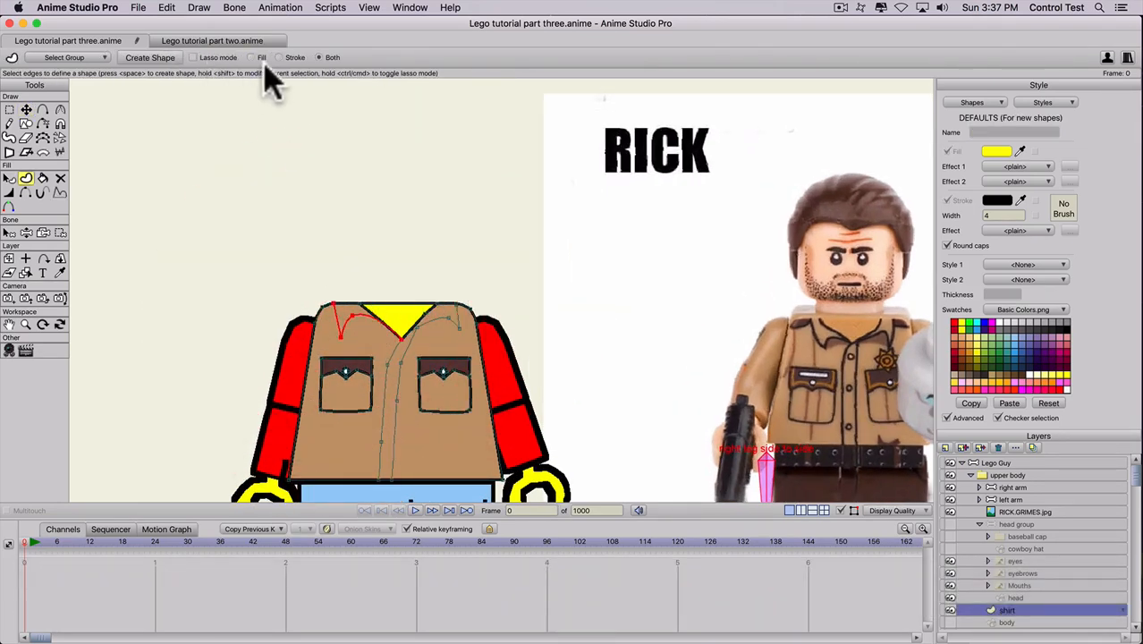
left_click(279, 58)
left_click(138, 60)
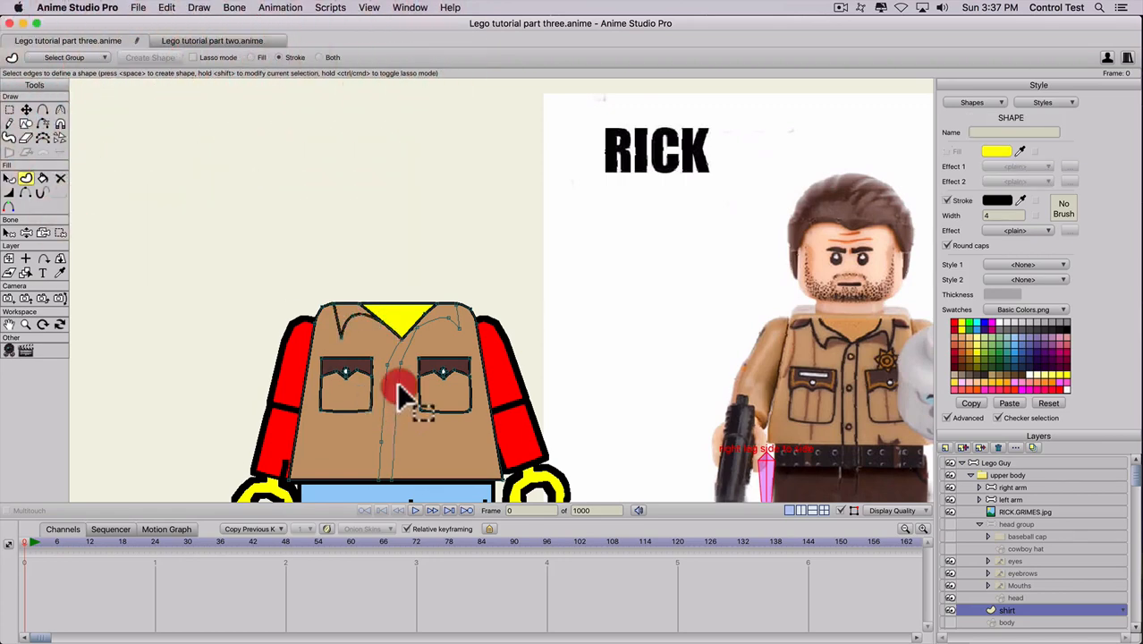
left_click(400, 394)
left_click(150, 57)
left_click(381, 396)
left_click(155, 58)
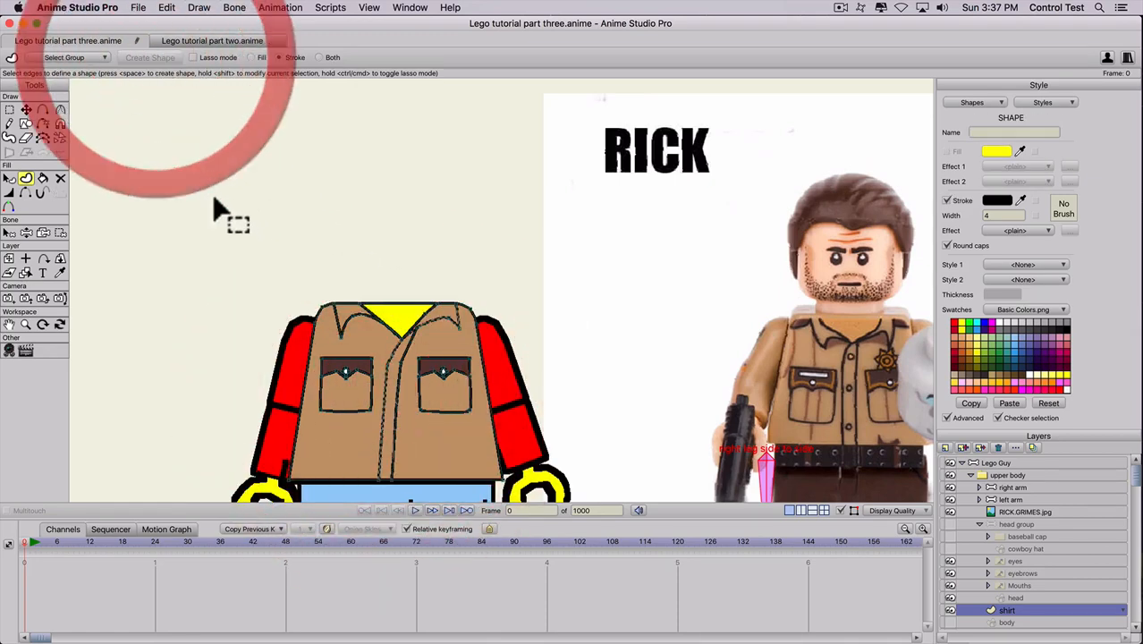
Examine the outlined shirt without a selection and compare its details with the Rick reference figure.
key("t")
left_click(271, 252)
scroll(282, 255, "down", 1)
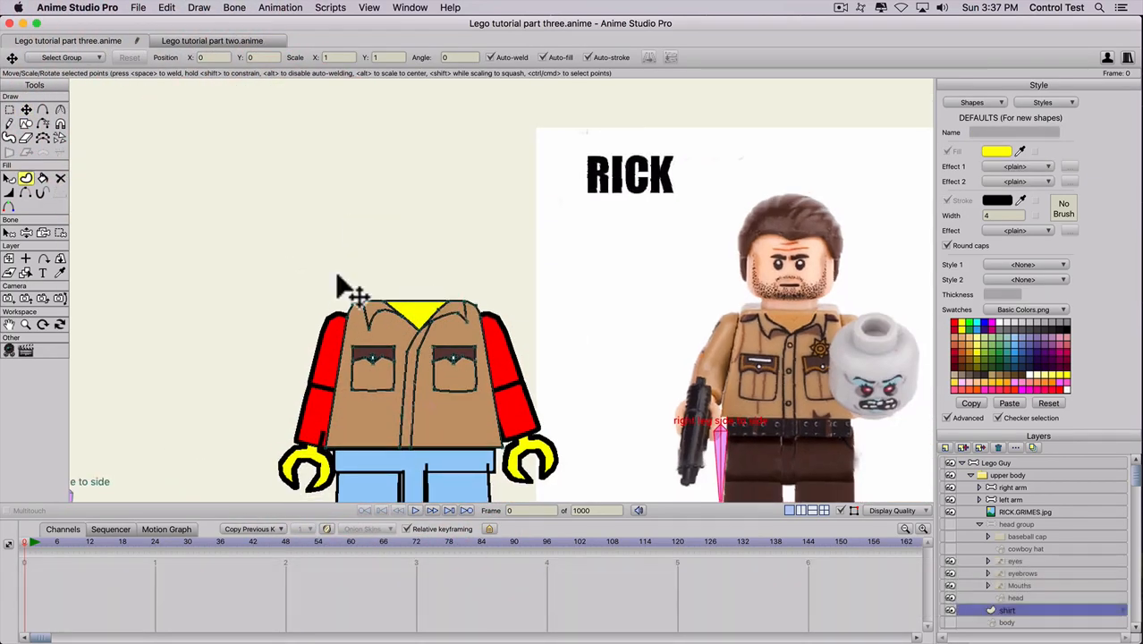
scroll(299, 259, "down", 3)
scroll(314, 269, "up", 5)
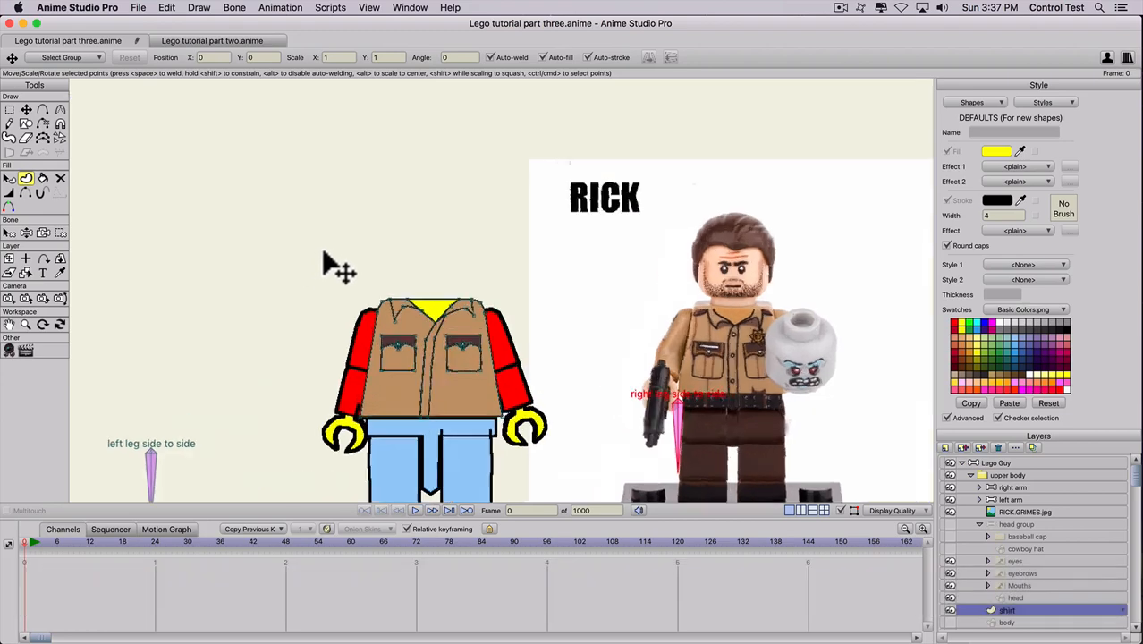
scroll(322, 260, "down", 4)
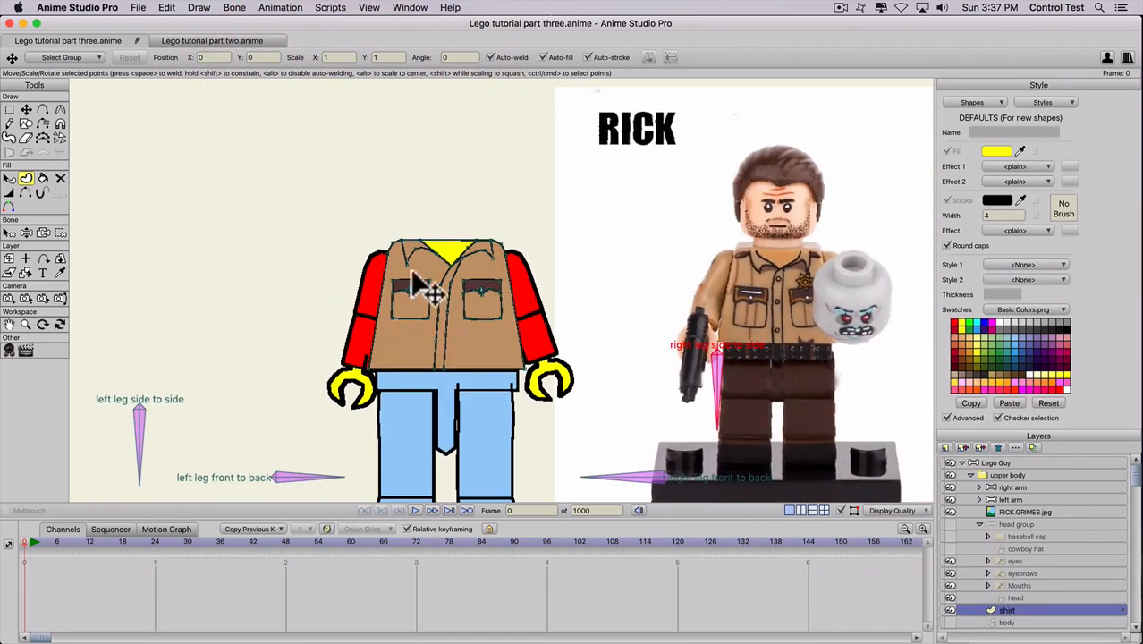
scroll(322, 291, "down", 2)
scroll(394, 217, "up", 4)
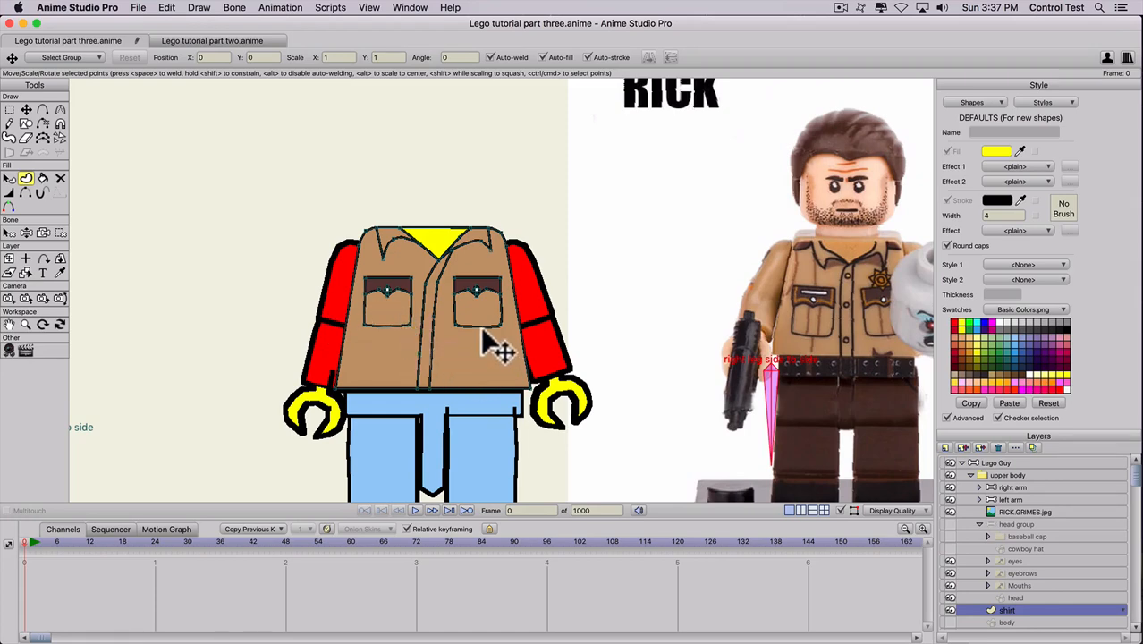
scroll(479, 322, "down", 2)
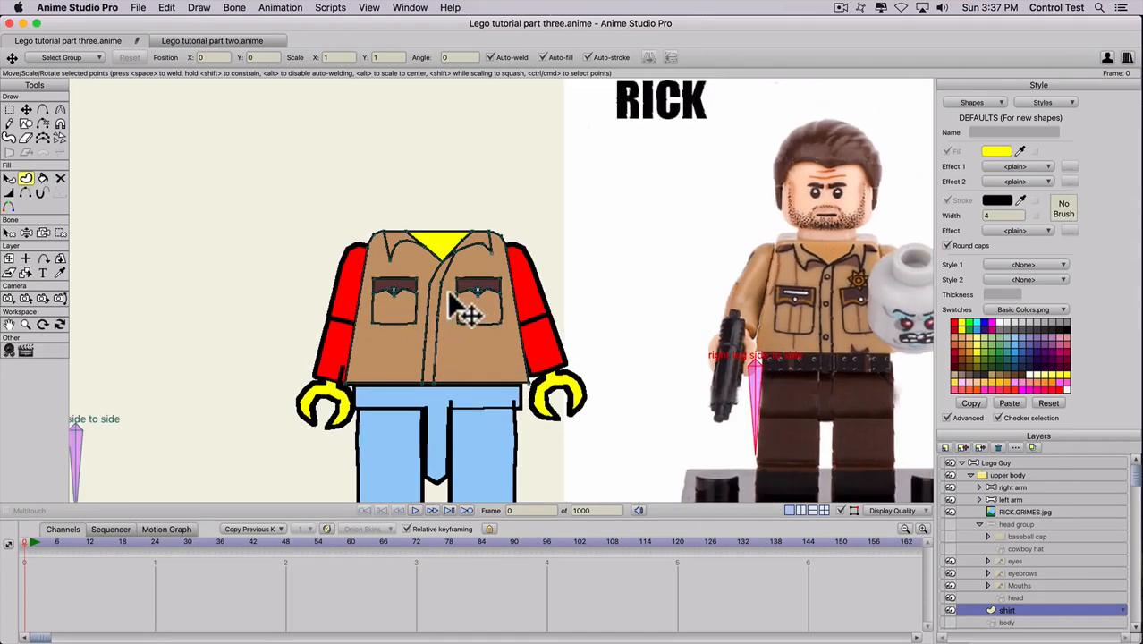
scroll(469, 309, "up", 3)
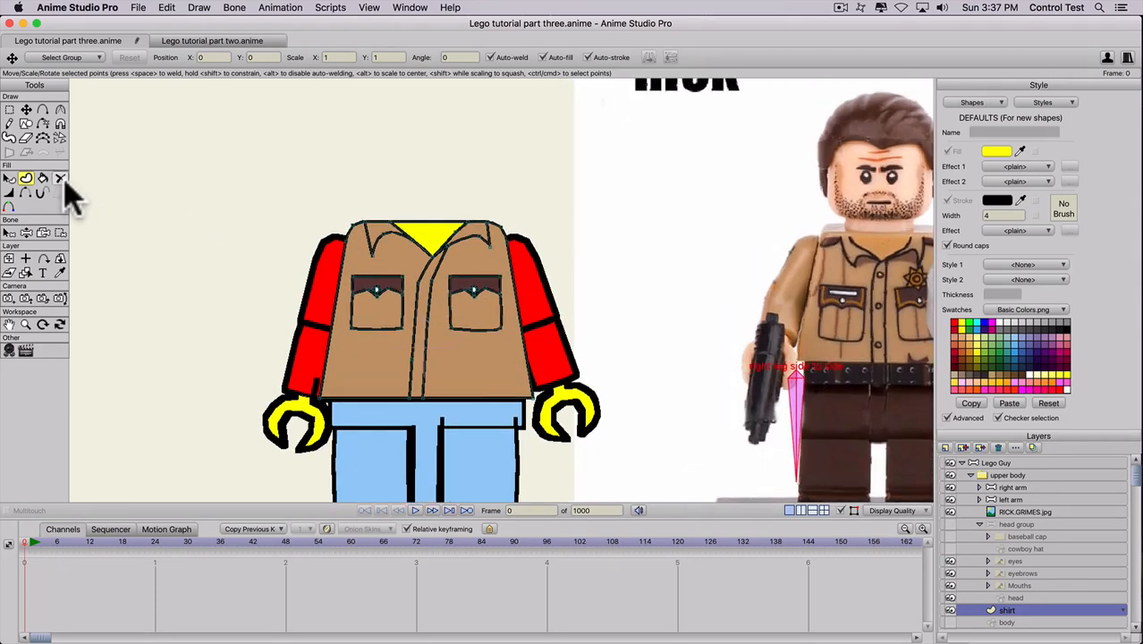
Draw a small yellow five-pointed star badge and centre it over the flap of the chest pocket on the character's left side.
key("s")
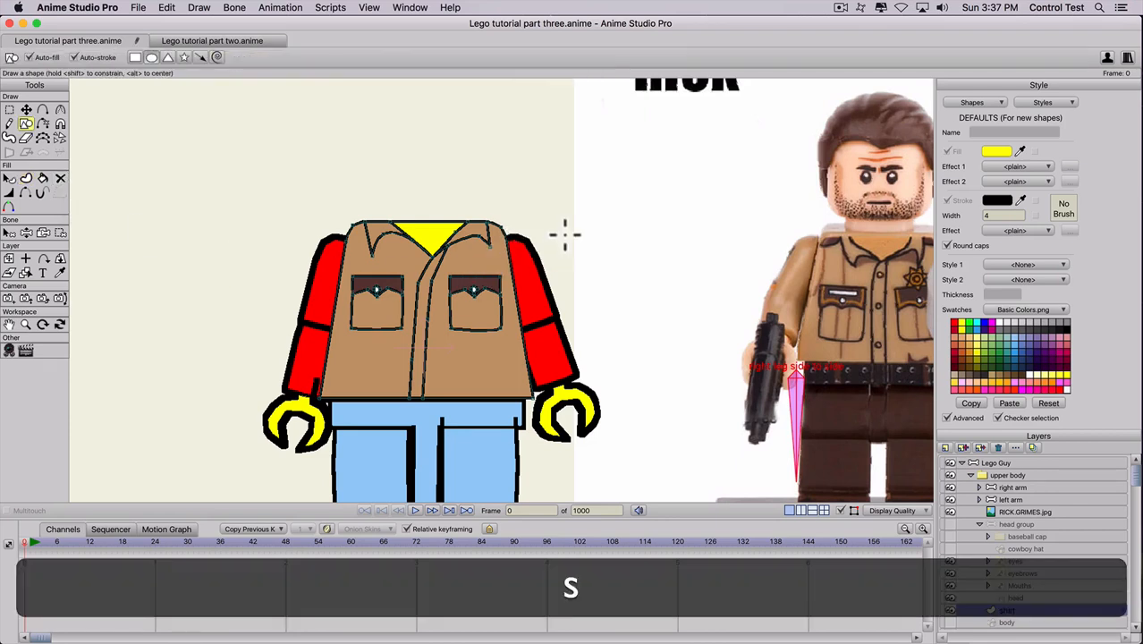
mouse_move(589, 231)
left_mouse_down()
mouse_move(627, 269)
mouse_move(589, 242)
left_mouse_up()
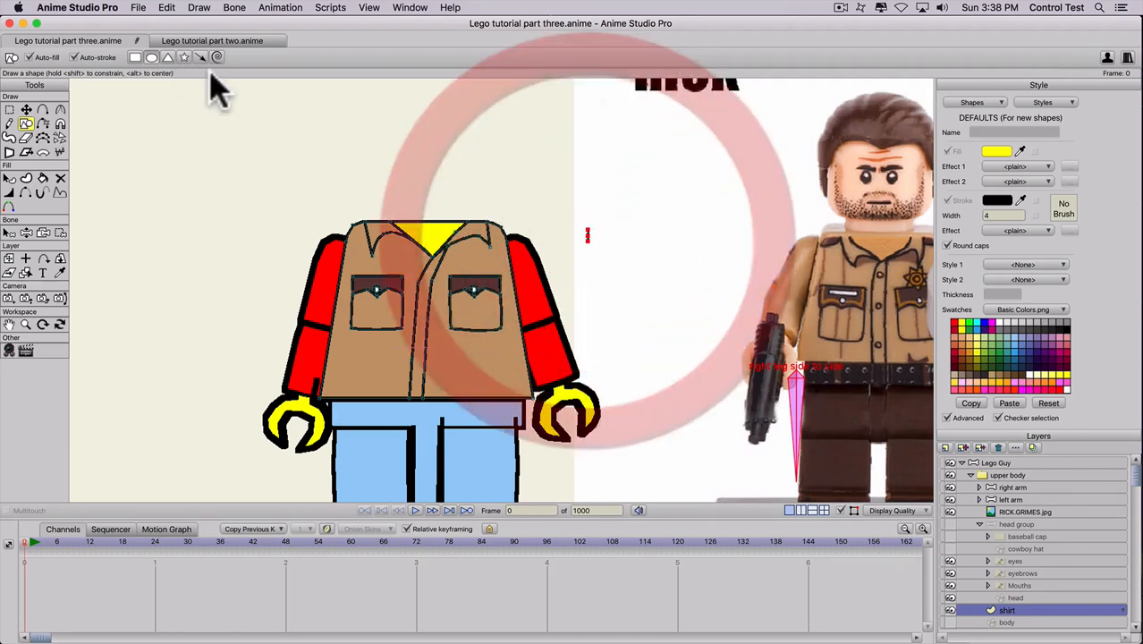
key("super+z")
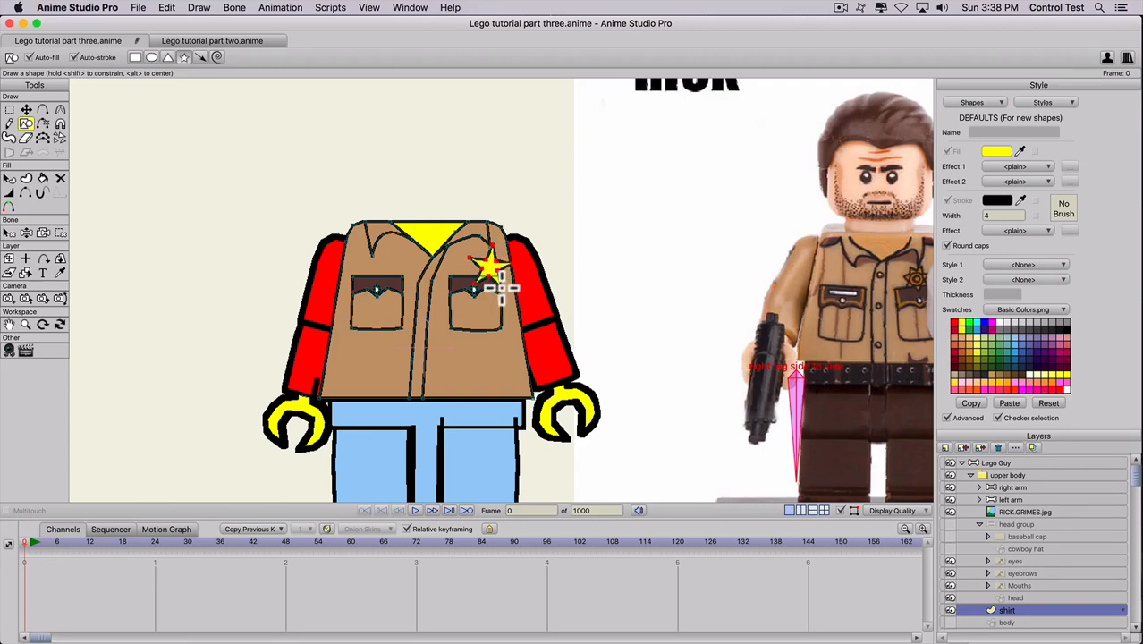
key("t")
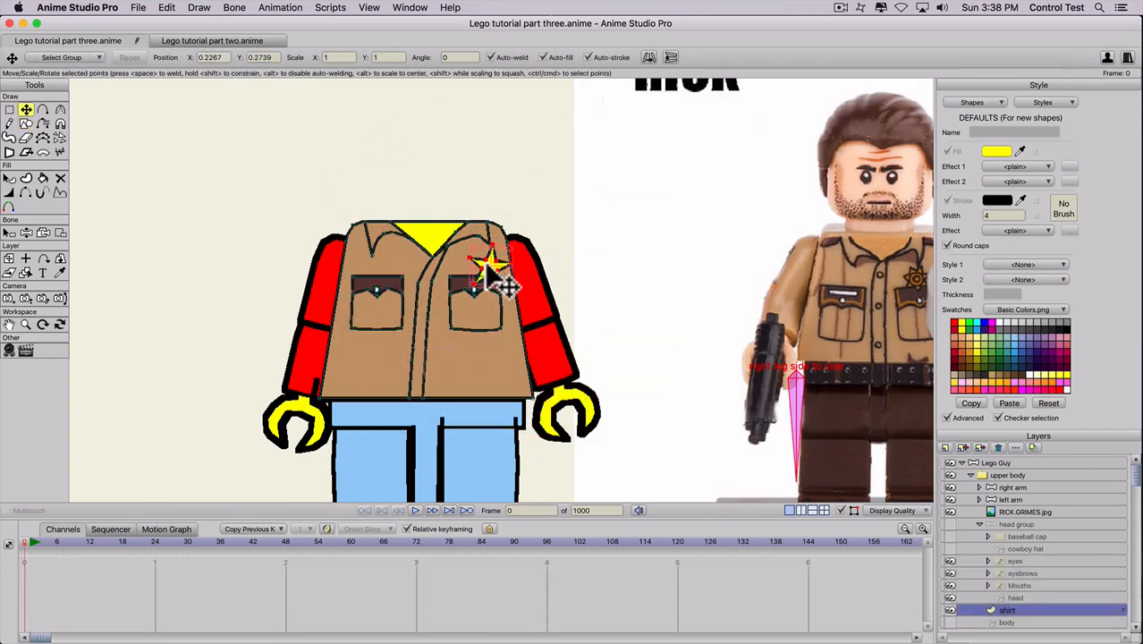
left_click_drag(487, 262, 454, 252)
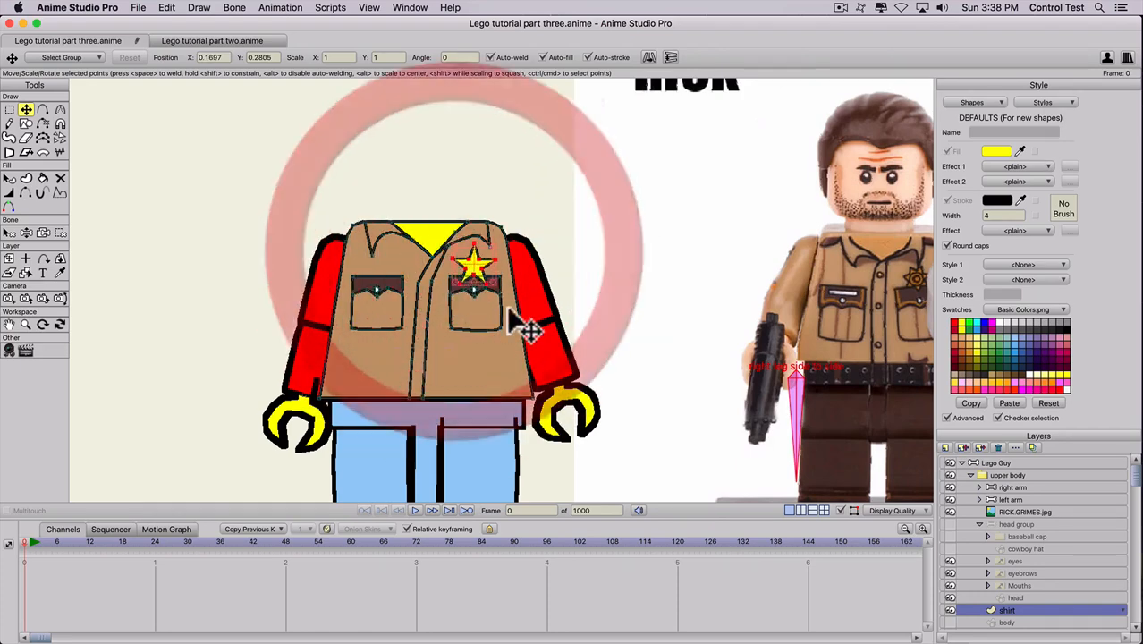
scroll(503, 304, "down", 8)
scroll(464, 296, "up", 7)
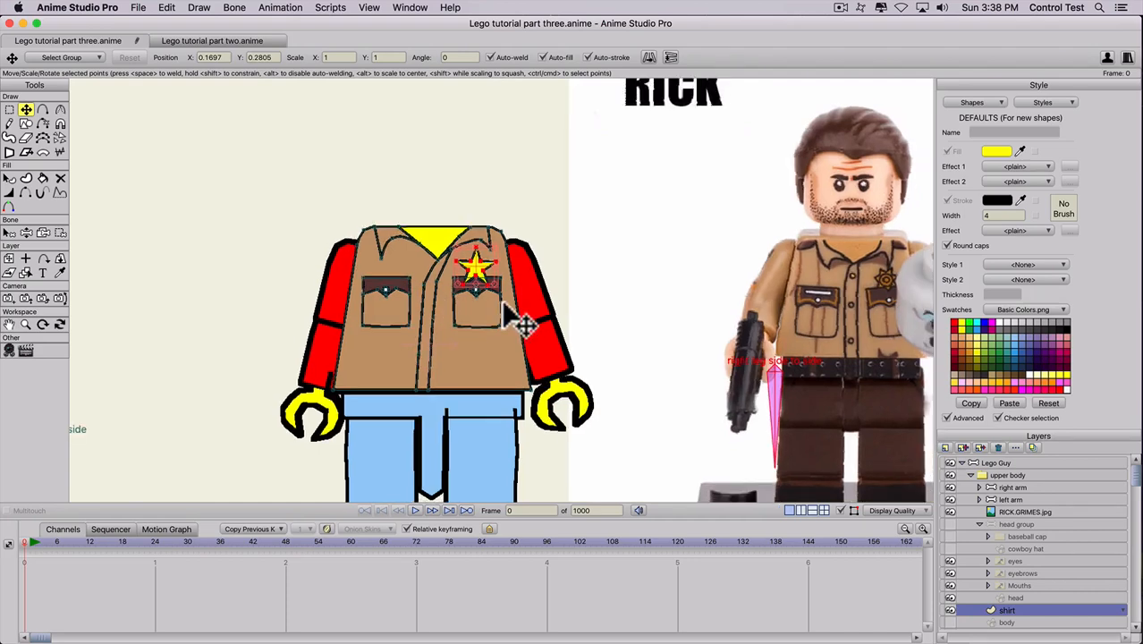
scroll(521, 246, "down", 1)
scroll(170, 257, "down", 2)
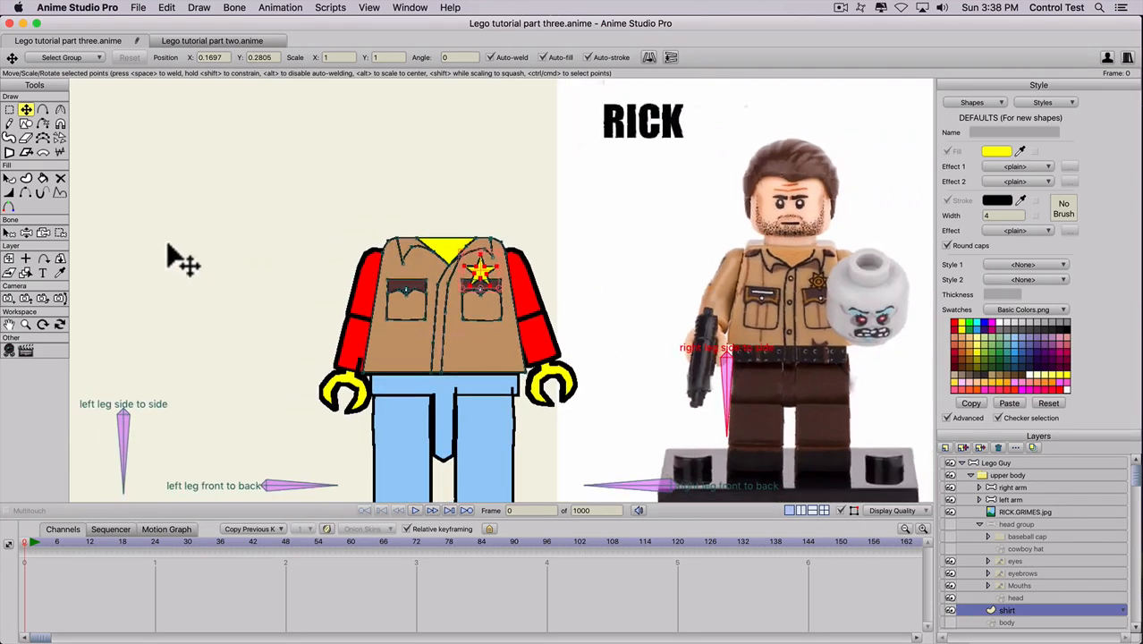
Rotate the whole Lego Guy layer about 40.68 degrees around the Y axis.
left_click(984, 463)
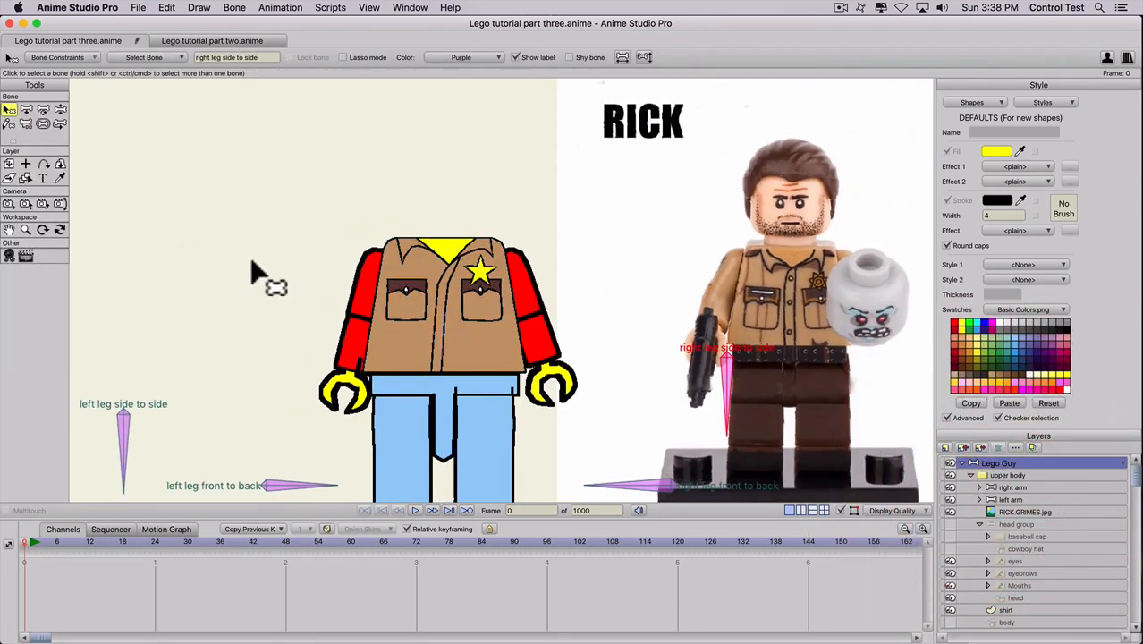
left_click(59, 163)
left_click_drag(228, 293, 408, 299)
Make the body layer beneath the shirt visible again.
left_click(949, 548)
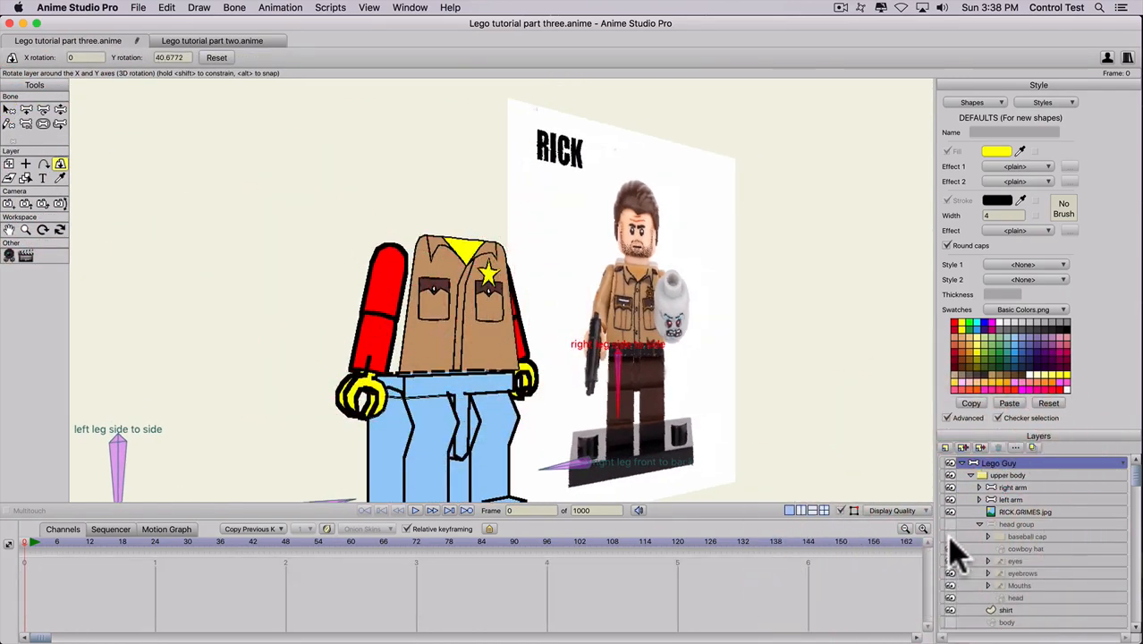
left_click(950, 545)
scroll(982, 590, "down", 2)
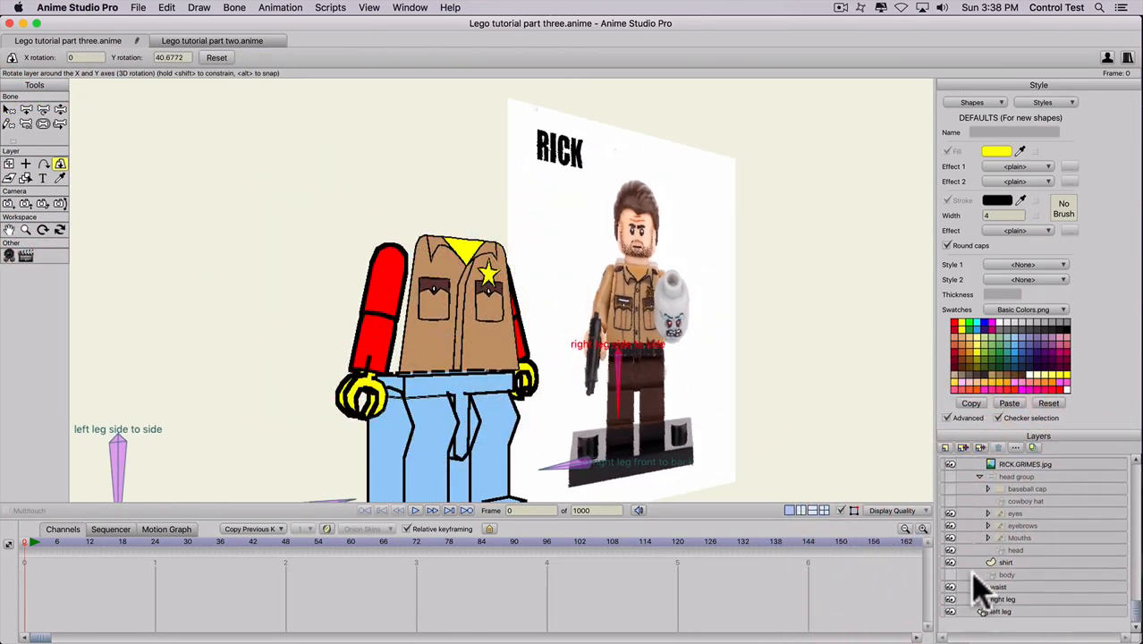
left_click(950, 574)
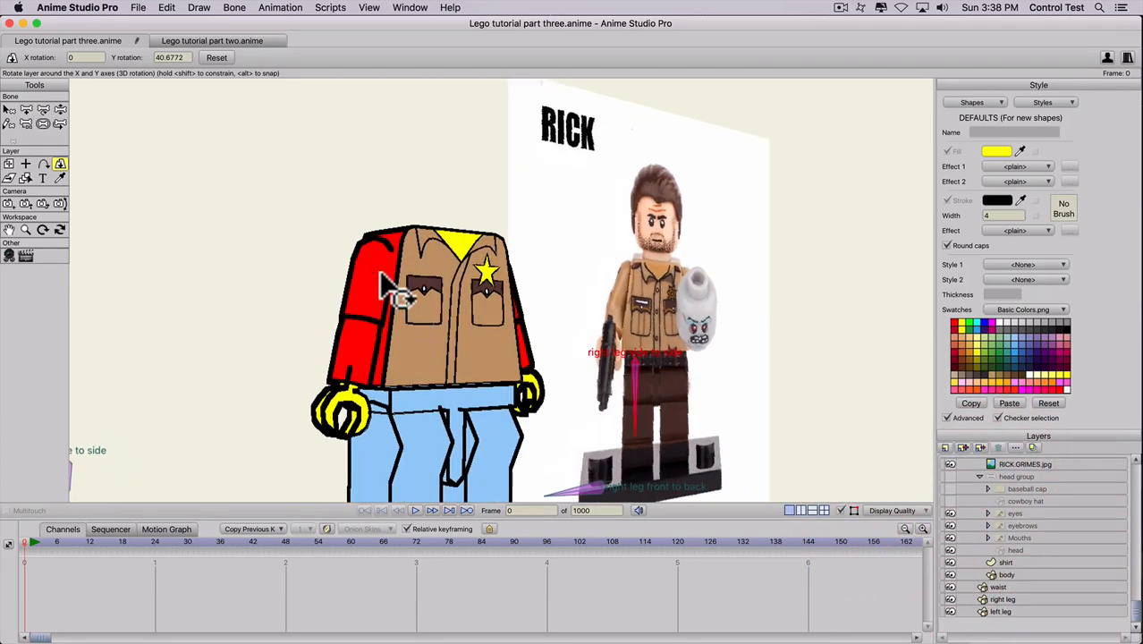
Set the fill of the Shirt color style to the tan sampled from the character's shirt.
scroll(407, 285, "up", 2)
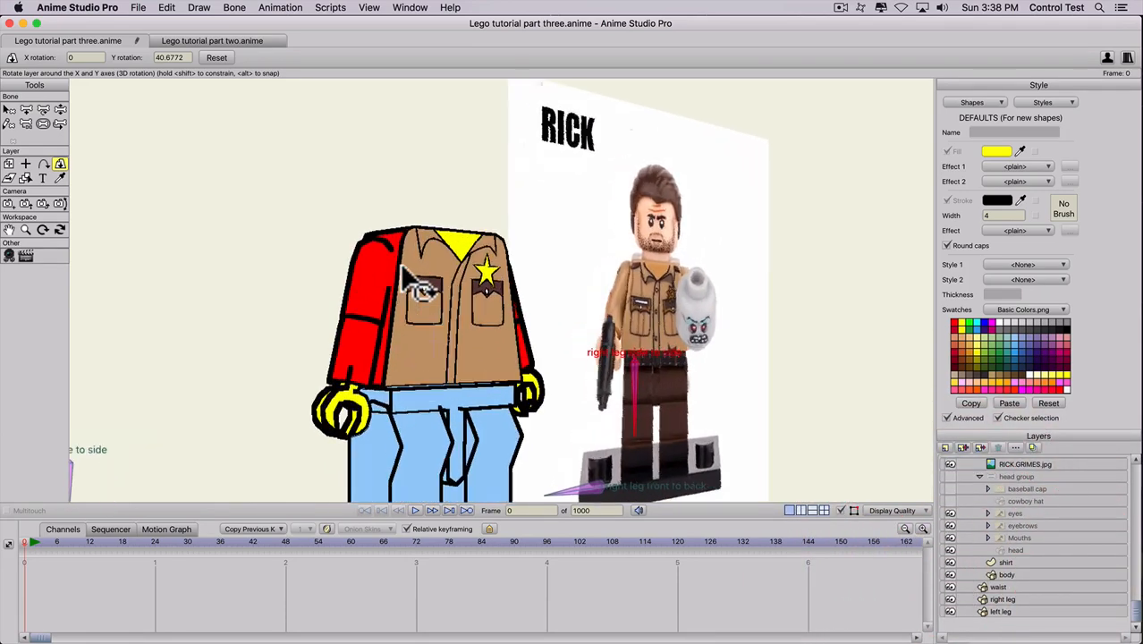
left_click(1045, 102)
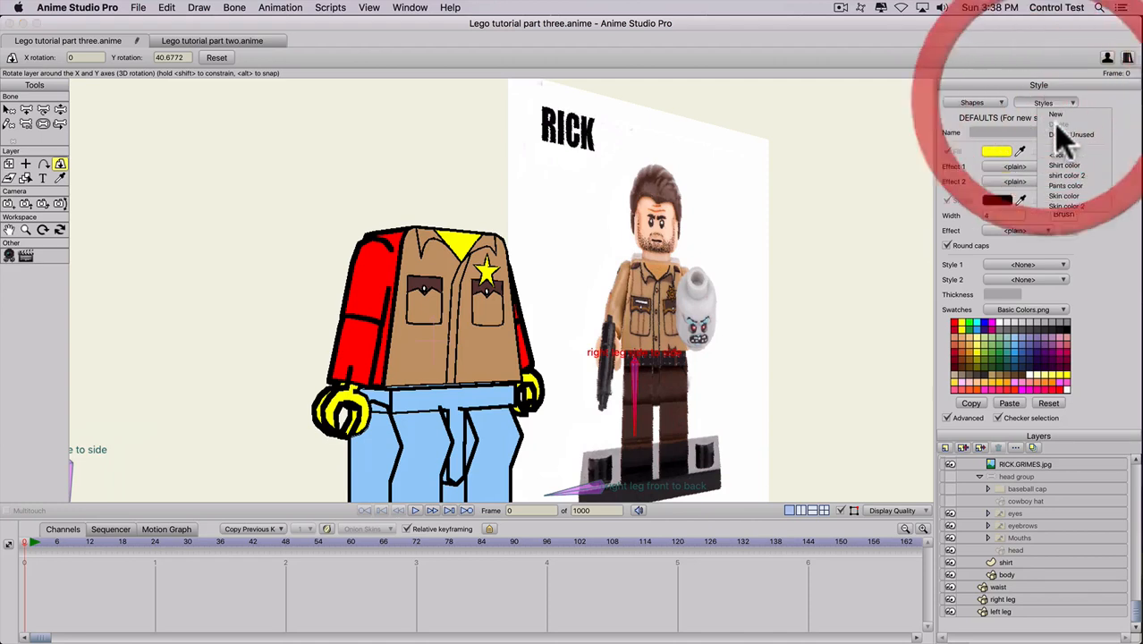
left_click(1063, 172)
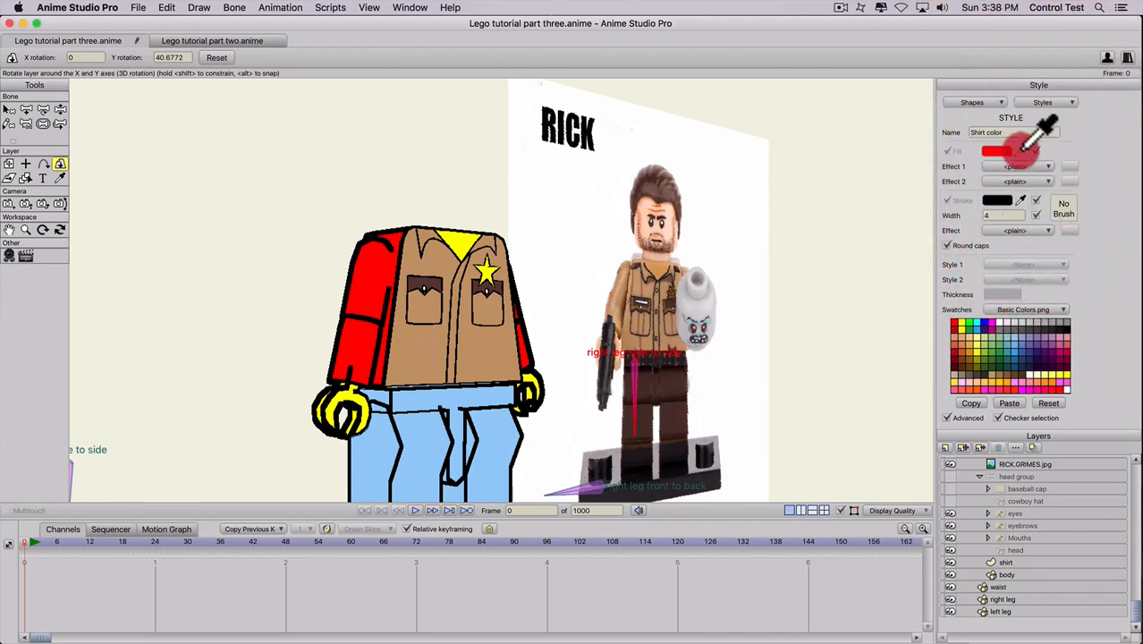
left_click_drag(1020, 151, 415, 357)
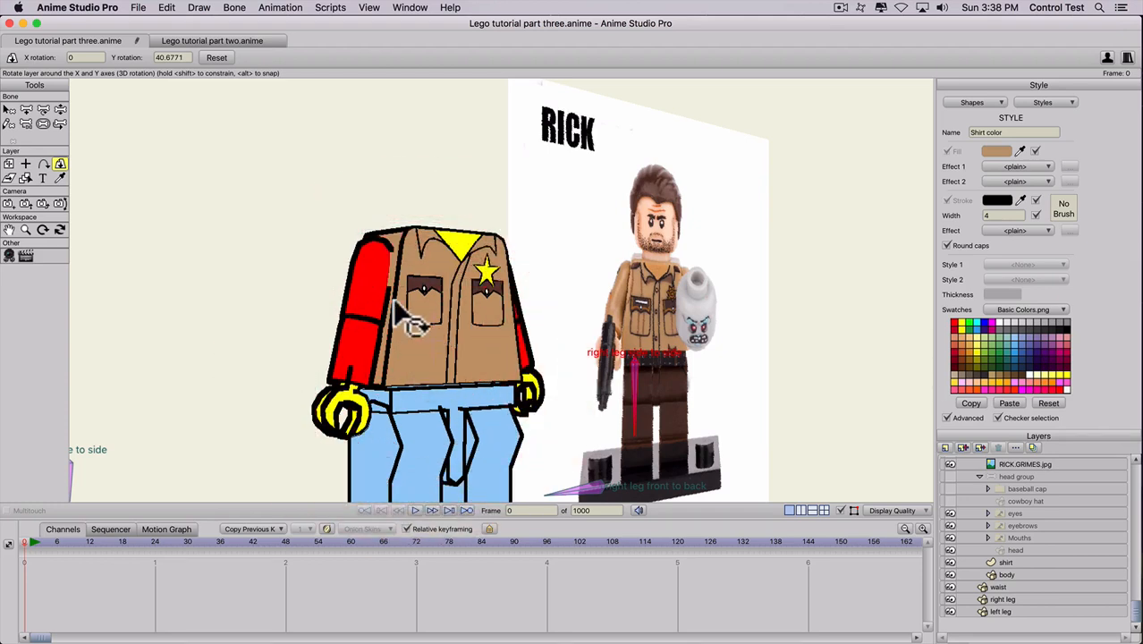
Set the stroke of the shirt color 2 style to the tan sampled from the shirt.
left_click(1045, 103)
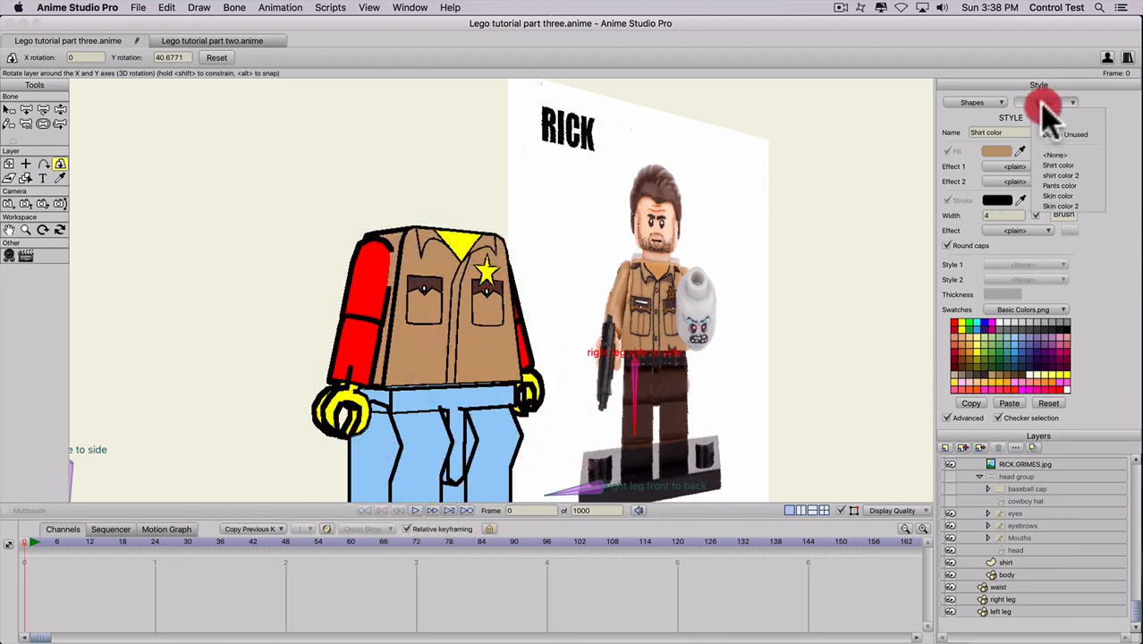
left_click(1061, 175)
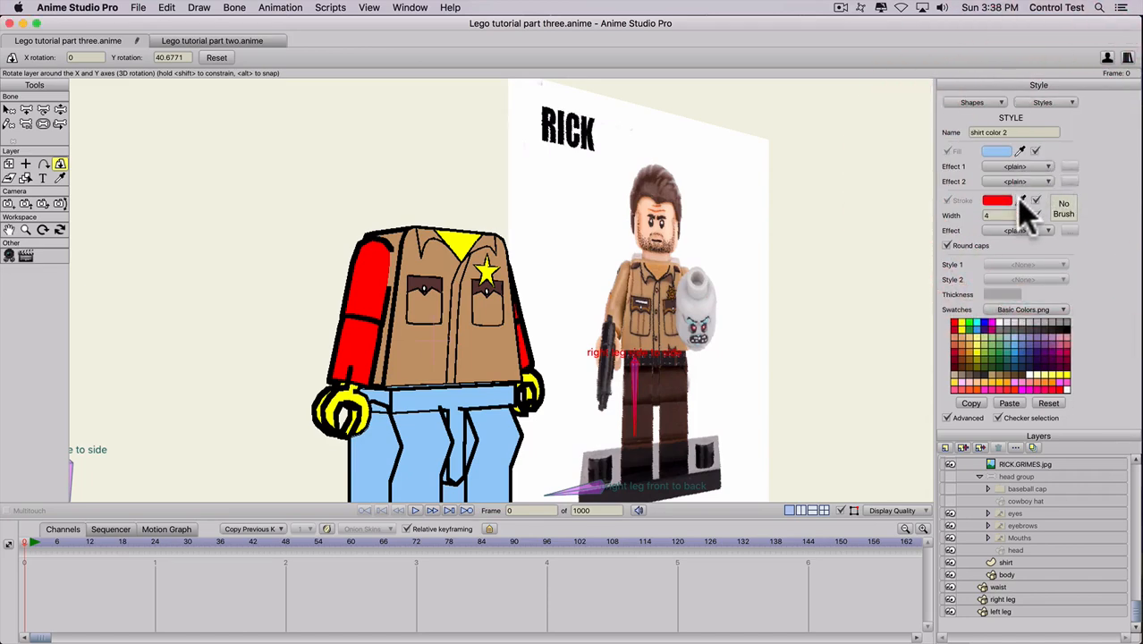
mouse_move(1021, 198)
left_mouse_down()
mouse_move(888, 187)
mouse_move(481, 327)
mouse_move(481, 349)
left_mouse_up()
scroll(367, 290, "down", 2)
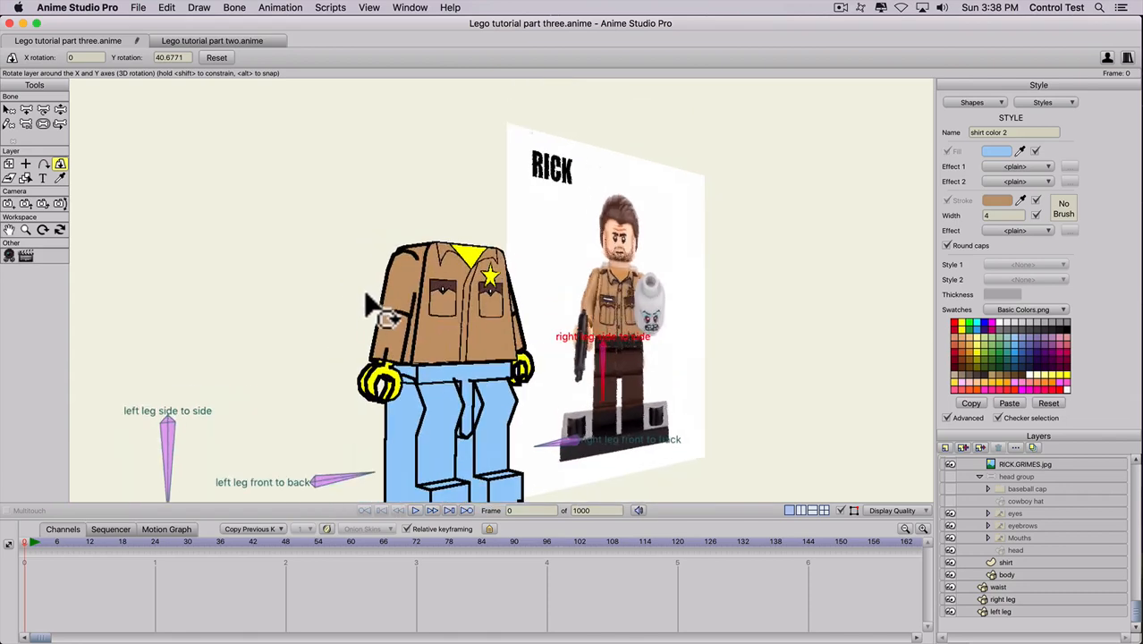
Turn the Lego Guy layer back towards the front, to about 1.98 degrees around the Y axis.
left_click(20, 539)
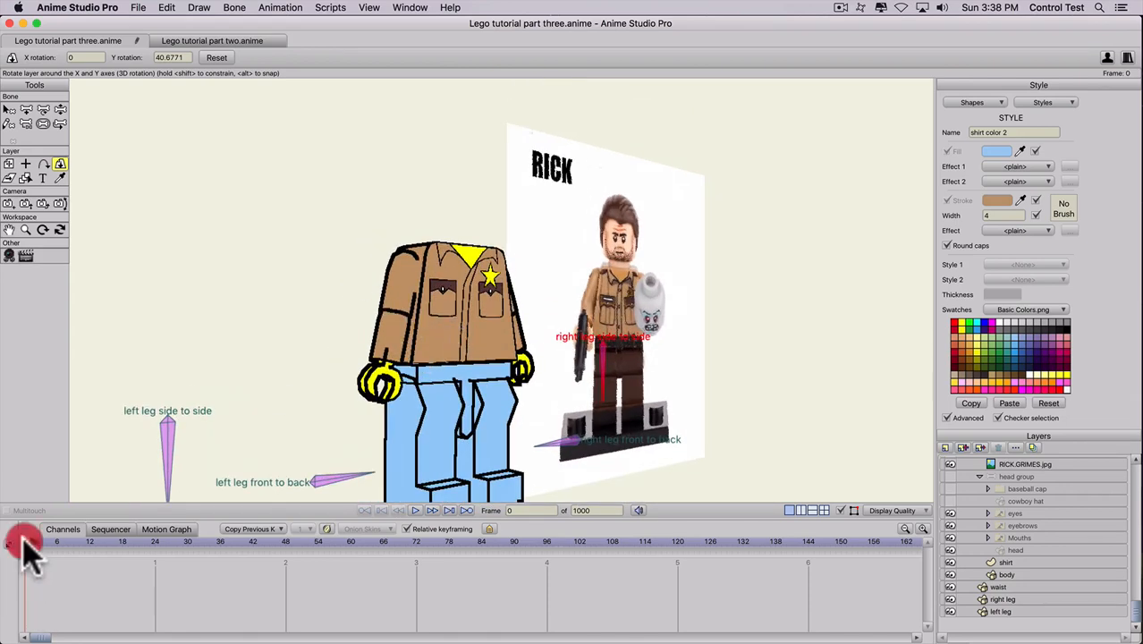
left_click(9, 165)
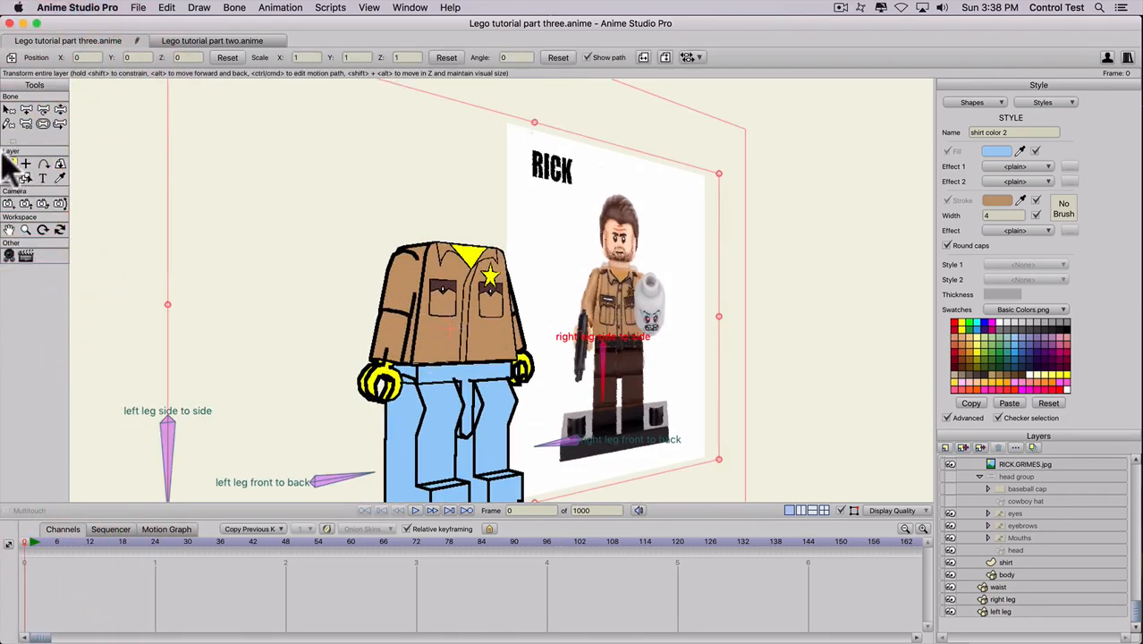
scroll(993, 506, "up", 4)
left_click(985, 462)
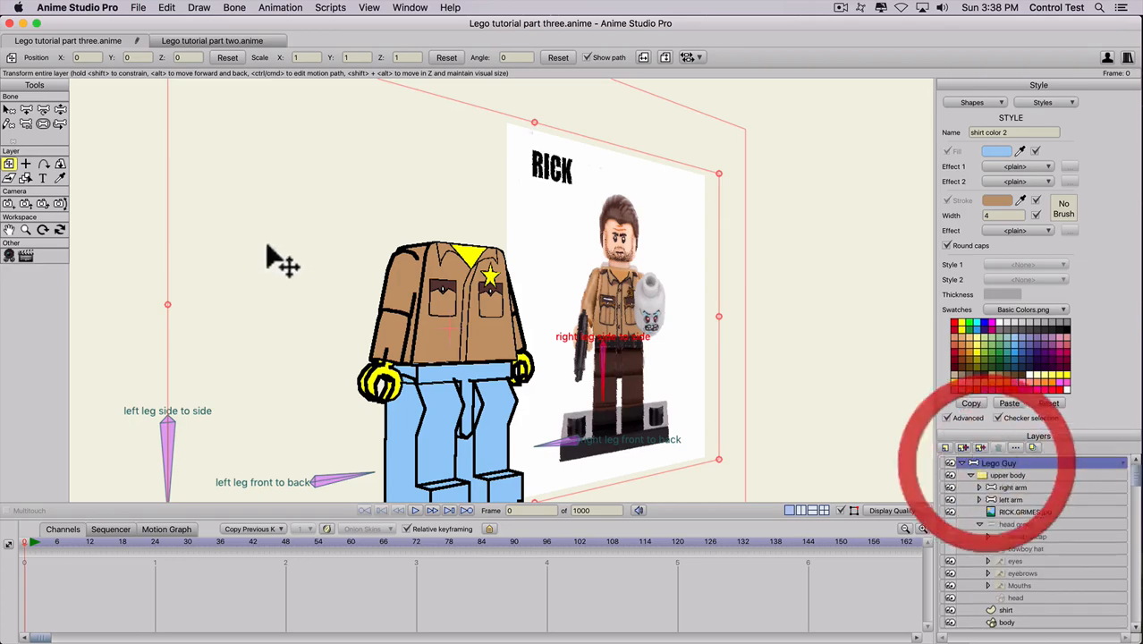
left_click_drag(472, 301, 339, 314)
key("super+z")
left_click(60, 164)
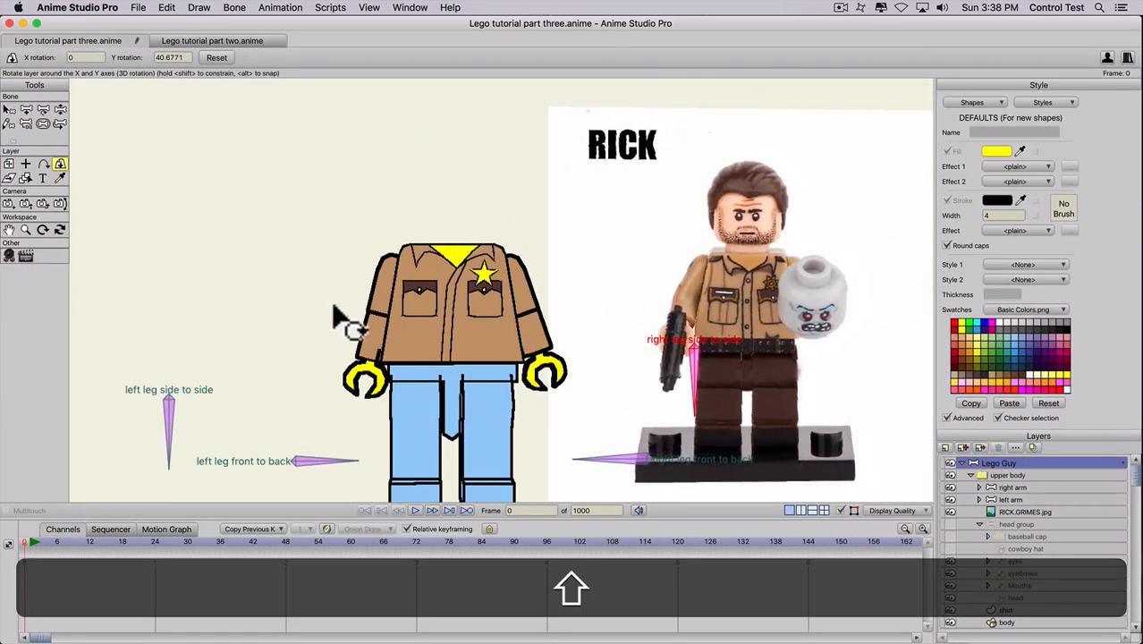
Delete the RICK.GRIMES.jpg reference image layer.
scroll(993, 573, "down", 3)
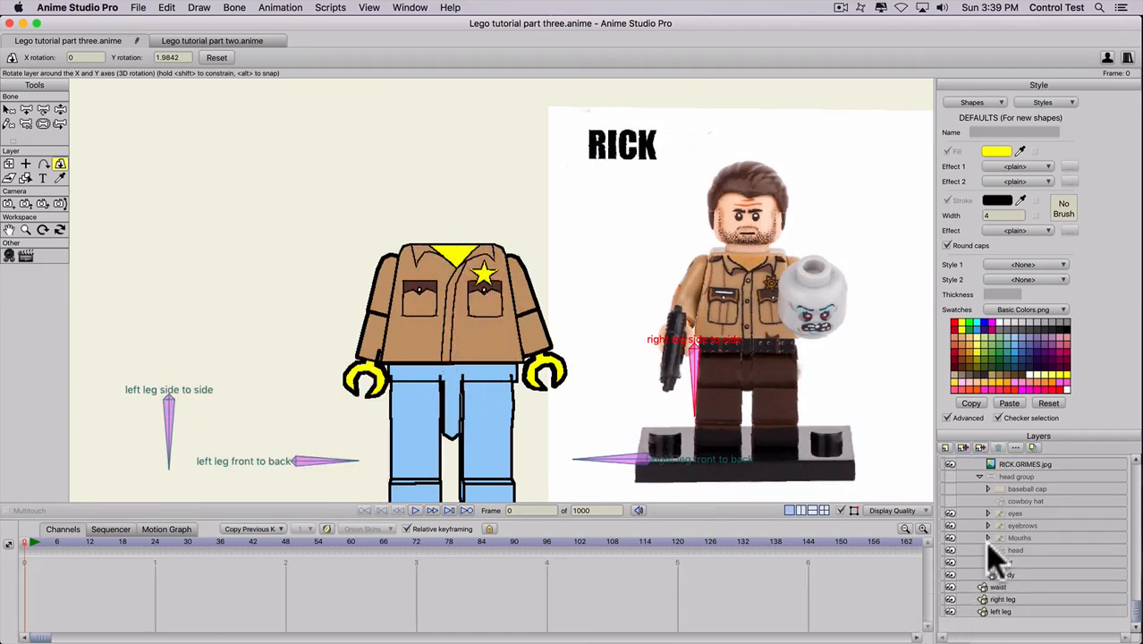
left_click(1002, 464)
left_click(999, 447)
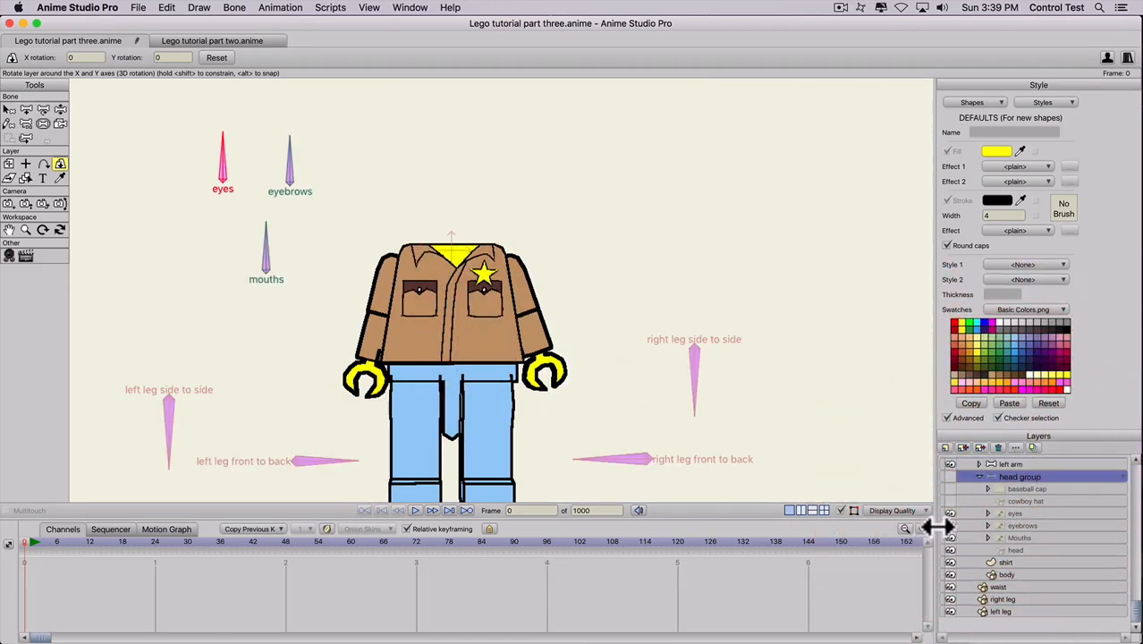
Make the head group visible and show the cowboy hat on the character.
left_click(951, 476)
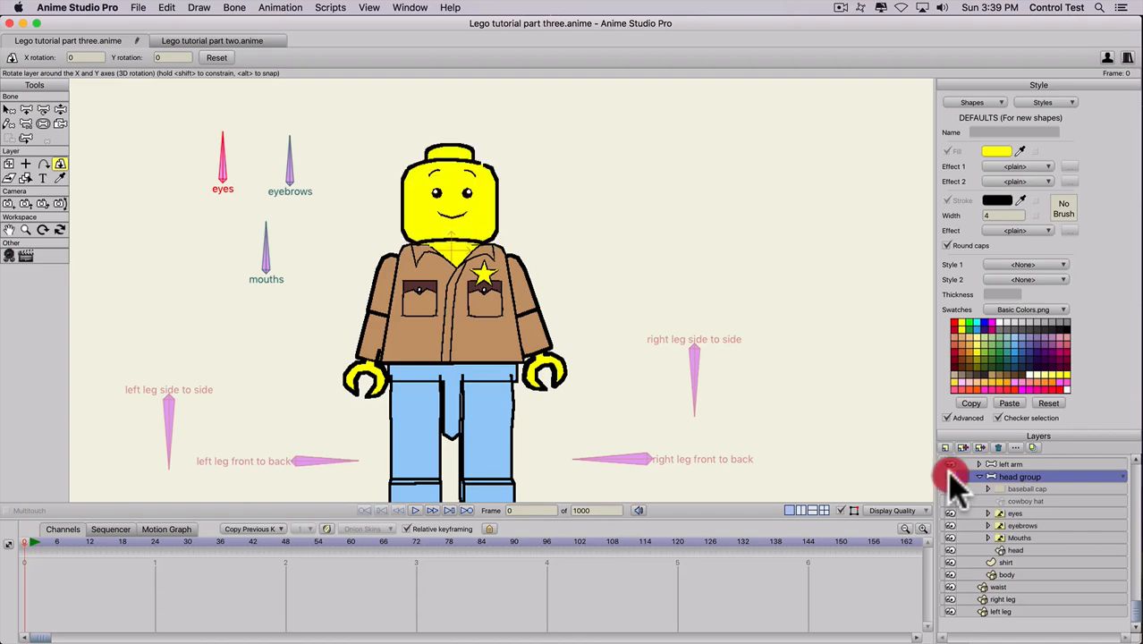
scroll(457, 323, "down", 2)
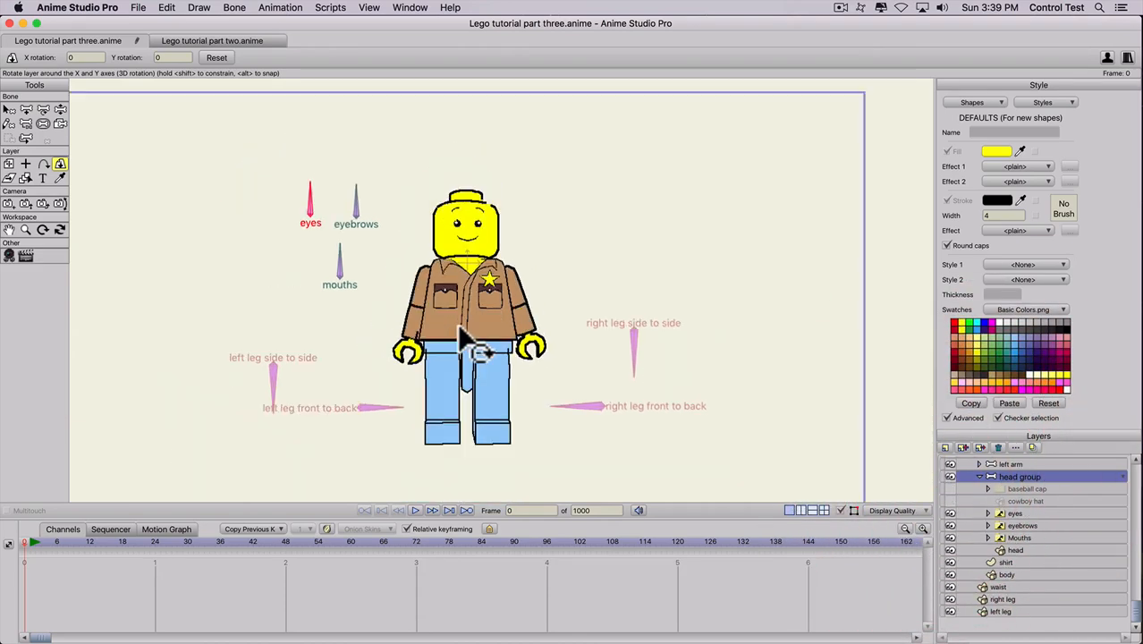
left_click(951, 501)
scroll(447, 294, "up", 1)
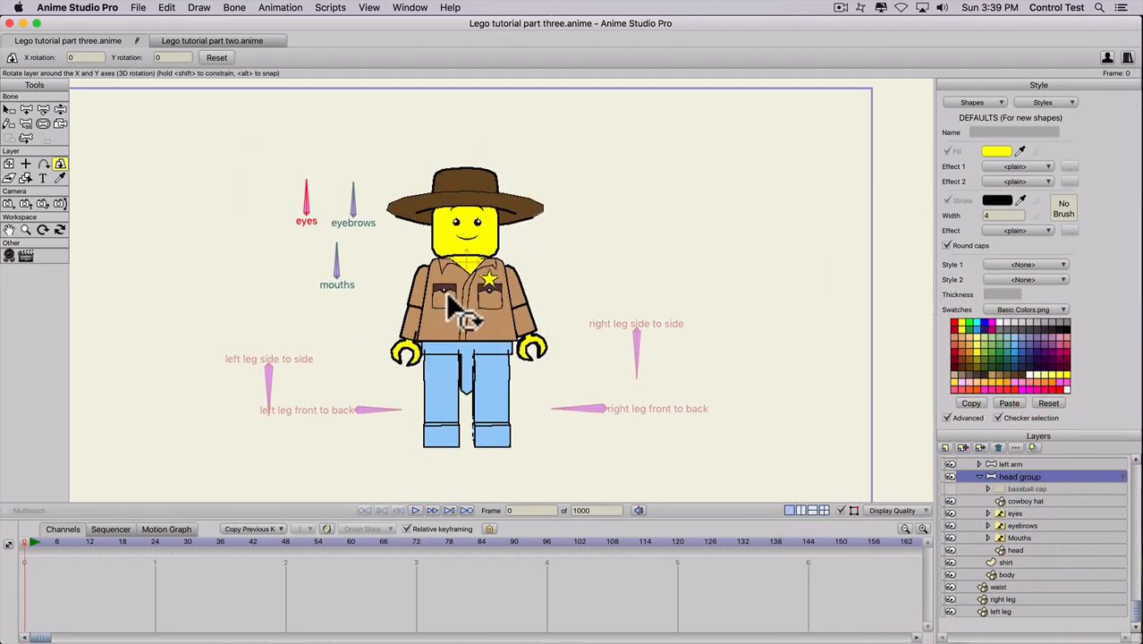
Reshape the cowboy hat's brim by moving its points near the outer side edge outward.
scroll(446, 296, "up", 3)
key("space")
left_click_drag(326, 211, 336, 299)
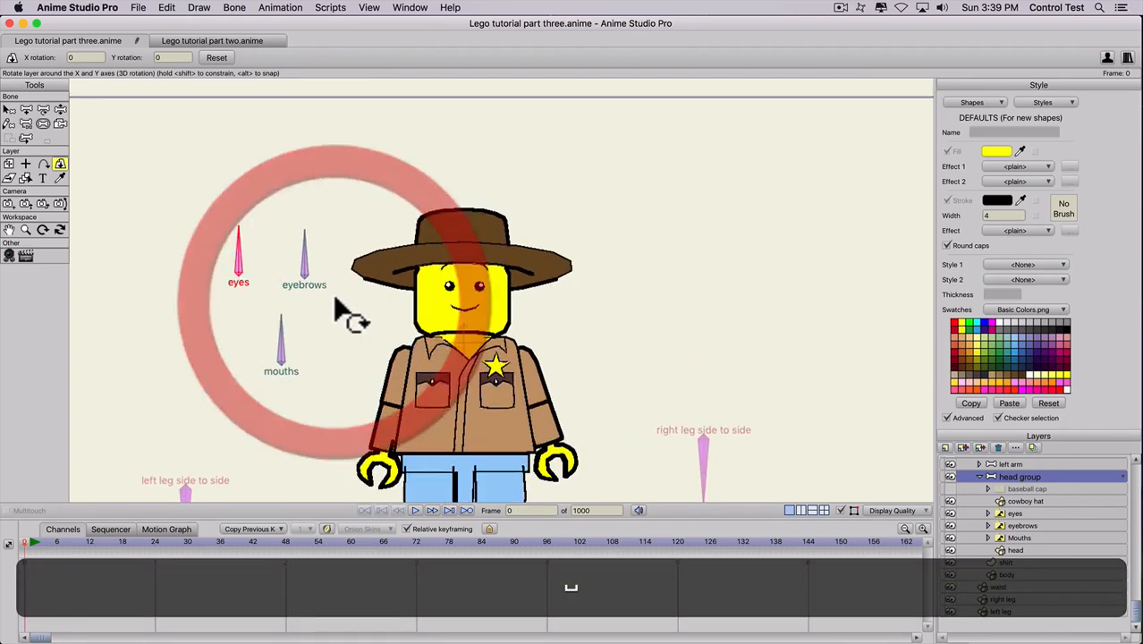
scroll(336, 300, "up", 2)
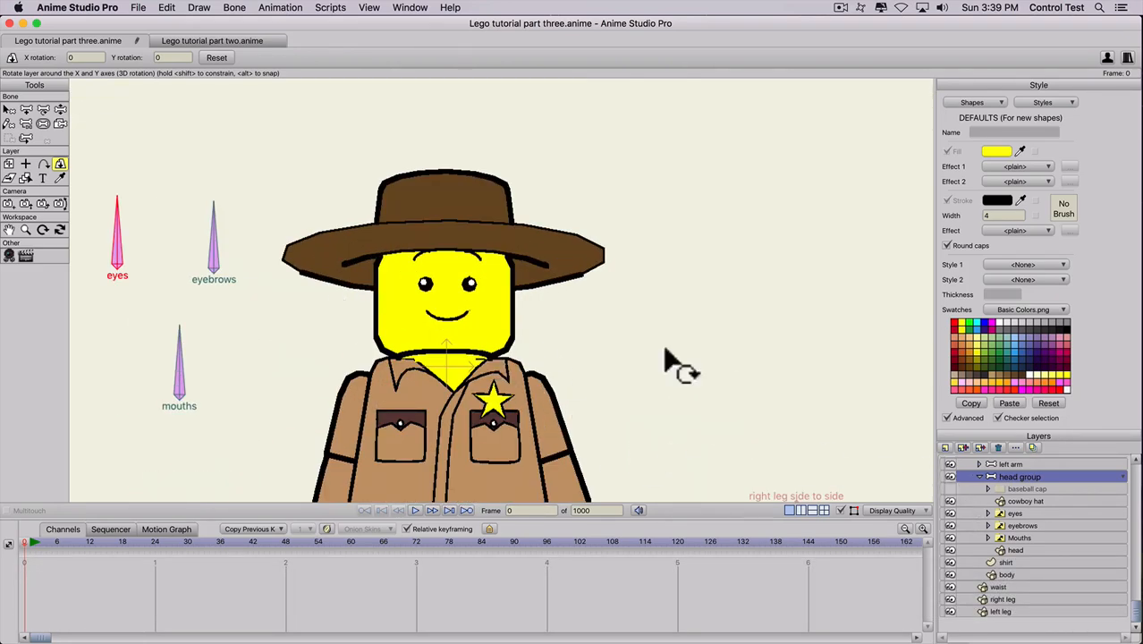
left_click(983, 499)
key("t")
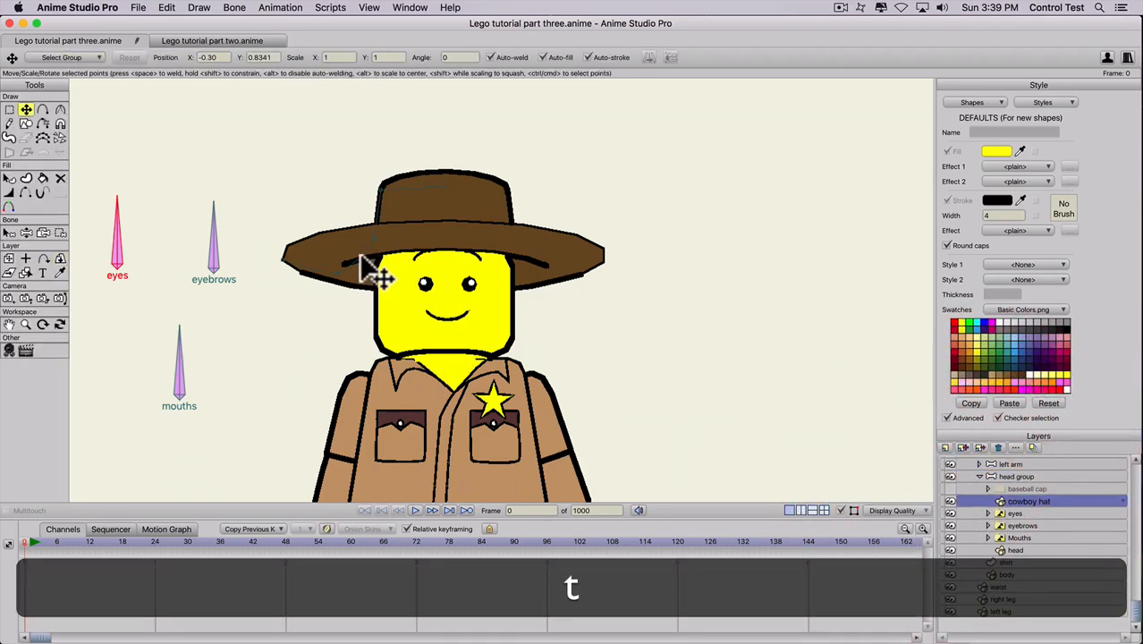
left_click_drag(359, 251, 304, 255)
left_click(305, 256)
scroll(501, 296, "down", 1)
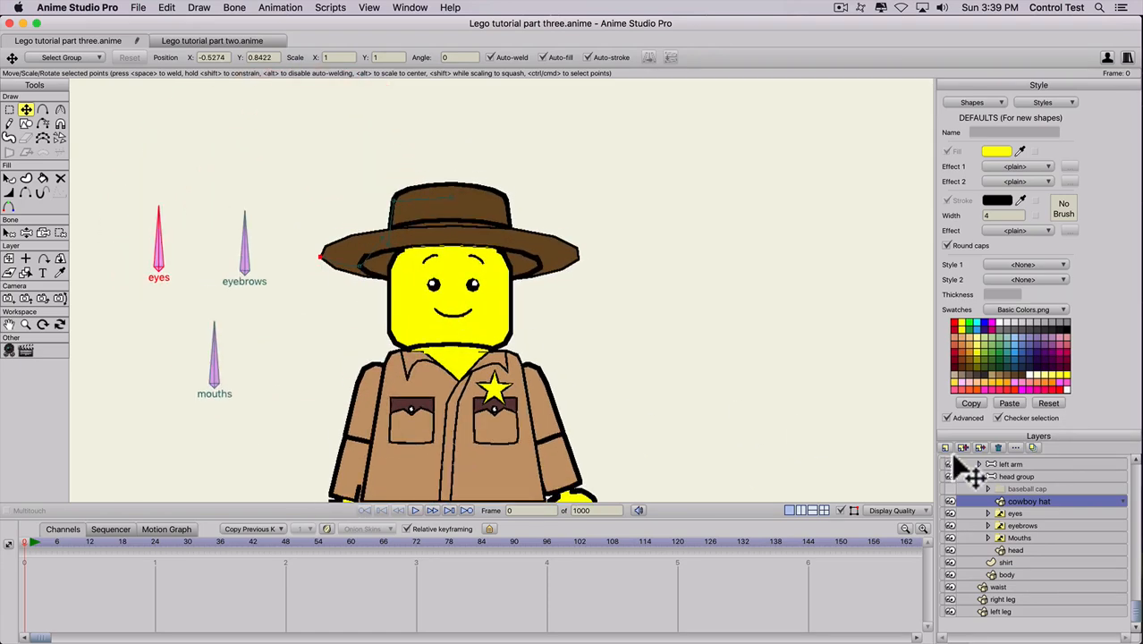
Rotate the Lego Guy layer to about 13.89 degrees around X and 3.97 degrees around Y.
scroll(1008, 478, "up", 2)
left_click(998, 464)
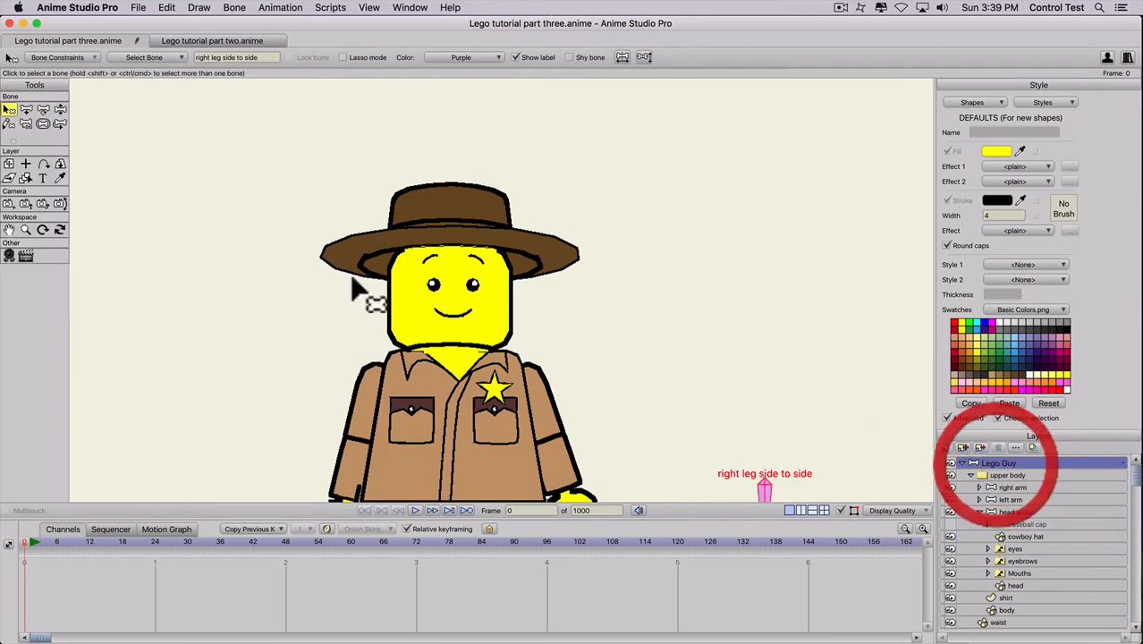
left_click(60, 163)
left_click_drag(404, 292, 409, 261)
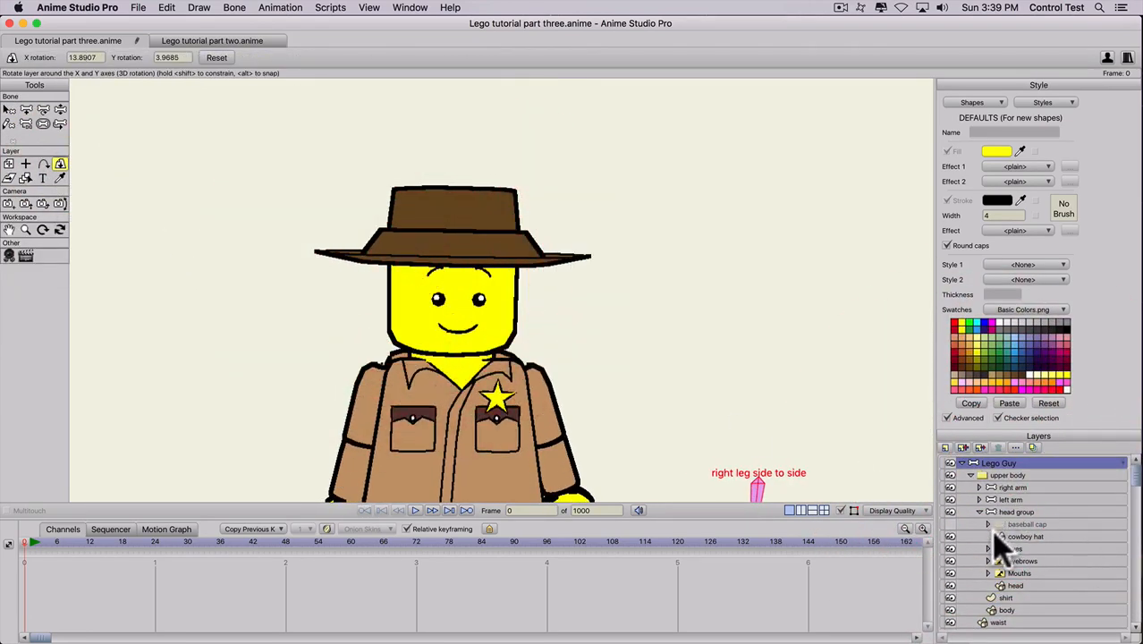
Move the point where the cowboy hat's crown meets the brim slightly inward.
left_click(1020, 537)
key("t")
left_click(386, 249)
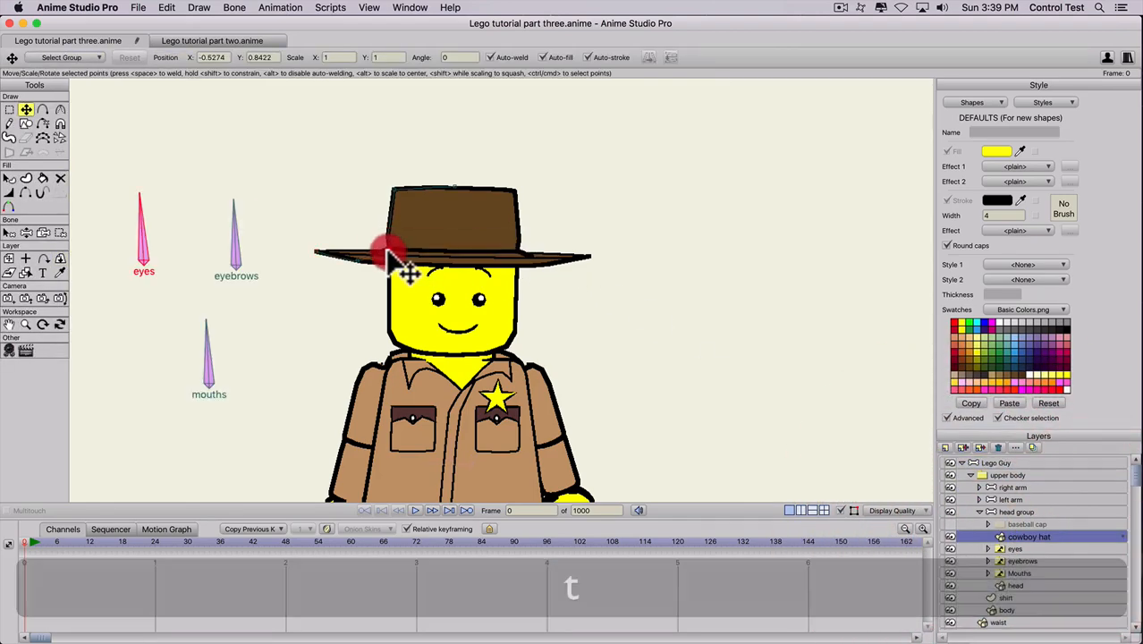
mouse_move(387, 252)
left_mouse_down()
mouse_move(388, 236)
mouse_move(400, 250)
left_mouse_up()
Add a point on the top edge of the hat's crown and move it to about X -0.17, Y 1.08.
key("a")
left_click(424, 193)
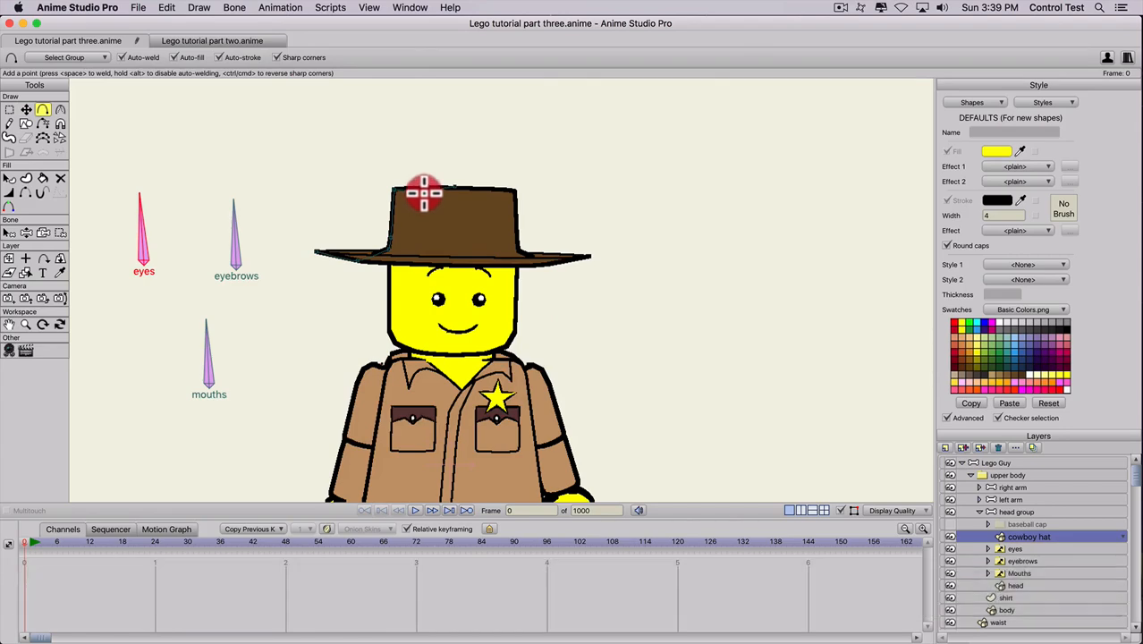
key("t")
left_click(454, 193)
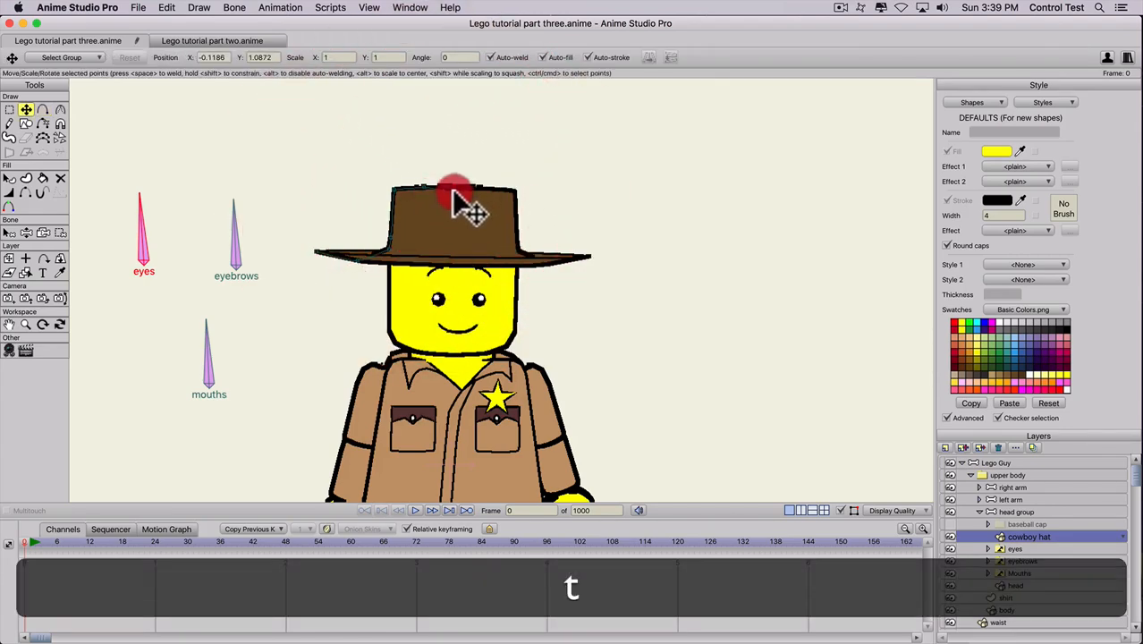
left_click_drag(453, 194, 410, 198)
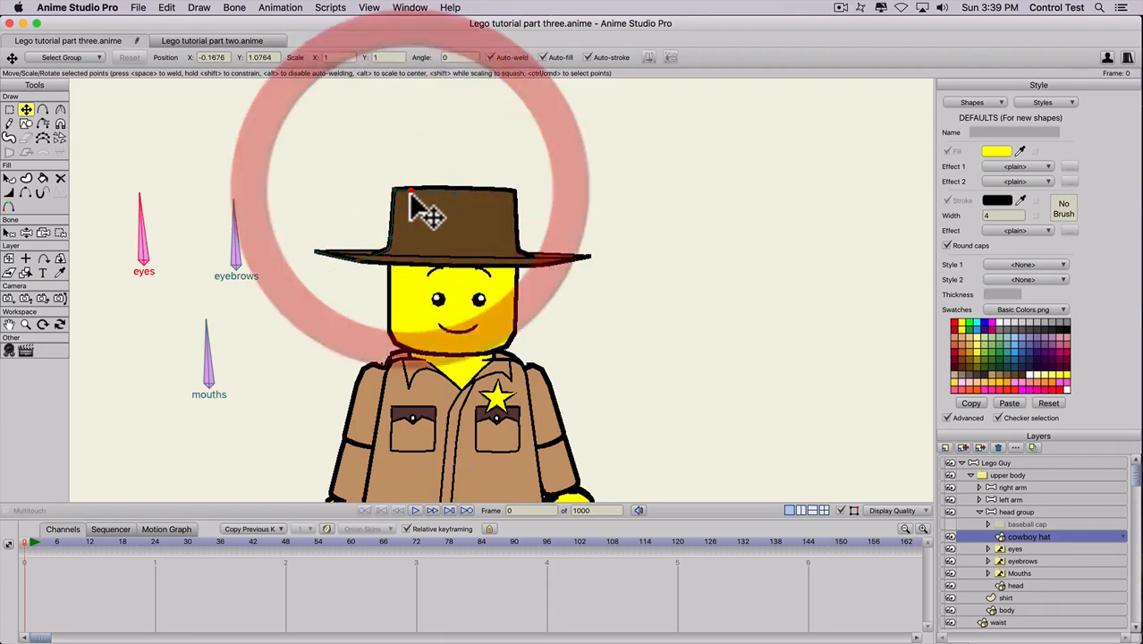
Rotate the whole Lego Guy layer to about 7.52 degrees around X and 10.06 degrees around Y.
scroll(437, 280, "down", 3)
key("space")
left_click_drag(402, 330, 445, 248)
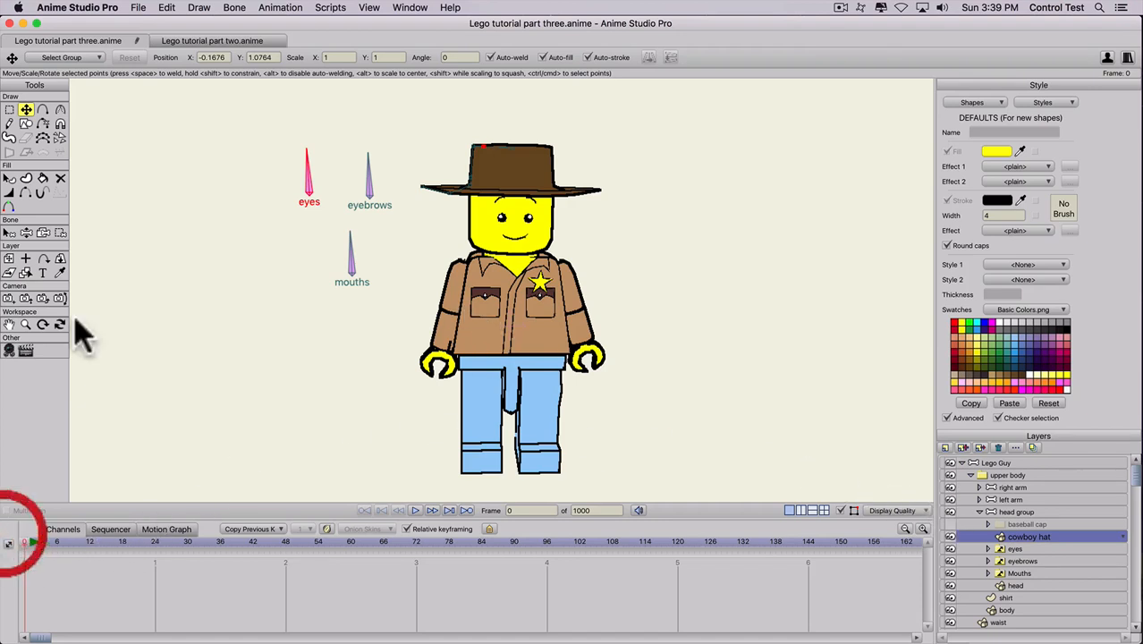
left_click(60, 259)
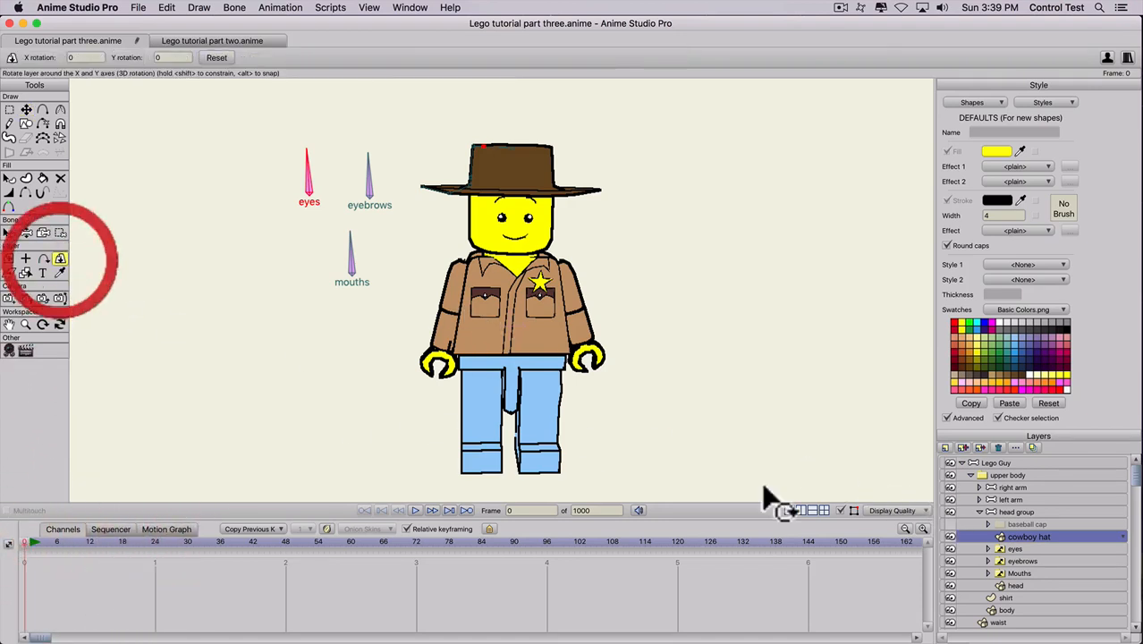
left_click(986, 463)
left_click_drag(523, 353, 191, 358)
left_click_drag(395, 319, 257, 304)
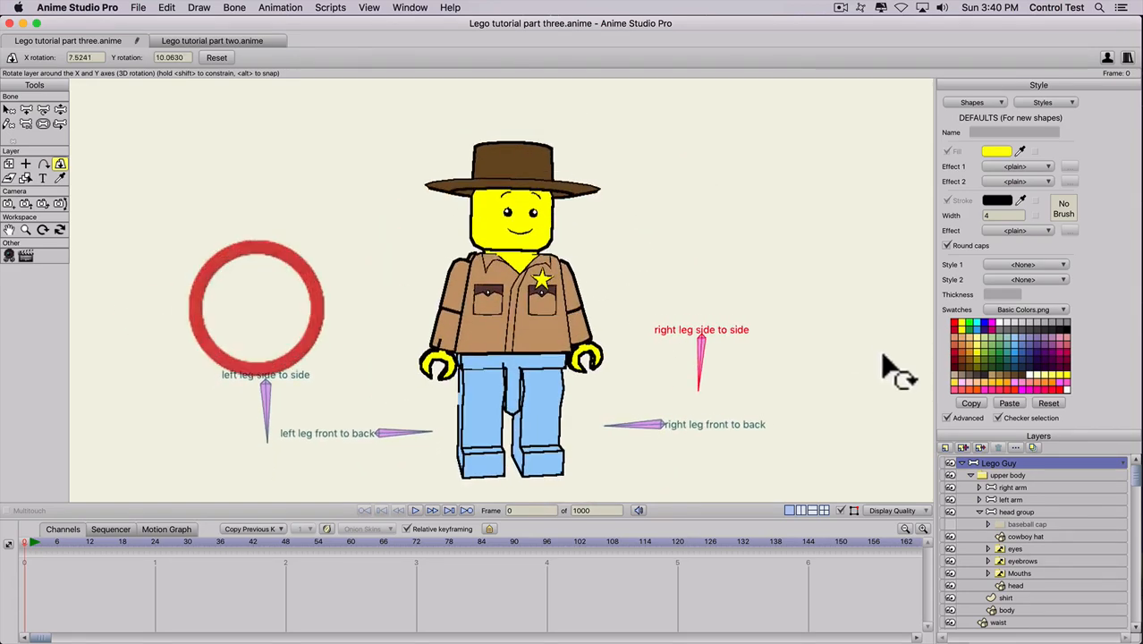
Swap the cowboy hat for the baseball cap and rotate the head group to about 2.60 degrees X and 6.80 degrees Y.
left_click(1010, 512)
left_click_drag(537, 282, 595, 240)
left_click(951, 525)
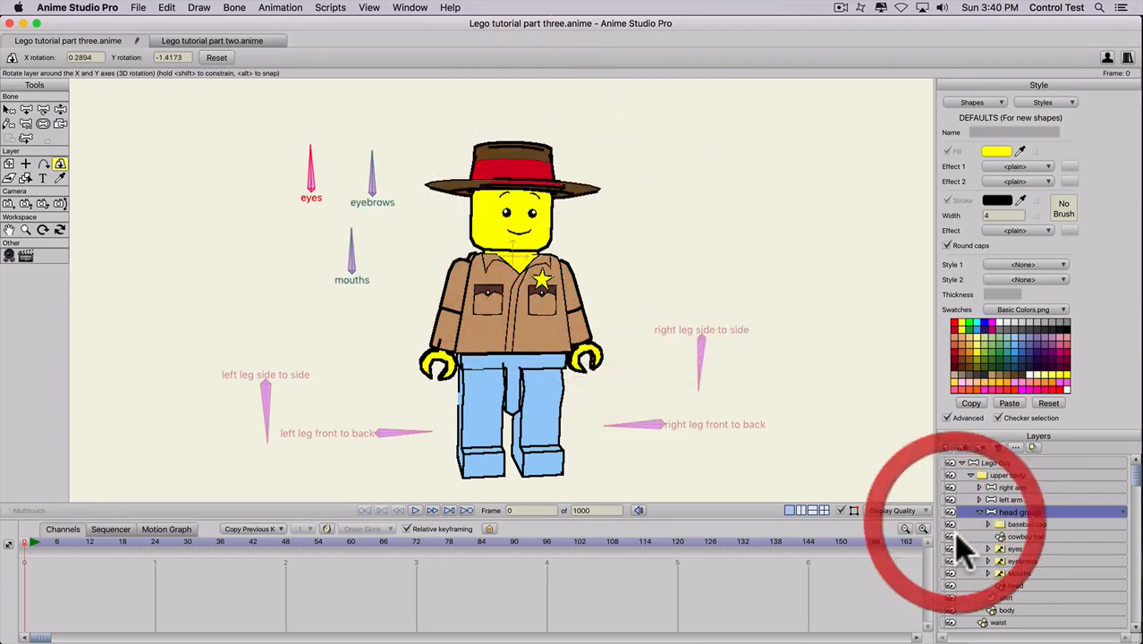
left_click(950, 536)
mouse_move(420, 293)
left_mouse_down()
mouse_move(702, 238)
mouse_move(230, 256)
mouse_move(424, 306)
mouse_move(465, 296)
mouse_move(438, 284)
left_mouse_up()
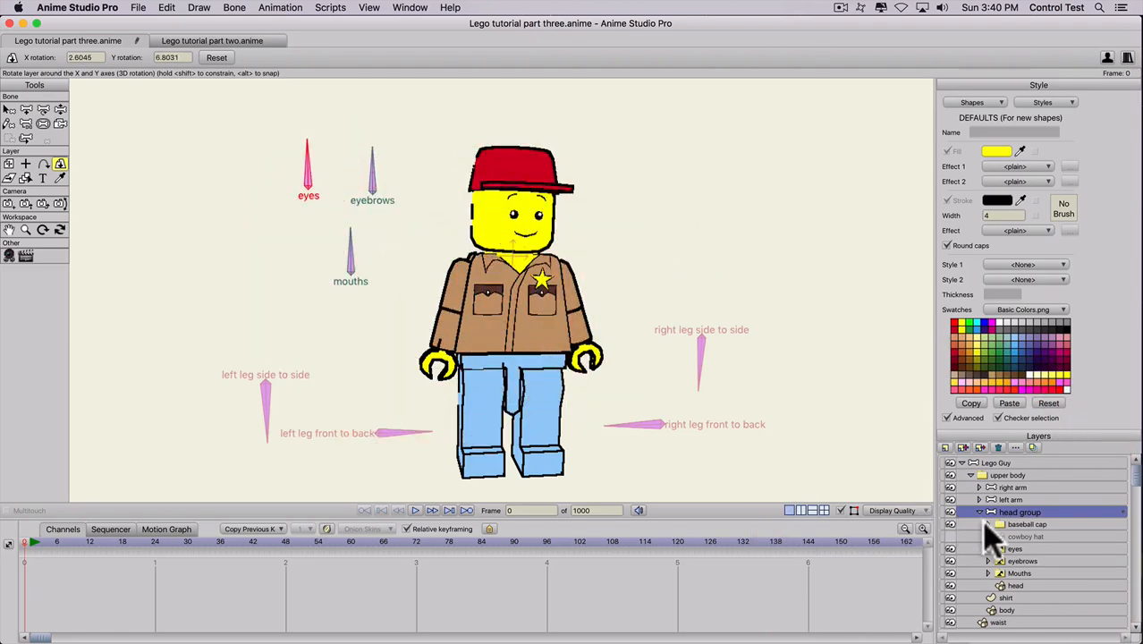
Expand the baseball cap group and select the red shape in the baseball cap main layer.
left_click(988, 525)
left_click(1031, 549)
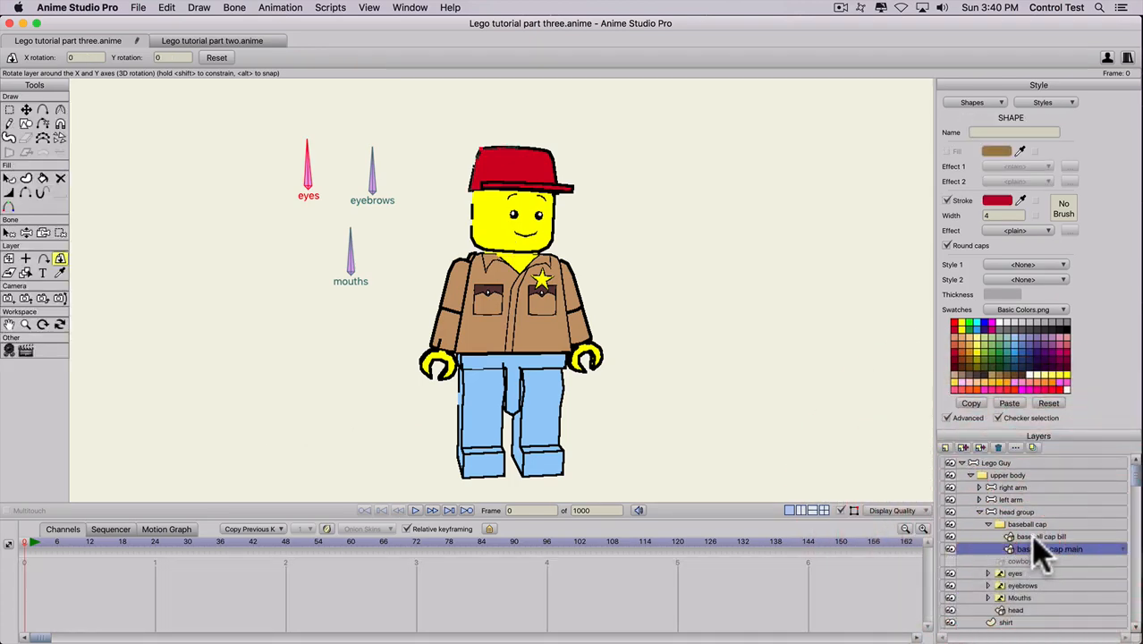
left_click(1043, 537)
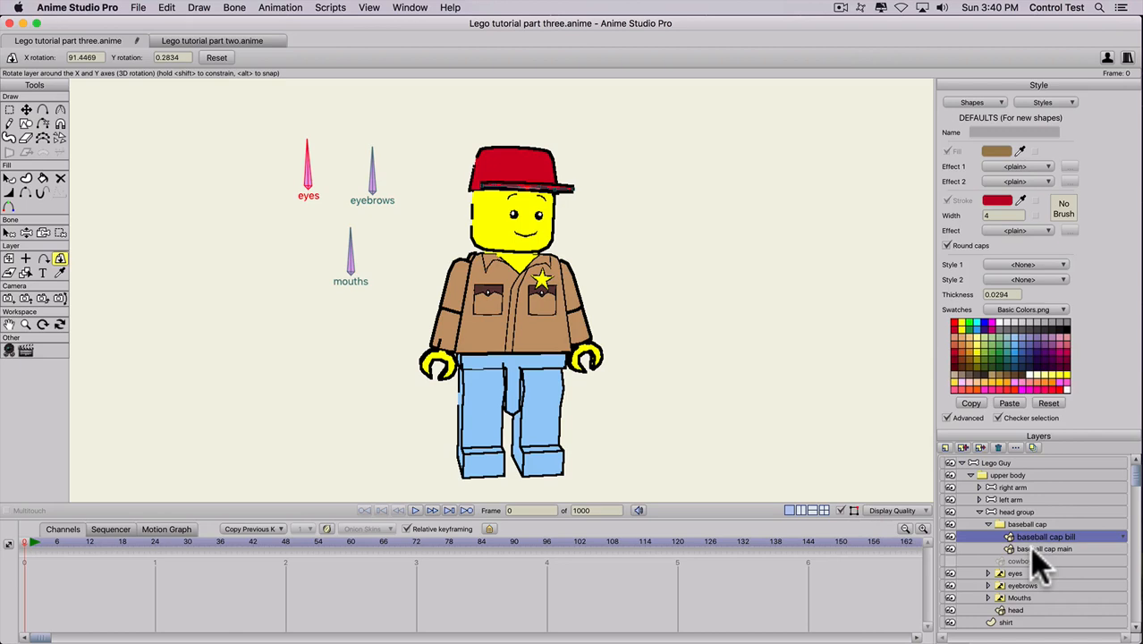
left_click(1032, 549)
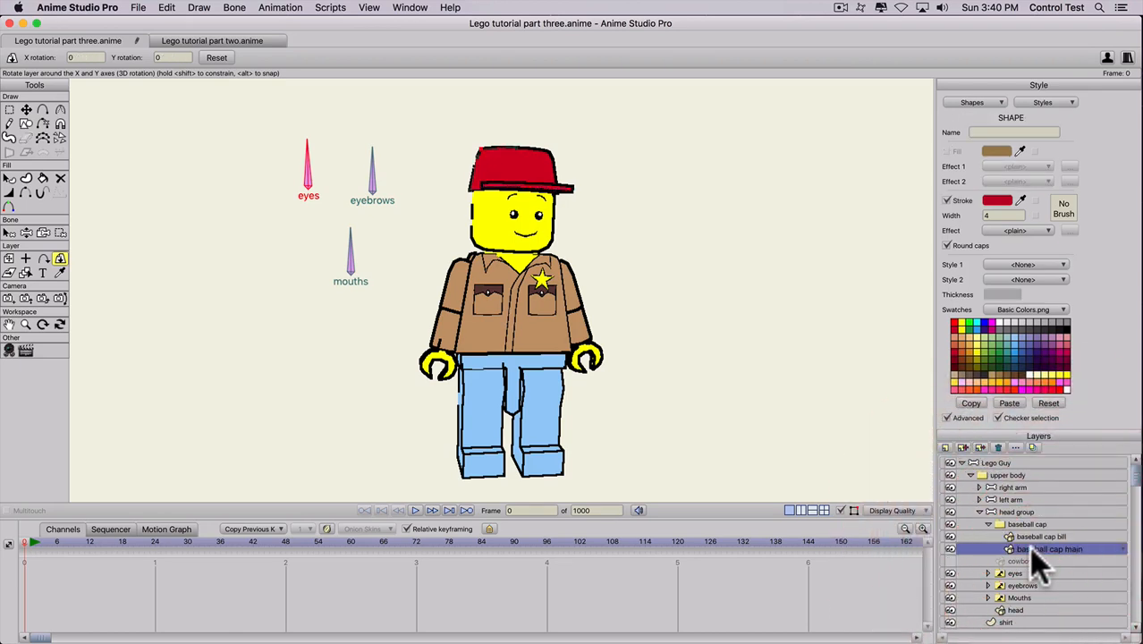
key("q")
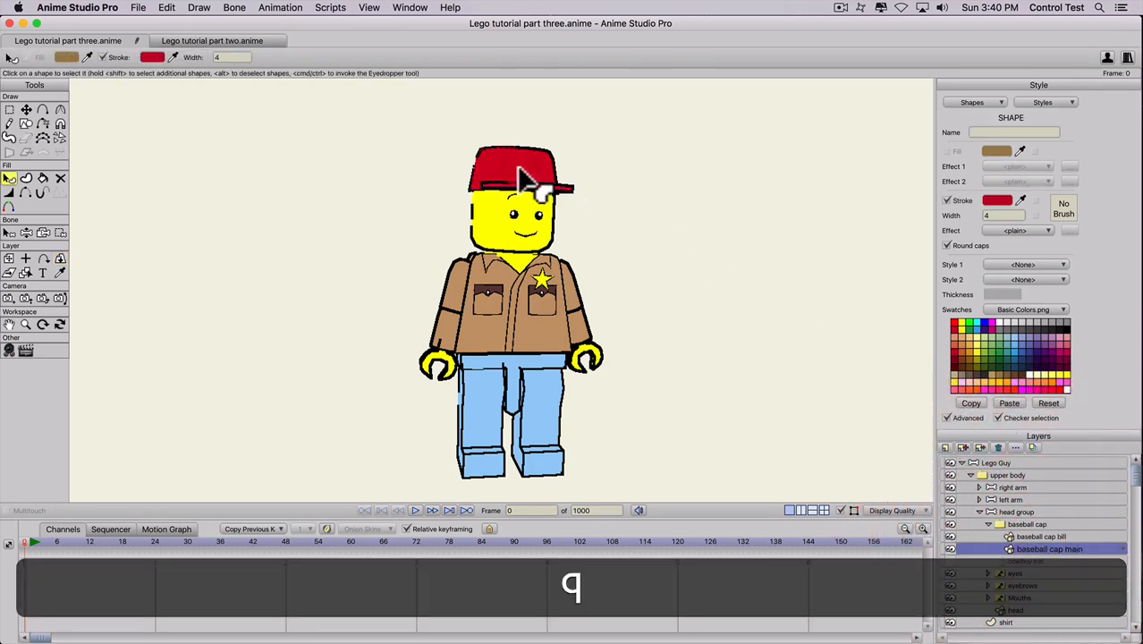
left_click(524, 182)
left_click(490, 177)
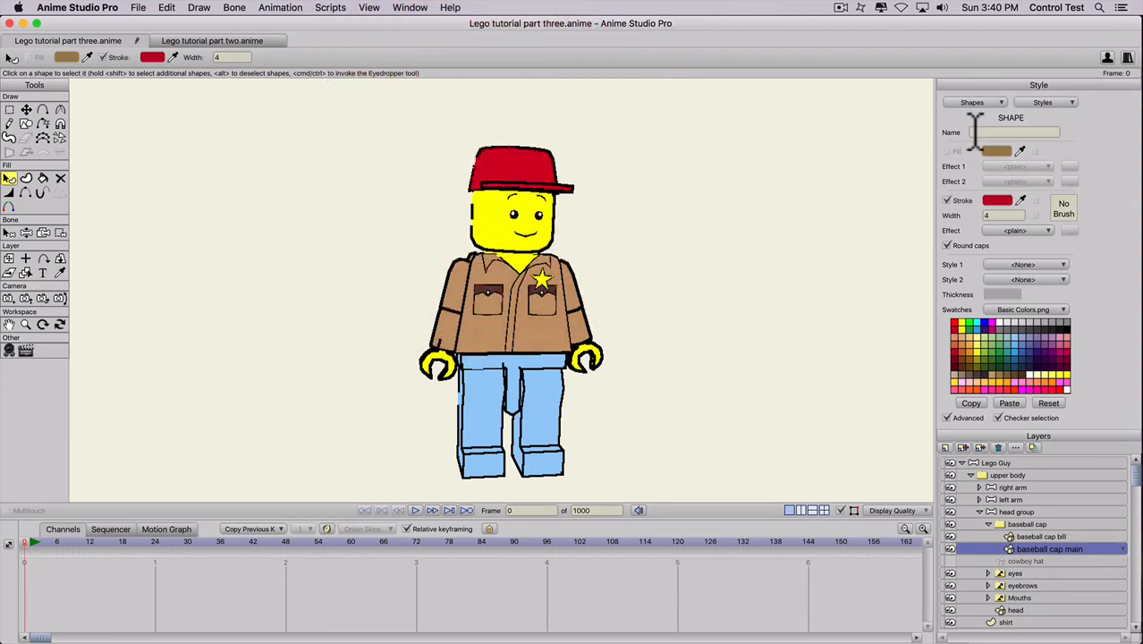
Create a style named "Baseball cap color" and set its stroke color to tan.
left_click(1043, 103)
left_click(1042, 114)
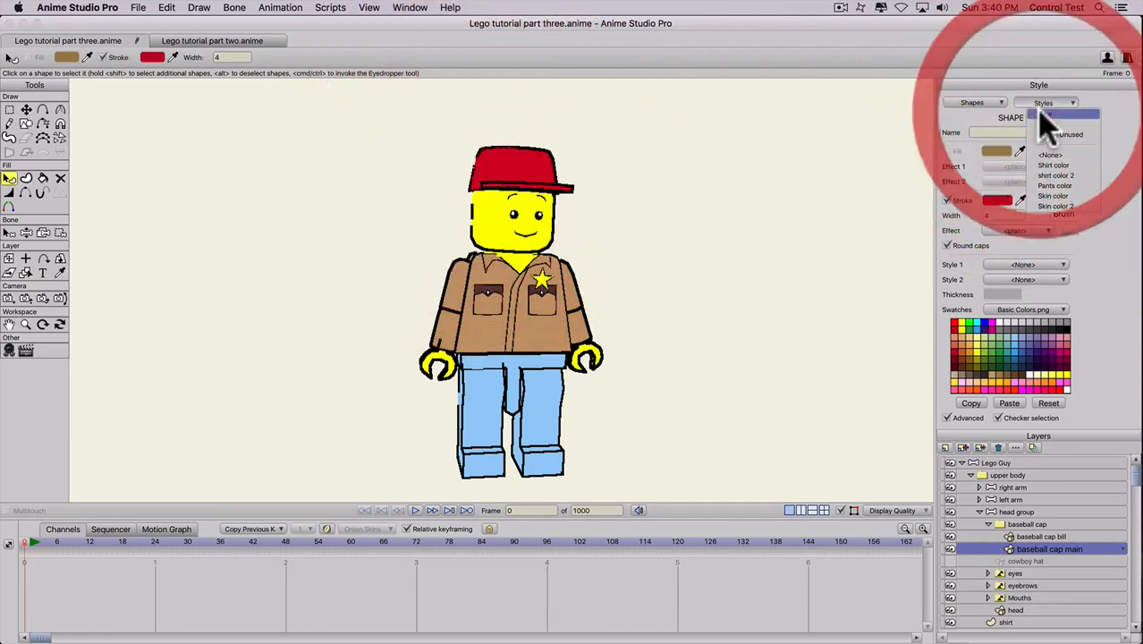
type("B")
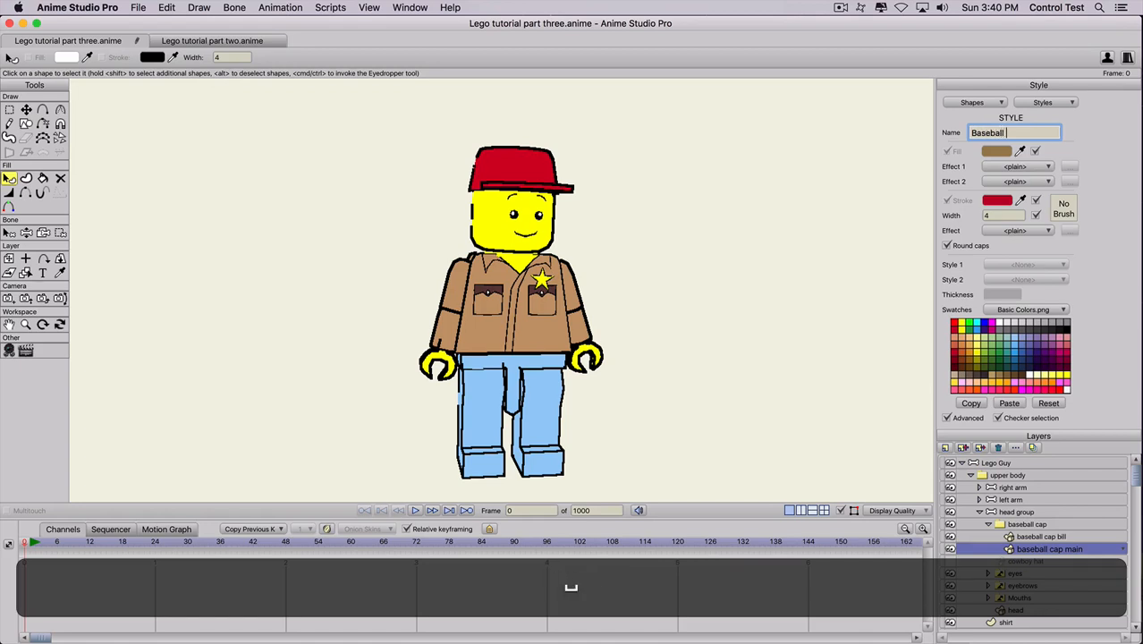
type("aseball cap color")
key("Return")
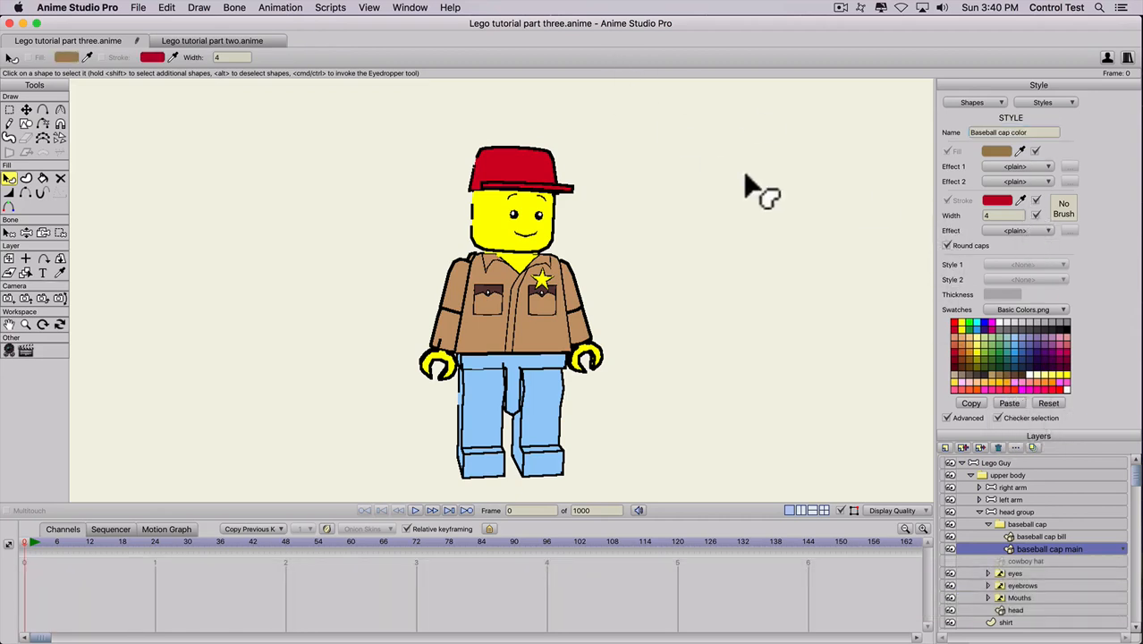
mouse_move(988, 356)
left_mouse_down("shift")
mouse_move(979, 340)
mouse_move(1043, 337)
mouse_move(971, 337)
mouse_move(1023, 336)
mouse_move(980, 325)
mouse_move(997, 327)
mouse_move(970, 354)
mouse_move(987, 367)
left_mouse_up("shift")
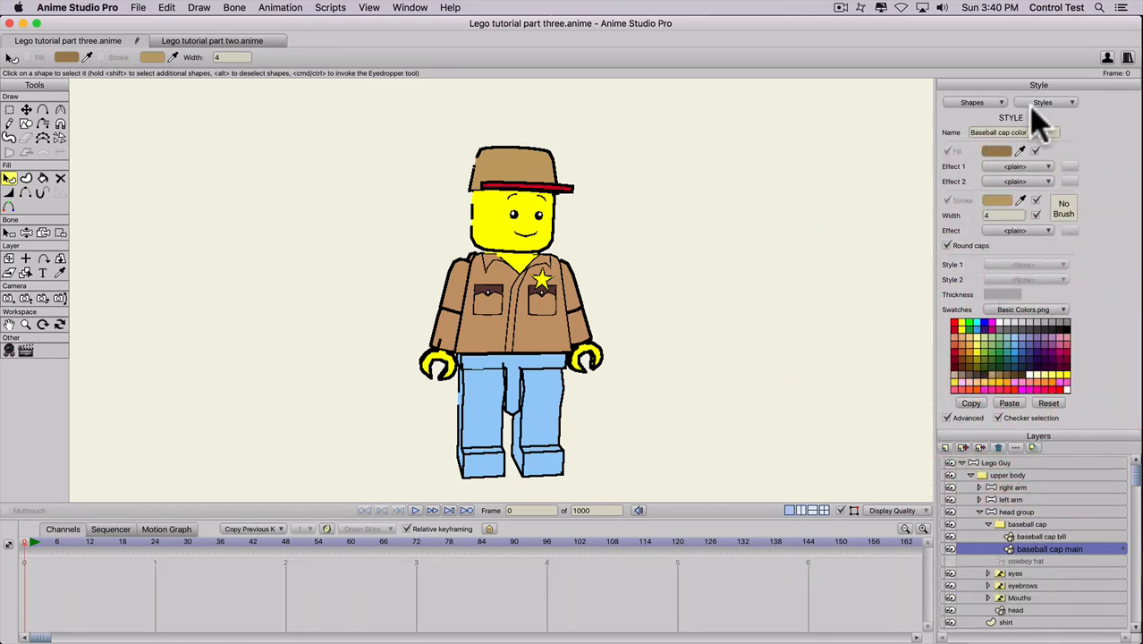
Fill the shape on the baseball cap bill layer with the tan sampled from the main part of the cap.
left_click(1029, 538)
key("q")
left_click(525, 188)
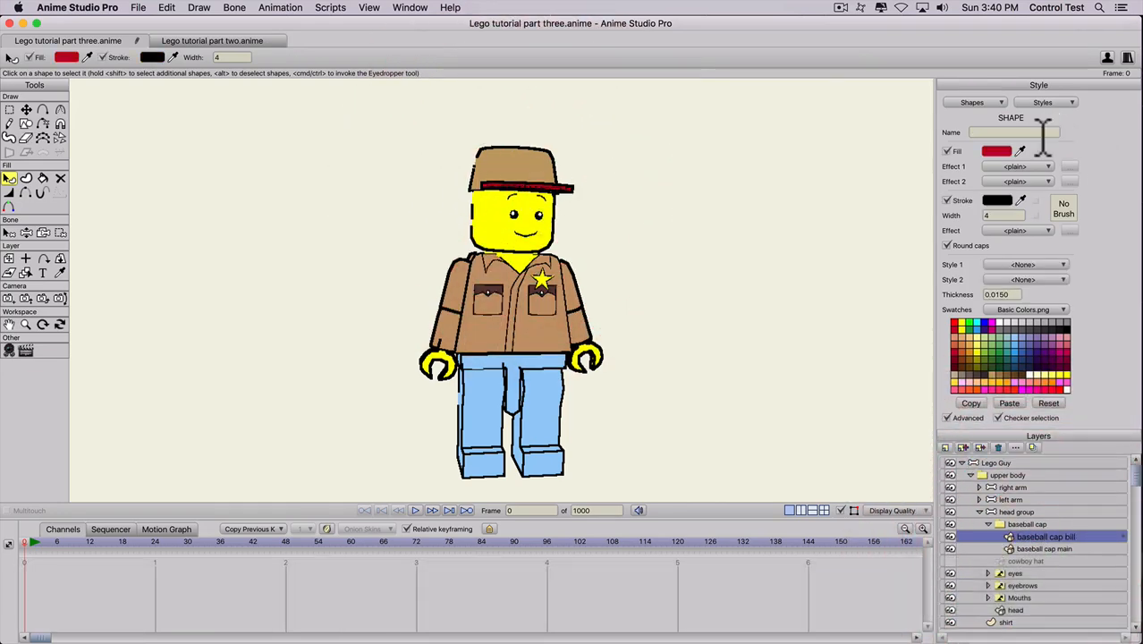
left_click(1020, 152)
left_click(551, 151)
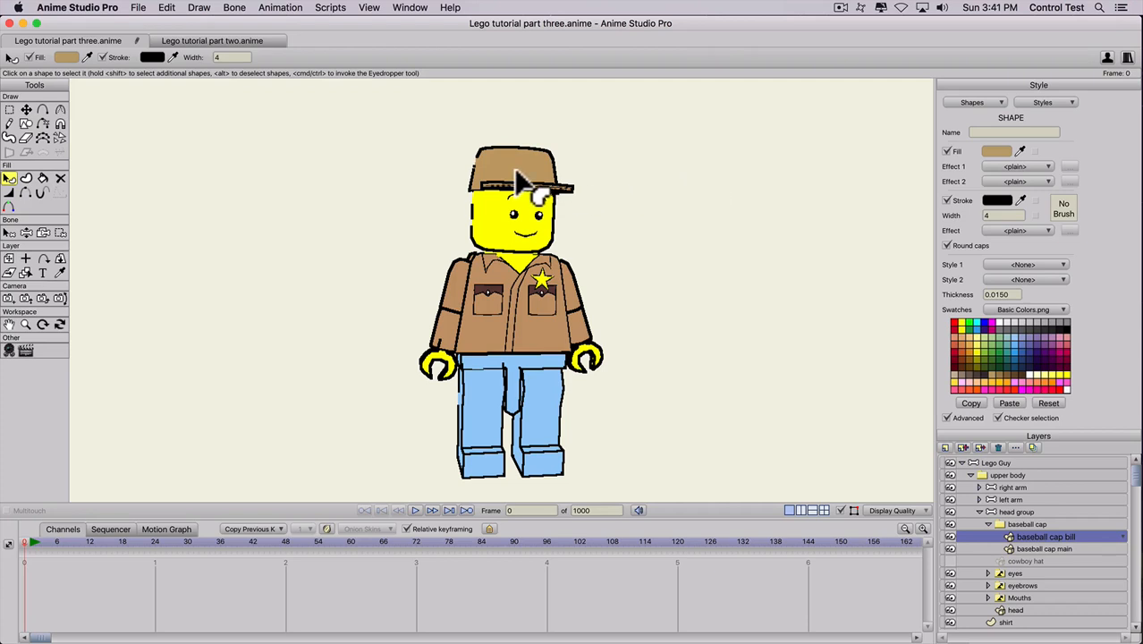
Create a style named "baseball cap color 2" for the cap bill.
left_click(1071, 102)
left_click(1048, 115)
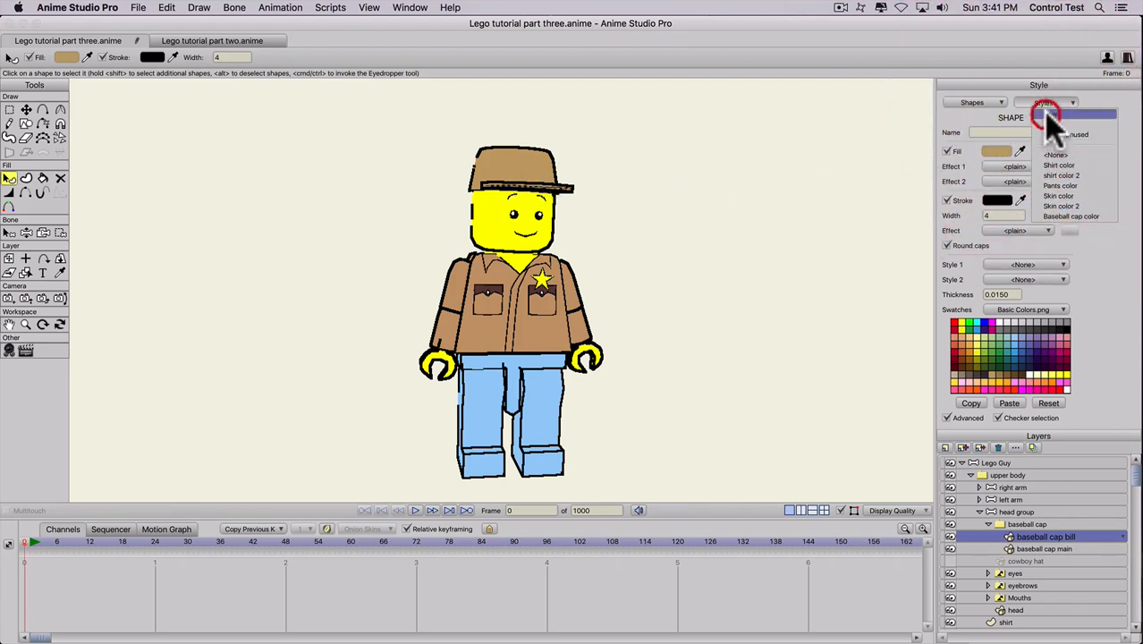
type("baseball cap")
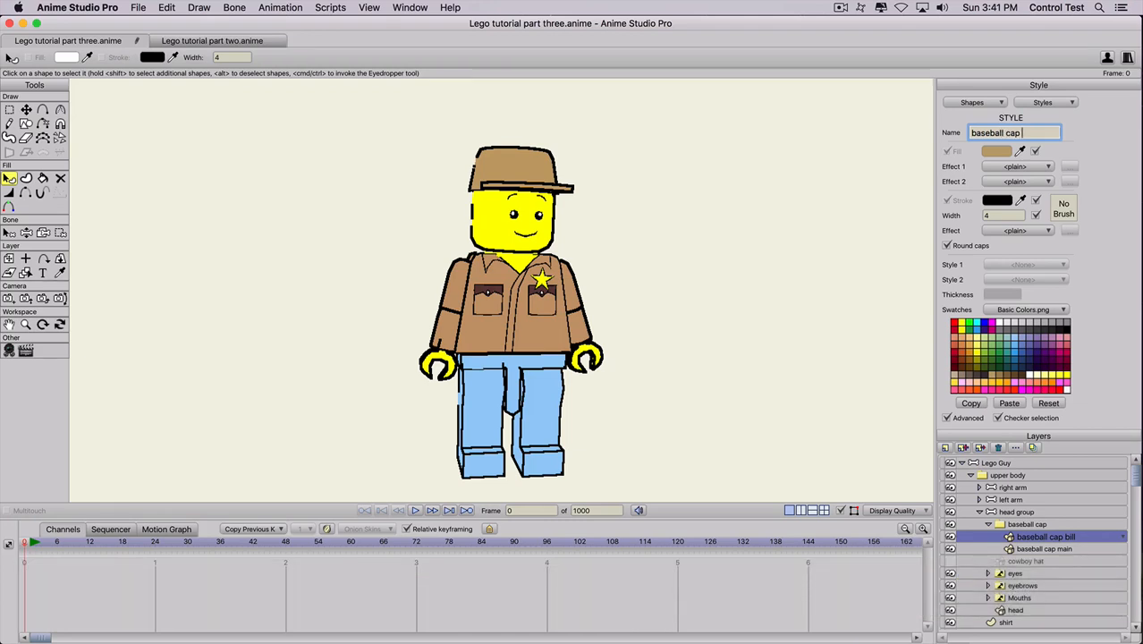
type("color 2")
key("Return")
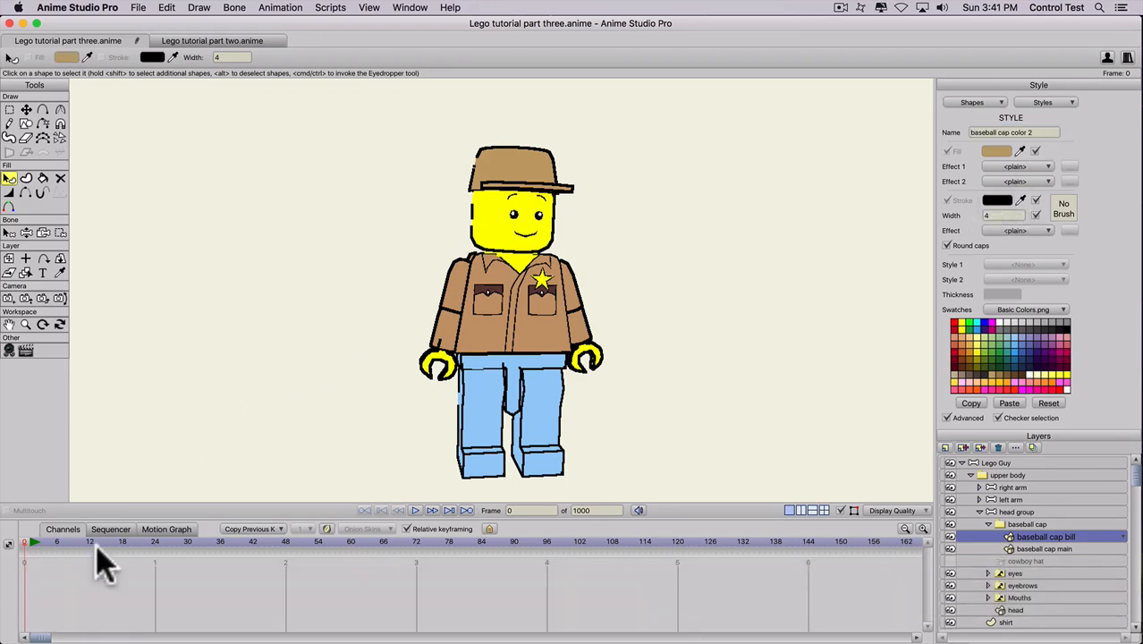
Rotate the head group layer in 3D to about -32 degrees around Y so the face turns the opposite way.
left_click(26, 543)
left_click(1013, 513)
left_click(60, 163)
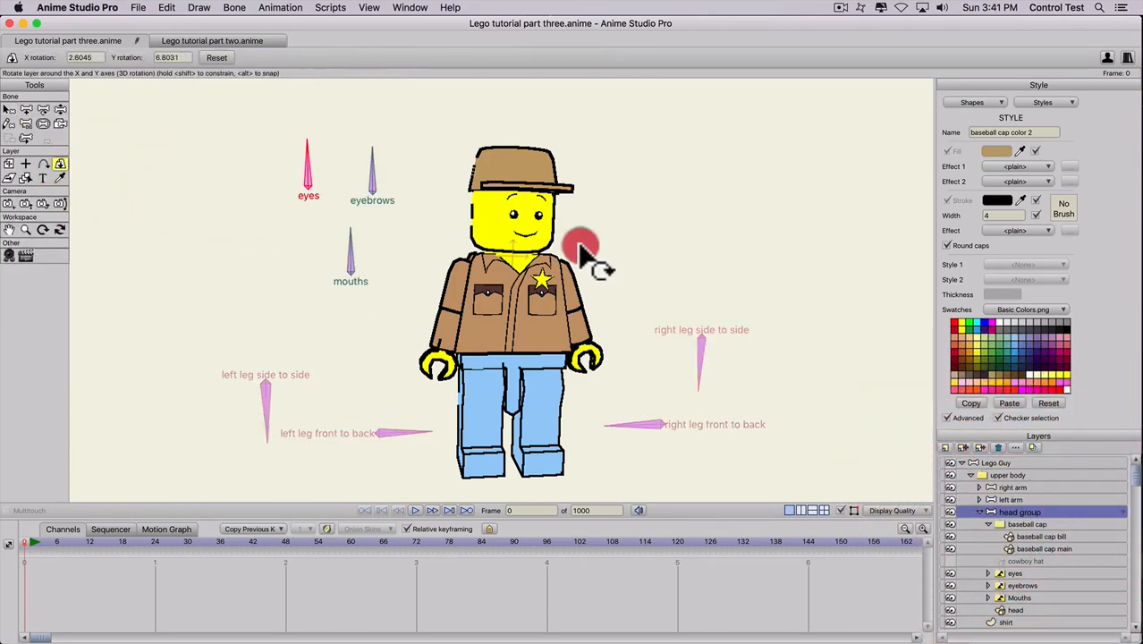
left_click_drag(587, 248, 394, 247)
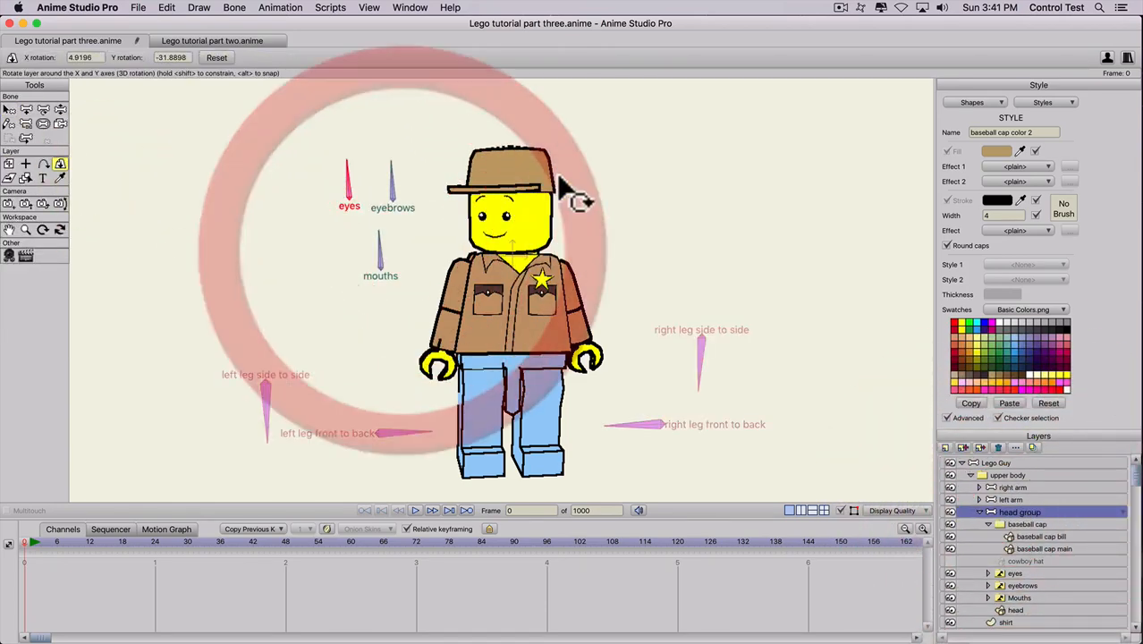
Give the "Baseball cap color" style a dark red fill and, after trying red, pink and magenta, a dark green stroke.
left_click(1069, 104)
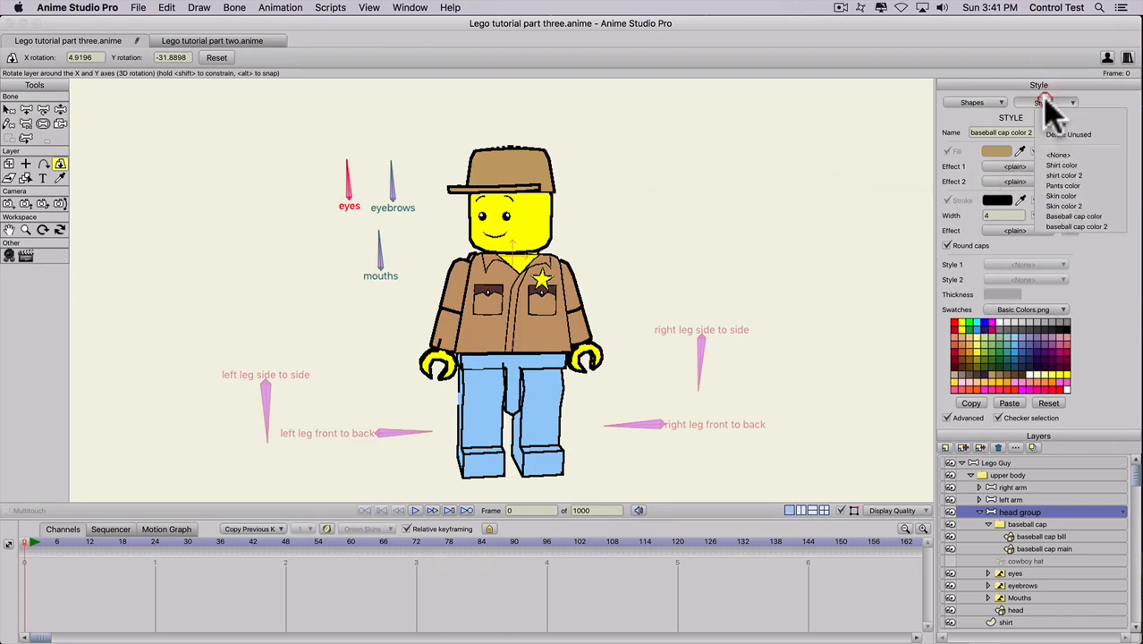
left_click(1076, 219)
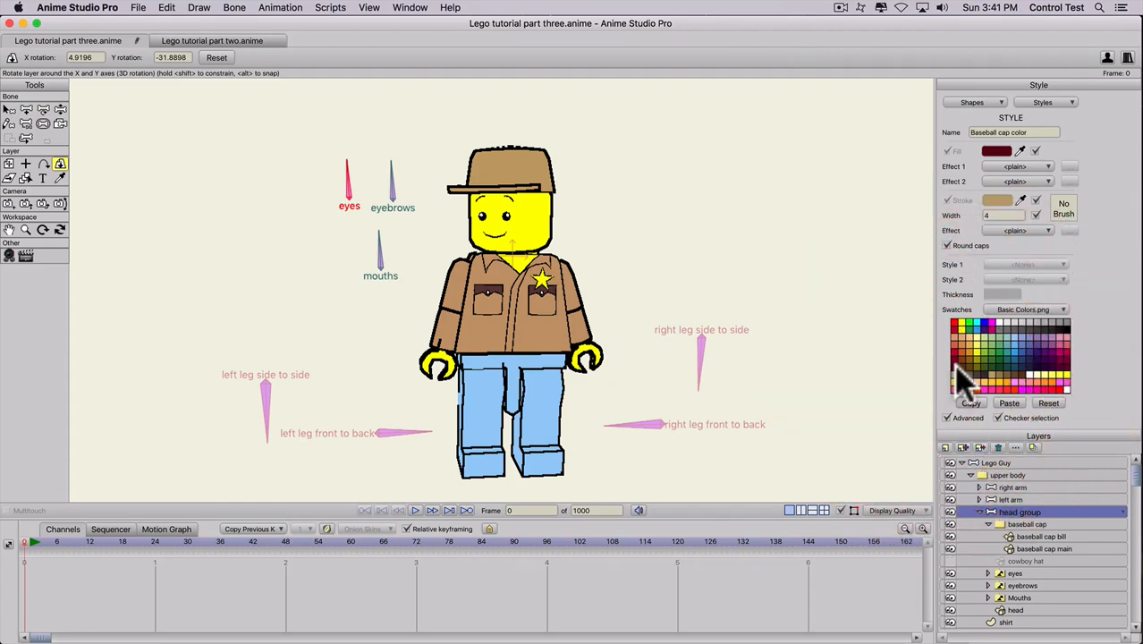
left_click(959, 372, "shift")
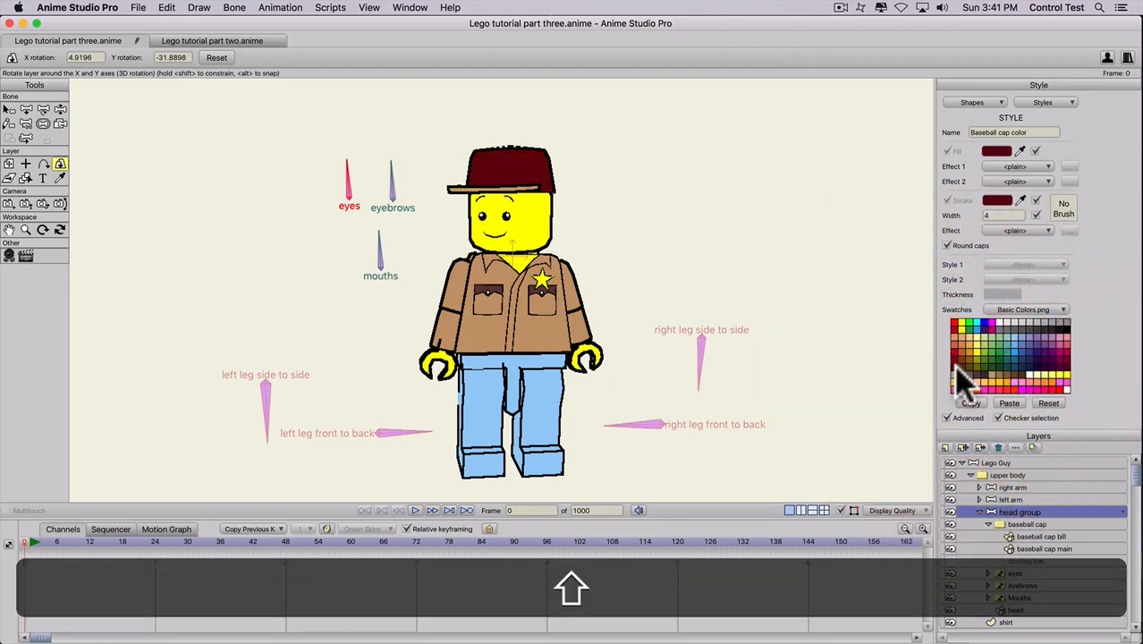
left_click(954, 364, "shift")
left_click(954, 354, "shift")
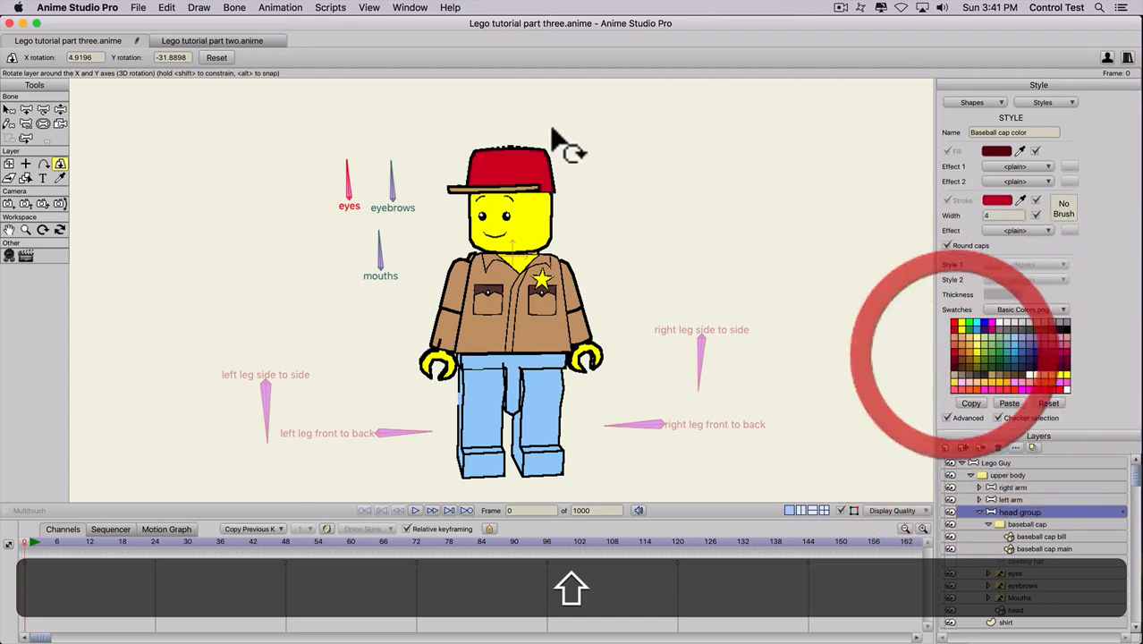
left_click(953, 386, "shift")
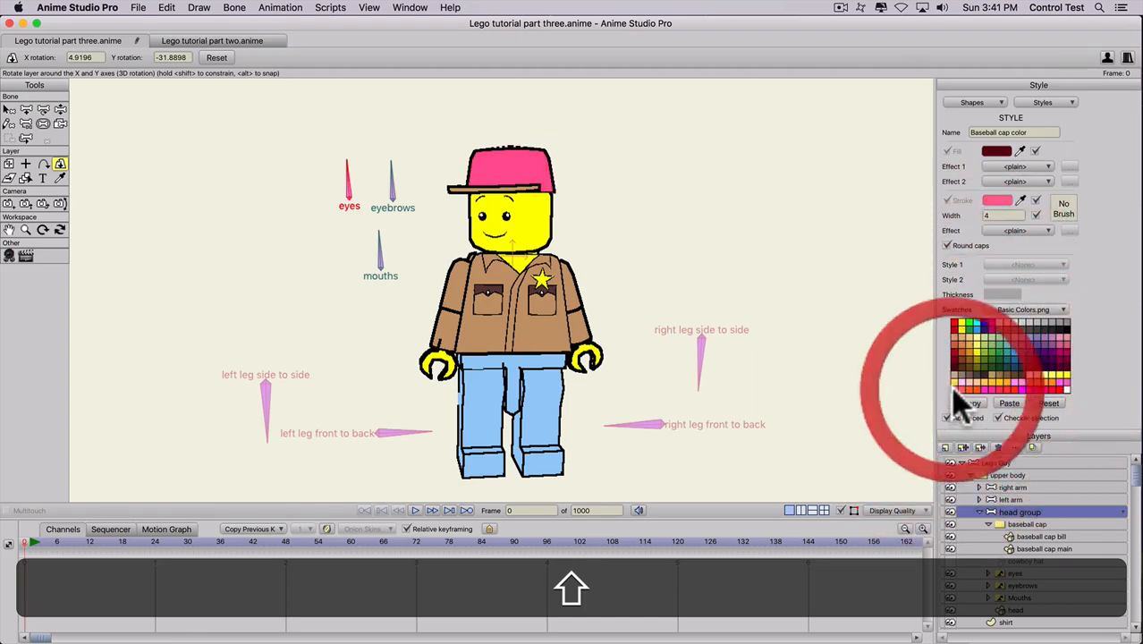
left_click(1024, 392, "shift")
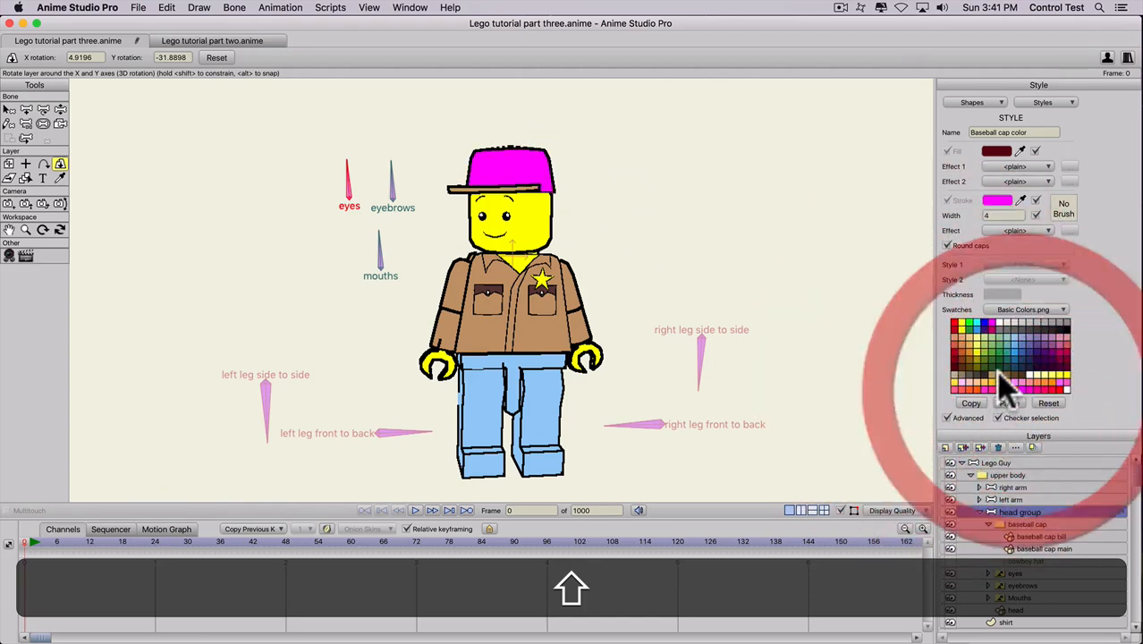
left_click(997, 366, "shift")
Set the "baseball cap color 2" style's fill to green, undoing the trial yellow and black fills.
left_click(1043, 102)
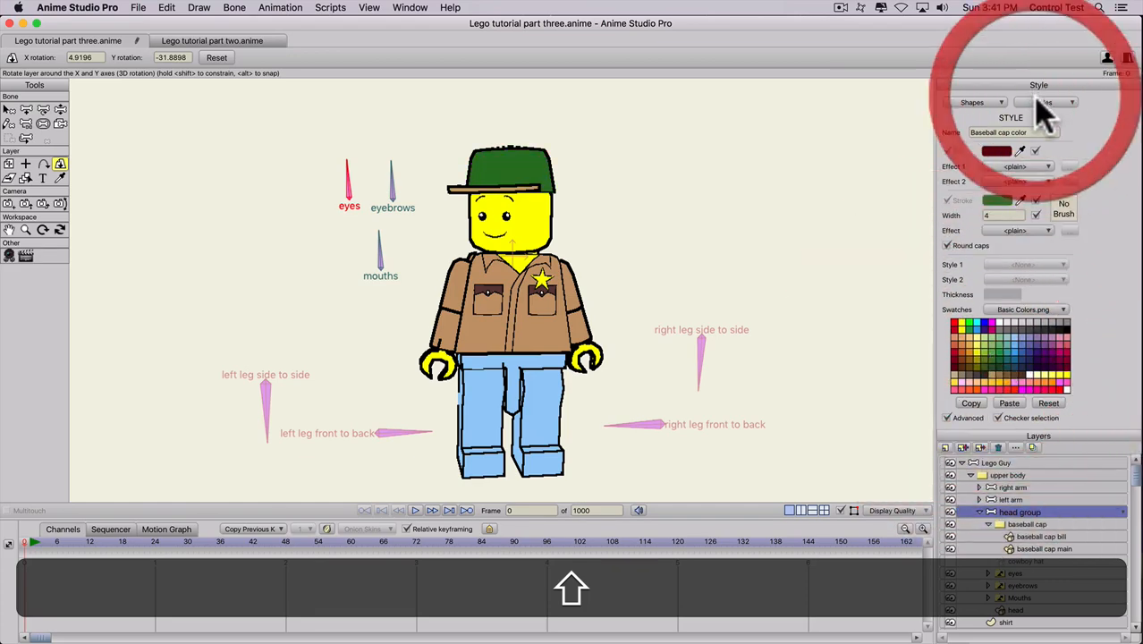
left_click(1054, 226)
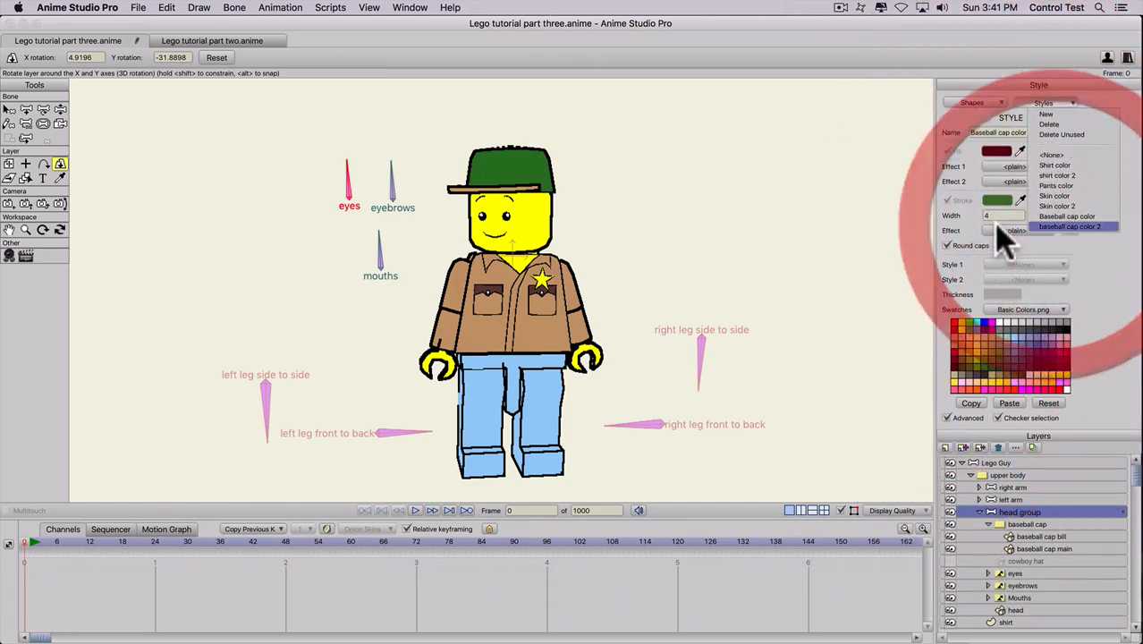
left_click(1003, 379)
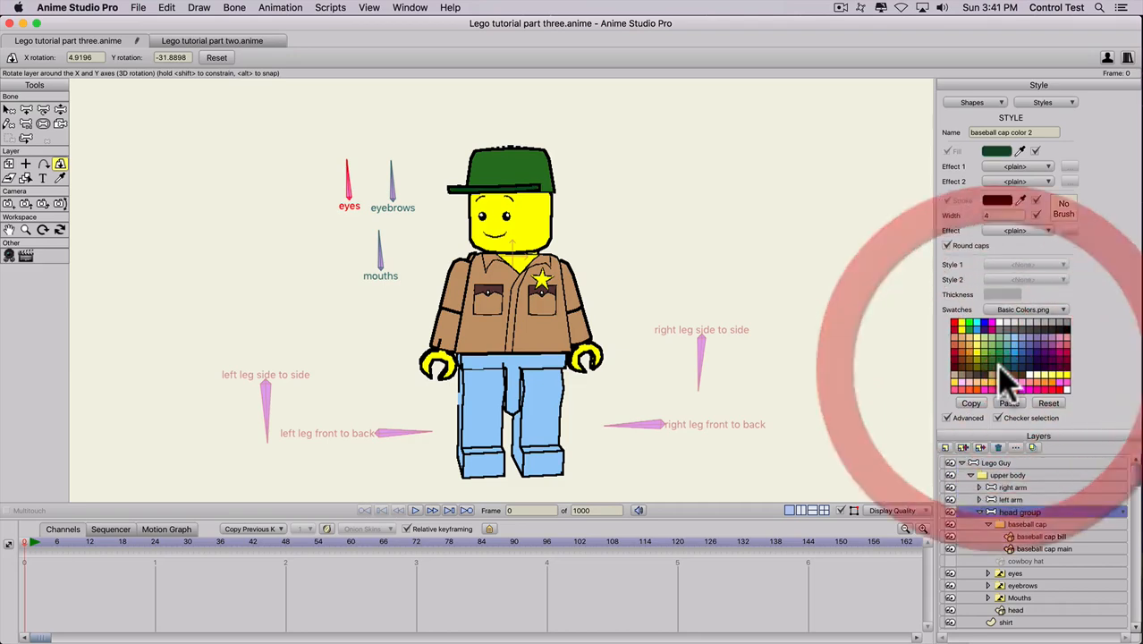
left_click(994, 376)
left_click(989, 343)
left_click(986, 332)
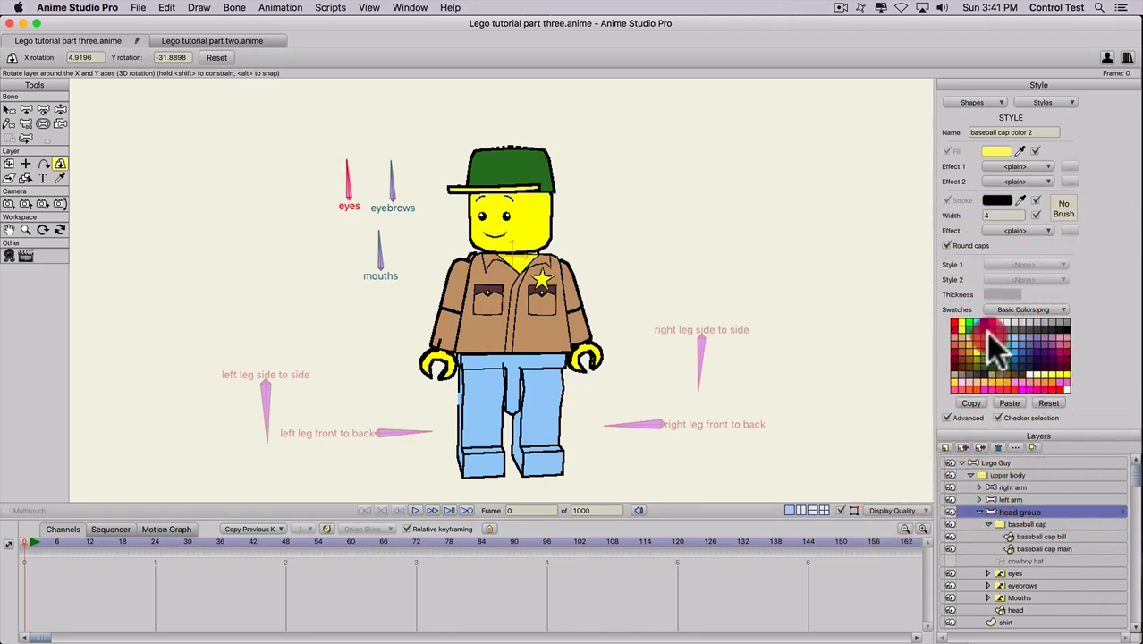
left_click(1011, 358)
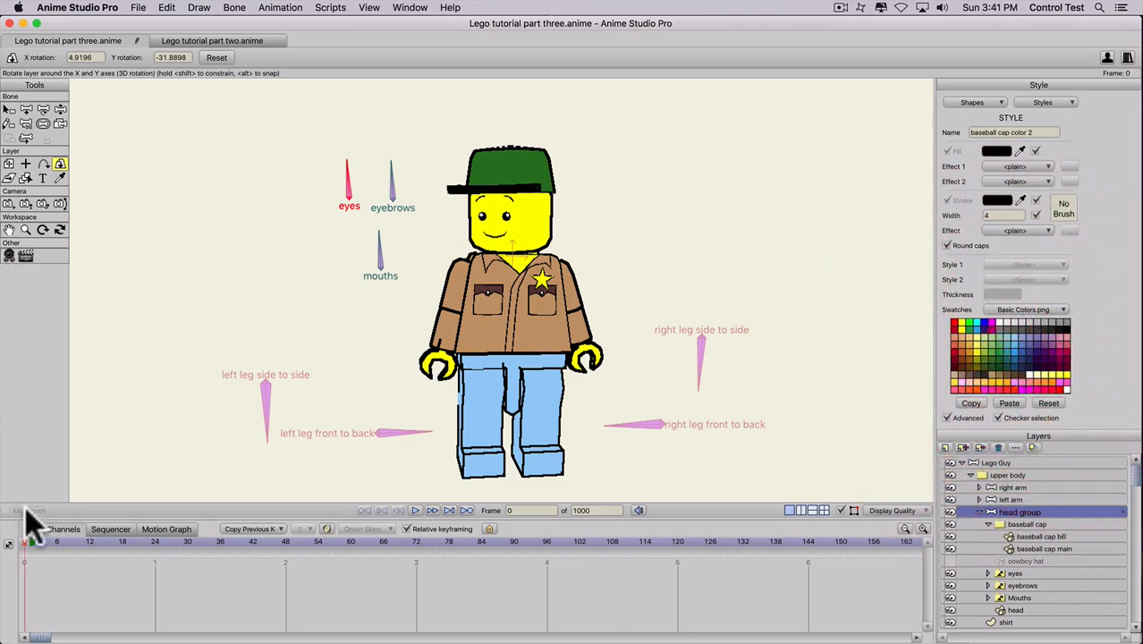
key("super+z")
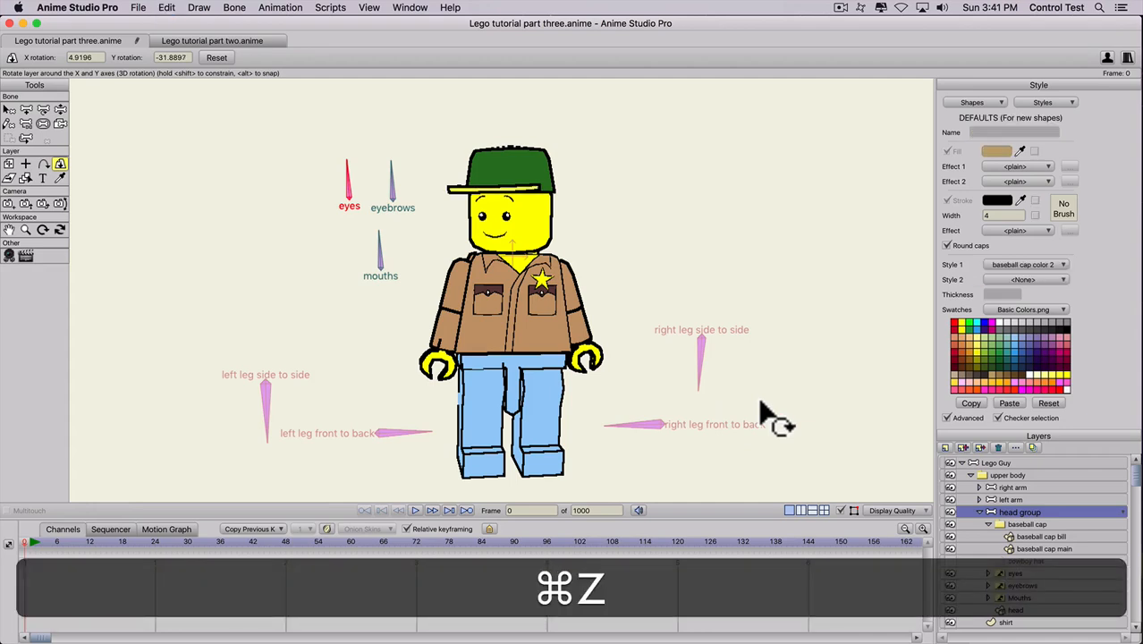
key("super+z")
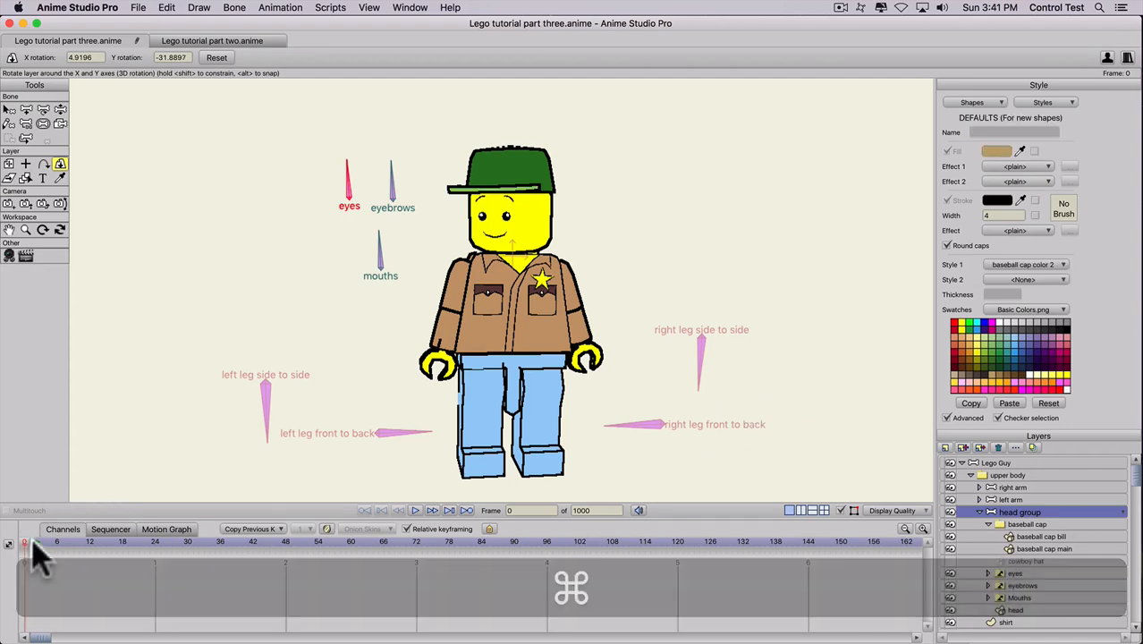
left_click_drag(32, 541, 4, 541)
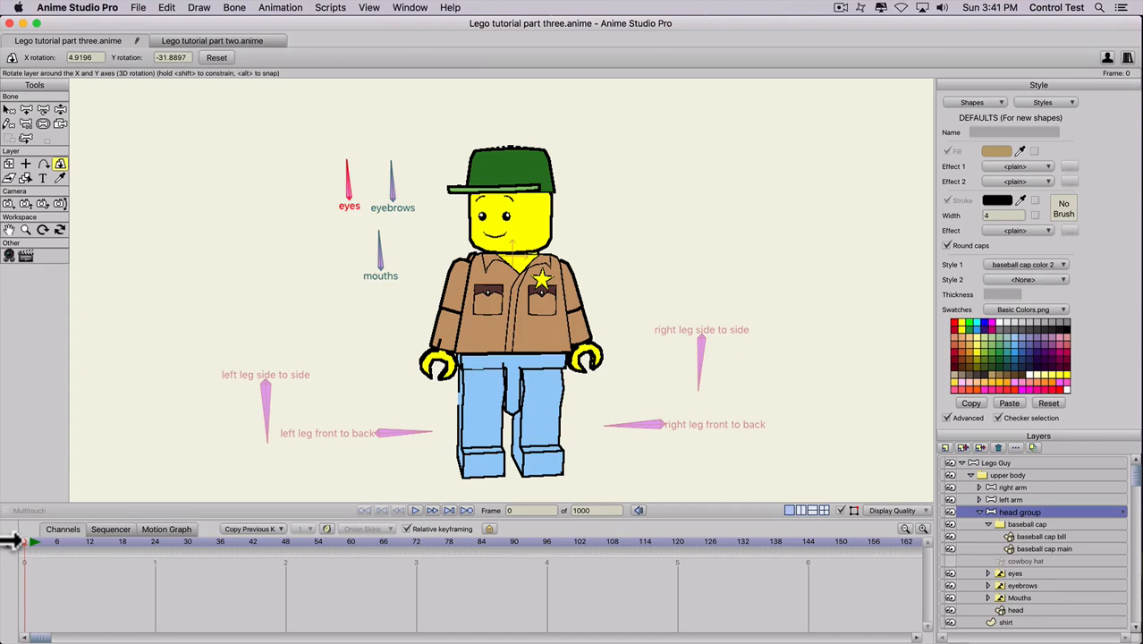
left_click_drag(32, 542, 12, 541)
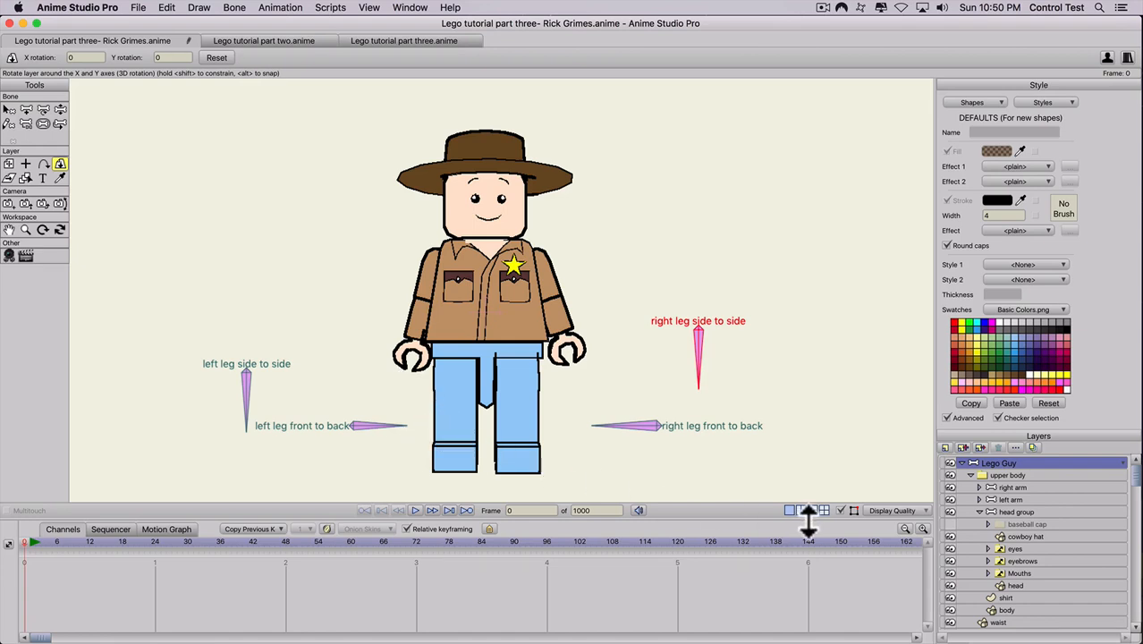
Change the fill of the "Pants color" style to dark brown.
left_click(1038, 102)
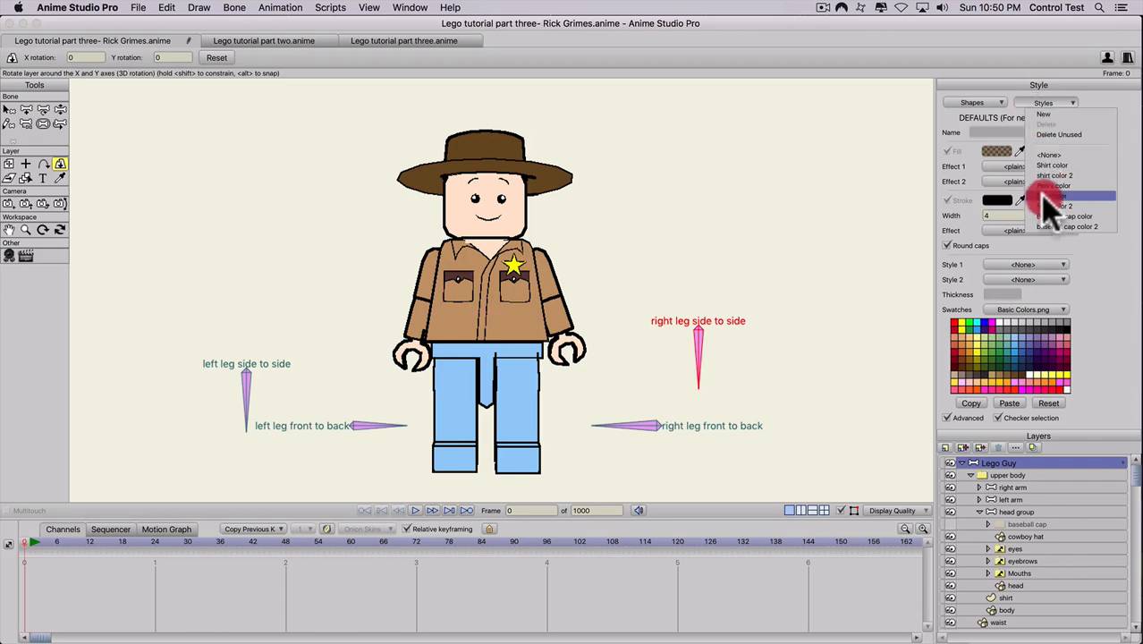
left_click(1045, 185)
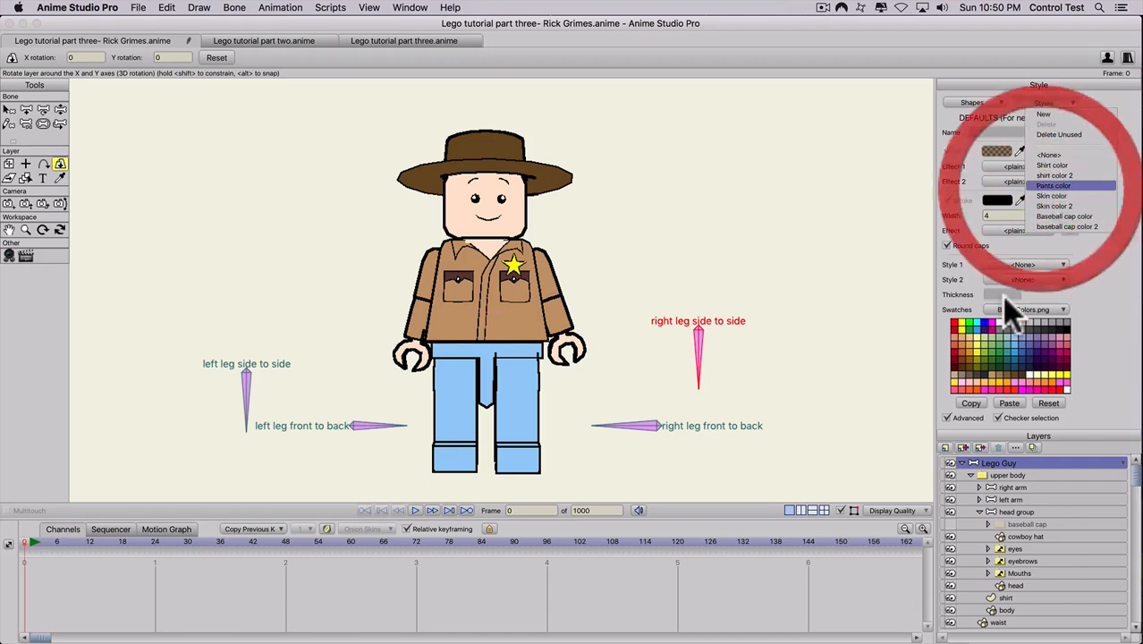
left_click(1012, 372)
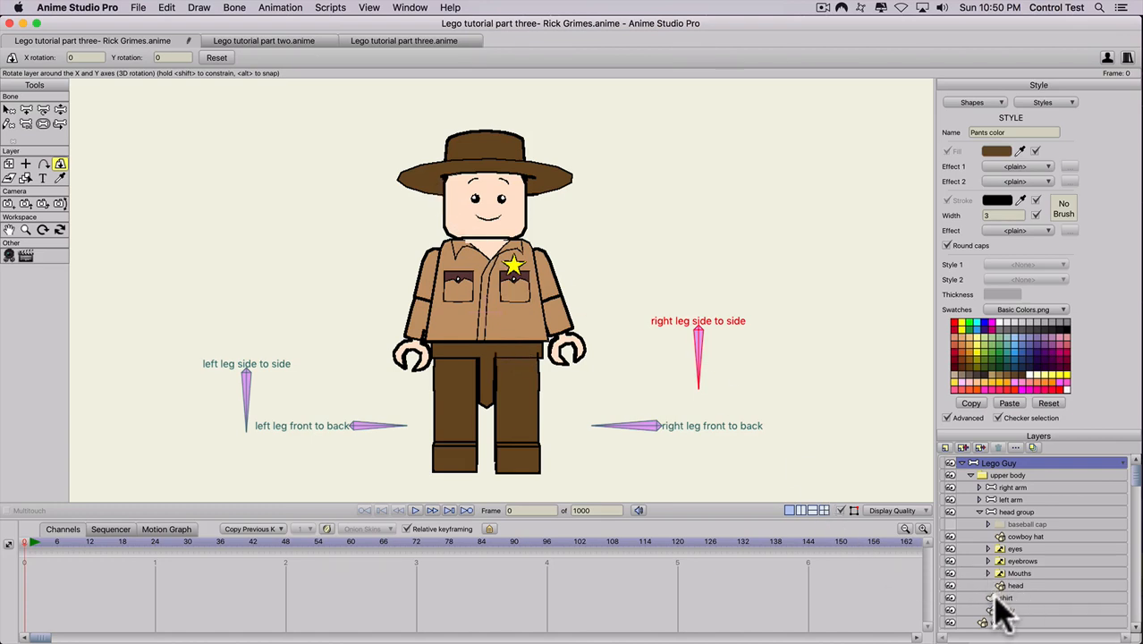
Add a vector layer named "beard" directly above the cowboy hat layer in the head group.
left_click(974, 537)
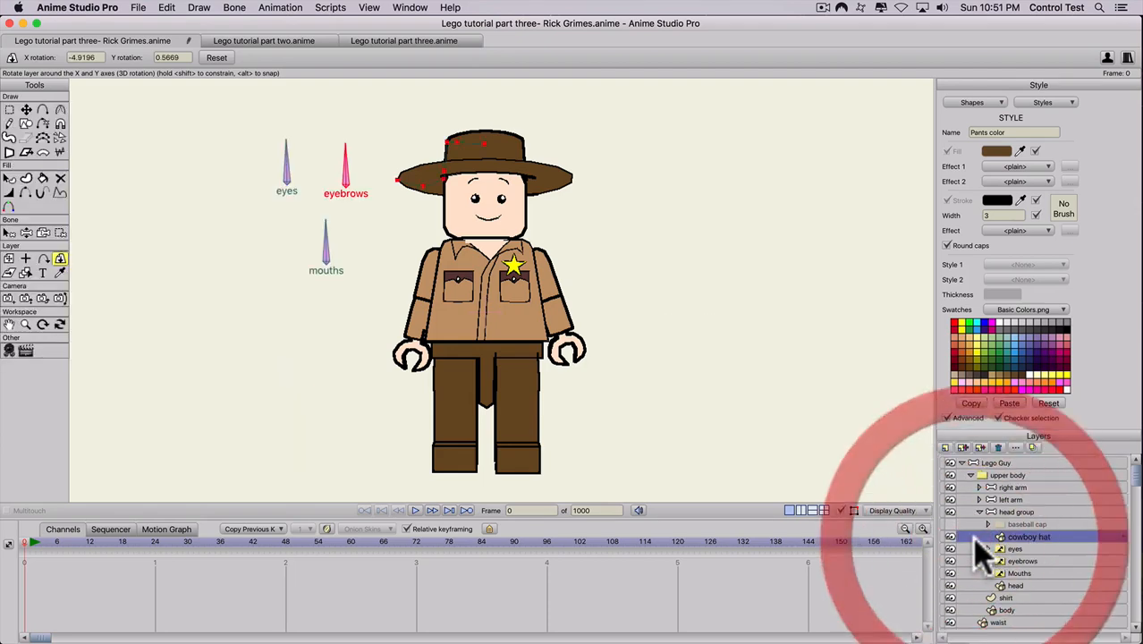
left_click(946, 447)
left_click(952, 458)
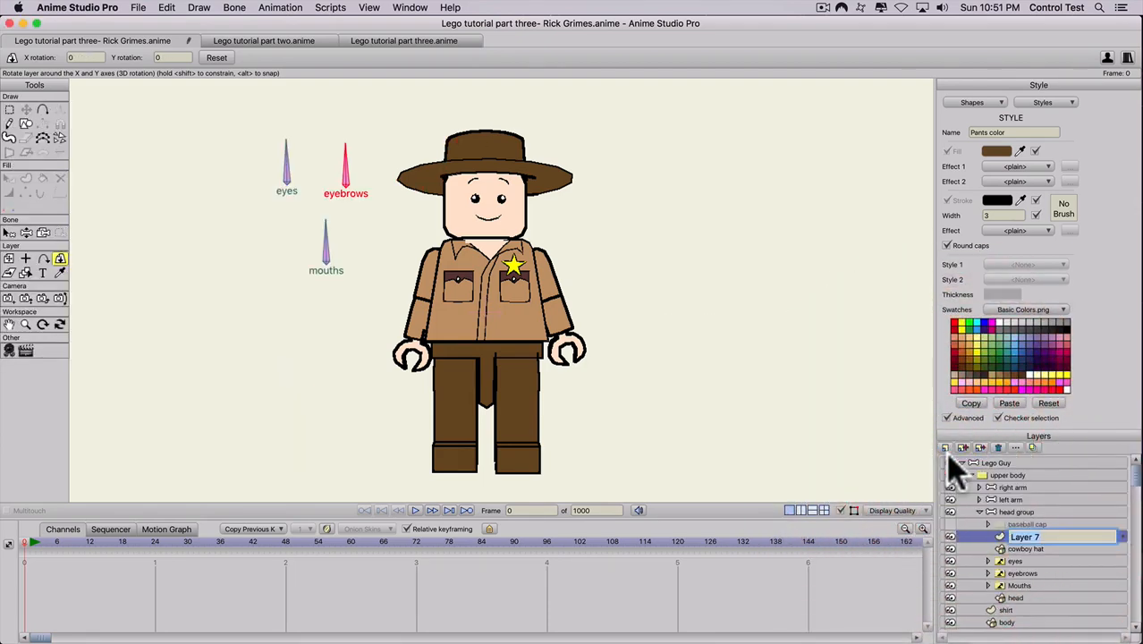
type("beard")
key("Return")
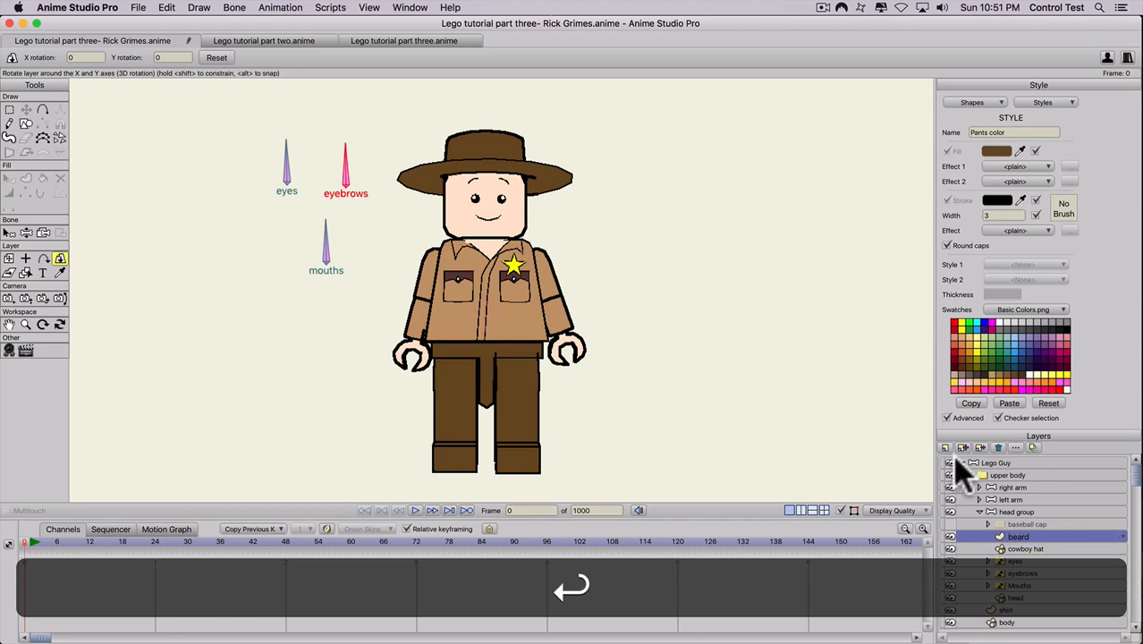
Draw a rectangle outline around the character's mouth on the beard layer, with auto-fill and auto-stroke off.
left_click(25, 123)
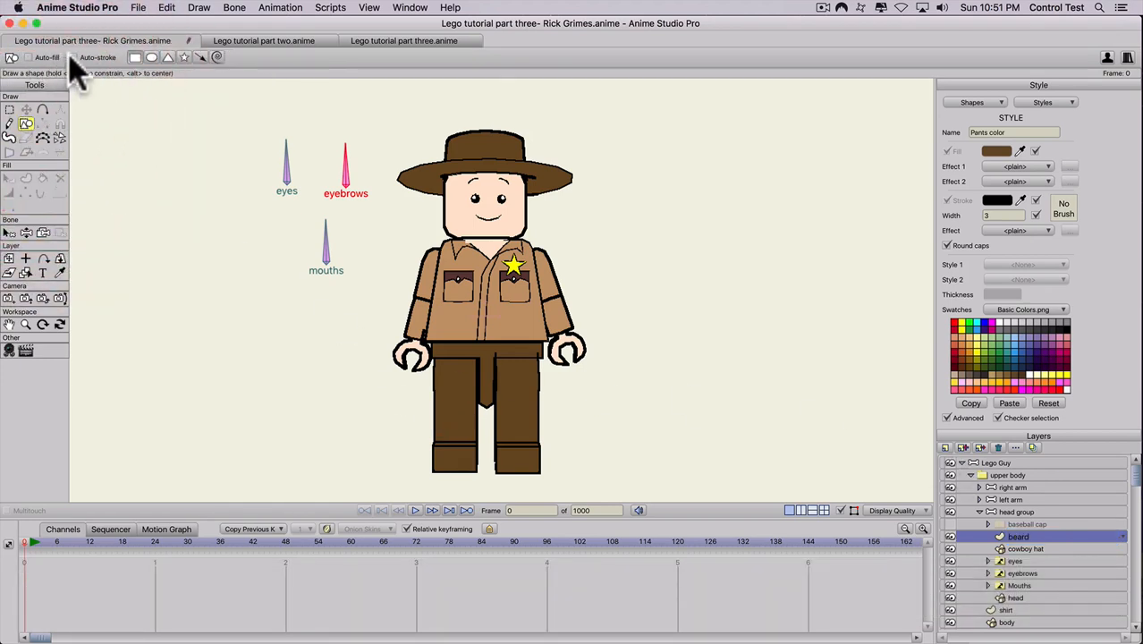
scroll(427, 215, "up", 6)
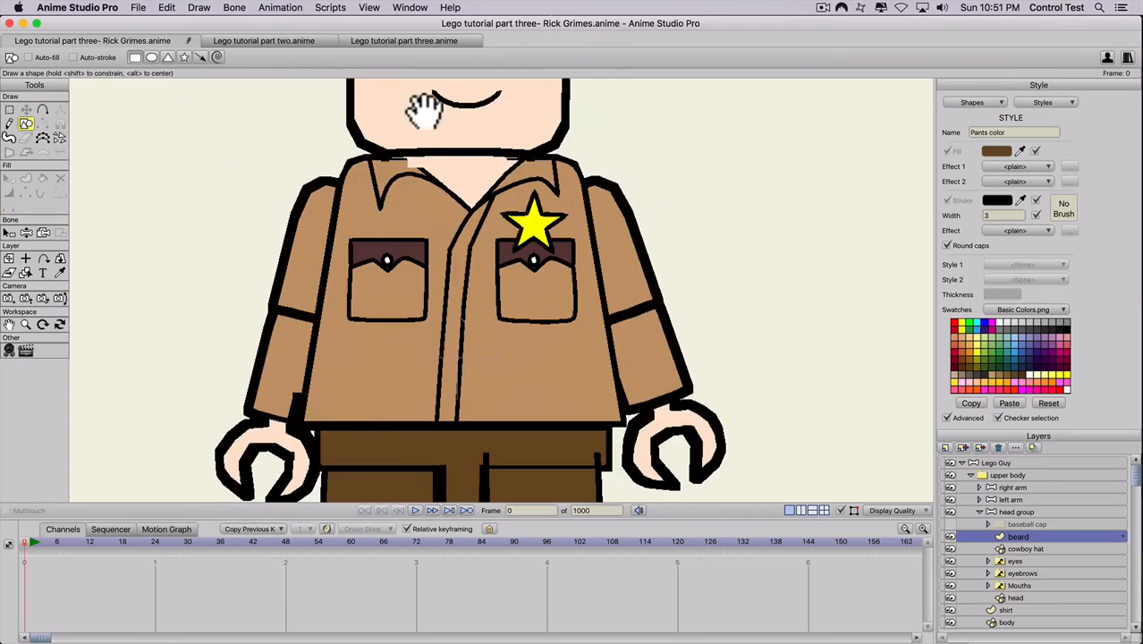
key("space")
left_click_drag(422, 117, 510, 269)
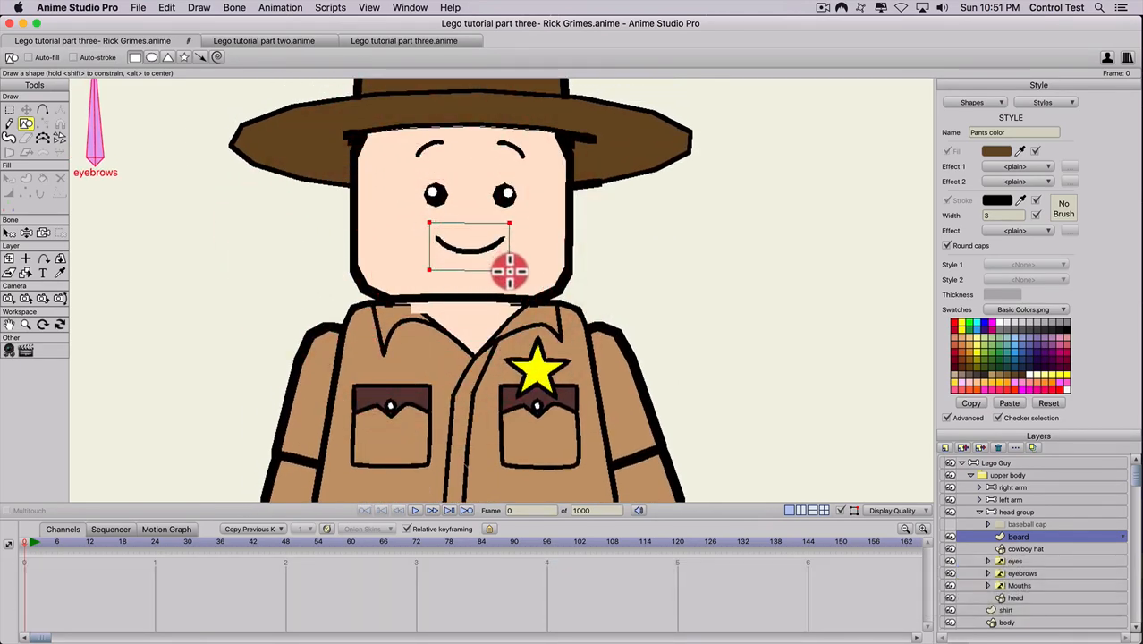
Draw a larger rectangle around the mouth outline and add points along its upper edge, stretching one side up to the hat brim as a sideburn.
left_click_drag(388, 291, 542, 209)
key("a")
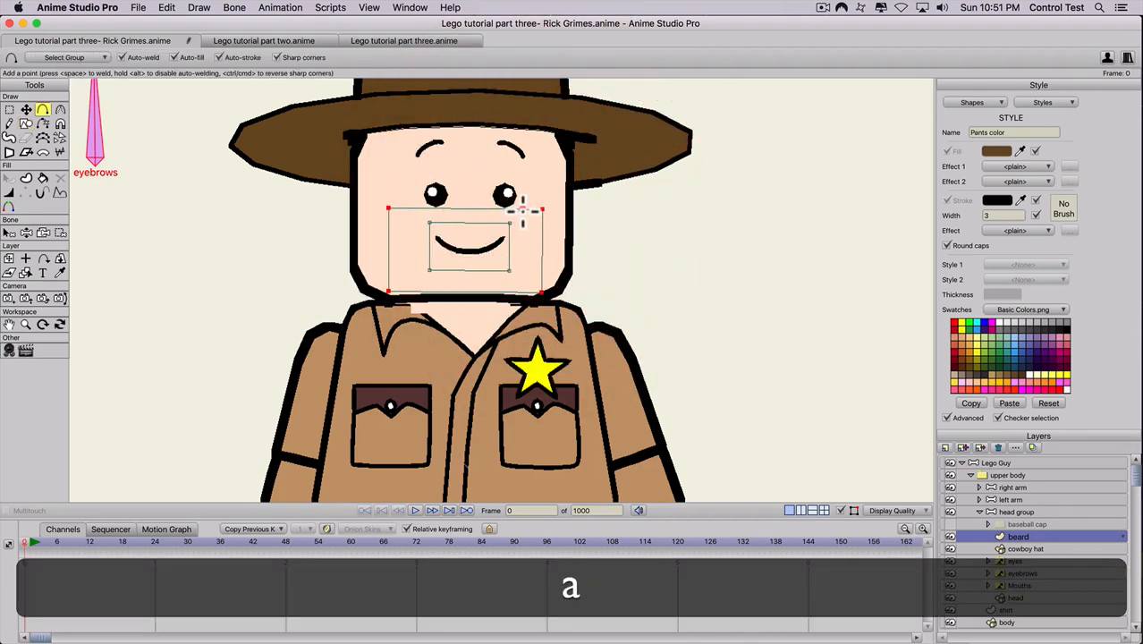
left_click(527, 247)
left_click(511, 213)
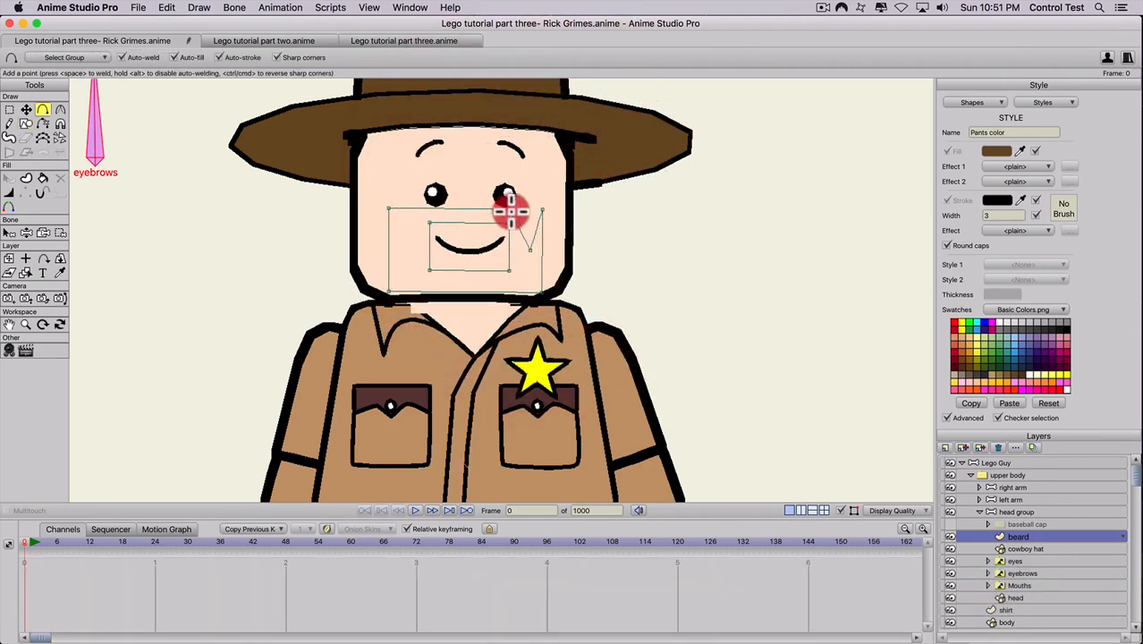
left_click_drag(420, 217, 384, 134)
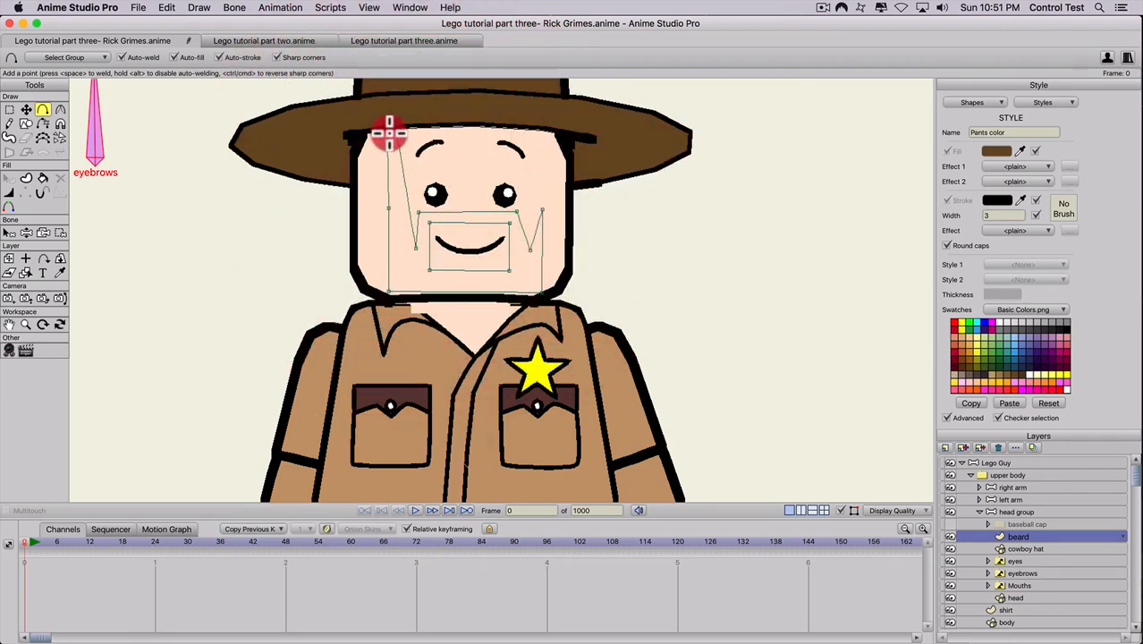
Remove the extra point on the first sideburn's outer edge and add a point low on its inner edge.
key("t")
left_click(385, 234)
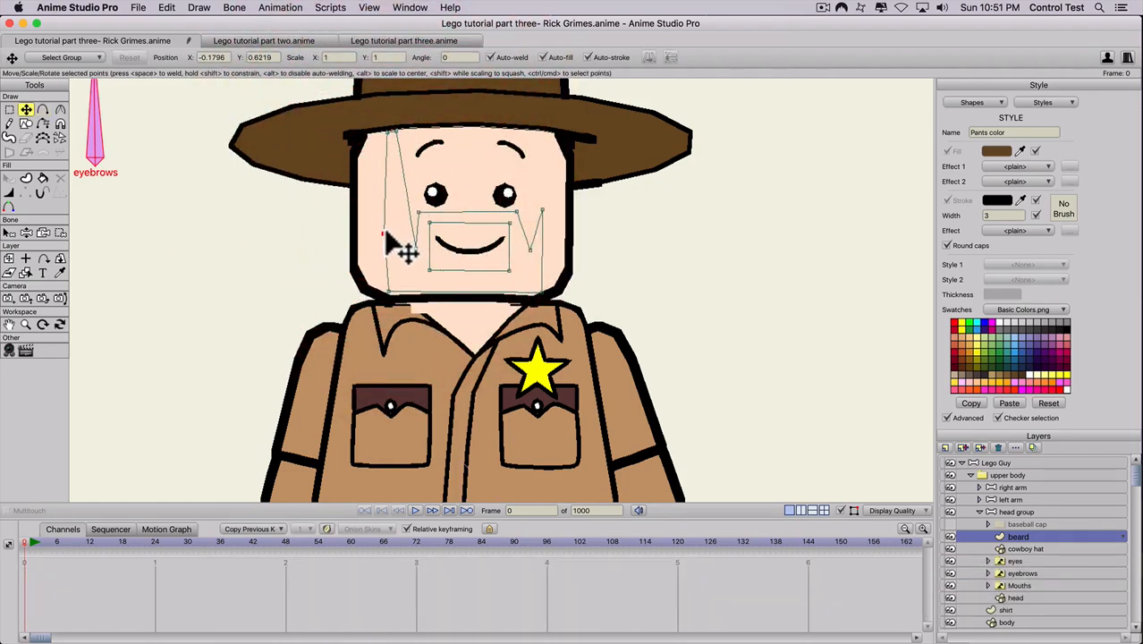
key("BackSpace")
key("a")
left_click(404, 235)
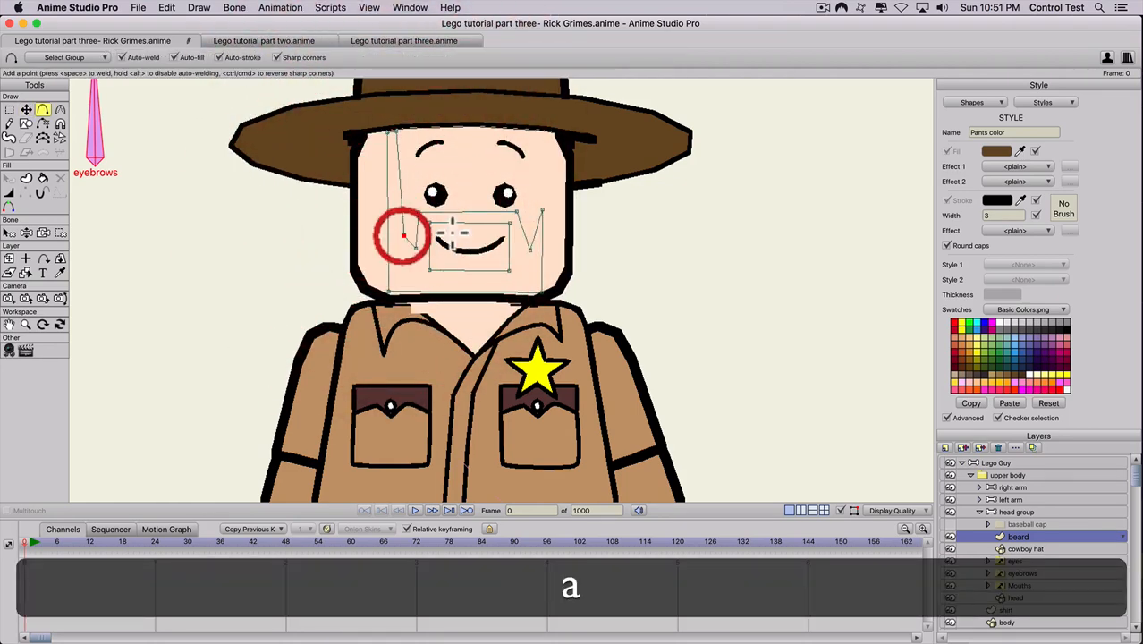
Form the second sideburn by adding a point on the outline's other side and raising its two upper points to the hat brim.
left_click(528, 140)
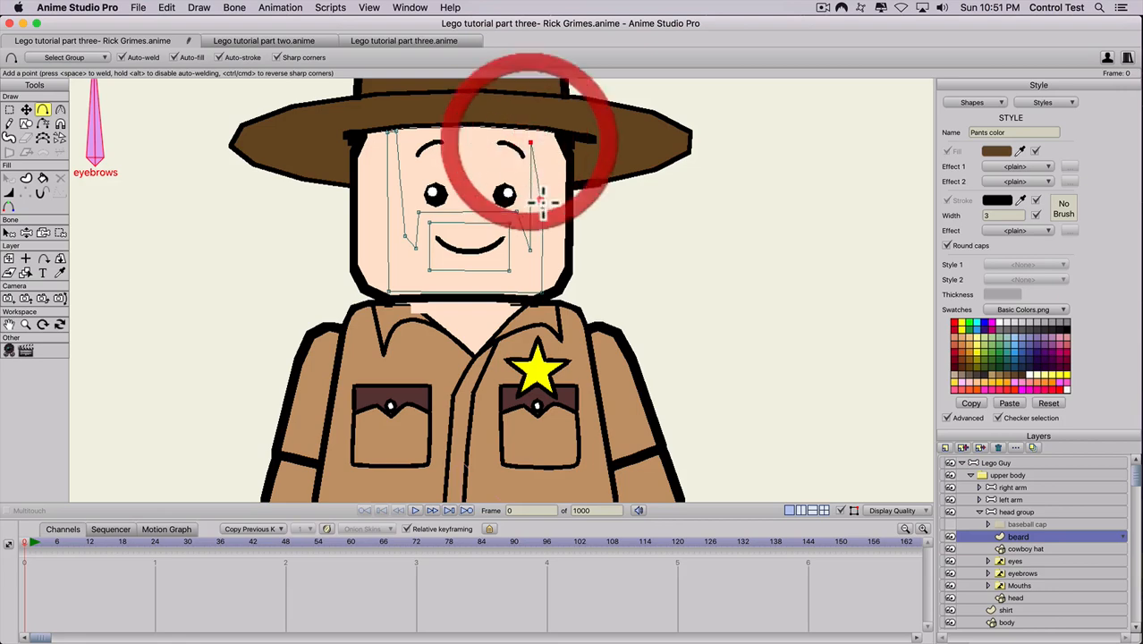
key("t")
left_click(533, 127)
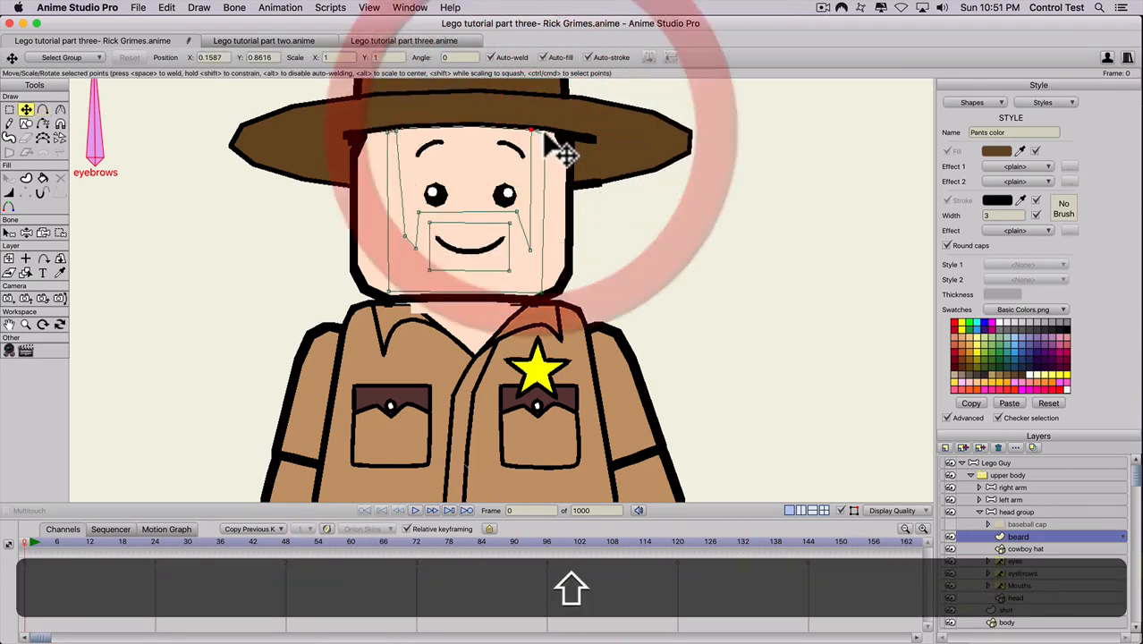
left_click_drag(544, 133, 545, 128)
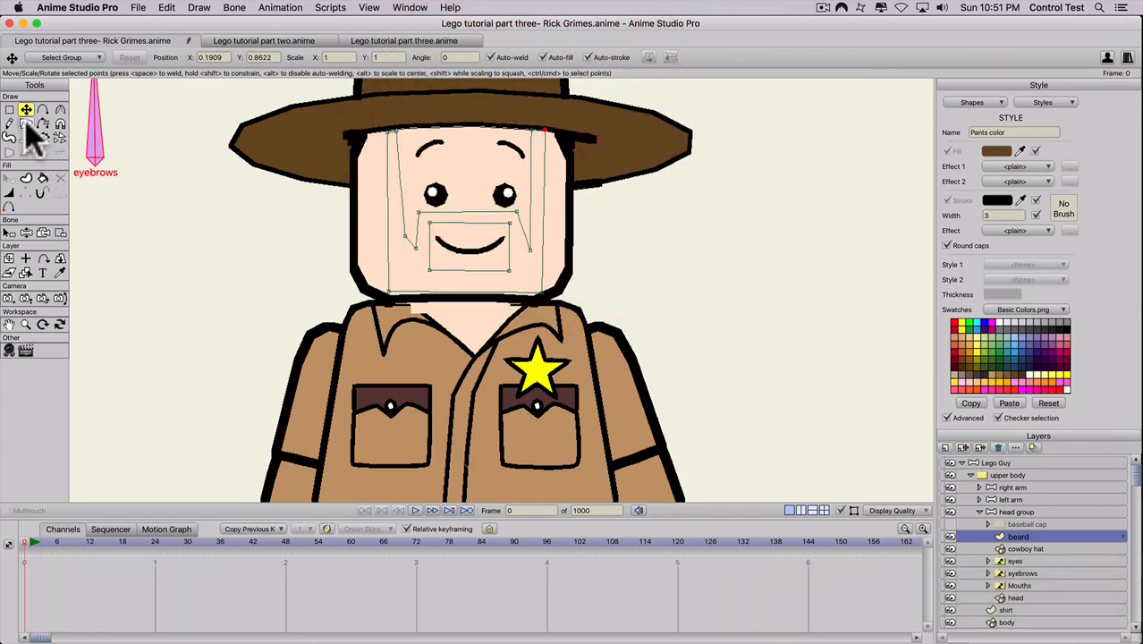
Create a fill-only shape from the beard outline, leaving the inner mouth rectangle open.
key("u")
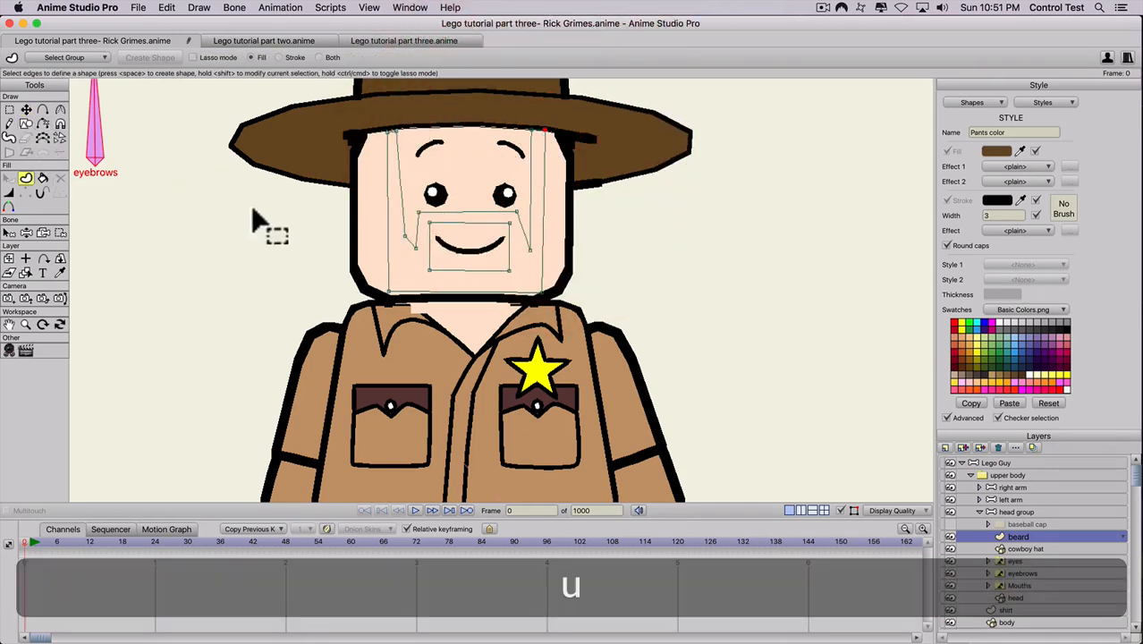
left_click(391, 278)
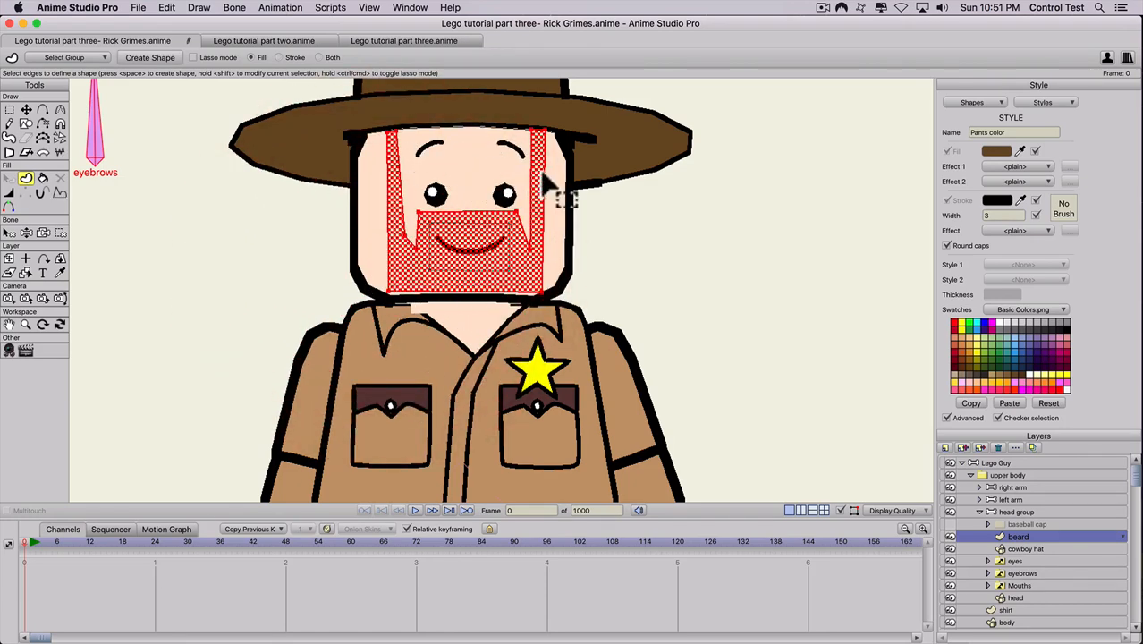
key("shift")
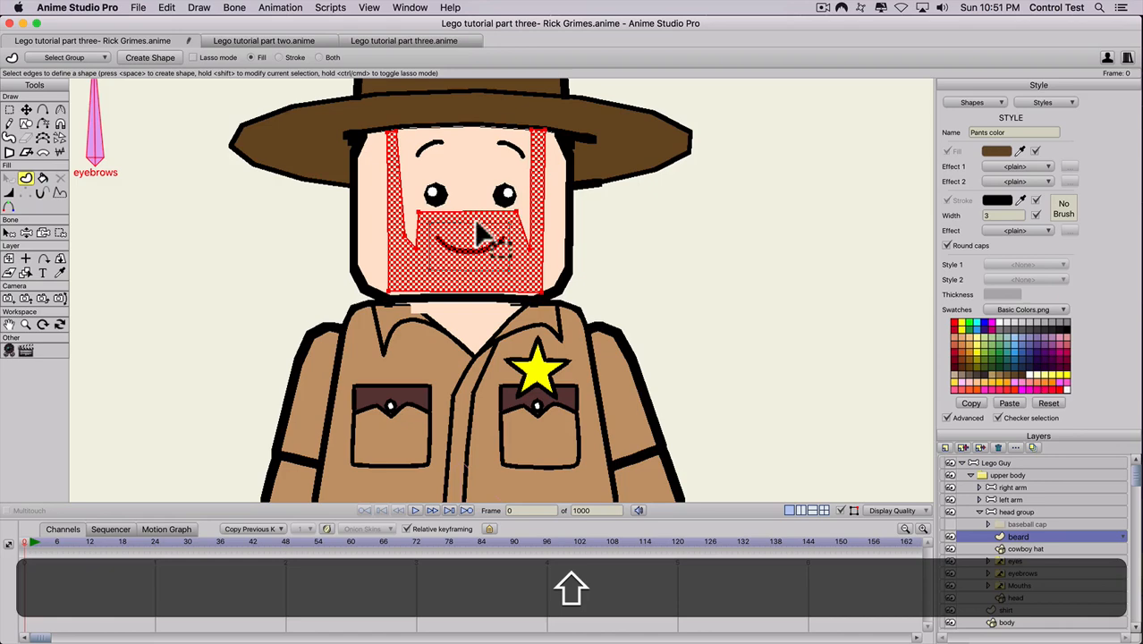
left_click(430, 258, "shift")
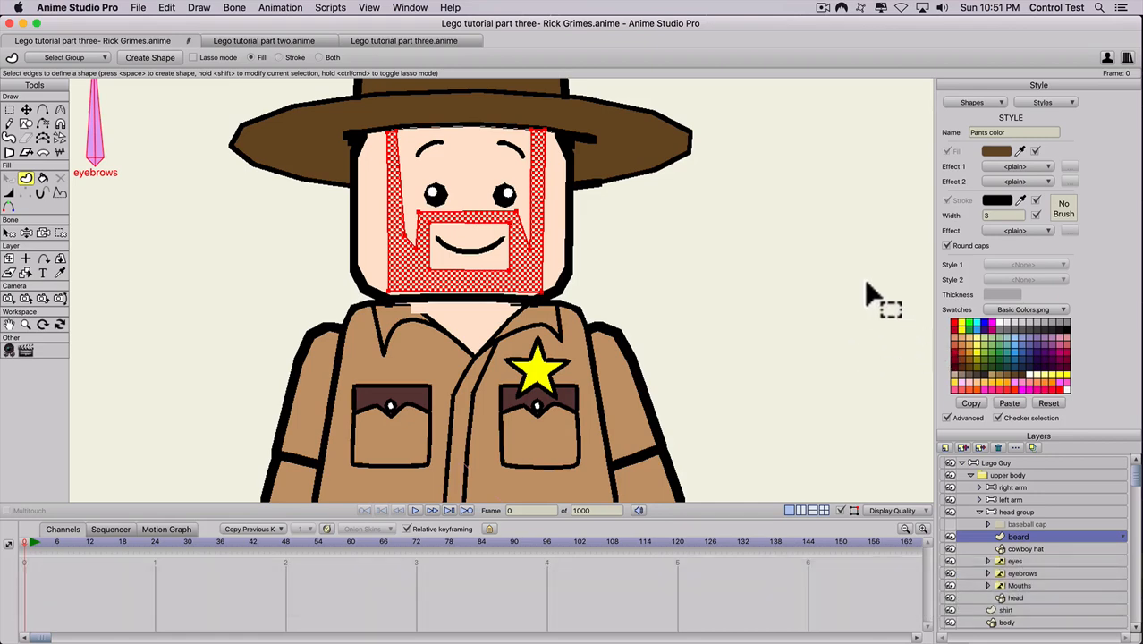
left_click(143, 59)
Set the beard shape's Style 1 to None and adjust its semi-transparent brown fill's opacity.
scroll(387, 282, "down", 3)
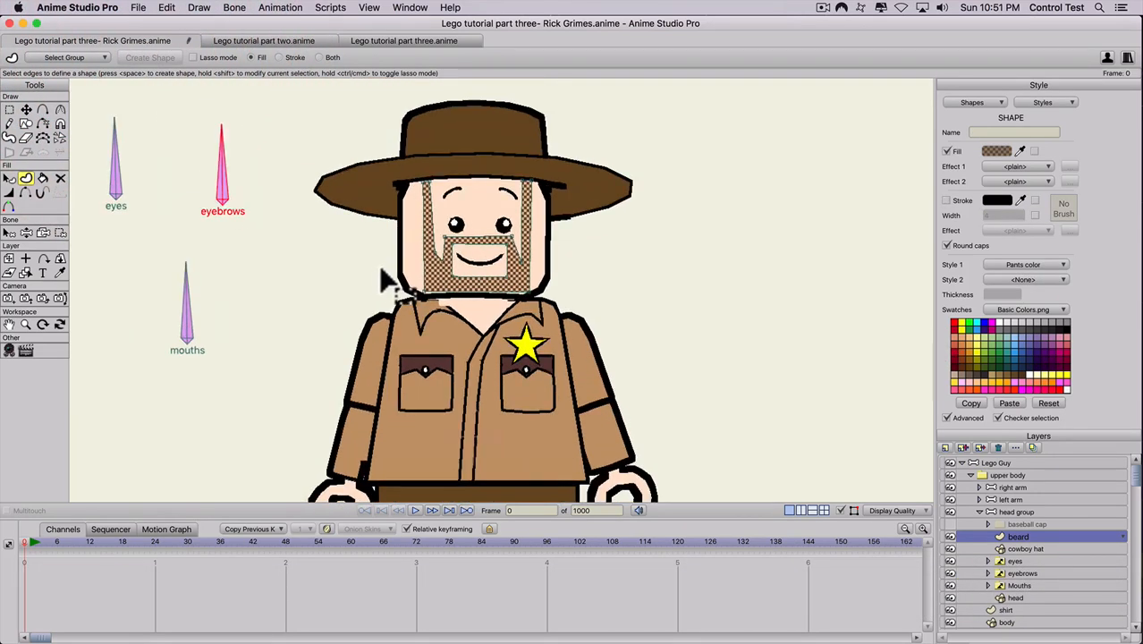
left_click_drag(469, 347, 520, 244)
left_click_drag(512, 335, 489, 454)
scroll(501, 391, "up", 1)
key("t")
left_click(524, 313)
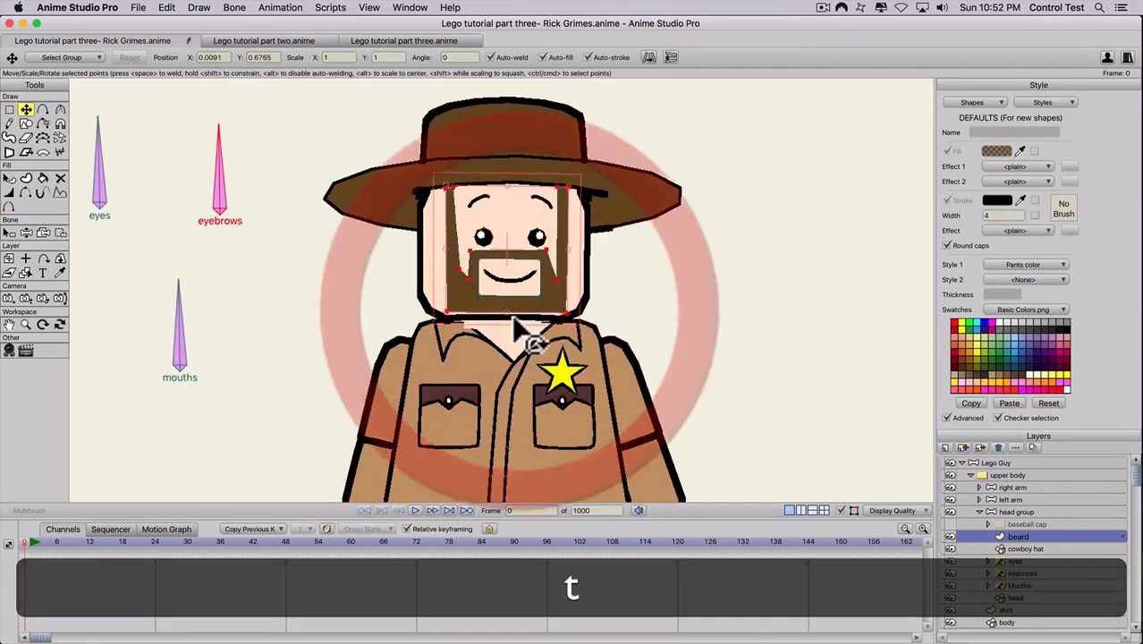
key("q")
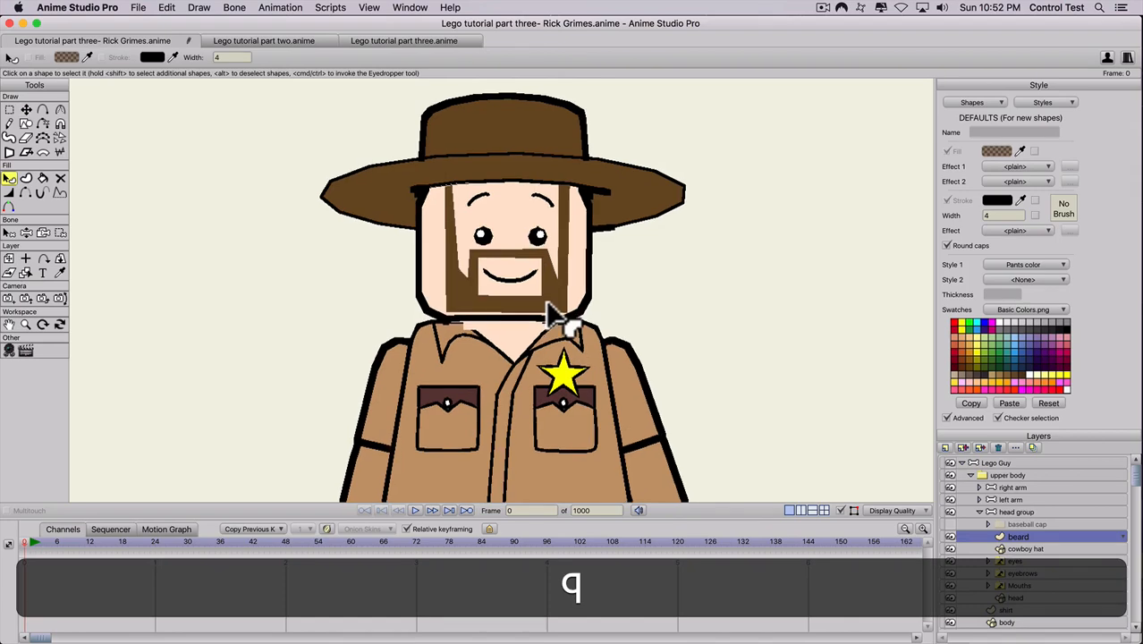
left_click(549, 306)
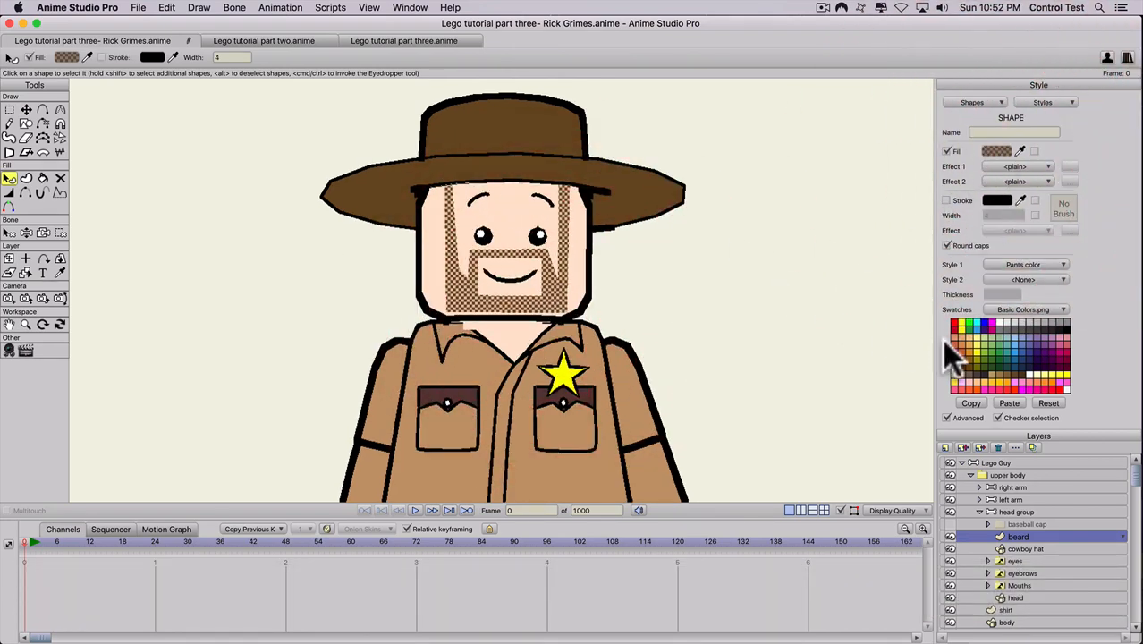
left_click(1002, 266)
left_click(1007, 271)
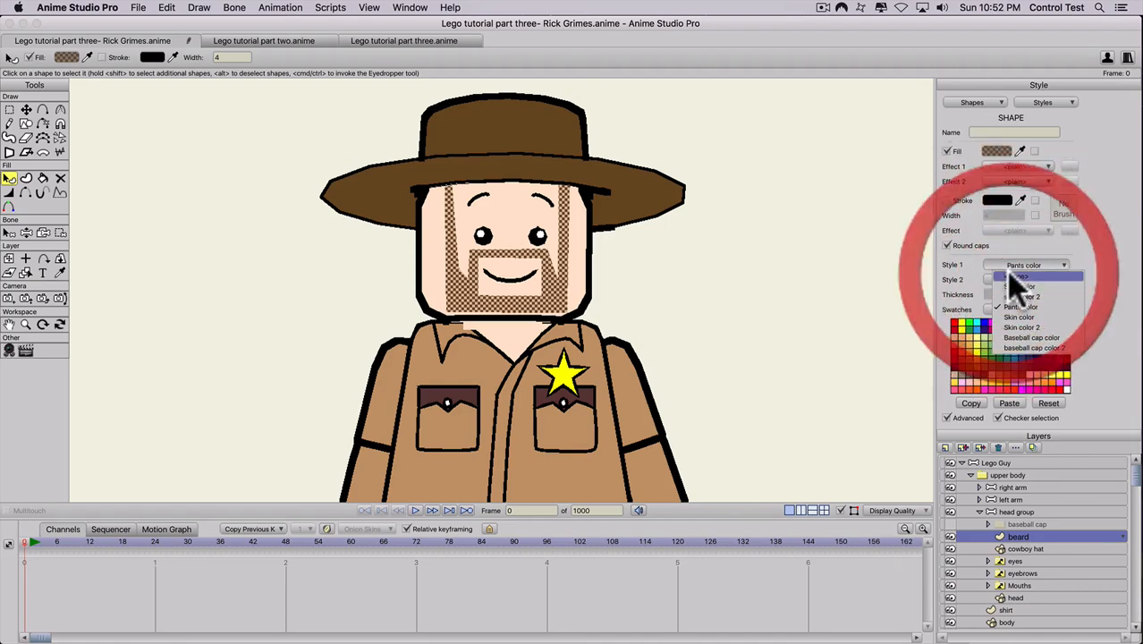
left_click(996, 151)
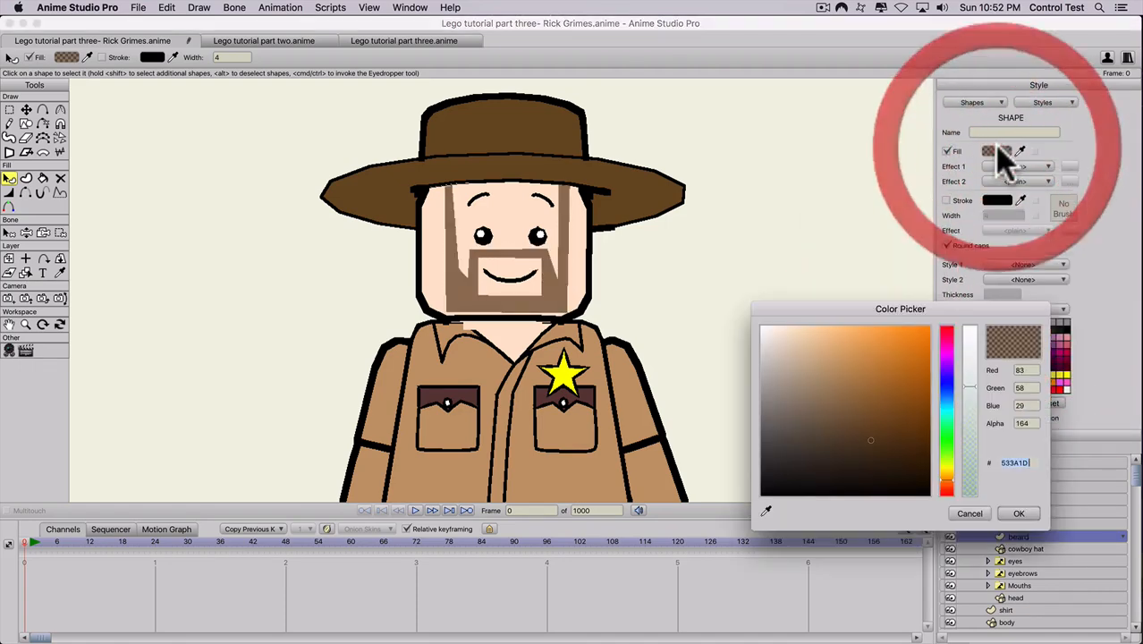
mouse_move(974, 401)
left_mouse_down()
mouse_move(975, 382)
mouse_move(974, 396)
left_mouse_up()
left_click(1020, 514)
Widen the beard's mouth opening by adding a point halfway along each side and bowing the sides outward.
scroll(680, 345, "up", 3)
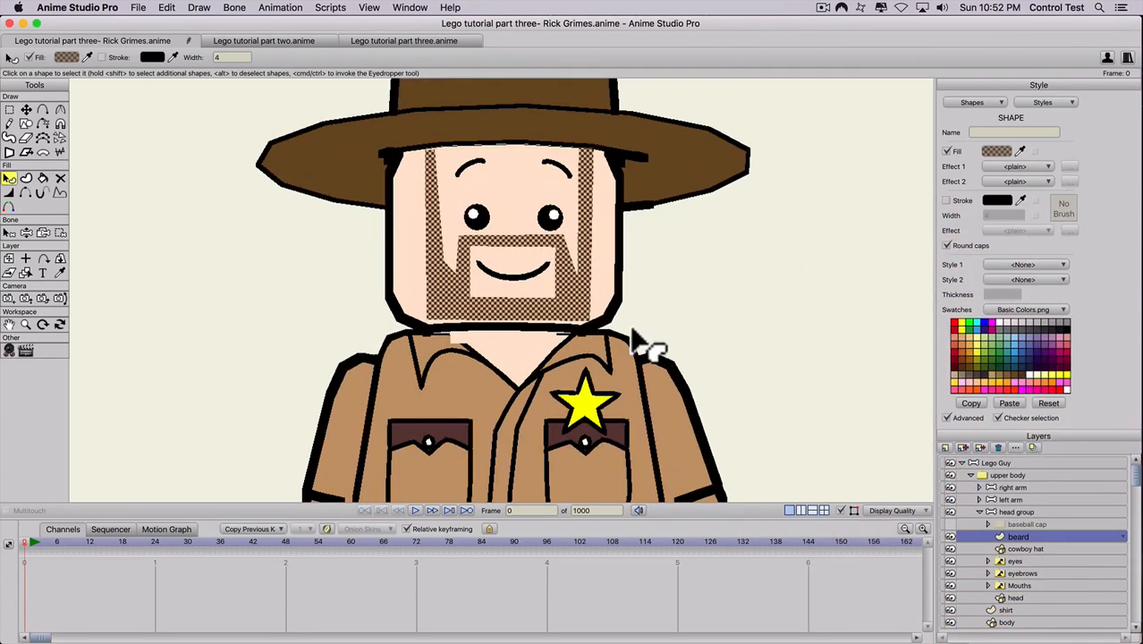
key("t")
left_click(580, 276)
key("a")
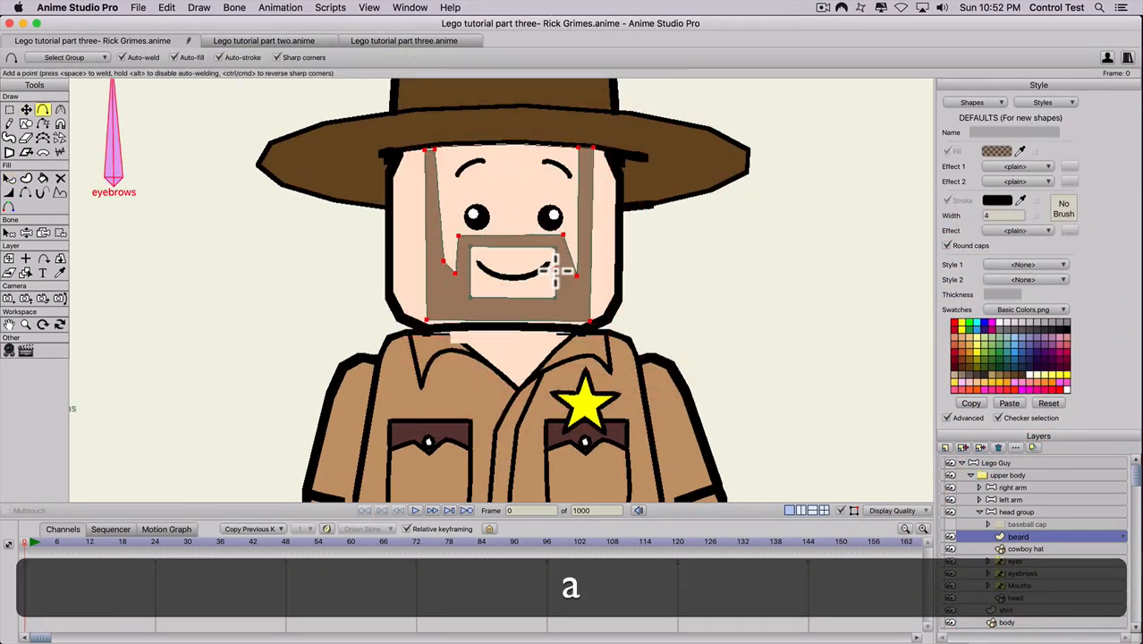
left_click(466, 274)
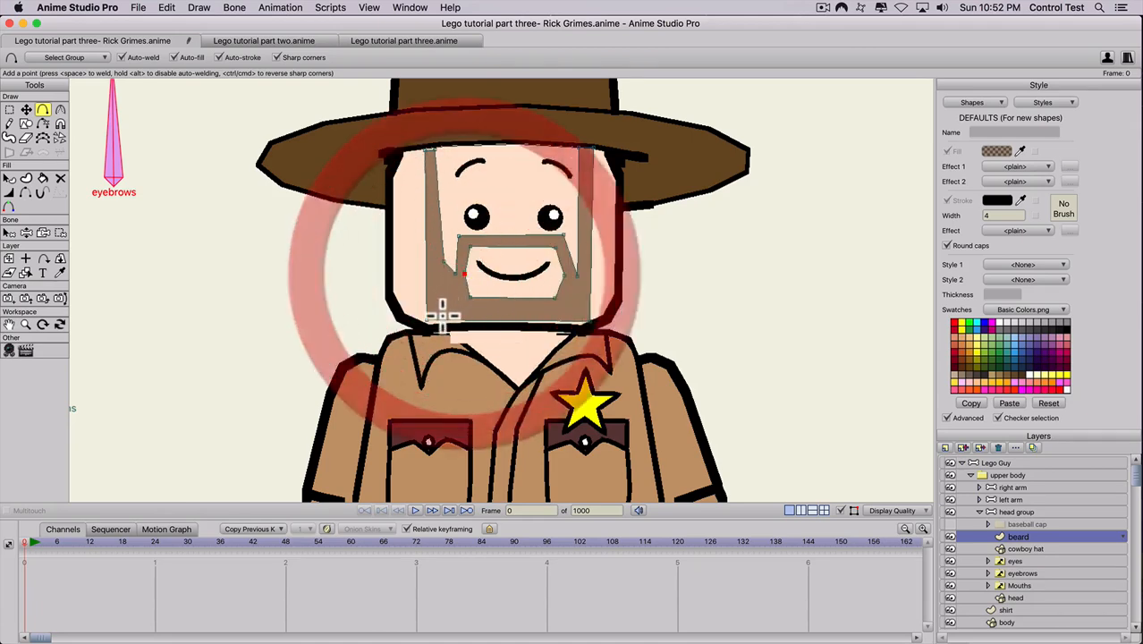
Bevel the beard's two lower corners by moving them inward and adding a point just above each.
key("t")
left_click_drag(430, 320, 438, 326)
key("a")
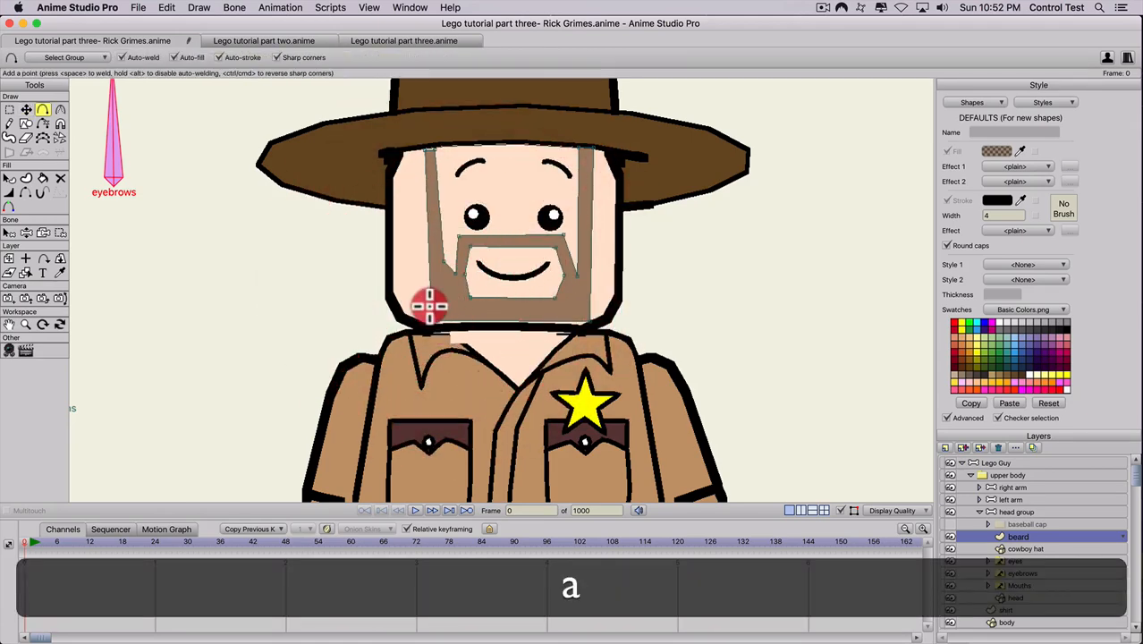
left_click(424, 306)
key("t")
left_click_drag(590, 322, 582, 324)
key("a")
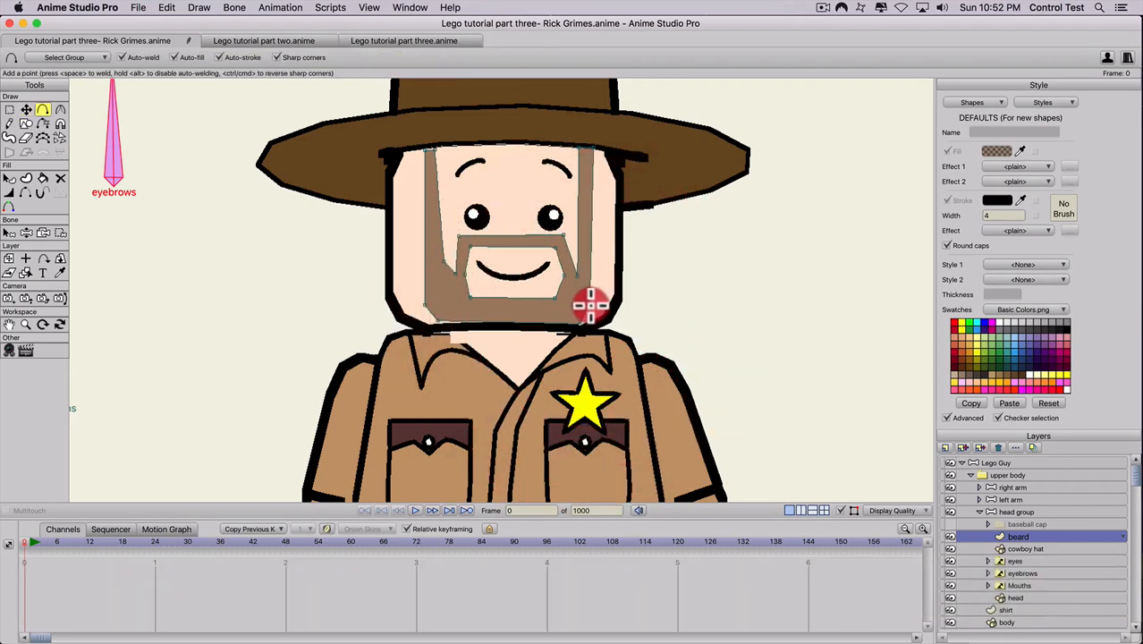
left_click(591, 307)
Thin out the mustache by lowering its upper corners and adjusting the upper corners of the mouth opening.
key("t")
left_click(562, 240)
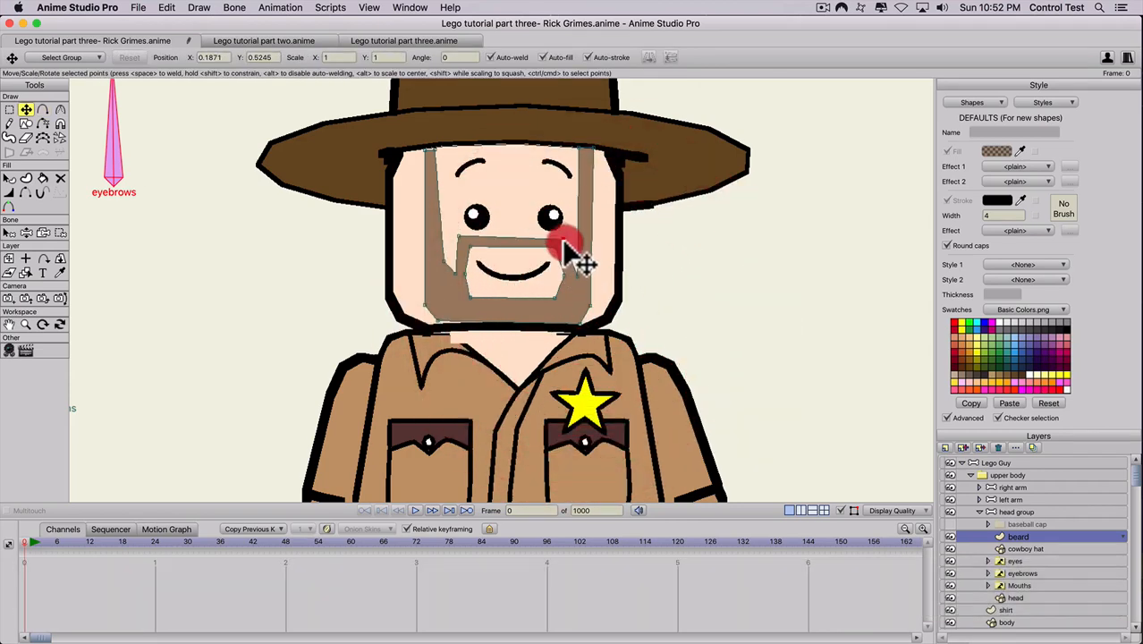
left_click_drag(554, 248, 550, 253)
left_click_drag(471, 247, 467, 251)
left_click(461, 240)
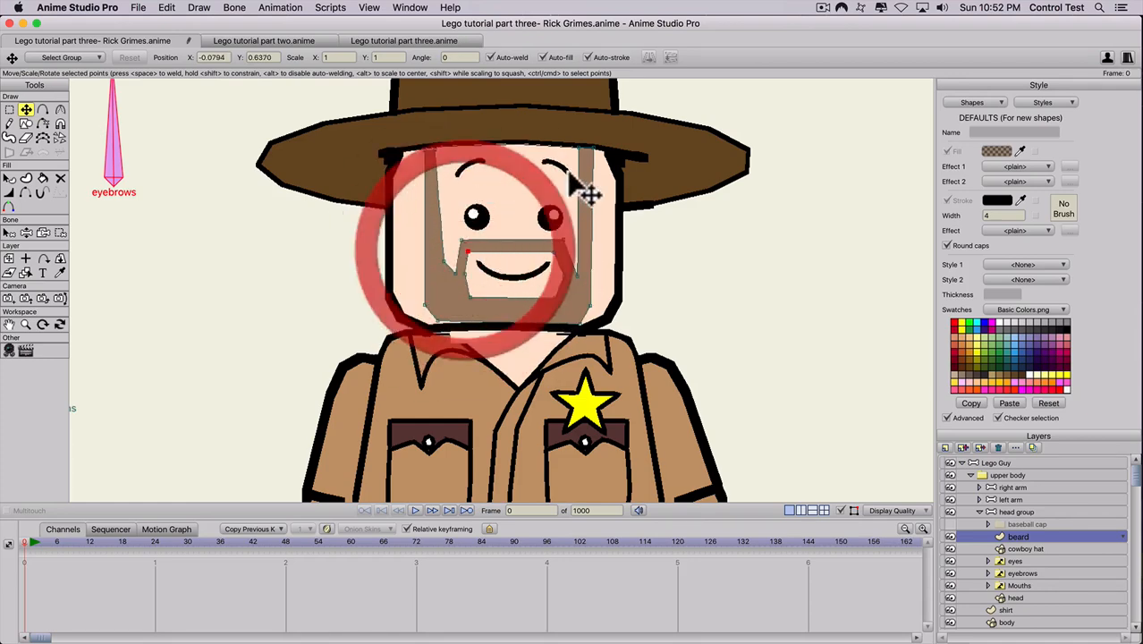
Straighten both sideburns by adjusting their upper points at the hat brim and the inner points beside the mustache.
left_click(593, 152)
left_click_drag(435, 152, 438, 150)
left_click(437, 264)
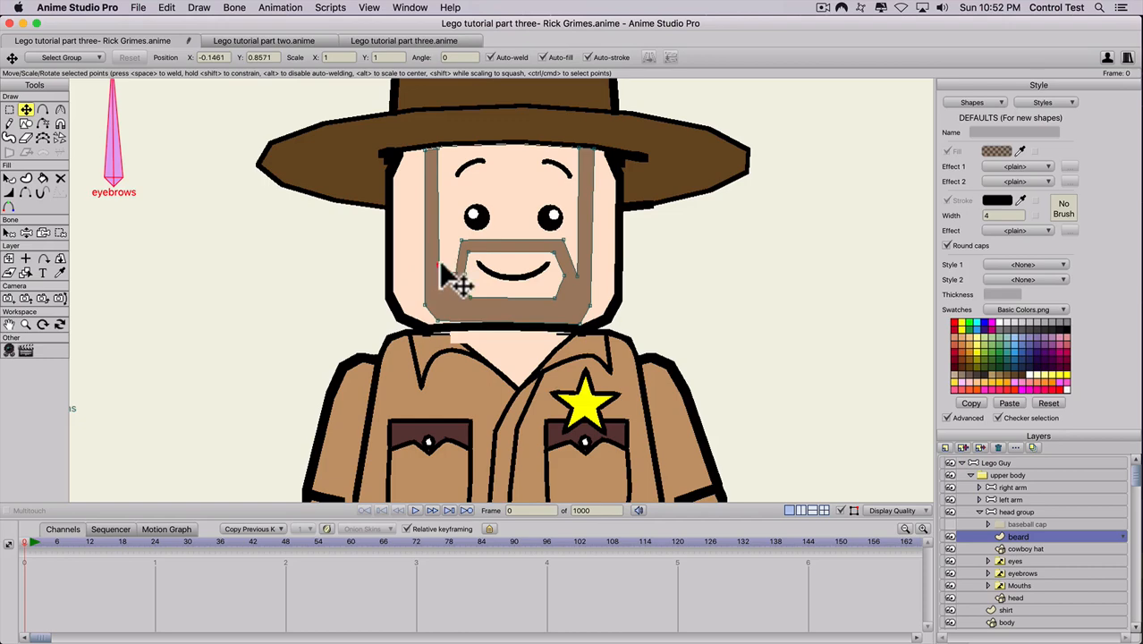
key("a")
left_click_drag(582, 260, 594, 306)
key("t")
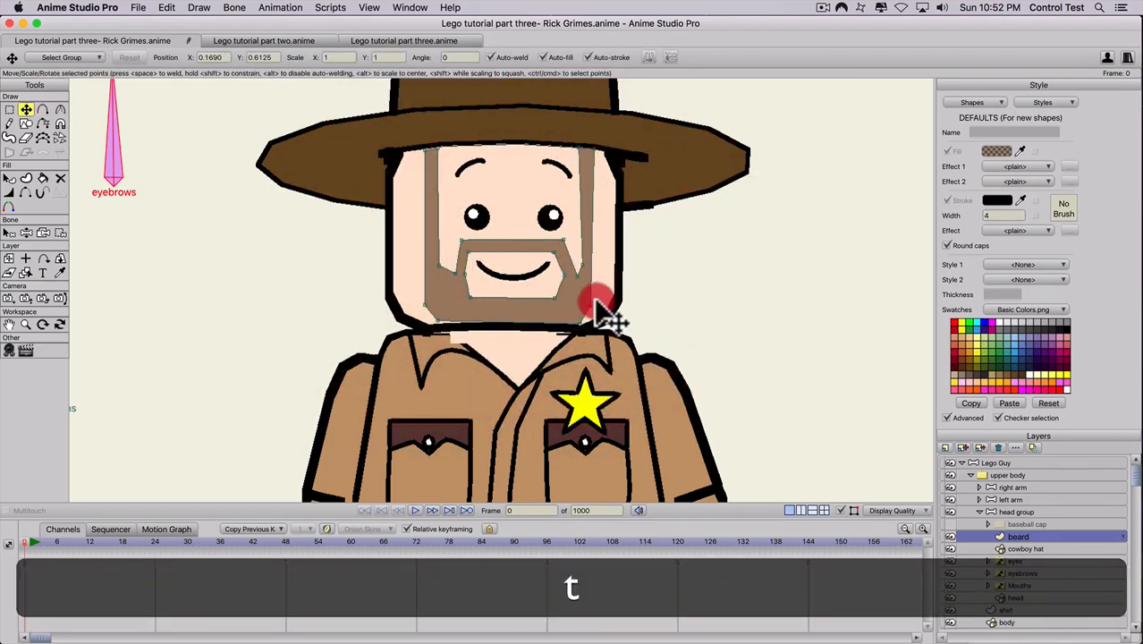
left_click_drag(575, 147, 596, 148)
Rotate the head group layer in 3D to about 1.4 in X and 24.5 in Y to test the beard's depth.
scroll(784, 322, "down", 2)
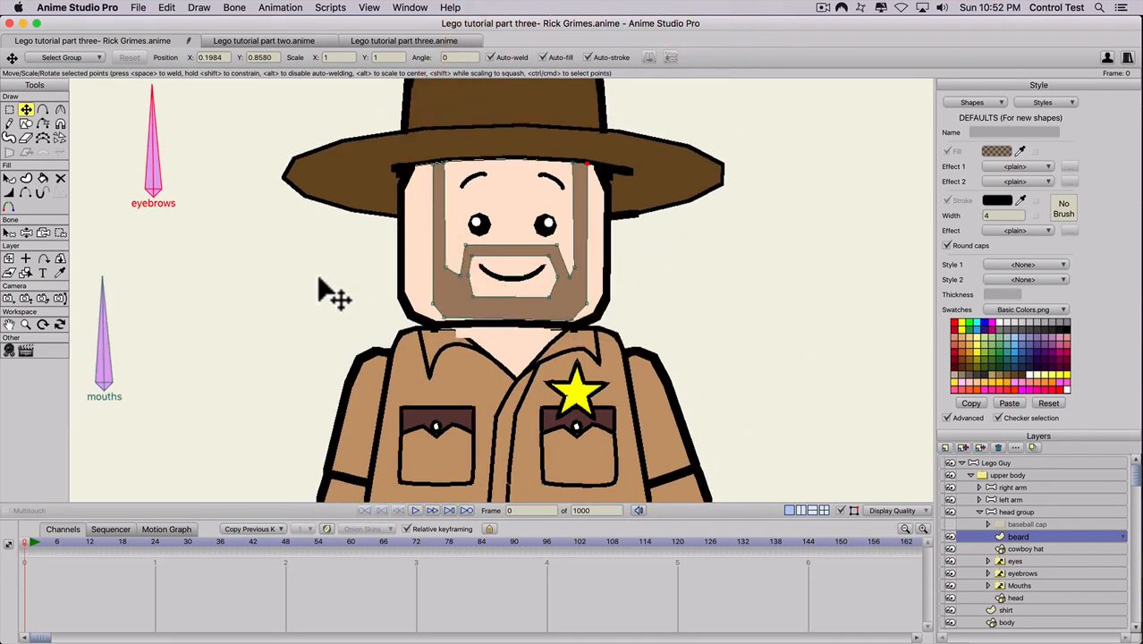
left_click(1002, 517)
left_click(60, 165)
left_click_drag(288, 281, 467, 287)
left_click_drag(528, 242, 362, 237)
mouse_move(480, 286)
left_mouse_down()
mouse_move(505, 268)
mouse_move(488, 280)
left_mouse_up()
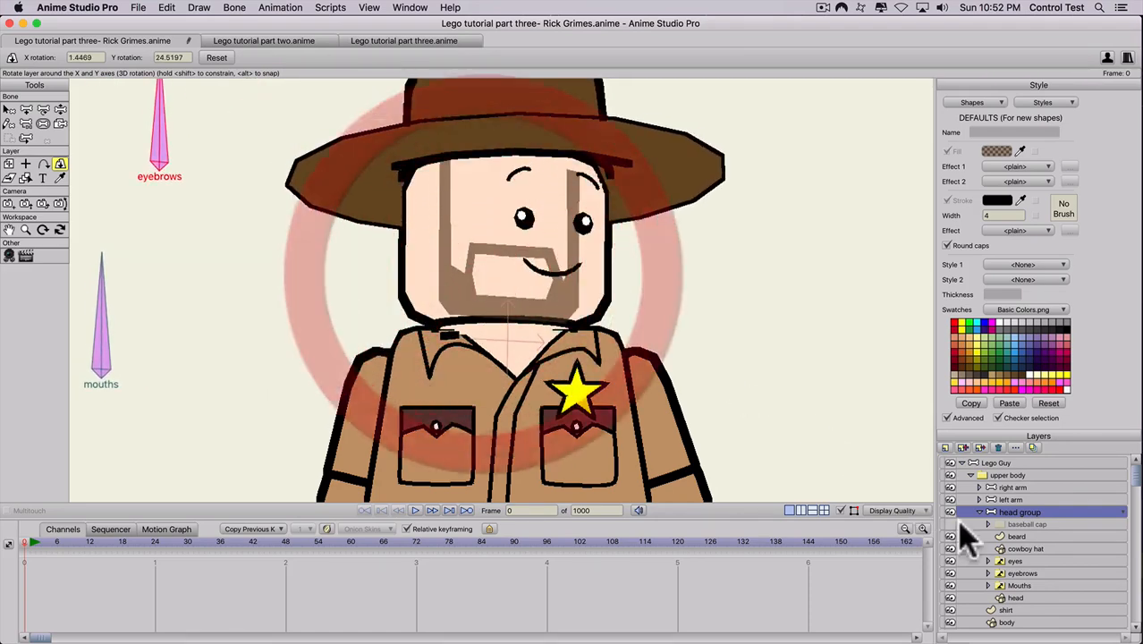
Copy the Z position value of the neutral layer inside the eyes group.
left_click(988, 561)
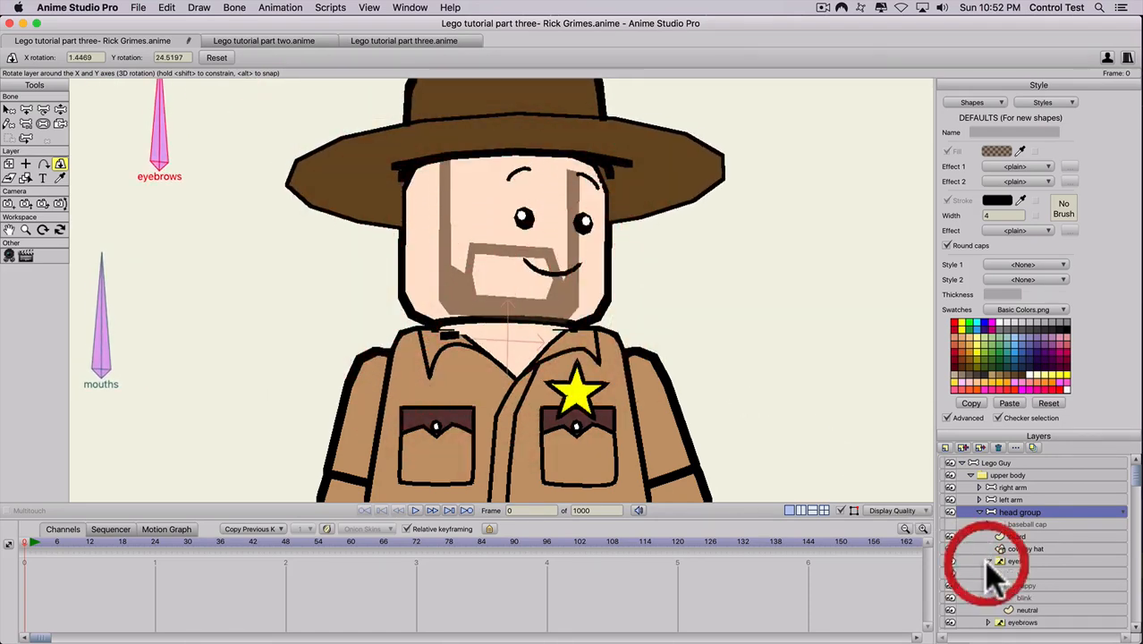
left_click(1020, 610)
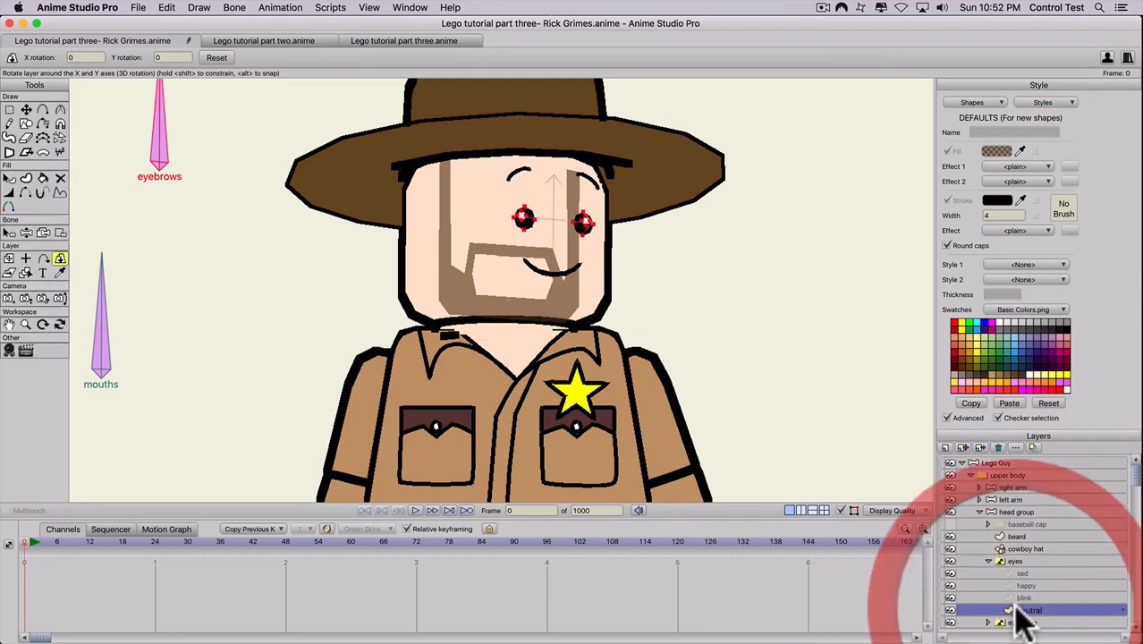
left_click(9, 258)
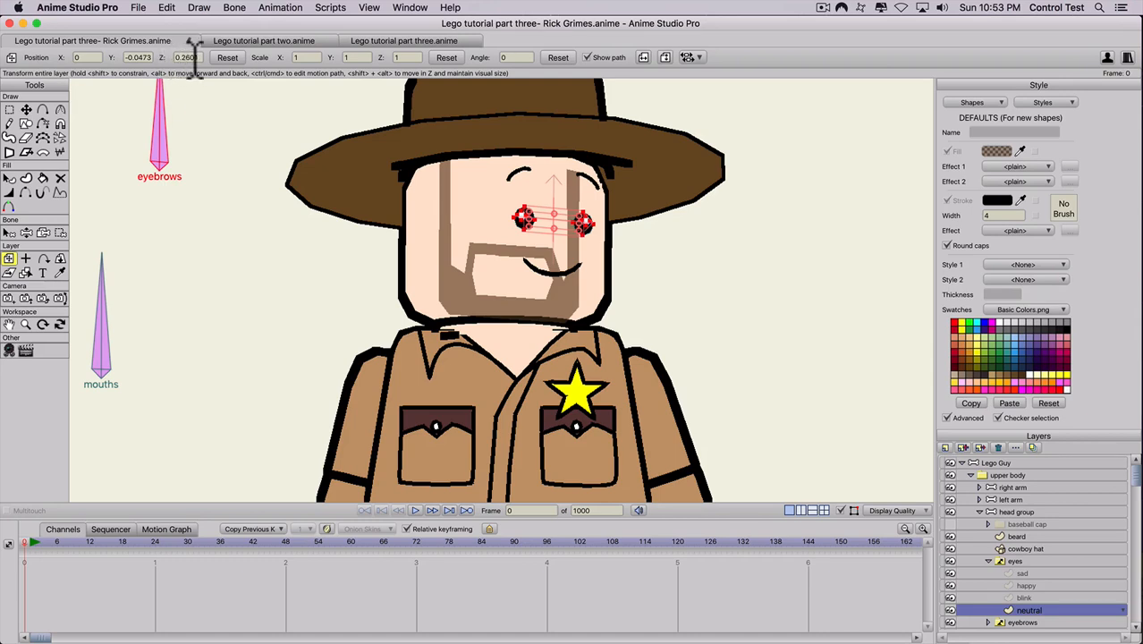
left_click(167, 56)
key("super+c")
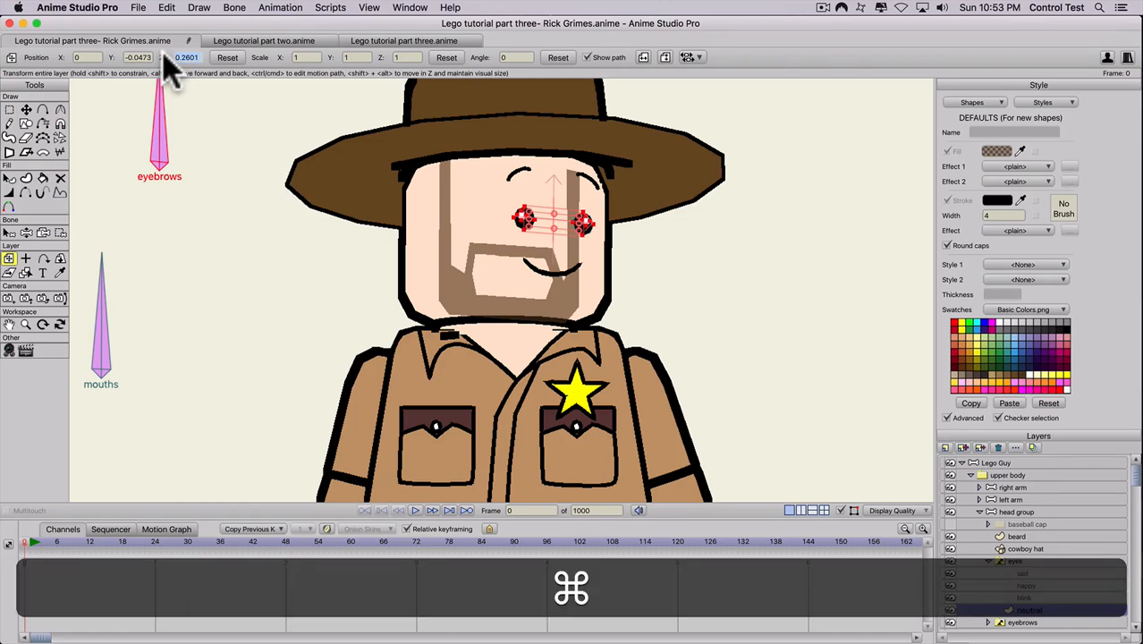
Paste the copied Z position of .2601 into the beard layer.
left_click(1019, 538)
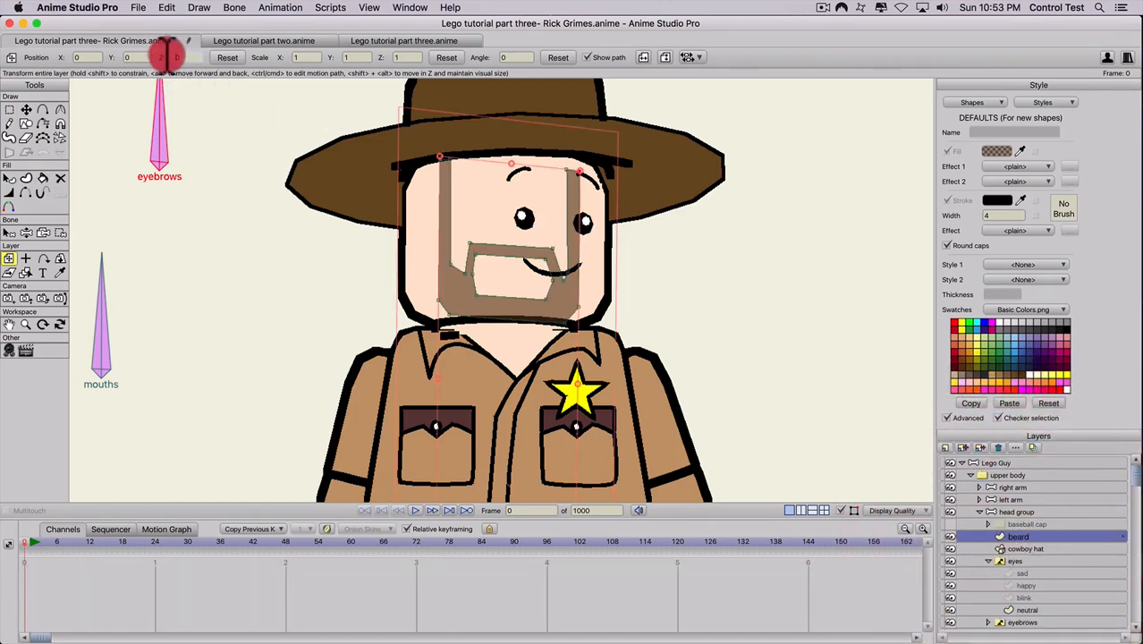
left_click(168, 56)
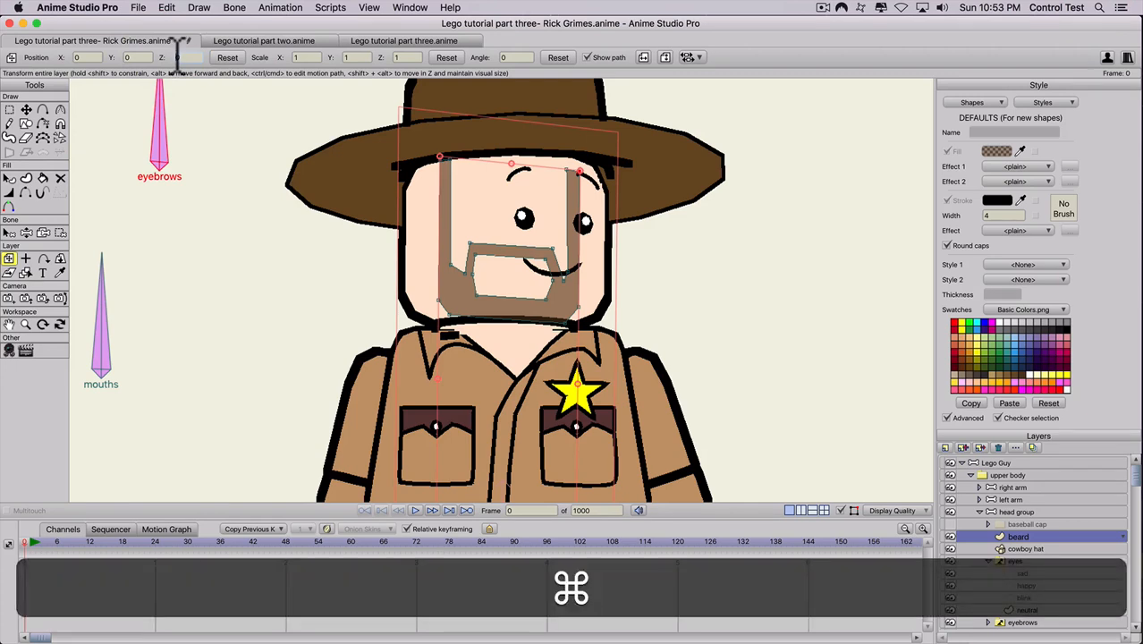
key("super+v")
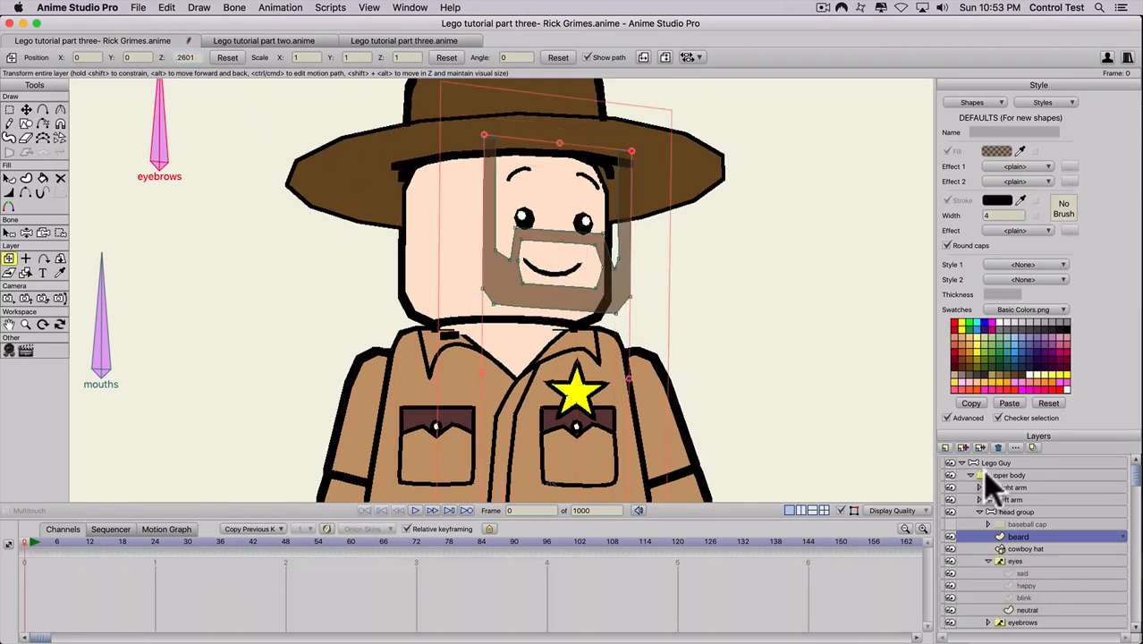
Rotate the head group in 3D to a side view and back toward the front to test the beard's depth.
left_click(1016, 513)
left_click(60, 164)
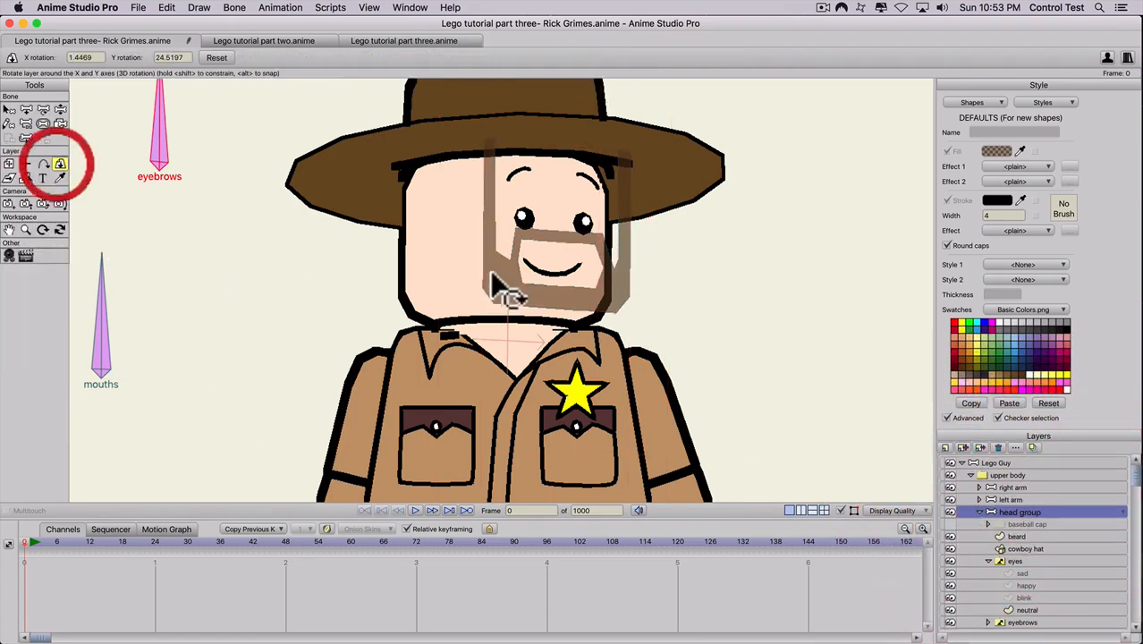
left_click_drag(495, 284, 755, 297)
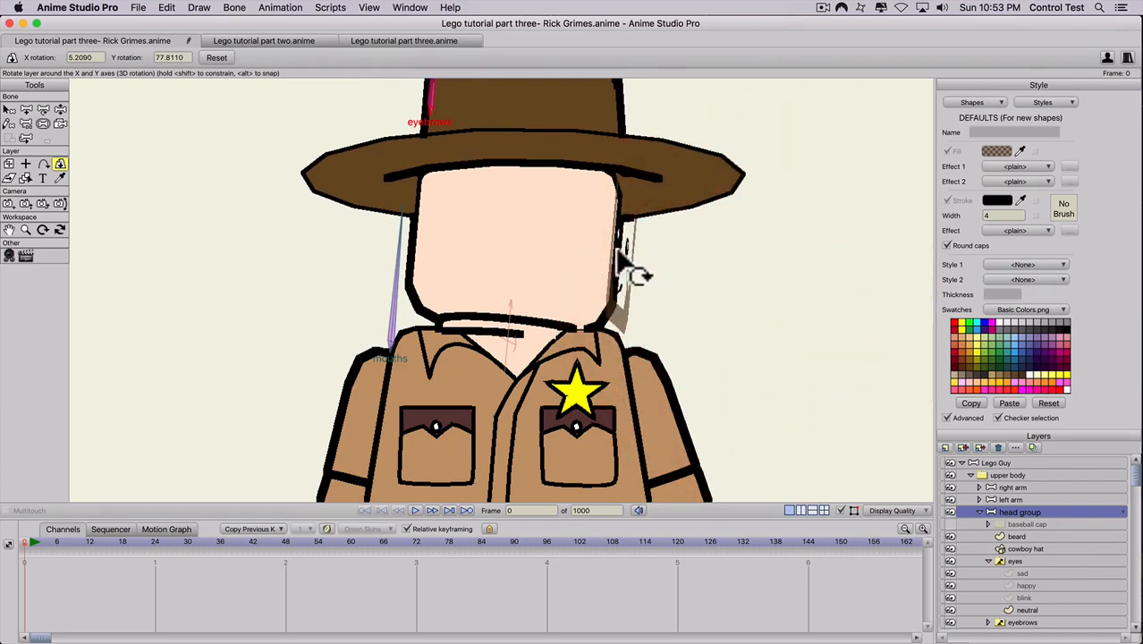
left_click_drag(631, 255, 230, 258)
Shift the whole beard slightly down and left, and lower the upper corners of both sideburns to the hat brim.
left_click(8, 164)
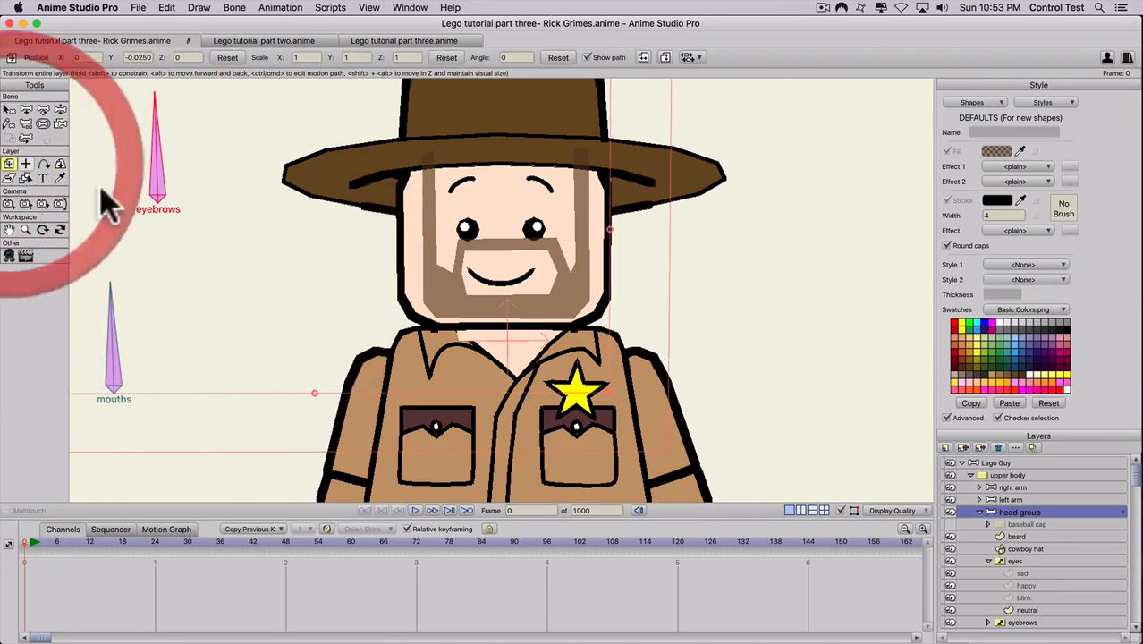
left_click(1019, 537)
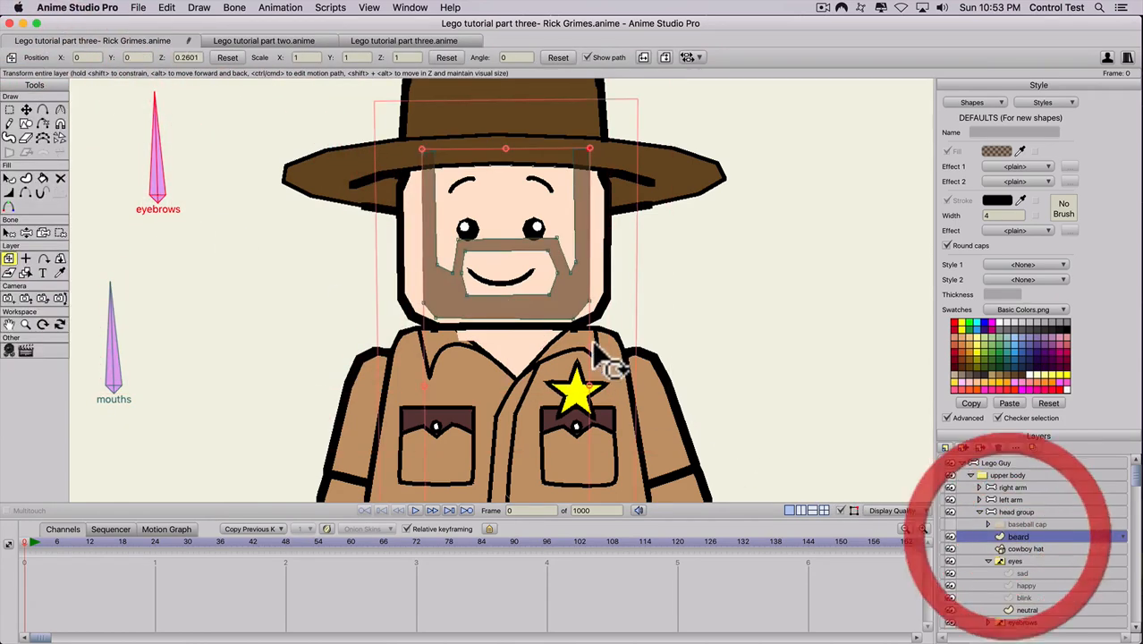
key("t")
left_click(455, 302)
left_click_drag(452, 291, 448, 296)
key("t")
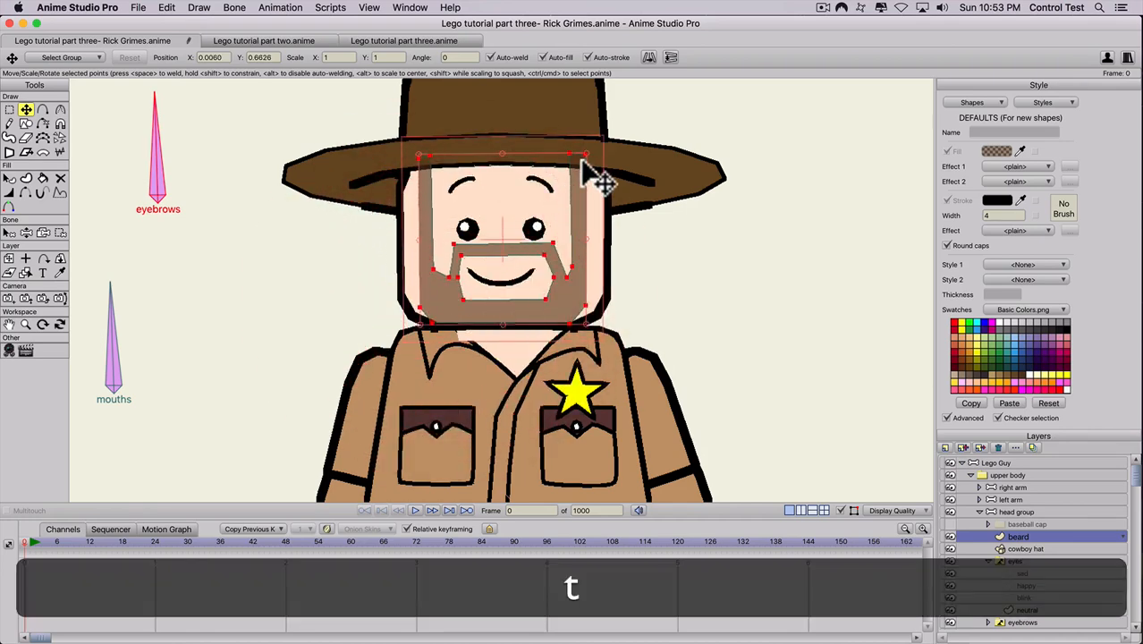
mouse_move(586, 165)
left_mouse_down()
mouse_move(595, 192)
mouse_move(572, 166)
left_mouse_up()
mouse_move(431, 158)
left_mouse_down()
mouse_move(437, 170)
mouse_move(416, 175)
left_mouse_up()
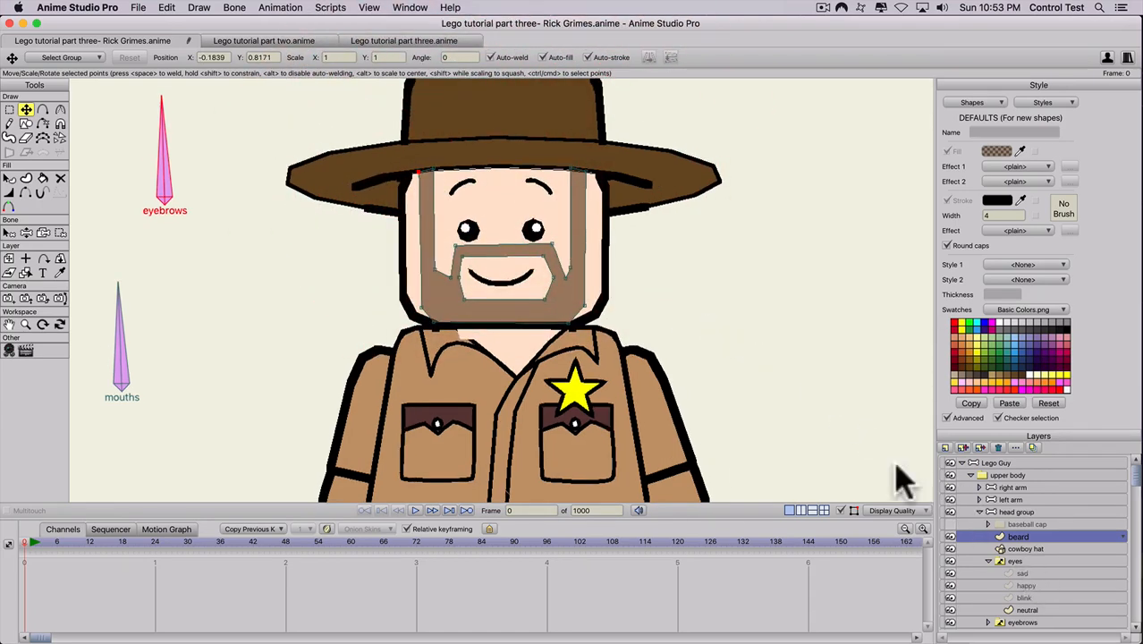
Turn the head group in 3D through several side angles to examine how the reshaped beard follows the face.
left_click(1015, 511)
left_click(60, 124)
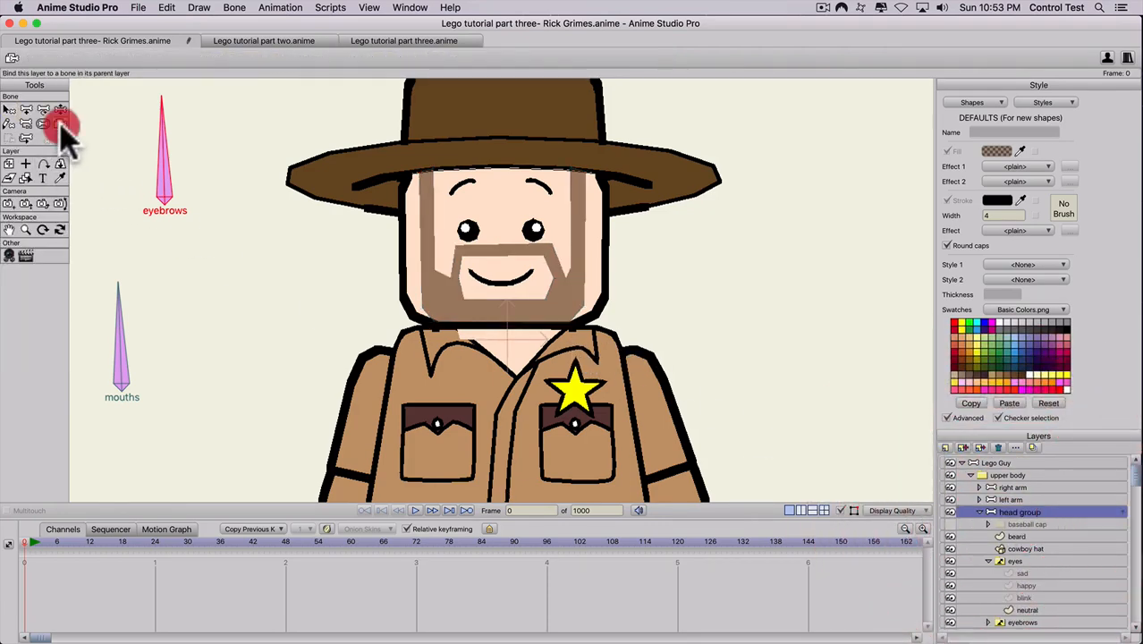
left_click(60, 163)
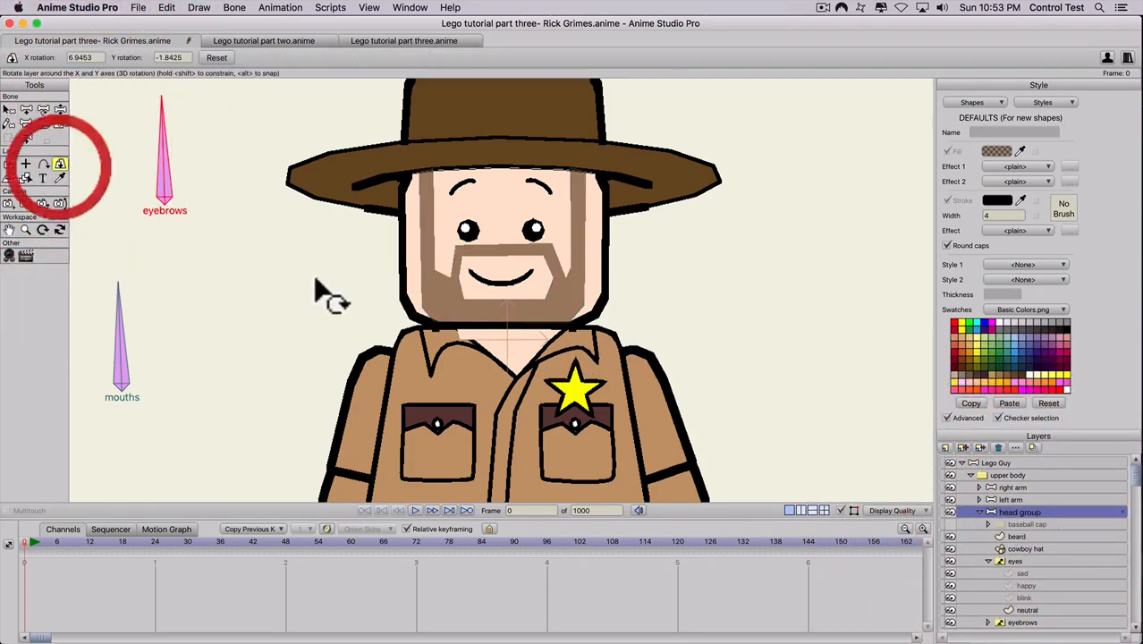
left_click_drag(358, 293, 568, 285)
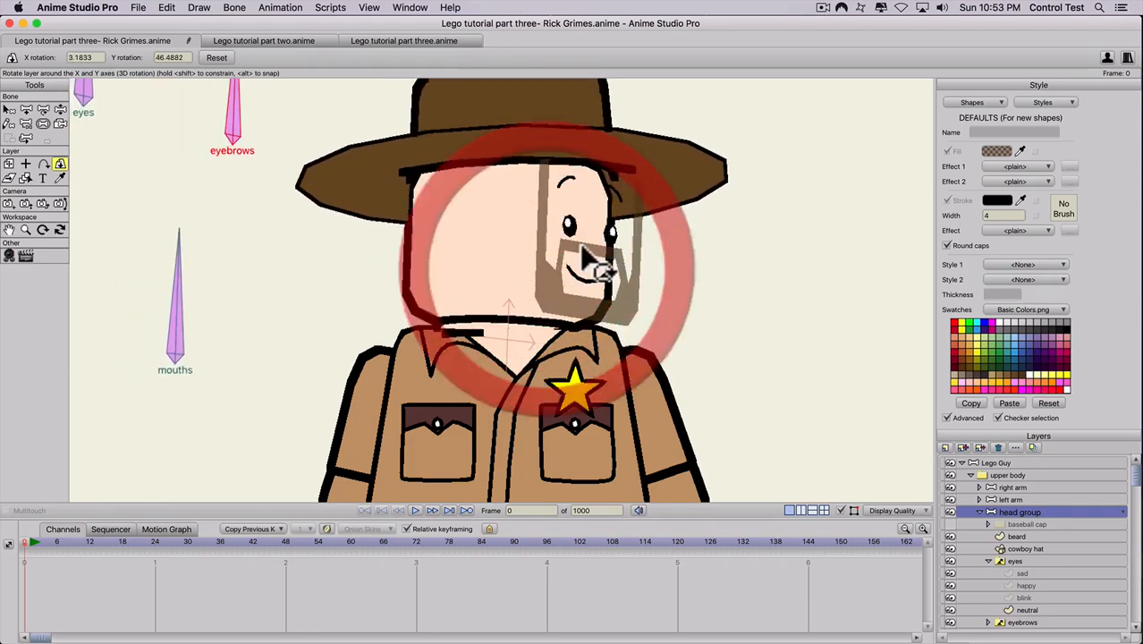
left_click_drag(627, 257, 651, 256)
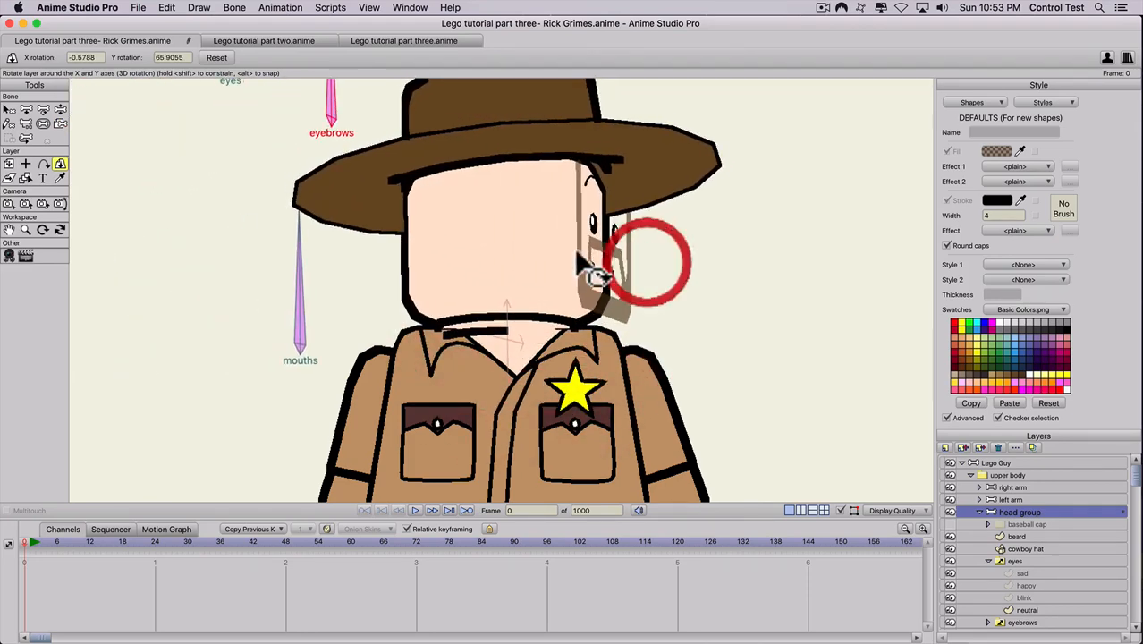
left_click_drag(547, 239, 357, 243)
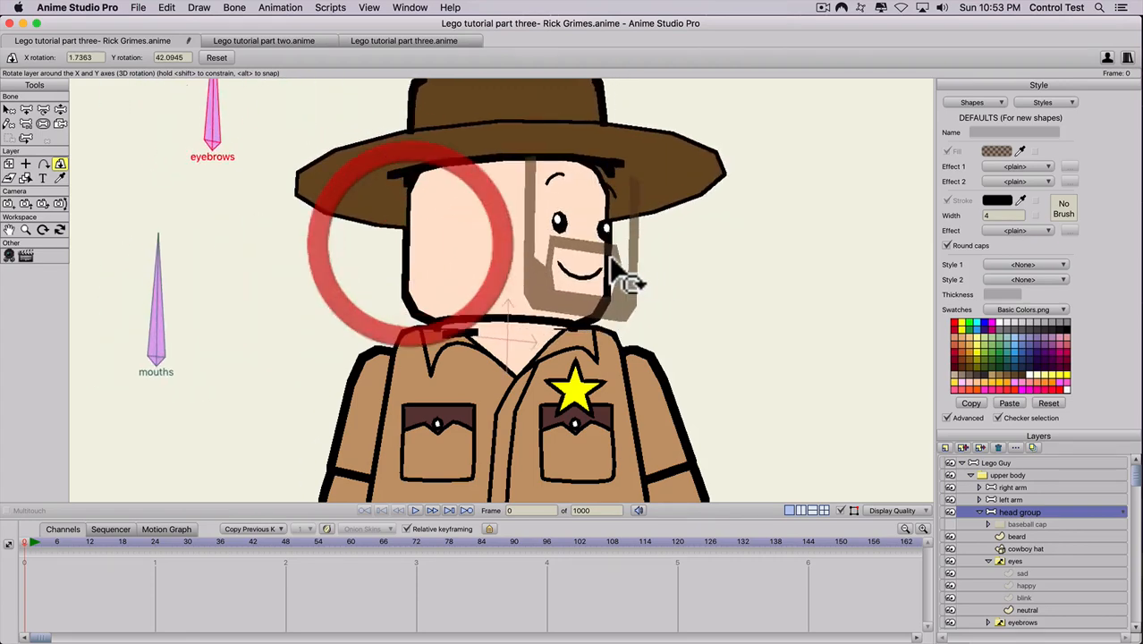
left_click_drag(656, 264, 391, 300)
Turn the head group slightly once more and reset its X and Y rotation to 0.
scroll(451, 299, "down", 2)
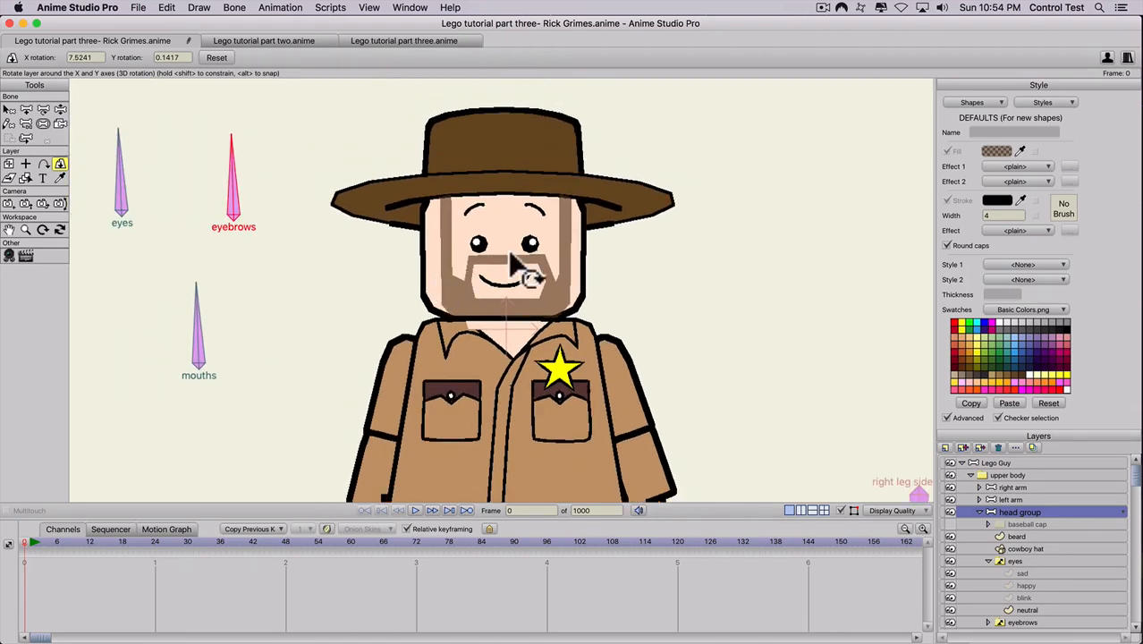
left_click_drag(470, 231, 450, 286)
left_click(20, 542)
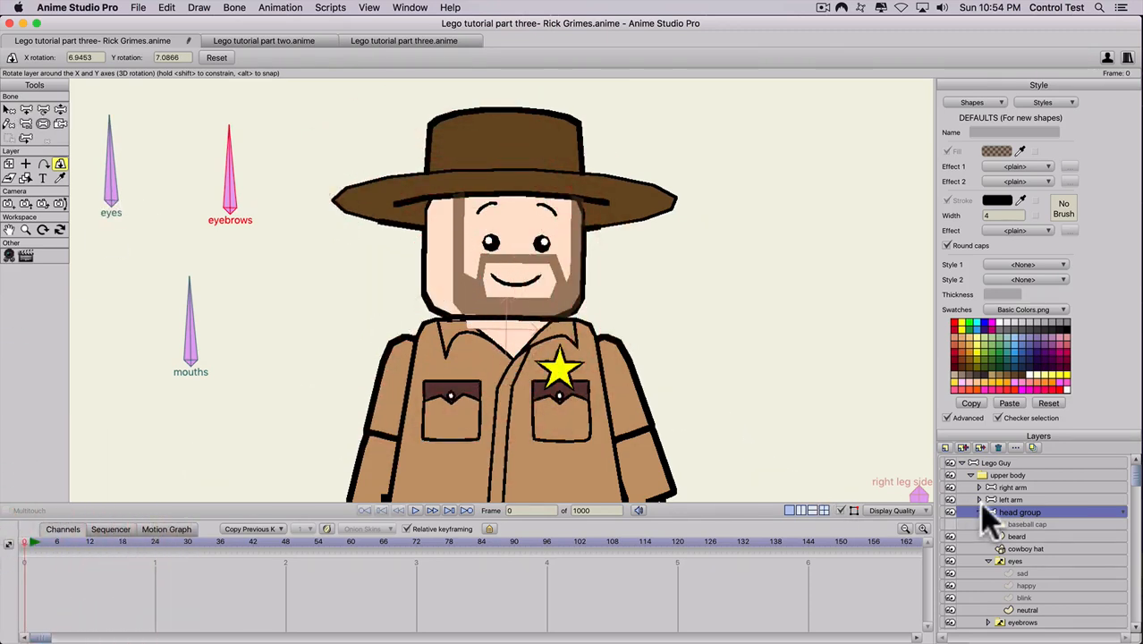
left_click(216, 57)
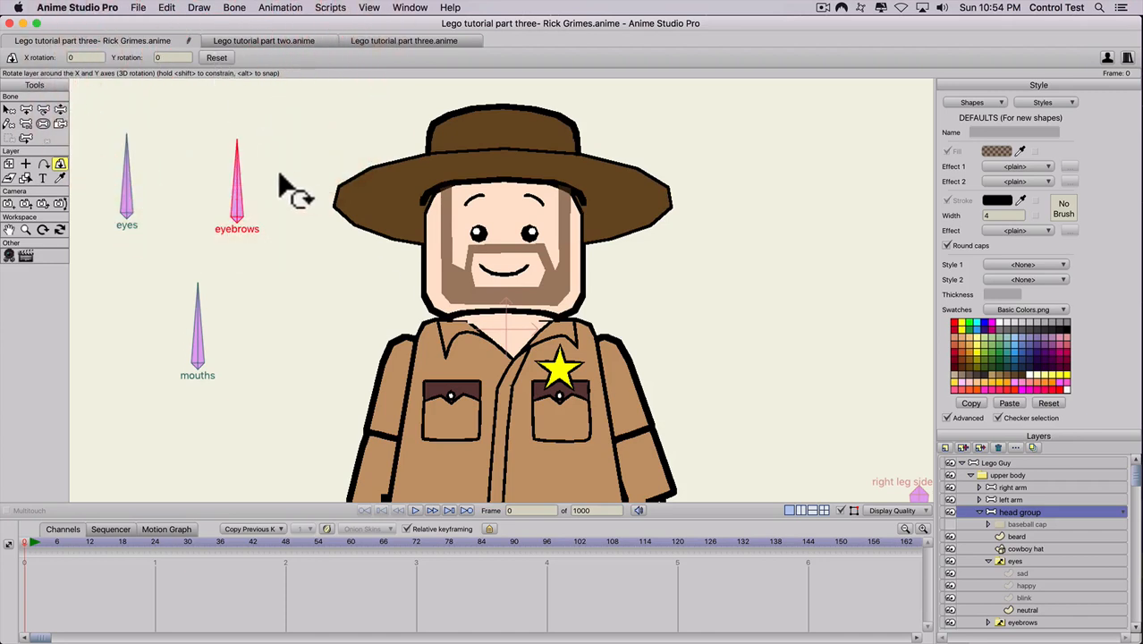
Collapse the eyes group inside the head group, leaving the head group expanded.
scroll(1011, 546, "down", 4)
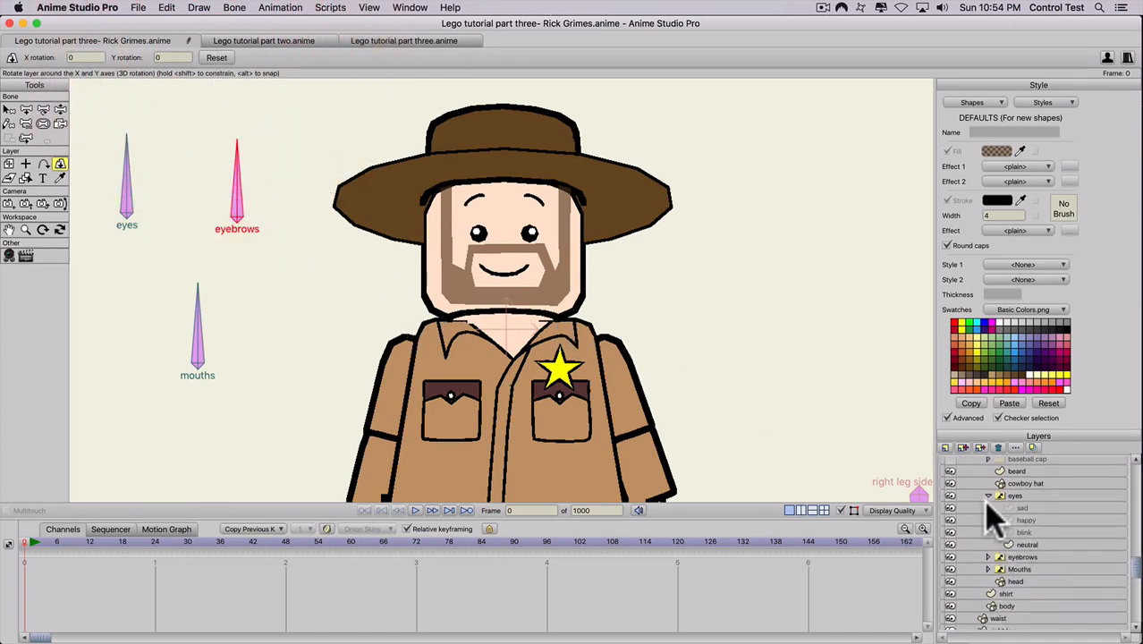
scroll(990, 507, "up", 4)
left_click(982, 514)
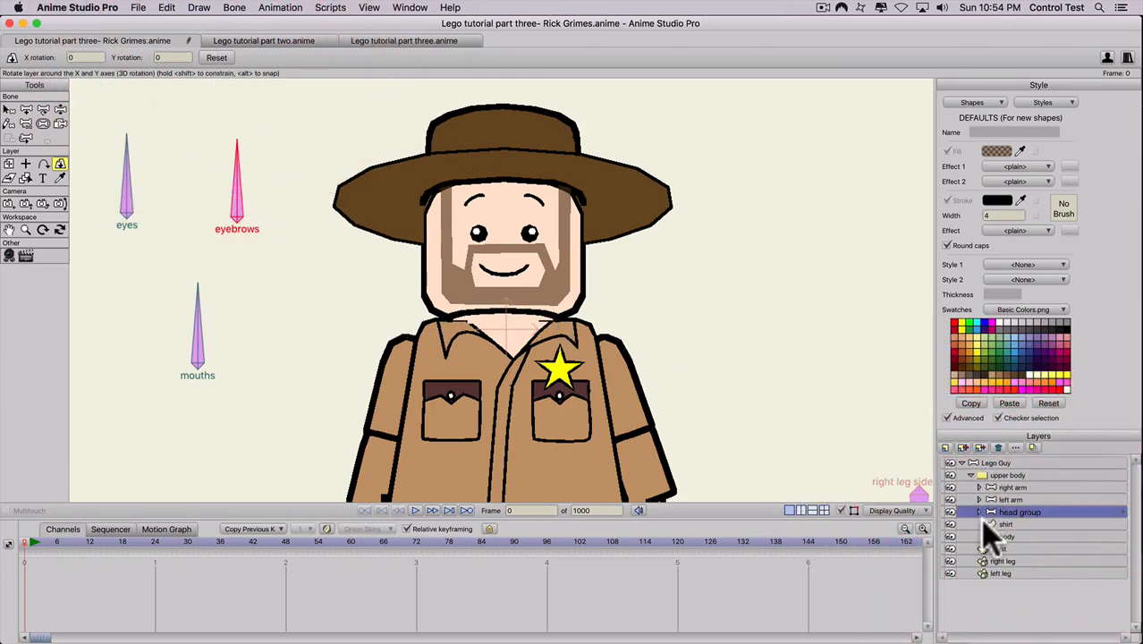
left_click(981, 516)
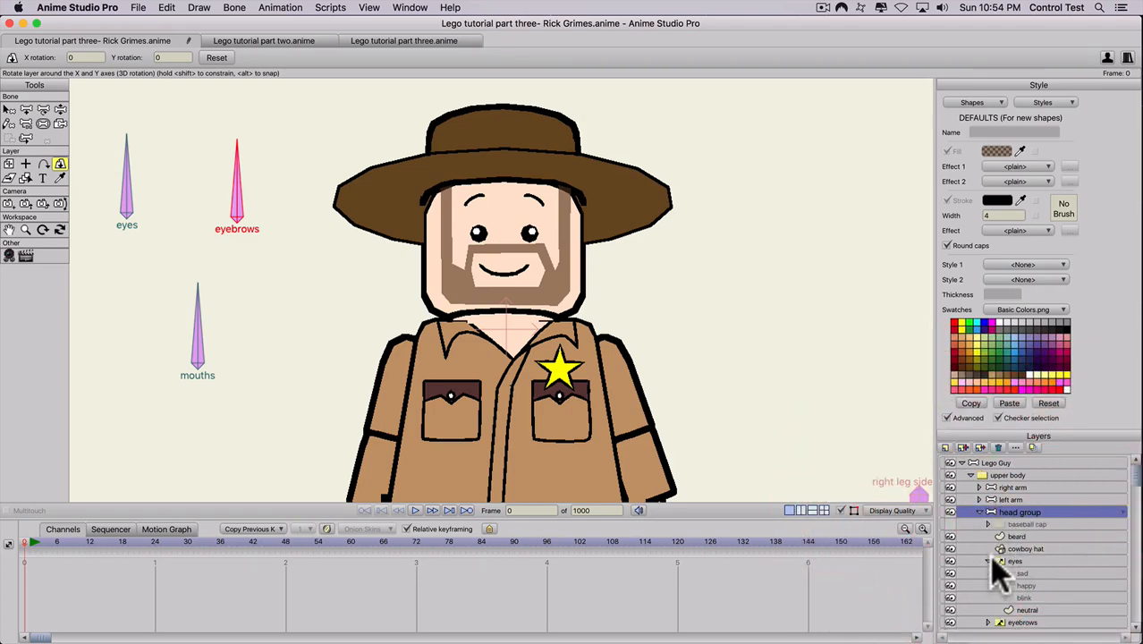
left_click(989, 561)
Duplicate the head layer, name the copy "head mask", and place it directly below the head layer.
scroll(995, 582, "down", 3)
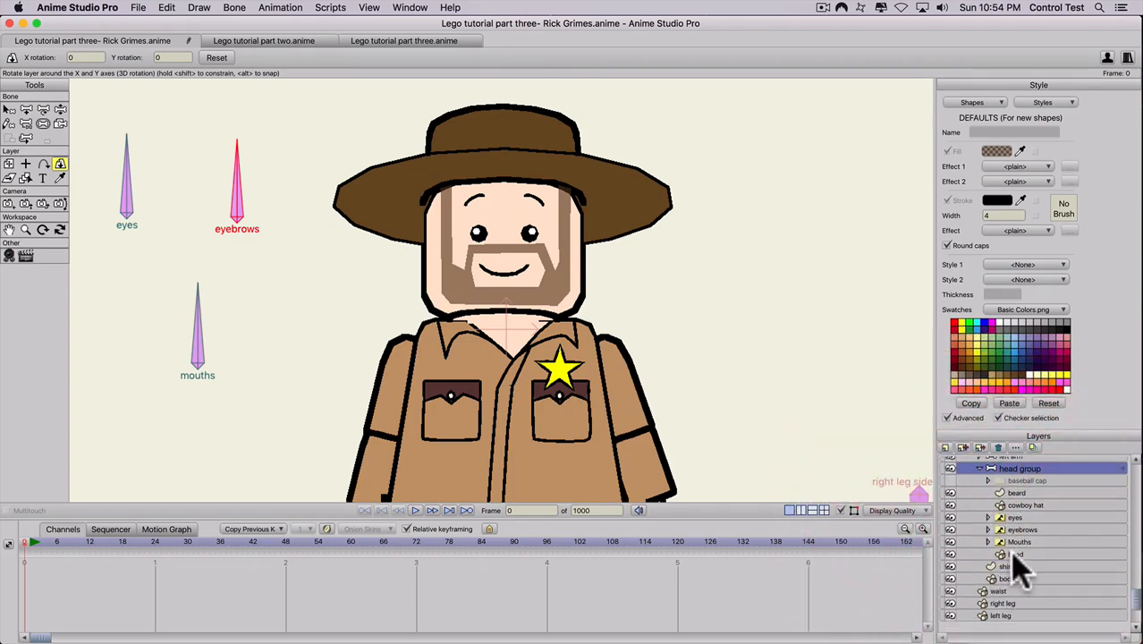
left_click(1016, 555)
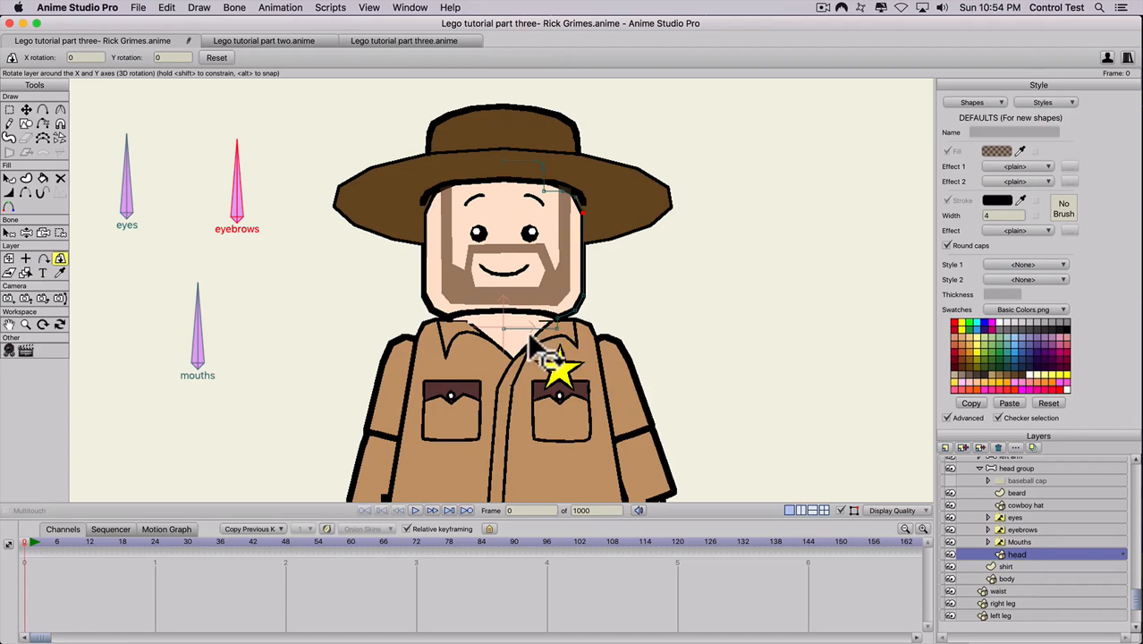
left_click(964, 447)
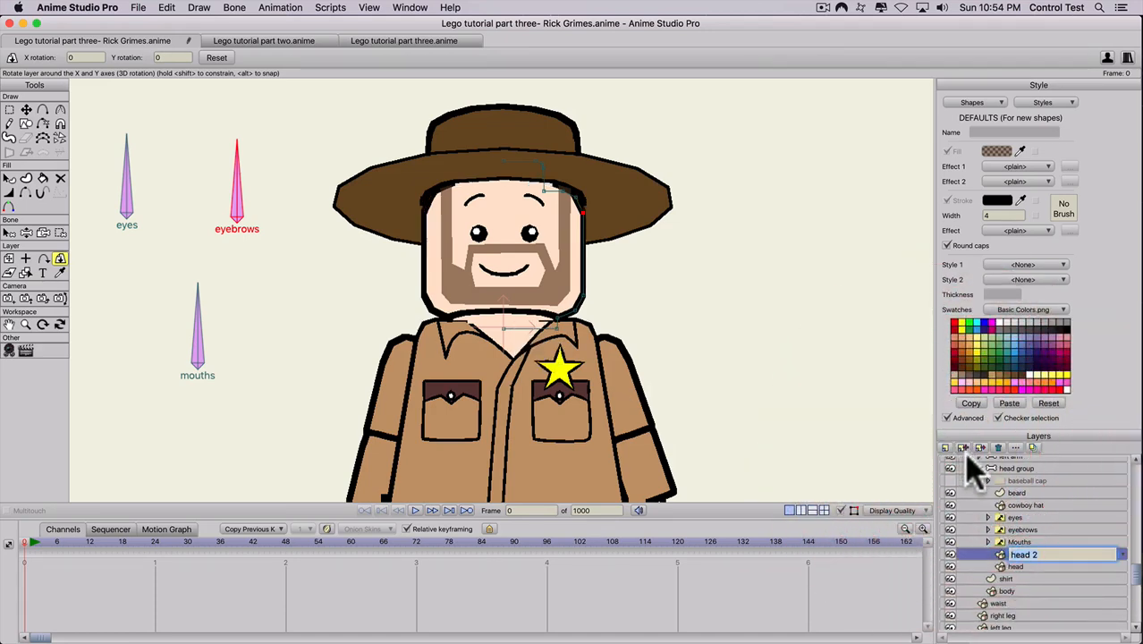
type("head m")
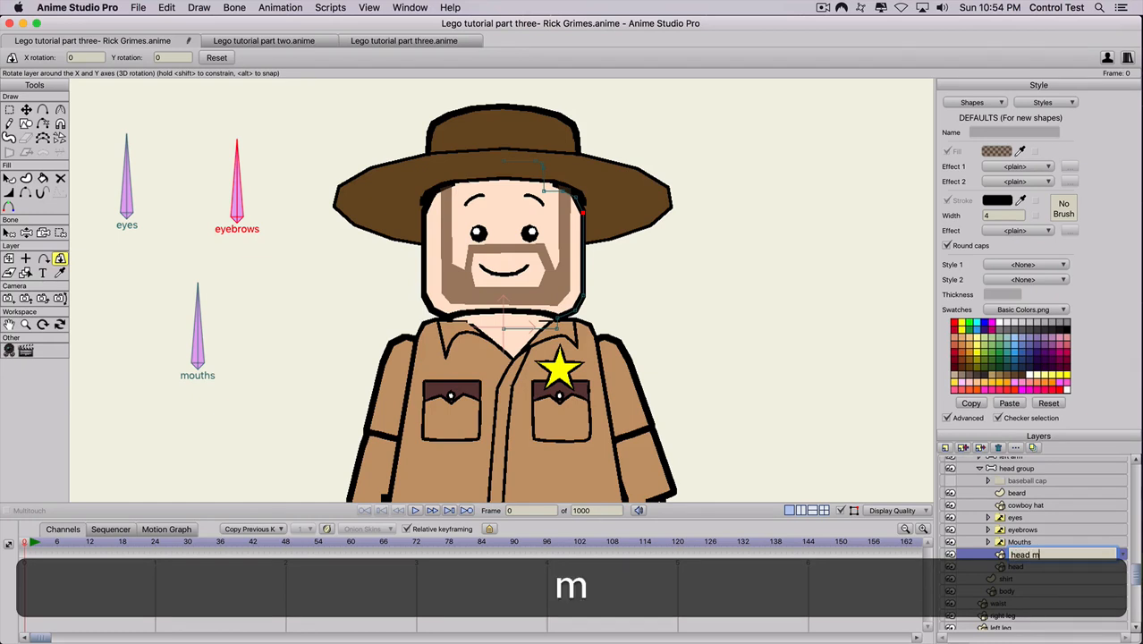
type("ask")
key("Return")
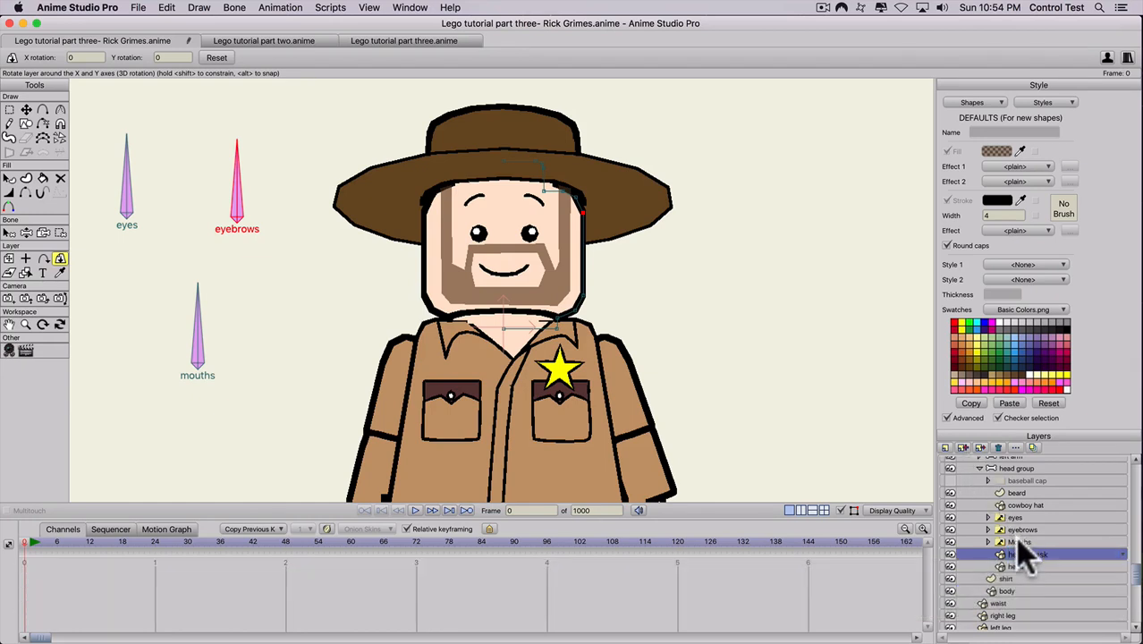
left_click_drag(1025, 551, 1022, 569)
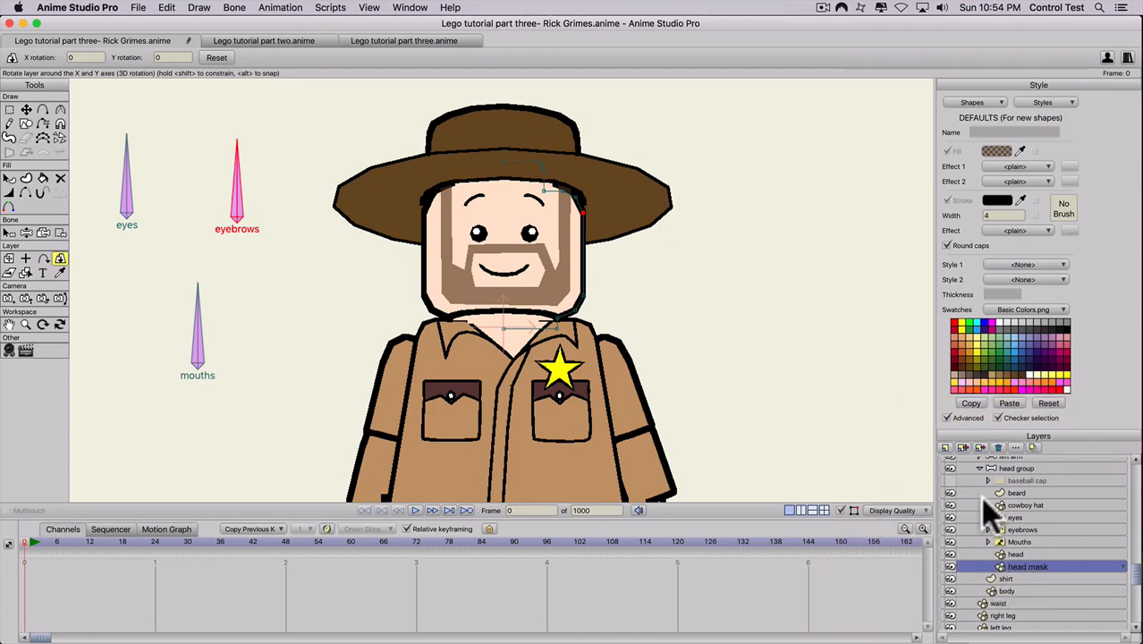
Set the head mask layer's 3D Conversion to None and apply the layer settings.
double_click(1025, 567)
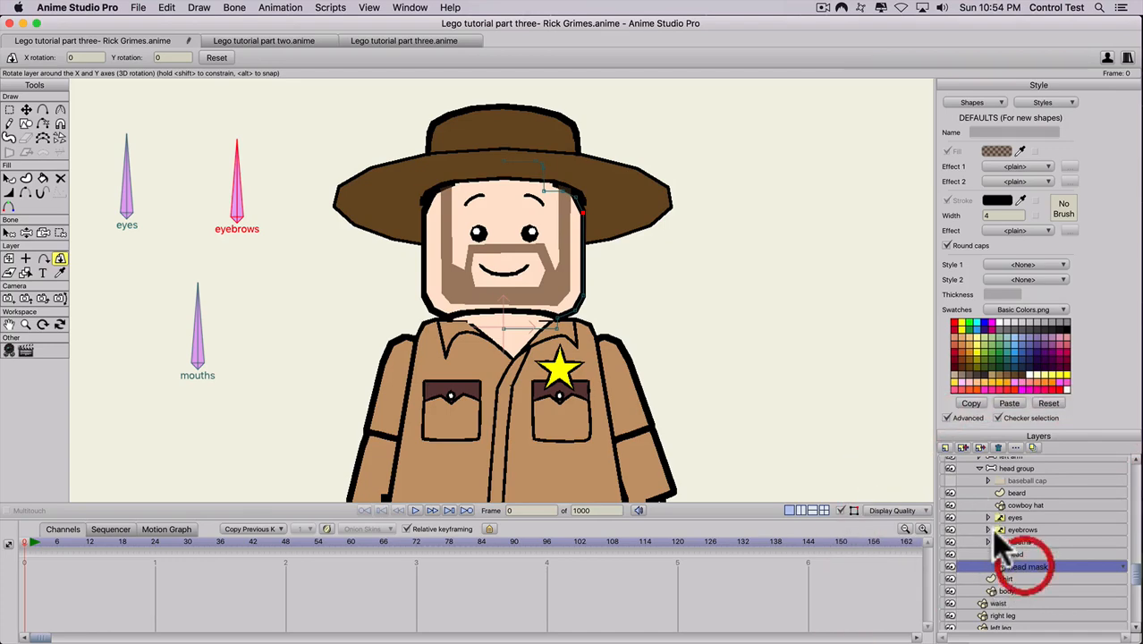
left_click(842, 81)
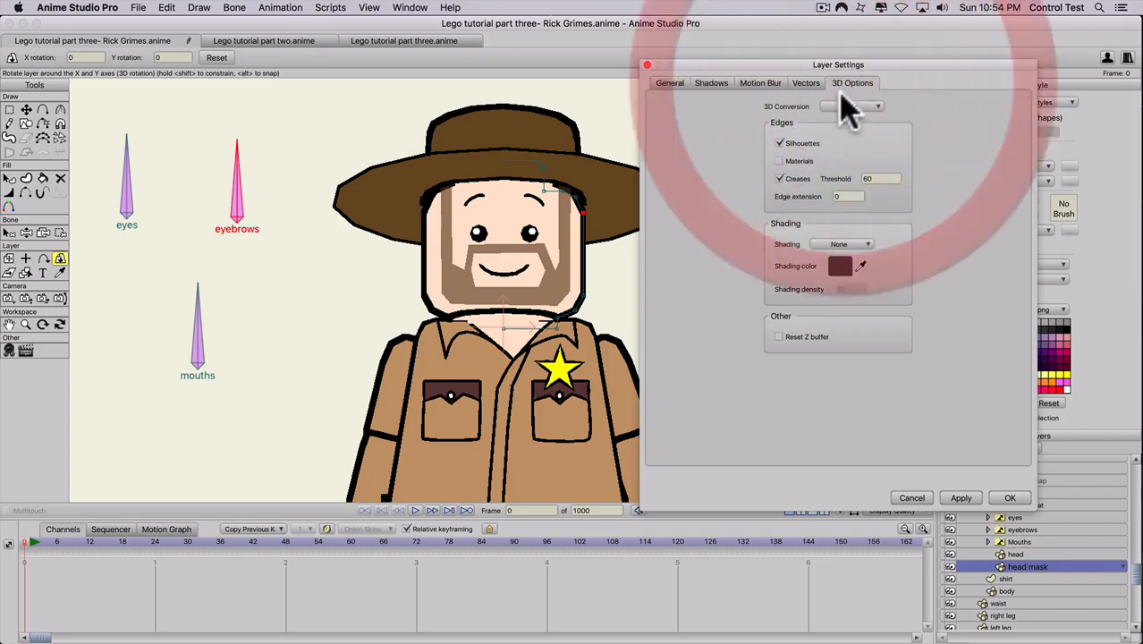
left_click(850, 108)
left_click(848, 118)
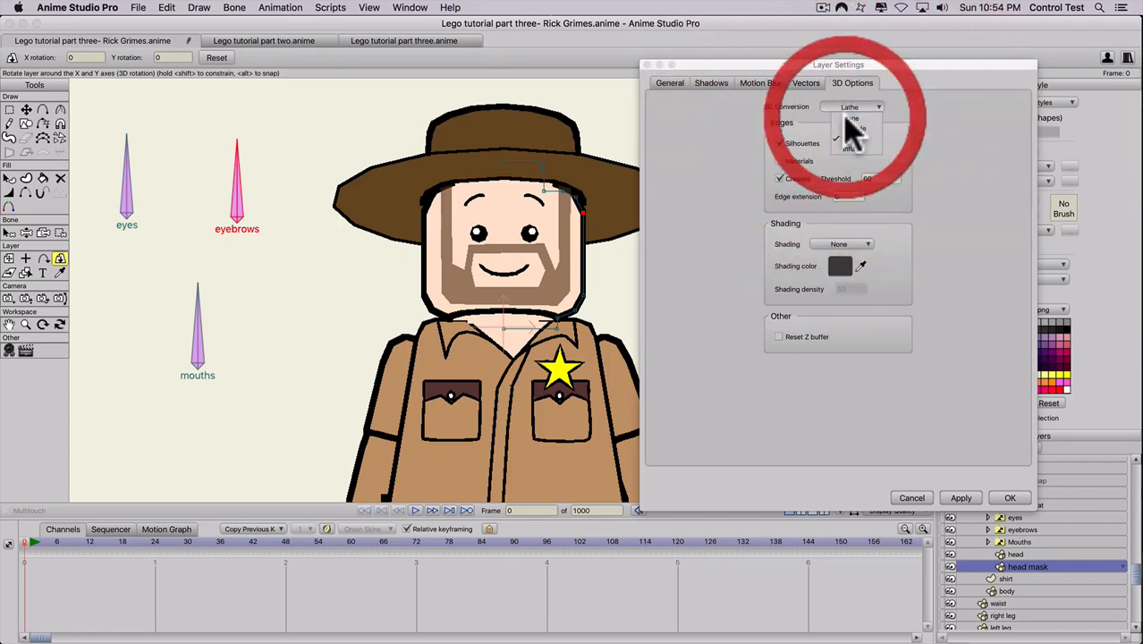
left_click(963, 499)
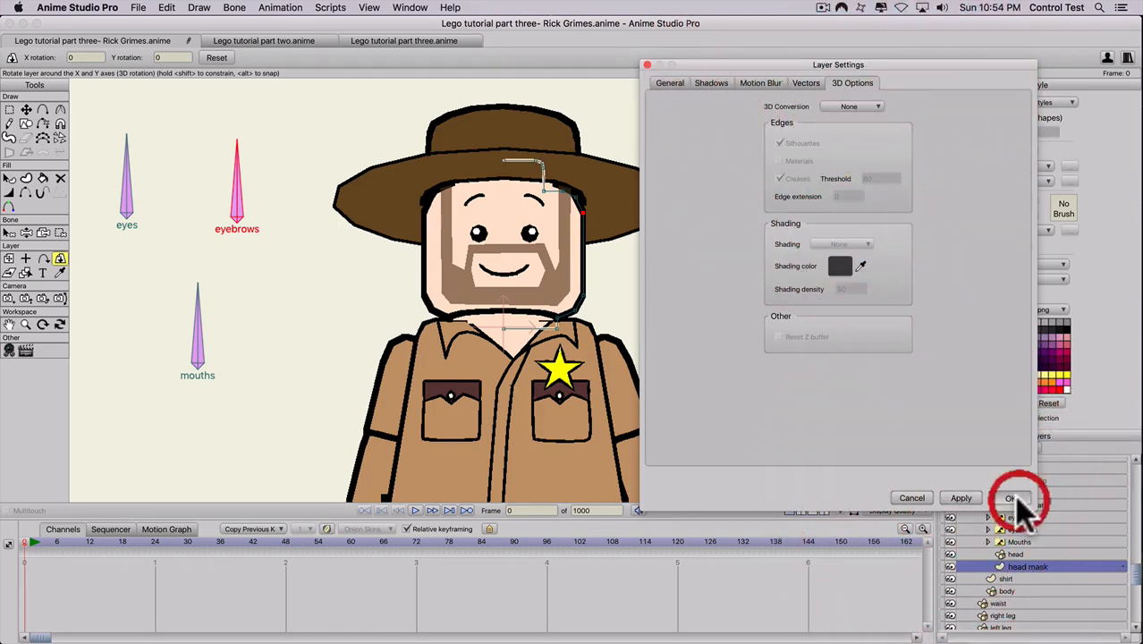
left_click(1012, 499)
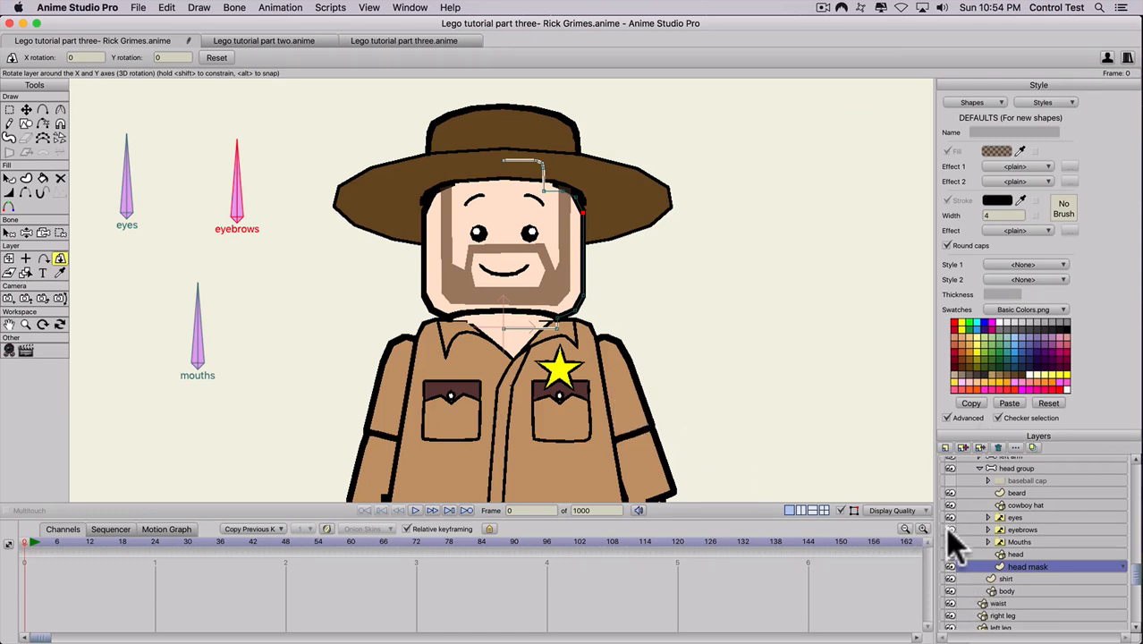
Hide the head group layers from head up to beard, and select the outline shape on the head mask layer.
left_click_drag(951, 552, 950, 492)
scroll(569, 332, "up", 1)
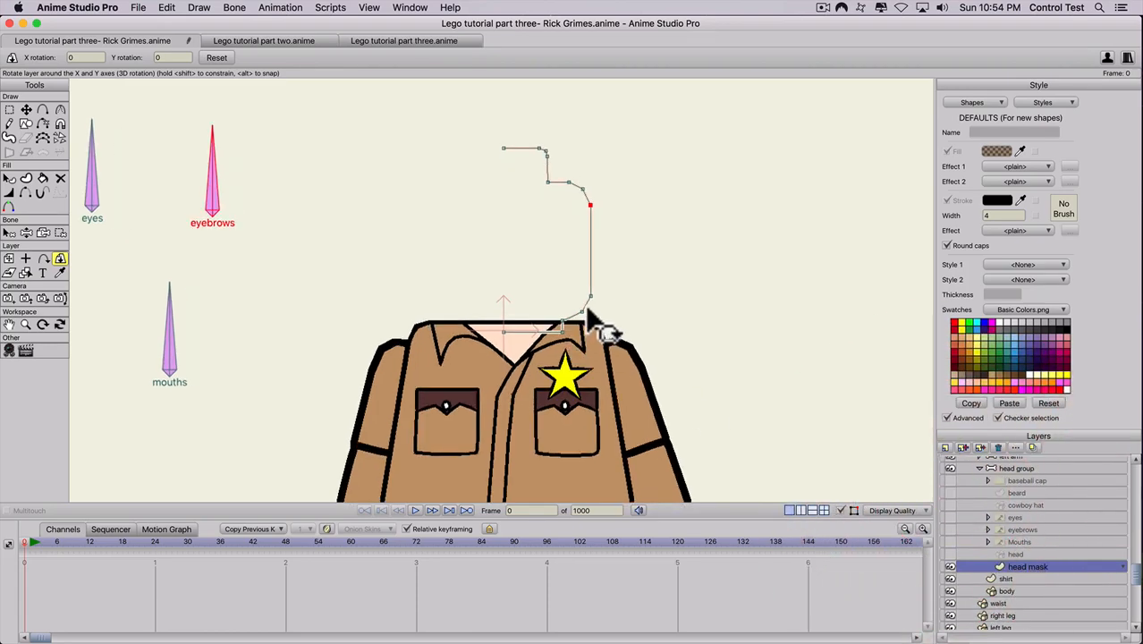
scroll(588, 307, "up", 2)
key("q")
left_click(608, 310)
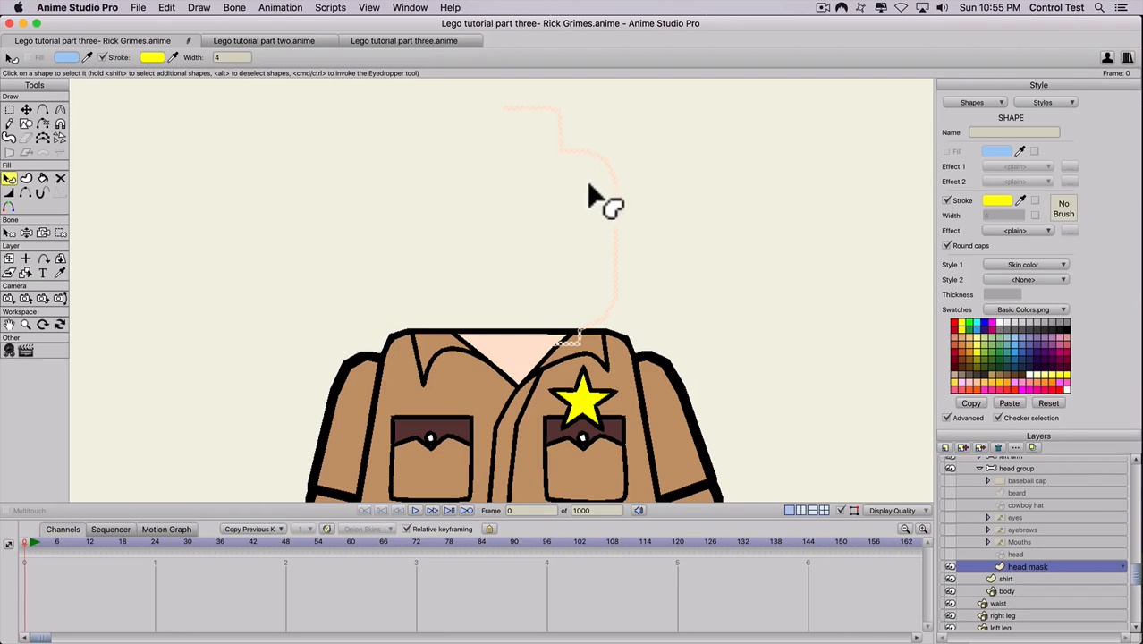
scroll(594, 243, "down", 2)
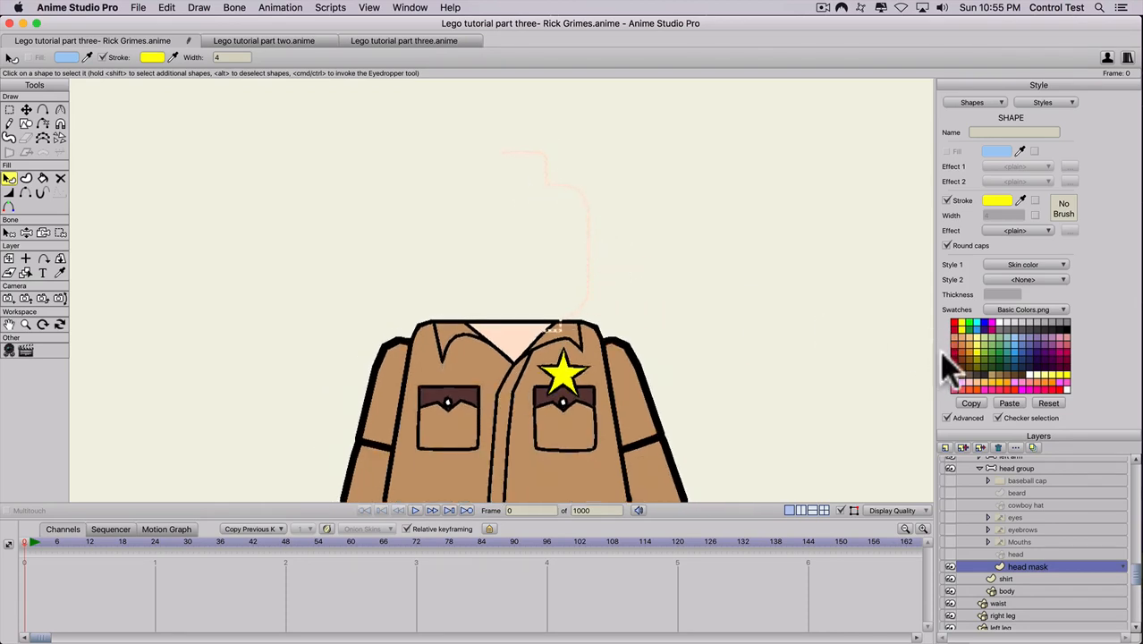
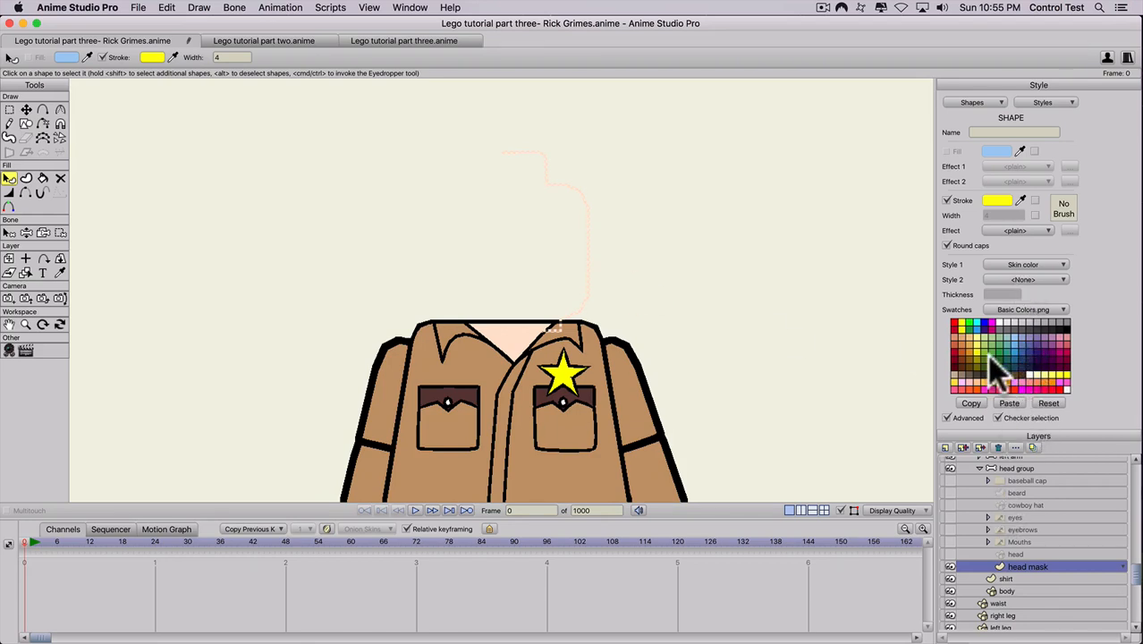
Set the head mask outline's stroke to black and Style 1 to None, and deselect the shape.
key("shift")
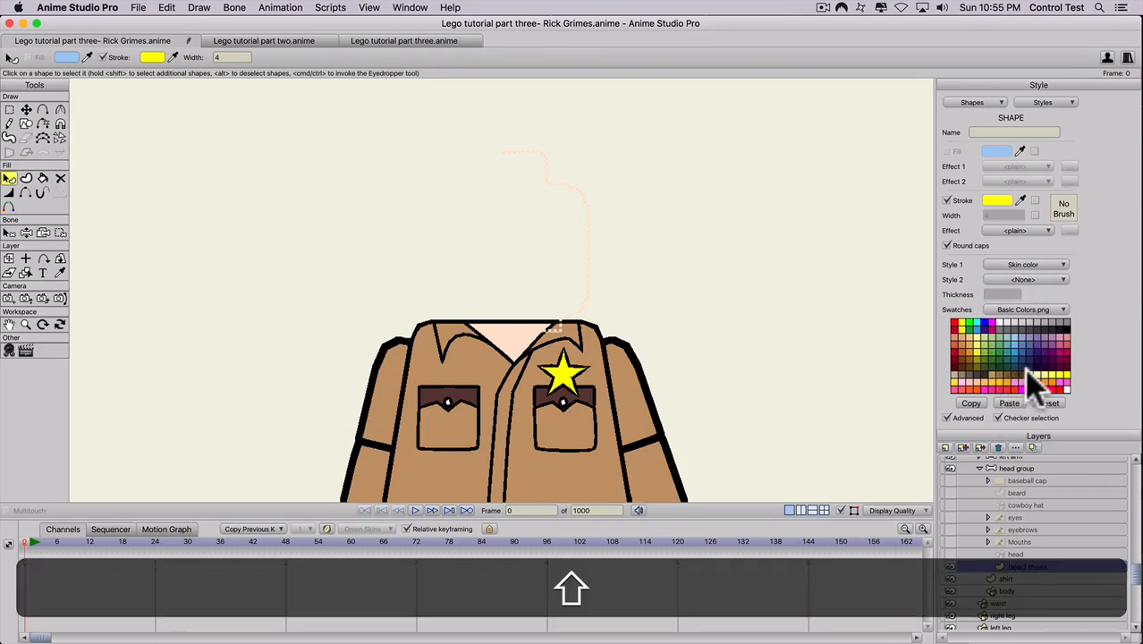
left_click(1066, 326, "shift")
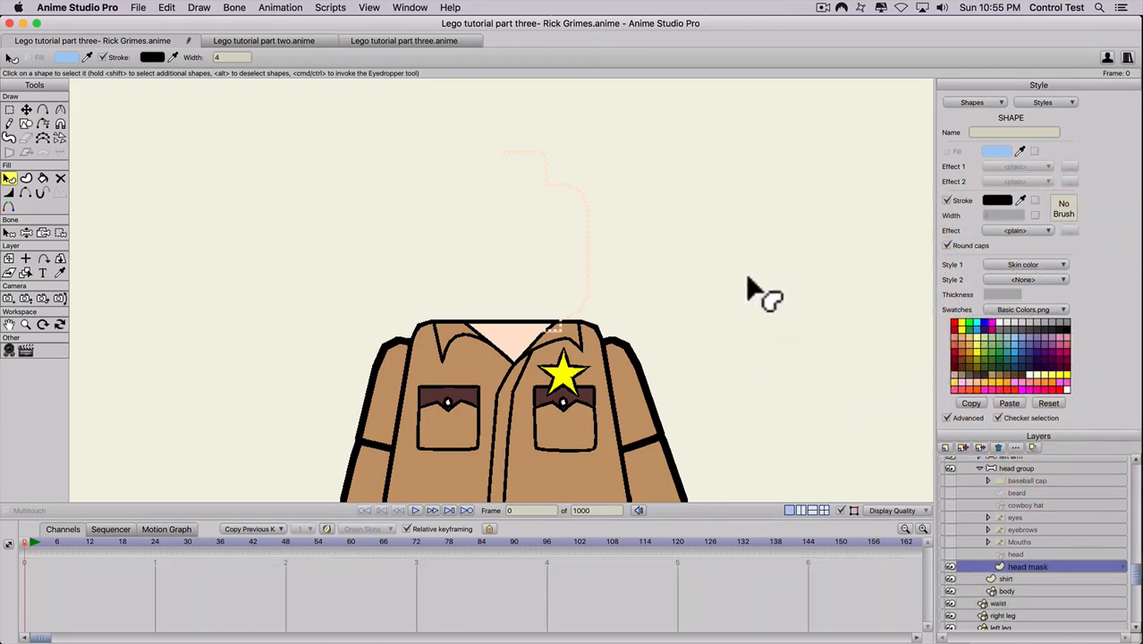
left_click(1005, 266)
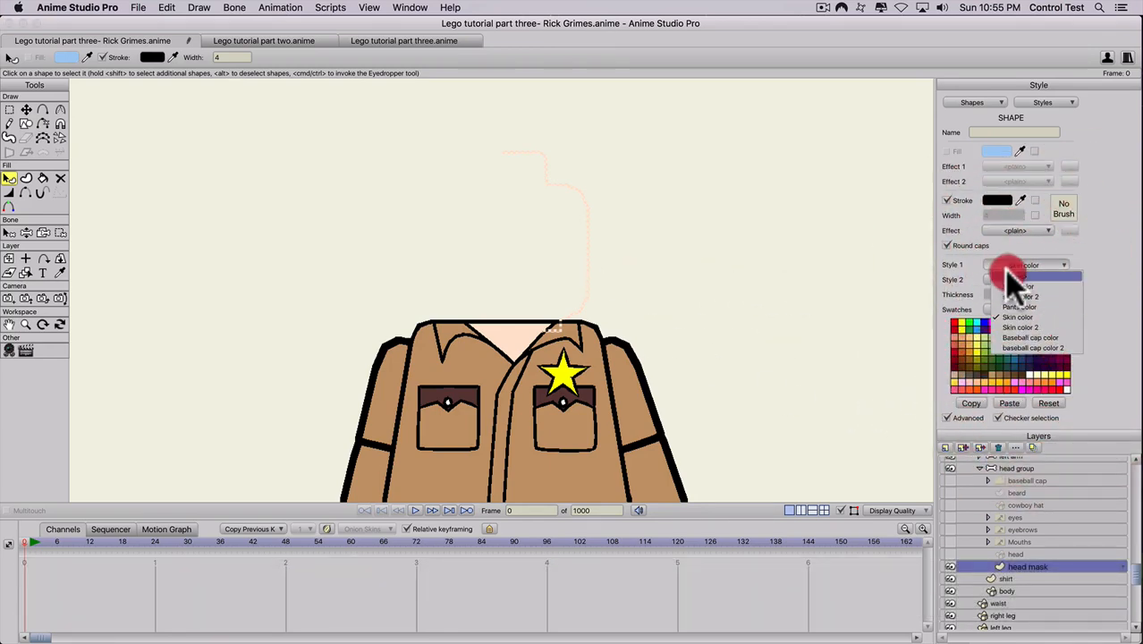
left_click(1011, 276)
left_click(504, 301)
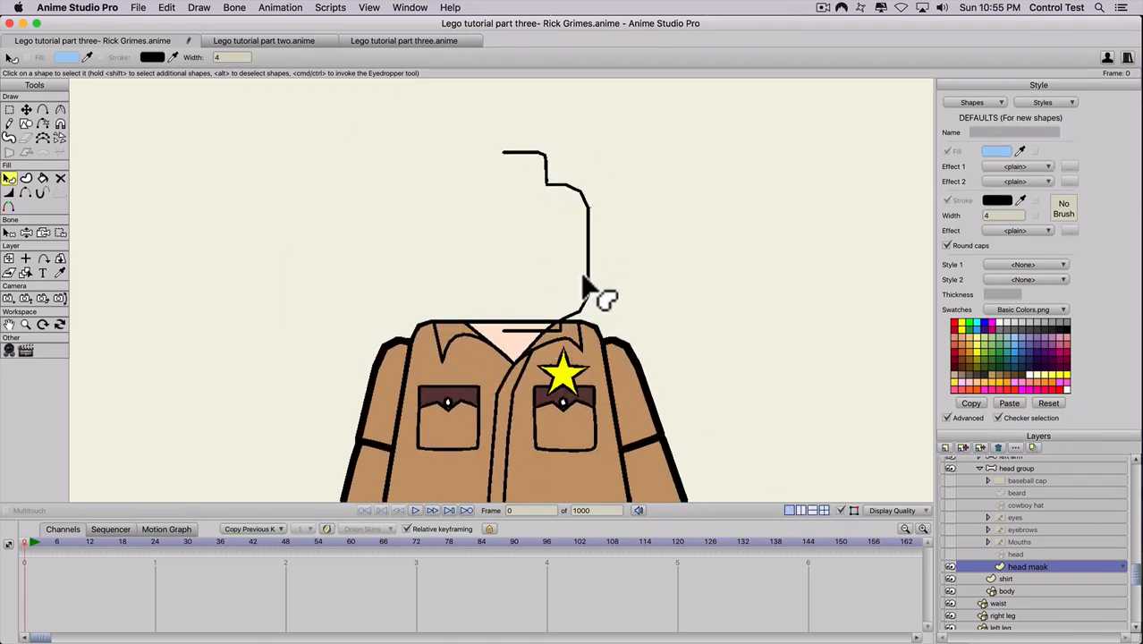
Copy and paste all points of the half outline on the head mask layer, and flip the copy horizontally.
key("super+a")
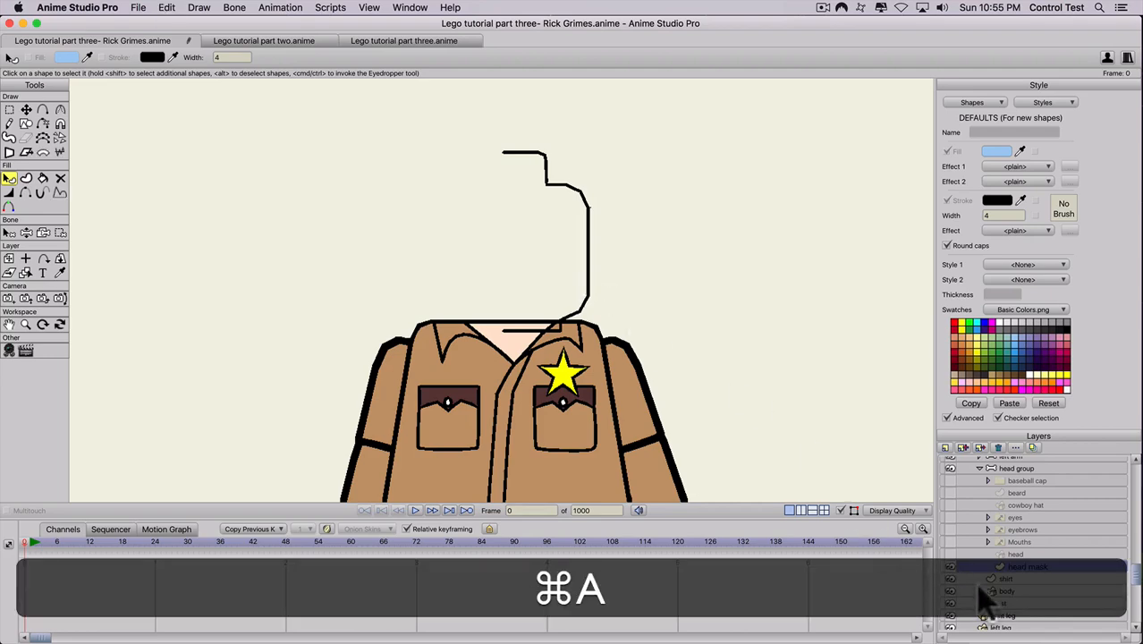
left_click(1011, 567)
key("t")
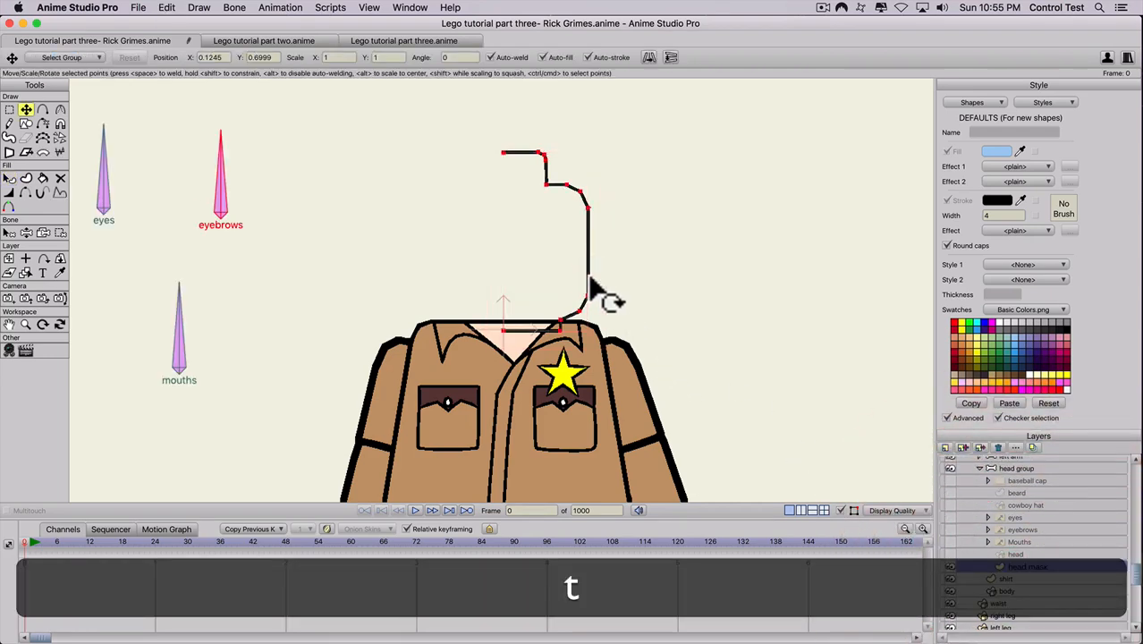
key("super")
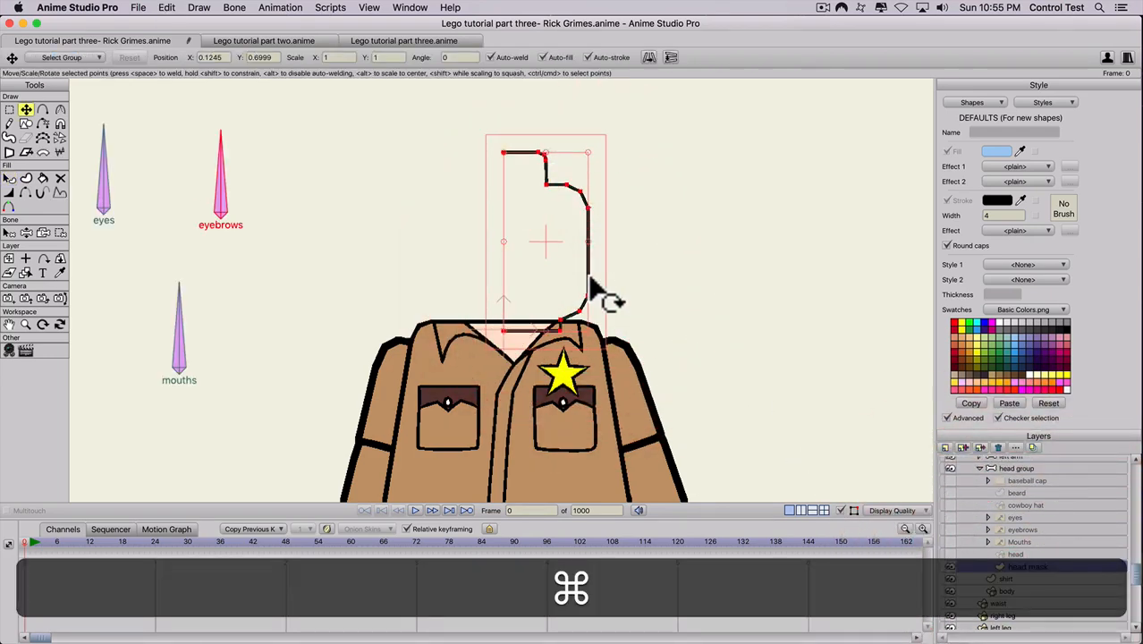
key("super+c")
key("super+v")
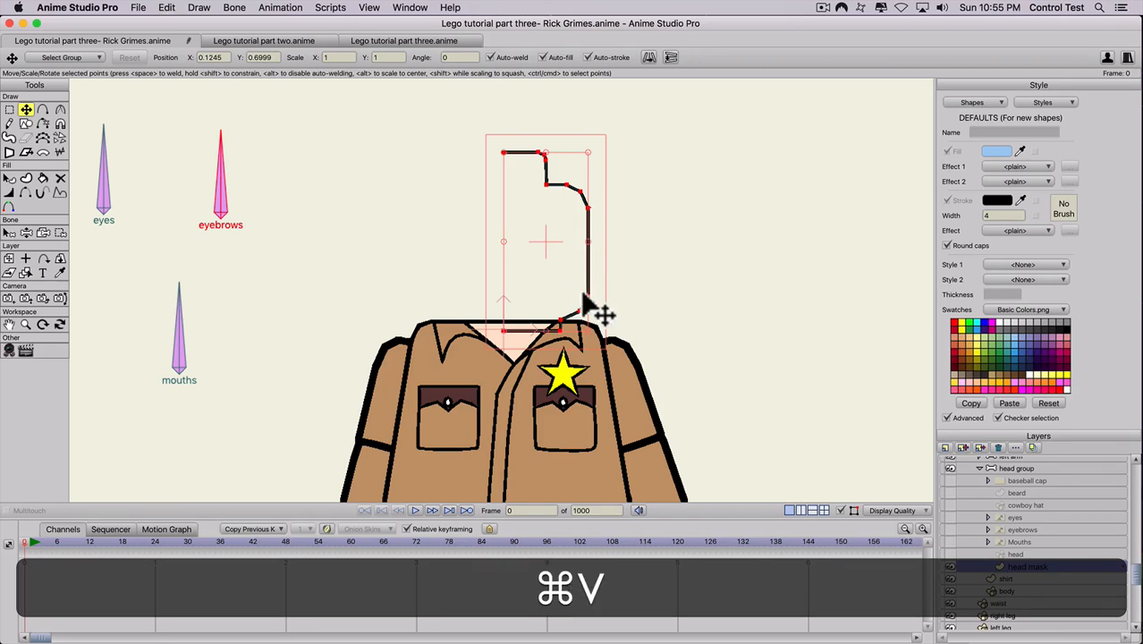
left_click(649, 57)
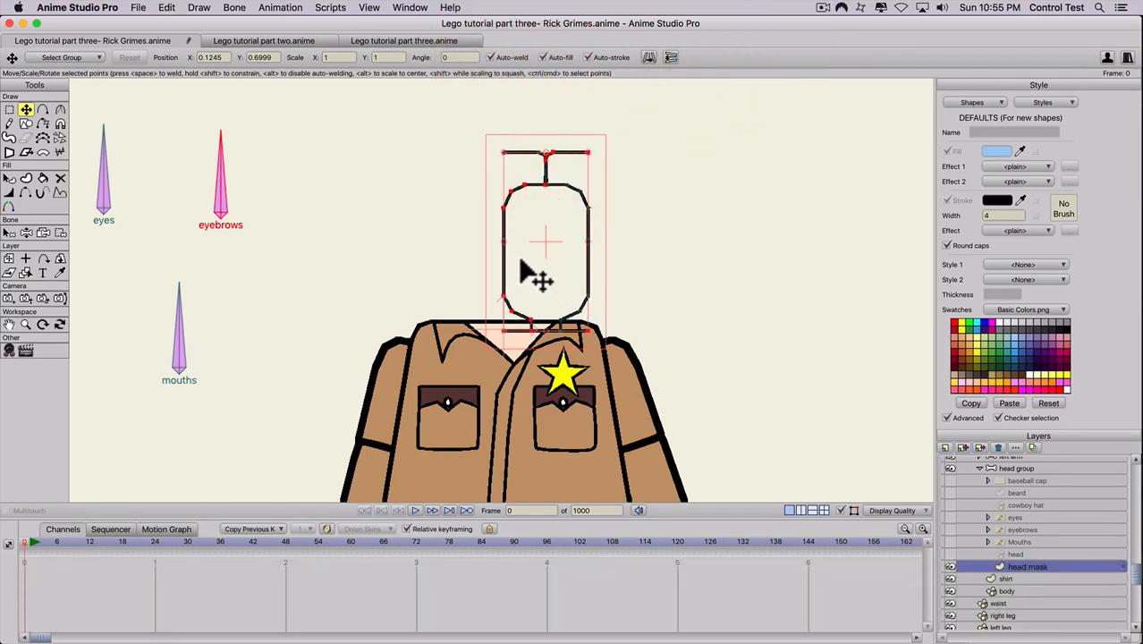
Move the flipped half outline sideways until its open ends meet the original half at the head's centre line.
left_click_drag(502, 264, 440, 255)
key("shift+t")
key("t")
scroll(494, 174, "up", 3)
key("space")
left_click_drag(498, 147, 524, 347)
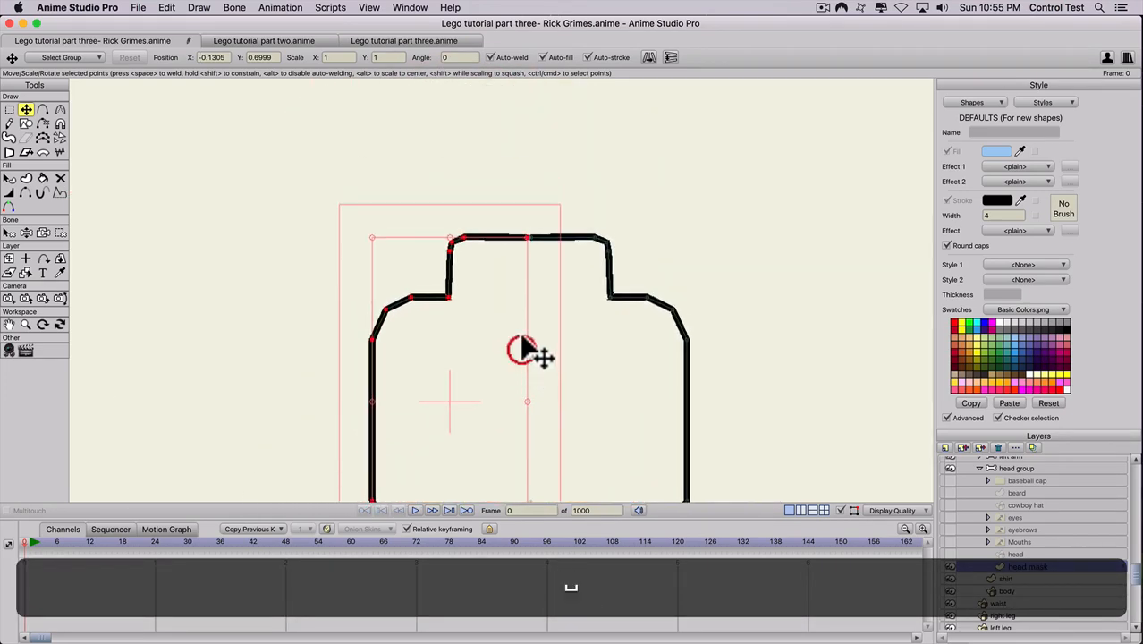
scroll(520, 246, "up", 1)
scroll(519, 243, "up", 1)
scroll(544, 208, "up", 1)
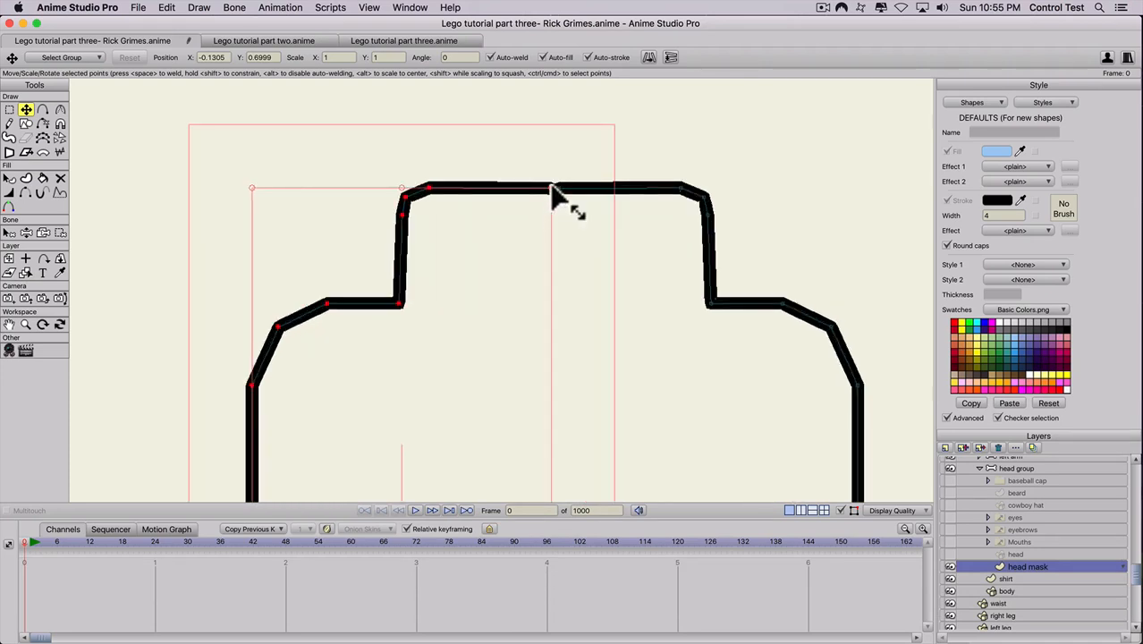
scroll(565, 211, "up", 2)
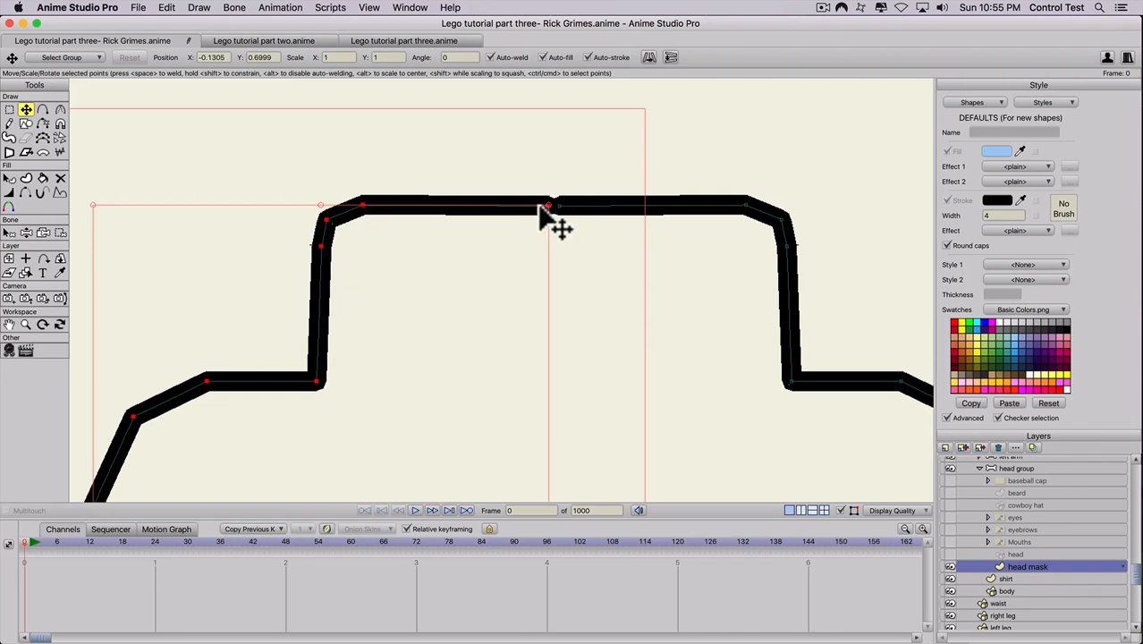
left_click_drag(515, 204, 554, 211)
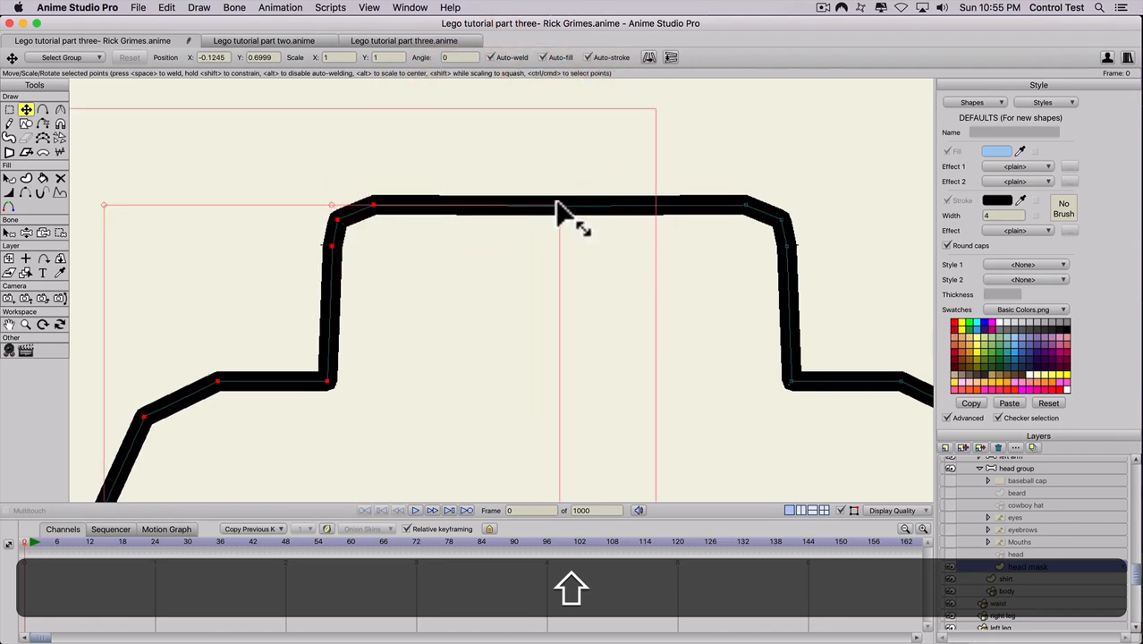
scroll(553, 210, "down", 2)
Weld the two halves at the top and bottom centre points to close the head mask outline with a fill.
key("t")
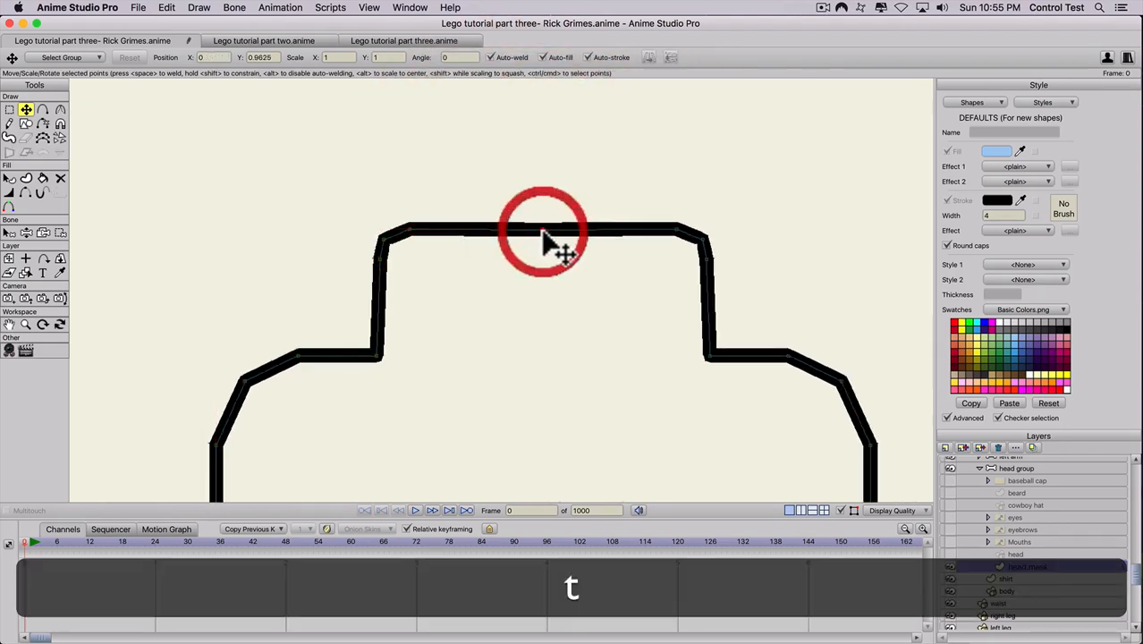
left_click(543, 231)
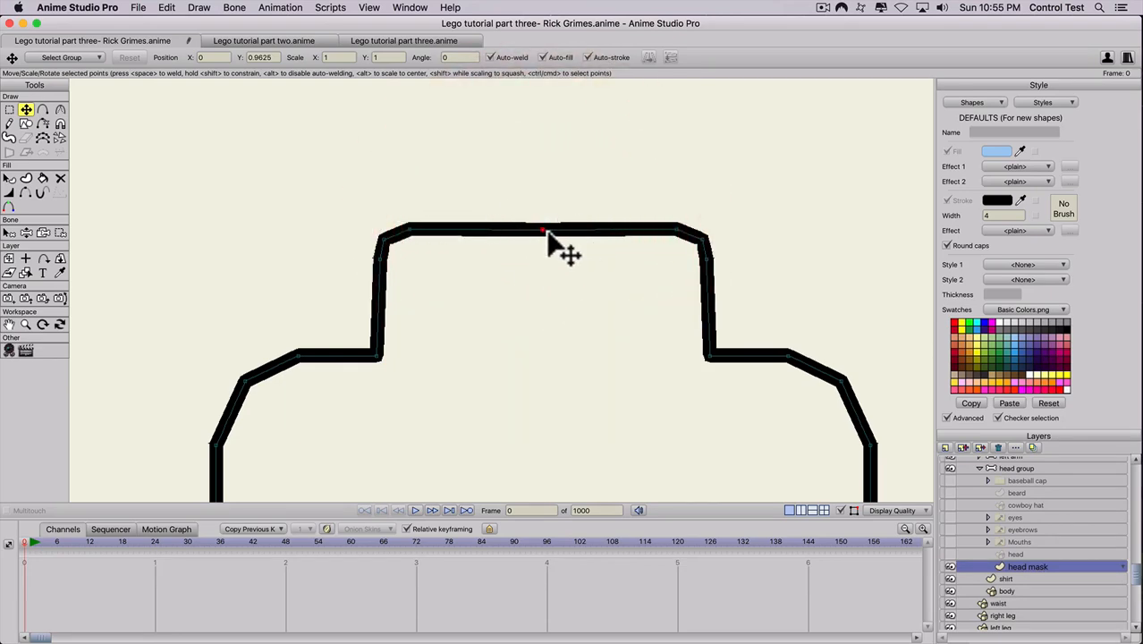
left_click_drag(516, 289, 493, 97)
left_click_drag(515, 367, 548, 141)
left_click_drag(528, 317, 529, 127)
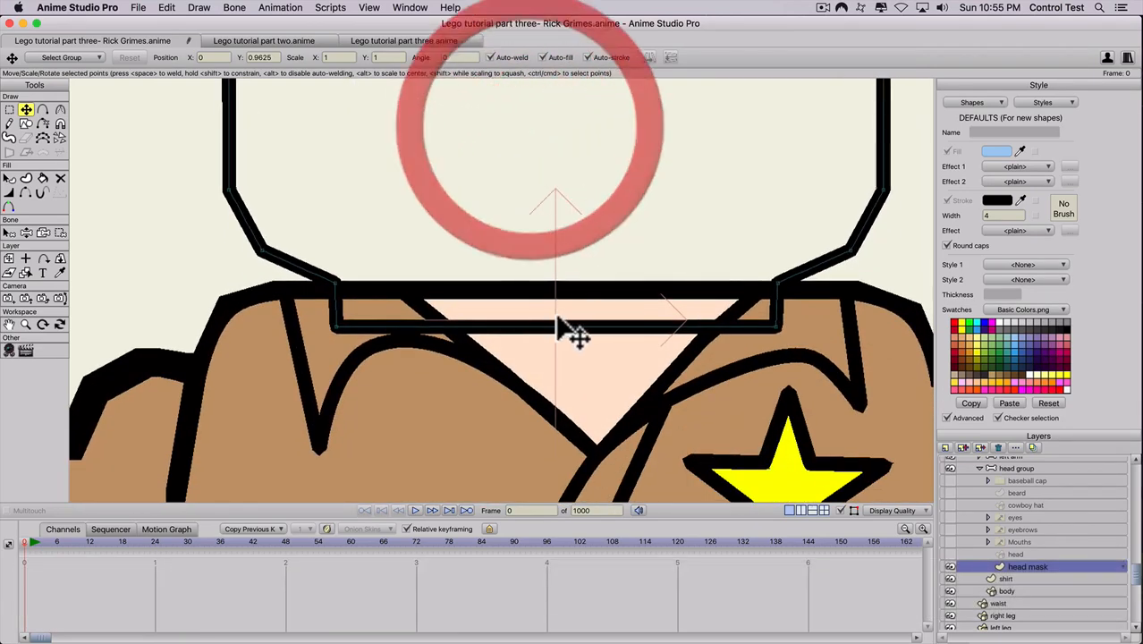
scroll(531, 293, "down", 5)
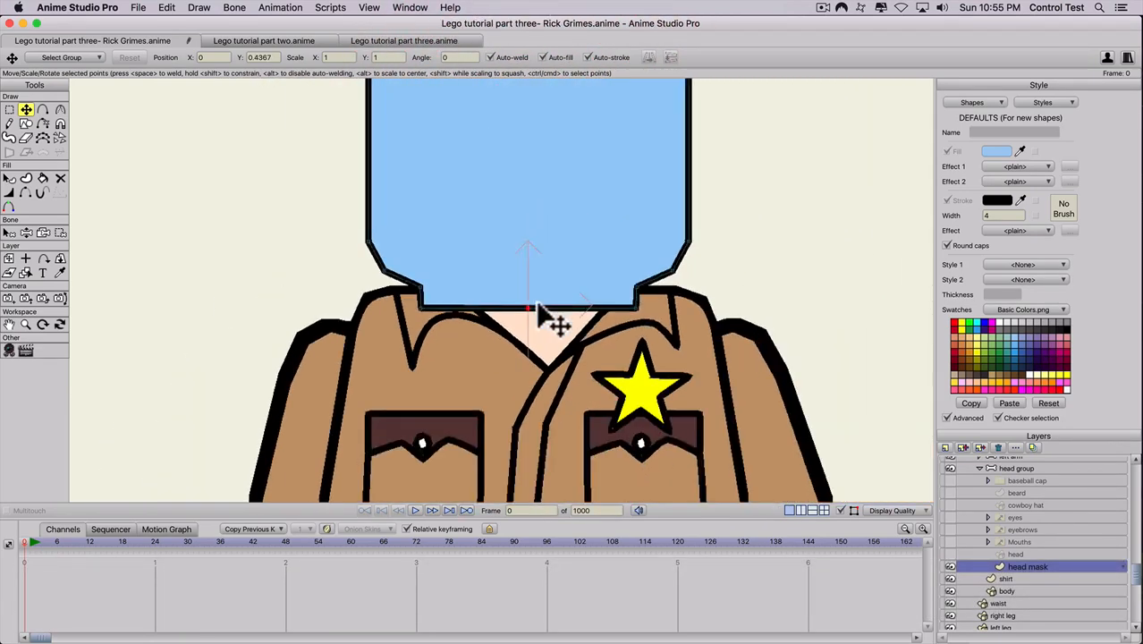
scroll(519, 264, "down", 2)
left_click_drag(497, 224, 538, 334)
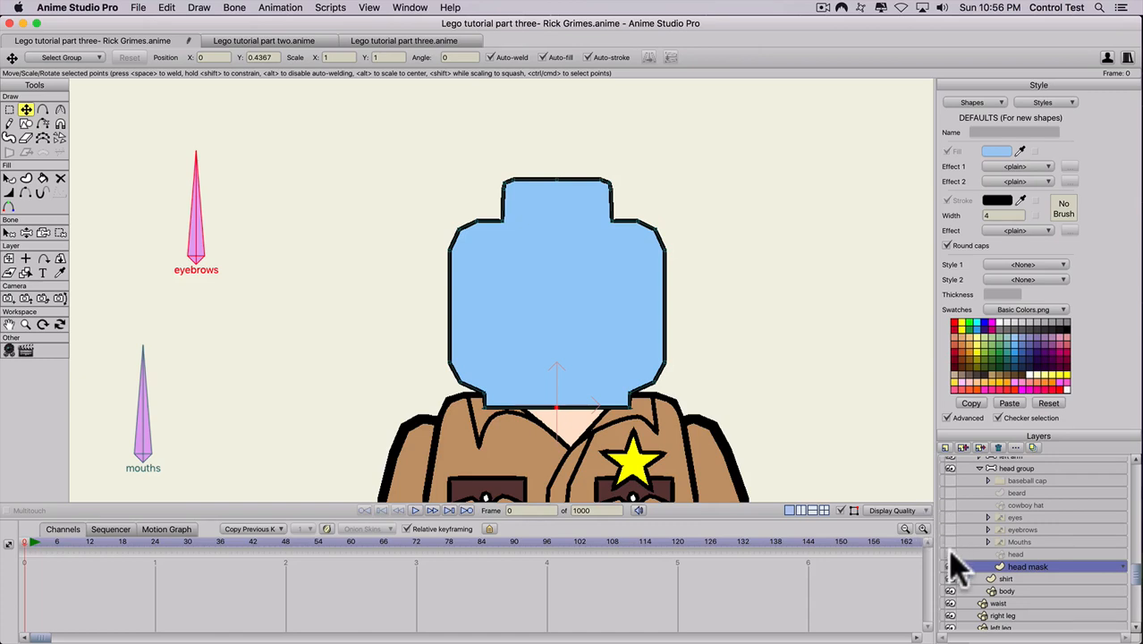
Show the hidden head group layers again, but keep the baseball cap hidden.
left_click_drag(954, 565, 951, 484)
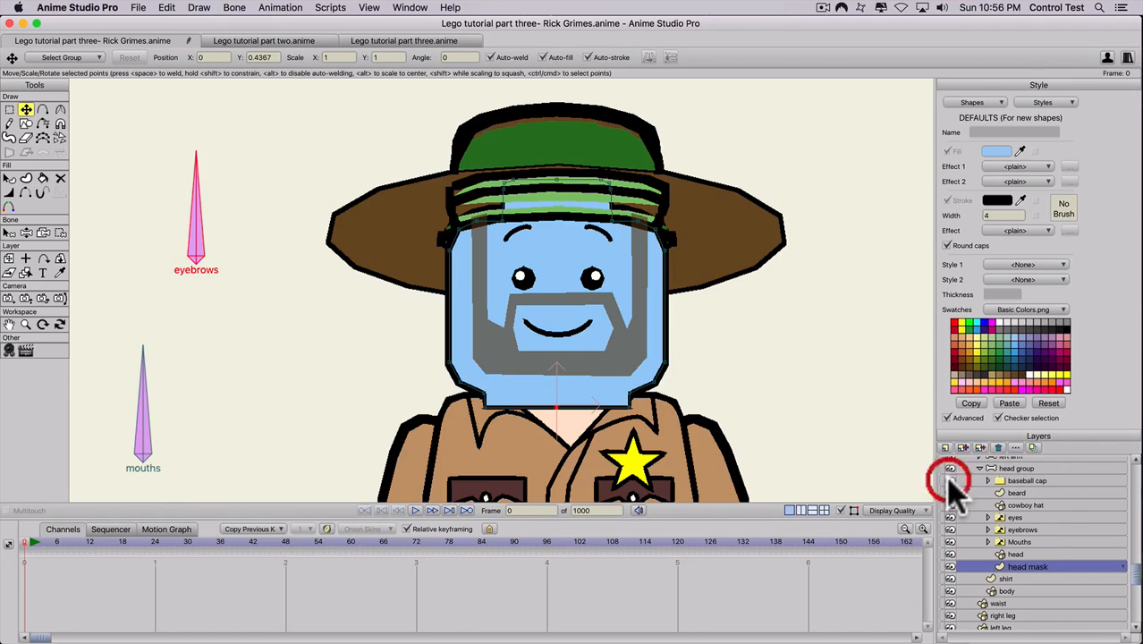
left_click(949, 480)
scroll(519, 332, "down", 1)
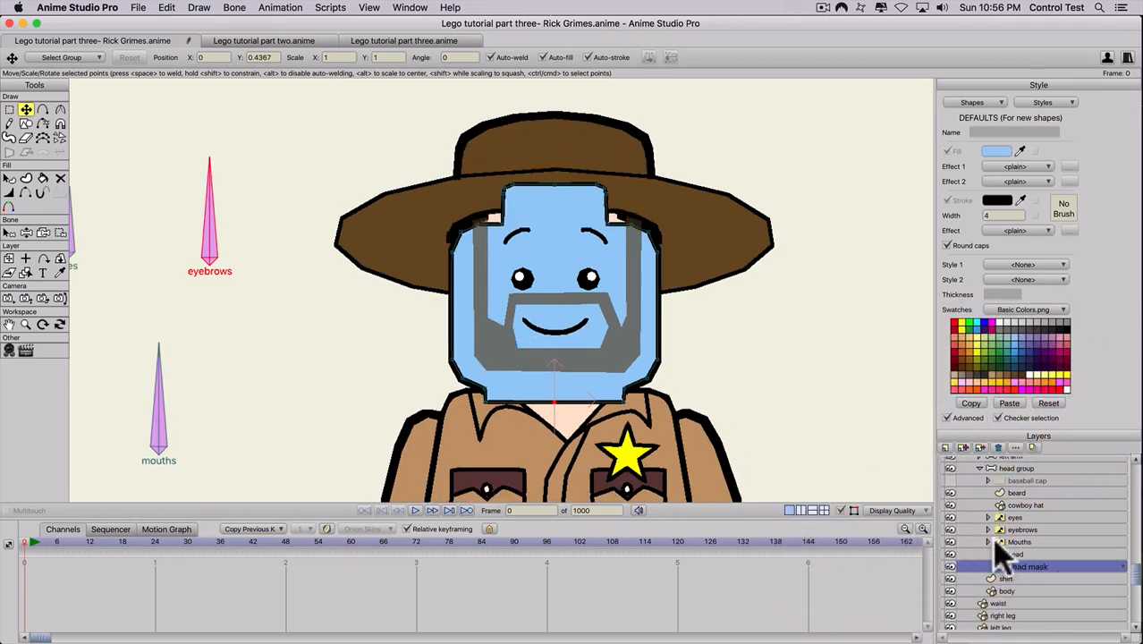
Set the head group's Group Mask to Hide all and apply the layer settings.
scroll(1010, 510, "up", 2)
double_click(1018, 512)
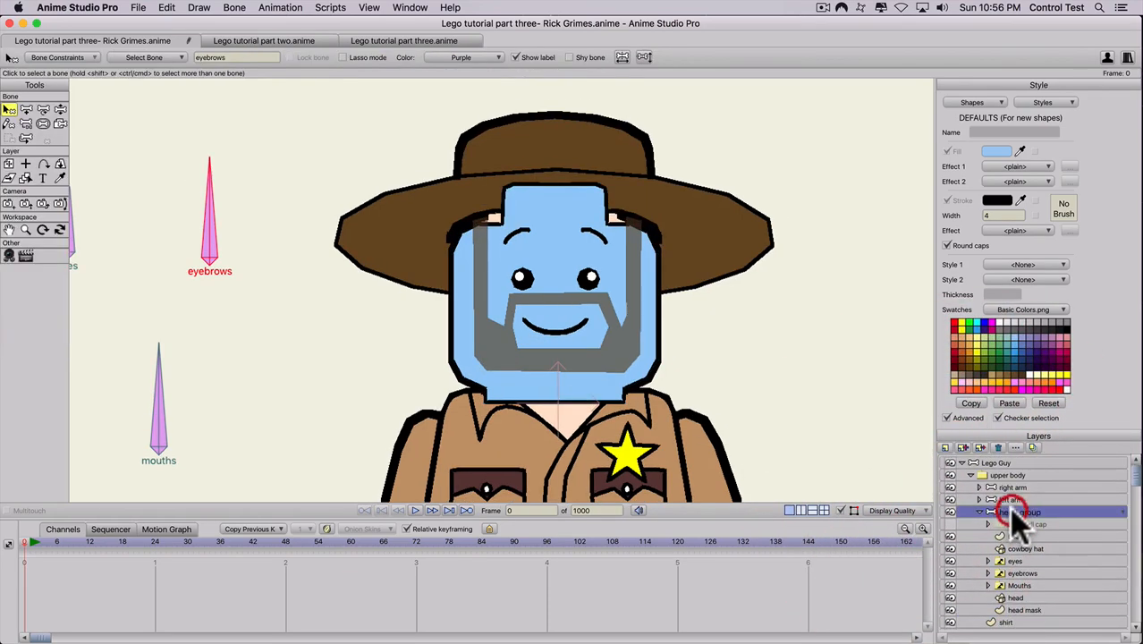
left_click(805, 82)
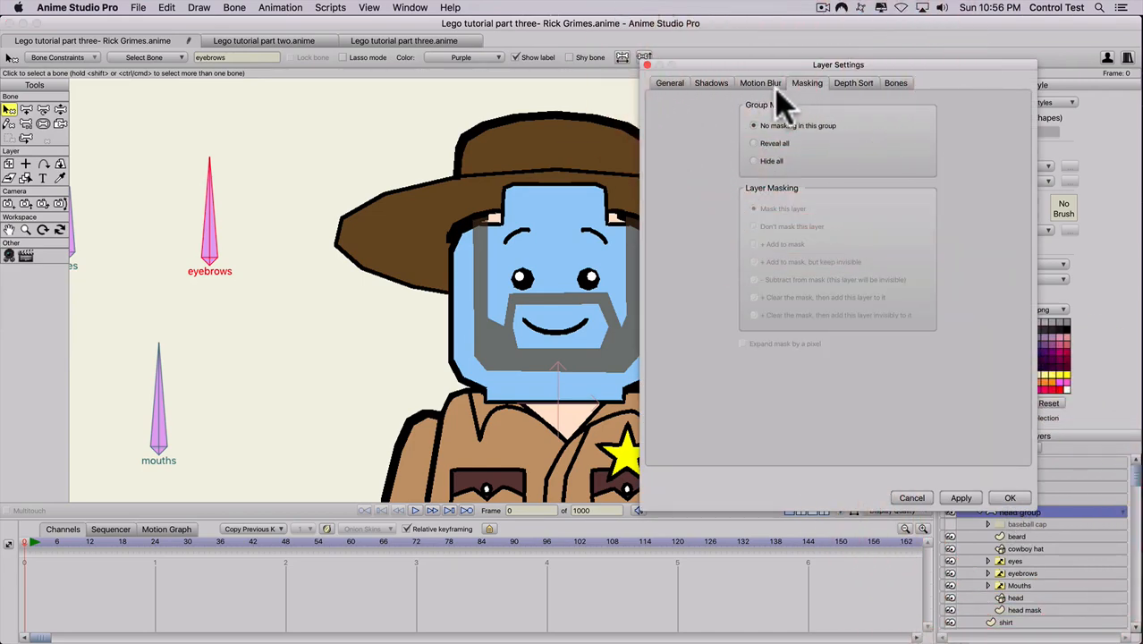
left_click(754, 161)
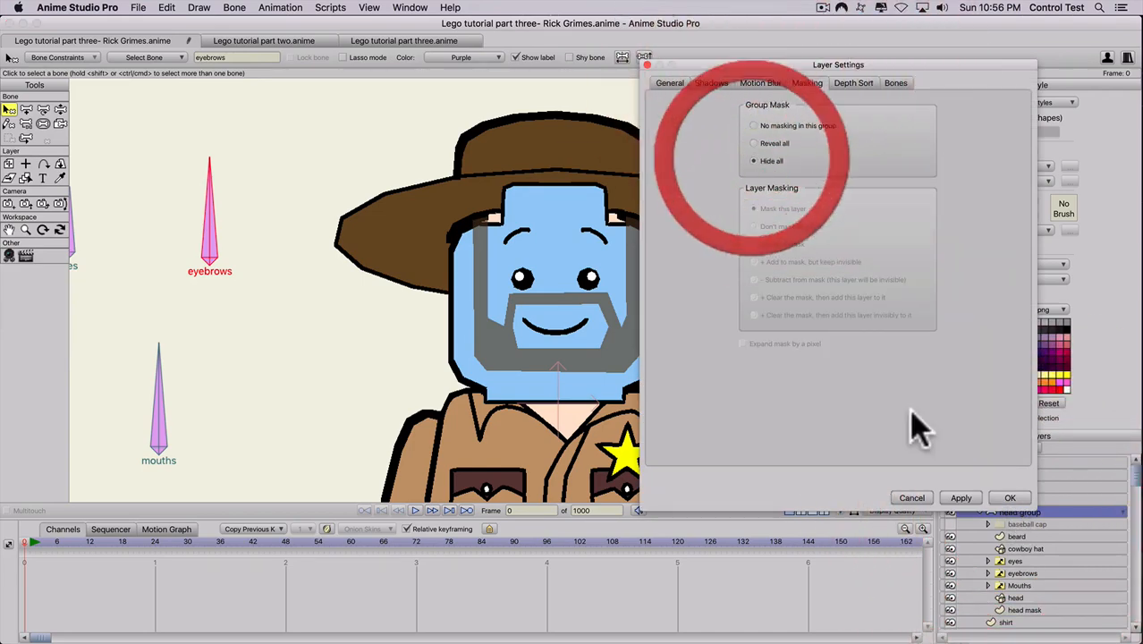
left_click(962, 499)
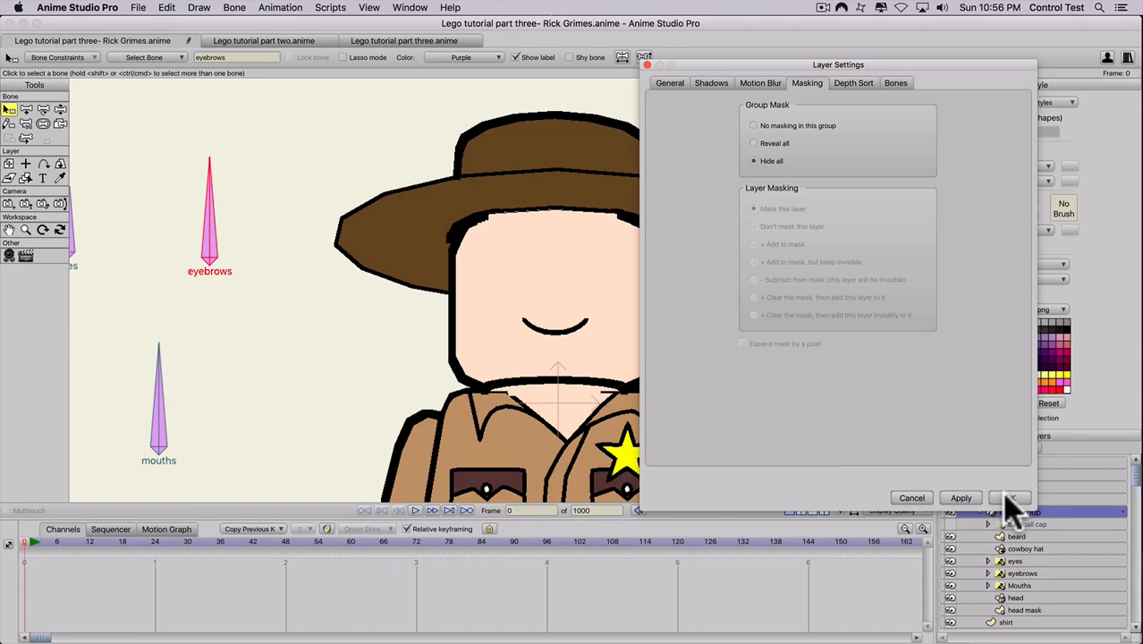
left_click(1008, 497)
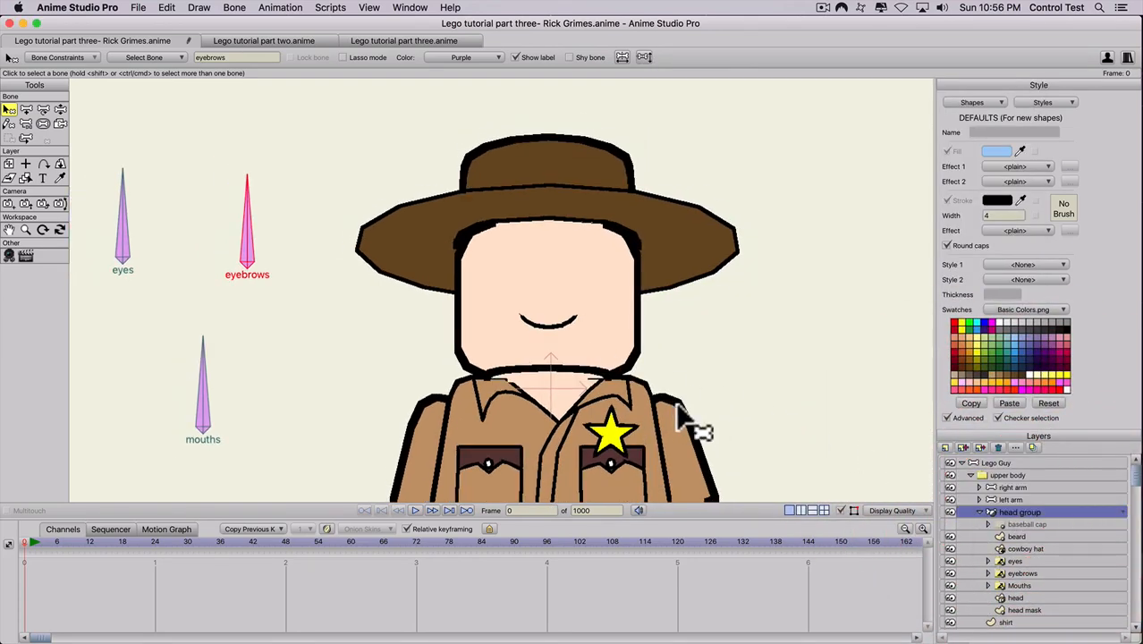
Try to rotate the head group in 3D around the X and Y axes, and undo the rotation.
scroll(1005, 602, "down", 1)
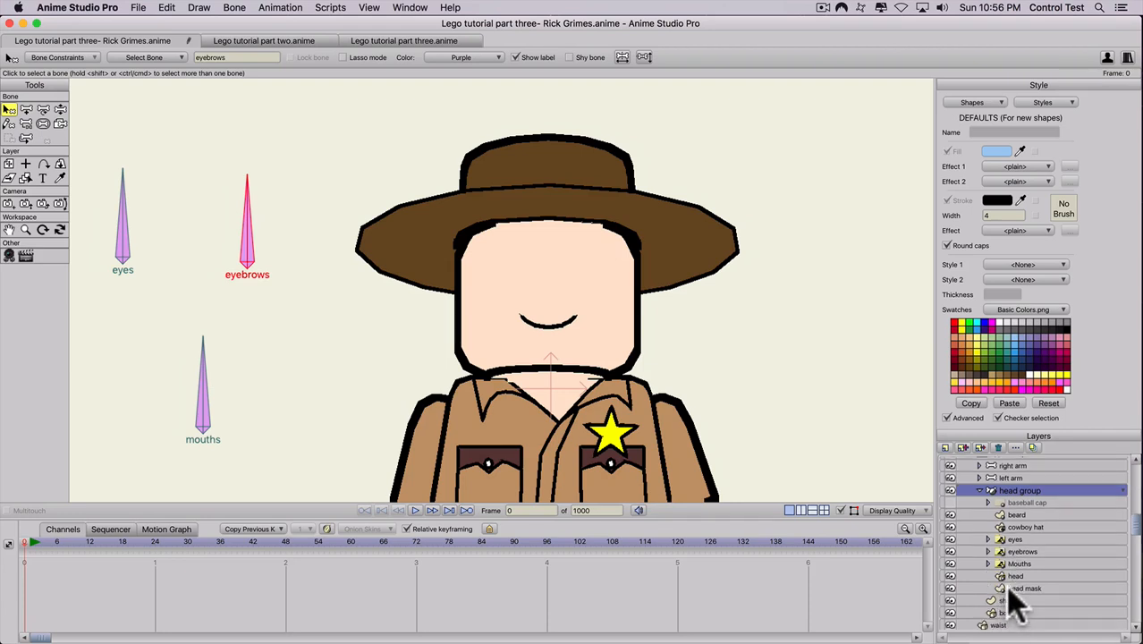
left_click(1011, 590)
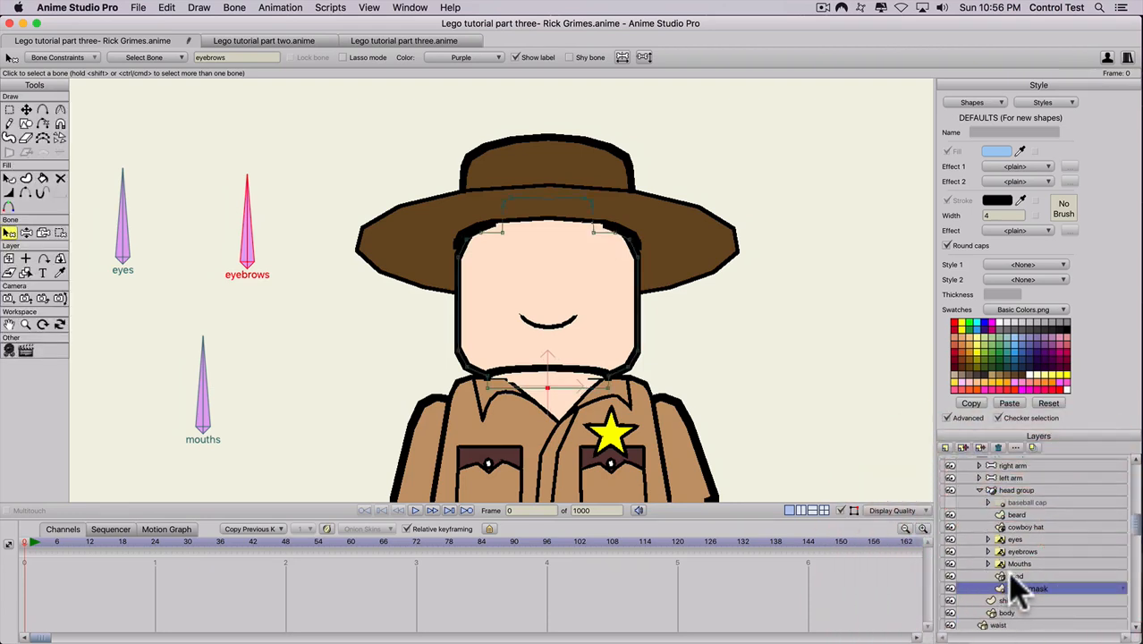
left_click(60, 259)
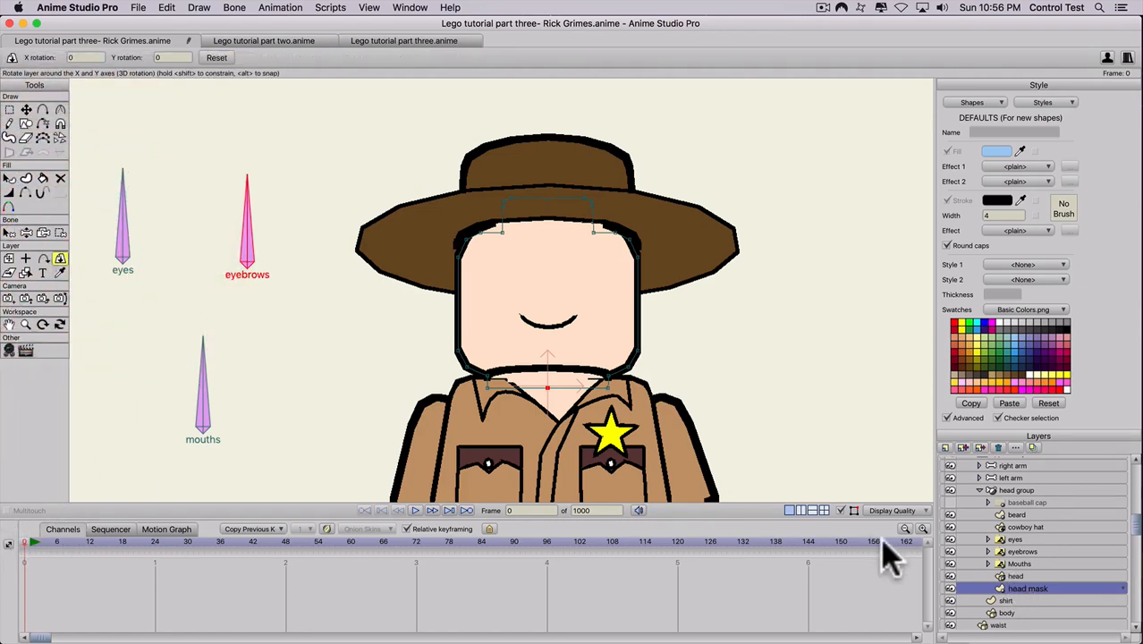
left_click(1011, 490)
mouse_move(444, 335)
left_mouse_down()
mouse_move(659, 335)
mouse_move(357, 332)
mouse_move(408, 357)
left_mouse_up()
key("super+z")
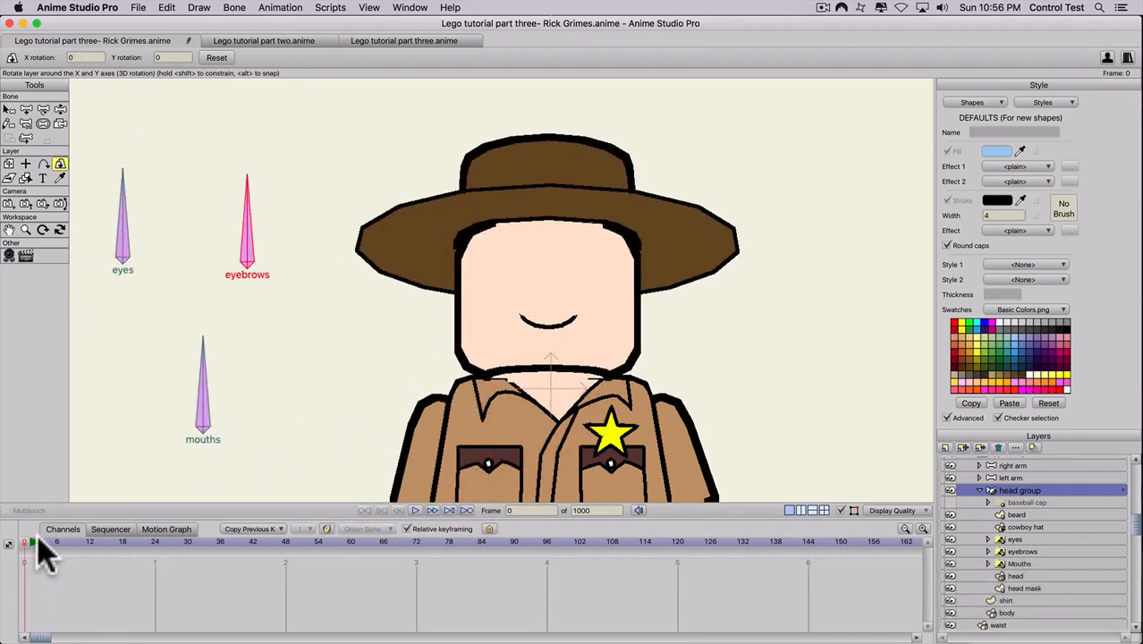
Set the head mask's layer masking to "+ Add to mask, but keep invisible" and apply the layer settings.
double_click(1027, 589)
left_click(806, 84)
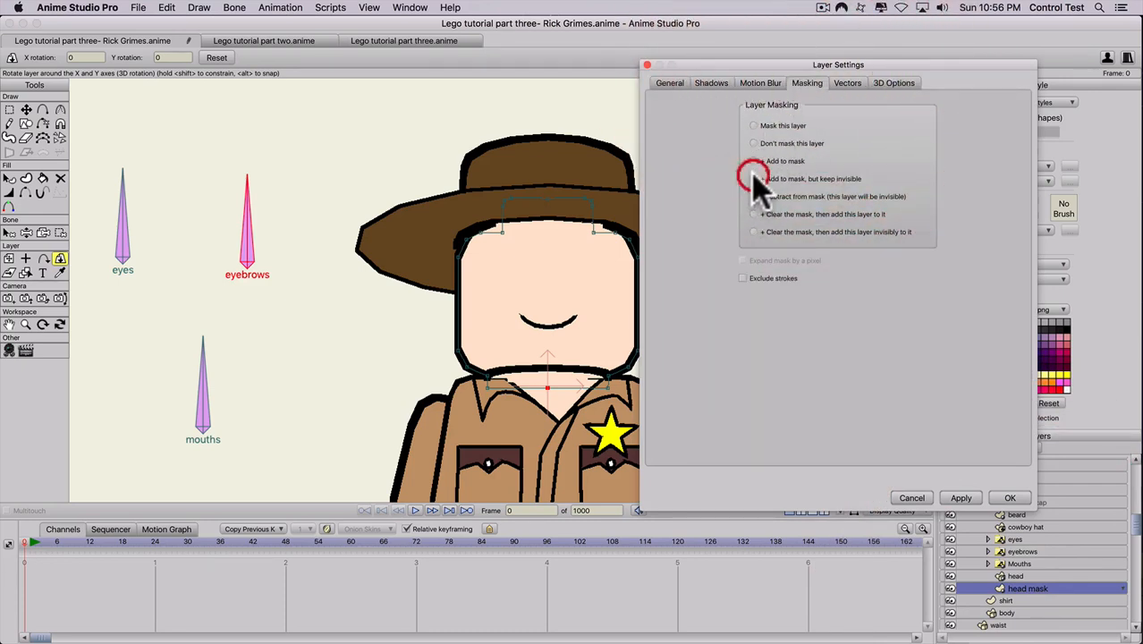
left_click(961, 499)
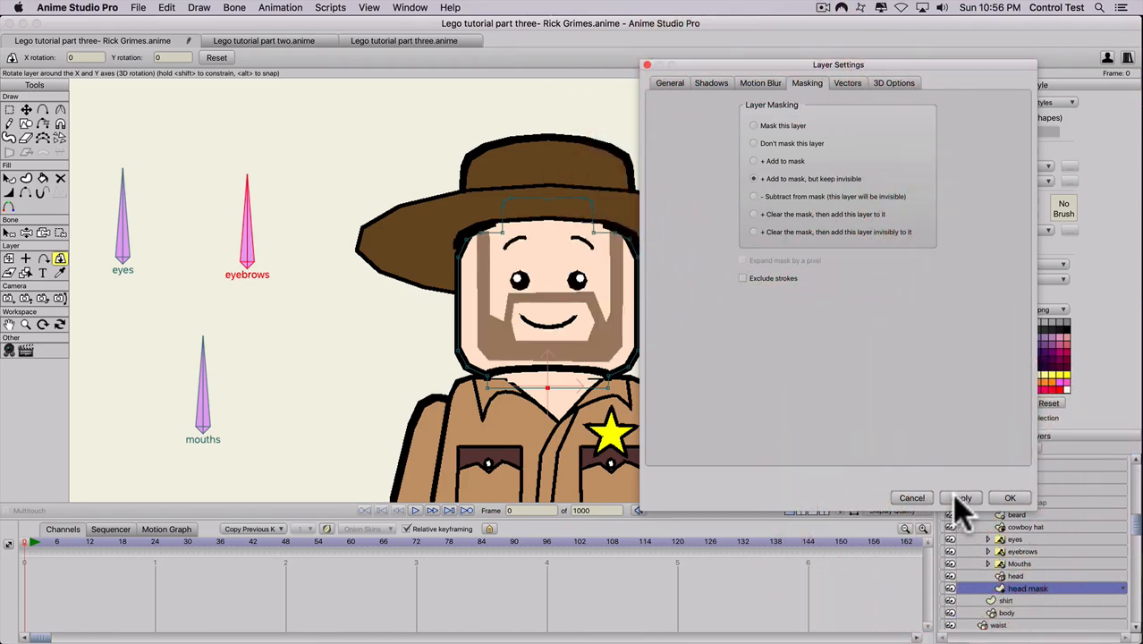
left_click(1007, 498)
Turn the head group in 3D to about 6° X and 30° Y to test the face masking.
scroll(634, 414, "down", 2)
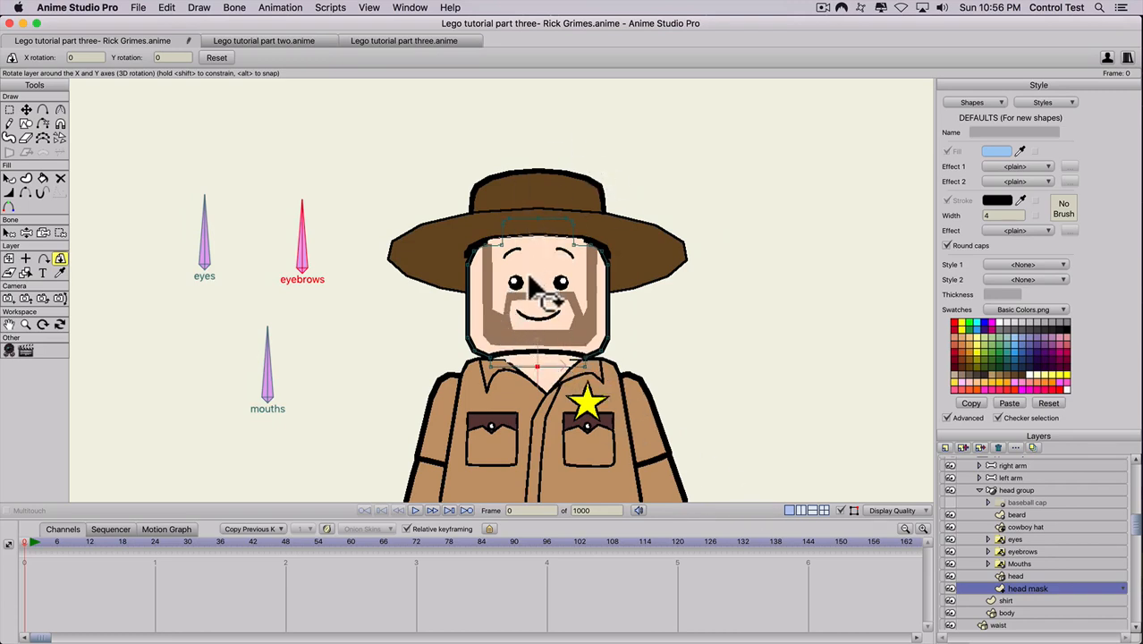
left_click(1016, 490)
left_click(60, 166)
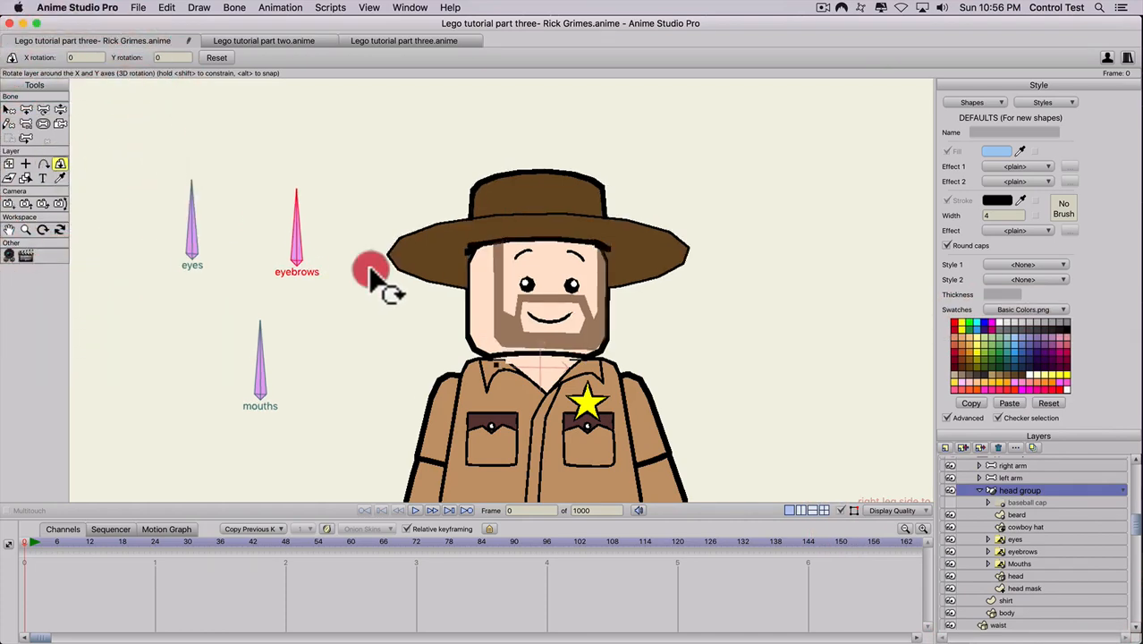
left_click_drag(373, 265, 612, 275)
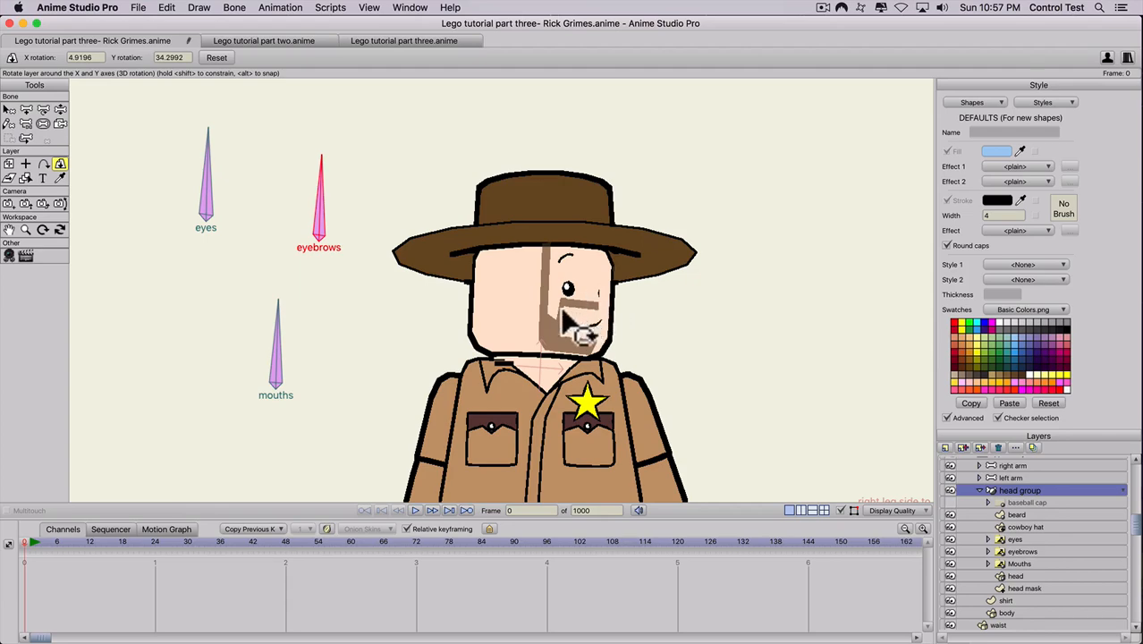
left_click_drag(572, 326, 573, 268)
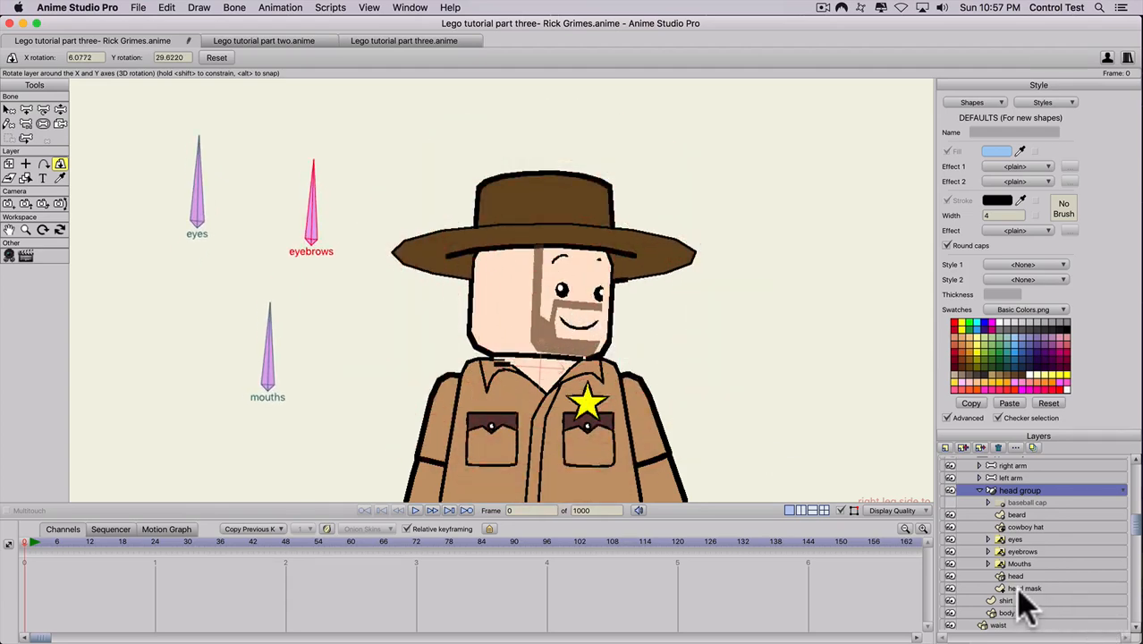
Turn the head group back to about 7° X and 1° Y, and set the head mask's Rotate to face camera option to Free Pivot.
left_click_drag(597, 355, 451, 345)
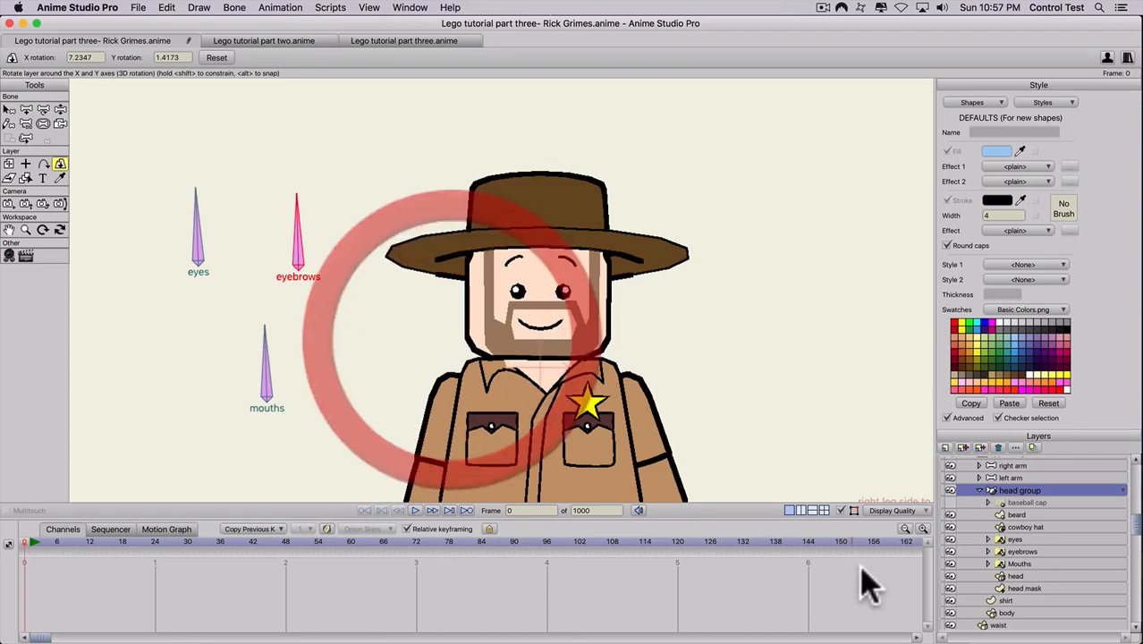
double_click(1029, 589)
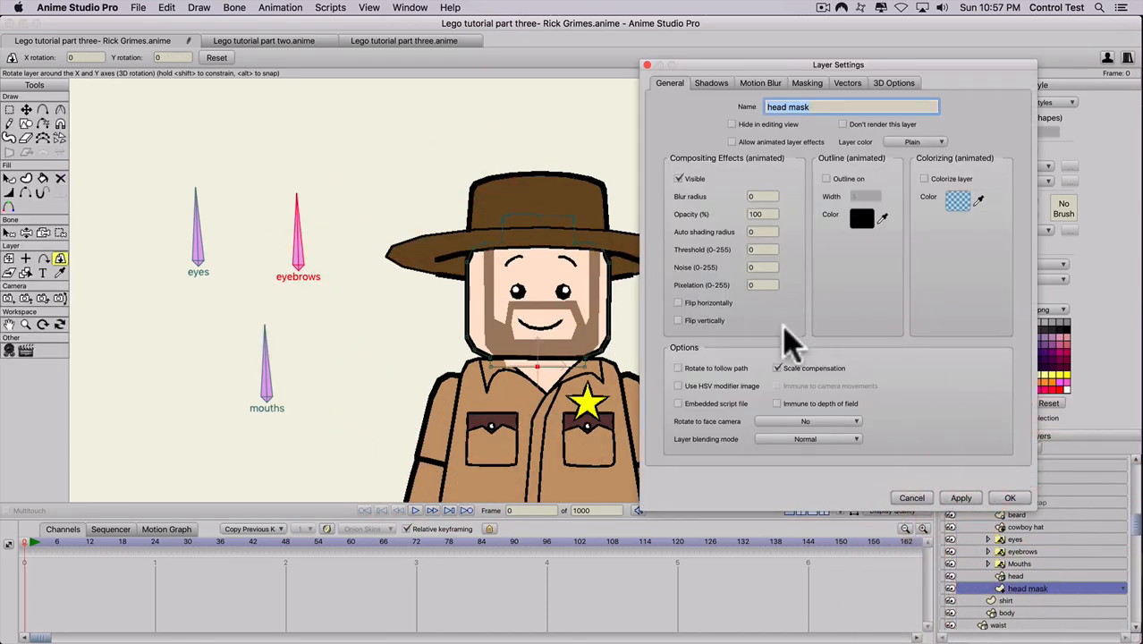
left_click(808, 422)
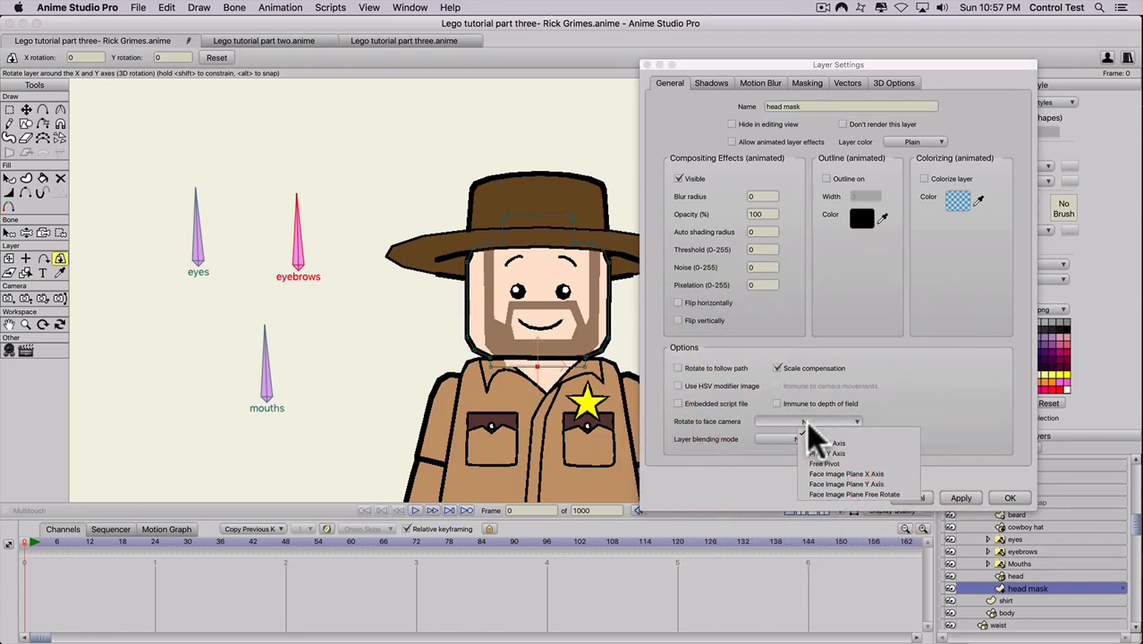
left_click(821, 464)
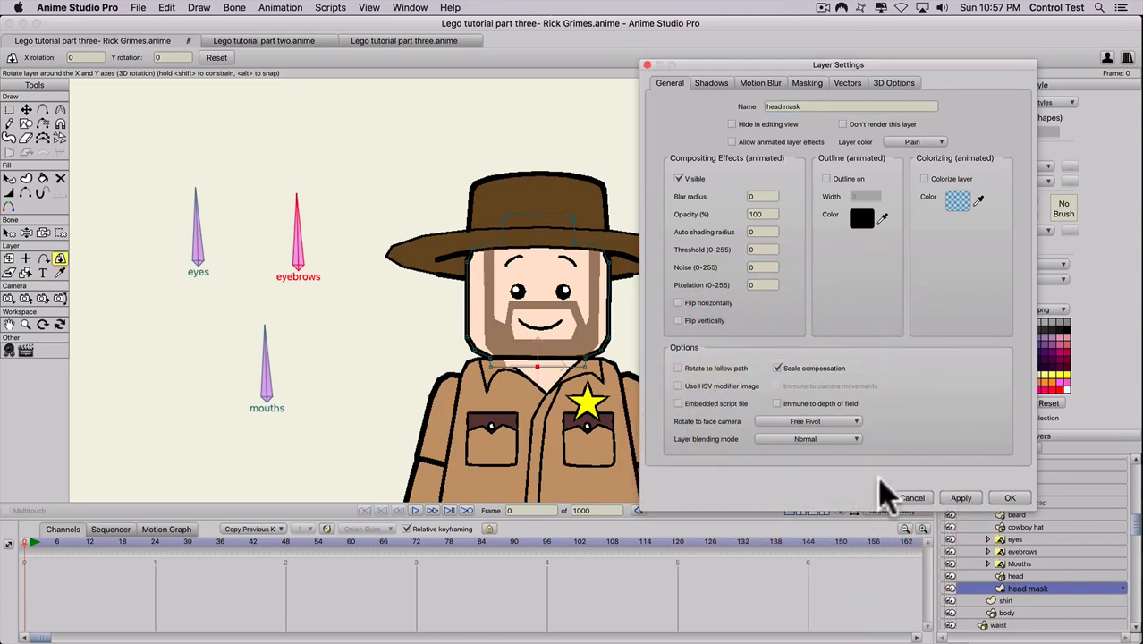
left_click(953, 497)
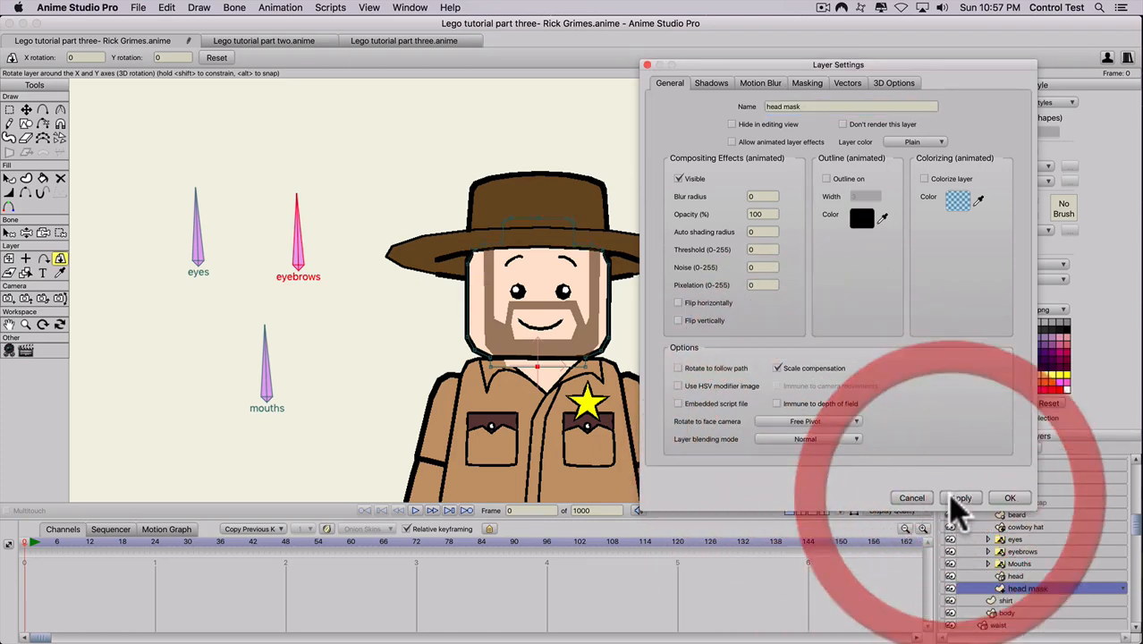
left_click(1011, 498)
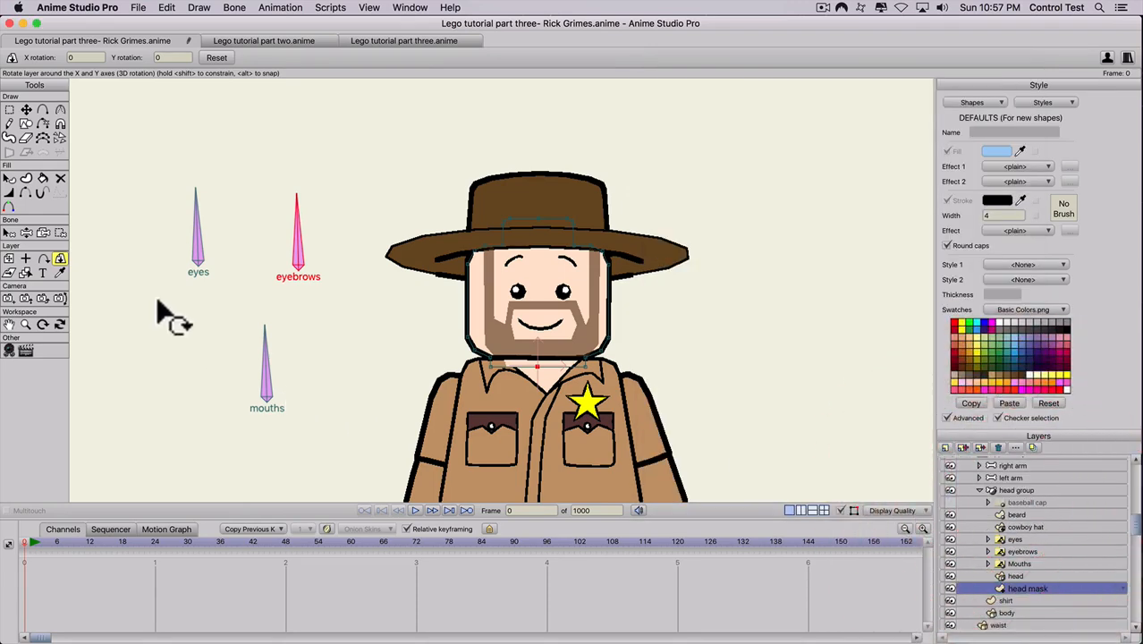
Turn the head group in 3D to about 10° X and -3° Y to test the head mask.
left_click(1016, 490)
left_click_drag(458, 319, 427, 312)
left_click_drag(515, 308, 452, 313)
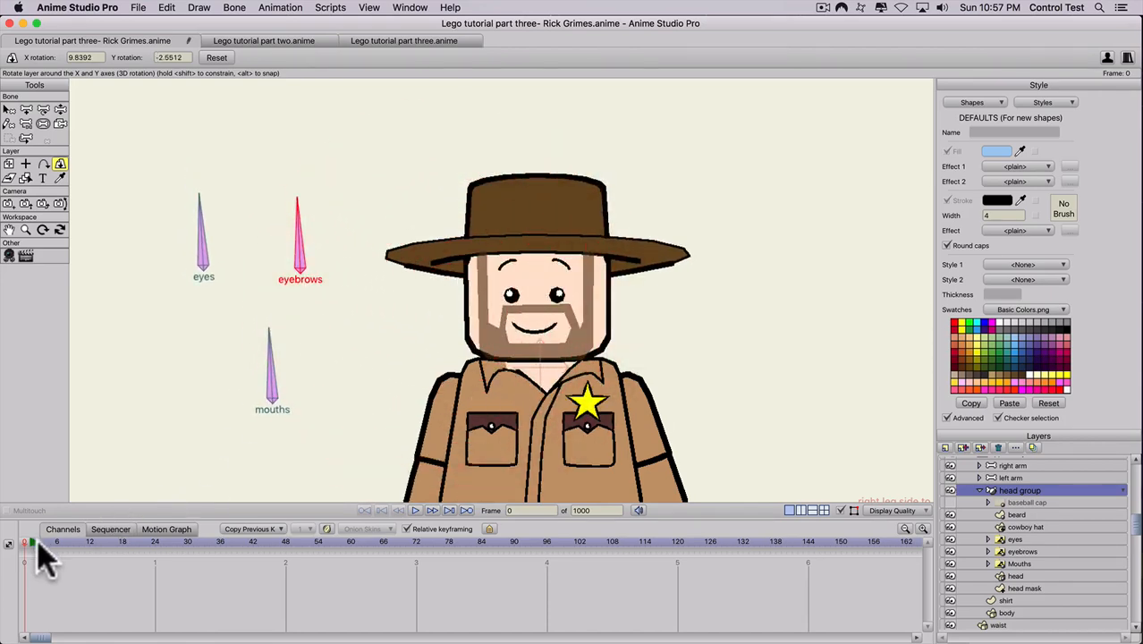
left_click(3, 541)
scroll(438, 300, "down", 4)
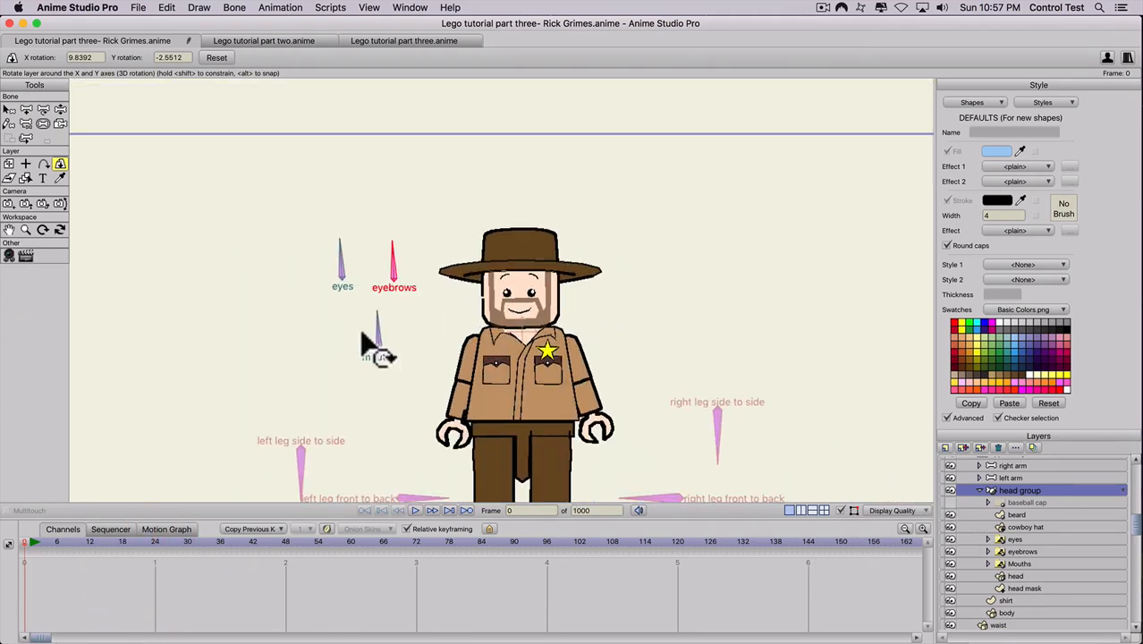
left_click(3, 543)
scroll(524, 255, "up", 2)
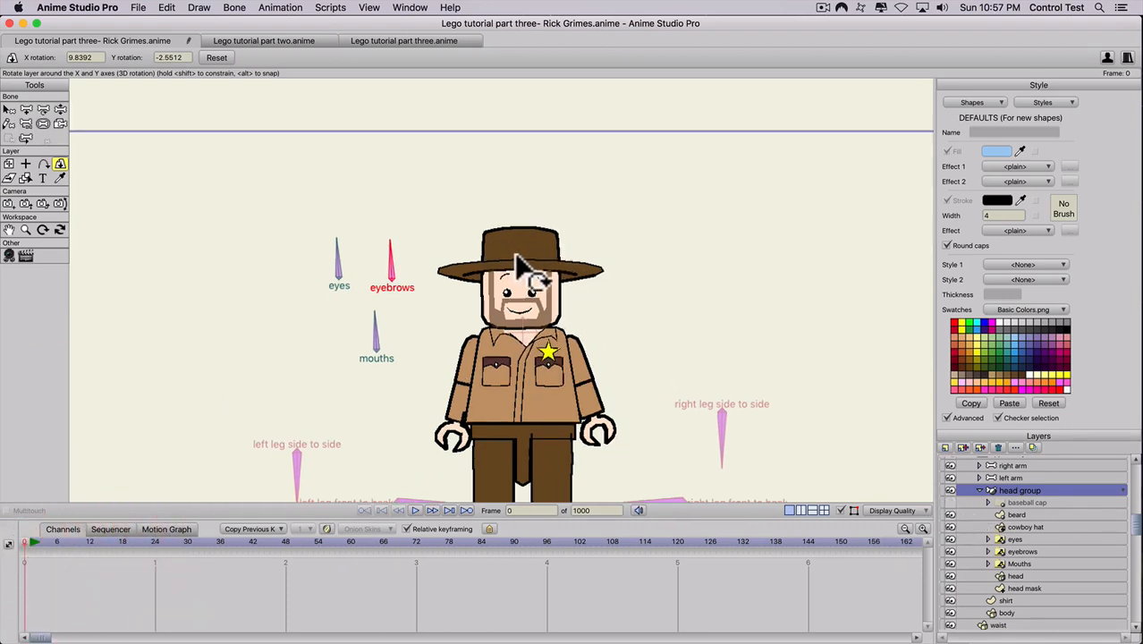
left_click(27, 572)
scroll(306, 400, "down", 2)
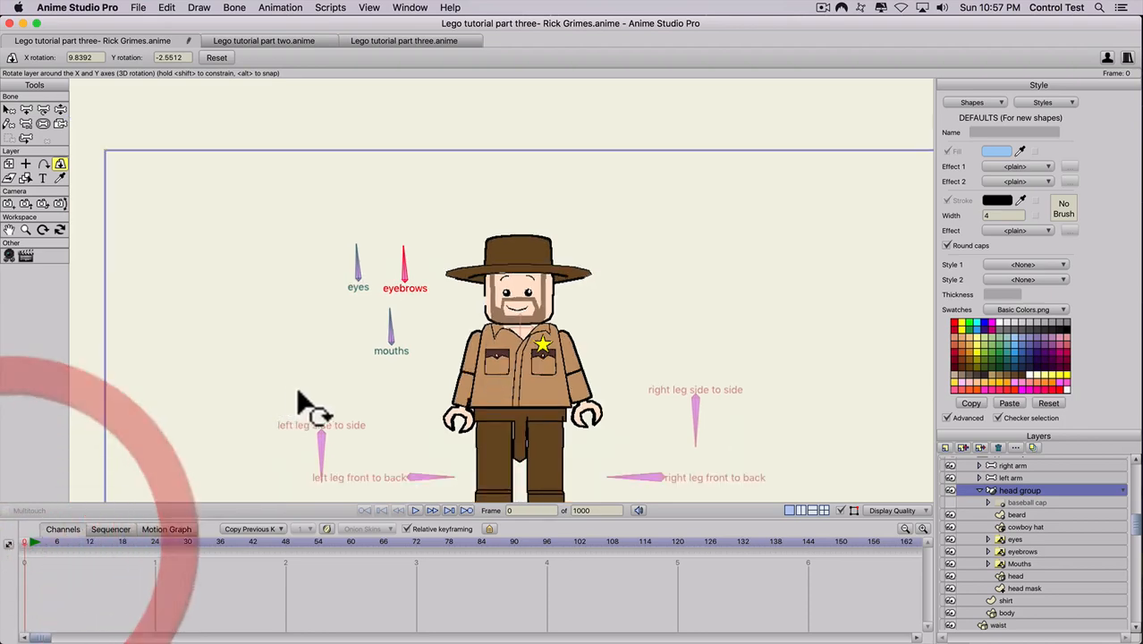
Hide the cowboy hat and add a vector layer named "hair" inside the head group, directly above the beard.
left_click(950, 528)
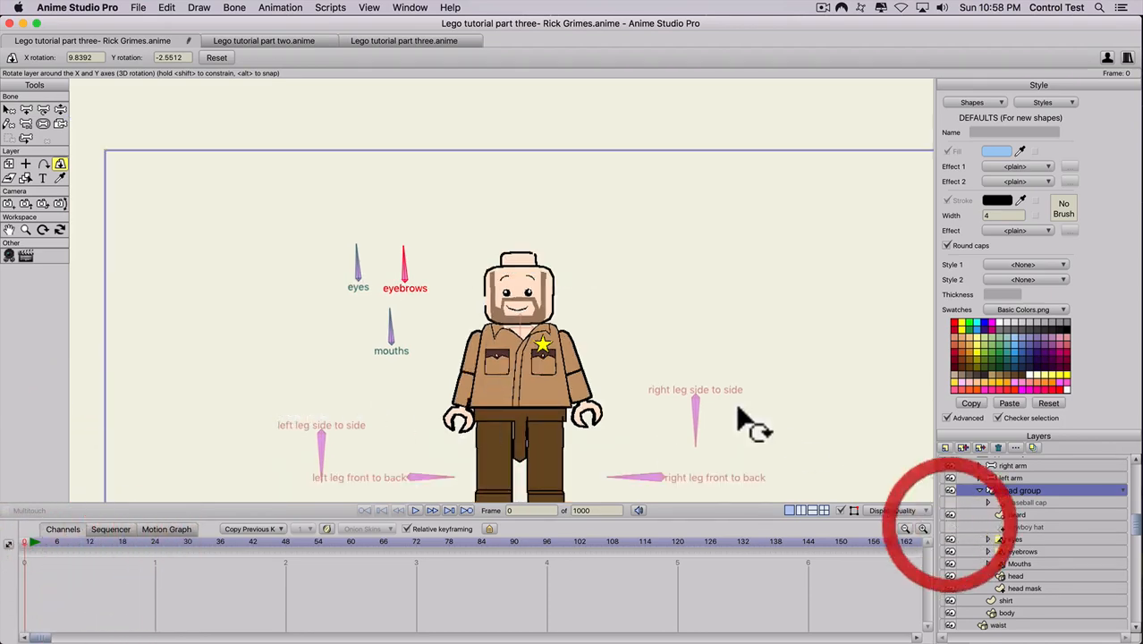
scroll(547, 357, "up", 2)
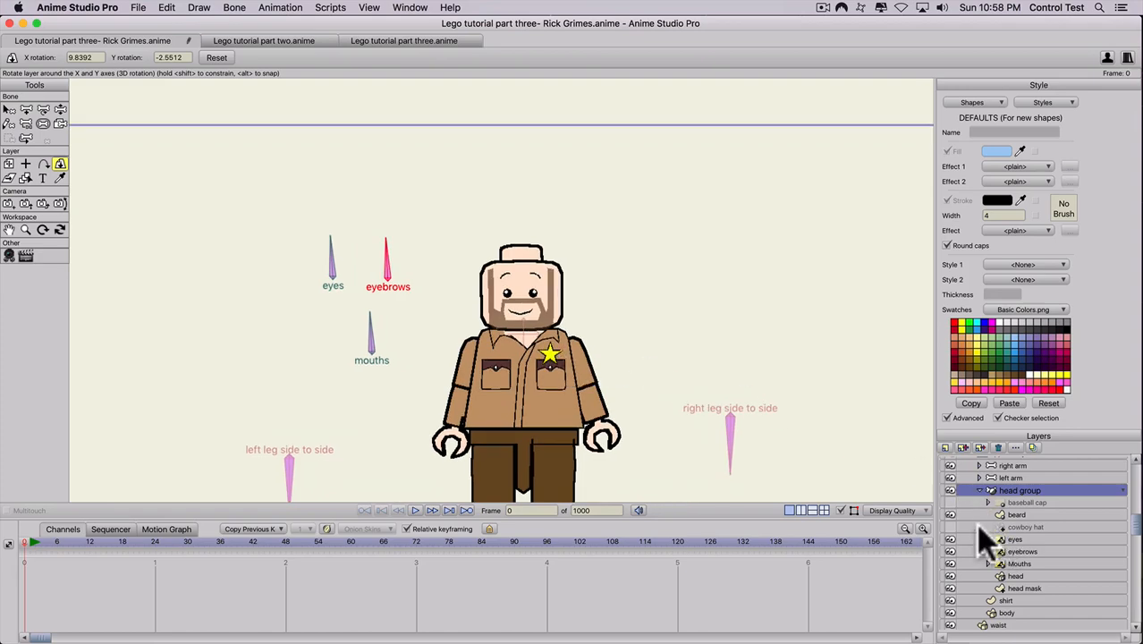
left_click(945, 447)
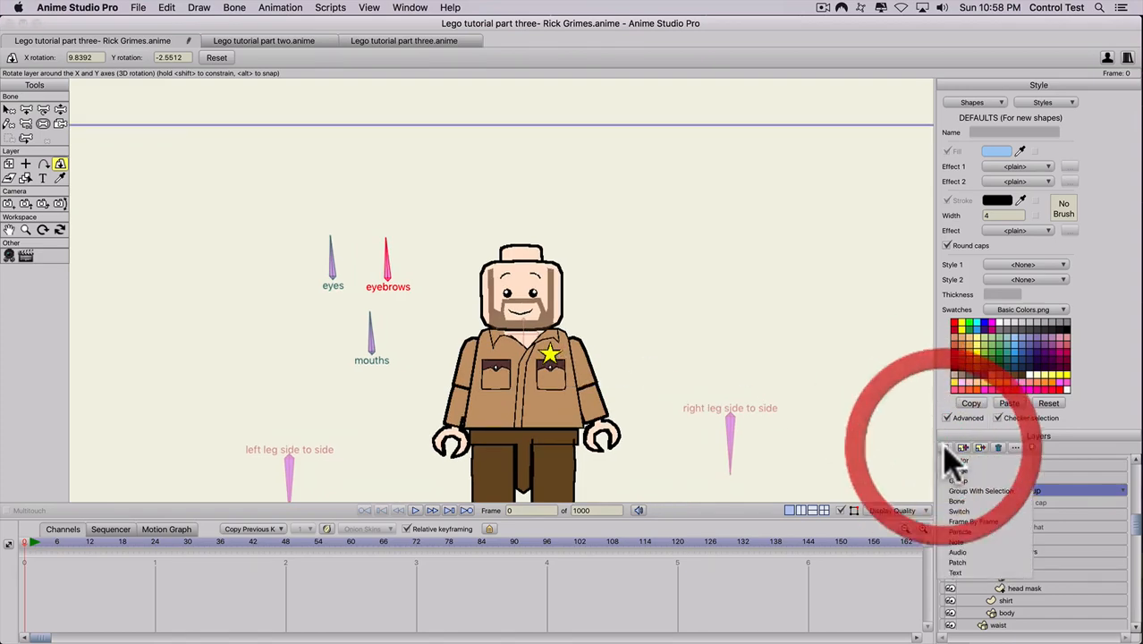
left_click(945, 448)
left_click(954, 463)
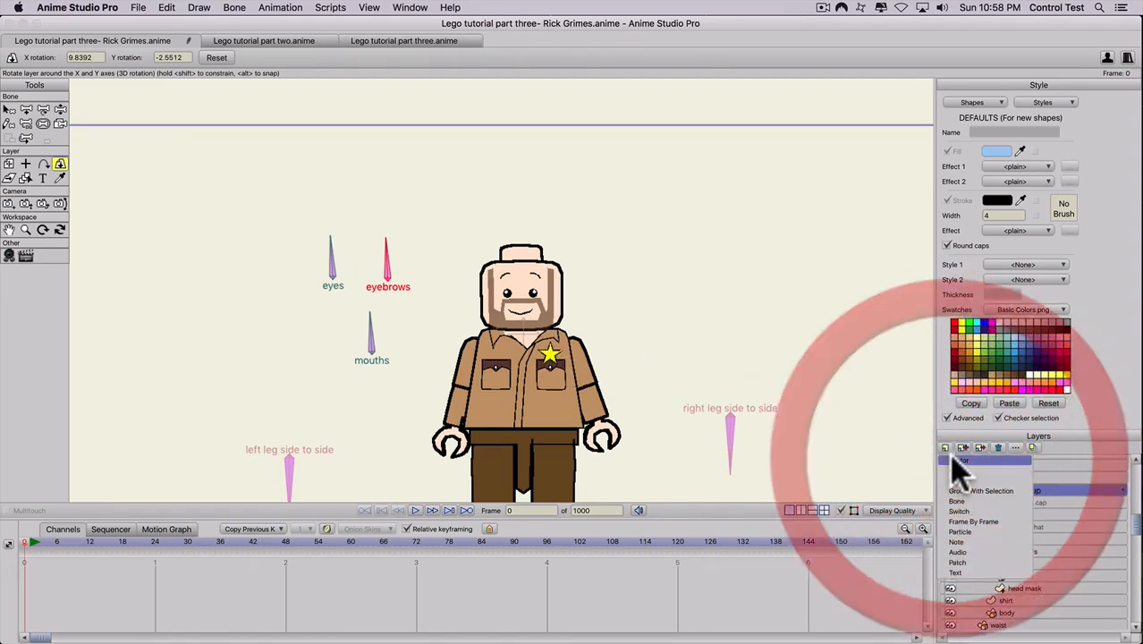
type("hair")
key("Return")
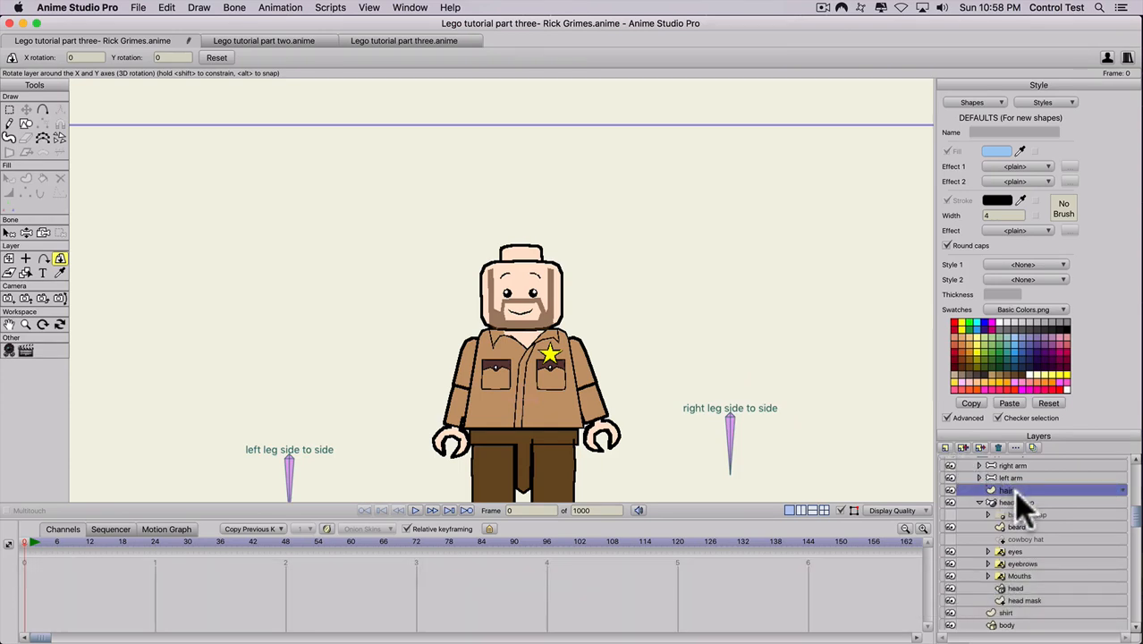
left_click_drag(1015, 497, 1012, 518)
Draw half of the hair outline from above the head's centre down its side, and create a stroke shape from it.
key("a")
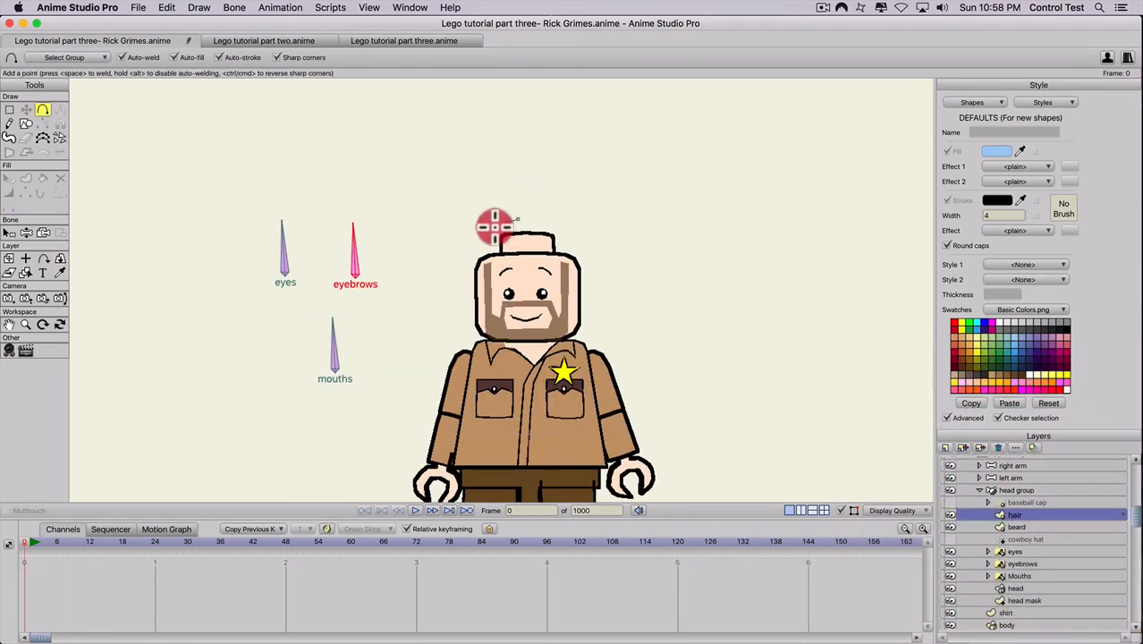
left_click_drag(491, 225, 465, 278)
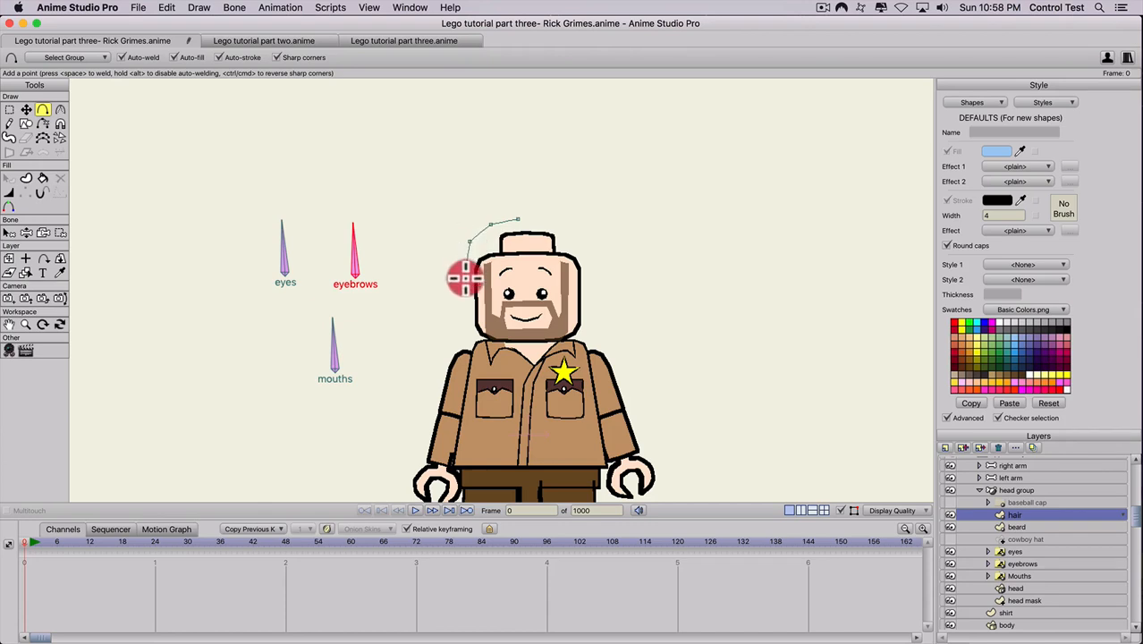
key("u")
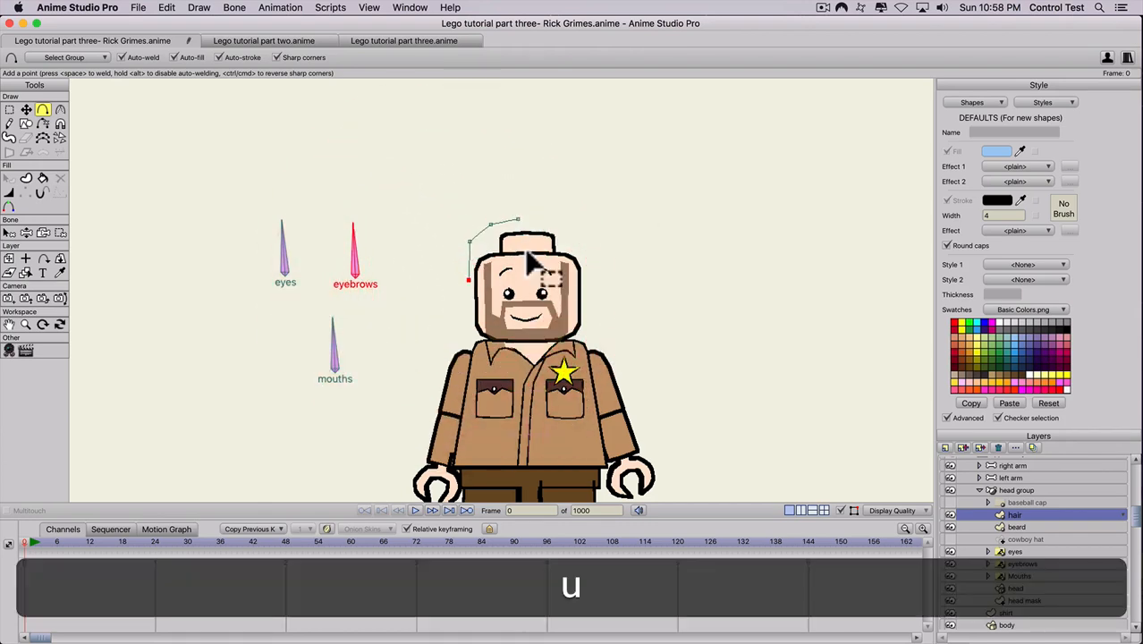
left_click(481, 237)
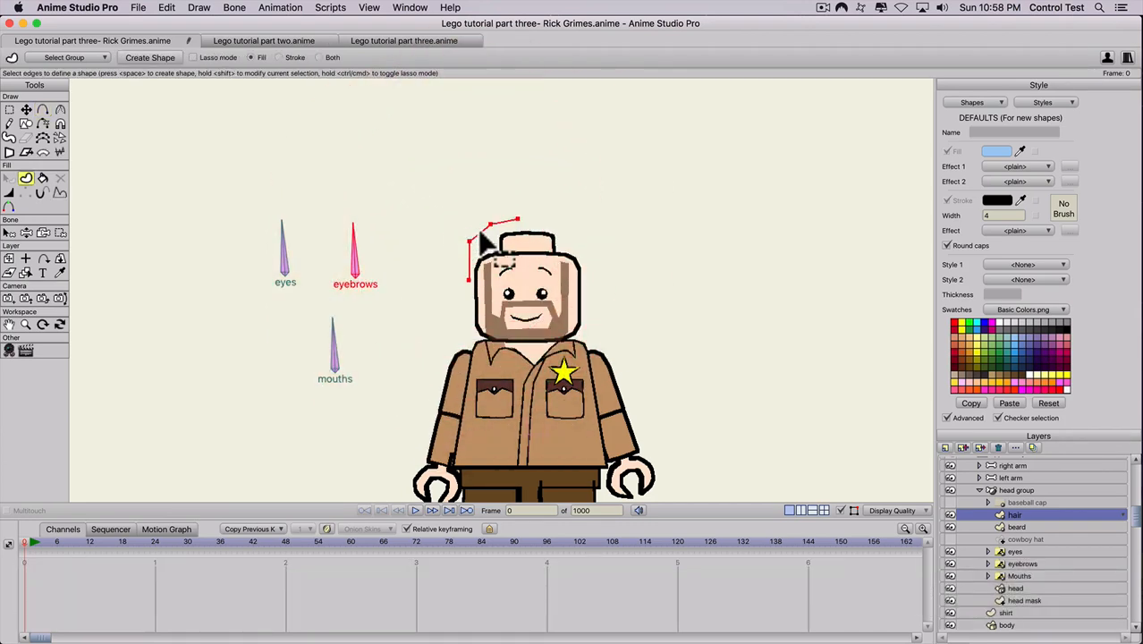
left_click(279, 57)
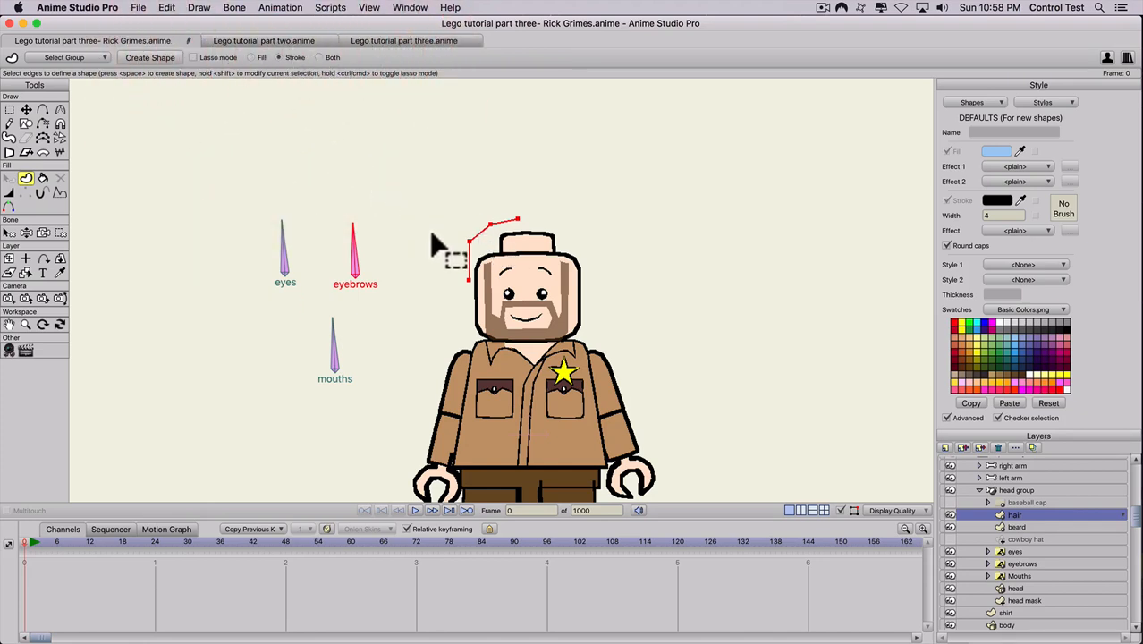
left_click(148, 59)
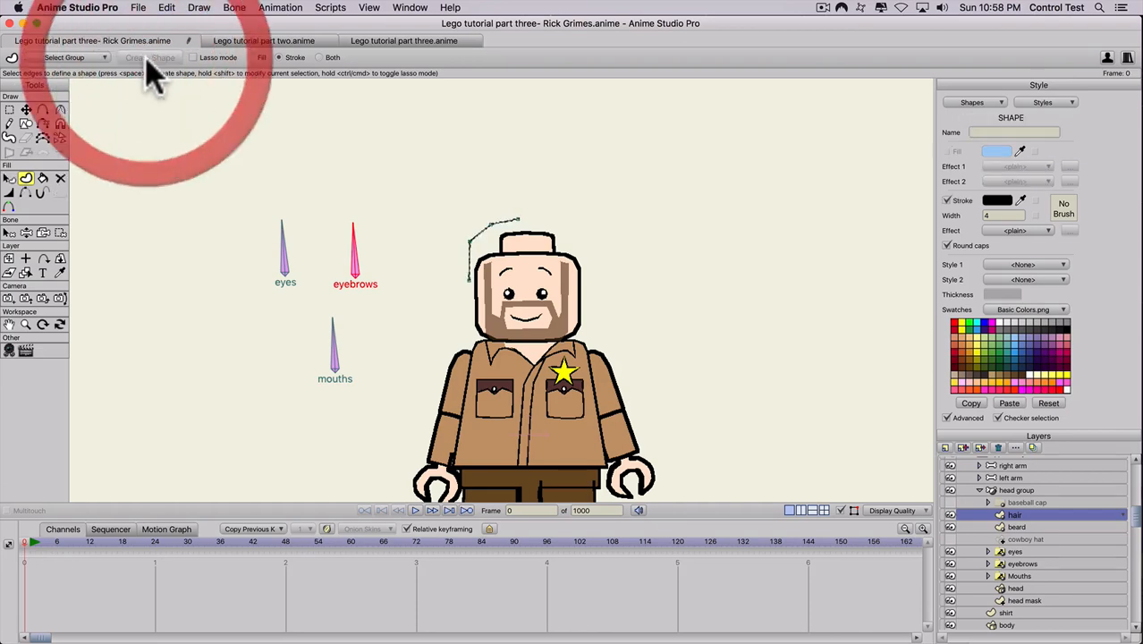
Set the hair layer's 3D Conversion to Lathe and apply the layer settings.
double_click(1037, 517)
left_click(805, 83)
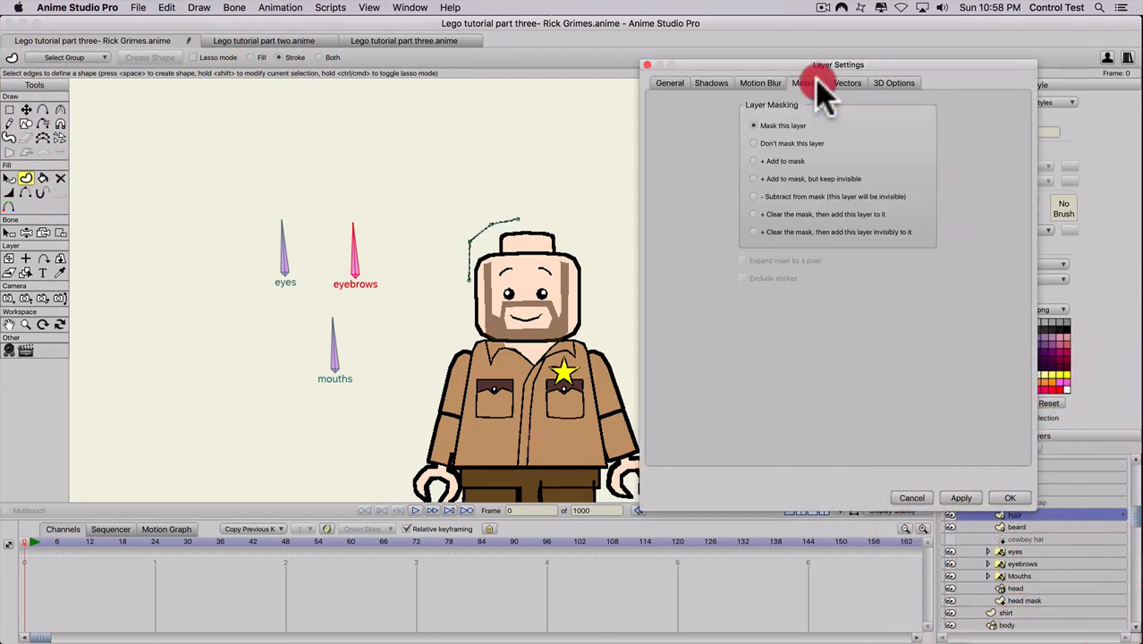
left_click(881, 93)
left_click(849, 107)
left_click(856, 143)
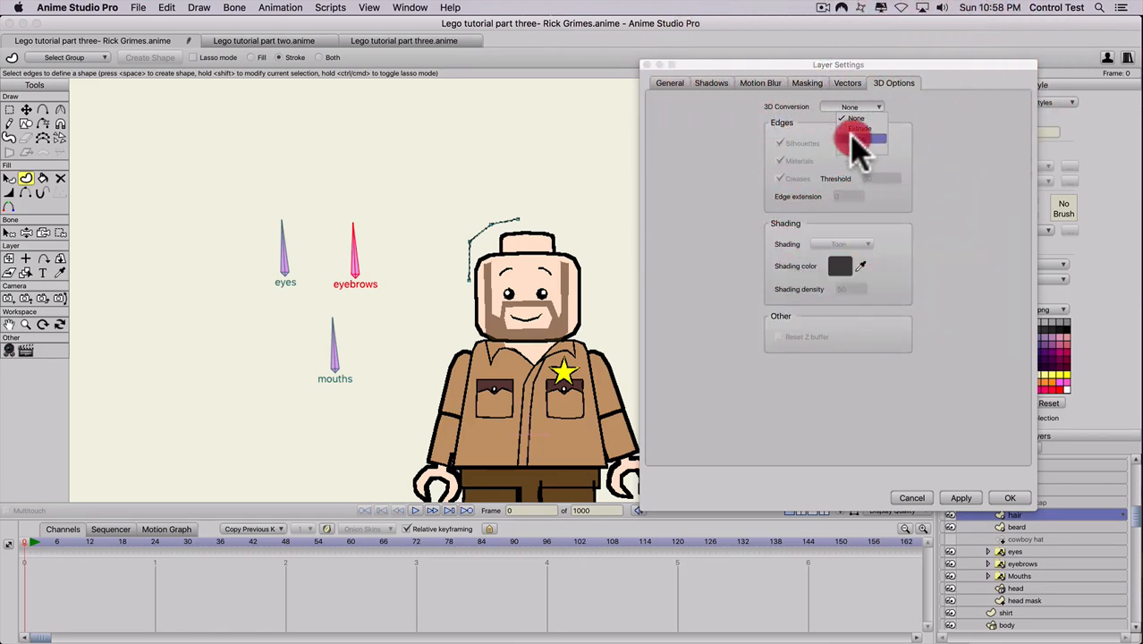
left_click(961, 497)
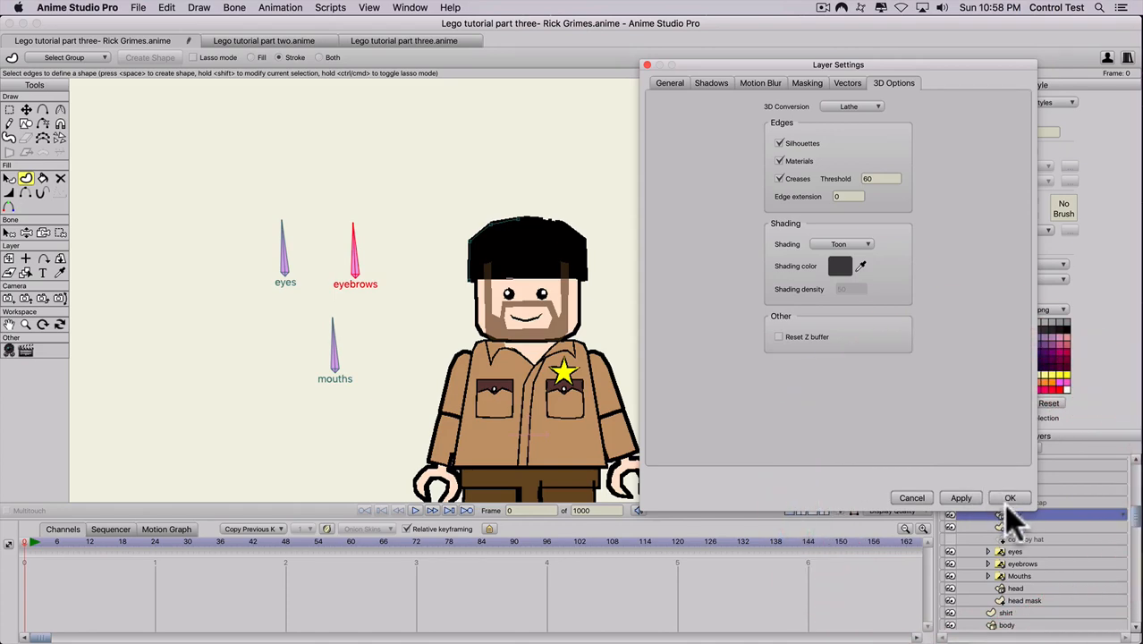
left_click(1009, 499)
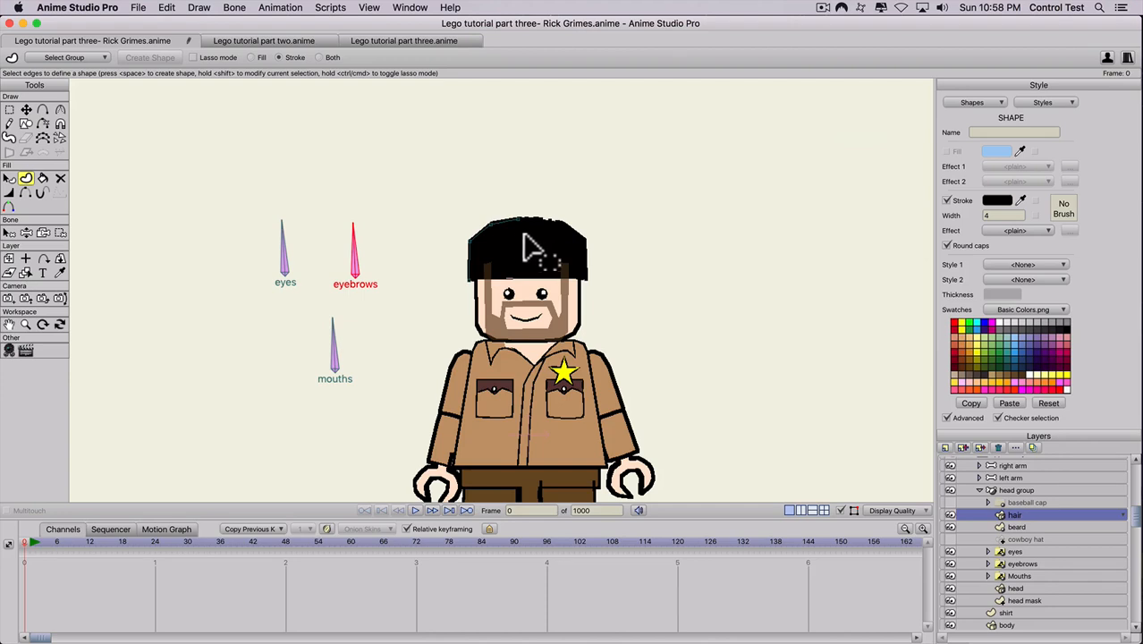
Select the hair shape and change its stroke color to the dark brown swatch.
key("q")
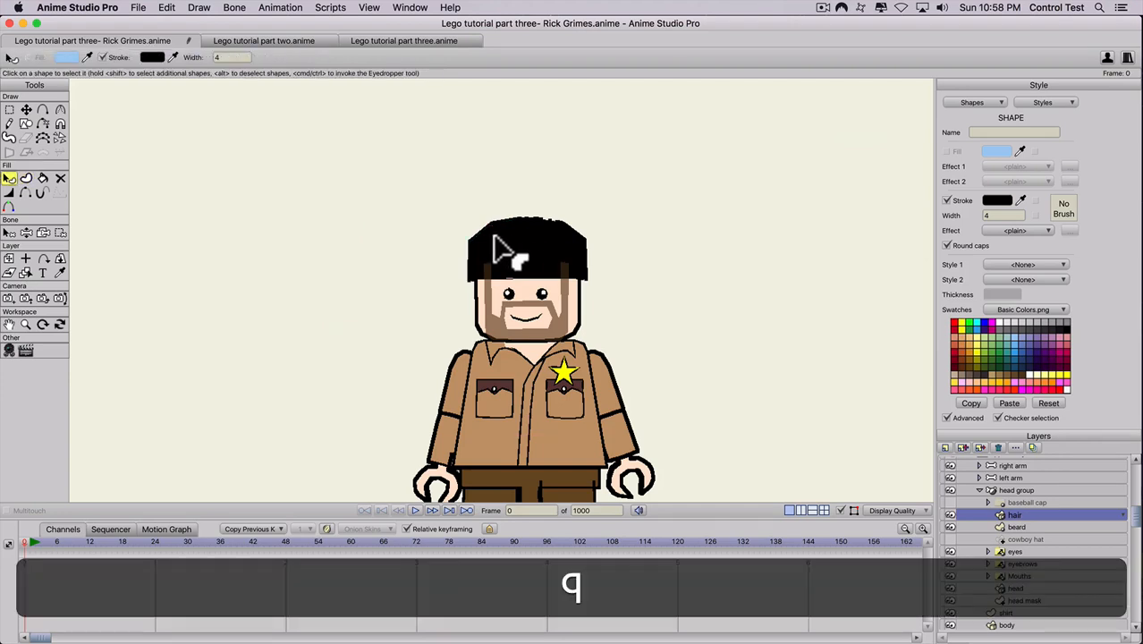
key("shift")
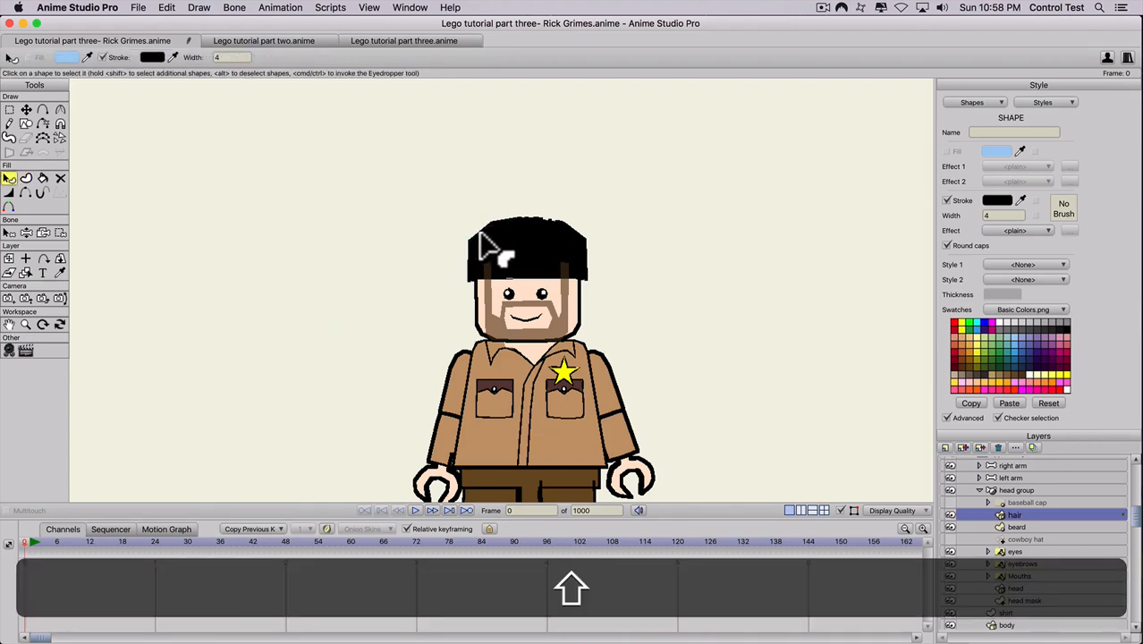
key("shift+q")
scroll(468, 240, "up", 5)
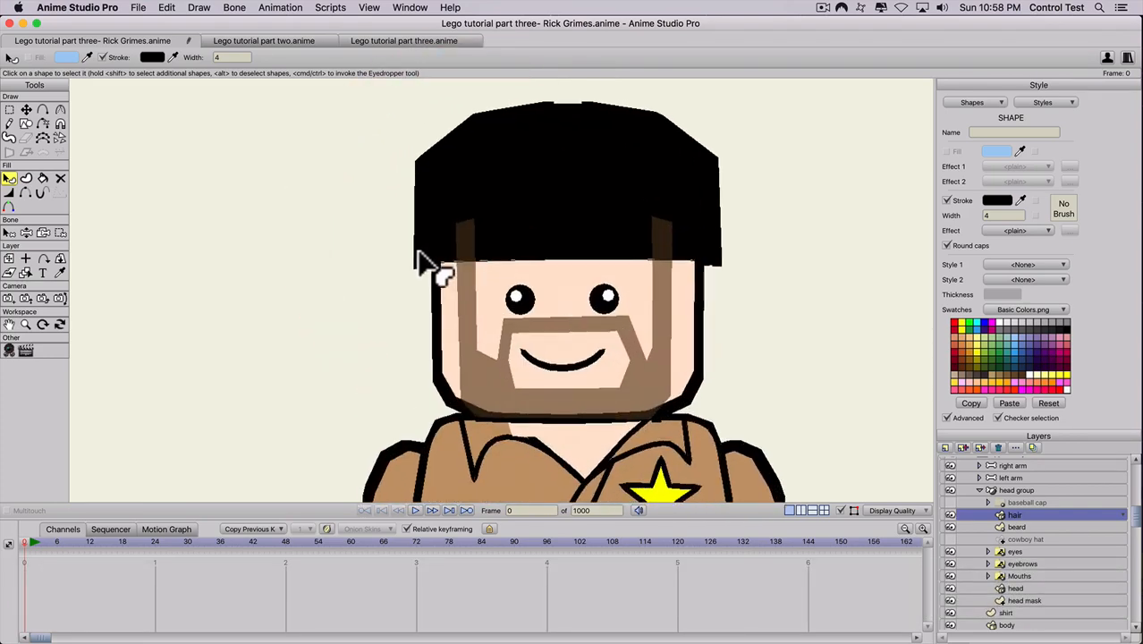
key("q")
left_click(415, 254)
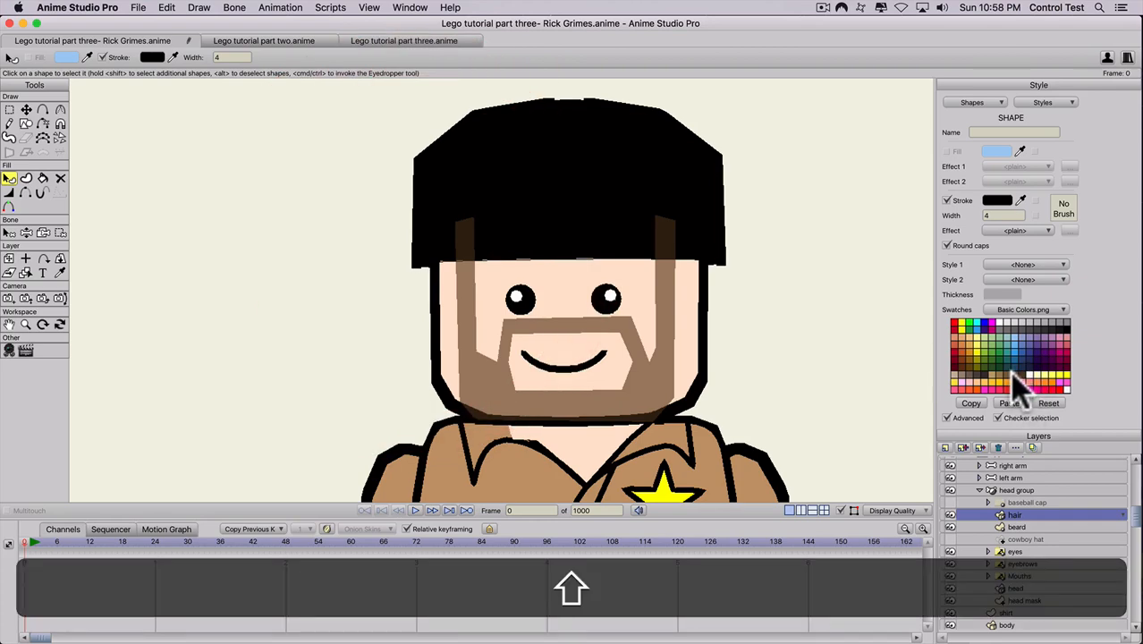
left_click(1010, 372, "shift")
scroll(624, 327, "down", 5)
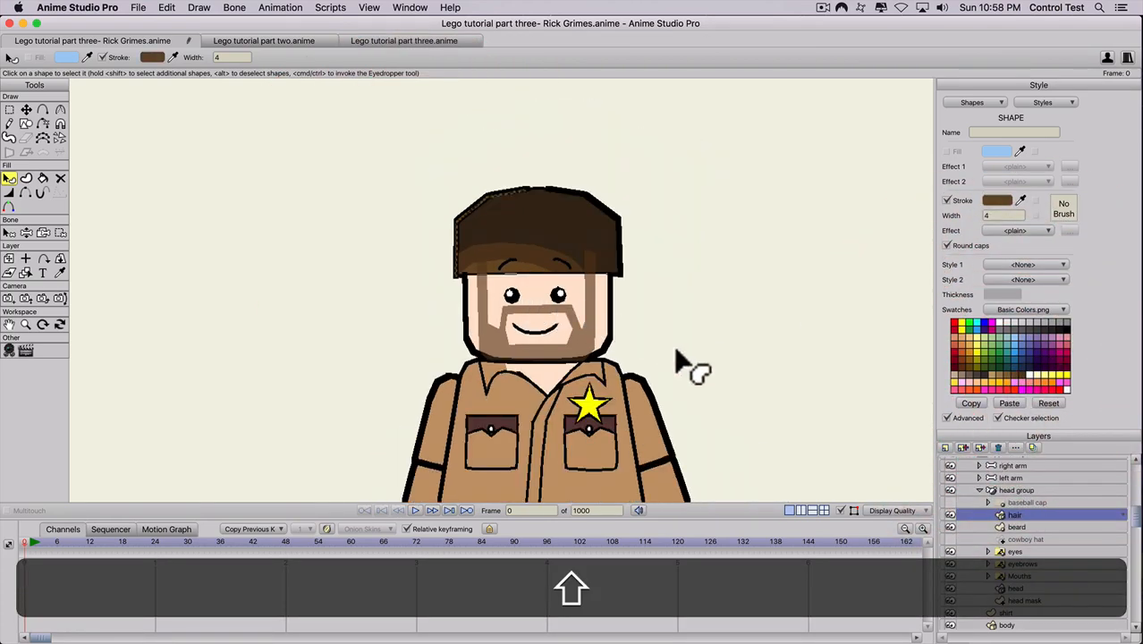
Turn off Materials edges for the hair layer, set its 3D shading to None, and apply the layer settings.
double_click(1036, 518)
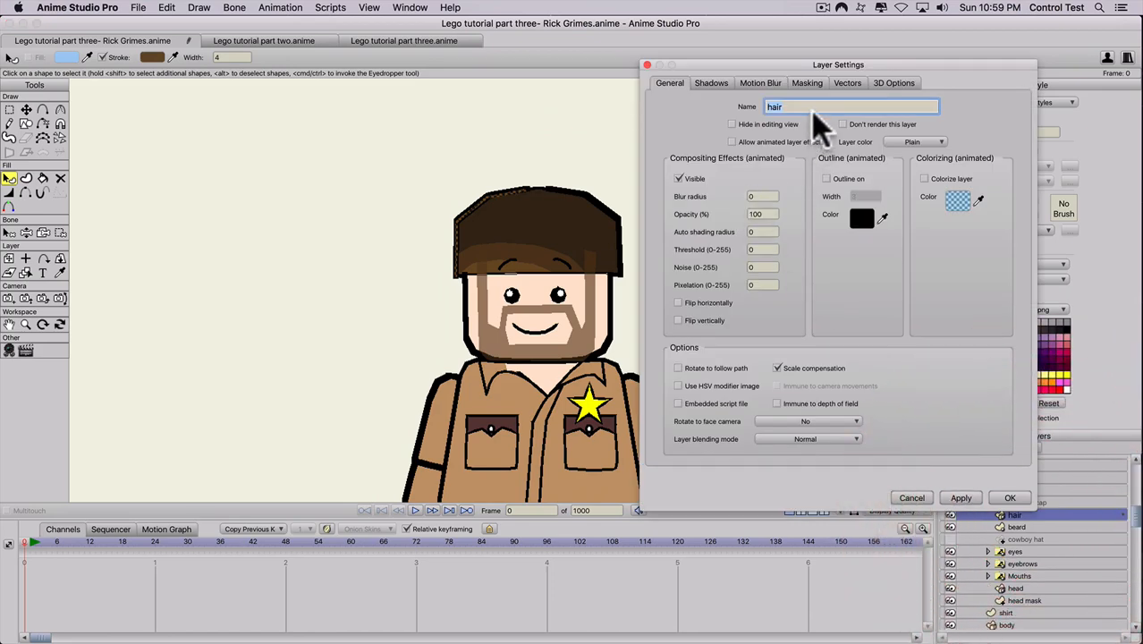
left_click(889, 84)
left_click(780, 161)
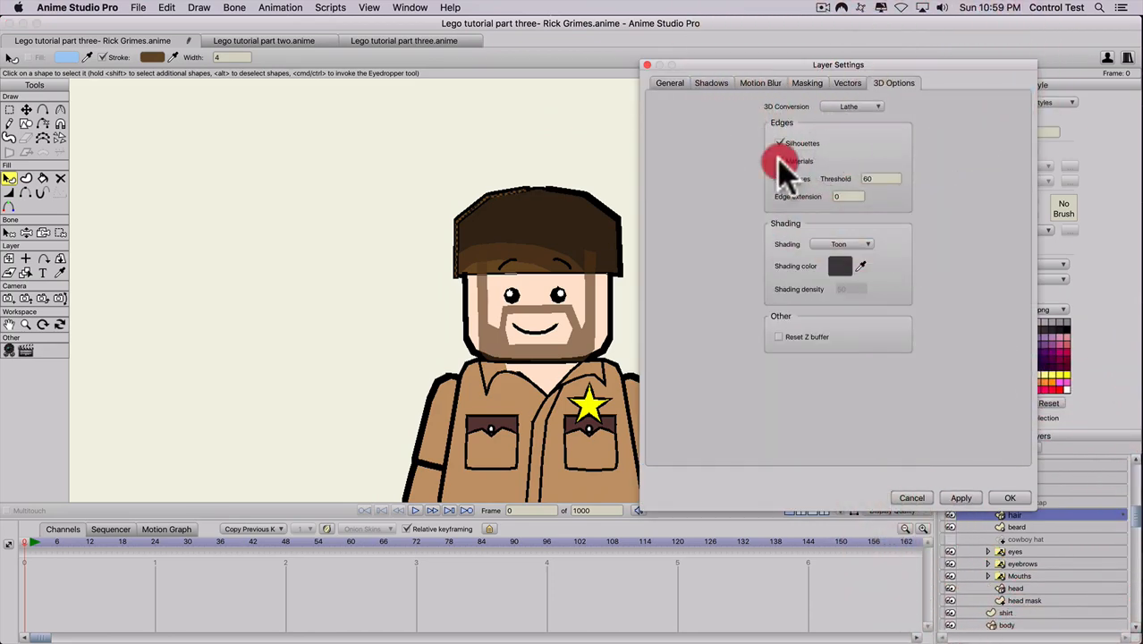
left_click(841, 245)
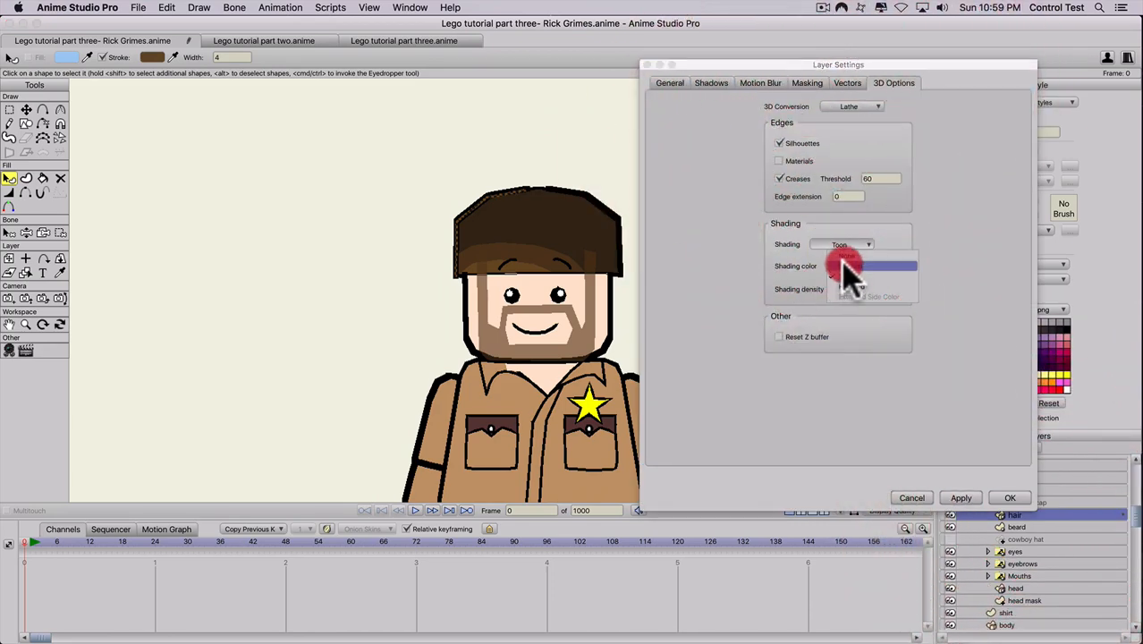
left_click(843, 256)
left_click(963, 499)
left_click(1010, 499)
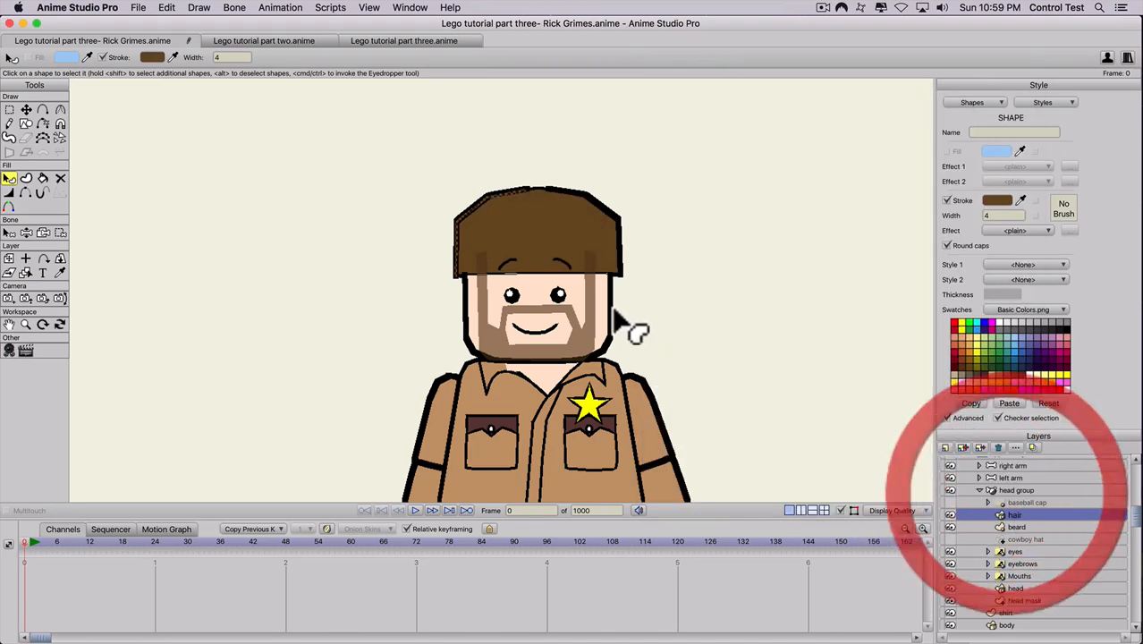
scroll(515, 313, "up", 1)
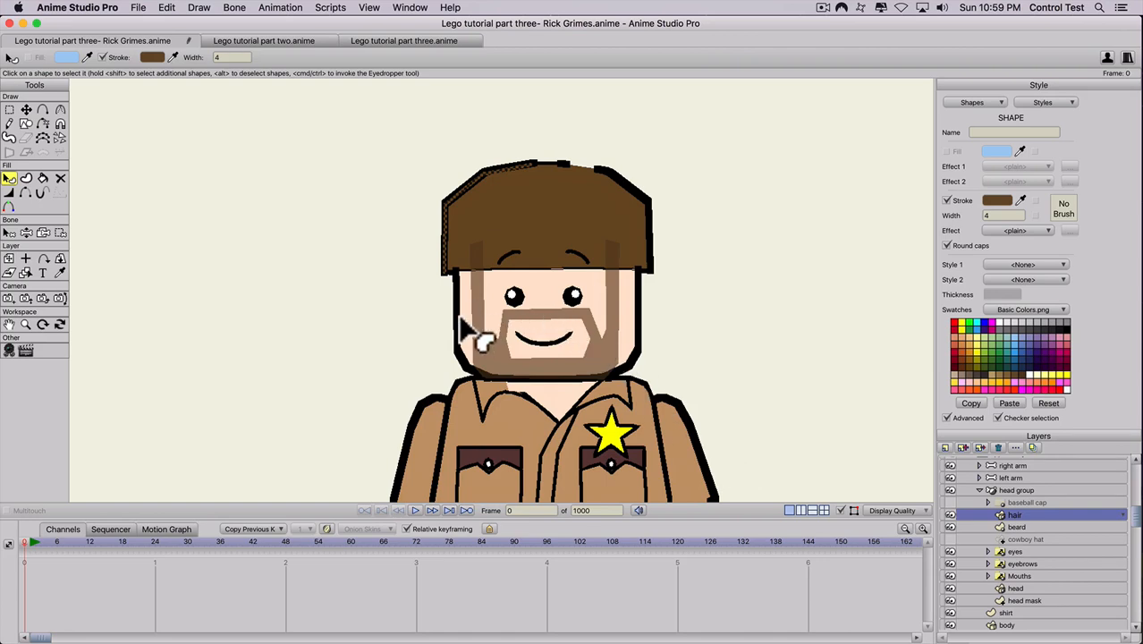
Move the hair outline's side points inward toward the head, and add points to round its upper corner and crown.
key("t")
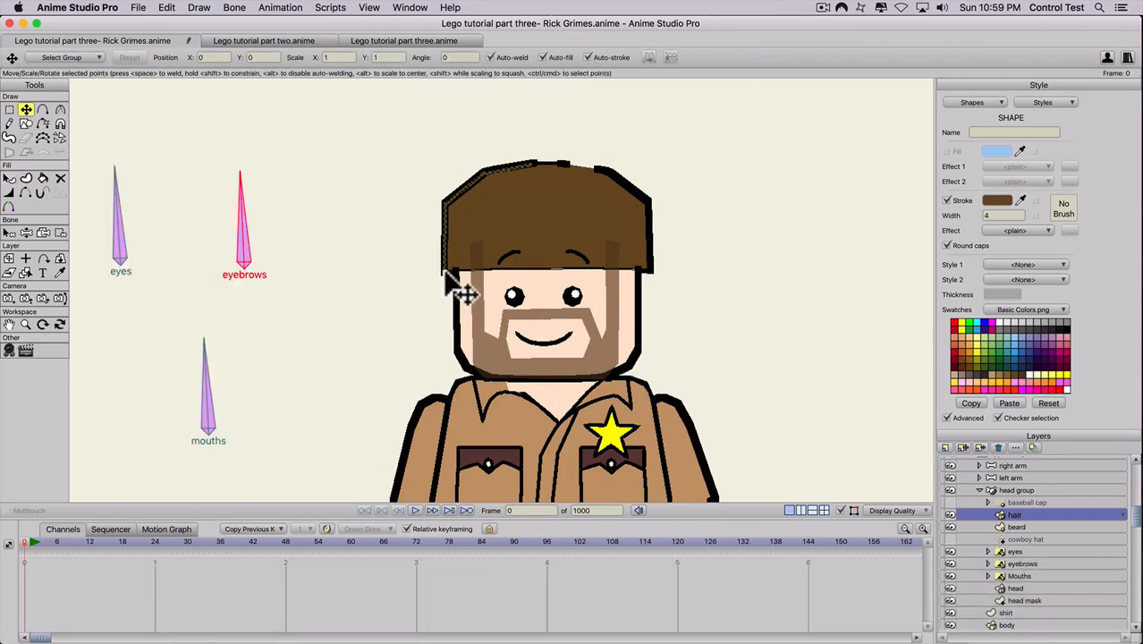
key("t")
mouse_move(446, 268)
left_mouse_down()
mouse_move(442, 239)
mouse_move(453, 268)
left_mouse_up()
left_click_drag(447, 205, 447, 212)
key("a")
left_click(459, 183)
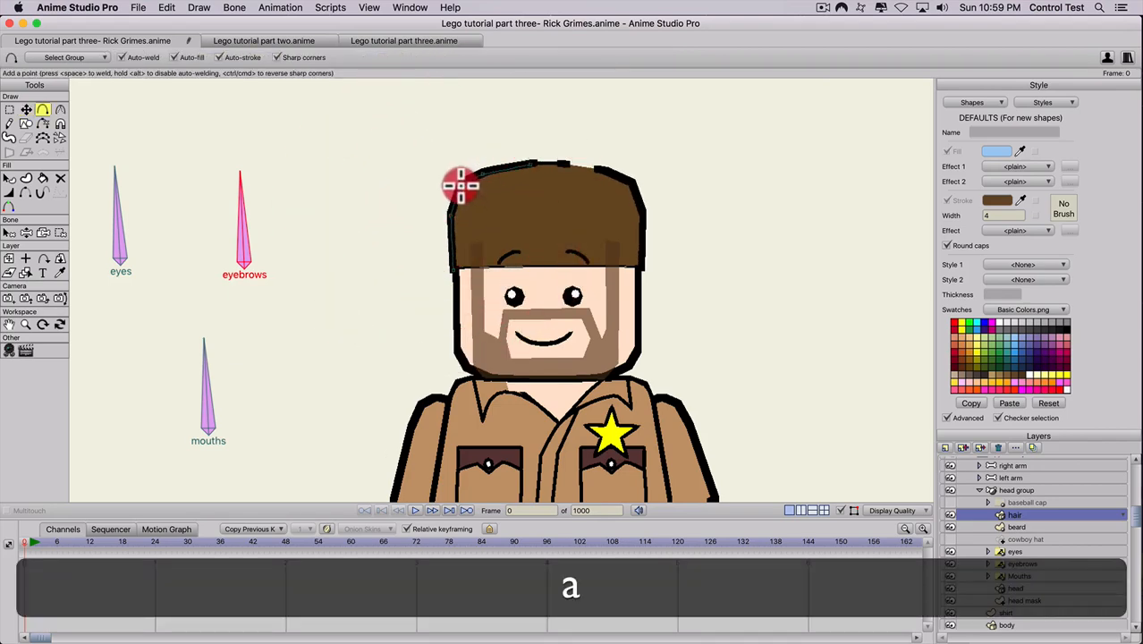
left_click(508, 163)
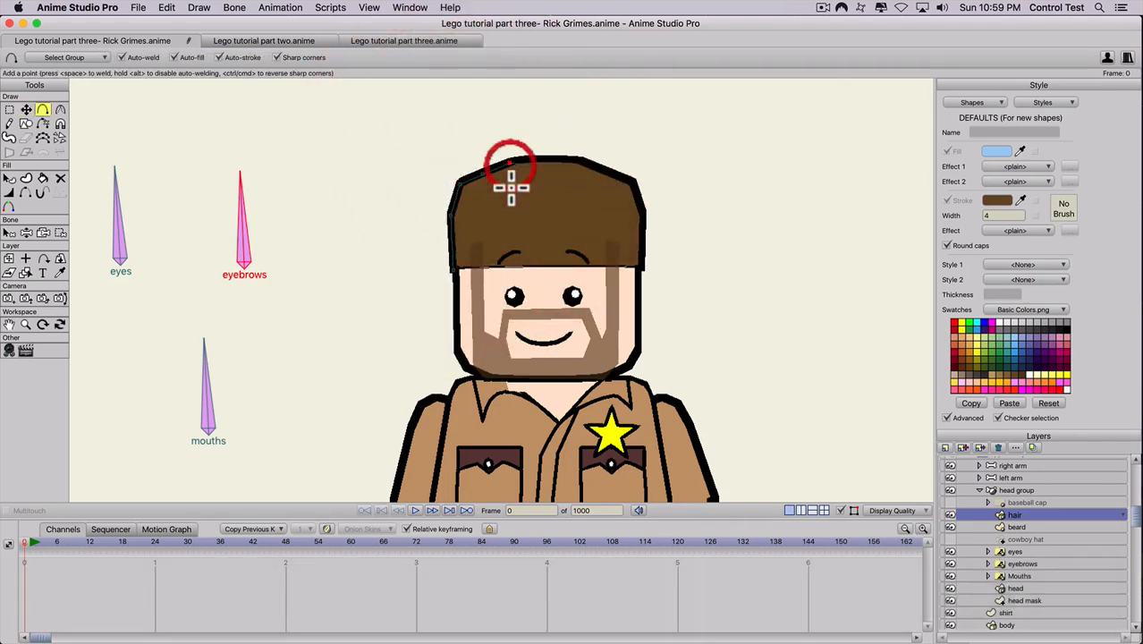
scroll(410, 308, "down", 2)
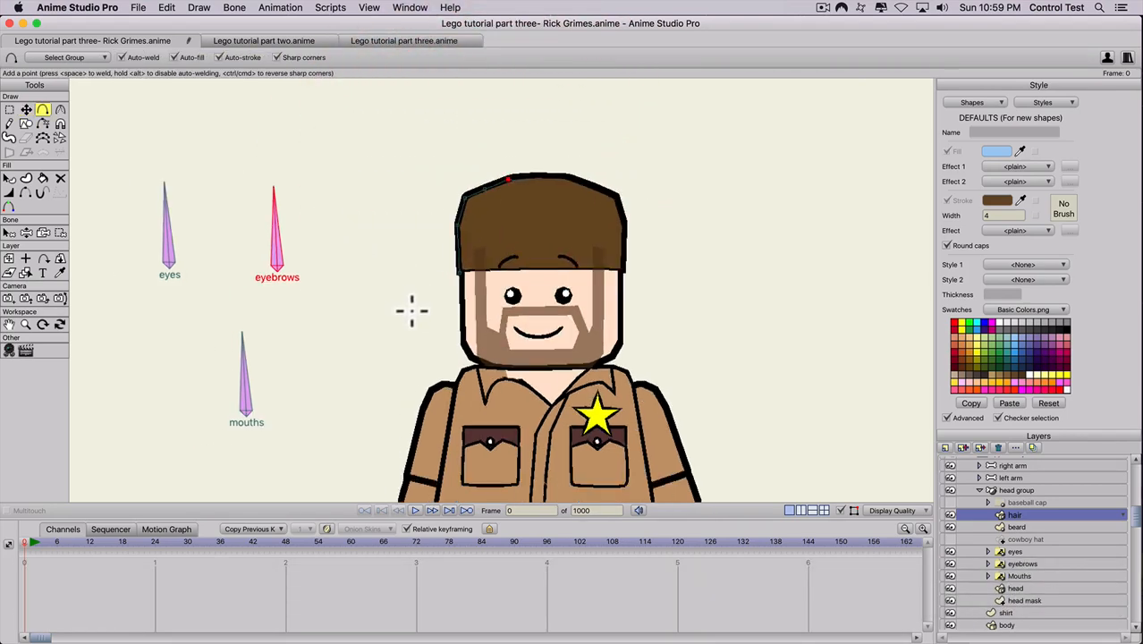
scroll(437, 266, "up", 3)
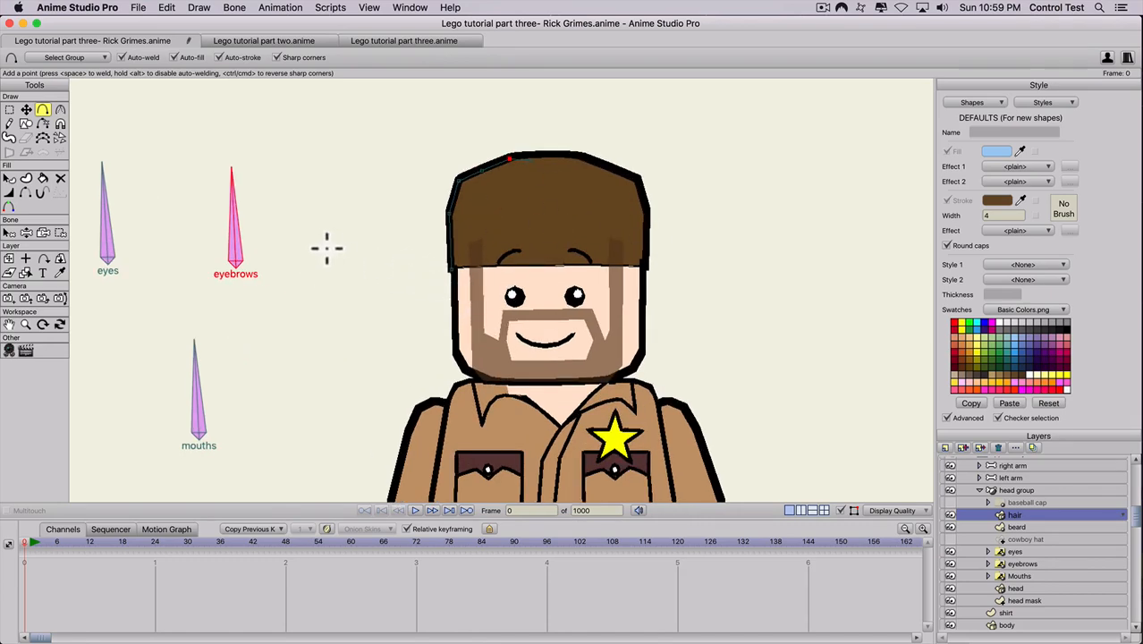
Rotate the head group to 90 degrees around the Y axis to examine the hair from the side.
left_click(1011, 489)
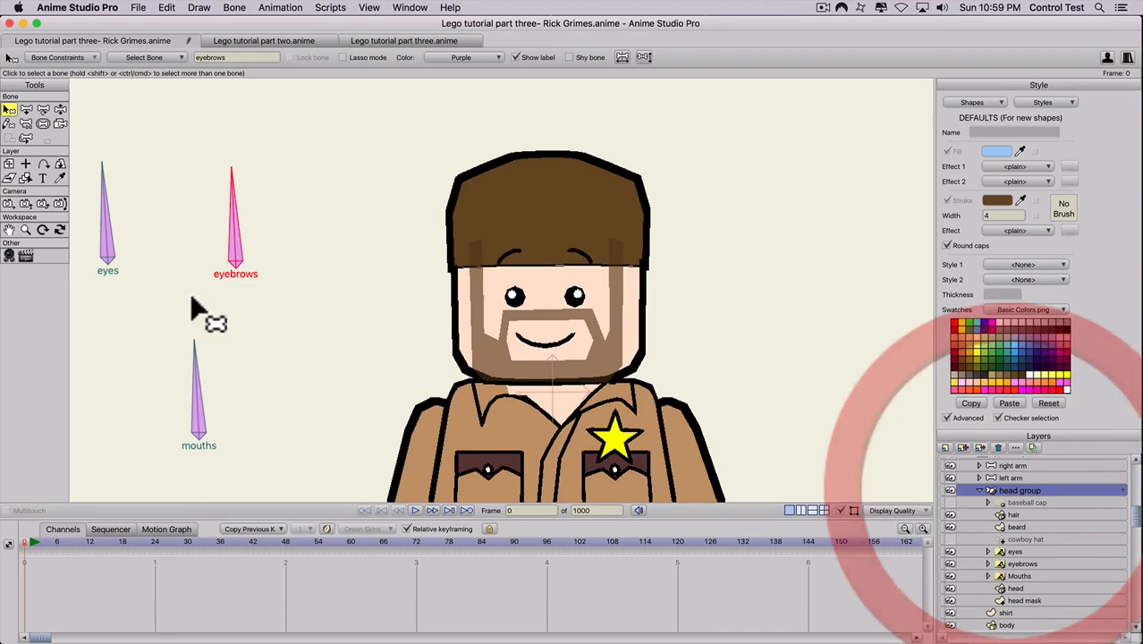
left_click(60, 164)
left_click_drag(304, 315, 593, 346)
left_click_drag(510, 326, 542, 307)
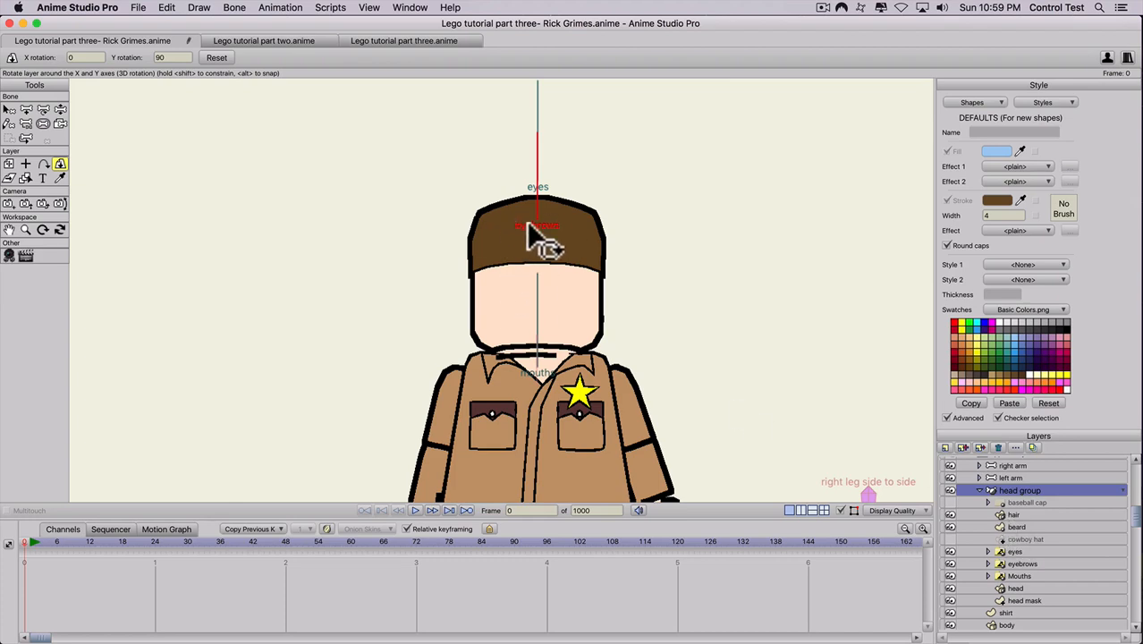
Offset the hair layer along Z by .0250.
left_click(1015, 516)
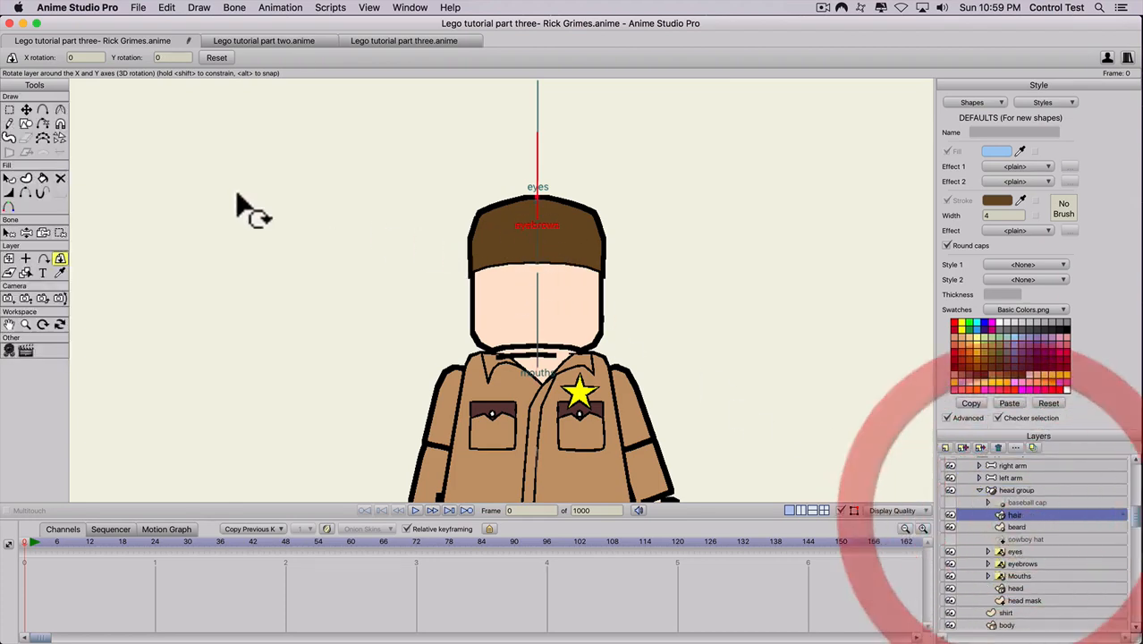
left_click(8, 259)
left_click(184, 57)
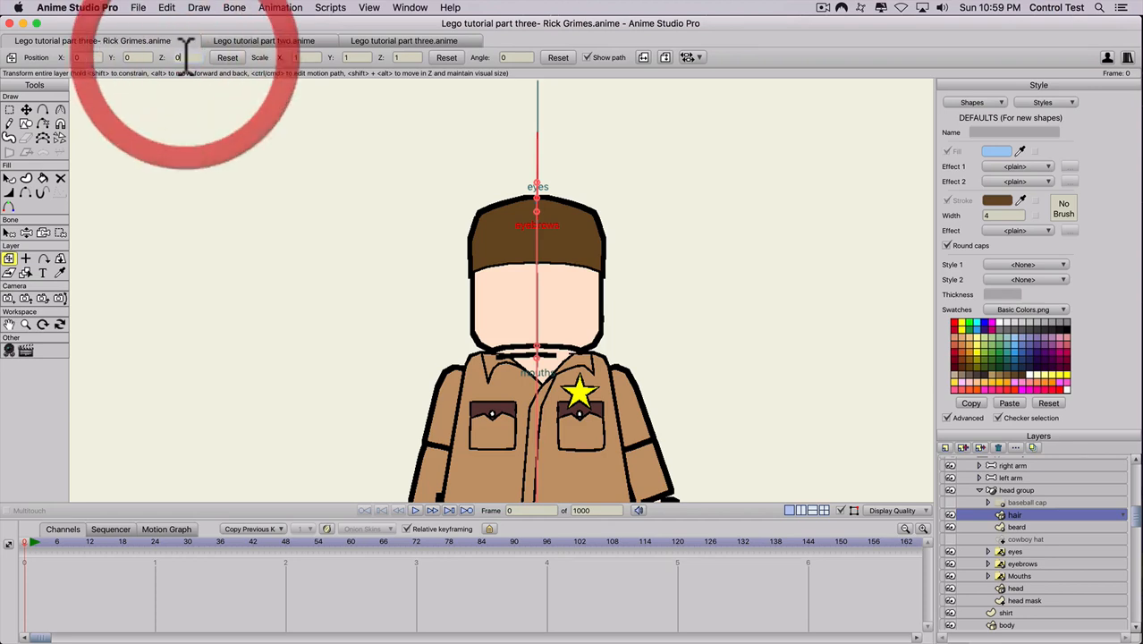
type(".0250")
key("super+z")
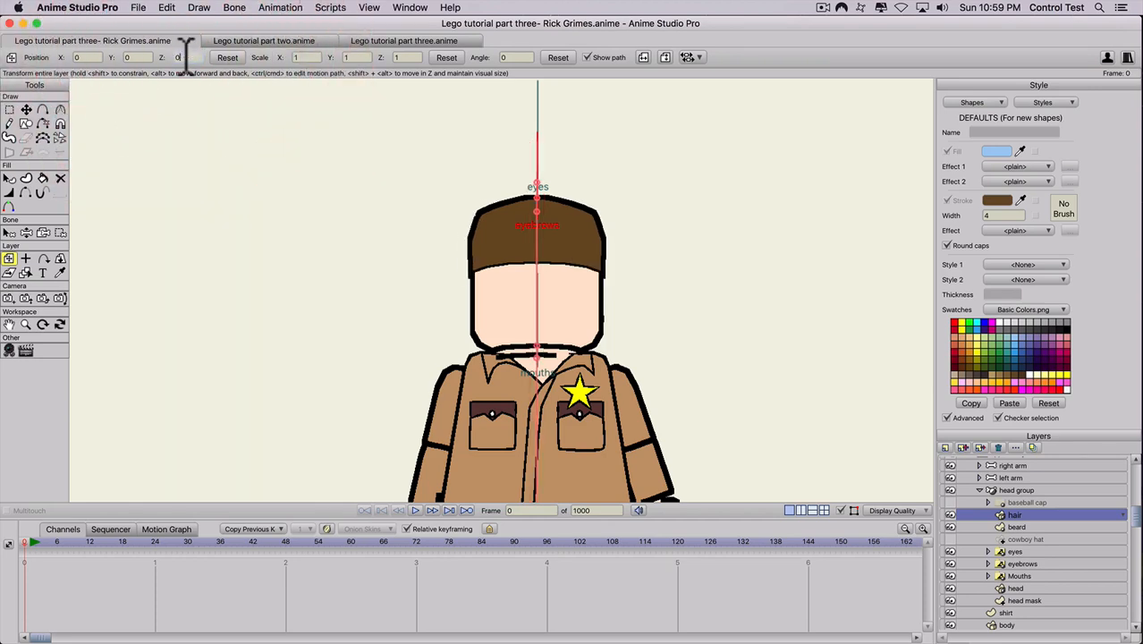
key("super+shift+z")
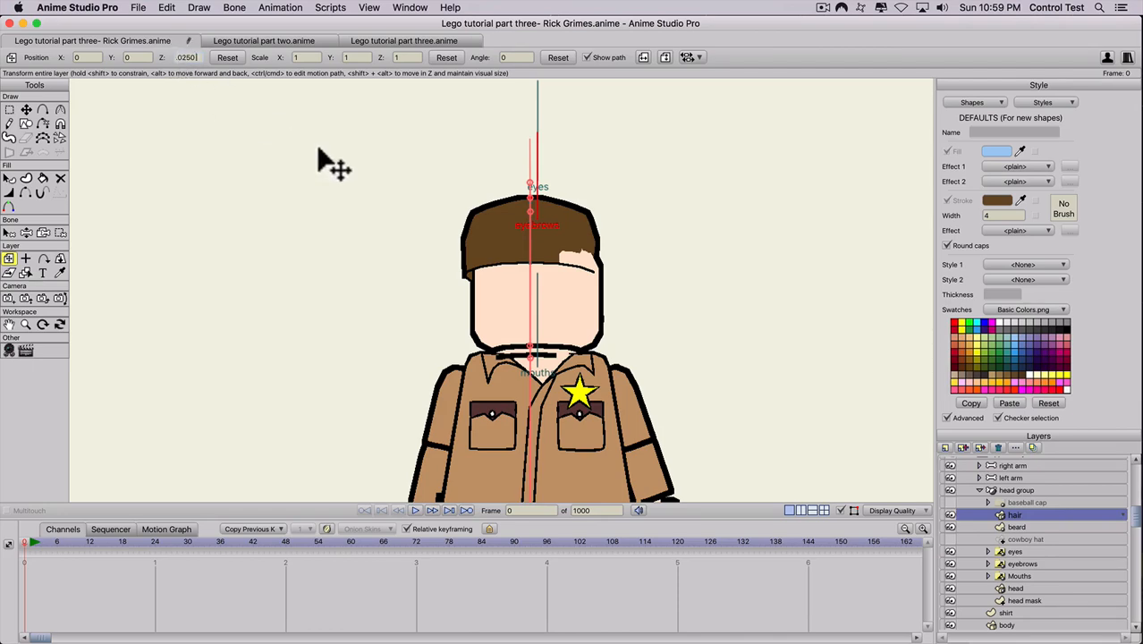
Turn the head group between front and side views to examine the hair's fit, and undo the last rotations.
left_click(1017, 490)
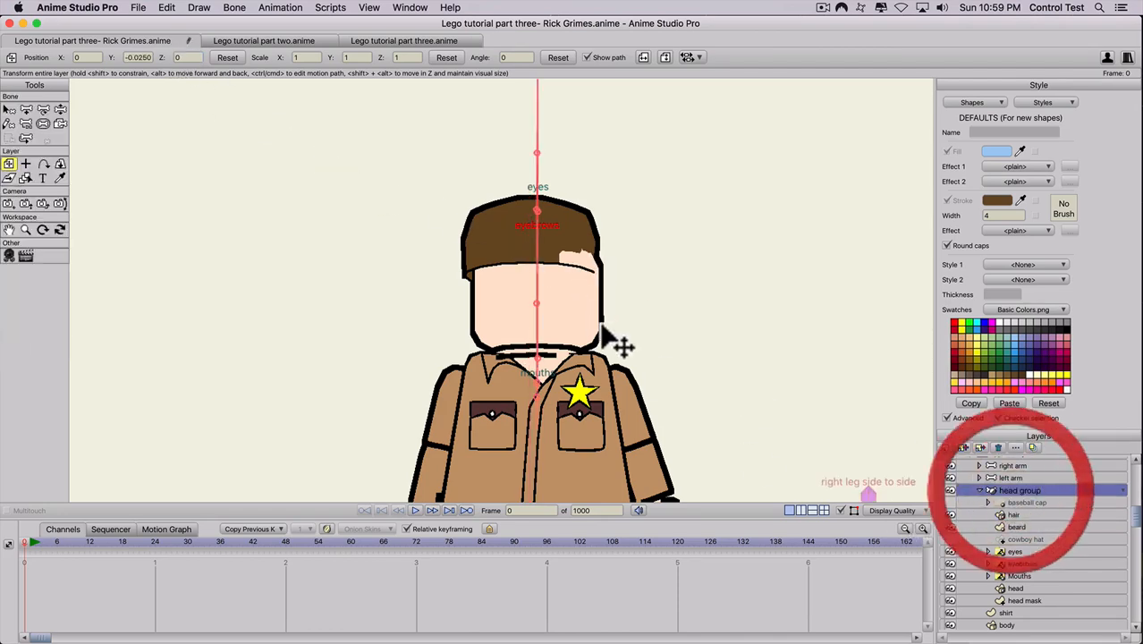
left_click(60, 166)
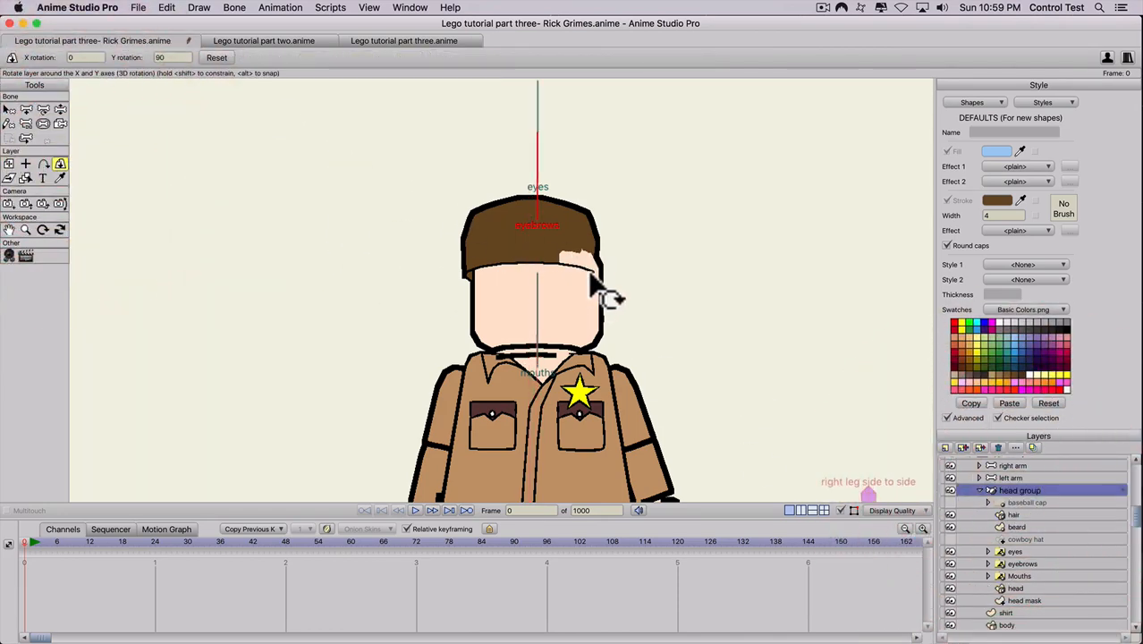
left_click_drag(598, 285, 168, 291)
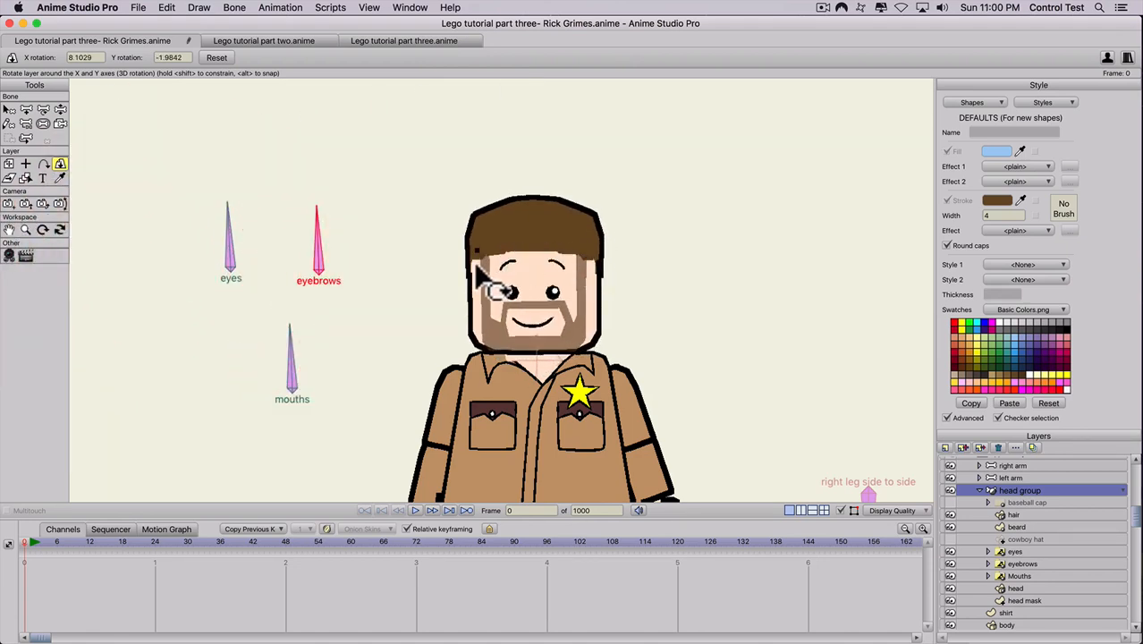
left_click_drag(407, 299, 717, 273)
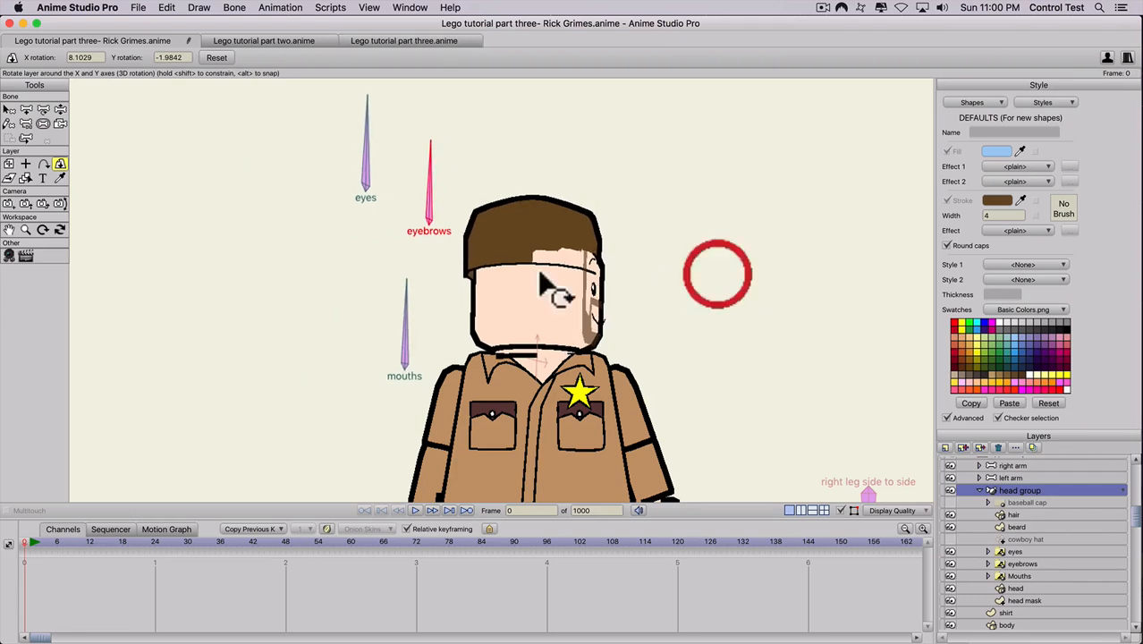
left_click_drag(452, 291, 421, 261)
key("super+z")
key("super+z")
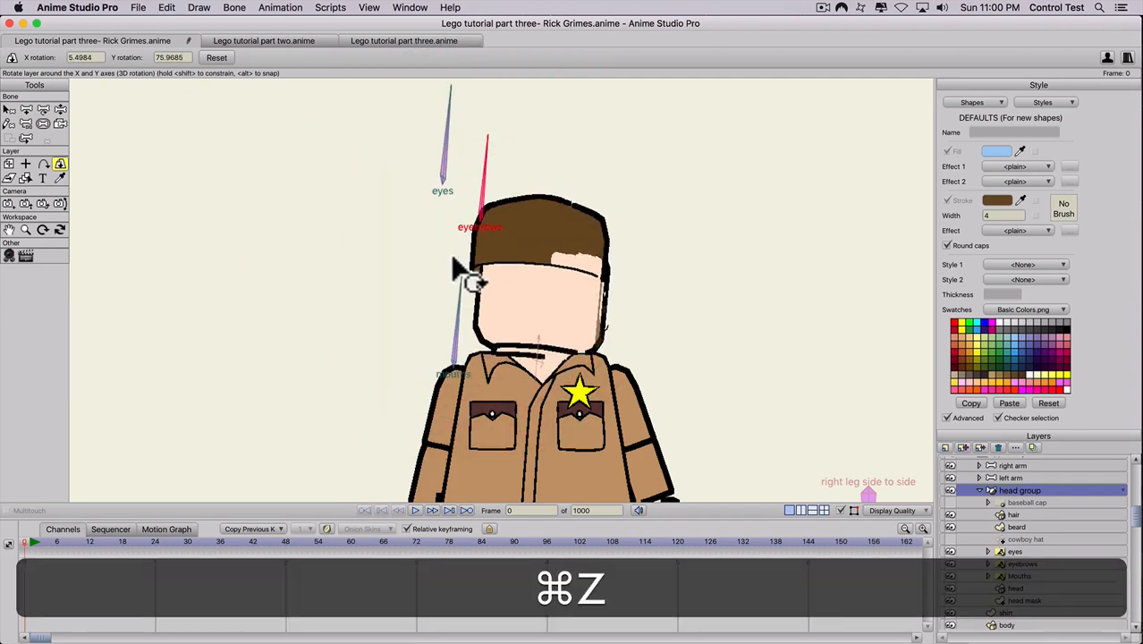
key("super+z")
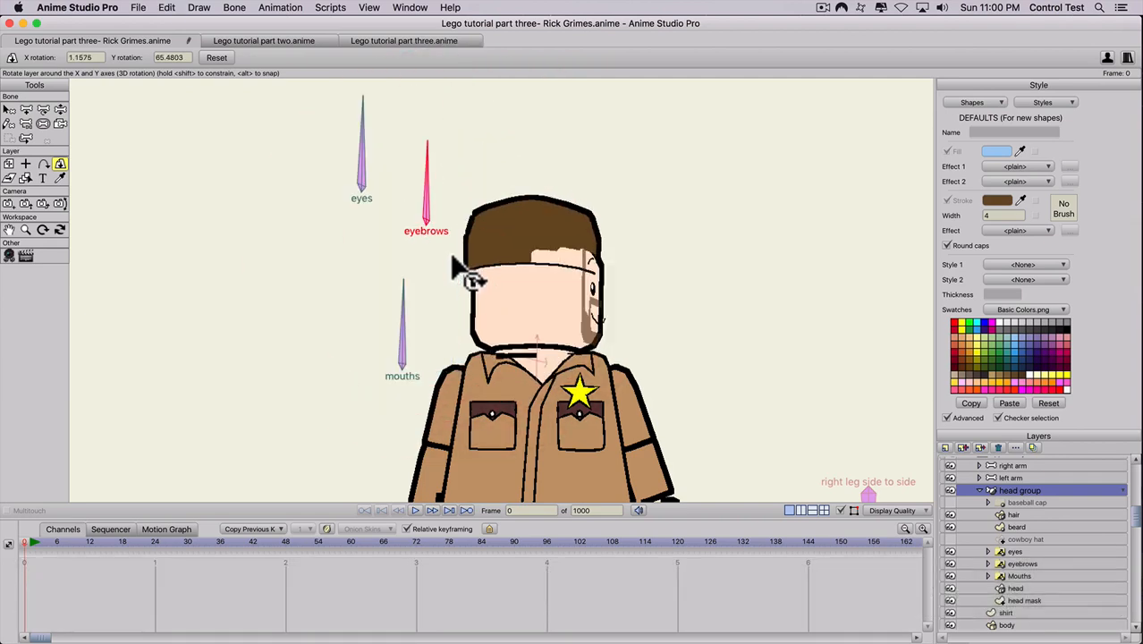
Extend the lower end of the hair outline down the head, and add a point near that end to shape it.
left_click(1011, 516)
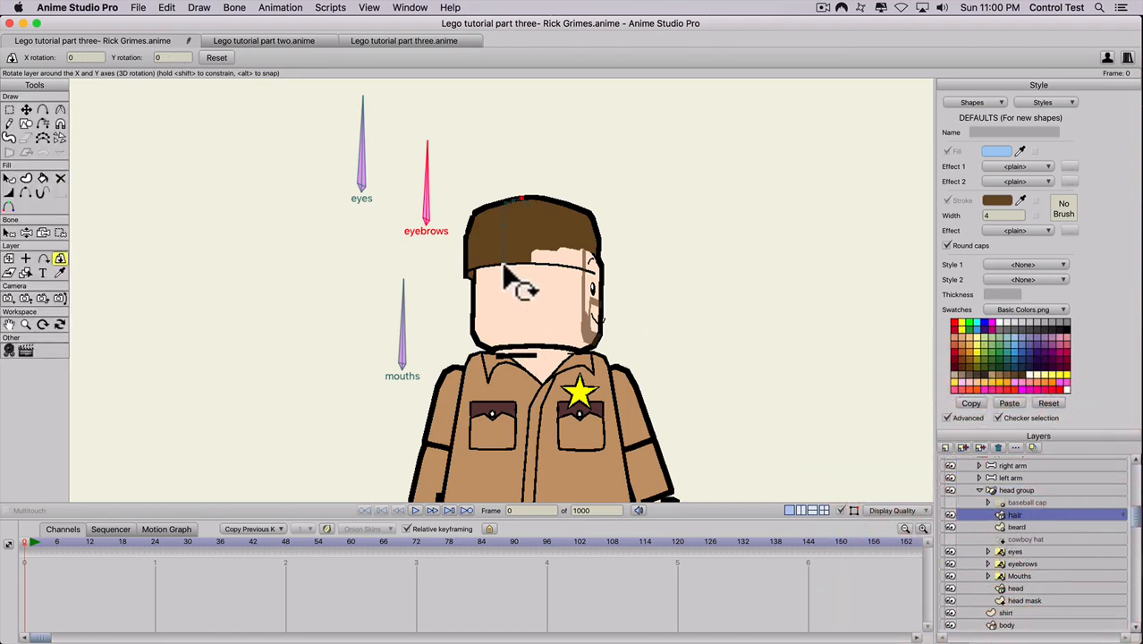
key("t")
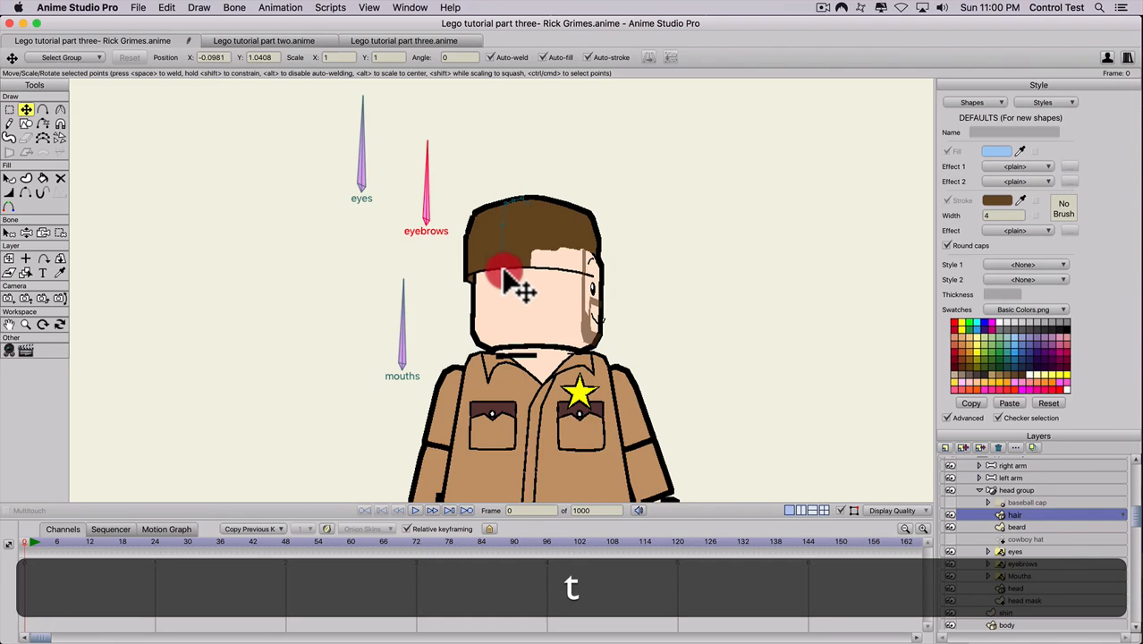
left_click_drag(503, 271, 507, 304)
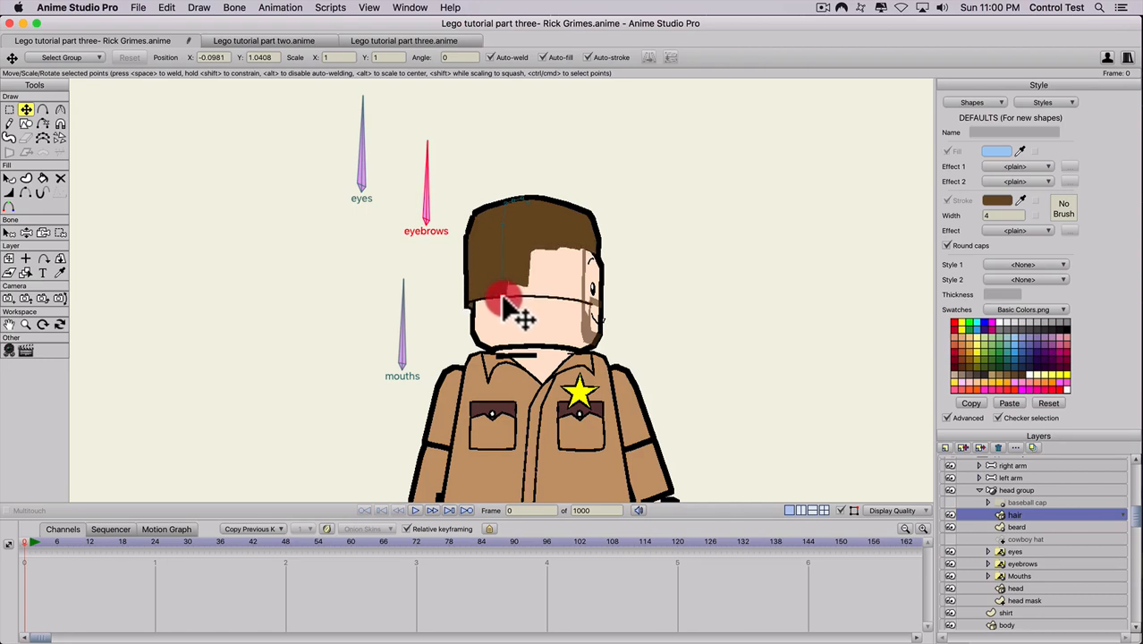
left_click_drag(504, 298, 502, 294)
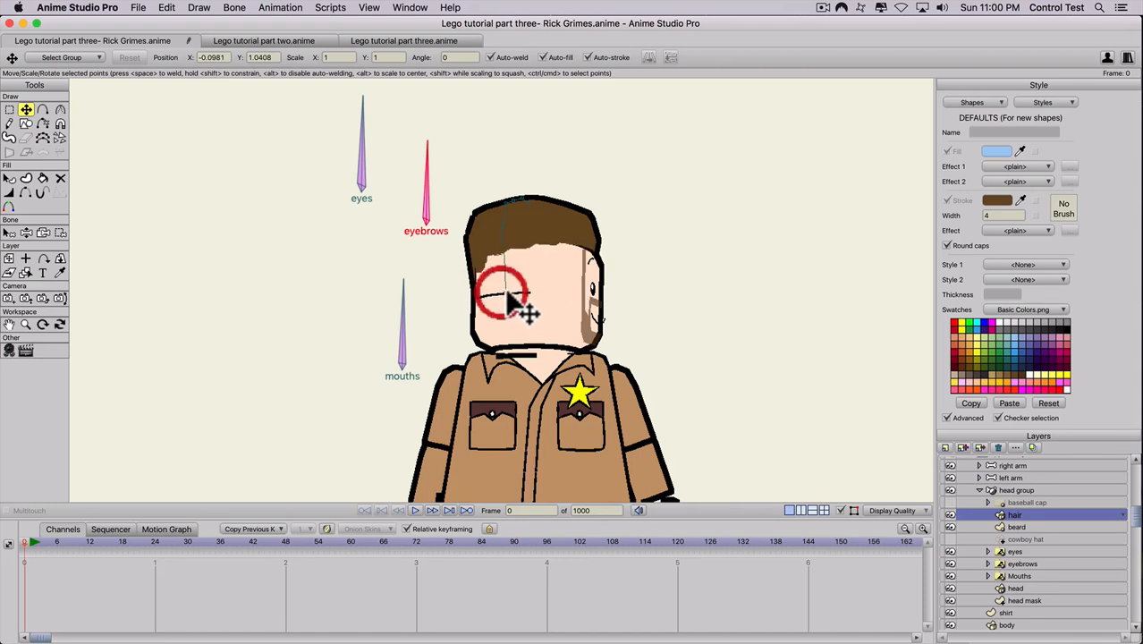
key("a")
mouse_move(502, 286)
left_mouse_down()
mouse_move(507, 303)
mouse_move(497, 285)
left_mouse_up()
key("t")
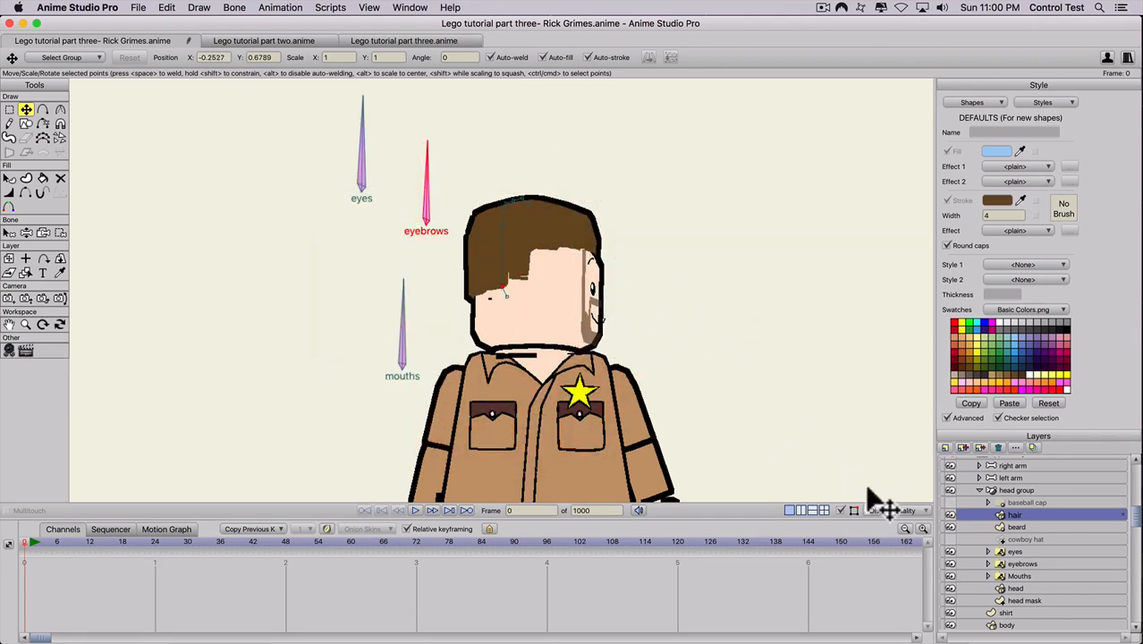
Rotate the head group through several angles to examine the reshaped hair on the whole character.
left_click(1017, 491)
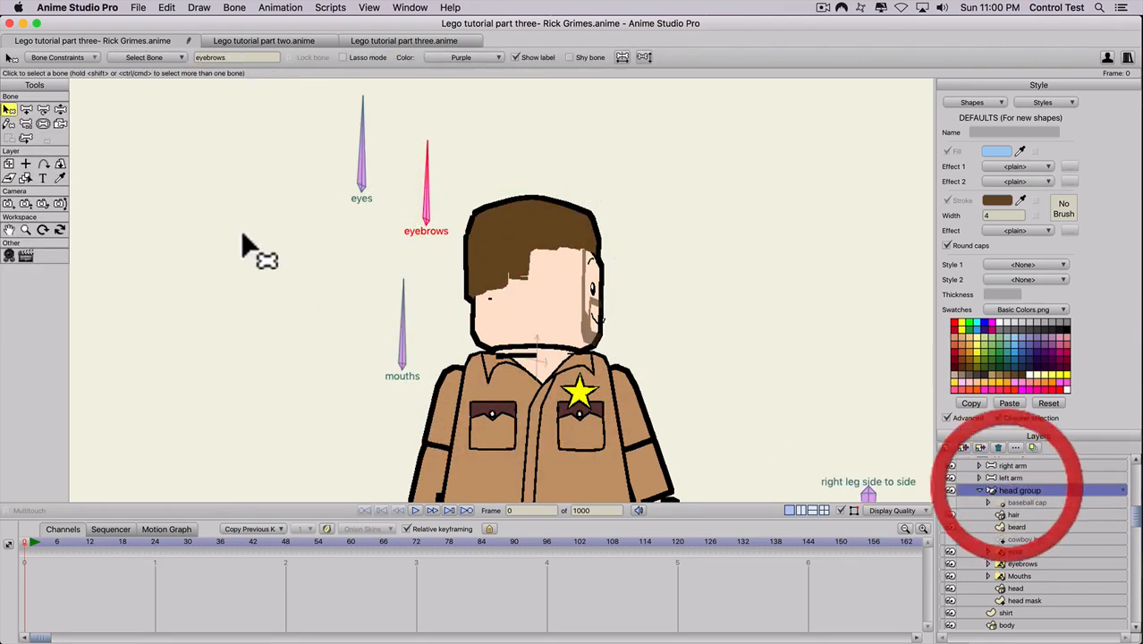
left_click(60, 163)
left_click_drag(624, 318, 402, 281)
left_click_drag(556, 285, 583, 288)
scroll(498, 305, "down", 5)
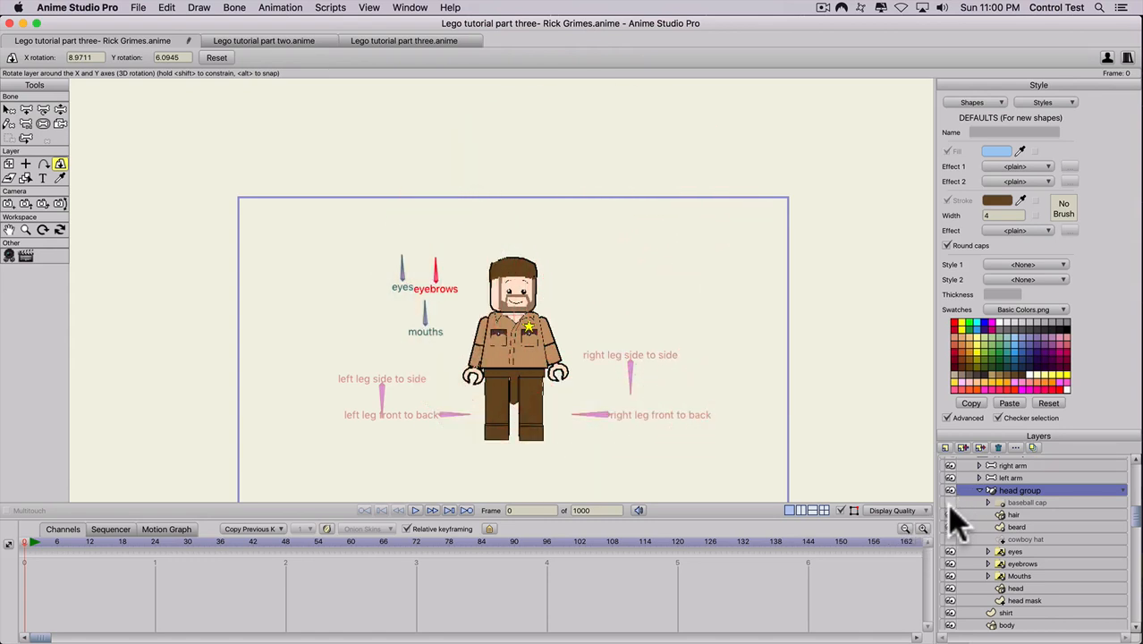
Hide the hair layer and show the cowboy hat layer.
left_click(950, 516)
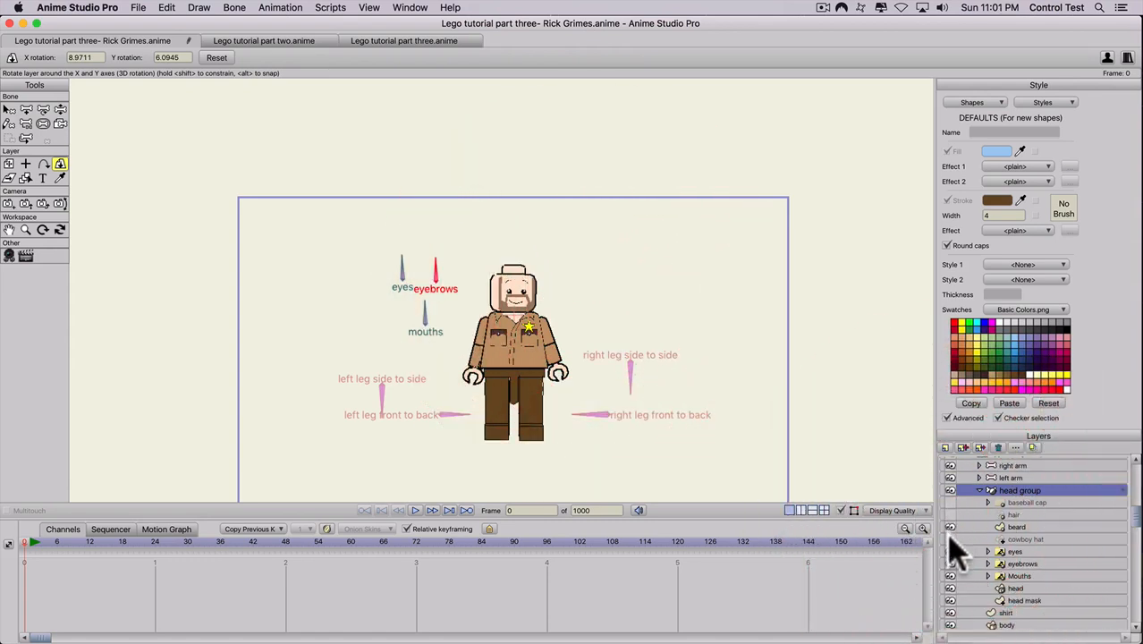
left_click(950, 540)
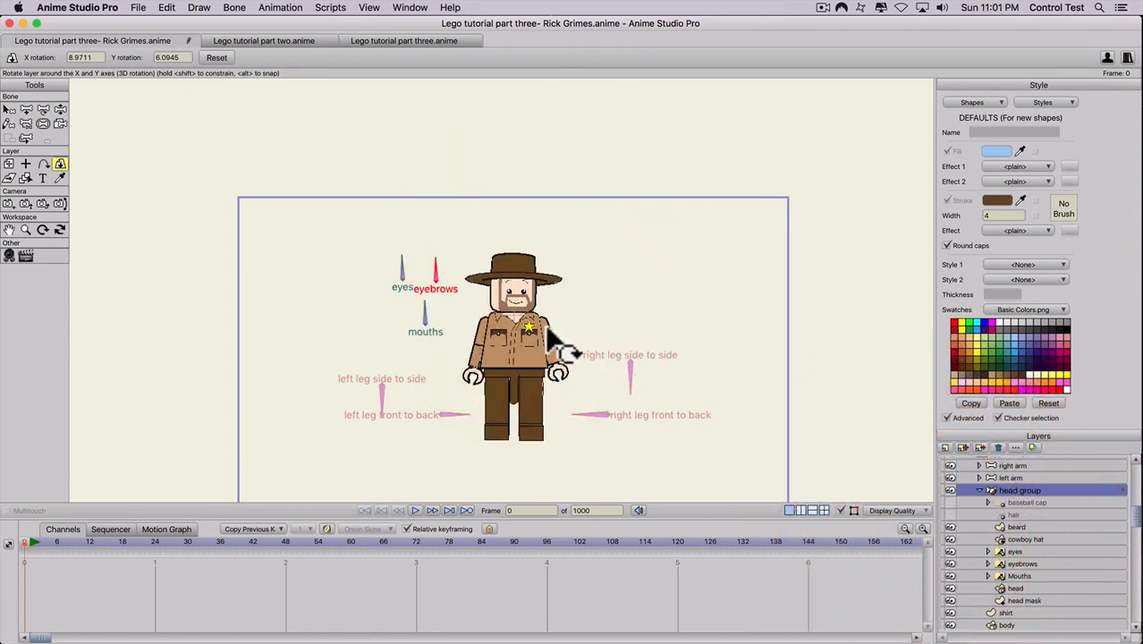
Turn the head group to check the cowboy hat in 3D, and reset the group's X and Y rotation to 0.
left_click_drag(560, 333, 515, 358)
key("super+z")
key("super+z")
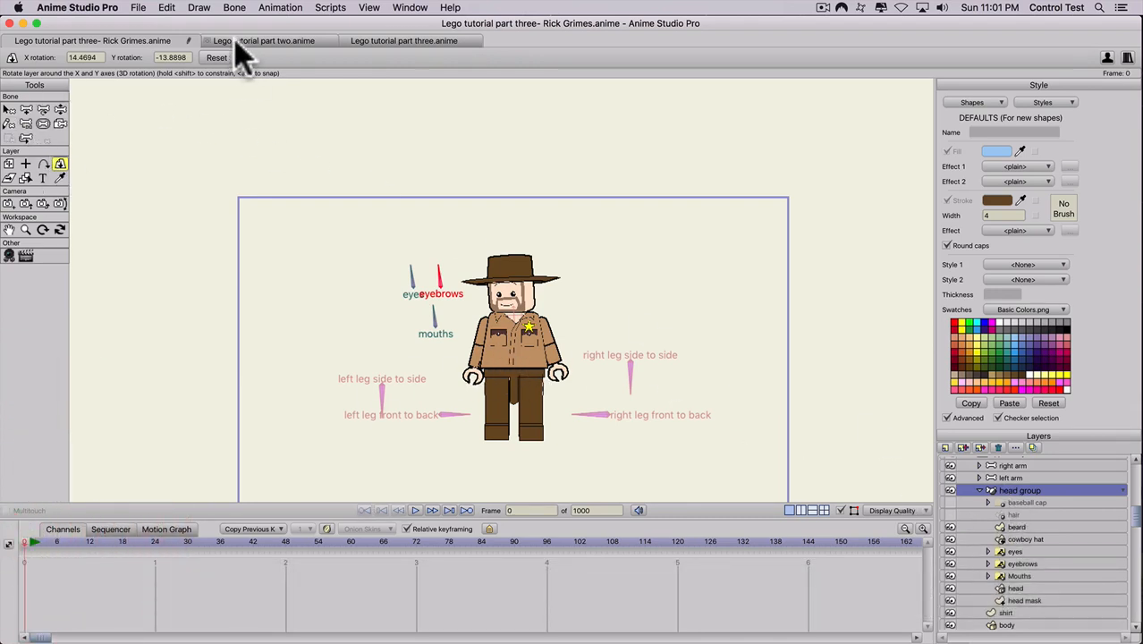
left_click(217, 58)
scroll(340, 193, "up", 1)
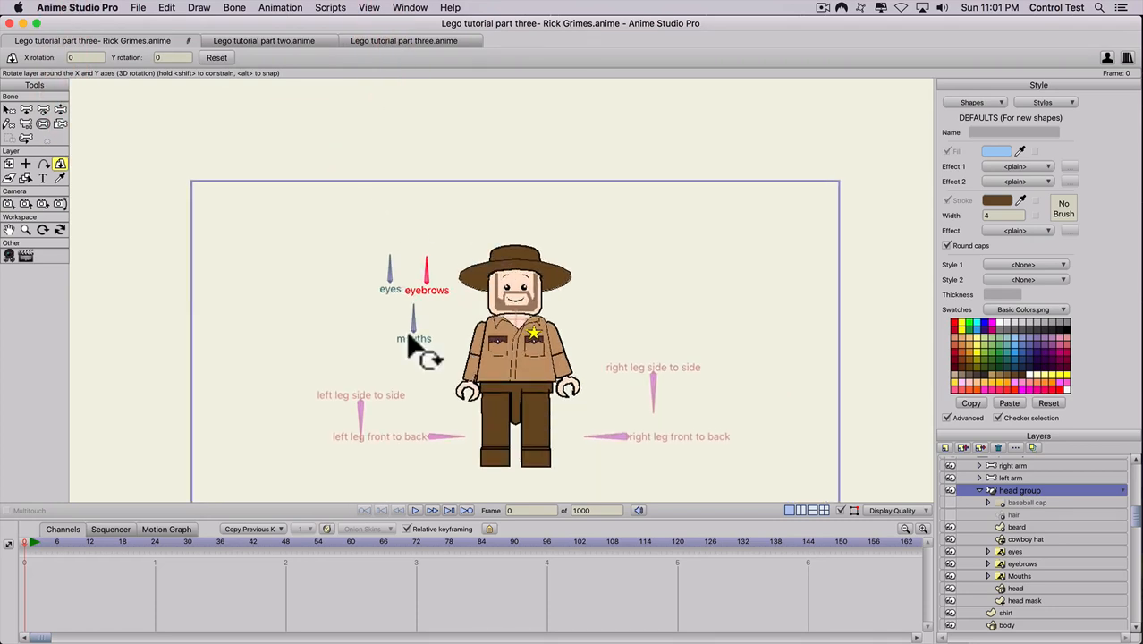
Go to frame 24 and import the audio file calm.wav from the Desktop.
left_click(51, 541)
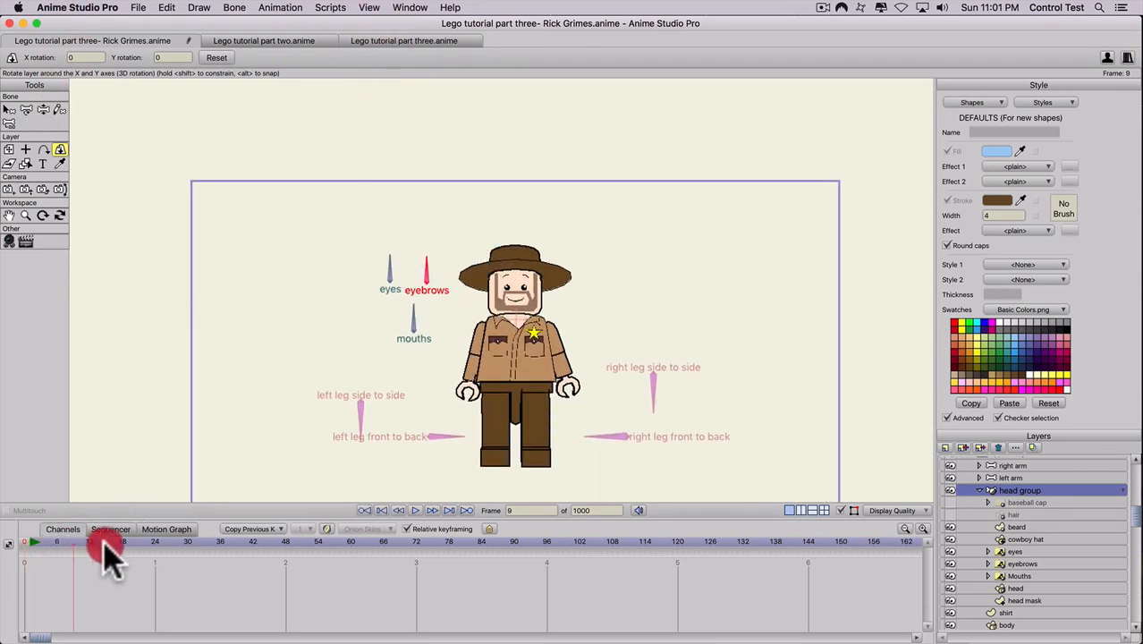
left_click_drag(103, 543, 155, 541)
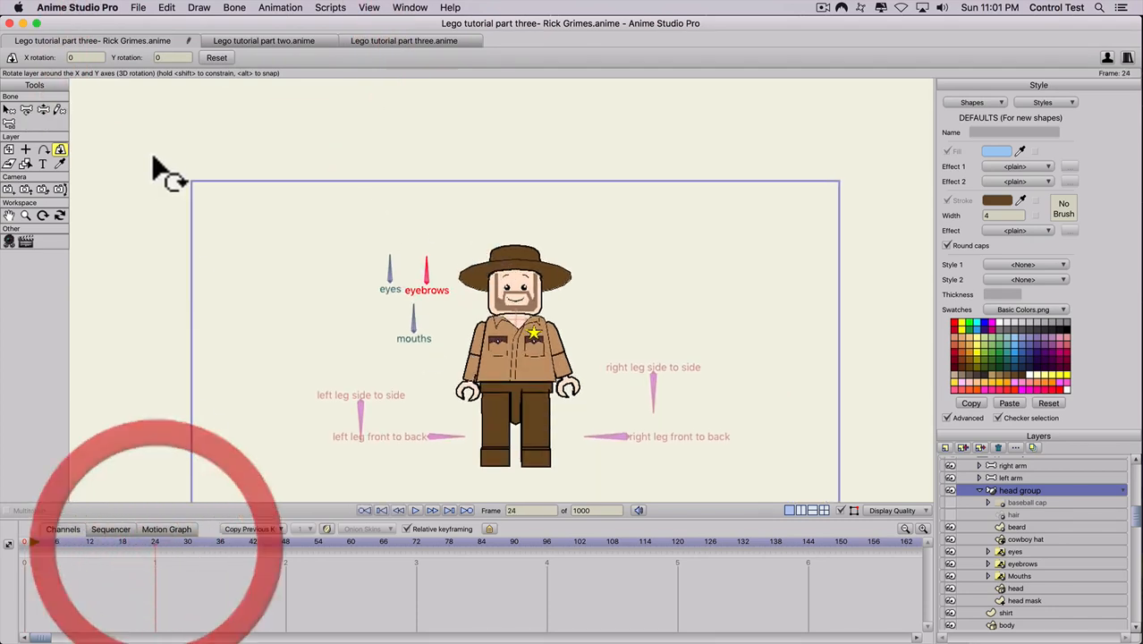
left_click(140, 8)
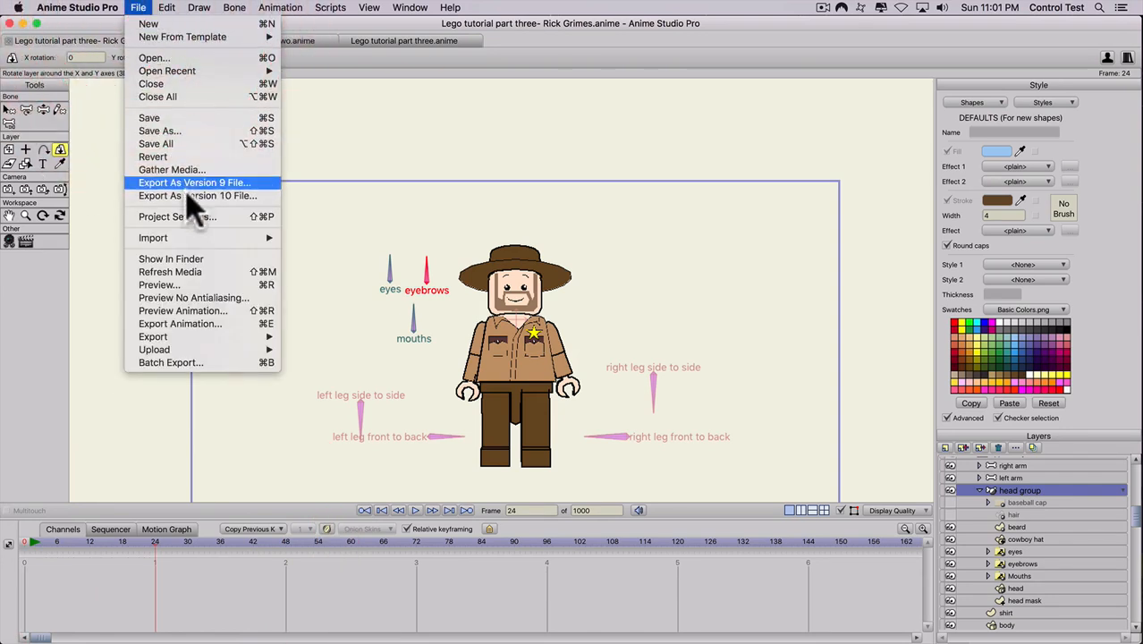
mouse_move(186, 240)
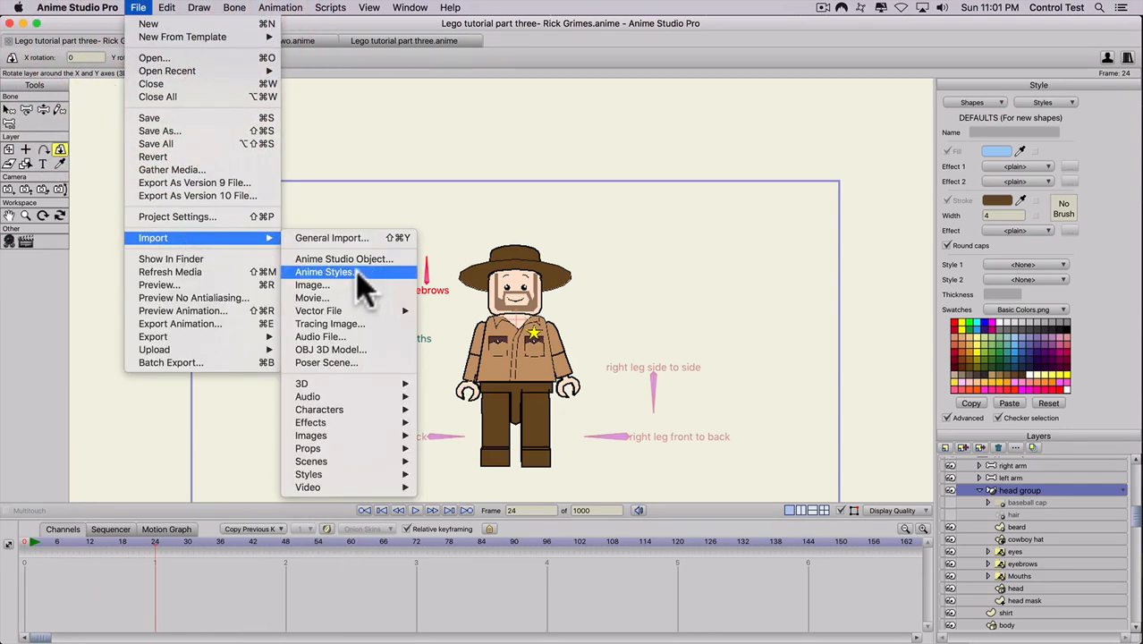
left_click(342, 346)
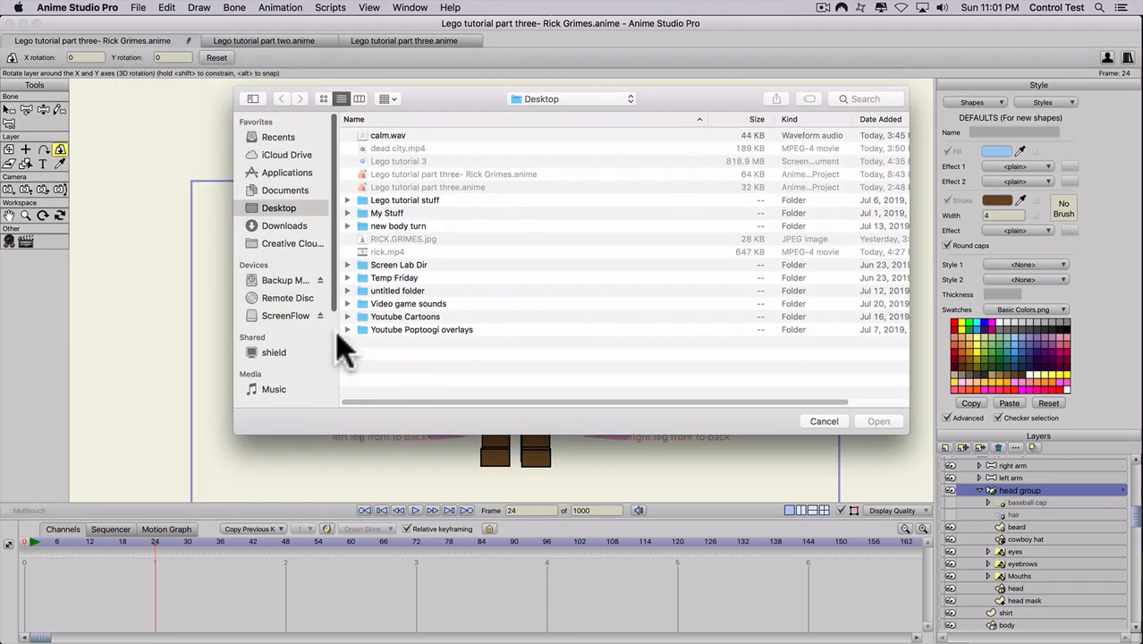
left_click(375, 137)
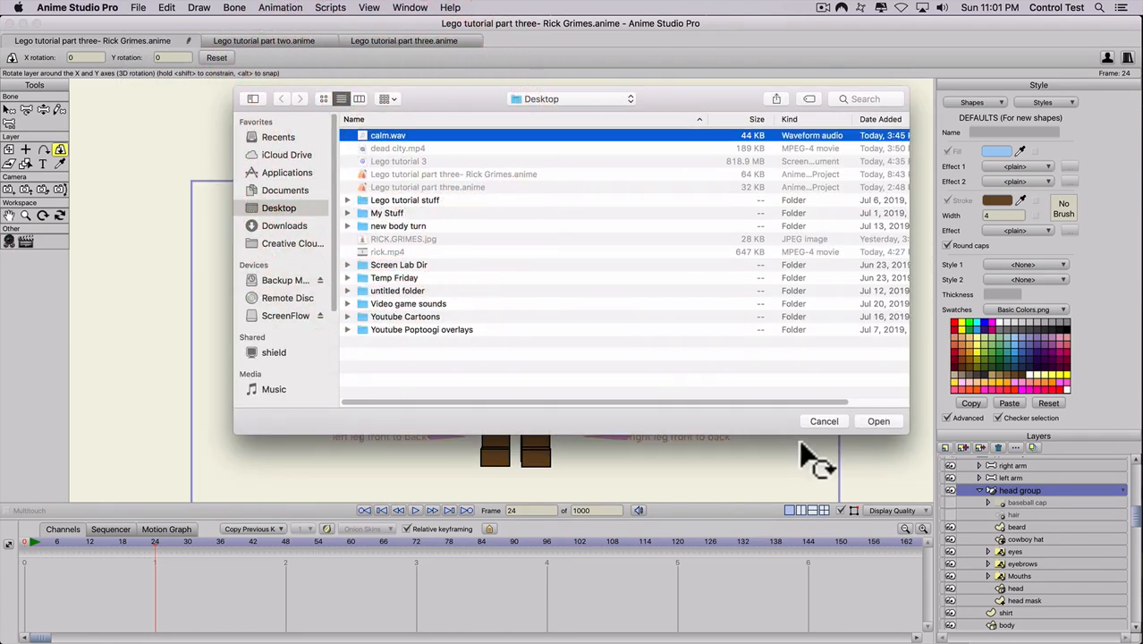
left_click(874, 420)
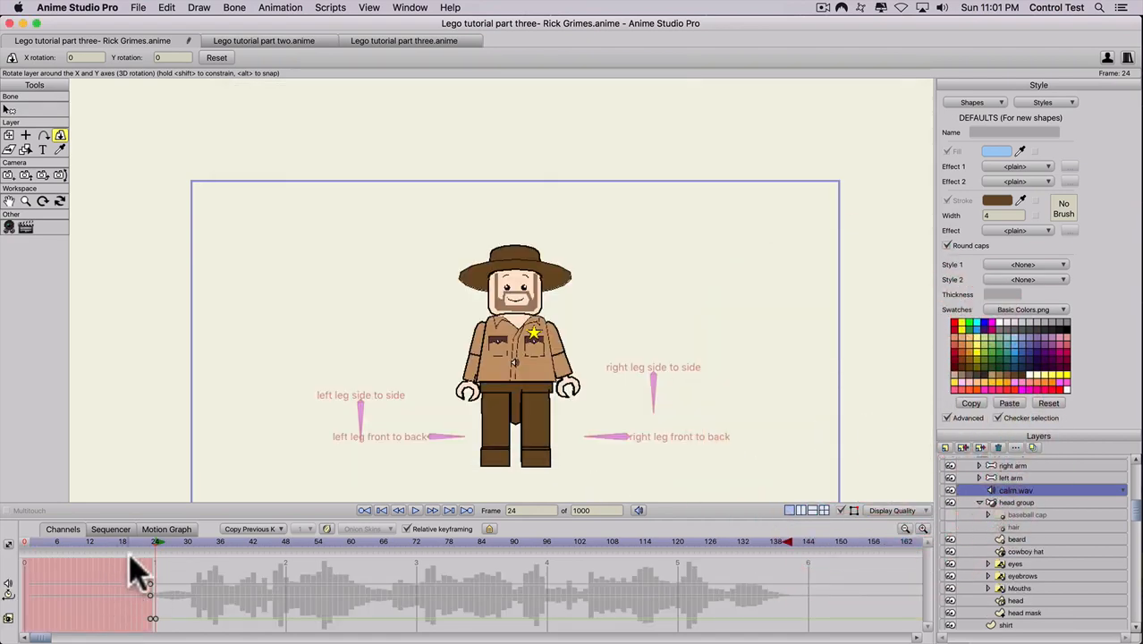
Play the timeline from frame 24 to listen to the calm.wav audio.
left_click(153, 543)
key("space")
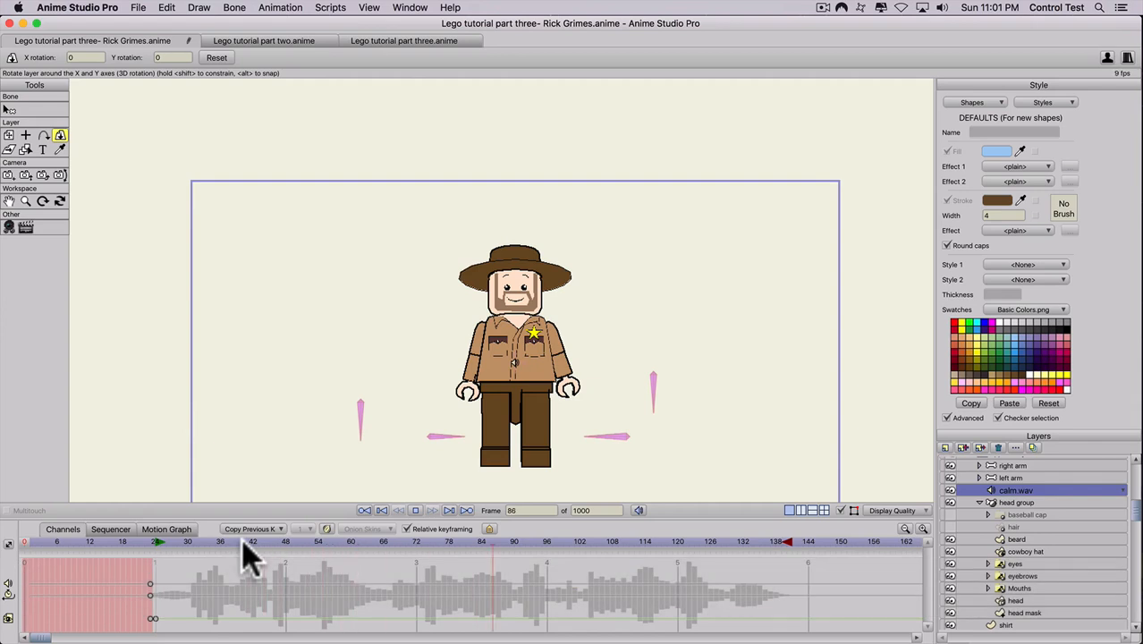
key("space")
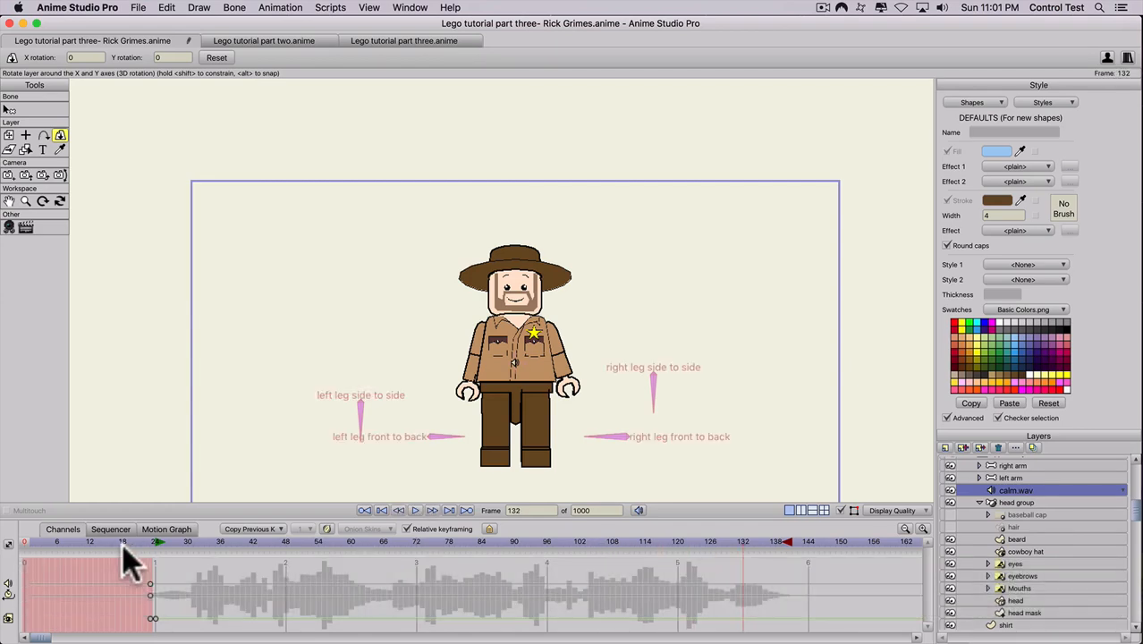
In the head group, select the mouths bone at frame 24 and set its keyframe interpolation to Step.
left_click(150, 541)
left_click(998, 502)
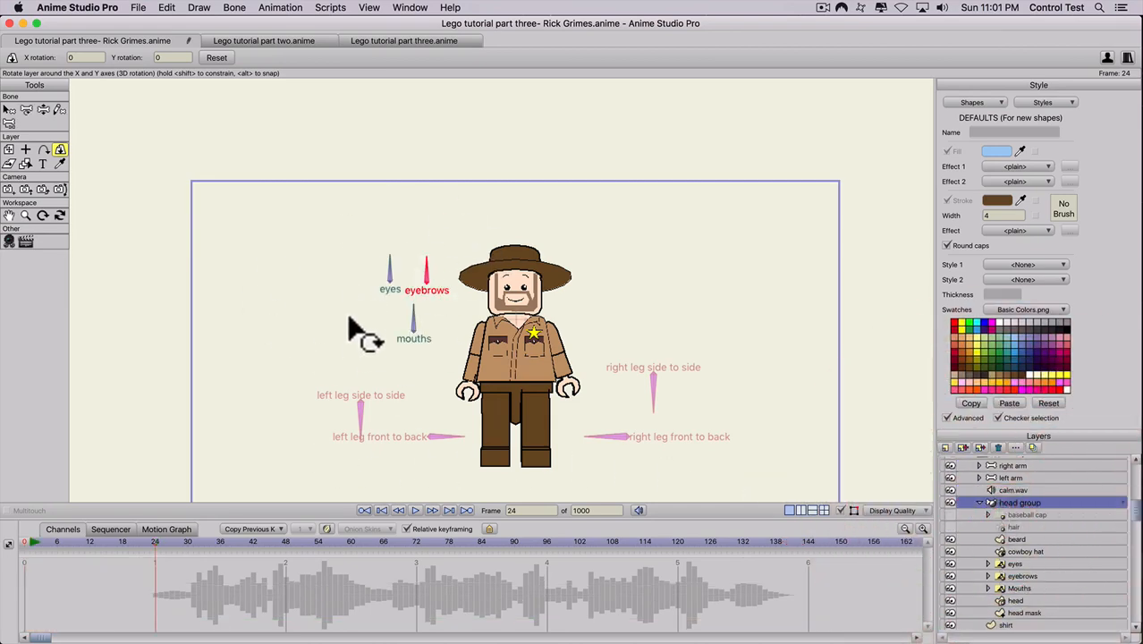
scroll(353, 331, "up", 5)
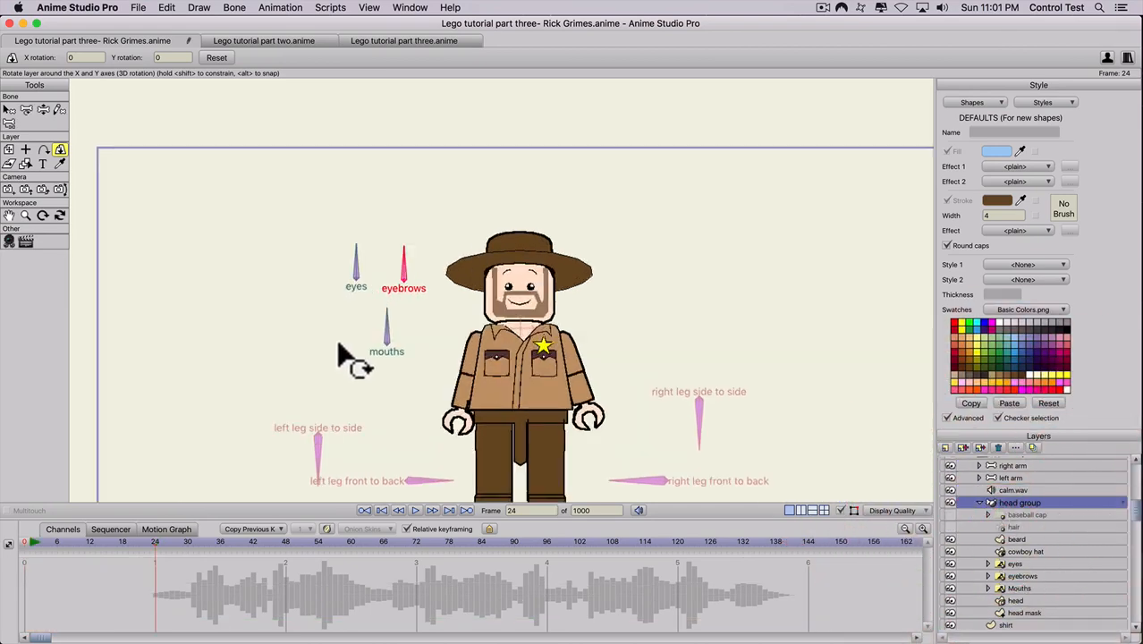
left_click(155, 544)
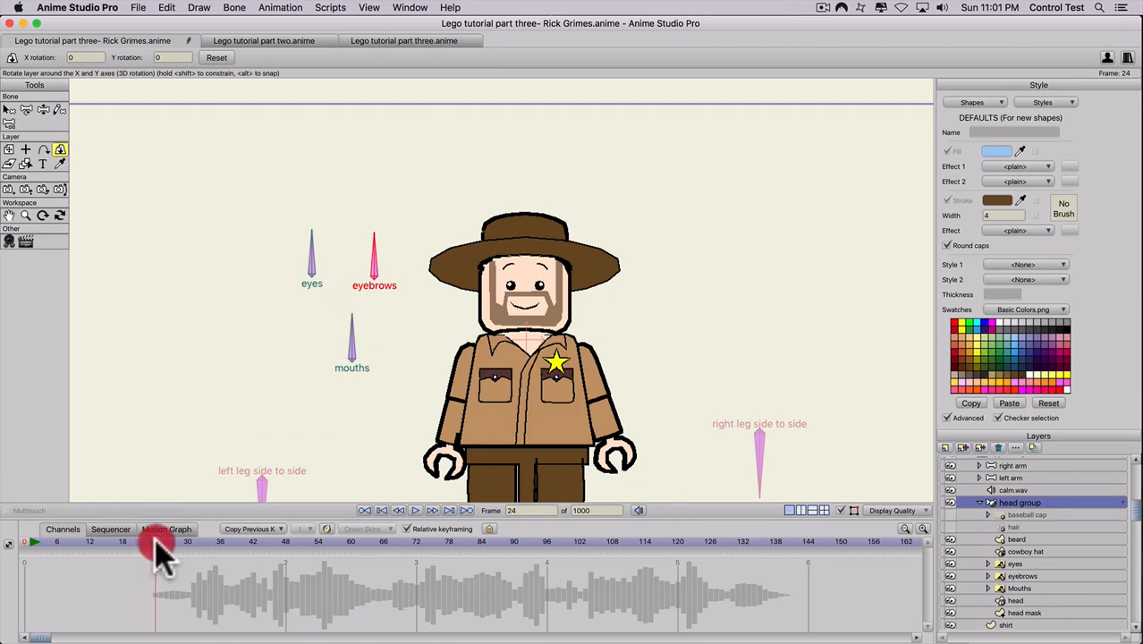
key("t")
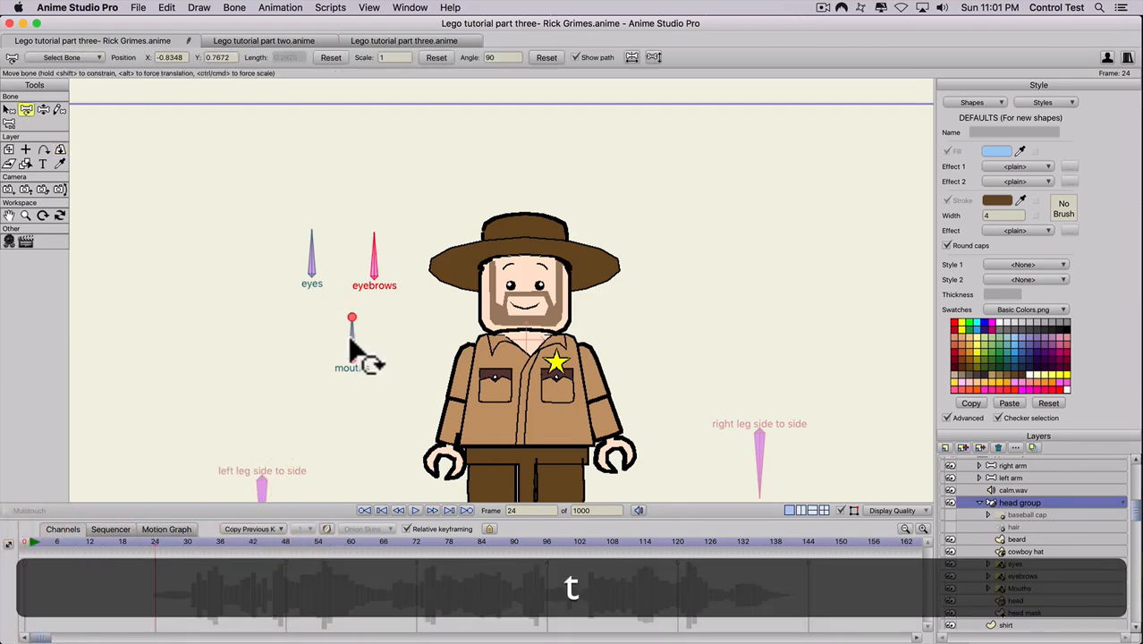
left_click(351, 342)
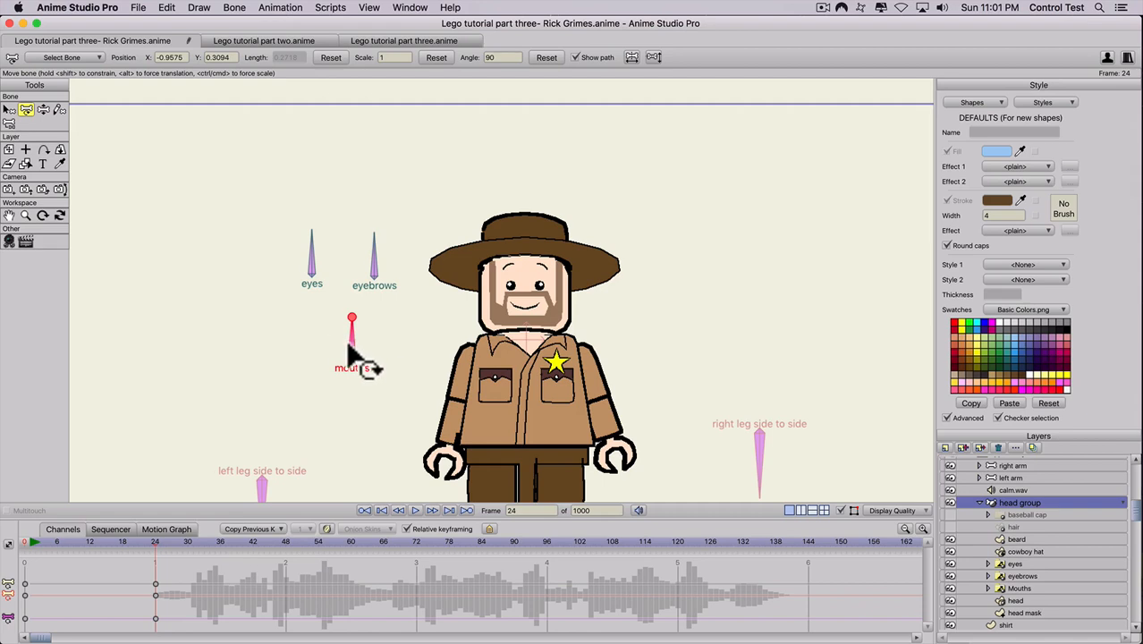
scroll(358, 362, "up", 2)
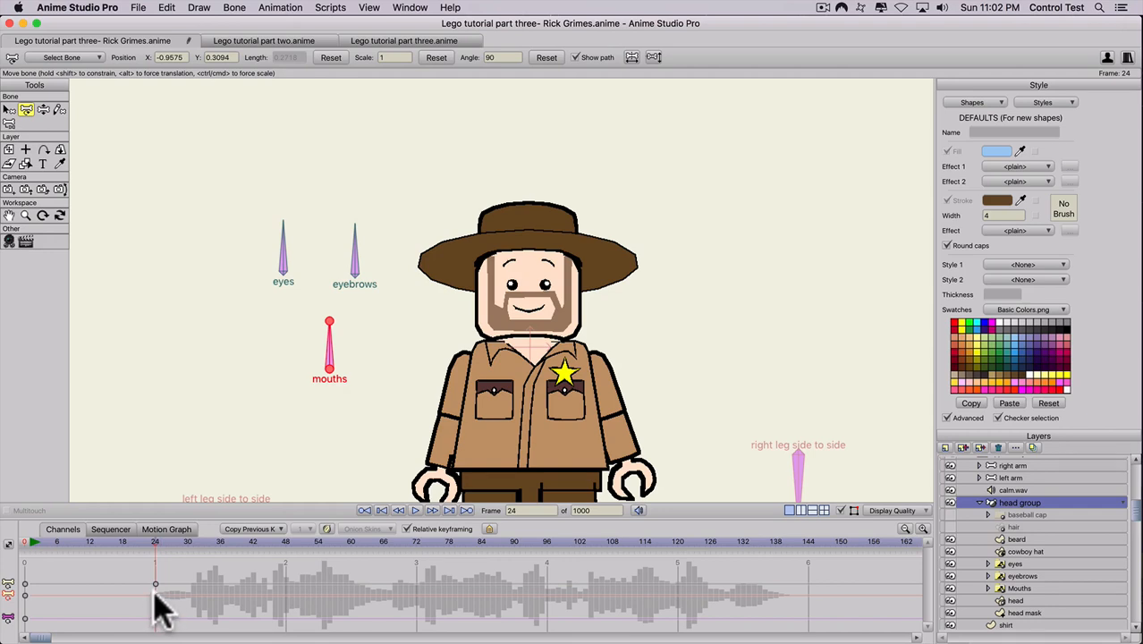
right_click(154, 594)
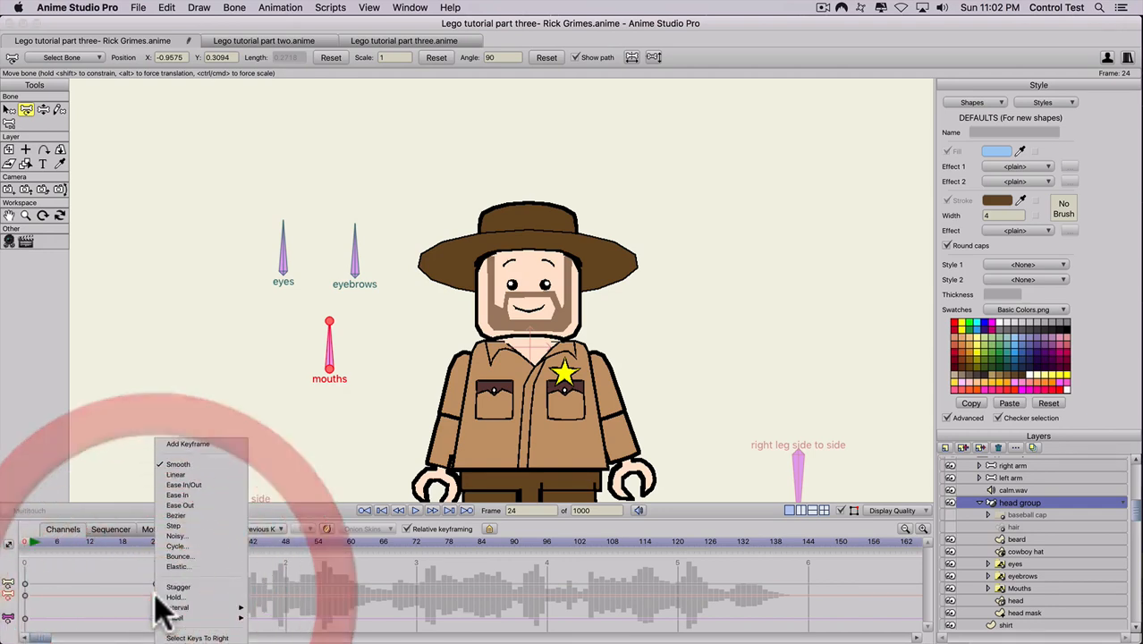
left_click(176, 528)
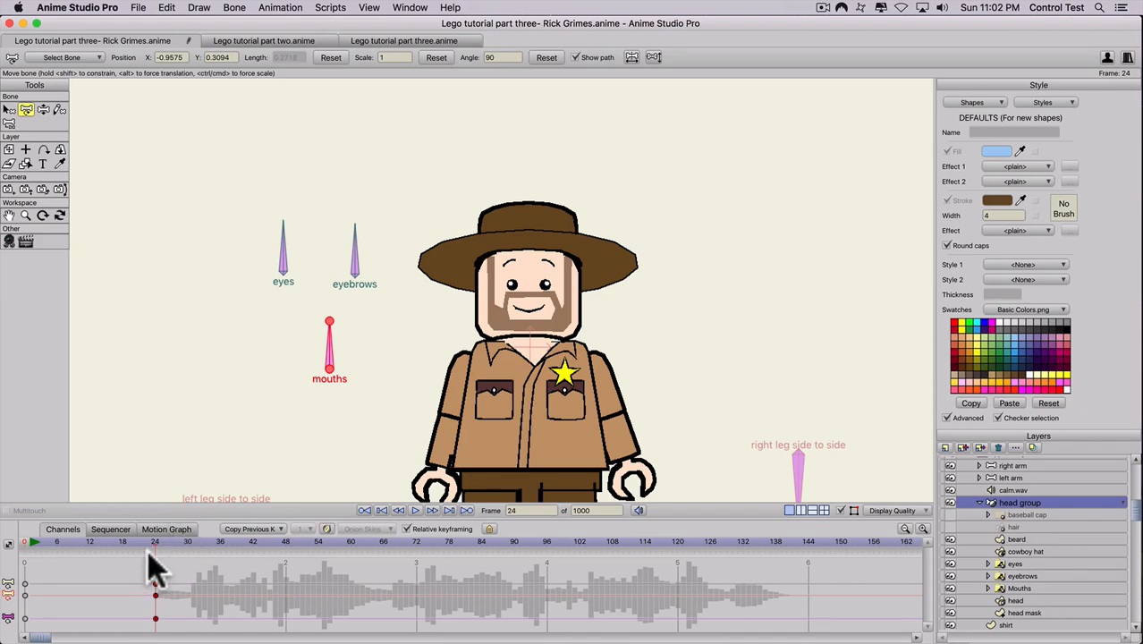
Play and step through the frames around frame 24 to examine where the speech in the audio starts.
left_click(164, 540)
left_click_drag(189, 540, 165, 543)
key("space")
key("Right")
key("Right")
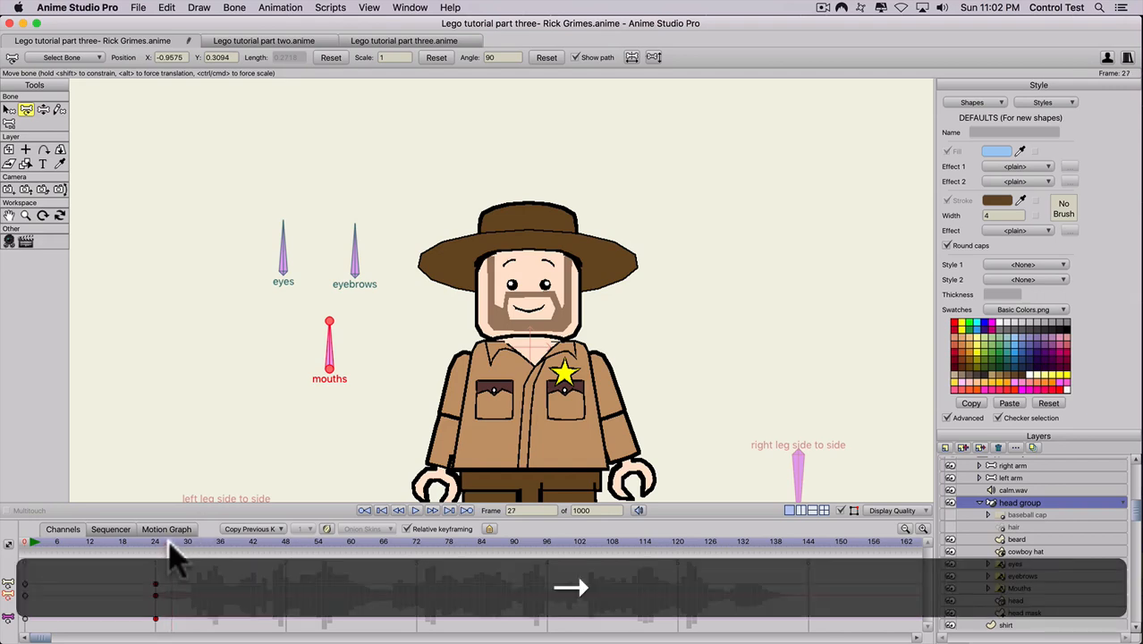
key("Right")
key("Left")
key("Left")
key("Left")
key("Left")
At frame 1, rotate the mouths bone to about 85° for the closed straight mouth and set the keyframe to Step.
left_click(25, 542)
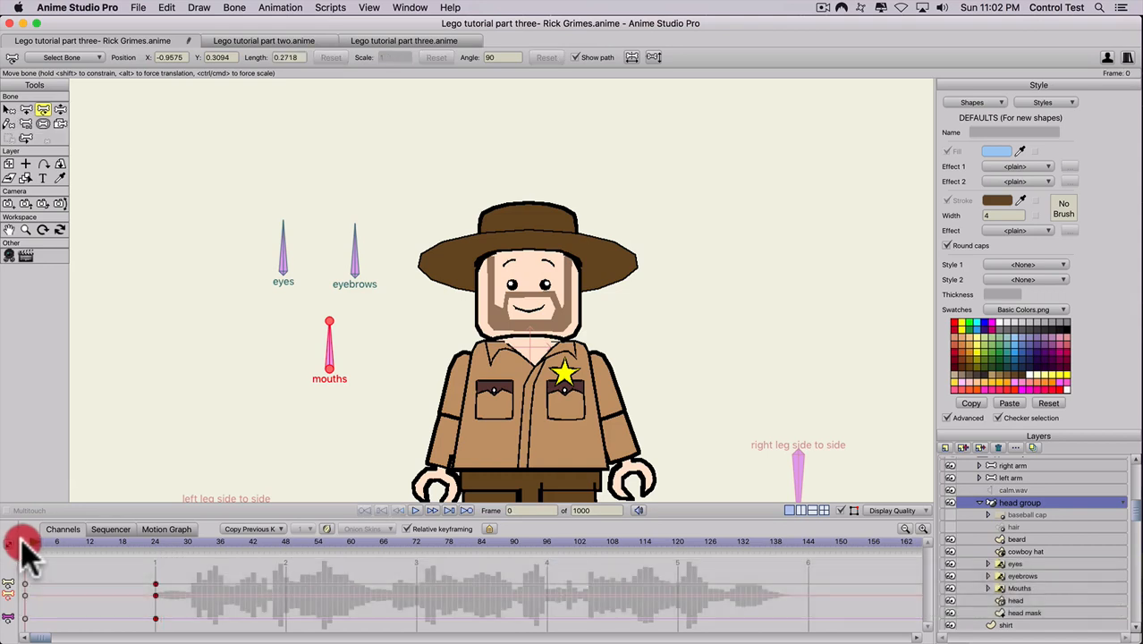
left_click_drag(24, 541, 31, 539)
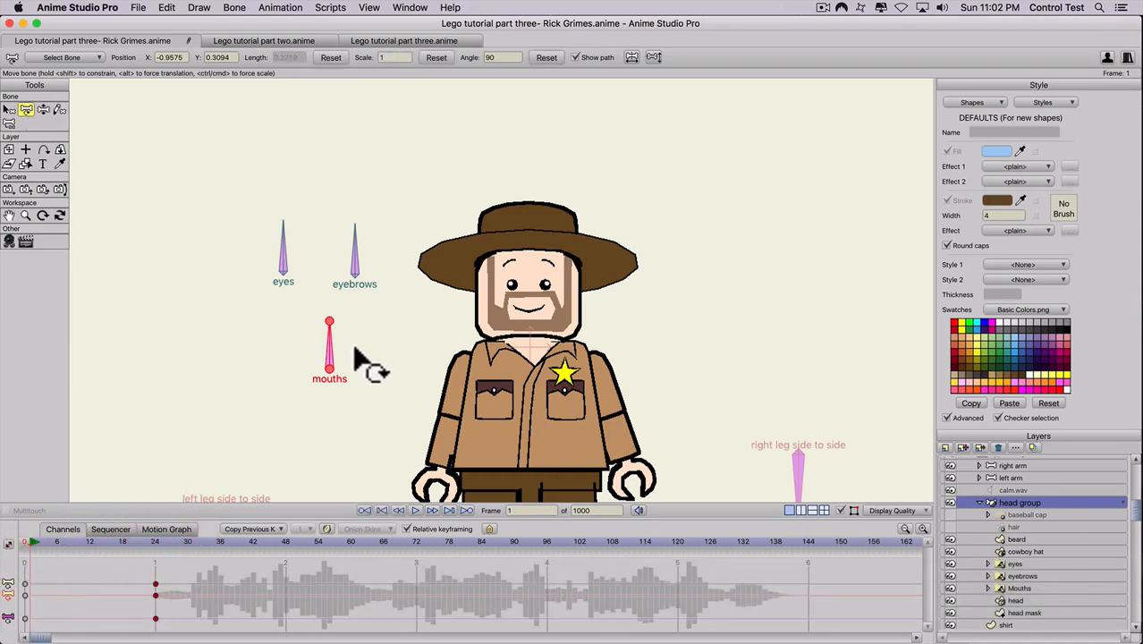
left_click(337, 351)
left_click_drag(338, 350, 336, 352)
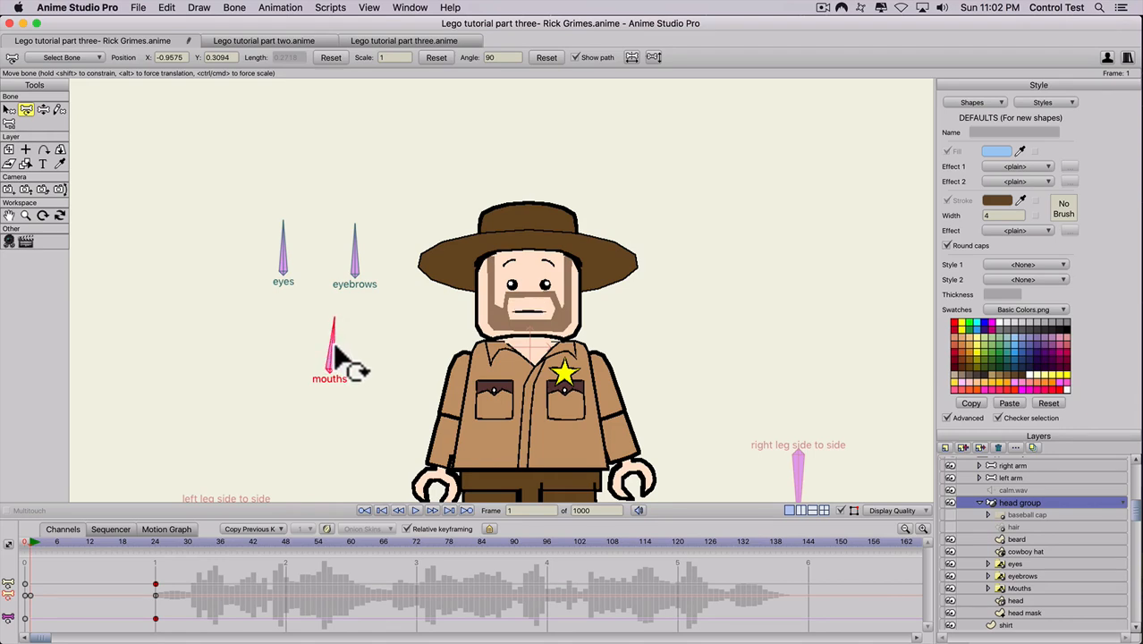
left_click(336, 356)
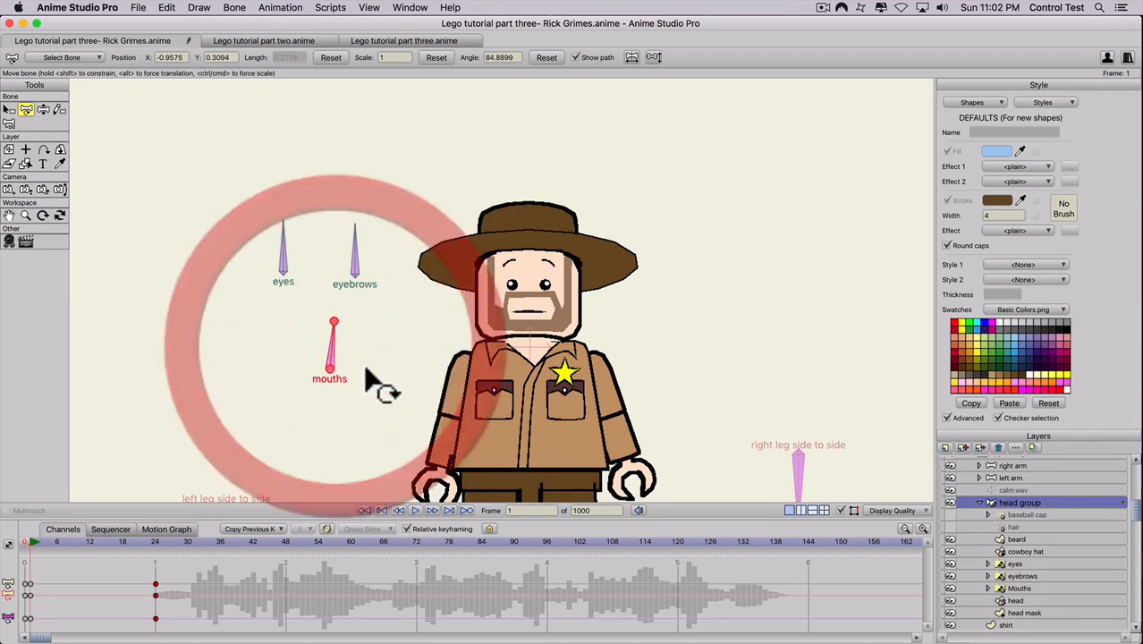
right_click(33, 595)
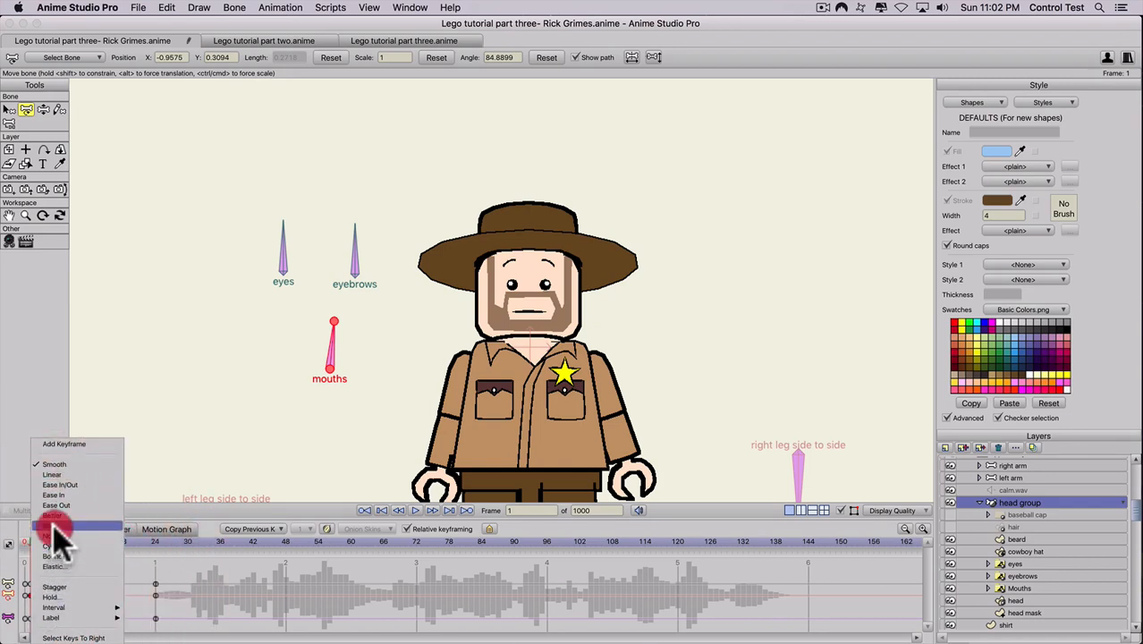
left_click(54, 527)
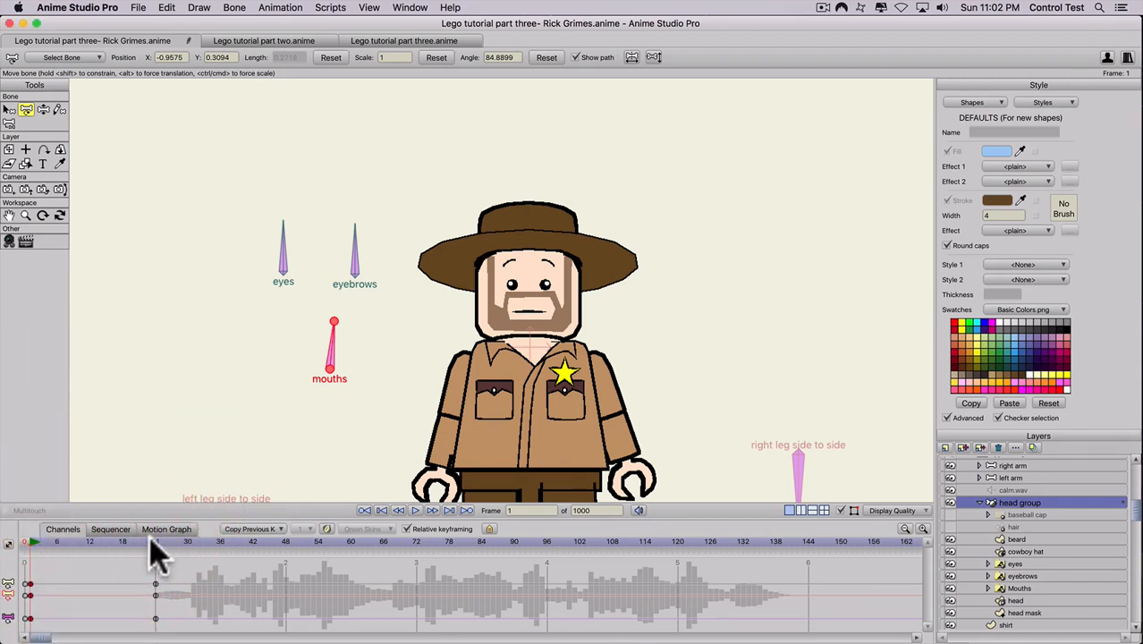
At frame 1, rotate the eyebrows bone to about 5° for the angry brows and set the keyframe to Step.
left_click(356, 265)
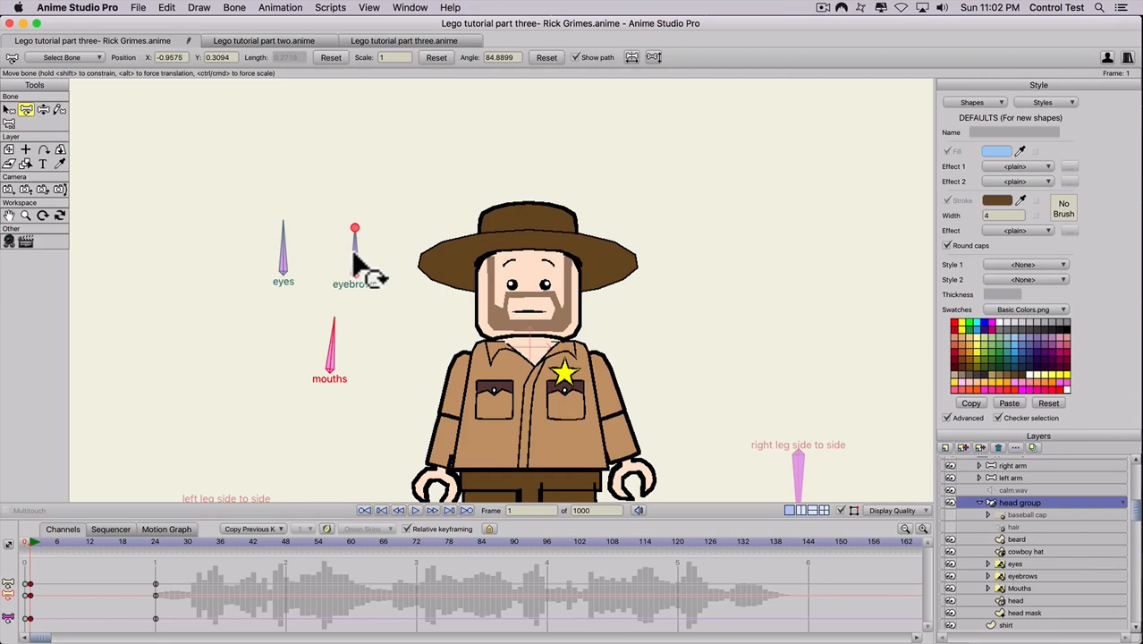
left_click_drag(354, 256, 380, 286)
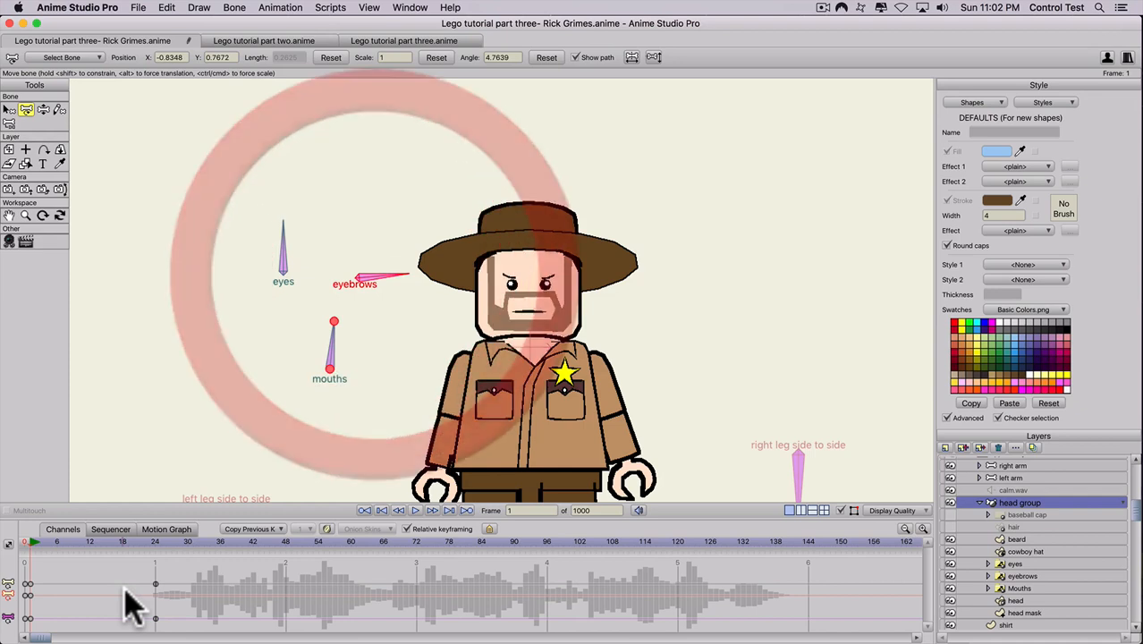
right_click(33, 612)
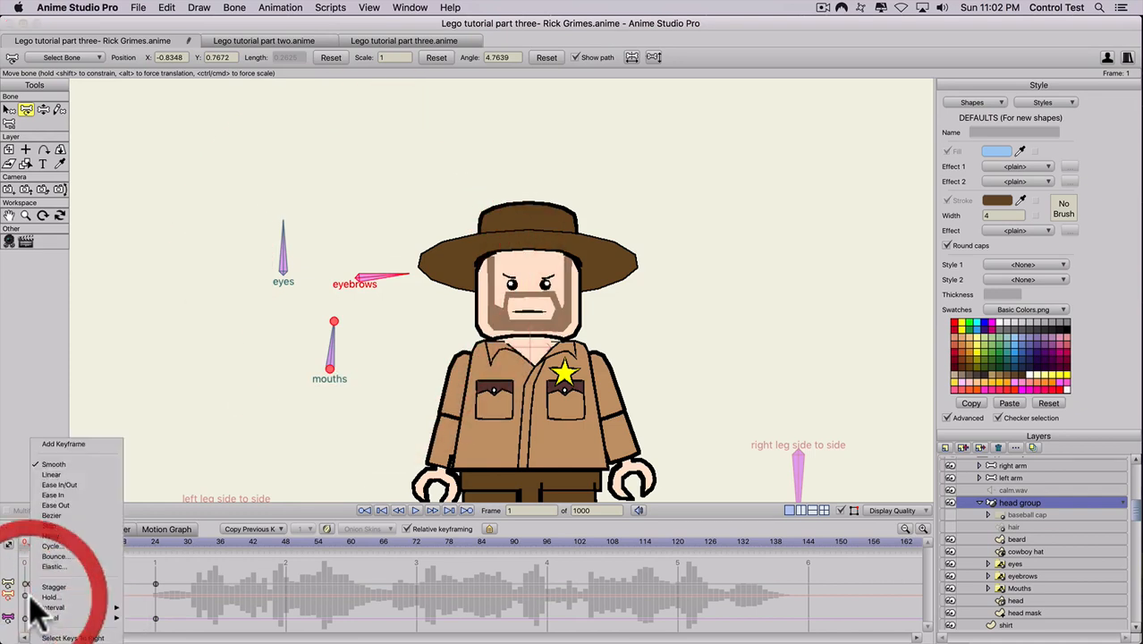
left_click(51, 525)
Check the audio up to frame 31, and at frame 25 rotate the mouths bone to about 84° for the closed mouth.
left_click_drag(117, 543, 172, 544)
key("Right")
key("Right")
key("Right")
key("Right")
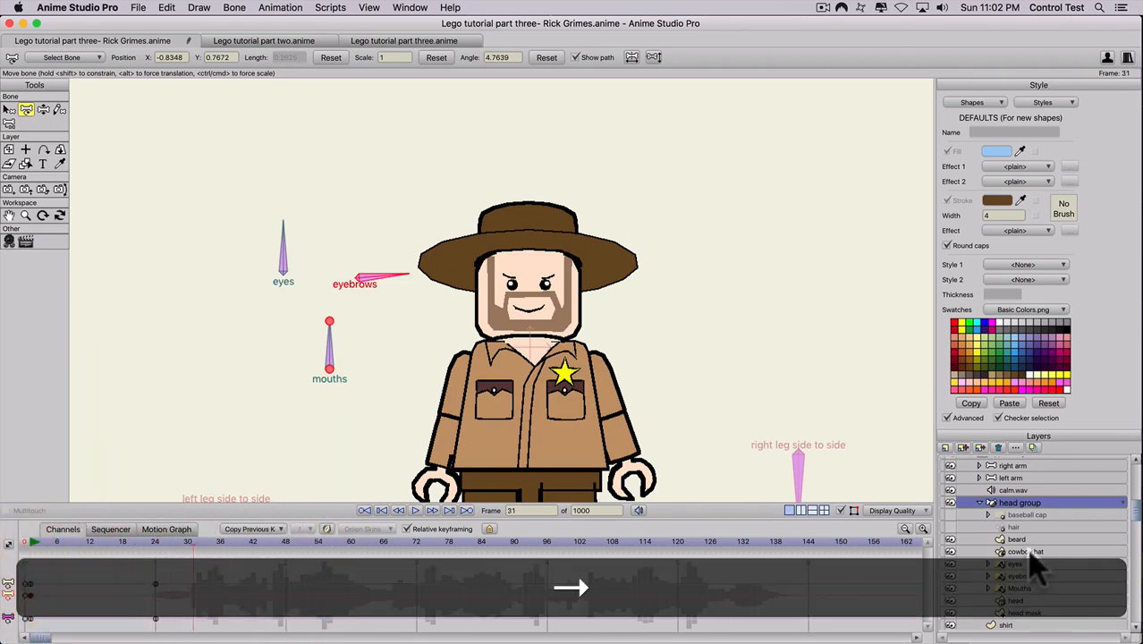
key("Left")
left_click(155, 542)
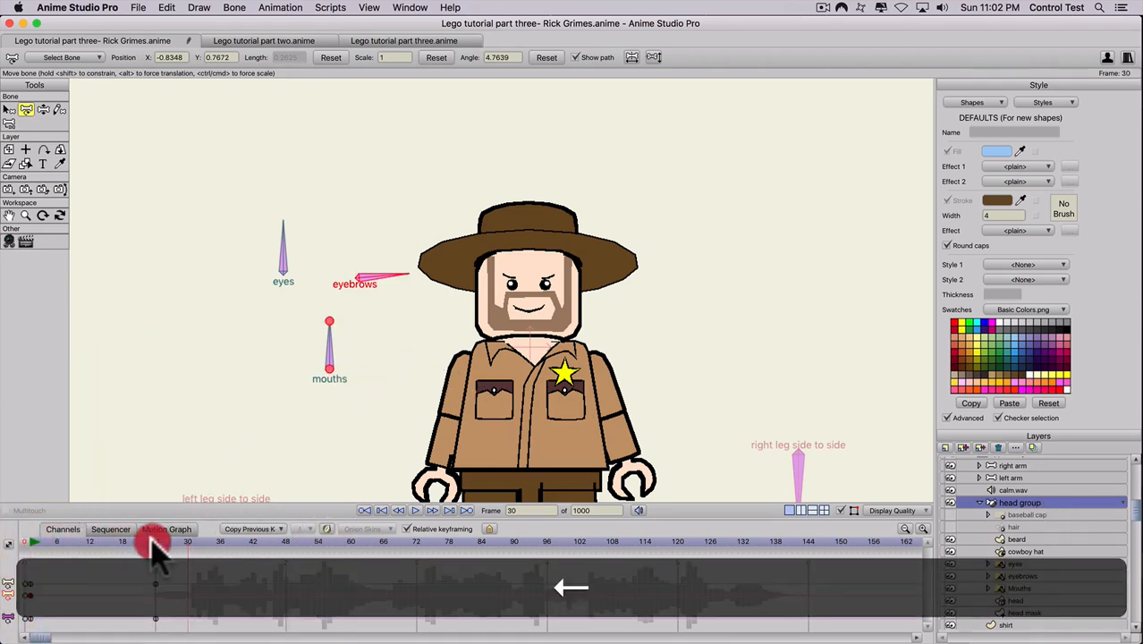
mouse_move(155, 542)
left_mouse_down()
mouse_move(168, 542)
mouse_move(140, 543)
mouse_move(160, 542)
left_mouse_up()
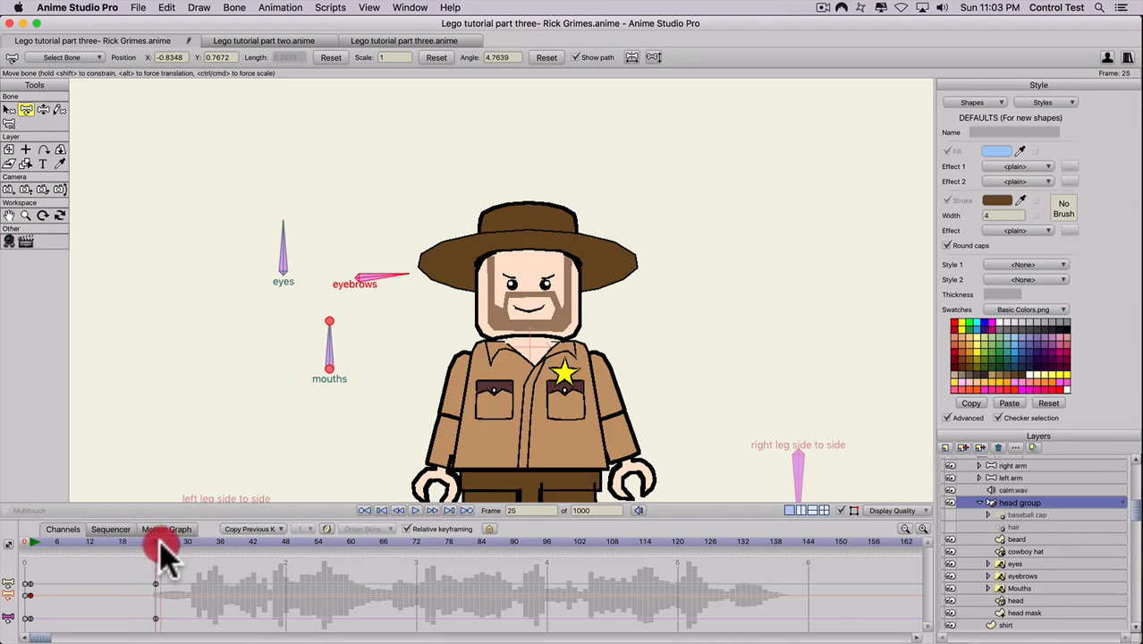
key("t")
left_click(329, 347)
left_click_drag(329, 347, 331, 348)
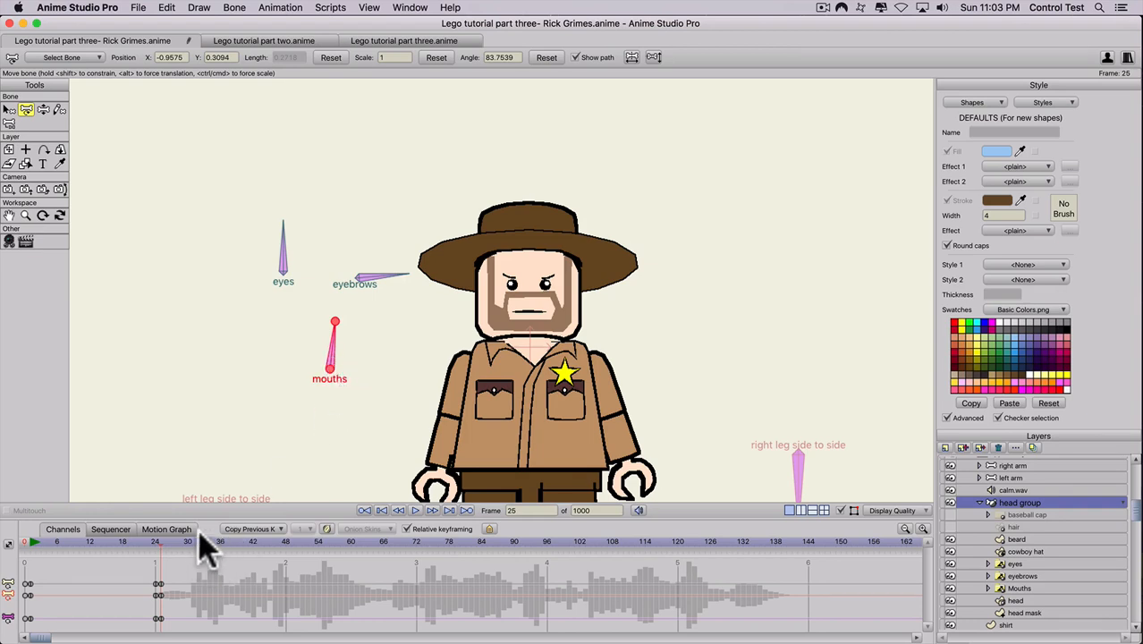
Key mouth shapes for the first sounds at frames 31 and 33, with the mouths bone at about 58° on frame 33.
key("Right")
key("Right")
key("Right")
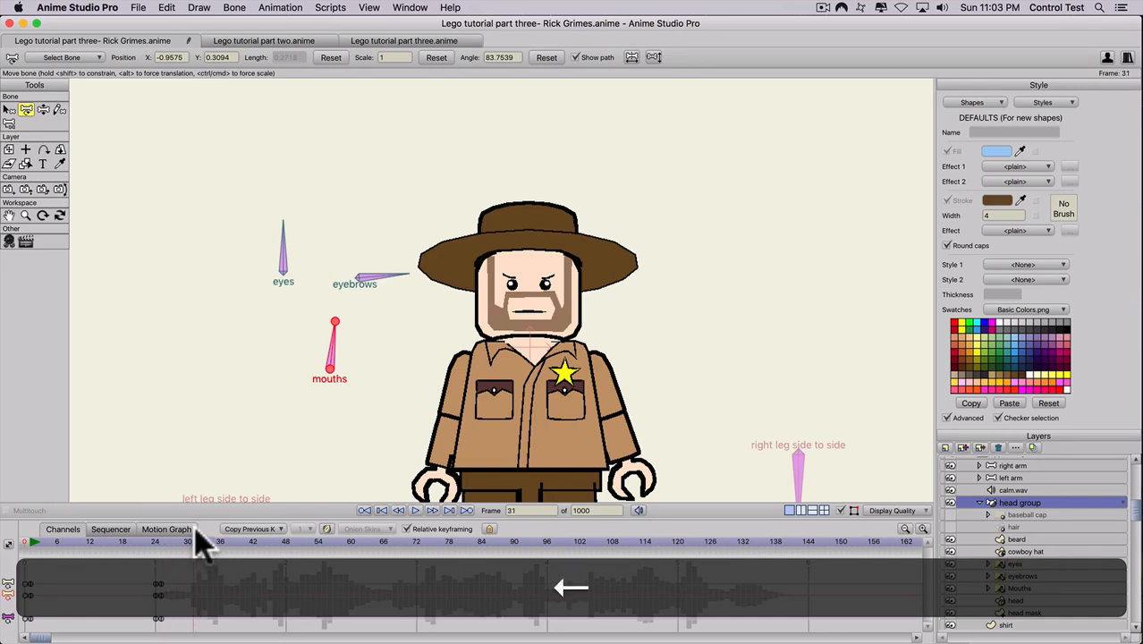
mouse_move(332, 339)
left_mouse_down()
mouse_move(325, 345)
mouse_move(349, 352)
left_mouse_up()
key("Right")
key("Right")
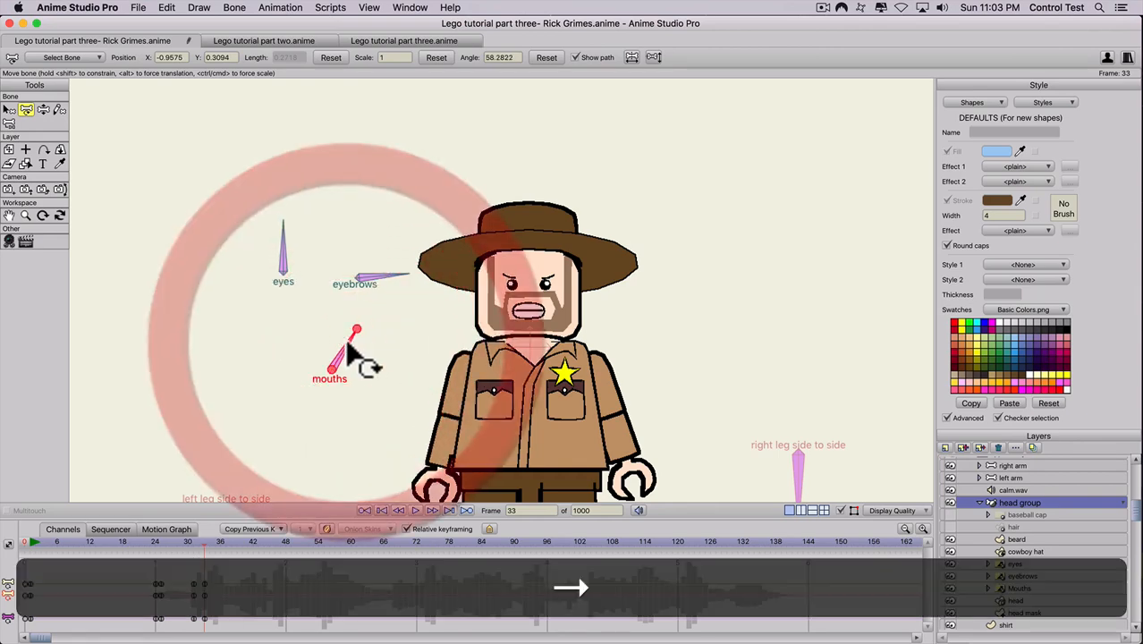
Rotate the mouths bone to about 27° at frame 35 for the open mouth and about 49° at frame 39 for the round mouth.
key("Right")
key("Right")
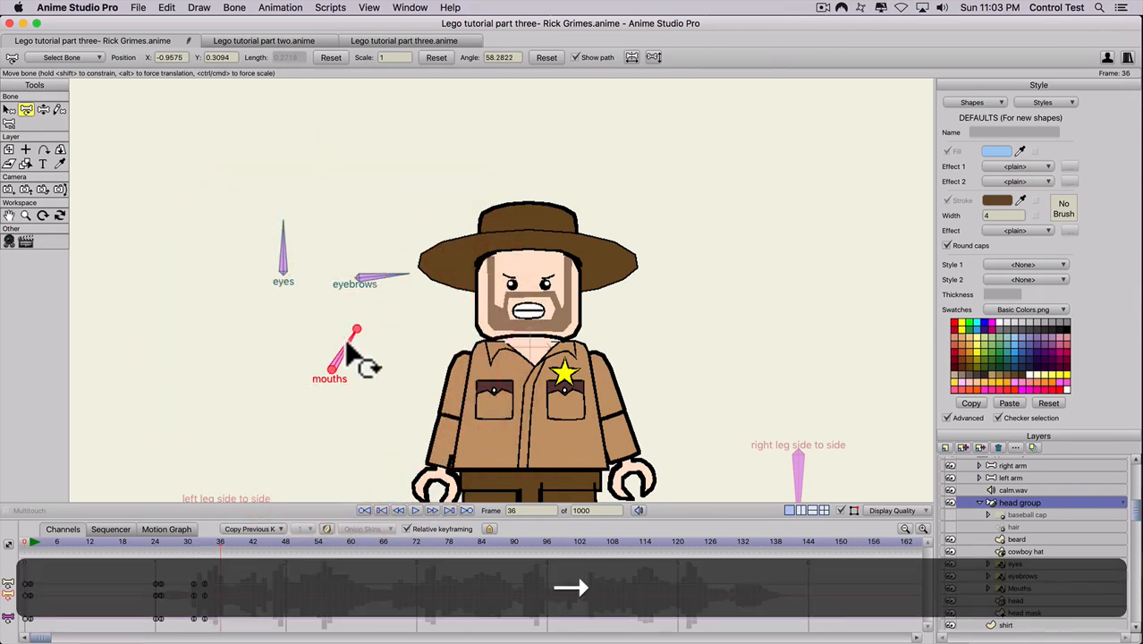
left_click_drag(347, 343, 362, 360)
key("Right")
key("Right")
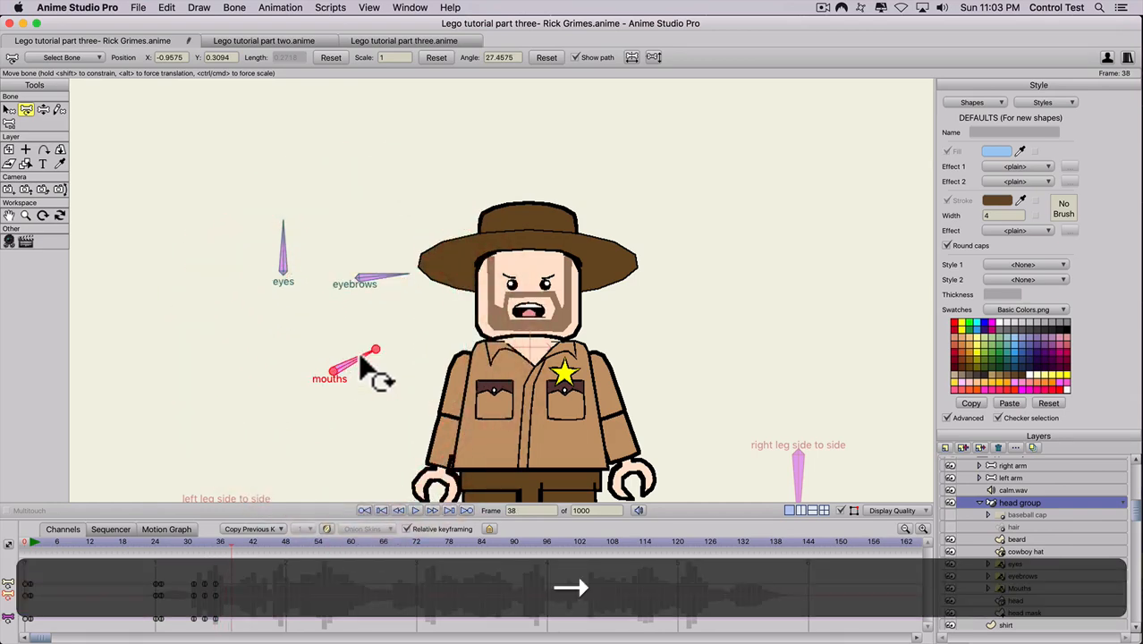
mouse_move(363, 359)
left_mouse_down()
mouse_move(350, 344)
mouse_move(356, 353)
left_mouse_up()
key("Right")
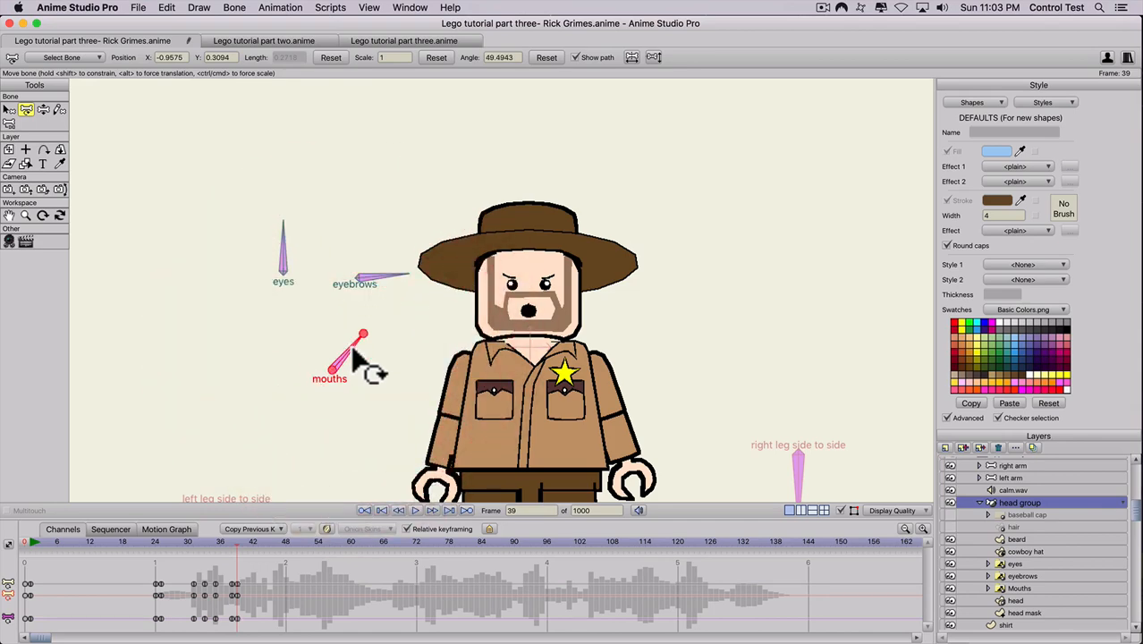
Rotate the mouths bone to about 74° at frame 40 for the wide-open mouth and about 35° at frame 43 for the bared-teeth mouth.
key("Right")
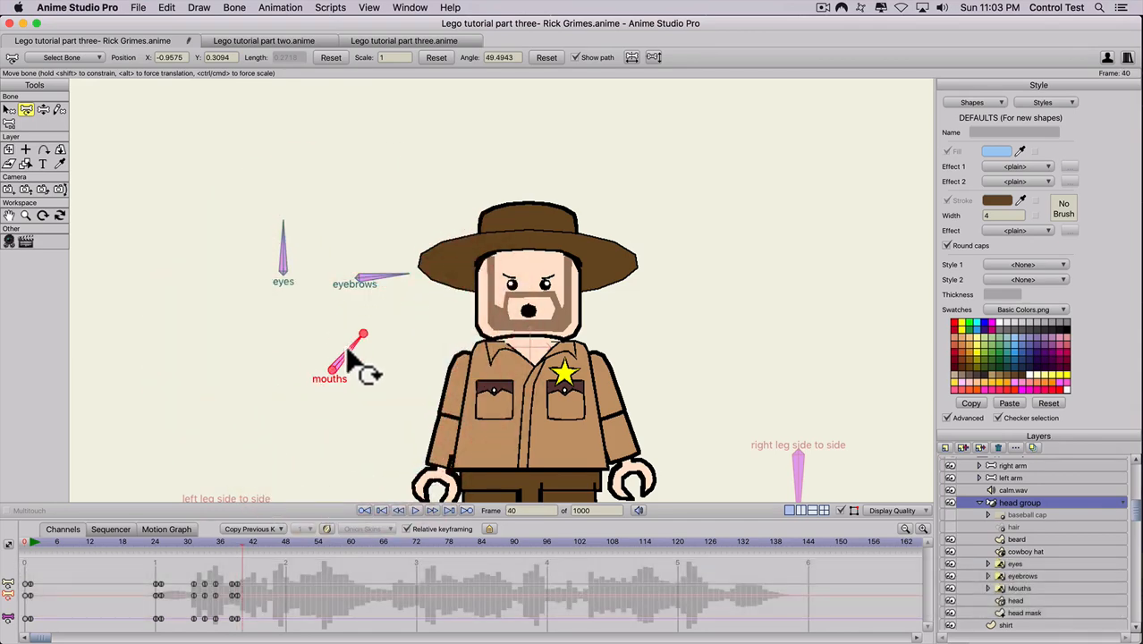
mouse_move(348, 351)
left_mouse_down()
mouse_move(356, 348)
mouse_move(346, 340)
left_mouse_up()
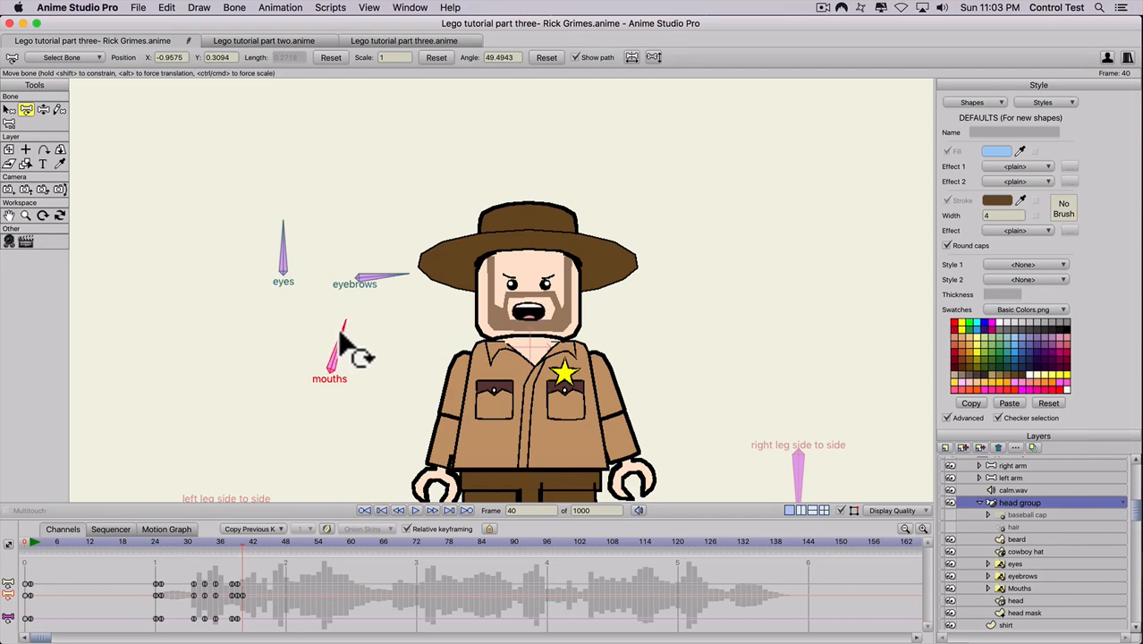
left_click(342, 331)
key("Right")
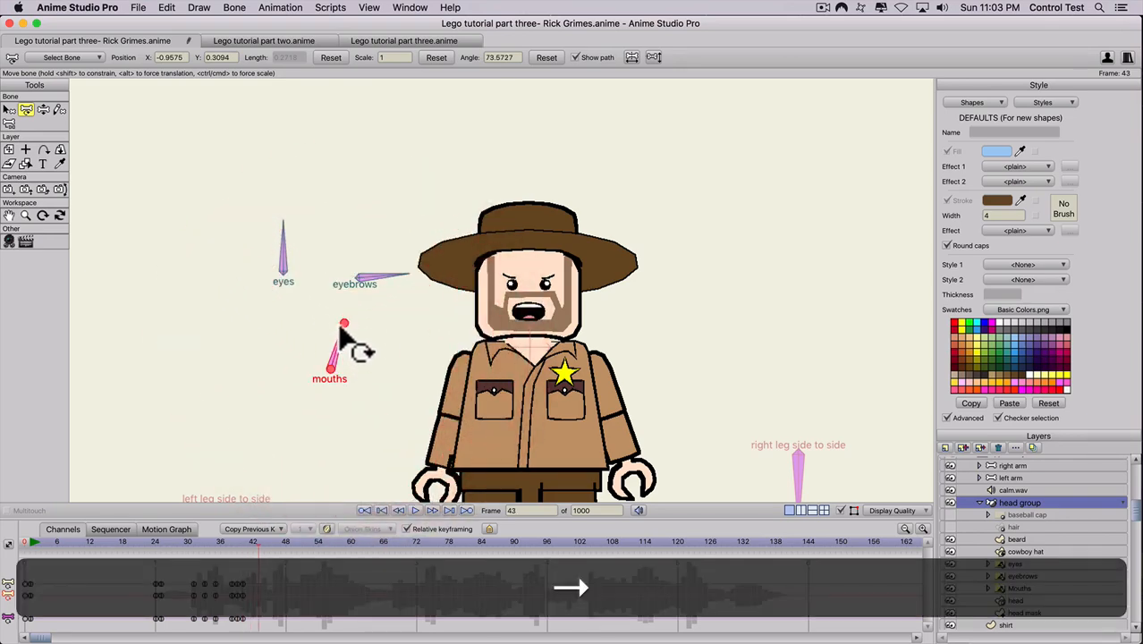
left_click_drag(340, 345, 360, 355)
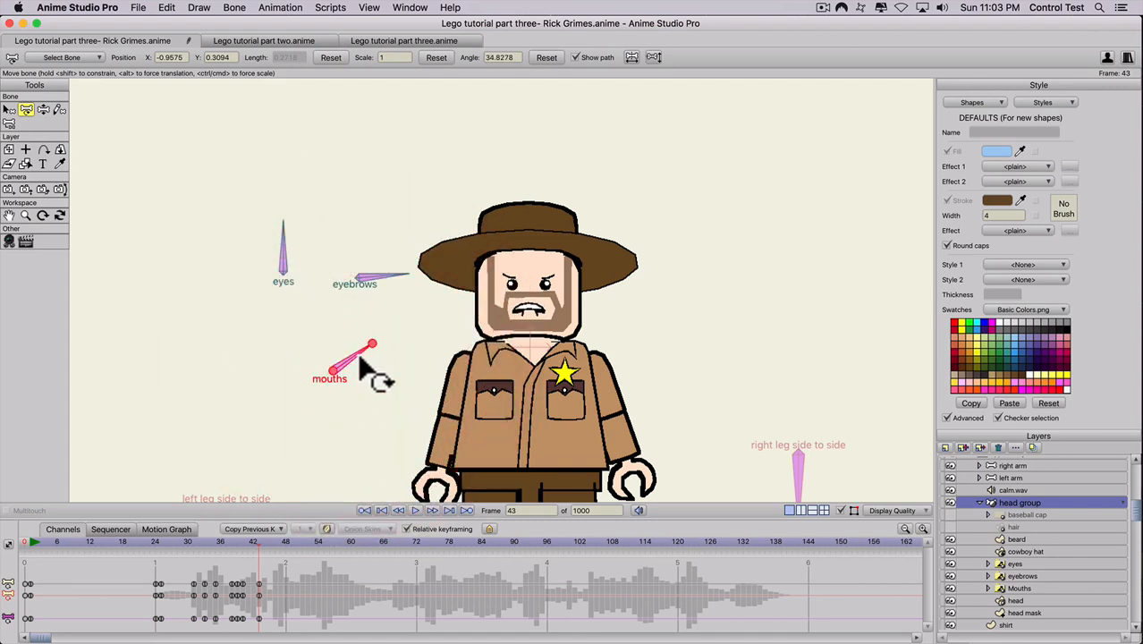
Play the audio past frame 43 and scrub back to frame 43 to check the lip sync.
key("Right")
key("Right")
key("space")
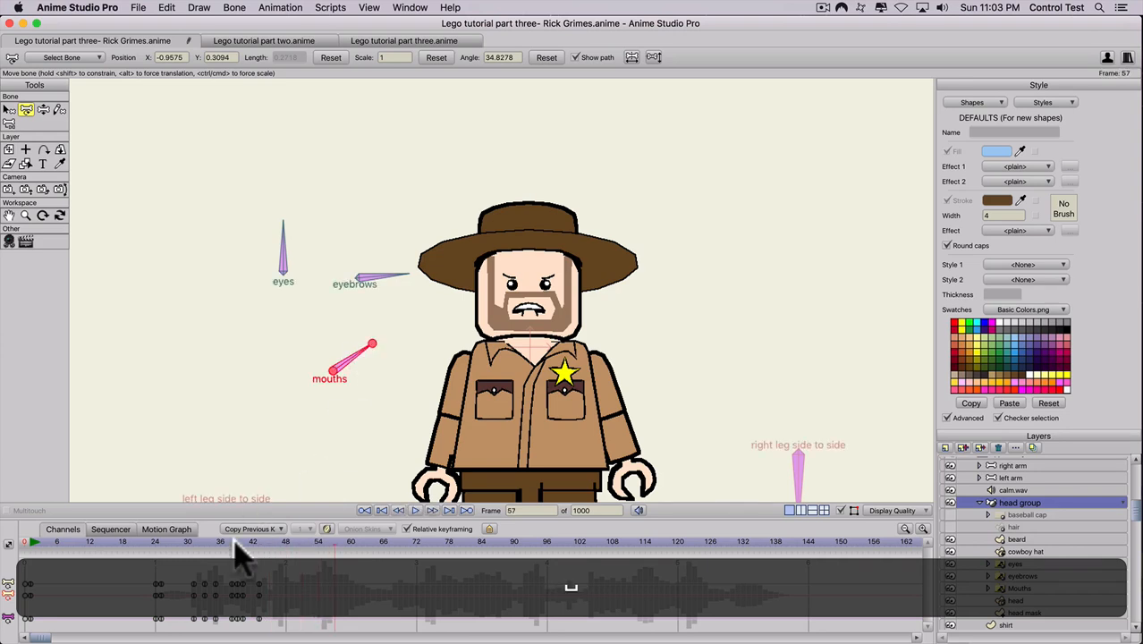
left_click_drag(238, 541, 268, 544)
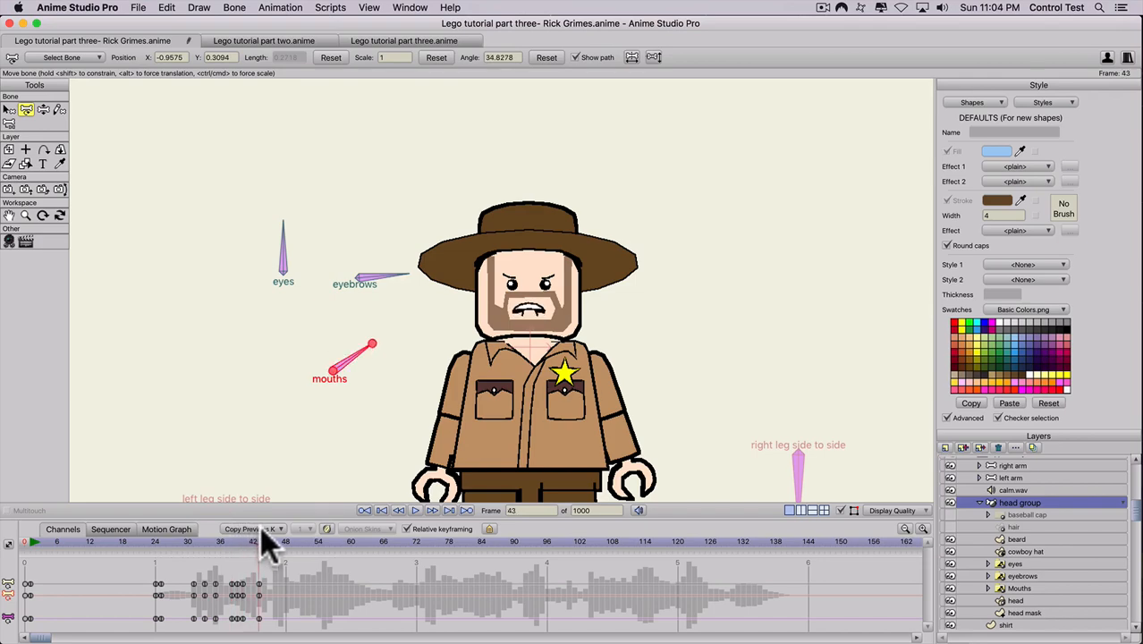
Rotate the mouths bone to about 79° at frame 44 for the open mouth and about 55° at frame 46 for the clenched-teeth mouth.
key("Right")
key("Left")
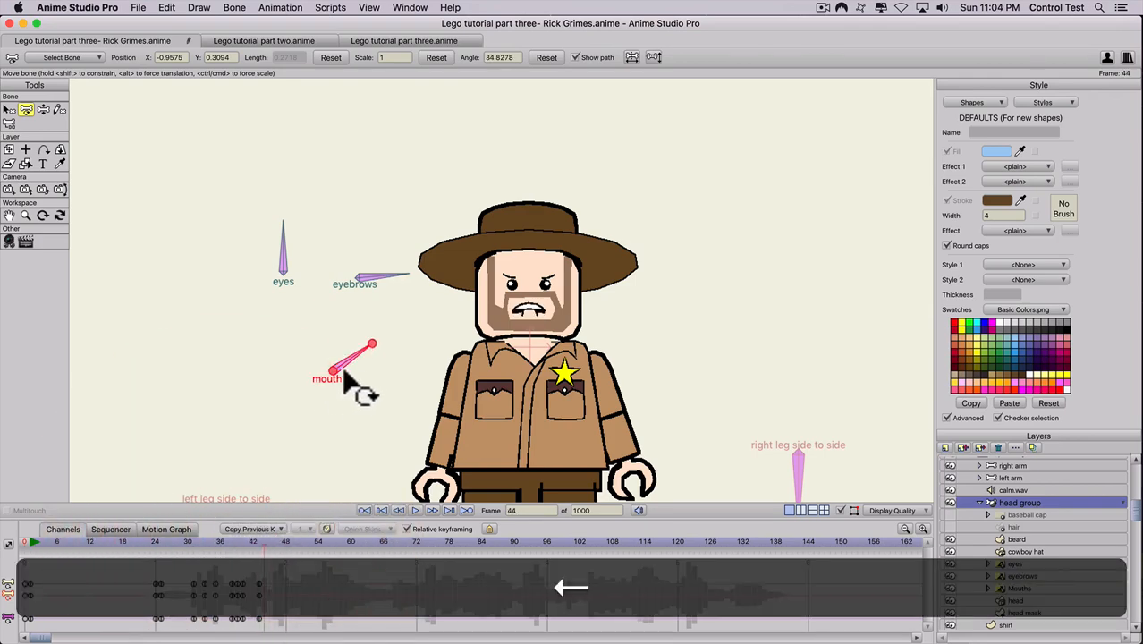
left_click_drag(357, 389, 333, 338)
key("Right")
key("Right")
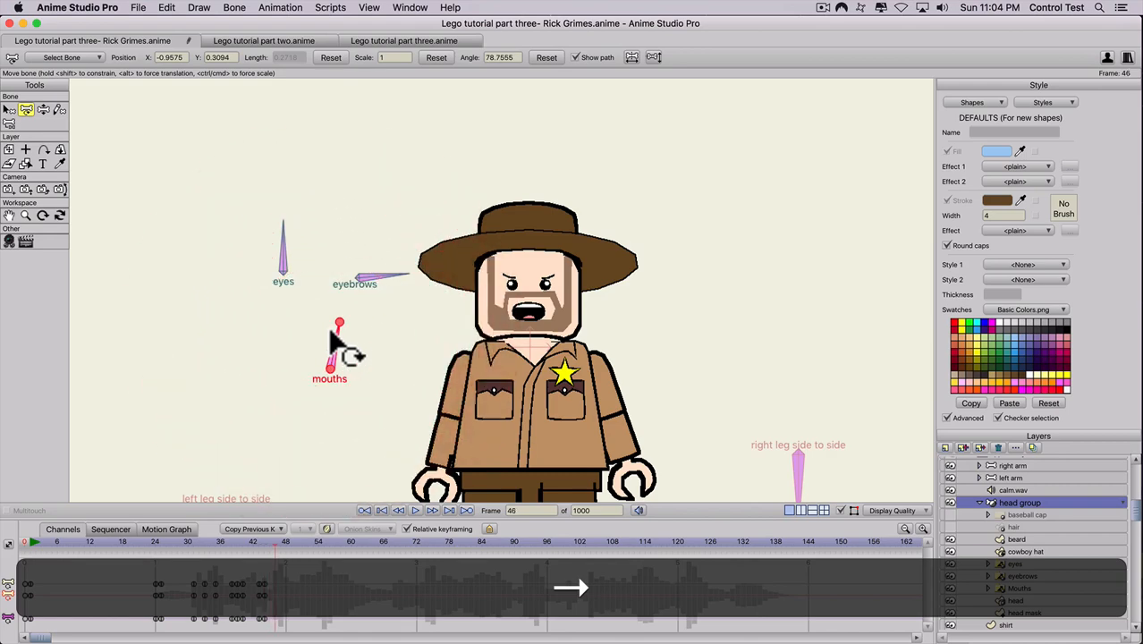
key("Right")
left_click_drag(337, 343, 349, 345)
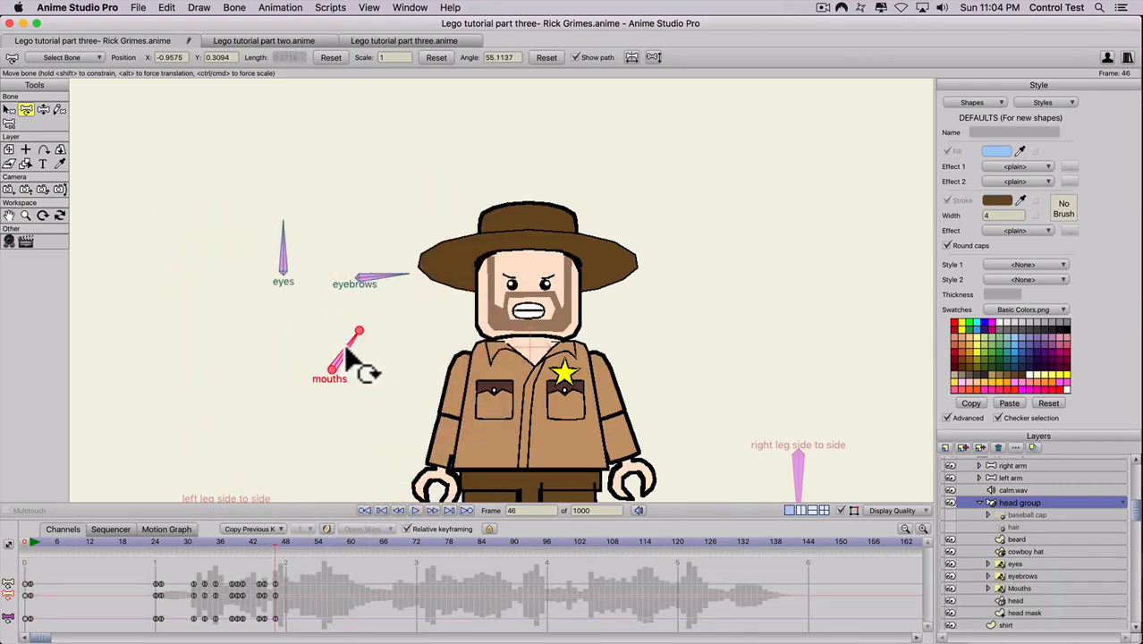
Rotate the mouths bone to about 76° at frame 49 for the open mouth and about 83° at frame 53 for the closed mouth.
key("Right")
left_click_drag(347, 352, 338, 345)
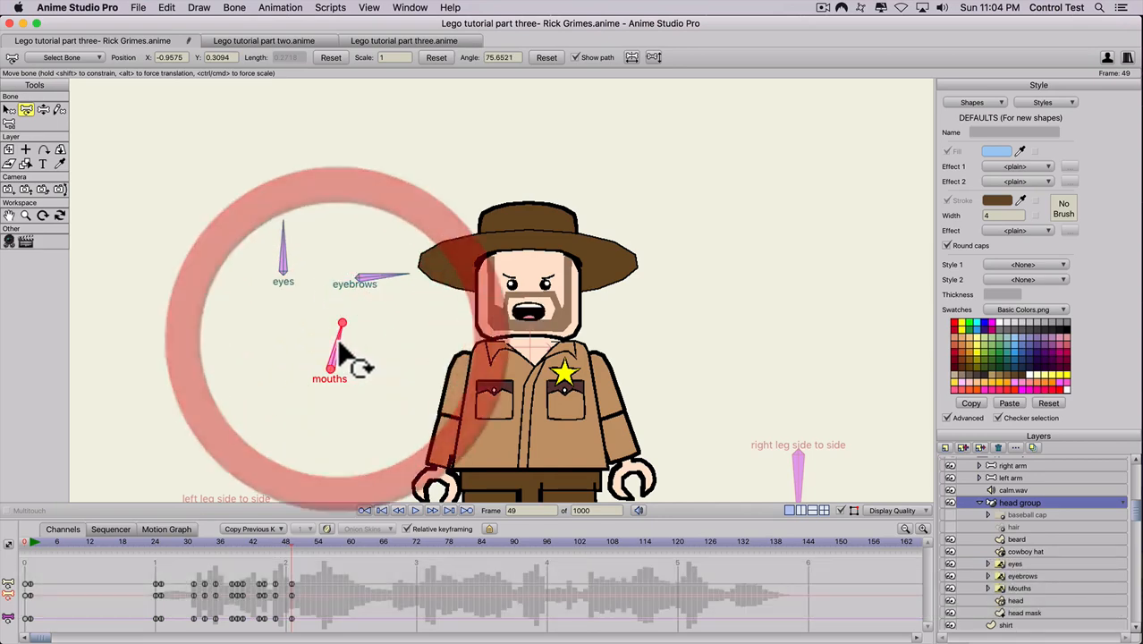
key("Right")
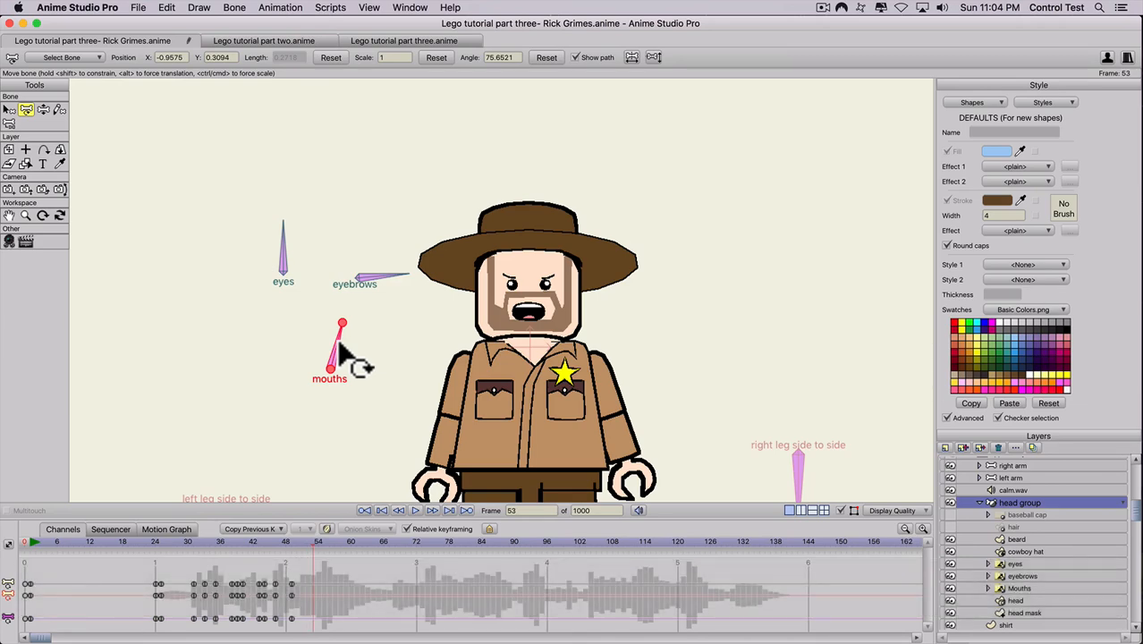
left_click_drag(338, 344, 333, 346)
key("Right")
key("Right")
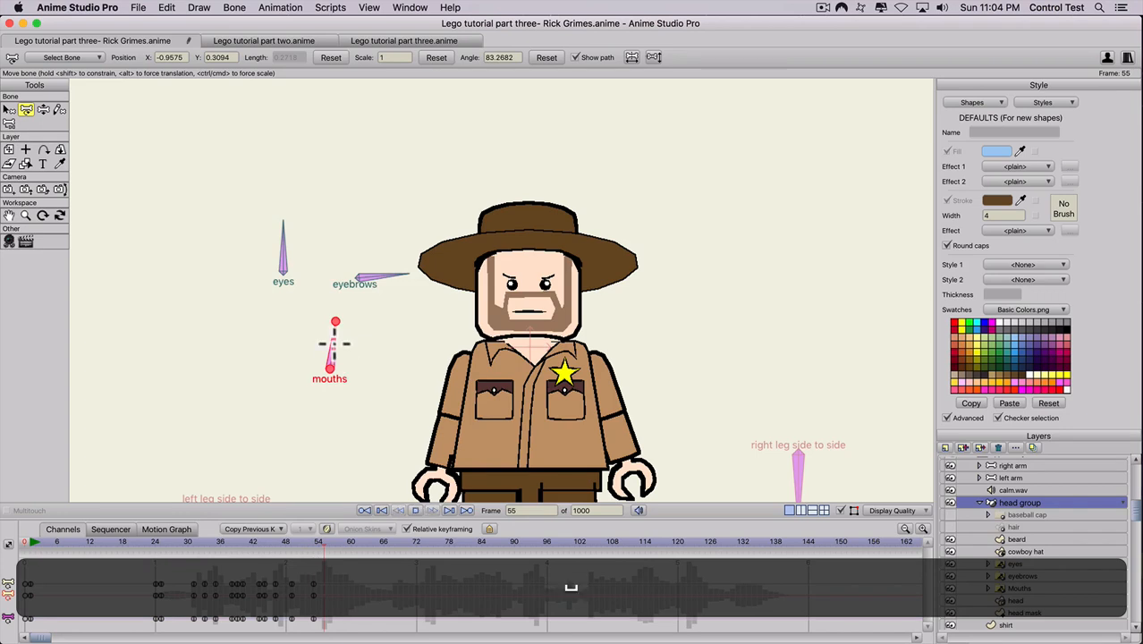
Scrub back through the last keyed words and move the mouths bone key from frame 49 to frame 48.
left_click(183, 542)
left_click_drag(213, 540, 284, 540)
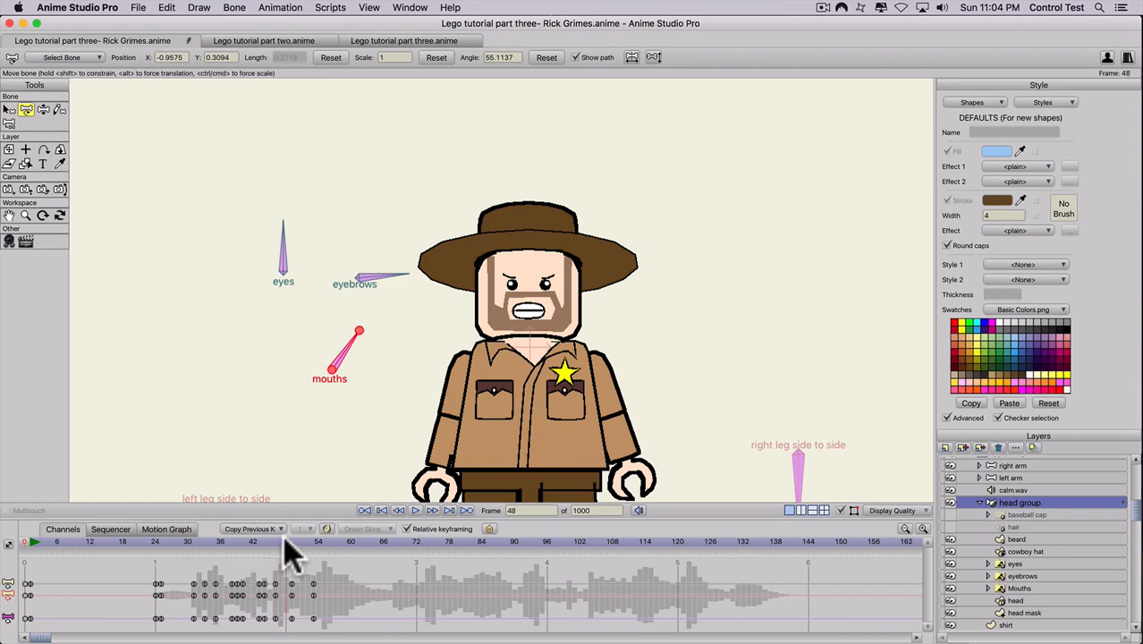
left_click_drag(292, 595, 288, 587)
Step forward to frame 54 and play the audio from there to listen for the next phrase.
key("Right")
key("Right")
key("Right")
key("Right")
key("Right")
key("Right")
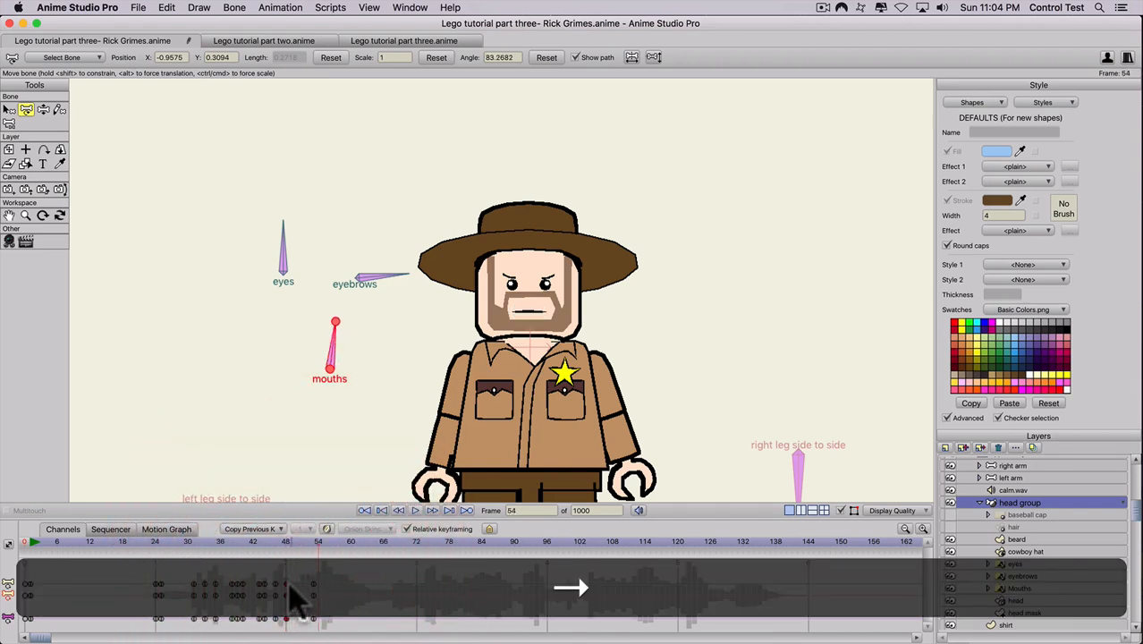
key("space")
key("space")
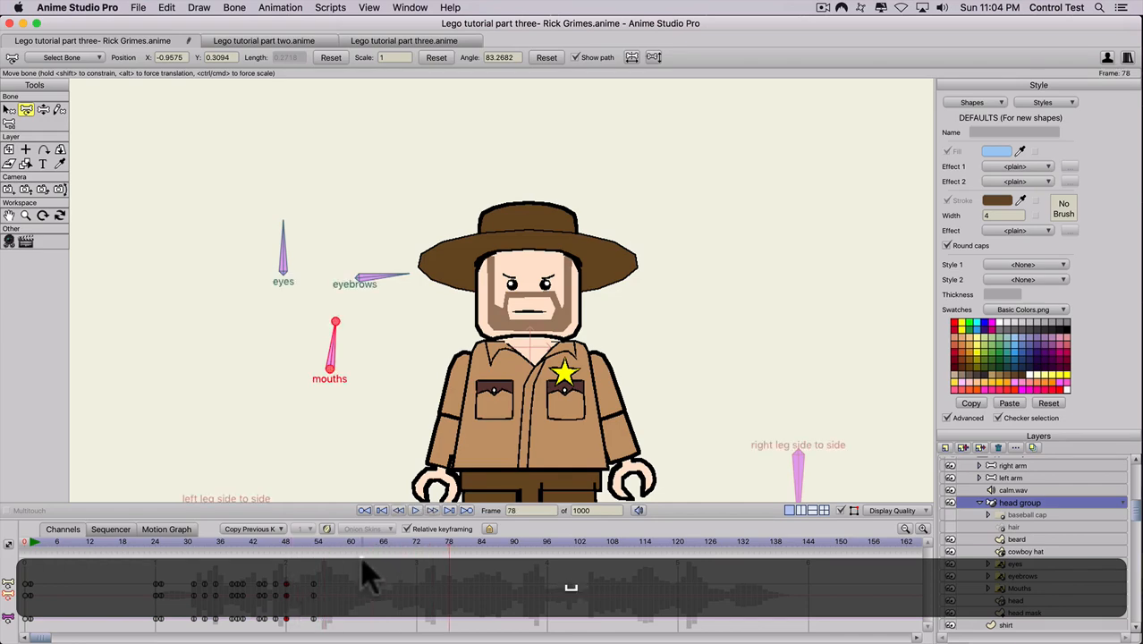
Scrub to frame 68, where the next phrase starts, and rotate the mouths bone to about 53° for the clenched-teeth mouth.
left_click_drag(347, 544, 390, 544)
key("Right")
key("Left")
left_click_drag(331, 345, 352, 351)
key("Right")
key("Right")
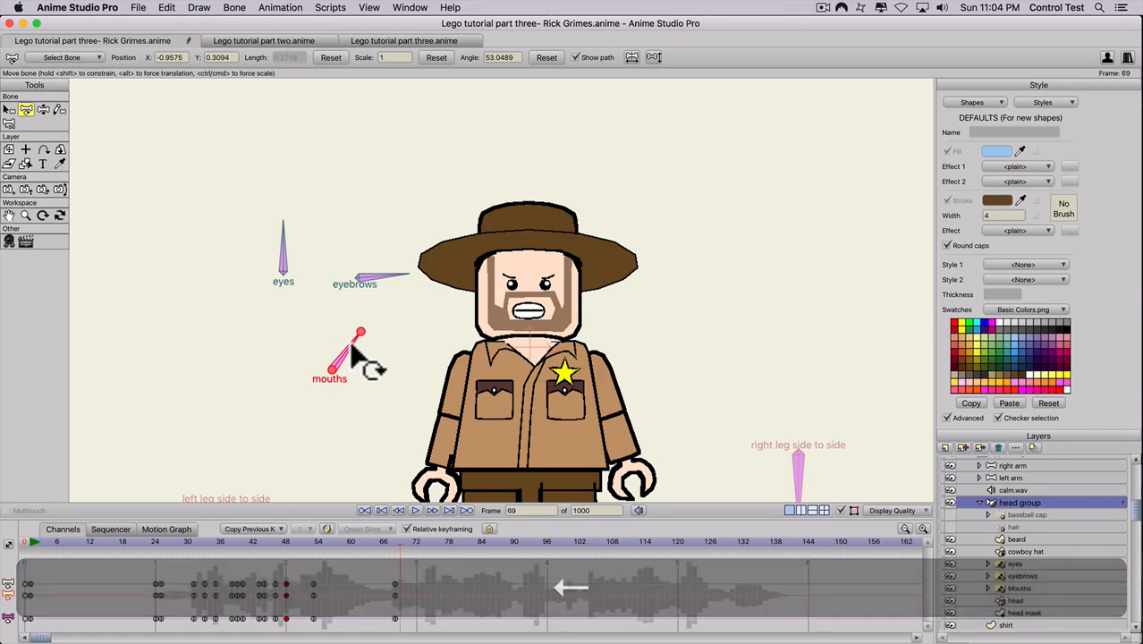
Key new mouths bone rotations at frames 69 and 71, using the clenched-teeth mouth at frame 71.
left_click_drag(353, 349, 351, 348)
key("Right")
key("Right")
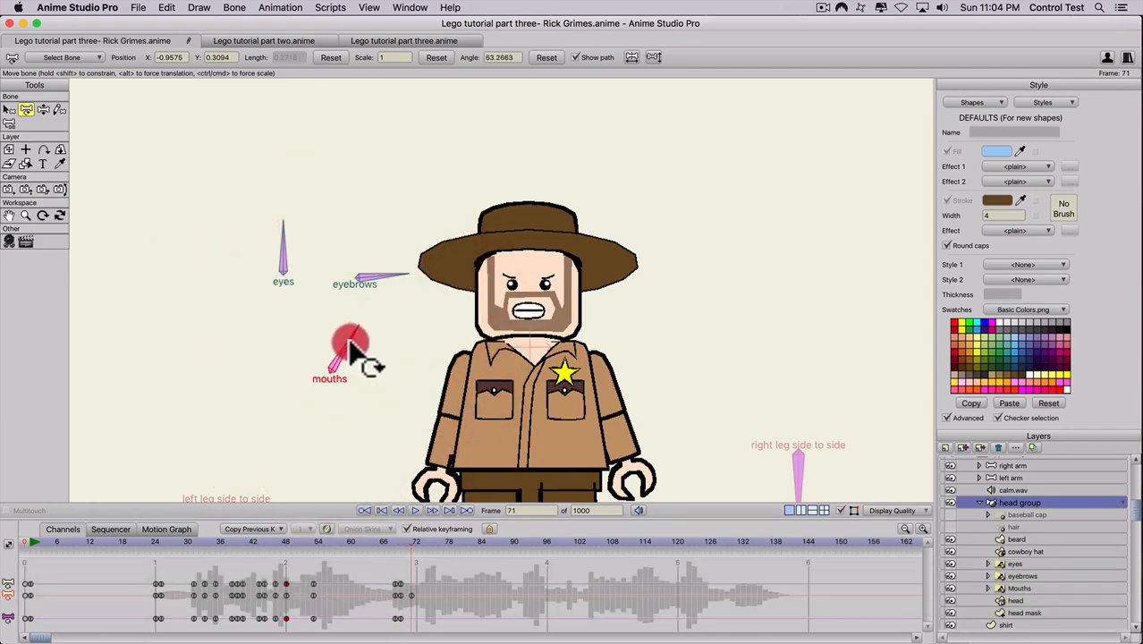
key("Right")
key("Right")
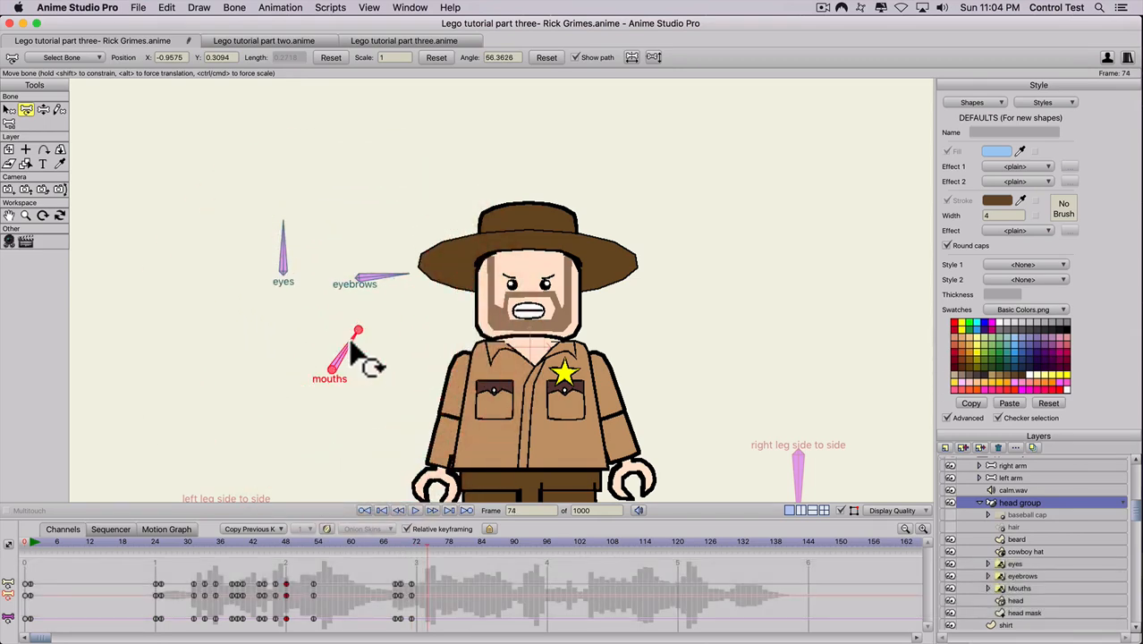
Rotate the mouths bone to about 72° at frame 74 for the open mouth and about 58° at frame 77 for the clenched-teeth mouth.
left_click_drag(352, 345, 343, 340)
key("Right")
key("Right")
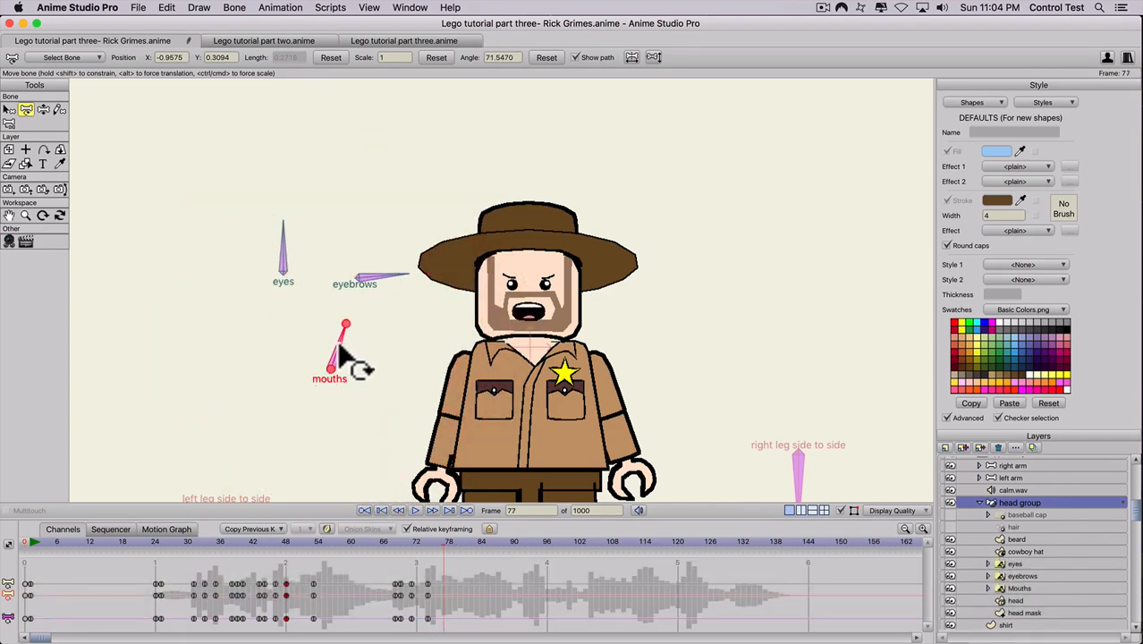
left_click_drag(341, 346, 347, 346)
key("Right")
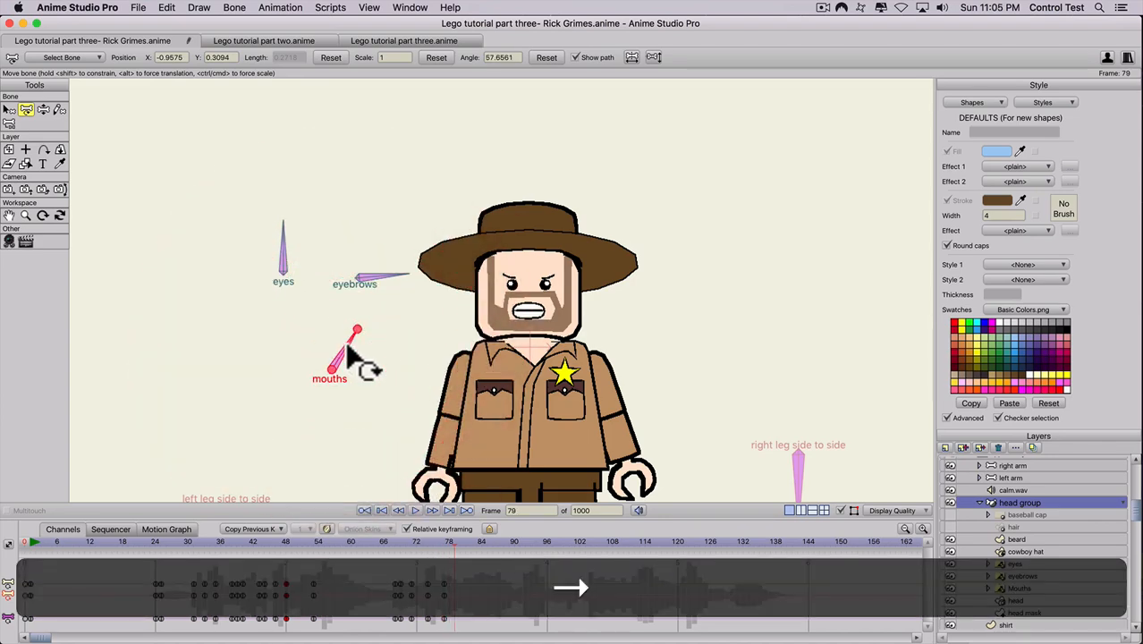
Rotate the mouths bone to about 73° at frame 79 for the open mouth and about 59° at frame 82 for the clenched-teeth mouth.
left_click(347, 347)
key("Left")
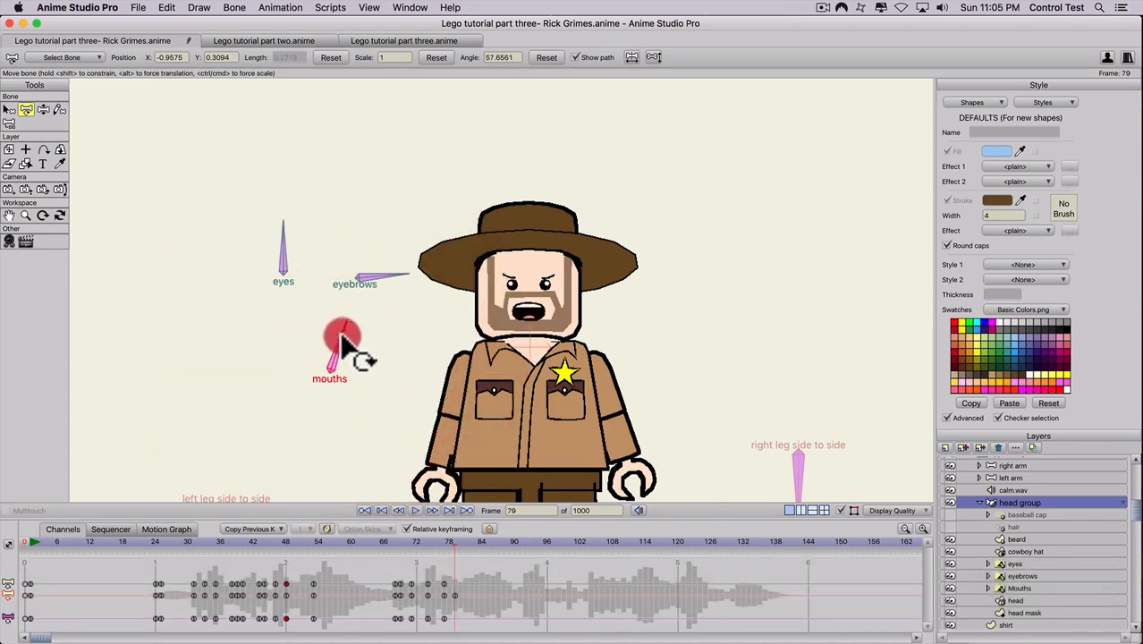
key("Right")
key("Right")
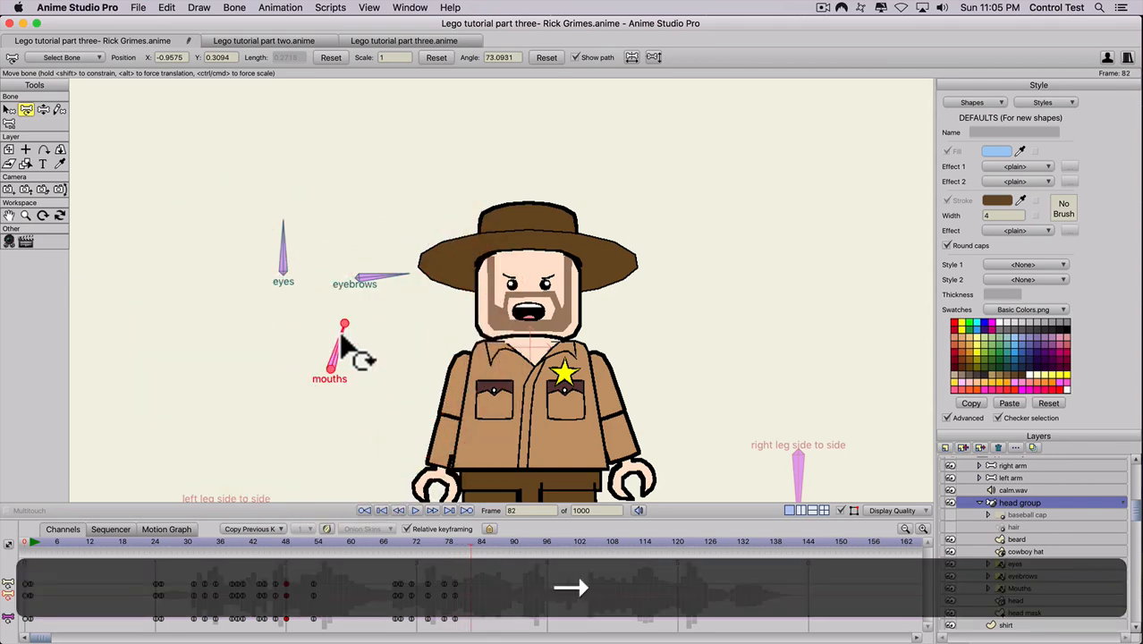
left_click_drag(336, 338, 351, 338)
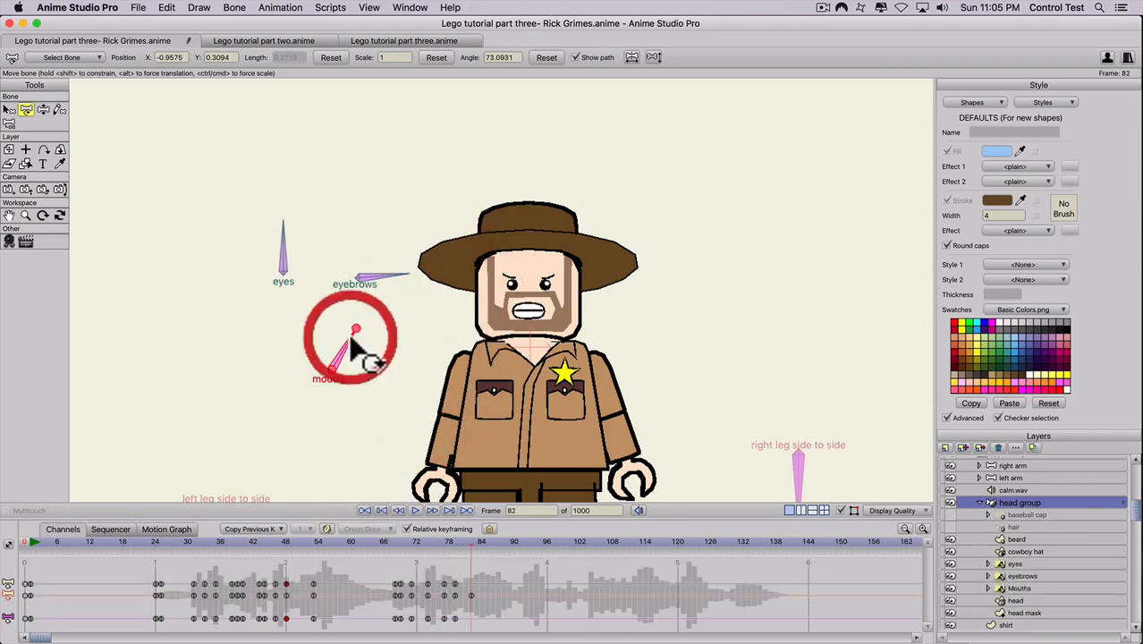
Play the audio past frame 82 and scrub back to frame 82 to check the lip sync.
key("space")
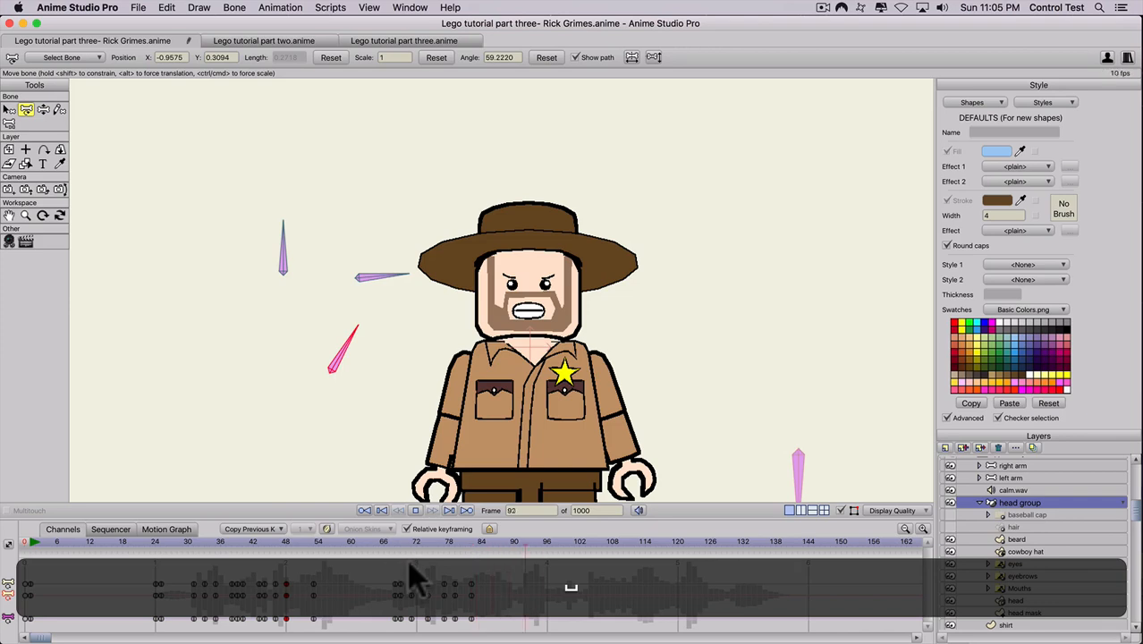
left_click_drag(392, 542, 483, 541)
left_click(477, 542)
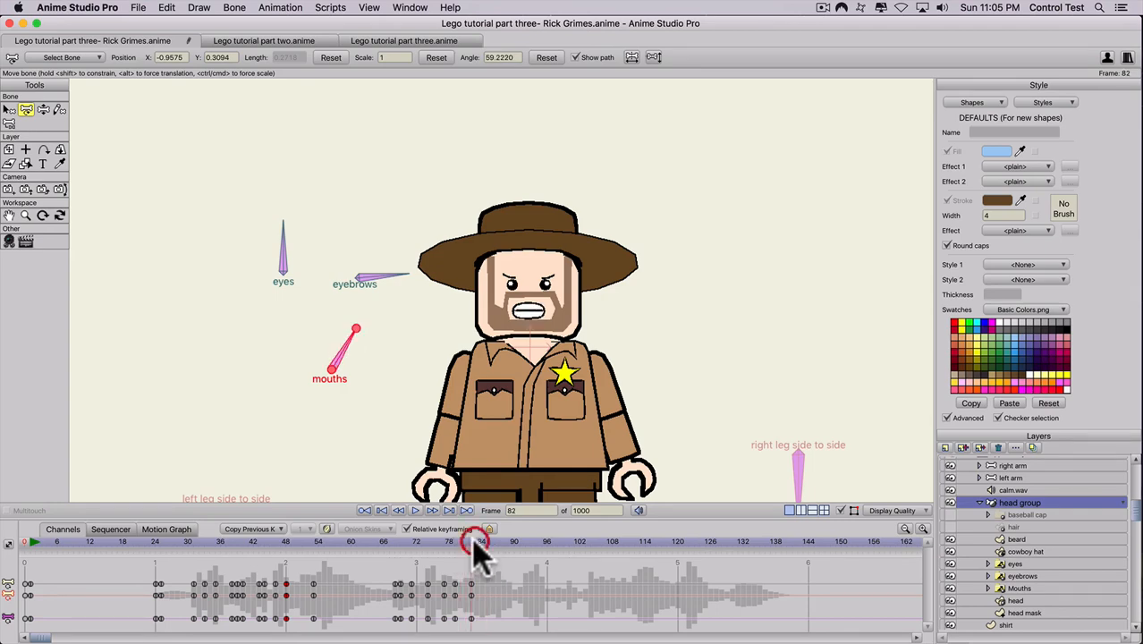
Rotate the mouths bone to about 74° at frame 84 for the open mouth and about 60° at frame 85 for the clenched-teeth mouth.
mouse_move(337, 340)
left_mouse_down()
mouse_move(326, 331)
mouse_move(349, 348)
left_mouse_up()
key("Right")
key("Left")
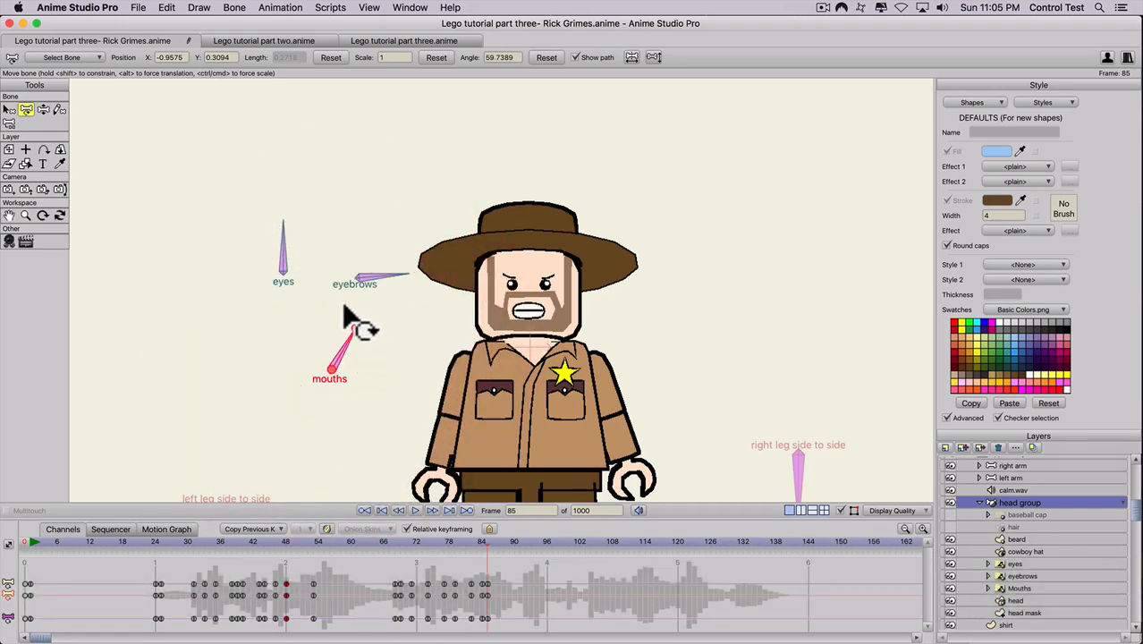
Scrub through the keyed mouth shapes and replay the audio around frame 84 to check the timing.
left_click(221, 539)
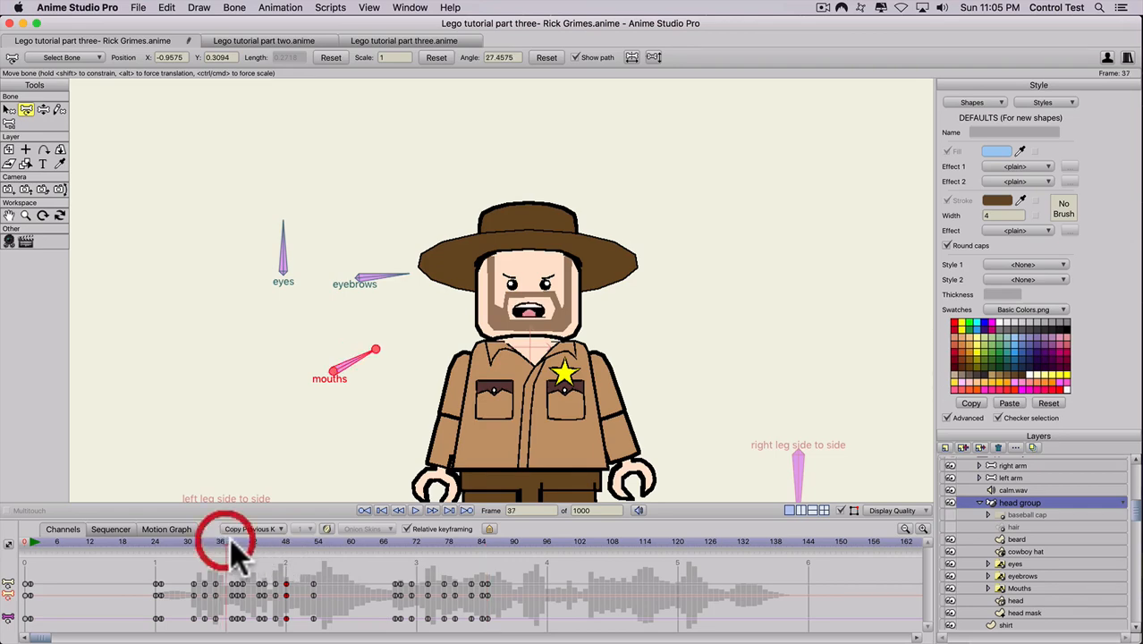
left_click(475, 541)
left_click_drag(475, 543, 483, 545)
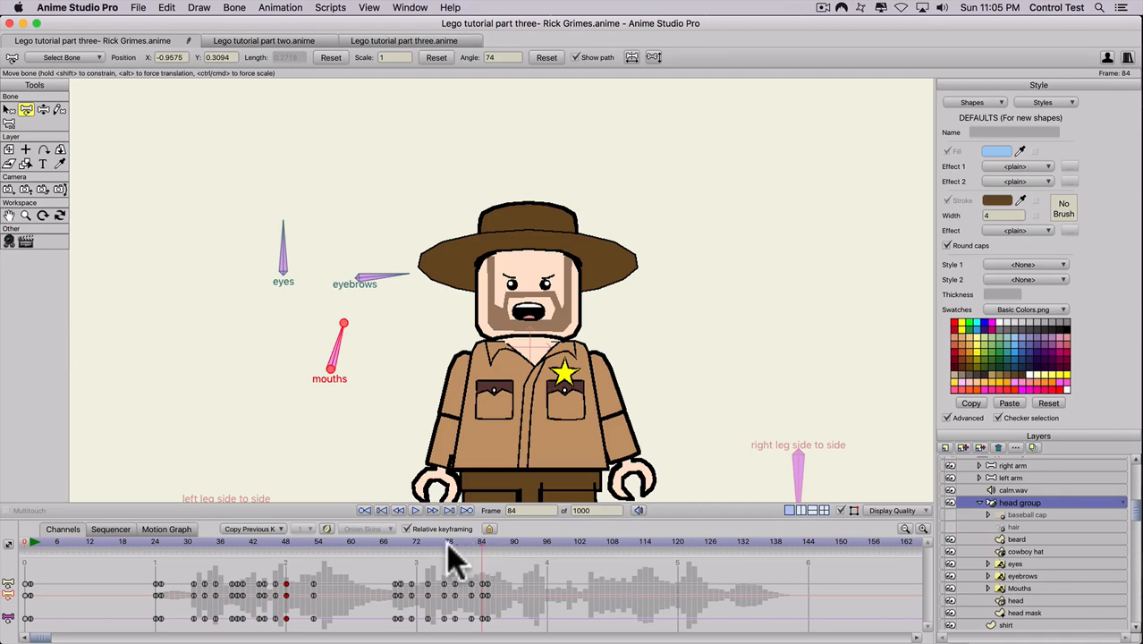
left_click_drag(366, 543, 484, 541)
key("Right")
key("Right")
key("space")
key("space")
key("space")
Adjust the mouths bone slightly at frame 88 to key another clenched-teeth mouth.
key("Right")
key("Right")
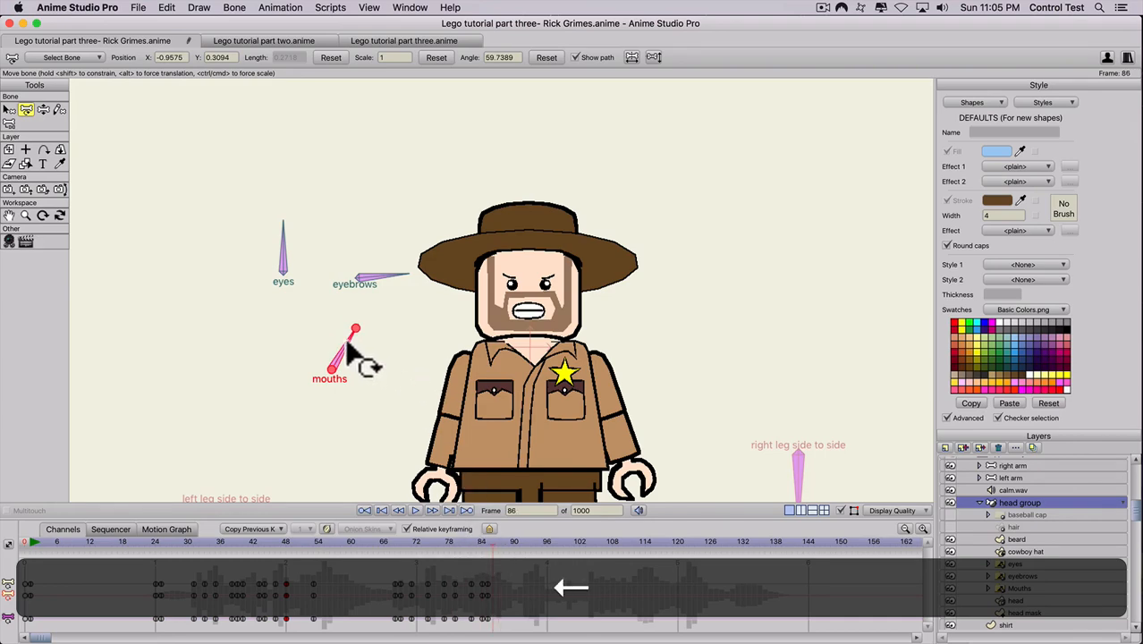
mouse_move(348, 342)
left_mouse_down()
mouse_move(338, 335)
mouse_move(350, 342)
left_mouse_up()
key("Right")
key("Right")
key("Right")
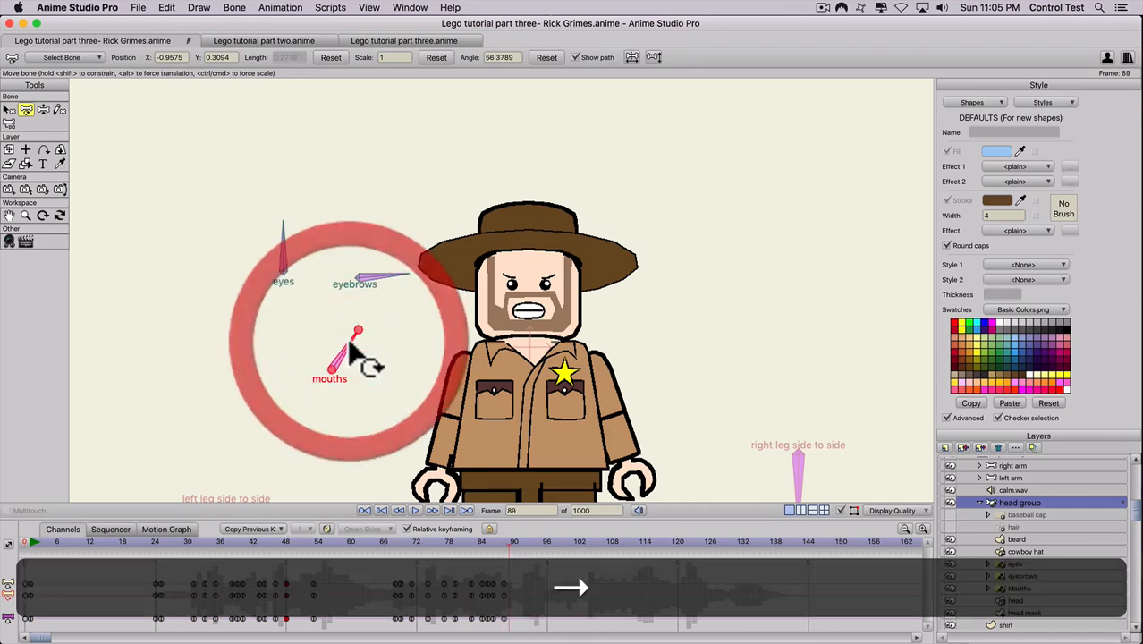
key("Right")
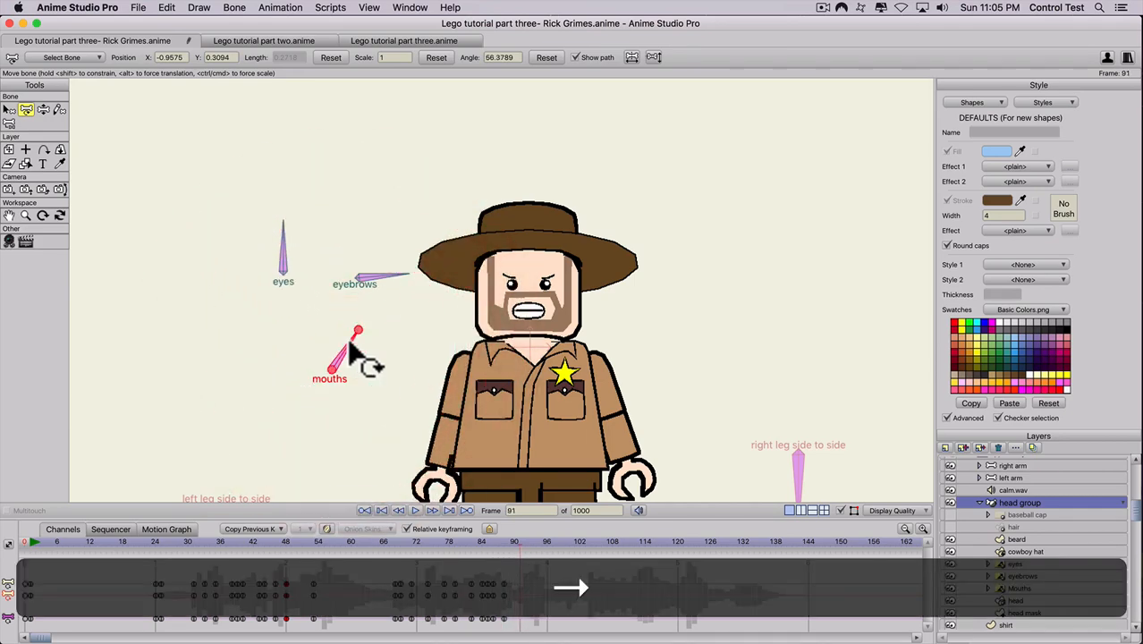
Rotate the mouths bone to about 74° at frame 92 for the open mouth and about 84° at frame 96 for the closed mouth.
left_click_drag(351, 345, 342, 336)
key("Right")
key("Right")
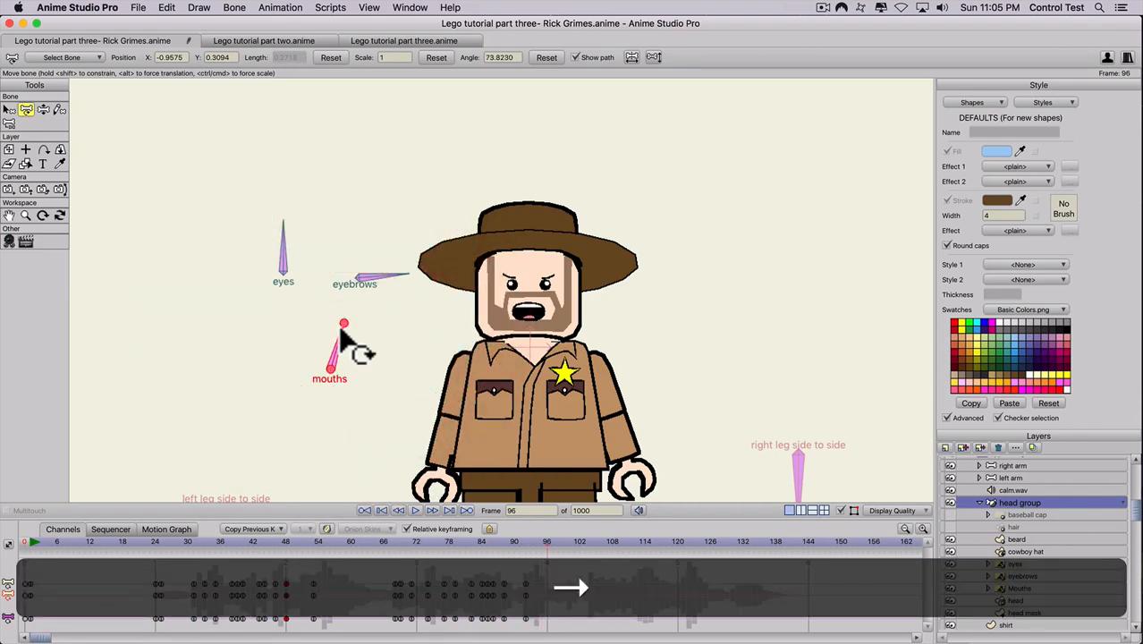
left_click_drag(342, 330, 334, 338)
key("Right")
key("Right")
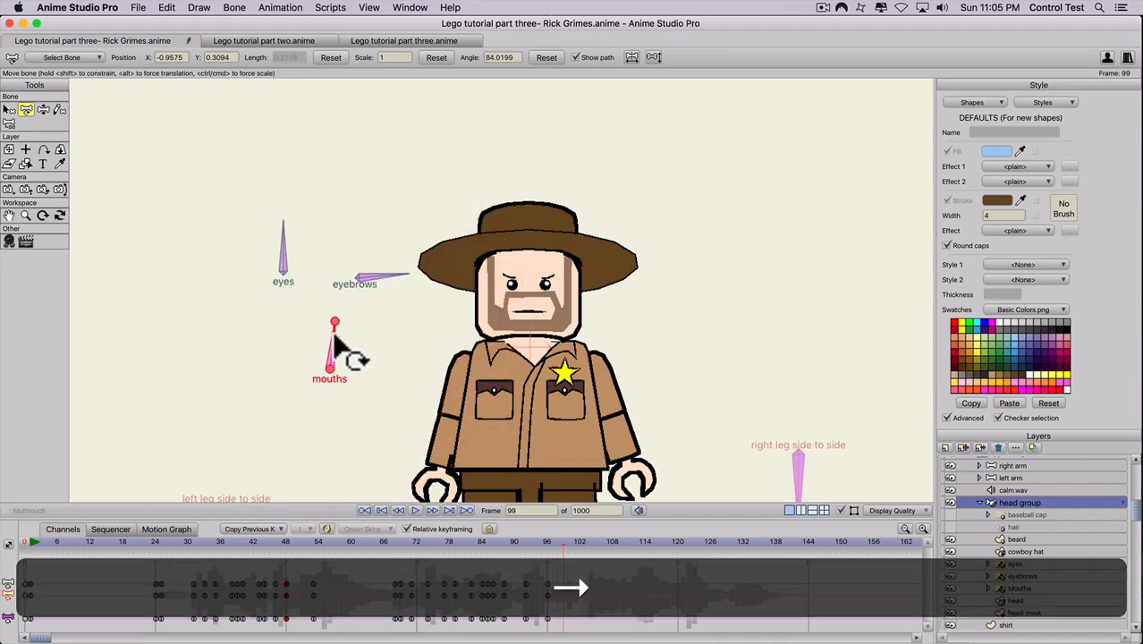
Scrub through the newest keys up to about frame 98 and play the audio to check the lip sync.
left_click_drag(456, 543, 564, 549)
key("space")
key("space")
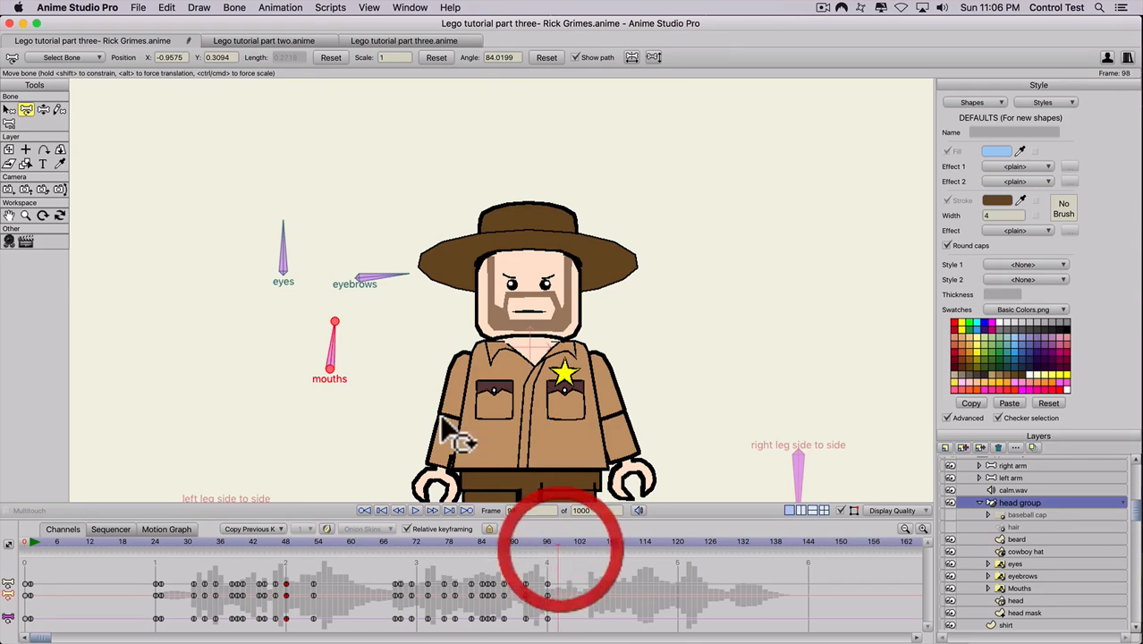
Key the mouths bone at frame 98, at about 54° on frame 100, and at about 82° on frame 102 for the closed mouth.
mouse_move(338, 340)
left_mouse_down()
mouse_move(348, 351)
mouse_move(332, 357)
left_mouse_up()
key("Right")
key("Right")
key("Right")
key("Right")
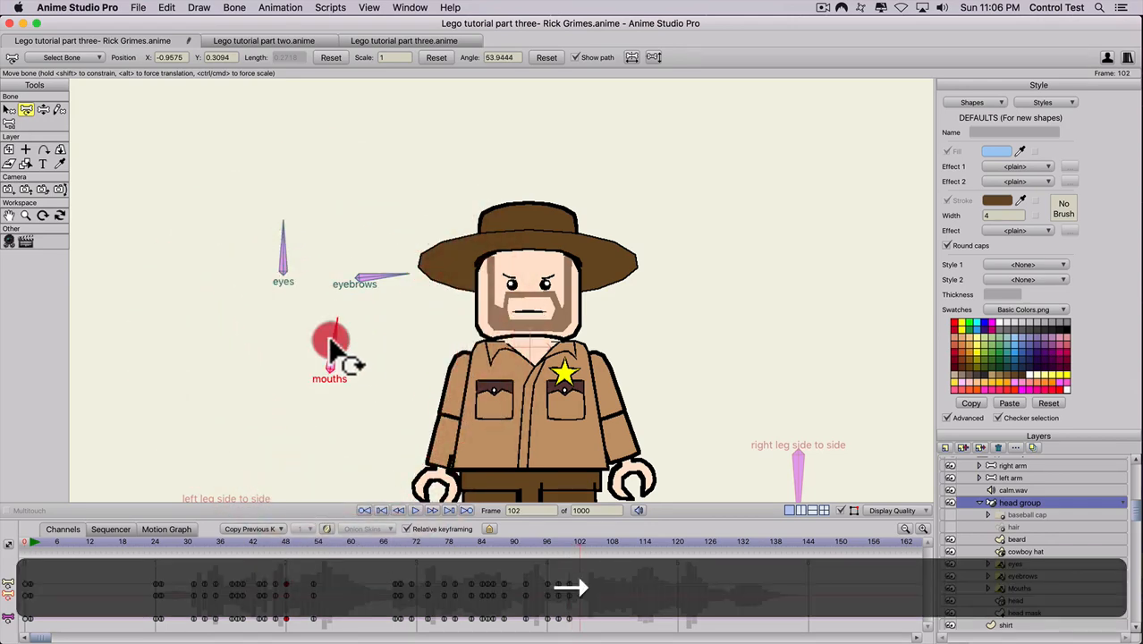
key("space")
key("space")
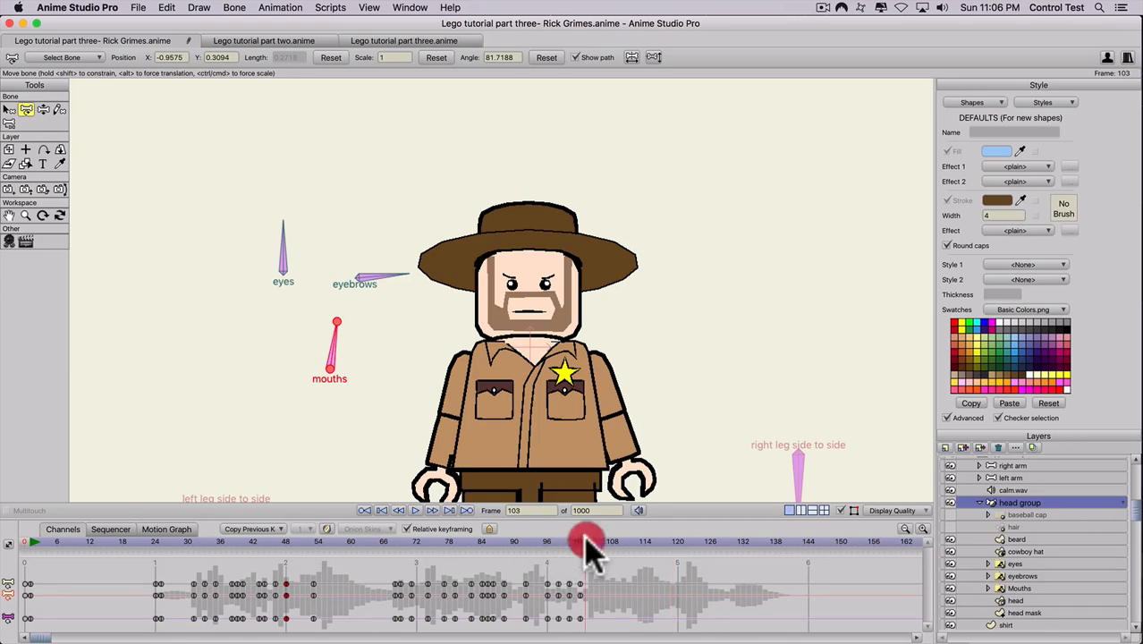
Rotate the mouths bone to about 59° at frame 104 for the clenched-teeth mouth and about 65° at frame 106 for the parted-teeth mouth.
key("Right")
mouse_move(332, 348)
left_mouse_down()
mouse_move(357, 366)
mouse_move(347, 356)
left_mouse_up()
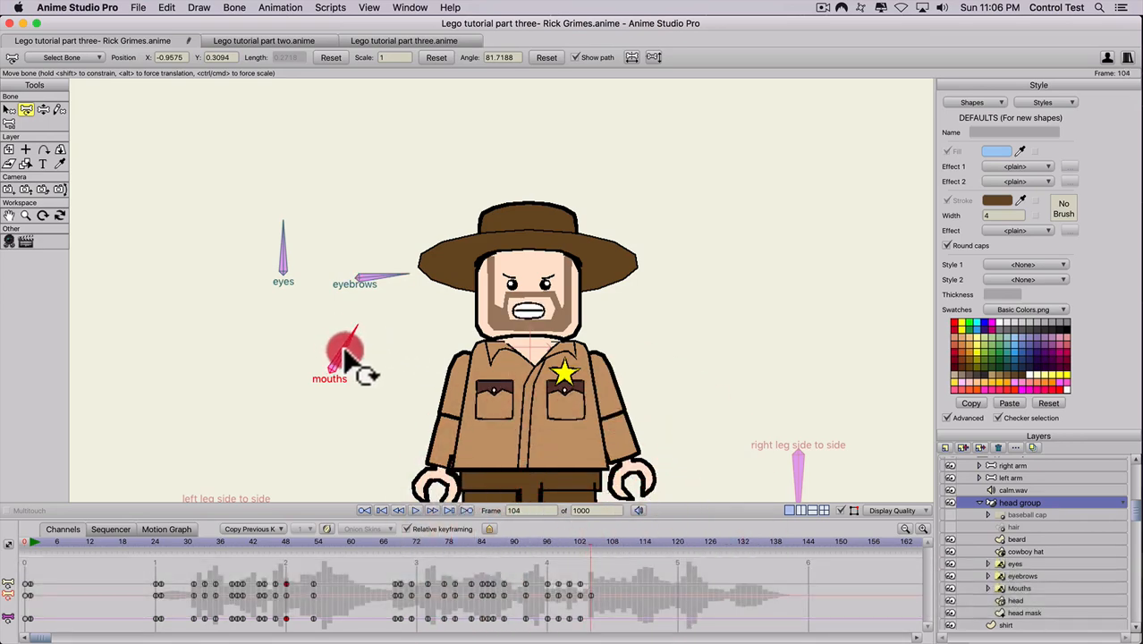
left_click_drag(346, 350, 345, 350)
key("Right")
key("Right")
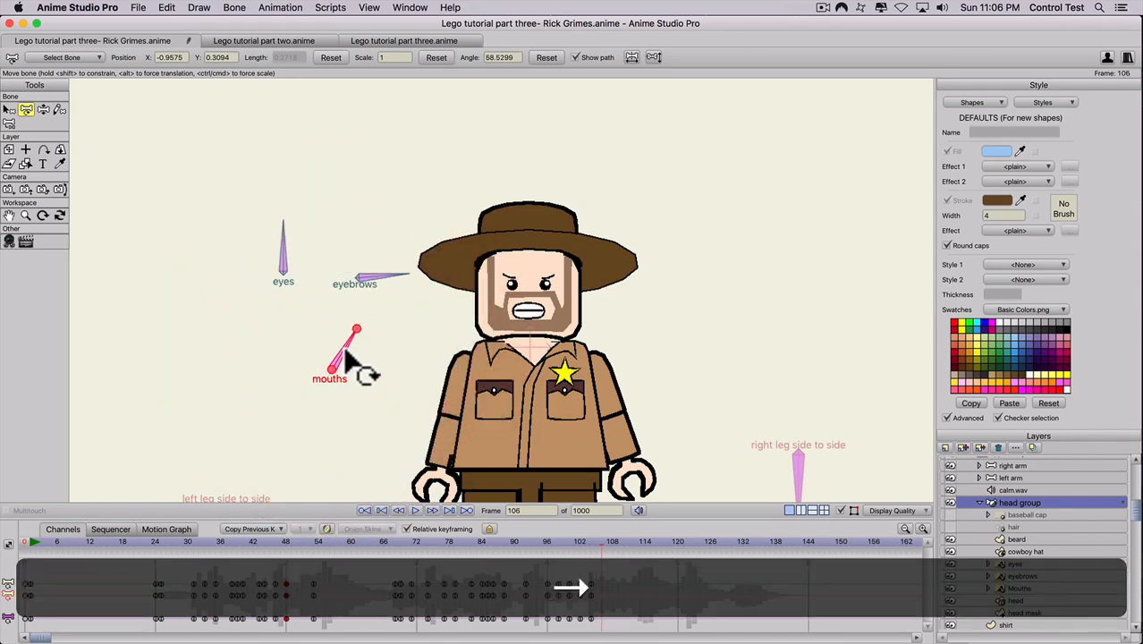
key("Left")
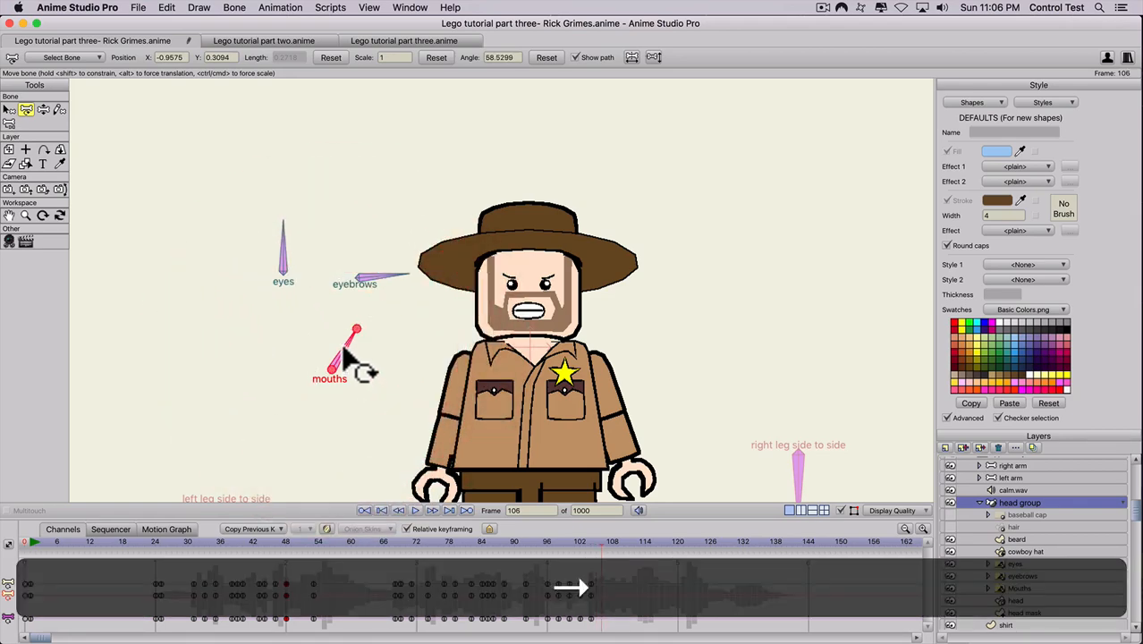
mouse_move(343, 347)
left_mouse_down()
mouse_move(330, 336)
mouse_move(343, 344)
left_mouse_up()
key("Right")
key("Right")
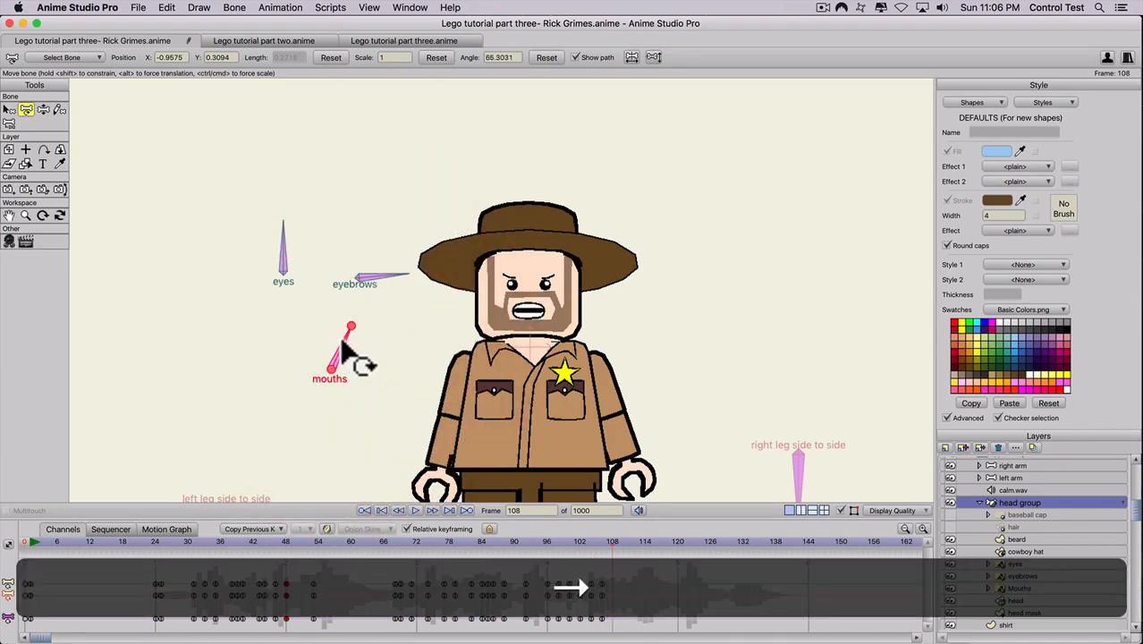
Play the audio from about frame 99 and scrub to frame 107 to hear the next mouth sound.
left_click(565, 541)
key("space")
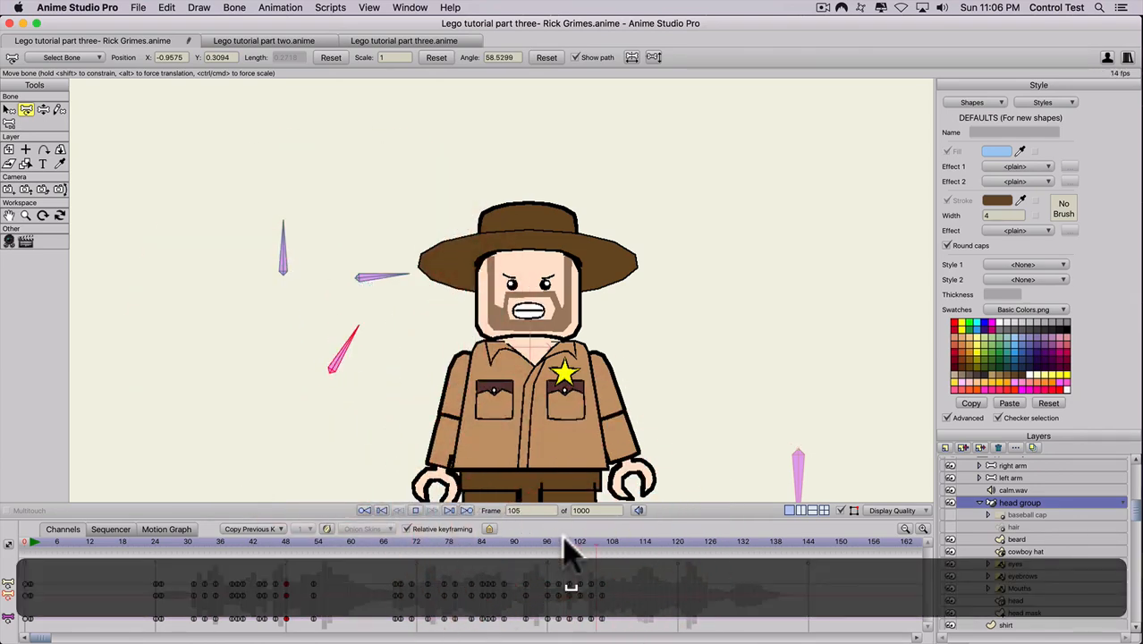
left_click(596, 542)
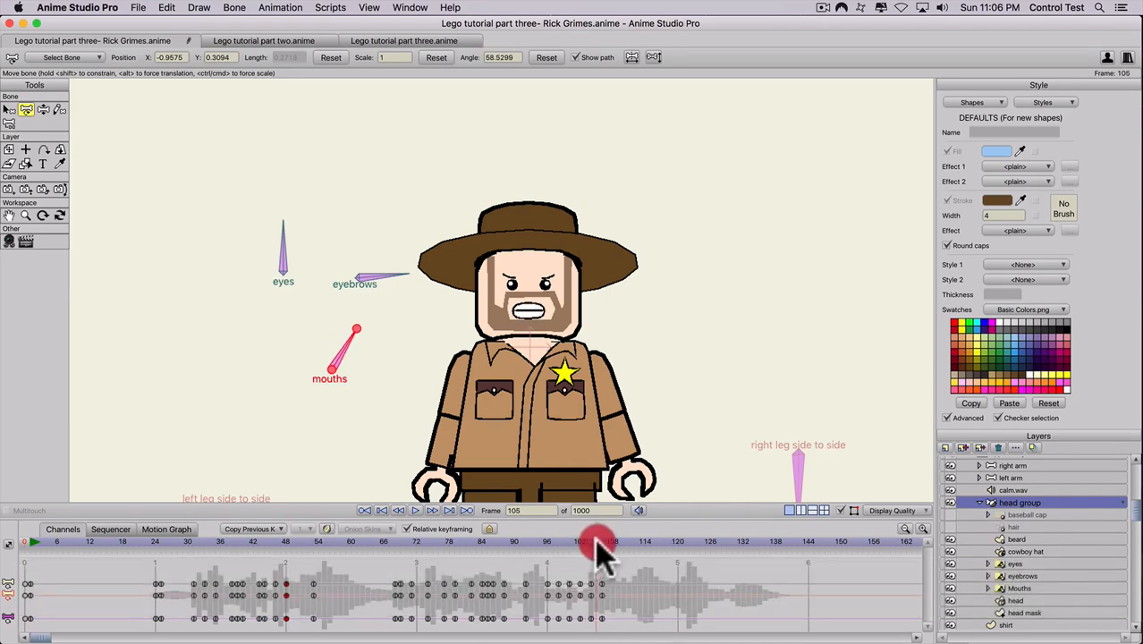
left_click_drag(595, 542, 600, 544)
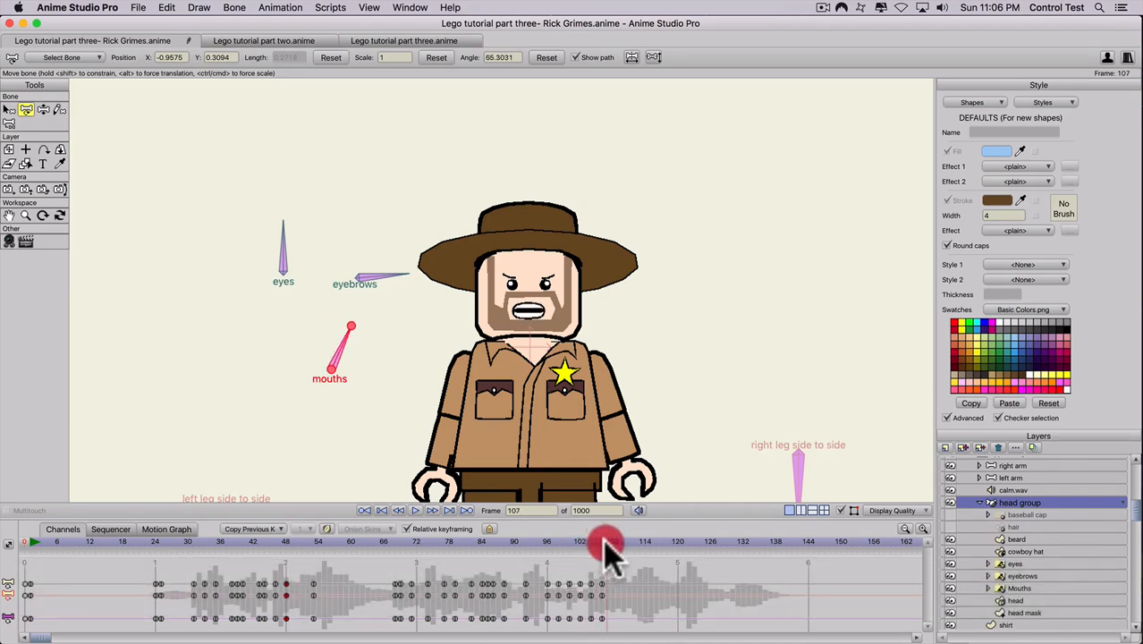
Rotate the mouths bone to about 43° at frame 108 for the round mouth and about 73° at frame 110 for the open mouth.
key("Right")
key("Right")
key("Right")
key("Right")
left_click(607, 541)
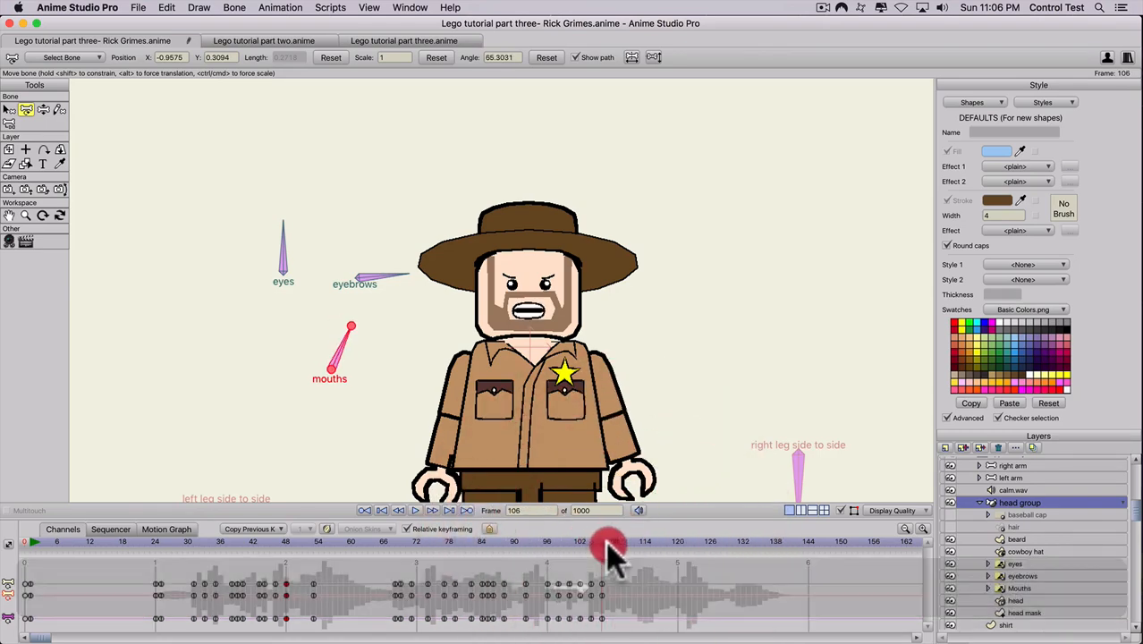
mouse_move(344, 353)
left_mouse_down()
mouse_move(355, 355)
mouse_move(344, 332)
left_mouse_up()
key("Right")
key("Right")
key("Right")
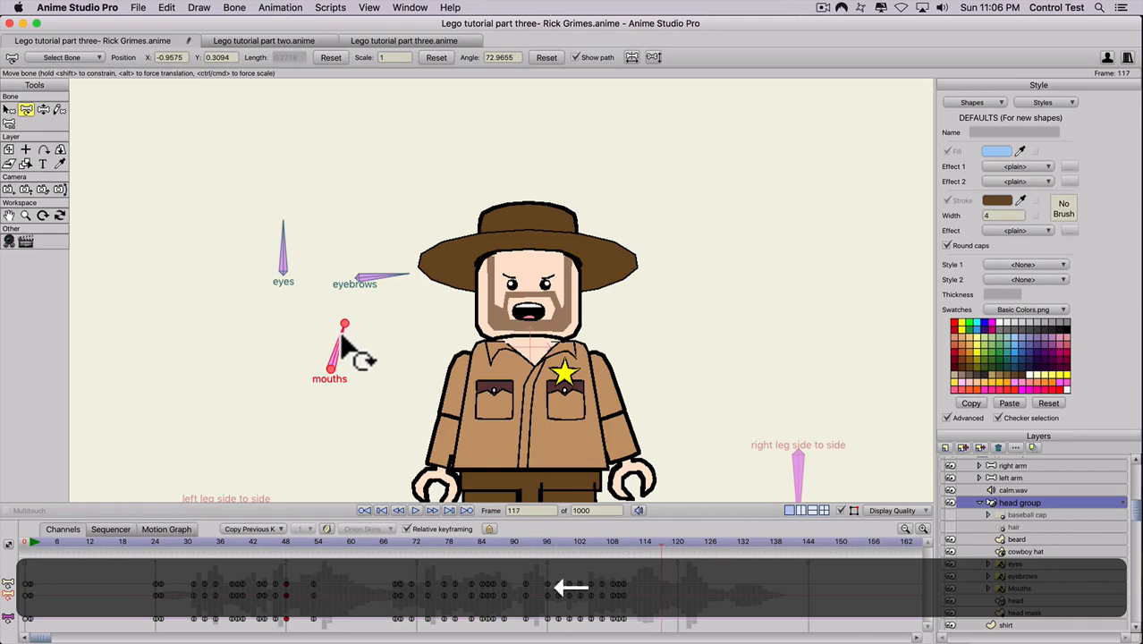
Replay the audio around frames 108 to 111 and key the mouths bone at frames 112, 114 and 116 to match the speech.
left_click(613, 538)
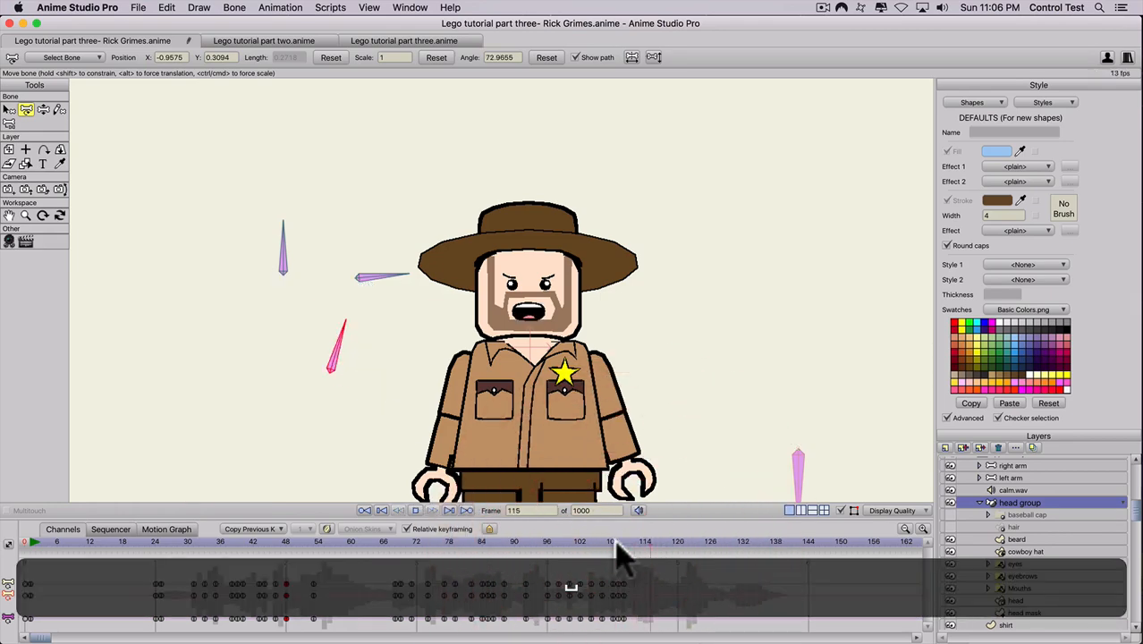
left_click(617, 543)
left_click_drag(619, 542, 630, 540)
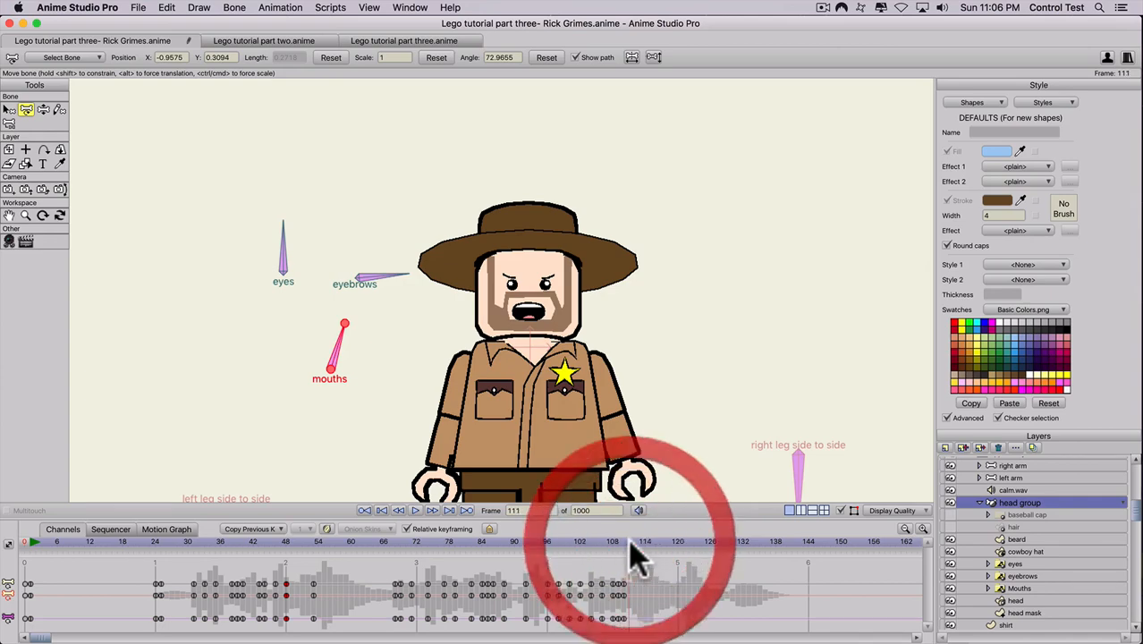
mouse_move(327, 334)
left_mouse_down()
mouse_move(332, 346)
mouse_move(320, 341)
mouse_move(345, 341)
mouse_move(326, 331)
mouse_move(348, 334)
left_mouse_up()
key("Right")
key("Right")
key("Right")
key("Right")
key("Right")
key("Right")
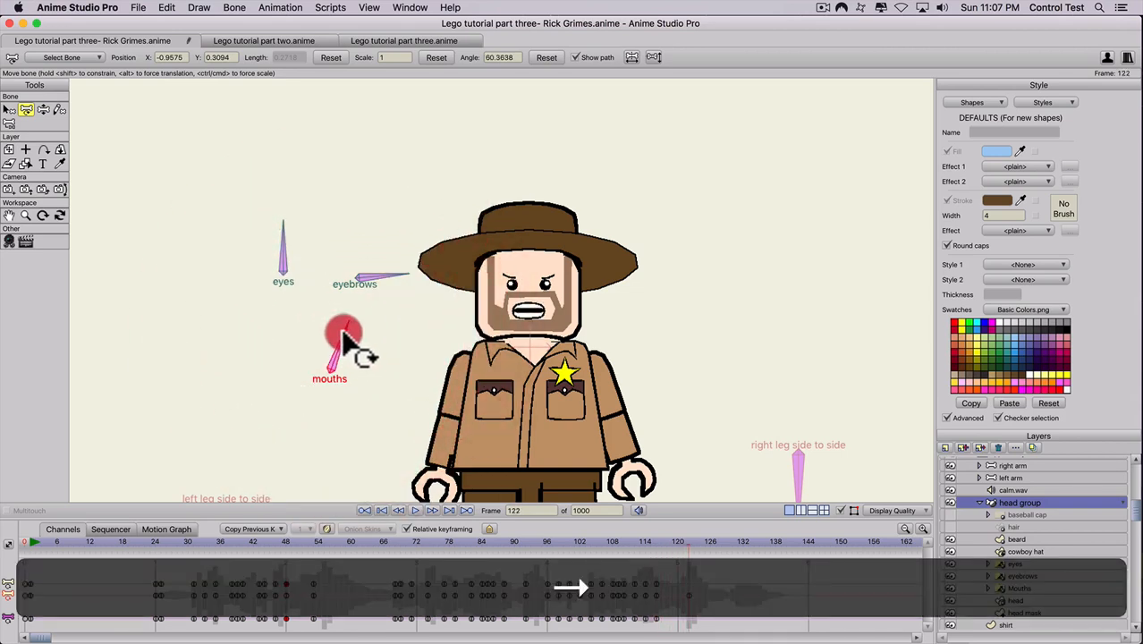
Rotate the mouths bone to about 77° at frame 122, to the clenched-teeth mouth at frame 126, and to about 82° at frame 129.
left_click_drag(342, 332, 342, 331)
key("Right")
key("Right")
key("Right")
key("Right")
key("Right")
key("Right")
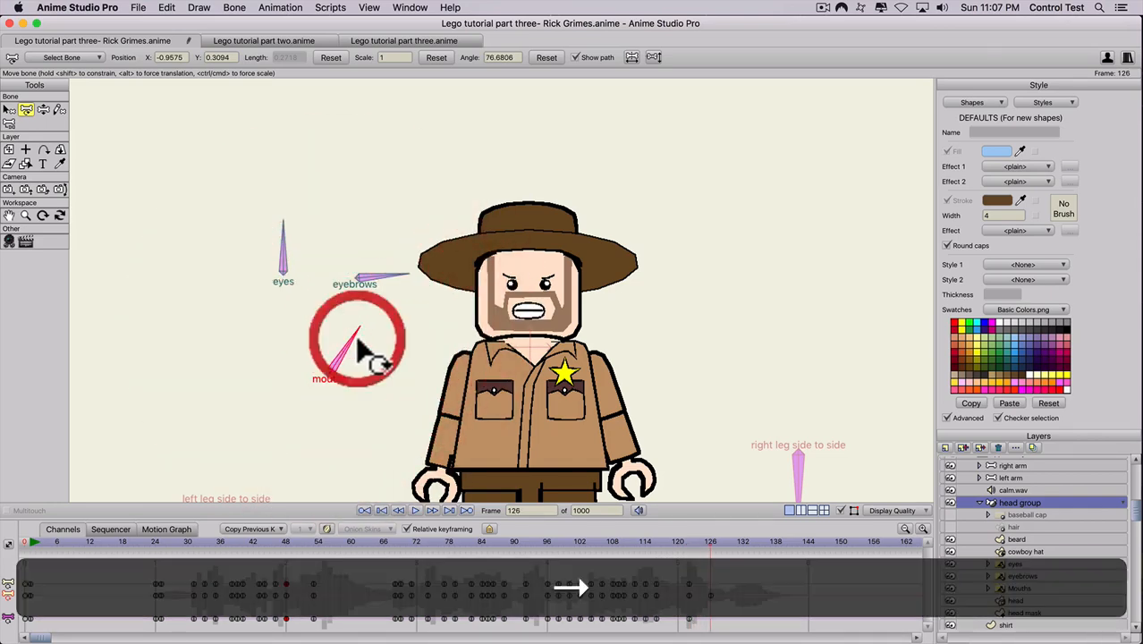
left_click_drag(356, 350, 336, 342)
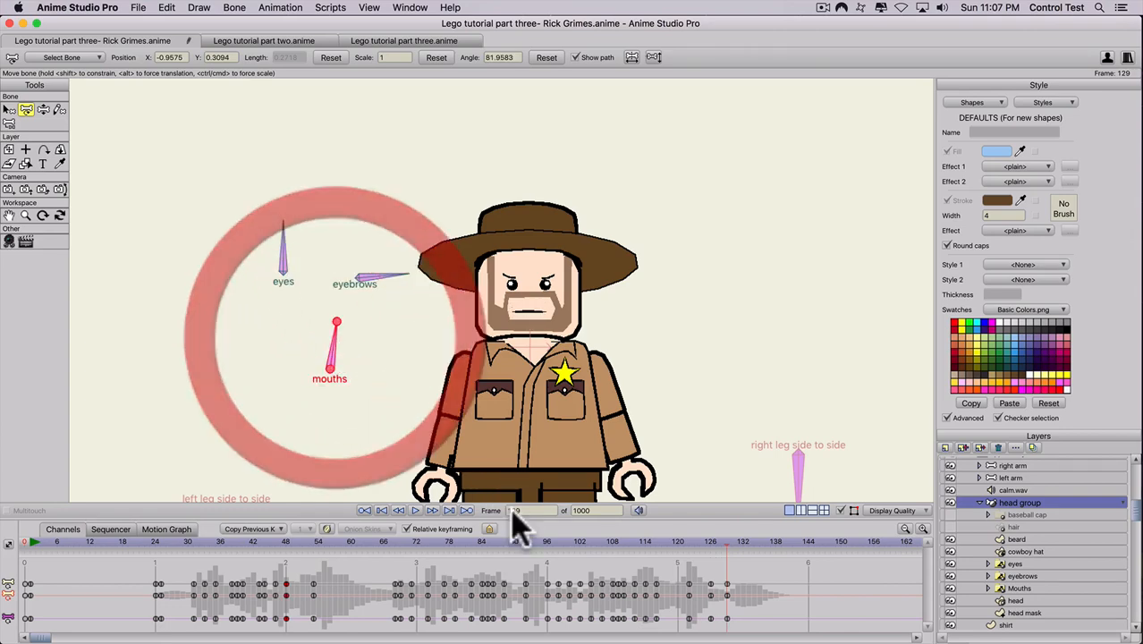
Play the animation from frame 23 and scrub through the keys up to about frame 103 to check the lip sync.
left_click(154, 553)
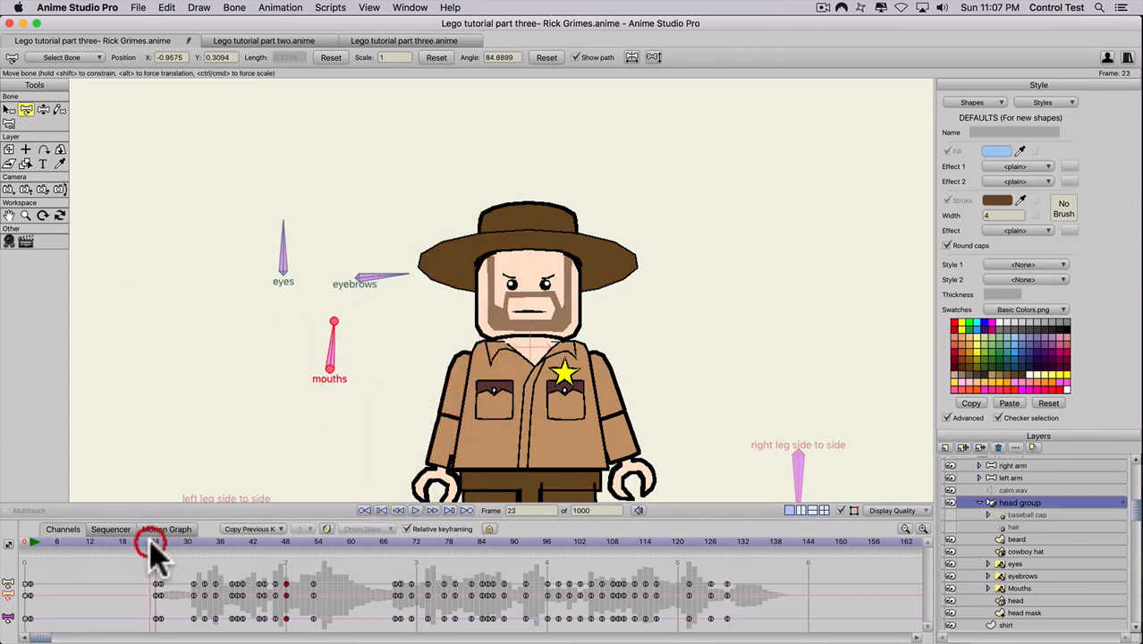
key("space")
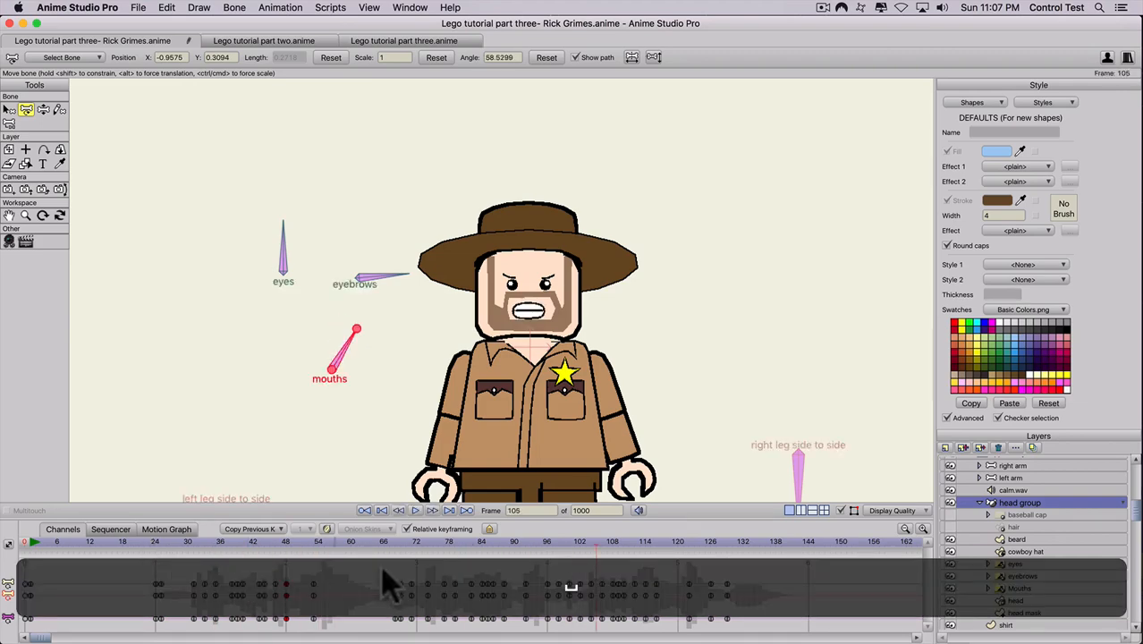
left_click(383, 547)
left_click(408, 547)
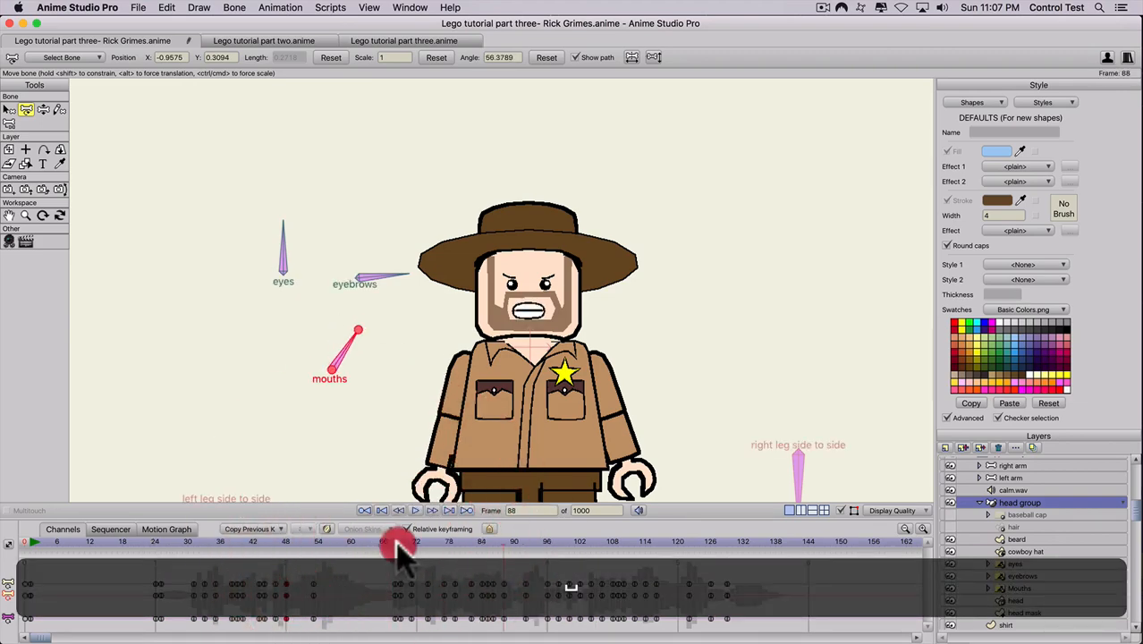
left_click_drag(416, 543, 461, 559)
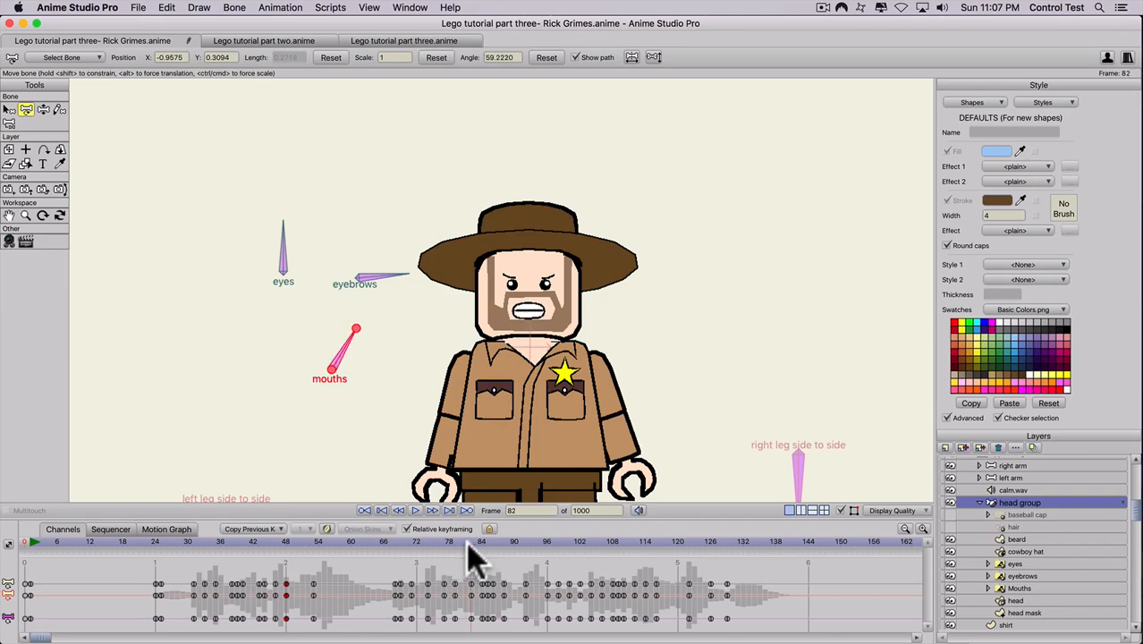
left_click_drag(342, 344, 588, 548)
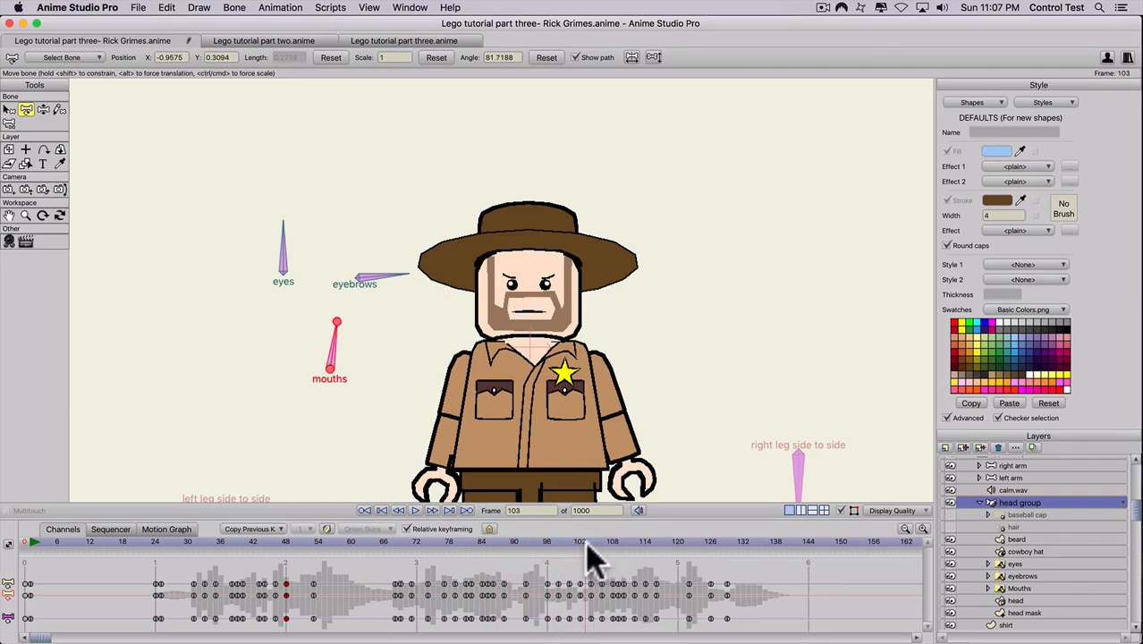
Move the mouth key from frame 104 to frame 103 and rotate the mouths bone to about 59° at frame 106.
left_click(586, 592)
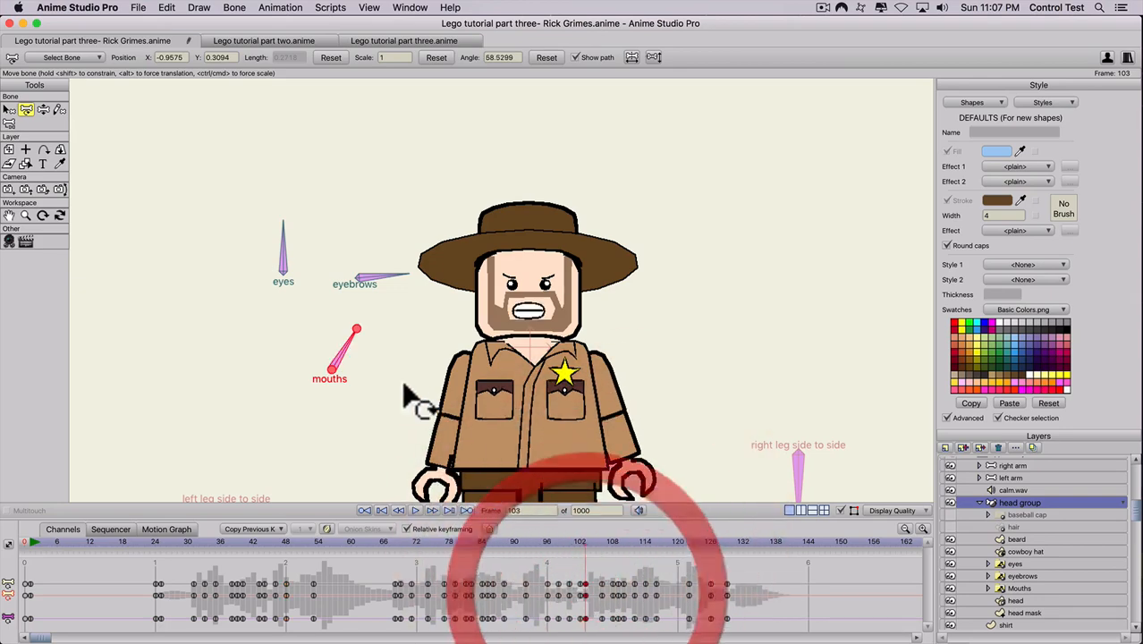
left_click(347, 343)
left_click_drag(581, 544, 607, 550)
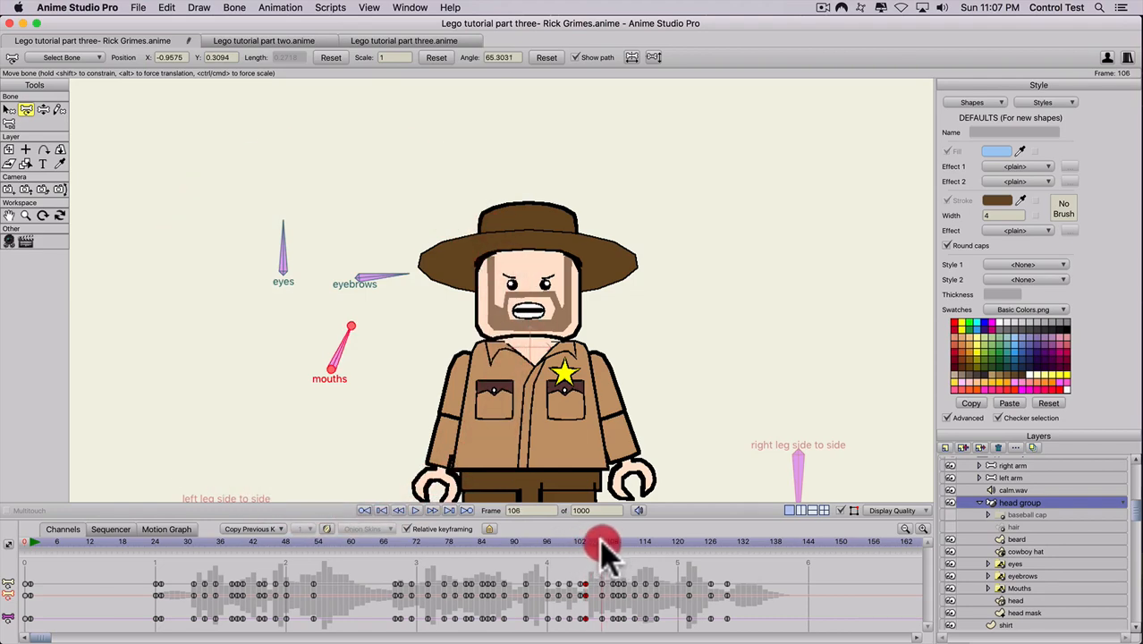
left_click_drag(346, 342, 354, 340)
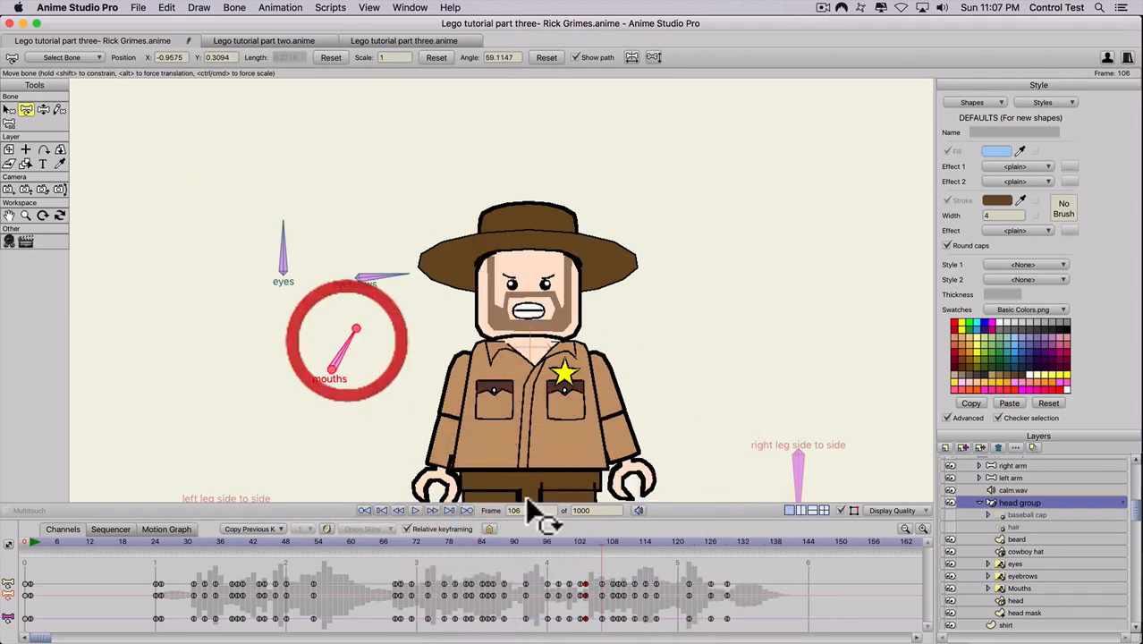
Move the round-mouth key from frame 108 to frame 107.
left_click(606, 543)
left_click(609, 544)
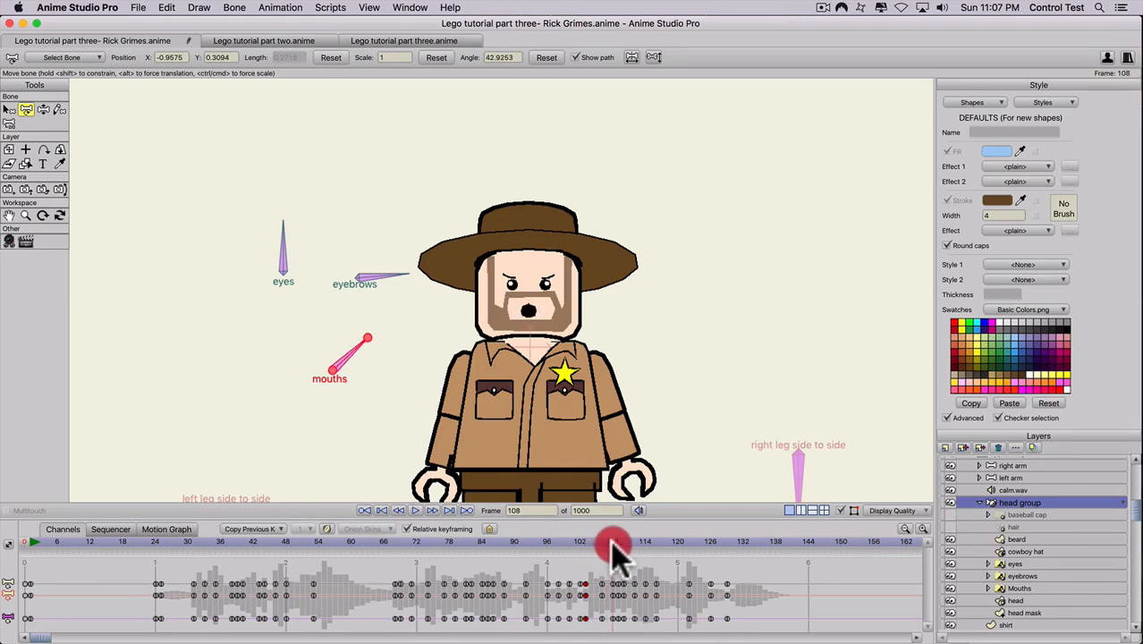
left_click(613, 579)
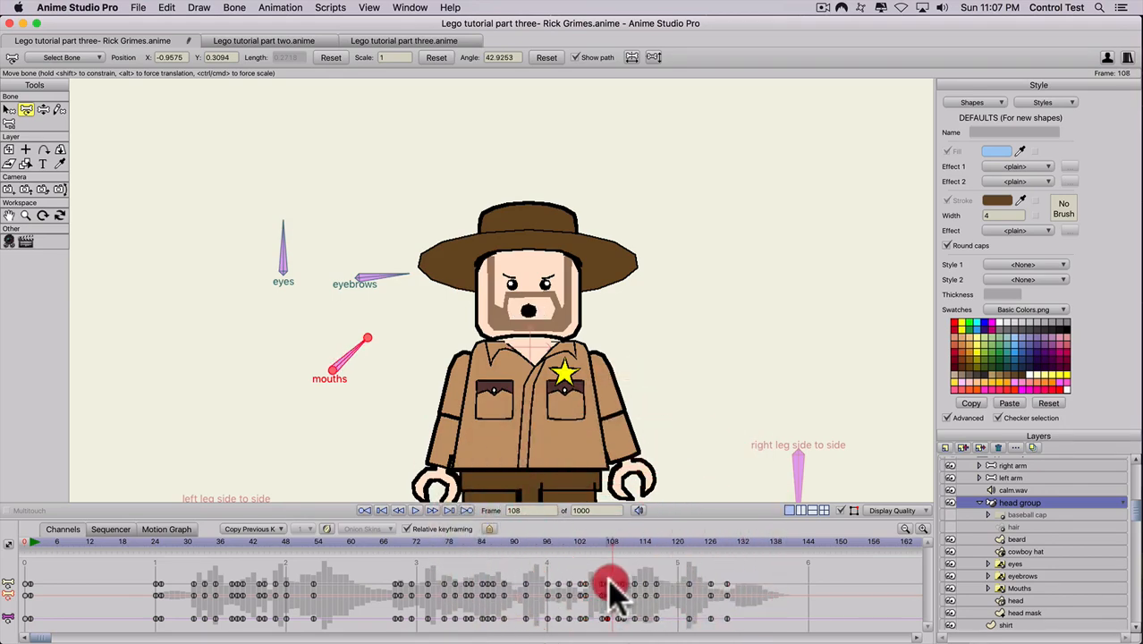
Play the animation from about frame 100 and again from frame 24 to review the finished lip sync.
left_click(568, 542)
key("space")
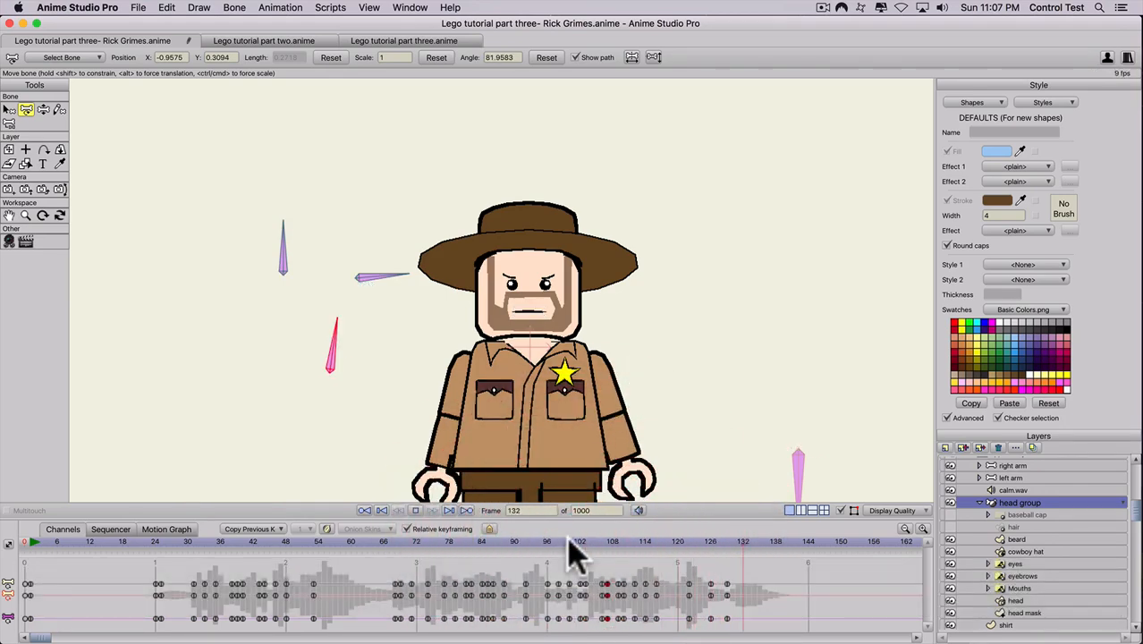
key("space")
left_click(157, 542)
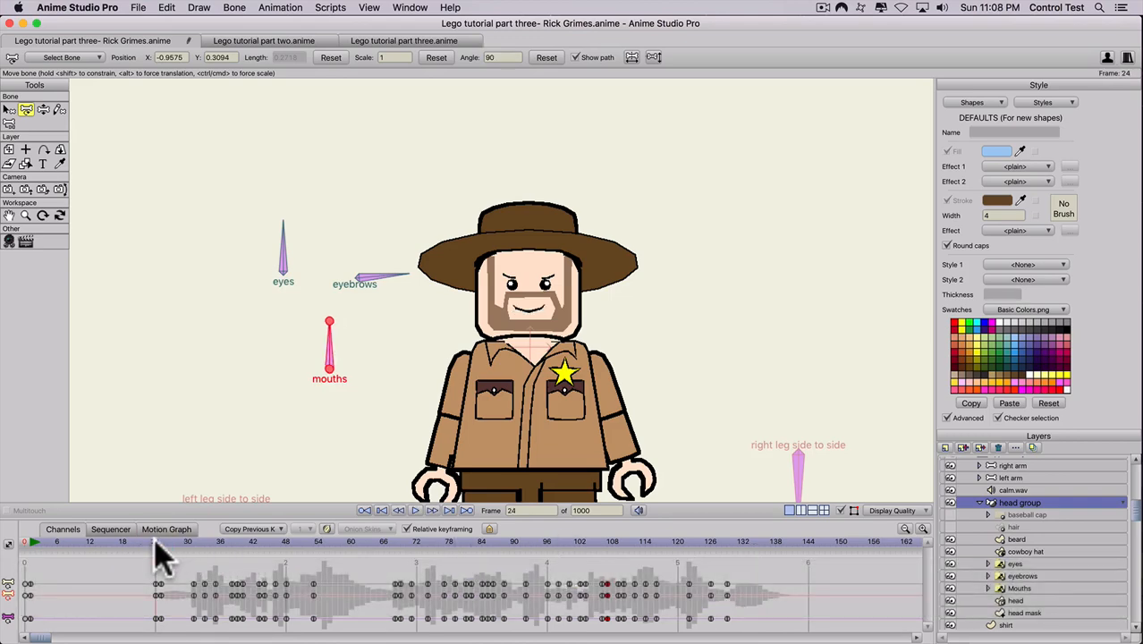
key("space")
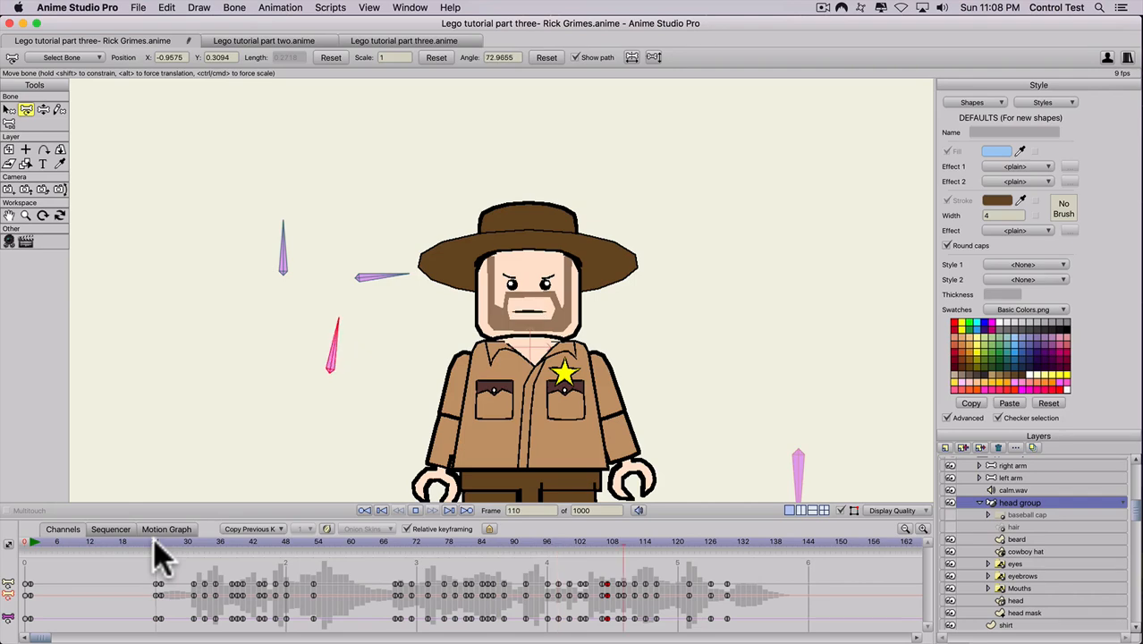
key("space")
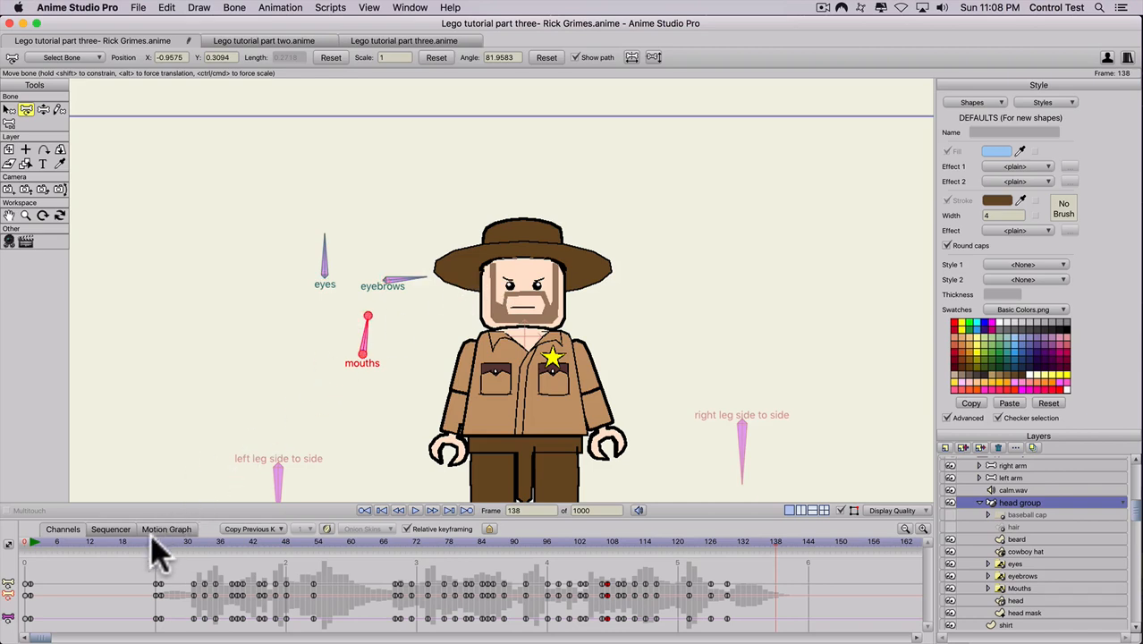
Key the eyes bone at 90° on frame 14 and set that keyframe's interpolation to Step.
left_click(32, 543)
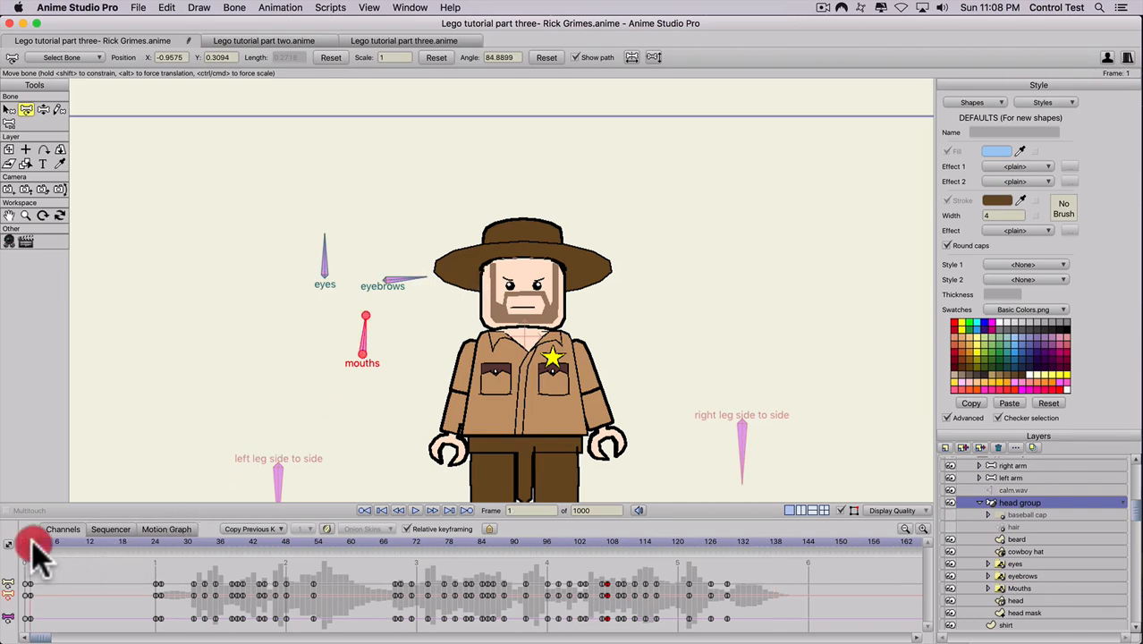
left_click_drag(47, 552, 100, 544)
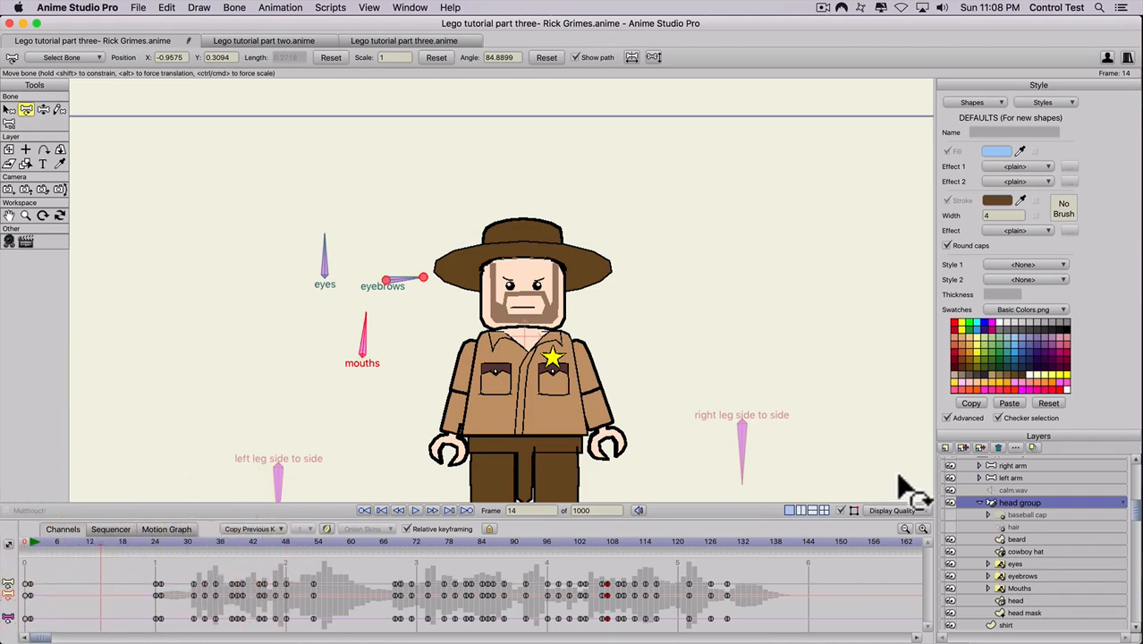
left_click(319, 256)
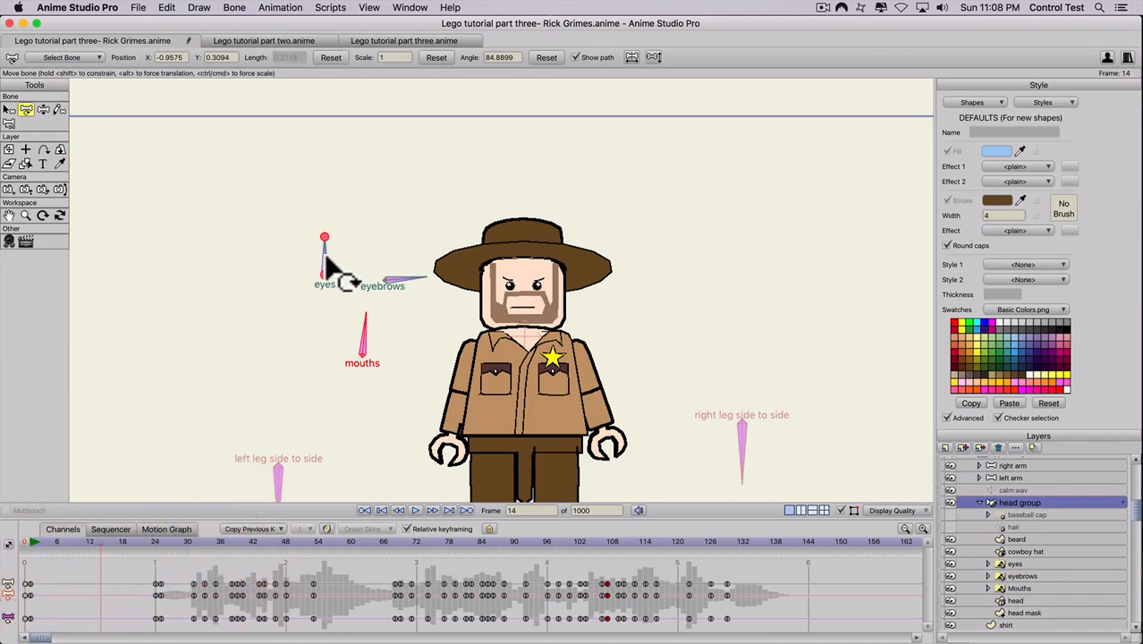
left_click(326, 259)
left_click(325, 255)
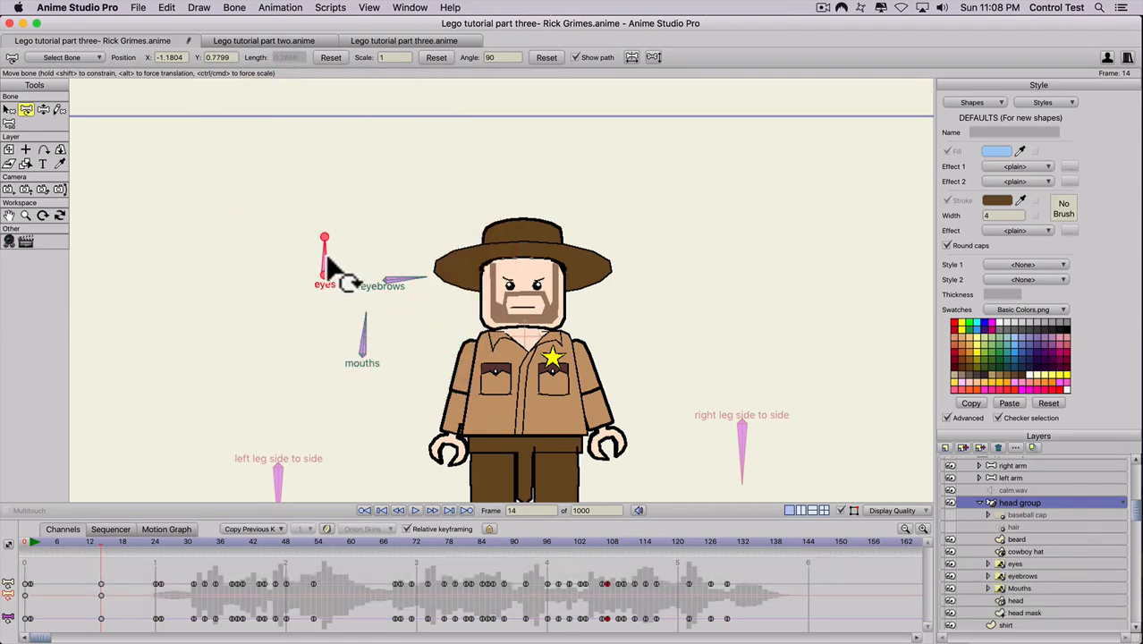
key("Down")
right_click(101, 594)
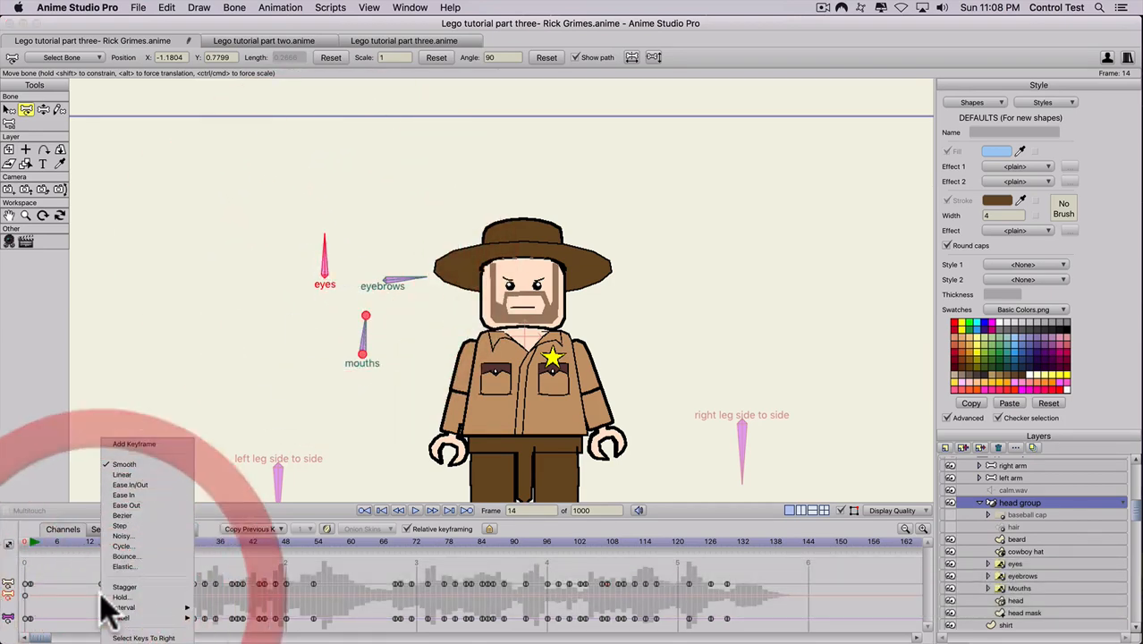
left_click(123, 527)
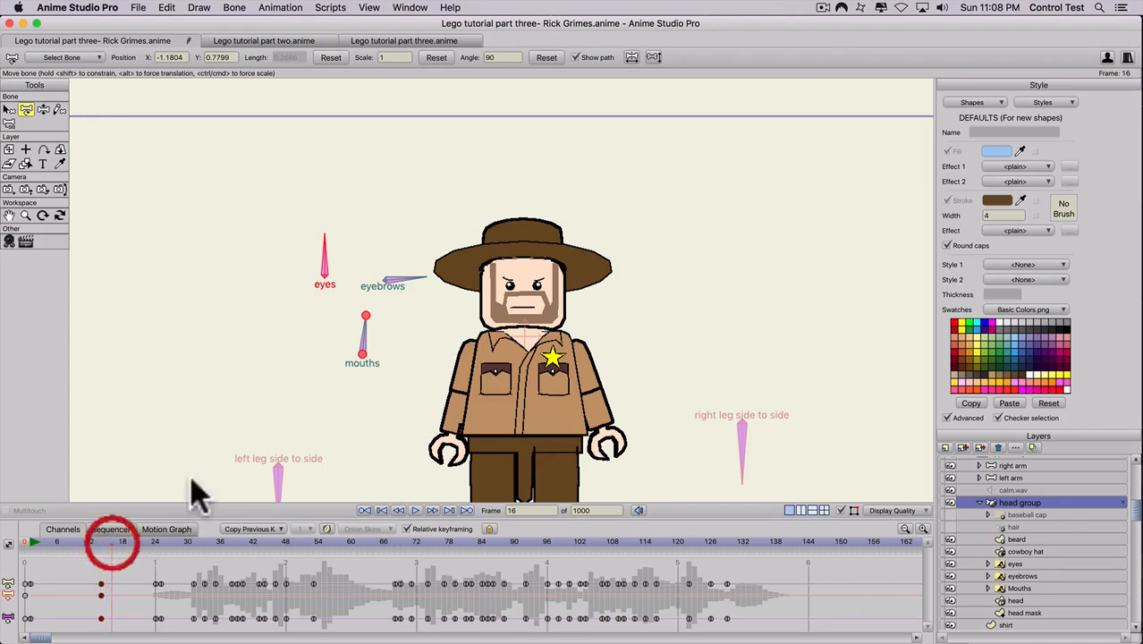
Rotate the eyes bone to about 55° at frame 16 for closed eyes and about 71° at frame 19 for open eyes.
left_click(327, 259)
left_click_drag(327, 254, 339, 263)
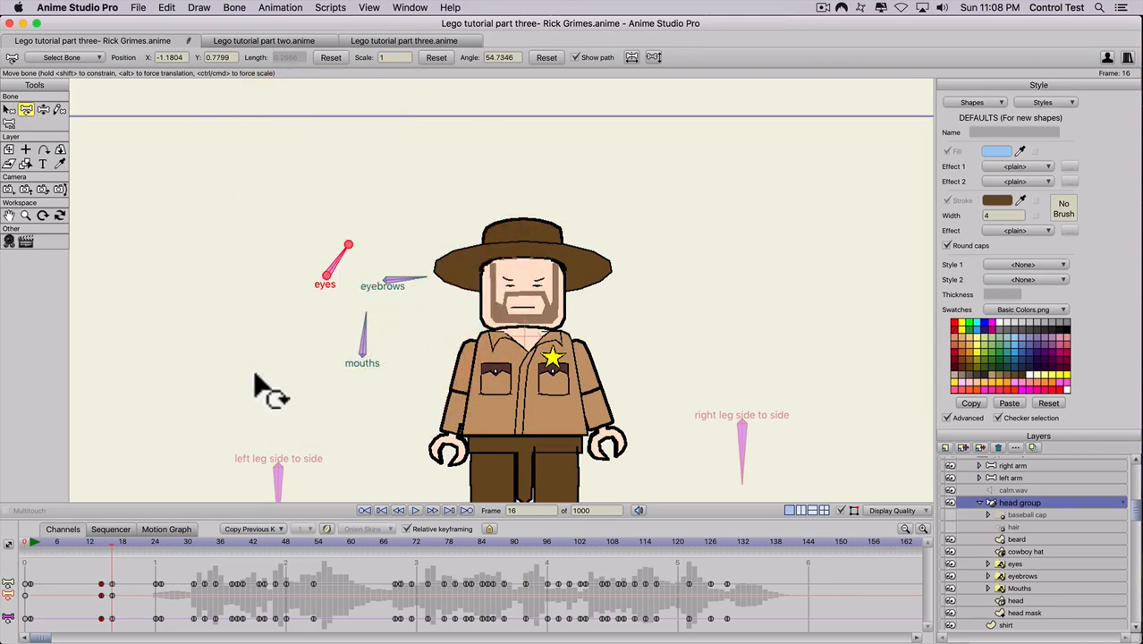
left_click(123, 542)
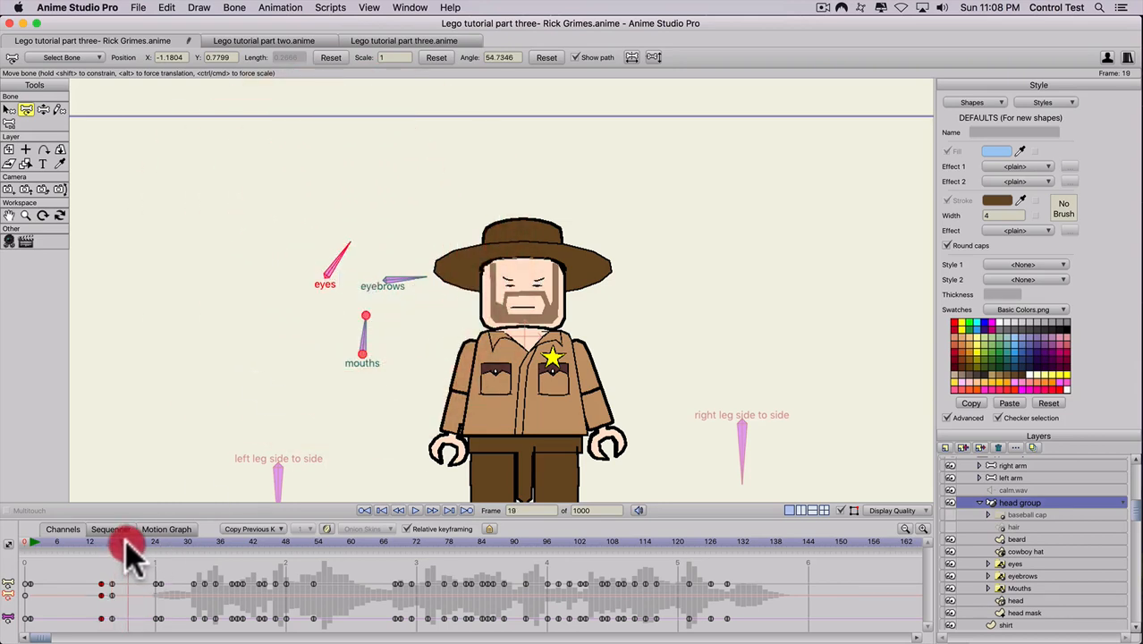
left_click(333, 258)
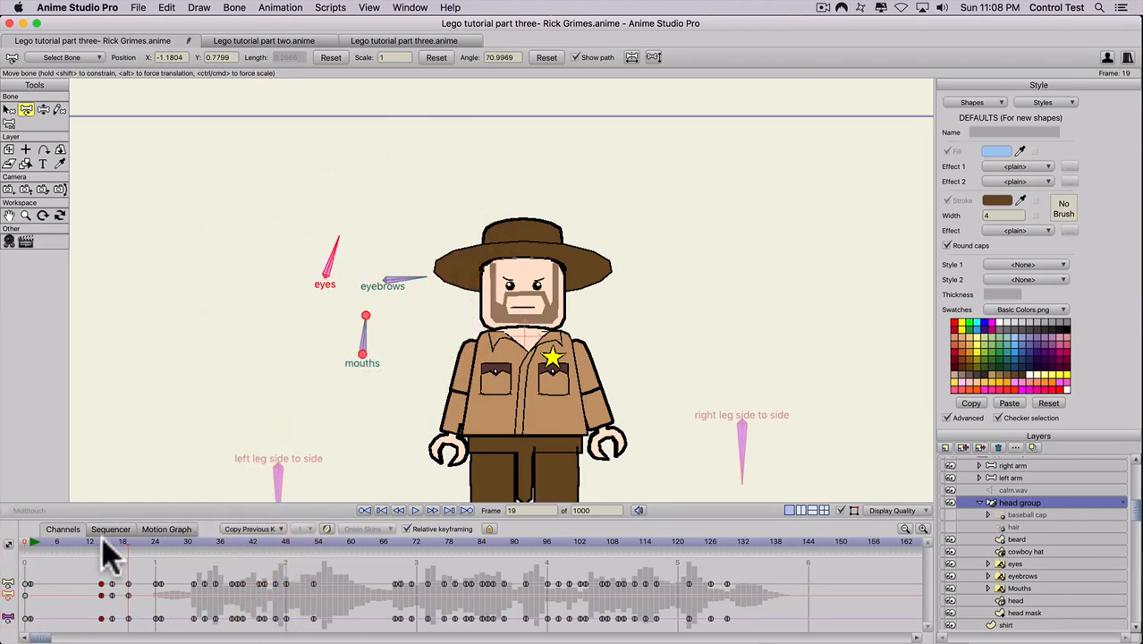
Copy the eyes bone's three blink keyframes from frames 14–19 and paste them at frame 45, about frame 78, and frame 122.
left_click_drag(104, 543, 144, 544)
left_click_drag(93, 592, 140, 595)
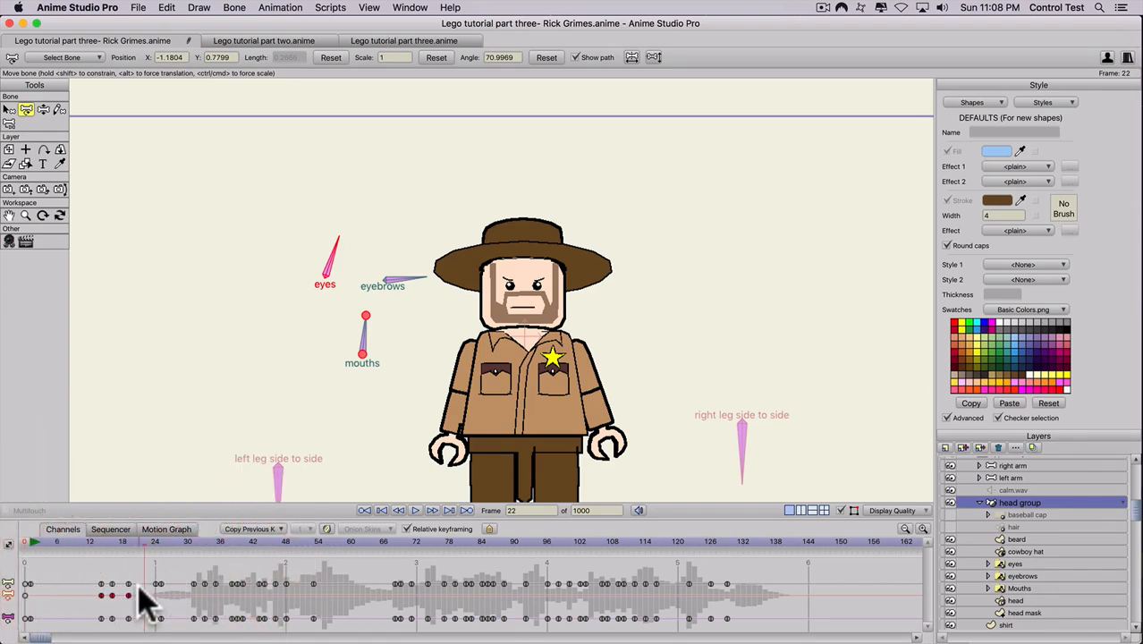
key("super+c")
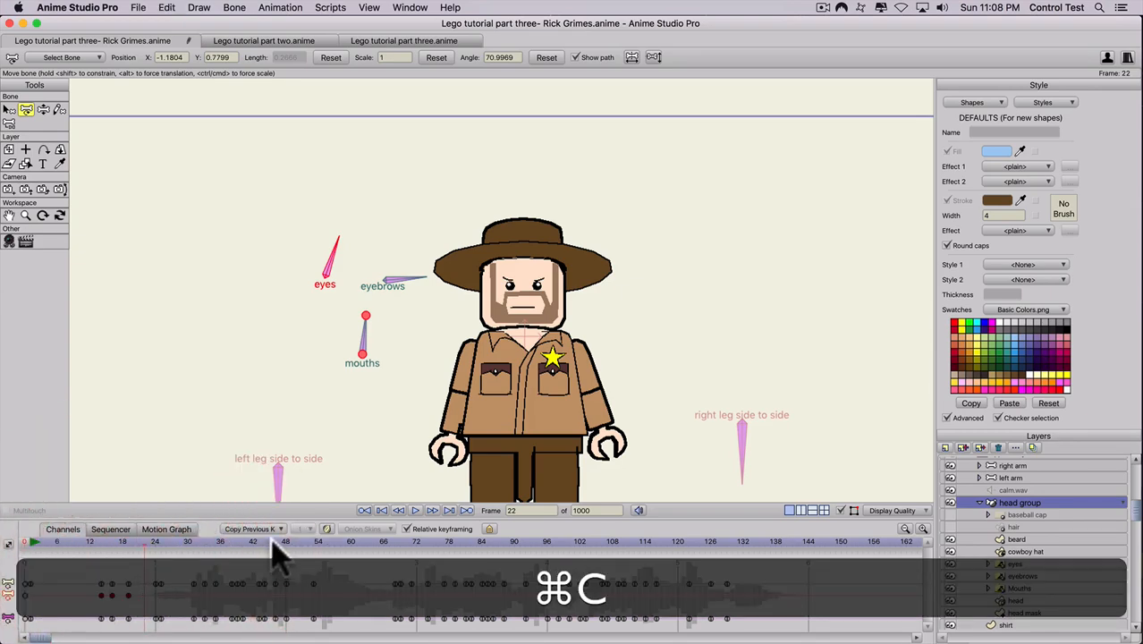
left_click(272, 543)
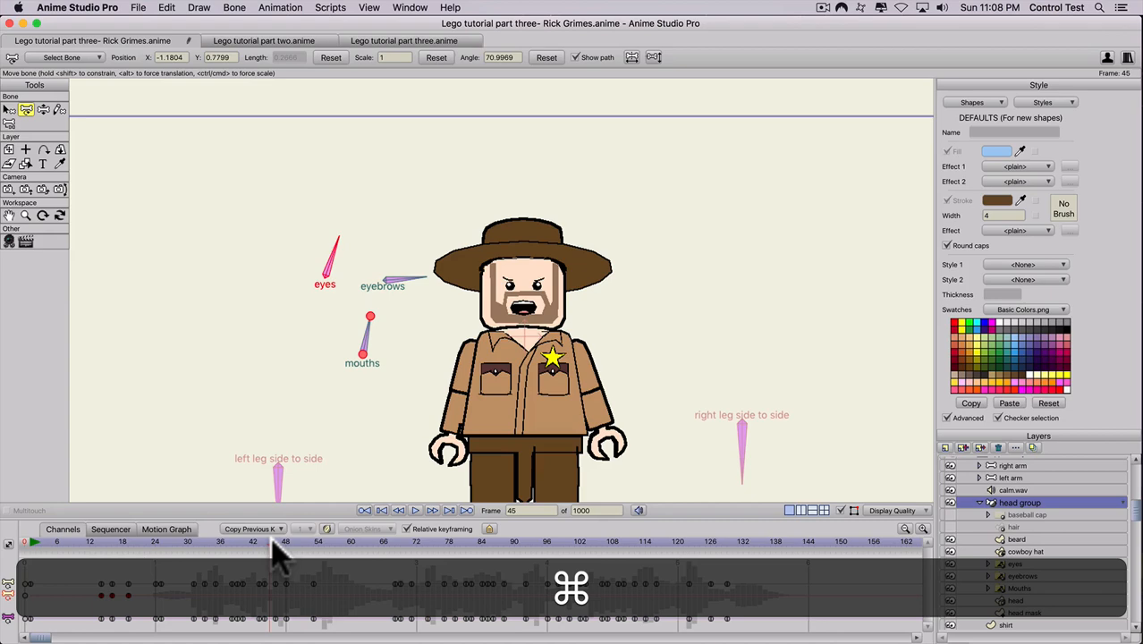
key("super+v")
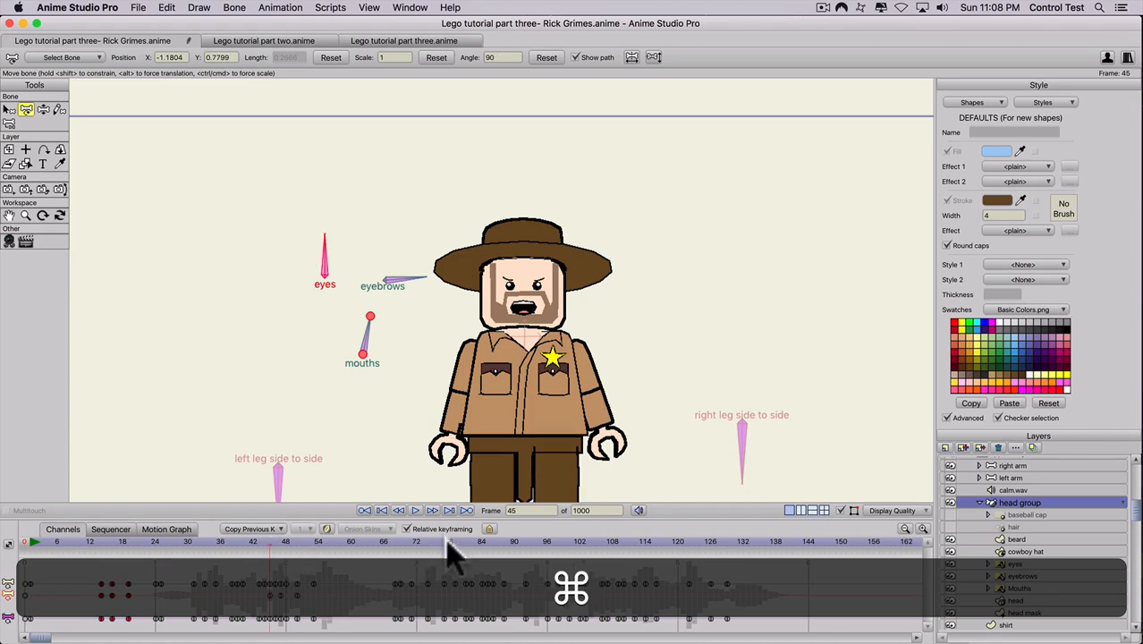
left_click(448, 543)
key("super+v")
left_click(688, 542)
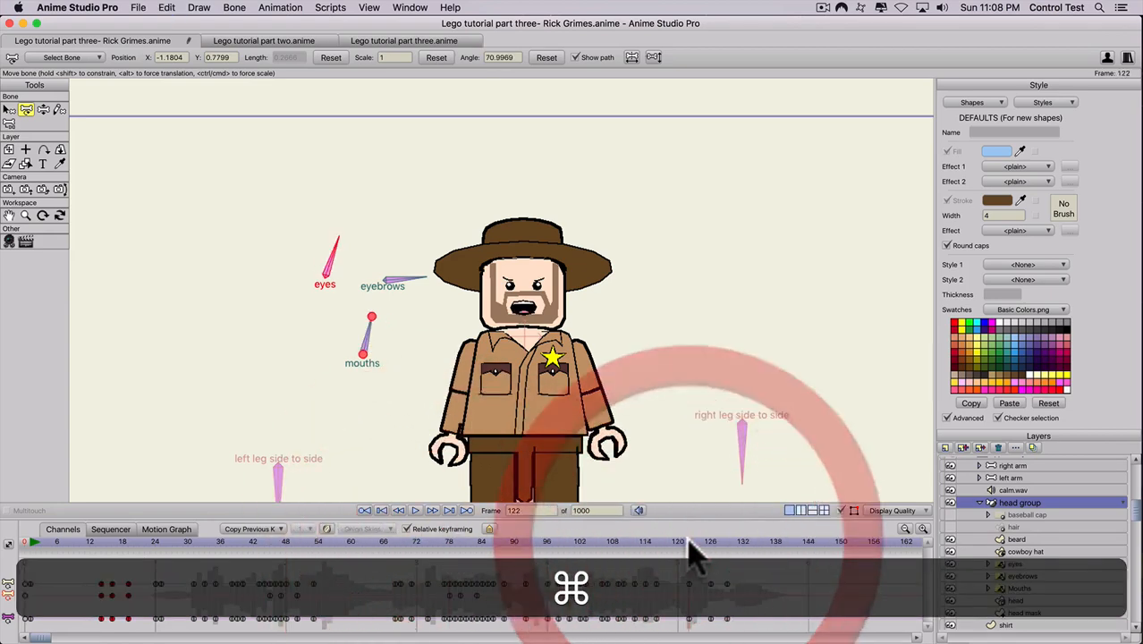
Play the animation from frame 16 to review the eye blinks against the lip sync.
left_click(118, 542)
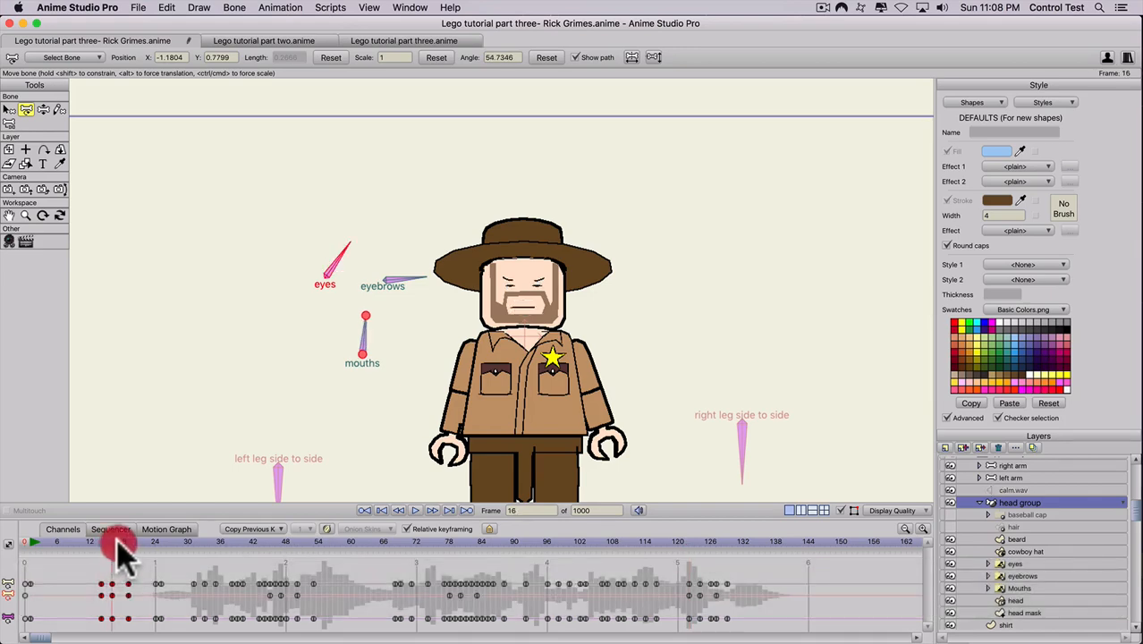
key("space")
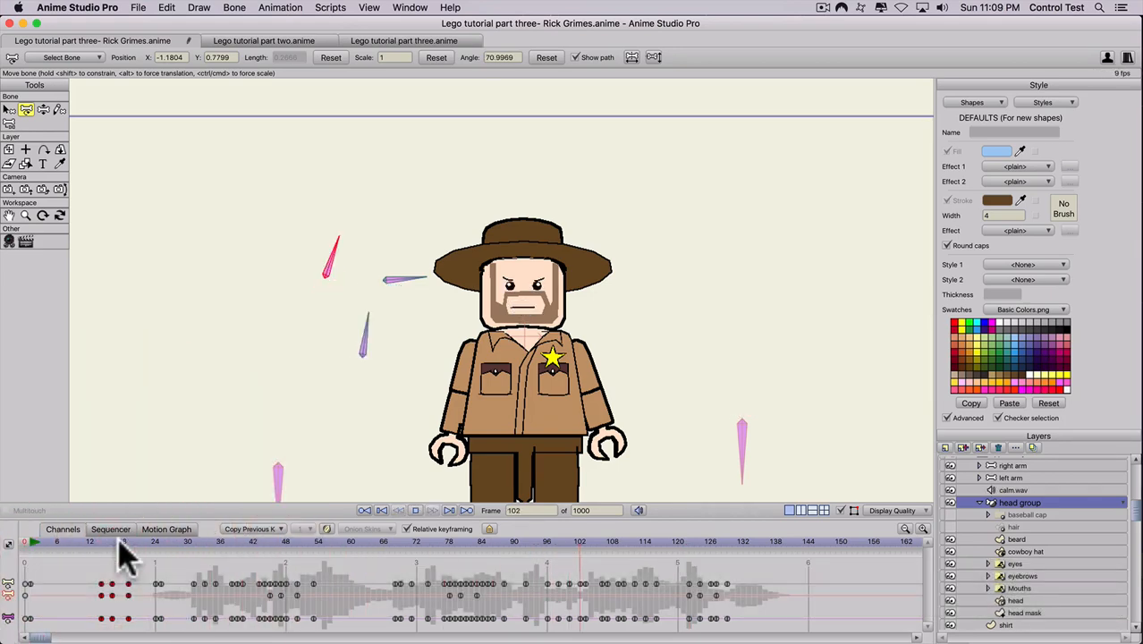
key("space")
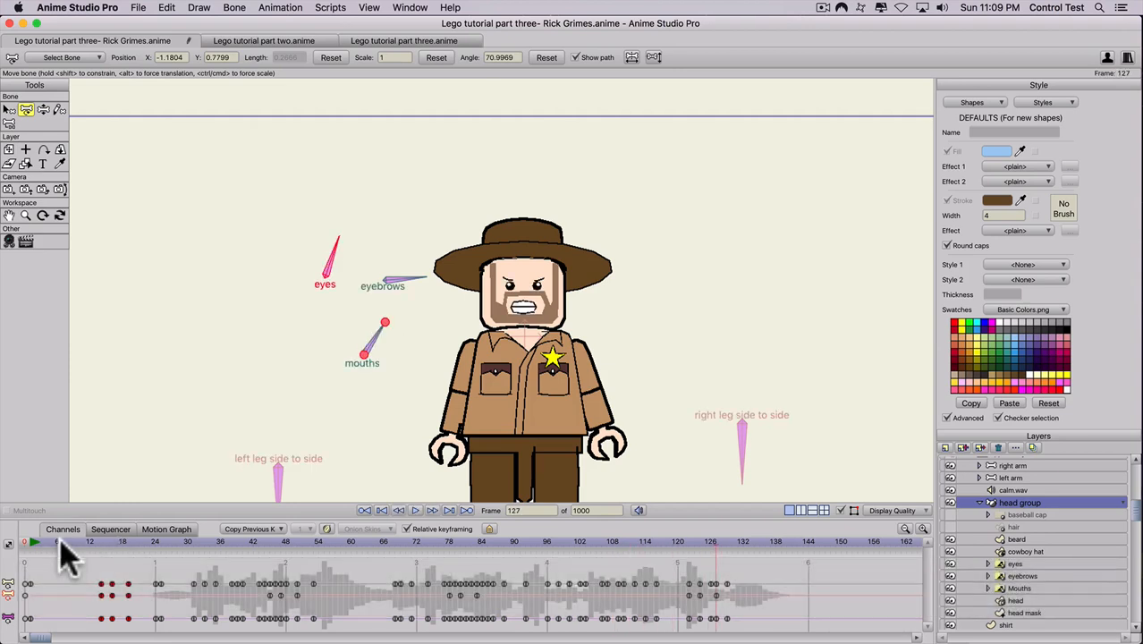
At frame 1, rotate the eyebrows bone to about 64° for the neutral eyebrows.
left_click(68, 542)
left_click_drag(101, 542, 56, 542)
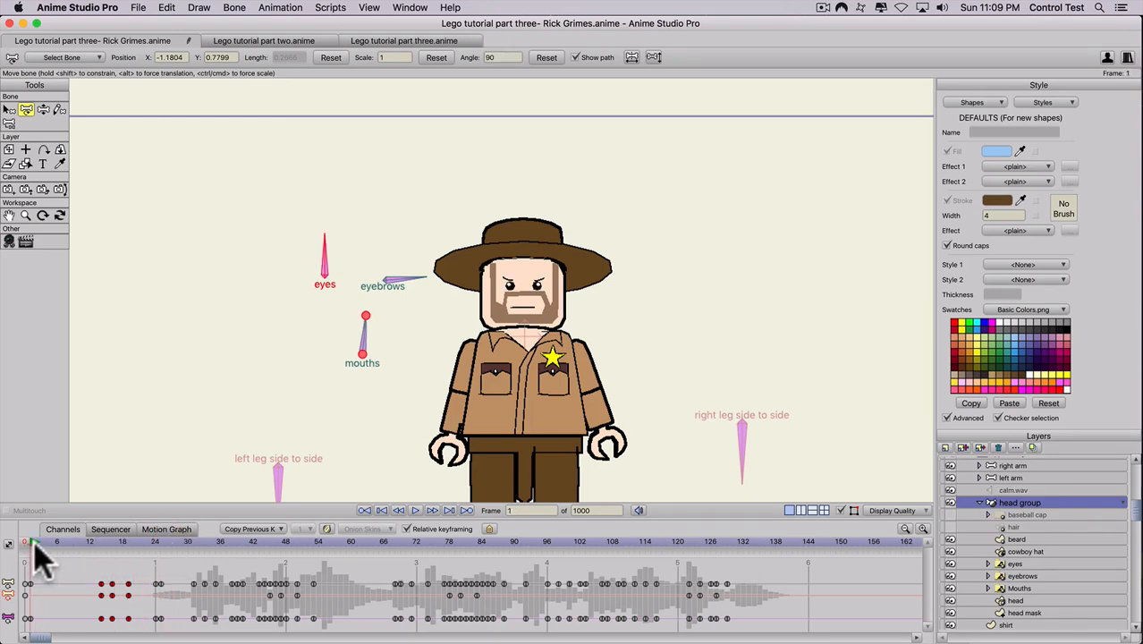
left_click(465, 372)
key("t")
left_click_drag(410, 275, 393, 252)
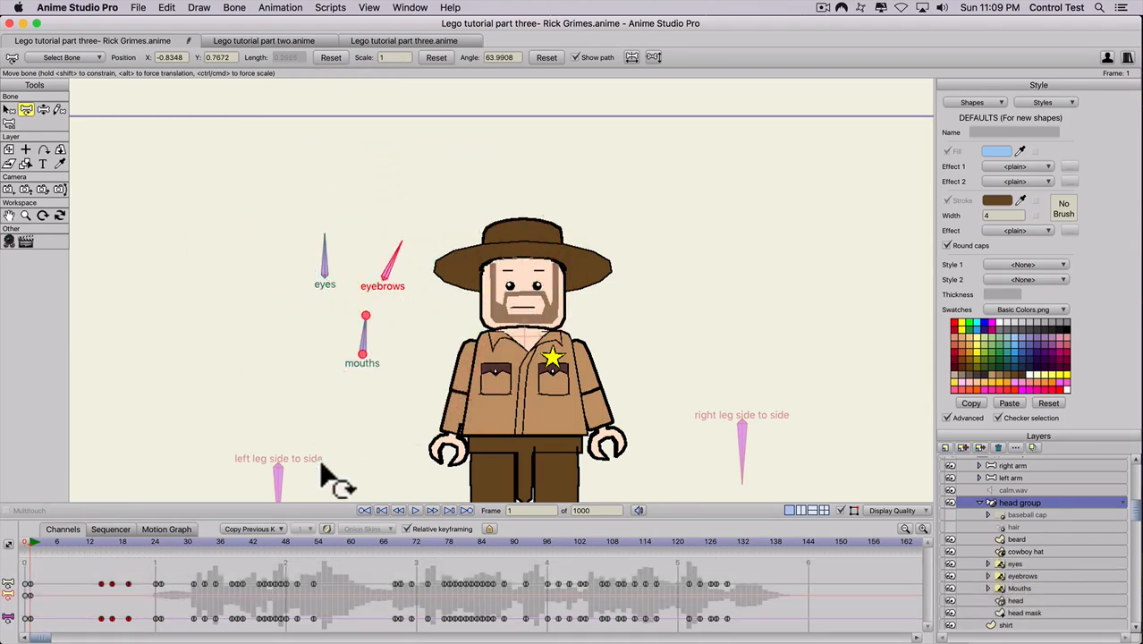
key("t")
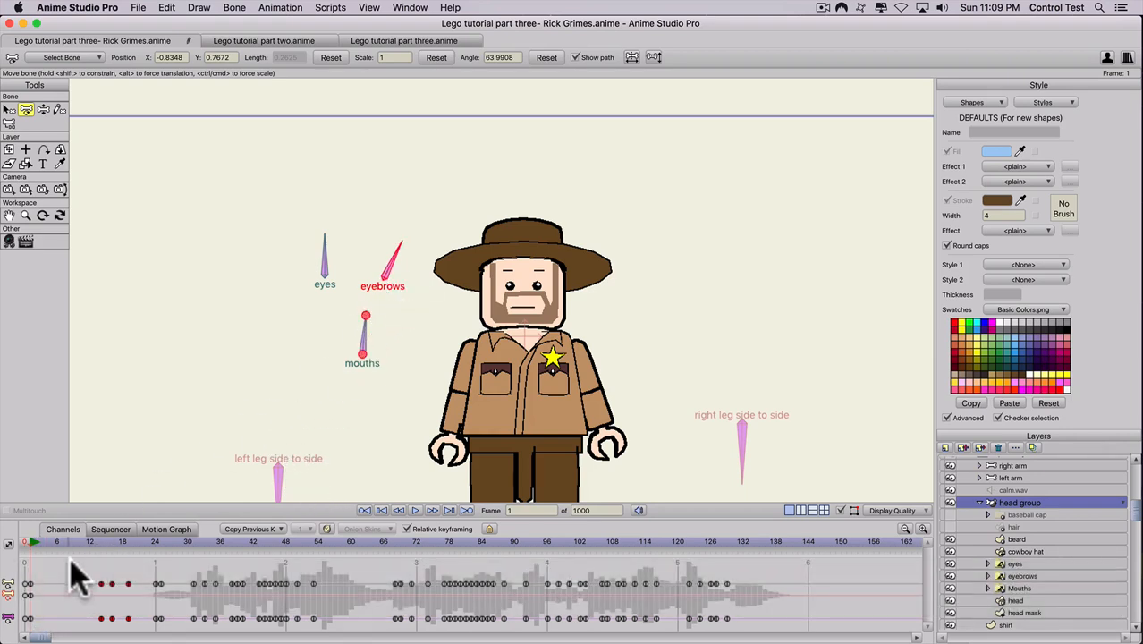
left_click_drag(66, 542, 25, 542)
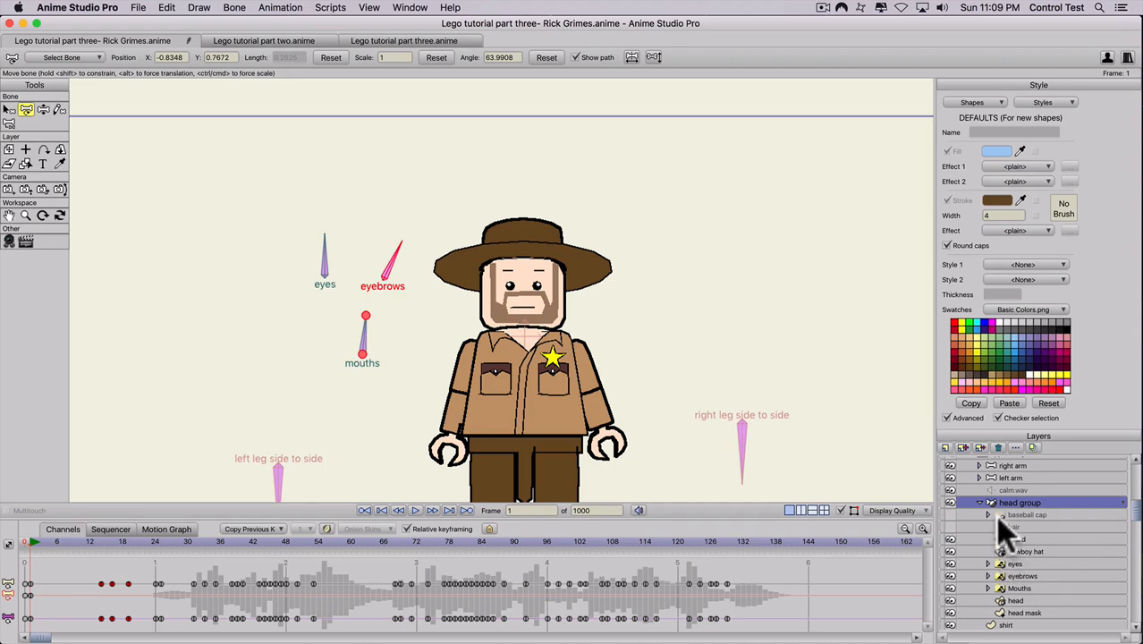
Move the eyebrows layer straight down to a Y position of about -0.025 at frame 1 with Transform Layer.
left_click(1009, 576)
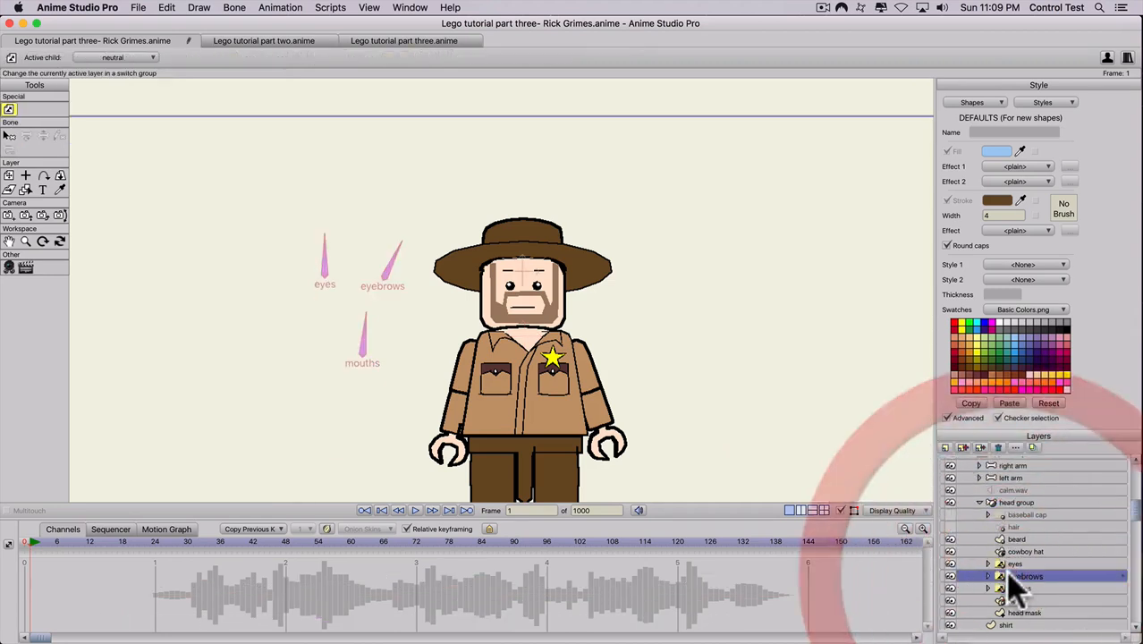
left_click(8, 175)
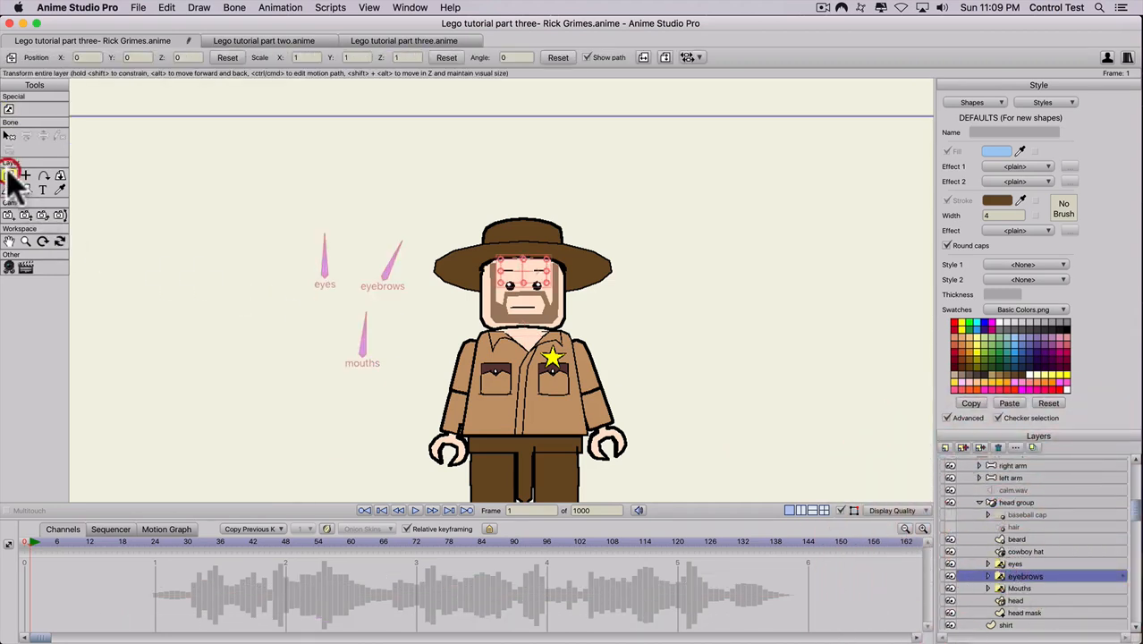
scroll(489, 304, "up", 2)
scroll(505, 302, "up", 1)
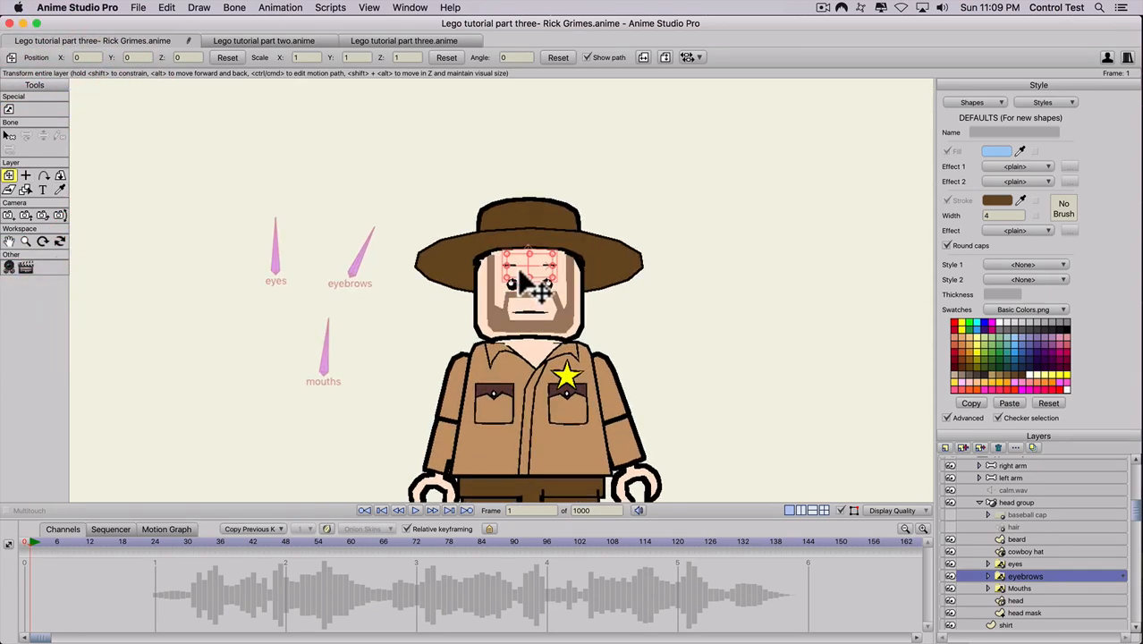
left_click(521, 271, "shift")
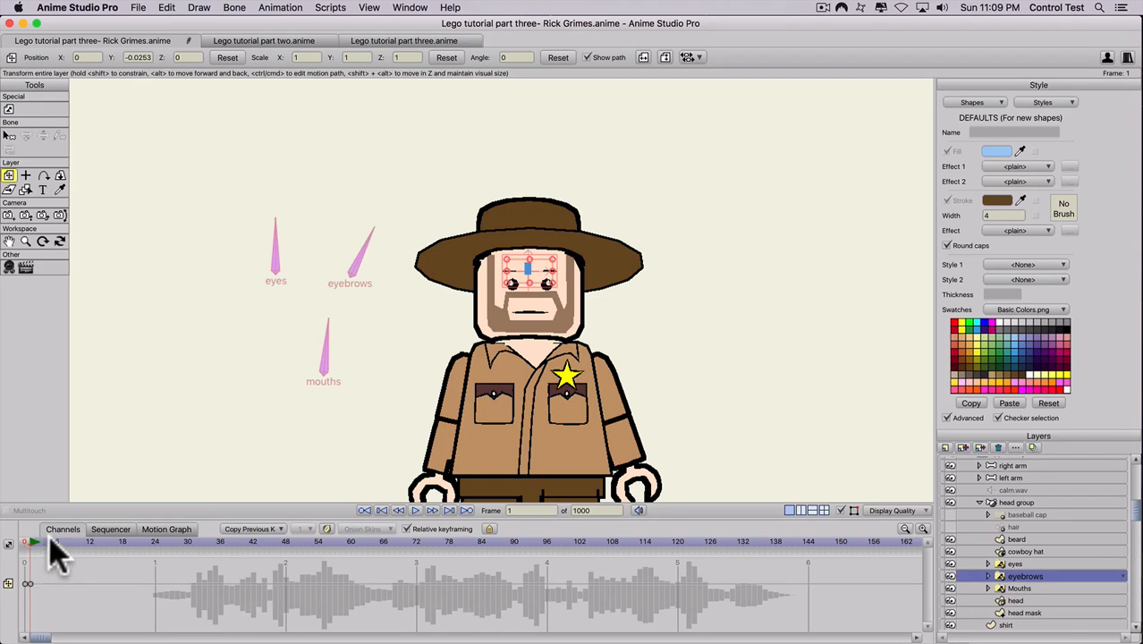
Play and scrub through the speech to frame 46, and select the head group layer there.
left_click_drag(73, 540, 171, 538)
key("space")
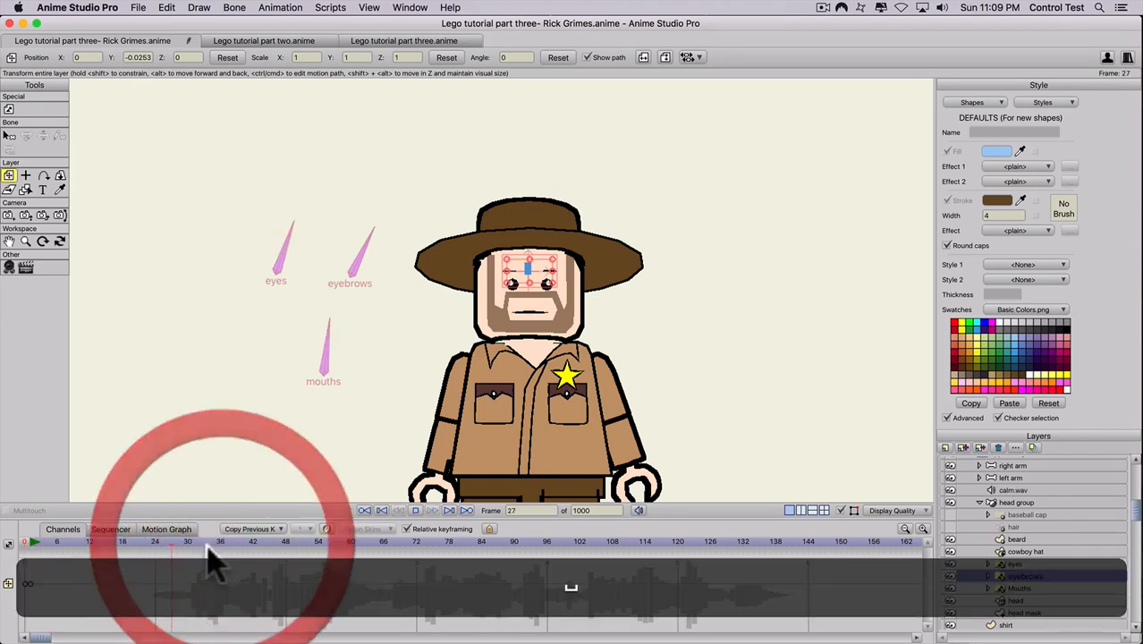
left_click(208, 546)
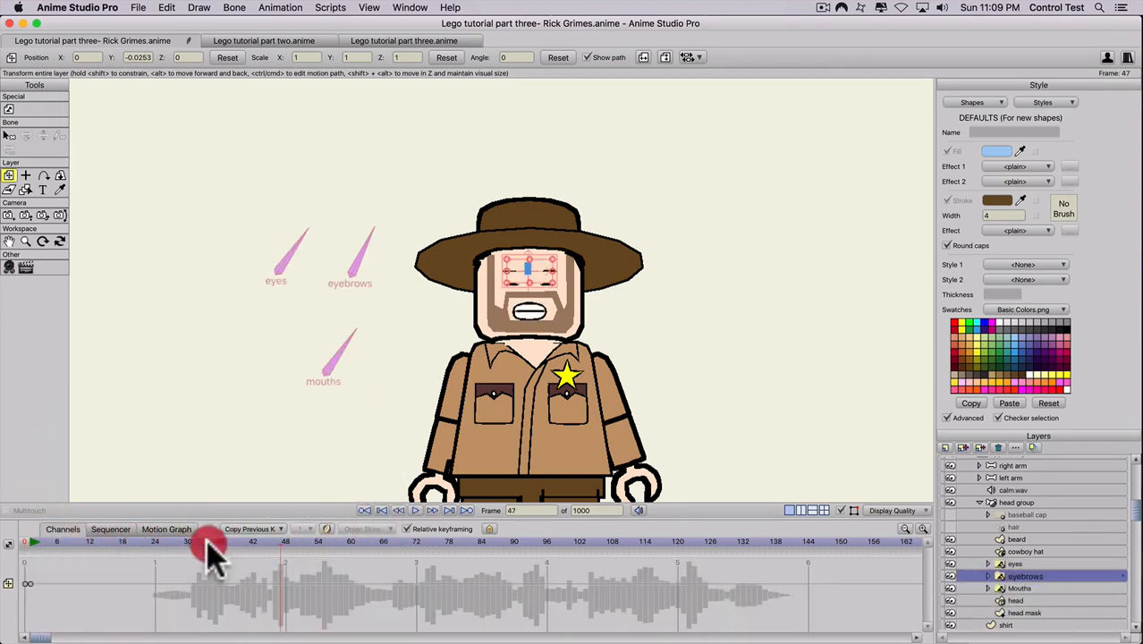
left_click_drag(209, 547, 275, 552)
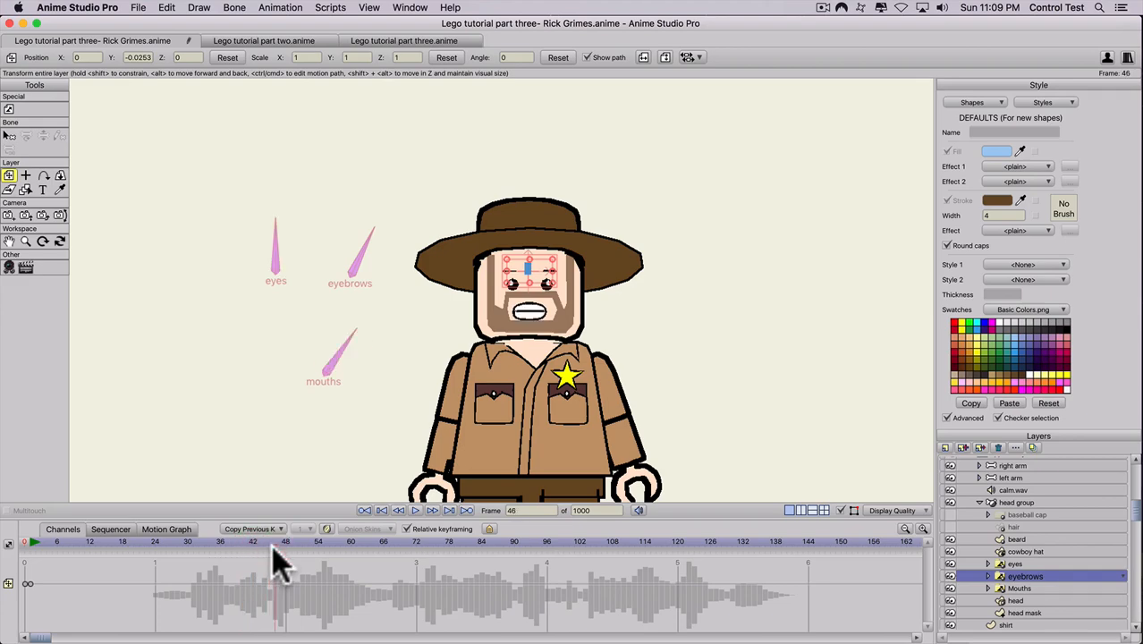
left_click(1013, 504)
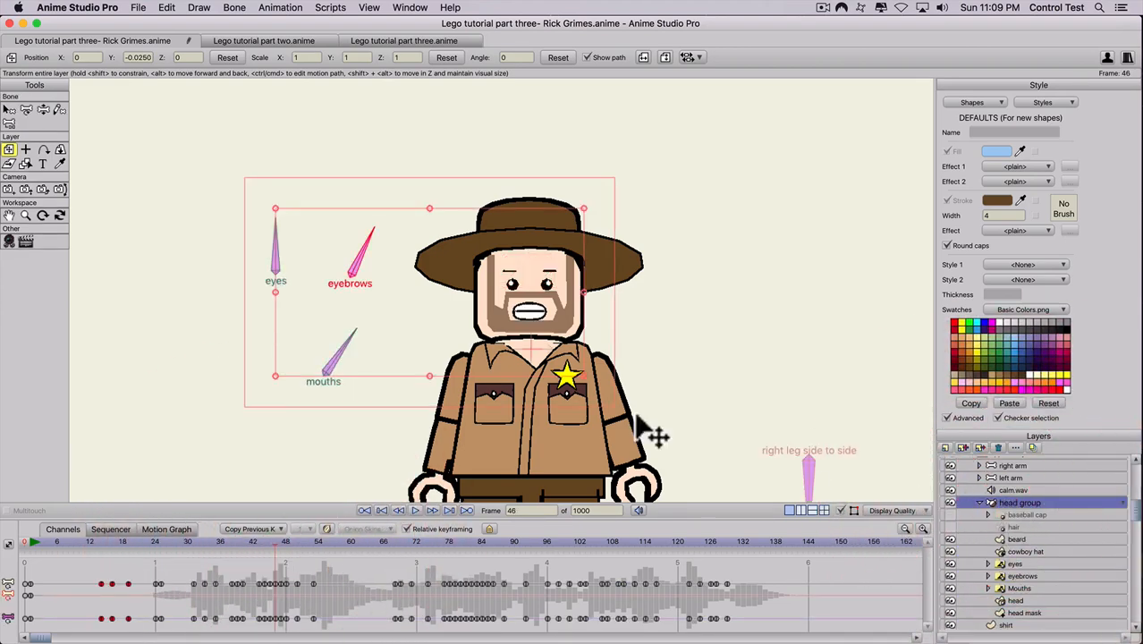
Rotate the eyebrows bone to about 13.5 degrees at frame 46 to give the face an angry expression.
key("t")
left_click(360, 259)
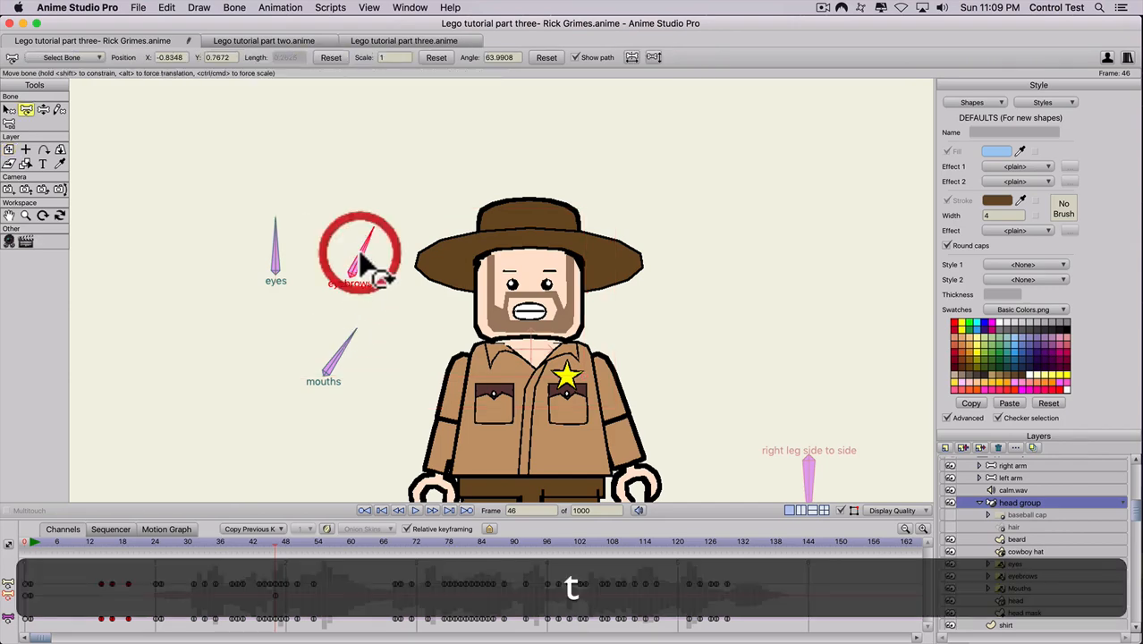
left_click_drag(360, 255, 374, 277)
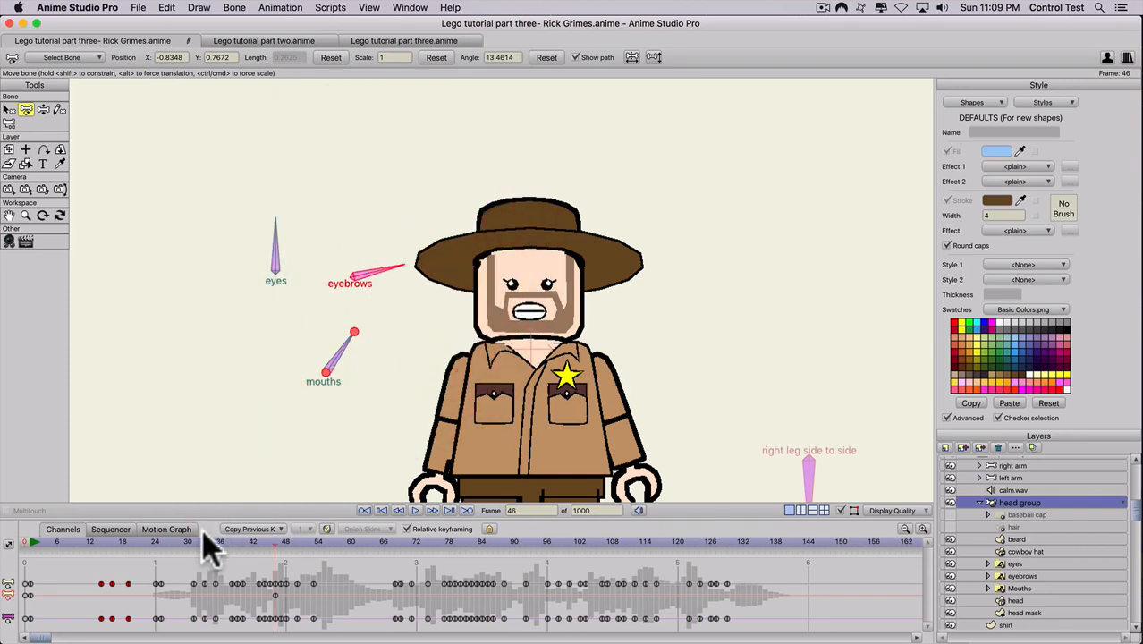
Key the eyebrows layer's current position at frame 39.
mouse_move(233, 543)
left_mouse_down()
mouse_move(273, 544)
mouse_move(236, 544)
left_mouse_up()
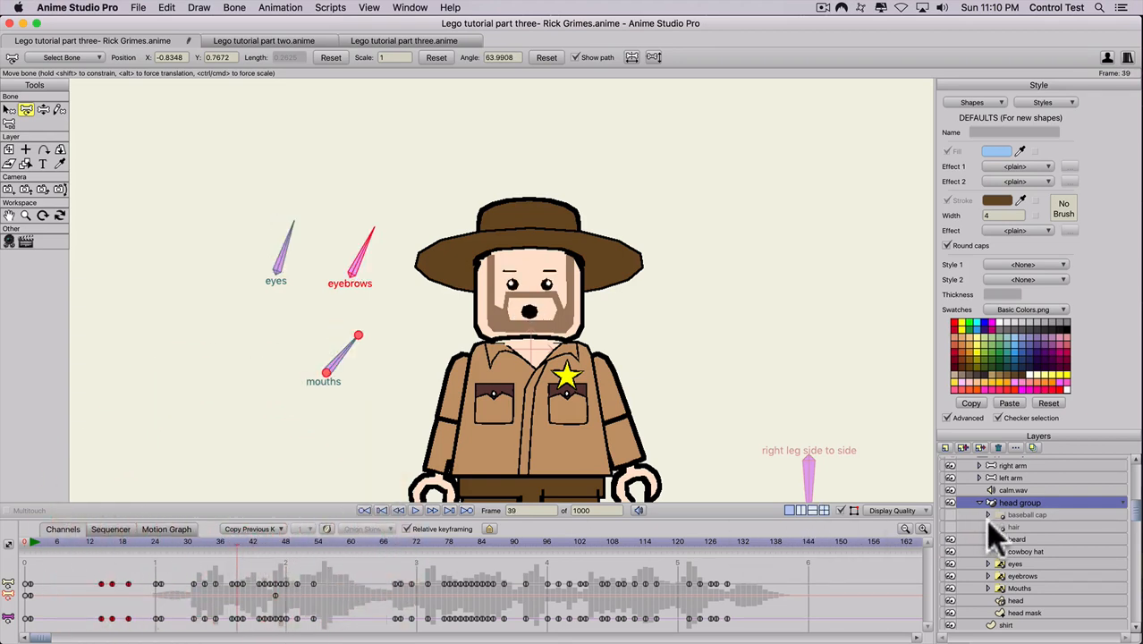
left_click(1018, 576)
left_click(9, 176)
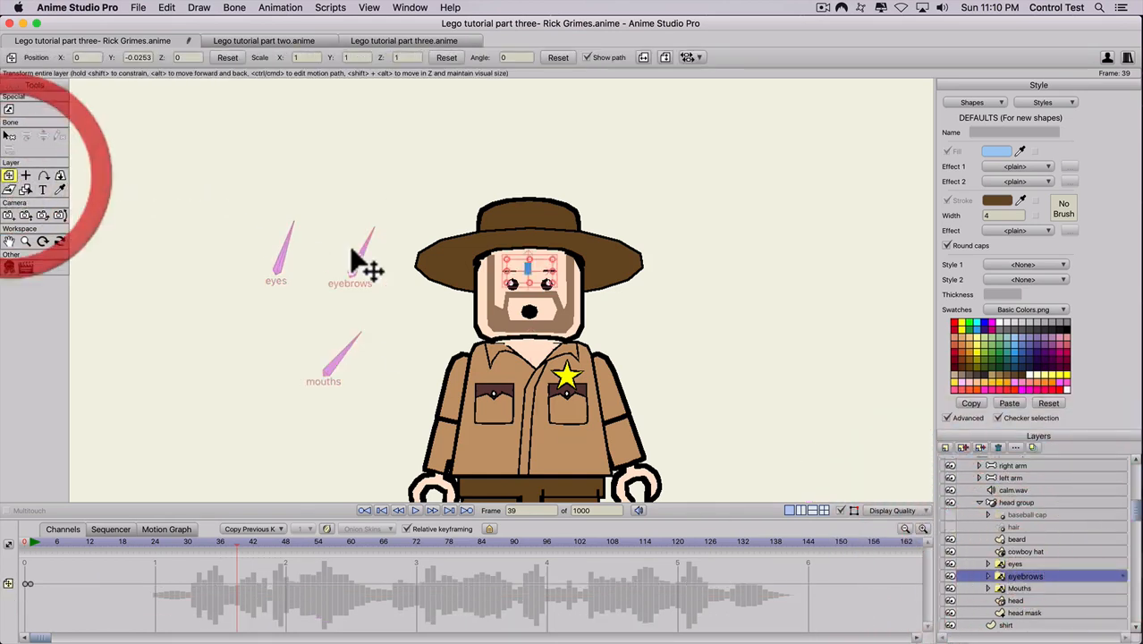
left_click(519, 283)
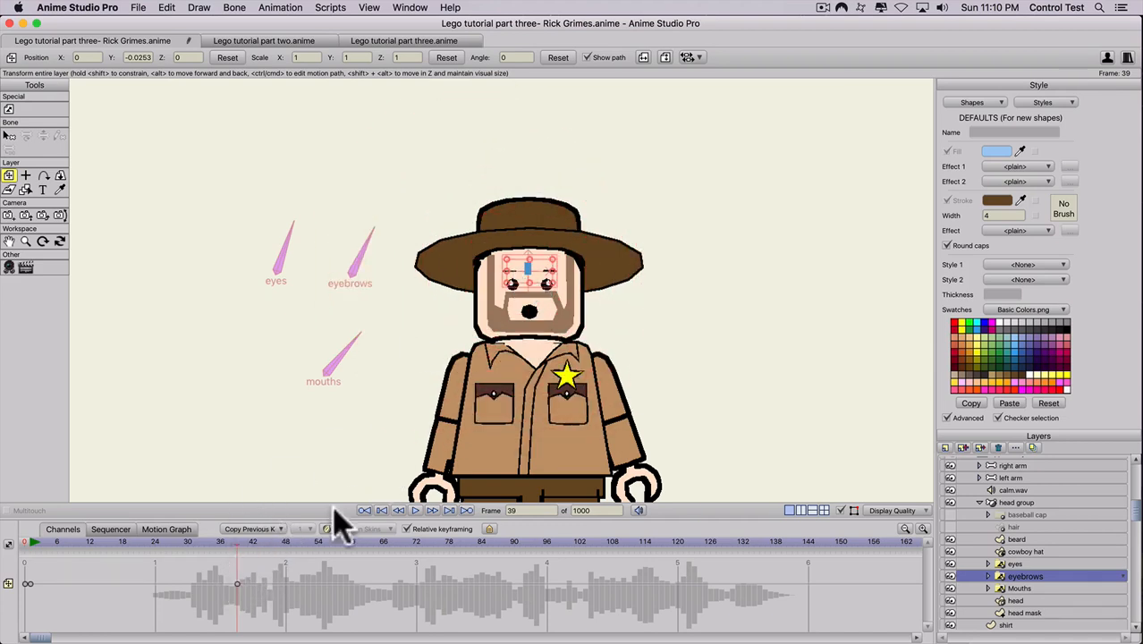
Raise the eyebrows layer straight up to a Y position of about 0.0063 at frame 46.
left_click(248, 541)
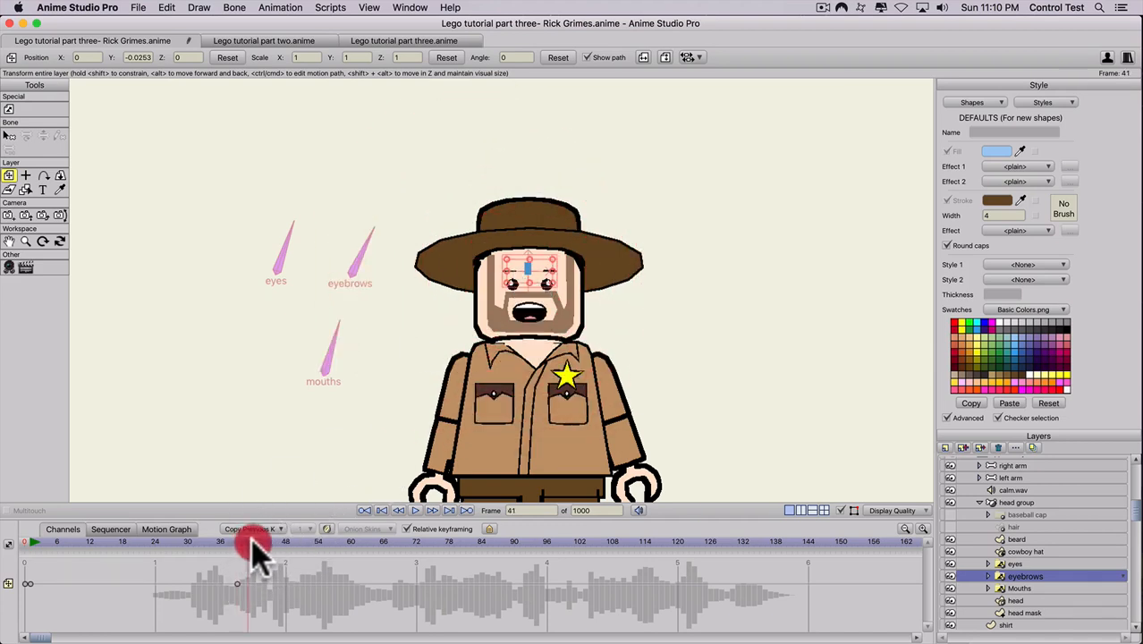
left_click_drag(253, 541, 272, 541)
left_click(274, 542)
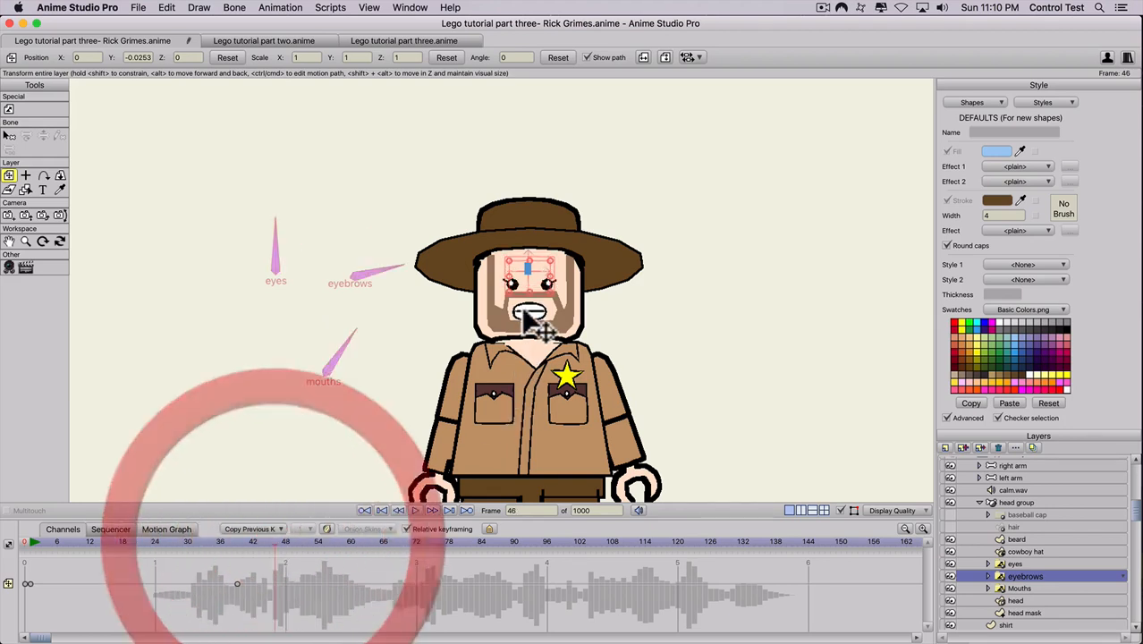
left_click(521, 272, "shift")
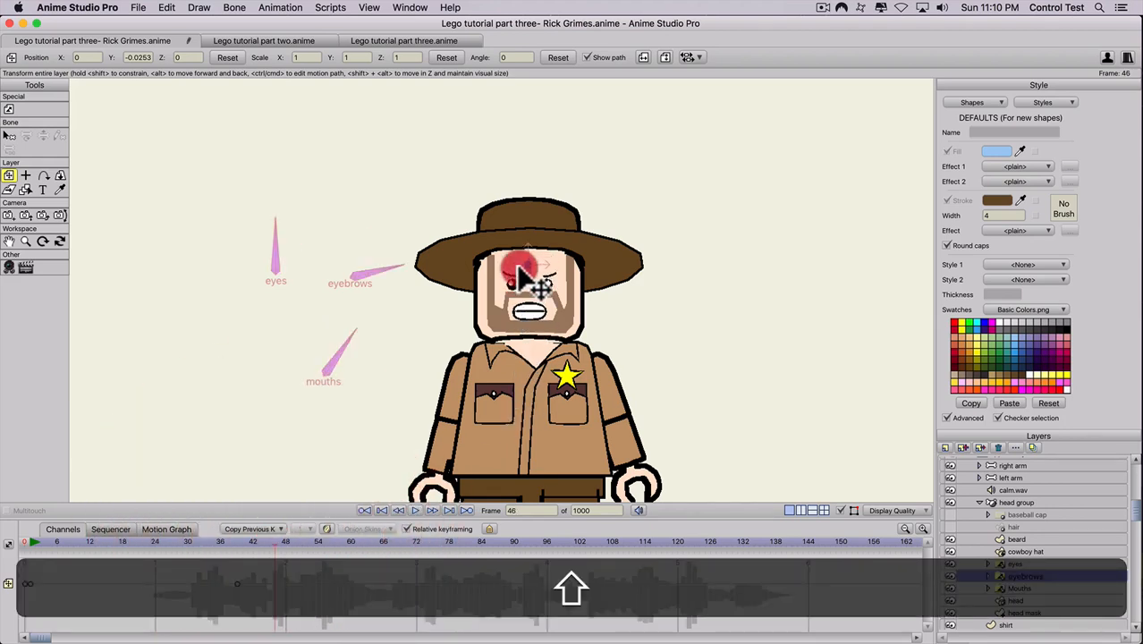
left_click_drag(518, 267, 518, 267)
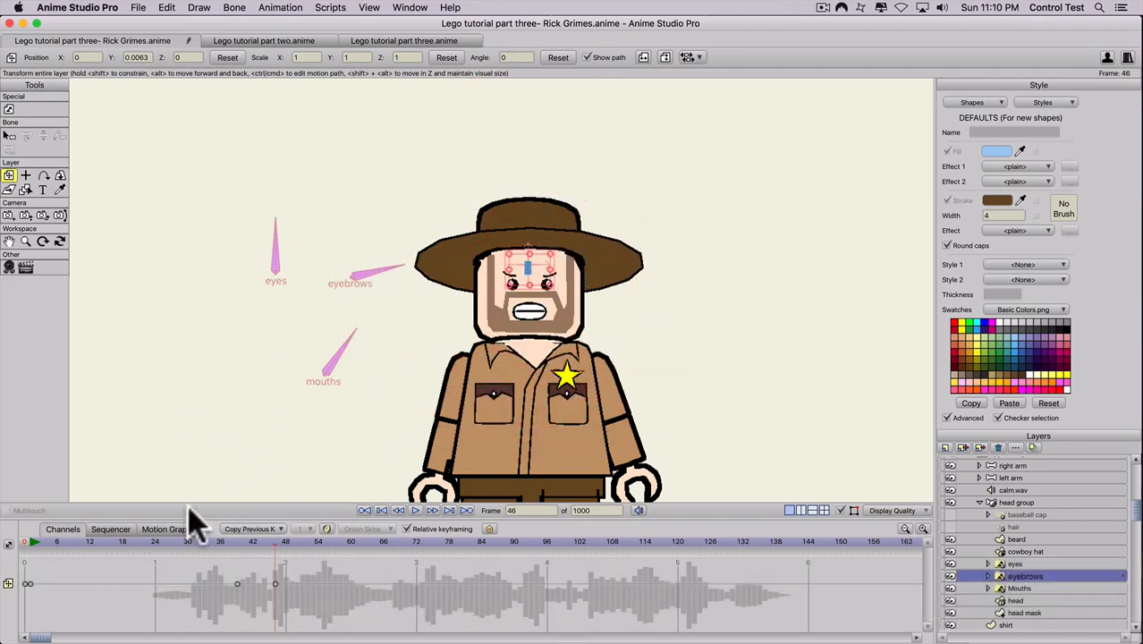
Play back the facial animation from frame 46 to review the eyebrows against the speech.
key("space")
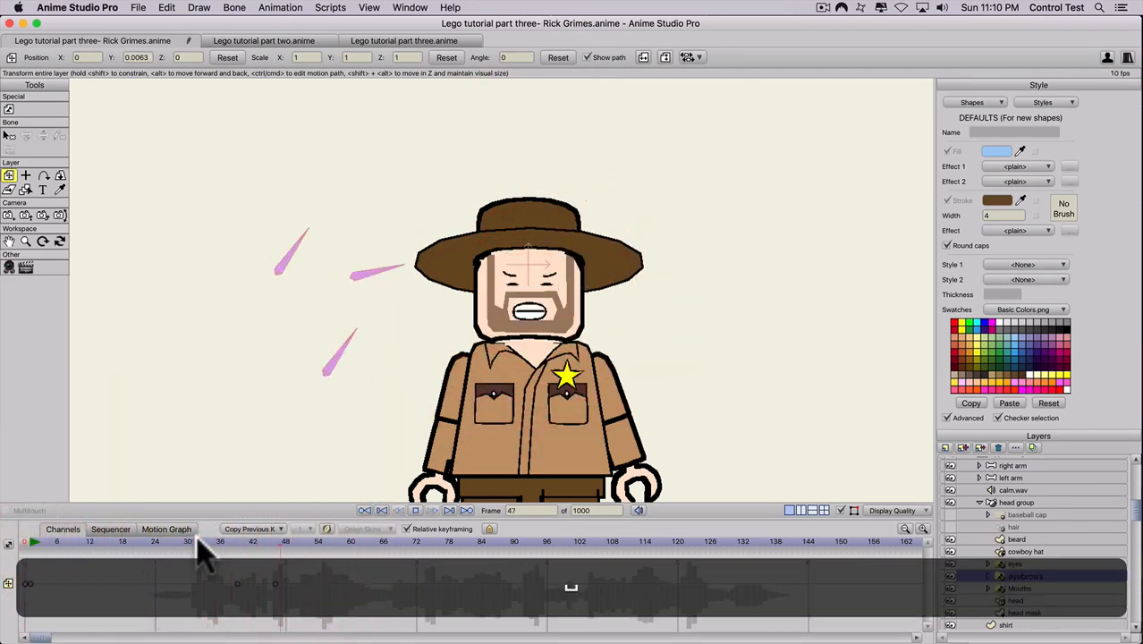
key("space")
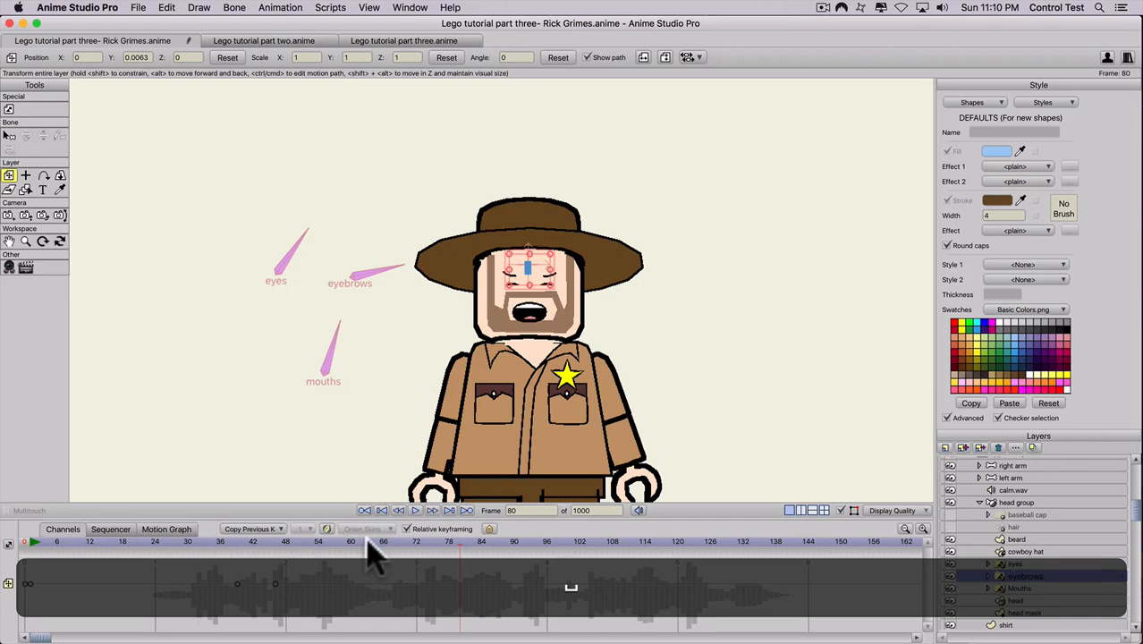
left_click_drag(369, 546, 584, 547)
key("space")
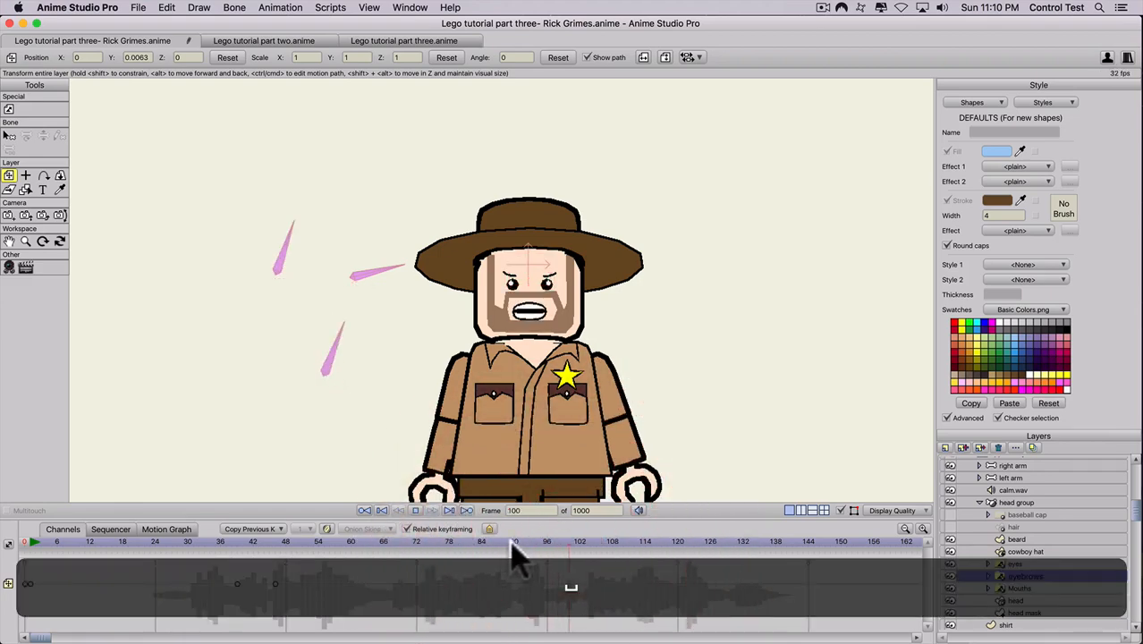
key("space")
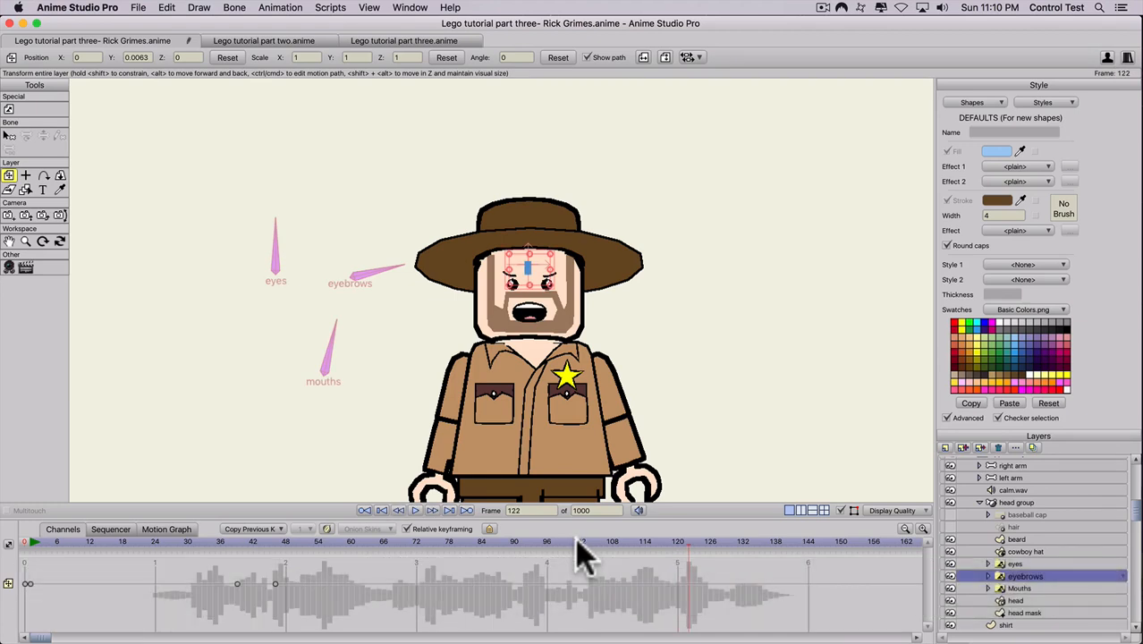
Rotate the eyebrows bone of the head group to about -29 degrees at frame 103.
left_click(581, 541)
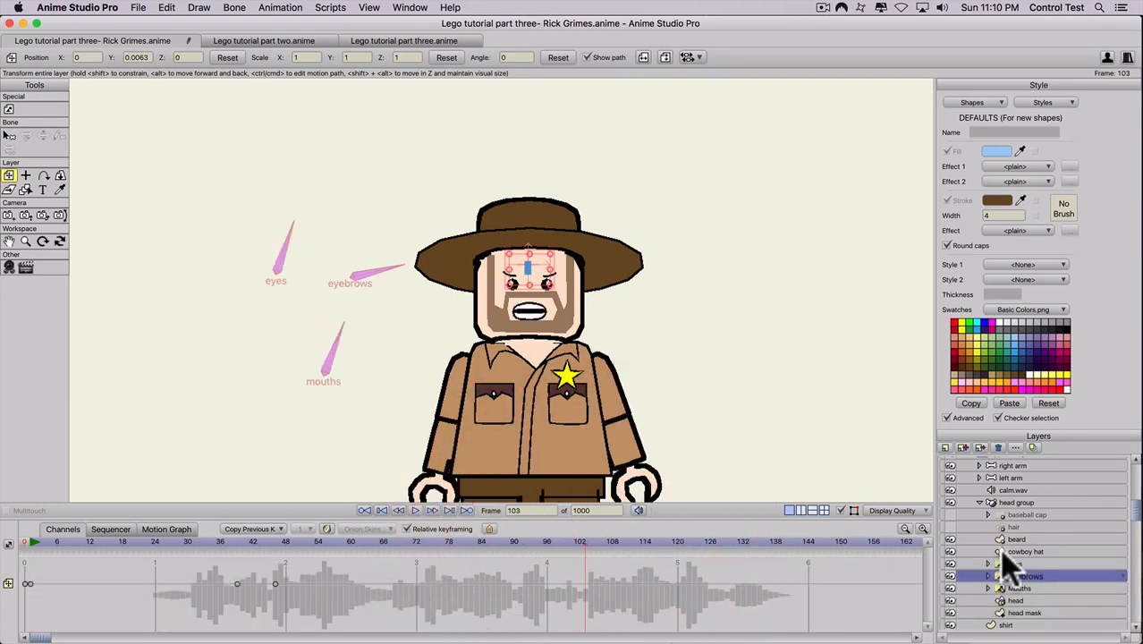
left_click(582, 541)
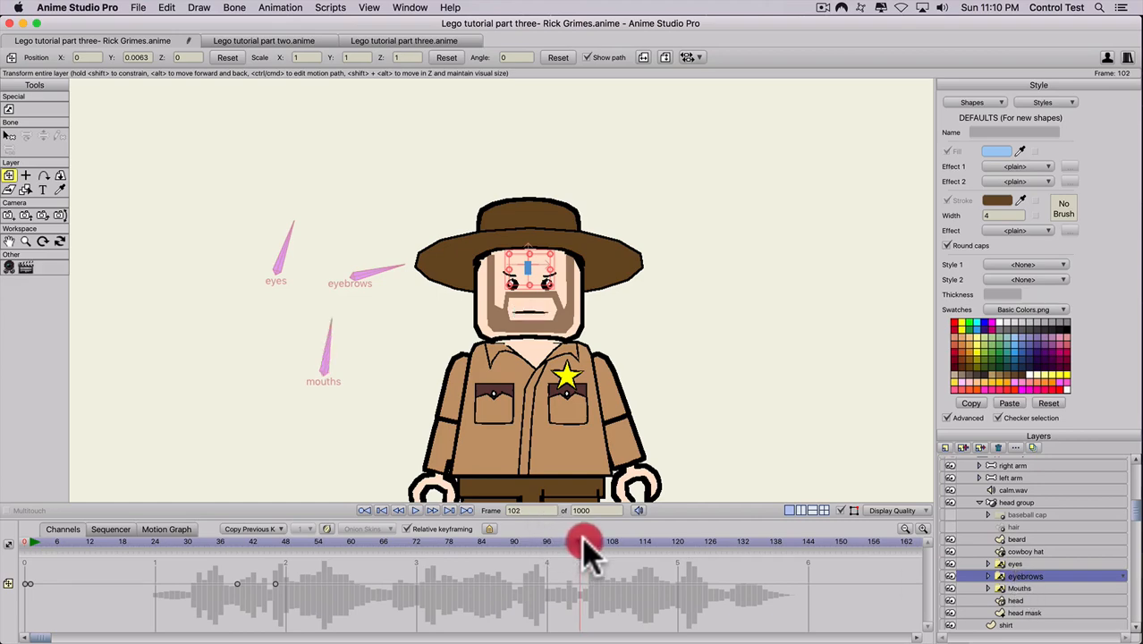
left_click(1011, 503)
key("t")
mouse_move(394, 276)
left_mouse_down()
mouse_move(351, 251)
mouse_move(381, 295)
left_mouse_up()
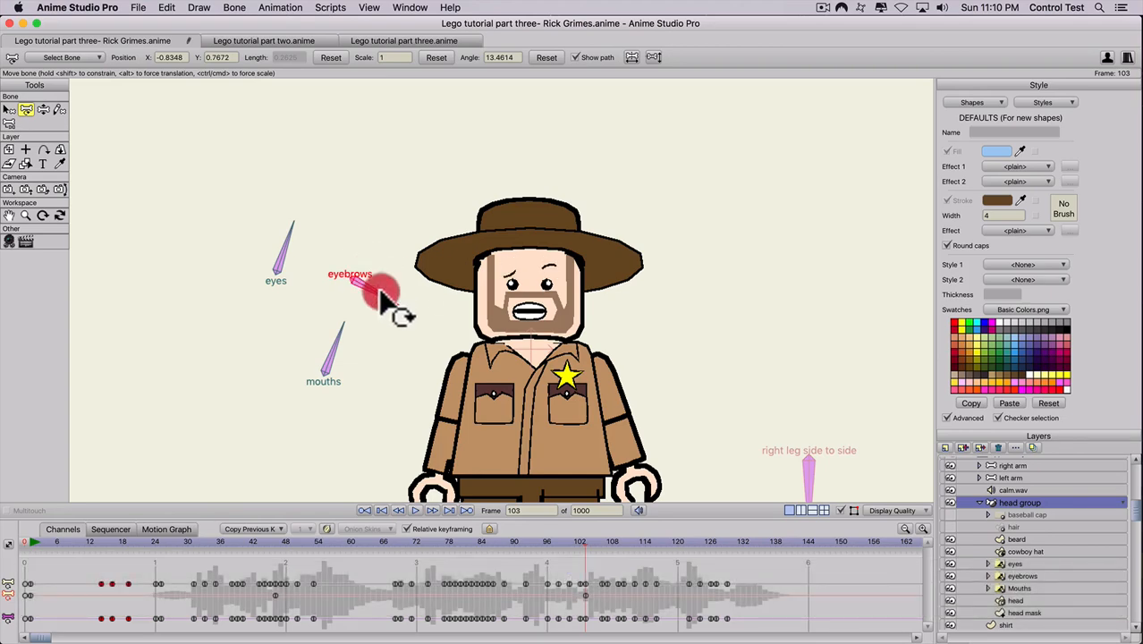
Play the animation from around frame 94 to check the eyebrow change through the end of the speech.
mouse_move(543, 543)
left_mouse_down()
mouse_move(636, 544)
mouse_move(528, 548)
left_mouse_up()
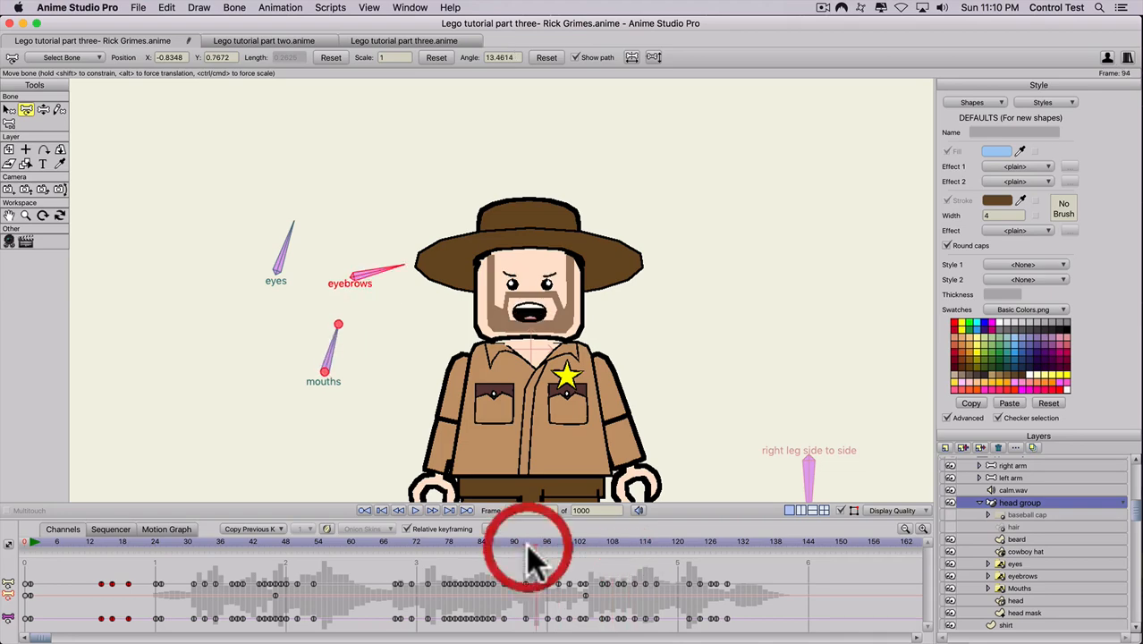
key("space")
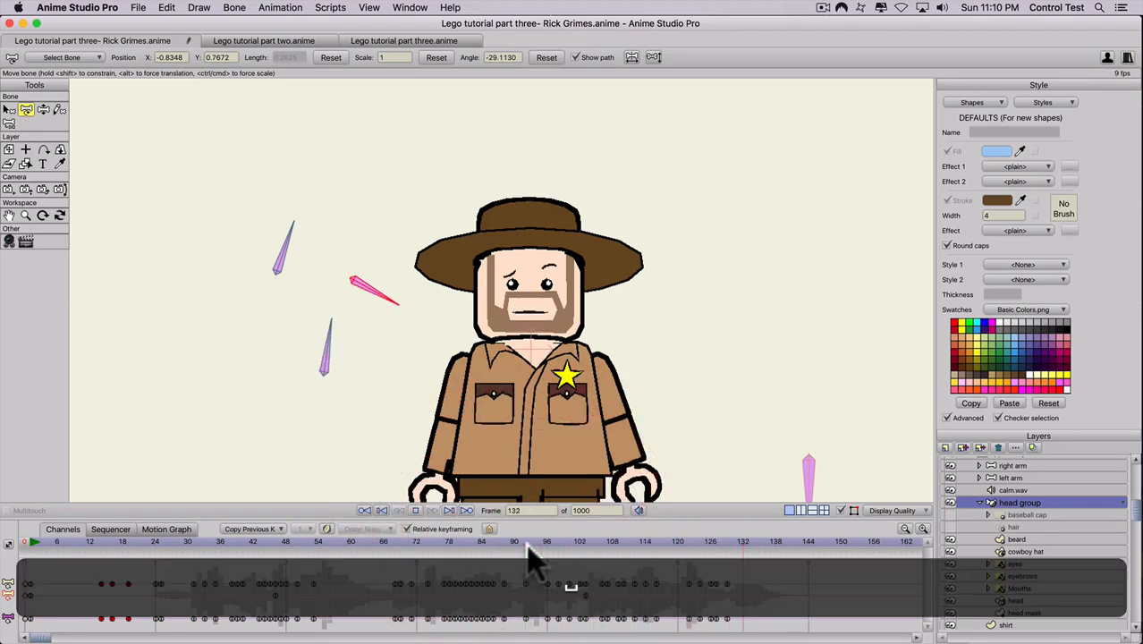
key("space")
scroll(350, 370, "down", 3)
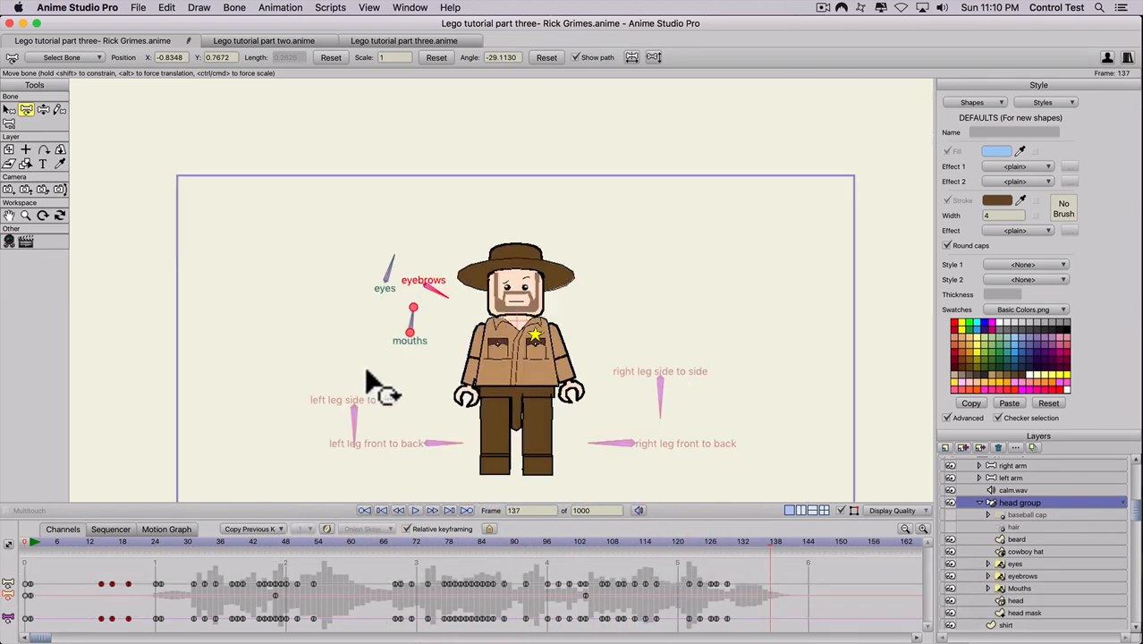
Rotate the whole Lego Guy layer in 3D at frame 0 to about -1.16 in X and 22.5 in Y.
left_click(28, 542)
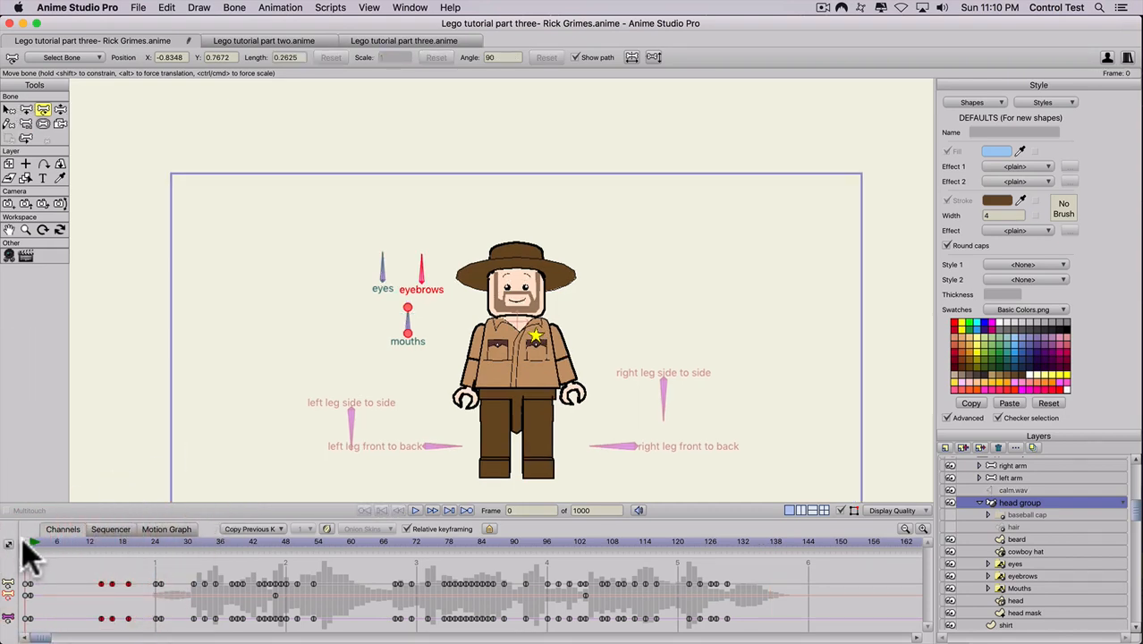
left_click_drag(32, 543, 9, 544)
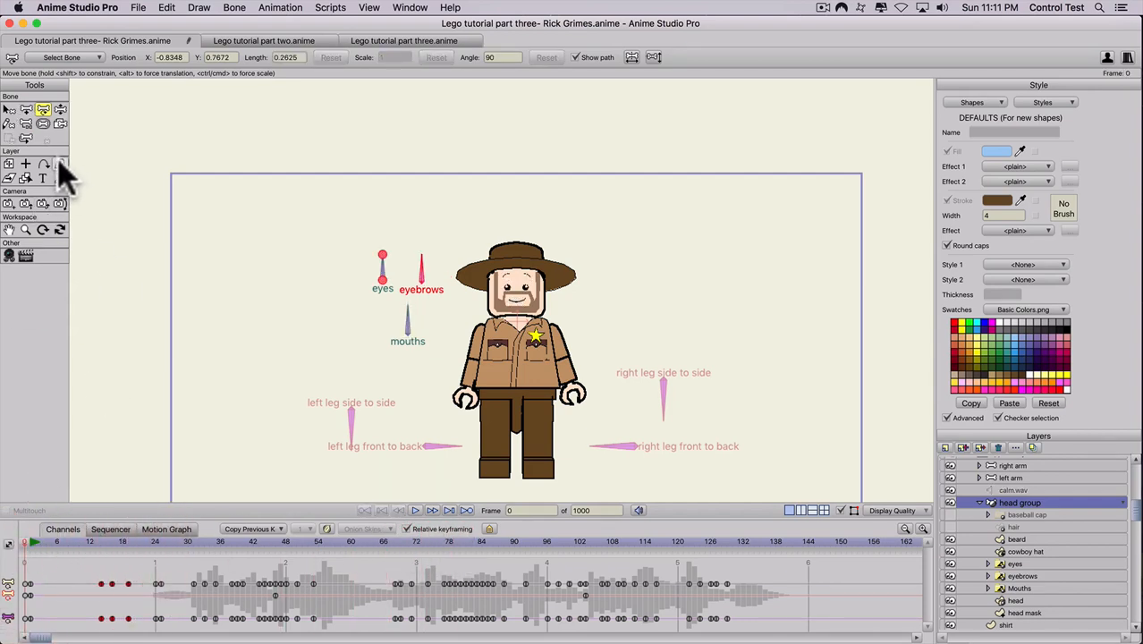
scroll(171, 486, "down", 1)
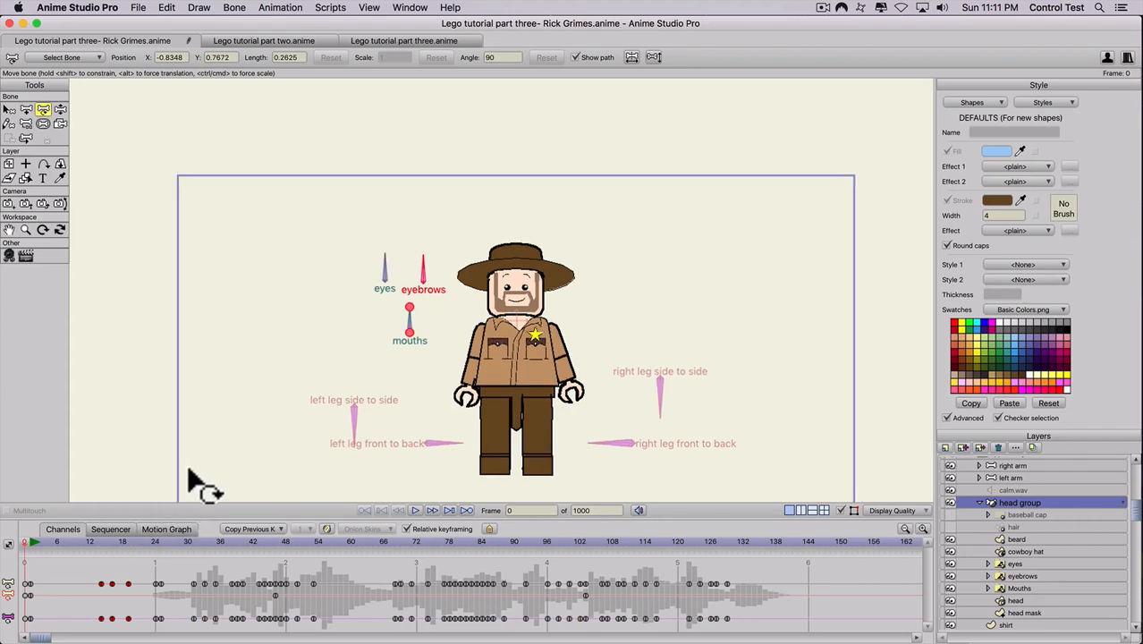
scroll(1002, 506, "up", 2)
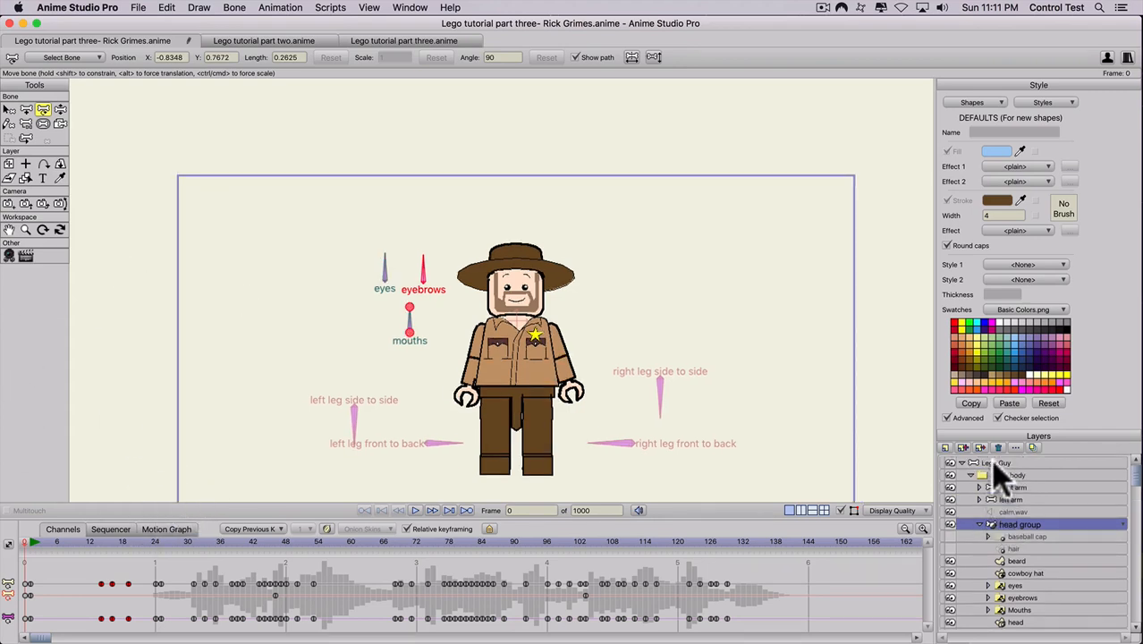
left_click(991, 463)
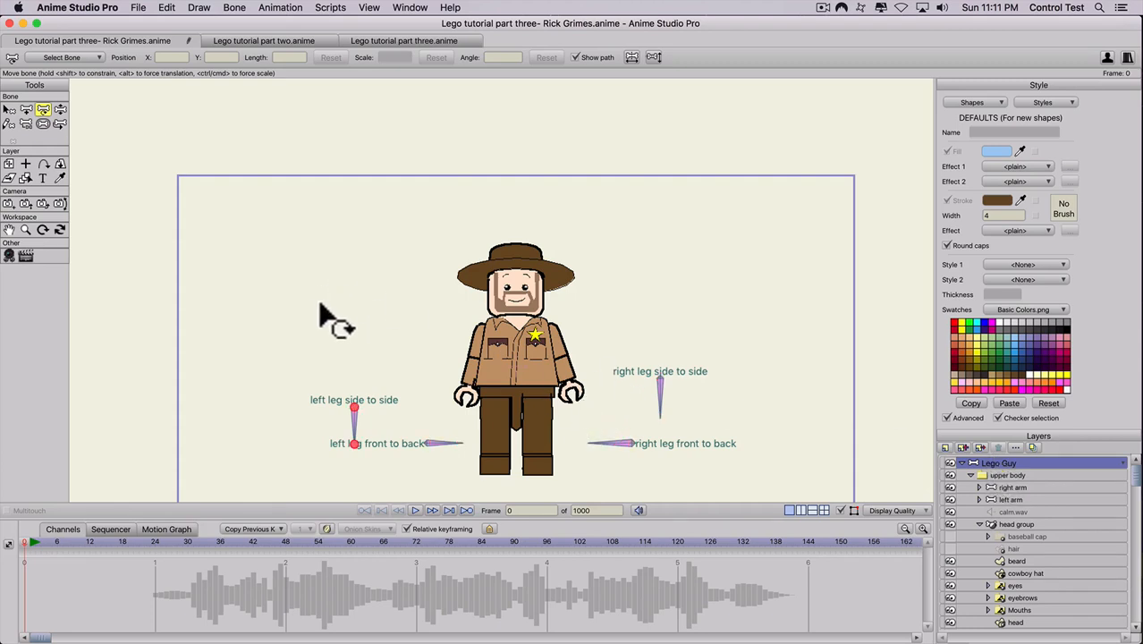
left_click(60, 164)
mouse_move(306, 302)
left_mouse_down()
mouse_move(423, 306)
mouse_move(397, 305)
left_mouse_up()
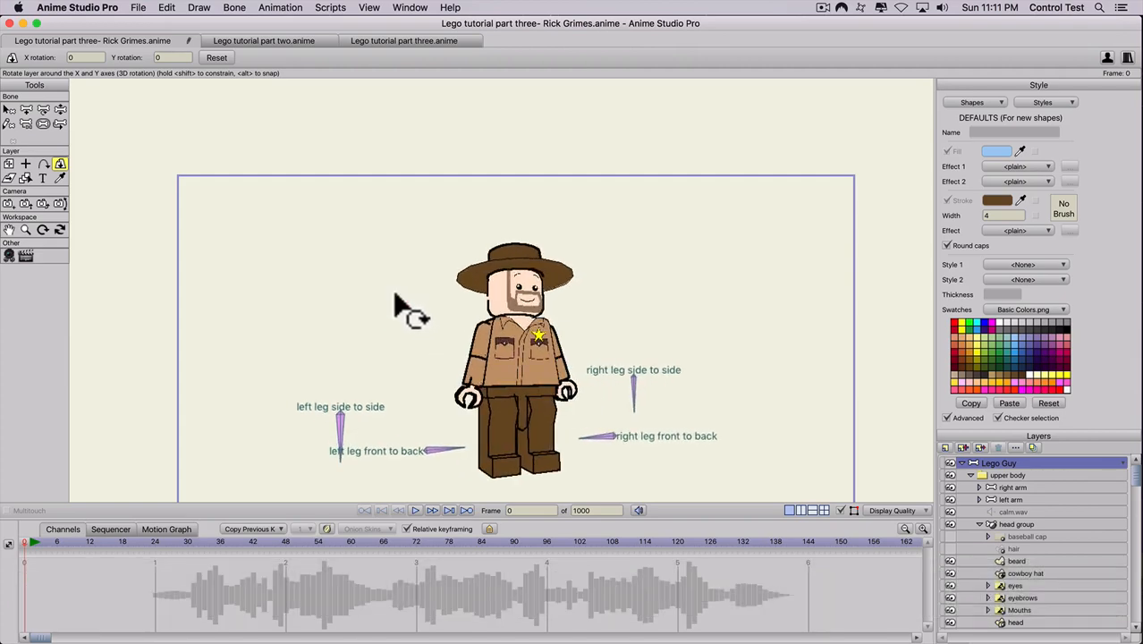
left_click(396, 299)
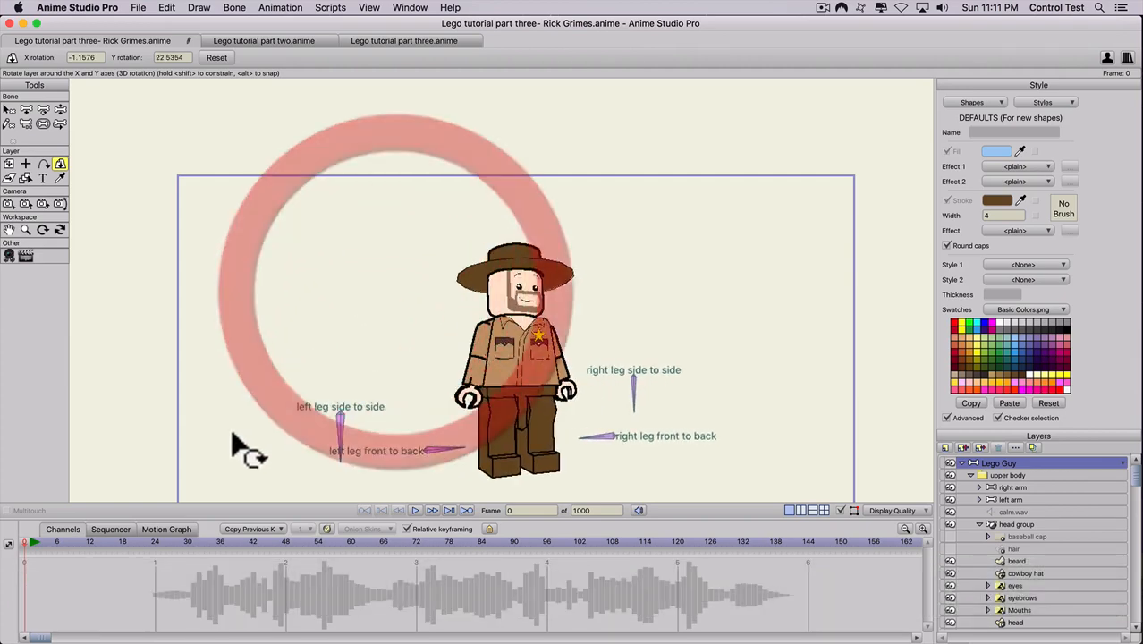
Rotate the upper body layer in 3D at frame 1 to about 1.45 in X and -8.93 in Y.
left_click(30, 543)
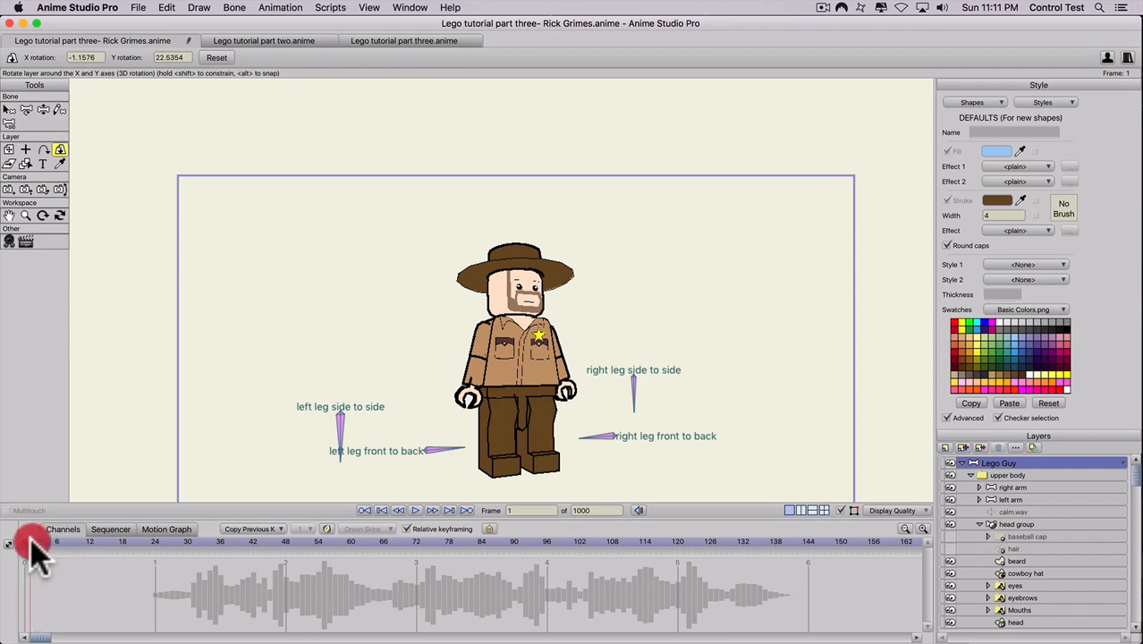
left_click(32, 543)
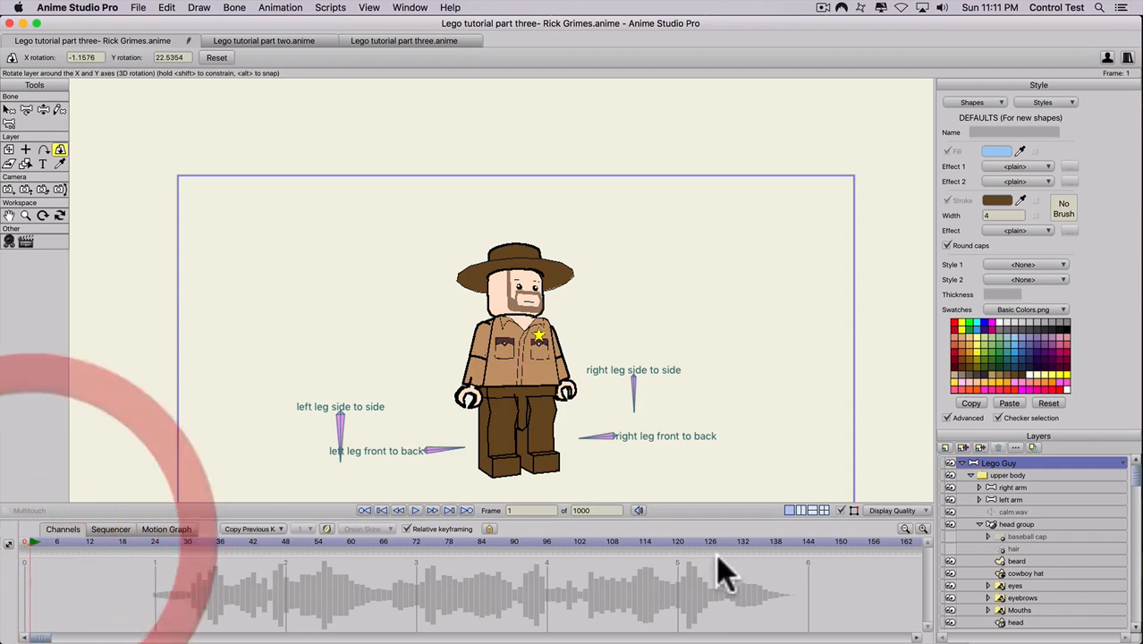
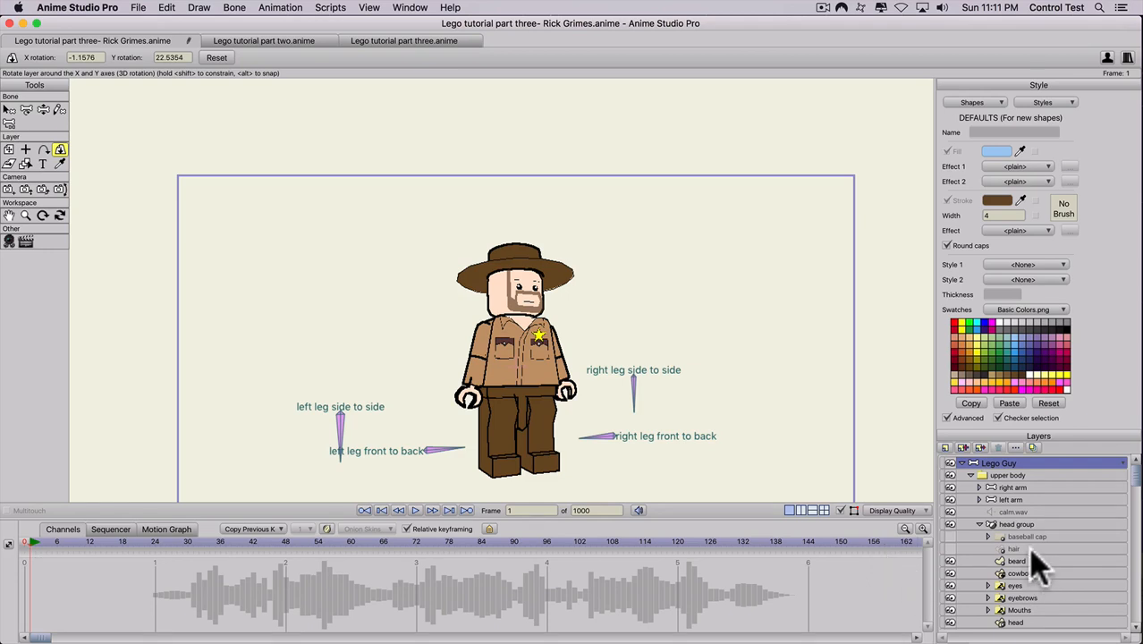
left_click(995, 476)
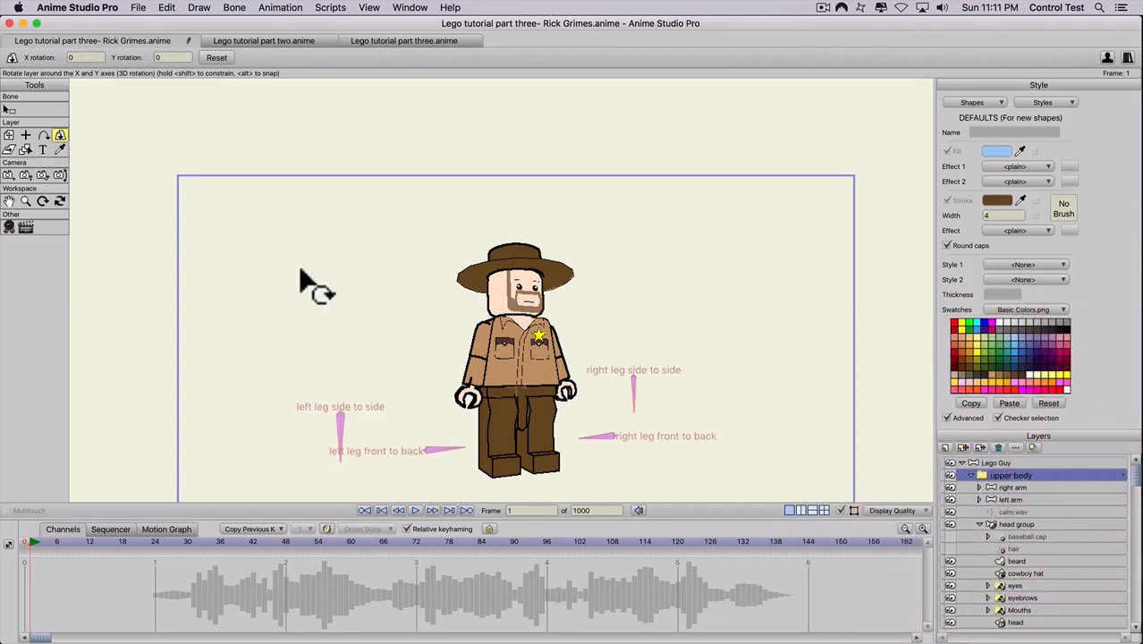
left_click_drag(535, 362, 484, 364)
left_click_drag(490, 380, 447, 393)
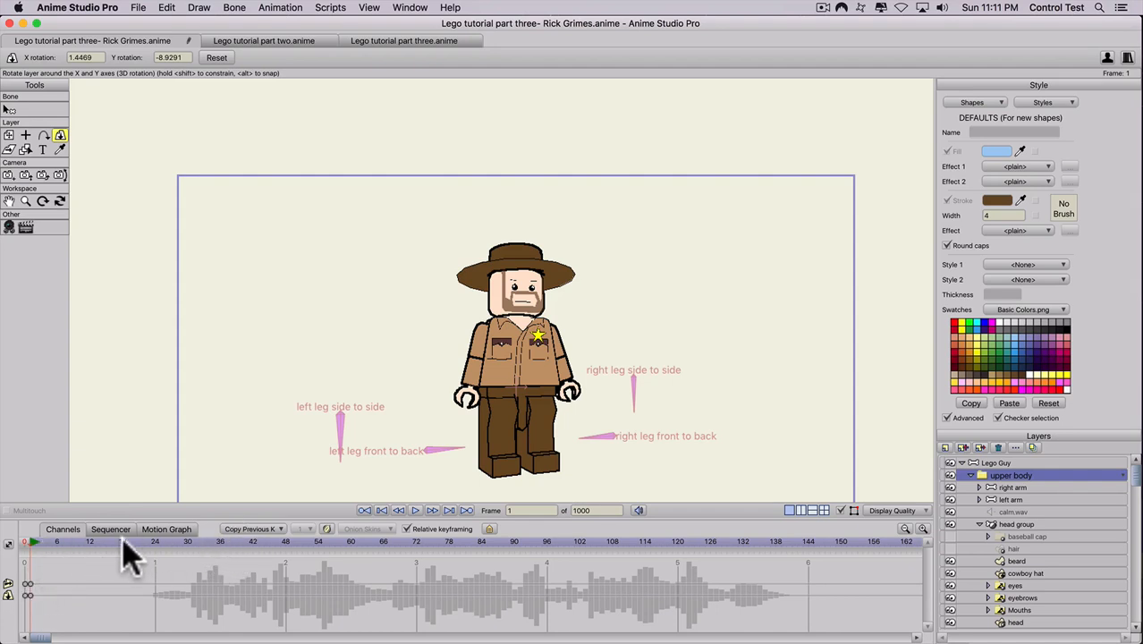
Rotate the upper body at frame 31 to about 20.8 in X and -17.9 in Y, and preview the motion from frame 1.
left_click_drag(172, 542, 189, 542)
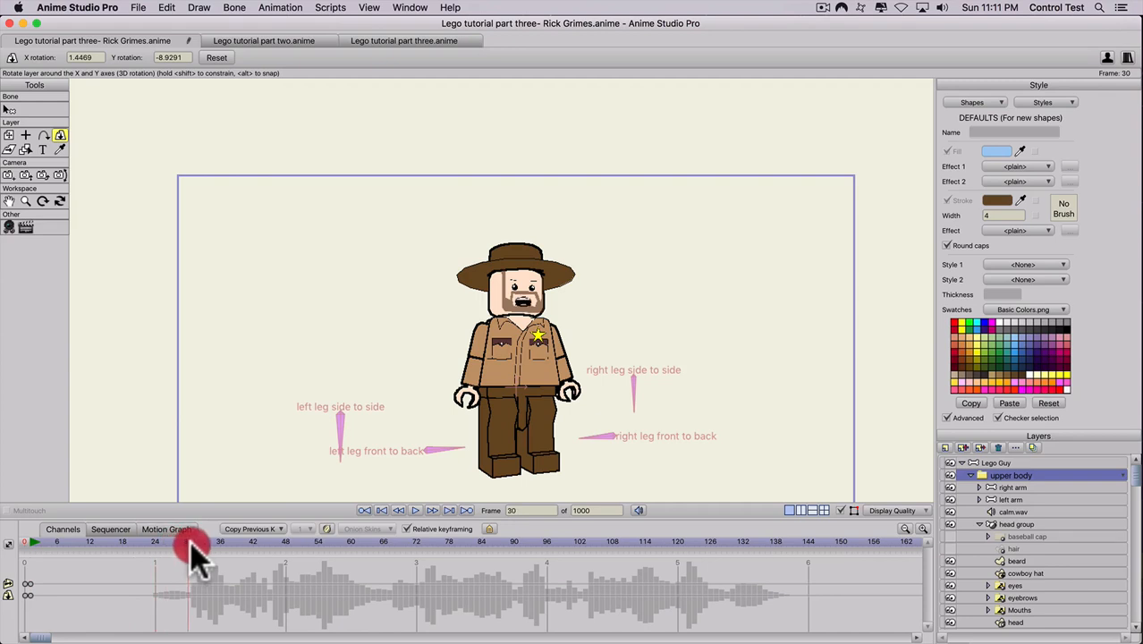
left_click_drag(499, 375, 455, 429)
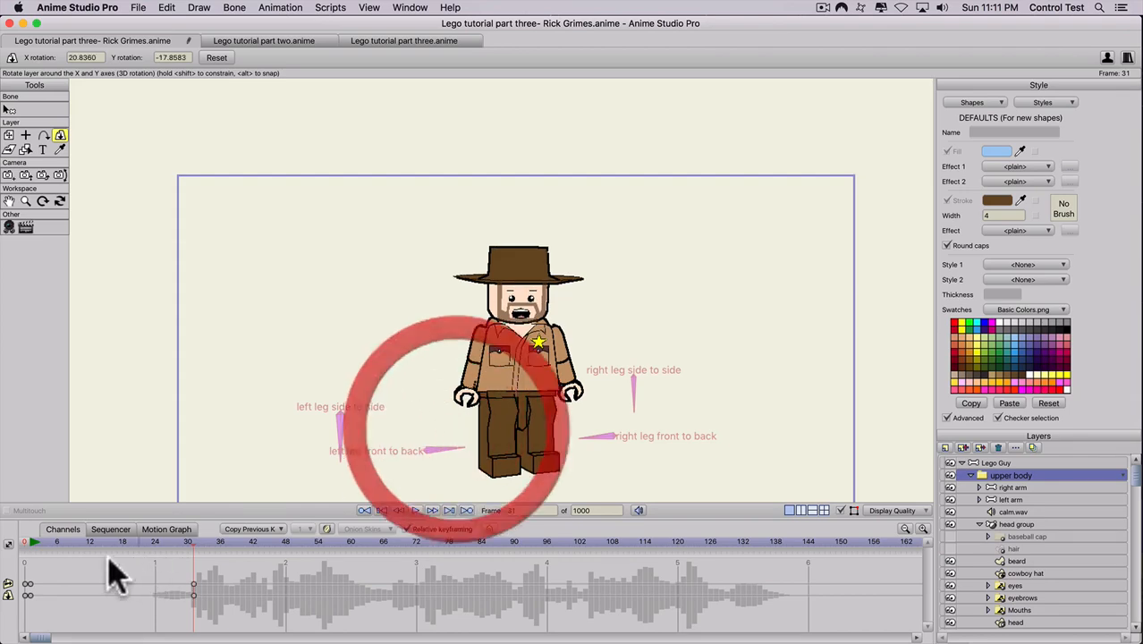
left_click(33, 542)
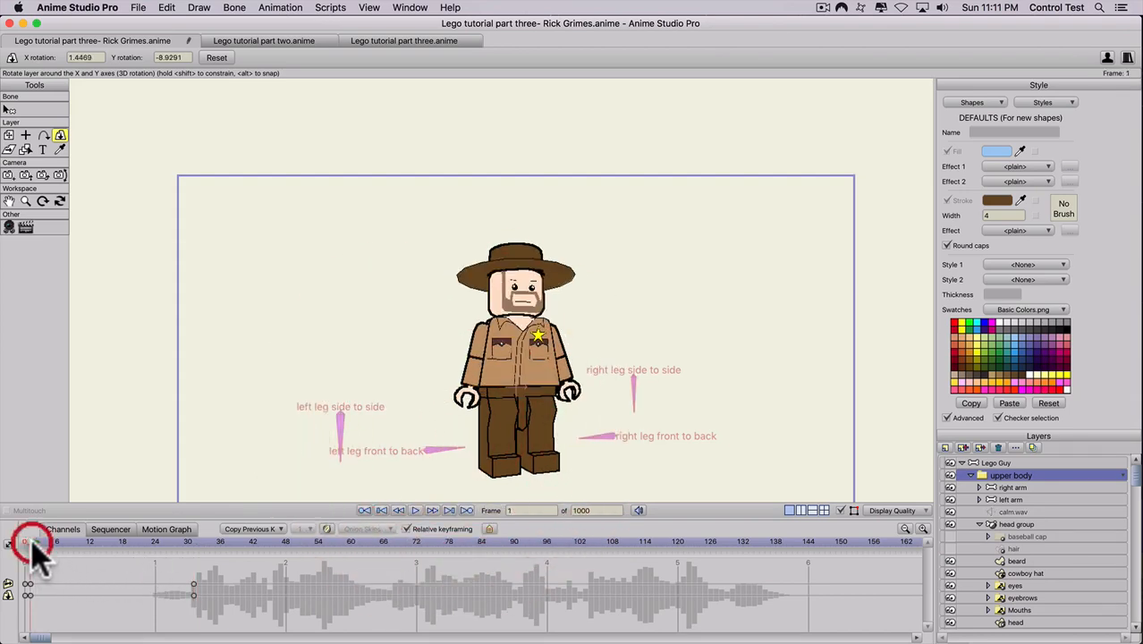
key("space")
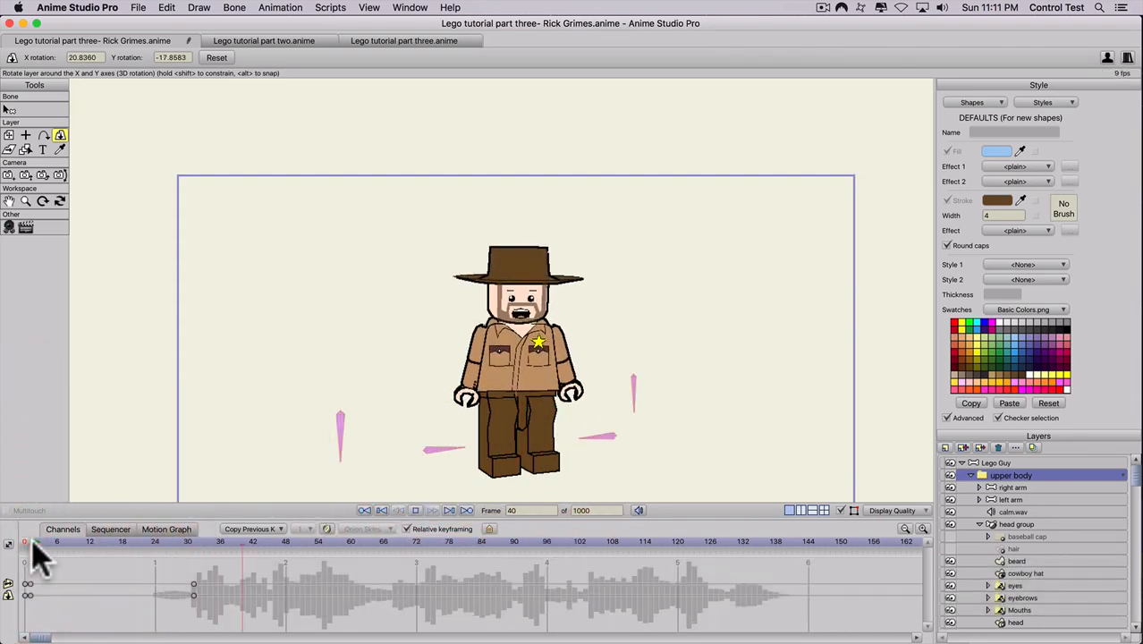
Delete the upper body's rotation keyframes at frame 31.
key("space")
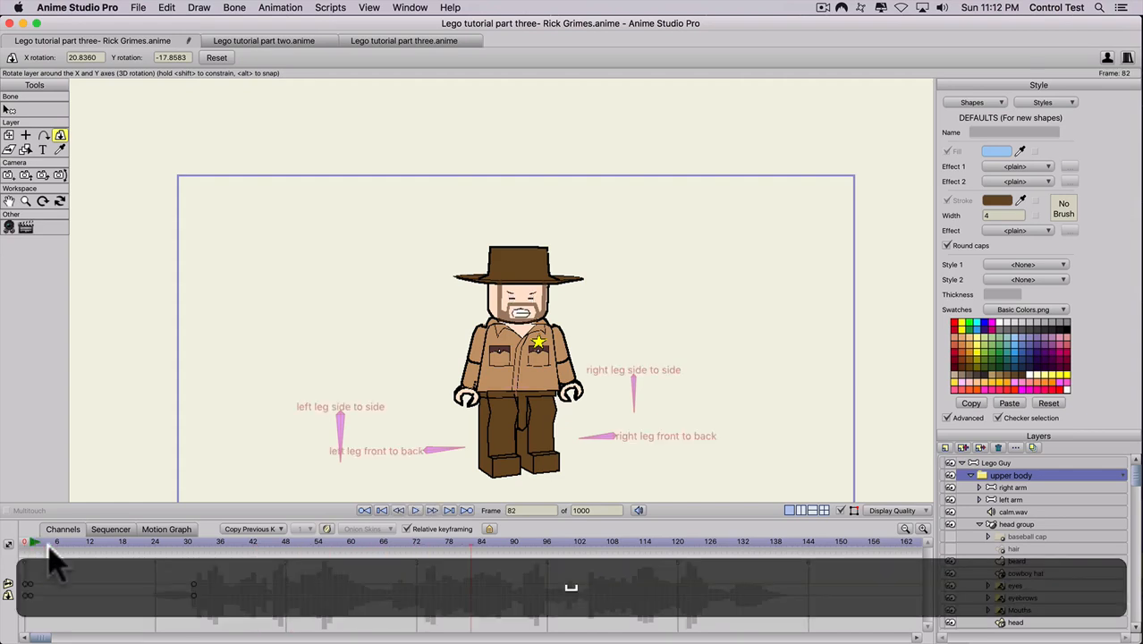
left_click_drag(51, 543, 113, 544)
left_click_drag(203, 575, 170, 605)
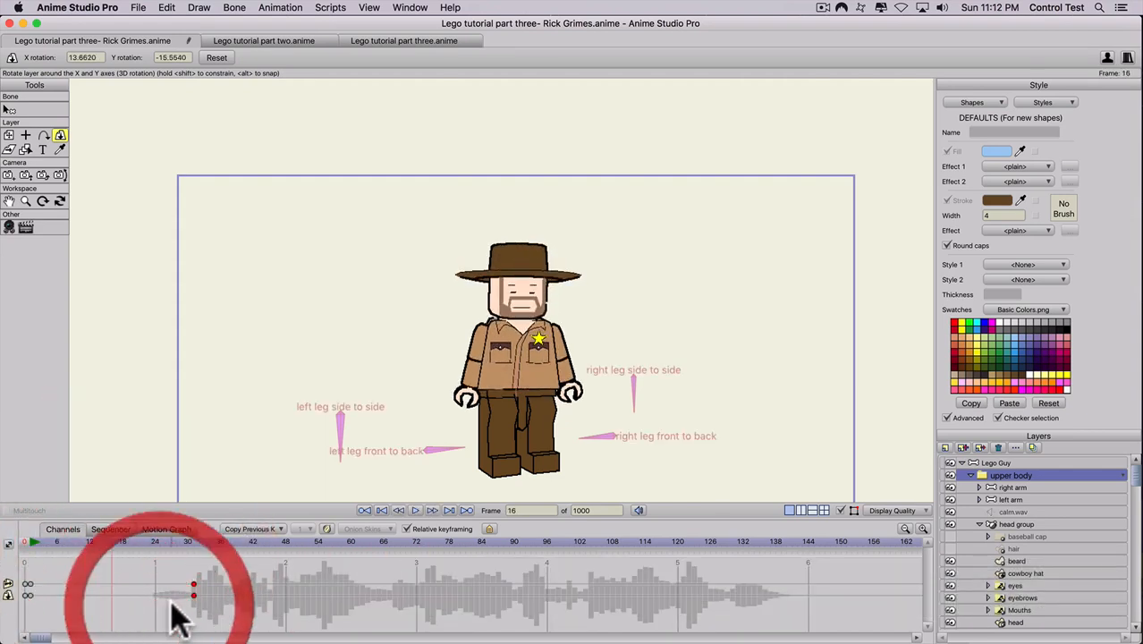
key("BackSpace")
Key the upper body's 3D rotation at frame 17 to about 2.03 in X, -8.65 in Y, and at frame 33 to 19.97, -16.16.
left_click(118, 542)
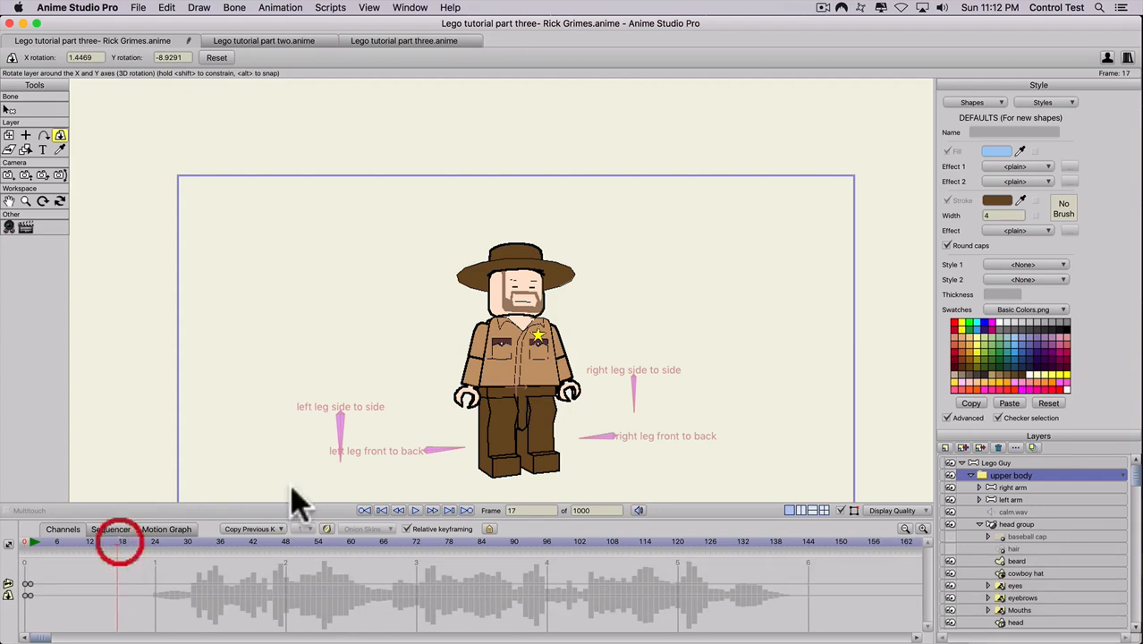
left_click_drag(505, 380, 501, 362)
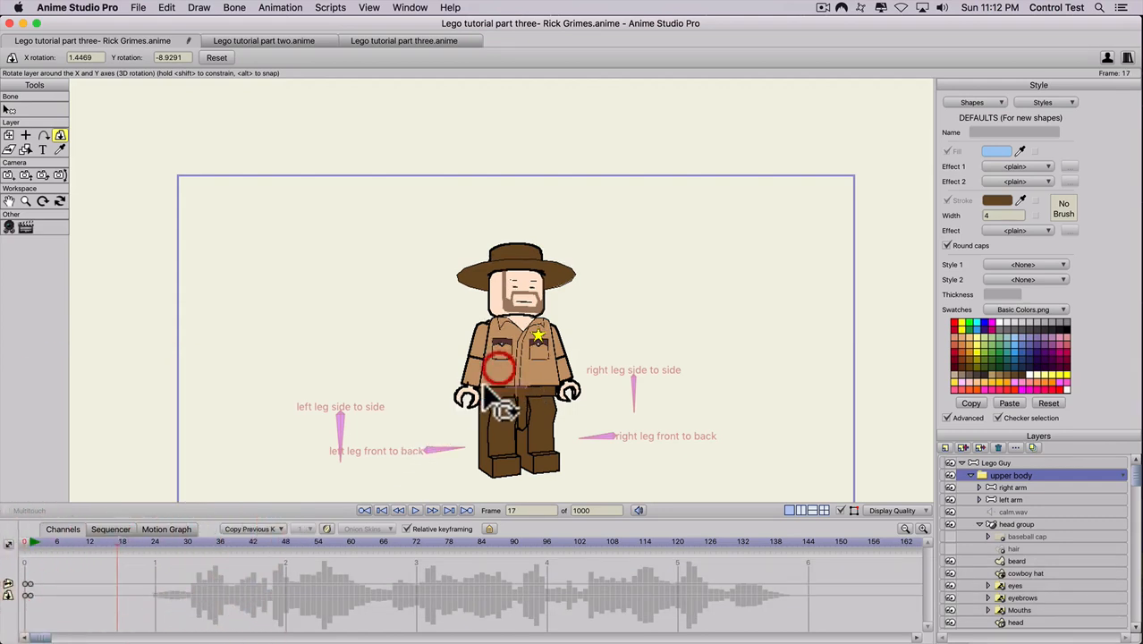
left_click(177, 542)
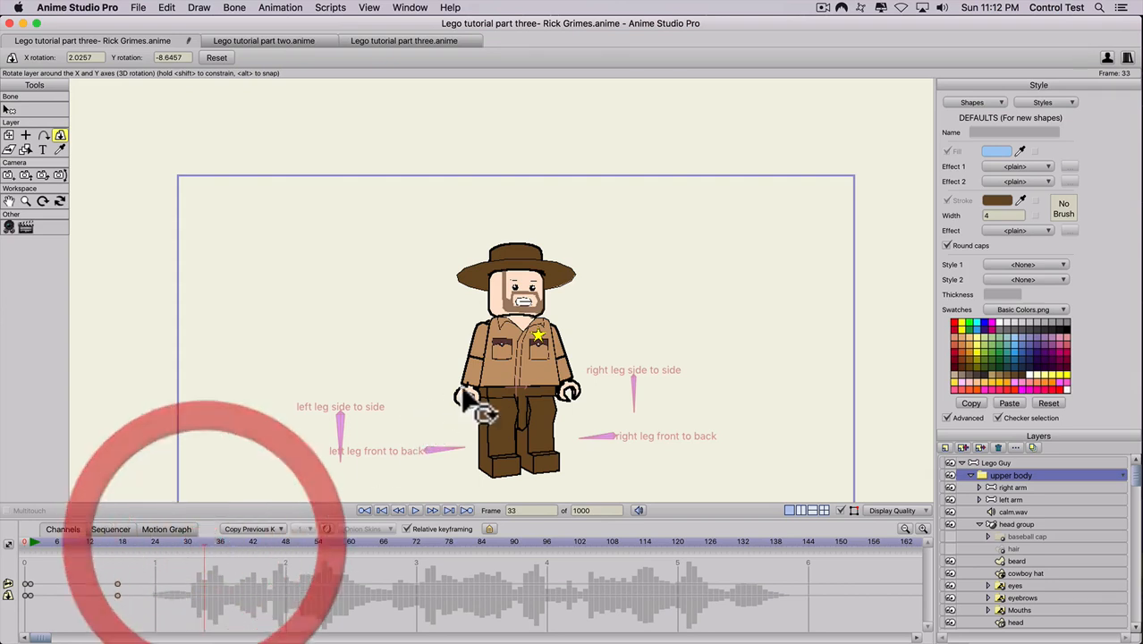
left_click_drag(515, 363, 488, 399)
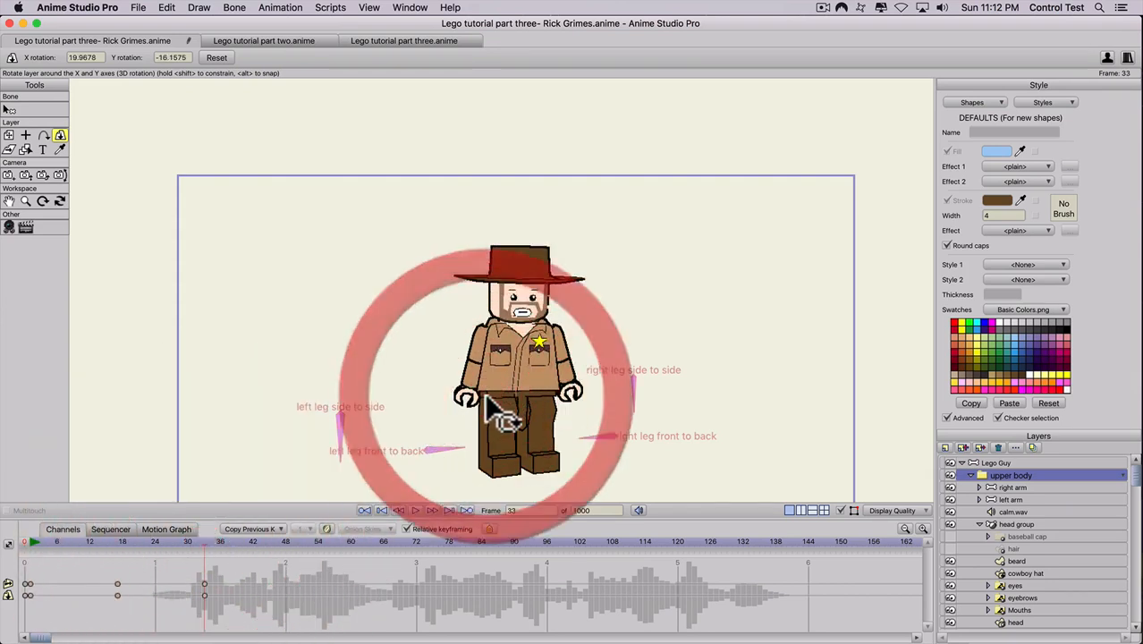
left_click(102, 543)
key("space")
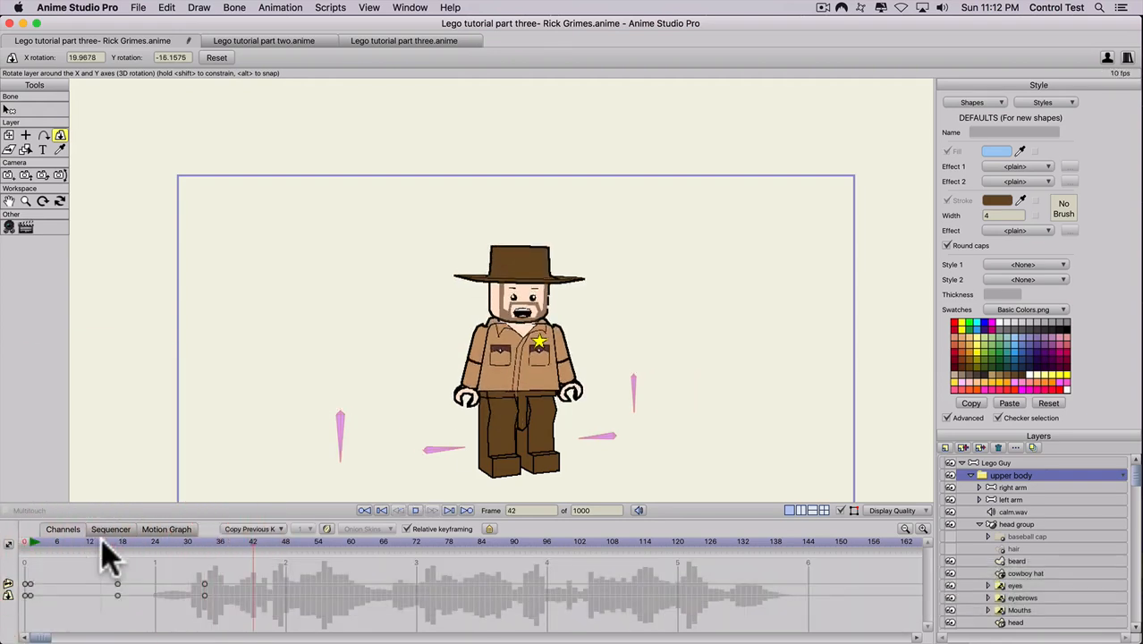
key("space")
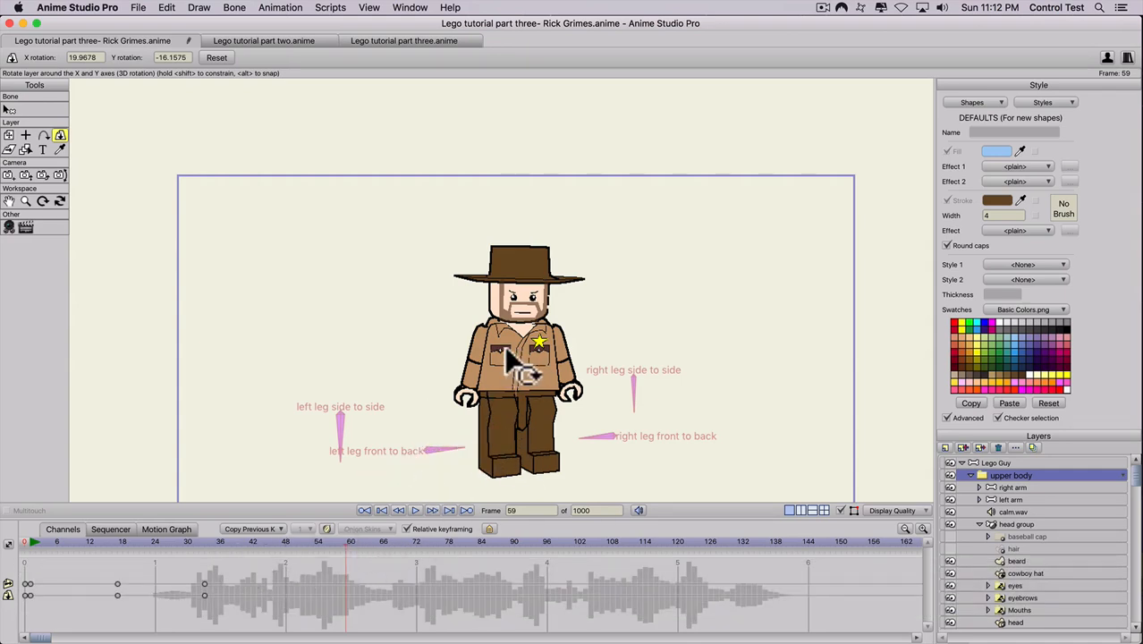
Key the upper body's rotation at frame 59 and rotate it at frame 72 to about 22.3 in X and -0.71 in Y.
left_click_drag(534, 365, 589, 410)
left_click(416, 542)
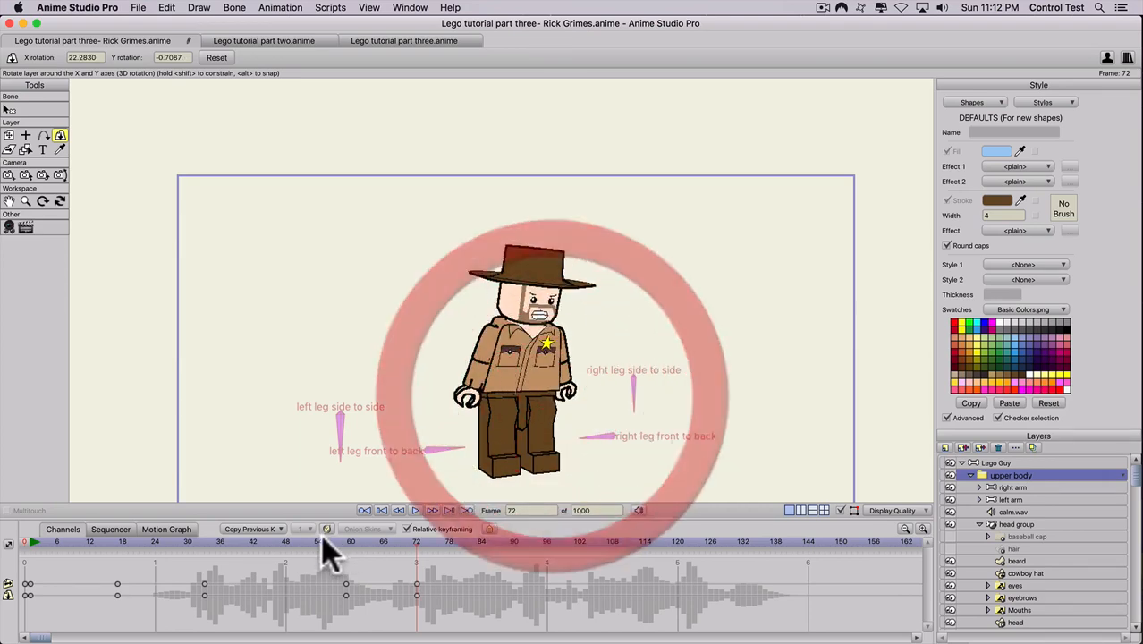
key("space")
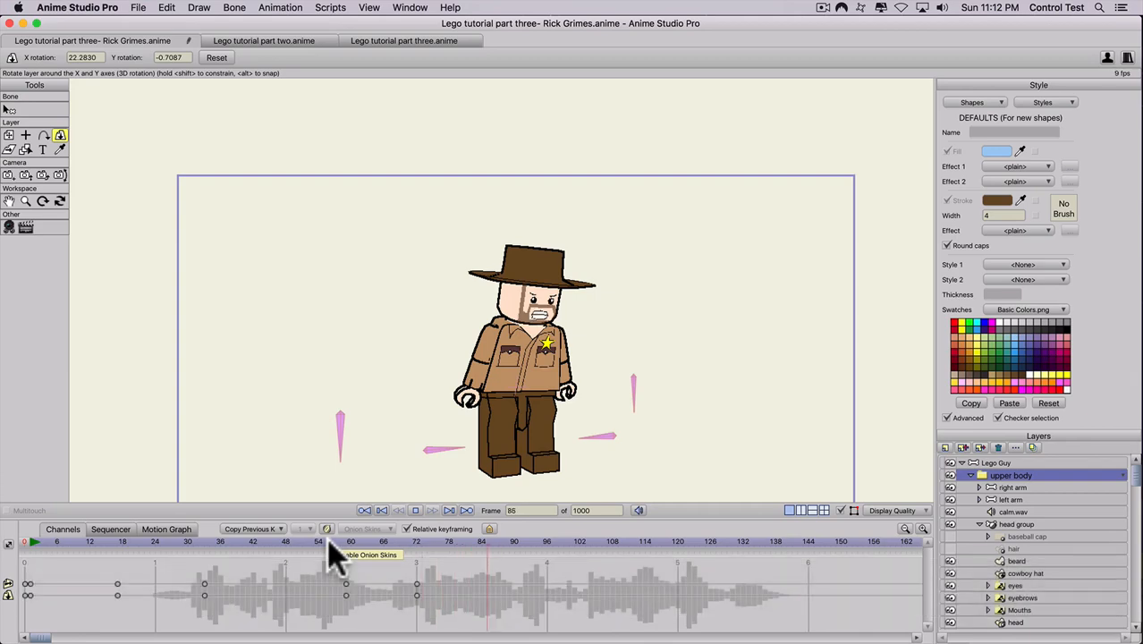
key("space")
Play the speech from around frame 82 and key the upper body's rotation at frame 95 to about 22.3 in X and -0.57 in Y.
left_click(546, 542)
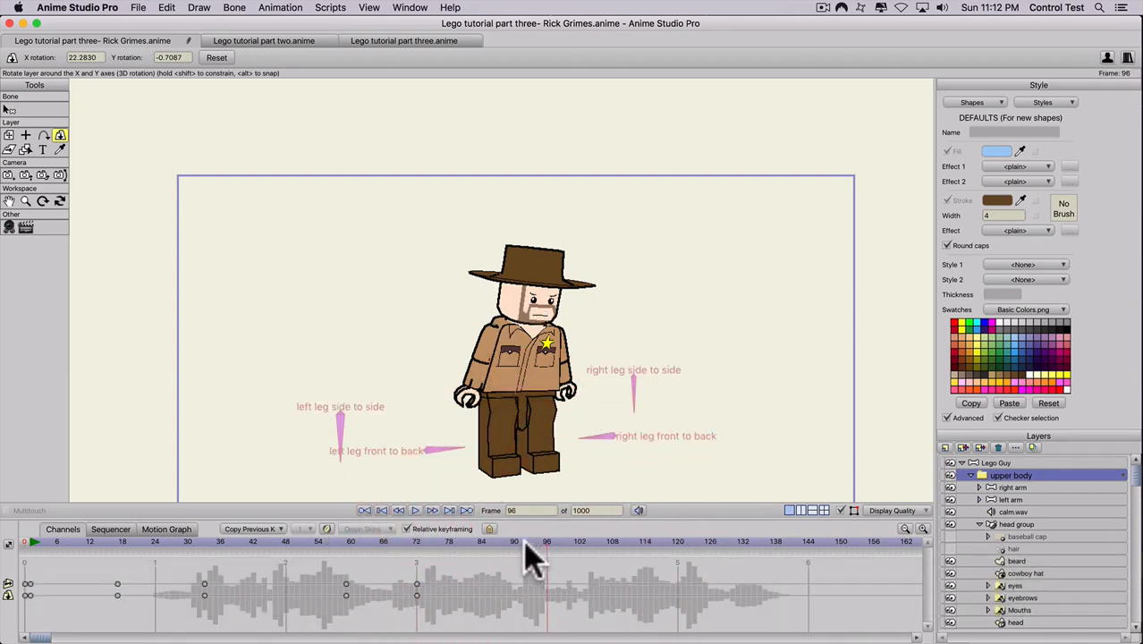
left_click(471, 543)
key("space")
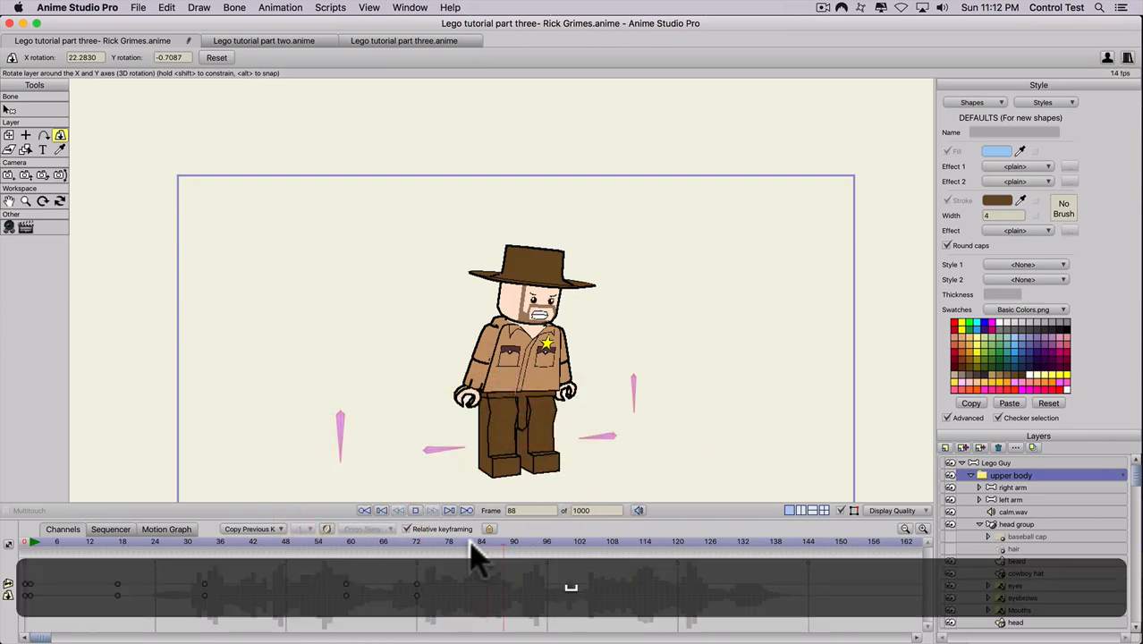
key("space")
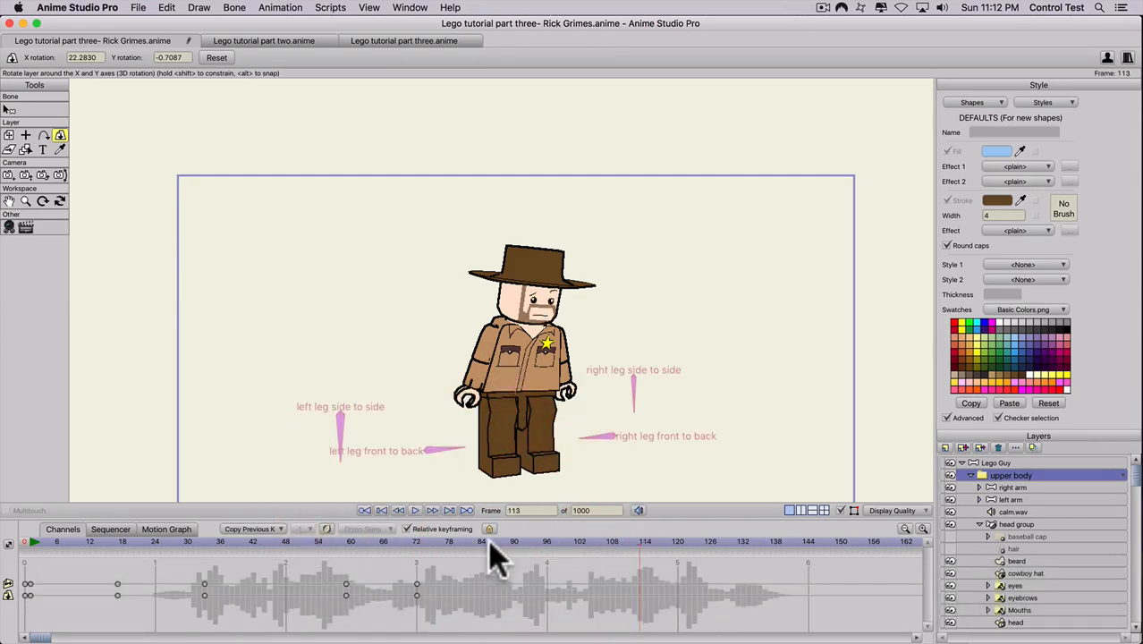
left_click_drag(491, 543, 541, 543)
left_click(499, 357)
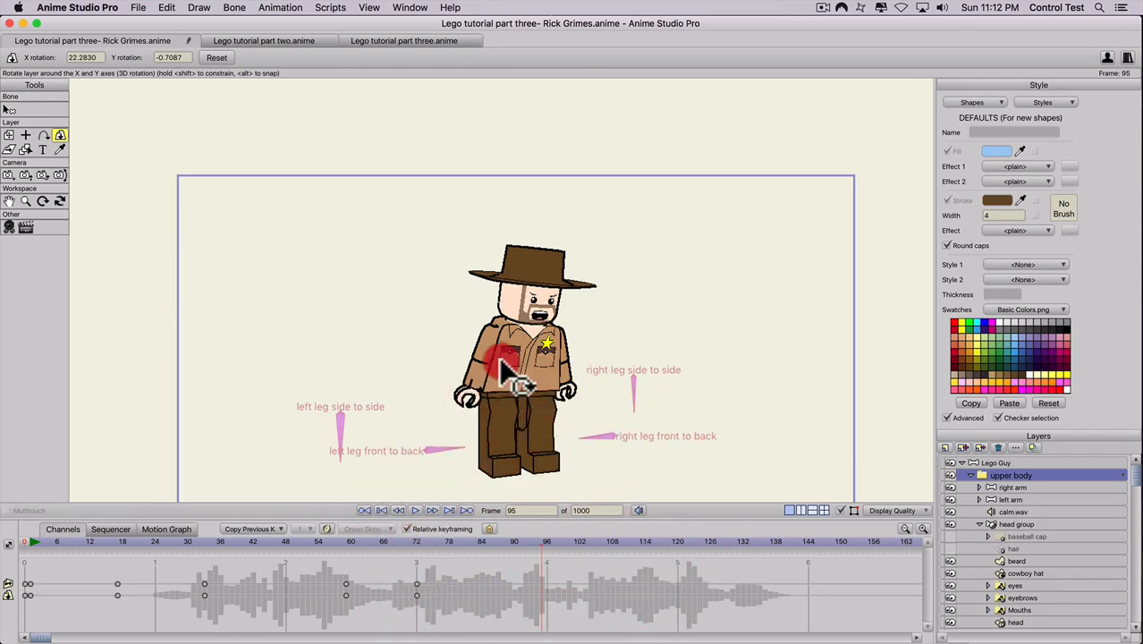
left_click_drag(500, 359, 497, 354)
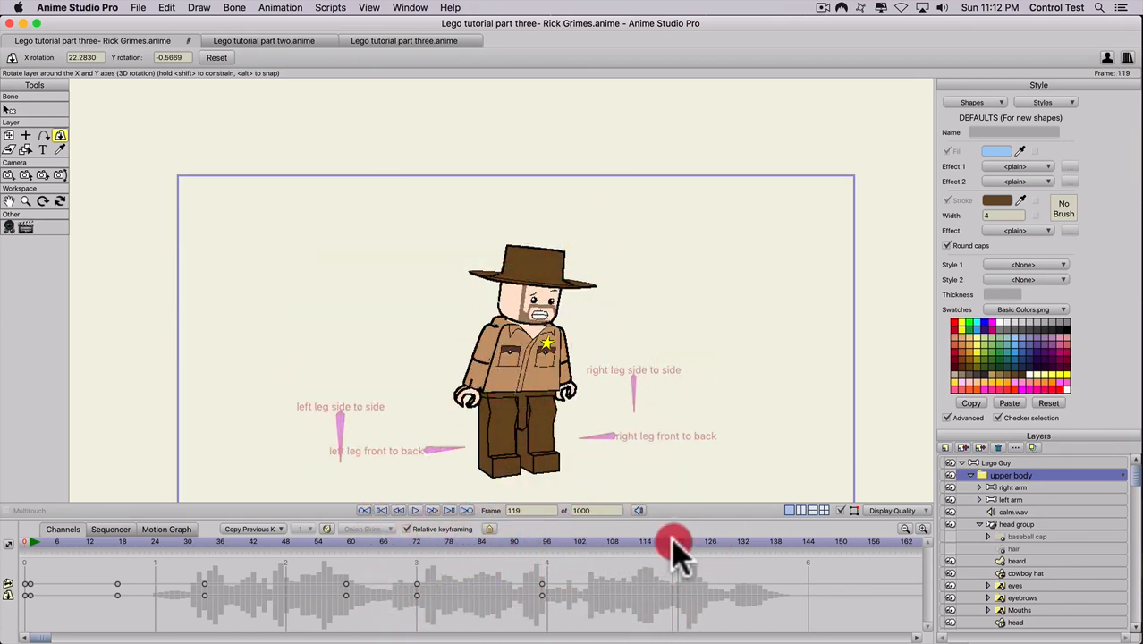
Rotate the upper body at frame 119 to about 26 in X and -28.1 in Y, and preview the motion from frame 1.
left_click_drag(587, 378, 395, 378)
left_click(27, 553)
key("space")
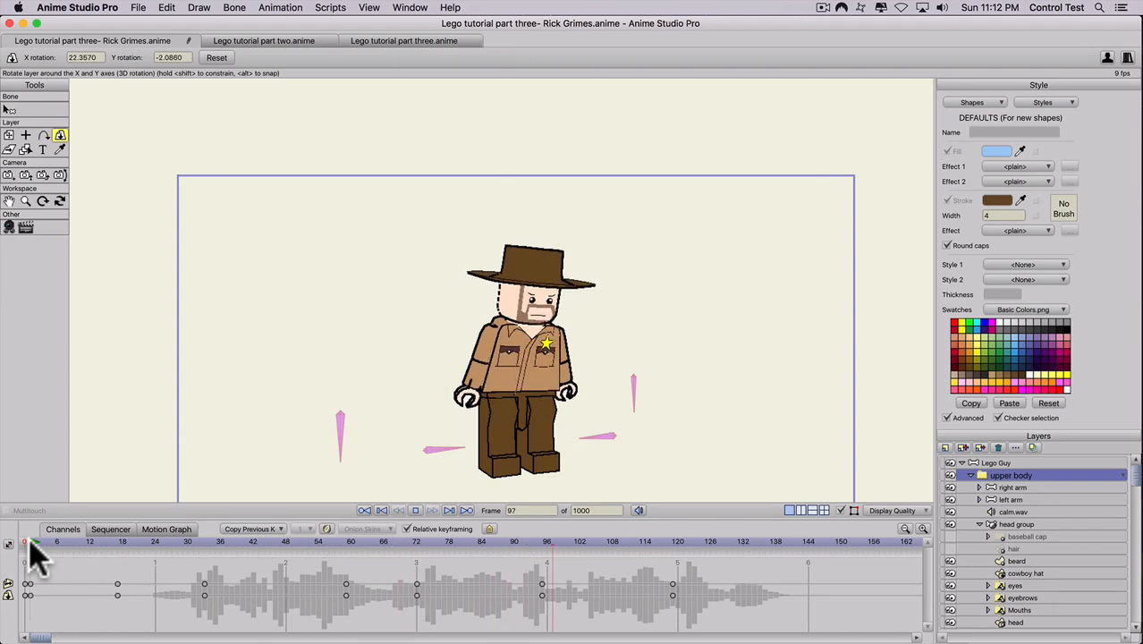
key("space")
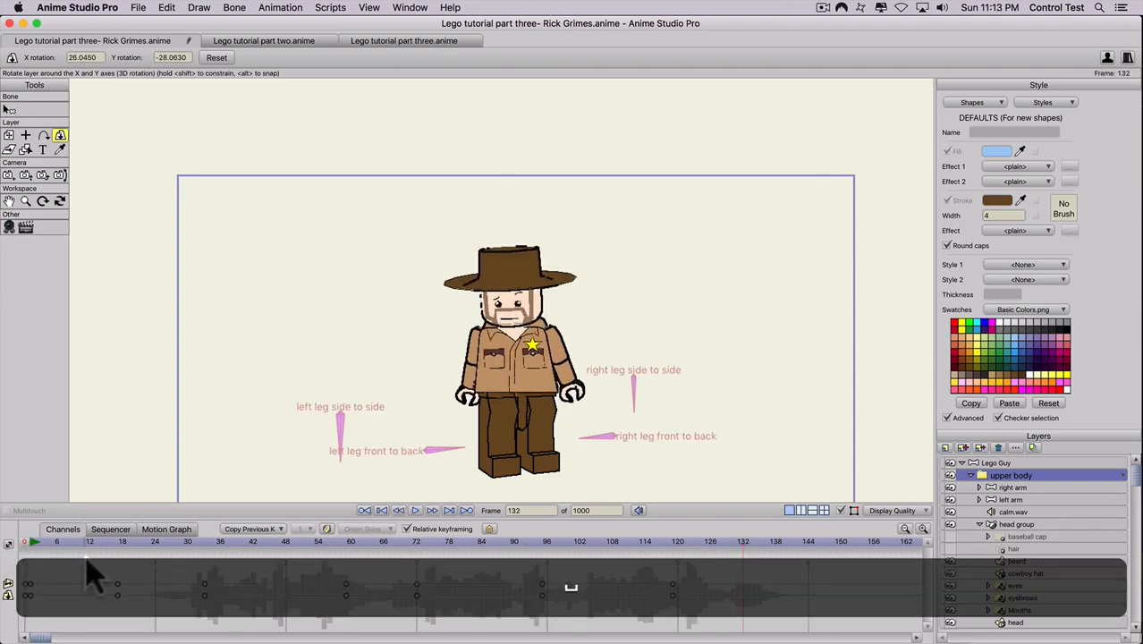
Rotate the head group layer very slightly in 3D at frame 28 to about -0.29 in X and -0.28 in Y.
left_click(32, 543)
left_click(1002, 526)
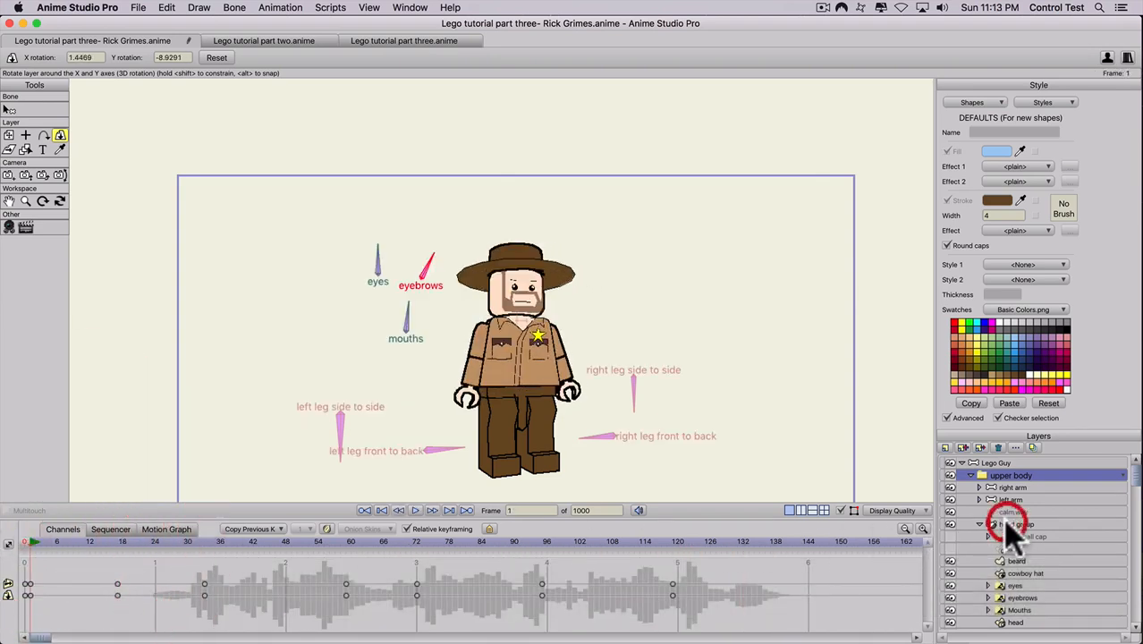
left_click(36, 542)
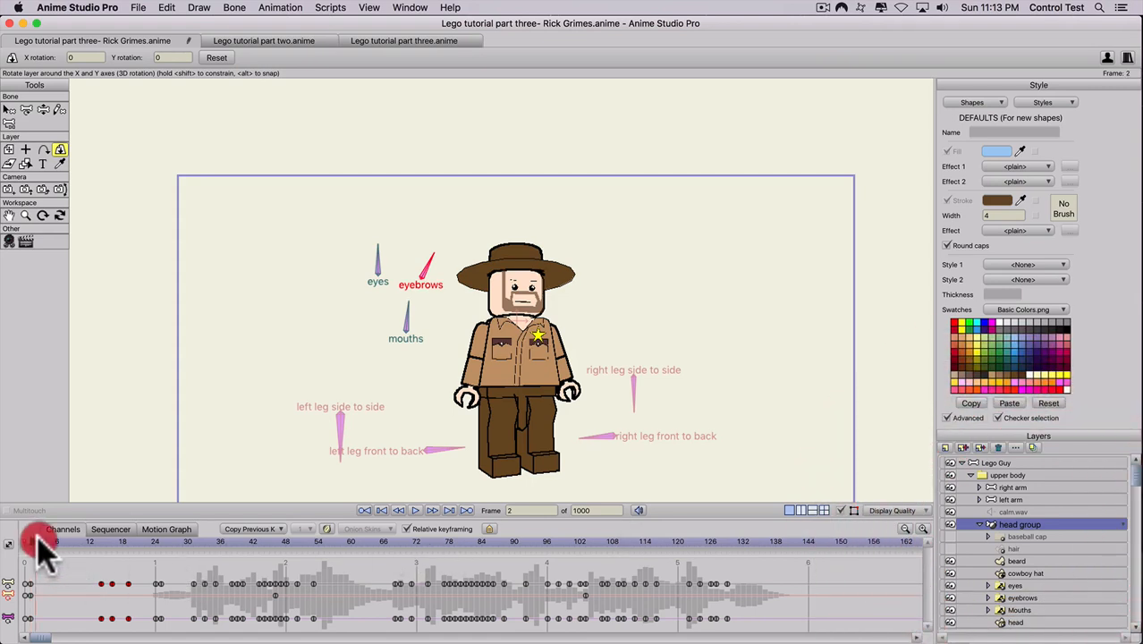
left_click_drag(36, 542, 176, 542)
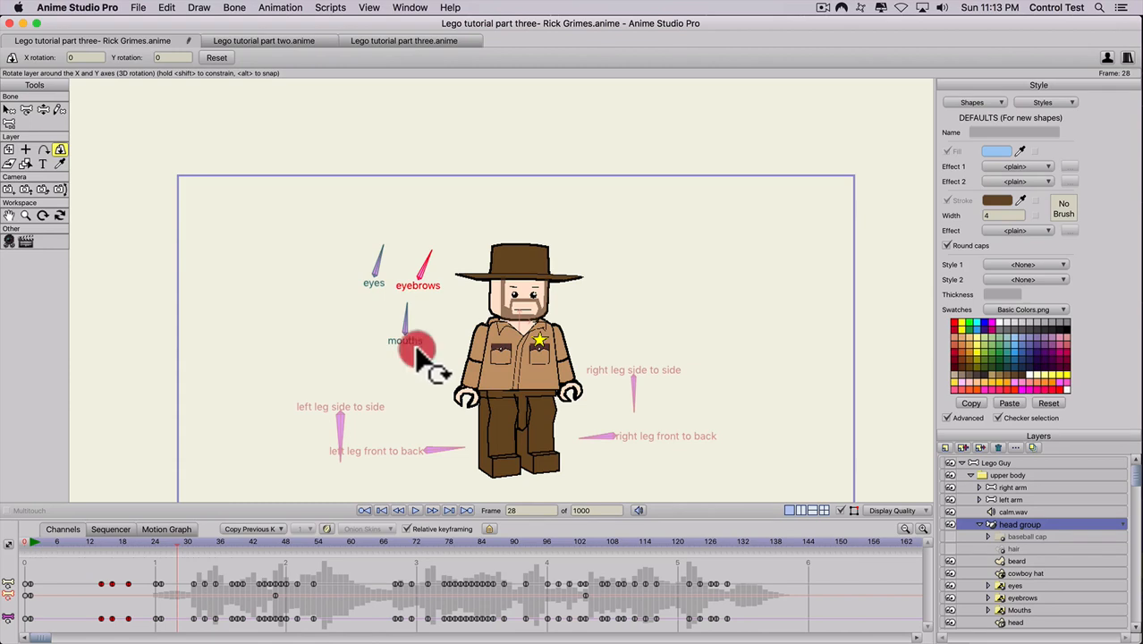
left_click_drag(414, 352, 408, 345)
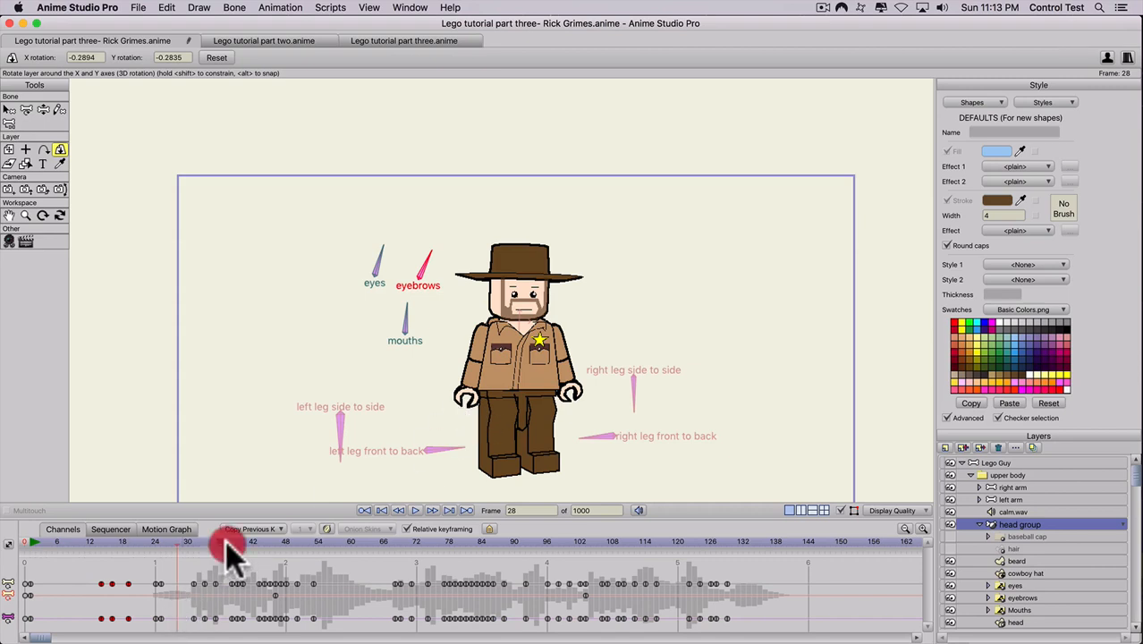
Rotate the head group at around frame 46 to about 4.34 in X and -12.3 in Y, and preview from frame 21.
left_click_drag(227, 543, 273, 548)
mouse_move(432, 324)
left_mouse_down()
mouse_move(434, 346)
mouse_move(439, 327)
mouse_move(434, 337)
mouse_move(421, 306)
left_mouse_up()
left_click(146, 544)
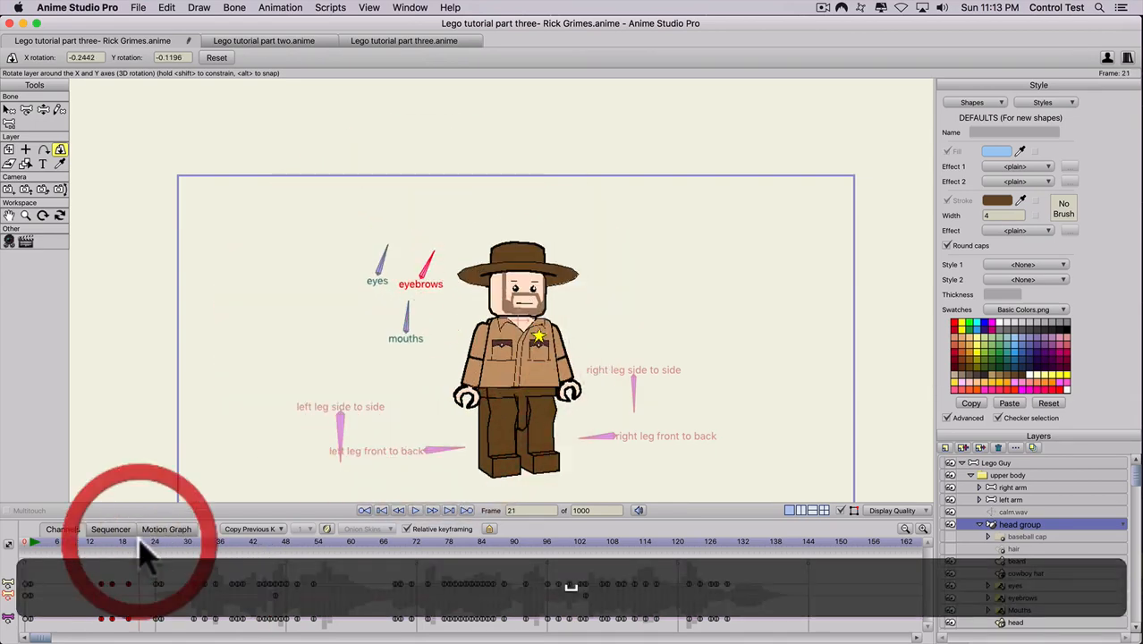
key("space")
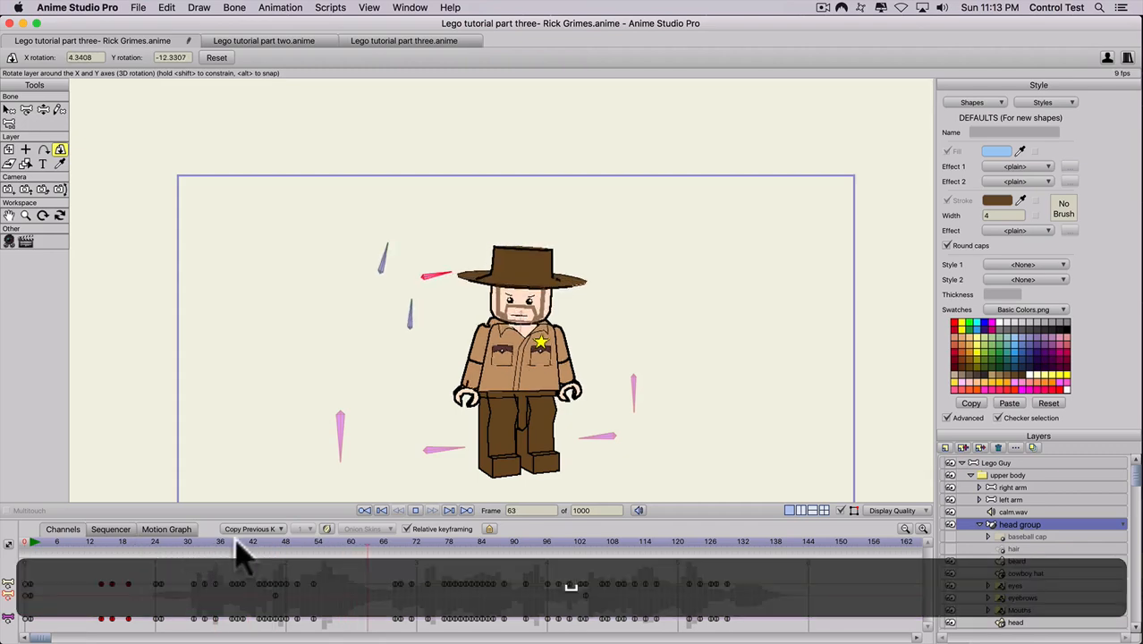
Key the head group's rotation at frame 56 and rotate it at frame 69 to about -10.4 in X and 0.57 in Y.
left_click(304, 543)
left_click_drag(304, 547, 334, 549)
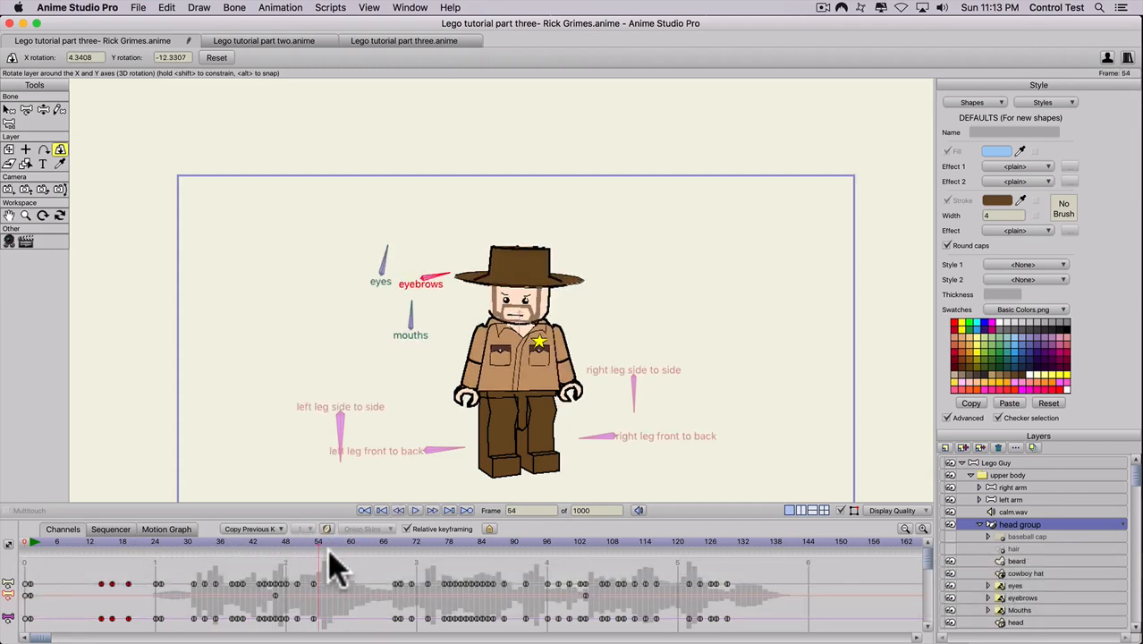
left_click(329, 553)
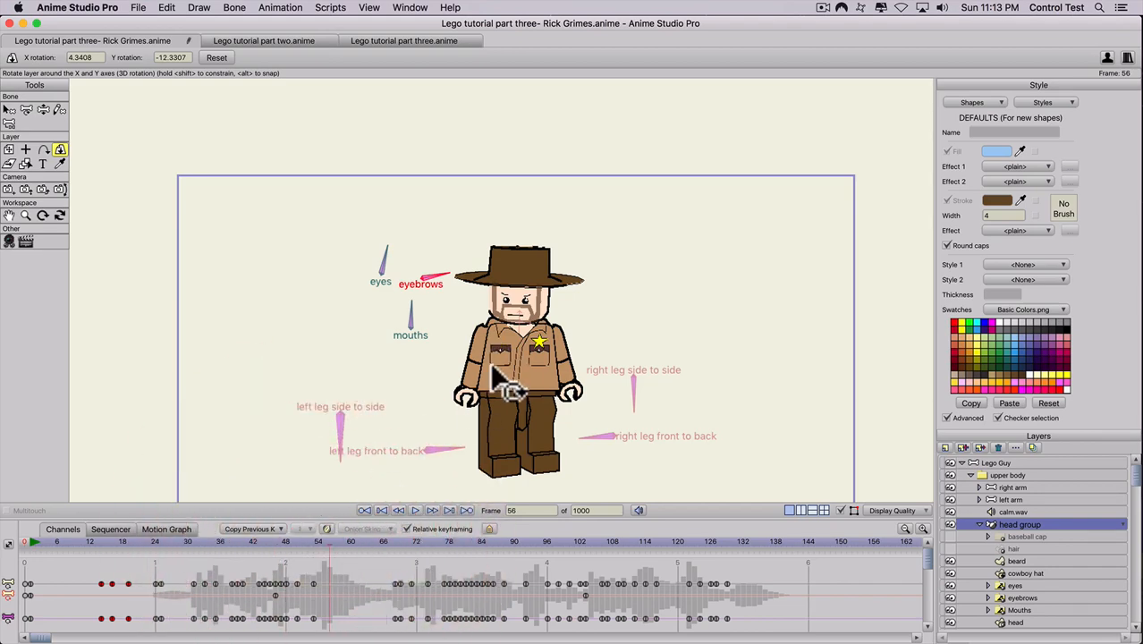
left_click_drag(501, 381, 567, 353)
left_click(401, 548)
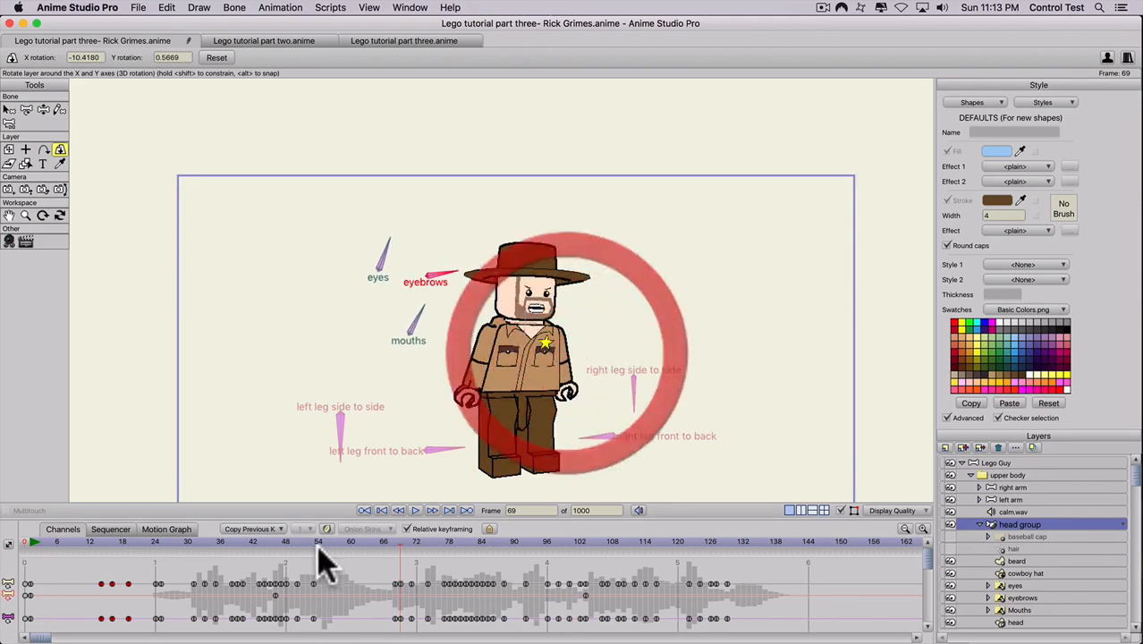
key("space")
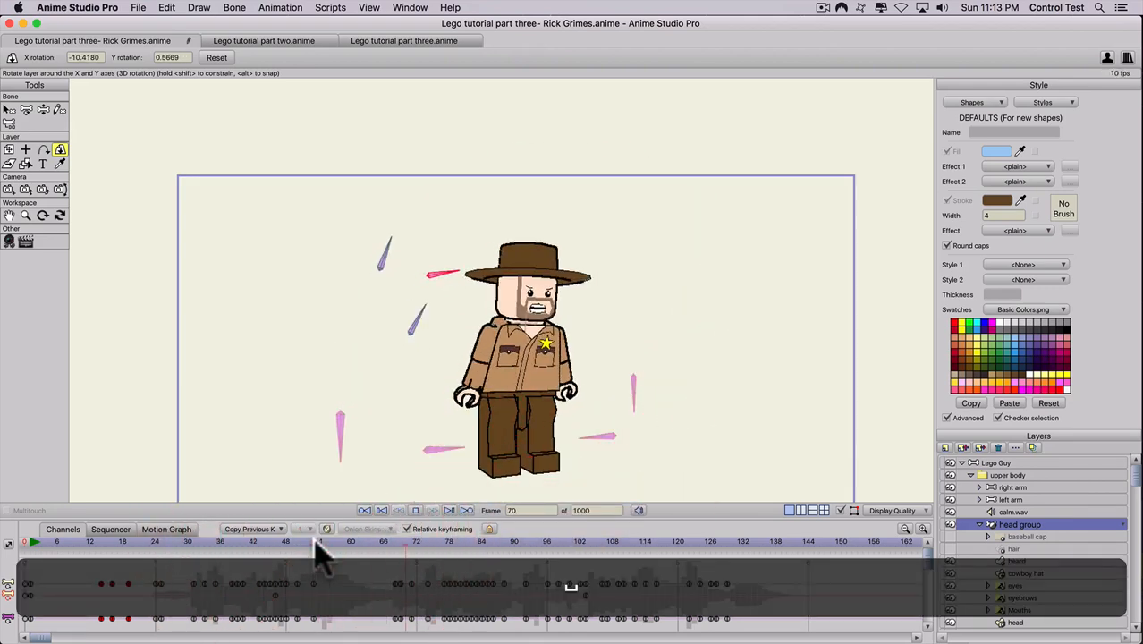
key("space")
Key the head group's rotation at frames 95 and 113, turning it to about 5.2 in X and 4.68 in Y for the speech's end.
left_click_drag(470, 541, 542, 539)
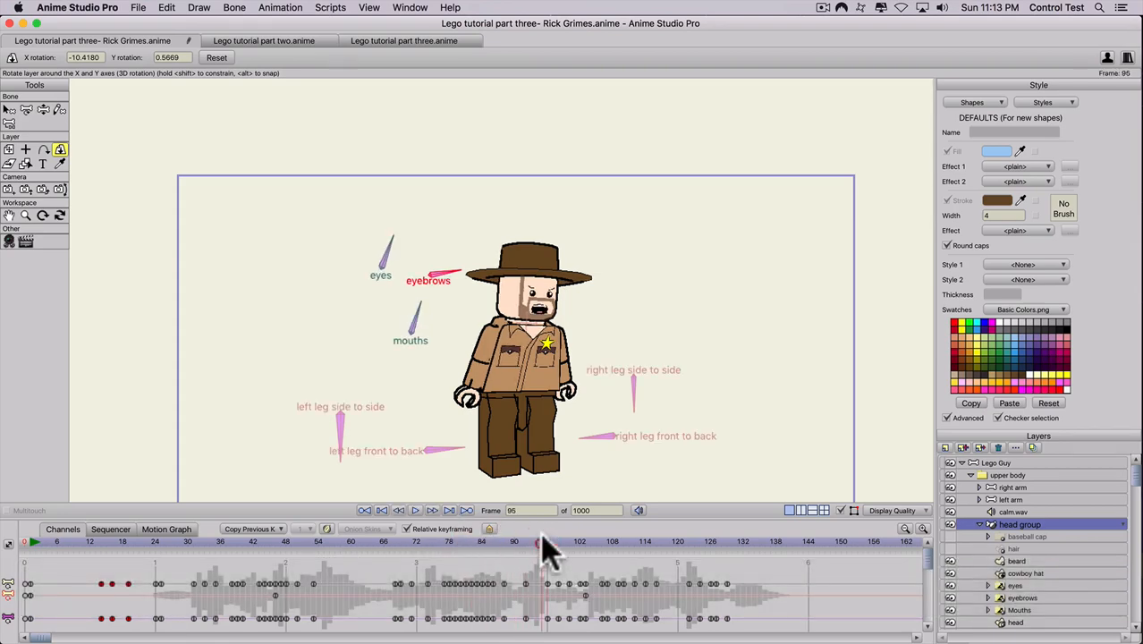
left_click(536, 347)
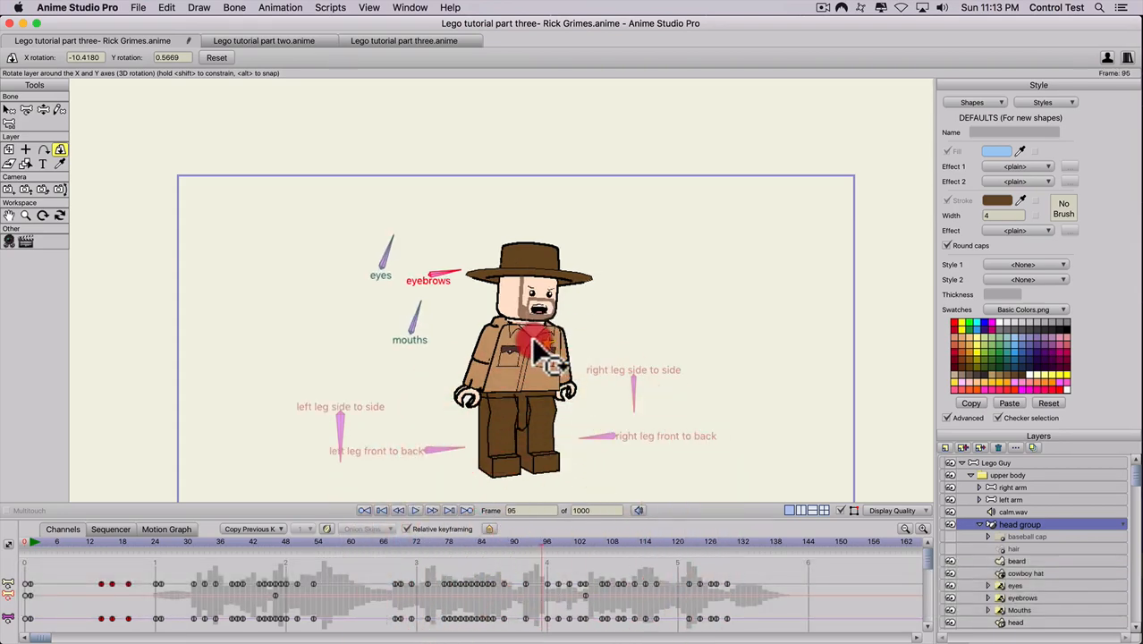
left_click(612, 541)
left_click_drag(619, 541, 639, 542)
left_click(501, 369)
left_click_drag(500, 369, 504, 373)
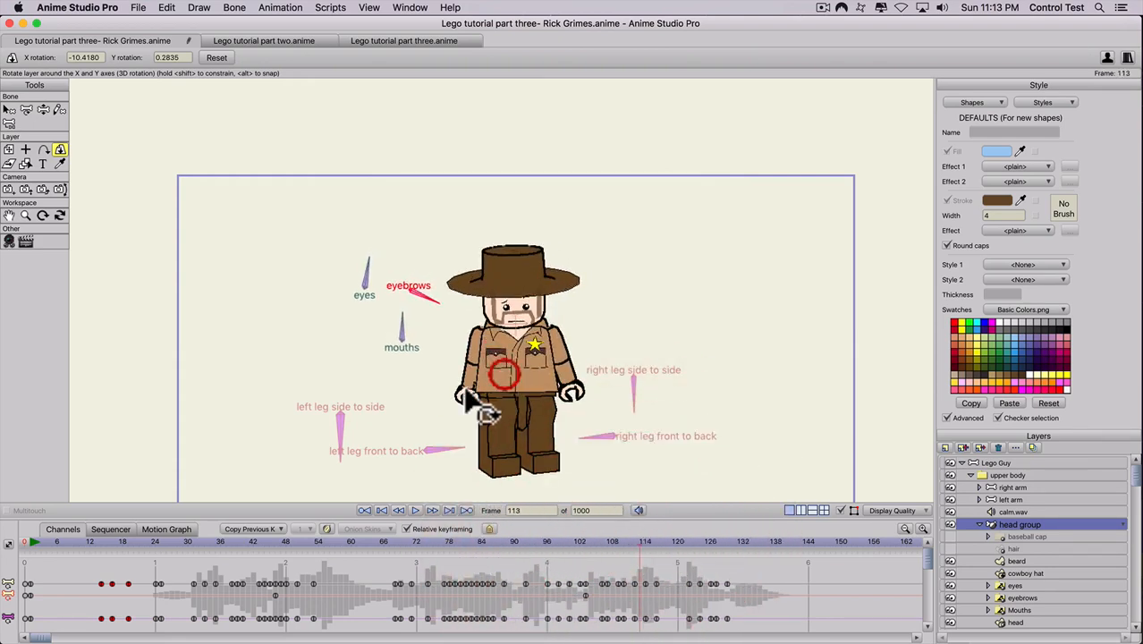
left_click(161, 540)
key("space")
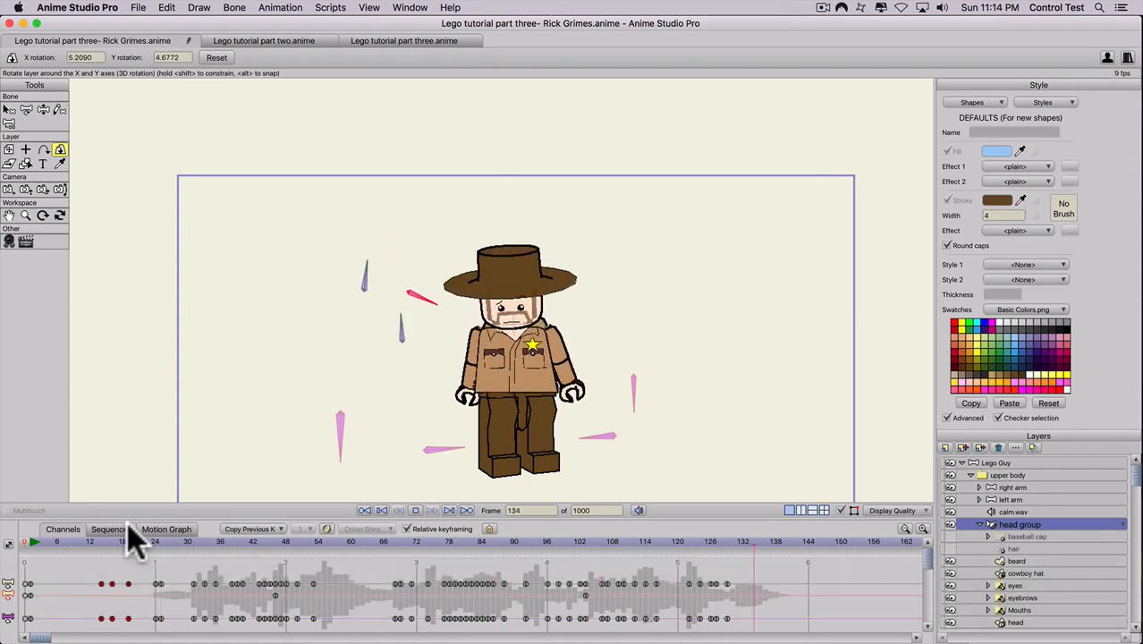
key("space")
Rotate the right arm layer outward at frame 0 to an angle of about 70.2 degrees.
left_click(29, 542)
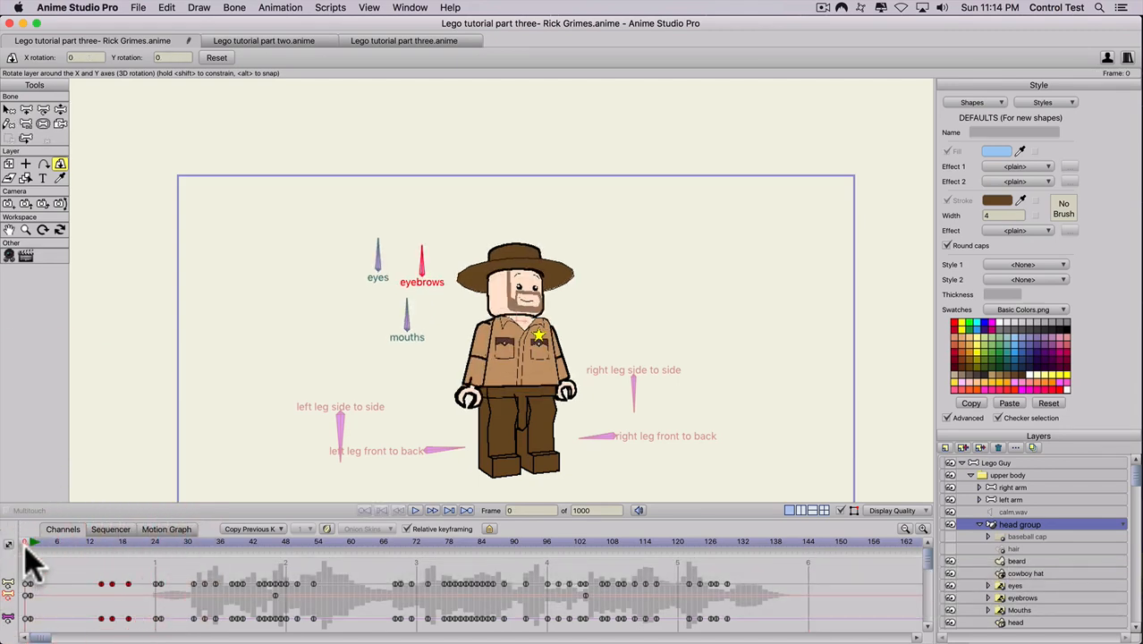
left_click(981, 525)
left_click(998, 489)
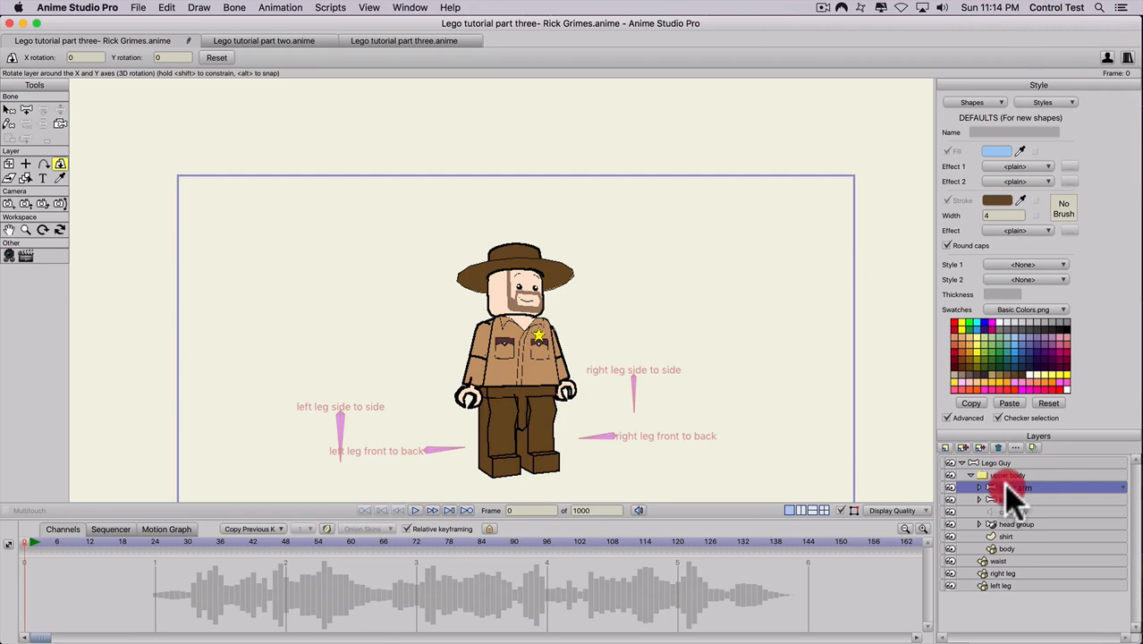
left_click(9, 163)
scroll(573, 376, "up", 1)
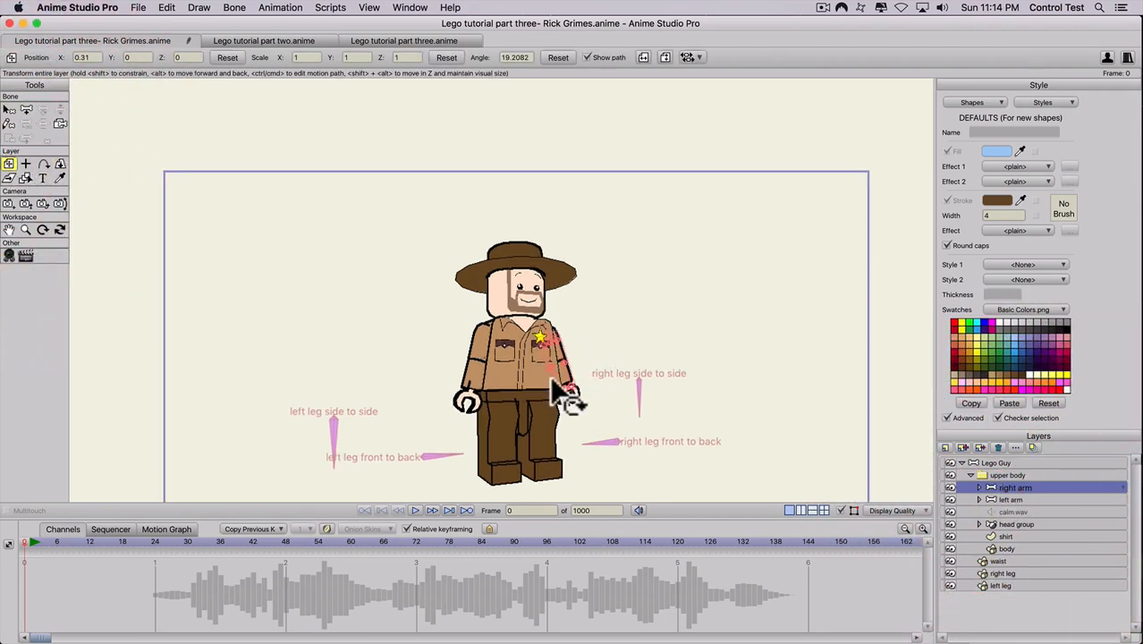
left_click_drag(561, 394, 711, 234)
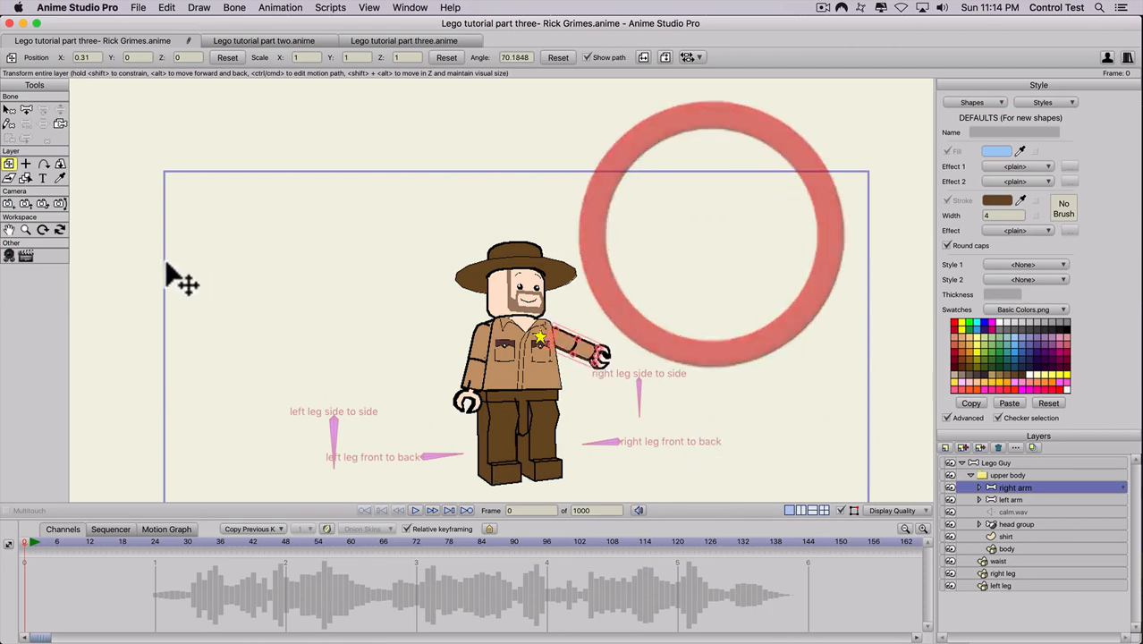
left_click(60, 163)
left_click_drag(605, 326, 546, 471)
key("super+z")
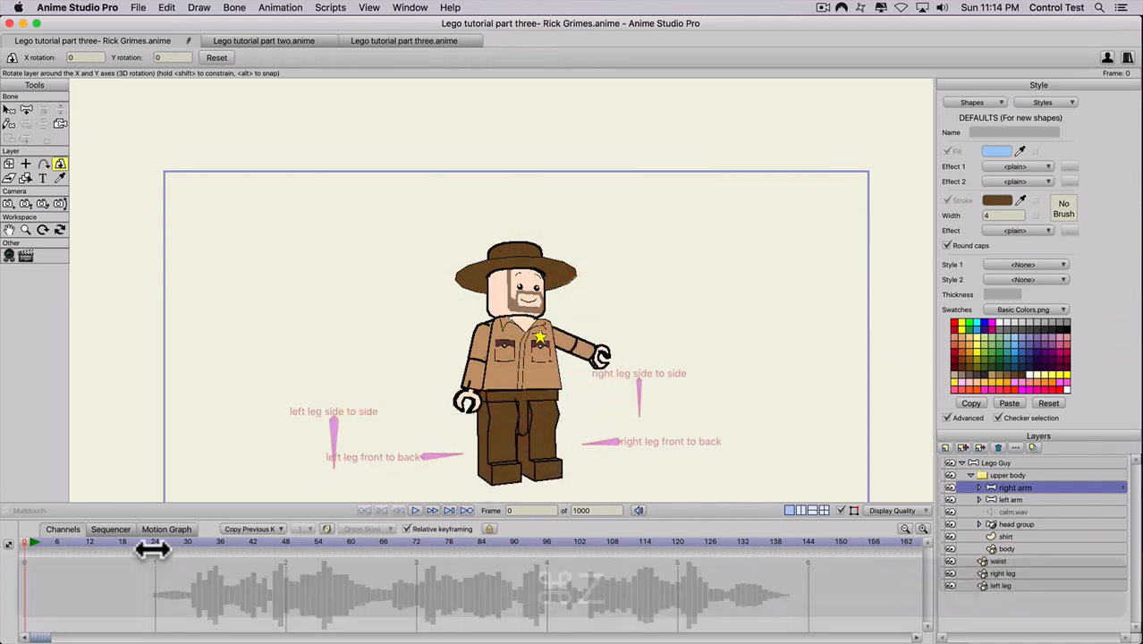
Pose the right arm on the hip at frame 1, bending the lower right arm parts inward and rotating the right arm layer to about 59.3 degrees.
left_click(14, 543)
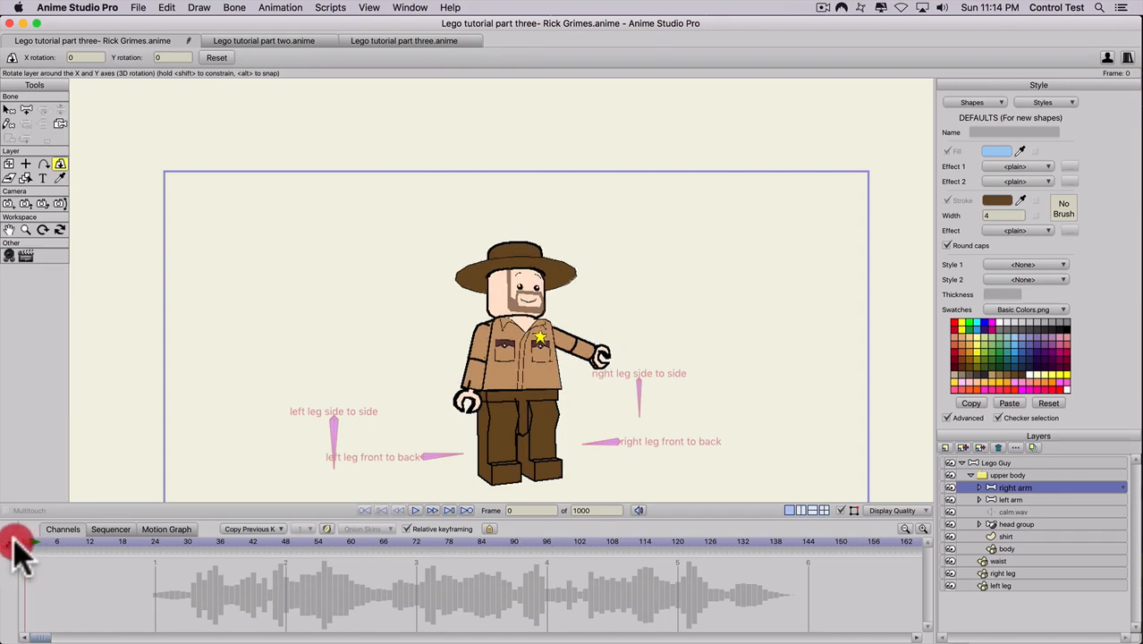
left_click(31, 543)
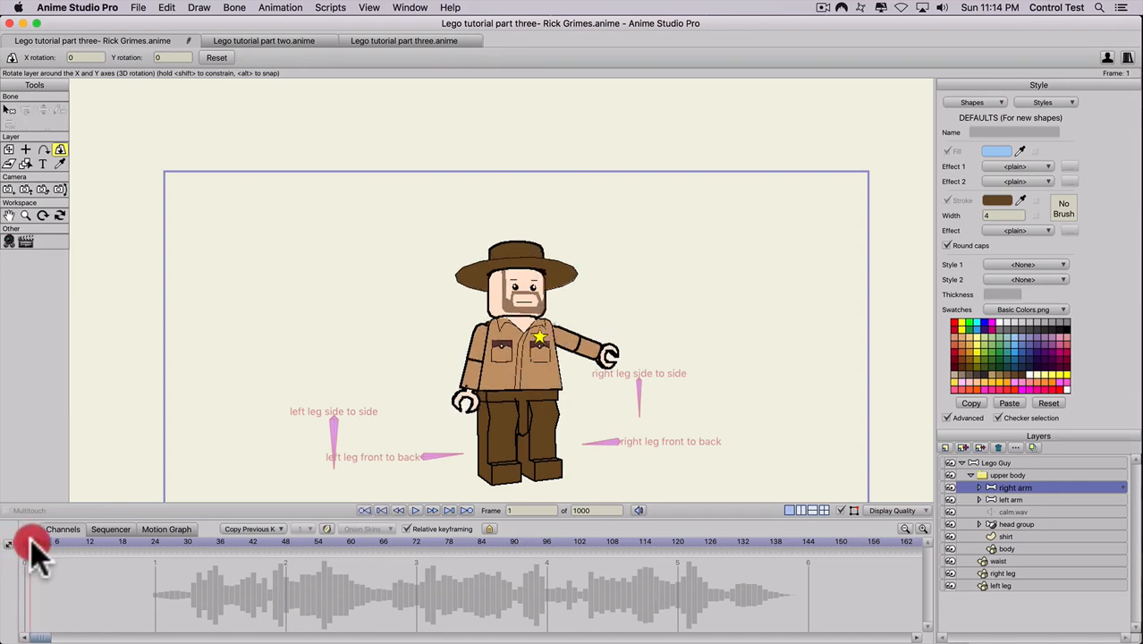
left_click(9, 151)
scroll(600, 411, "up", 2)
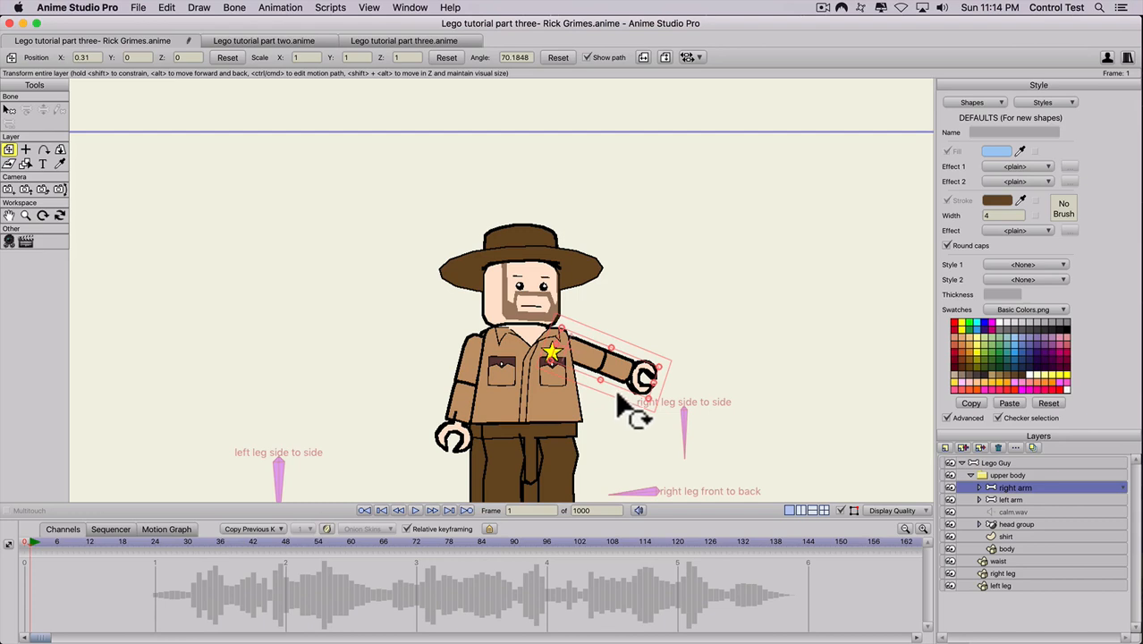
left_click_drag(622, 405, 605, 376)
left_click(981, 487)
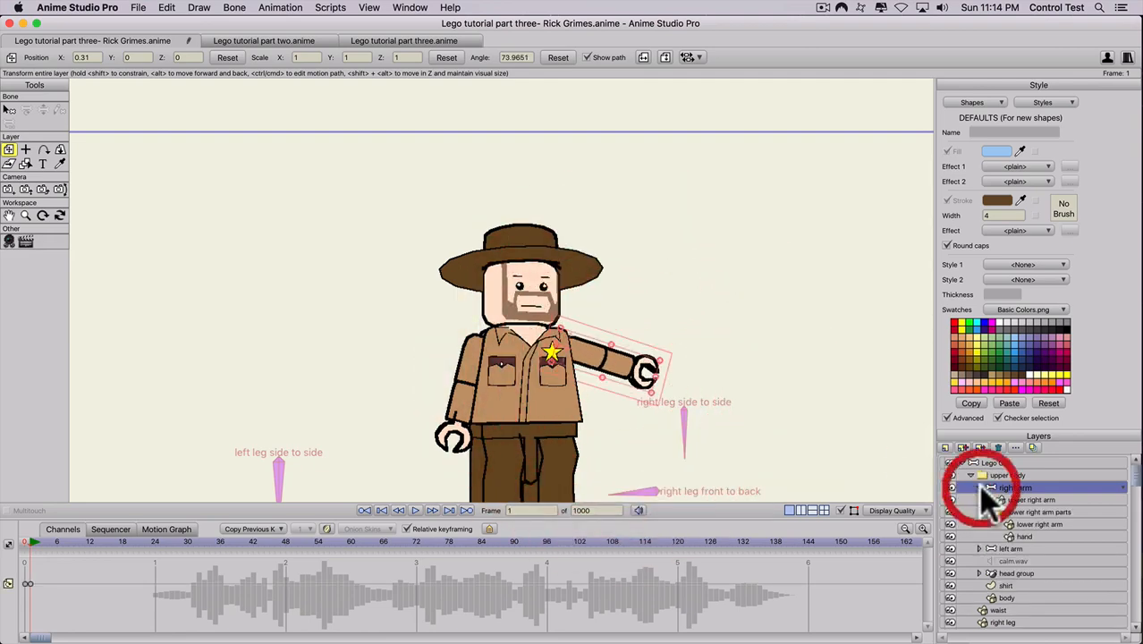
left_click(1021, 513)
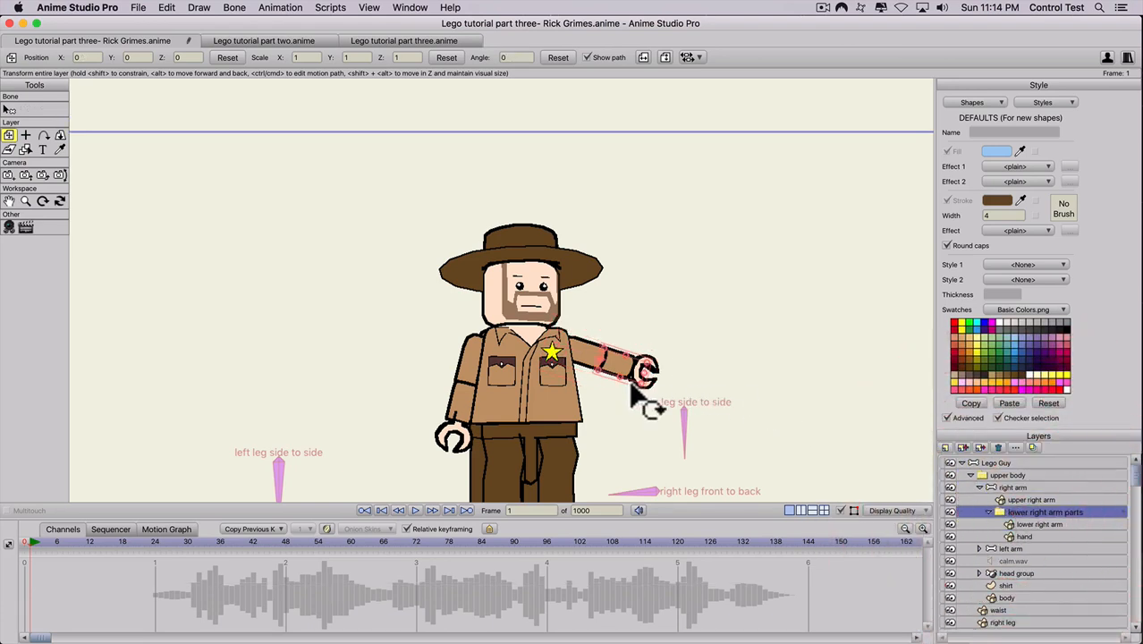
left_click_drag(634, 394, 554, 418)
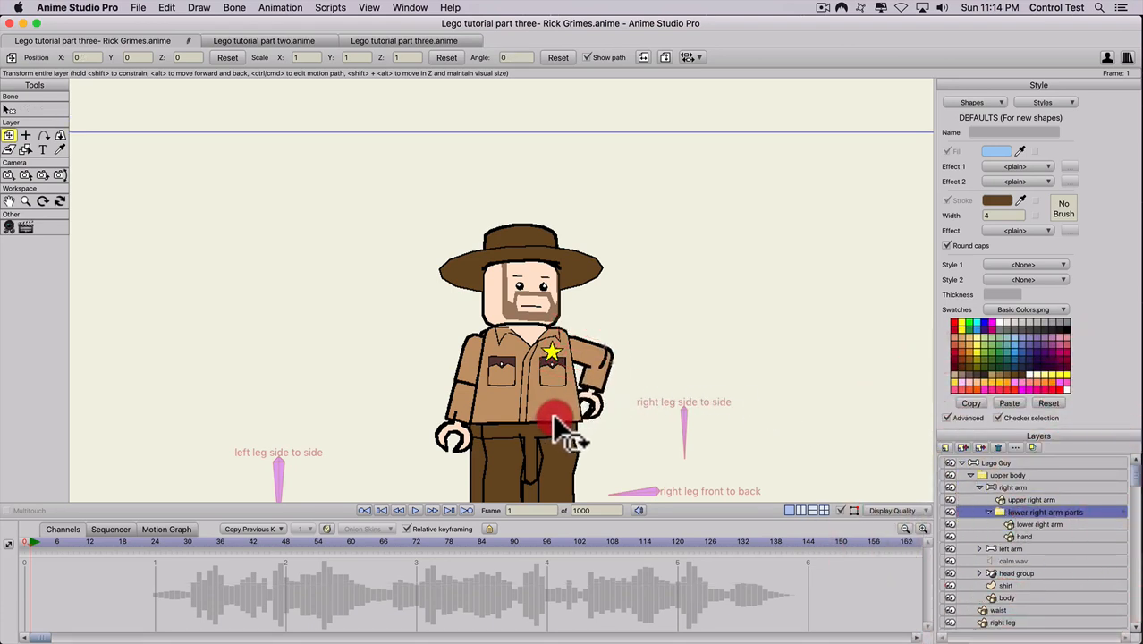
left_click(1013, 488)
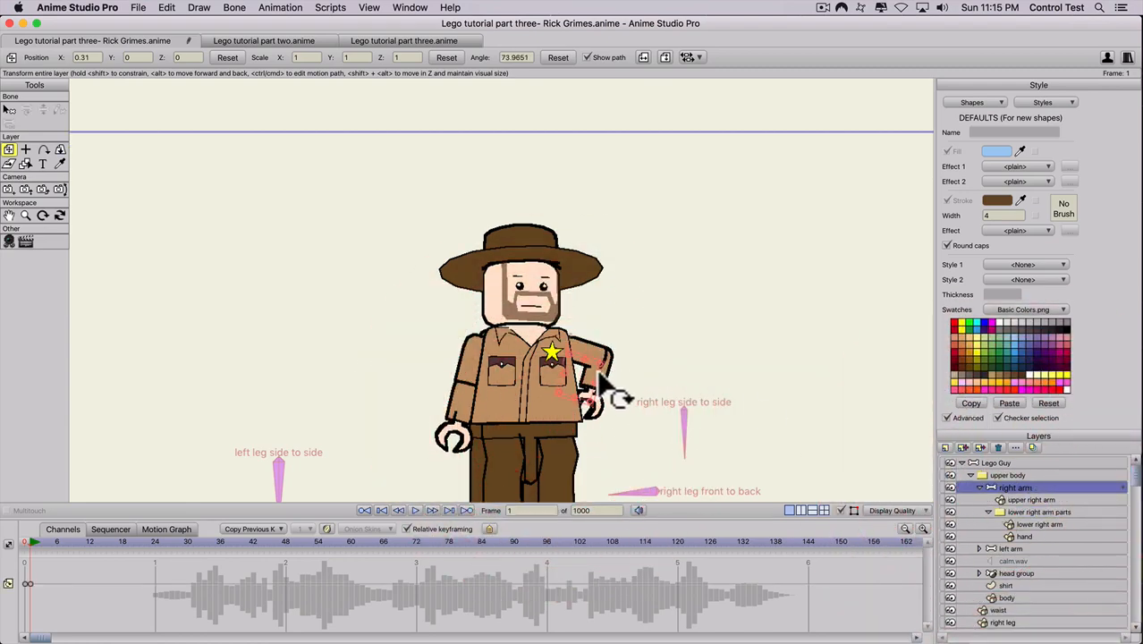
left_click_drag(602, 385, 594, 385)
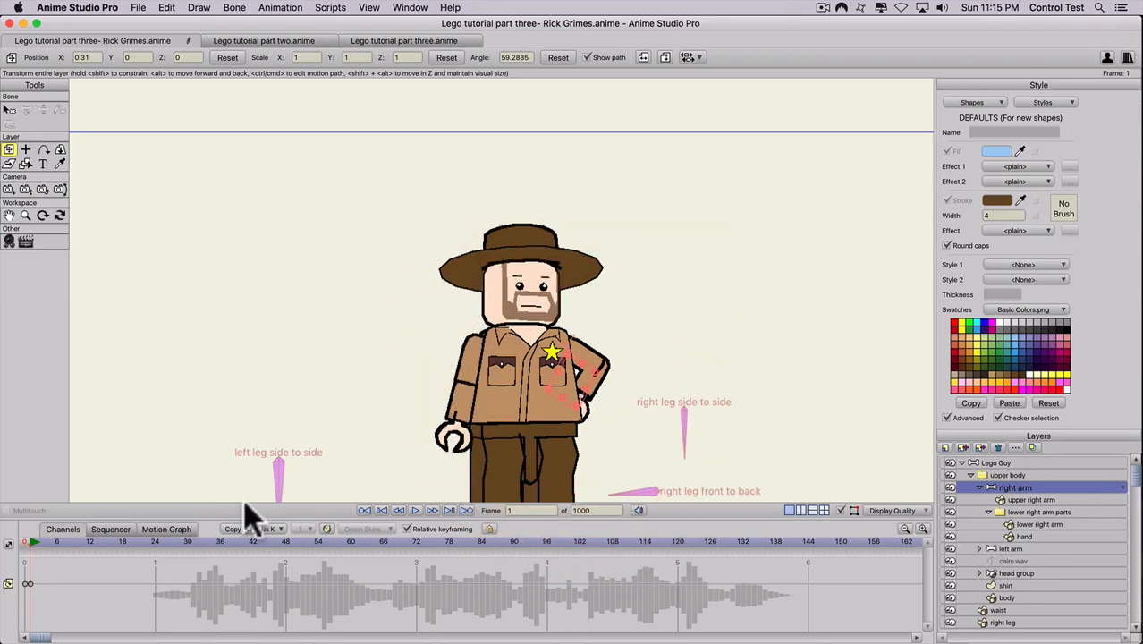
Pose the left arm on the hip at frame 1, rotating the left arm layer to about -54.2 degrees and the lower left arm parts to about 80.7.
left_click(1002, 548)
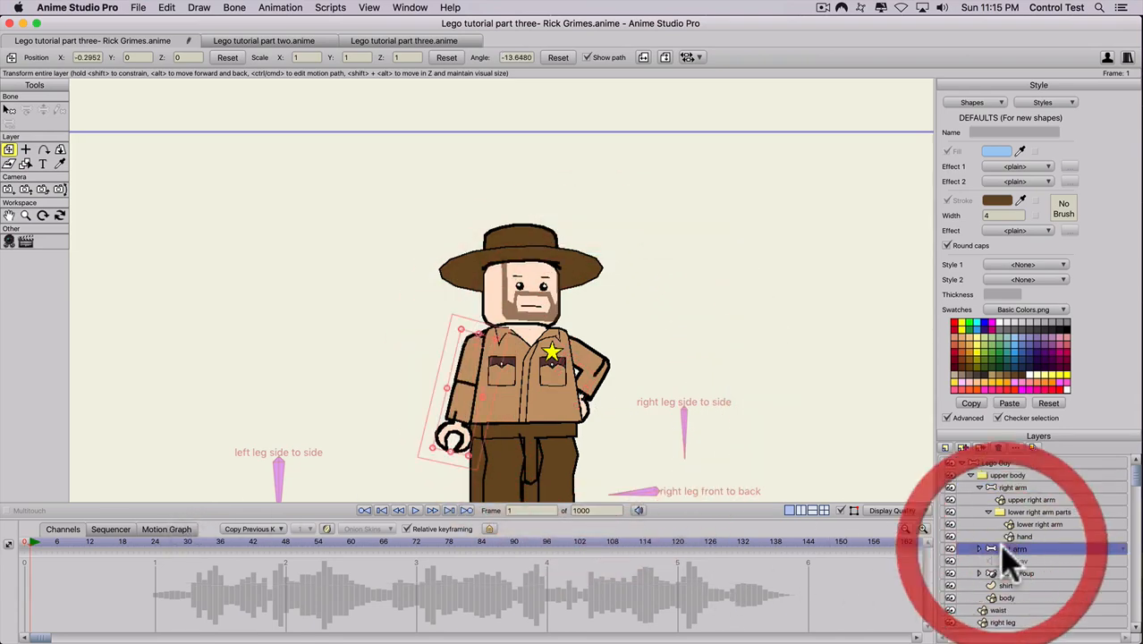
left_click_drag(436, 416, 370, 370)
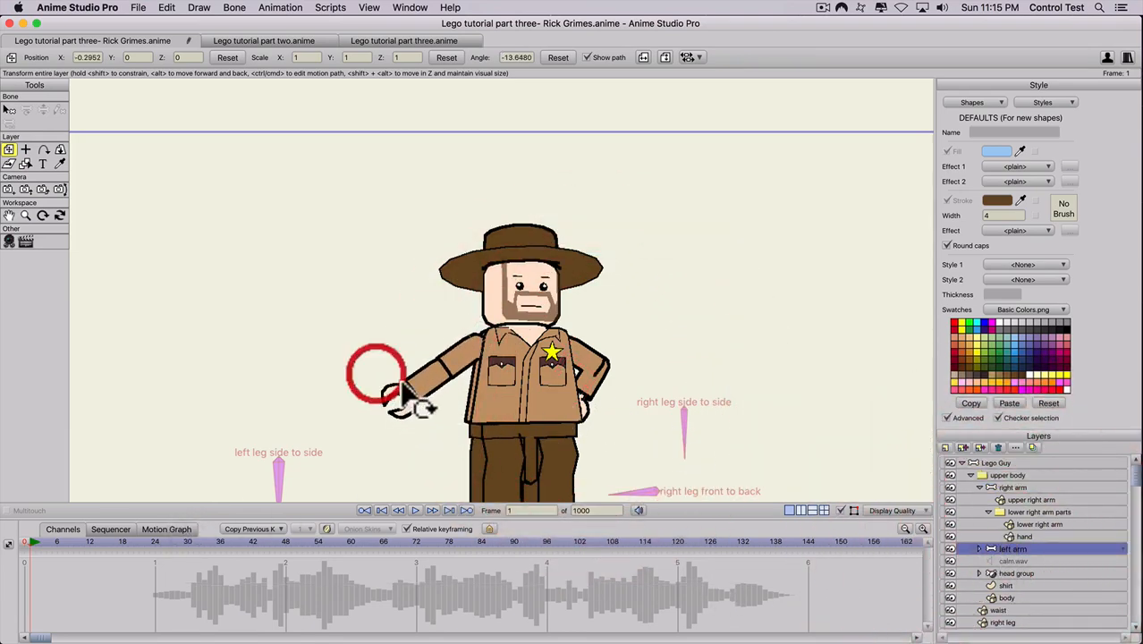
left_click(980, 550)
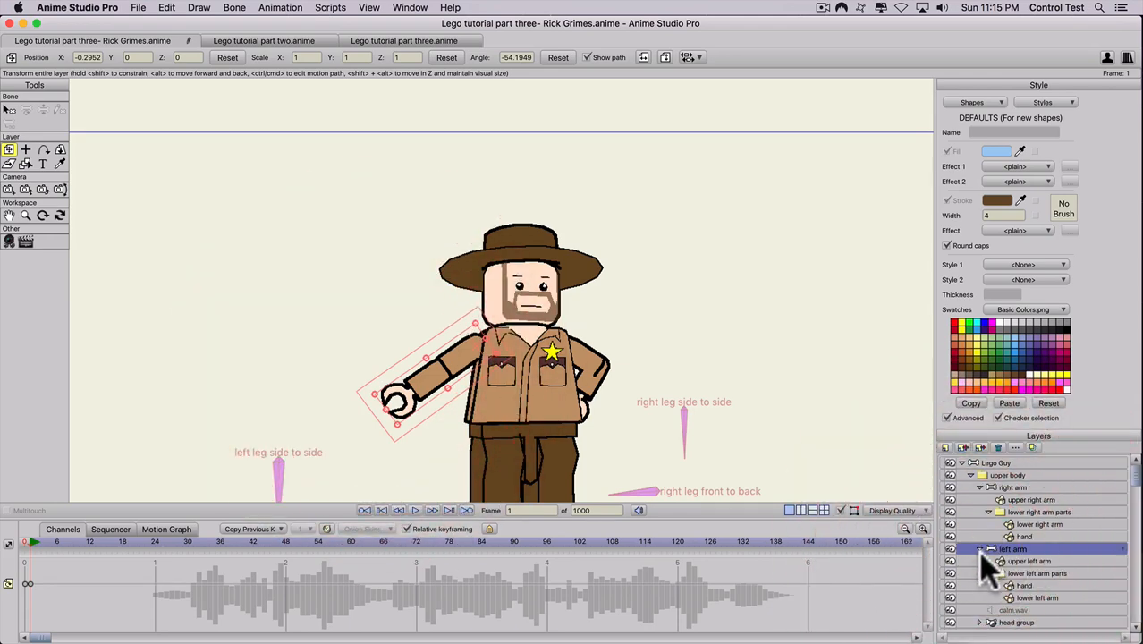
left_click(1014, 575)
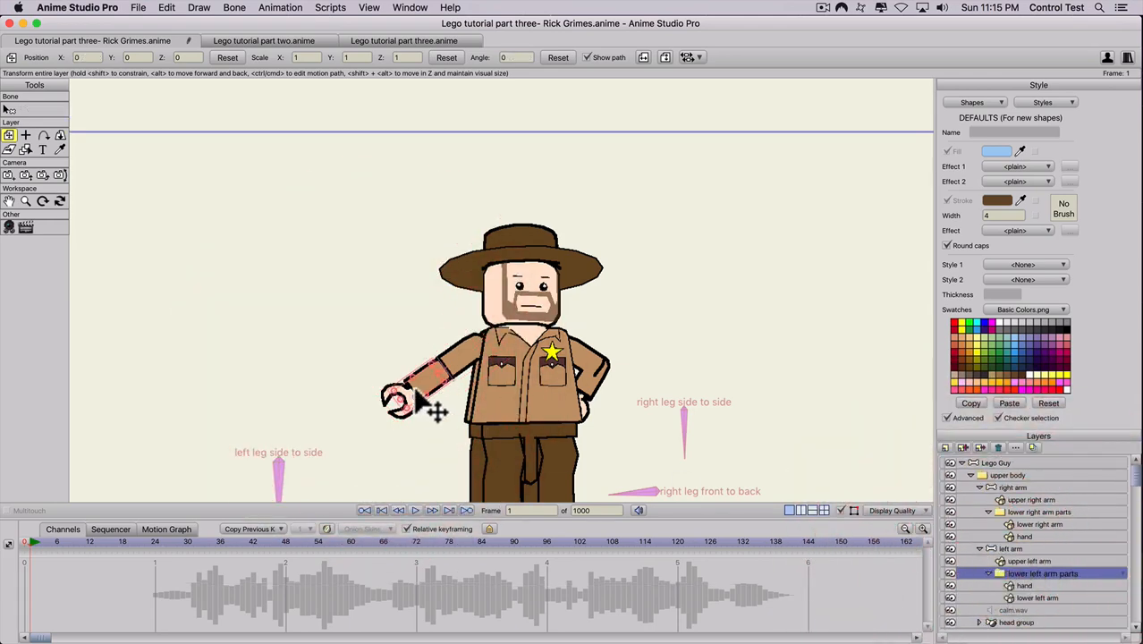
left_click_drag(402, 389, 446, 422)
Preview the speech animation from frame 1 with both hands on the hips, and return to frame 2.
scroll(446, 434, "down", 5)
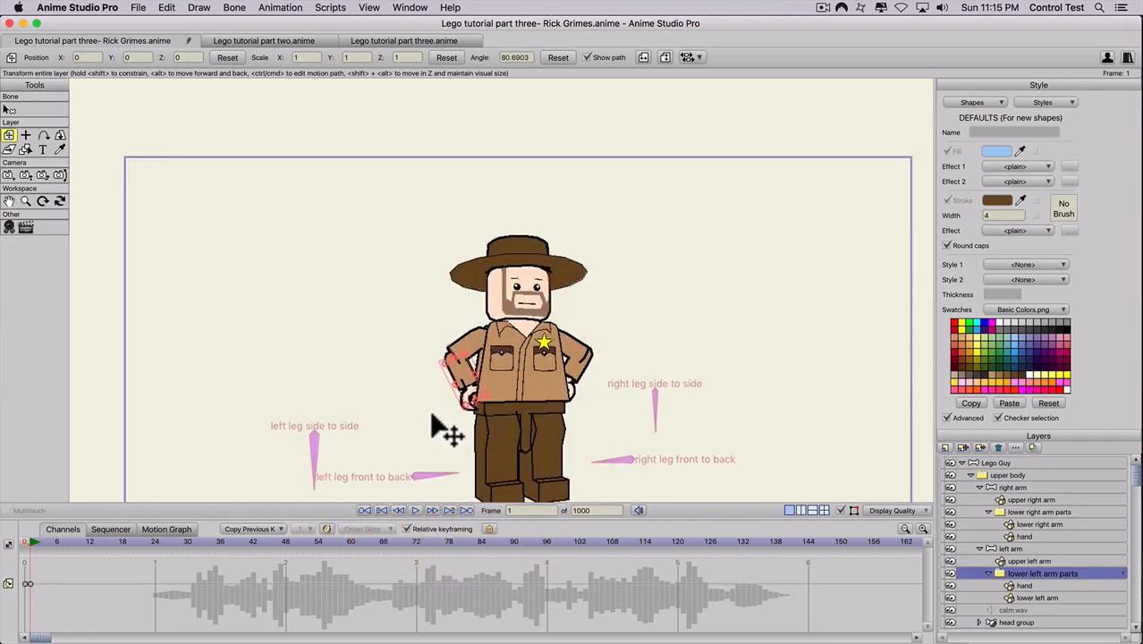
left_click(29, 547)
key("space")
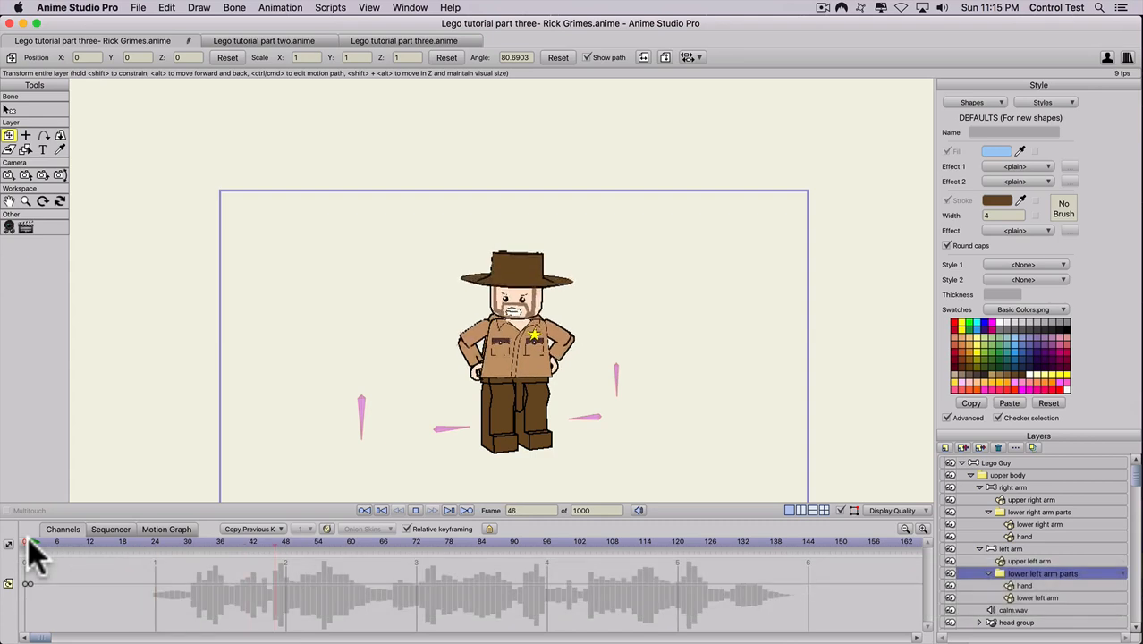
key("space")
left_click(34, 543)
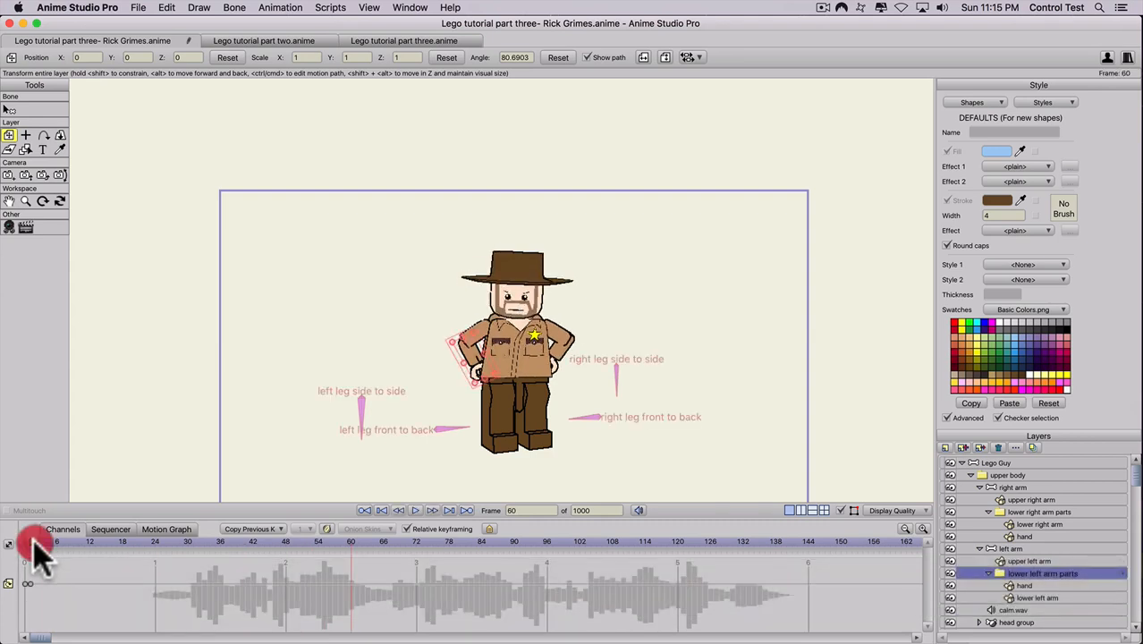
scroll(482, 380, "up", 2)
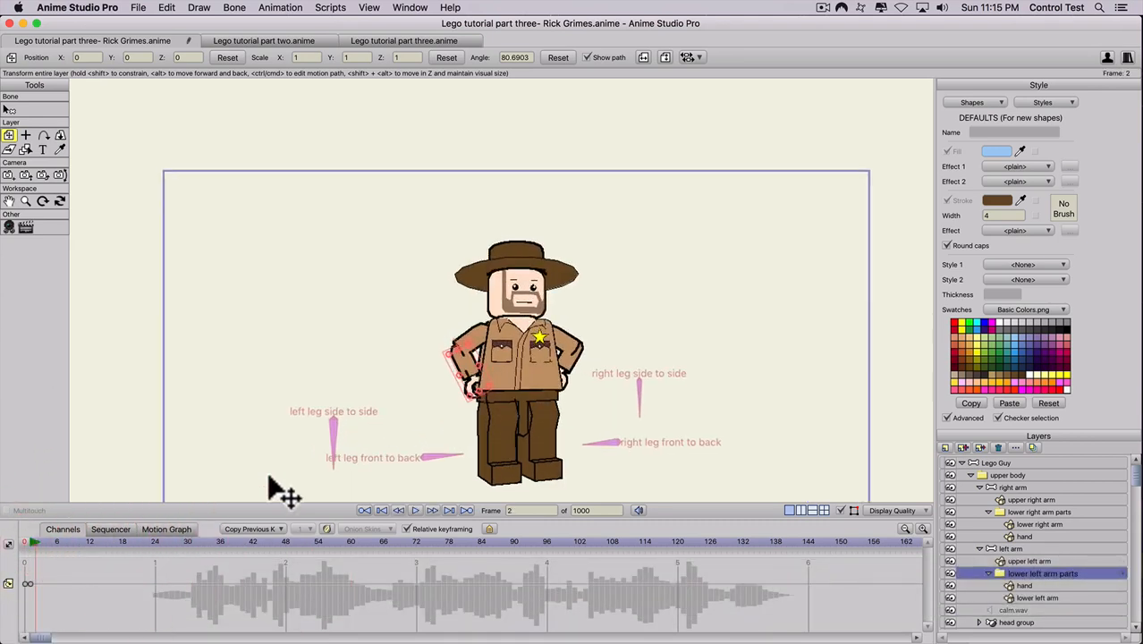
left_click_drag(146, 542, 188, 542)
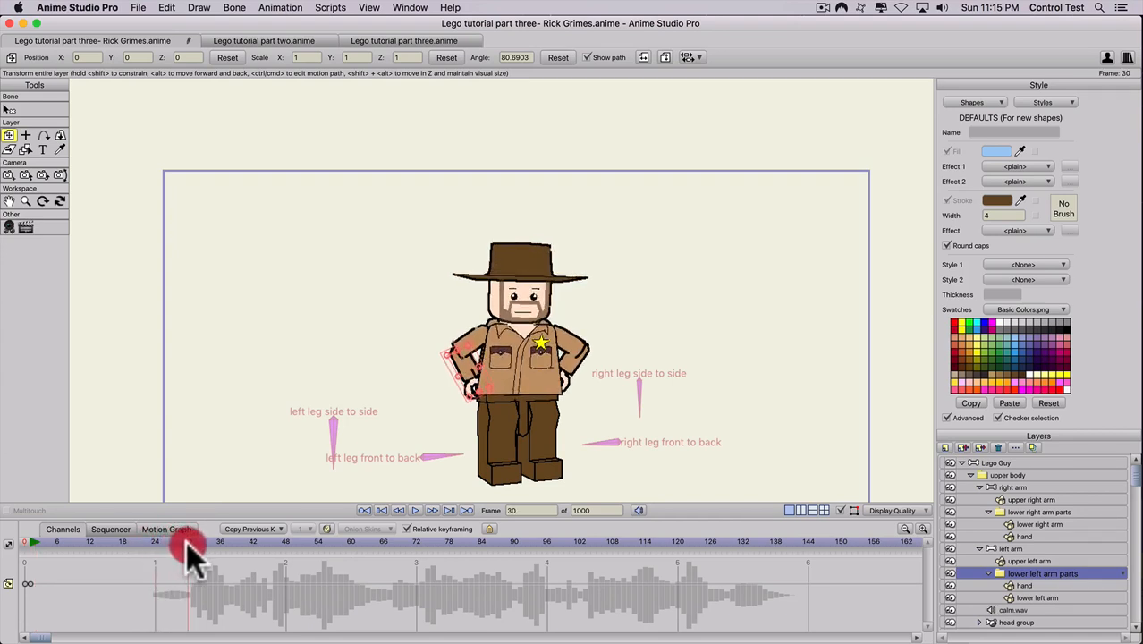
left_click(60, 137)
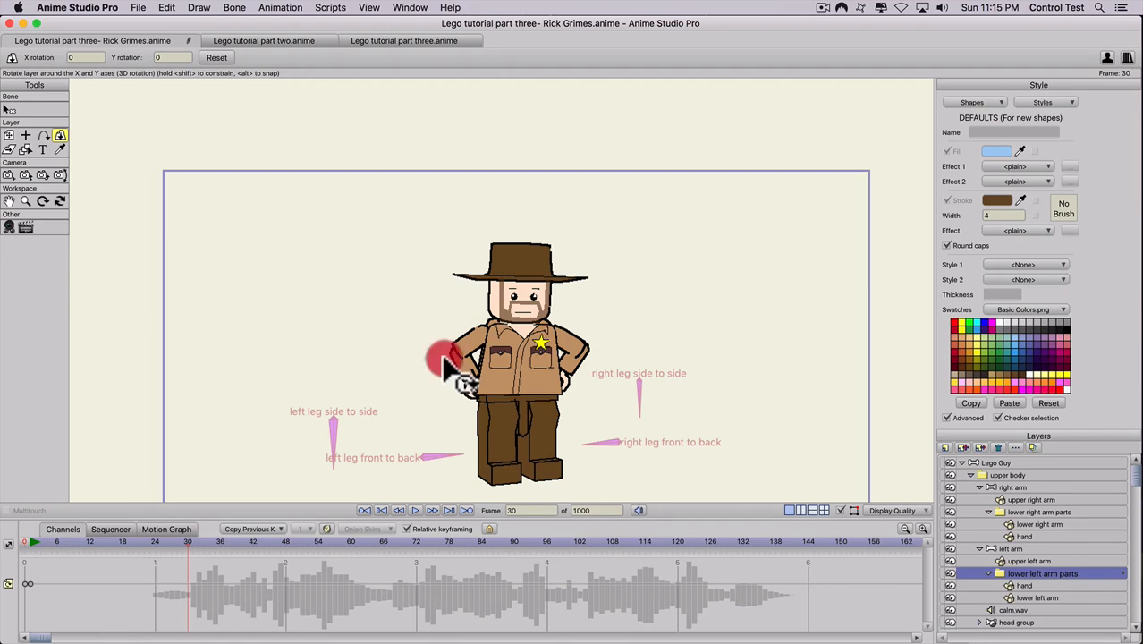
left_click_drag(447, 357, 454, 363)
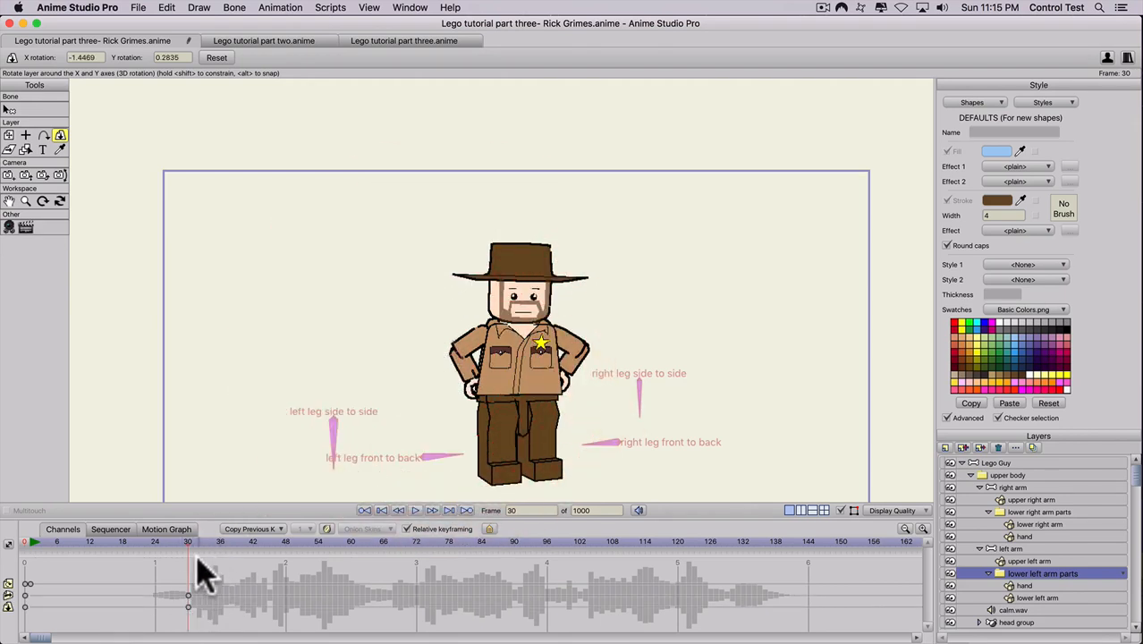
left_click_drag(204, 542, 272, 541)
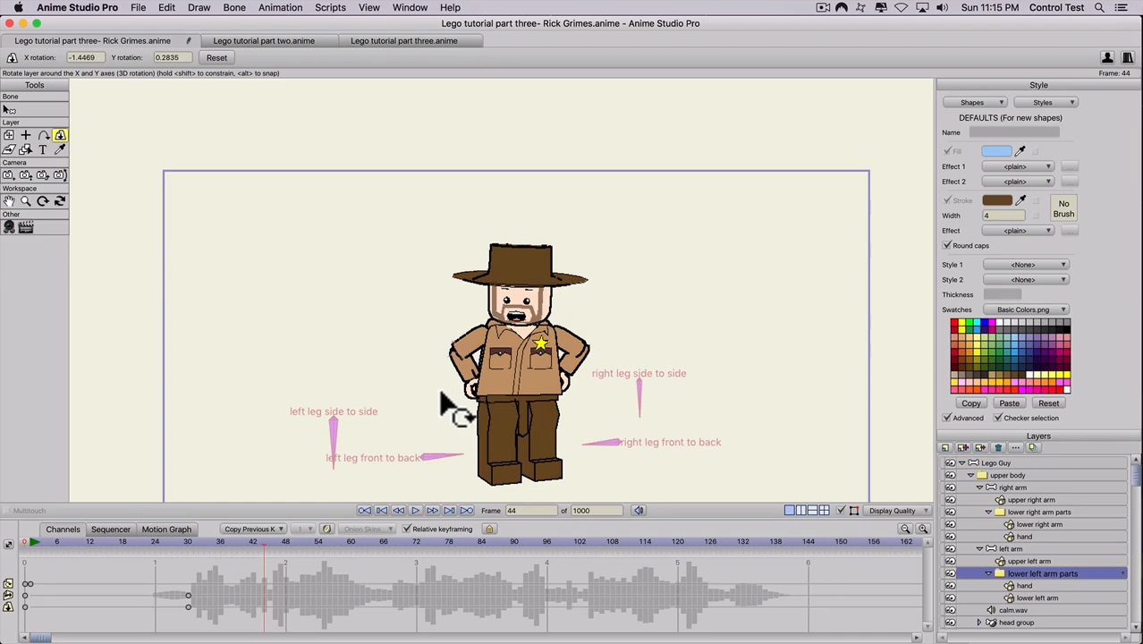
left_click_drag(478, 394, 434, 378)
key("super+z")
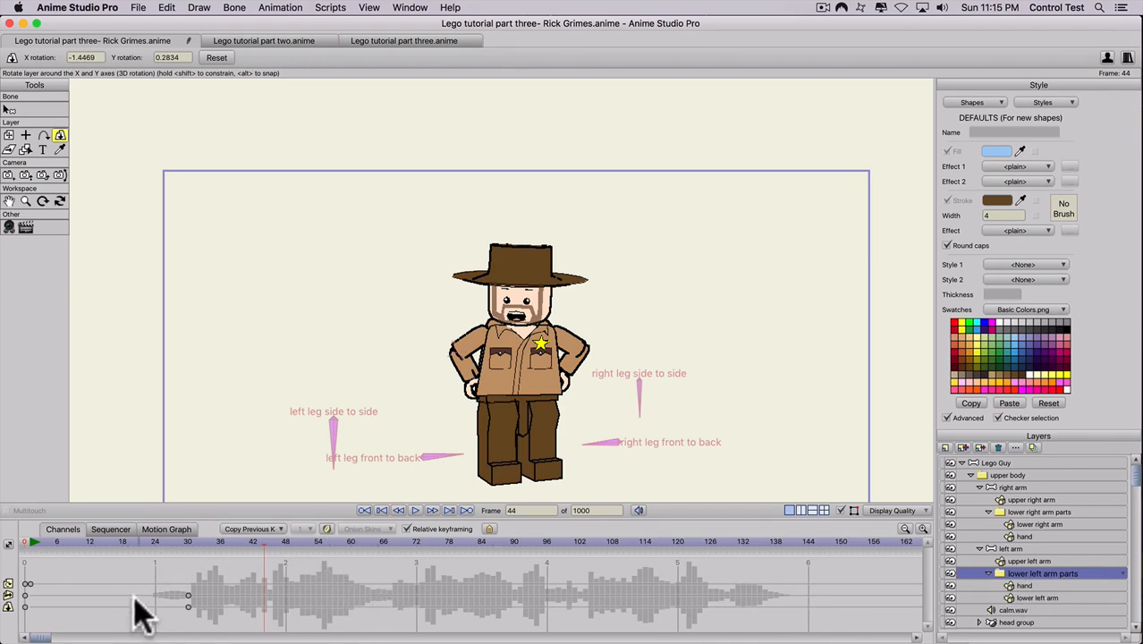
key("super+z")
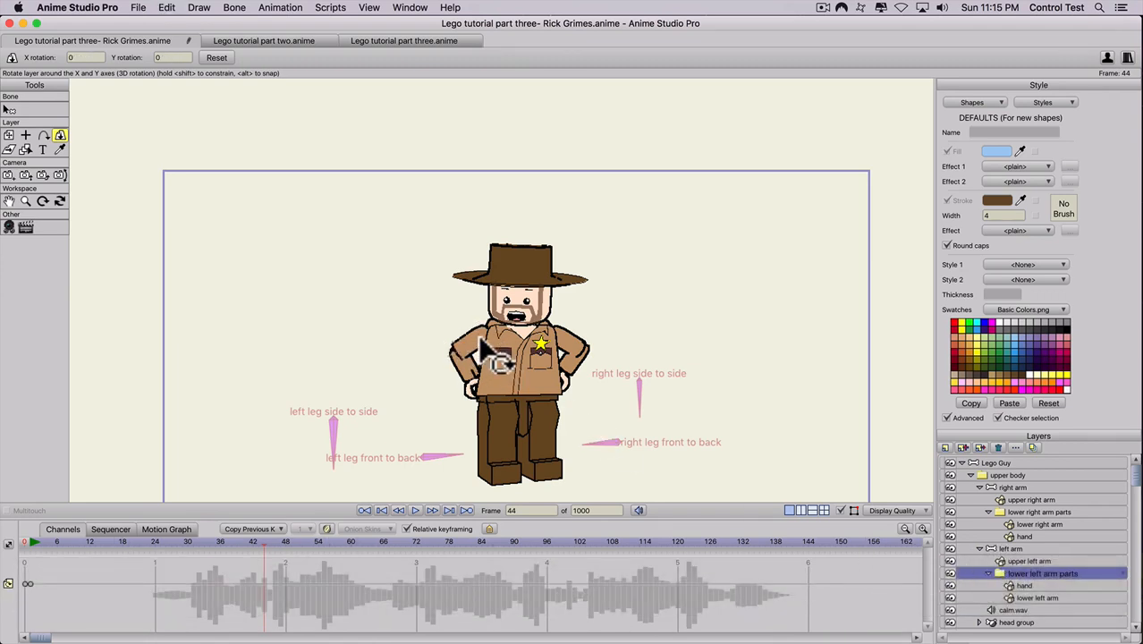
Key the left arm layer's 3D rotation at frame 30 and rotate it at frame 45 to about -59.6 in X and 1.84 in Y.
left_click(1006, 551)
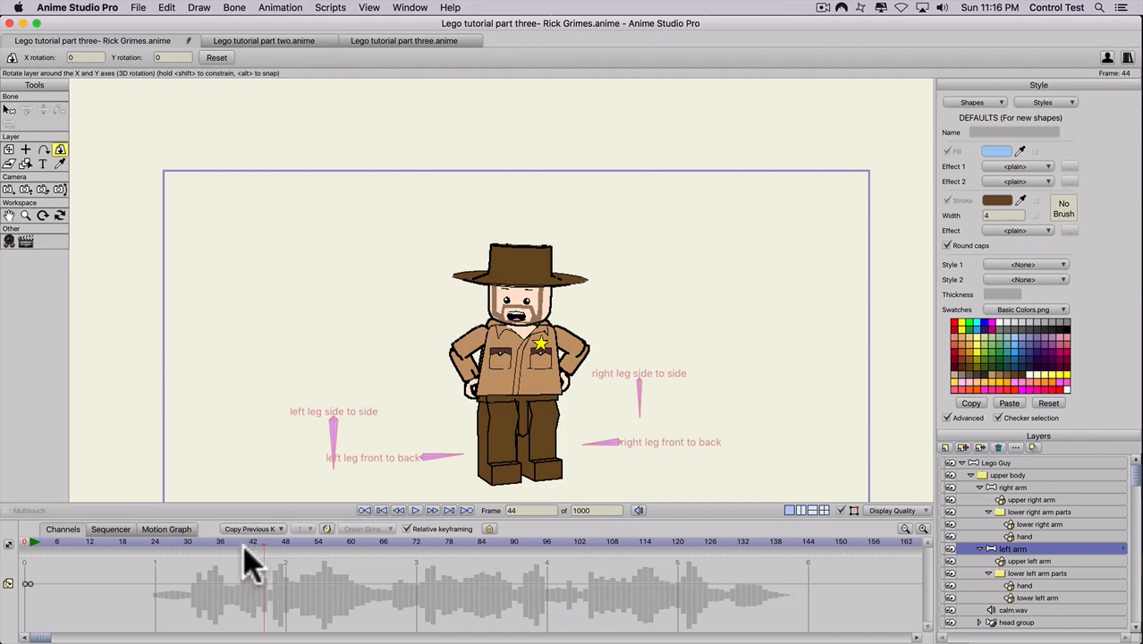
left_click_drag(214, 553, 187, 548)
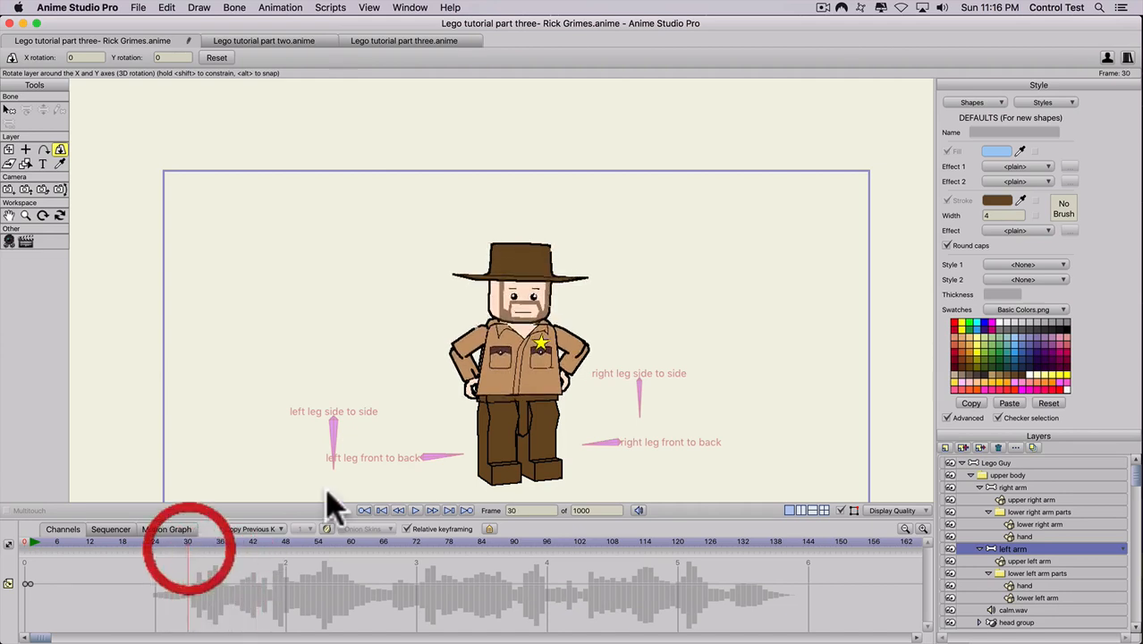
left_click_drag(463, 372, 465, 373)
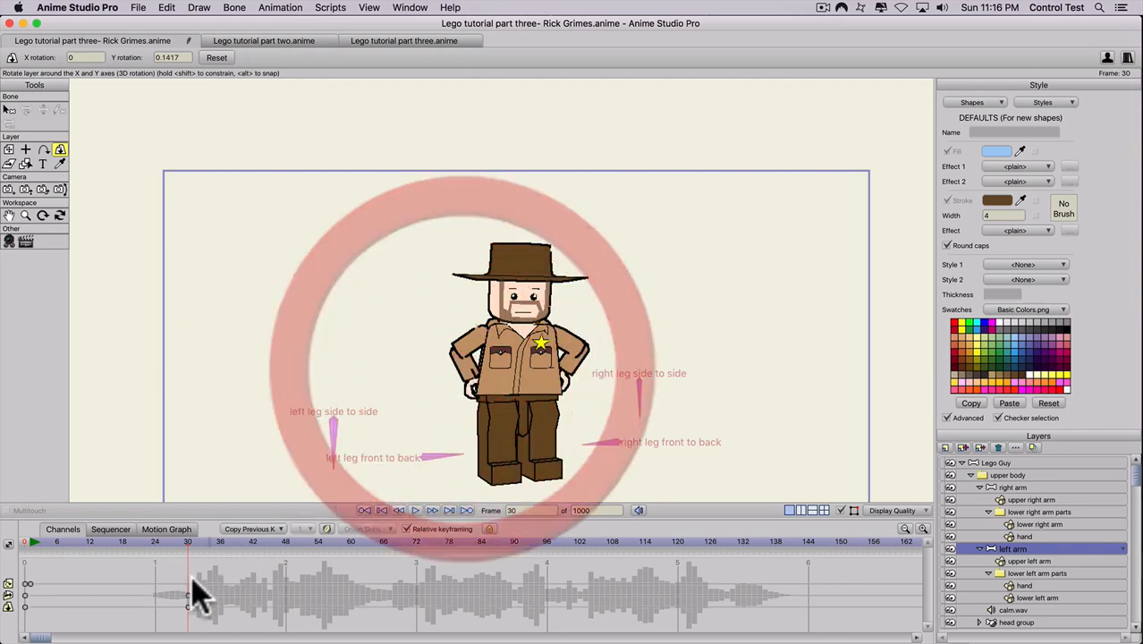
left_click(268, 543)
left_click(453, 284)
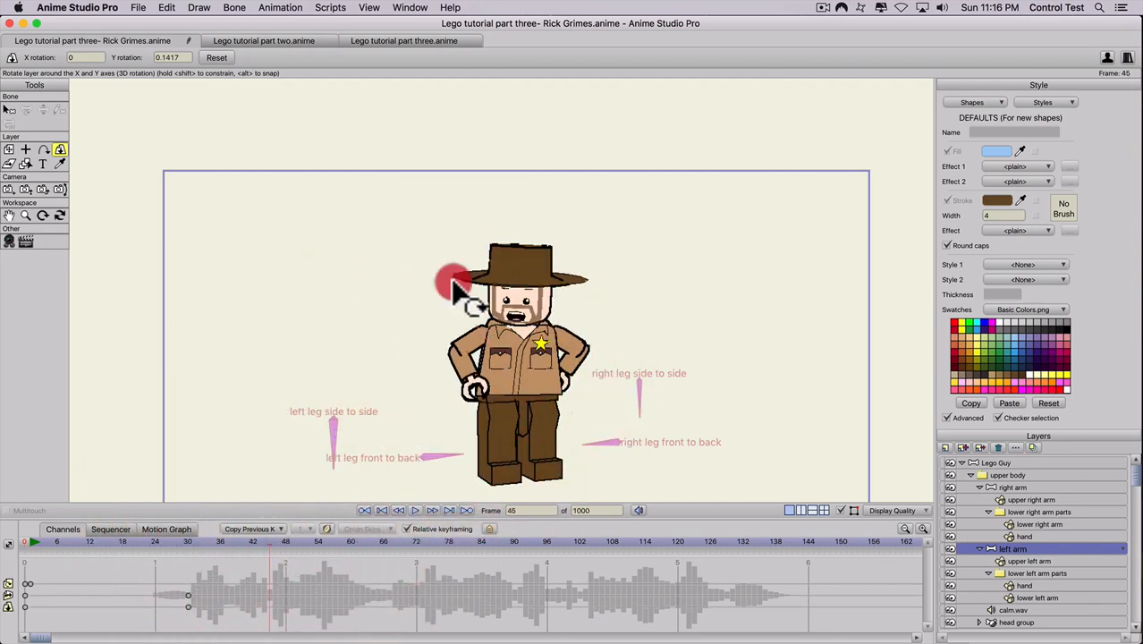
left_click_drag(454, 285, 444, 343)
Preview the left arm's swing, move its frame 45 rotation keys to frame 42, and preview the faster motion.
left_click(153, 543)
key("space")
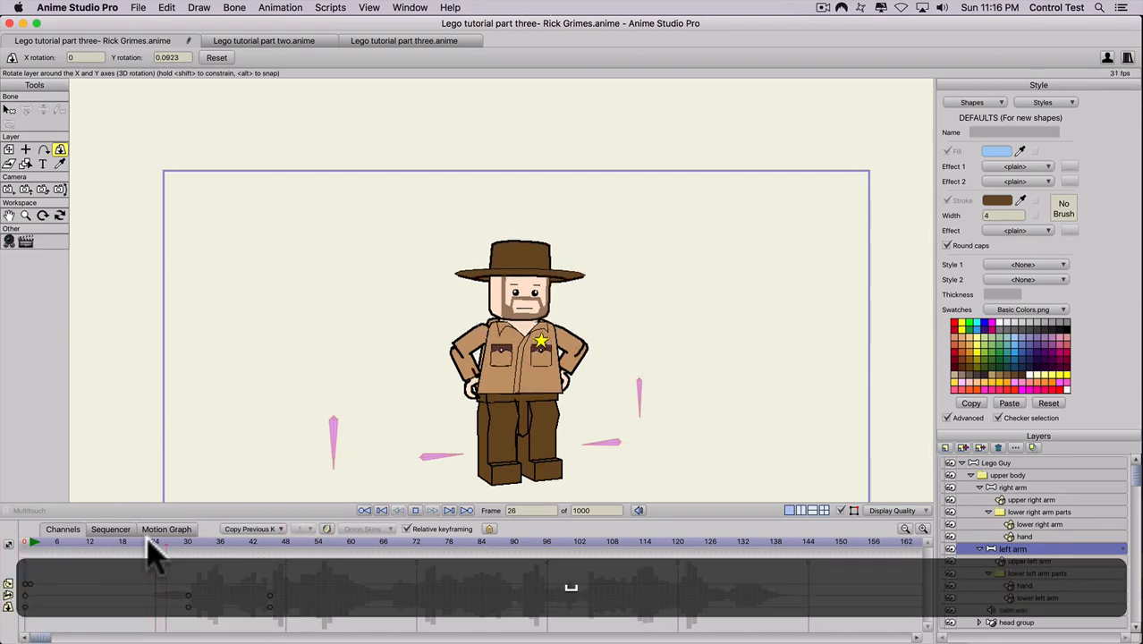
key("space")
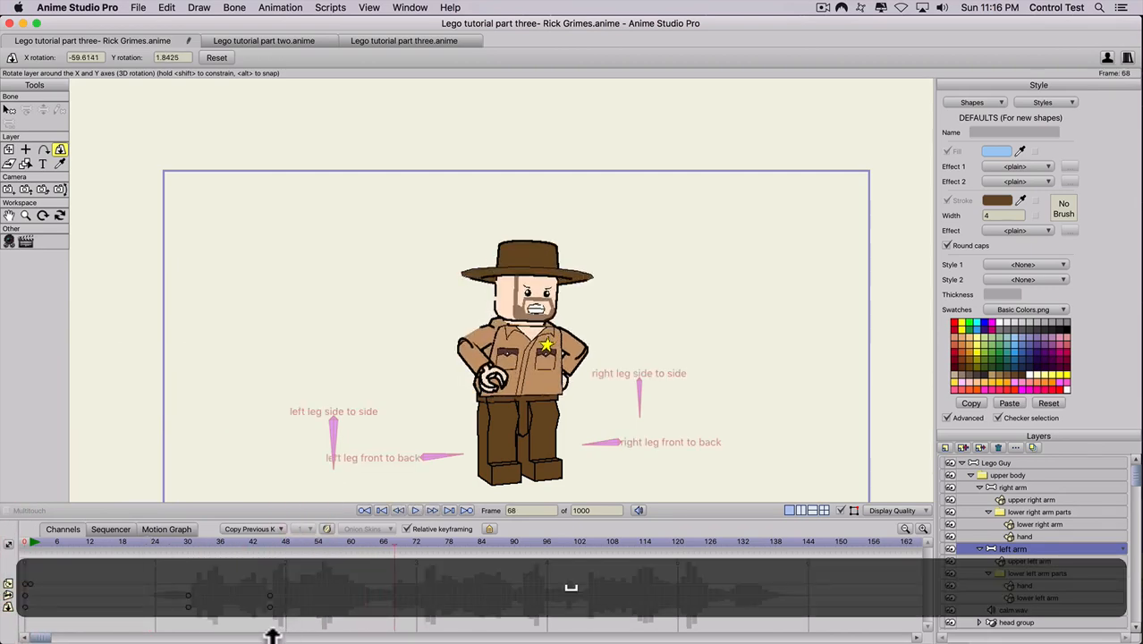
left_click_drag(233, 626, 253, 598)
left_click(182, 543)
key("space")
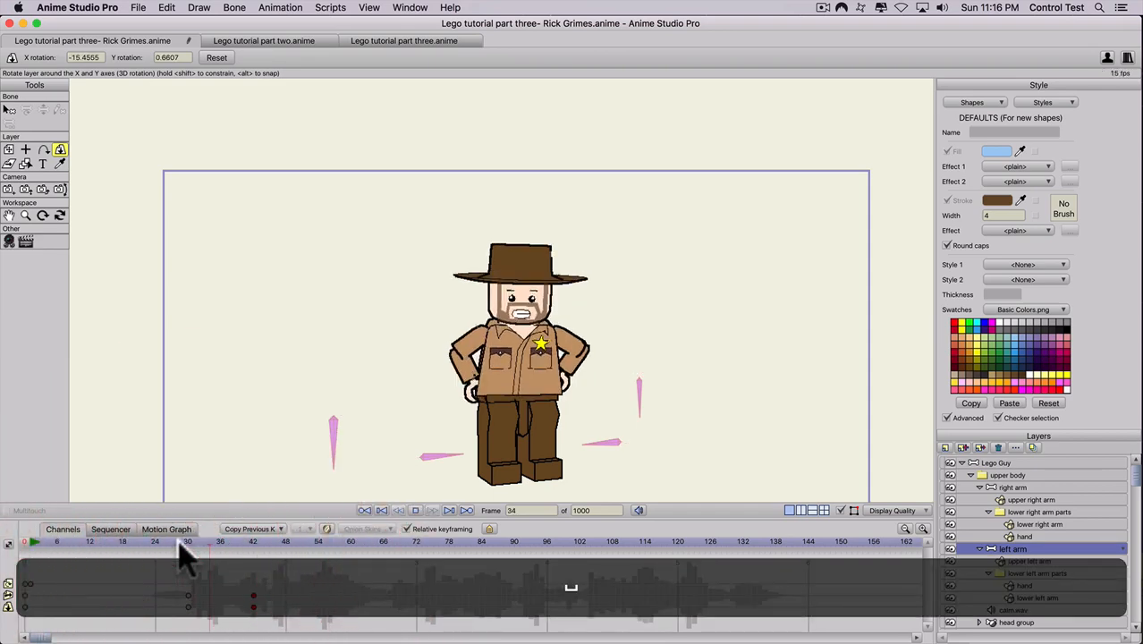
key("space")
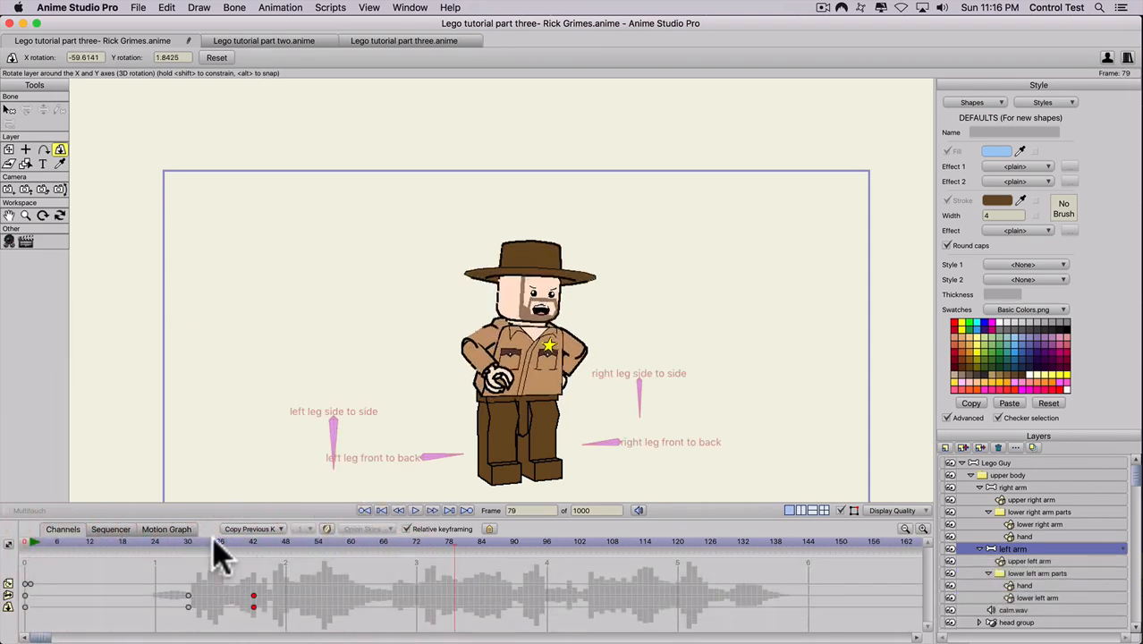
Key the left arm's rotation at frame 63 at about -60.5 in X and 2.41 in Y, and rotate the arm back toward the hip at frame 76.
left_click_drag(219, 543, 369, 549)
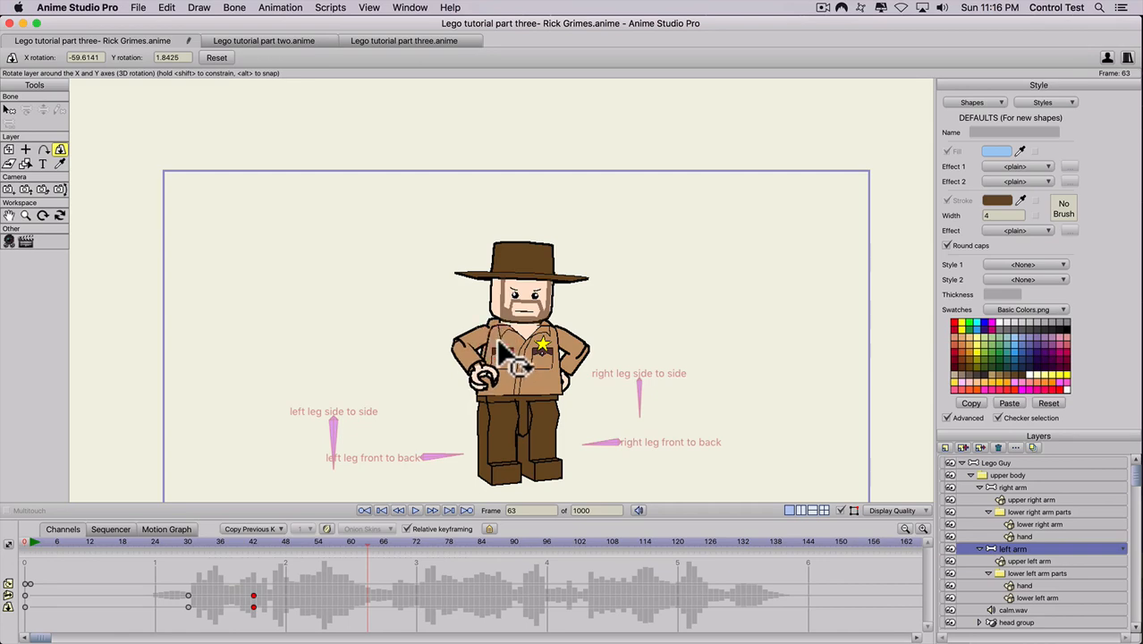
left_click_drag(501, 353, 498, 358)
left_click(439, 542)
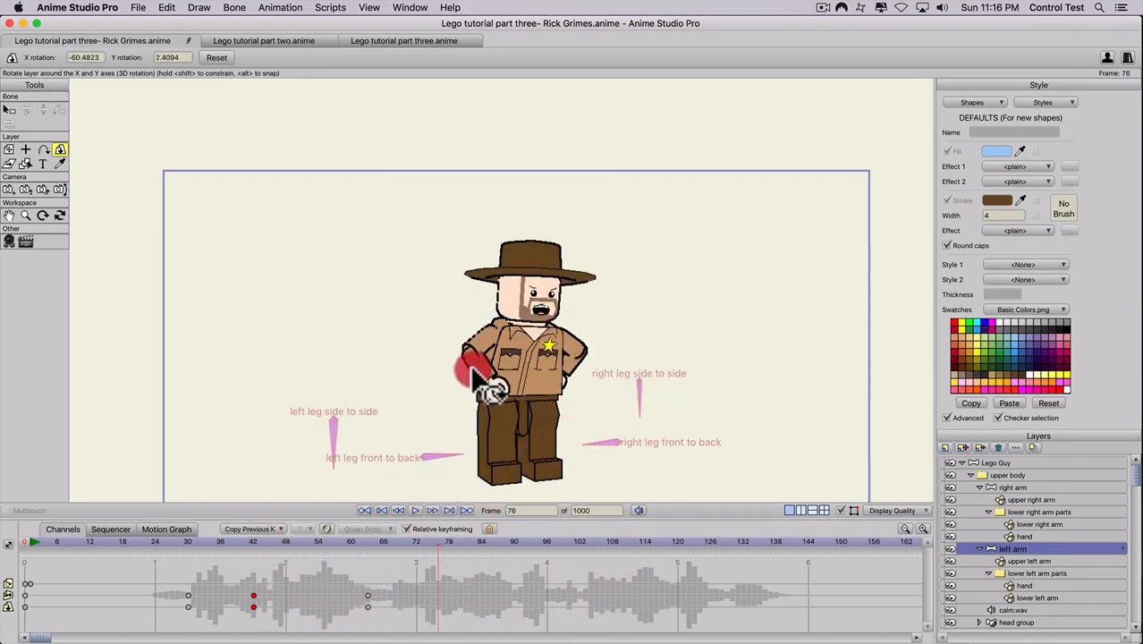
mouse_move(445, 351)
left_mouse_down()
mouse_move(403, 329)
mouse_move(349, 380)
mouse_move(396, 478)
left_mouse_up()
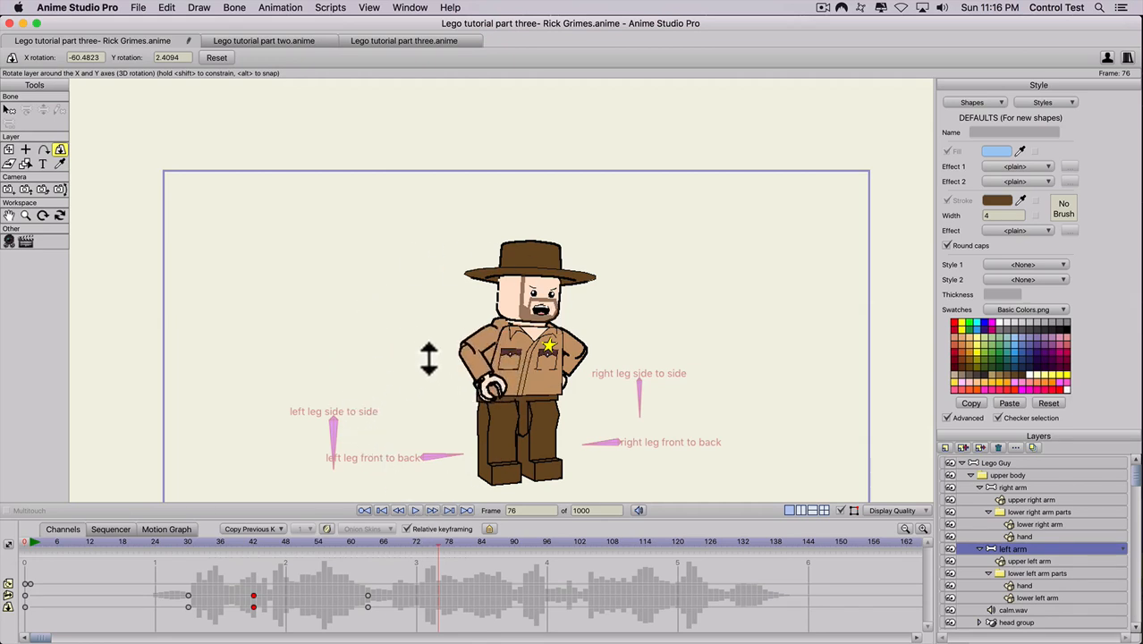
left_click(368, 542)
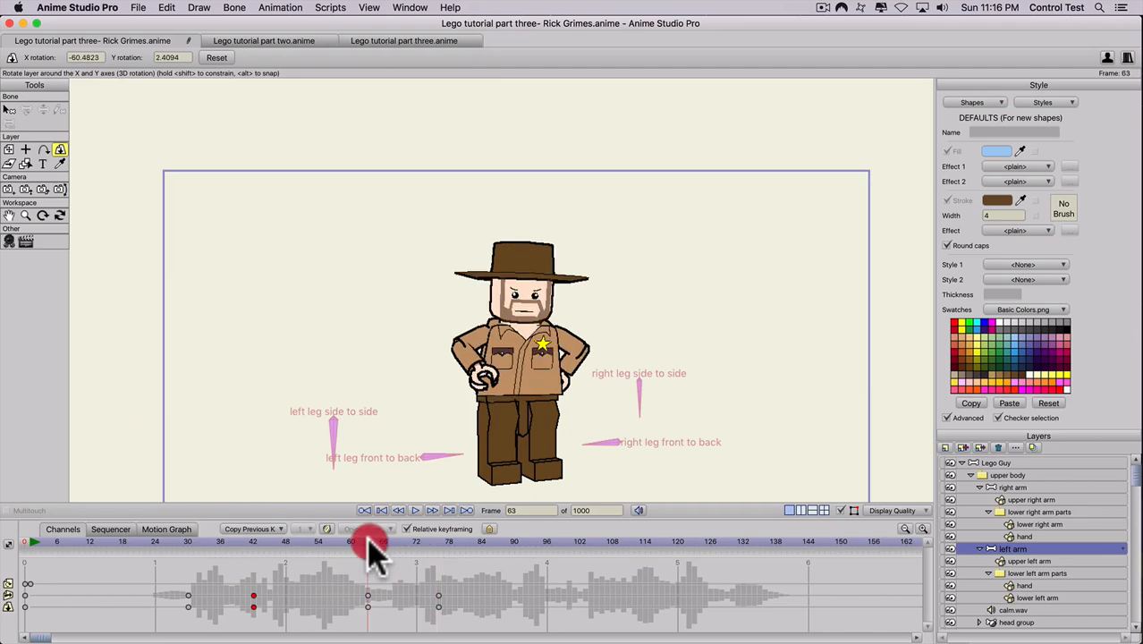
Key the left arm layer at frame 63, and at frame 76 rotate it to about -2.64 with 3D rotation about -25.6 X, -59.2 Y.
left_click(9, 150)
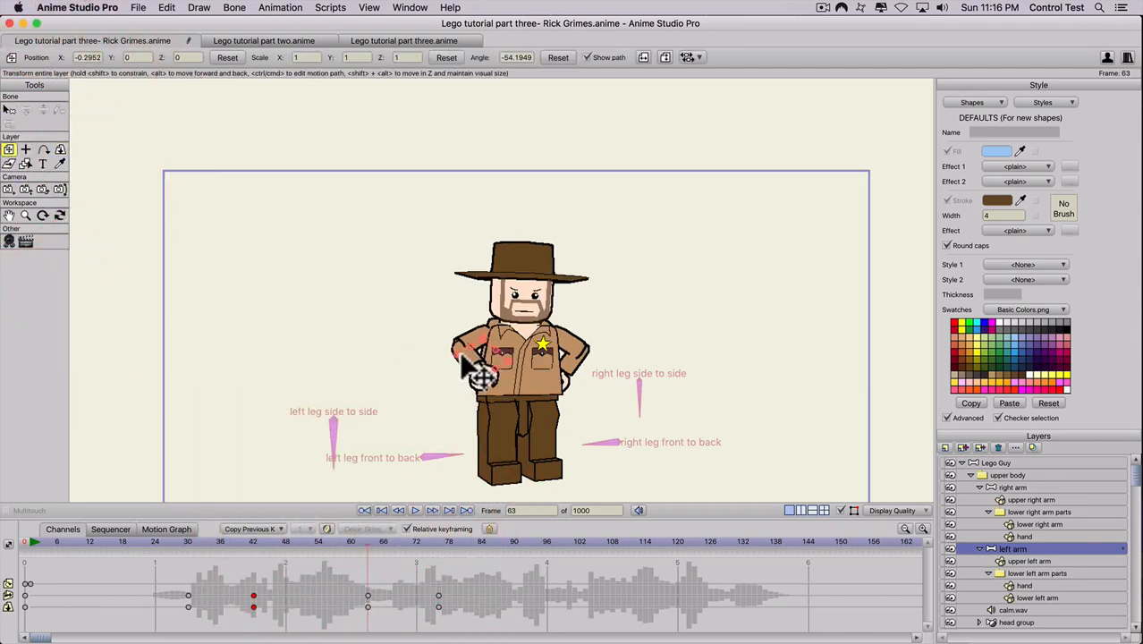
scroll(472, 365, "up", 2)
left_click(409, 385)
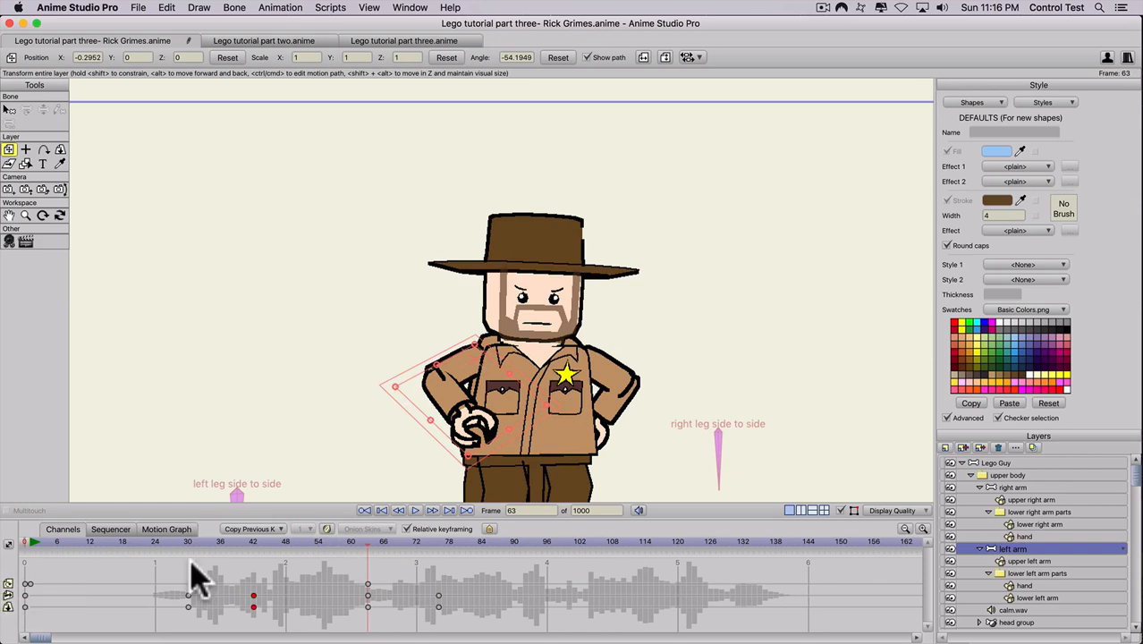
left_click(438, 543)
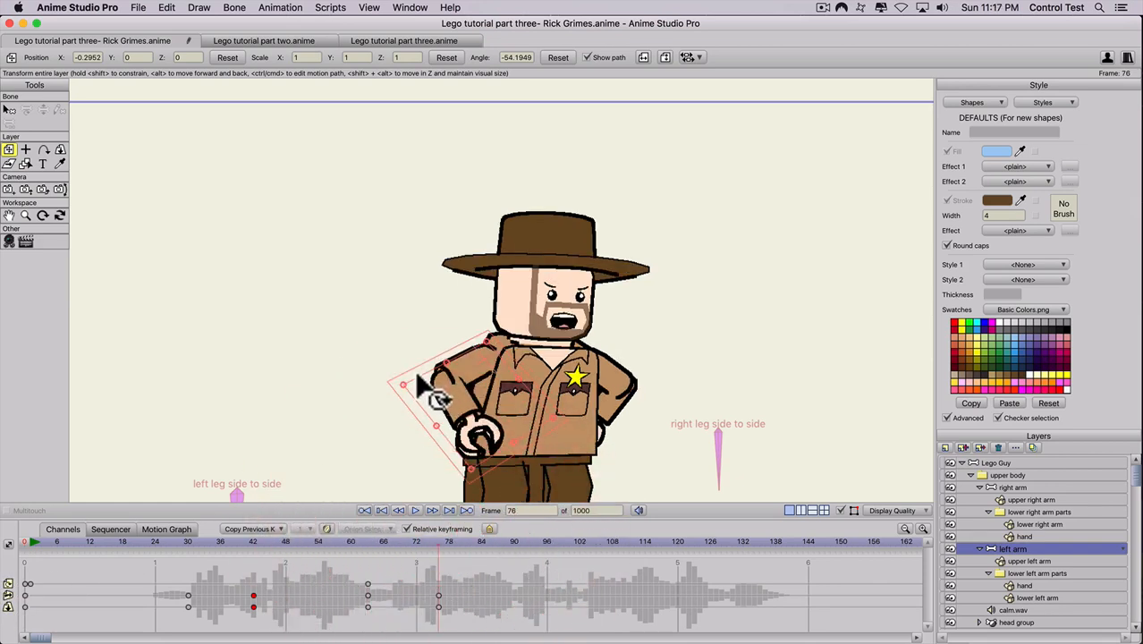
left_click_drag(431, 387, 465, 414)
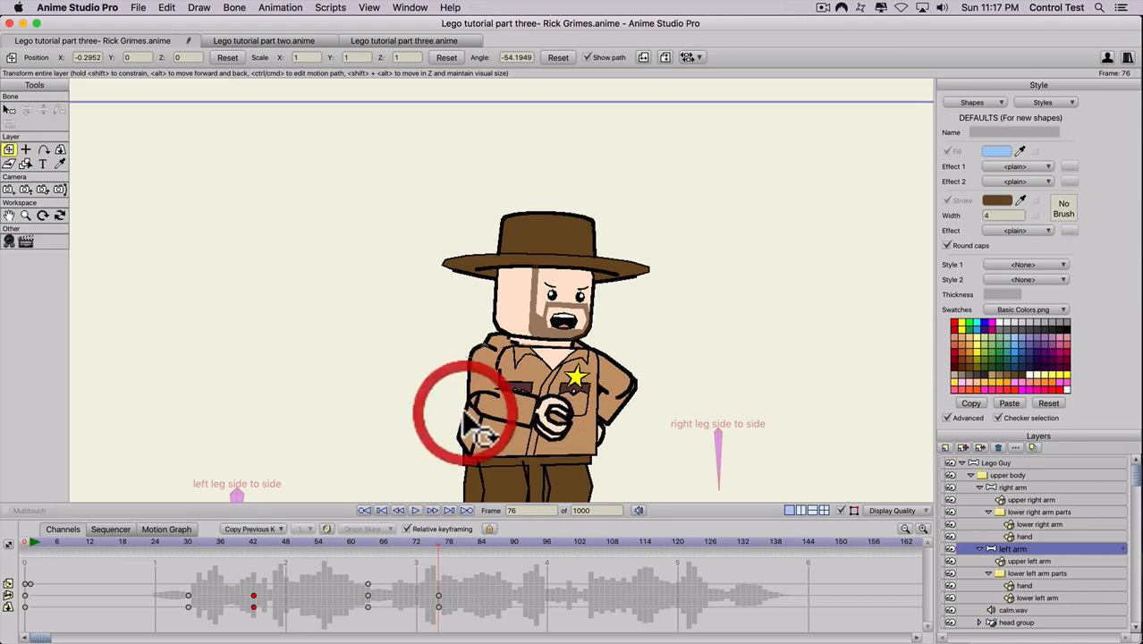
left_click(59, 150)
left_click_drag(477, 333, 439, 446)
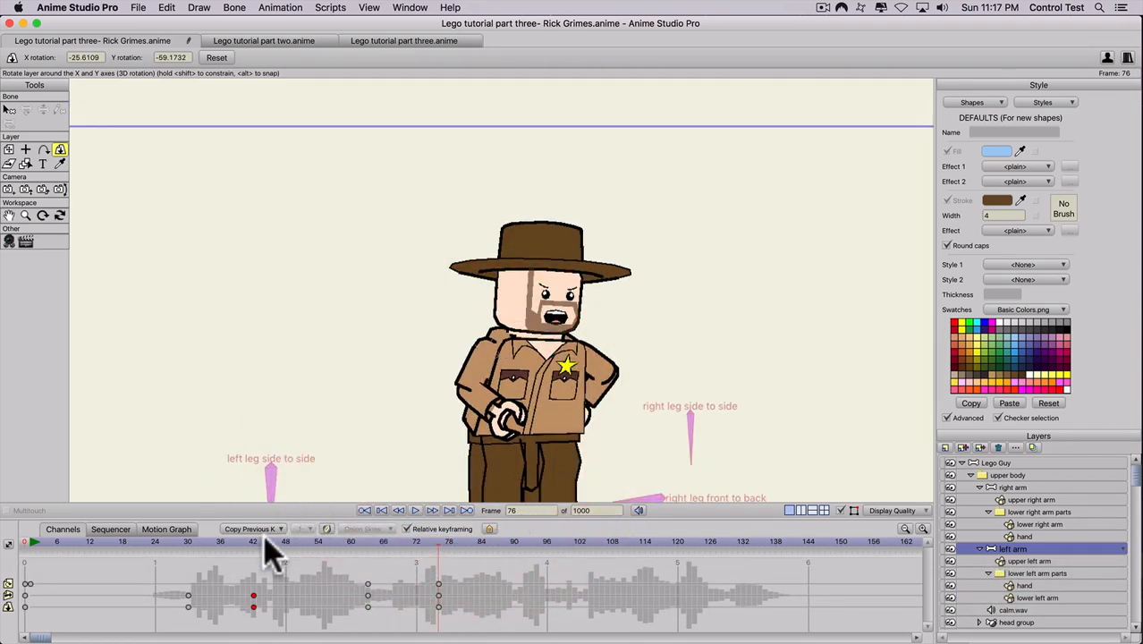
Key the lower left arm parts group at frame 63 and rotate it at frame 76 to about 19.39 so the forearm hangs straight.
left_click_drag(296, 543, 370, 557)
left_click(1019, 573)
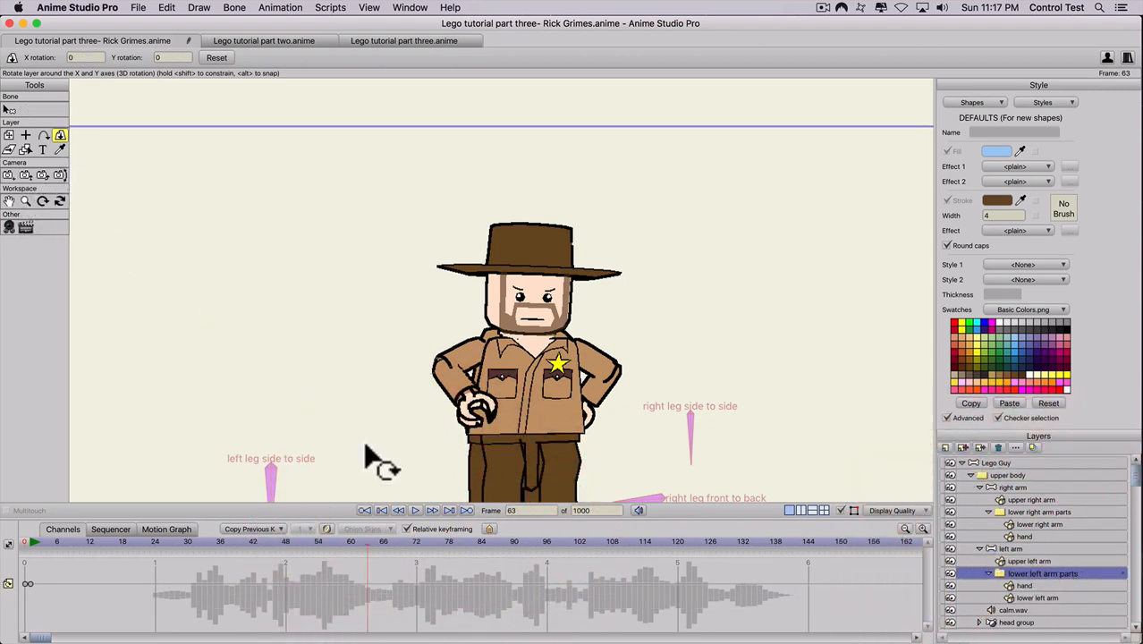
left_click(9, 135)
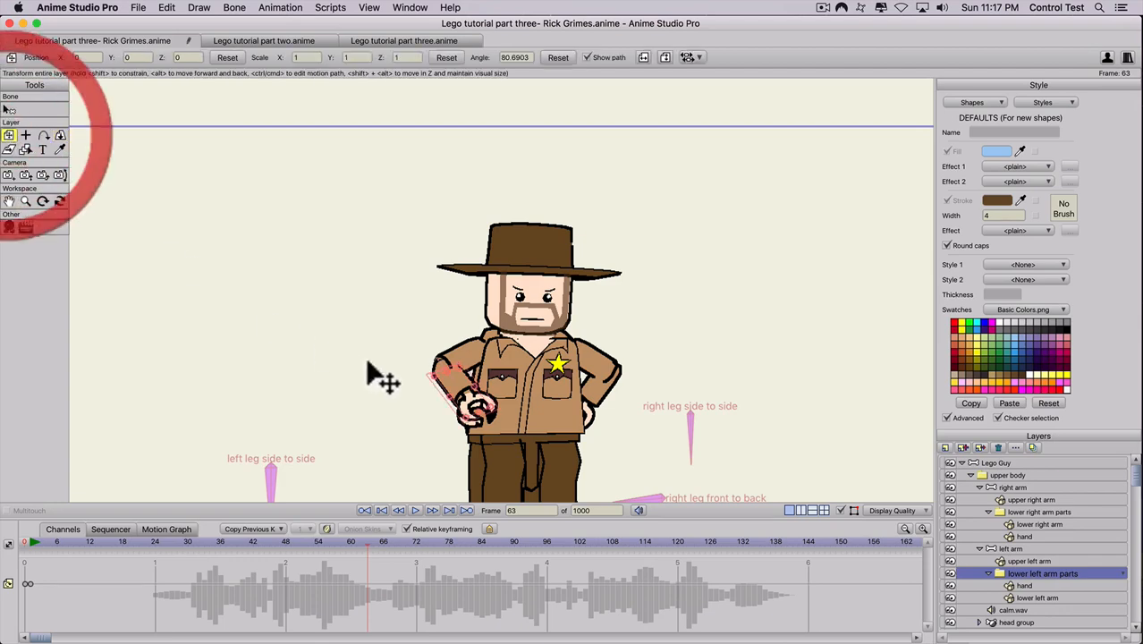
left_click(438, 390)
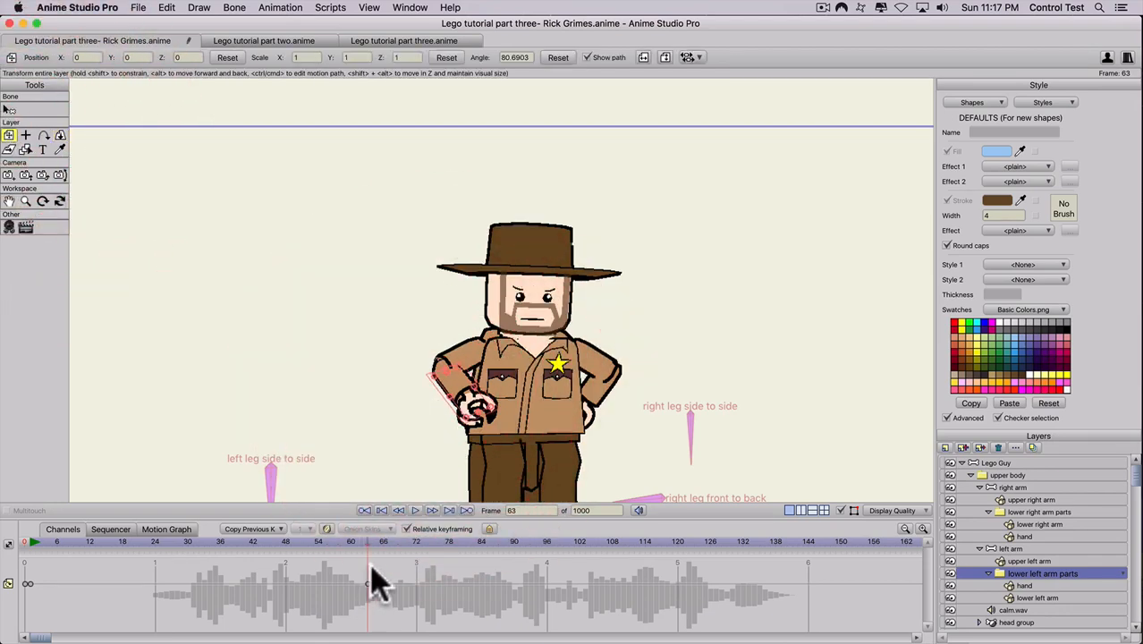
left_click_drag(384, 542, 438, 542)
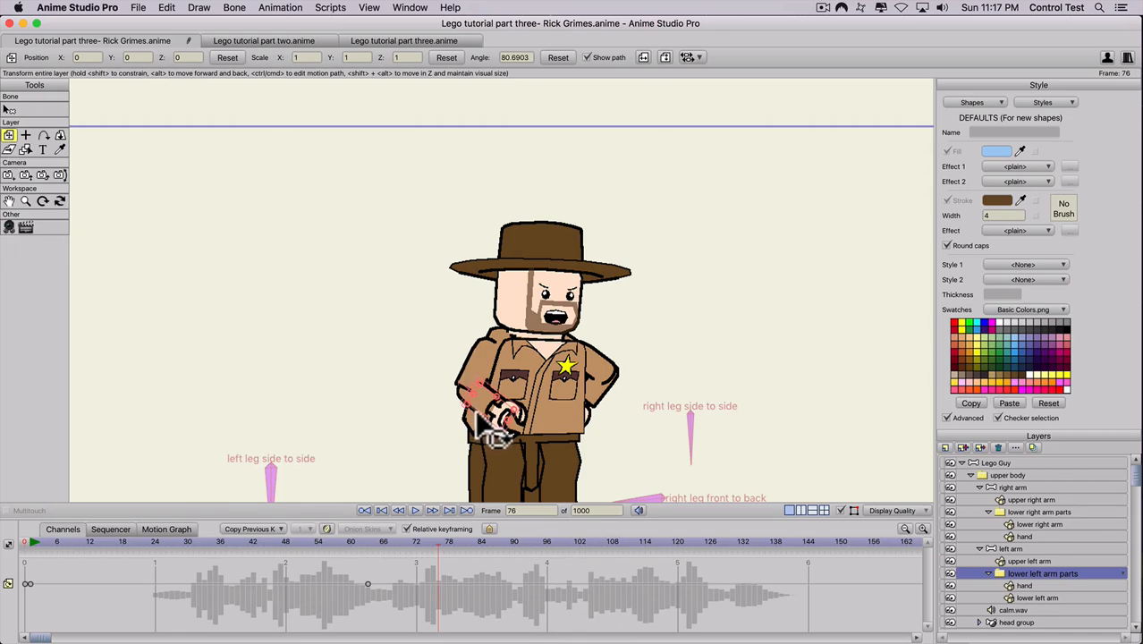
left_click_drag(480, 417, 443, 427)
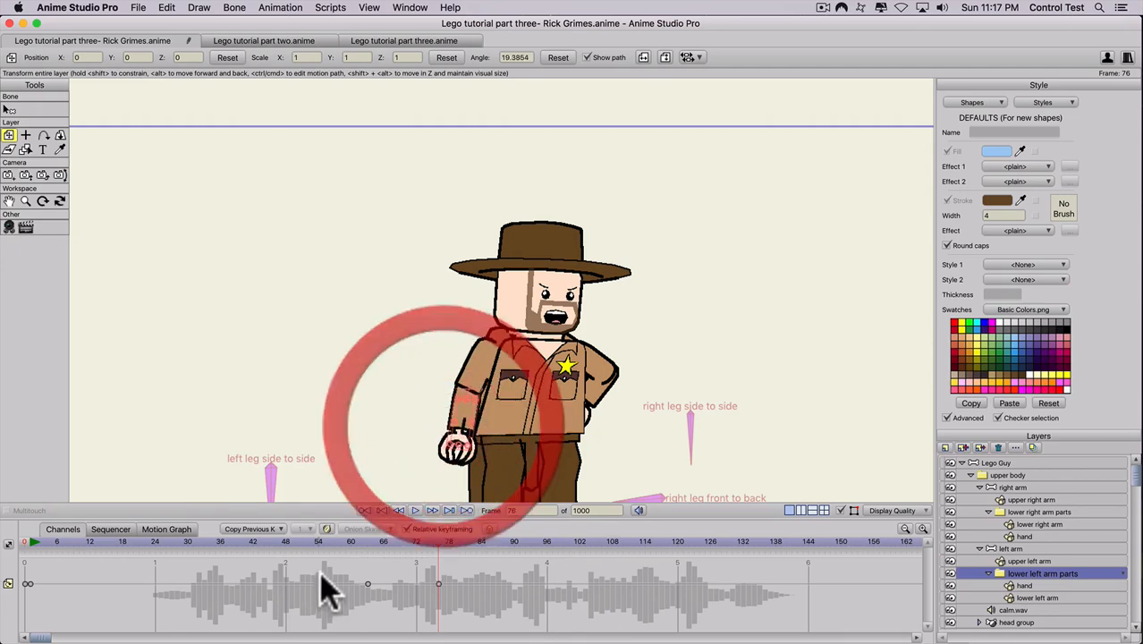
Preview the arm motion with the speech from frame 16, and scrub from frame 74 to frame 102 to check the timing.
left_click(112, 543)
scroll(447, 331, "down", 5)
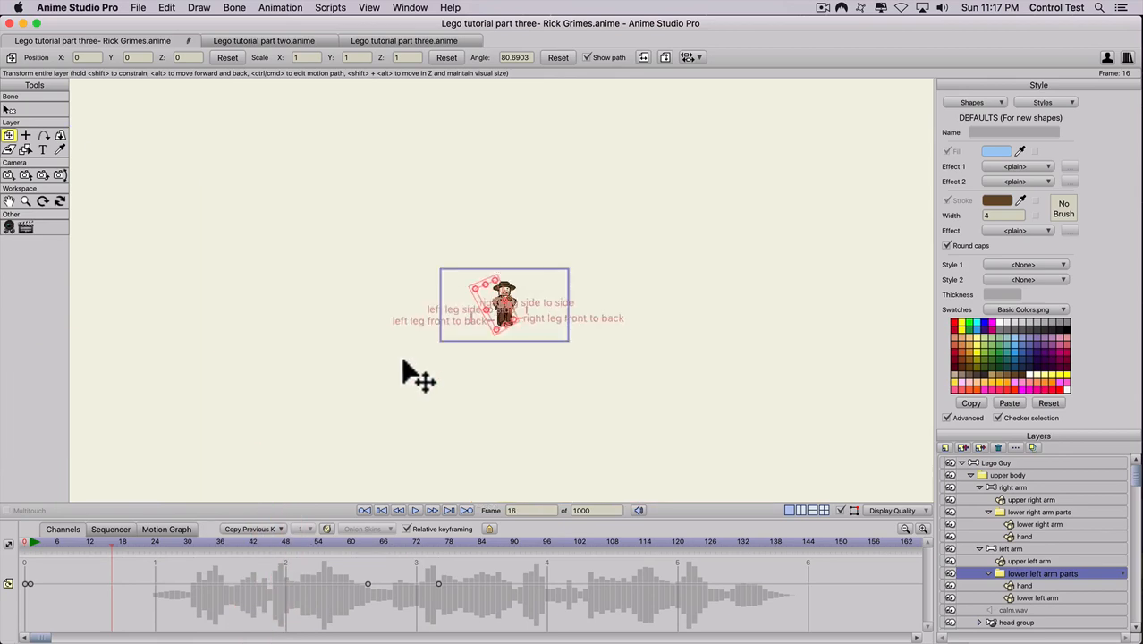
scroll(429, 358, "up", 5)
key("space")
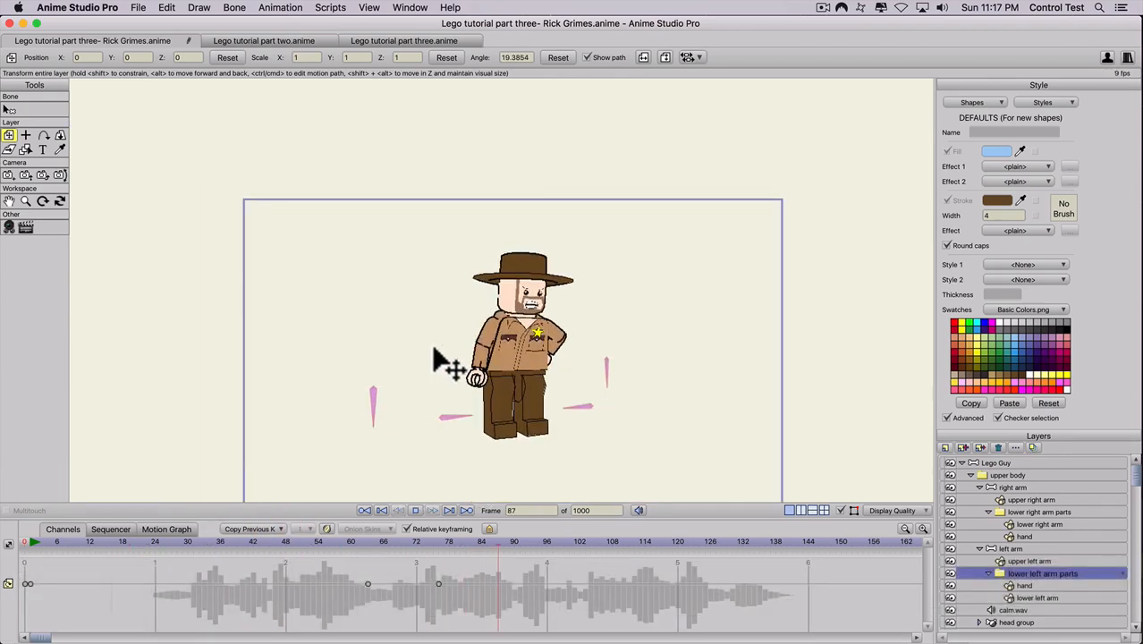
key("space")
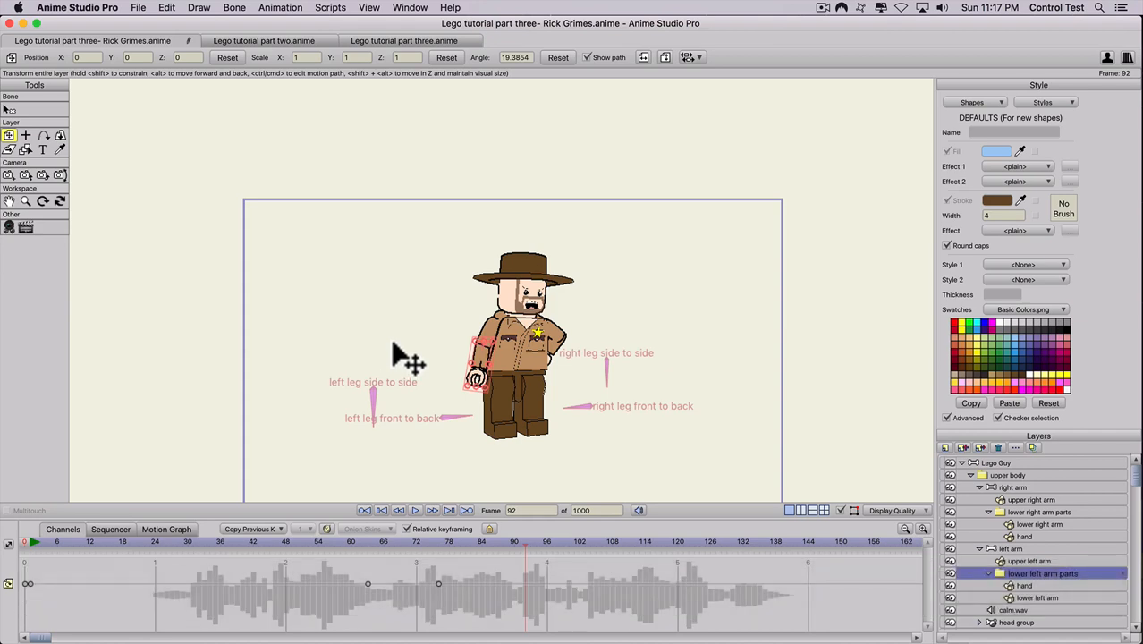
key("space")
key("space")
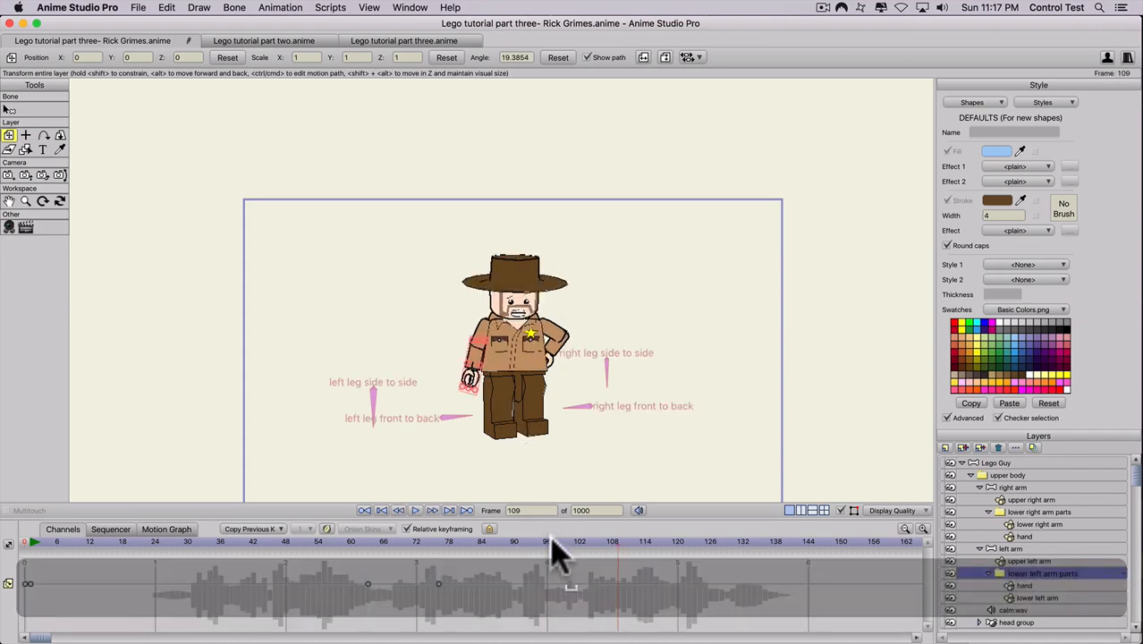
left_click(435, 542)
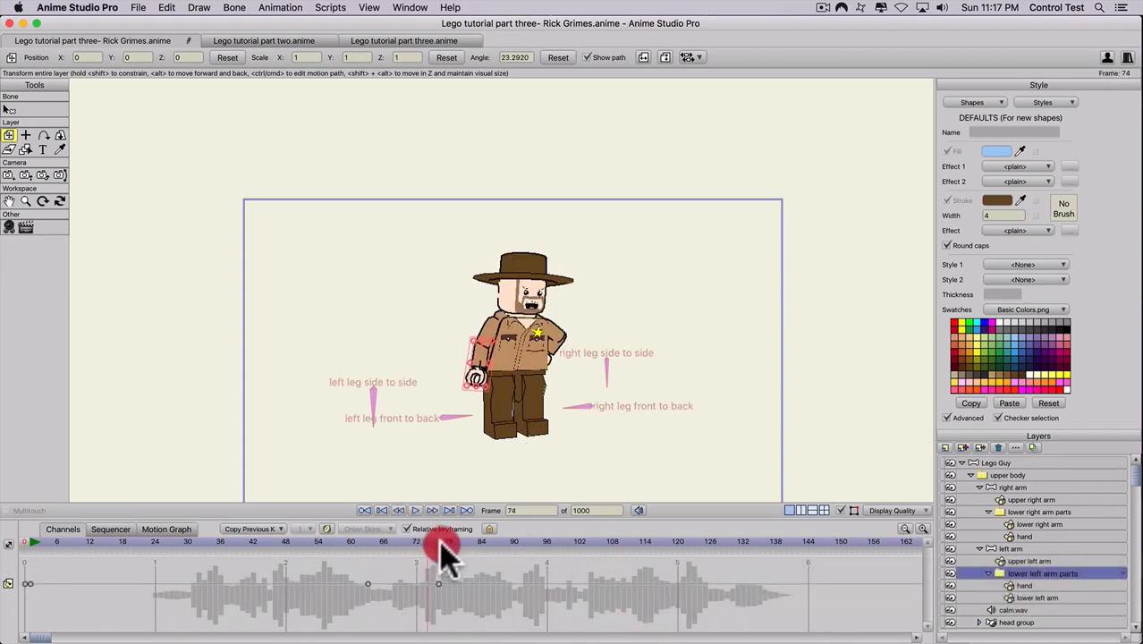
left_click_drag(476, 549, 580, 549)
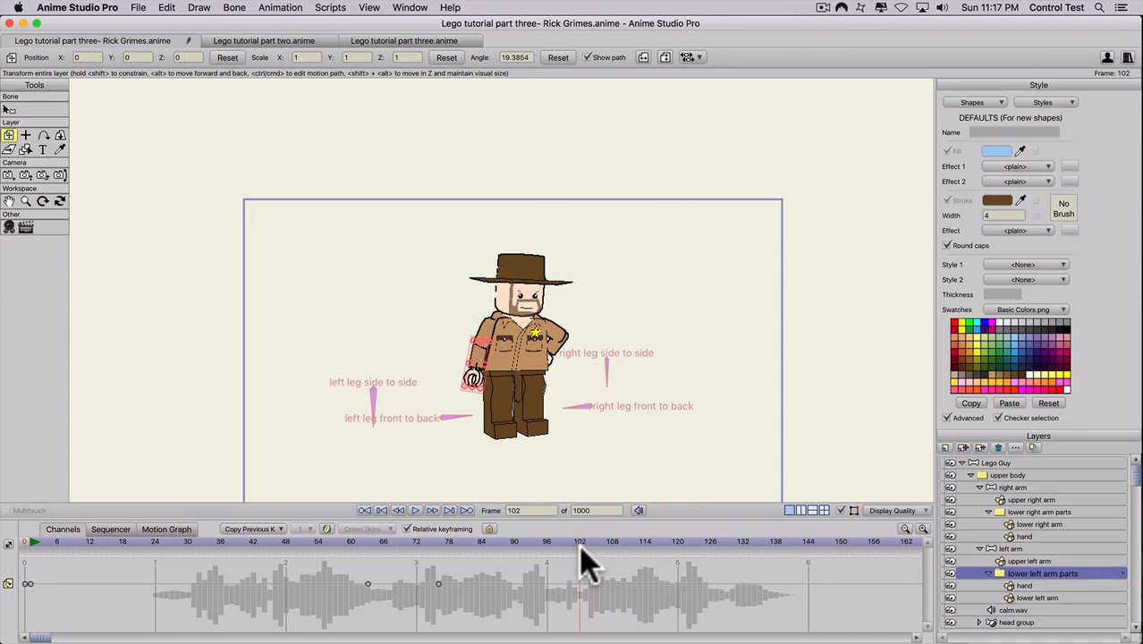
left_click(581, 562)
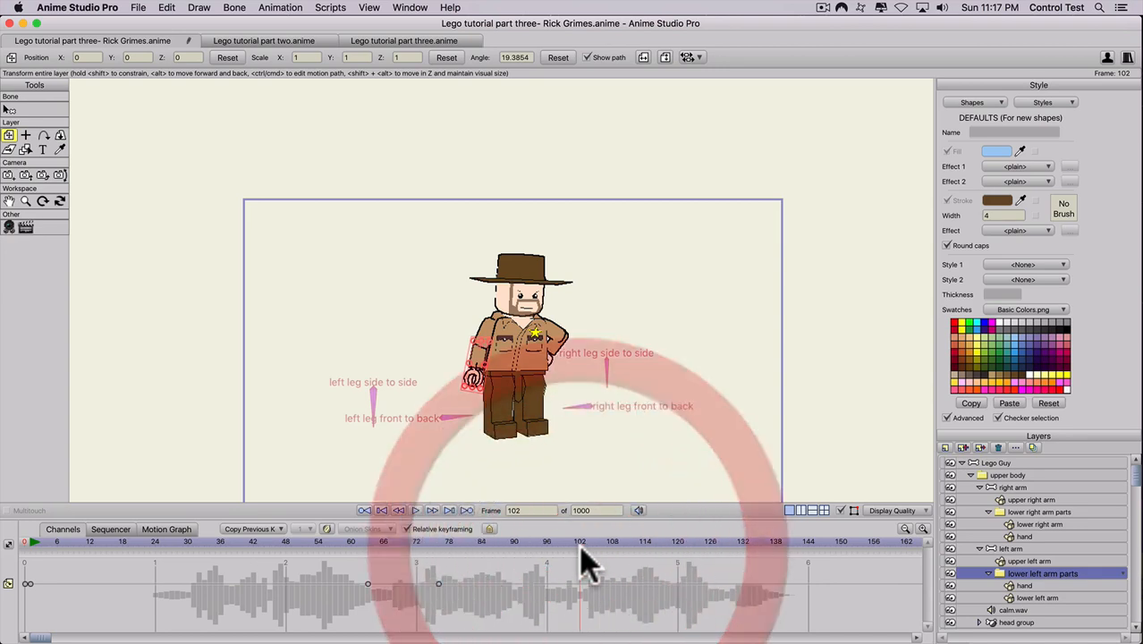
Collapse the left arm layer and key the right arm layer's transform at frame 95 with the hand on the hip.
left_click(978, 549)
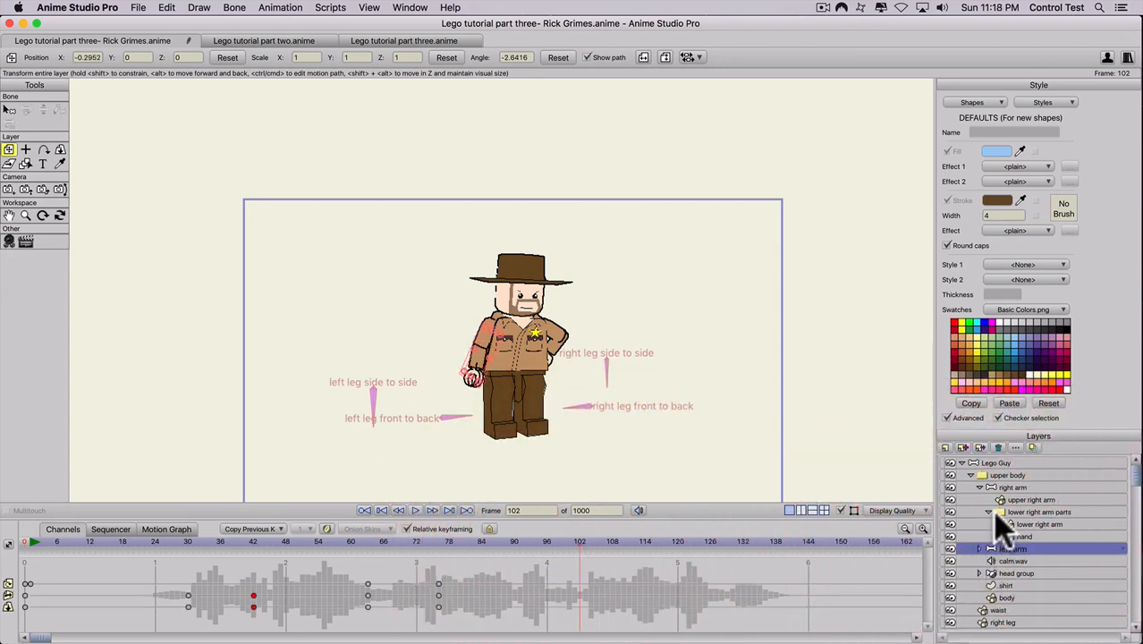
left_click(1002, 488)
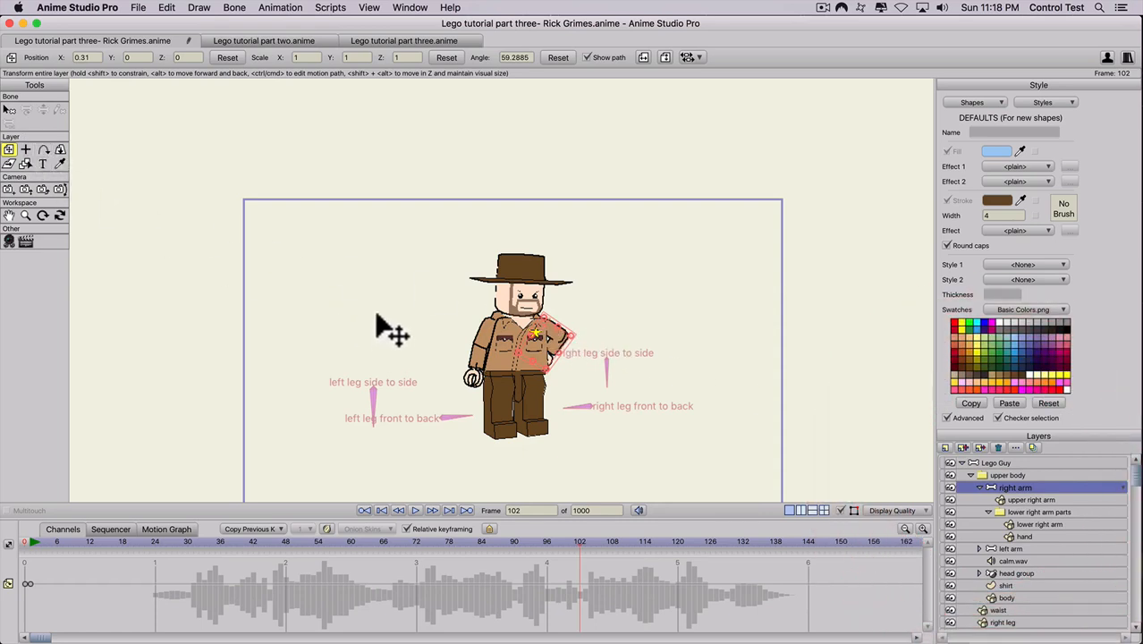
scroll(455, 340, "up", 3)
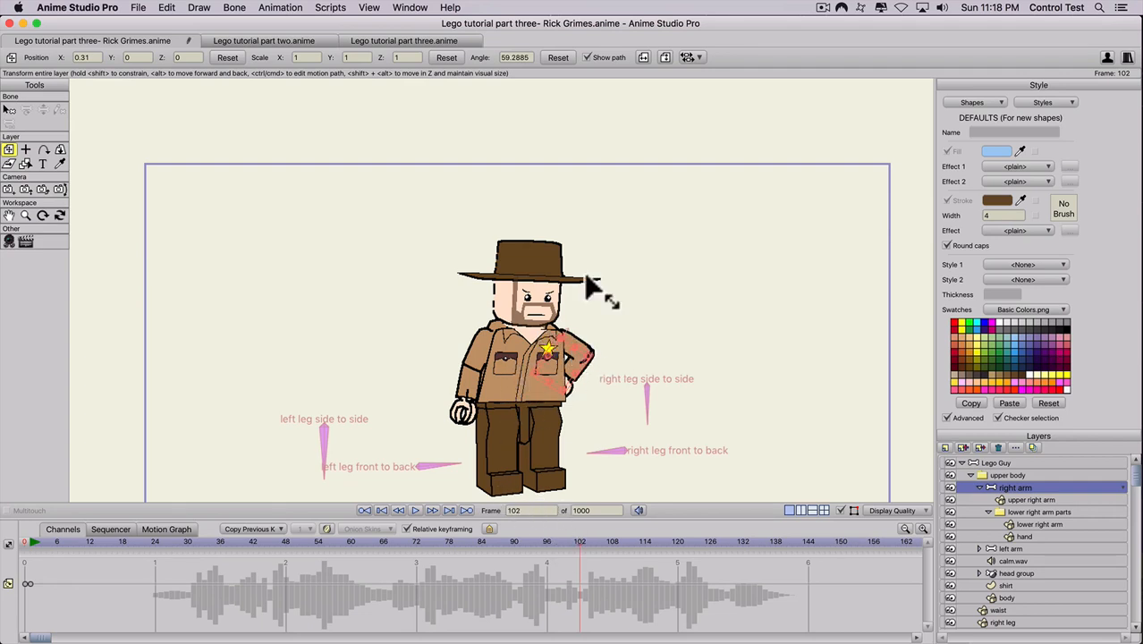
left_click(540, 539)
scroll(551, 407, "up", 1)
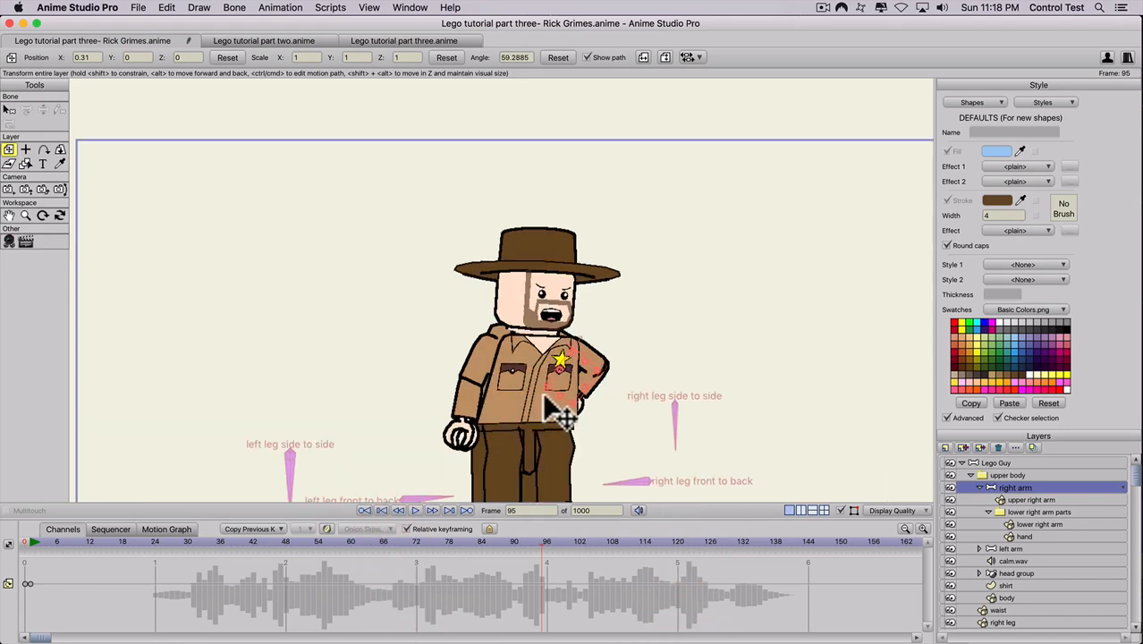
left_click(564, 360)
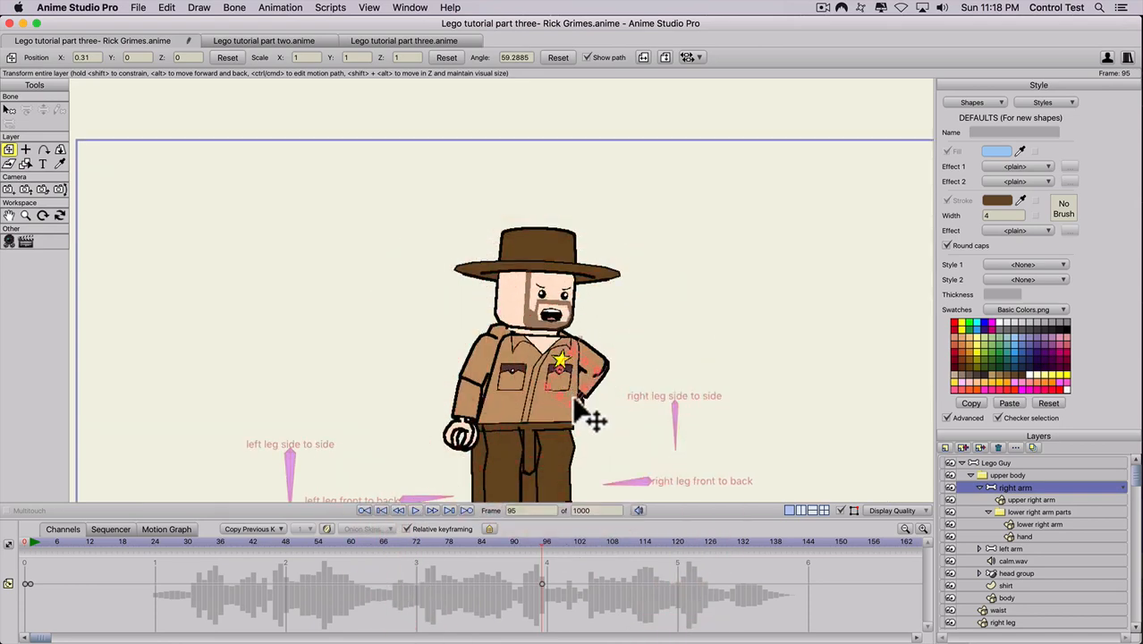
Key the lower right arm parts group at frame 95 and reset its angle to 0 at frame 103.
left_click(1011, 510)
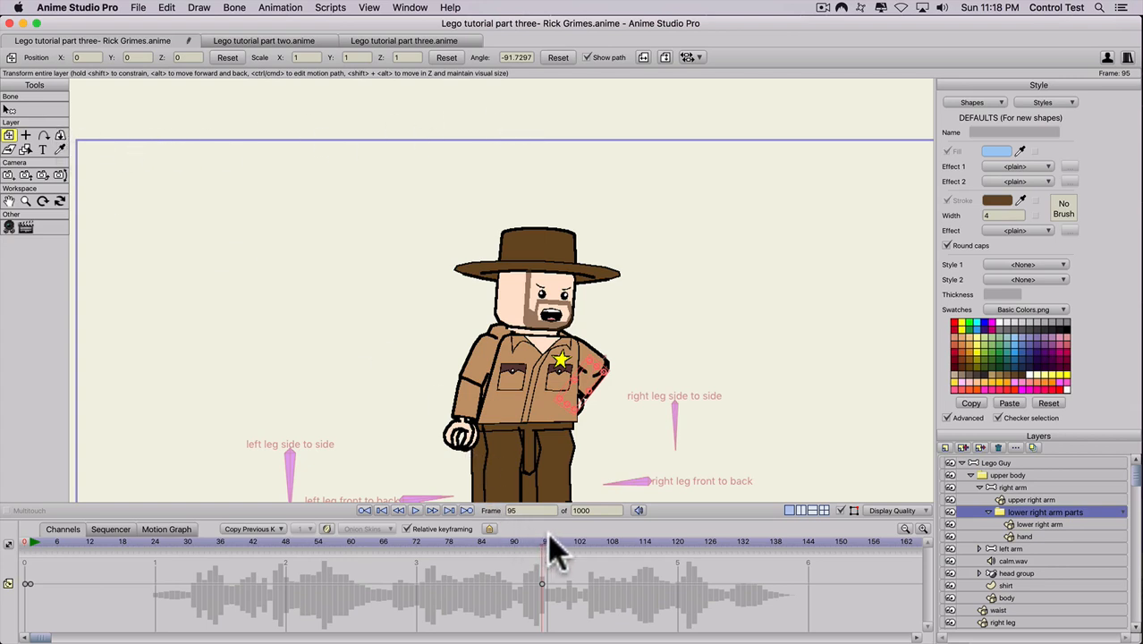
left_click(581, 544)
left_click_drag(580, 544, 585, 544)
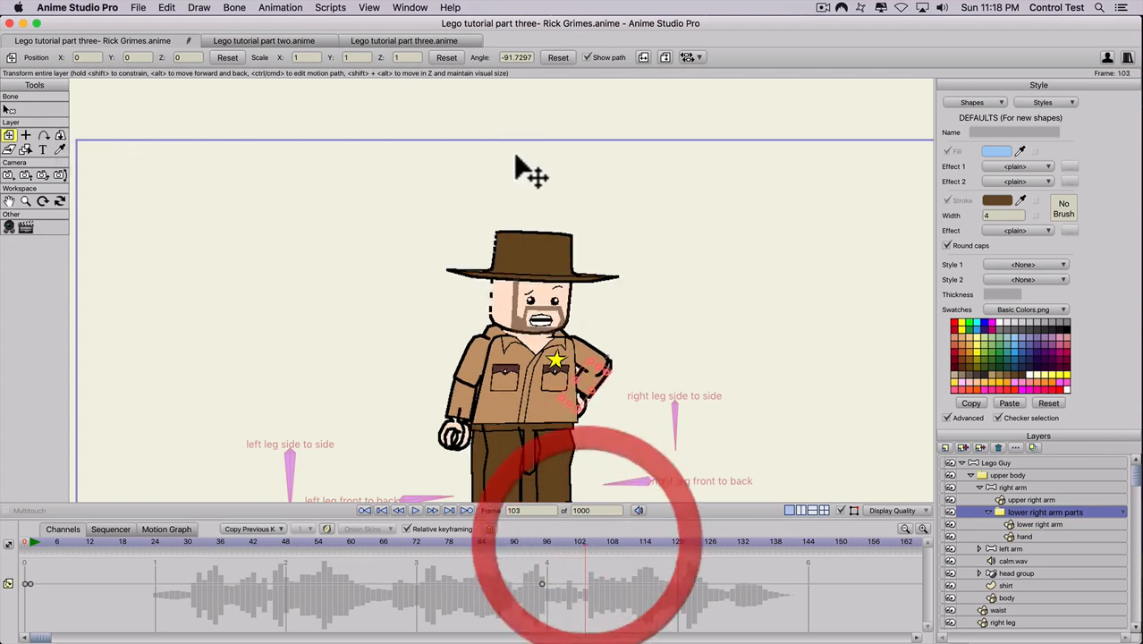
left_click(557, 60)
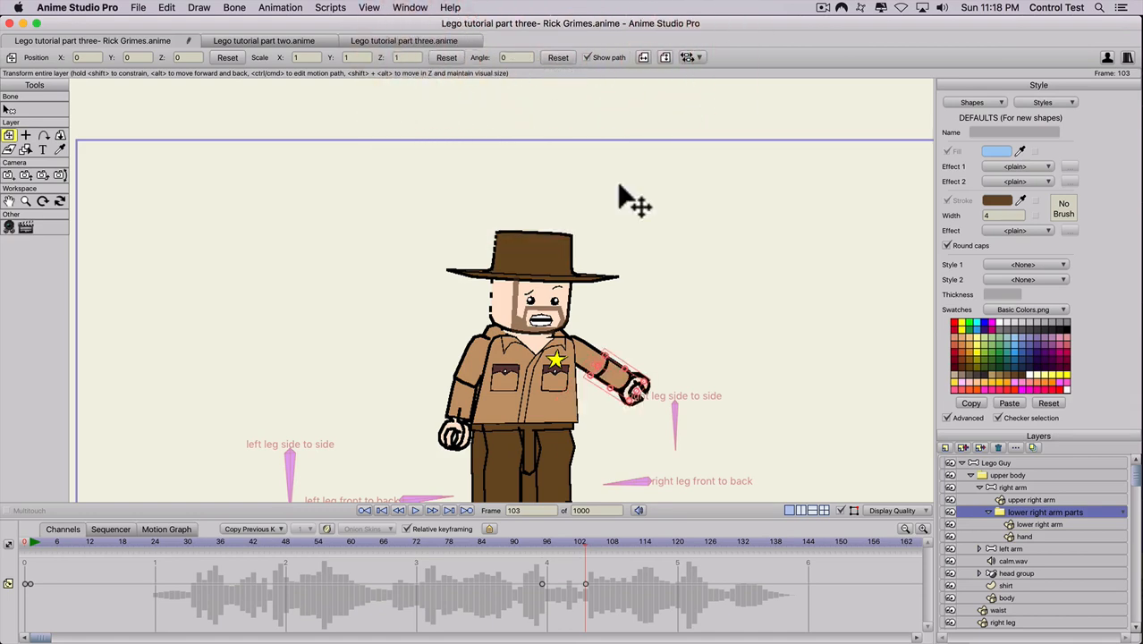
Rotate the right arm layer outward at frame 103 to an angle of about 70.18.
left_click(1006, 487)
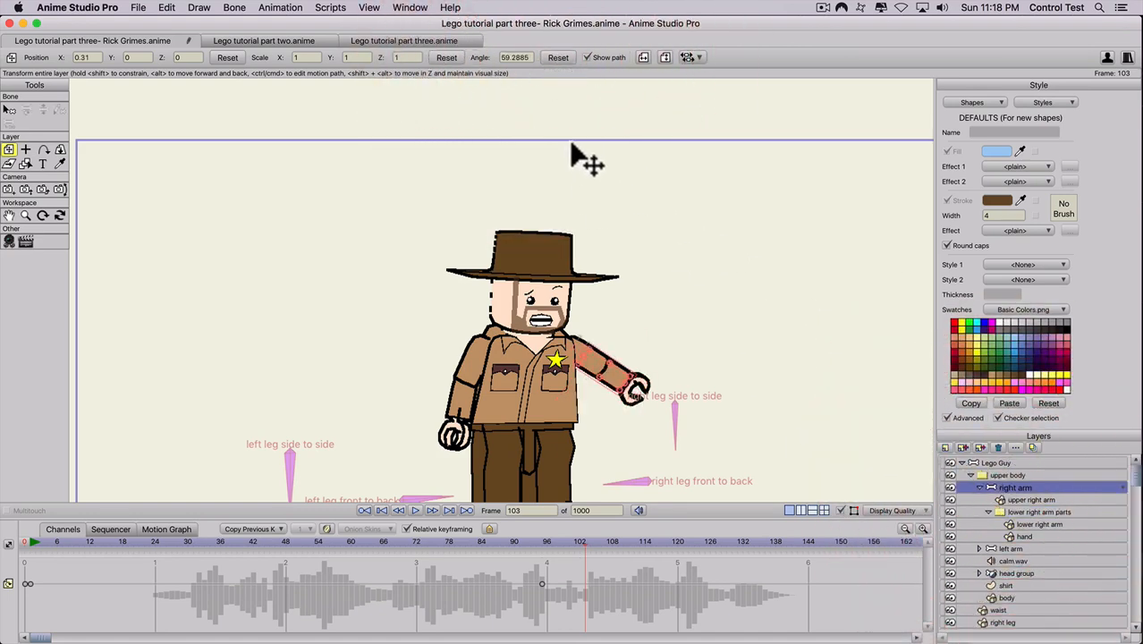
left_click(556, 61)
left_click_drag(617, 407, 631, 375)
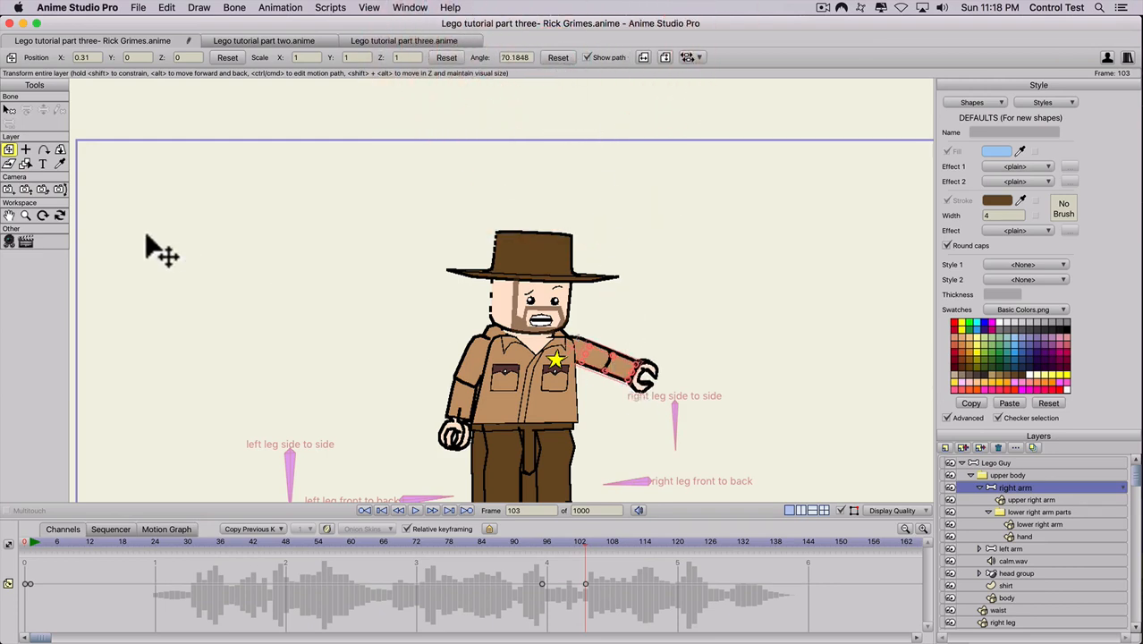
Try keying the right arm's 3D rotation at frame 95 and tilting it at frame 103, and undo the 3D rotation changes.
left_click(60, 150)
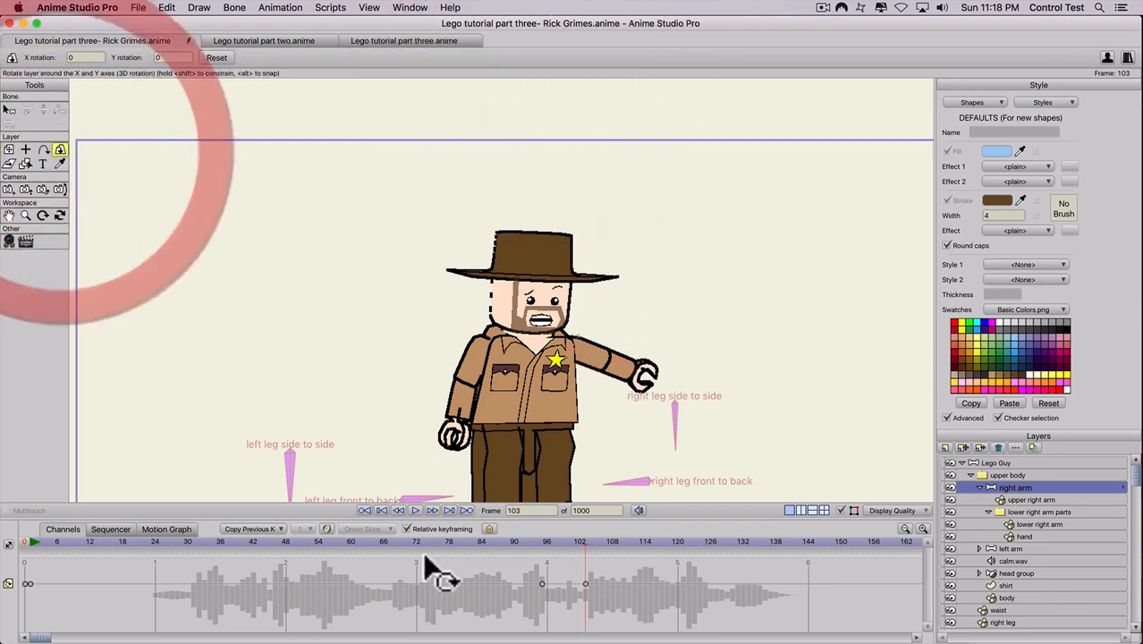
left_click(544, 541)
mouse_move(541, 540)
left_mouse_down()
mouse_move(601, 541)
mouse_move(542, 556)
left_mouse_up()
left_click(540, 546)
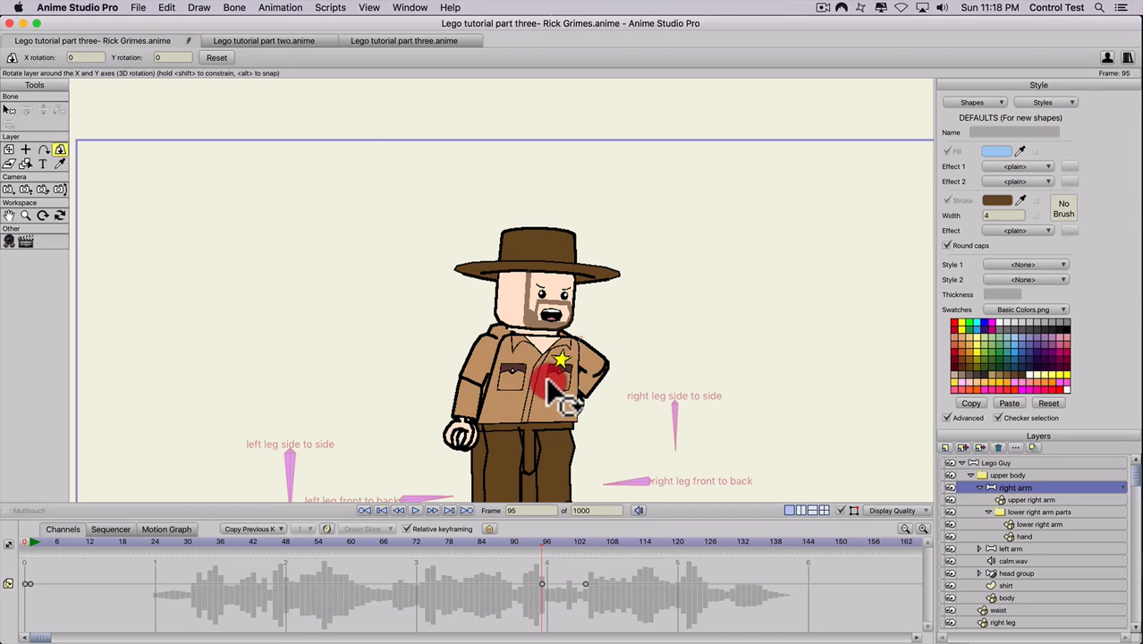
left_click_drag(559, 394, 555, 386)
left_click(585, 543)
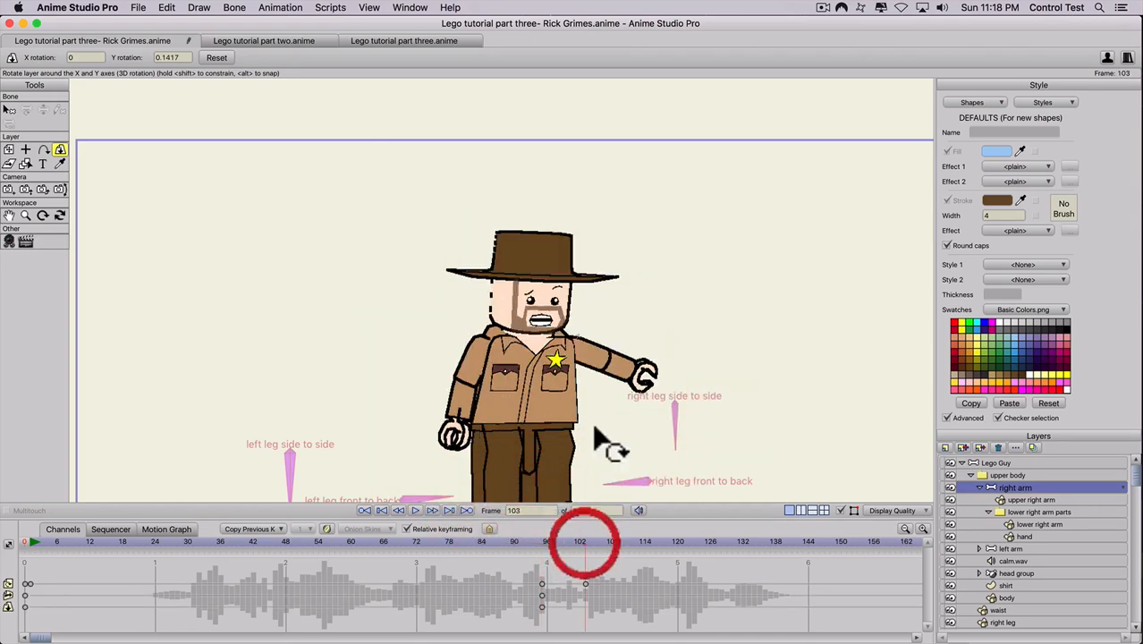
left_click_drag(601, 441, 617, 358)
key("super+z")
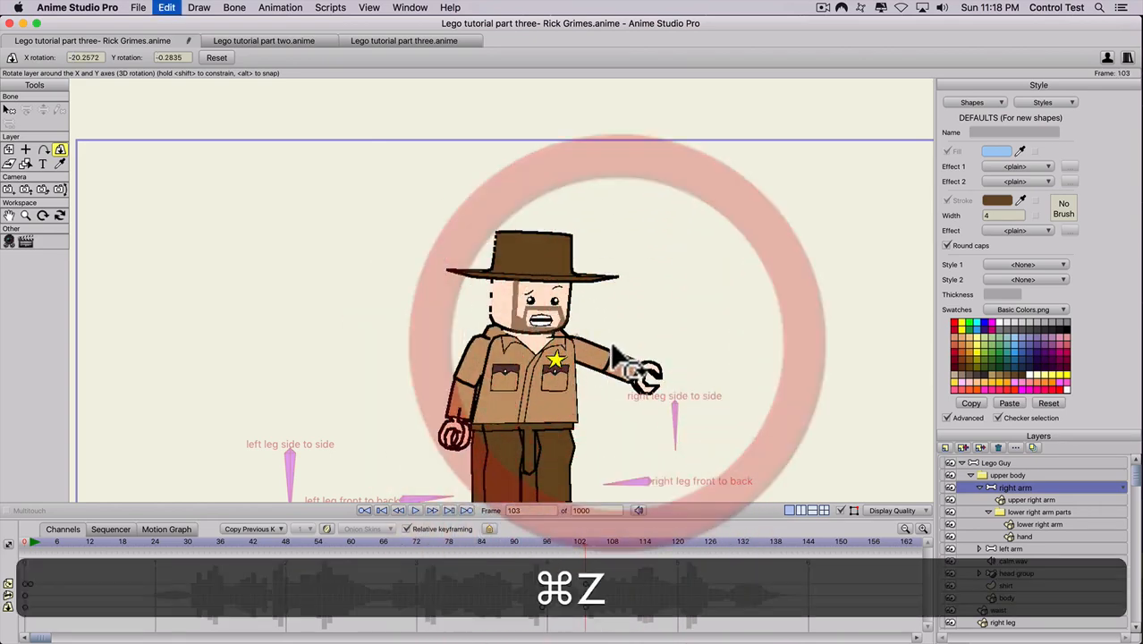
Rotate the right arm layer down beside the body at frame 103 to about 16.02, and scrub the motion from frame 95.
left_click(9, 150)
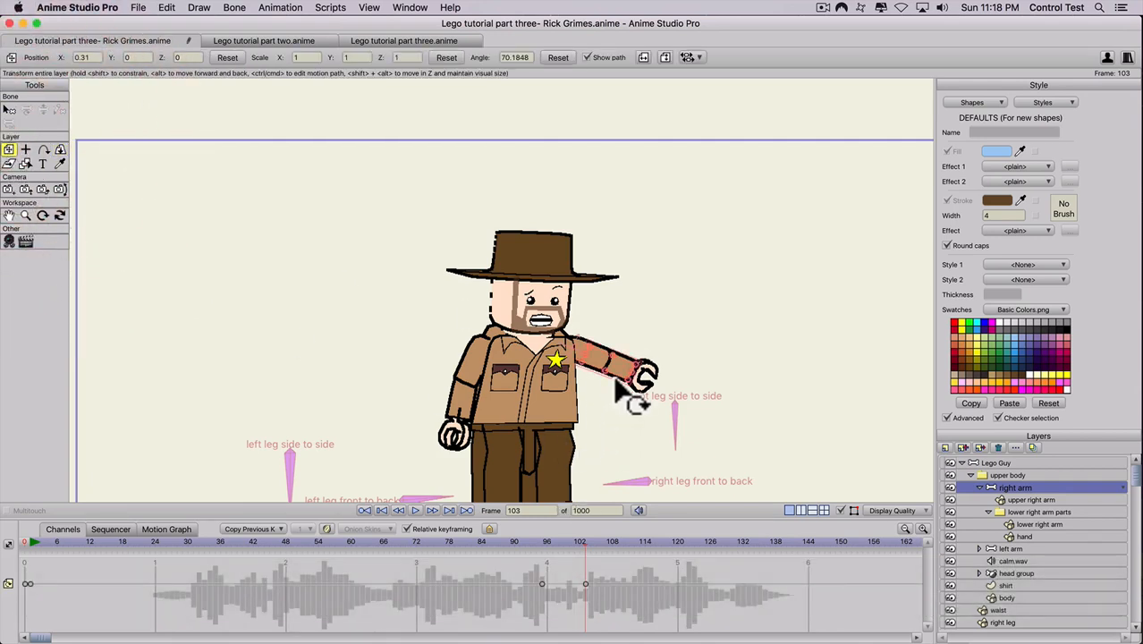
left_click_drag(616, 379, 563, 469)
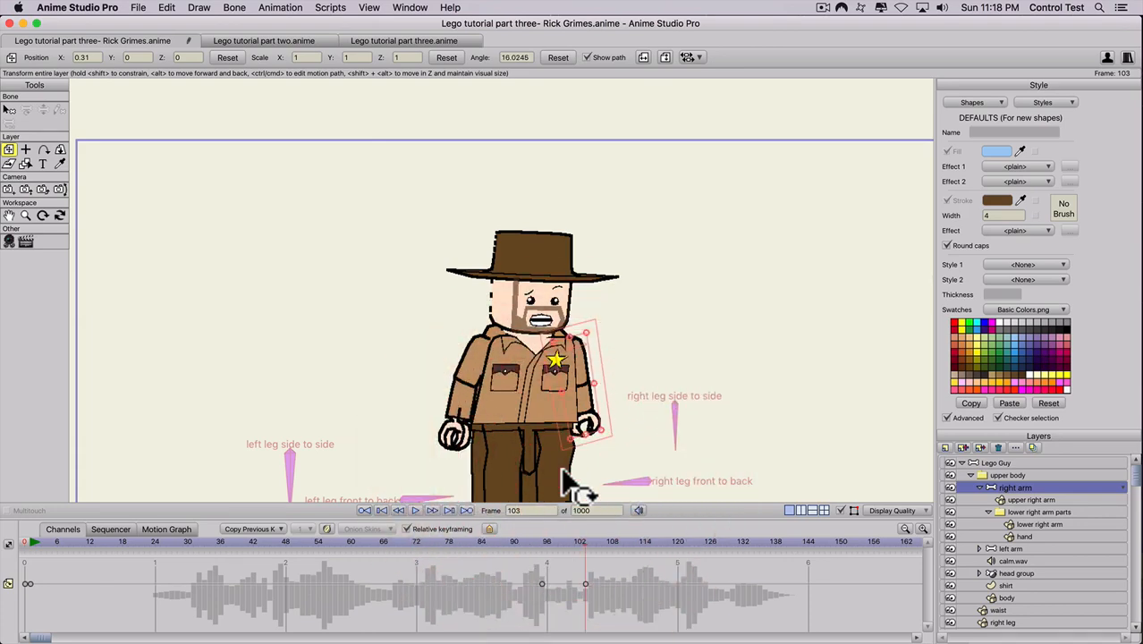
left_click_drag(539, 543, 584, 549)
Key the right arm's 3D rotation at frame 103 and tilt it forward at frame 121 to about X -74.08, Y -18.57.
left_click(61, 150)
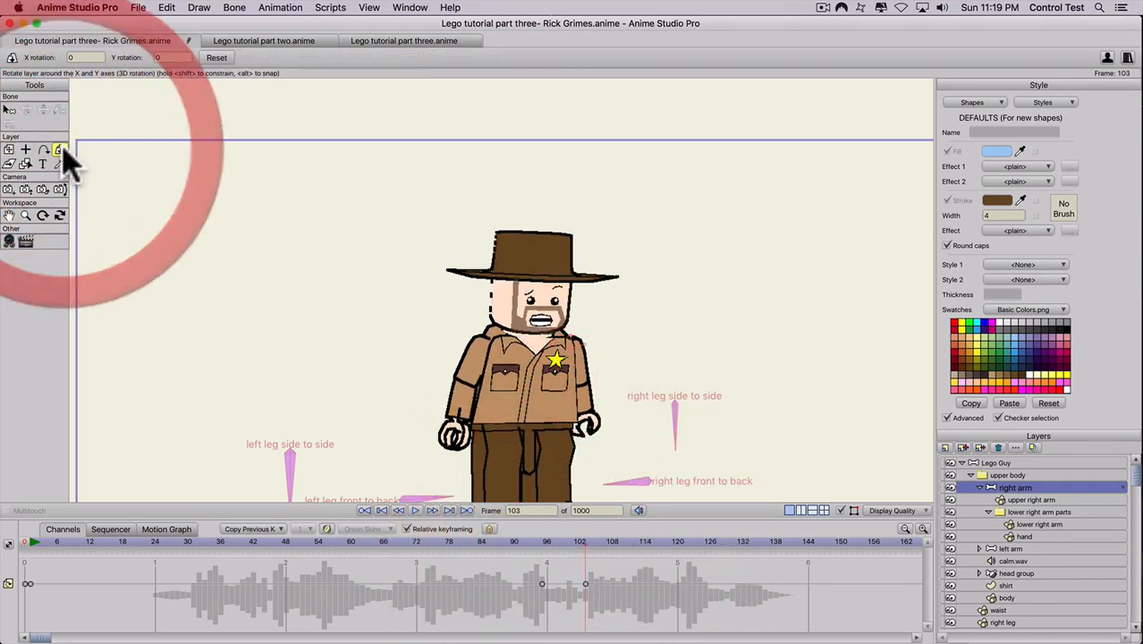
left_click(502, 357)
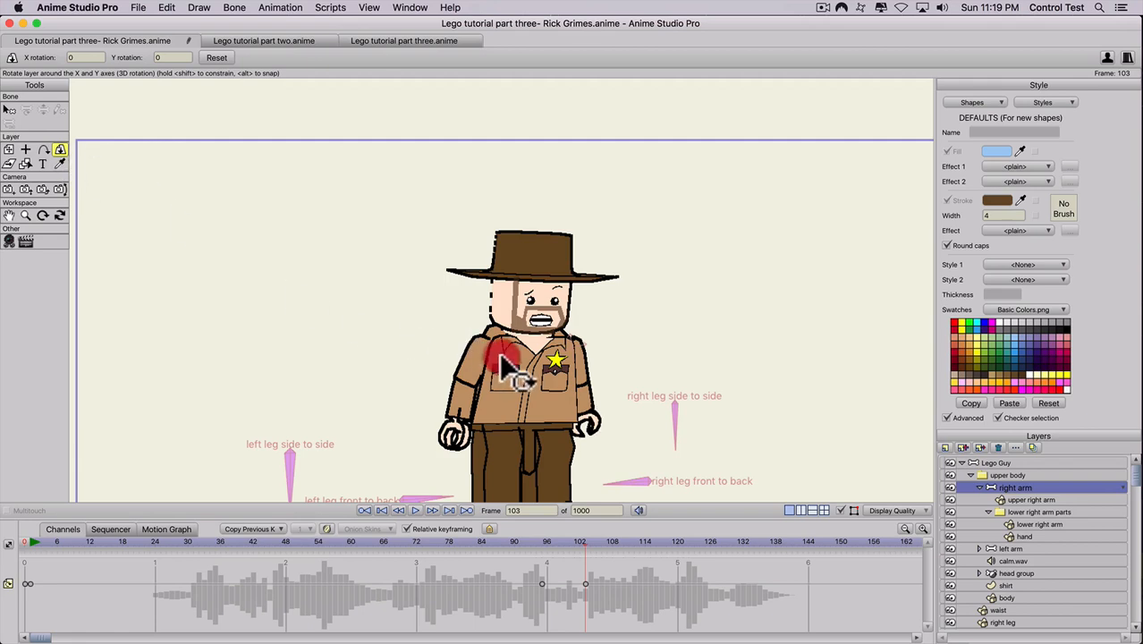
left_click_drag(502, 357, 451, 311)
left_click_drag(616, 542, 683, 542)
left_click_drag(599, 452, 508, 276)
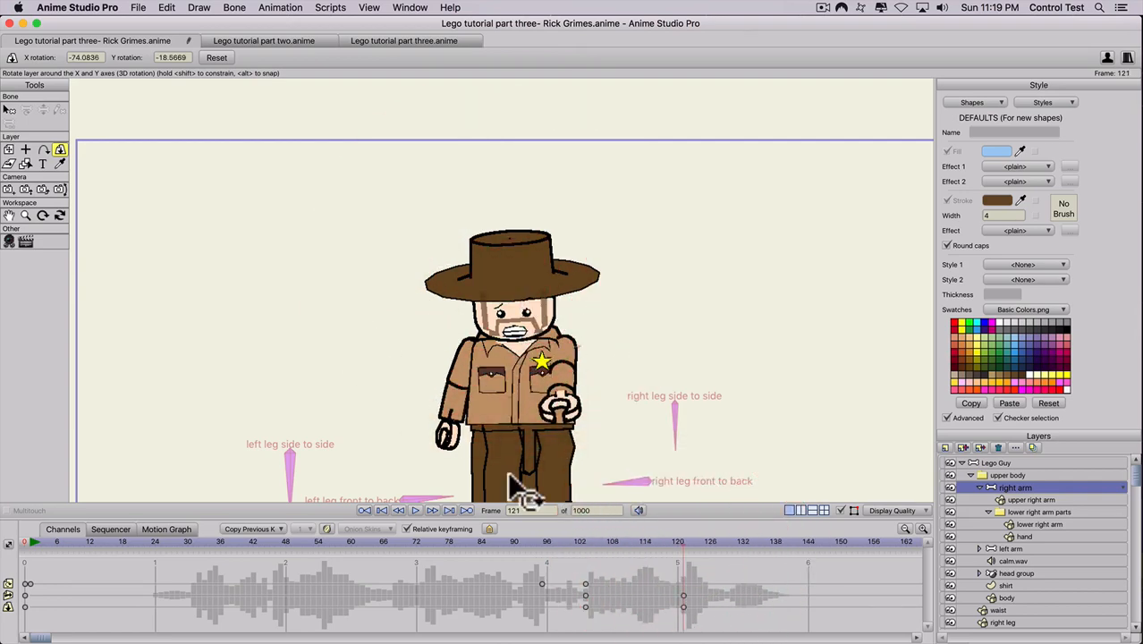
Preview the right arm tilt and shift its frame 121 keyframes earlier to about frame 117.
left_click(581, 542)
key("space")
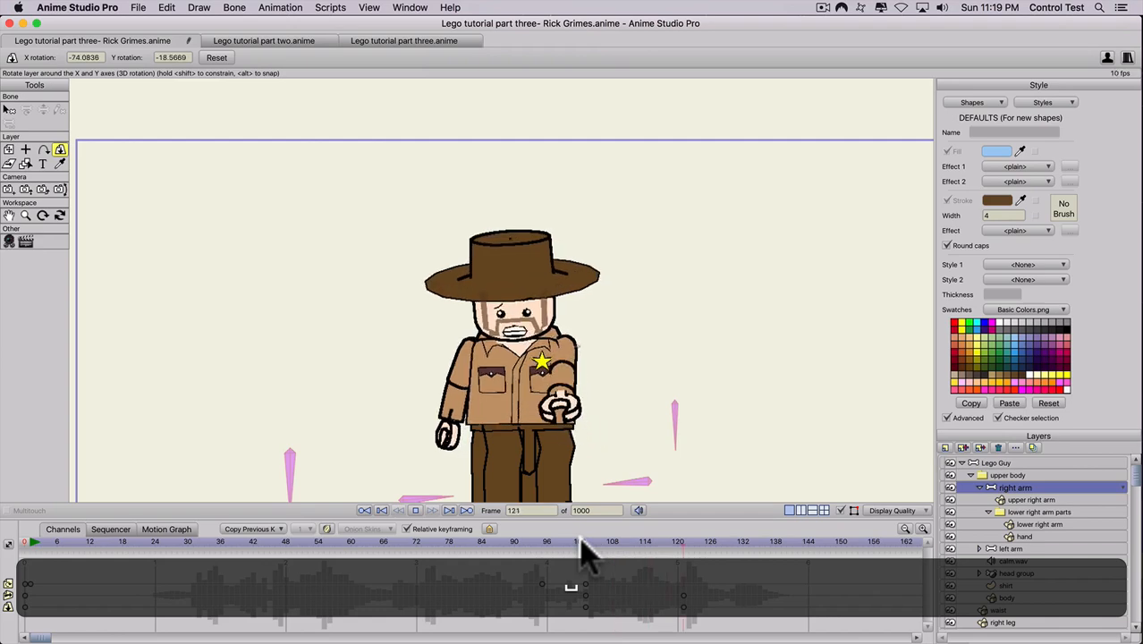
left_click(680, 609)
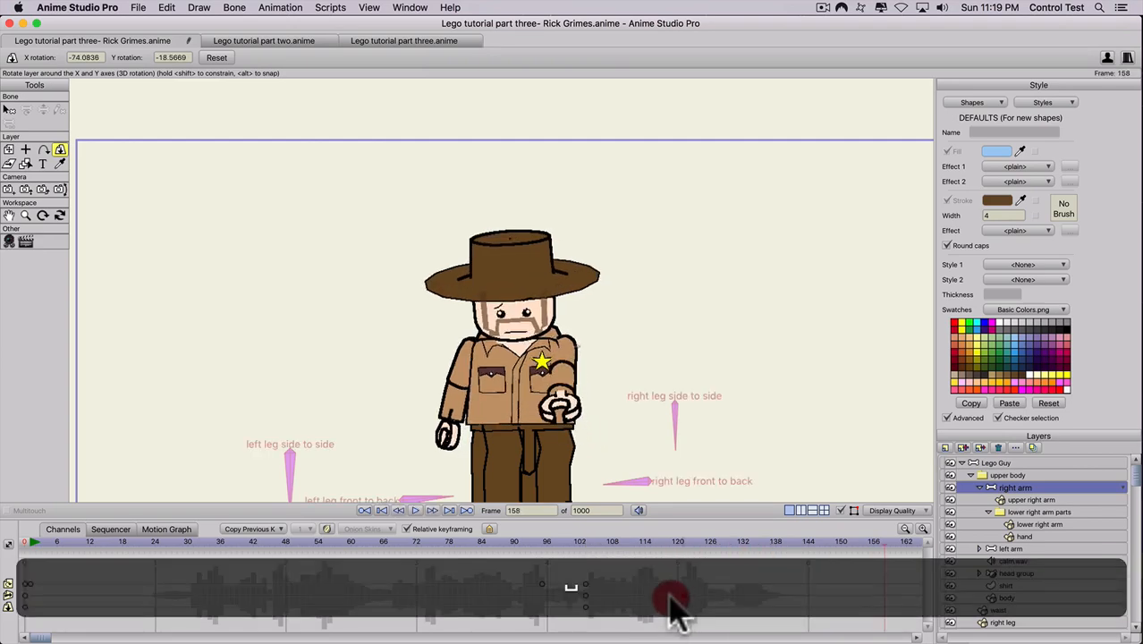
left_click(677, 612)
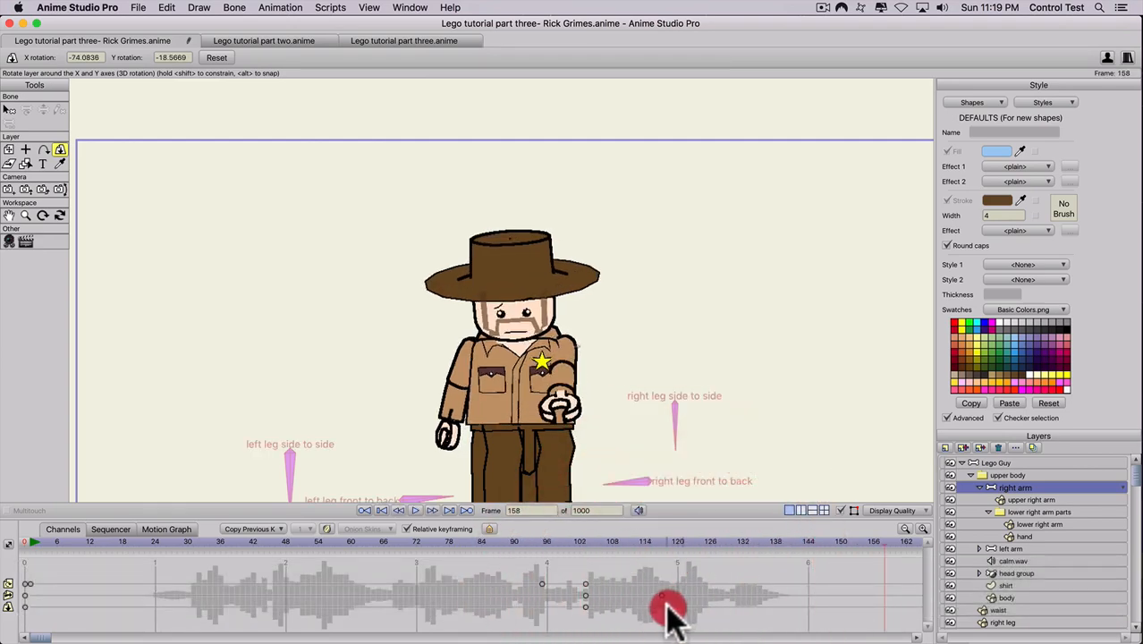
Play the animation from the beginning through frame 140 to review the right arm's motion with the speech.
scroll(512, 472, "down", 2)
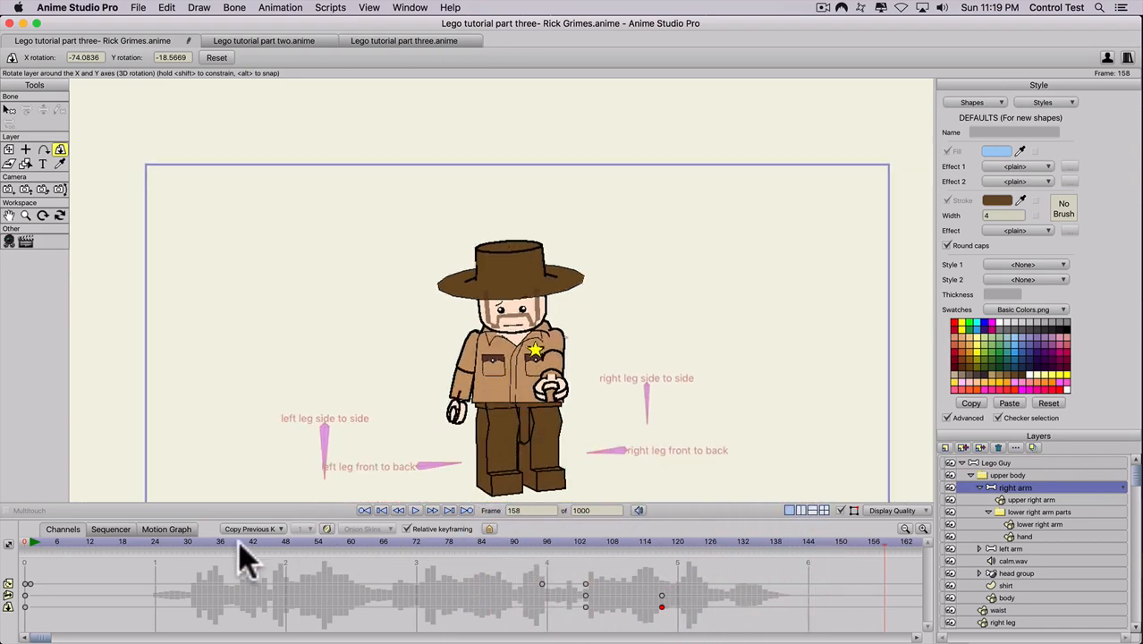
left_click(36, 542)
key("space")
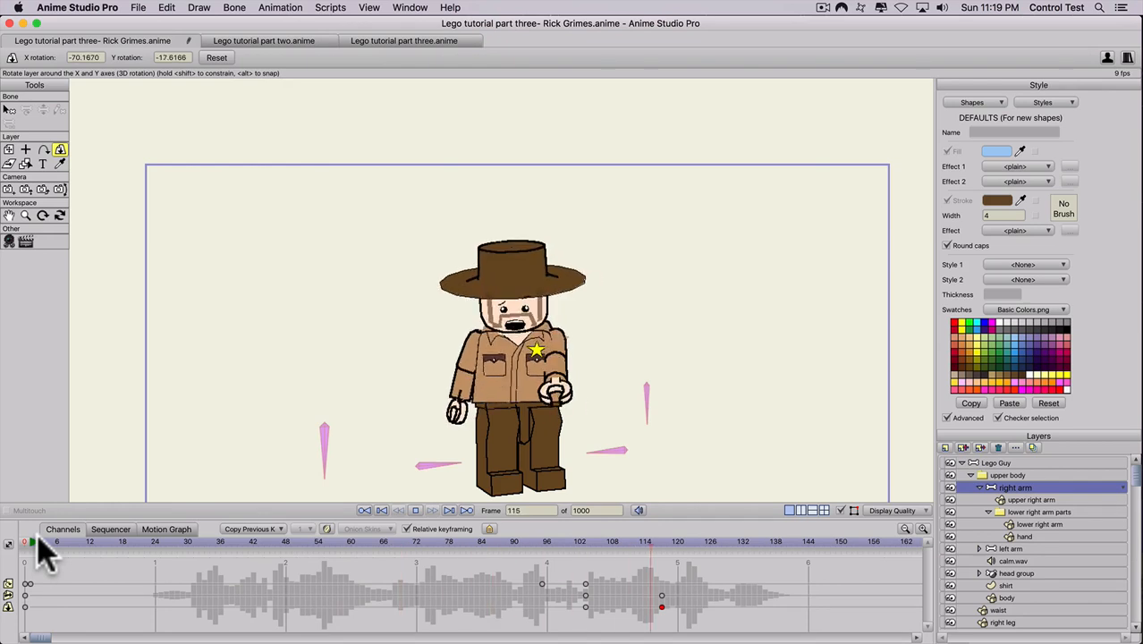
key("space")
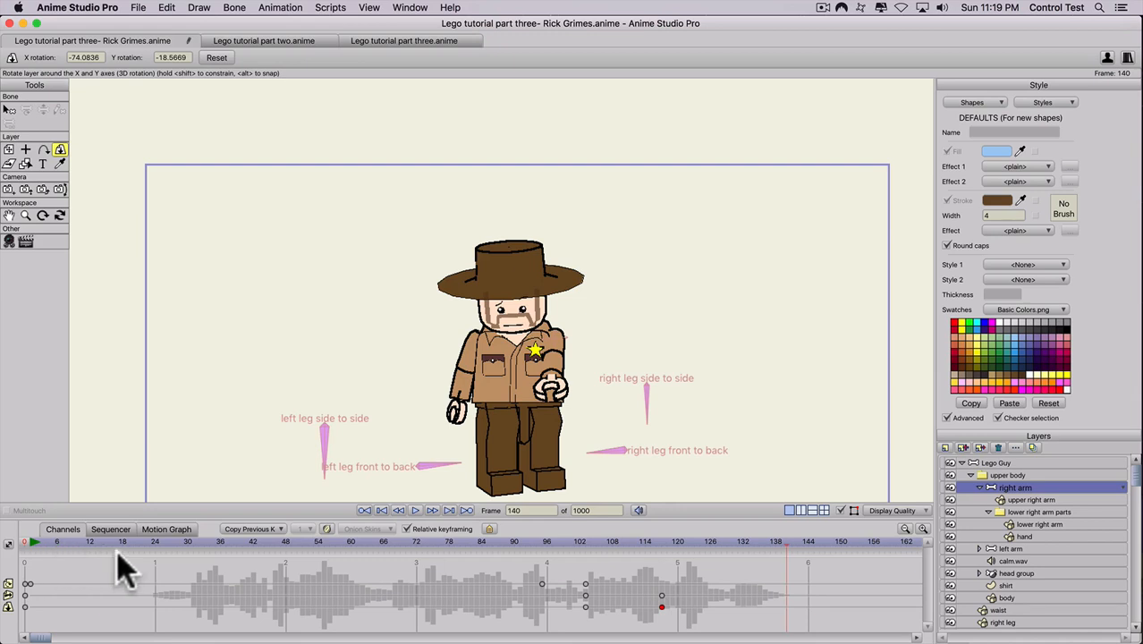
Reset the right arm's 3D rotation to 0 on both axes at frame 128.
left_click_drag(626, 536, 727, 559)
left_click(1001, 489)
left_click(217, 59)
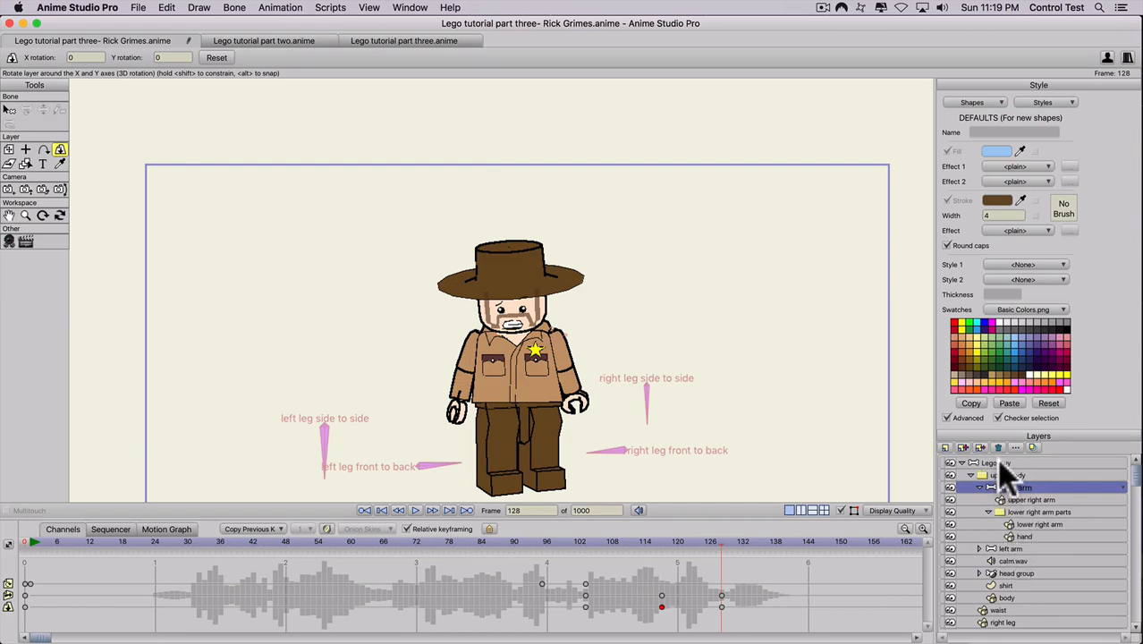
Reset the left arm layer's 3D rotation and its angle at frame 128.
left_click(1011, 548)
left_click(216, 58)
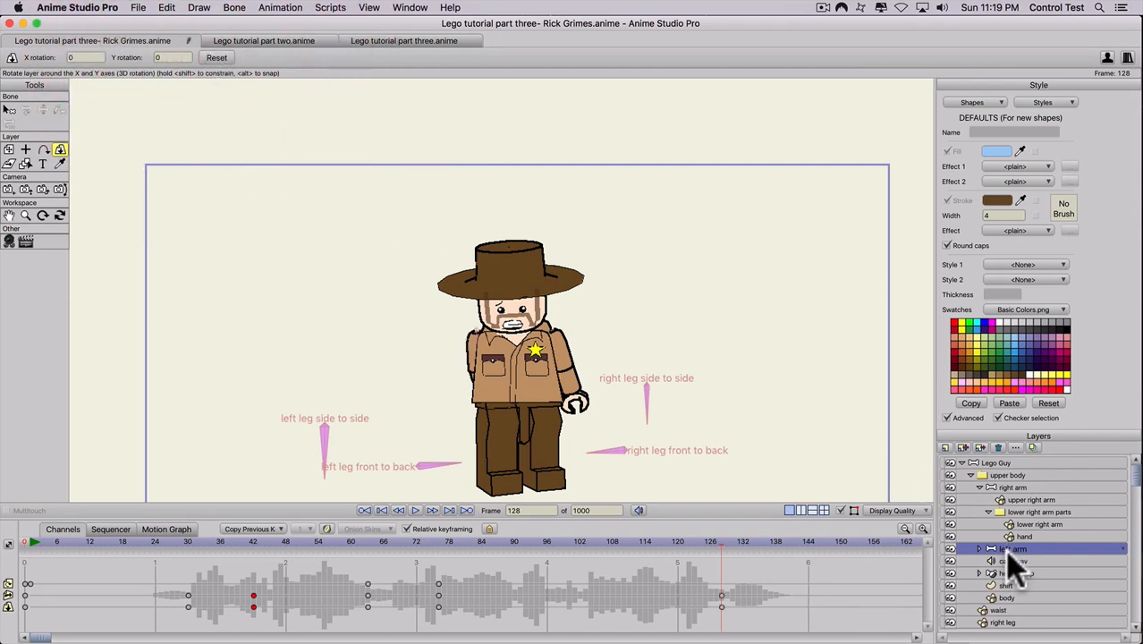
left_click(9, 150)
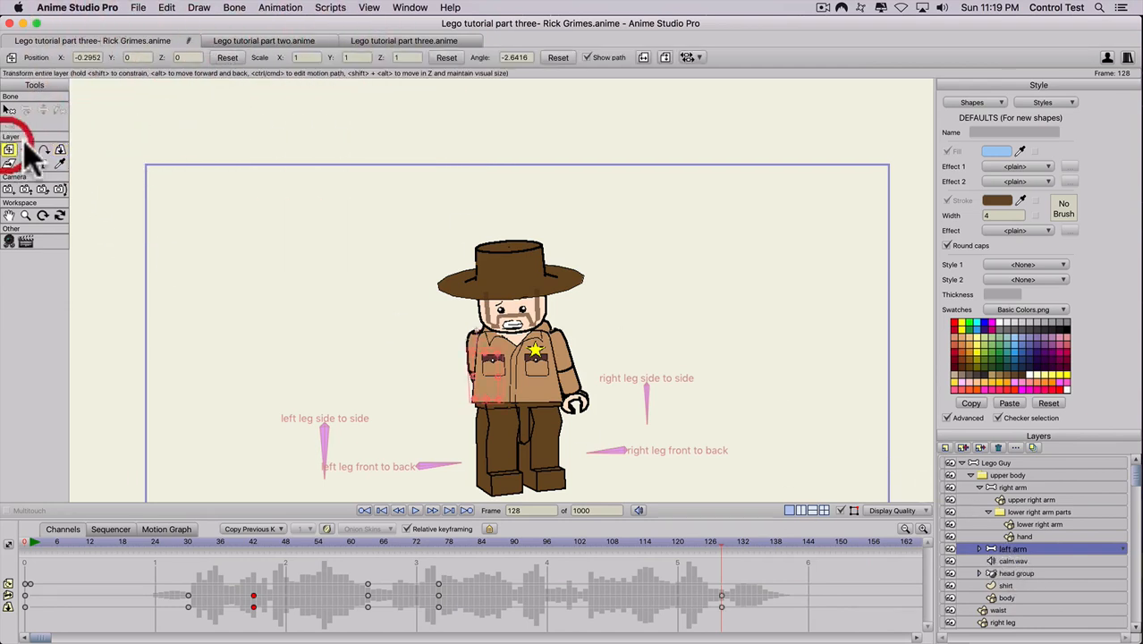
left_click(557, 57)
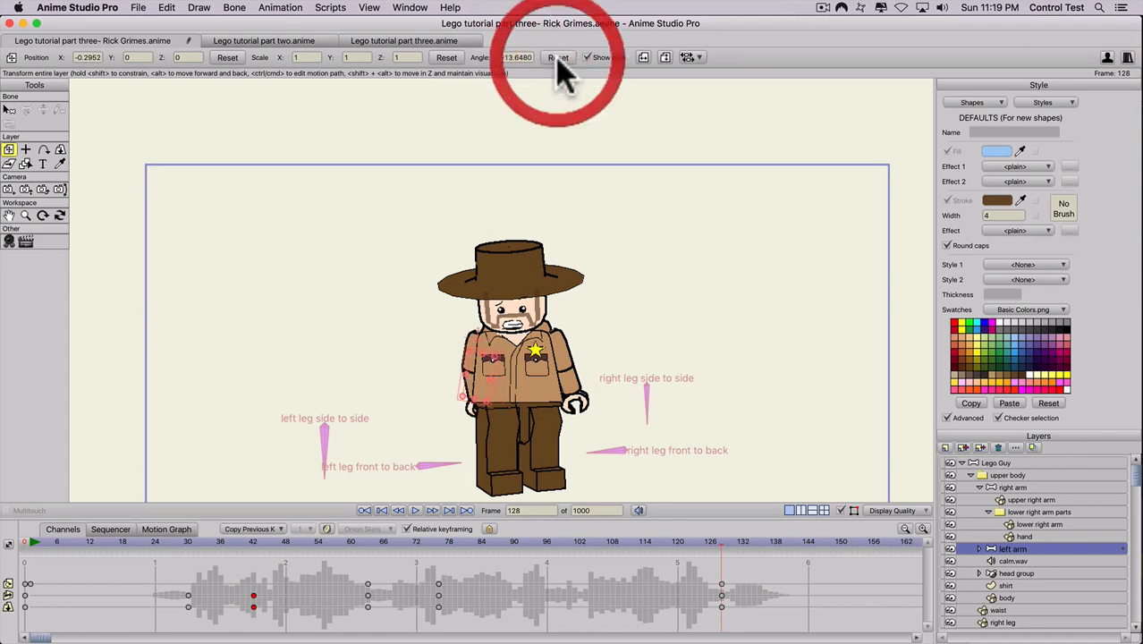
Reset the angle of the lower left arm parts group to 0 at frame 128.
left_click(979, 549)
left_click(1004, 573)
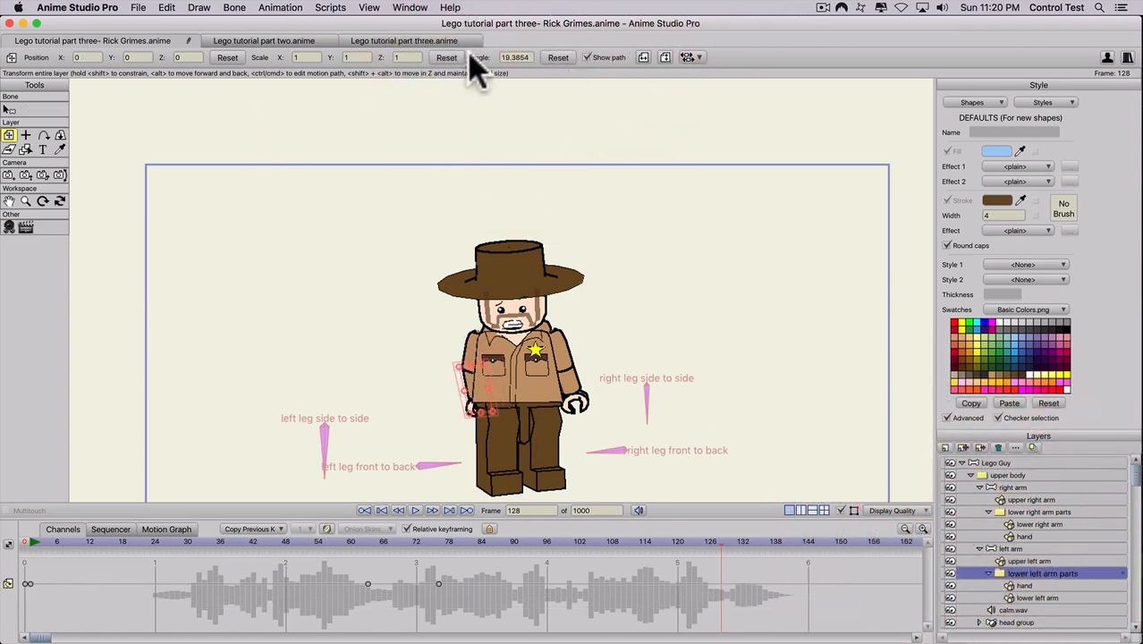
left_click(552, 58)
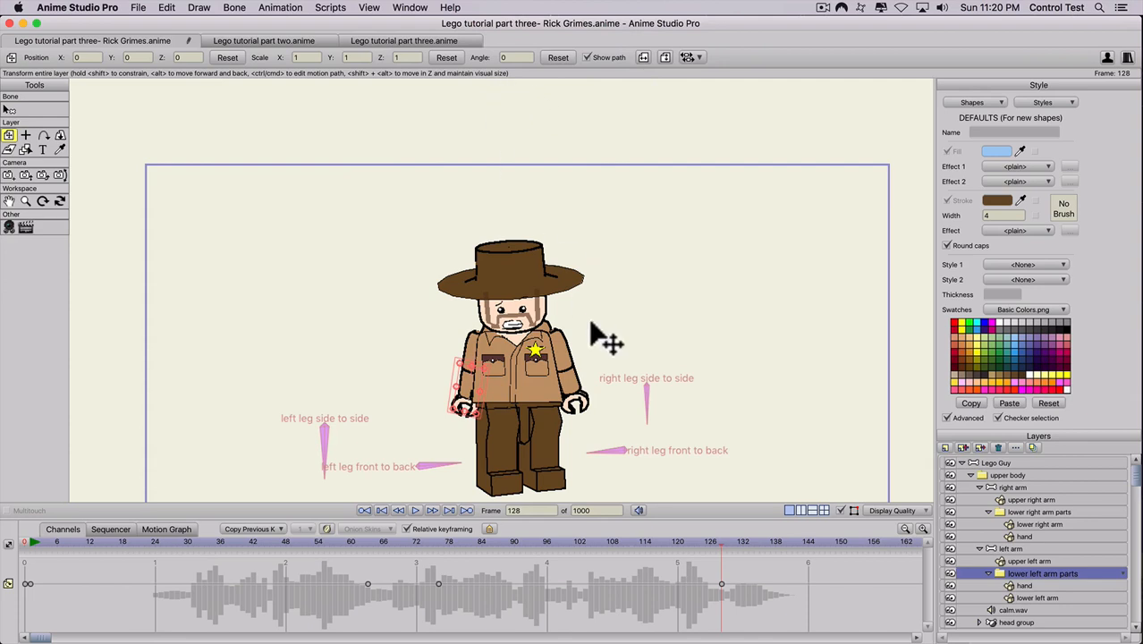
Key the upper body's 3D rotation at frame 119 and reset it to 0 on both axes at frame 128.
left_click(1002, 475)
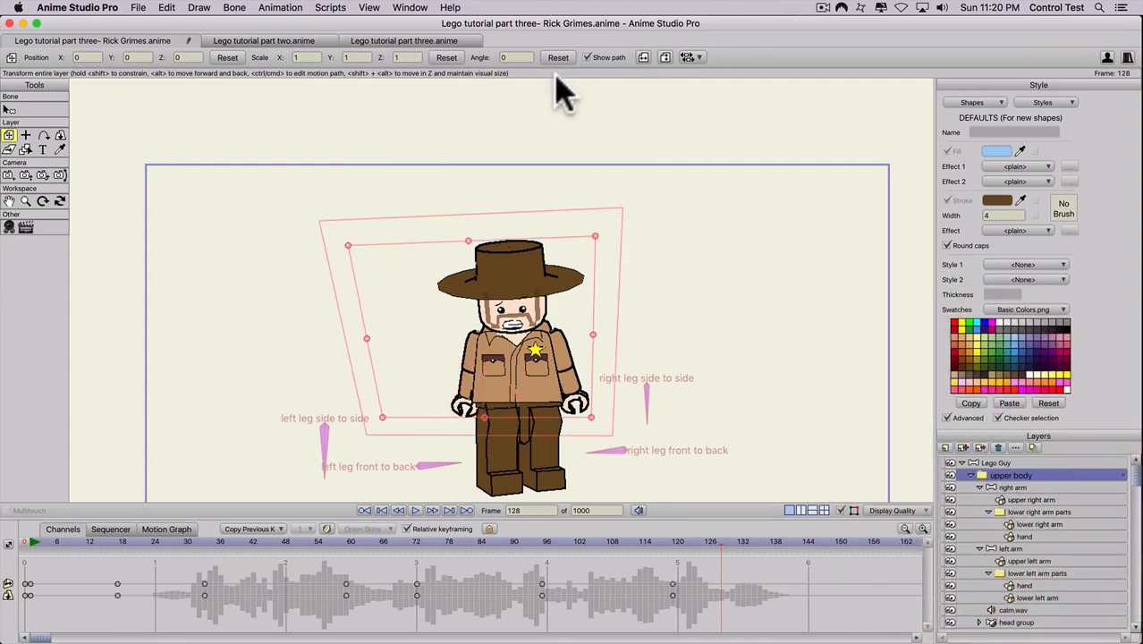
left_click(673, 542)
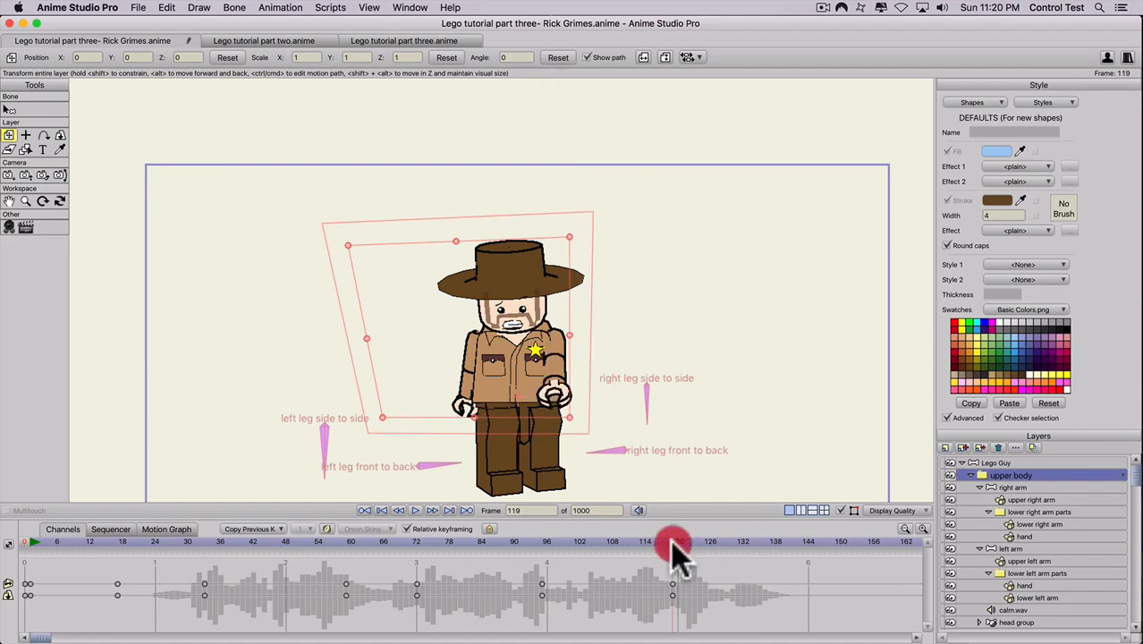
left_click(60, 135)
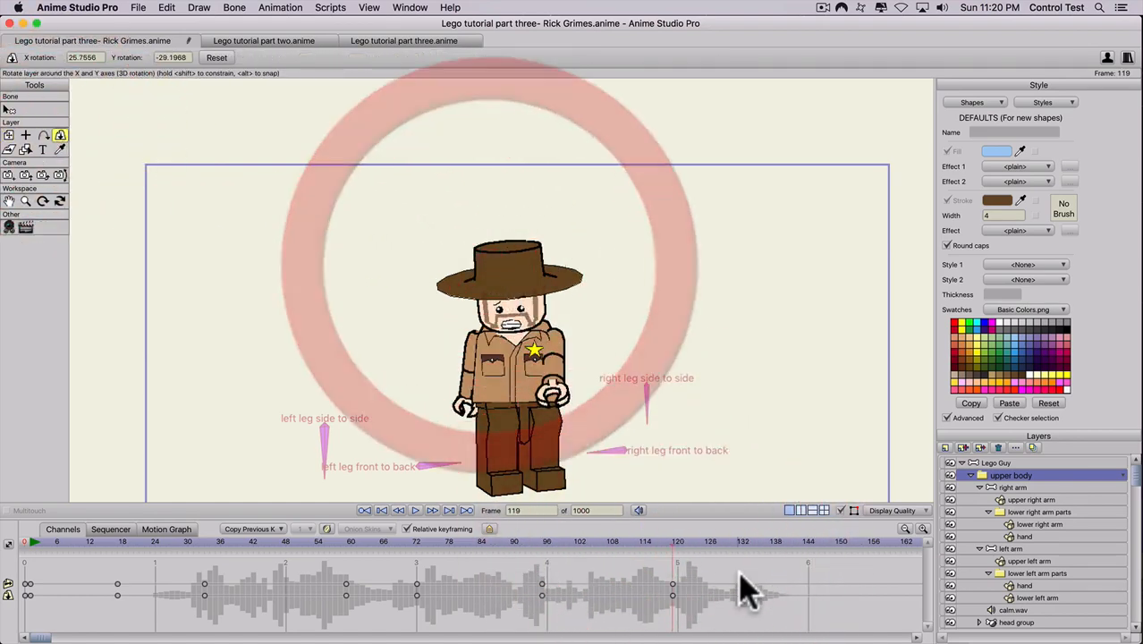
left_click(721, 542)
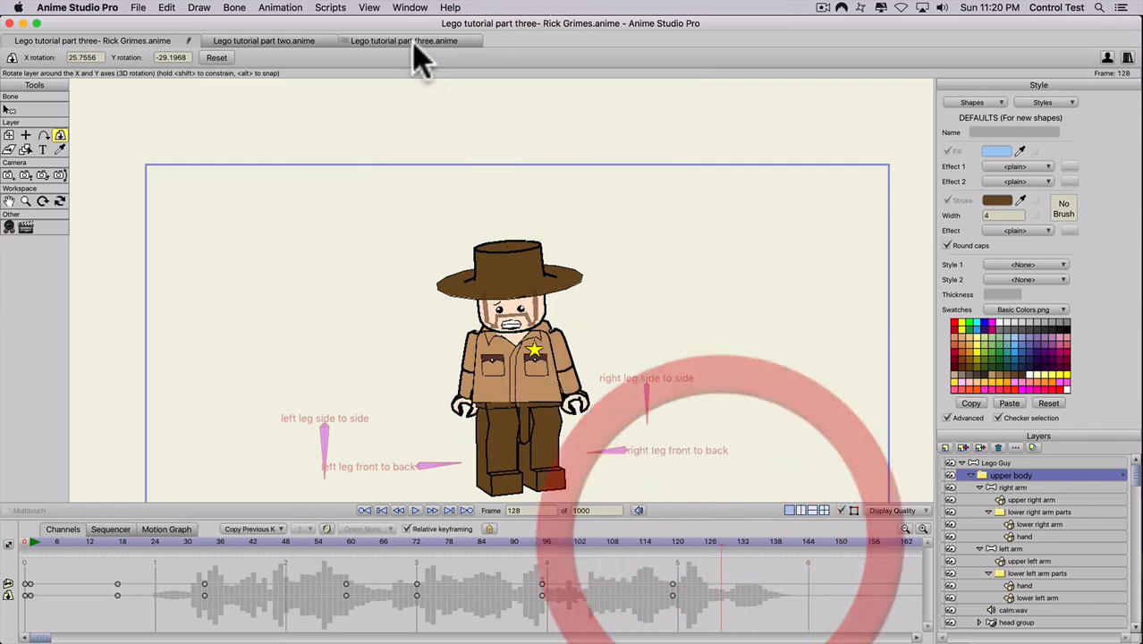
left_click(219, 58)
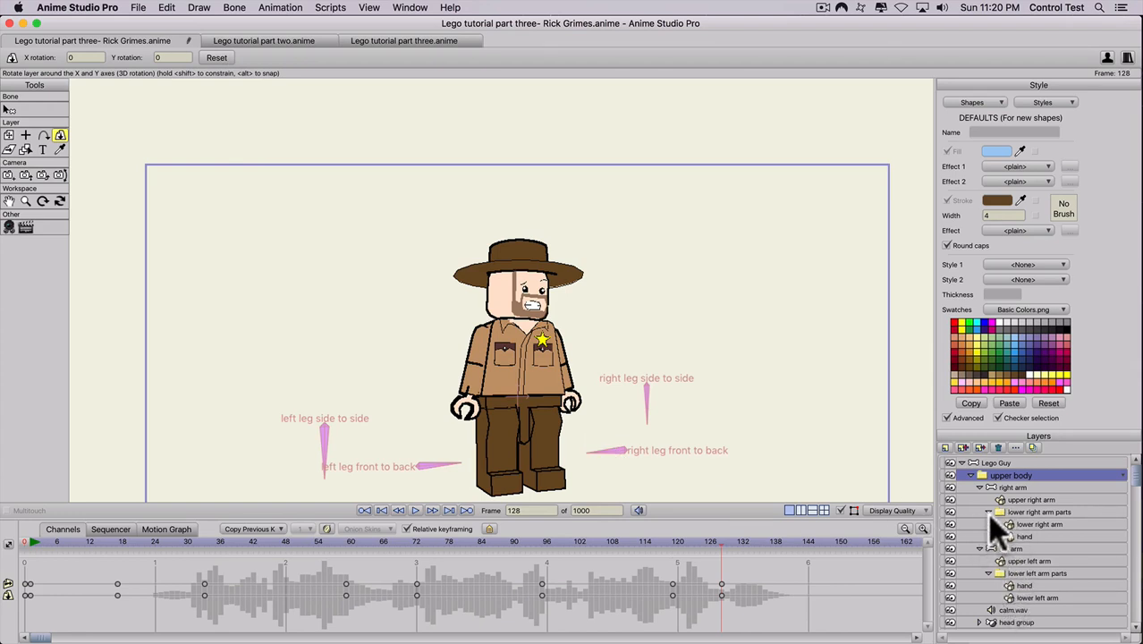
Key the head group's current 3D rotation and reset it to 0 on both axes at frame 129.
scroll(1000, 554, "down", 3)
left_click(1002, 578)
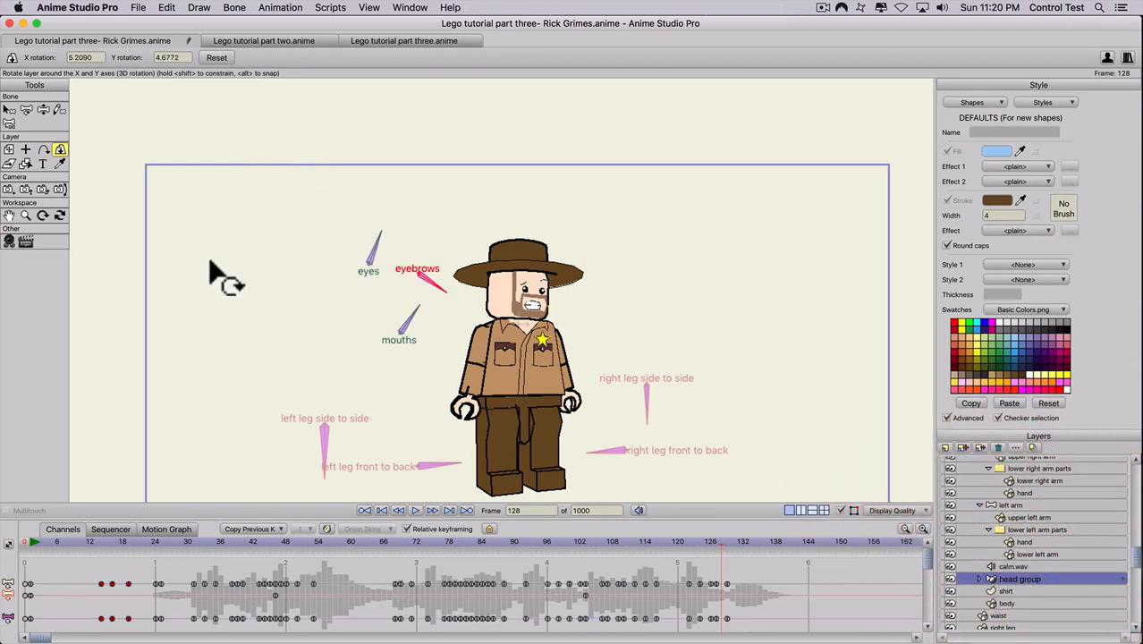
left_click_drag(664, 543, 726, 540)
left_click(445, 254)
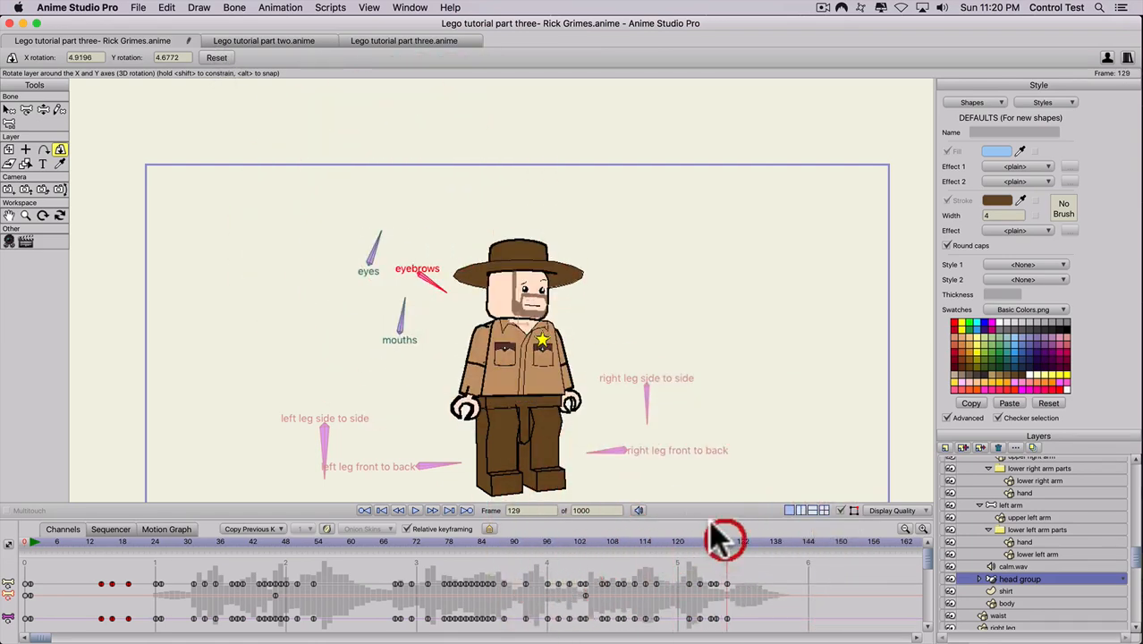
left_click(214, 59)
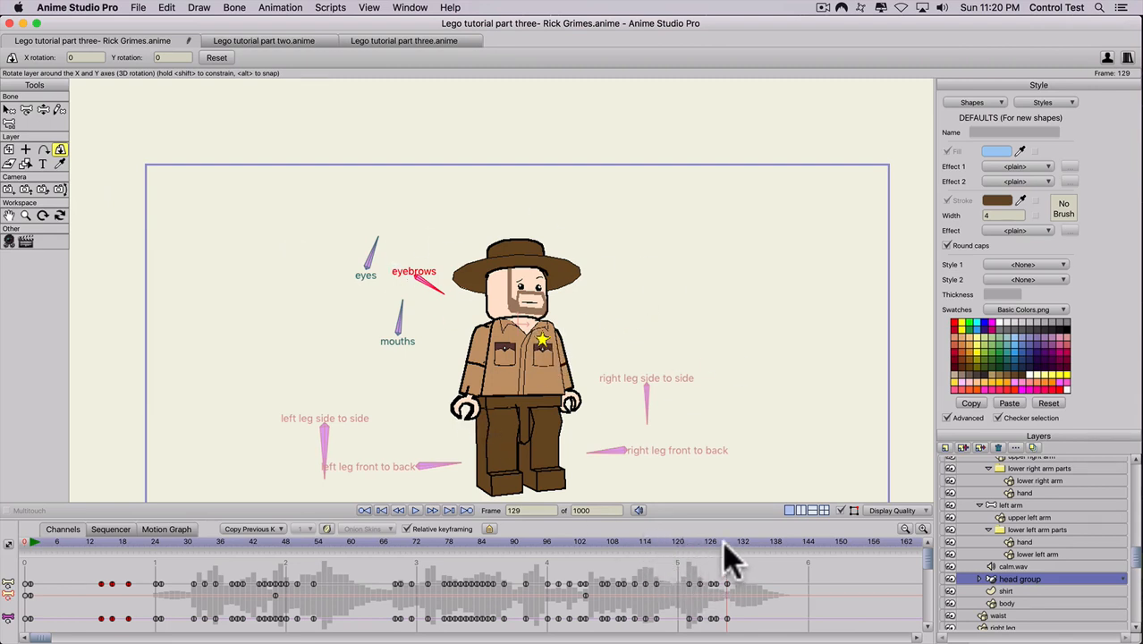
Go to frame 134 and ready the Lego Guy layer for bone manipulation.
left_click_drag(724, 542, 738, 543)
left_click(752, 542)
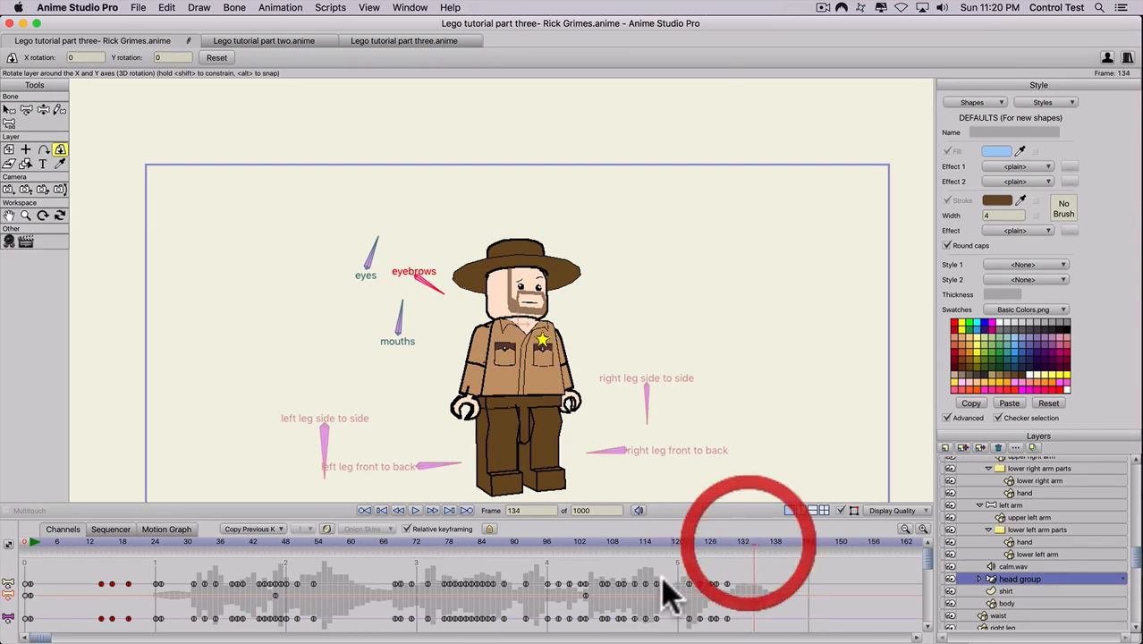
scroll(991, 510, "up", 2)
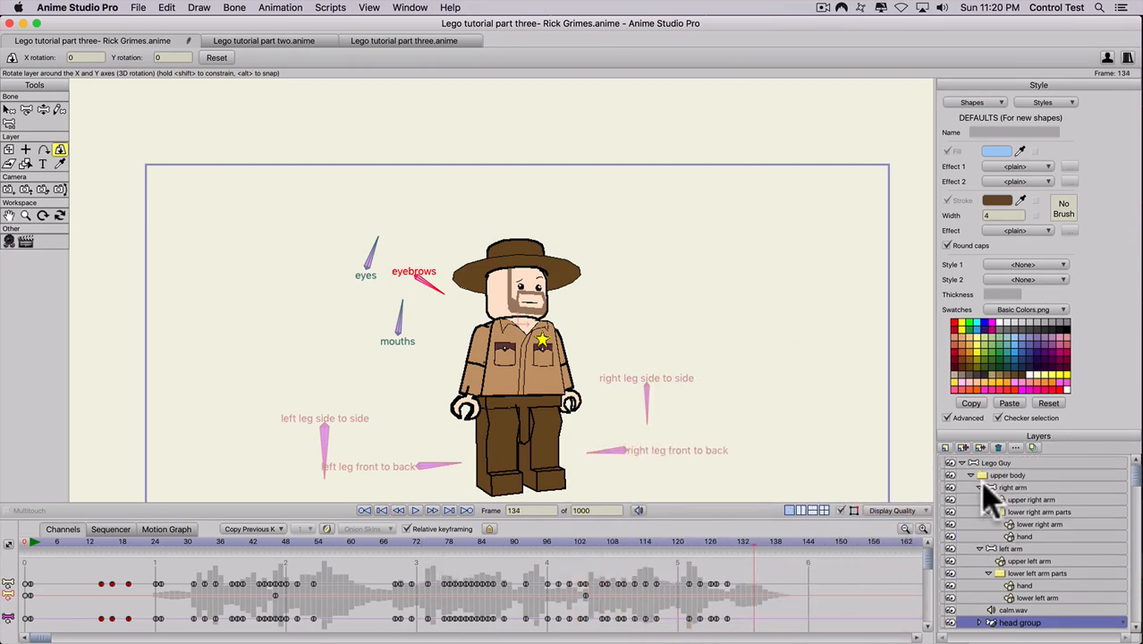
left_click(993, 464)
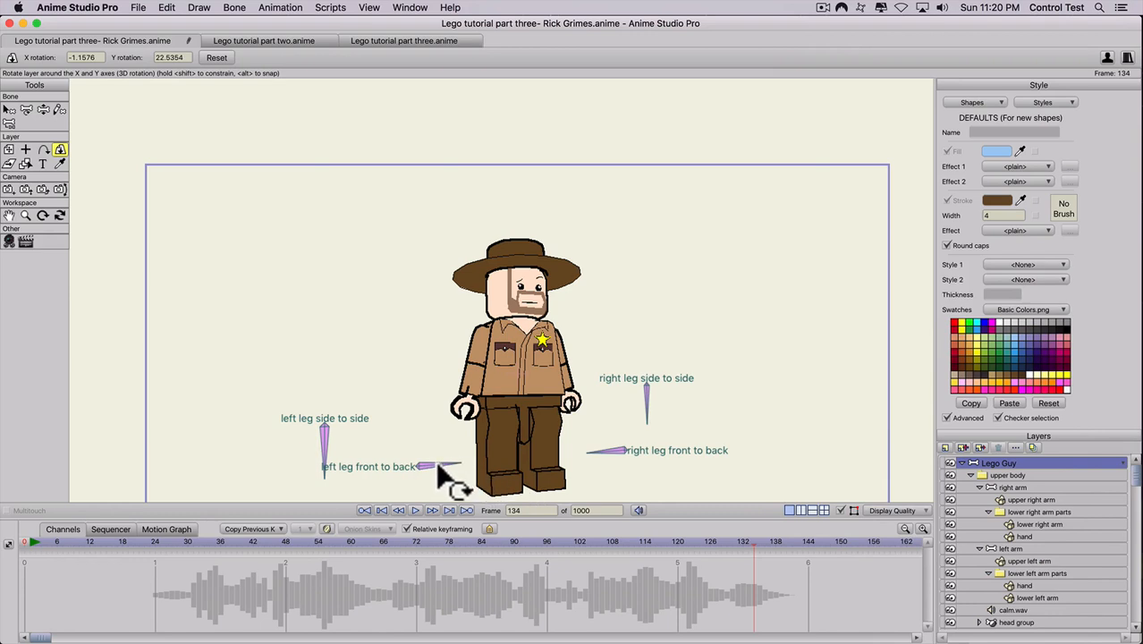
key("t")
Try swinging the left and right leg front-to-back bones at frame 134, and undo the leg poses.
left_click_drag(443, 470, 434, 447)
key("shift")
left_click(609, 452)
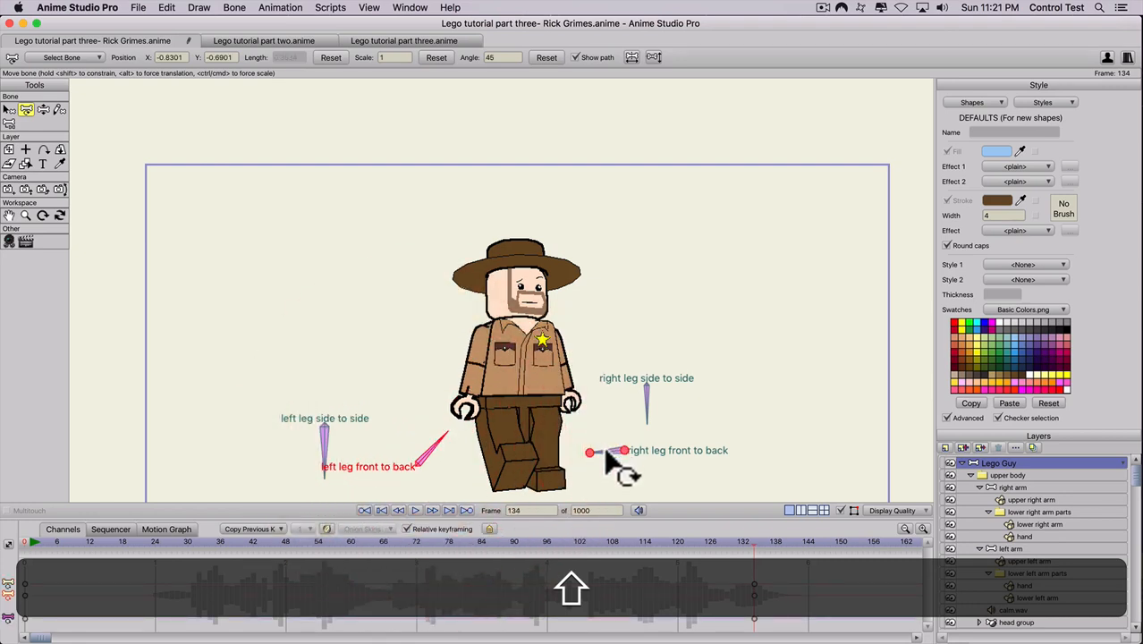
left_click_drag(608, 458, 612, 469)
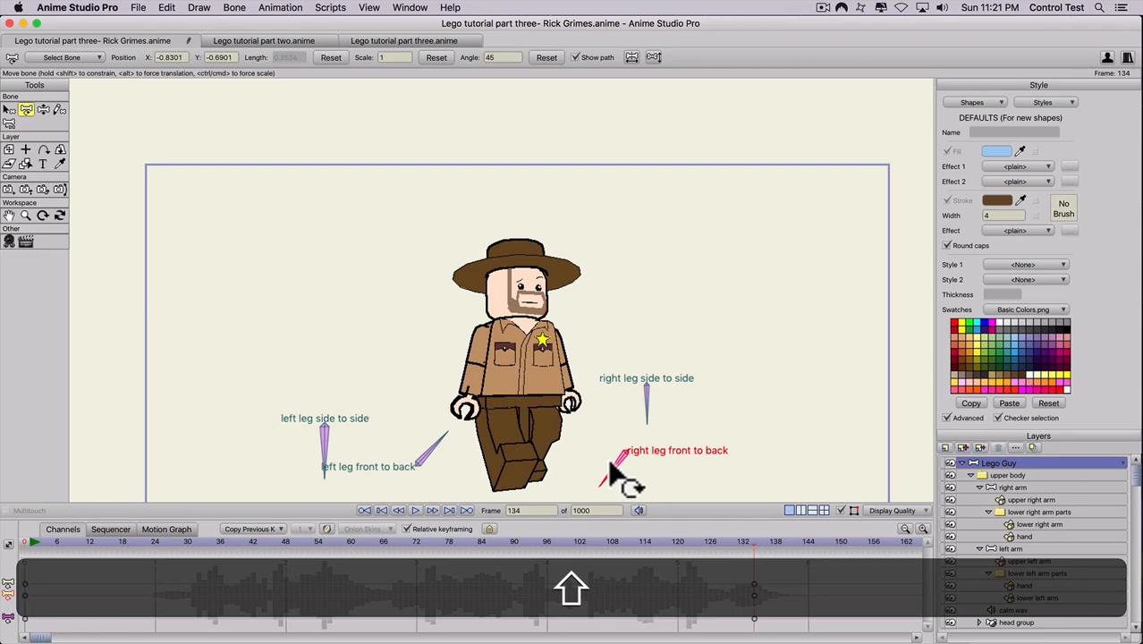
left_click_drag(612, 472, 613, 467)
key("shift+super+z")
key("super+z")
key("super+z")
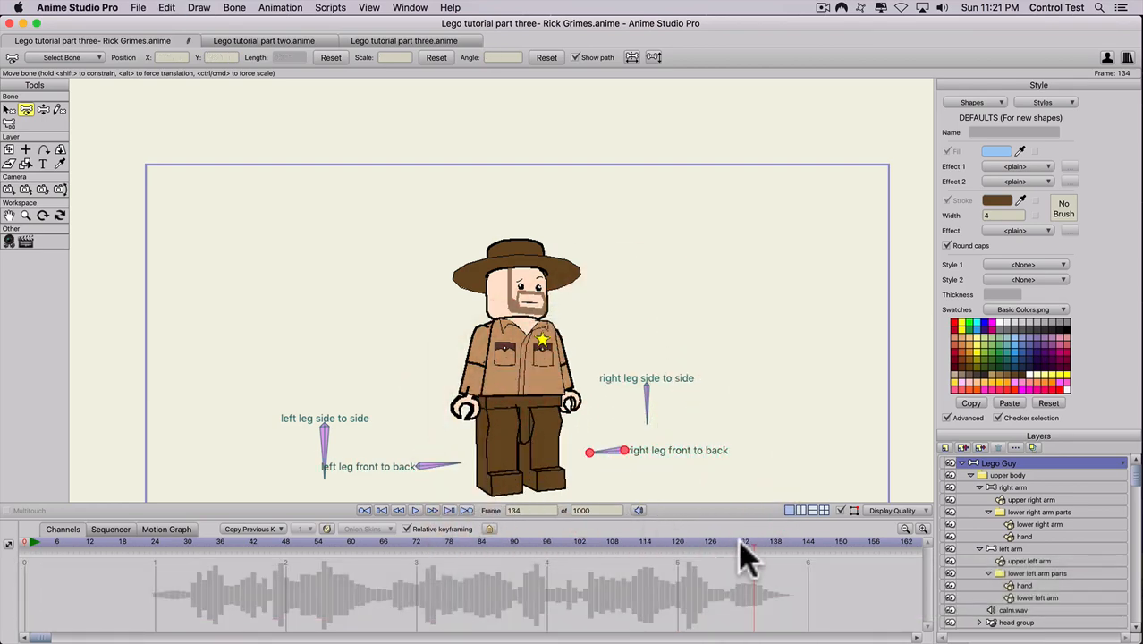
Key the unmoved left and right leg front-to-back bones at frame 134, undoing the stray bone movement.
left_click(453, 467)
left_click_drag(454, 465, 449, 465)
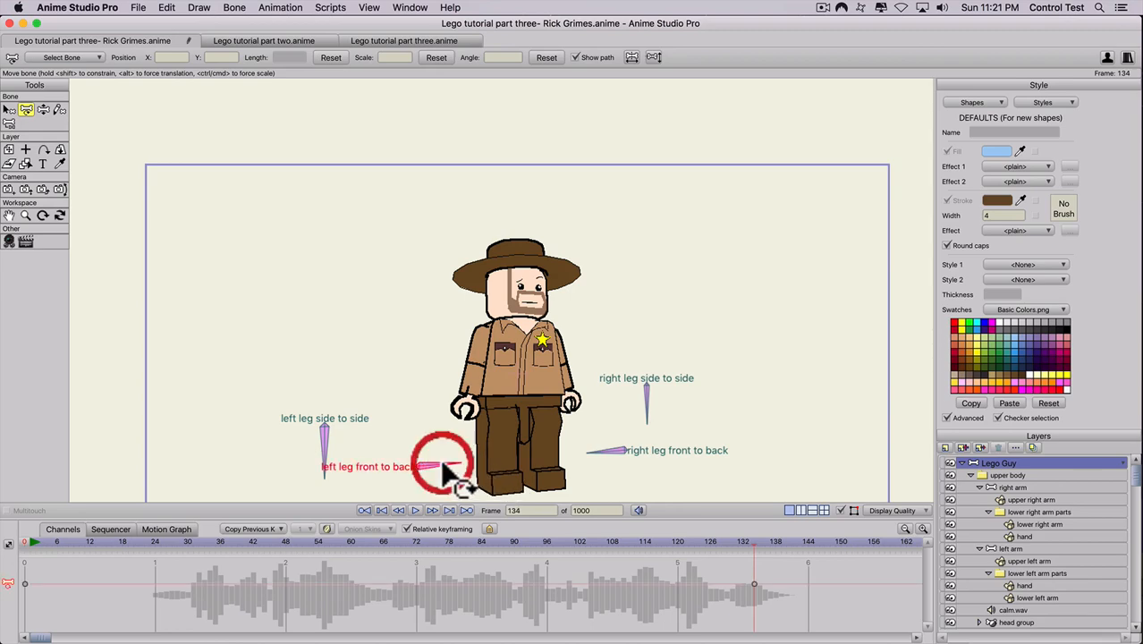
left_click(604, 454)
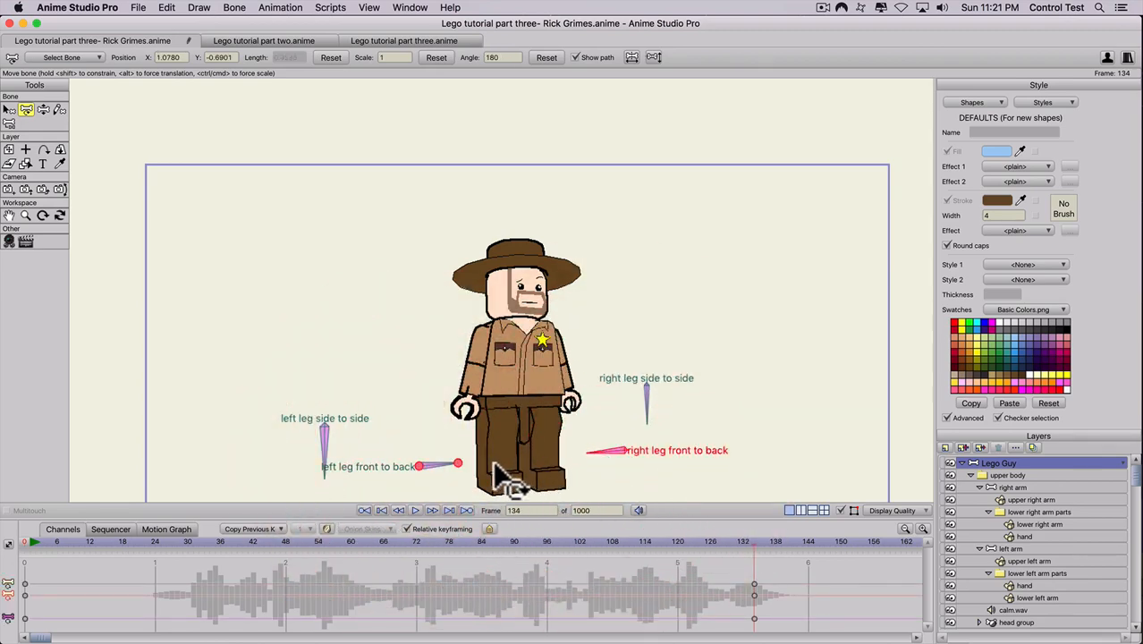
key("super+z")
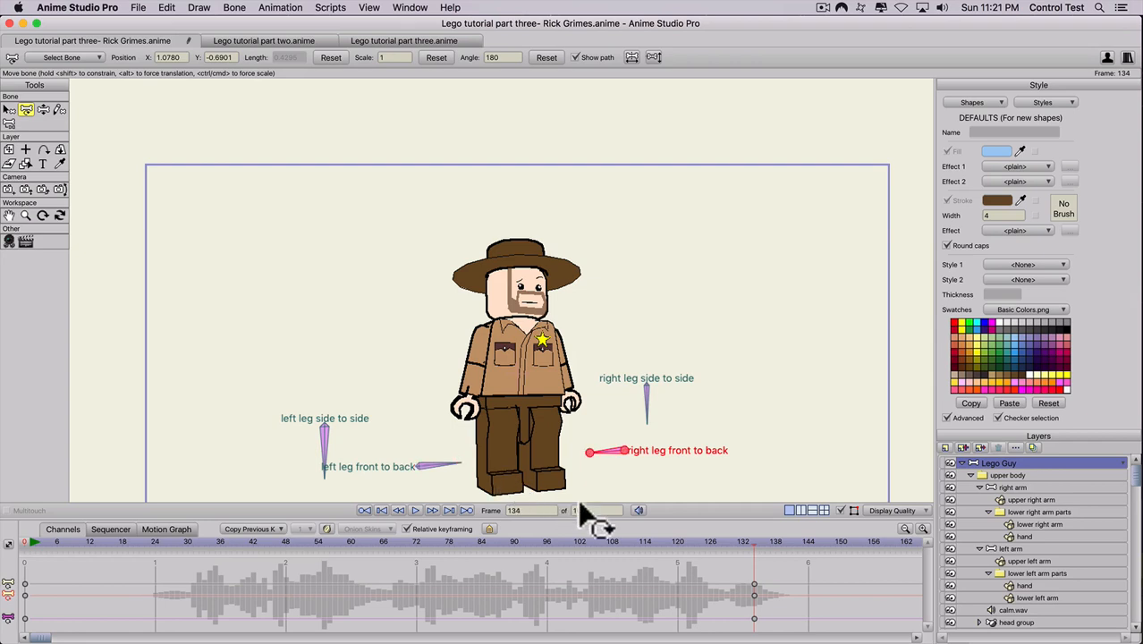
Pose the legs mid-stride at frame 144, rotating the left leg front-to-back bone upward and the right one downward to 225°.
left_click(808, 543)
key("space")
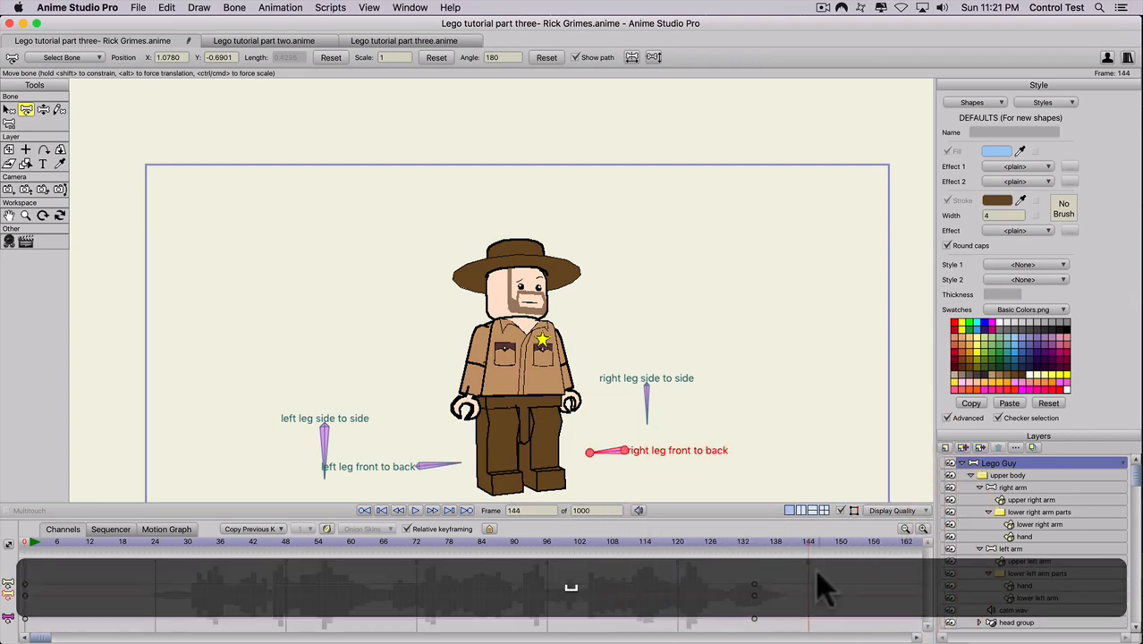
left_click(54, 637)
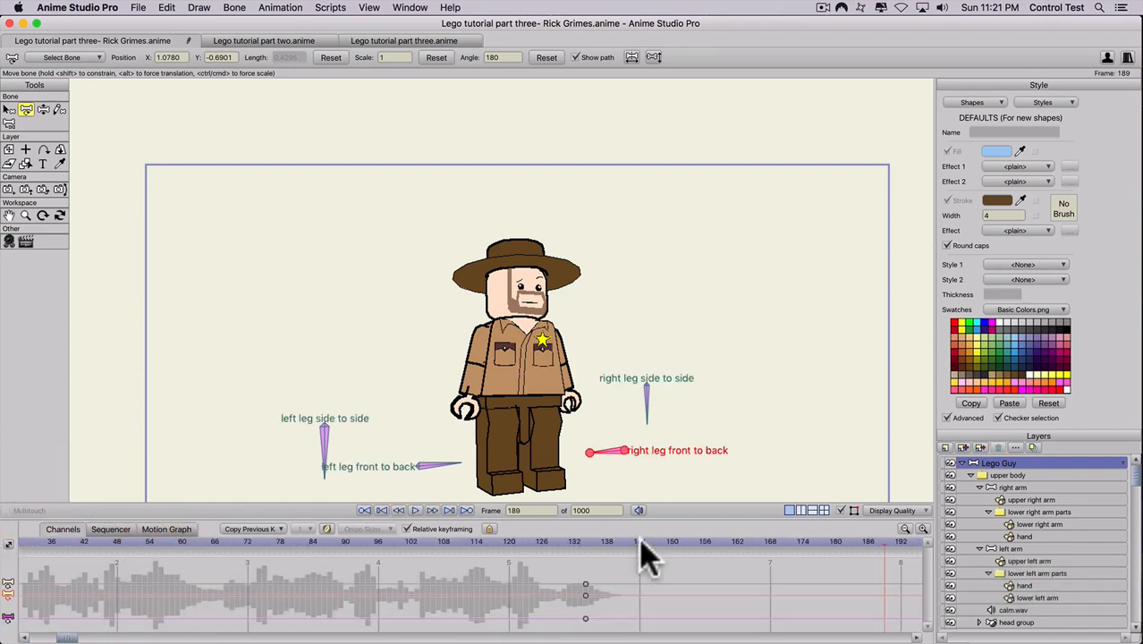
left_click(639, 542)
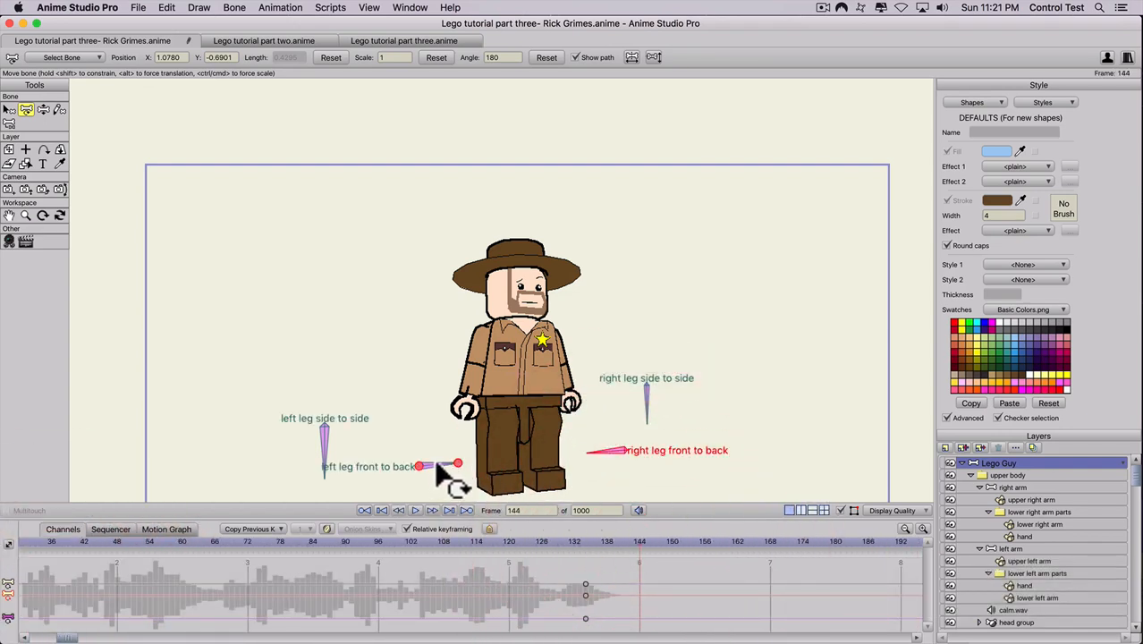
left_click_drag(438, 466, 436, 453)
left_click_drag(608, 452, 613, 467)
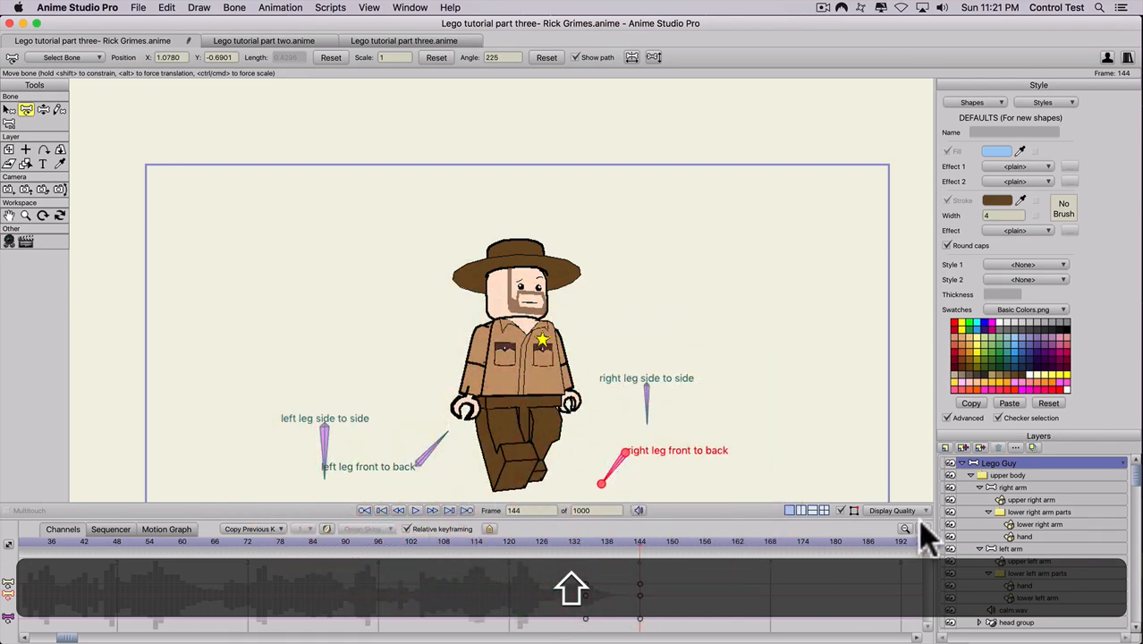
Collapse the arm layer groups and key the right arm layer's X rotation at -45 at frame 144.
left_click(981, 549)
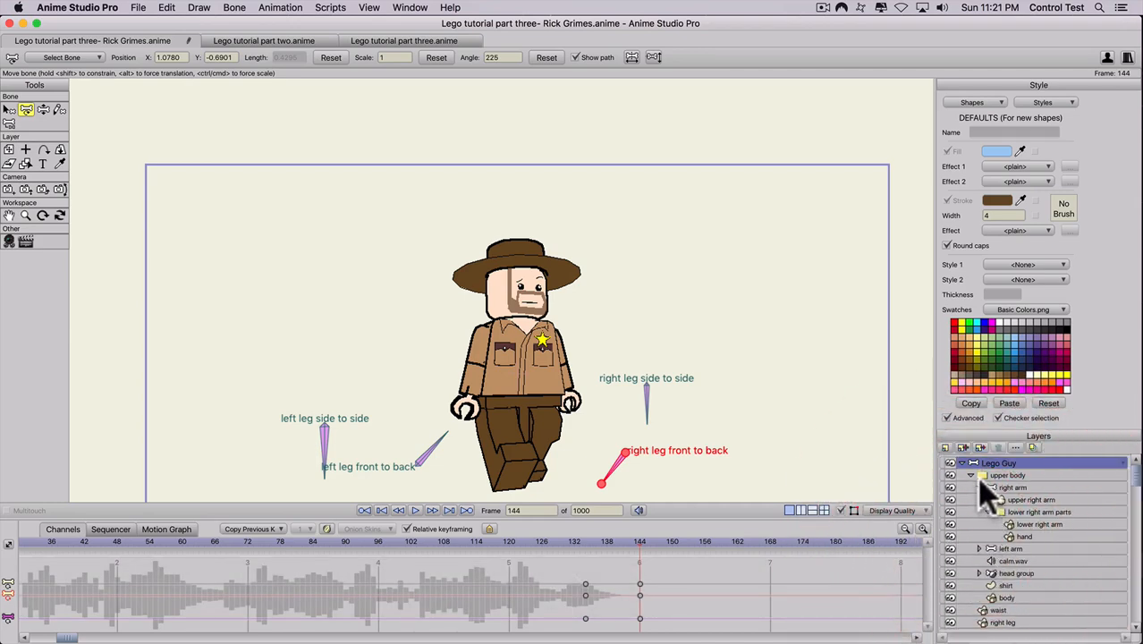
left_click(980, 488)
left_click(1010, 488)
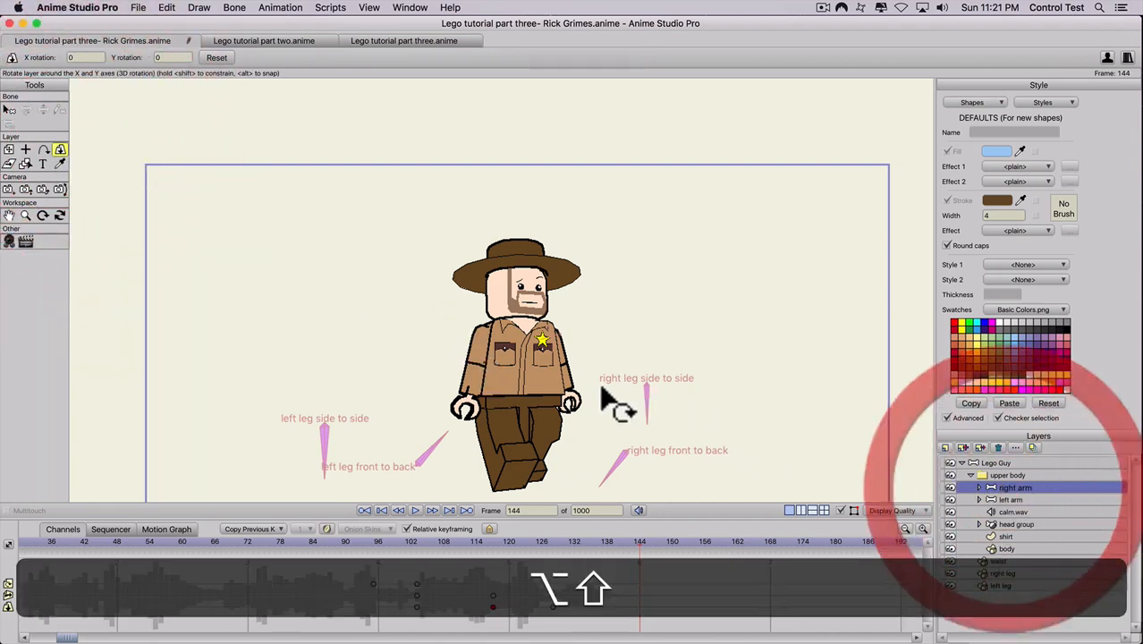
mouse_move(583, 379)
left_mouse_down()
mouse_move(626, 459)
mouse_move(593, 385)
mouse_move(574, 434)
left_mouse_up()
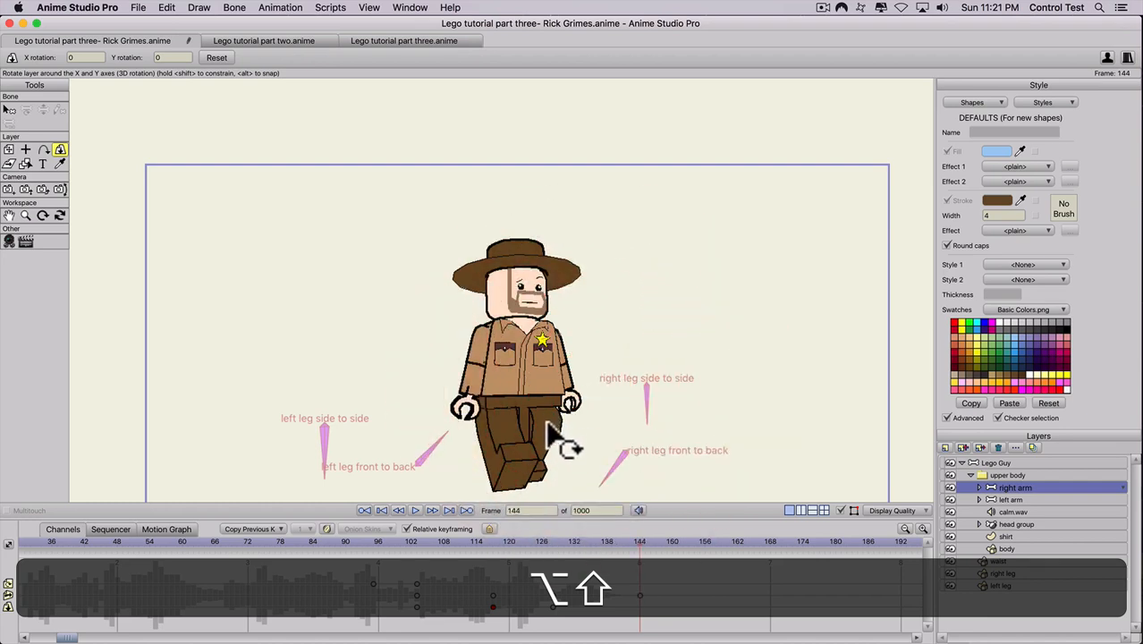
key("alt+shift")
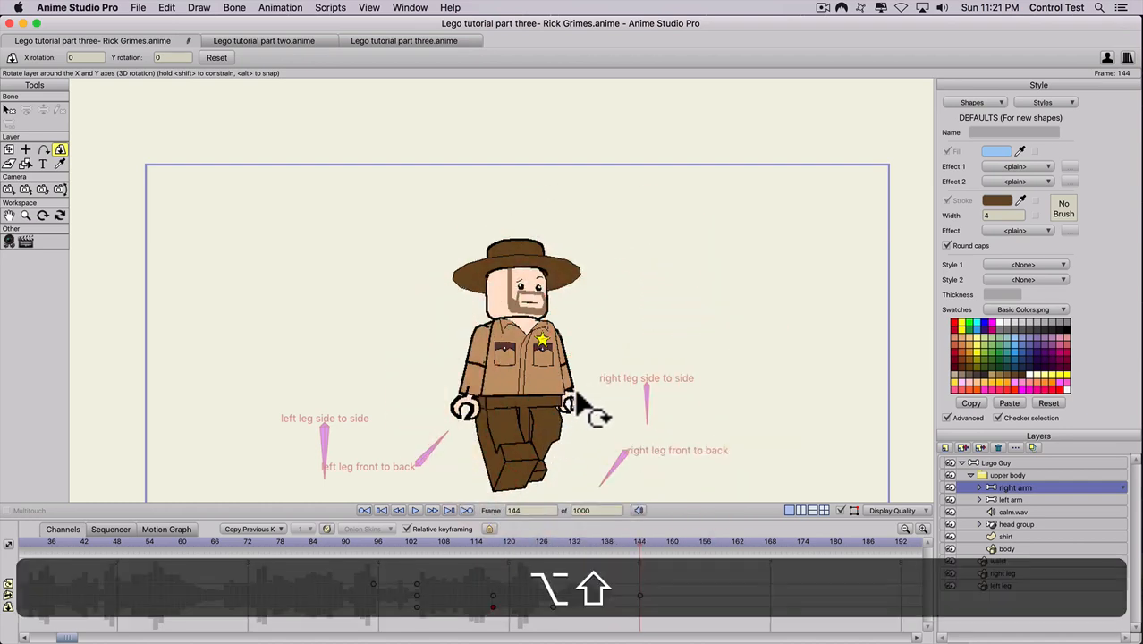
left_click_drag(583, 400, 578, 319)
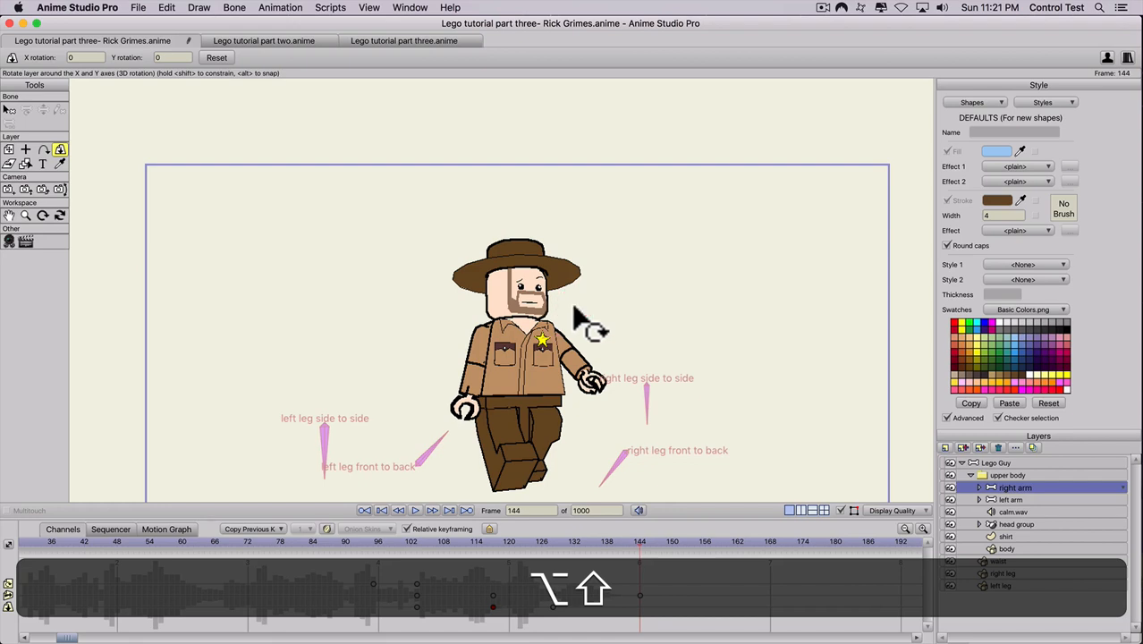
left_click_drag(577, 319, 577, 320)
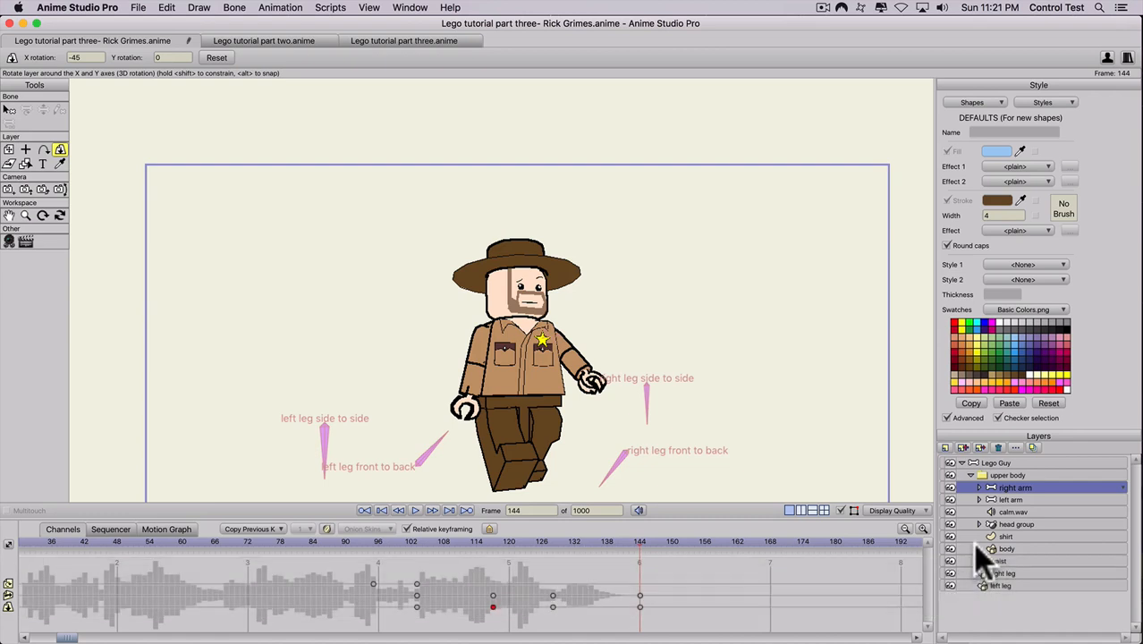
Key the left arm layer's X rotation at 45 at frame 144.
left_click(1011, 500)
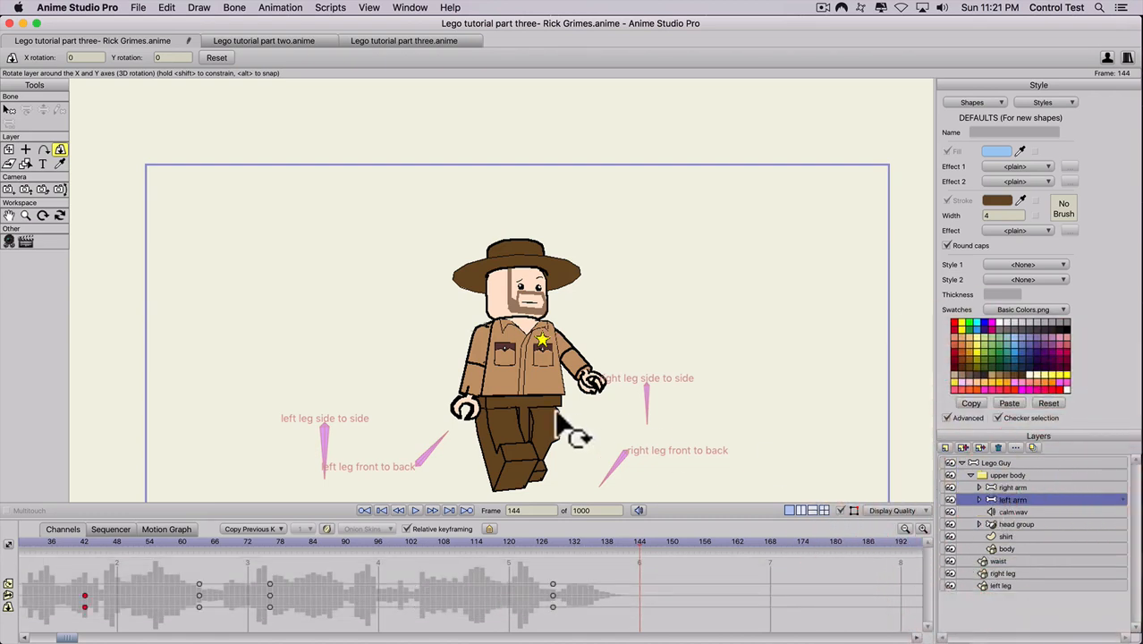
key("shift")
left_click_drag(556, 388, 572, 477)
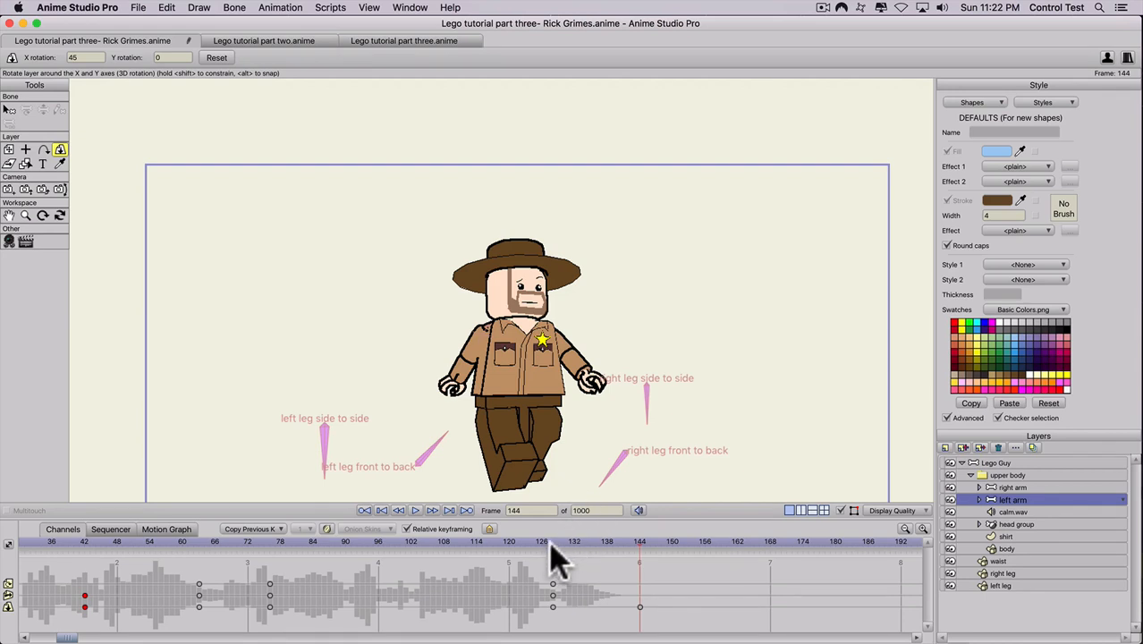
Swing the left arm to an X rotation of -45 at frame 156 and 45 at frame 168, and scrub back to frame 144.
left_click_drag(545, 541, 643, 557)
left_click(640, 554)
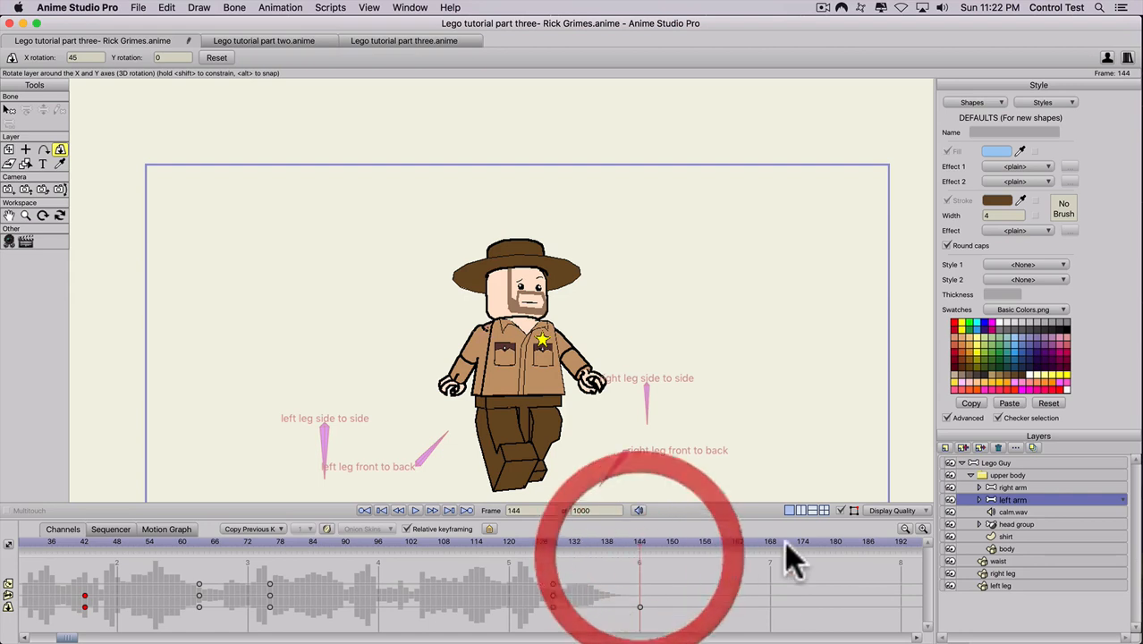
left_click(639, 543)
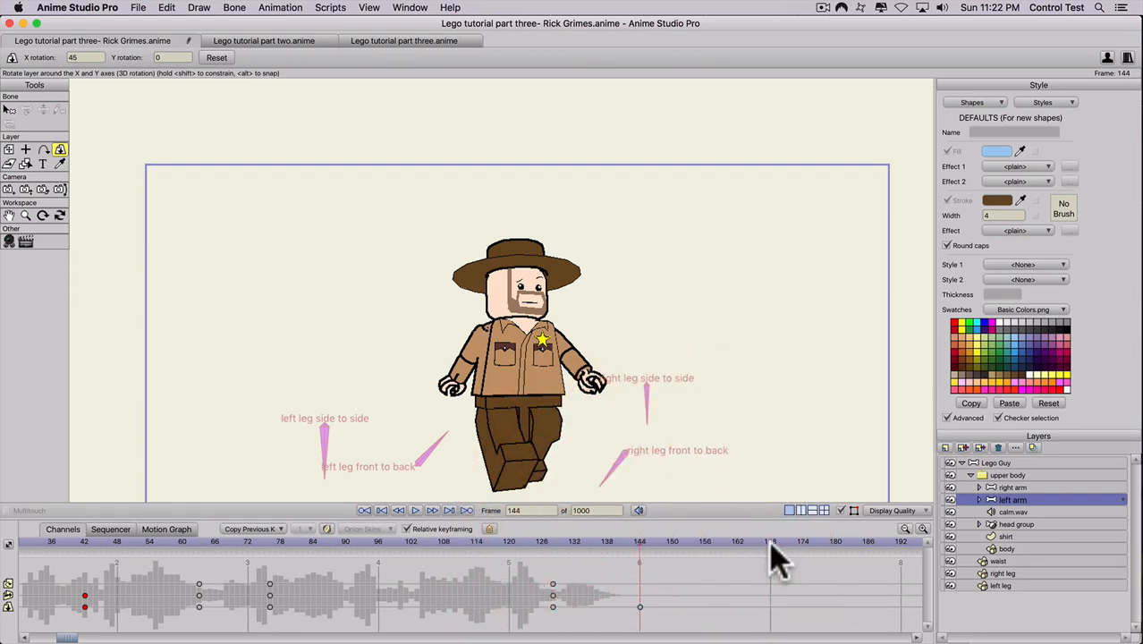
left_click(642, 555)
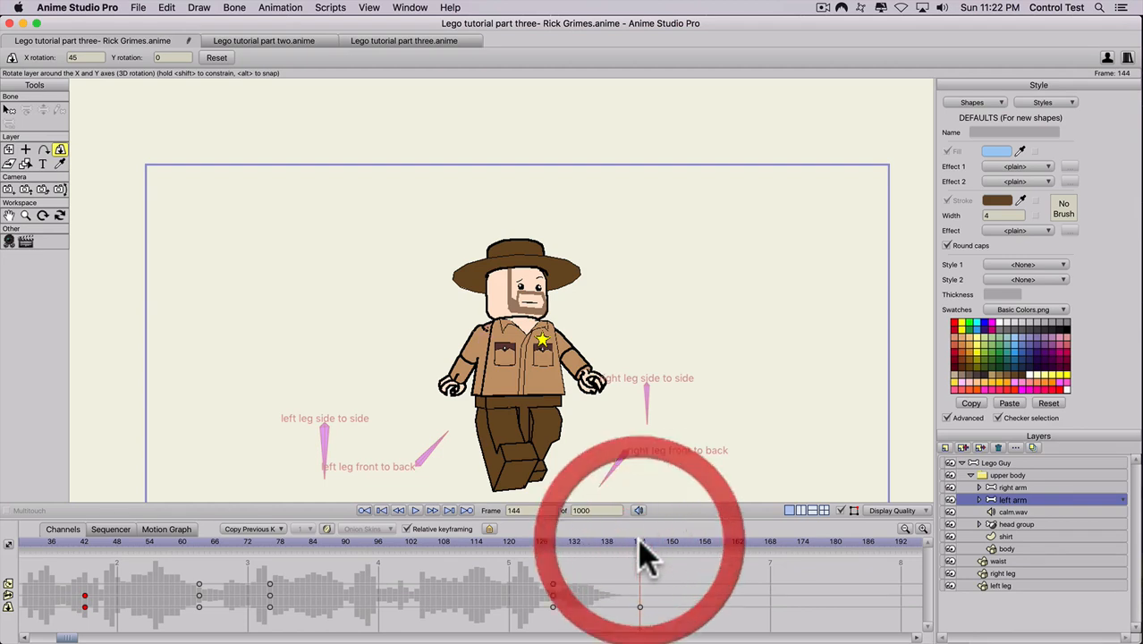
left_click(706, 543)
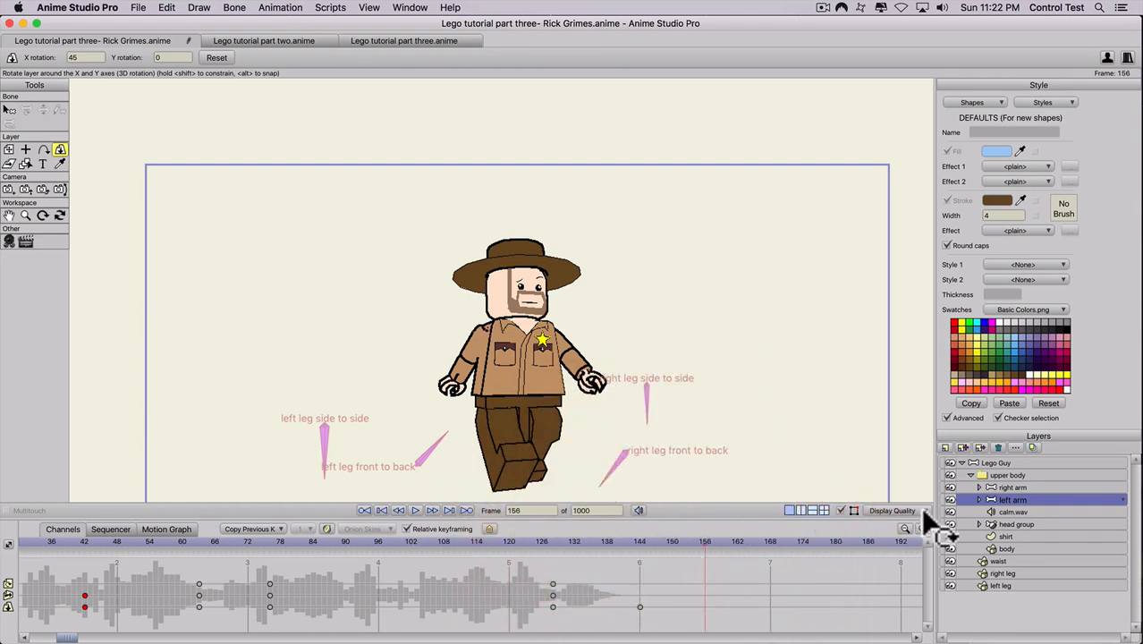
key("alt+shift")
left_click_drag(530, 407, 478, 152)
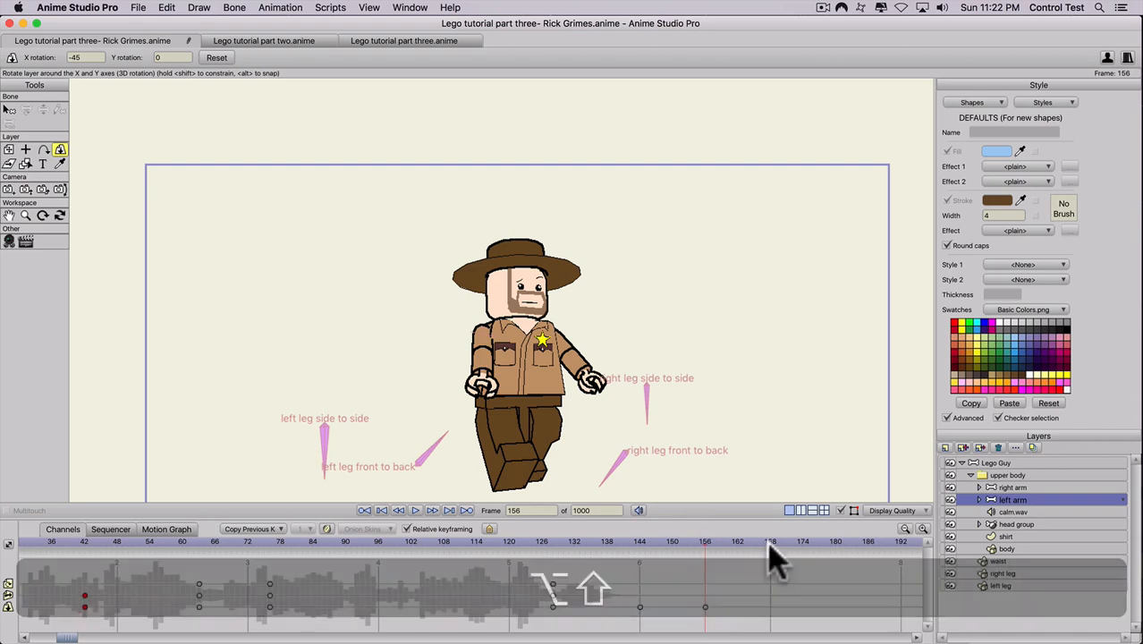
left_click(772, 544)
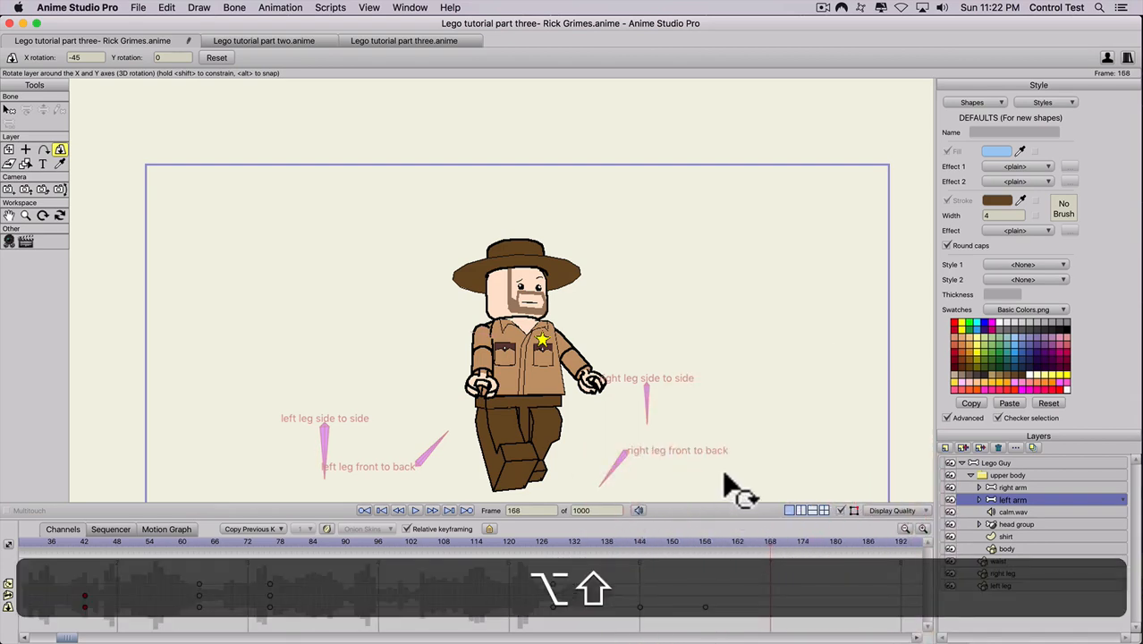
left_click_drag(715, 442, 744, 628)
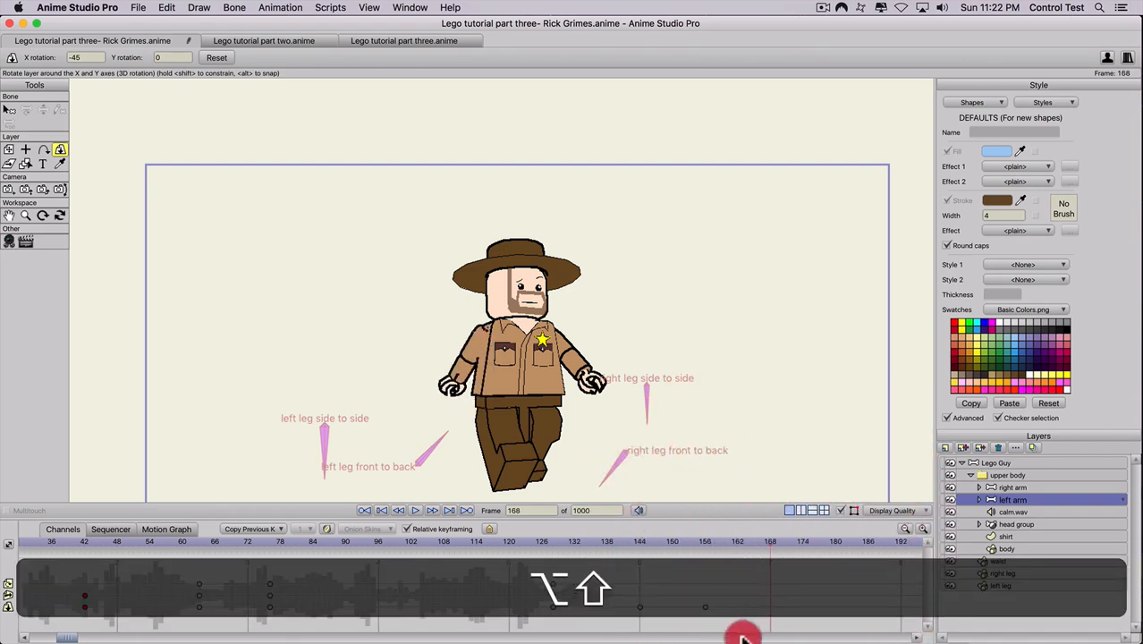
left_click_drag(714, 548, 639, 573)
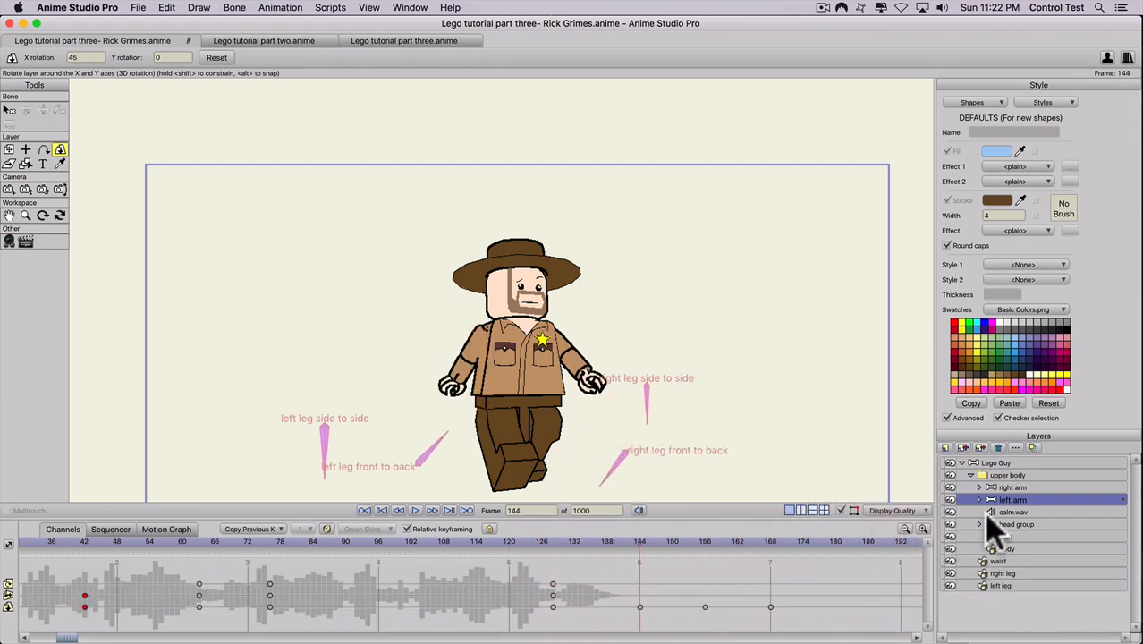
Swing the right arm to an X rotation of 45 at frame 156 and -45 at frame 168, and scrub back to frame 144.
left_click(1006, 488)
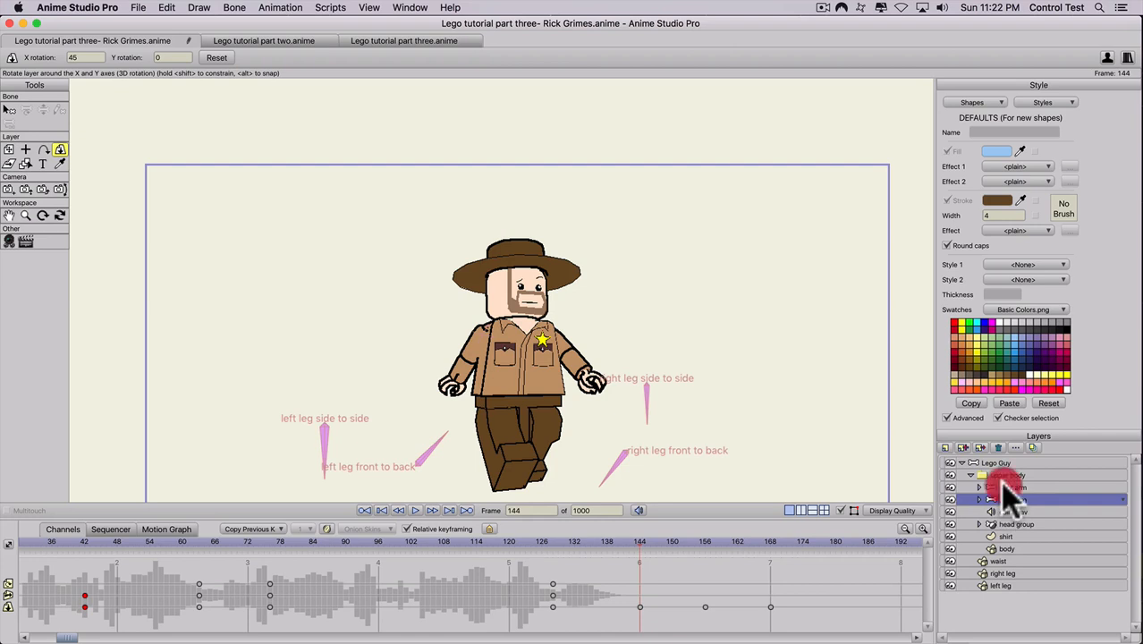
left_click(704, 559)
left_click_drag(653, 411, 684, 605)
left_click(770, 544)
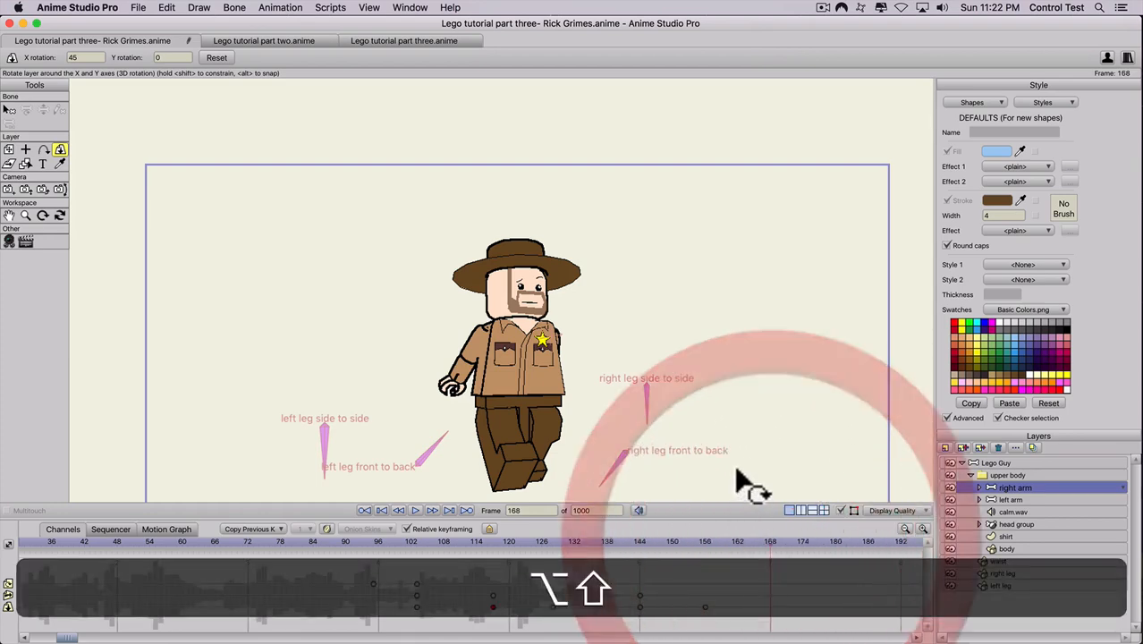
left_click_drag(724, 273, 725, 288)
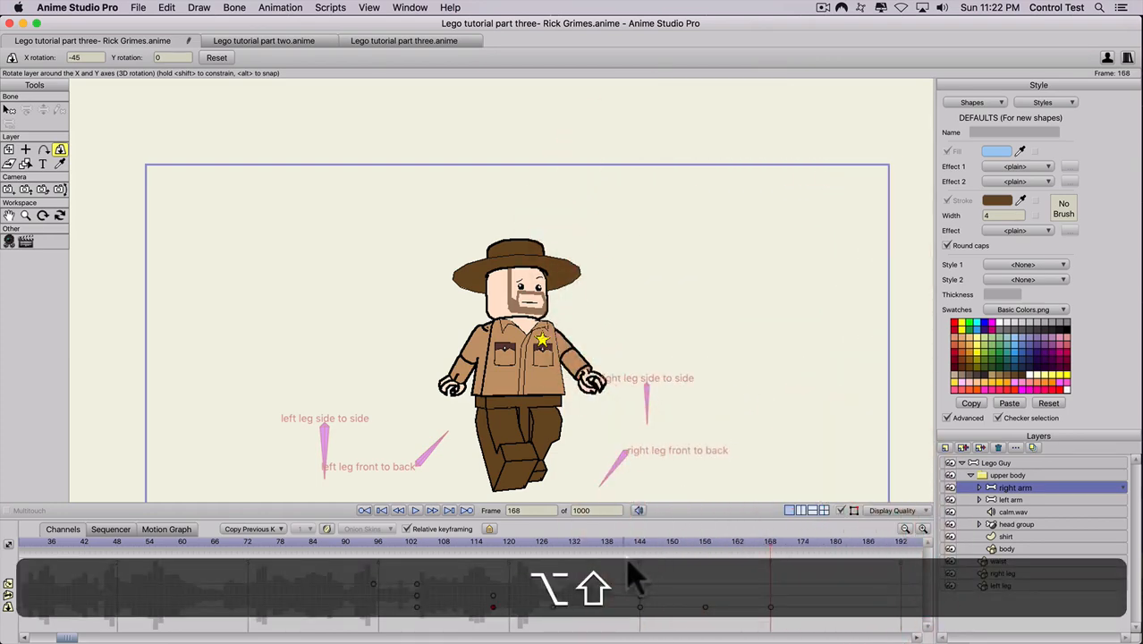
mouse_move(632, 573)
left_mouse_down()
mouse_move(643, 553)
mouse_move(804, 556)
mouse_move(639, 567)
left_mouse_up()
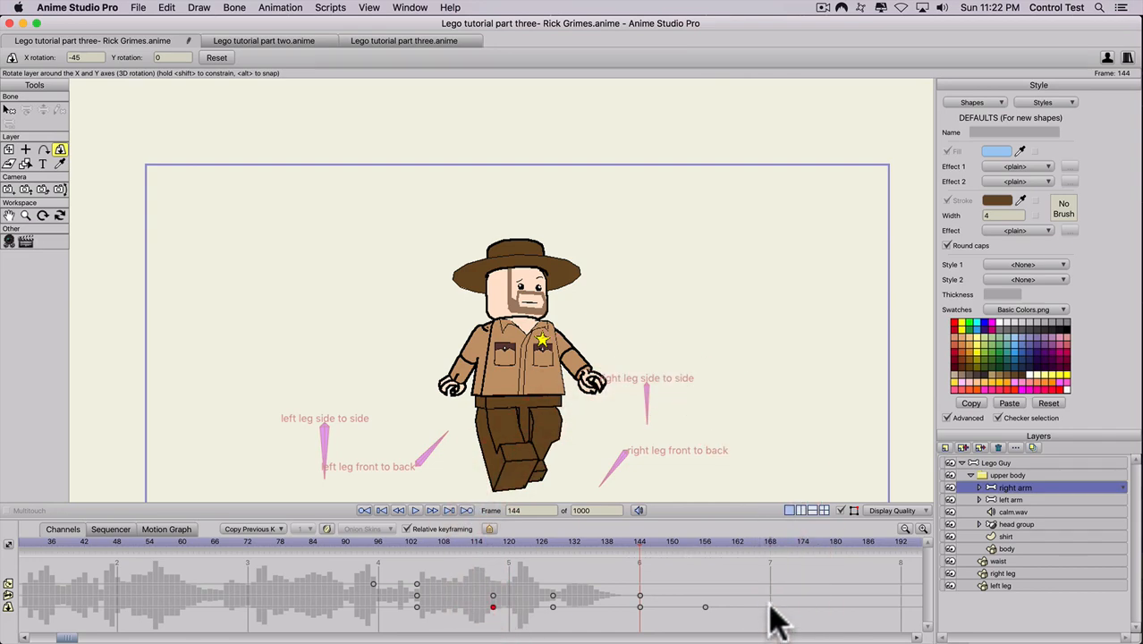
Set the right arm's frame 168 rotation keyframe to Cycle interpolation, relative, cycling back 23 frames.
right_click(769, 607)
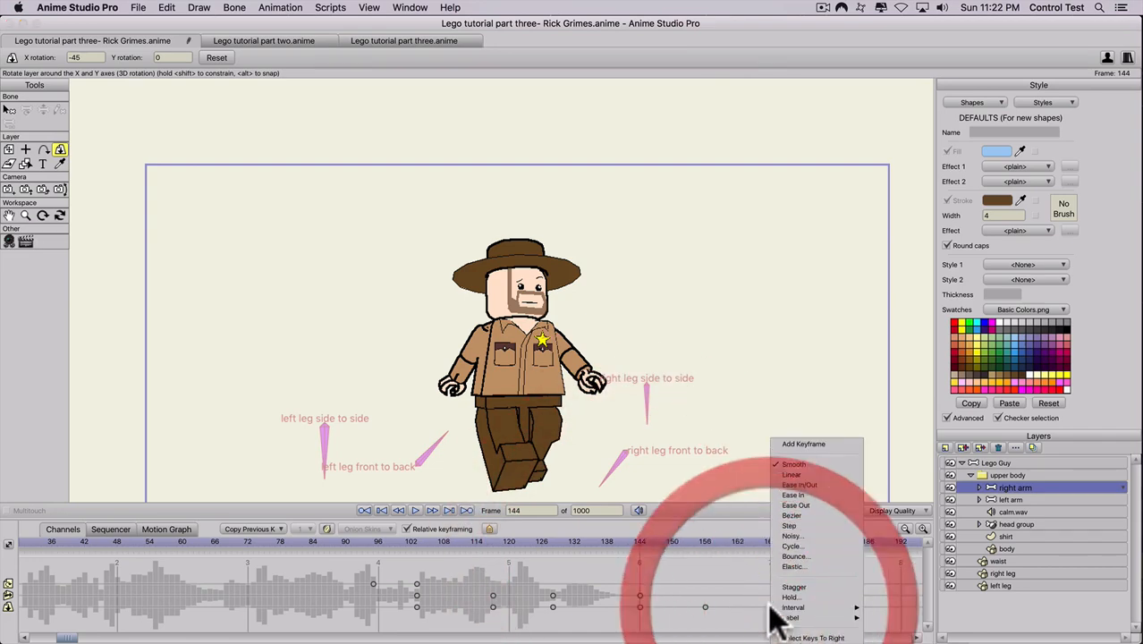
left_click(784, 546)
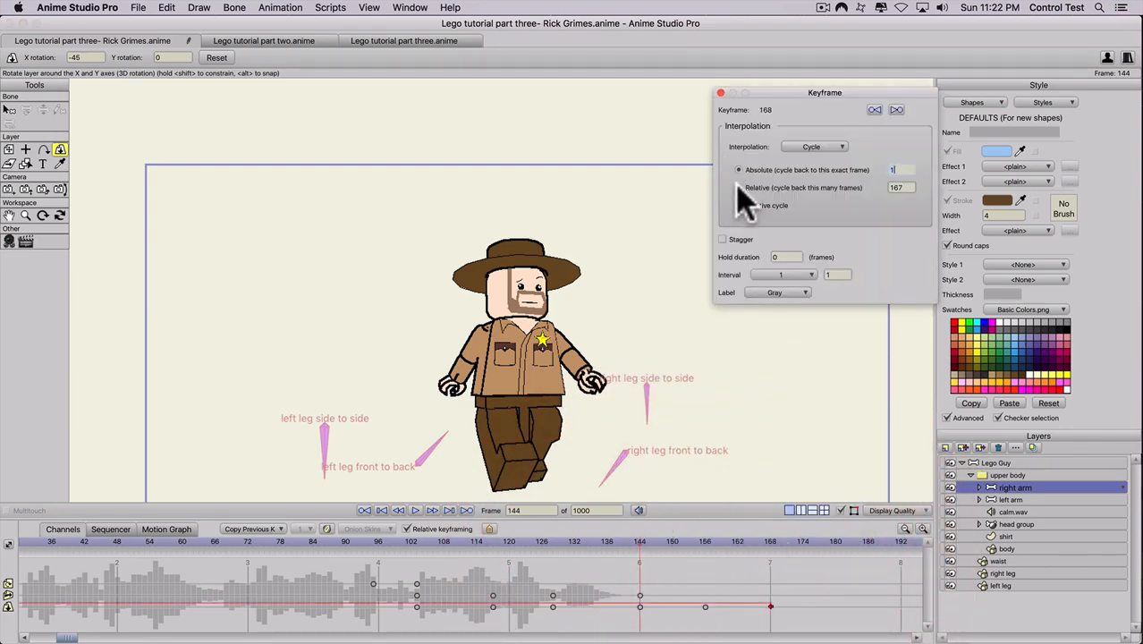
left_click(739, 187)
left_click(827, 193)
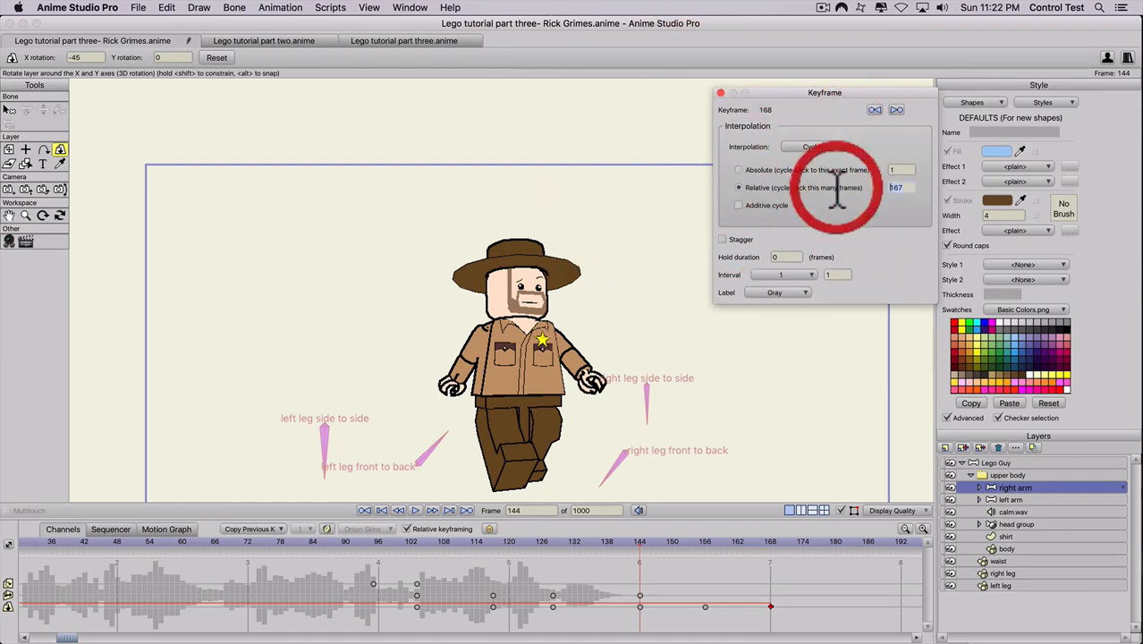
type("2")
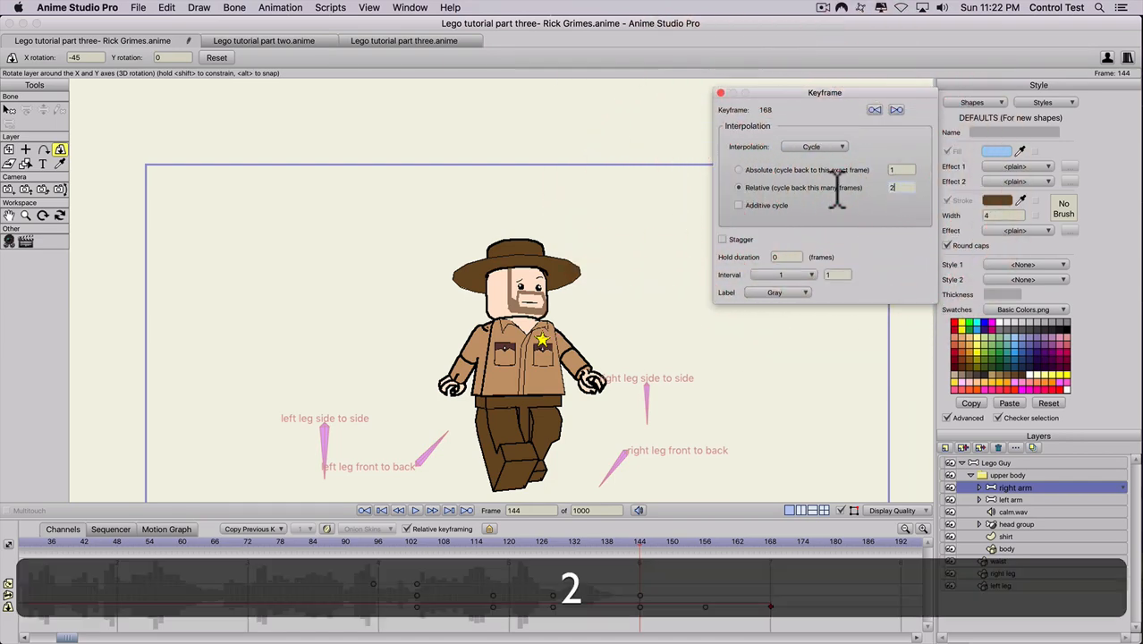
left_click(897, 169)
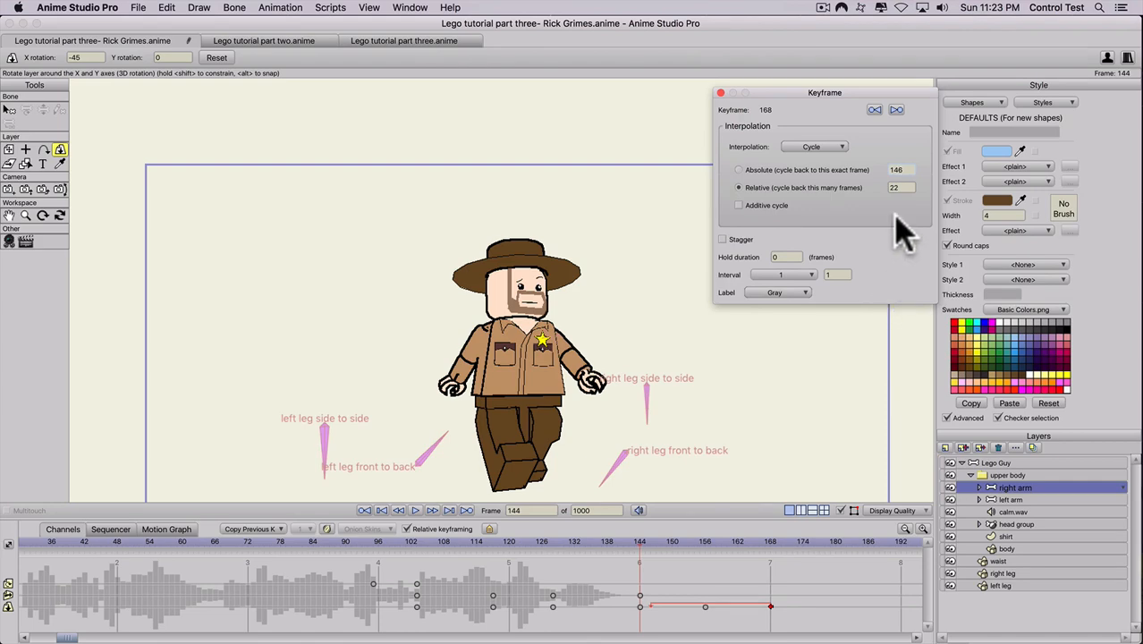
scroll(900, 188, "down", 1)
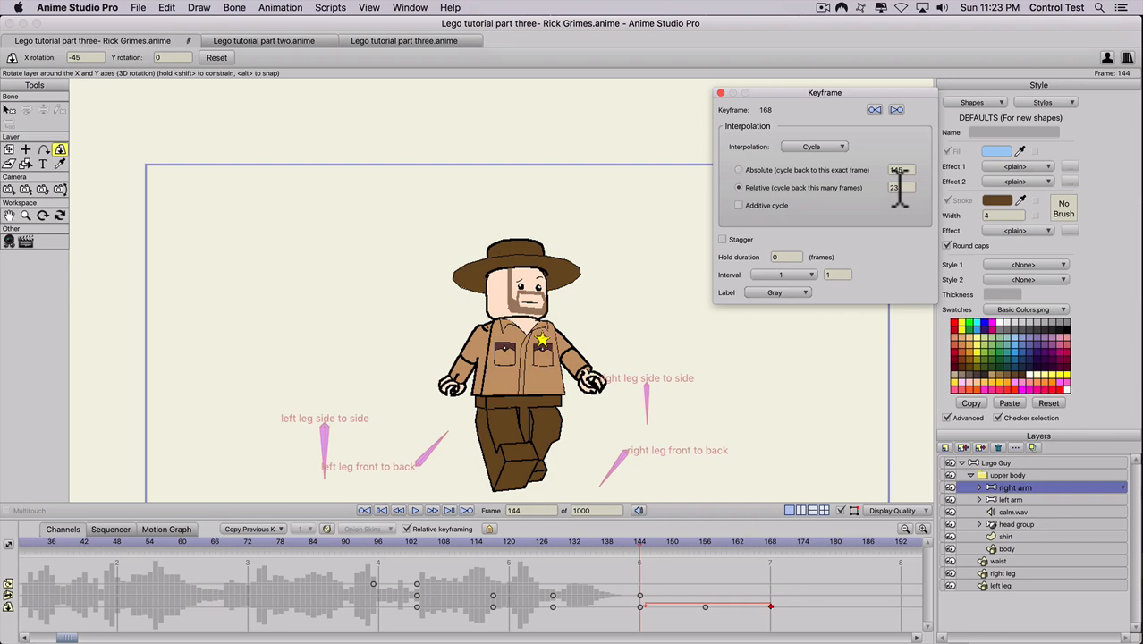
Set the left arm's frame 168 rotation keyframe to relative Cycle interpolation over 23 frames and scrub the timeline to check the swing.
left_click(1008, 500)
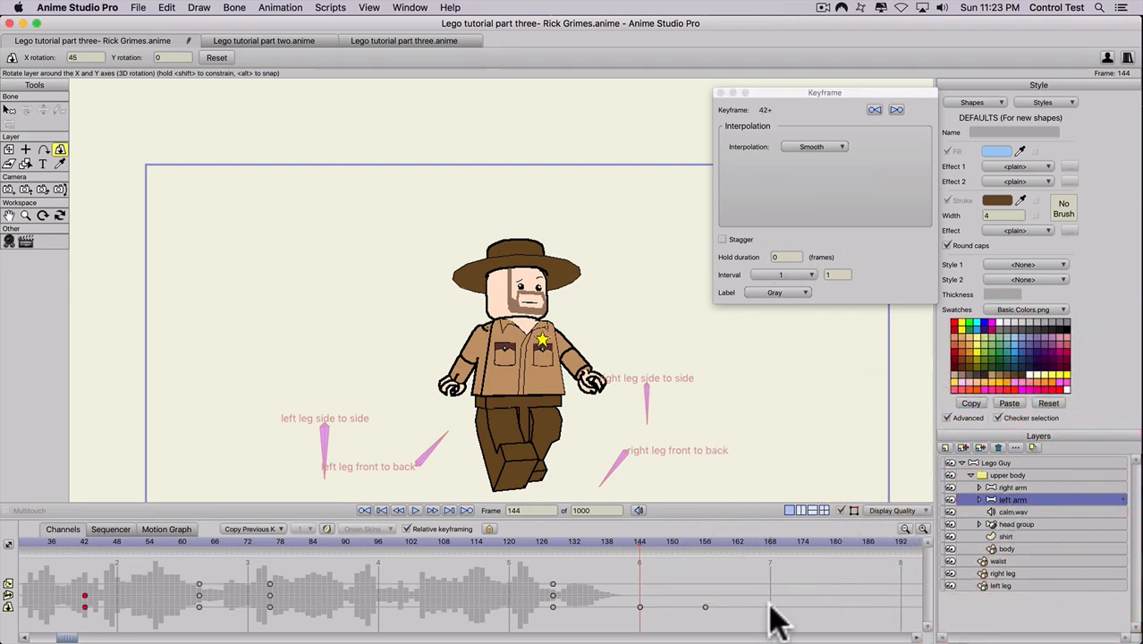
right_click(770, 607)
left_click(792, 546)
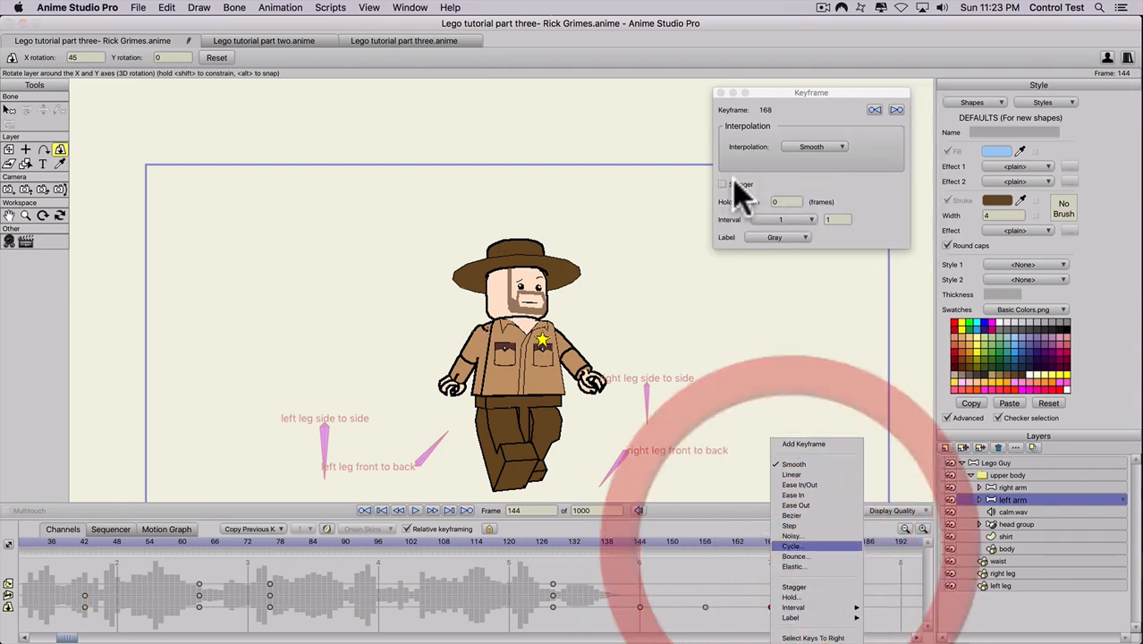
left_click(739, 187)
left_click(872, 187)
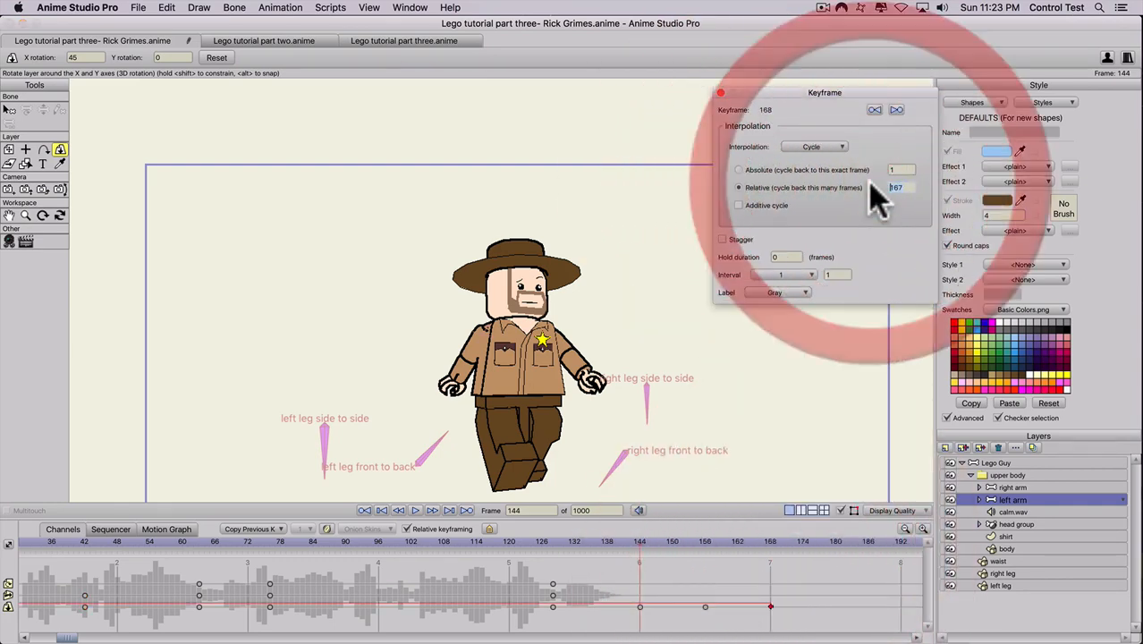
type("23")
left_click(830, 426)
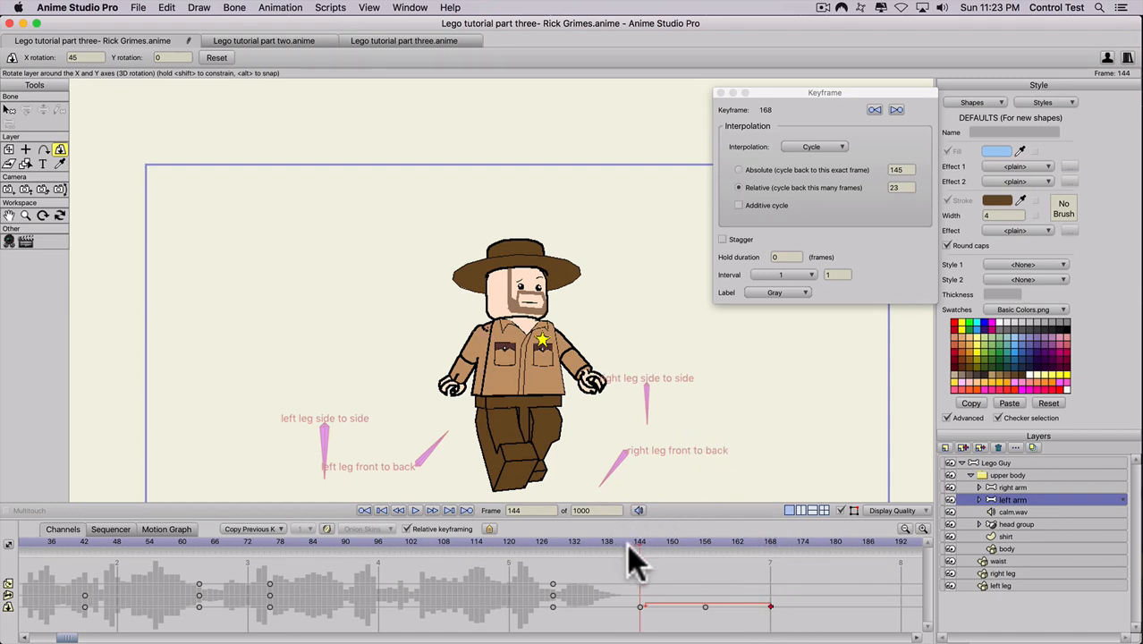
mouse_move(629, 544)
left_mouse_down()
mouse_move(846, 541)
mouse_move(608, 542)
mouse_move(641, 544)
left_mouse_up()
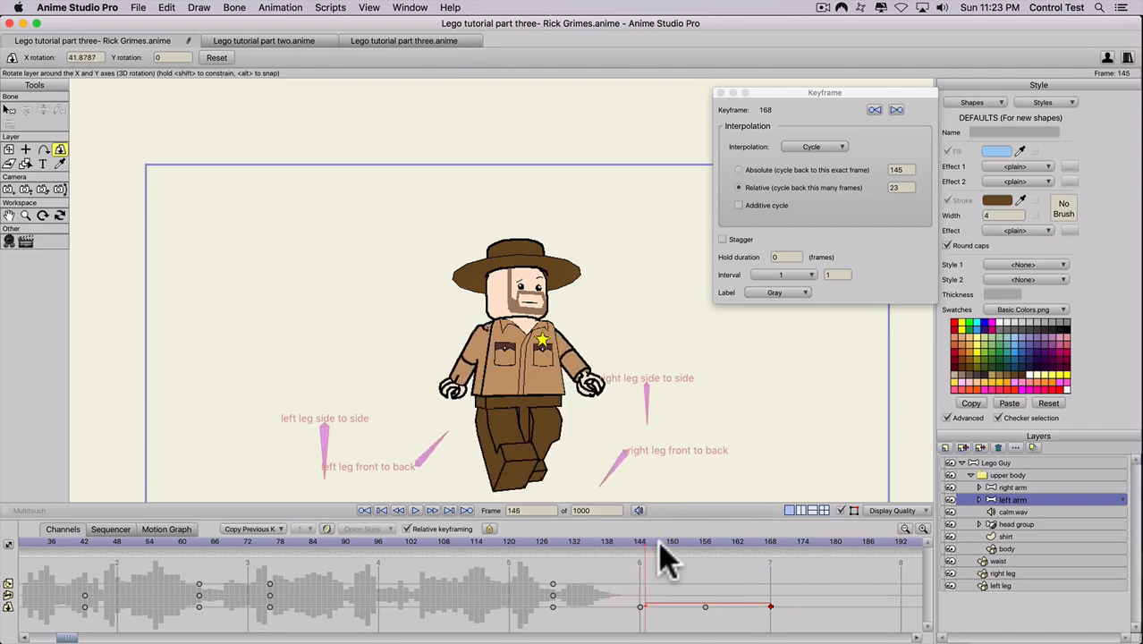
Rotate the Lego Guy rig's right leg front to back bone to 135 degrees at frame 156 and 225 degrees at frame 168.
left_click(637, 542)
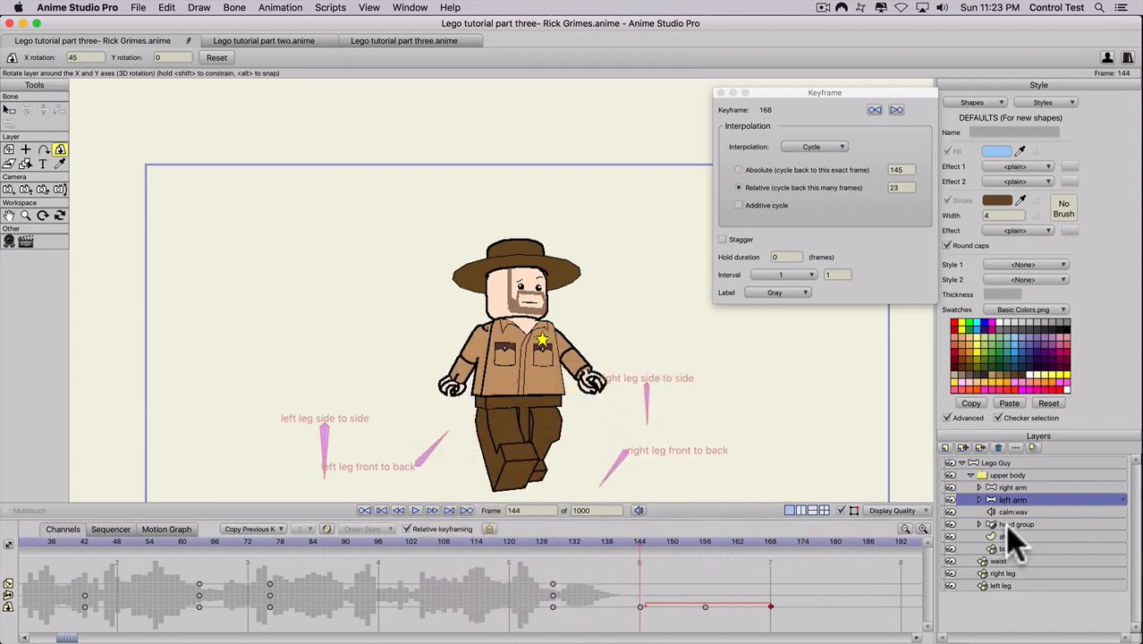
left_click(989, 460)
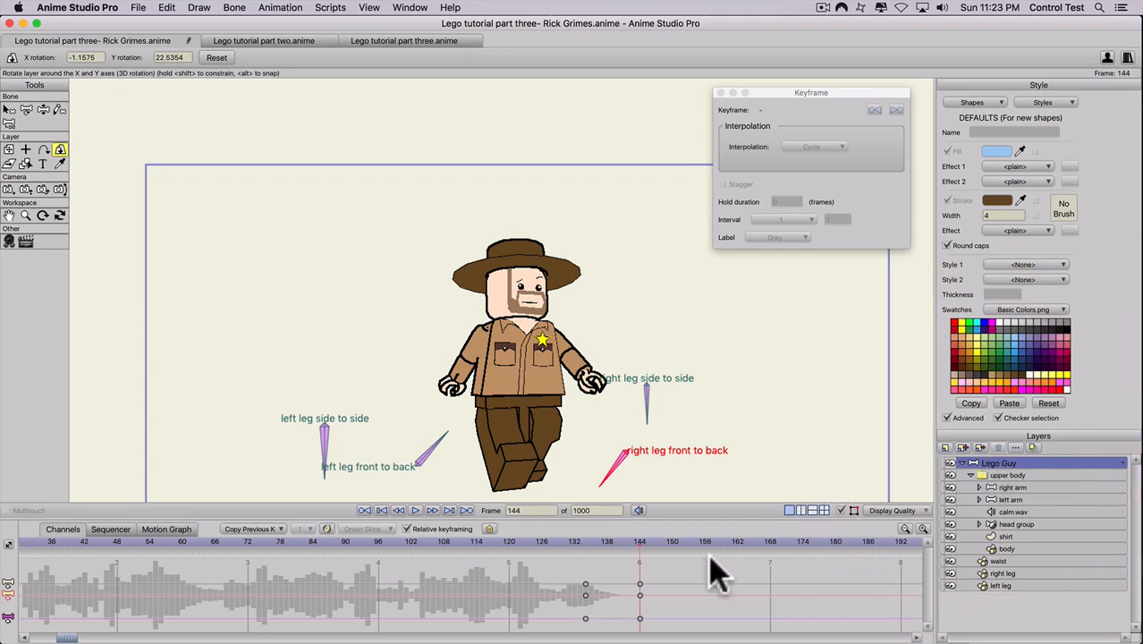
left_click(641, 542)
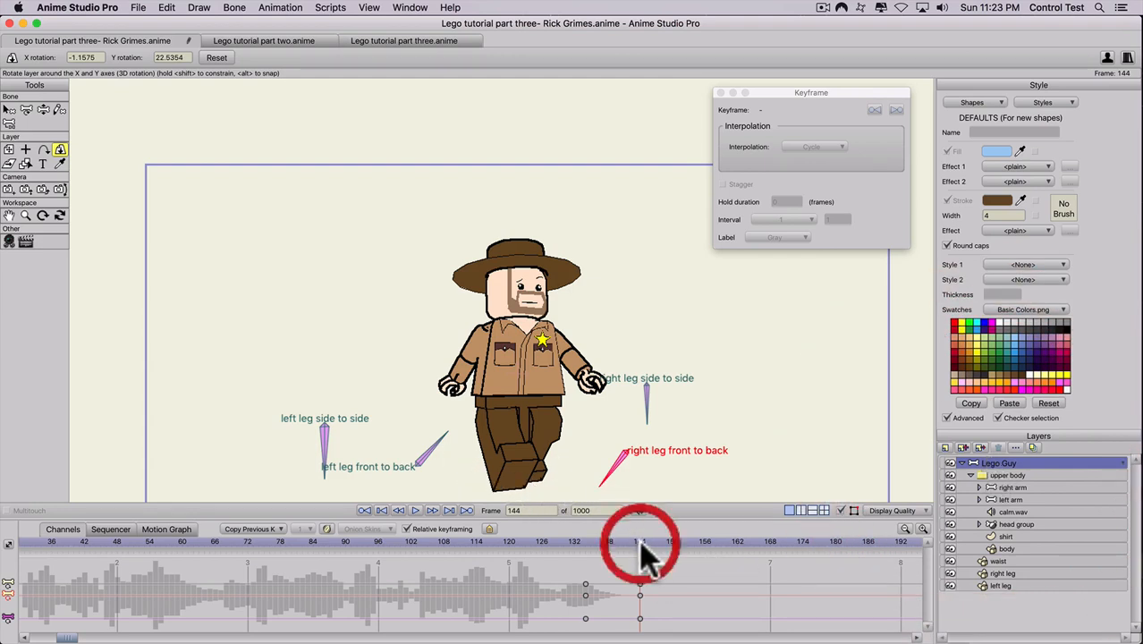
left_click(705, 543)
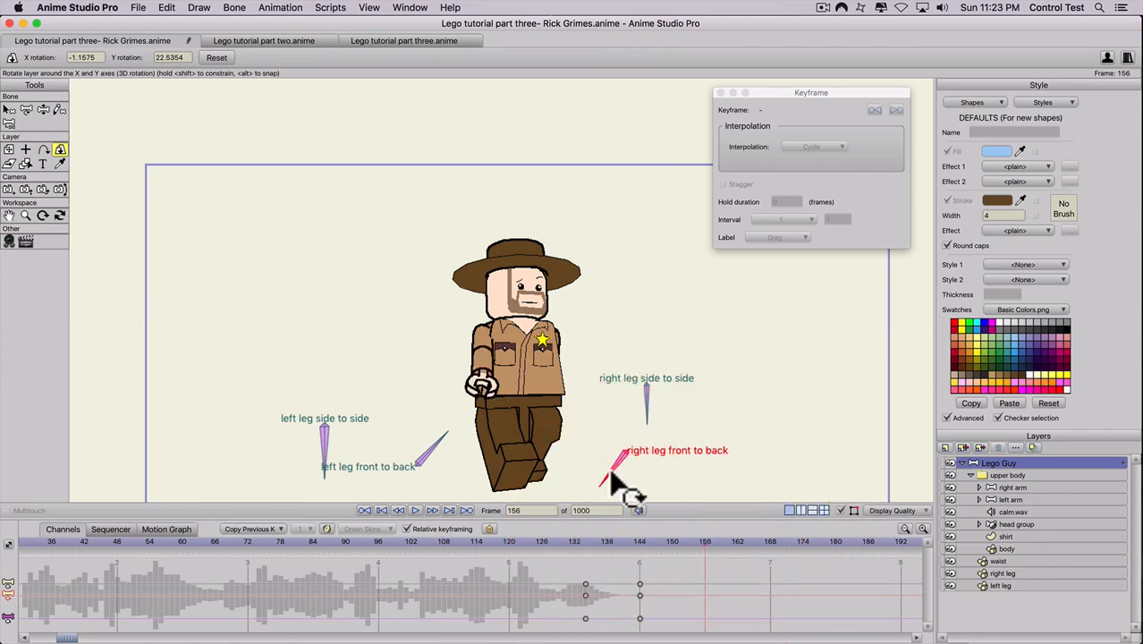
key("t")
left_click_drag(613, 473, 600, 424)
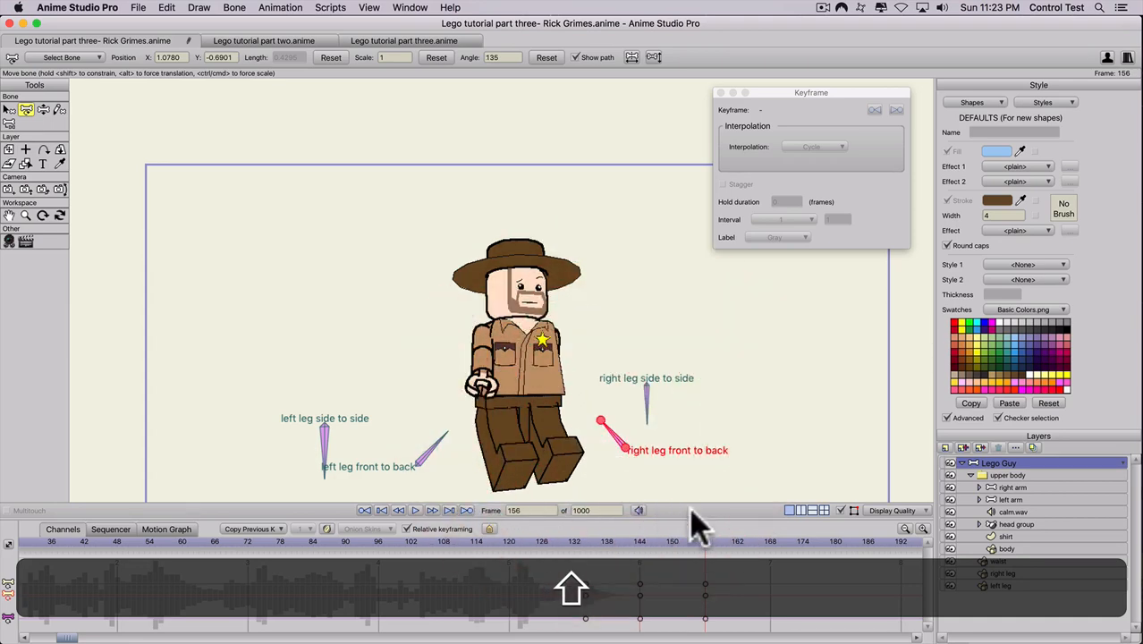
left_click(770, 543)
left_click_drag(613, 456, 621, 493)
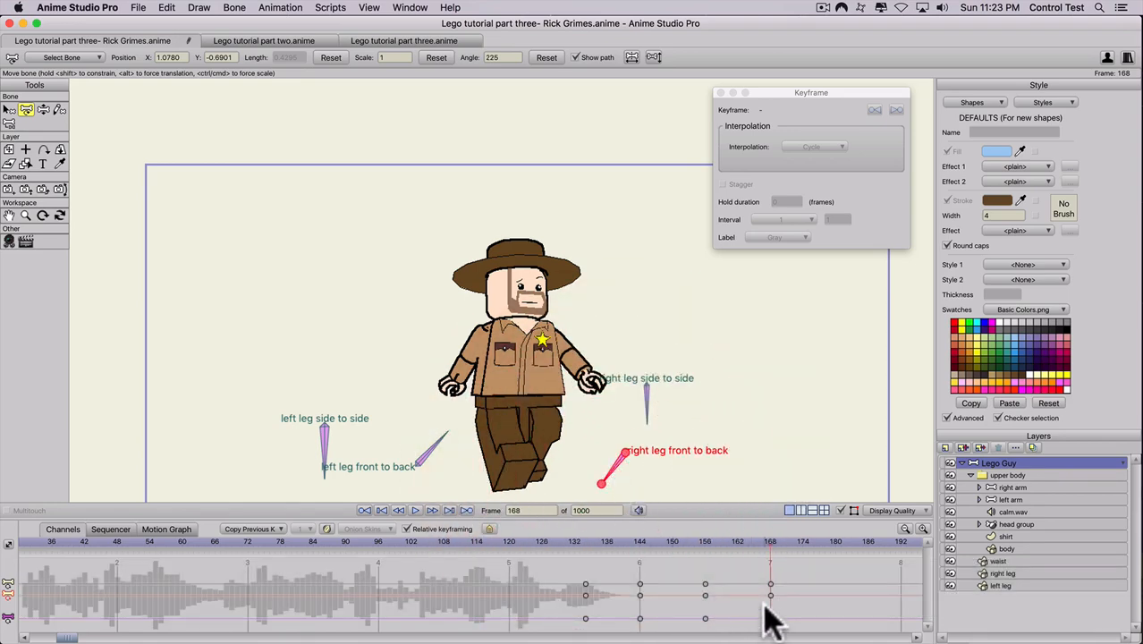
Set the right leg bone's frame 168 keyframes to relative Cycle interpolation over 23 frames and scrub back to frame 144.
right_click(770, 618)
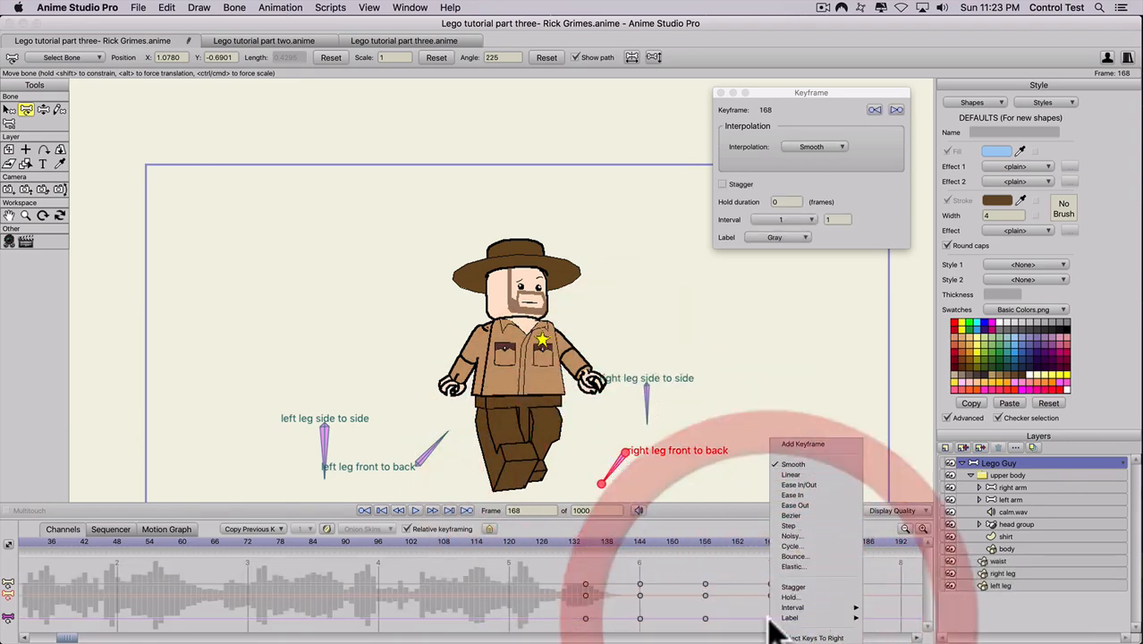
left_click(784, 560)
left_click(760, 188)
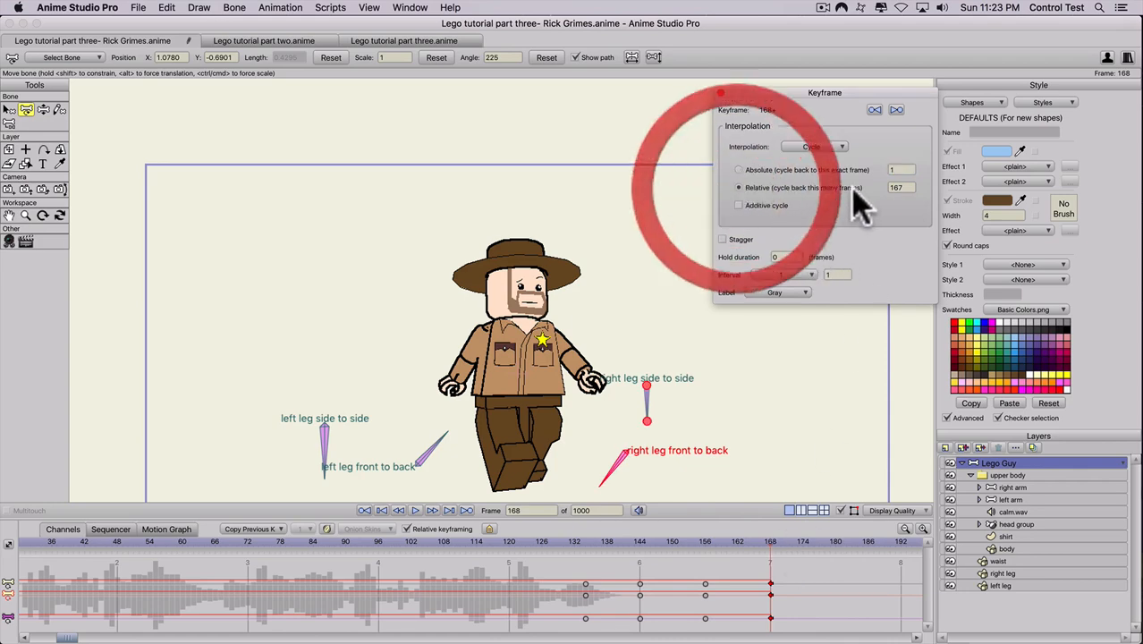
left_click(825, 188)
type("23")
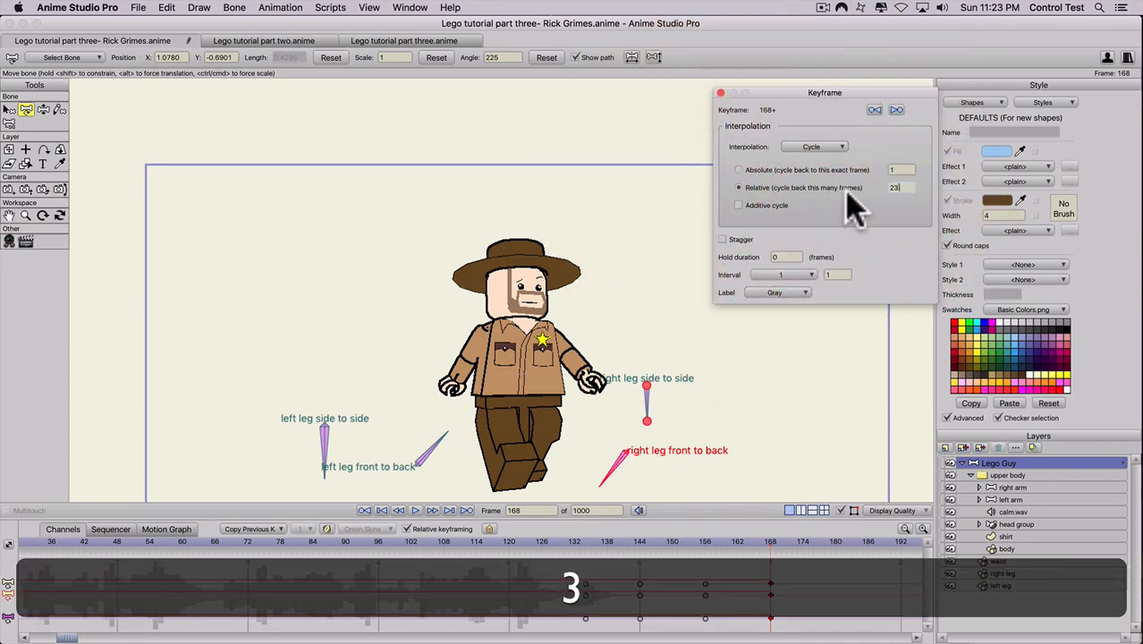
left_click(899, 170)
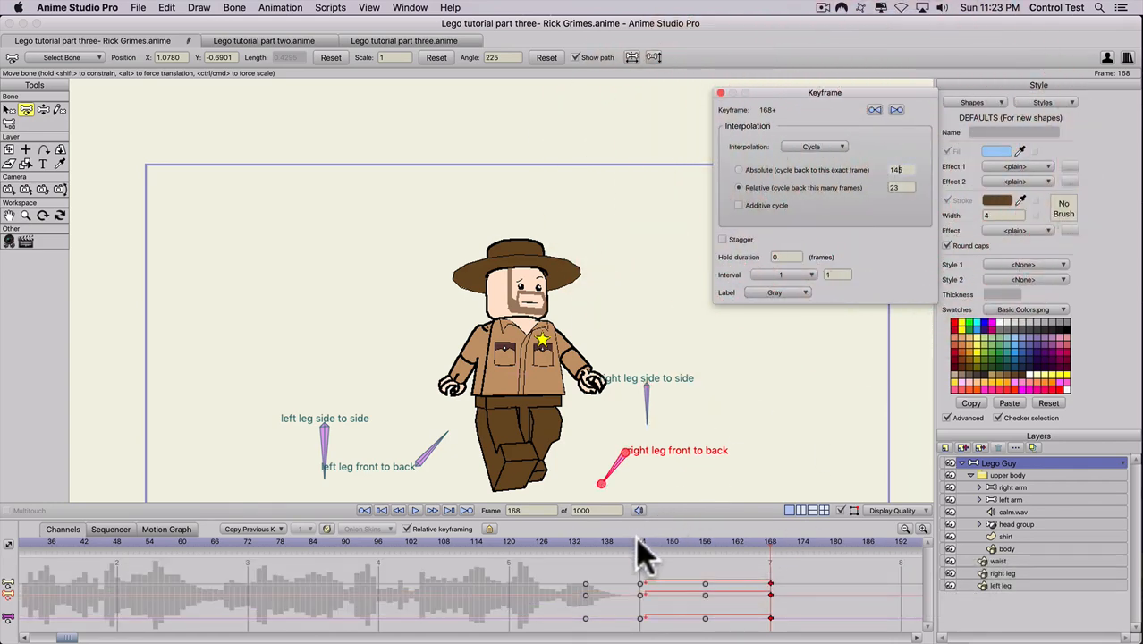
mouse_move(637, 540)
left_mouse_down()
mouse_move(797, 524)
mouse_move(646, 547)
left_mouse_up()
left_click(641, 539)
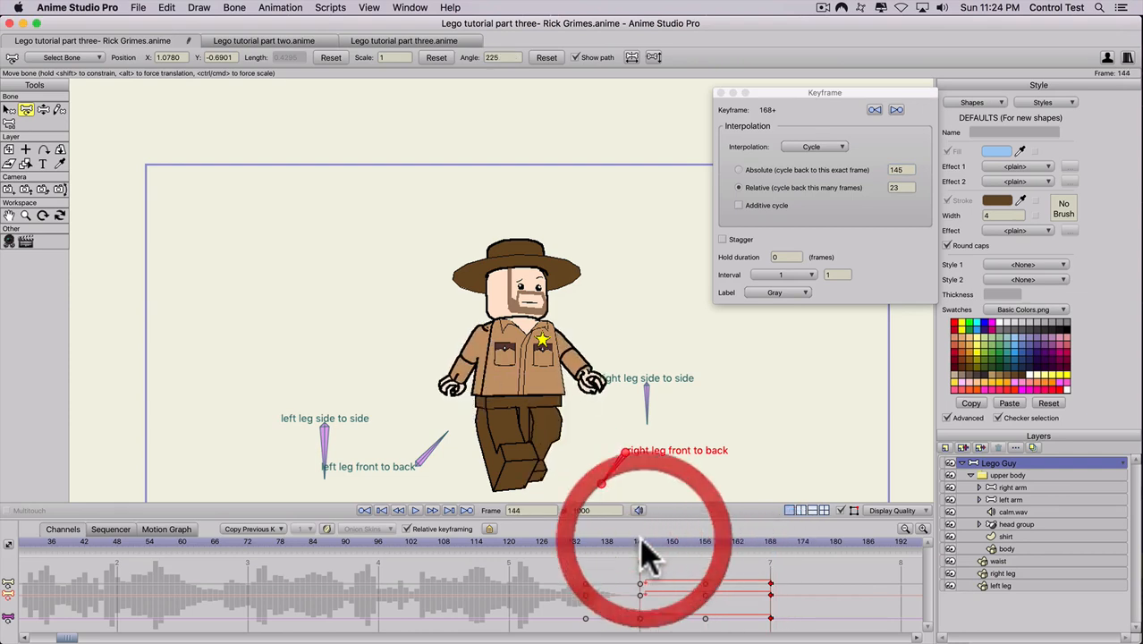
Swing the left leg front to back bone downward at frame 156 and key it back at 45 degrees at frame 168.
left_click(433, 454)
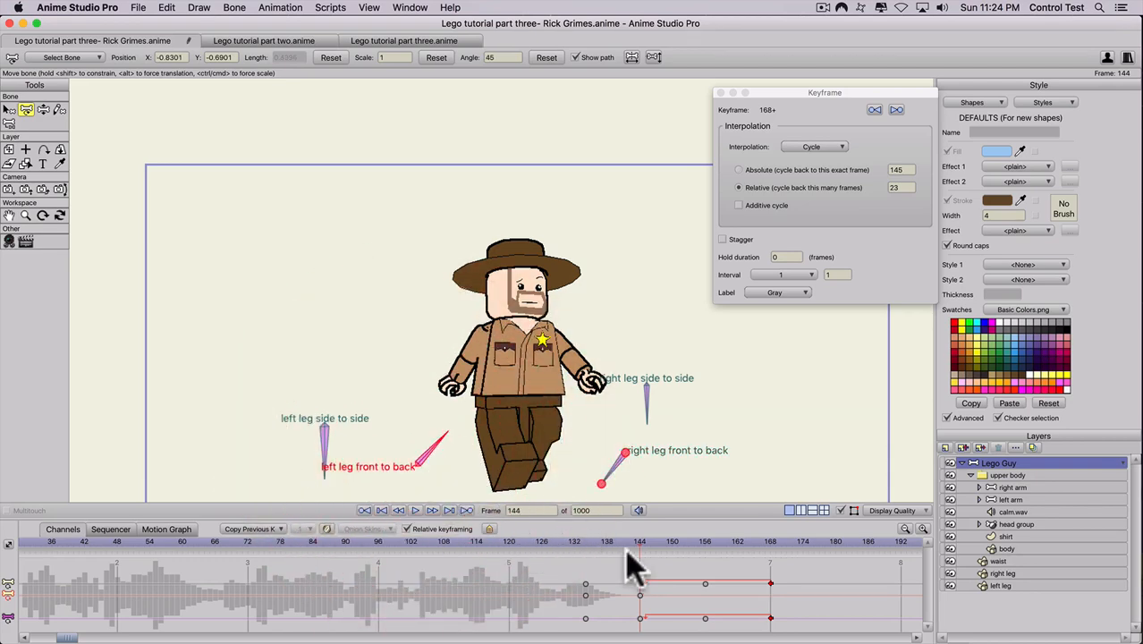
left_click(705, 548)
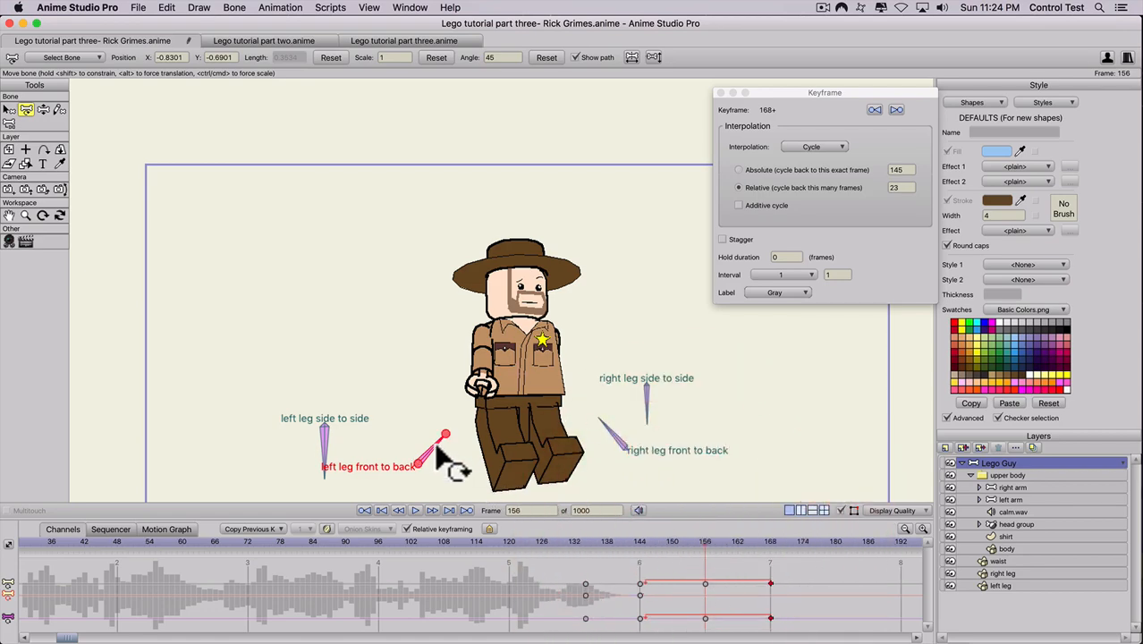
key("t")
key("shift+t")
left_click_drag(453, 468, 427, 427)
left_click(771, 545)
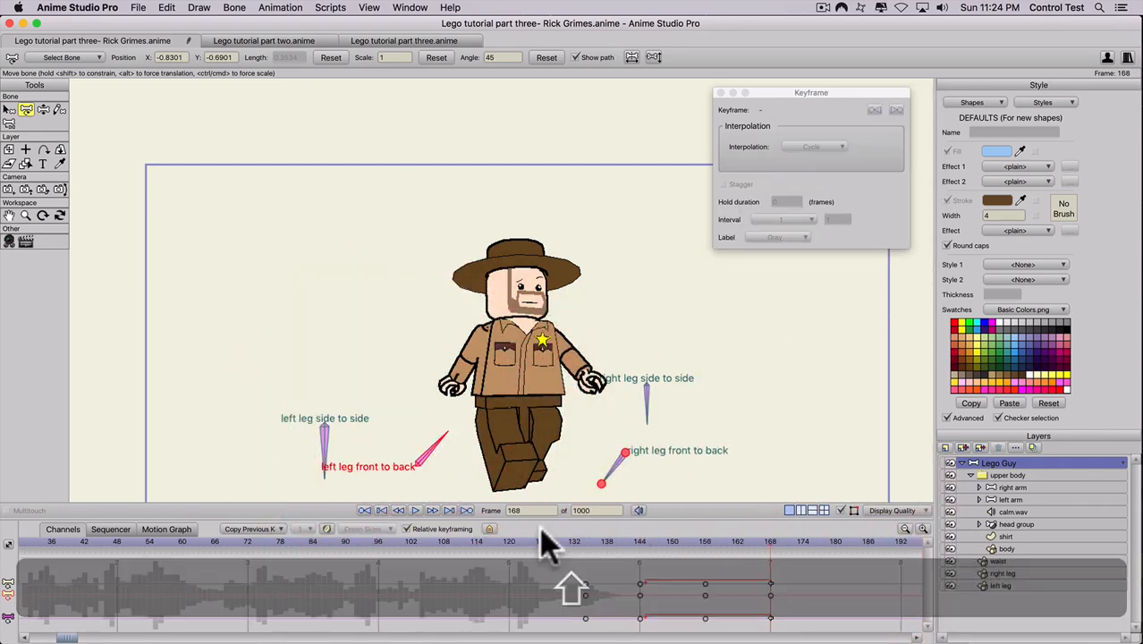
Set the left leg bone's frame 168 keyframe to relative Cycle interpolation over 23 frames and scrub through the walk.
left_click_drag(637, 537, 774, 607)
left_click(769, 595)
right_click(774, 607)
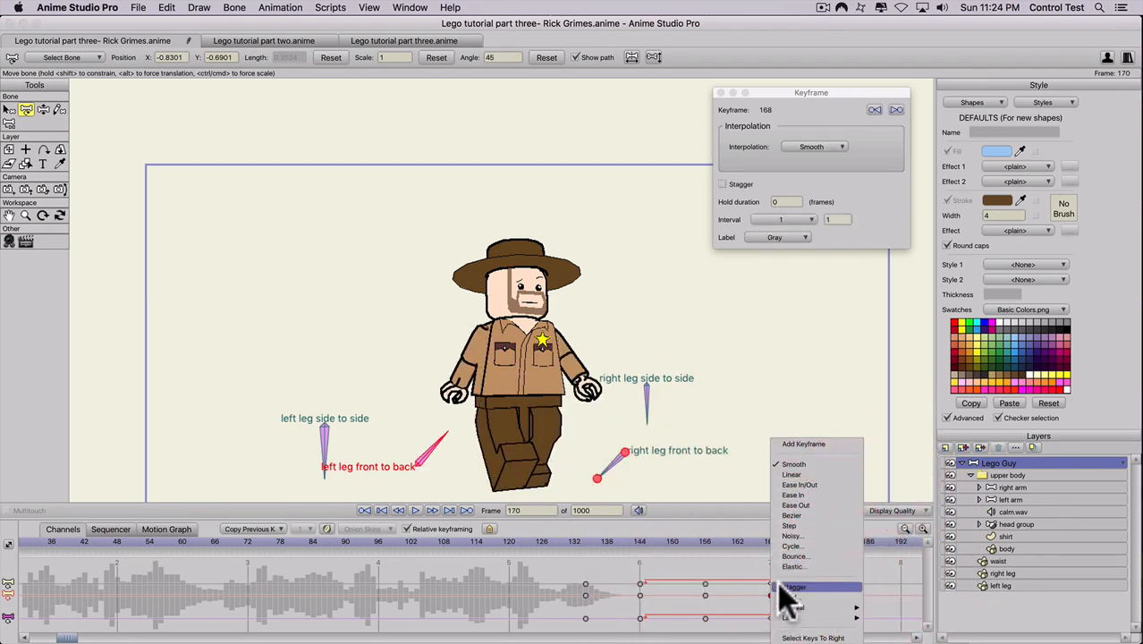
left_click(789, 549)
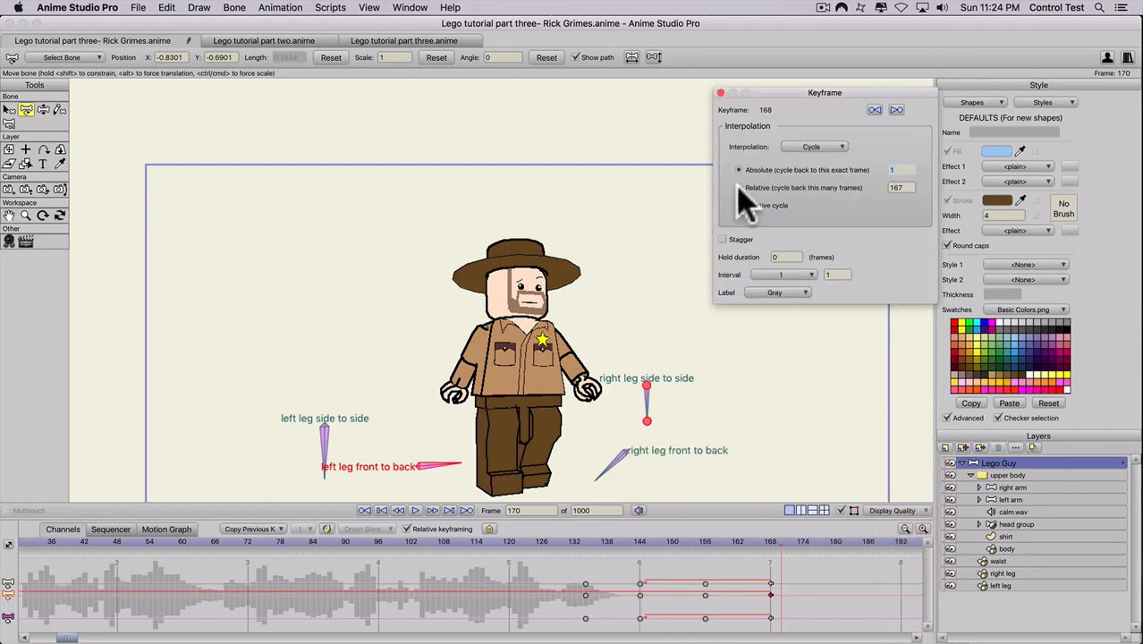
left_click(742, 187)
left_click_drag(905, 184, 849, 189)
type("23")
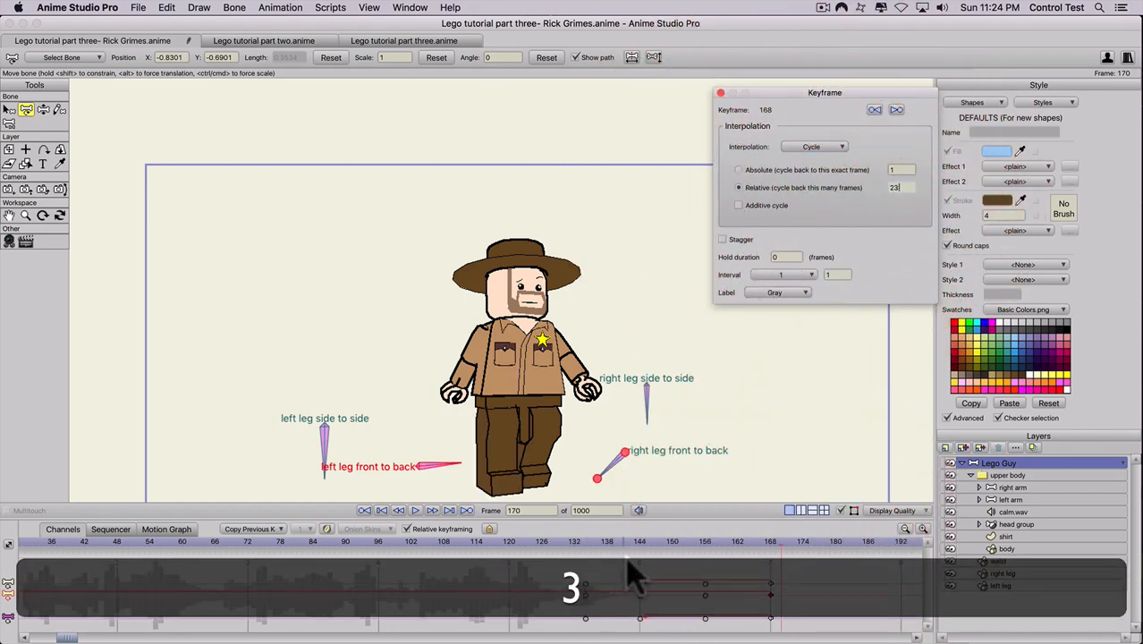
left_click_drag(637, 541, 617, 514)
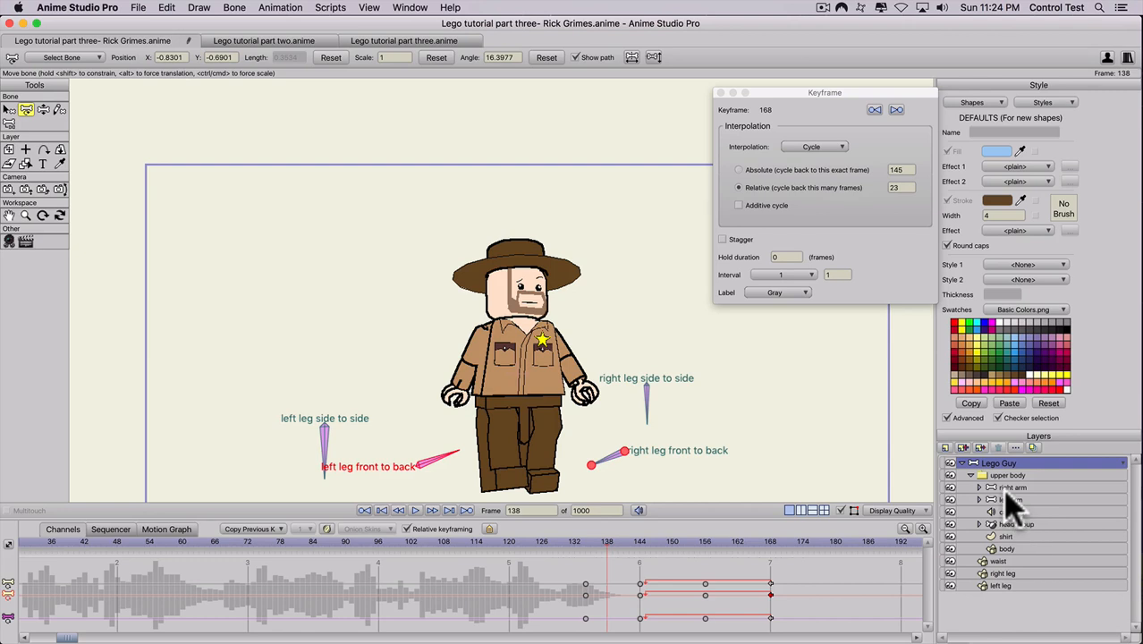
Expand the right arm layer, scrub the walk to frame 150, and select the lower right arm parts group.
left_click(979, 488)
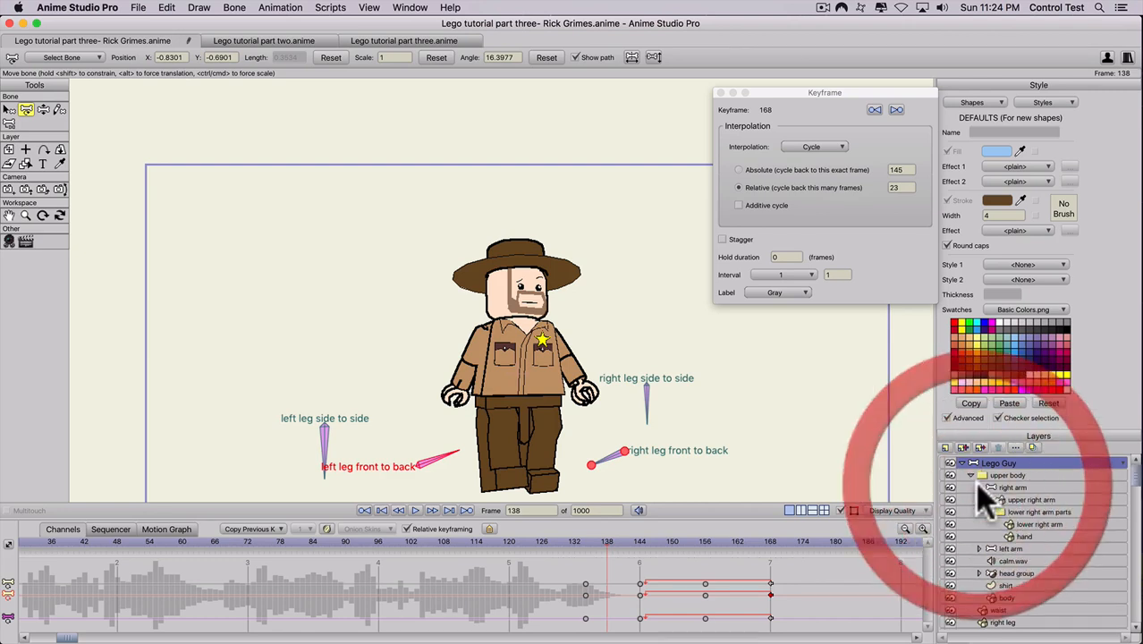
left_click(640, 541)
left_click_drag(640, 541, 664, 539)
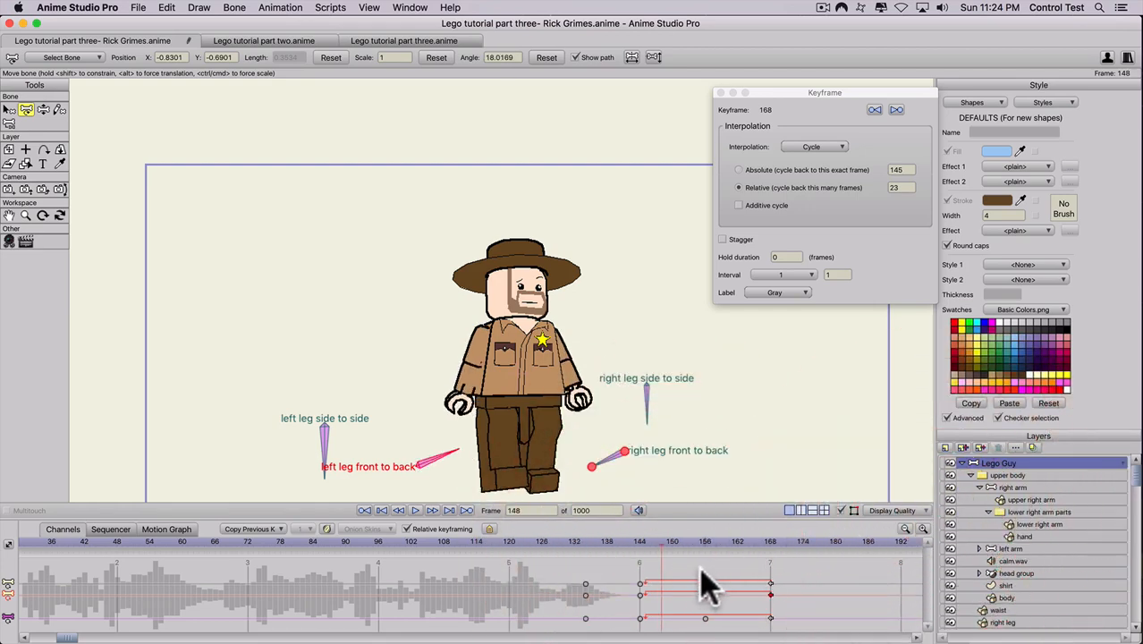
left_click_drag(641, 552, 675, 555)
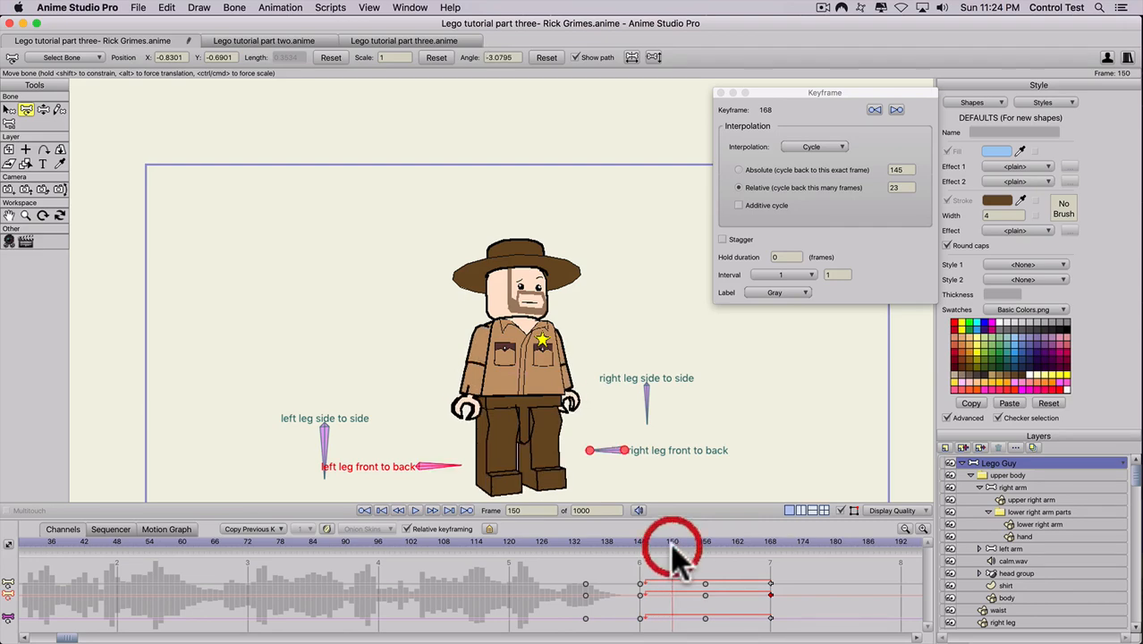
left_click(1020, 512)
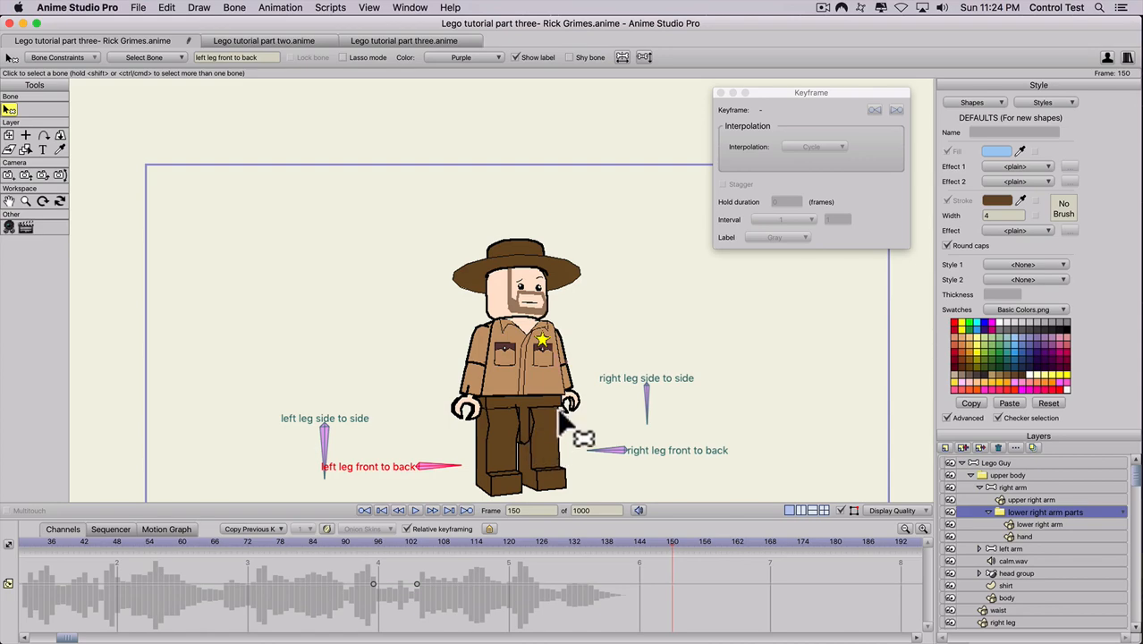
Try bending the lower right arm parts to an X rotation of -45 at frame 150, scrub the result, and undo the bend.
key("alt+shift")
left_click(561, 367, "alt+shift")
left_click(60, 135)
left_click(546, 327, "alt+shift")
mouse_move(545, 324)
left_mouse_down()
mouse_move(577, 401)
mouse_move(536, 301)
mouse_move(549, 327)
left_mouse_up()
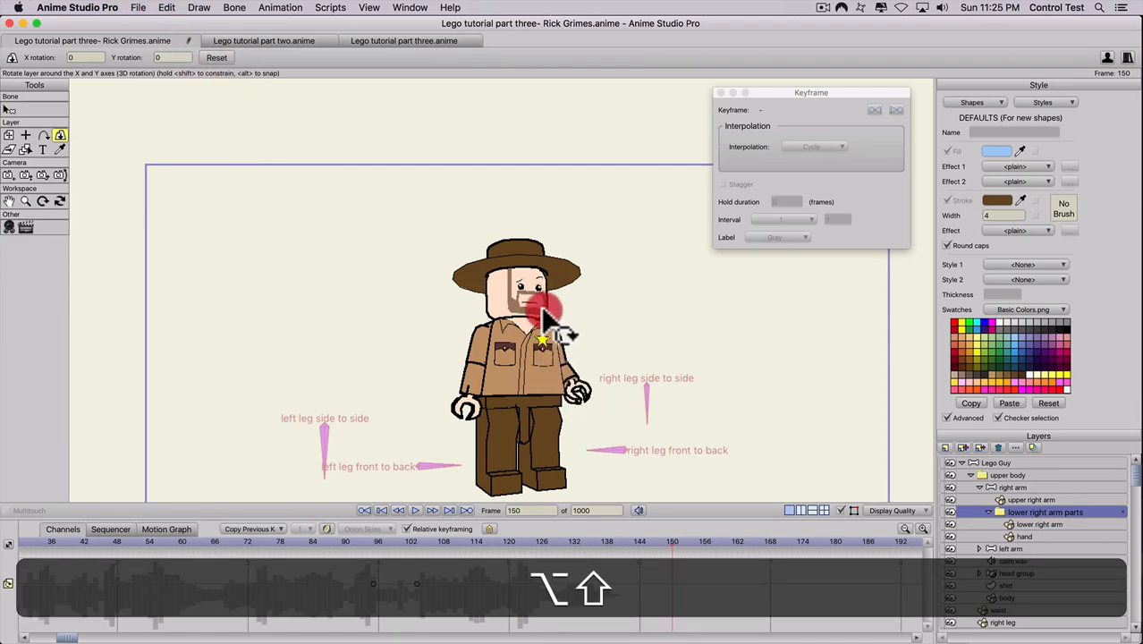
left_click_drag(541, 309, 543, 311)
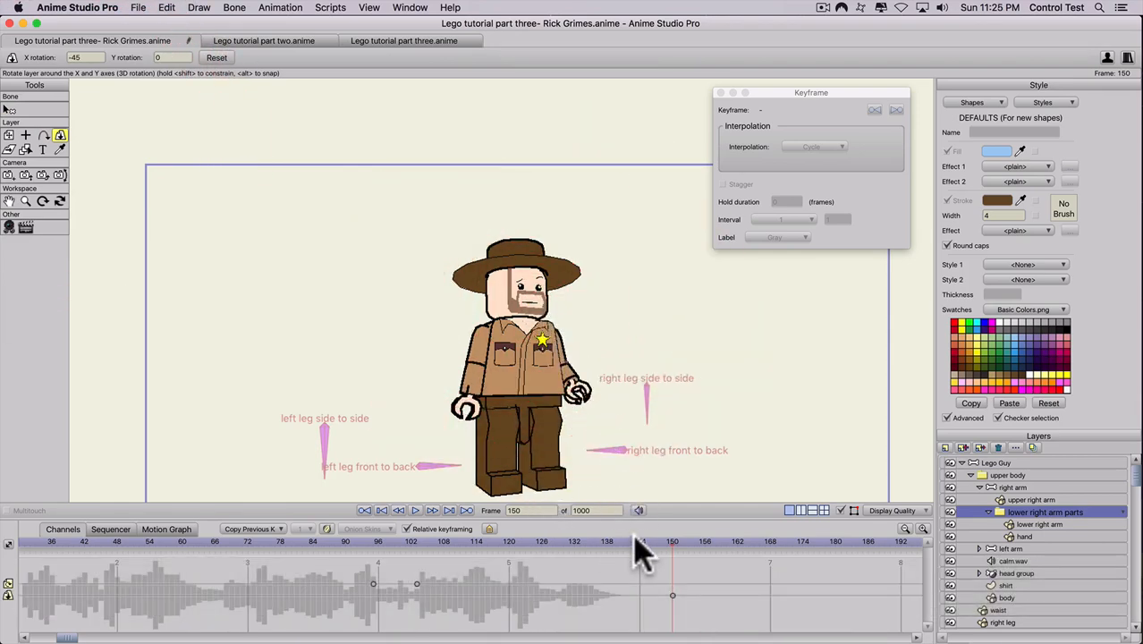
left_click_drag(637, 542, 701, 546)
key("super+z")
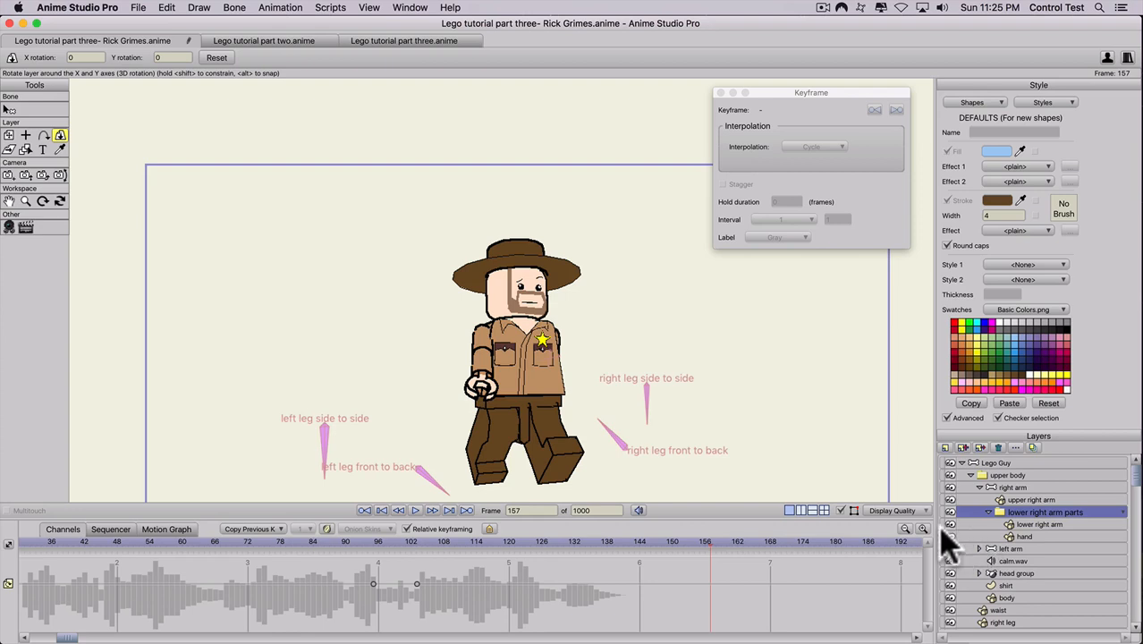
Add a starting key to the lower right arm parts at frame 144 and bend them to an X rotation of about -30 at frame 150.
left_click(640, 543)
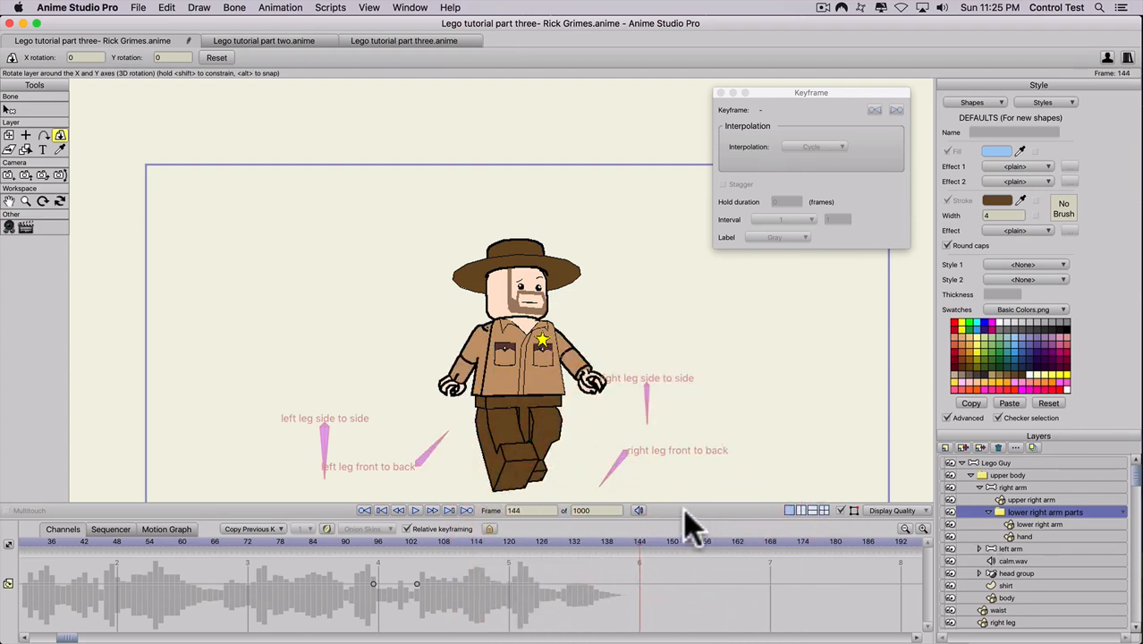
key("alt+shift")
left_click(606, 410, "alt+shift")
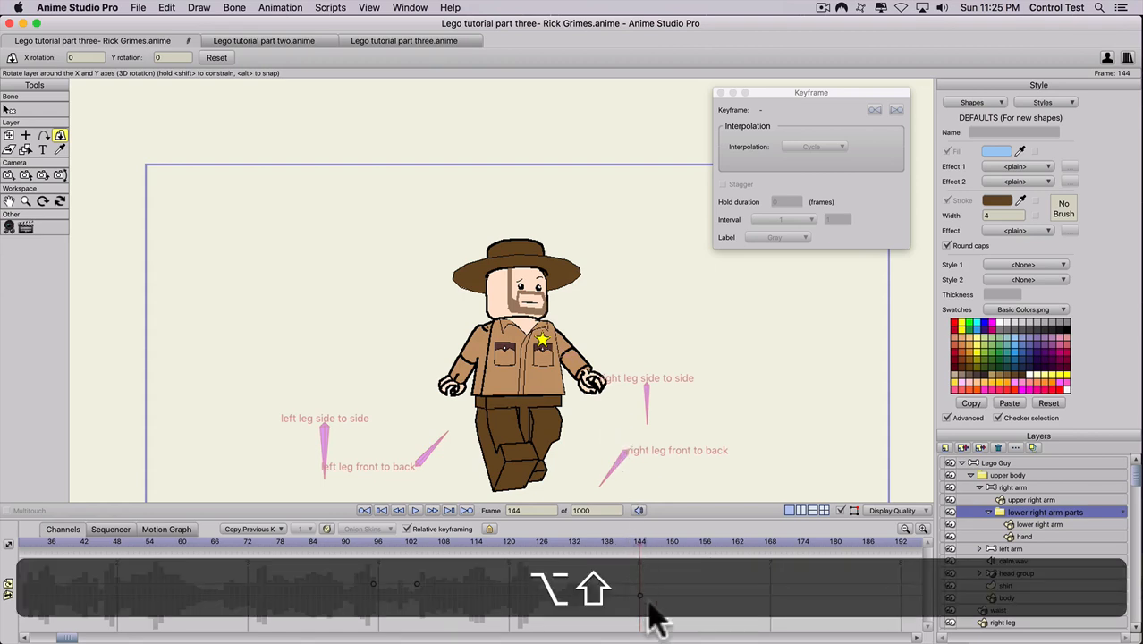
left_click(672, 540)
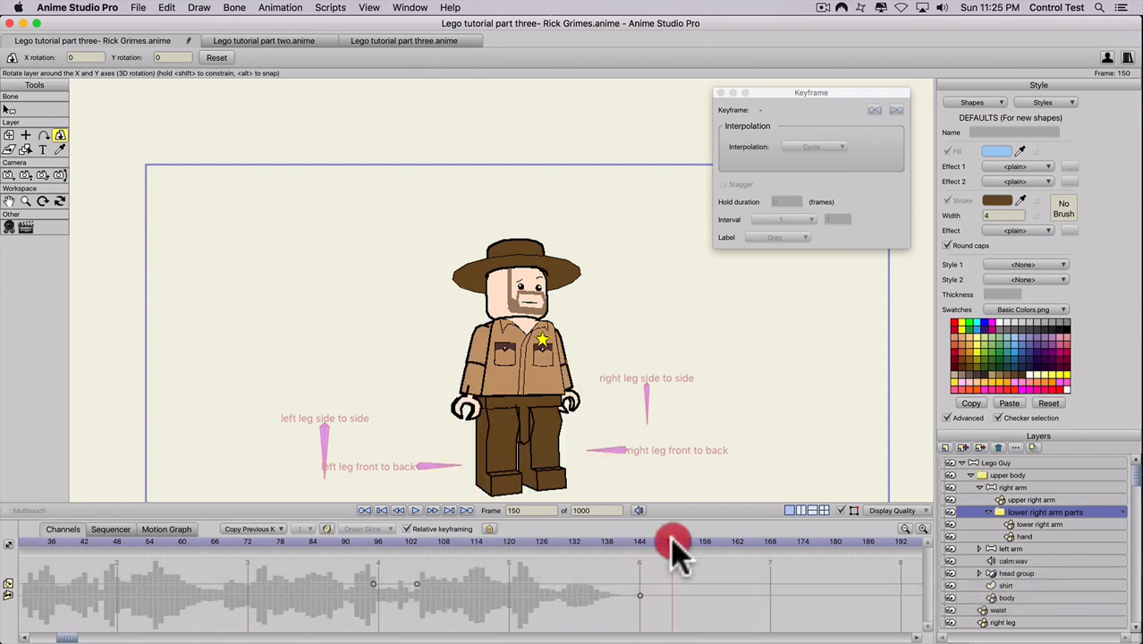
left_click_drag(605, 442, 597, 366)
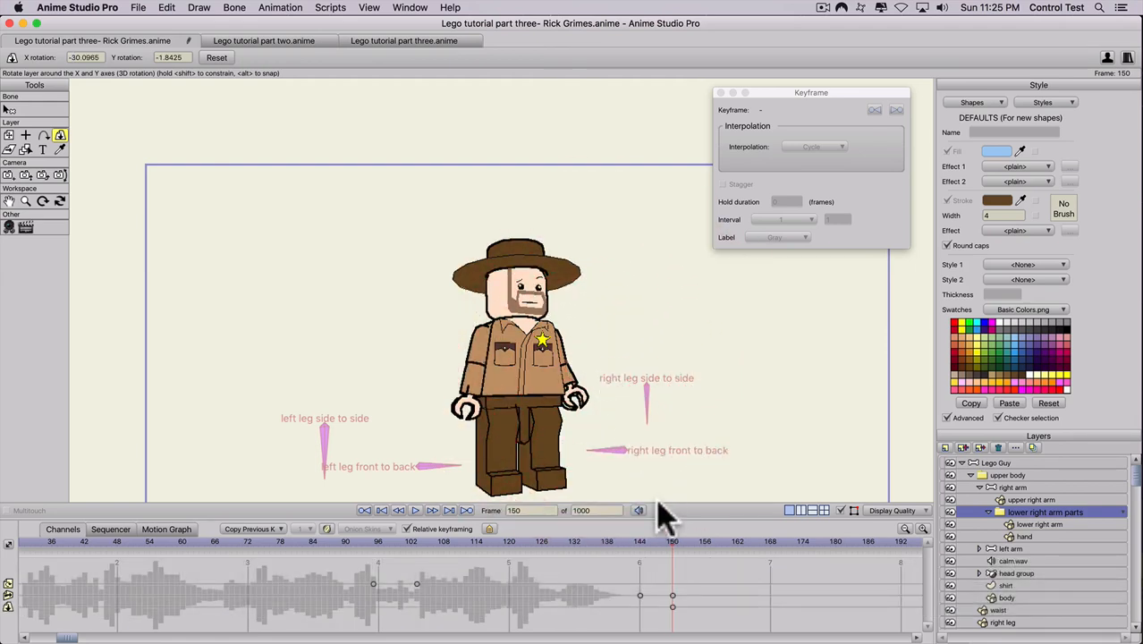
Return the lower right arm parts to 0 X and Y rotation at frame 168, scrub the bend, and add a closing key there.
left_click(769, 543)
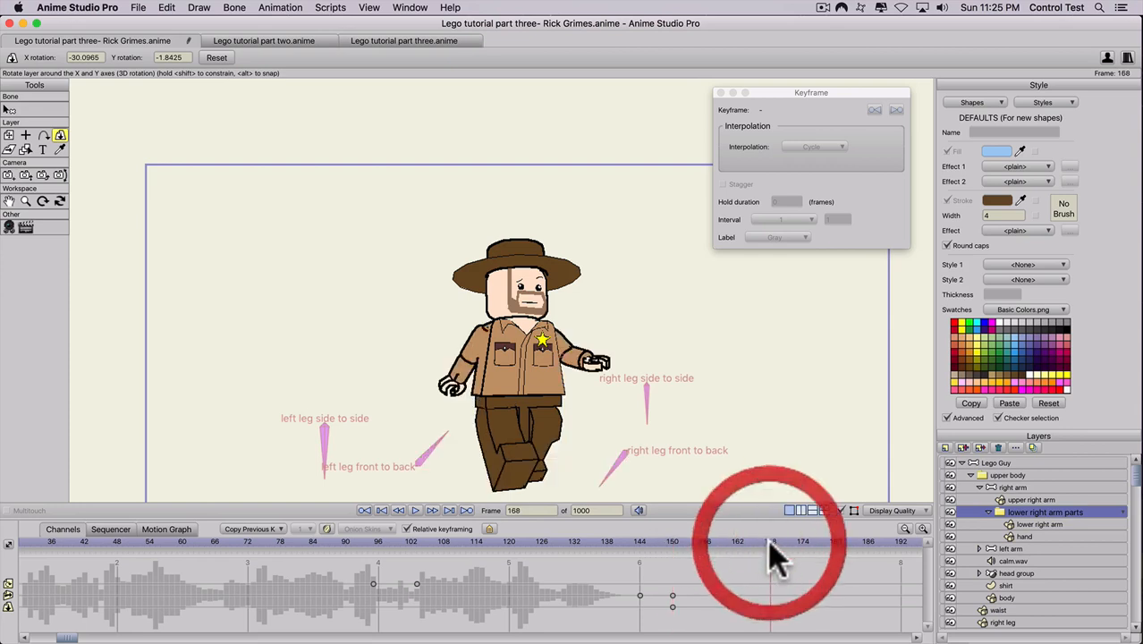
left_click_drag(749, 502, 753, 517)
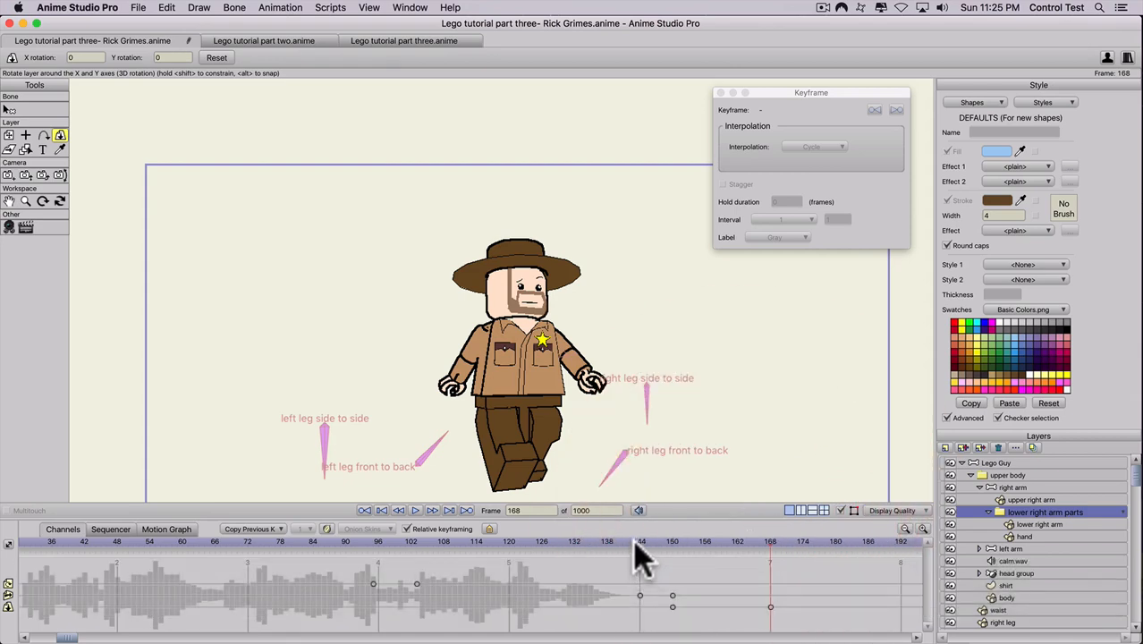
left_click_drag(637, 544, 769, 547)
left_click(713, 413, "alt+shift")
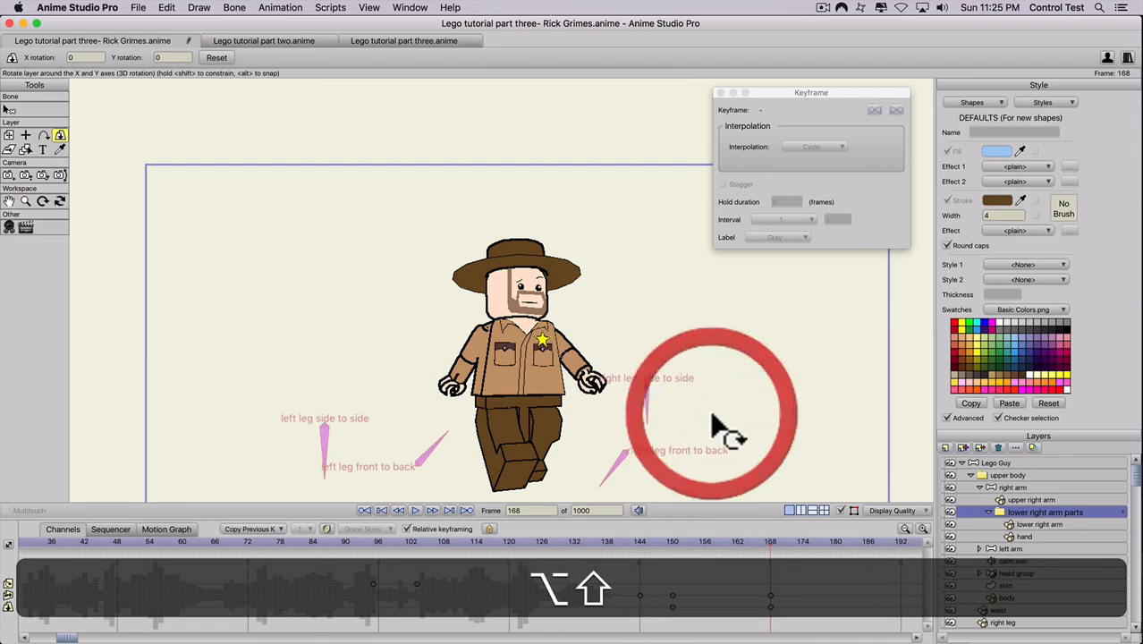
Make the lower right arm parts' rotation key at frame 168 a relative cycle going back 23 frames.
right_click(770, 595)
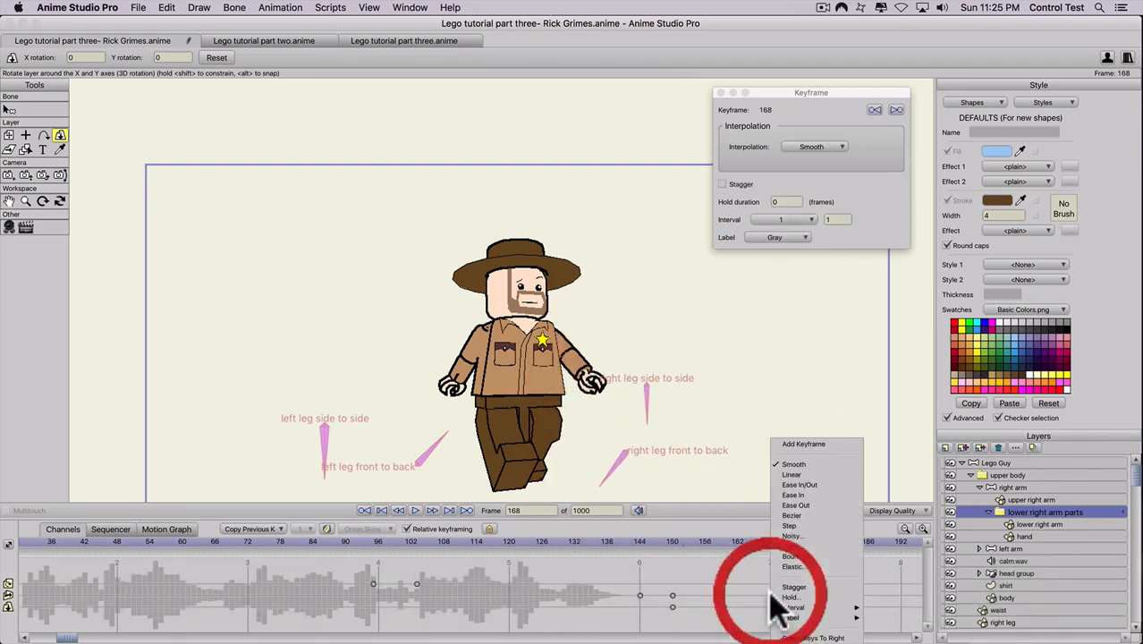
left_click(791, 546)
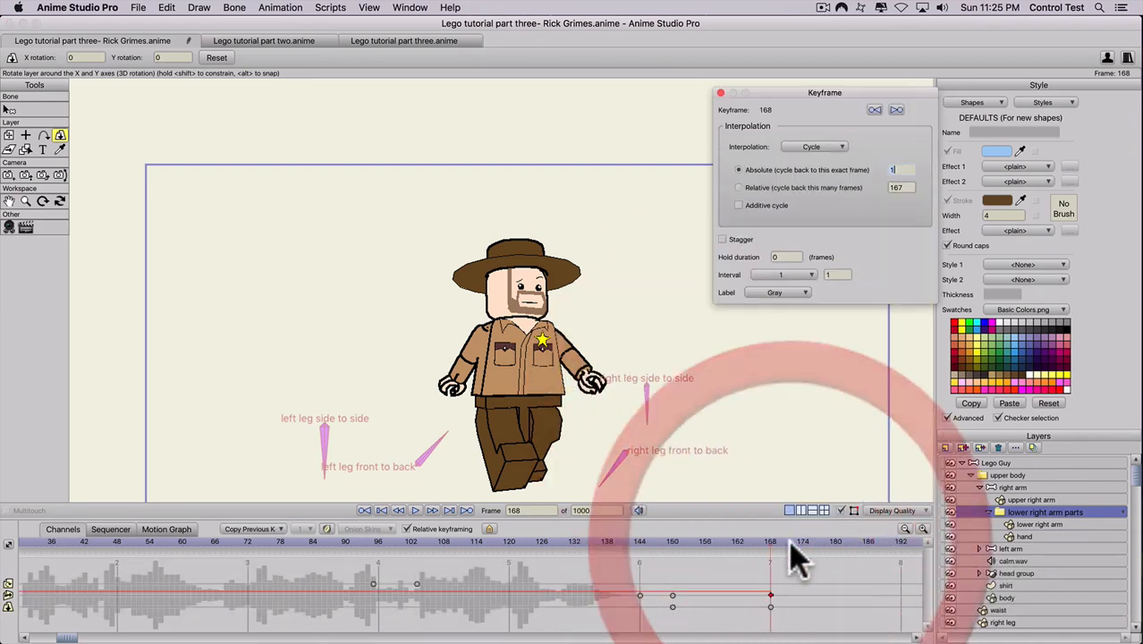
left_click(739, 187)
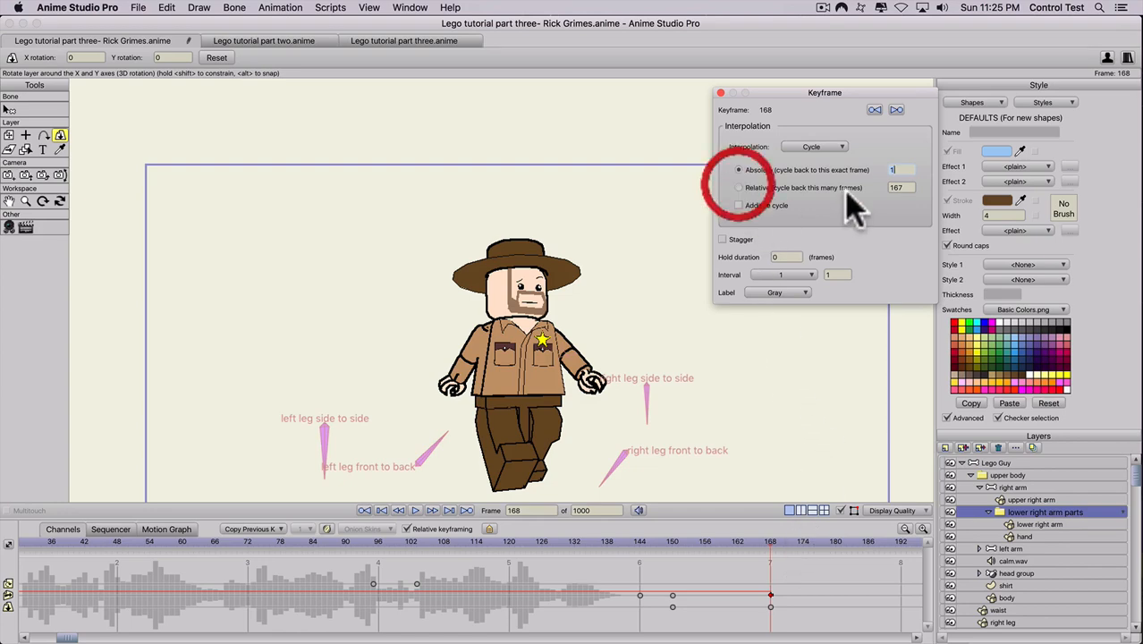
left_click(897, 187)
type("23")
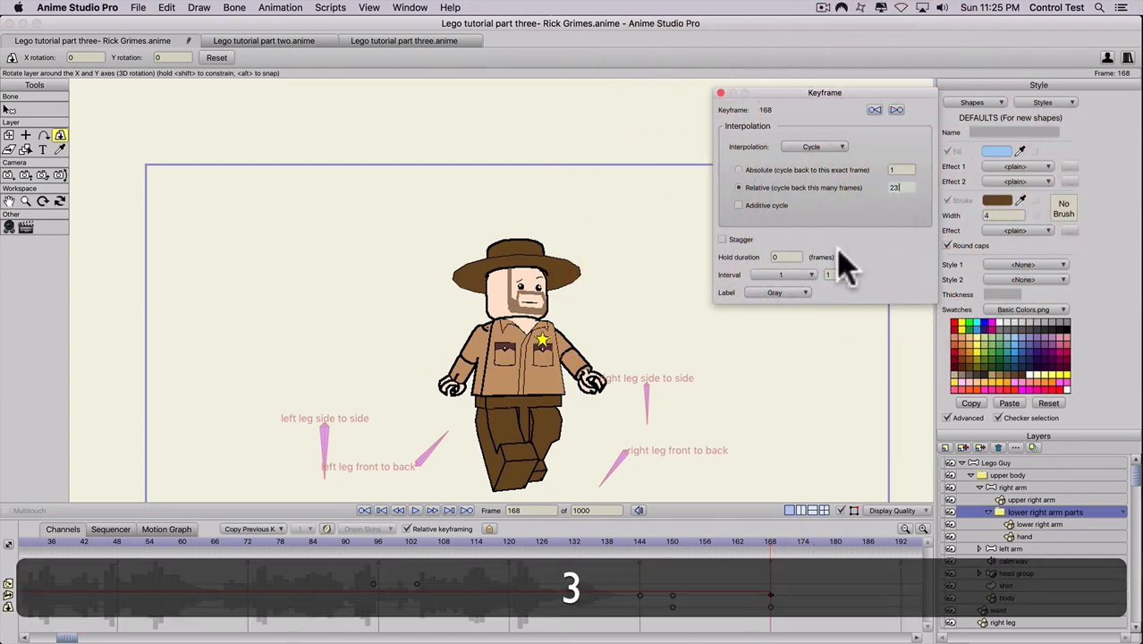
Reset the lower right arm parts to 0 X rotation at frame 144 and play back the walk from there.
mouse_move(640, 564)
left_mouse_down()
mouse_move(653, 546)
mouse_move(863, 550)
mouse_move(810, 564)
mouse_move(640, 566)
left_mouse_up()
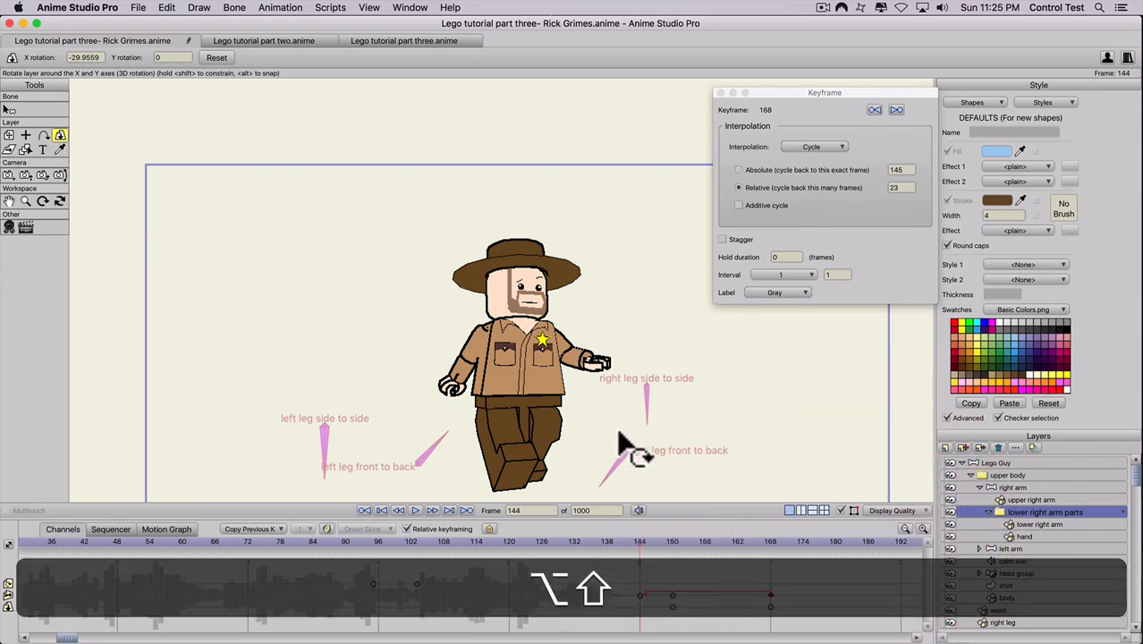
left_click_drag(623, 450, 625, 461)
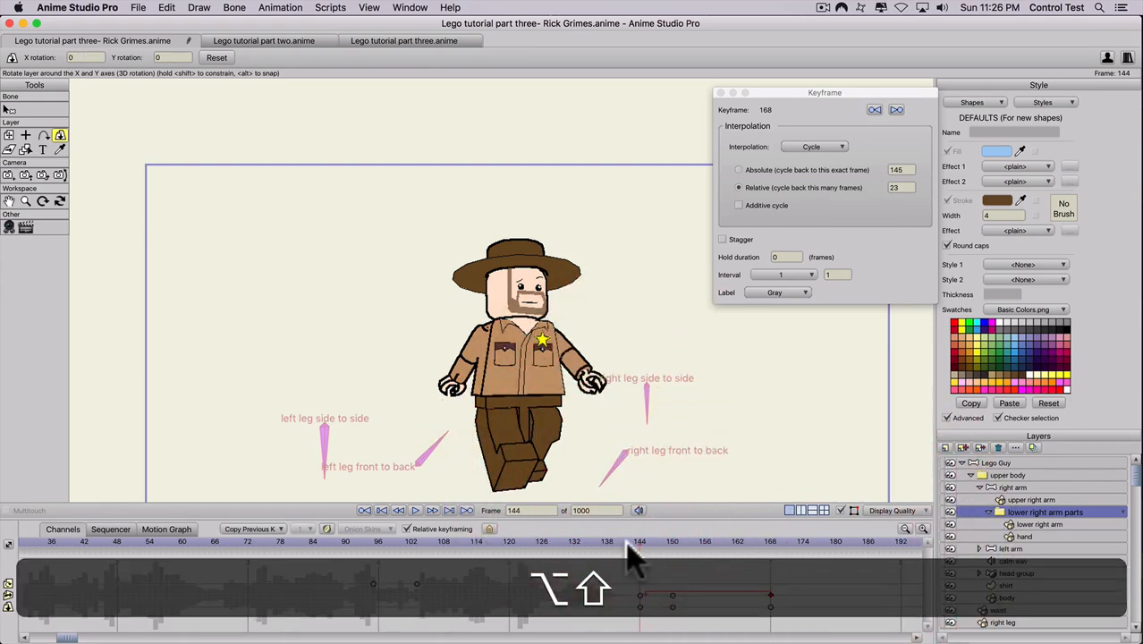
mouse_move(646, 544)
left_mouse_down()
mouse_move(721, 543)
mouse_move(641, 515)
mouse_move(664, 538)
mouse_move(756, 541)
mouse_move(766, 572)
mouse_move(775, 546)
mouse_move(638, 556)
left_mouse_up()
key("space")
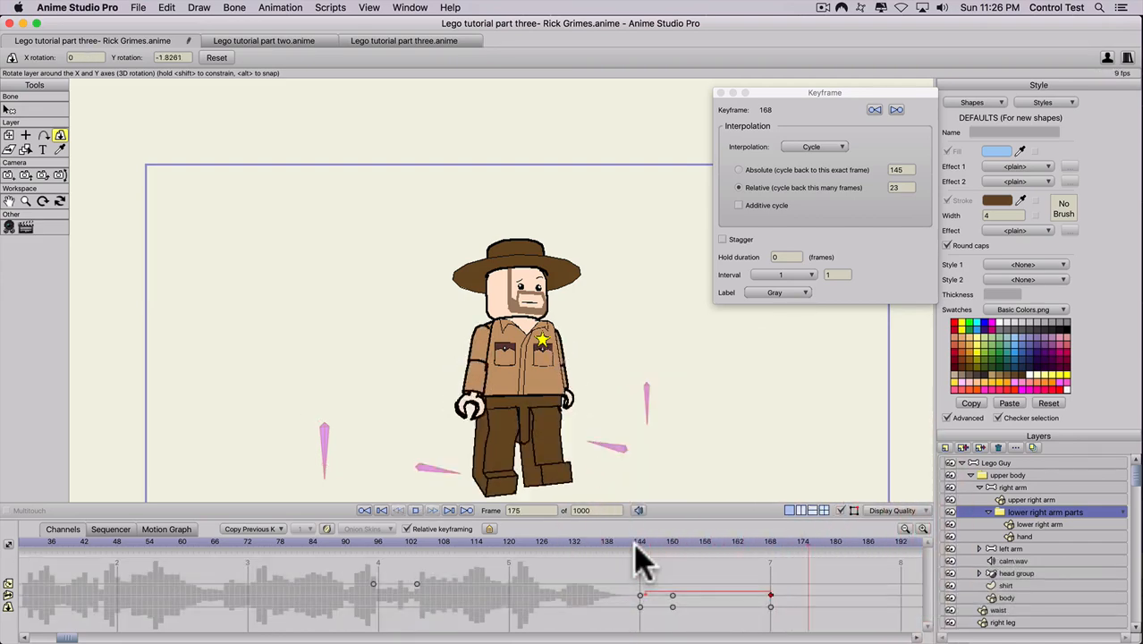
key("space")
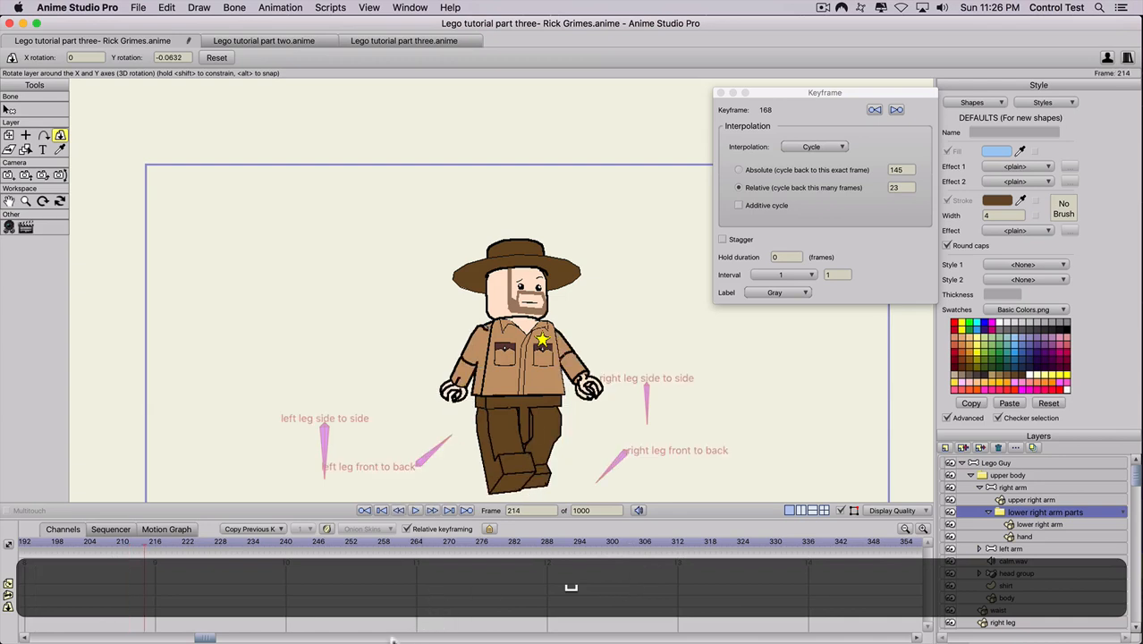
Expand the left arm layer, select the lower left arm parts group, and add a starting rotation key at frame 144.
left_click_drag(205, 635, 130, 637)
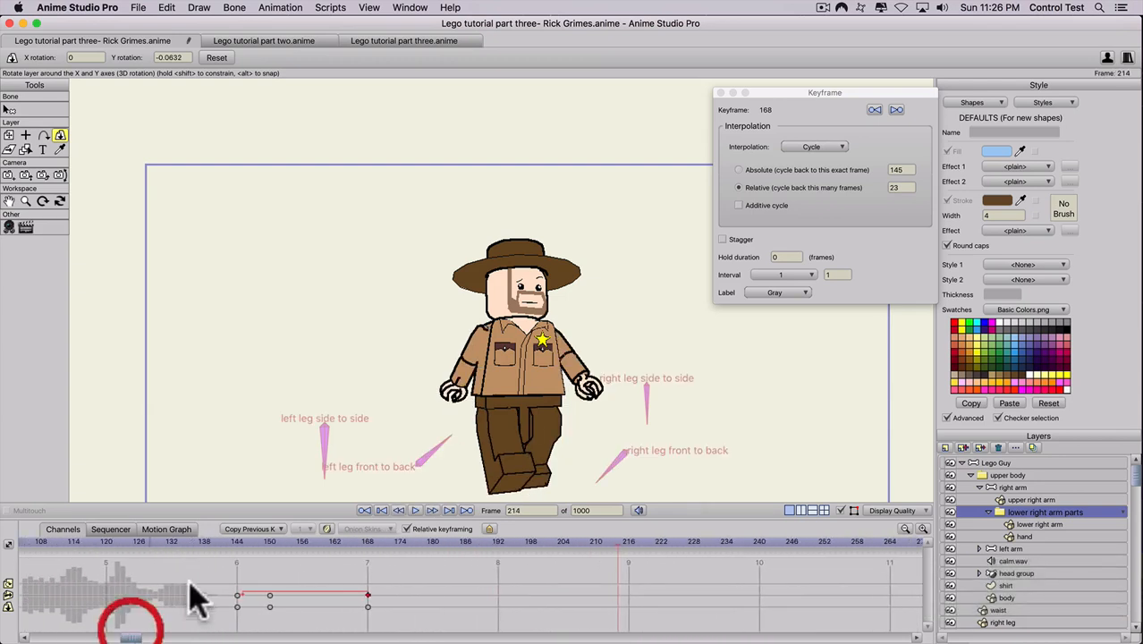
left_click(235, 542)
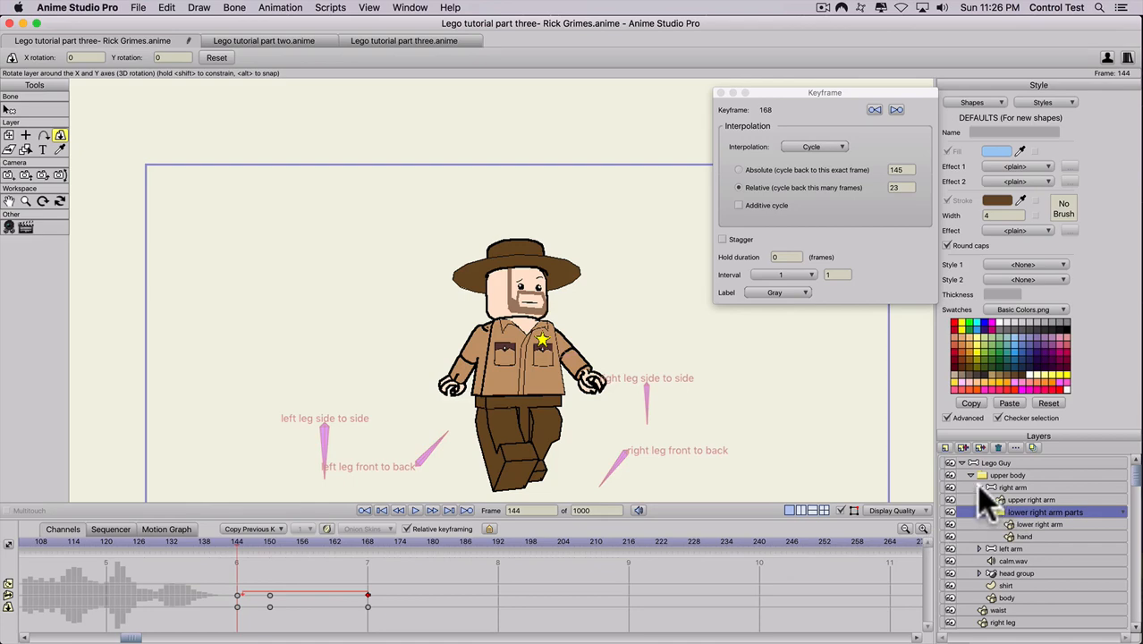
left_click(980, 549)
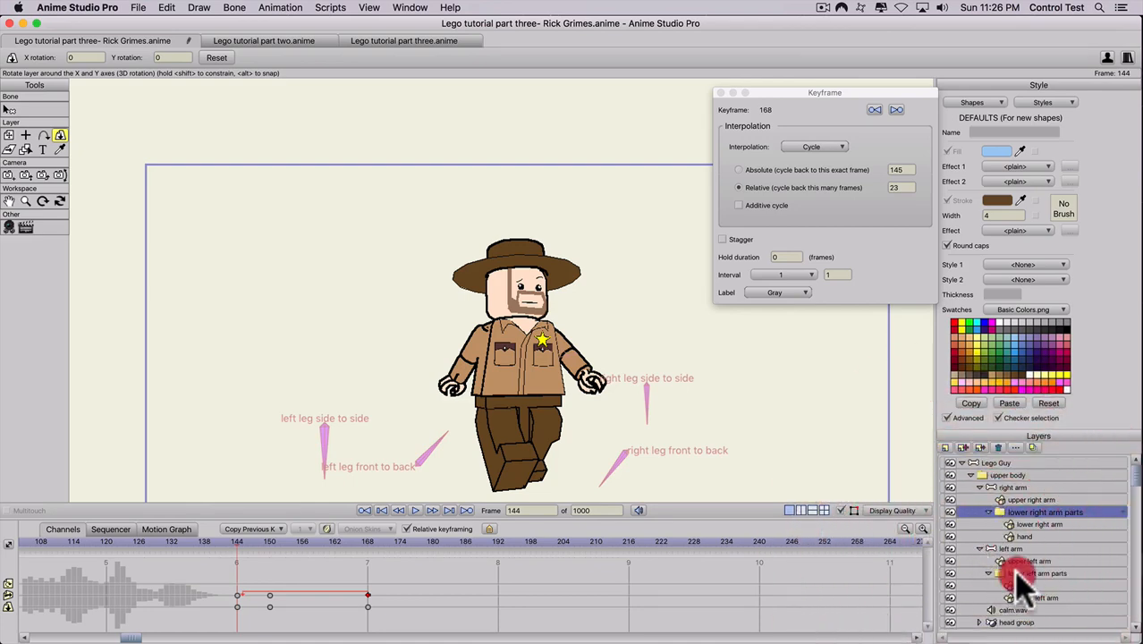
double_click(1016, 574)
left_click(912, 498)
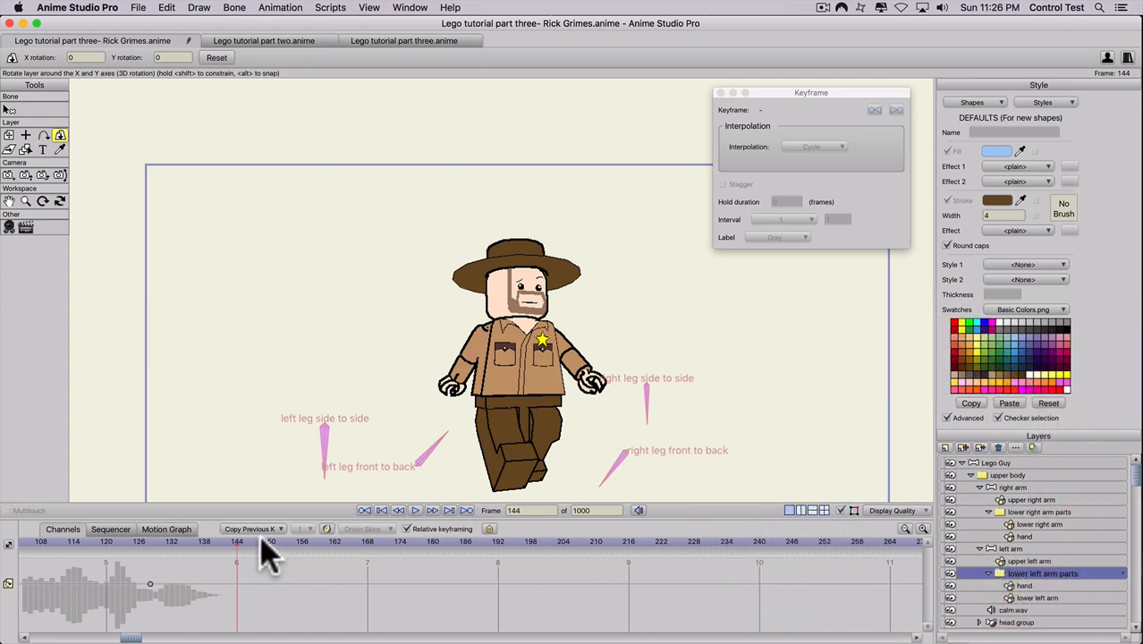
left_click(237, 541)
key("alt+shift")
left_click(374, 414, "alt+shift")
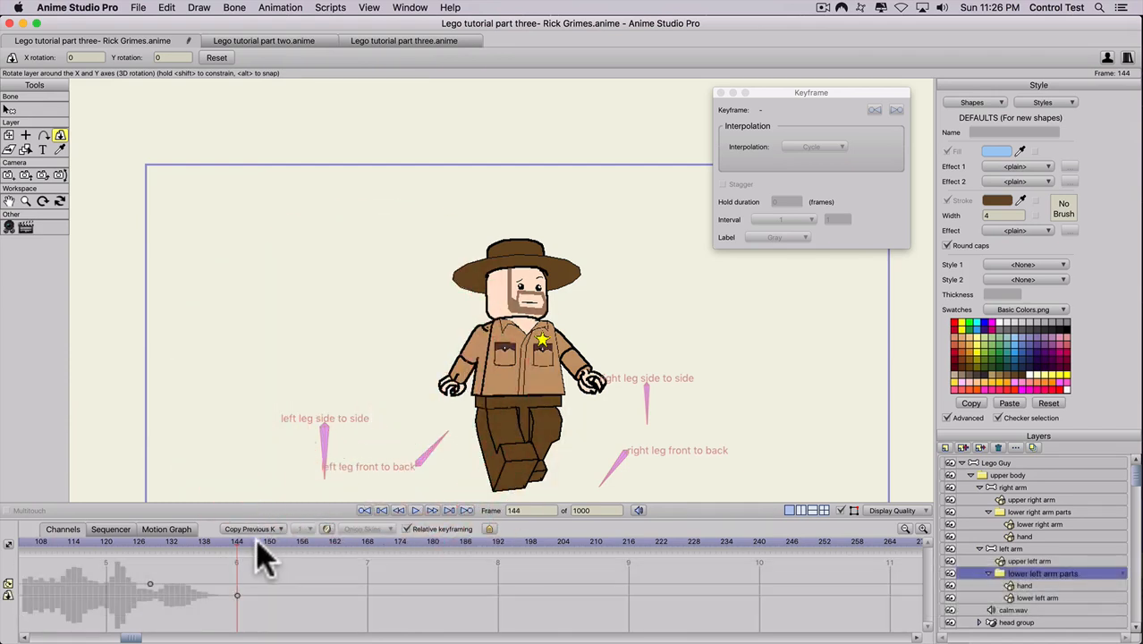
Bend the lower left arm parts to an X rotation of -45 at frame 162, return them to 0 at frame 168, and scrub the motion.
left_click(334, 540)
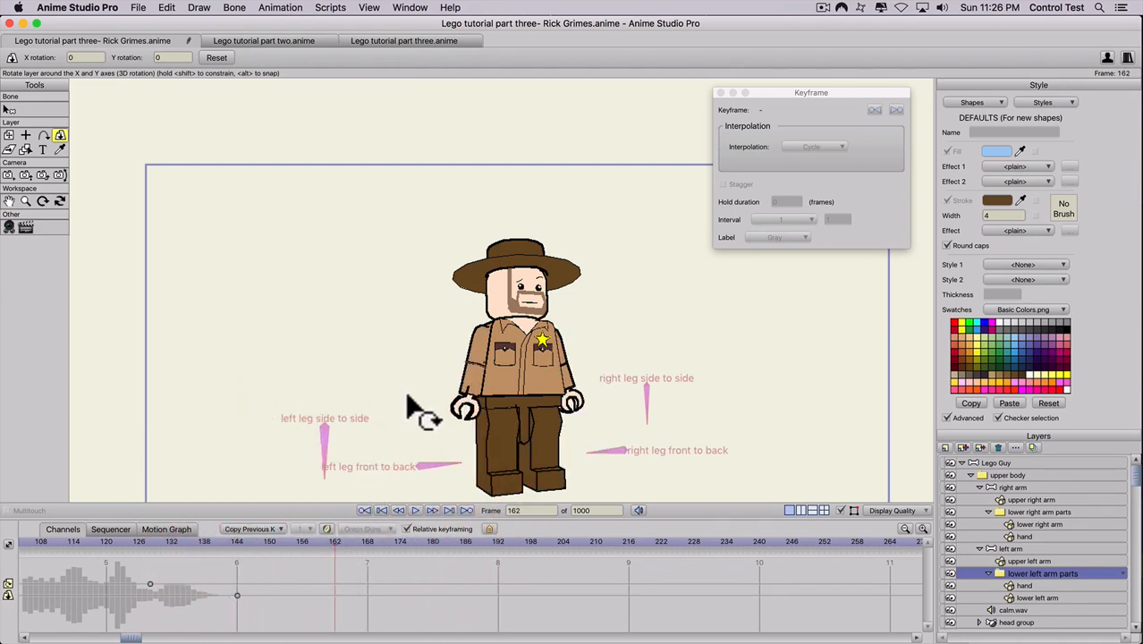
left_click_drag(407, 403, 429, 281)
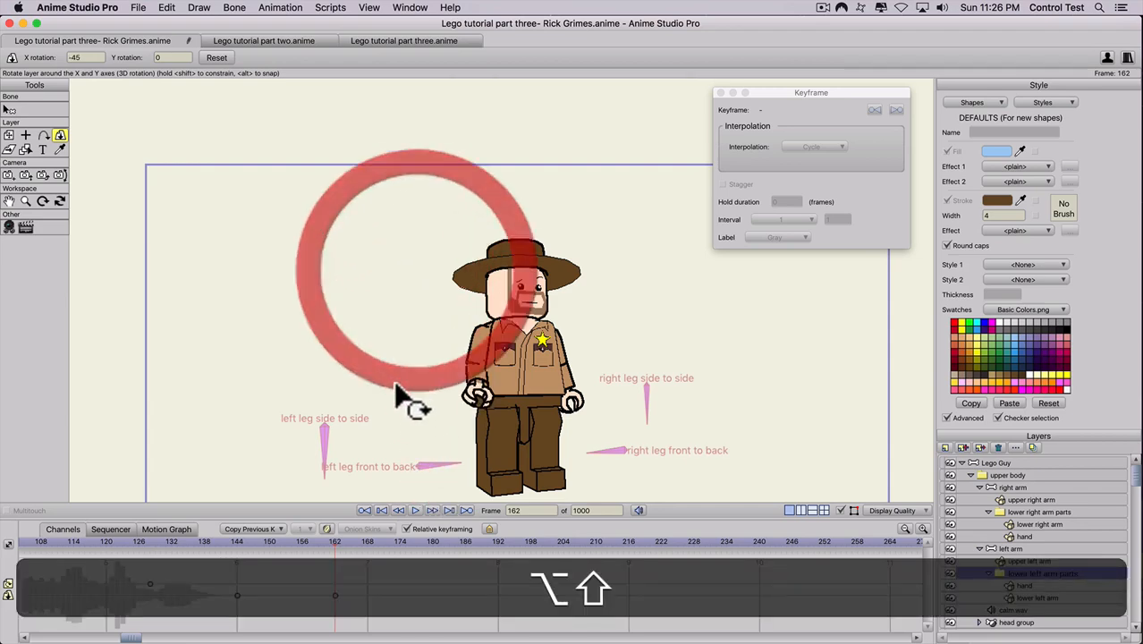
left_click(365, 541)
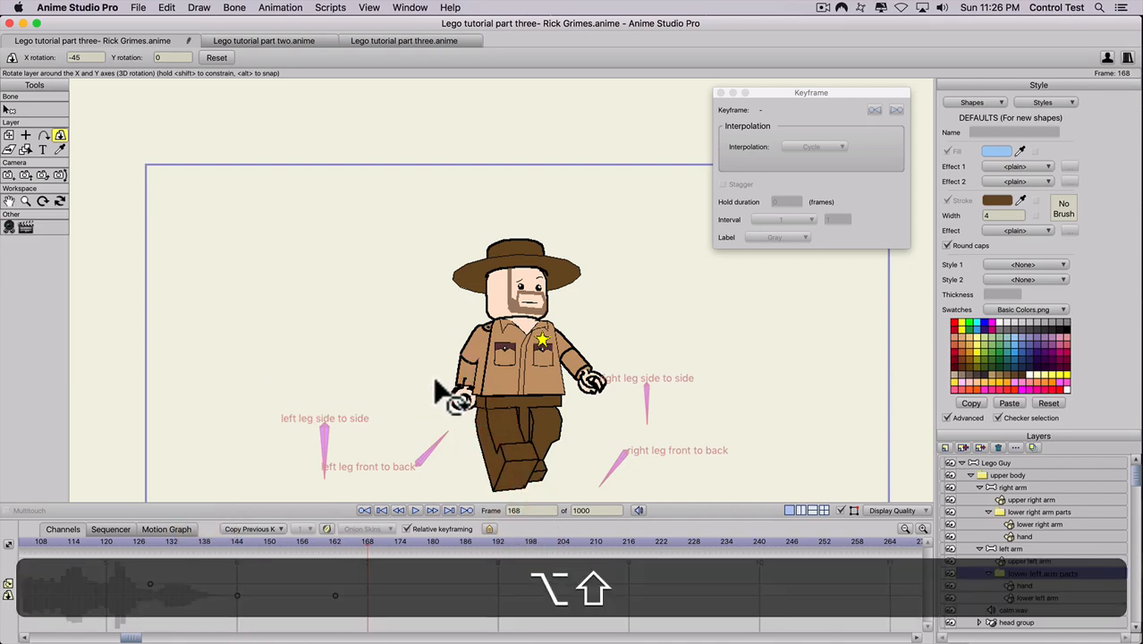
left_click_drag(435, 434, 431, 472)
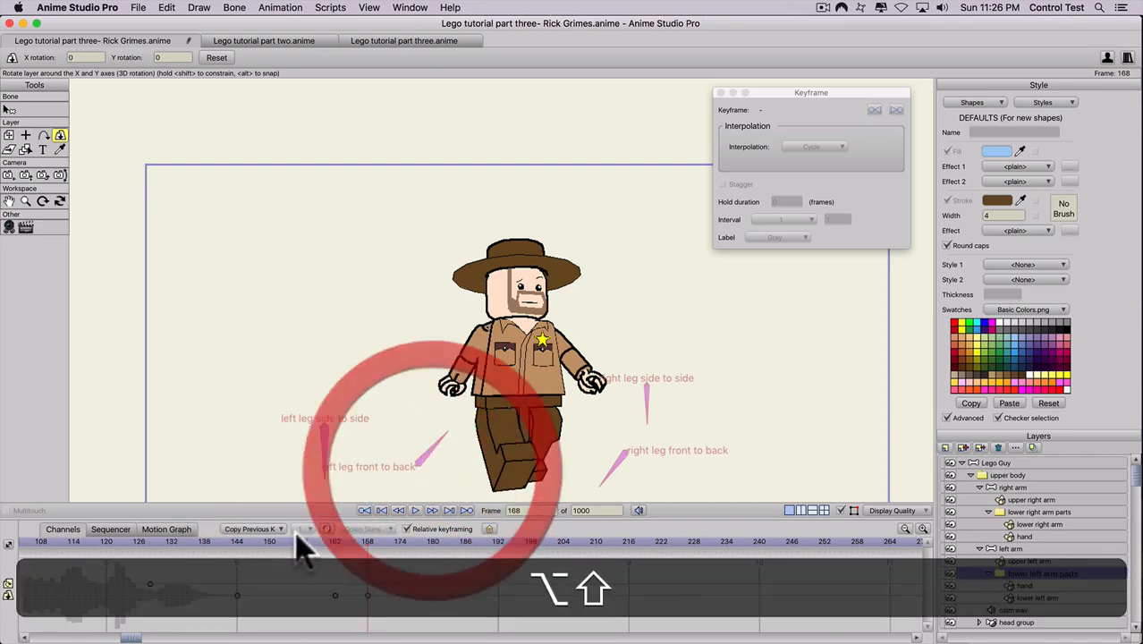
left_click(241, 541)
left_click_drag(244, 541, 353, 541)
left_click(353, 542)
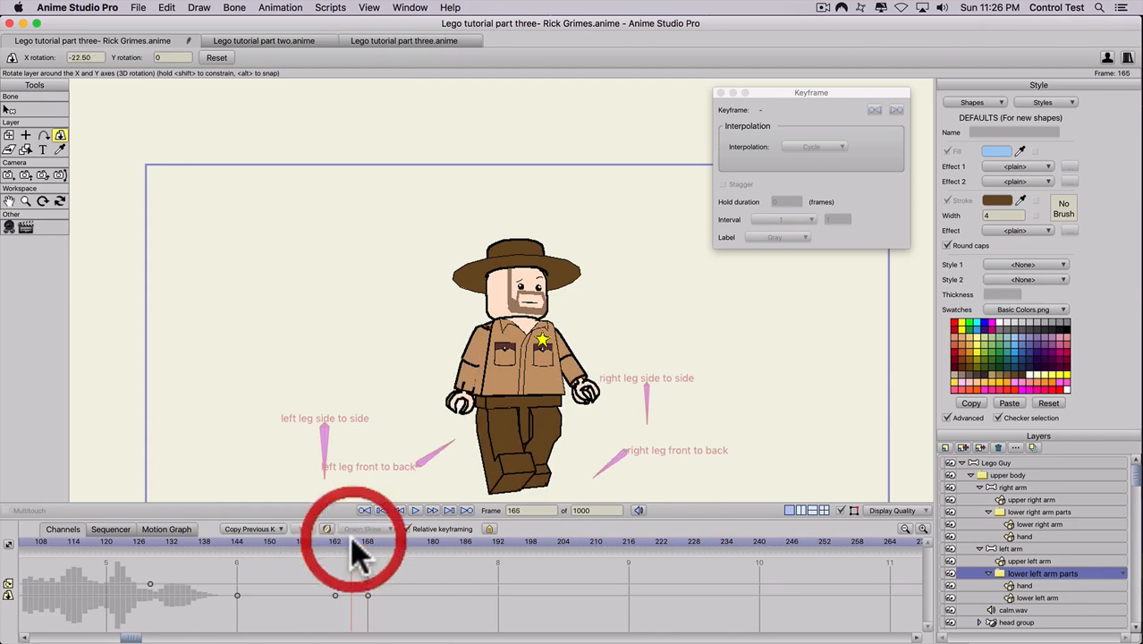
Make the lower left arm parts' rotation key at frame 168 a relative cycle of 23 frames and play the walk from frame 144.
right_click(367, 597)
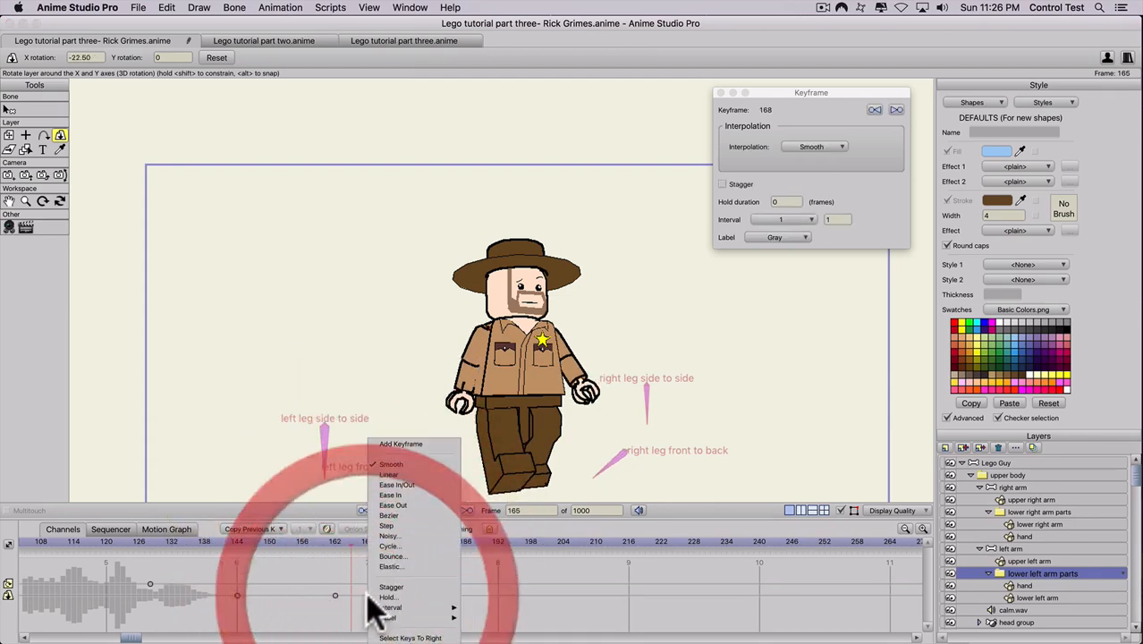
left_click(391, 548)
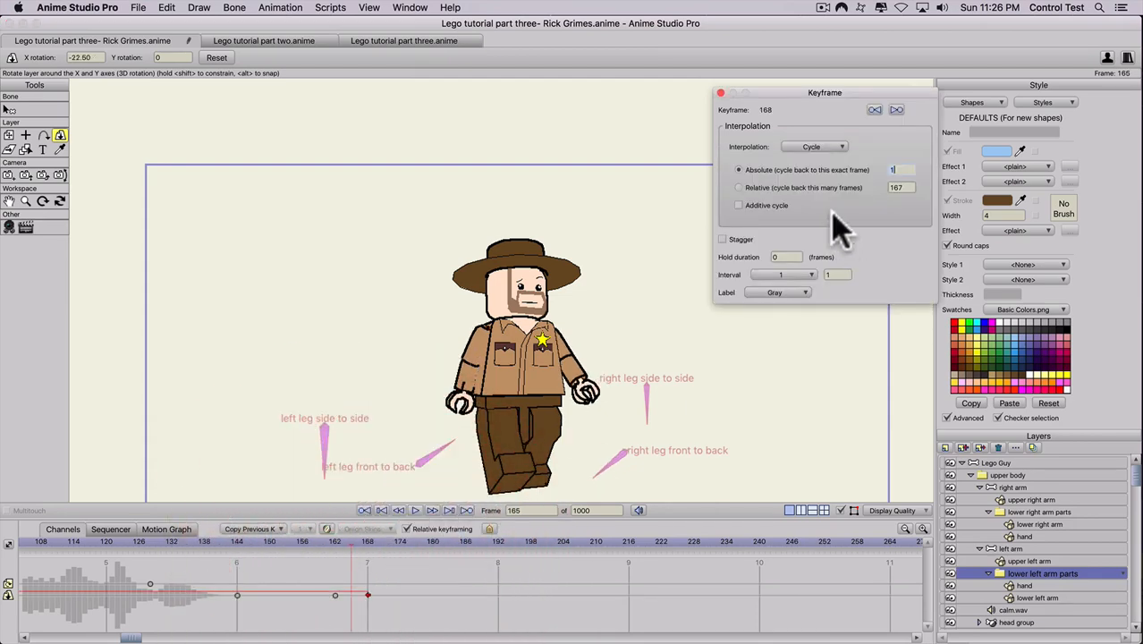
left_click(739, 188)
left_click(895, 188)
left_click_drag(892, 188, 846, 182)
type("23")
left_click(894, 170)
left_click(234, 541)
key("space")
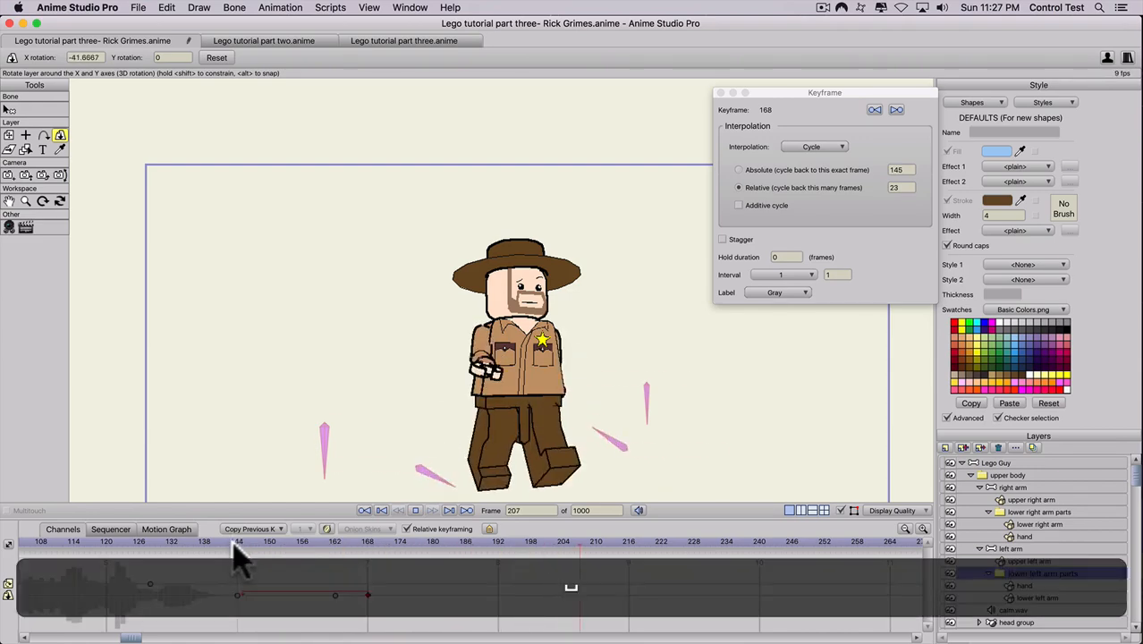
left_click(236, 542)
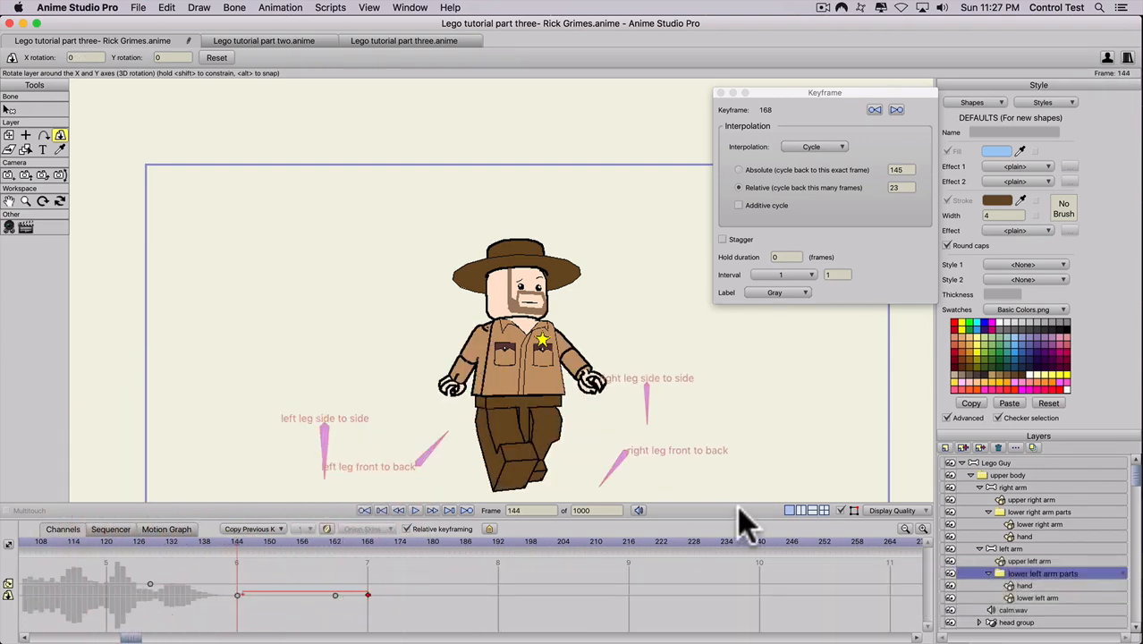
Add a starting rotation key to the upper body group at frame 144 and tilt it to an X rotation of about 4.6 at frame 156.
left_click(1009, 475)
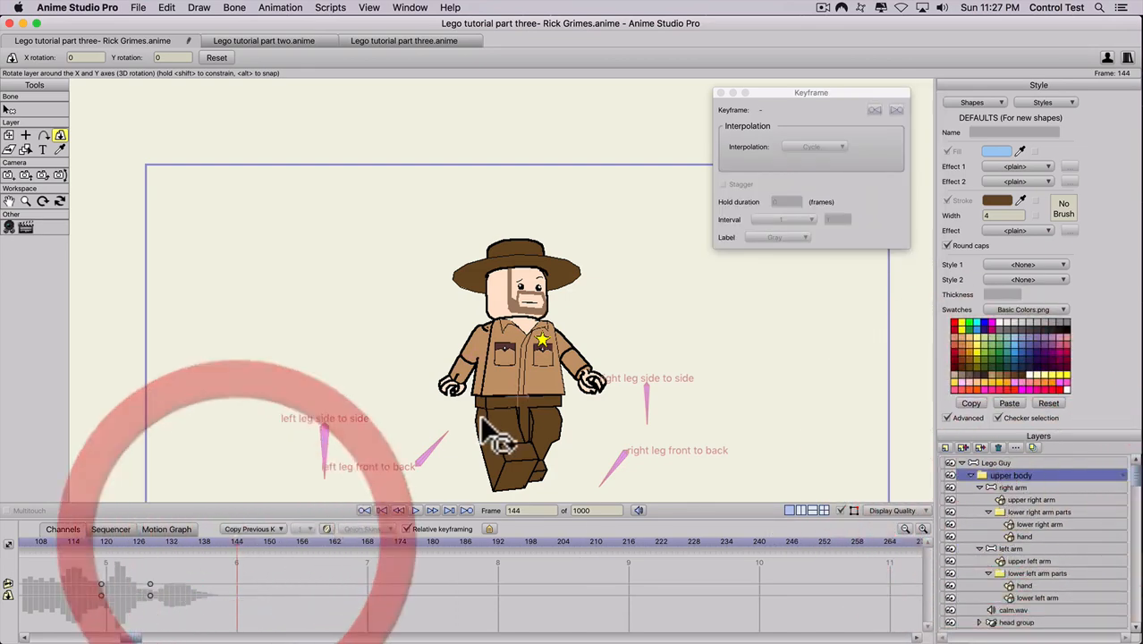
key("shift")
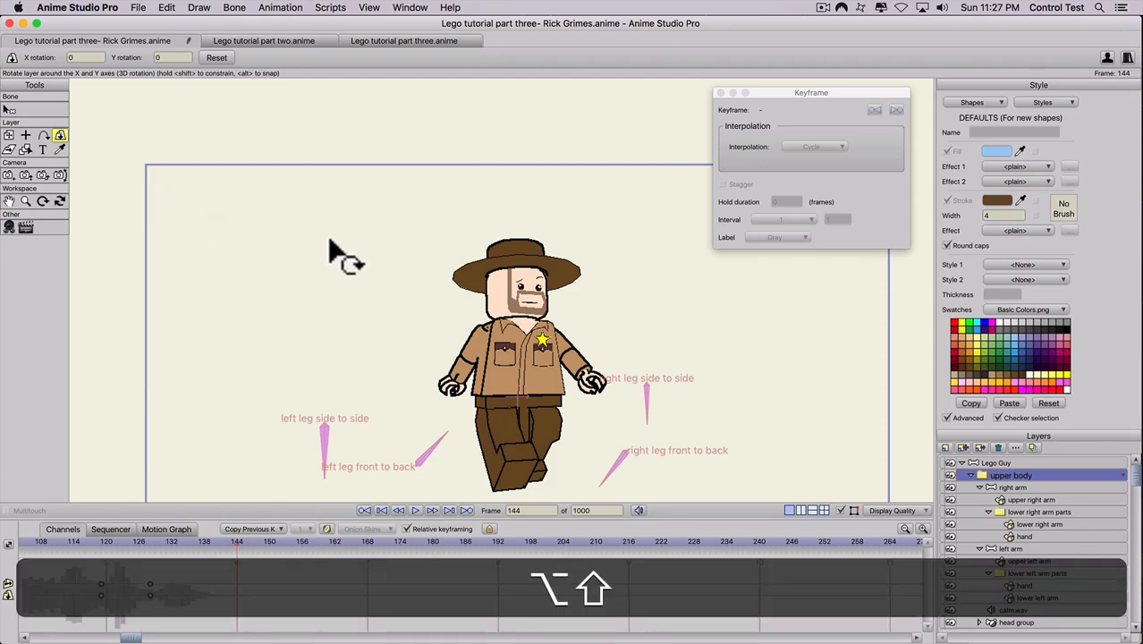
left_click(452, 351, "alt+shift")
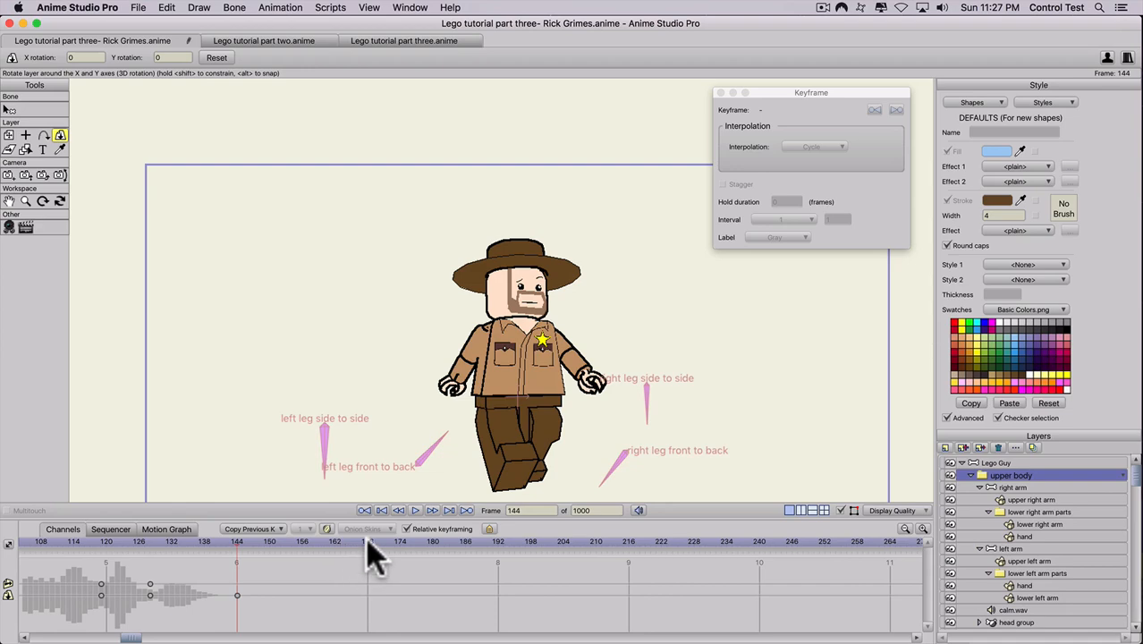
left_click(300, 541)
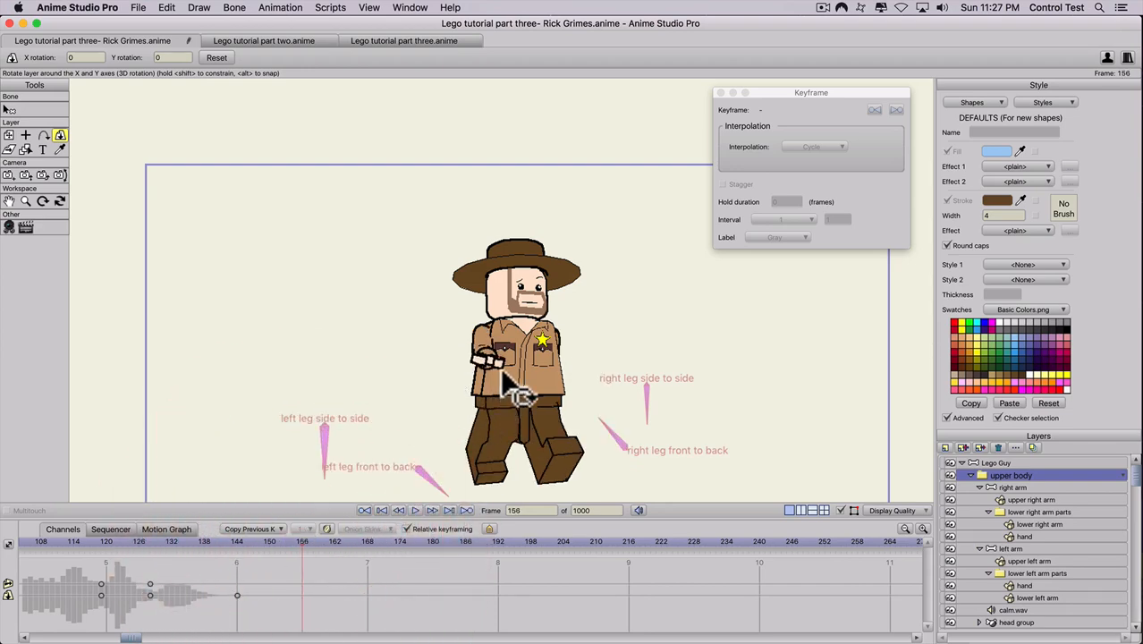
left_click_drag(503, 375, 507, 388)
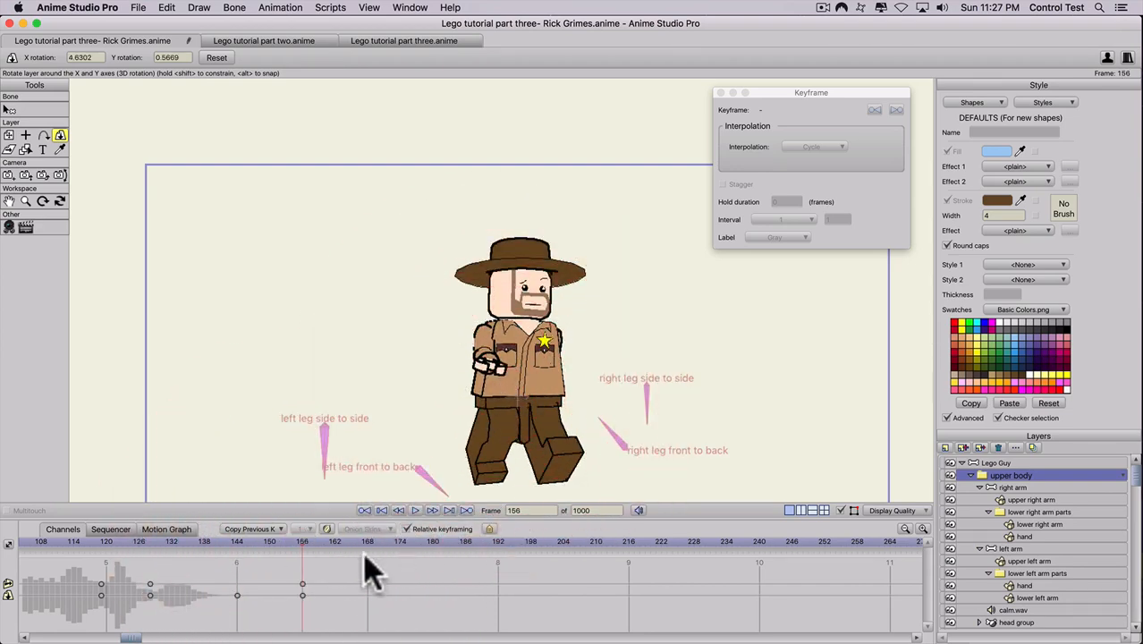
Copy the upper body's X/Y rotation key from frame 144 to frame 168 and scrub the tilt.
left_click(236, 593)
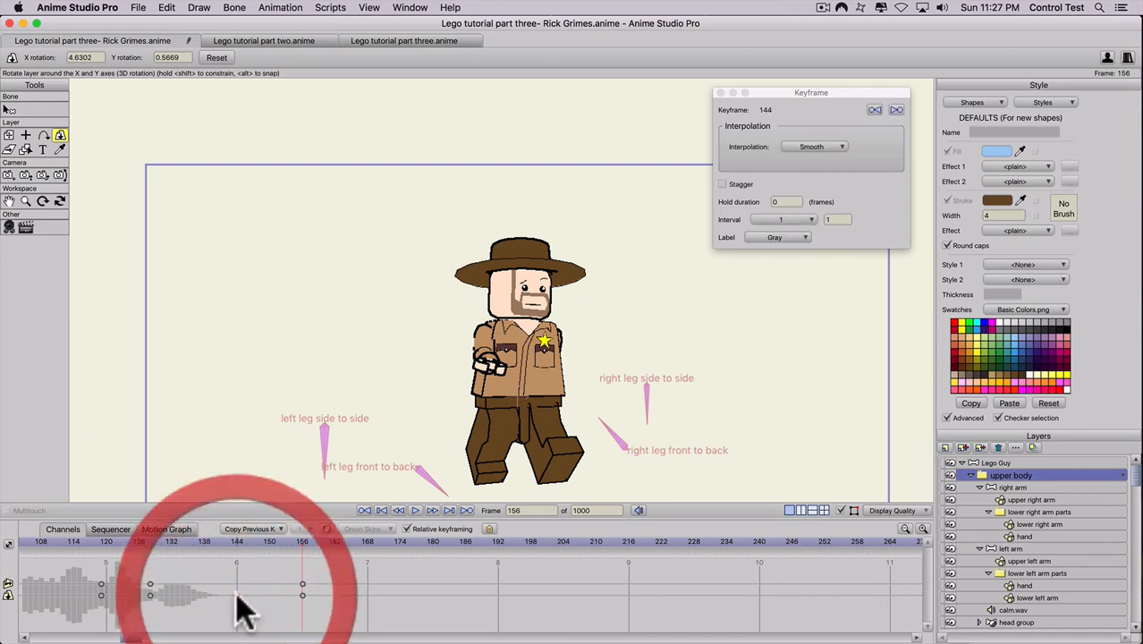
key("super")
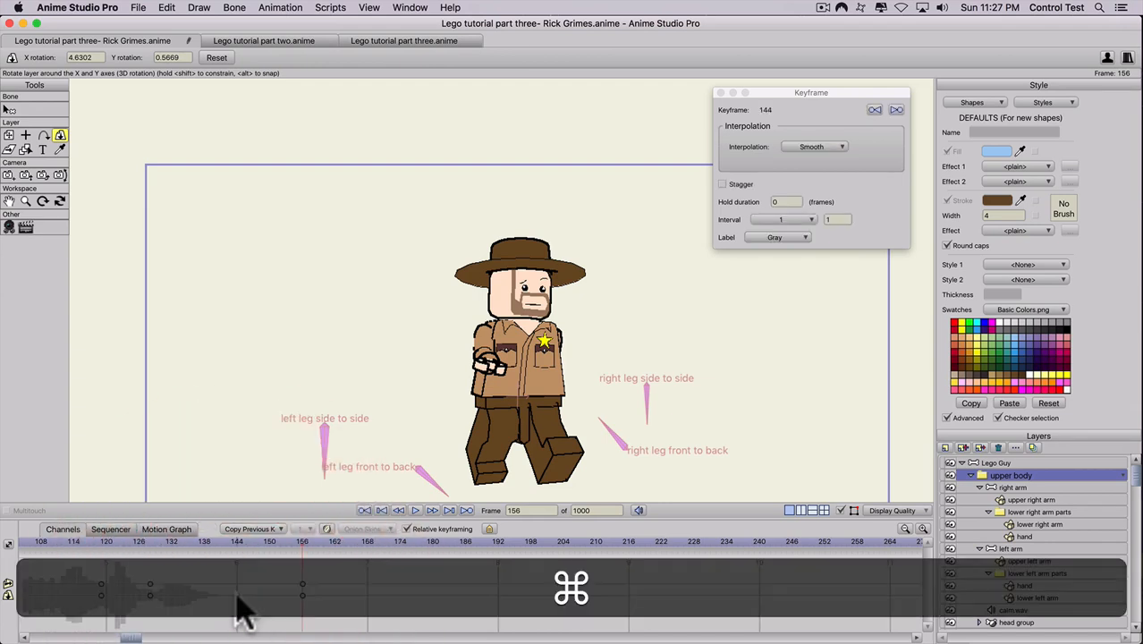
key("super+c")
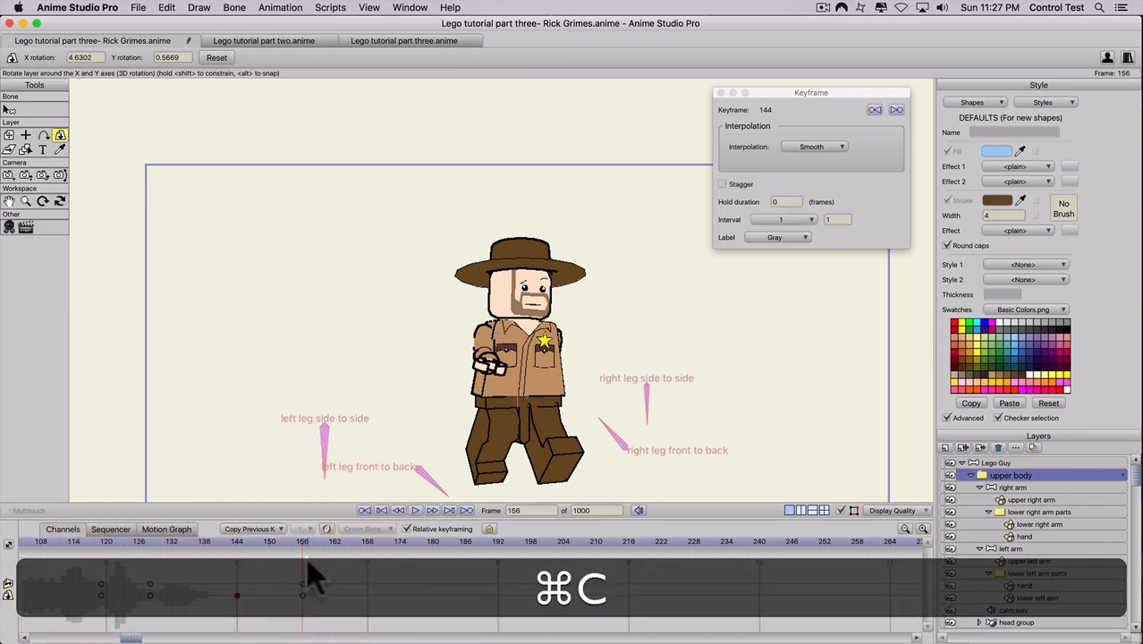
left_click(367, 545)
key("super")
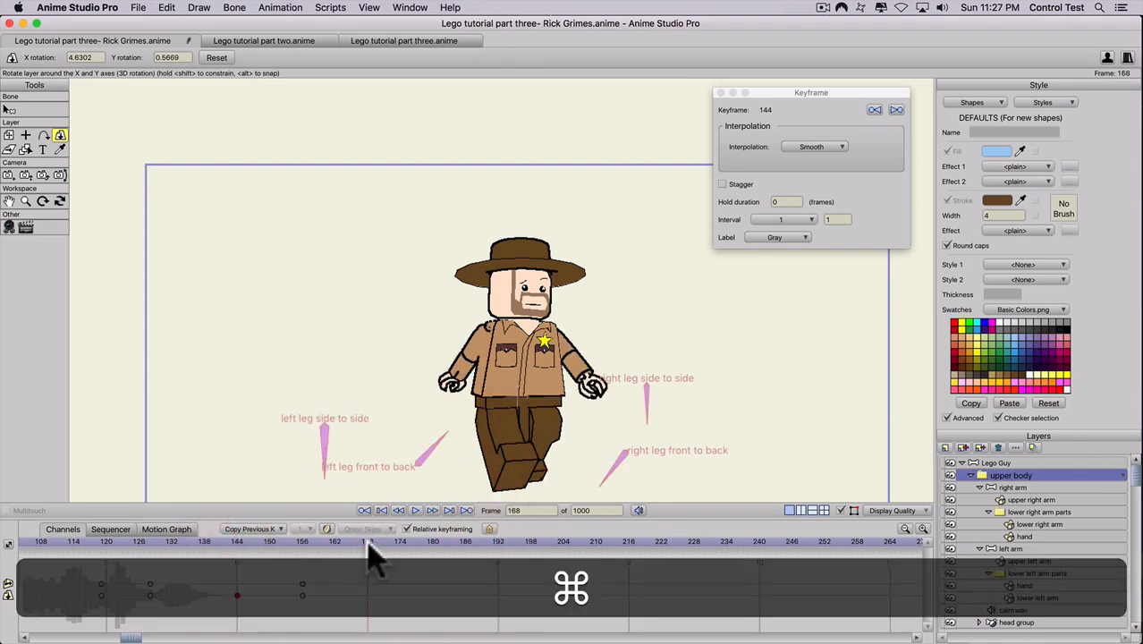
key("super+v")
left_click_drag(234, 542, 351, 543)
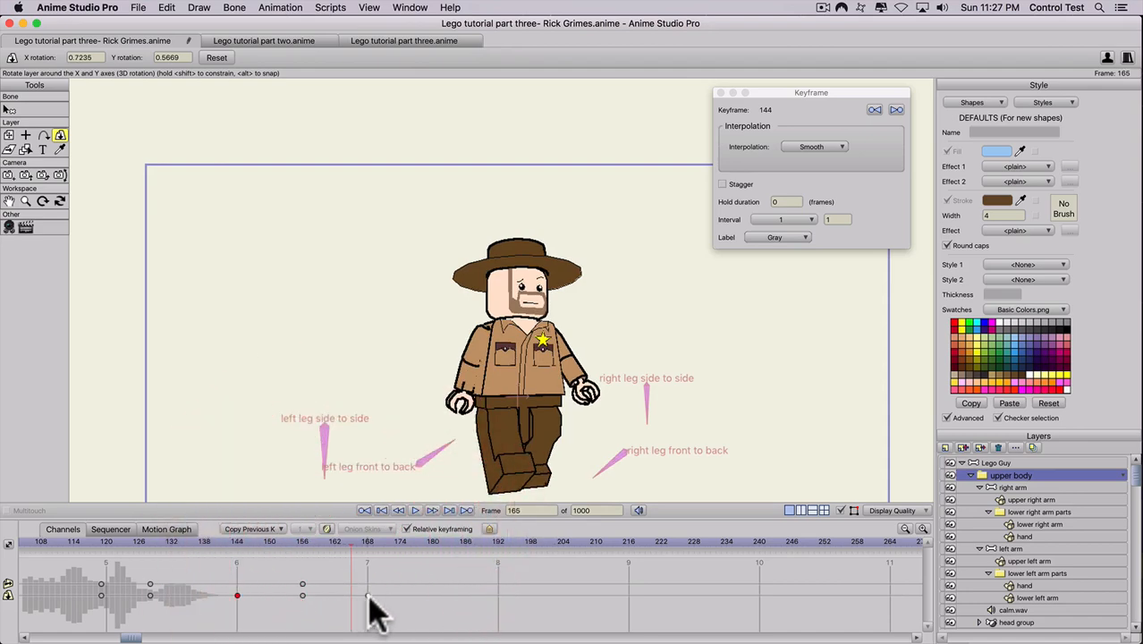
Make the upper body's rotation key at frame 168 a relative cycle going back 23 frames.
right_click(367, 595)
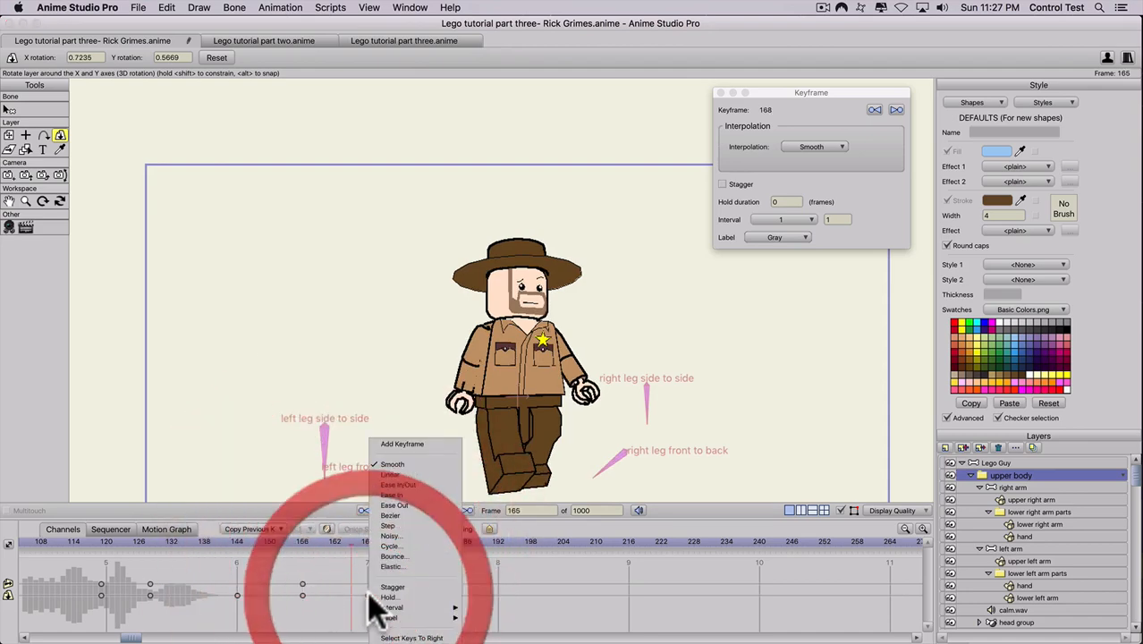
left_click(391, 548)
left_click(741, 188)
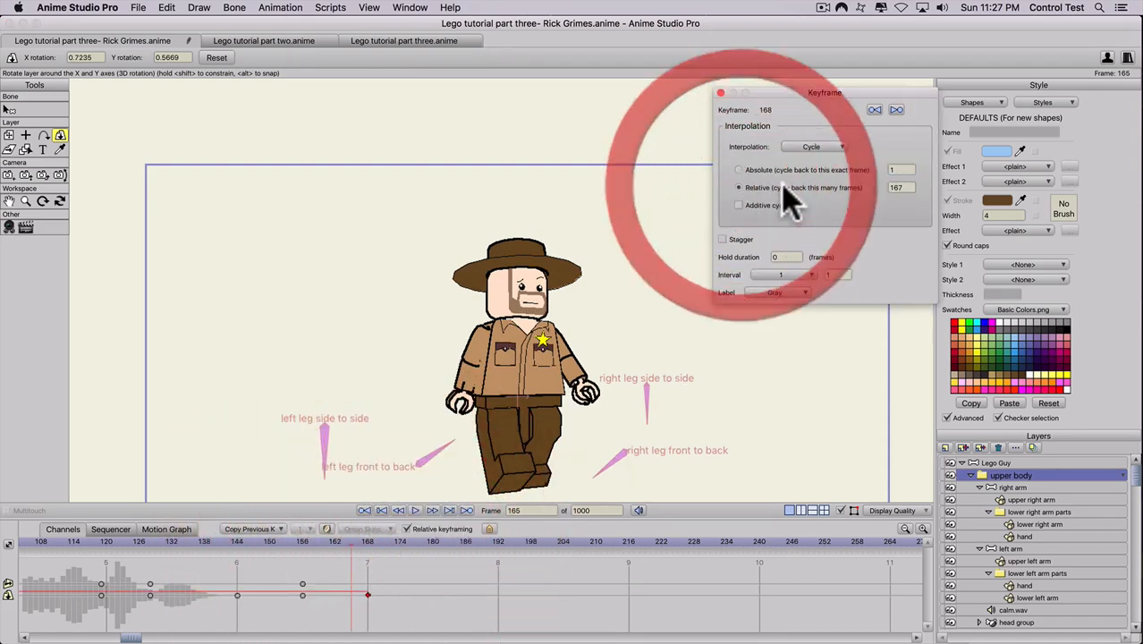
left_click(894, 186)
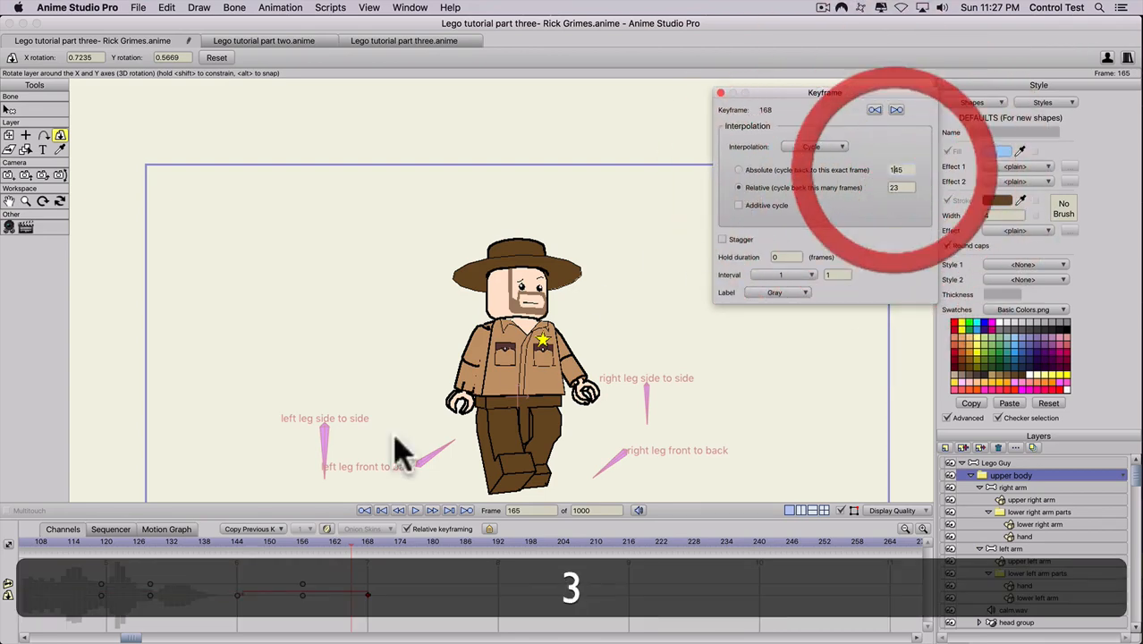
Play the walk cycle from frame 144, return to that frame and close the keyframe settings.
left_click(237, 542)
key("space")
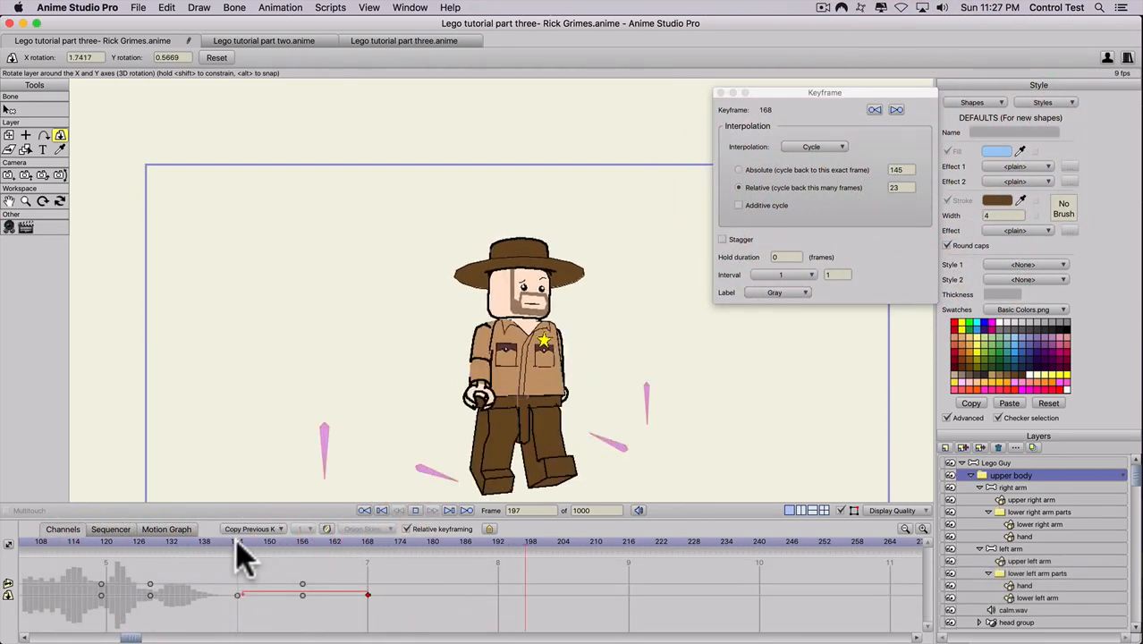
key("space")
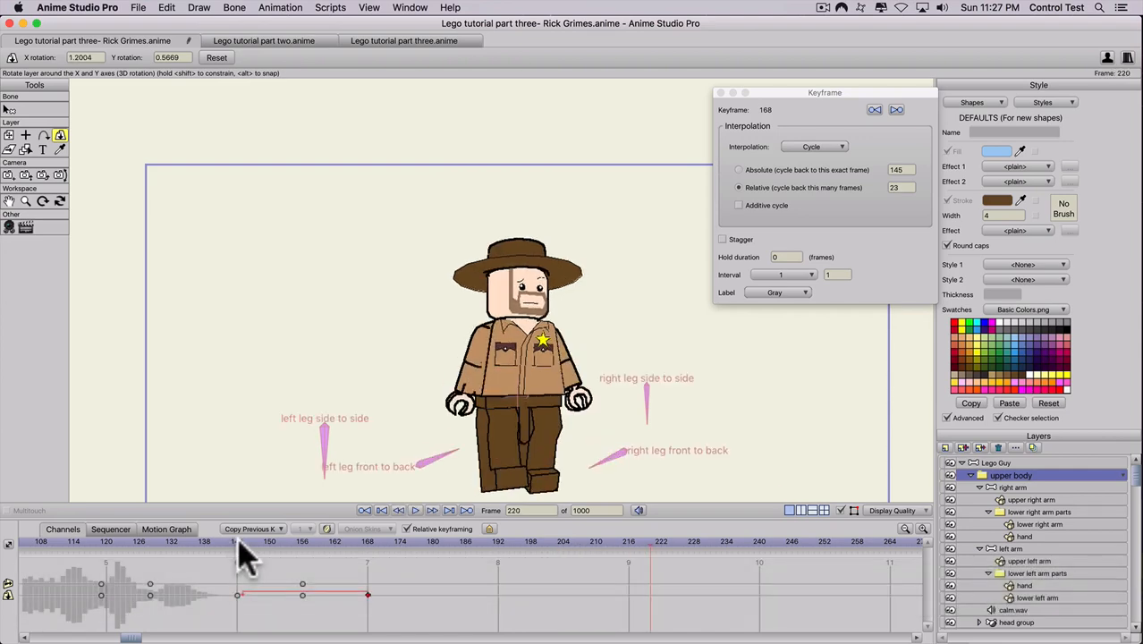
left_click(237, 542)
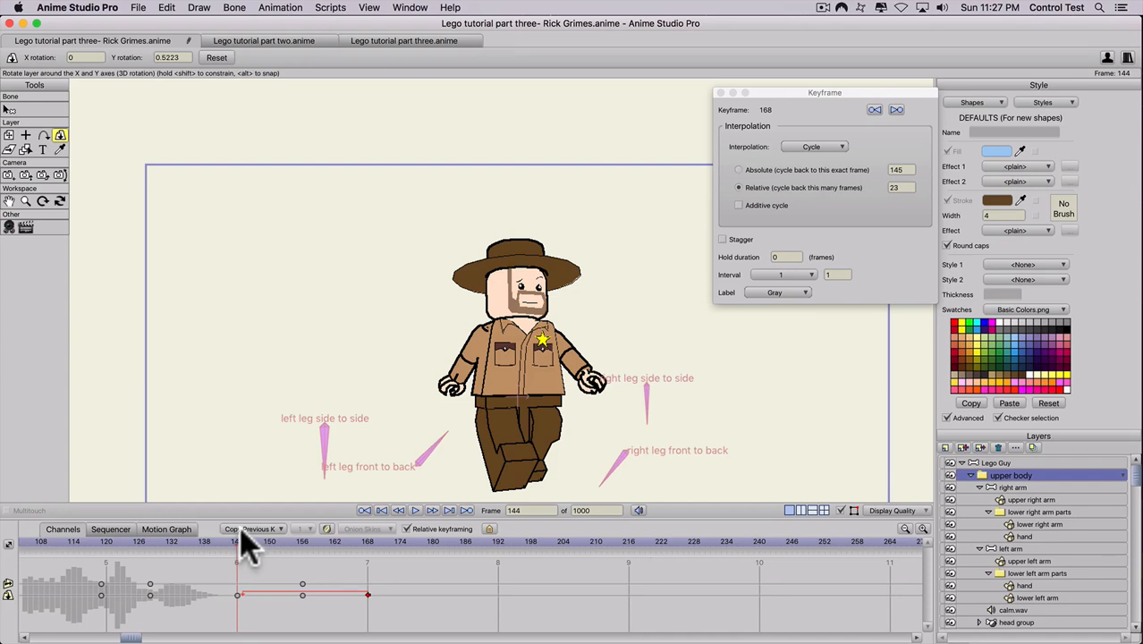
left_click(721, 93)
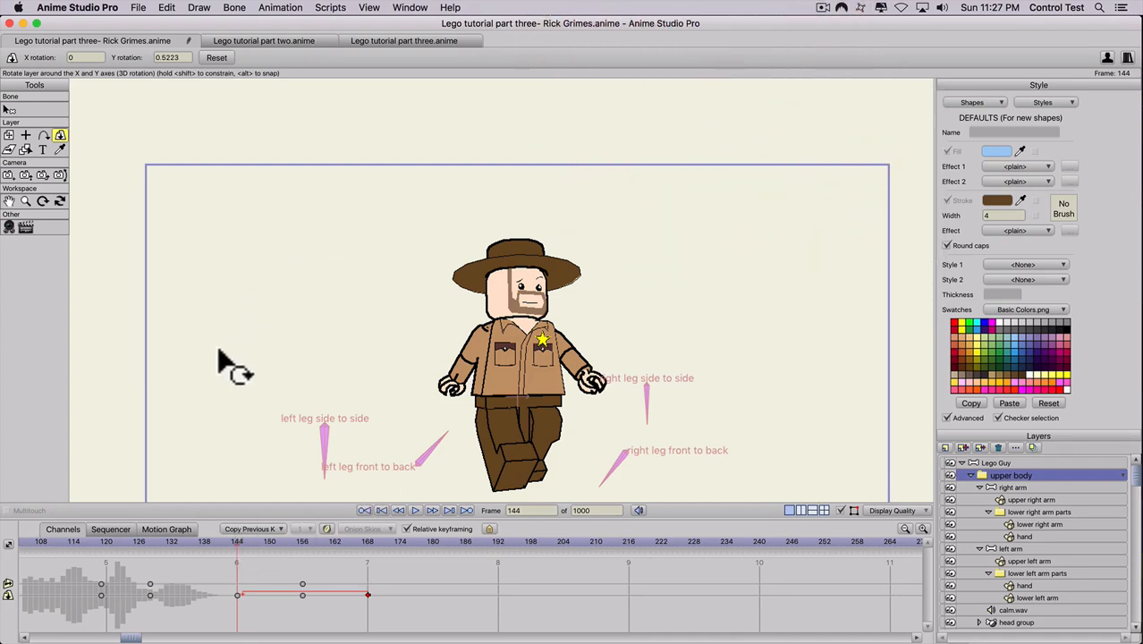
Add a starting position key to the Lego Guy layer at frame 144 and lower it to about Y -0.0456 at frame 150.
left_click(9, 136)
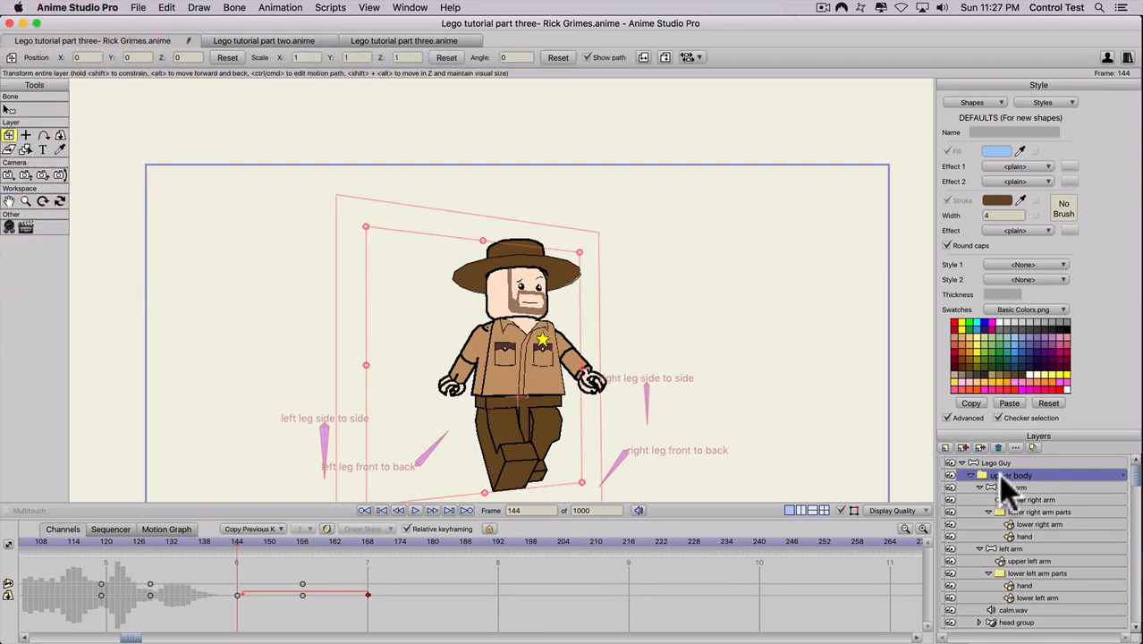
left_click(985, 464)
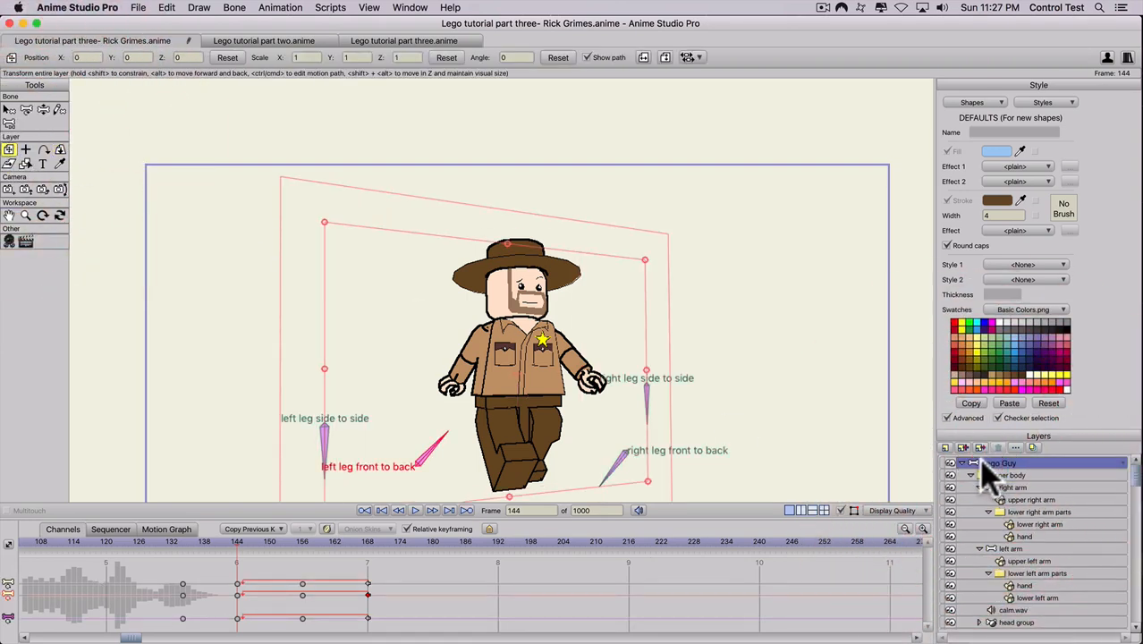
left_click(514, 367)
scroll(465, 403, "down", 1)
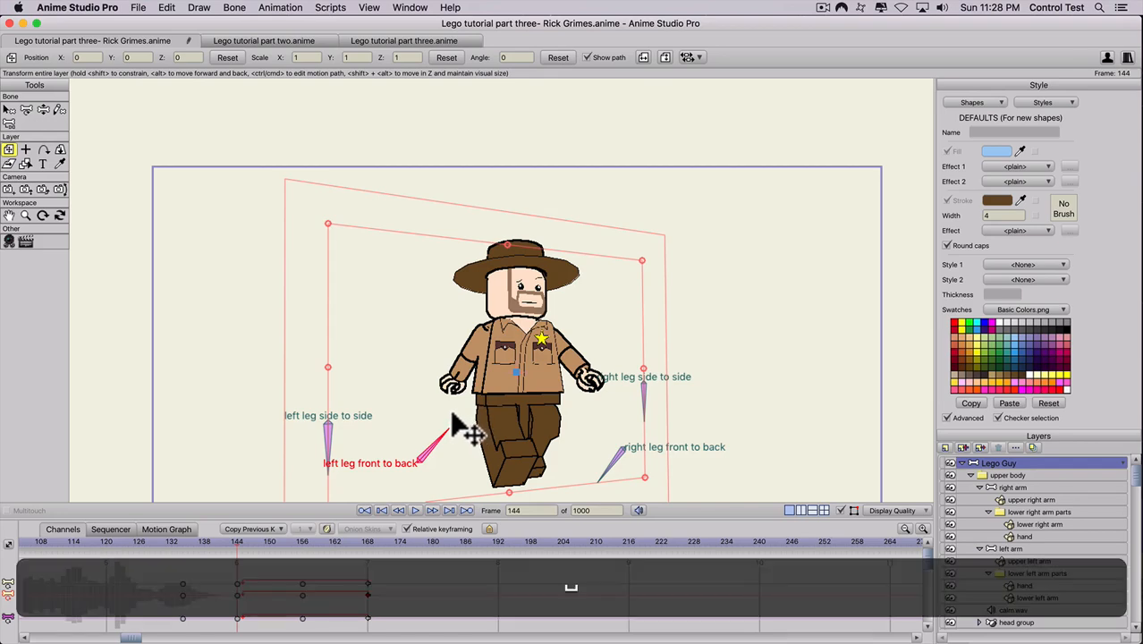
left_click_drag(467, 429, 496, 302)
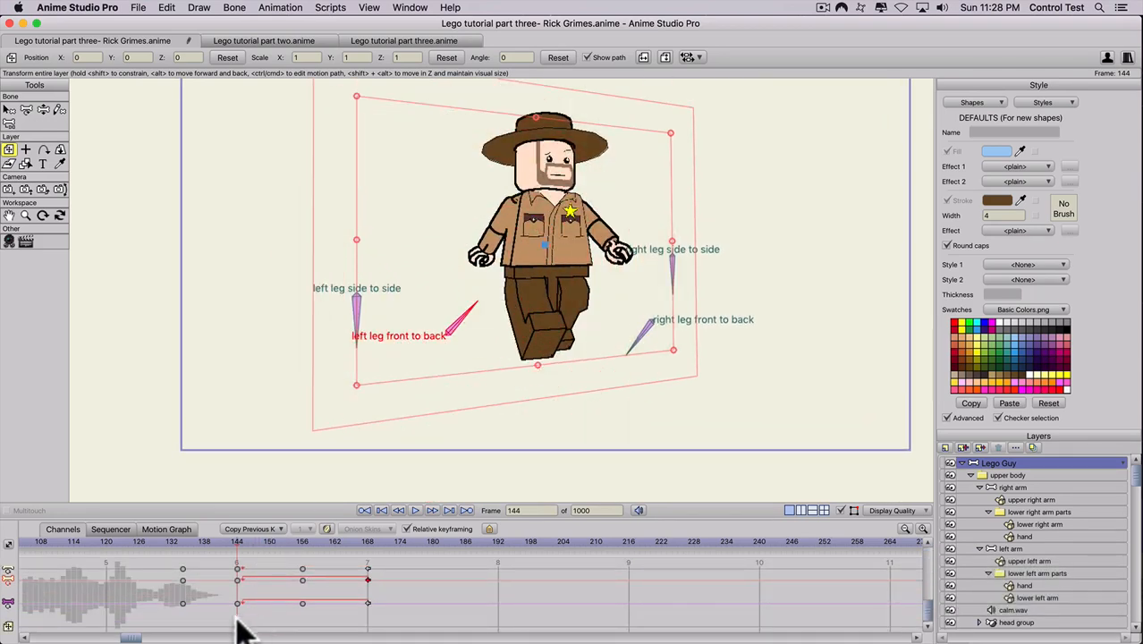
left_click(269, 542)
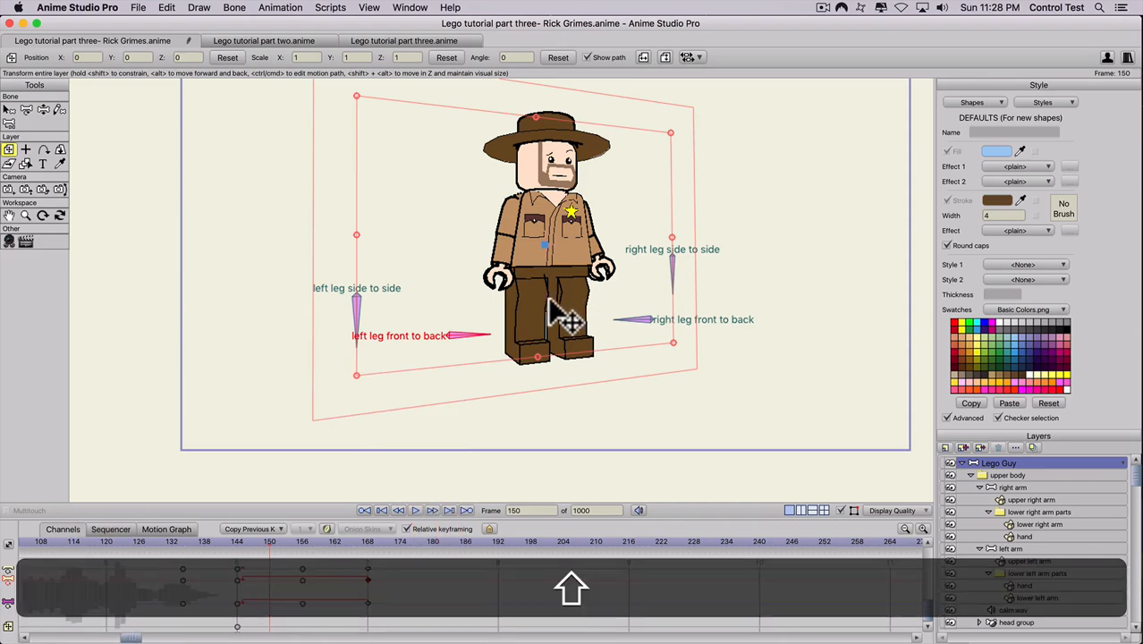
mouse_move(562, 318)
left_mouse_down()
mouse_move(570, 324)
mouse_move(558, 324)
left_mouse_up()
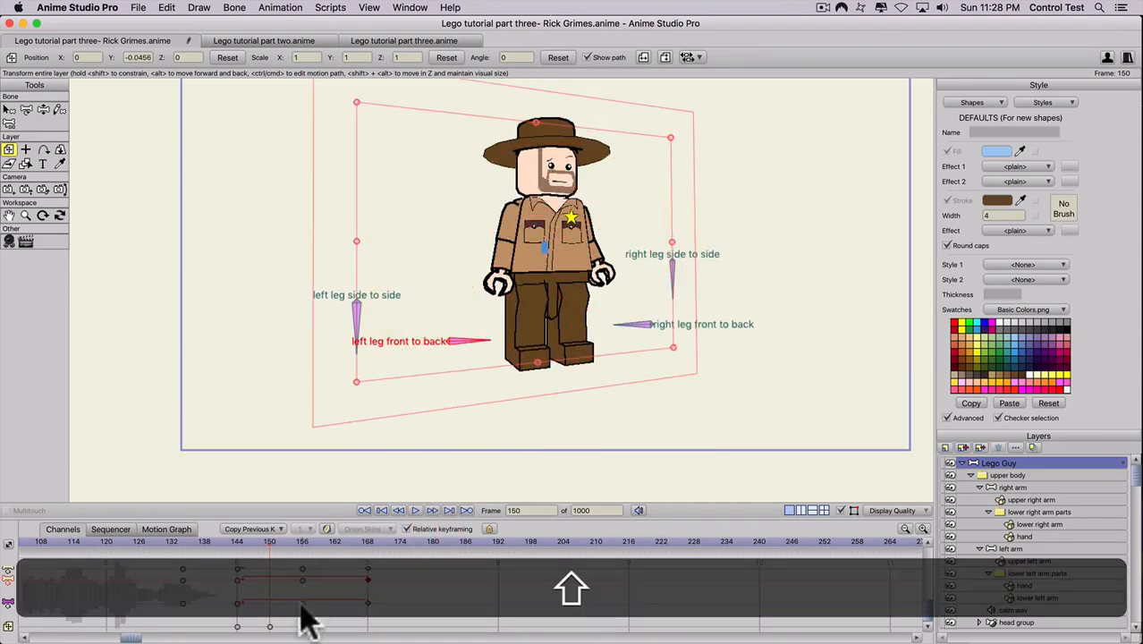
Copy the Lego Guy layer's position keys from frames 144 and 150 to frames 156 and 168, deleting the extra key at 174, and scrub the bounce.
left_click_drag(280, 617, 229, 633)
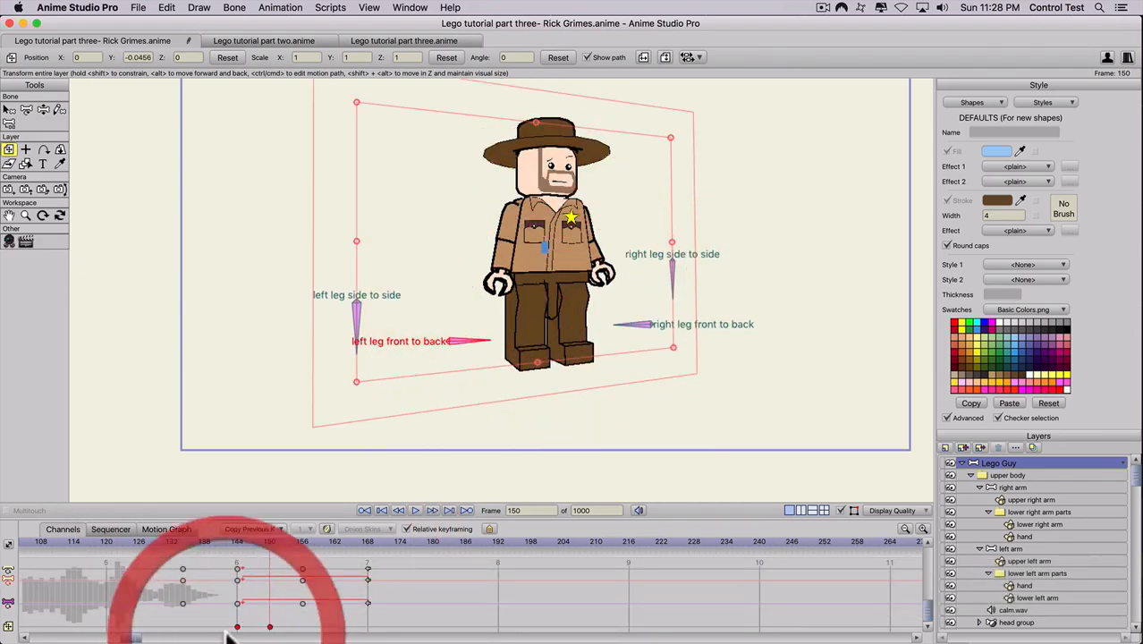
key("super")
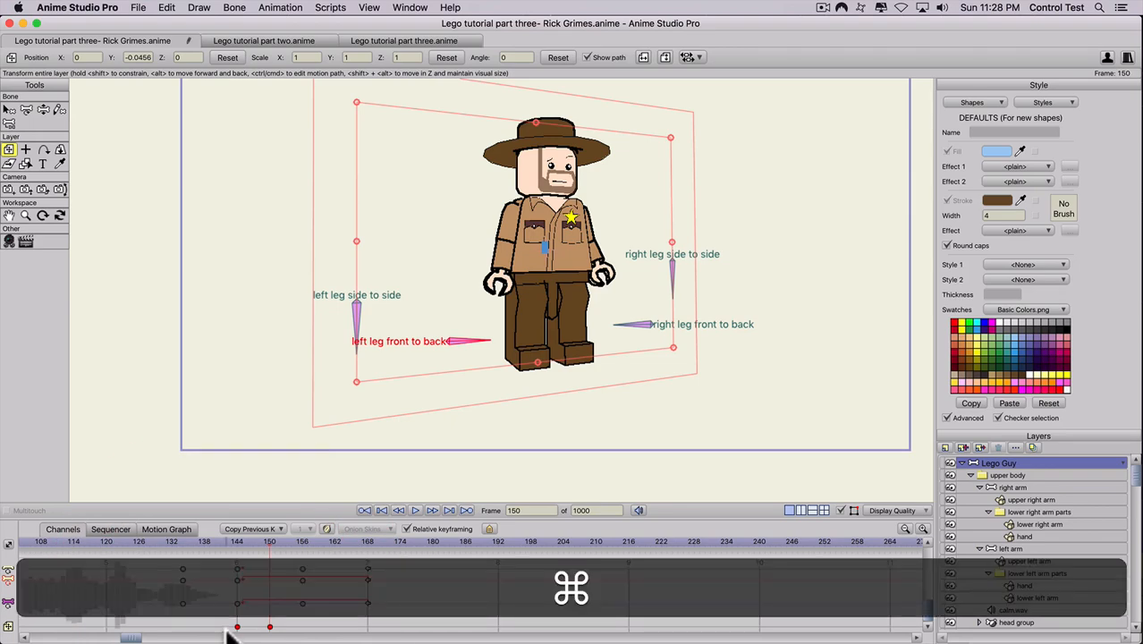
left_click(302, 548)
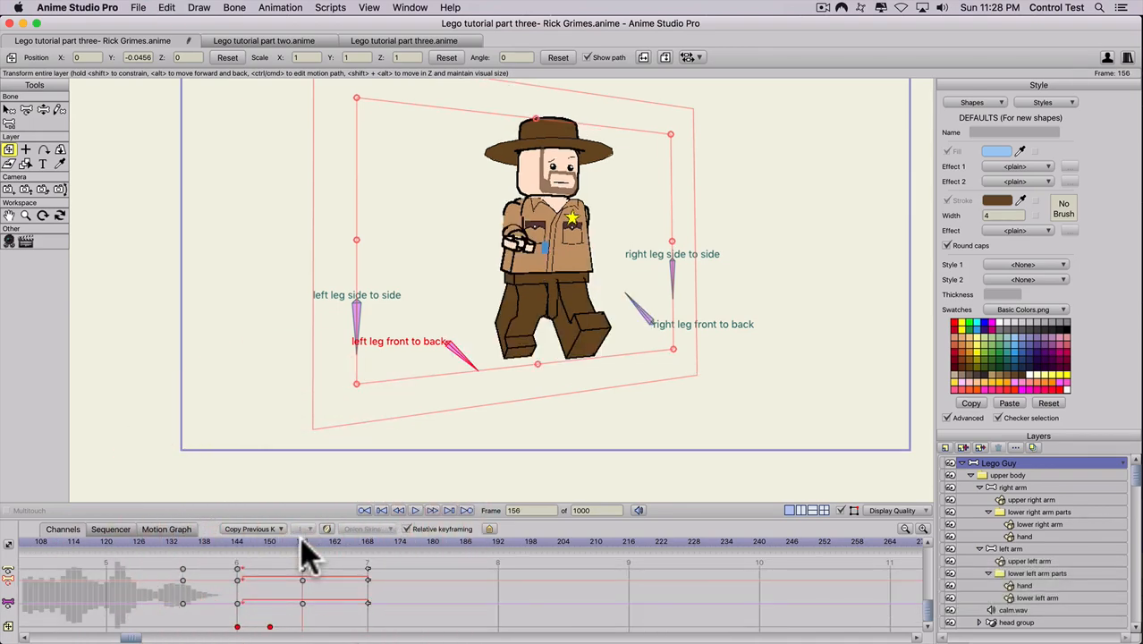
key("super+v")
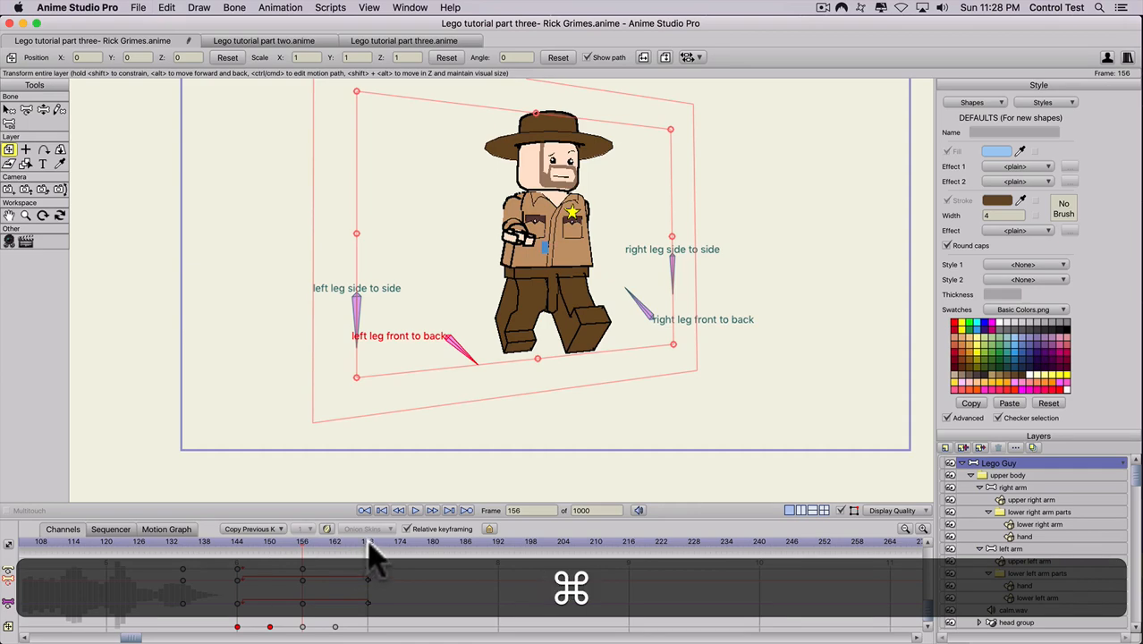
left_click(368, 543)
key("super+b")
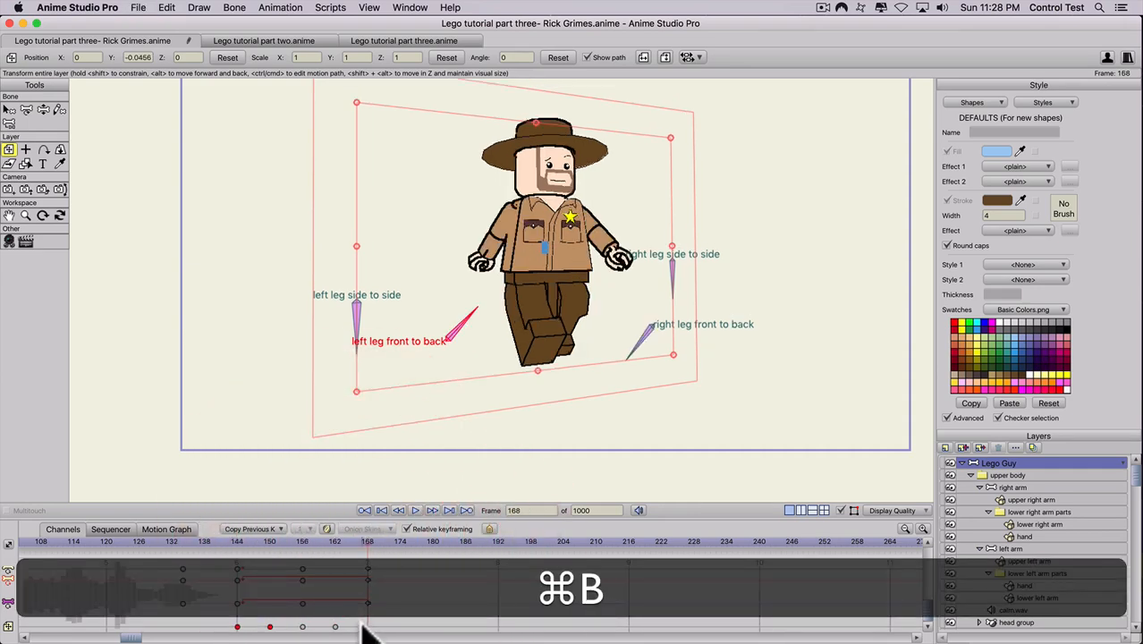
key("super+v")
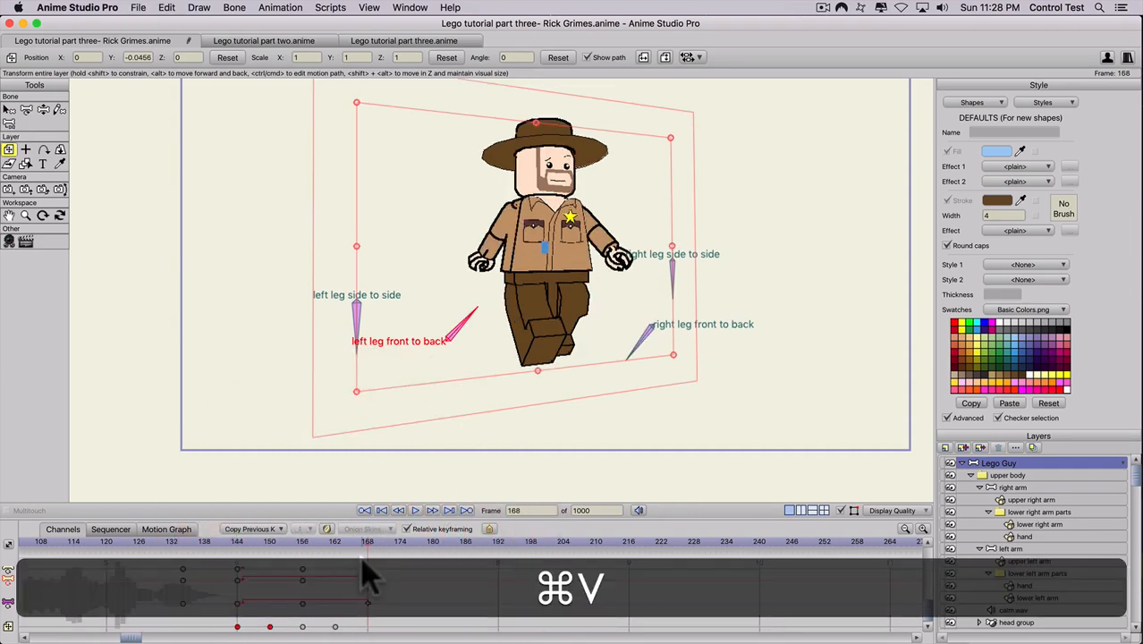
left_click_drag(386, 619, 413, 632)
key("BackSpace")
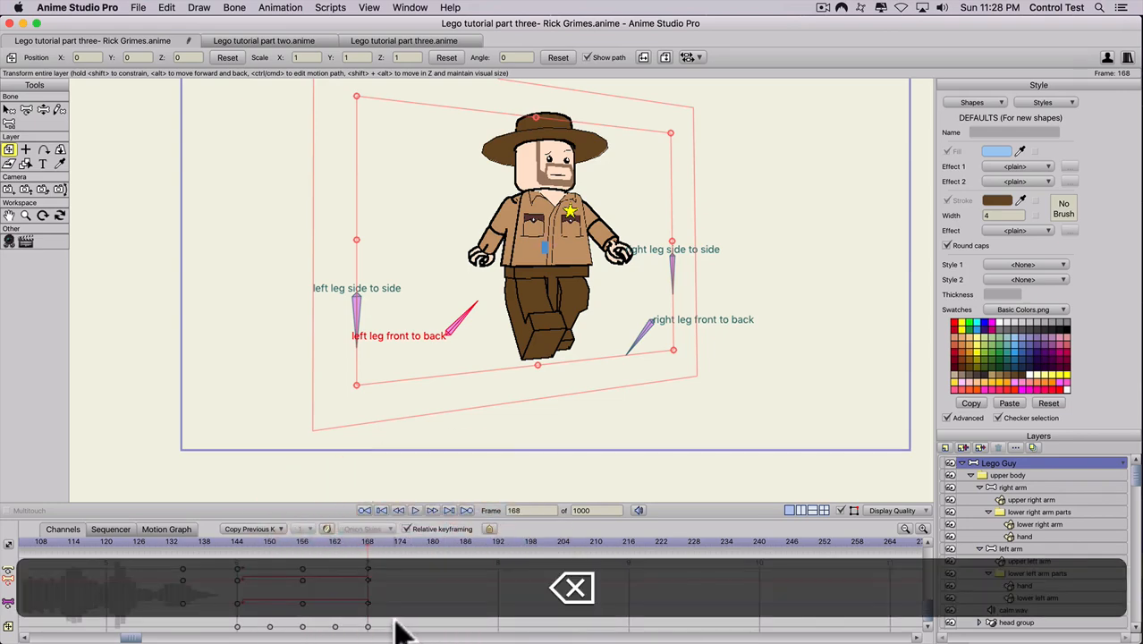
left_click(274, 542)
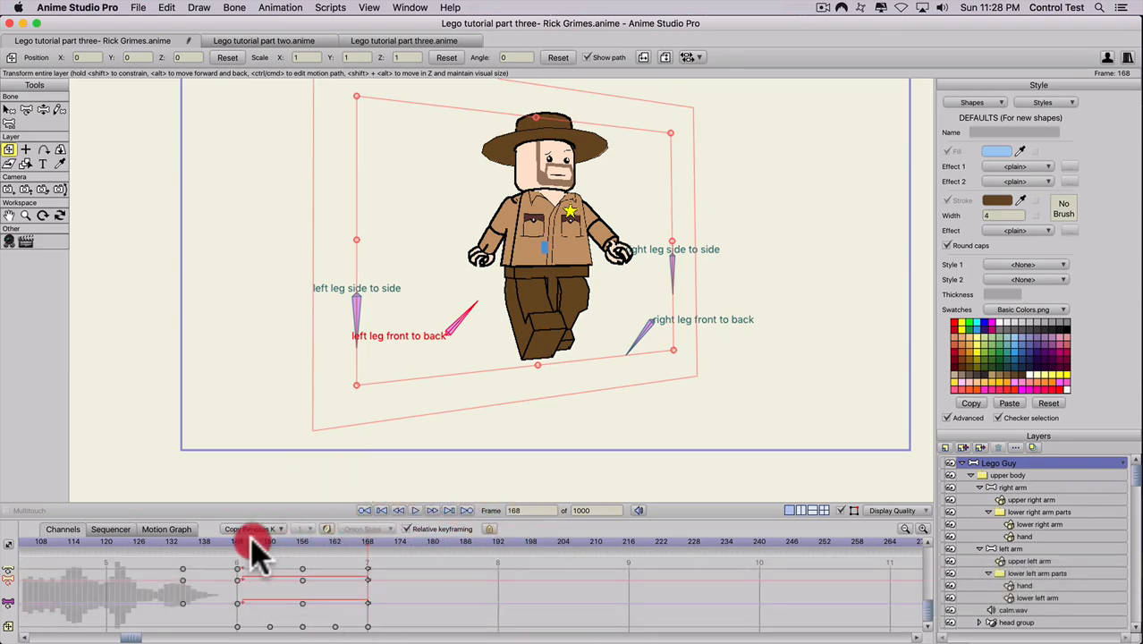
left_click_drag(303, 544, 376, 545)
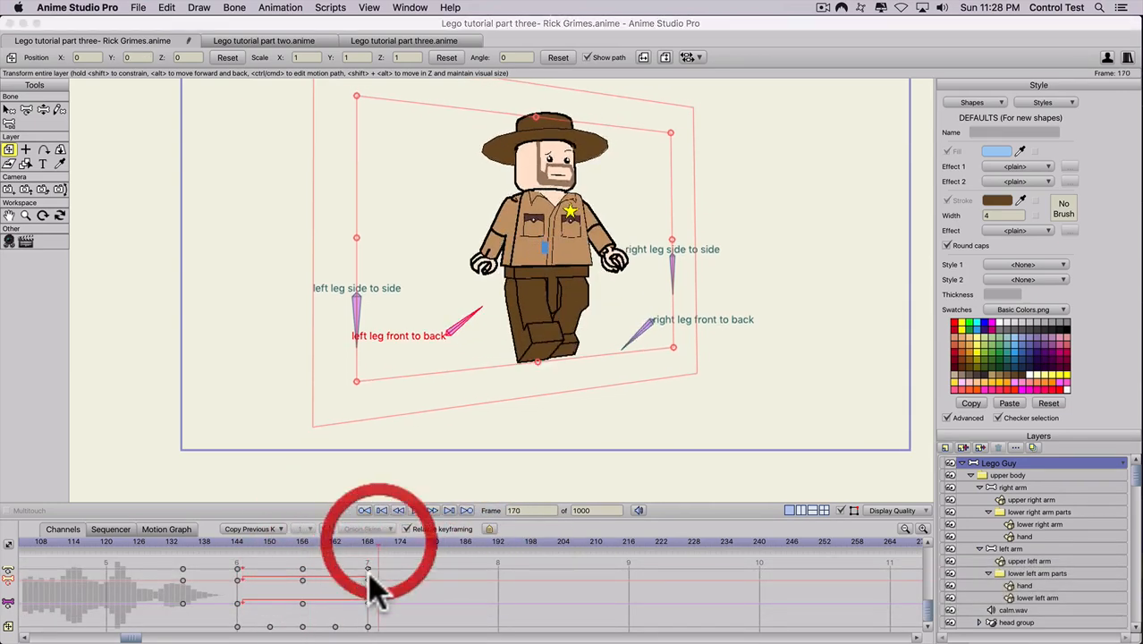
Make the Lego Guy layer's position key at frame 168 a relative cycle going back 23 frames.
left_click(376, 631)
left_click(373, 632)
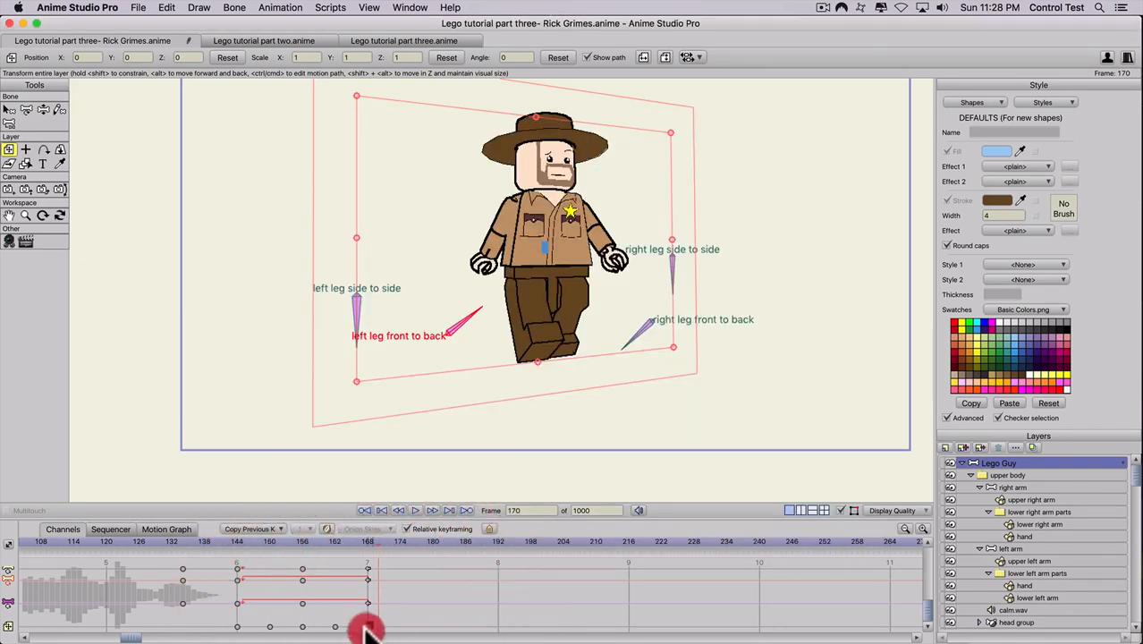
right_click(370, 628)
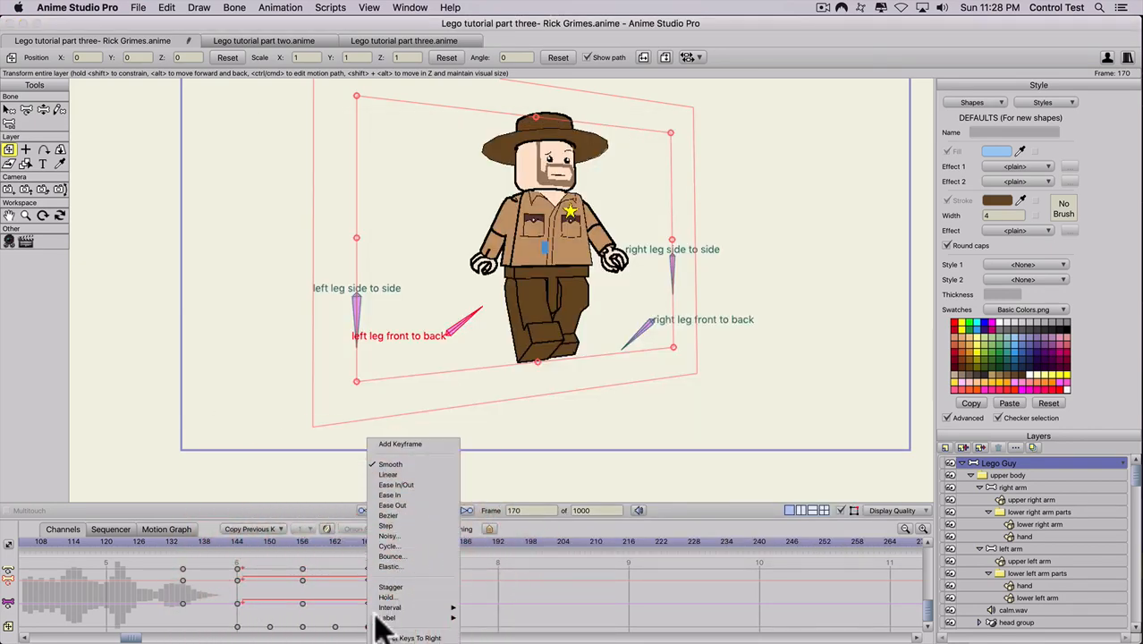
left_click(385, 546)
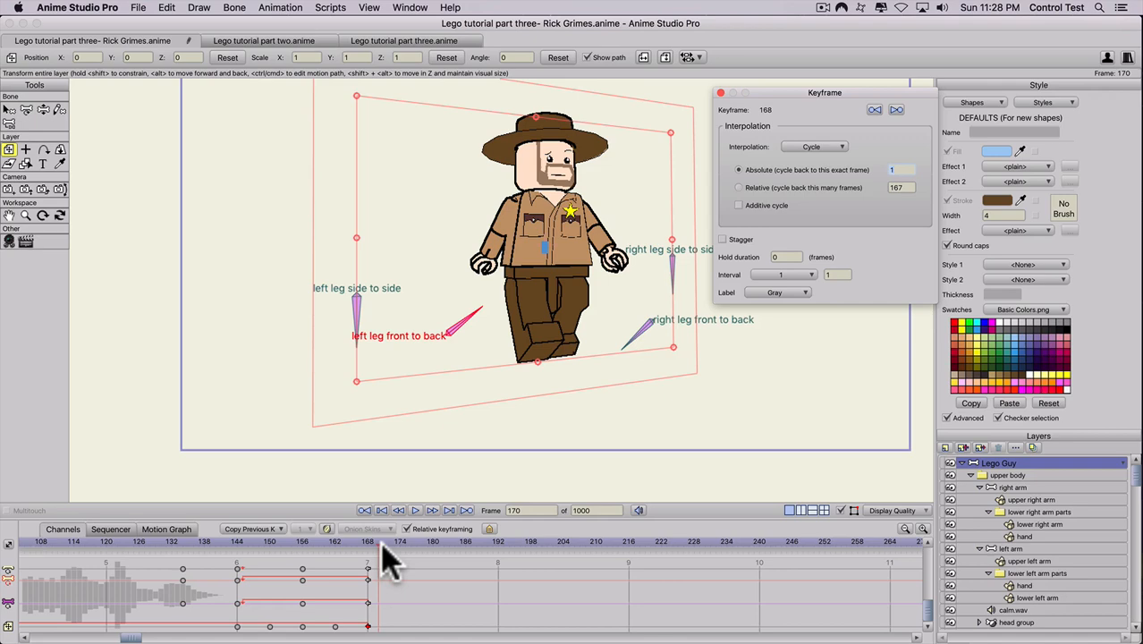
left_click(751, 188)
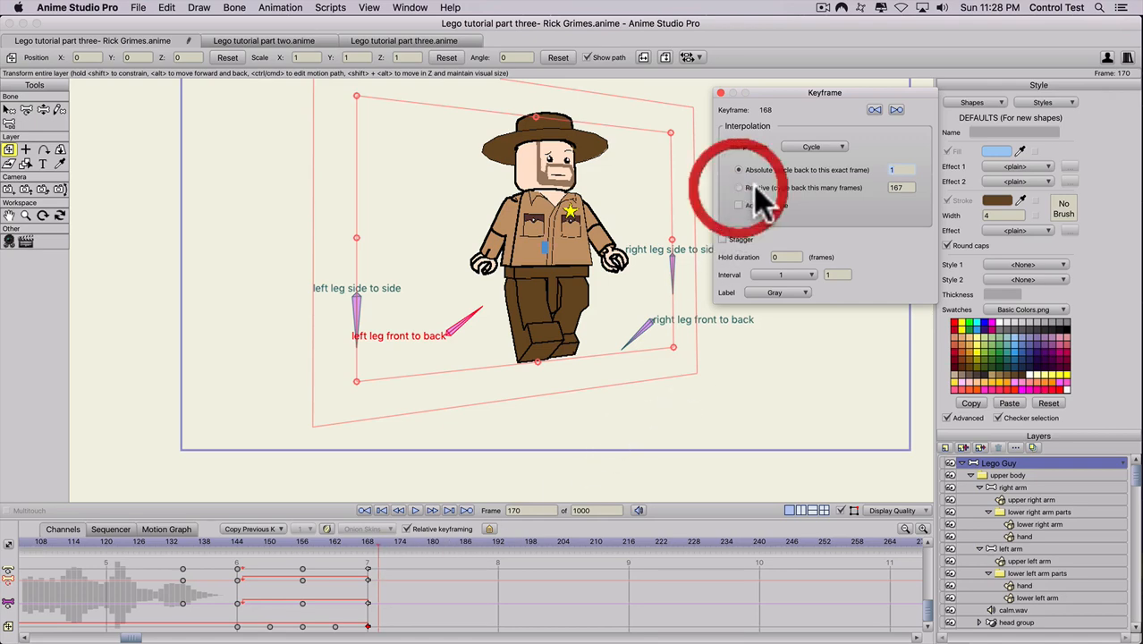
left_click(896, 187)
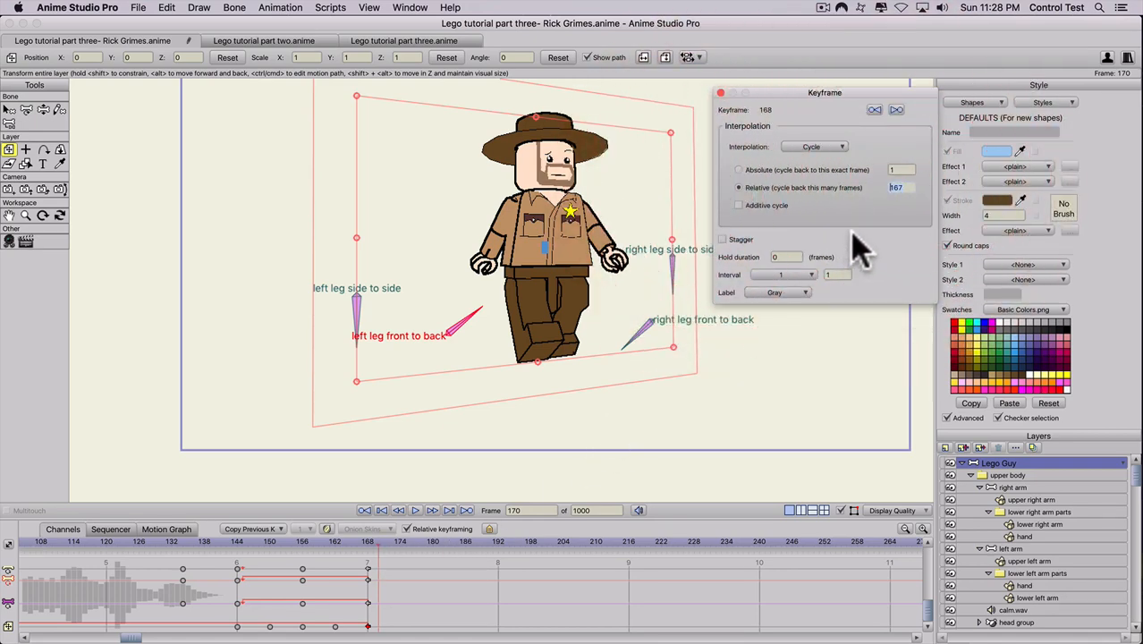
type("23")
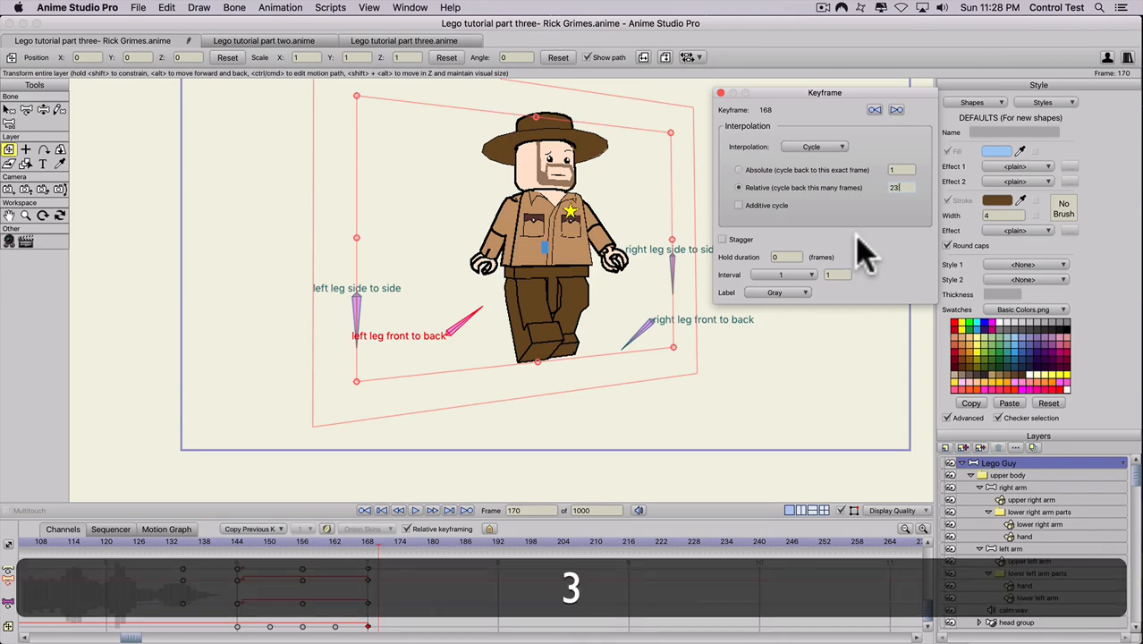
left_click(779, 389)
left_click(721, 93)
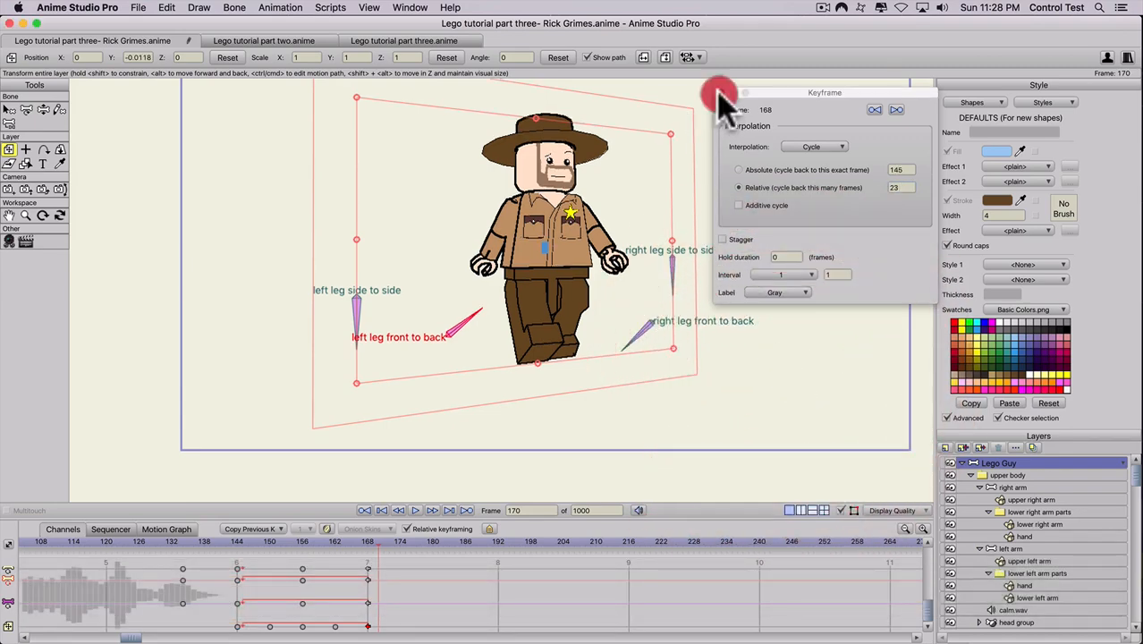
Play the whole animation from the beginning to review the speech and the bouncing walk.
left_click(383, 512)
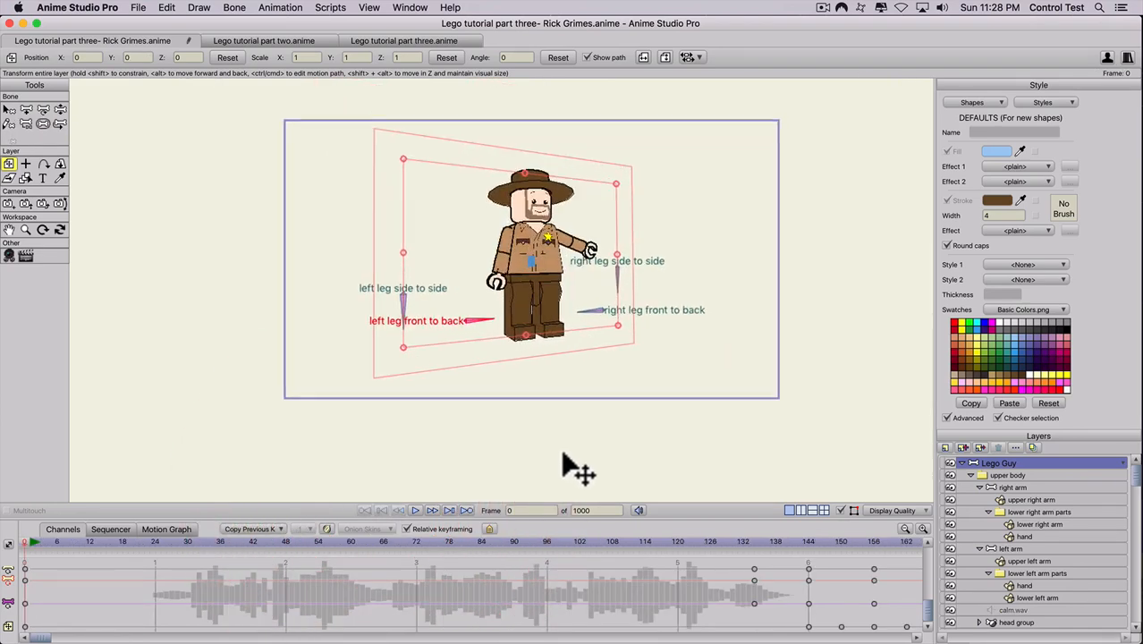
scroll(518, 468, "up", 1)
key("space")
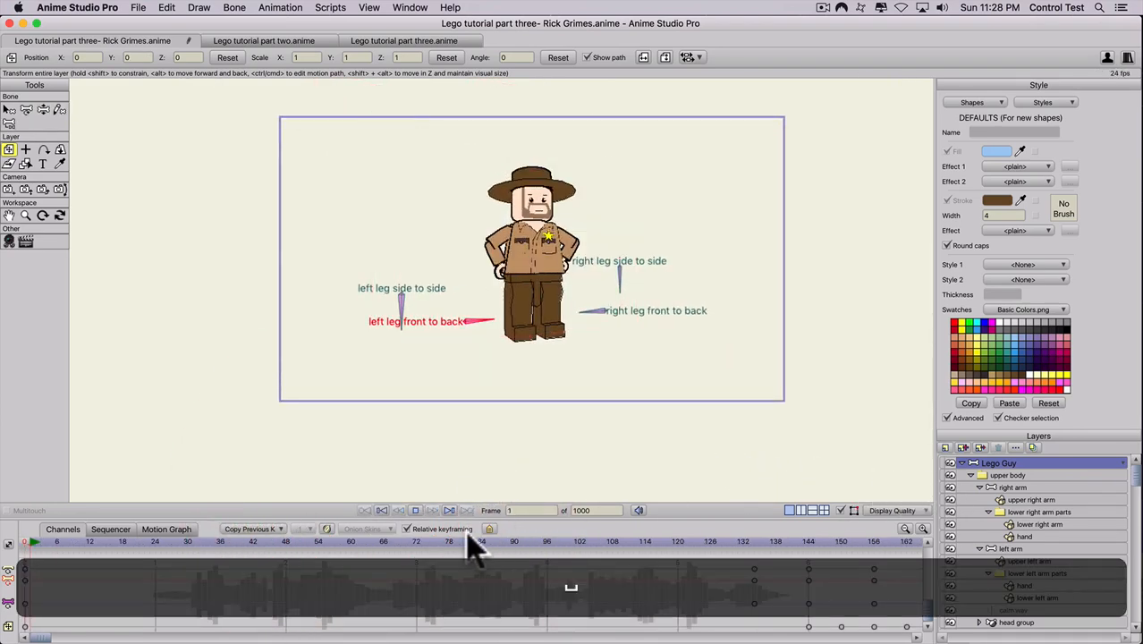
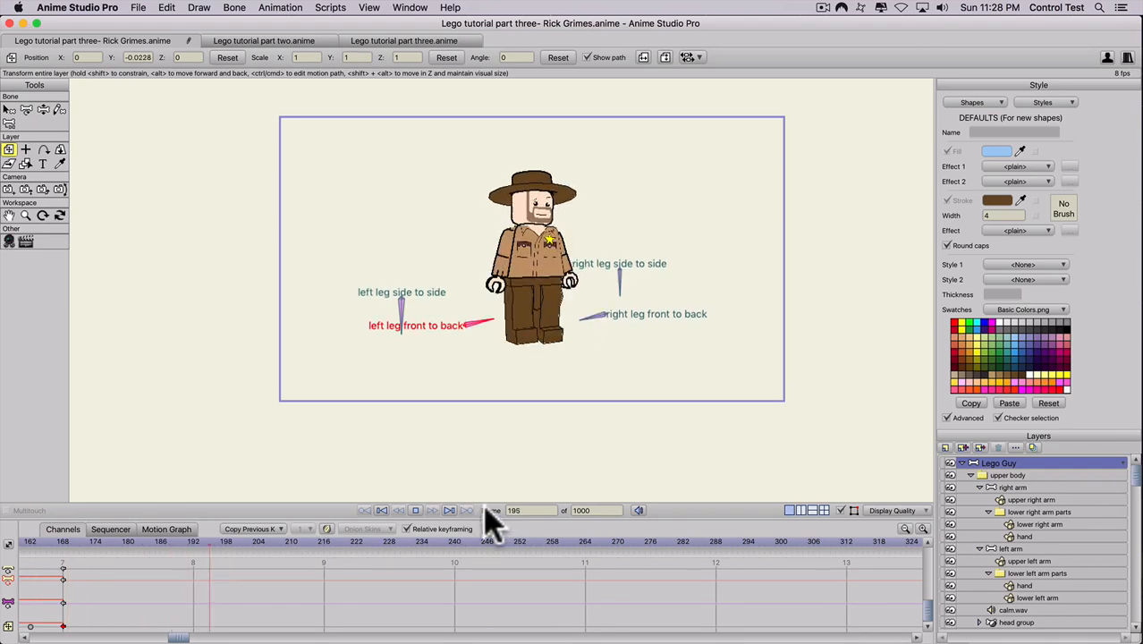
key("space")
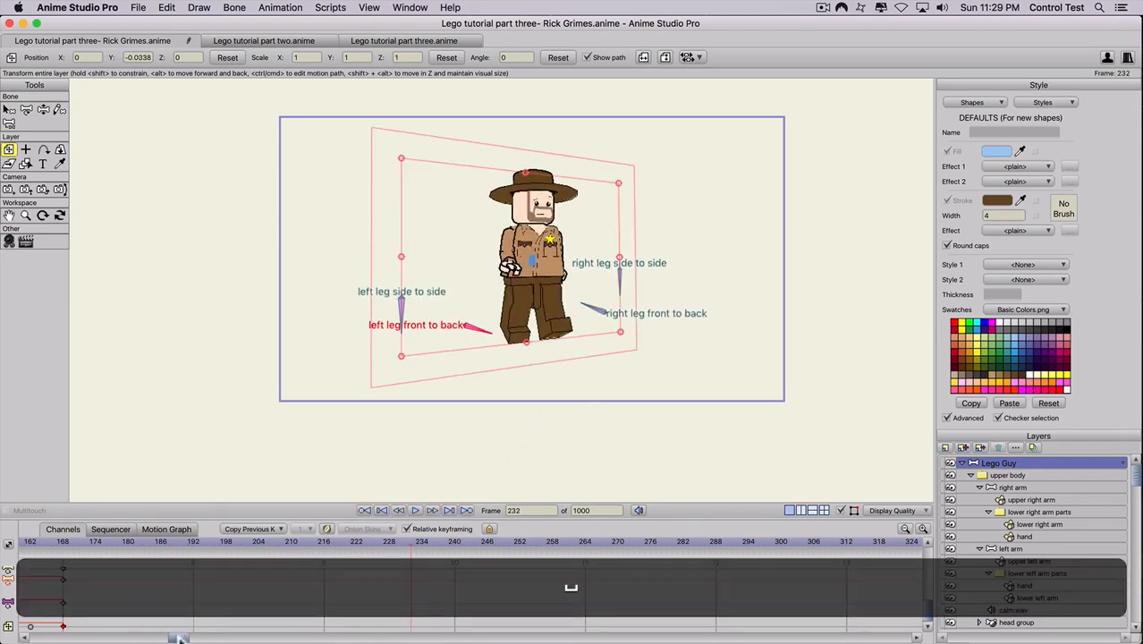
Try turning the Lego Guy layer to a Y rotation of 90 at frame 171 and play the walk in side view.
left_click_drag(182, 637, 102, 638)
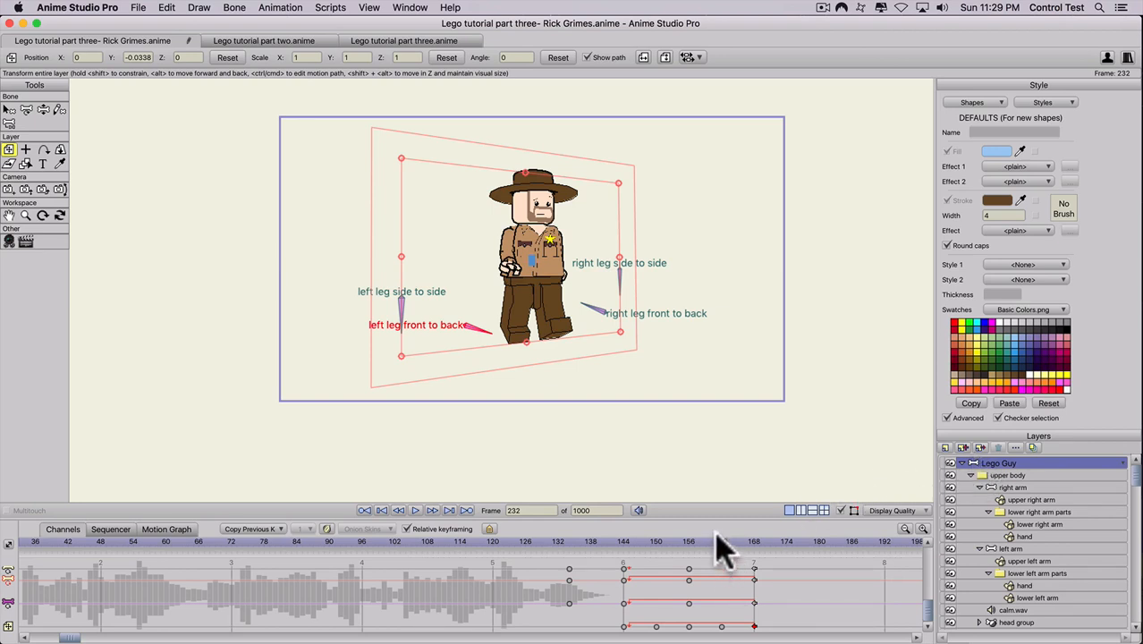
left_click_drag(723, 541, 771, 540)
left_click(60, 149)
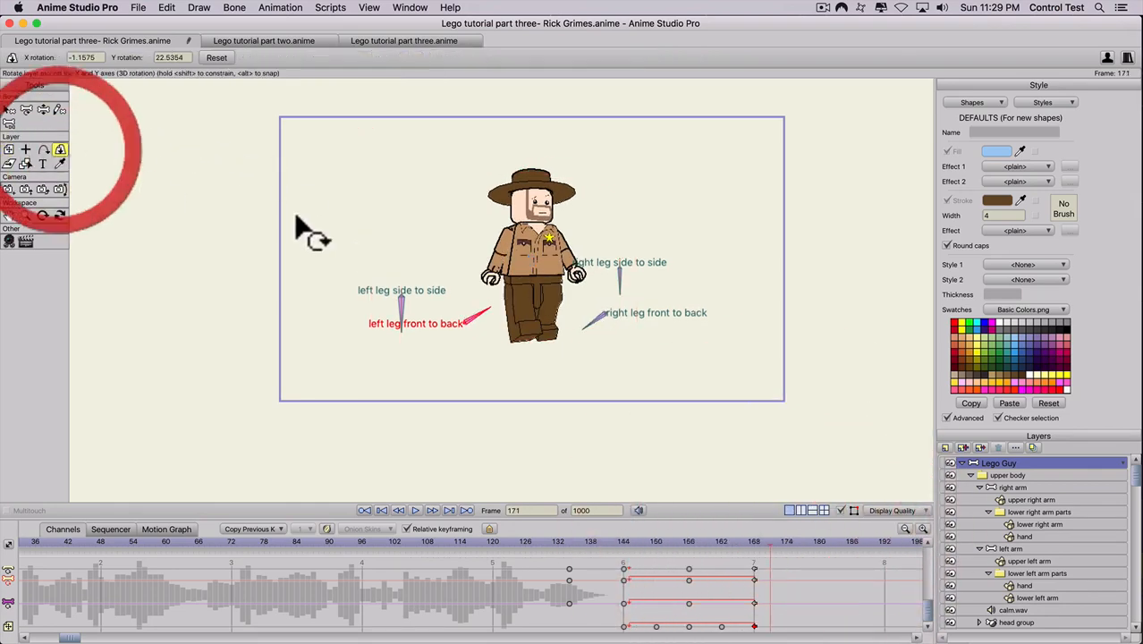
left_click_drag(458, 284, 739, 268)
key("space")
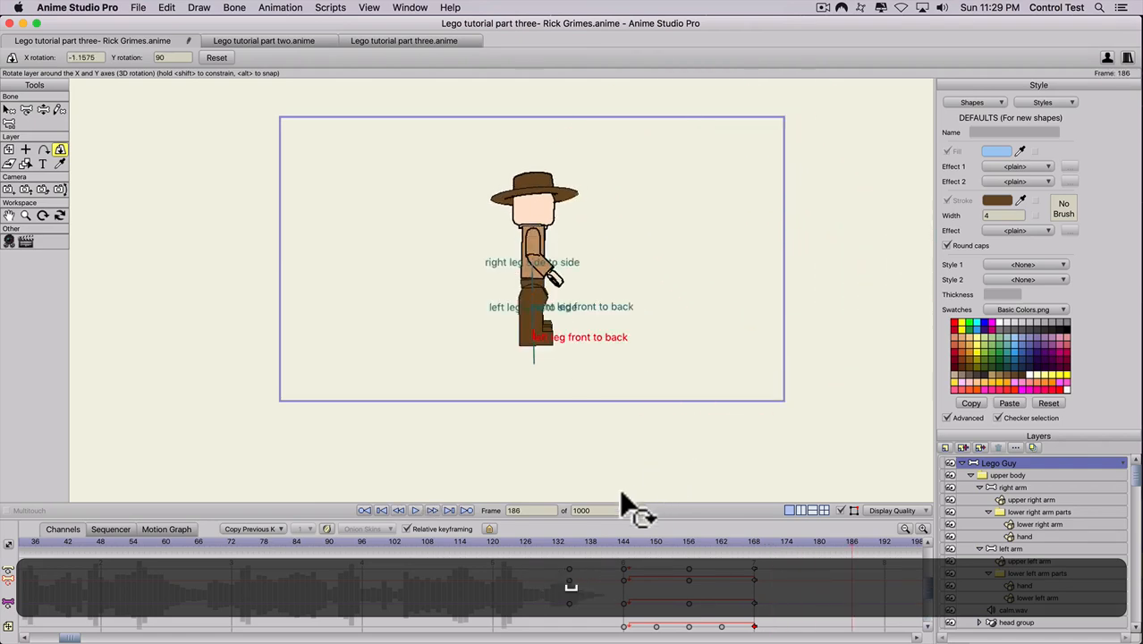
Undo the character's side-view rotation and return to the walk's starting frame 144.
left_click(515, 542)
key("super+z")
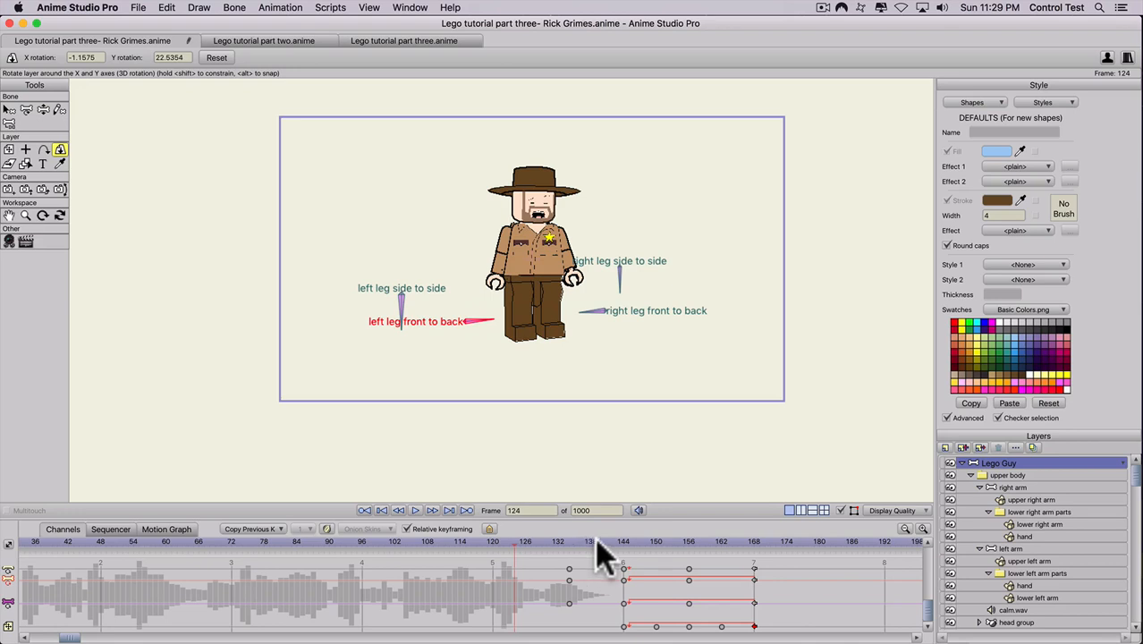
left_click_drag(605, 540, 624, 540)
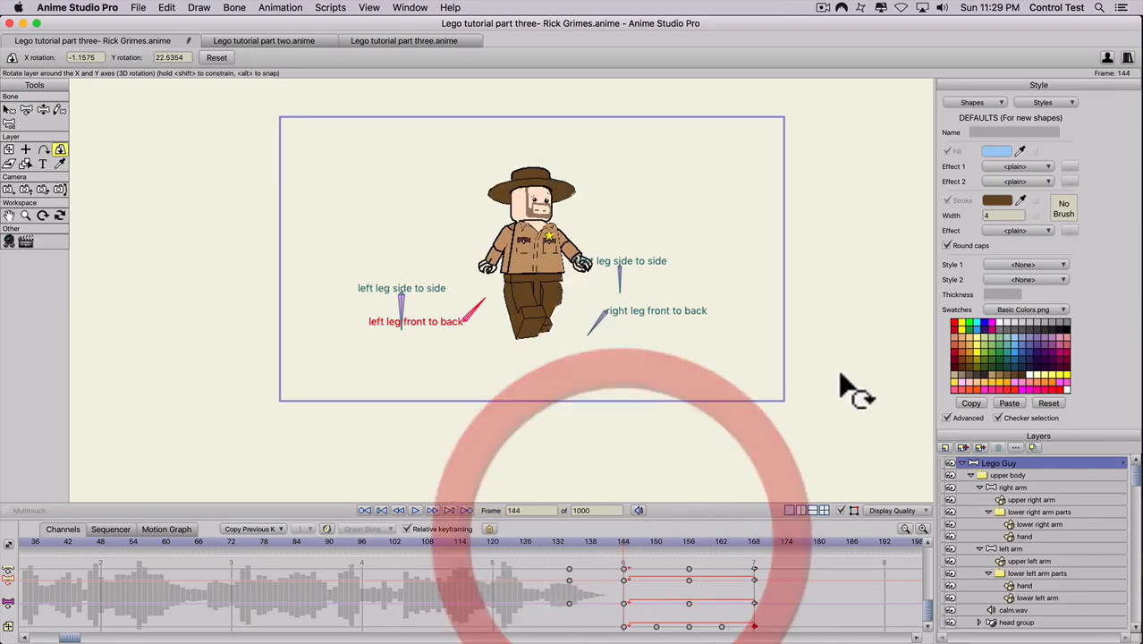
Try turning the Lego Guy layer around its Y axis at frame 144, and undo the rotation.
left_click(59, 150)
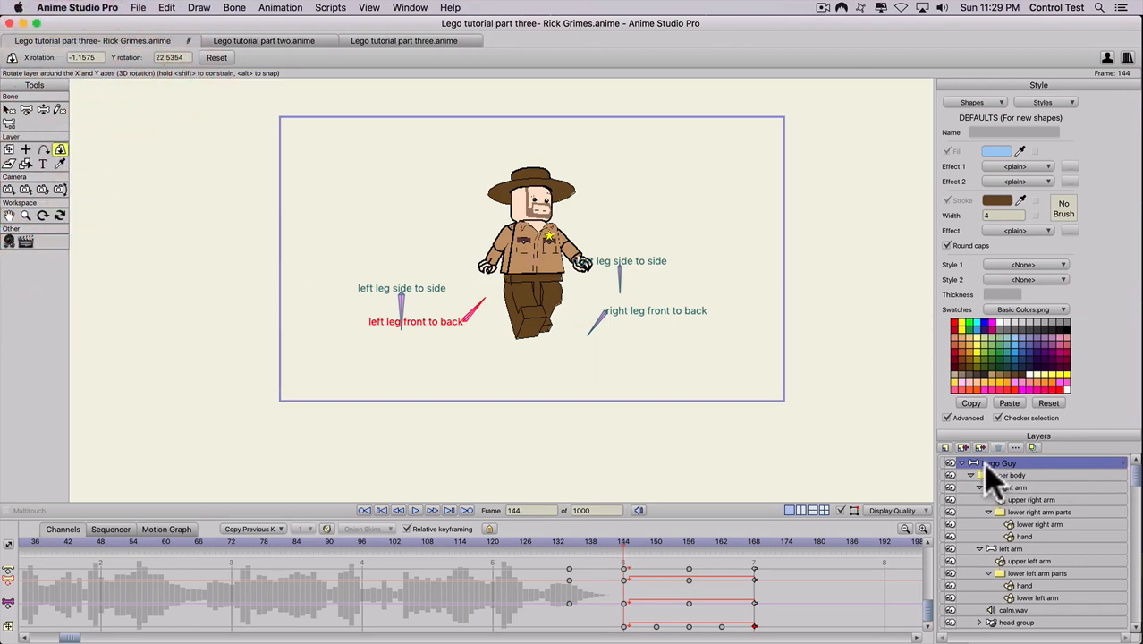
left_click_drag(685, 370, 621, 336)
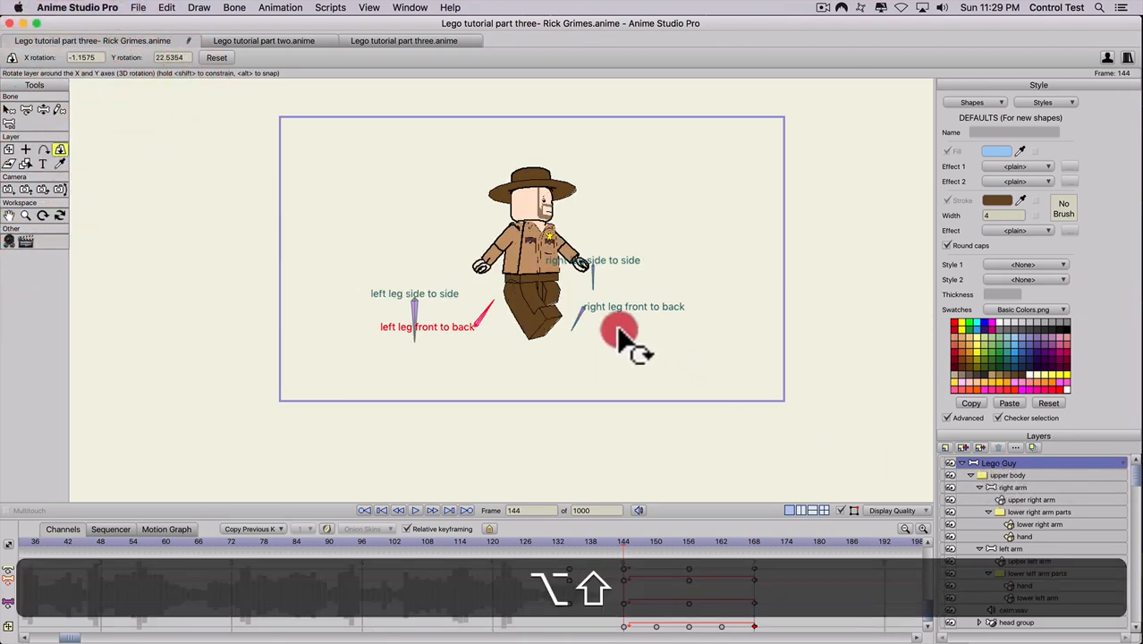
key("alt+shift+super+z")
key("super+z")
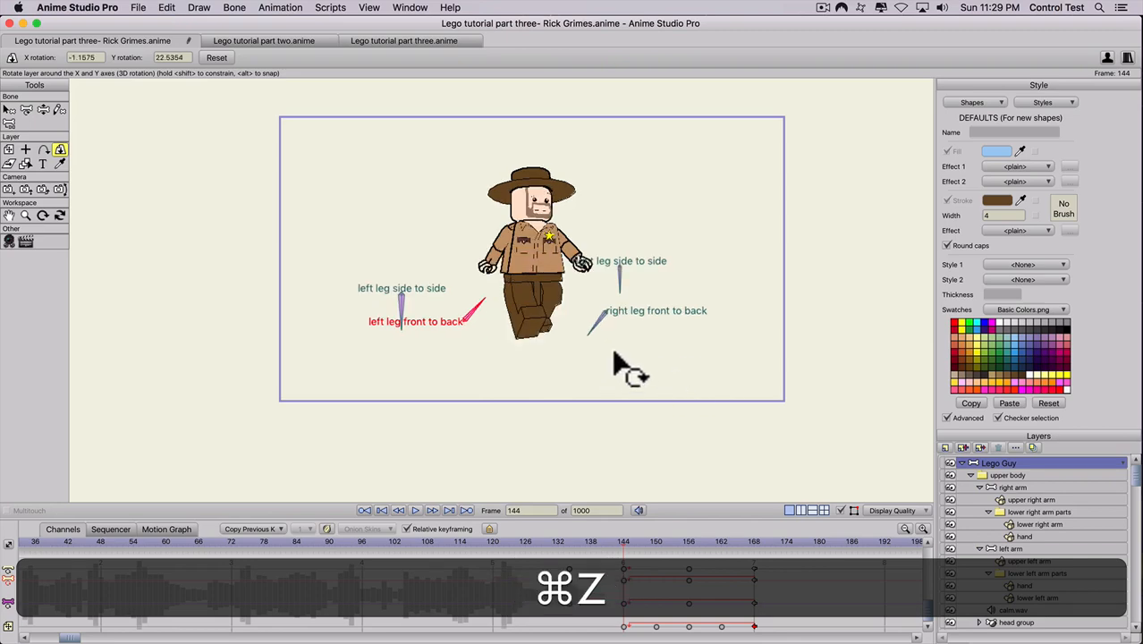
Turn the Lego Guy layer to a Y rotation of 270 at frame 301.
left_click_drag(594, 346, 593, 345)
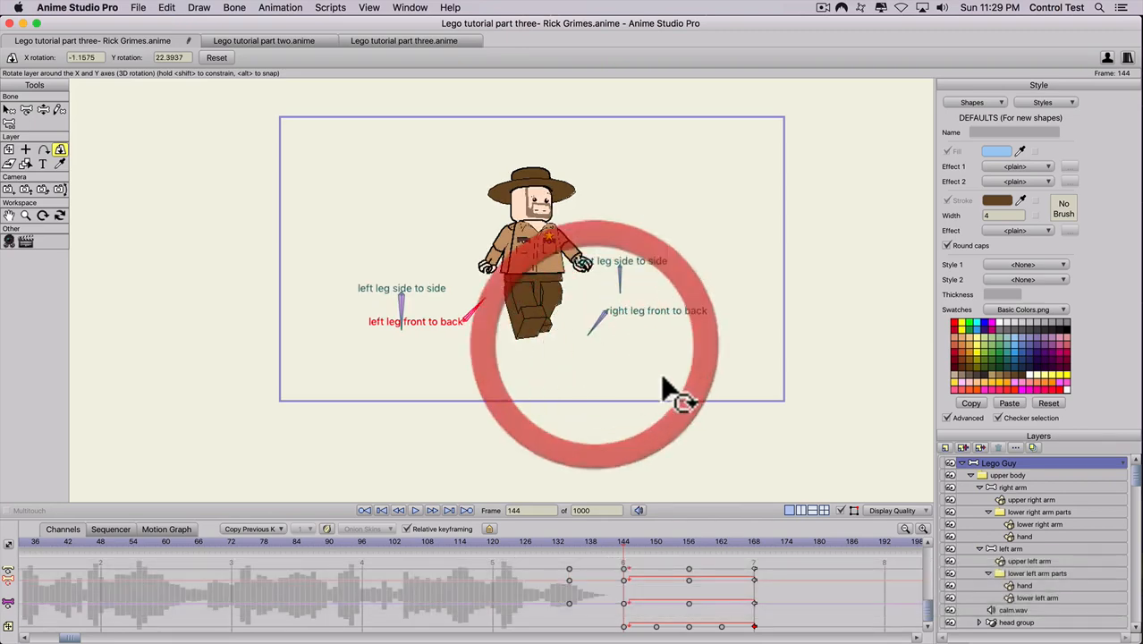
key("space")
left_click_drag(818, 391, 635, 354)
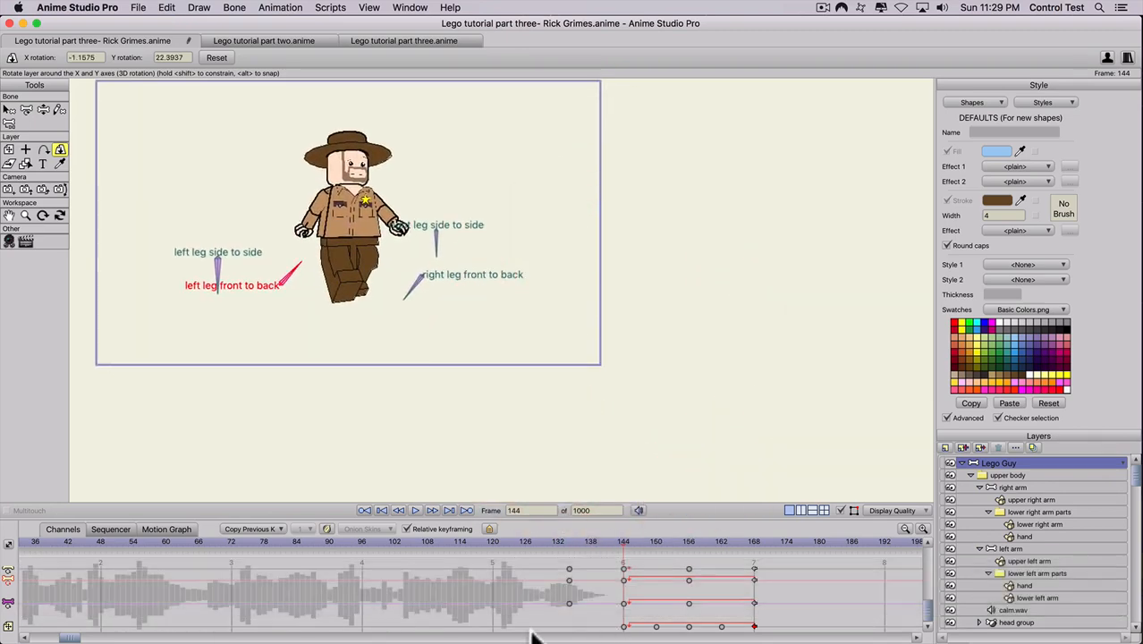
left_click_drag(77, 636, 199, 633)
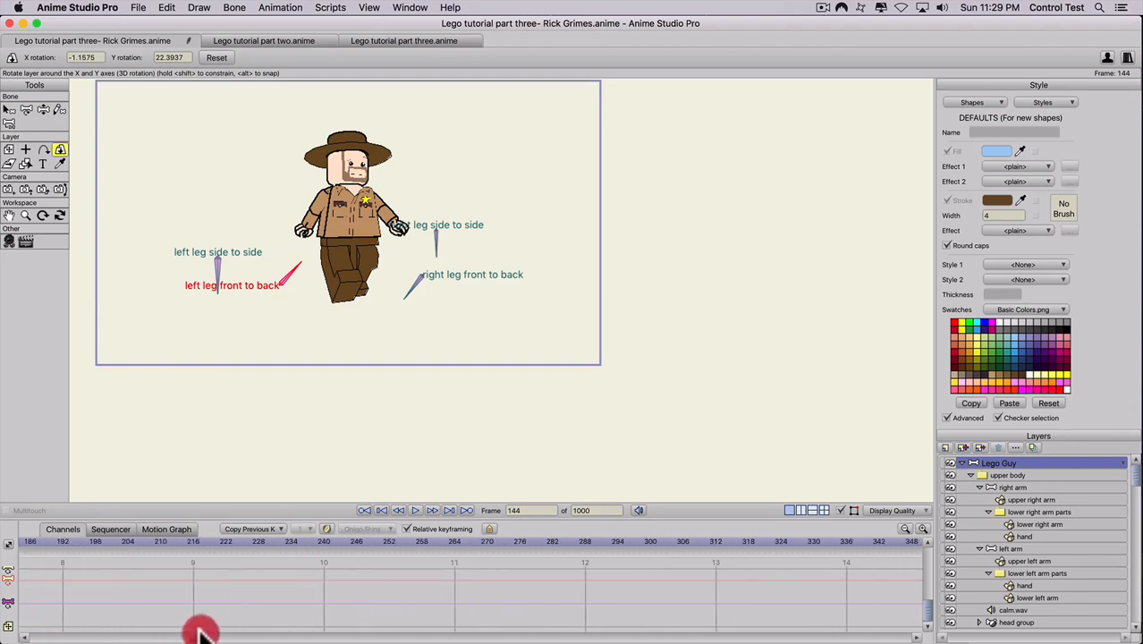
left_click(655, 542)
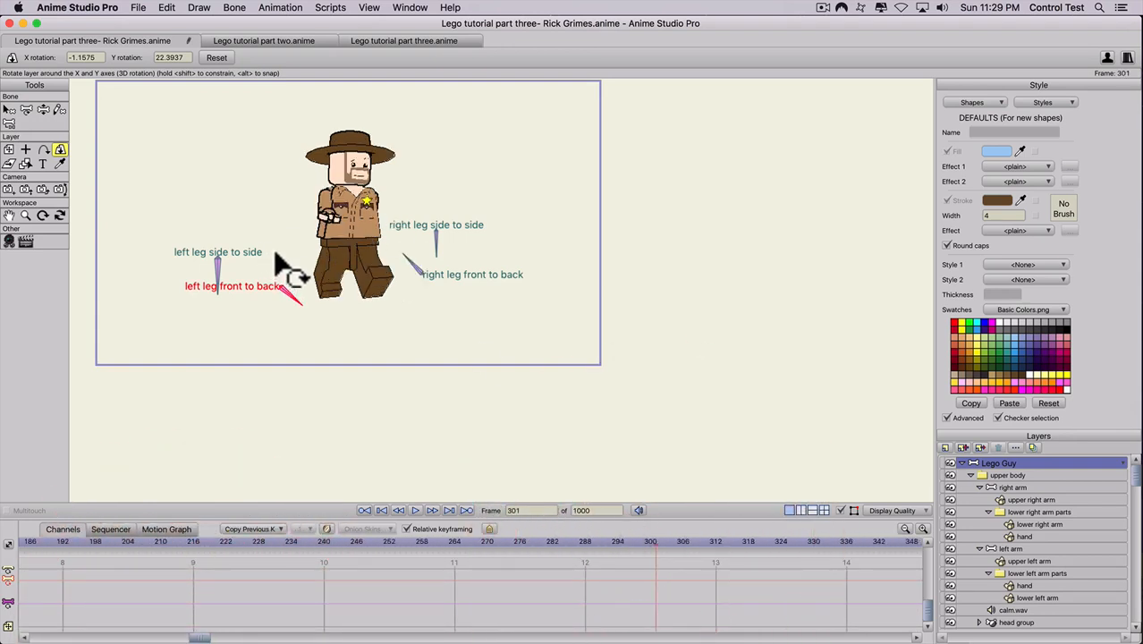
left_click_drag(279, 258, 822, 254)
left_click_drag(247, 286, 807, 278)
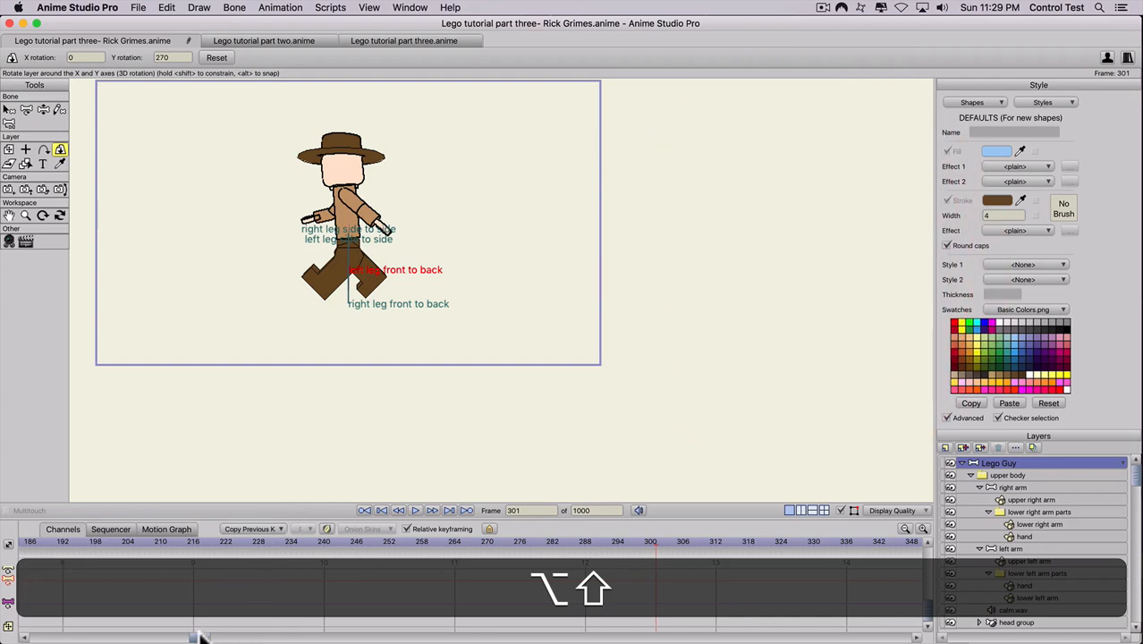
Play the animation from frame 47 to review how the character turns during the speech and walk.
left_click_drag(201, 637, 63, 630)
left_click(141, 544)
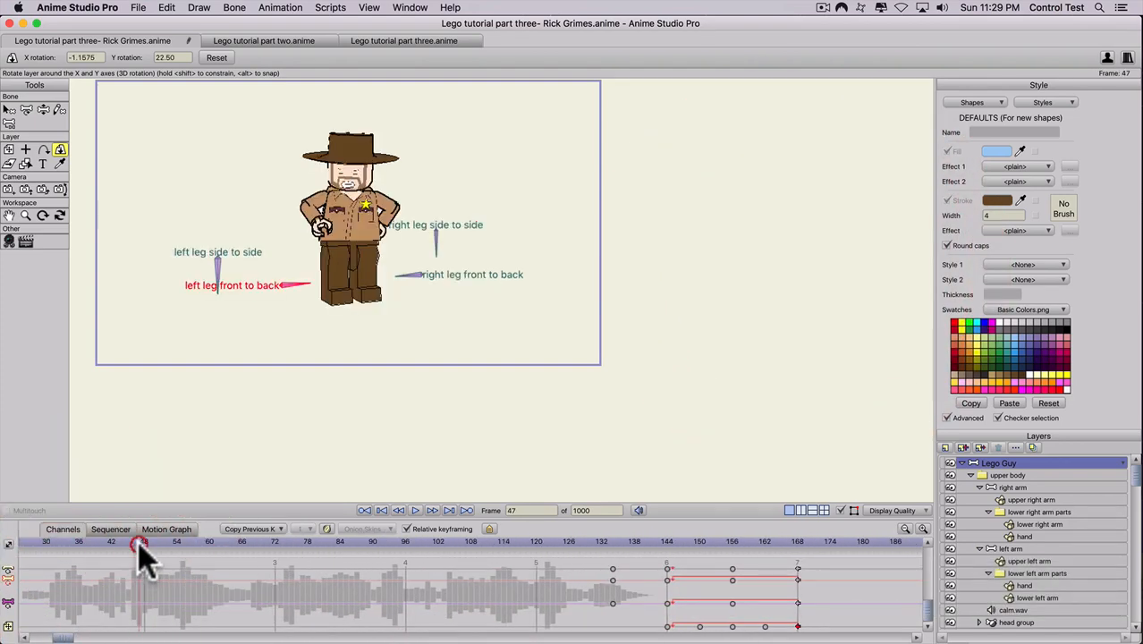
key("space")
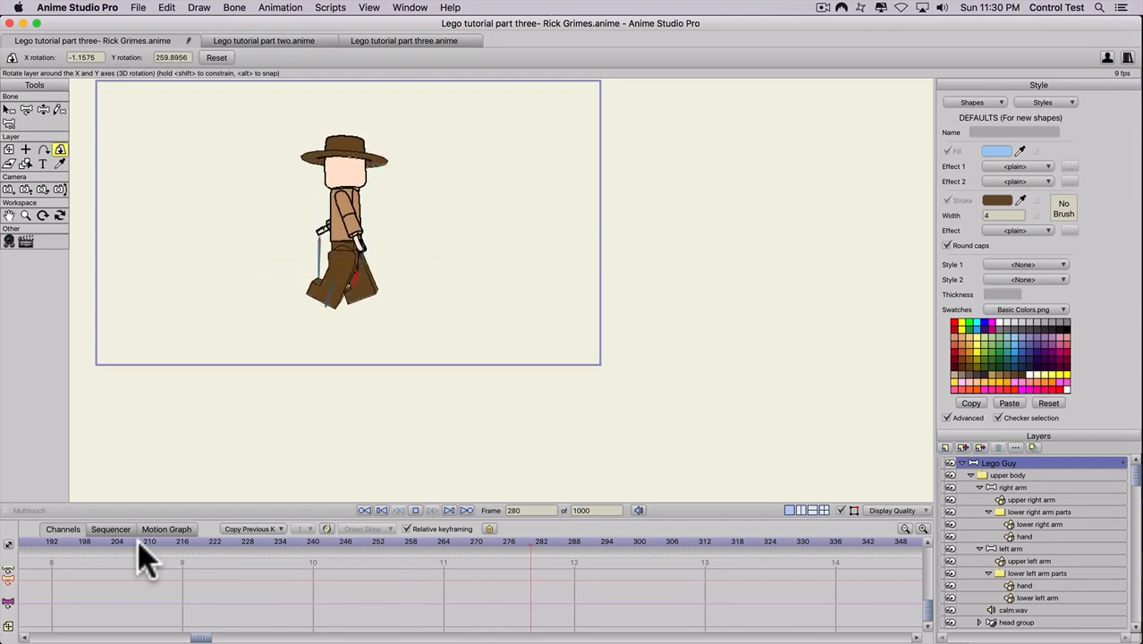
key("space")
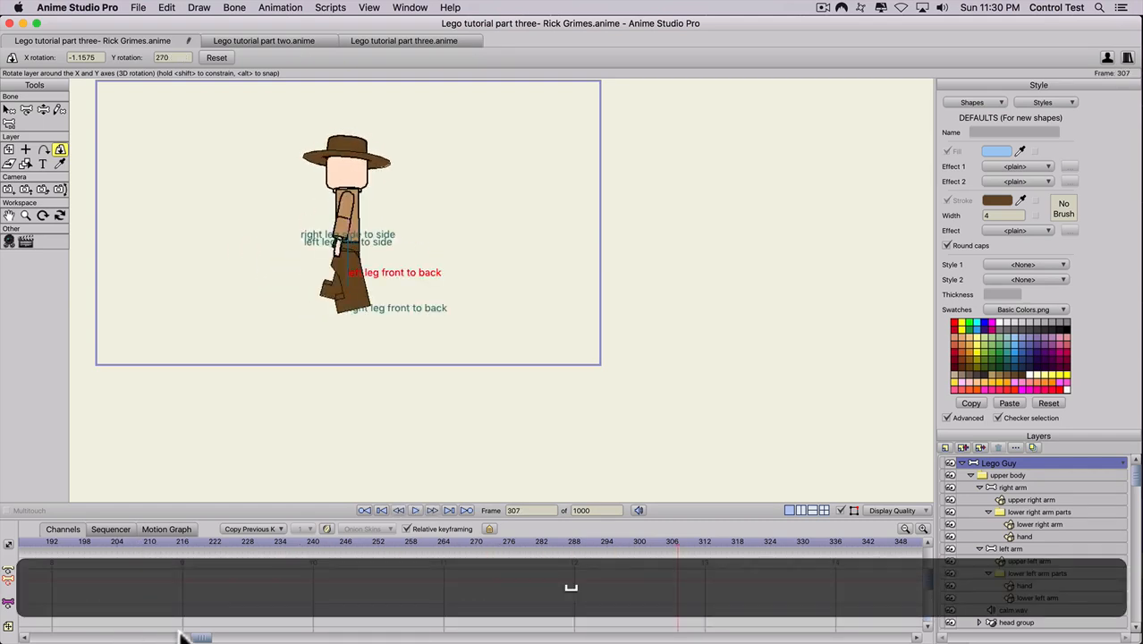
Try moving the Lego Guy layer's rotation key at frame 301 further along the timeline.
left_click_drag(181, 637, 204, 626)
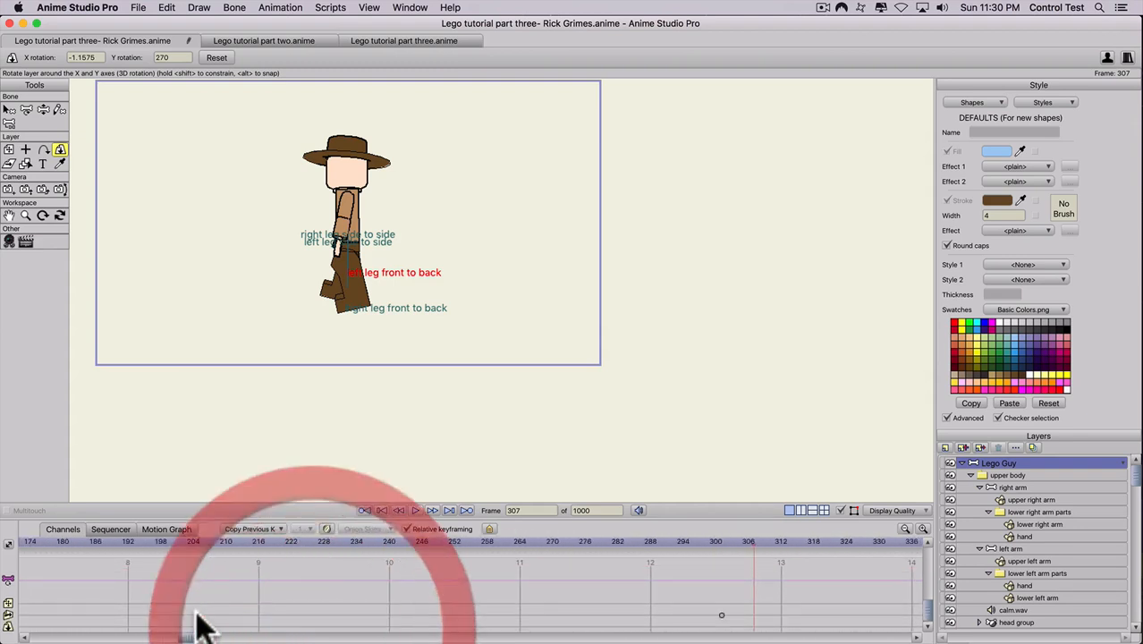
left_click(905, 529)
left_click(904, 530)
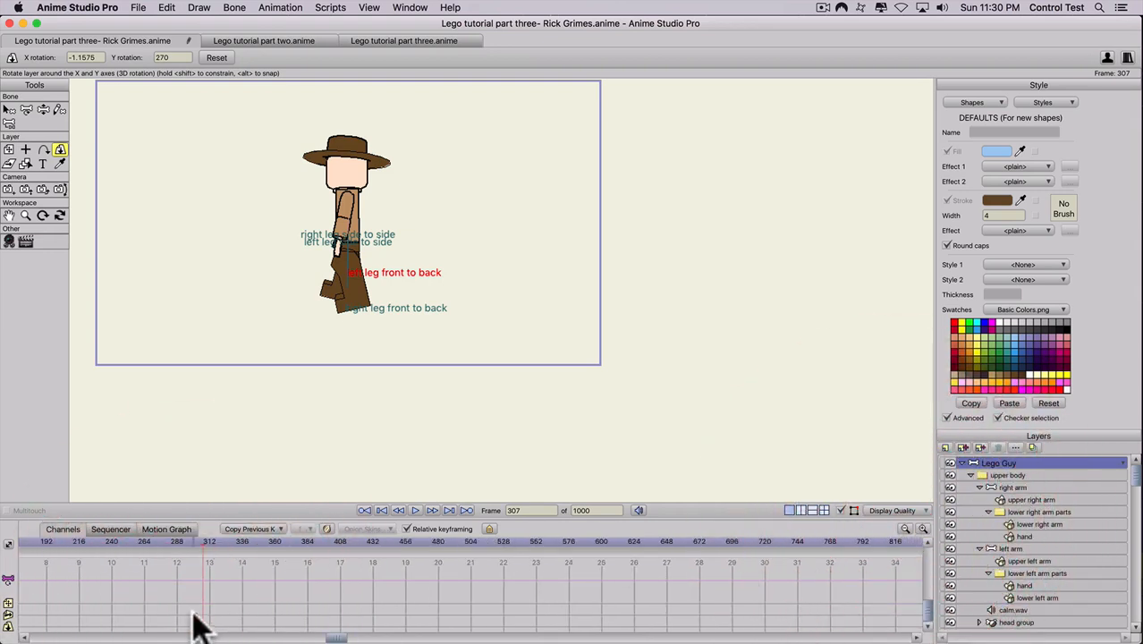
left_click(199, 617)
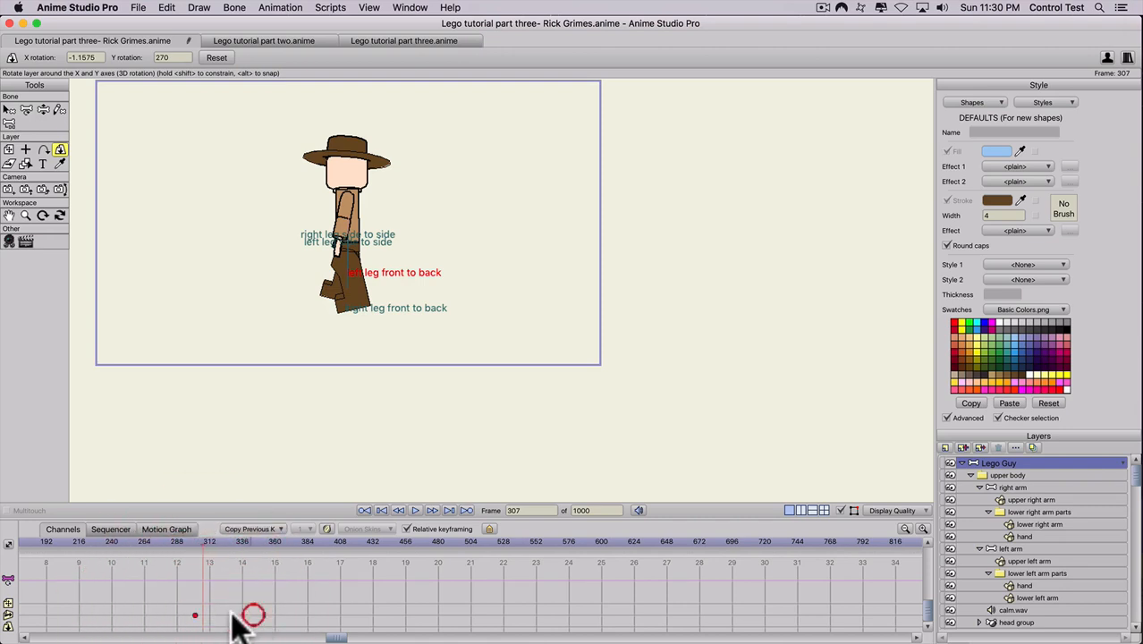
key("t")
mouse_move(196, 619)
left_mouse_down()
mouse_move(291, 626)
mouse_move(195, 624)
mouse_move(223, 616)
left_mouse_up()
left_click(198, 616)
left_click(197, 620)
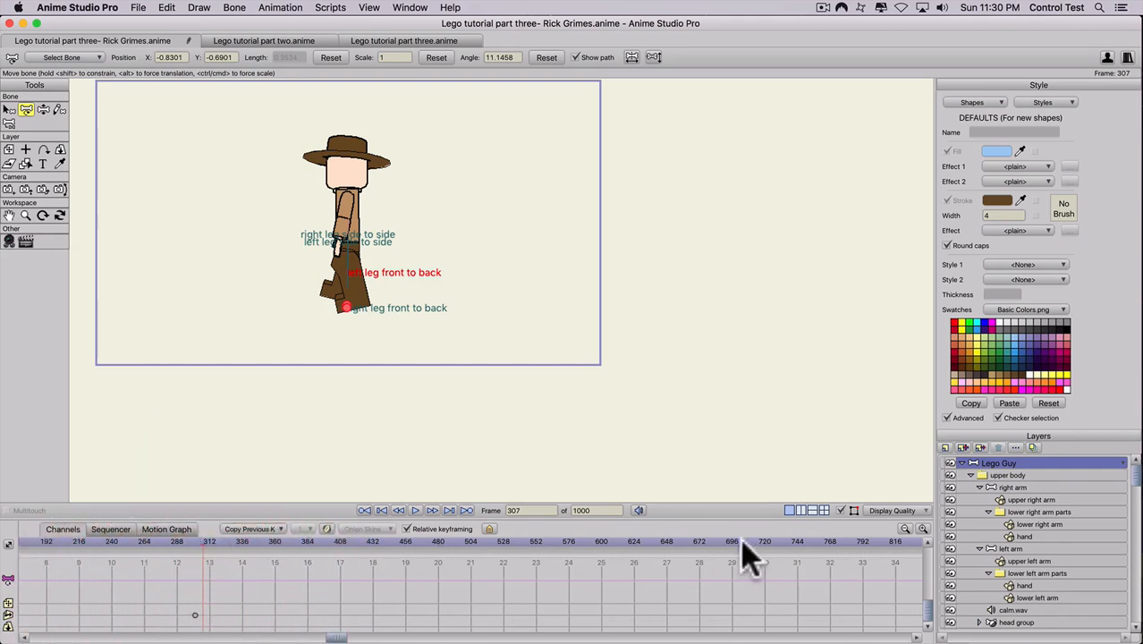
Move the Lego Guy layer's rotation key from frame 301 to frame 504.
left_click(923, 528)
left_click(370, 617)
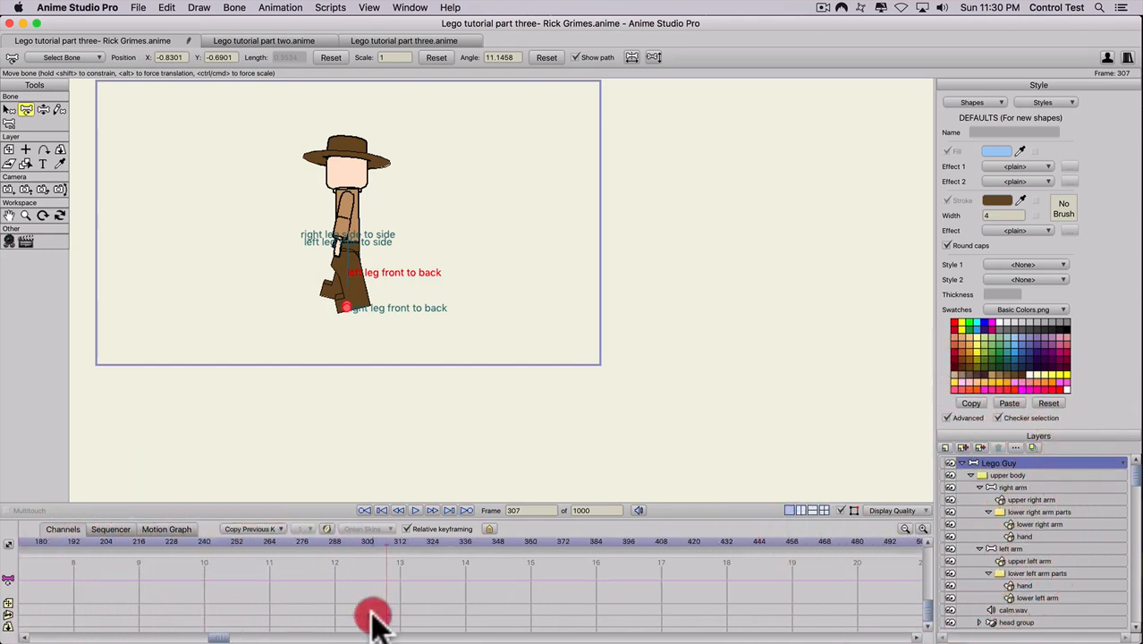
key("t")
left_click_drag(374, 619, 904, 604)
left_click_drag(217, 638, 319, 637)
left_click_drag(627, 615, 650, 614)
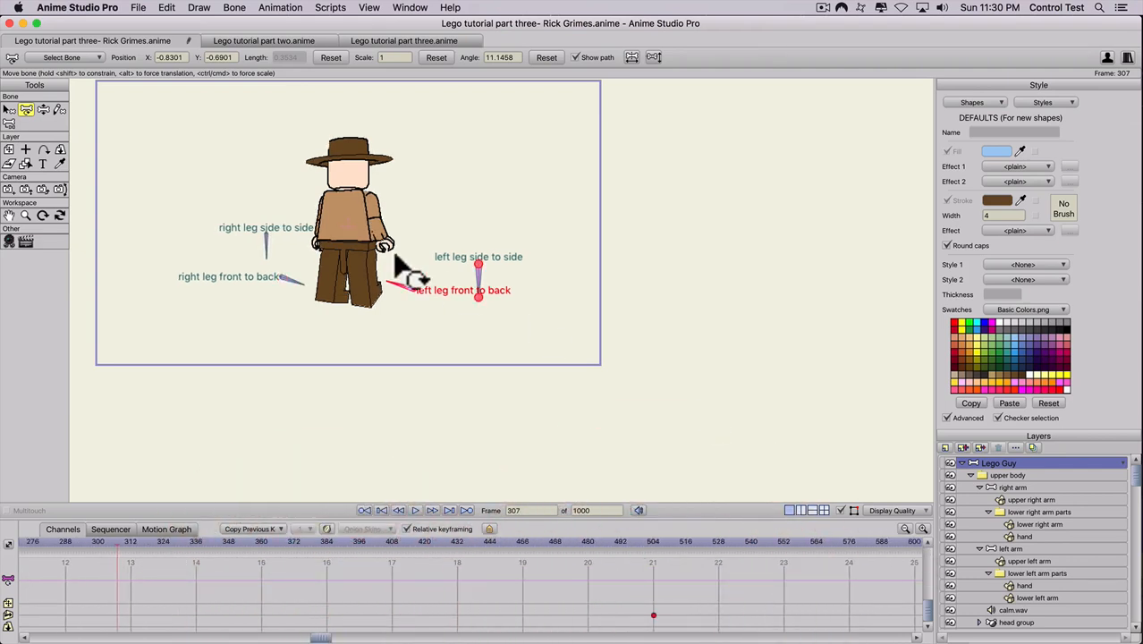
Set the Lego Guy layer's Y rotation to 360 at frame 504 so that the character faces front.
left_click(655, 542)
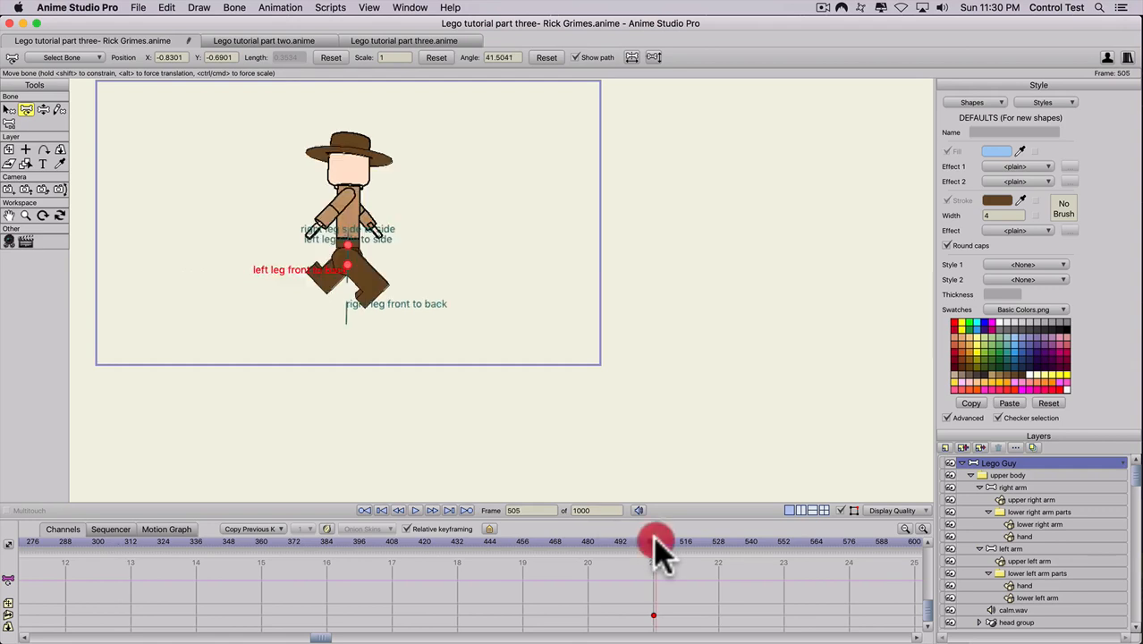
left_click(654, 542)
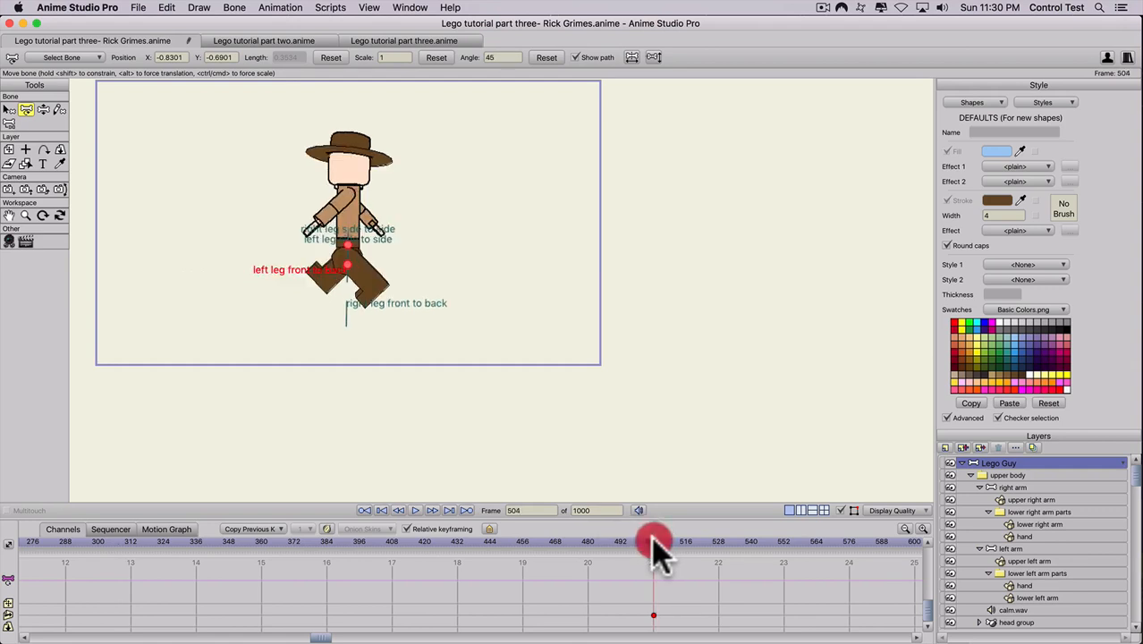
left_click(60, 150)
left_click_drag(234, 243, 633, 243)
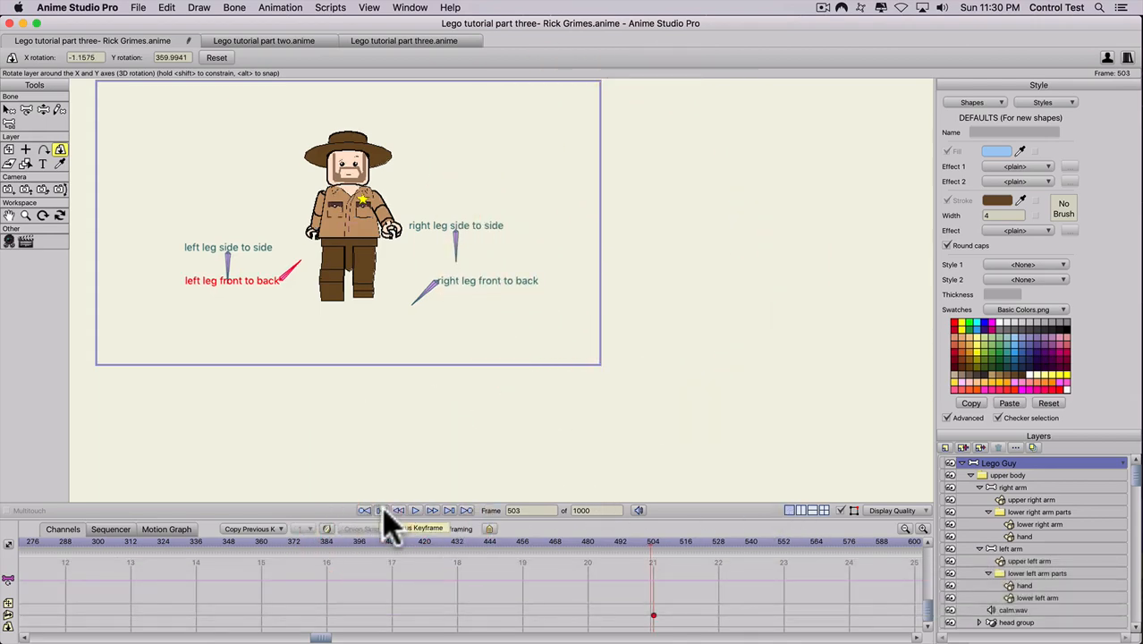
Play the animation to review the character's slow full turn while walking.
left_click(381, 511)
left_click(416, 511)
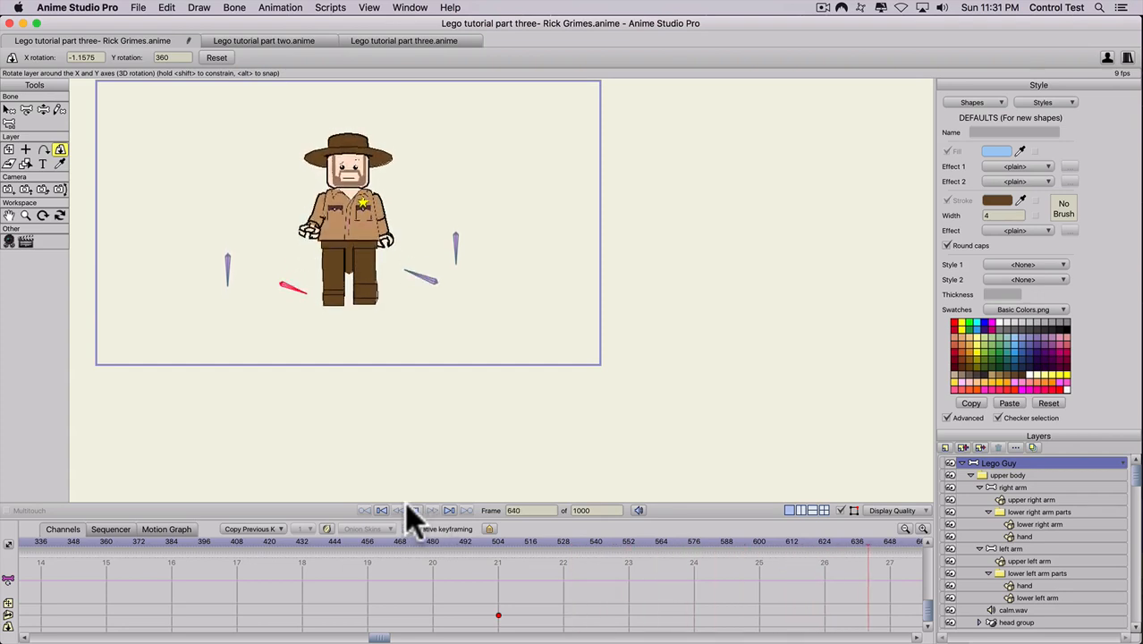
left_click(414, 510)
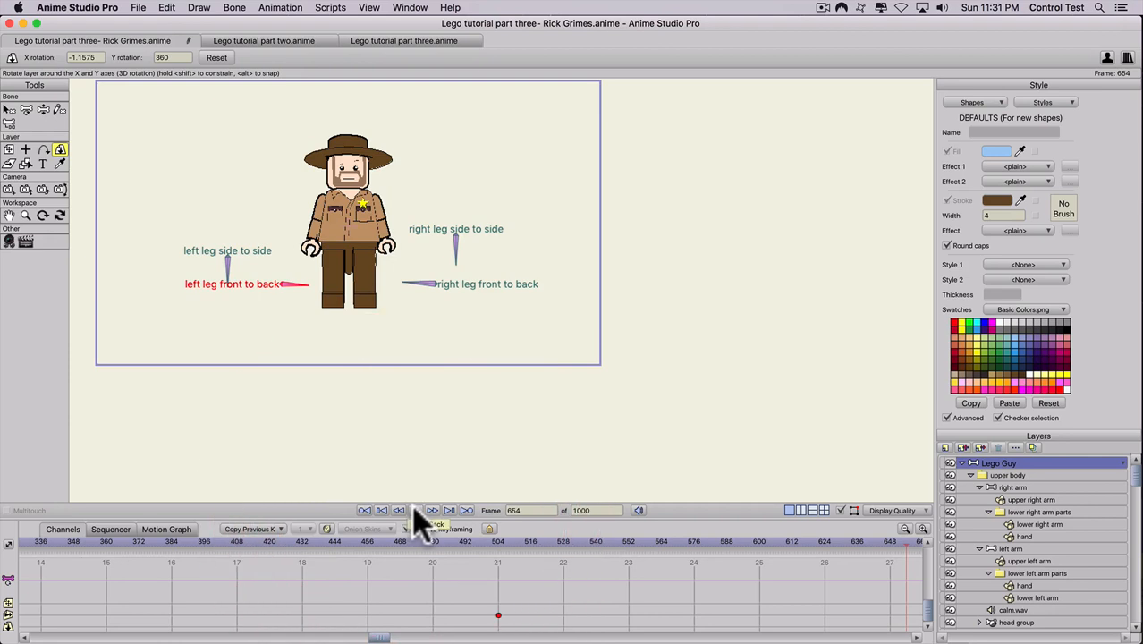